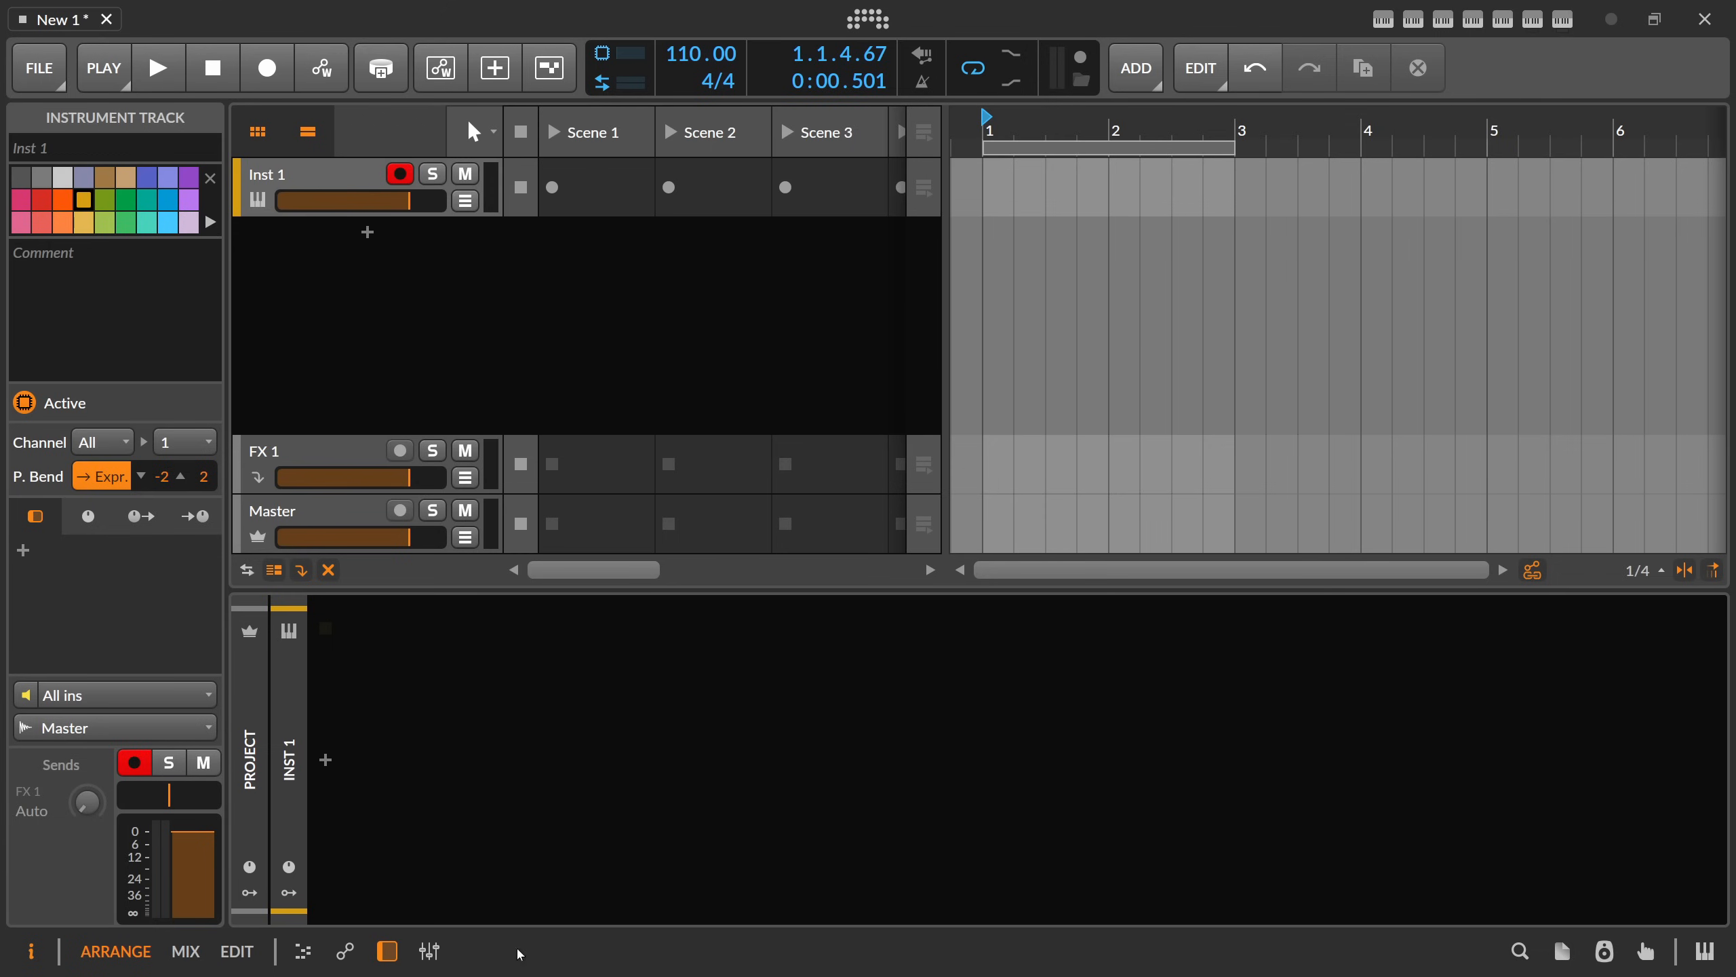
- Find the Polymer synth in the device browser and insert it on the Inst 1 track
left_click(355, 184)
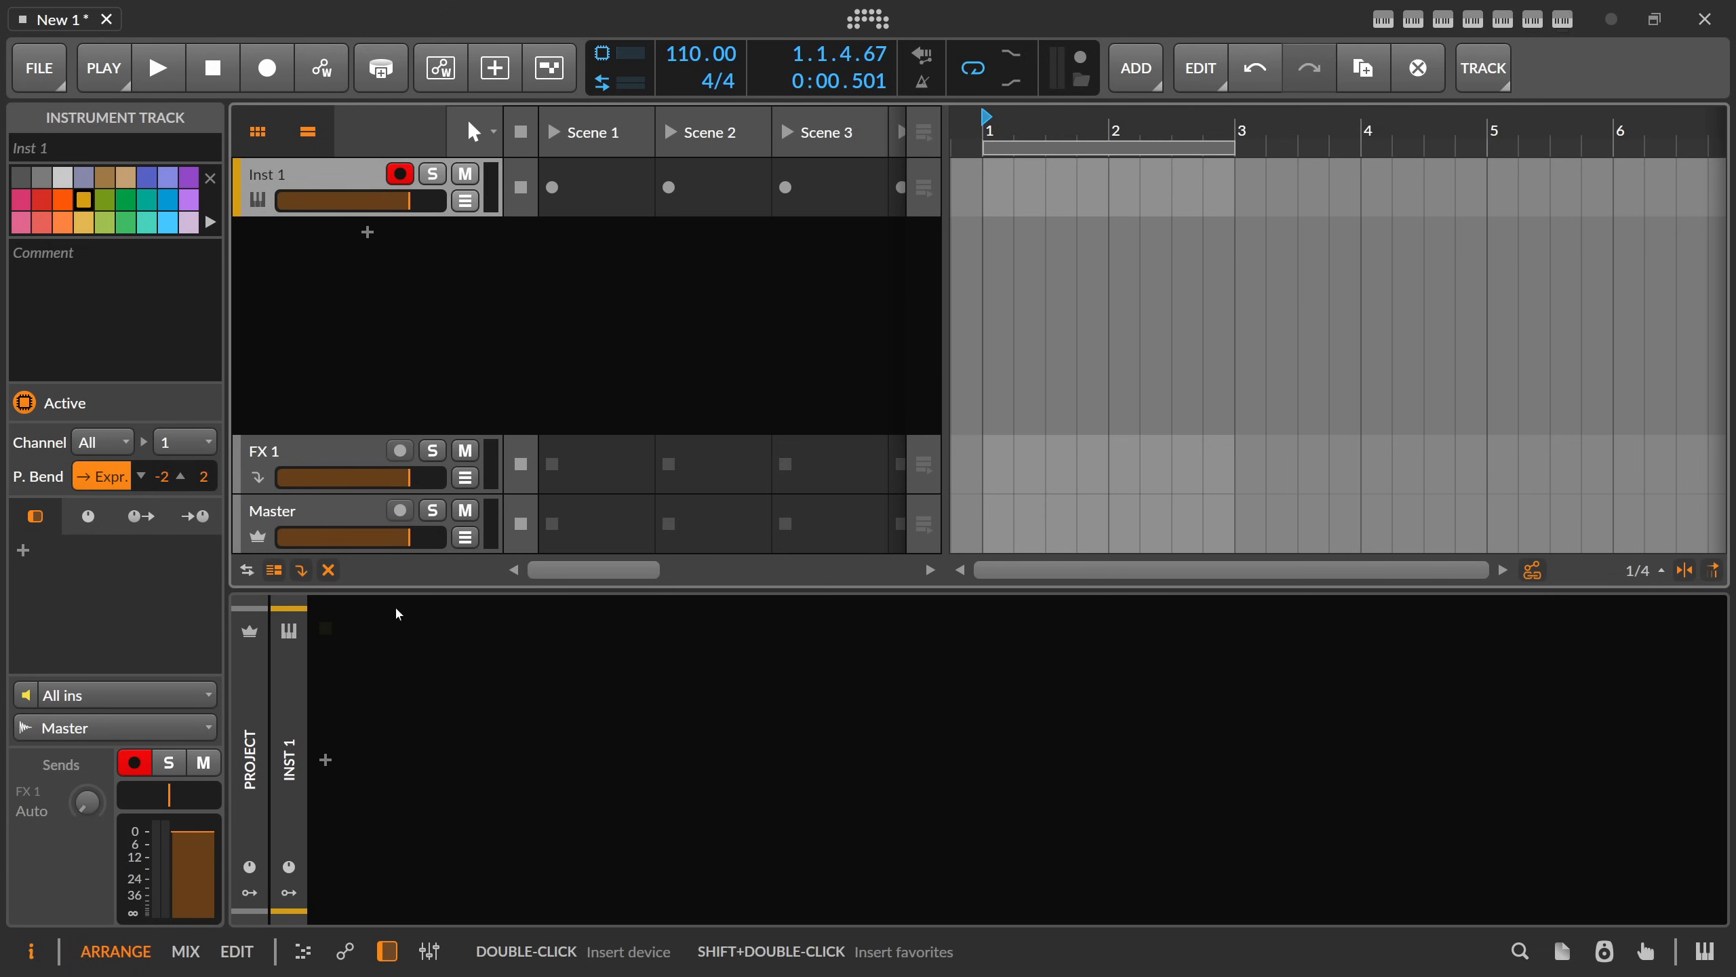
double_click(342, 771)
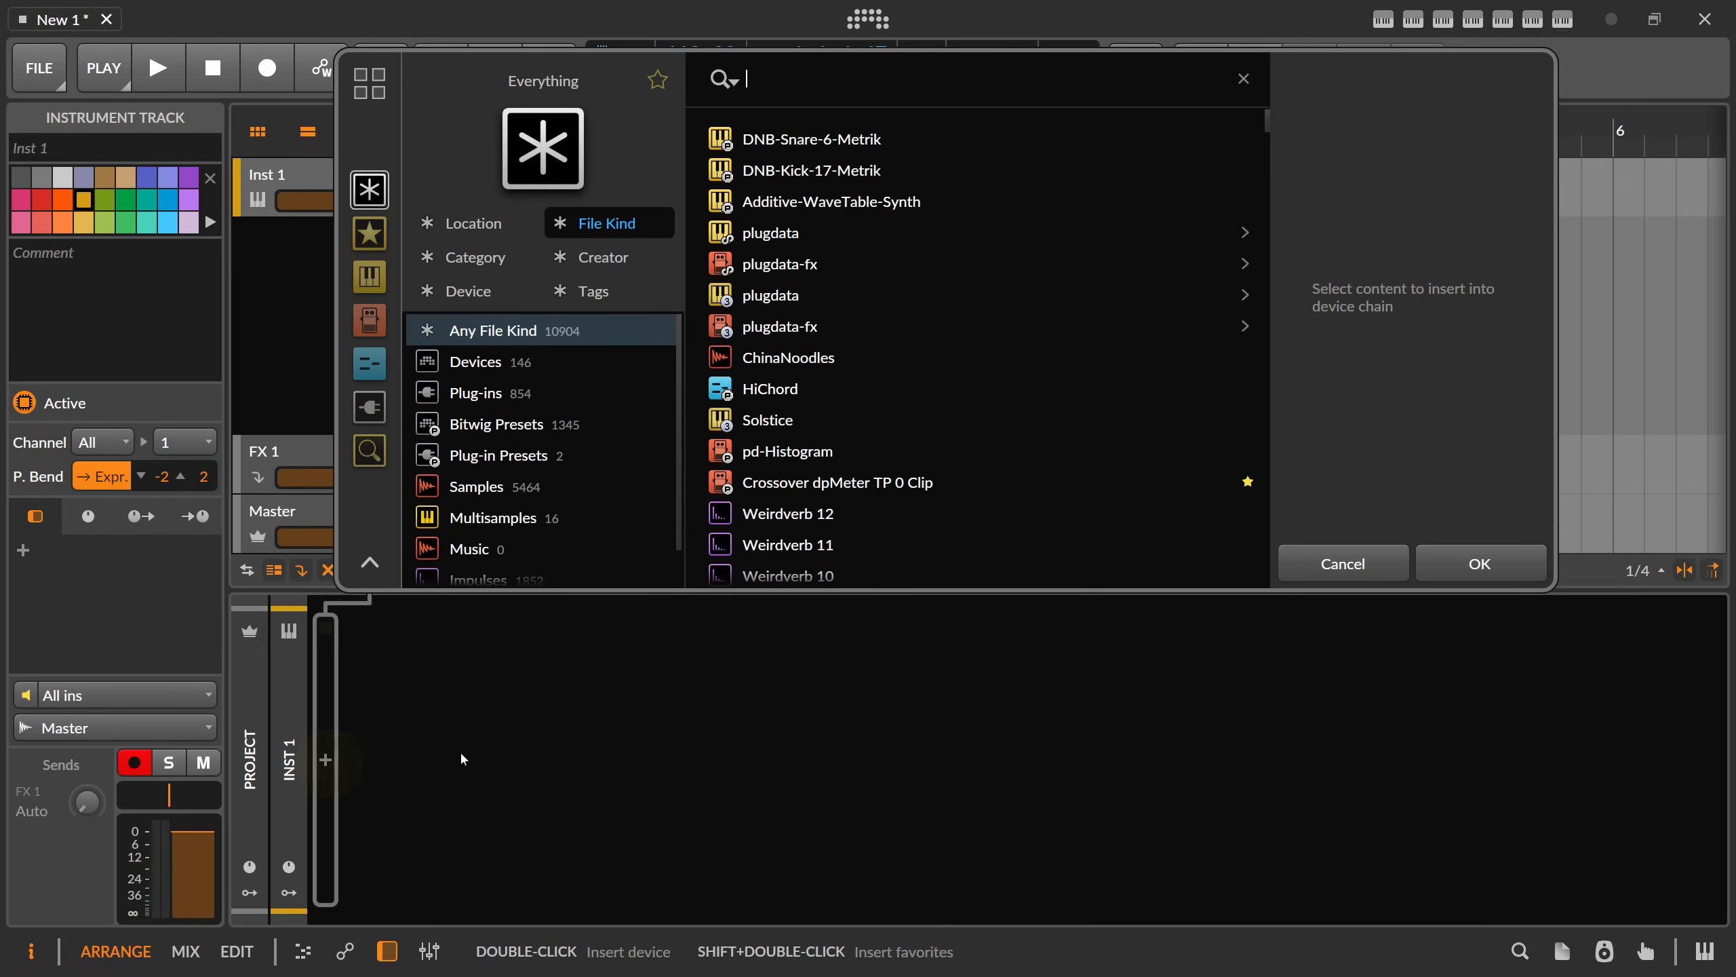
type("polymer")
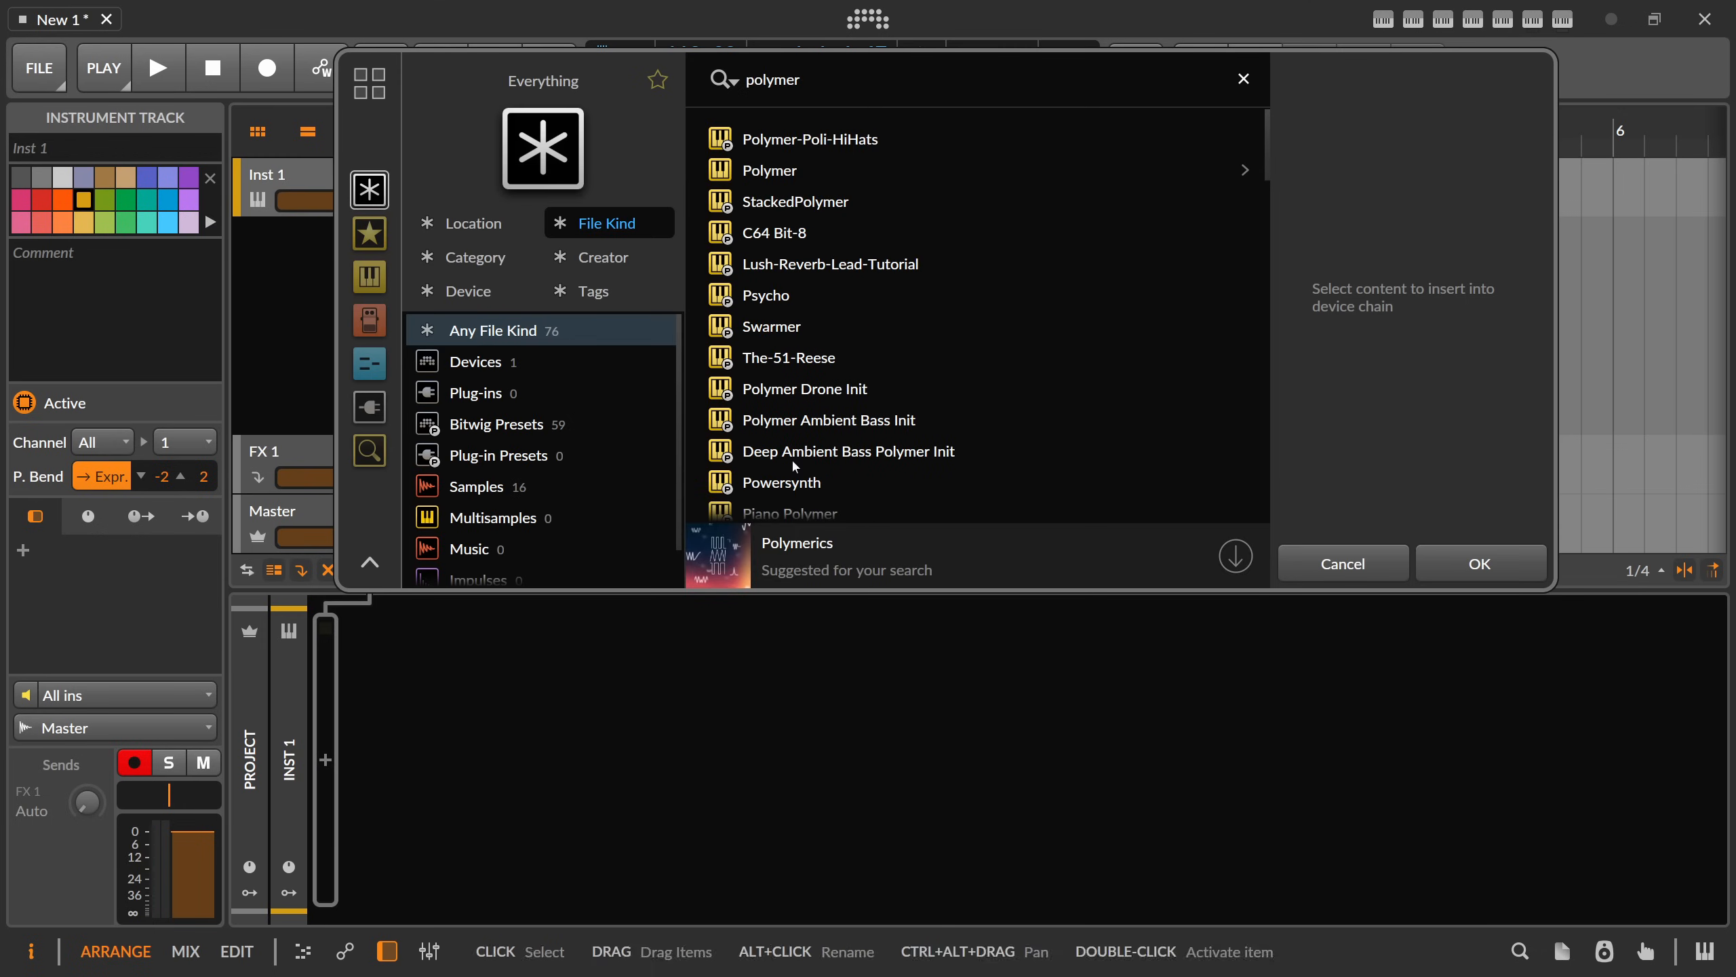
left_click(792, 179)
left_click(792, 179)
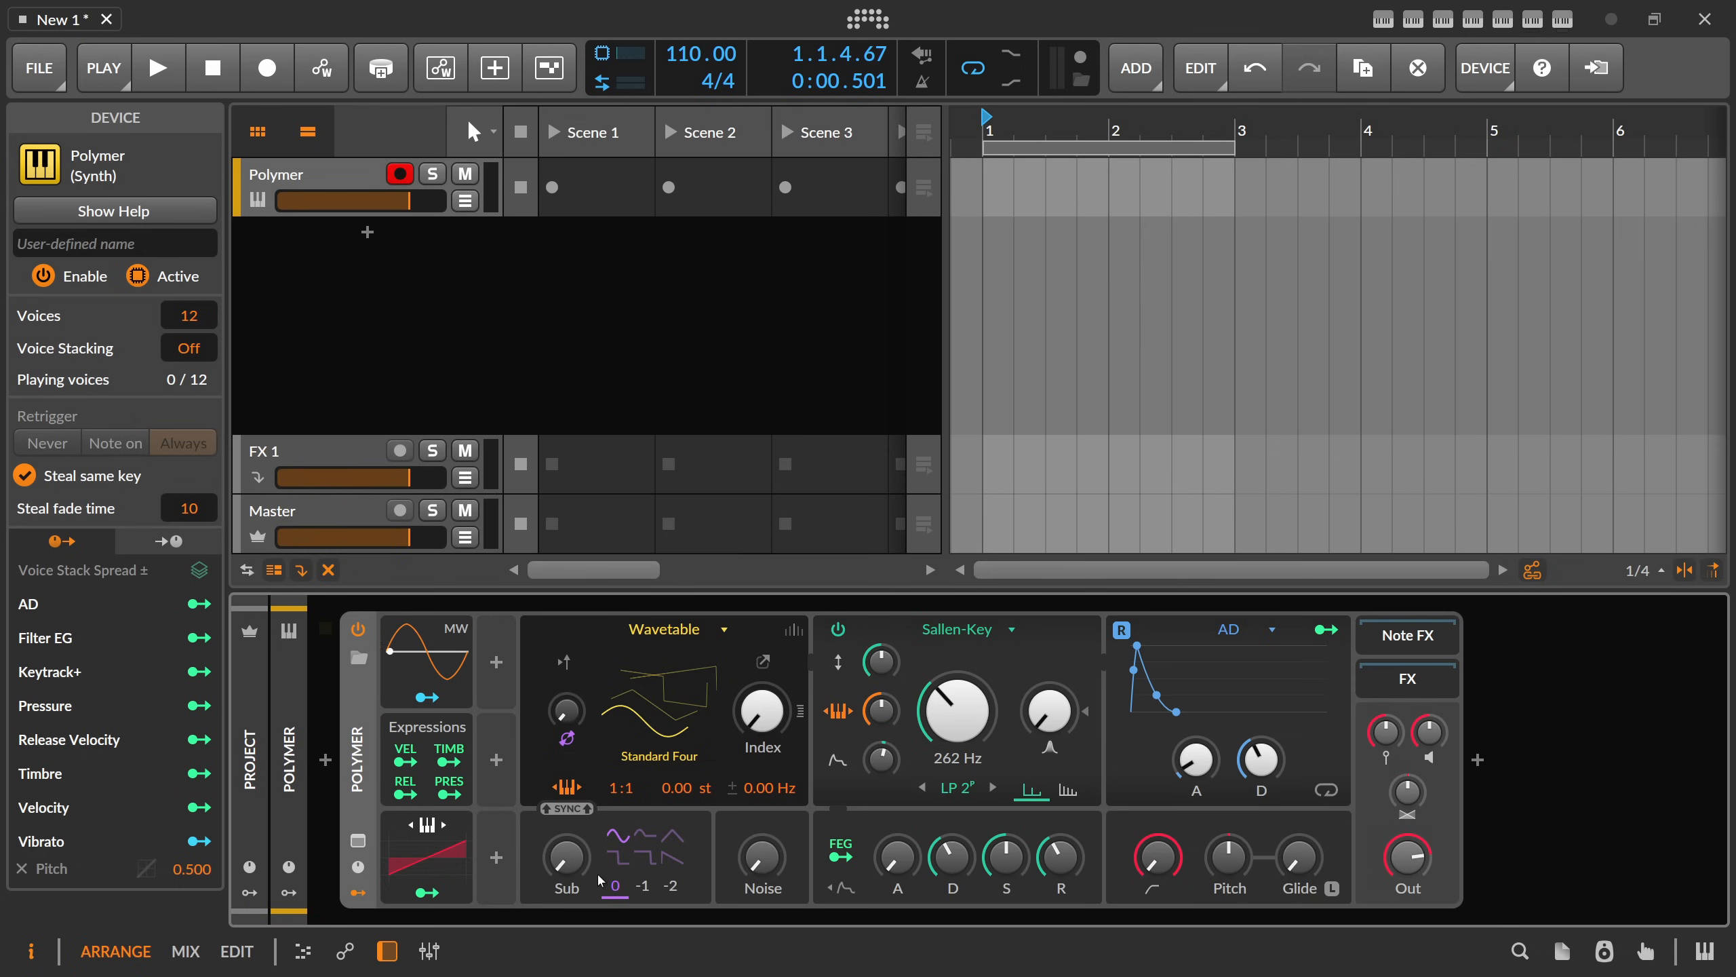
left_click_drag(760, 859, 760, 875)
mouse_move(1160, 857)
left_mouse_down()
mouse_move(1159, 841)
mouse_move(1160, 860)
left_mouse_up()
left_click(1407, 792)
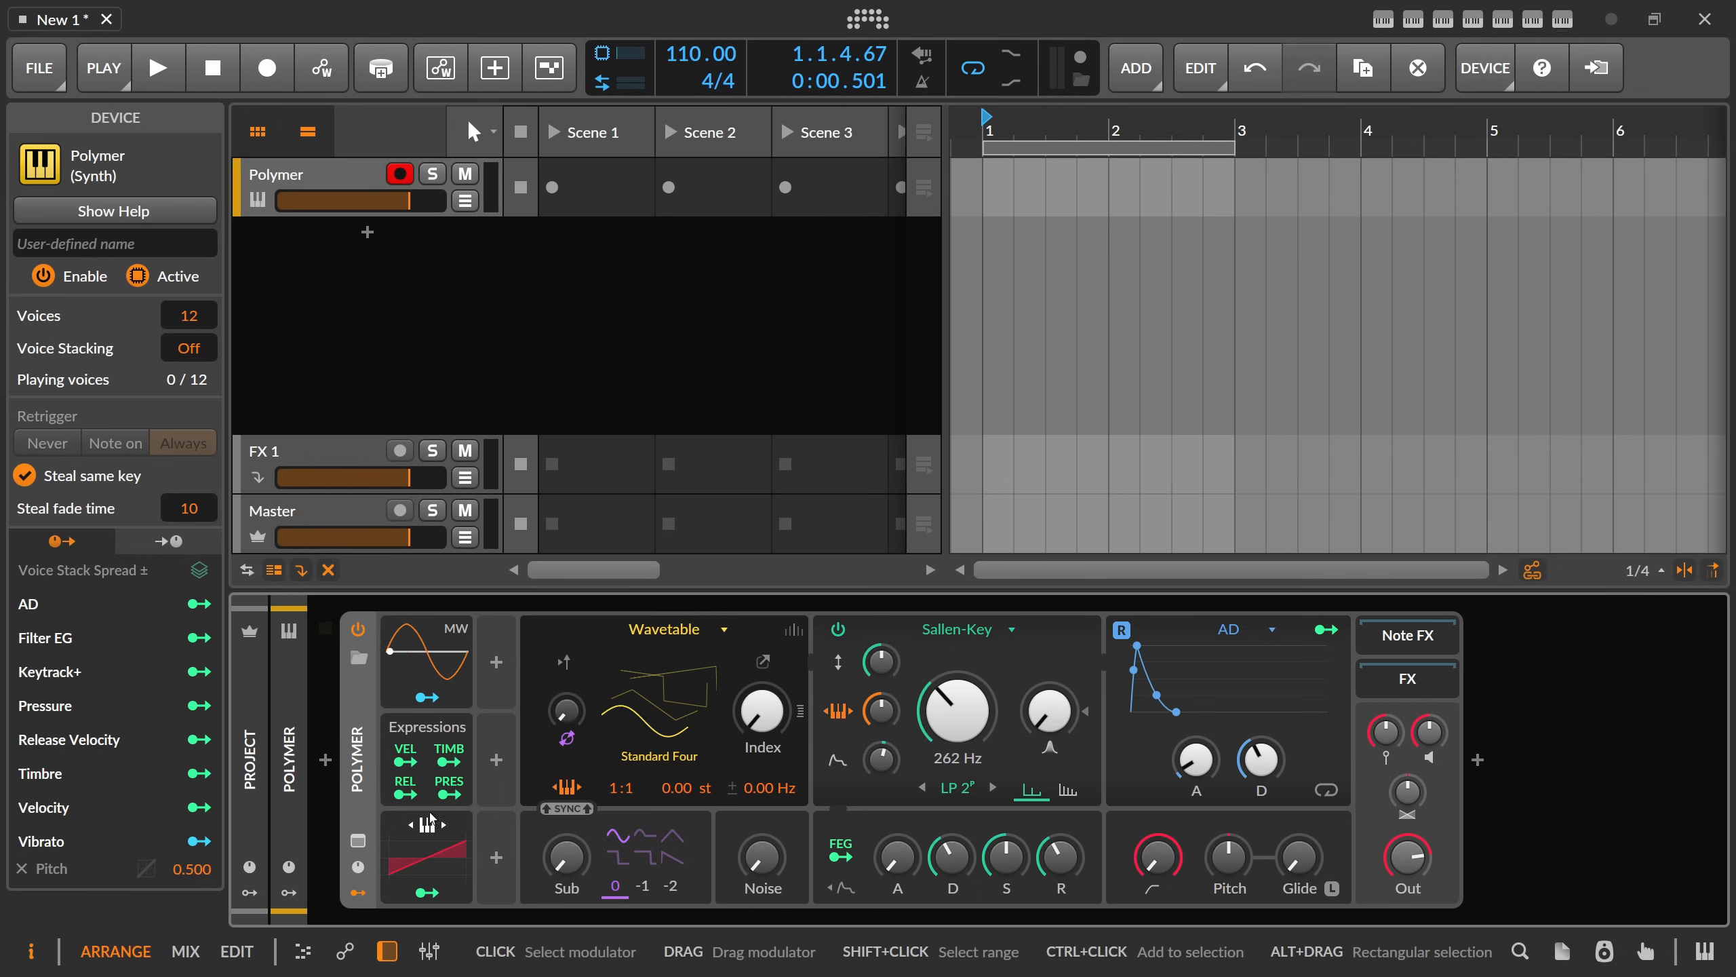
- Remove all three default modulators, Vibrato, Expressions and the keytracking modulator, from Polymer
left_click(431, 863)
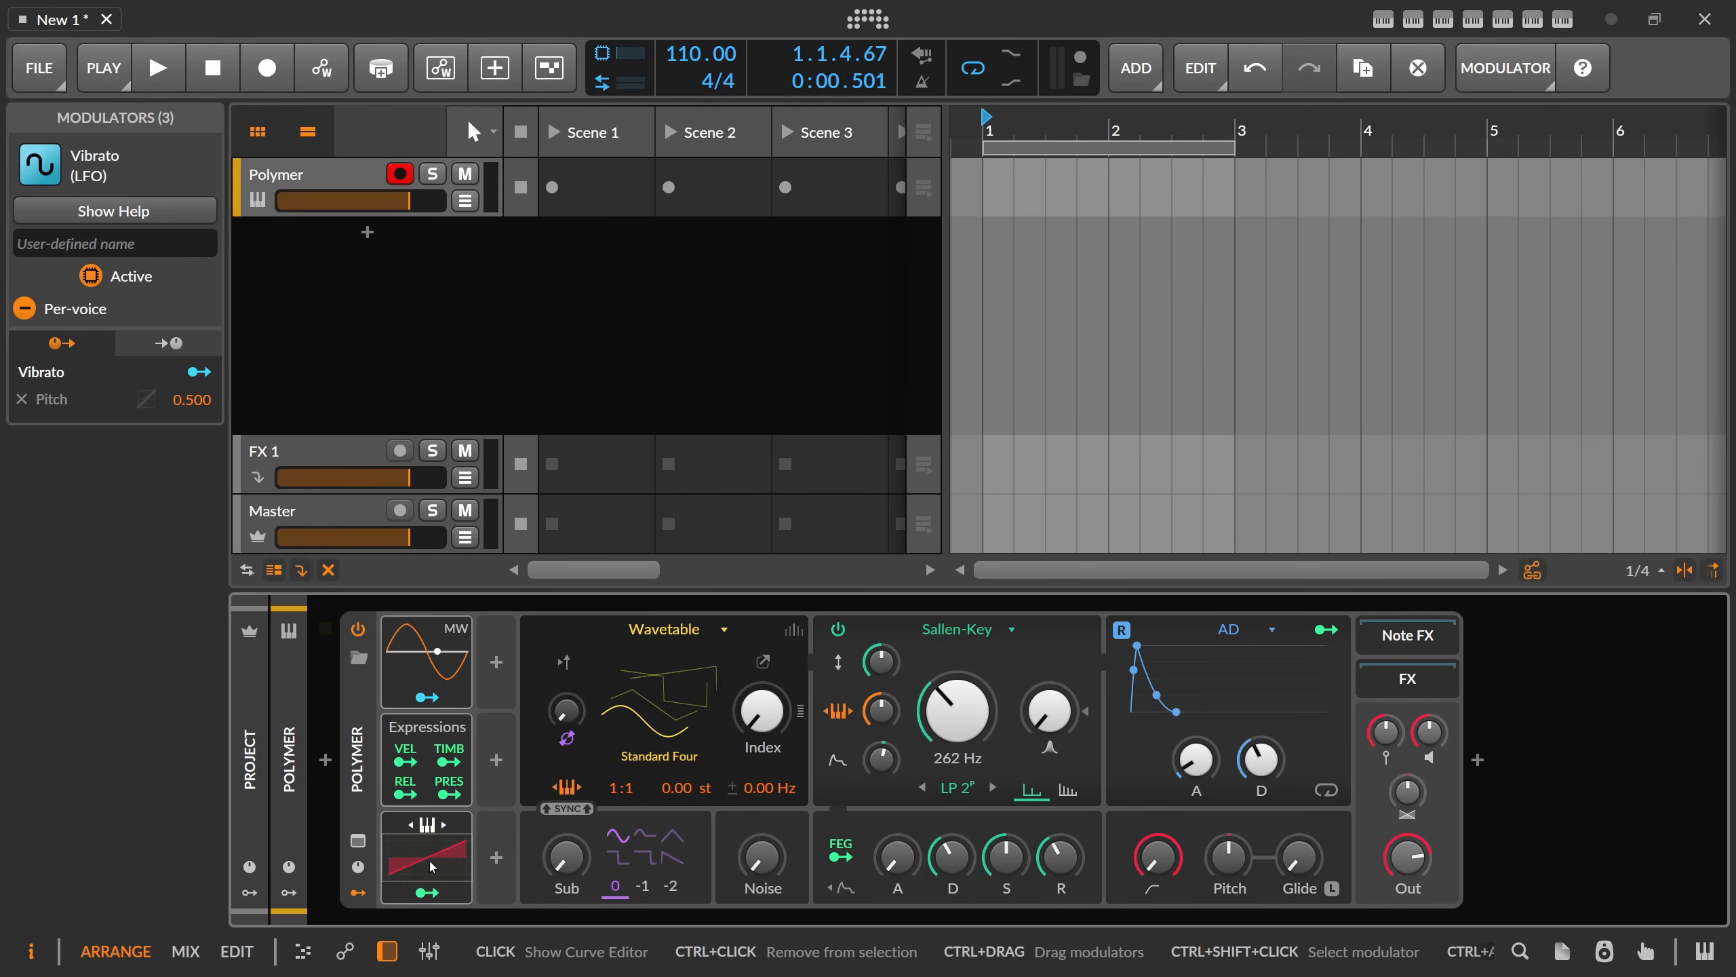
key("Delete")
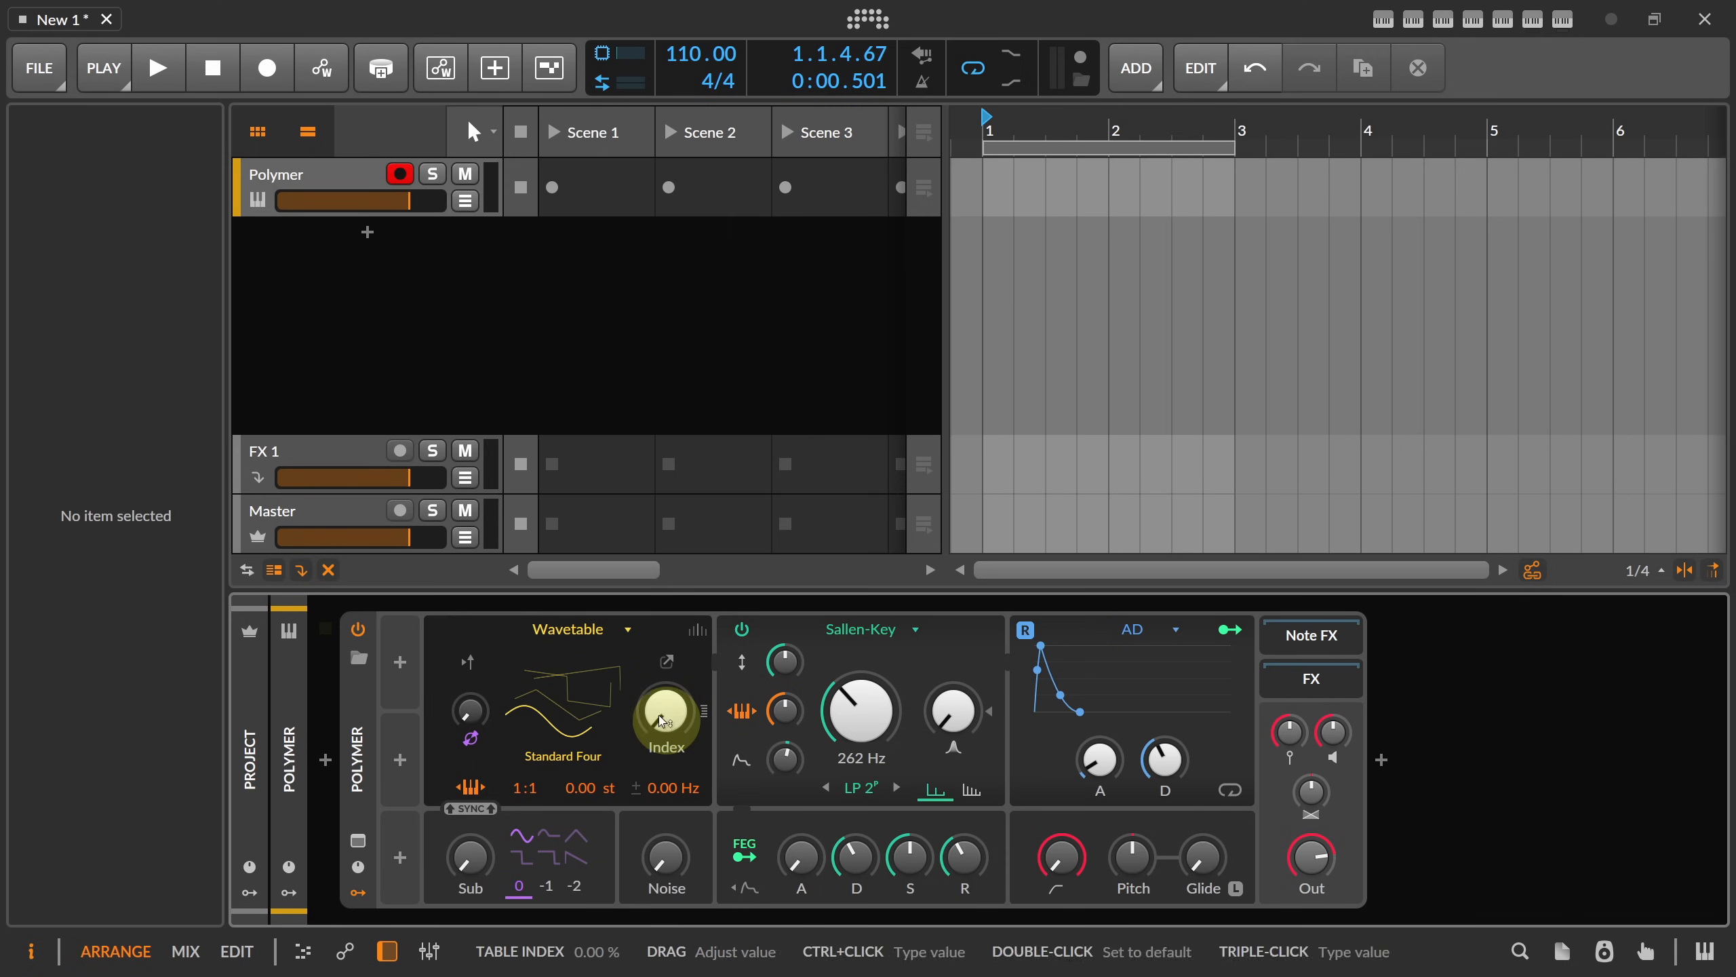
- Load the Stairs wavetable into Polymer's oscillator and try out its table index, resetting the index to its default
left_click(577, 704)
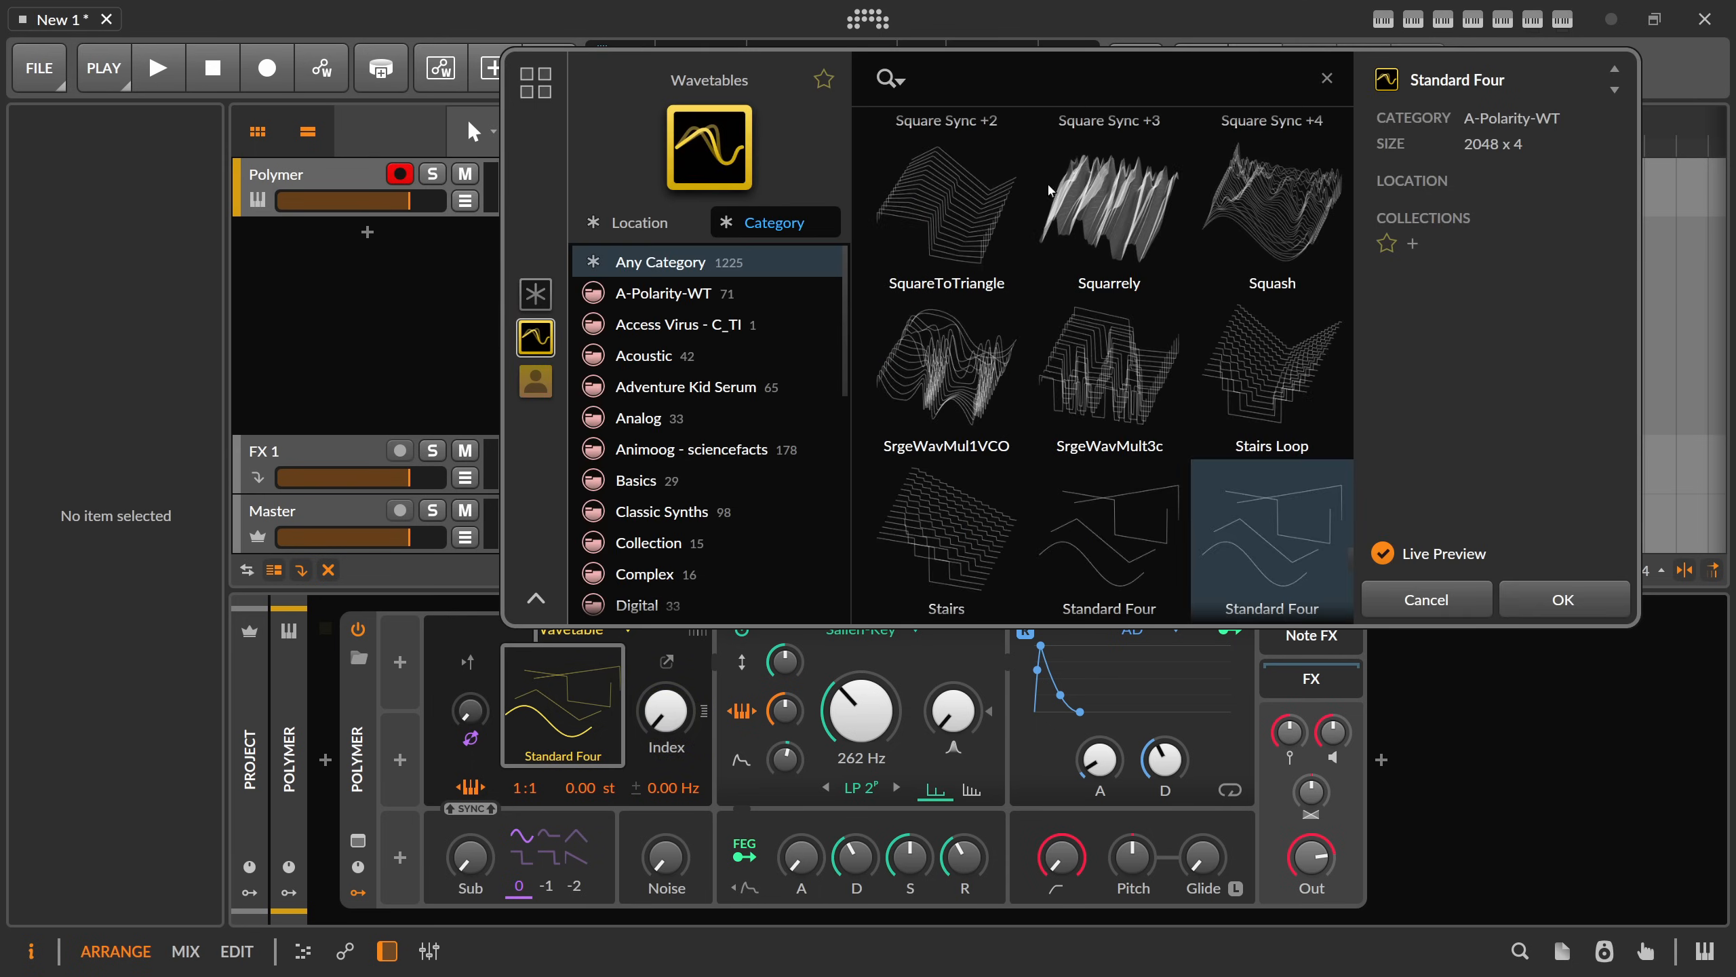
left_click(947, 206)
left_click(950, 502)
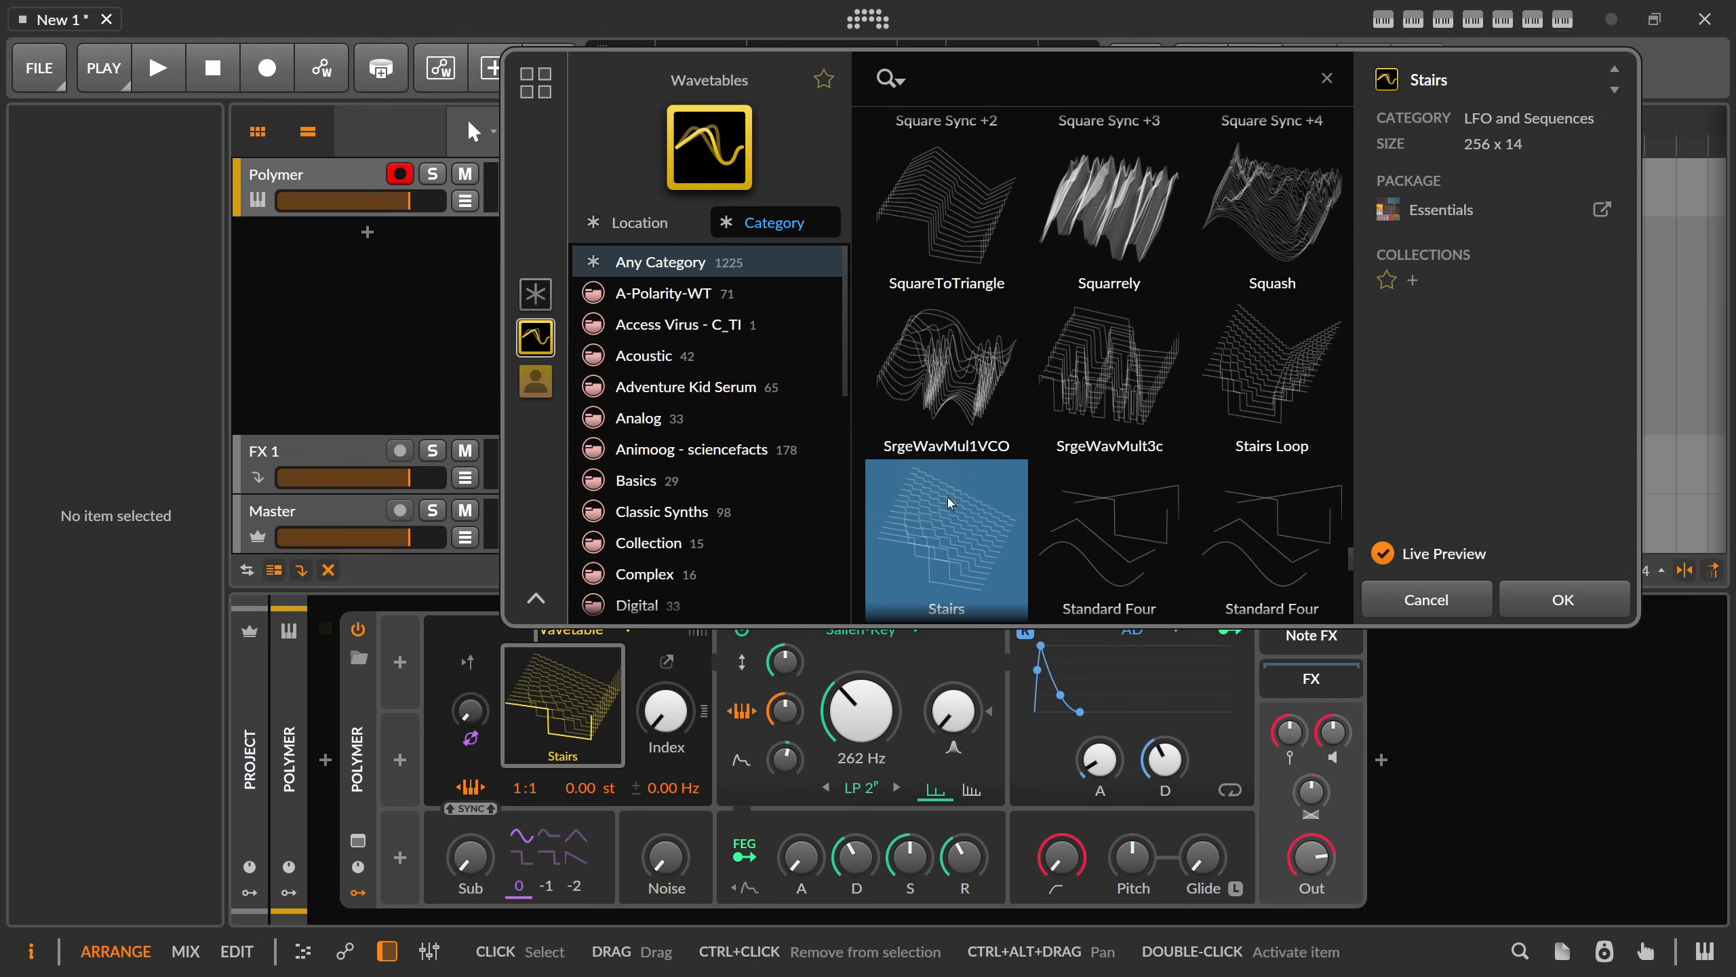
left_click(1542, 599)
mouse_move(667, 698)
left_mouse_down()
mouse_move(667, 668)
mouse_move(670, 703)
left_mouse_up()
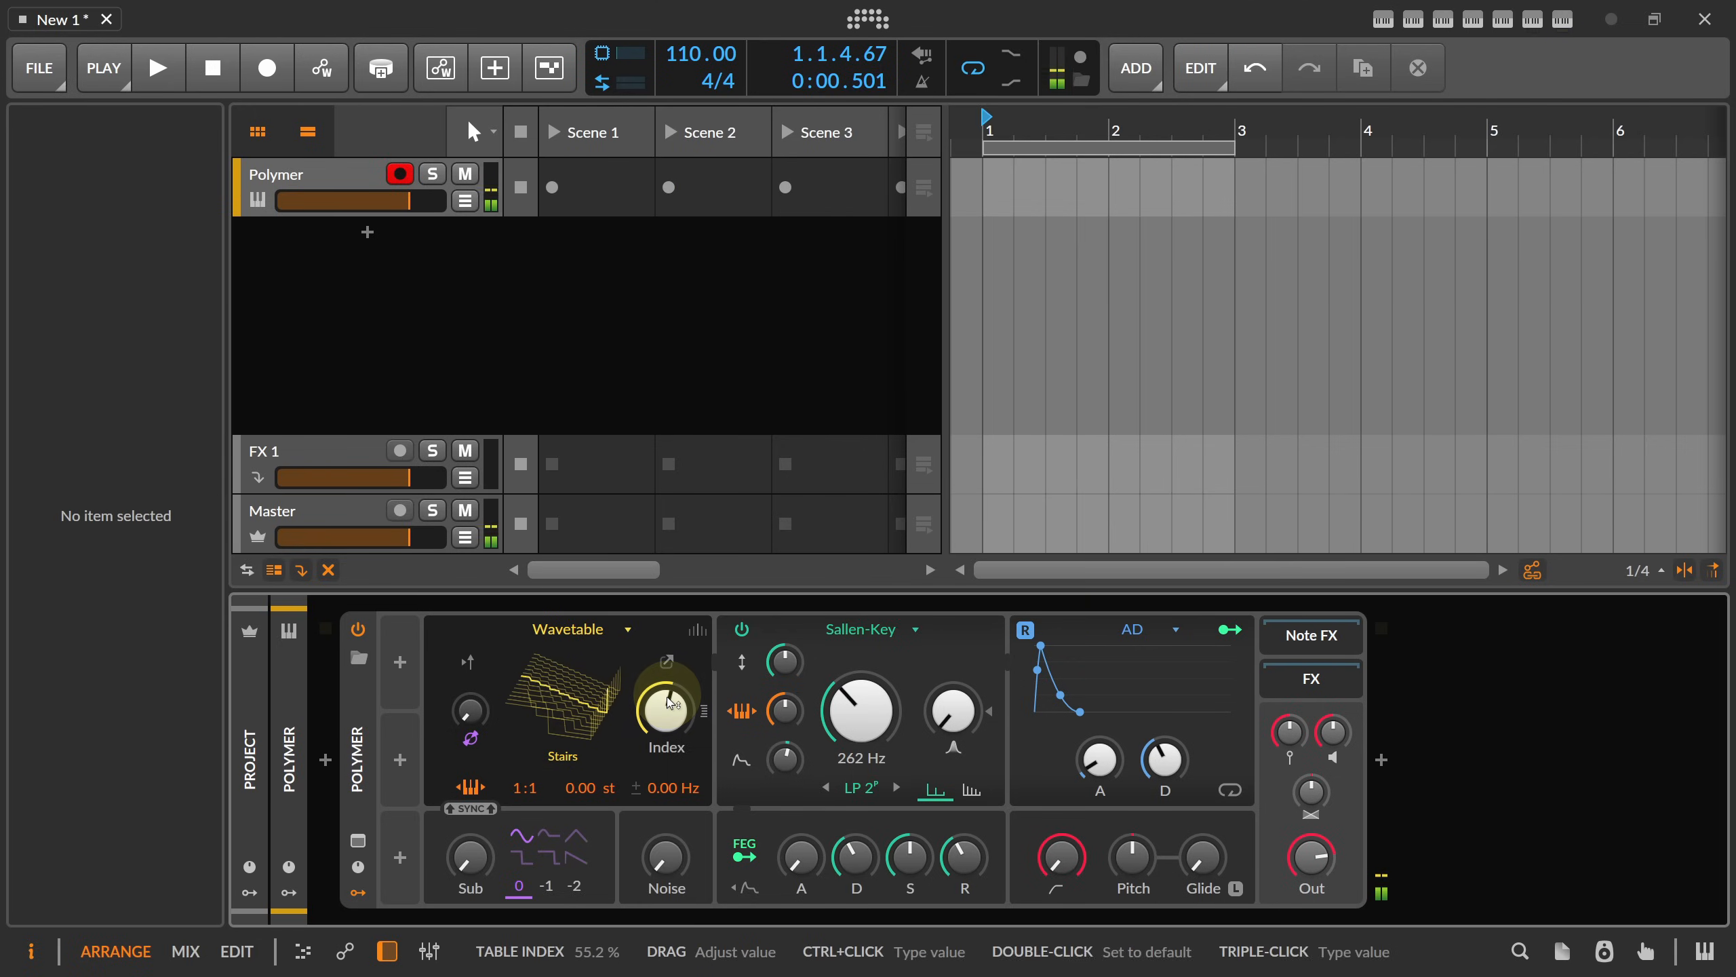
double_click(670, 703)
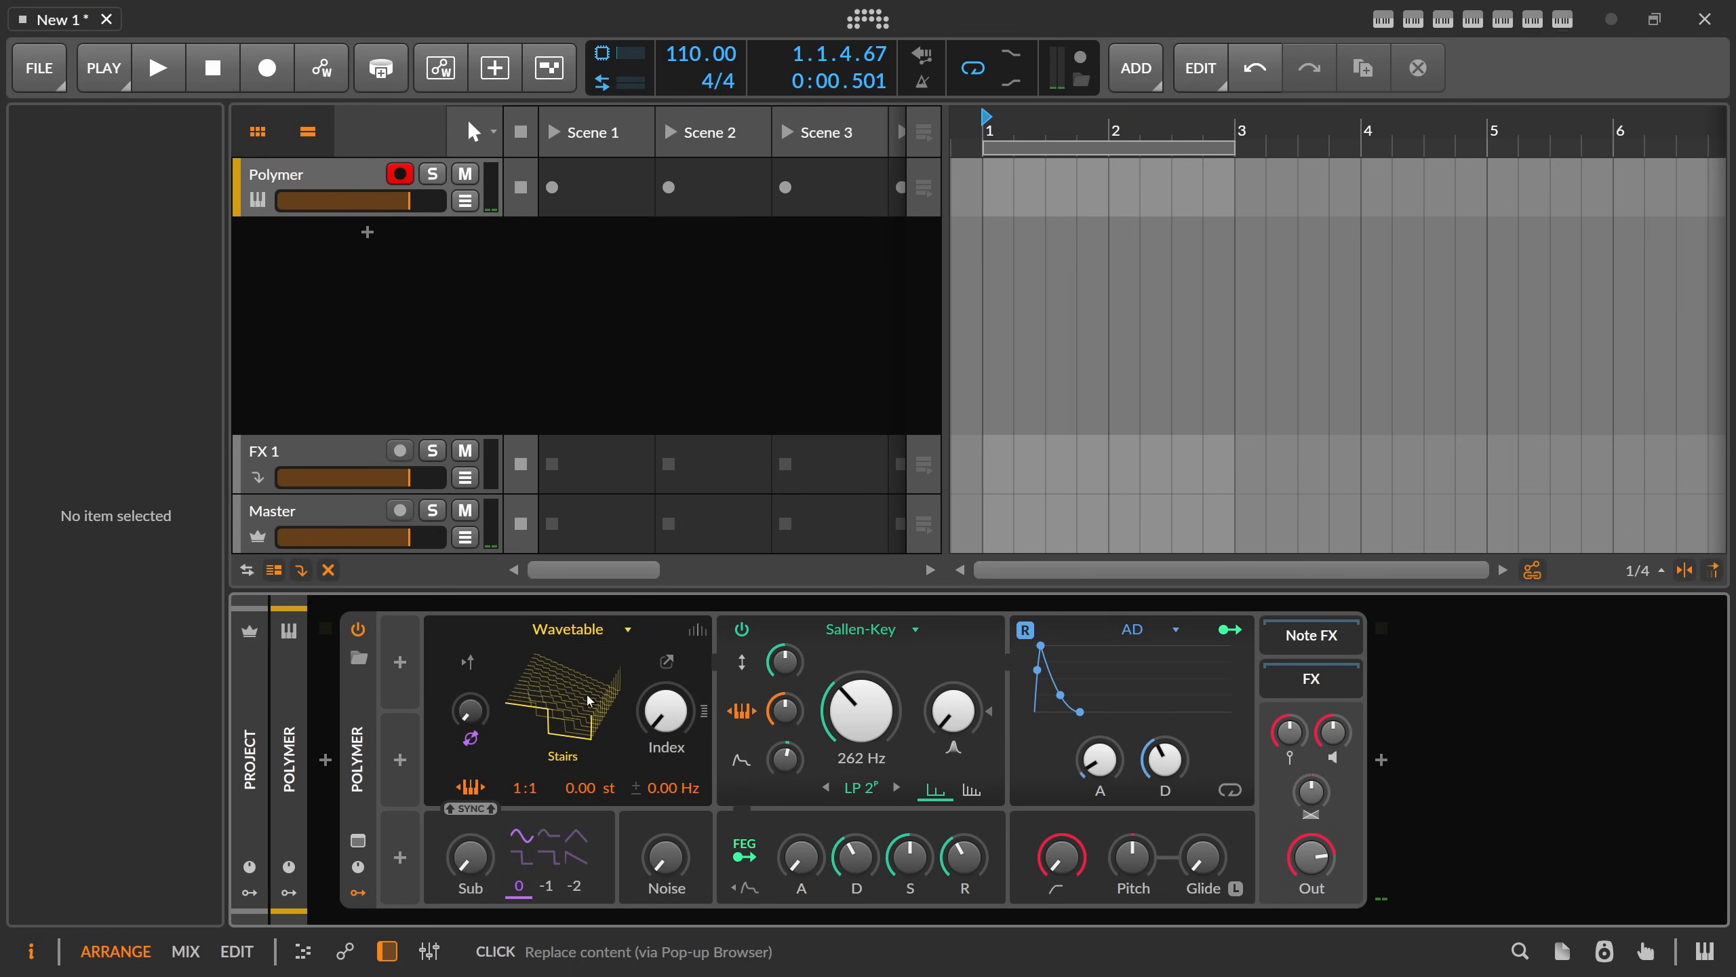
- Try the wavetable's Remove DC Offset option, leaving it off, and enable Remove Fundamental instead
left_click(667, 661)
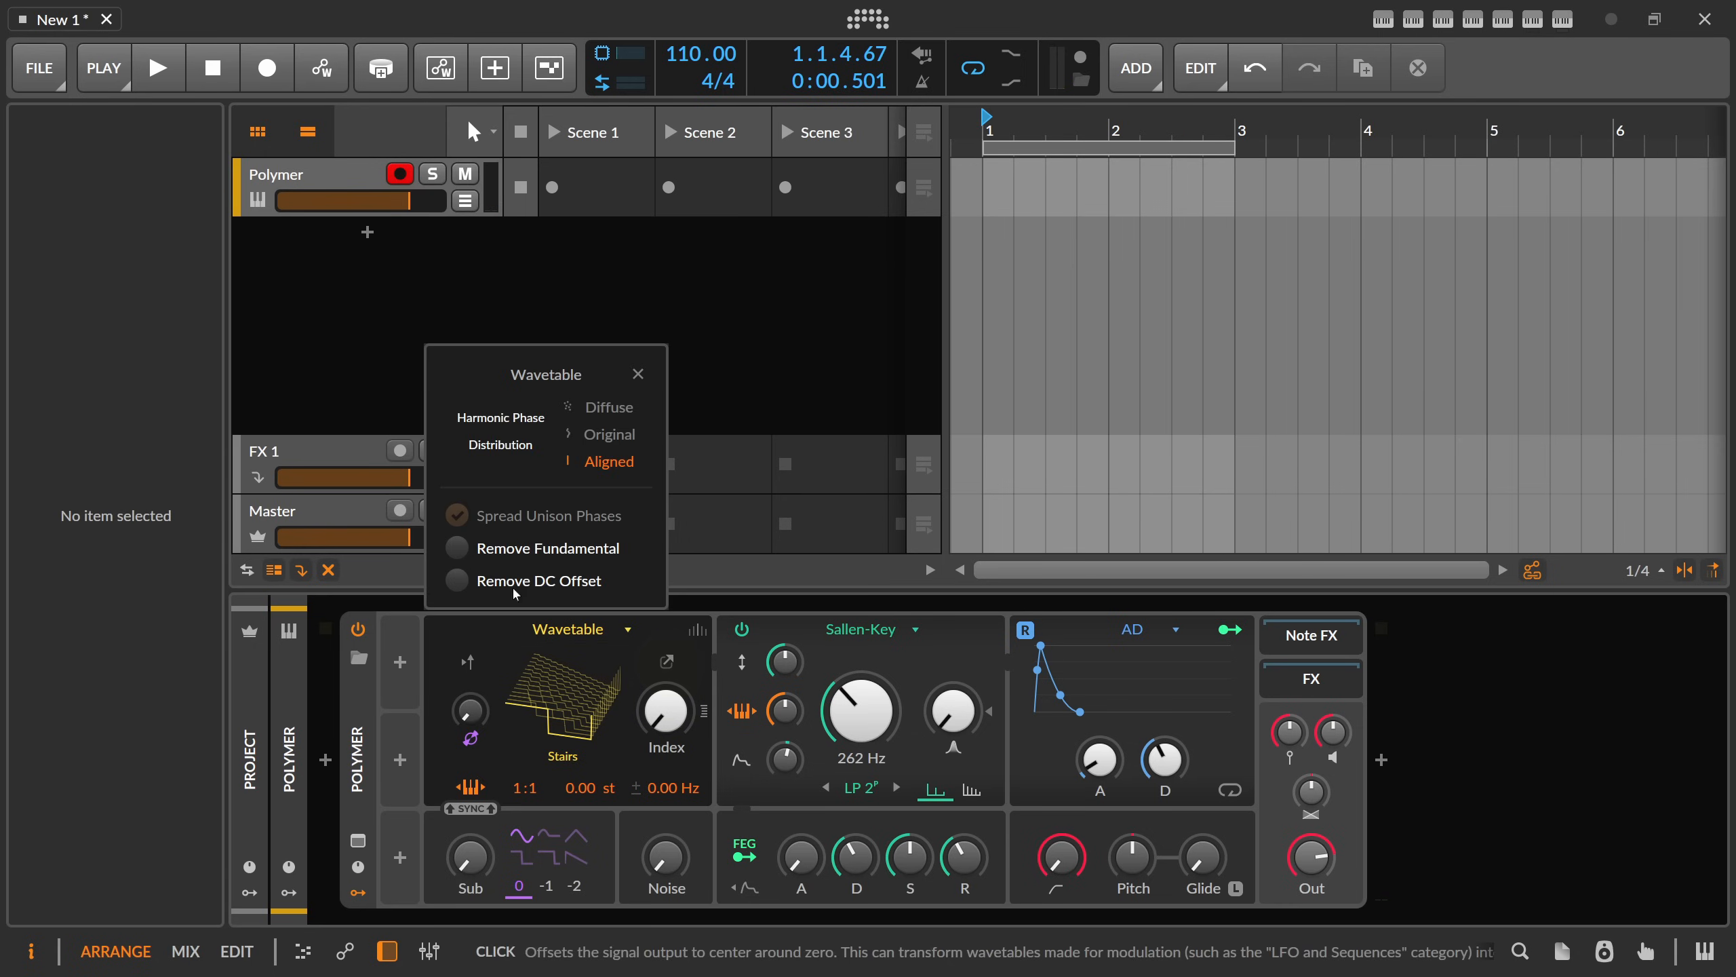
left_click(456, 582)
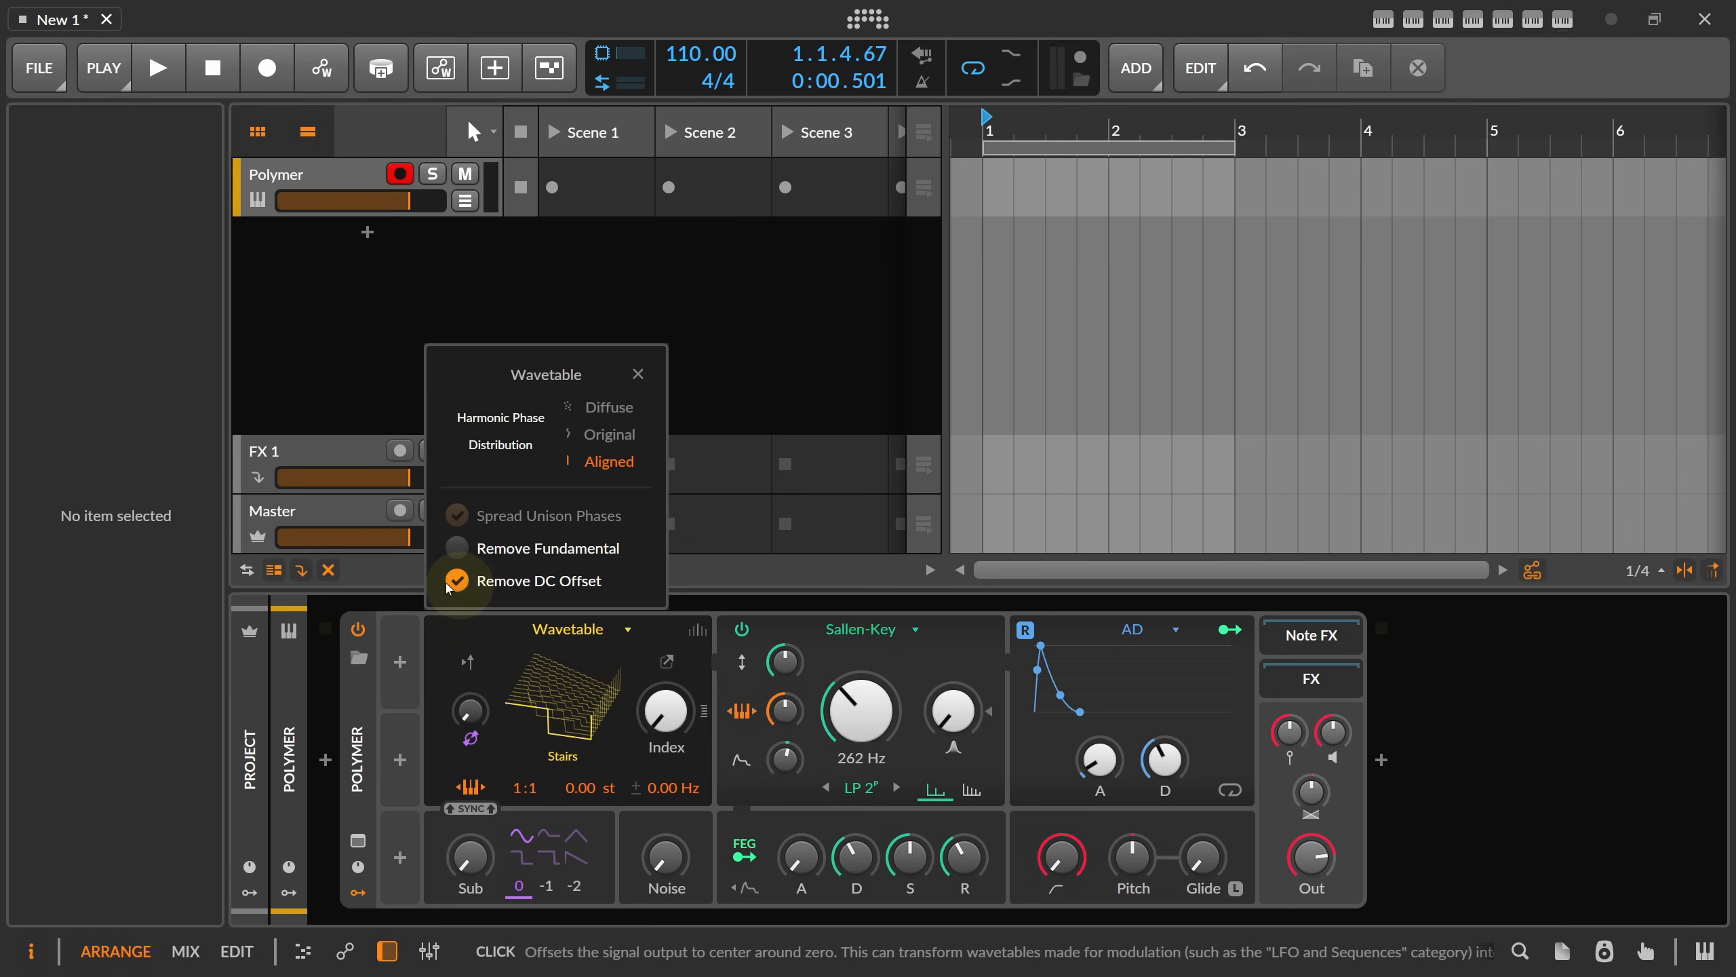
left_click(470, 555)
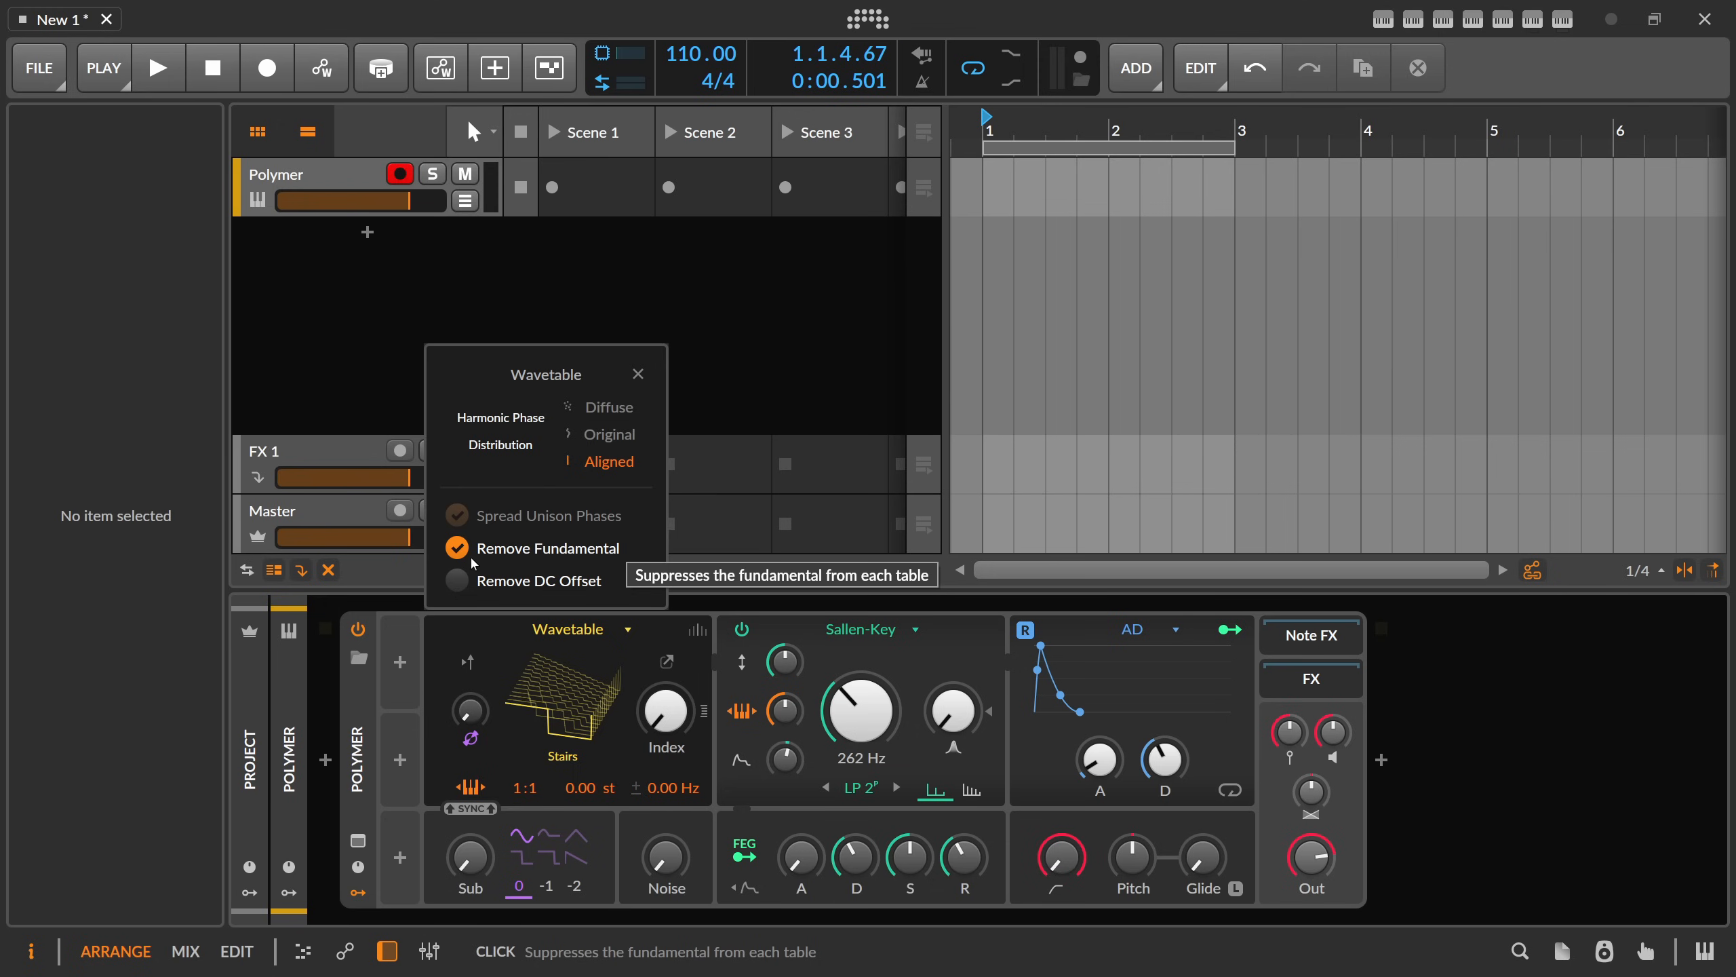
left_click(637, 374)
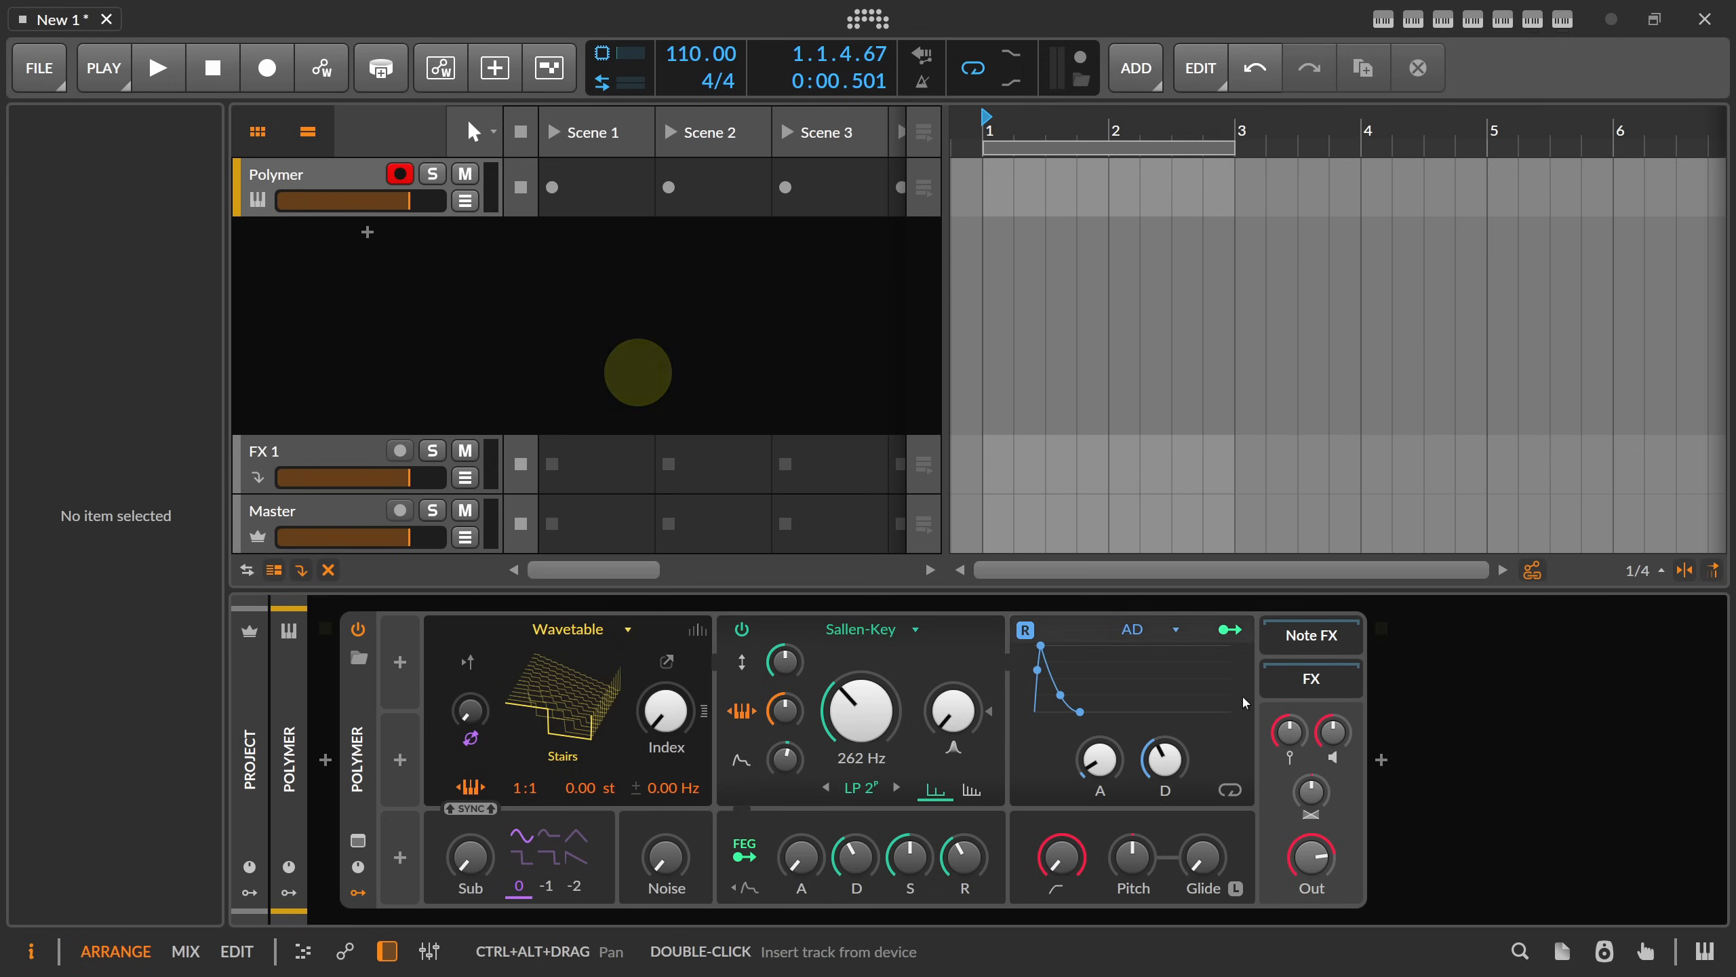
- Insert the Spectrum analyzer after Polymer in the device chain and show its expanded view
left_click(1381, 760)
type("spec")
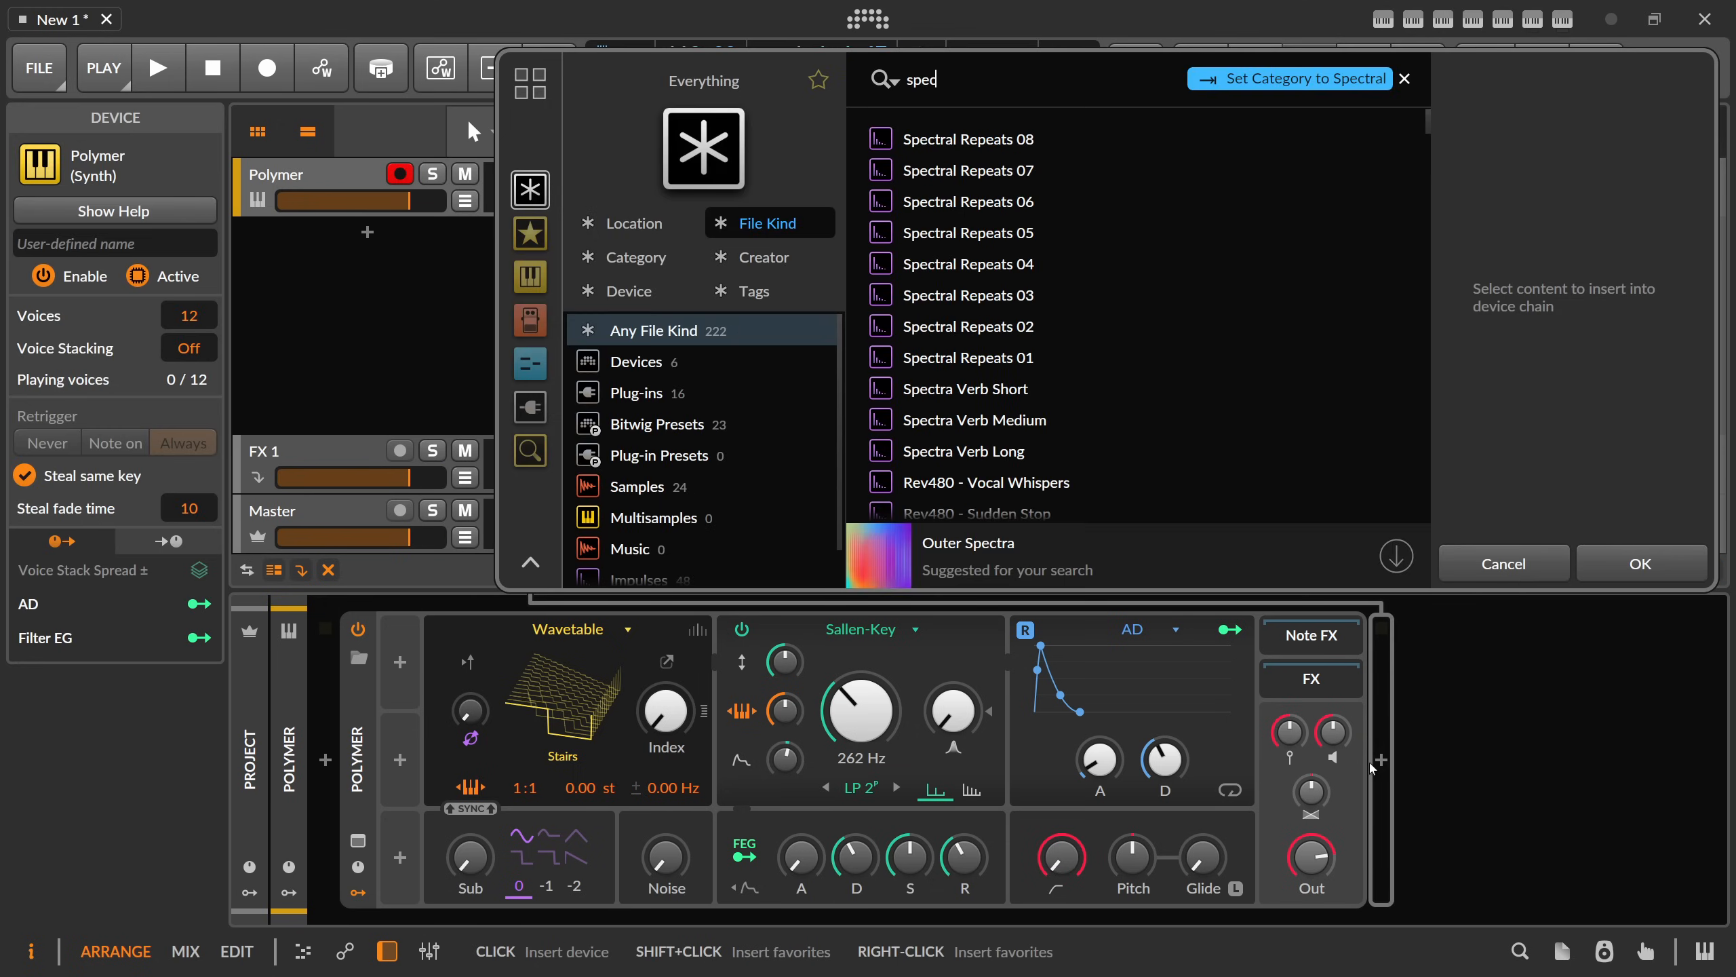
type("tur")
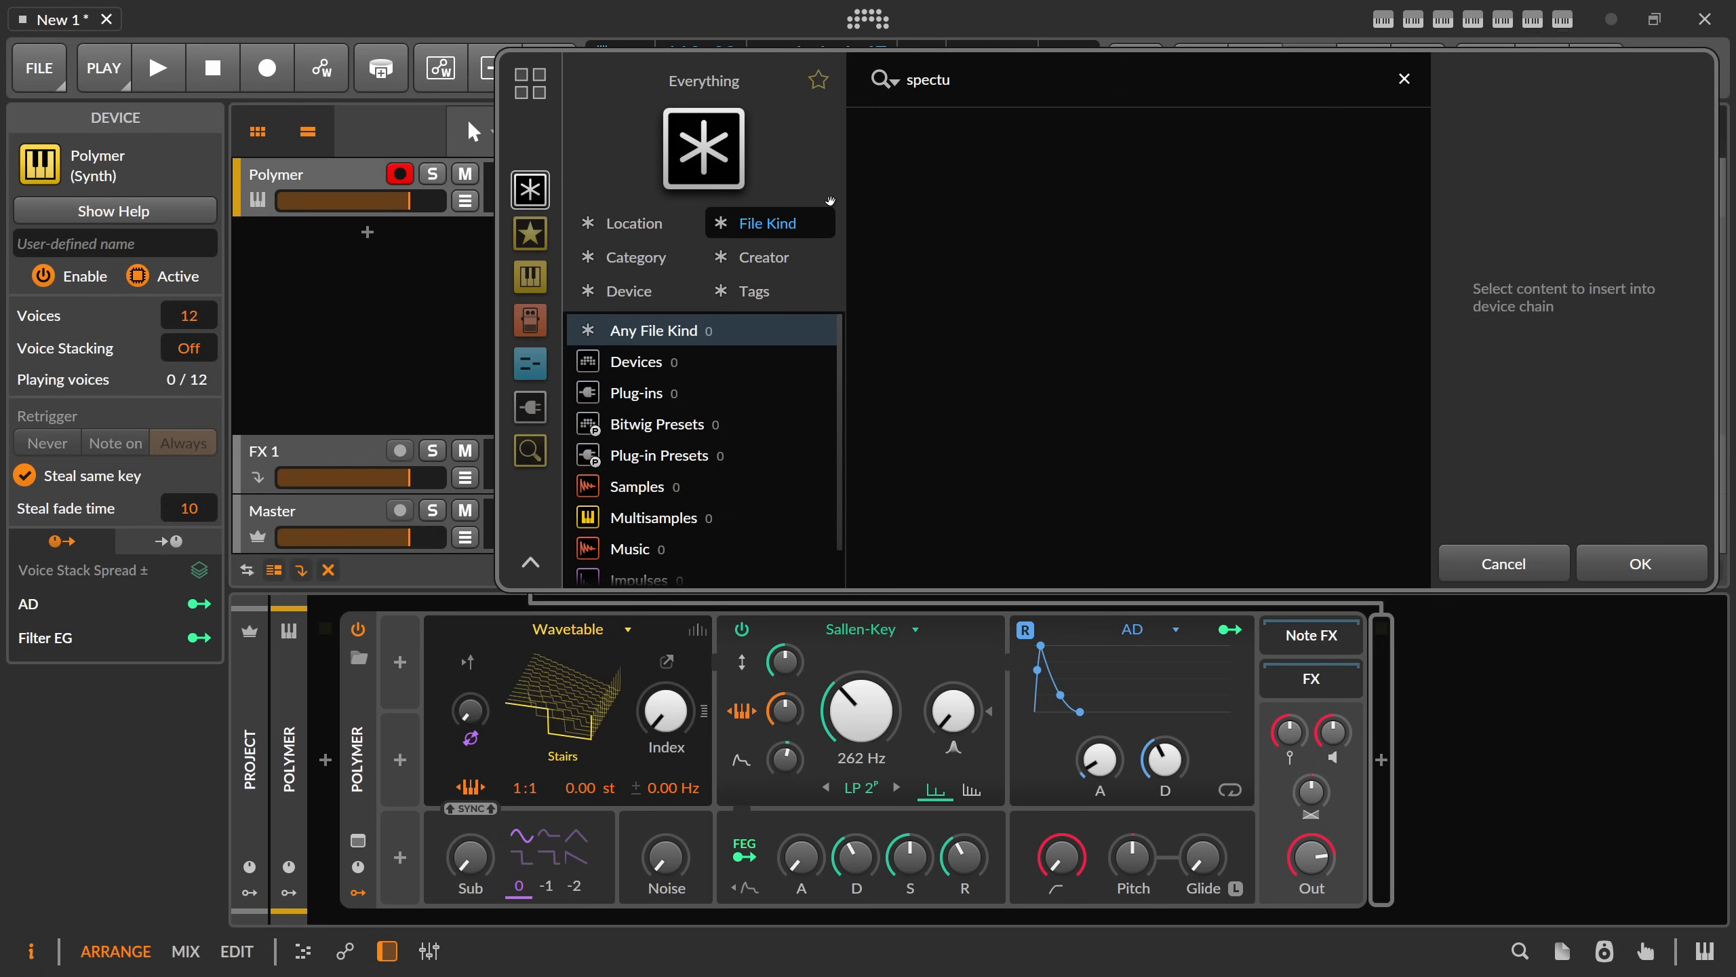
key("BackSpace")
scroll(971, 308, "down", 4)
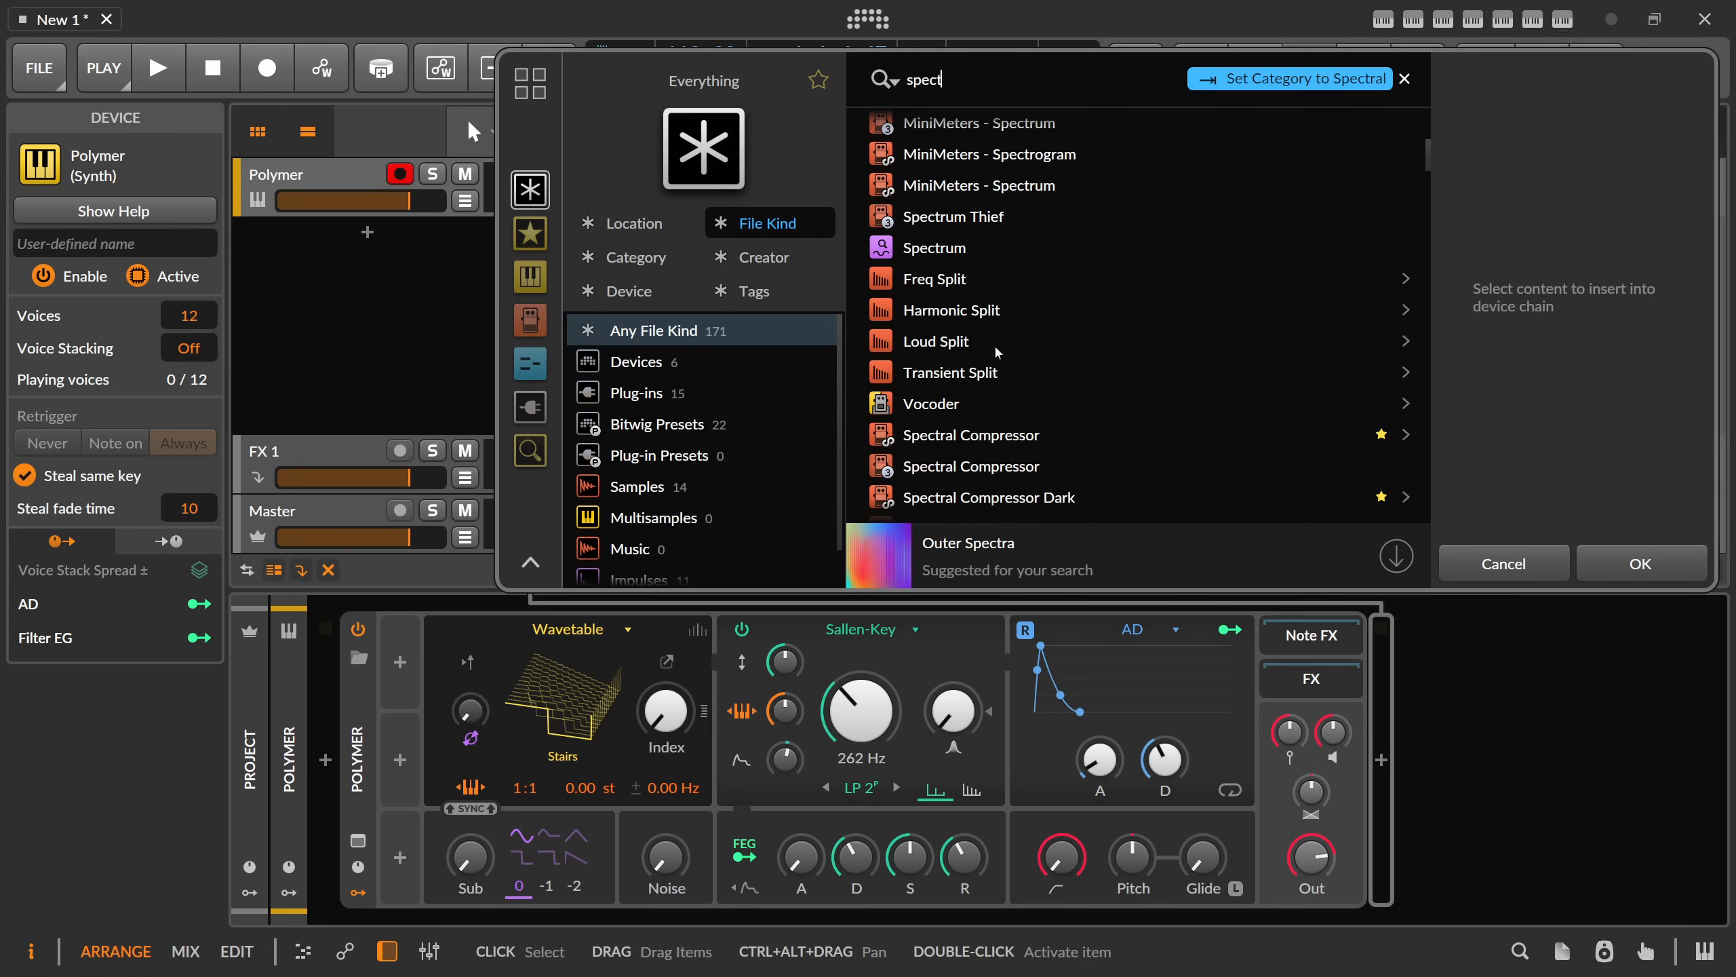
double_click(943, 239)
left_click(979, 839)
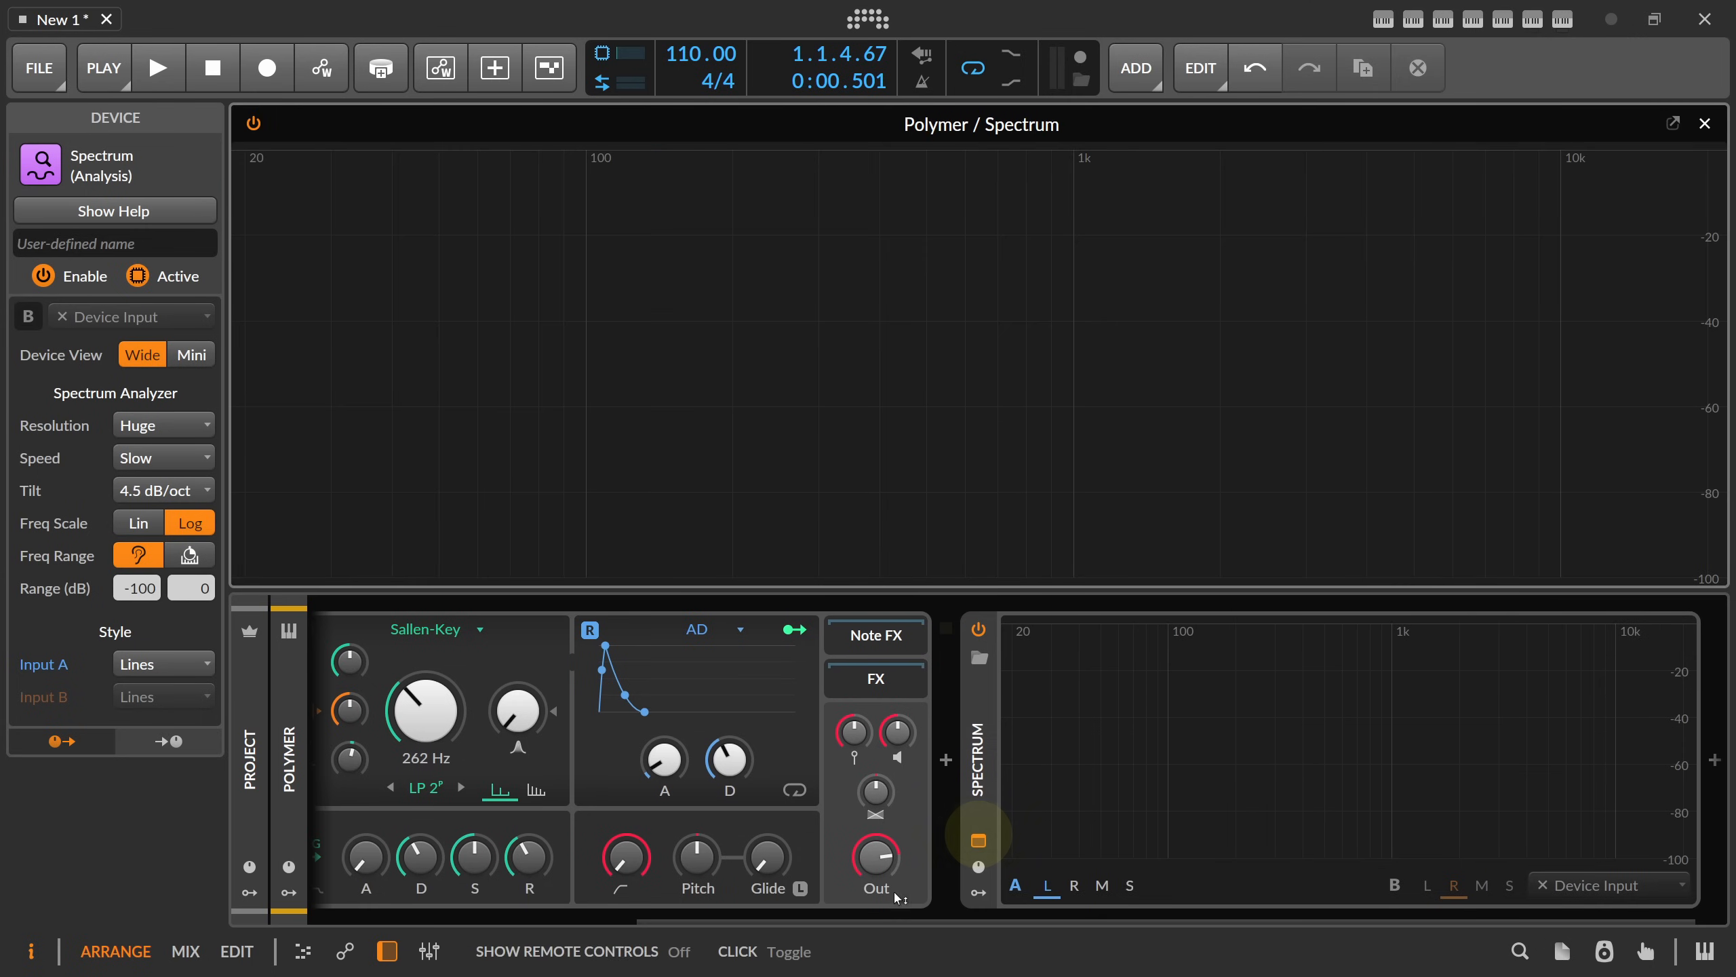
- Compare the wavetable's spectrum with Remove Fundamental off and on, leaving the option enabled
left_click_drag(820, 921, 503, 918)
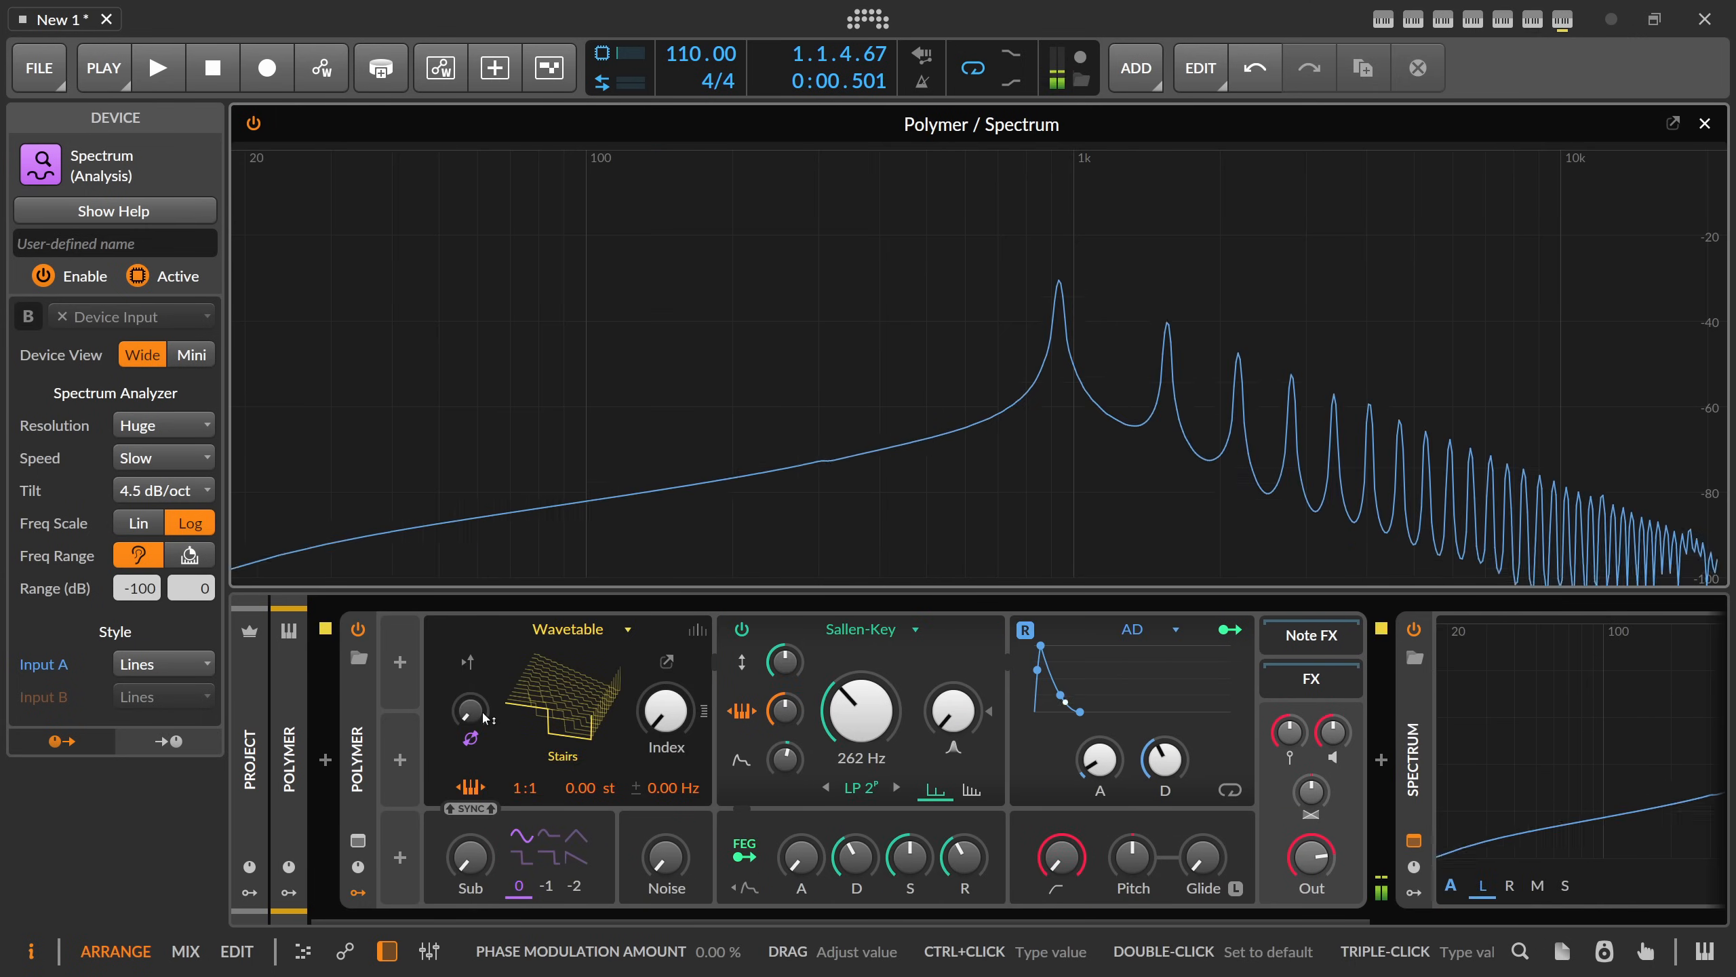
left_click(675, 662)
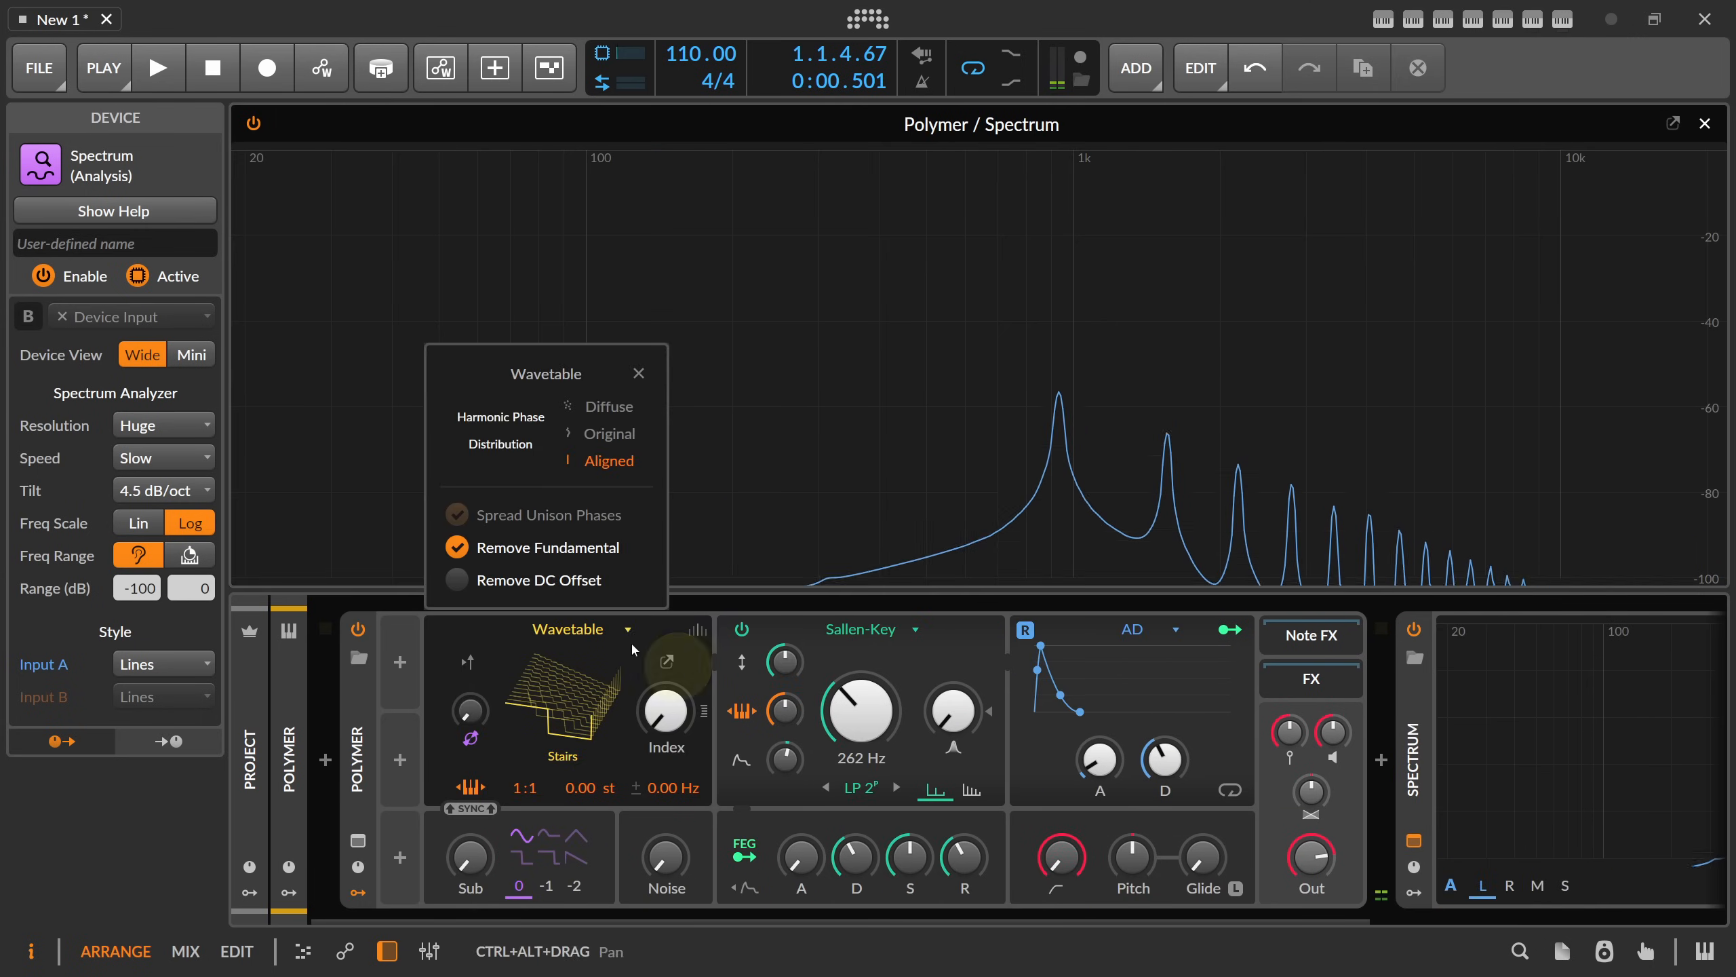
left_click(462, 549)
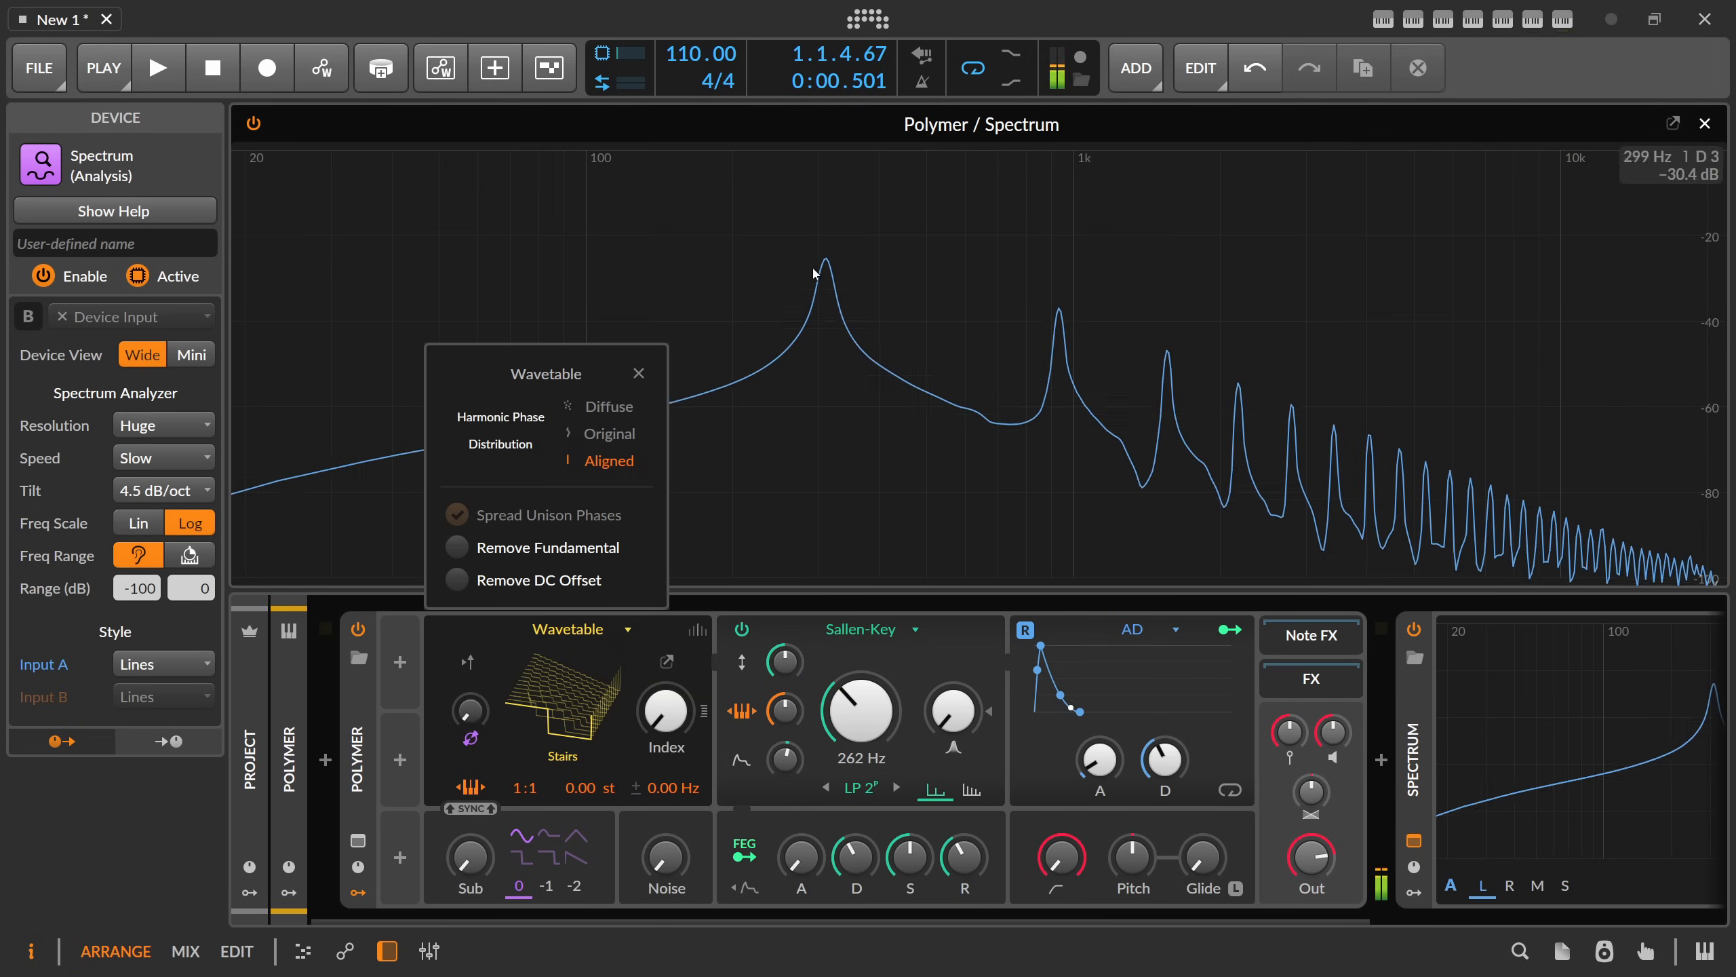
left_click(463, 547)
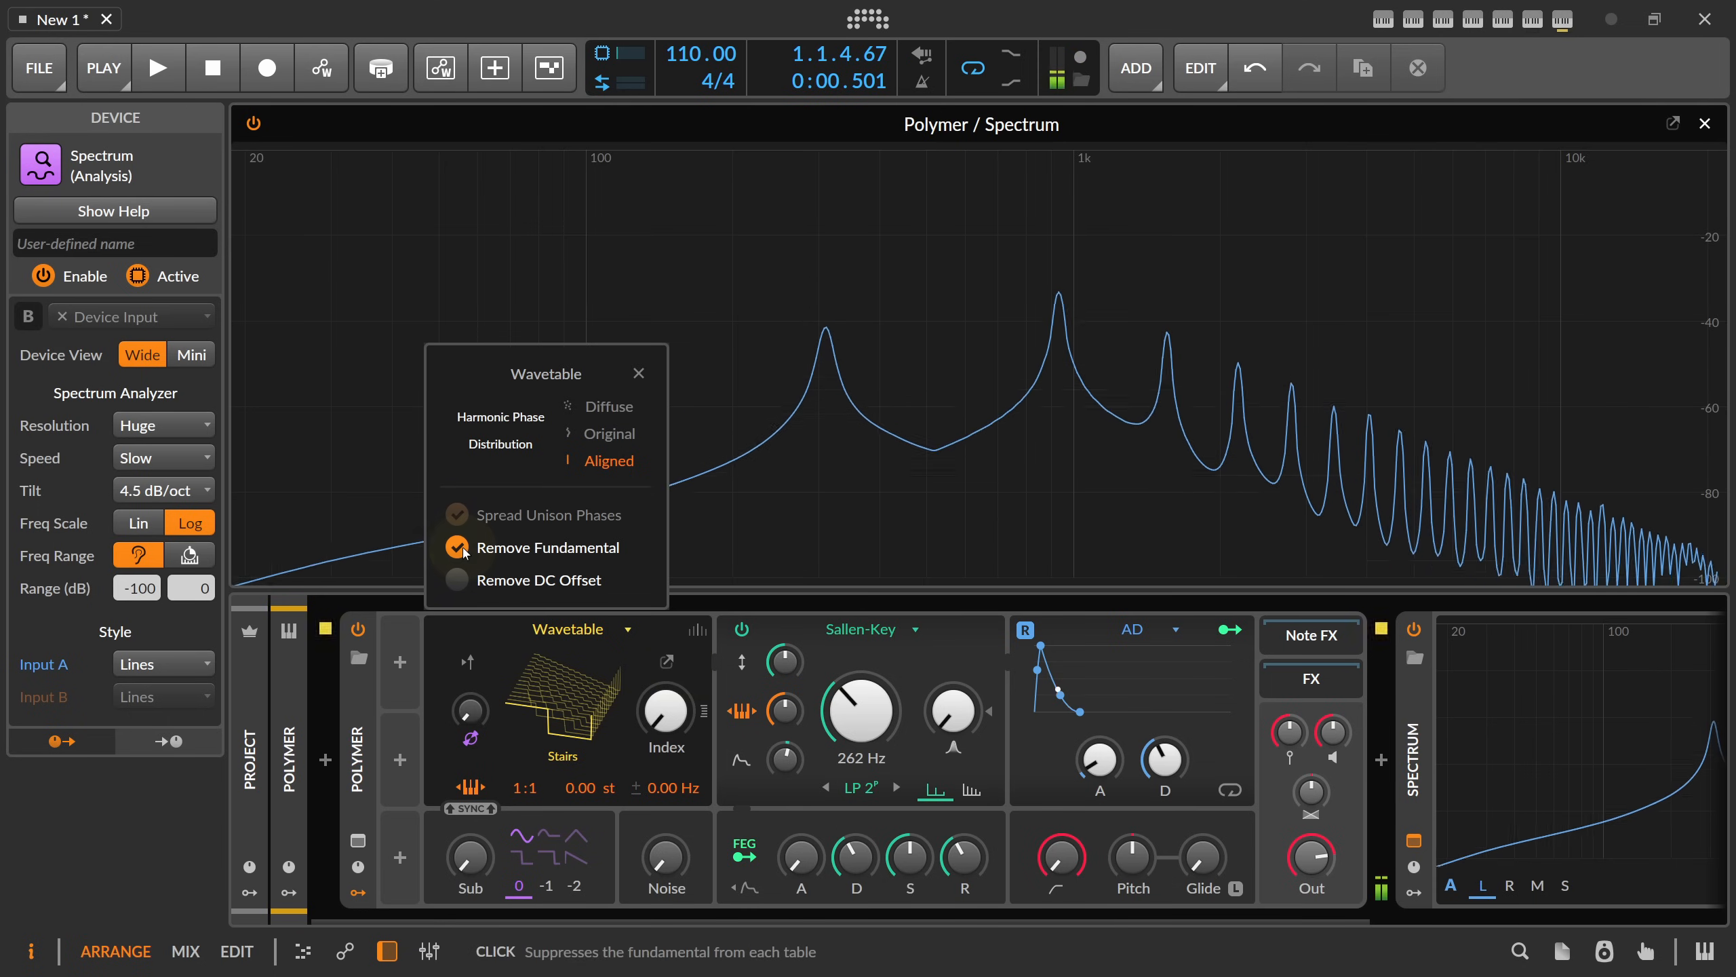
left_click(639, 373)
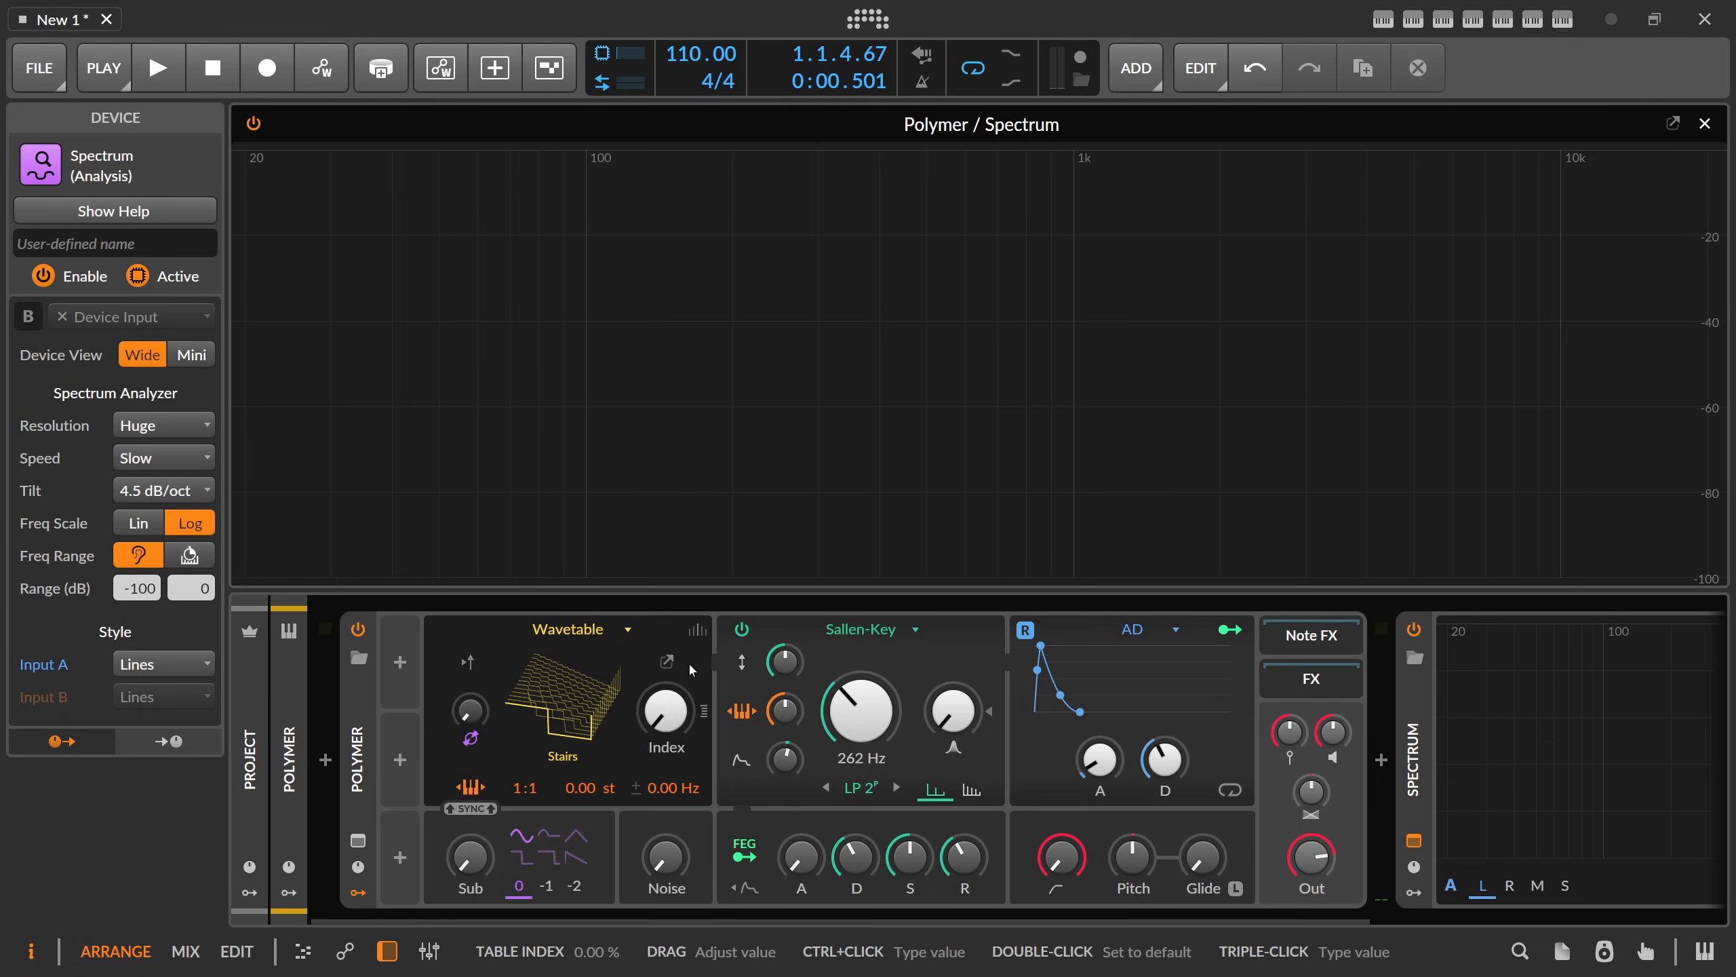
- Set the wavetable's unison to 16 voices, raise the filter cutoff to 539 Hz and review the Spread Unison Phases option
left_click(697, 629)
left_click(687, 663)
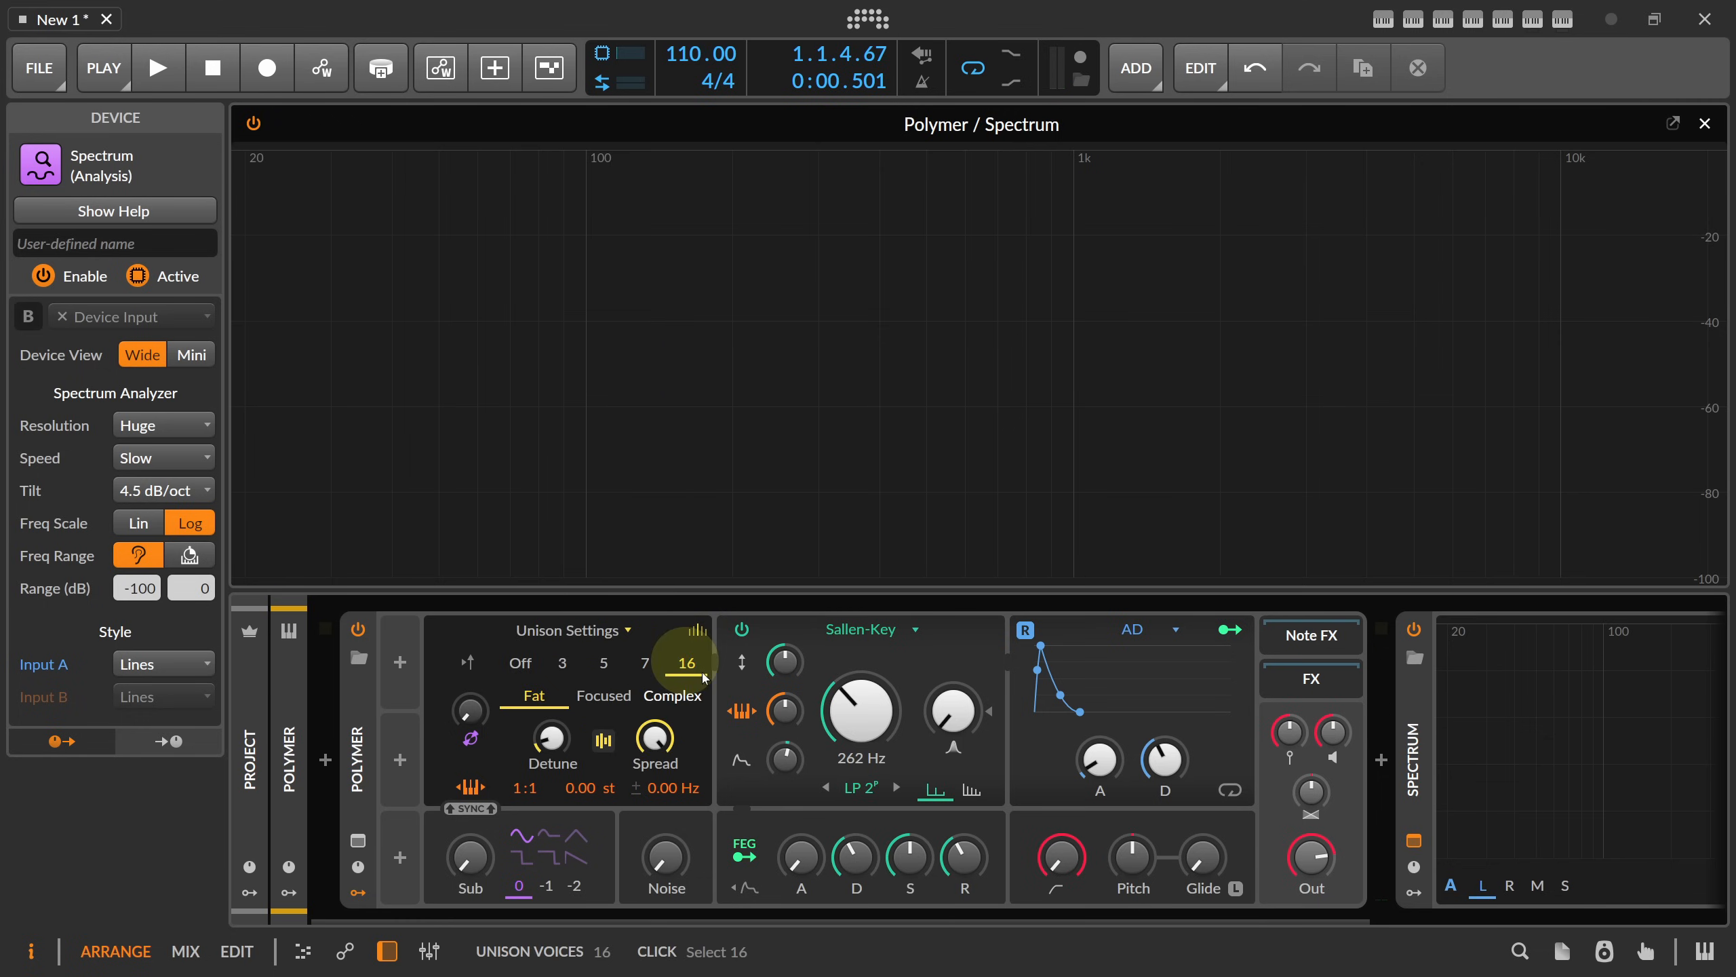
mouse_move(551, 737)
left_mouse_down()
mouse_move(551, 711)
mouse_move(552, 738)
left_mouse_up()
mouse_move(848, 708)
left_mouse_down()
mouse_move(847, 692)
mouse_move(845, 706)
left_mouse_up()
left_click(551, 733)
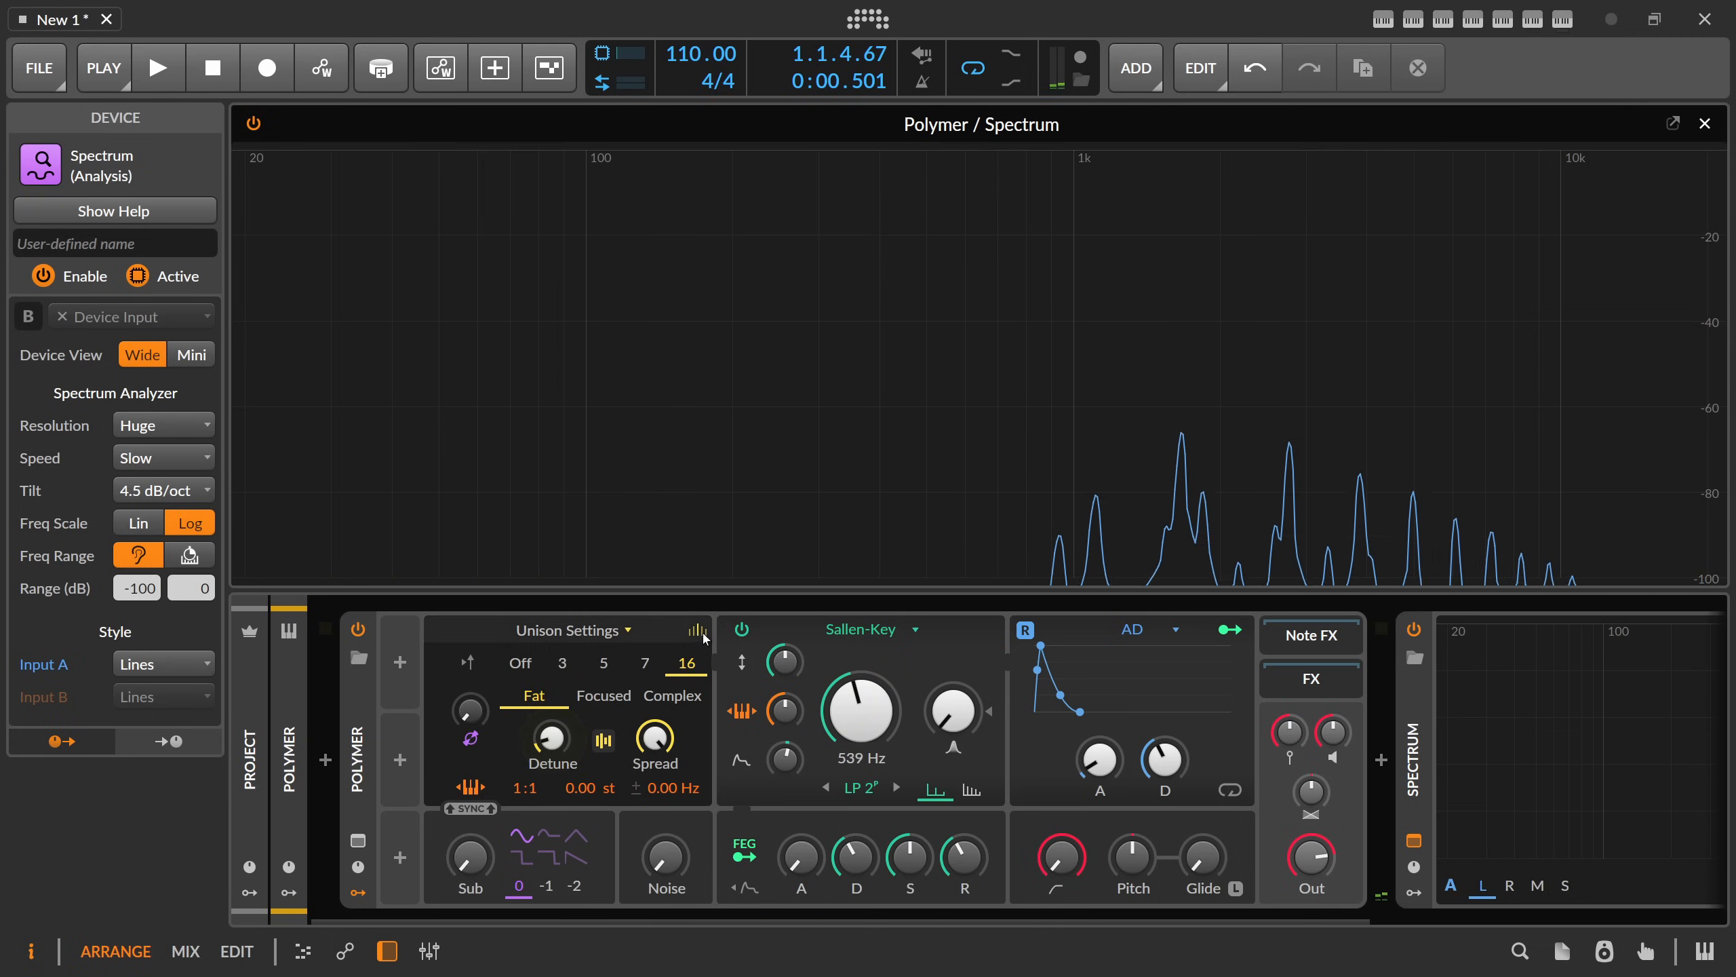
left_click(700, 631)
left_click(665, 661)
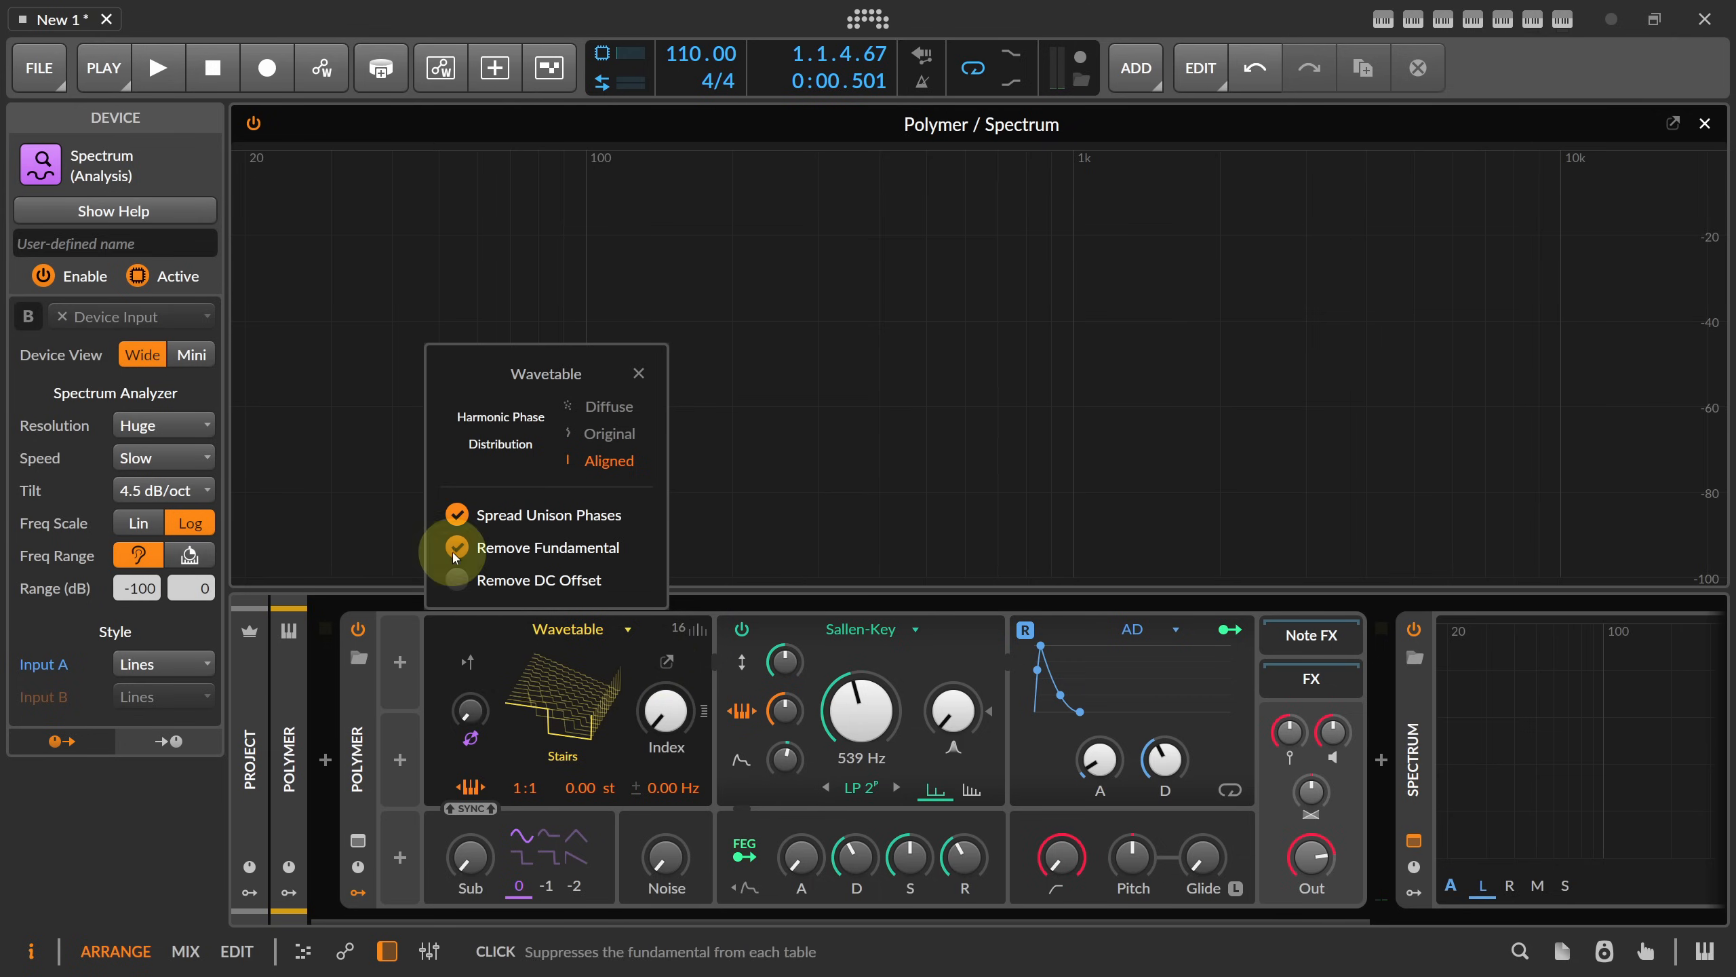
left_click(638, 374)
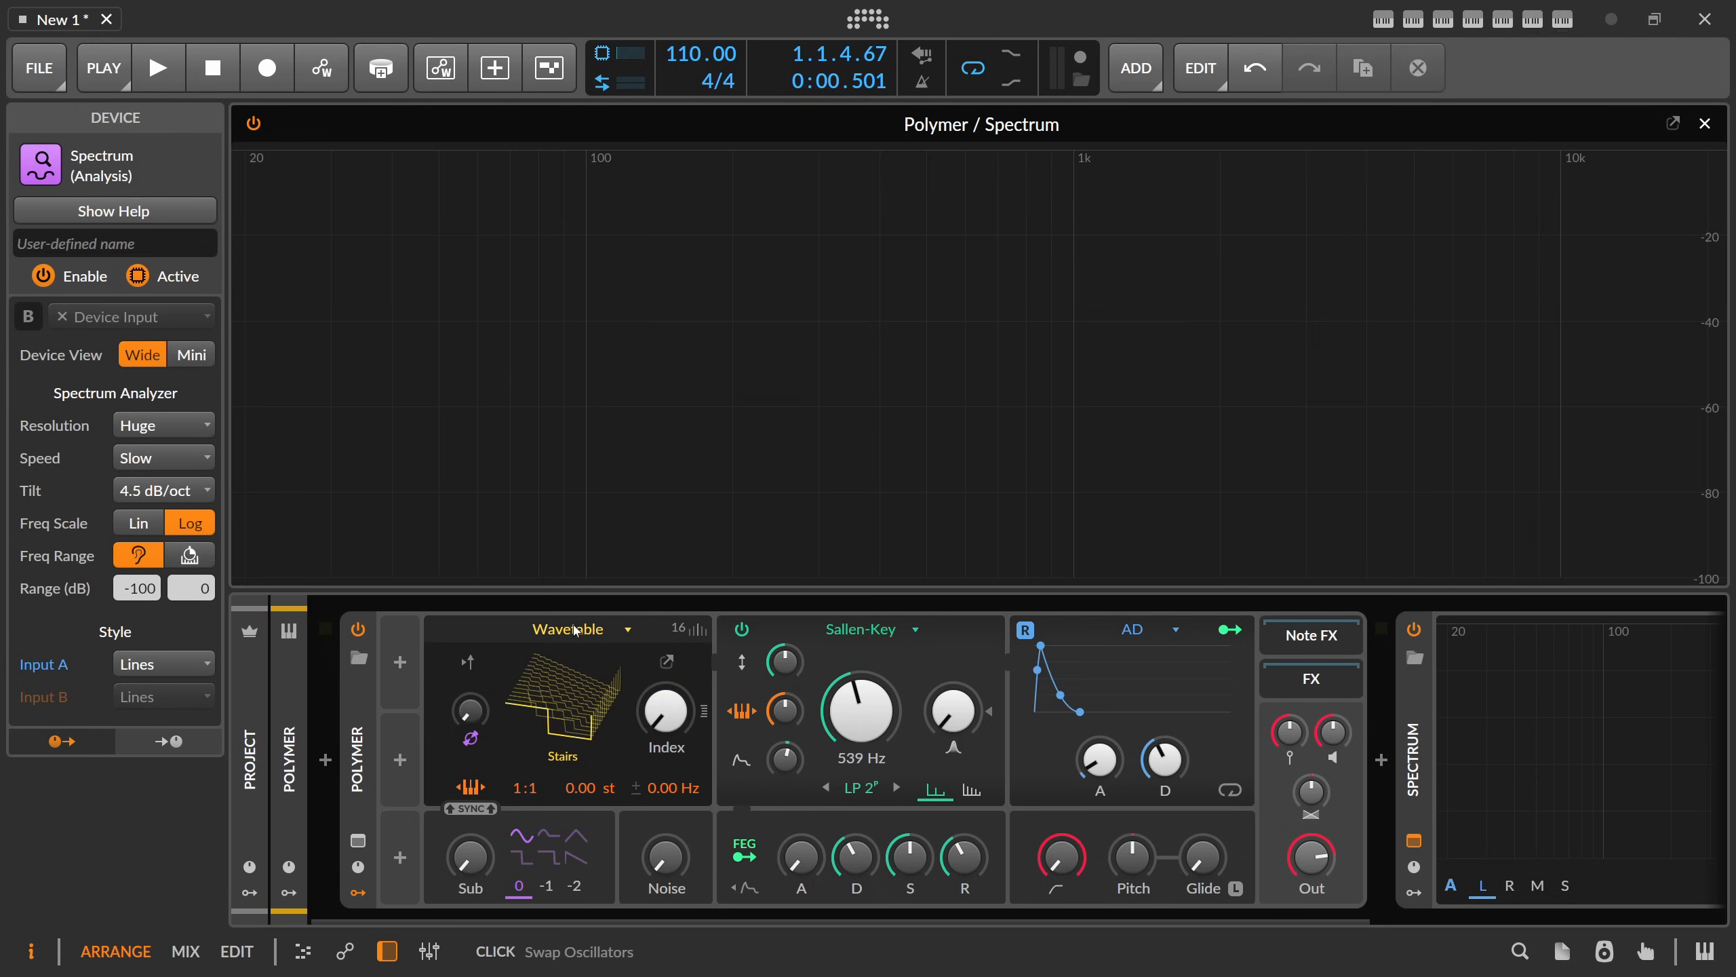
- Try the Sine and Triangle oscillators in Polymer and switch the oscillator to Scrawl
left_click(557, 656)
left_click(669, 603)
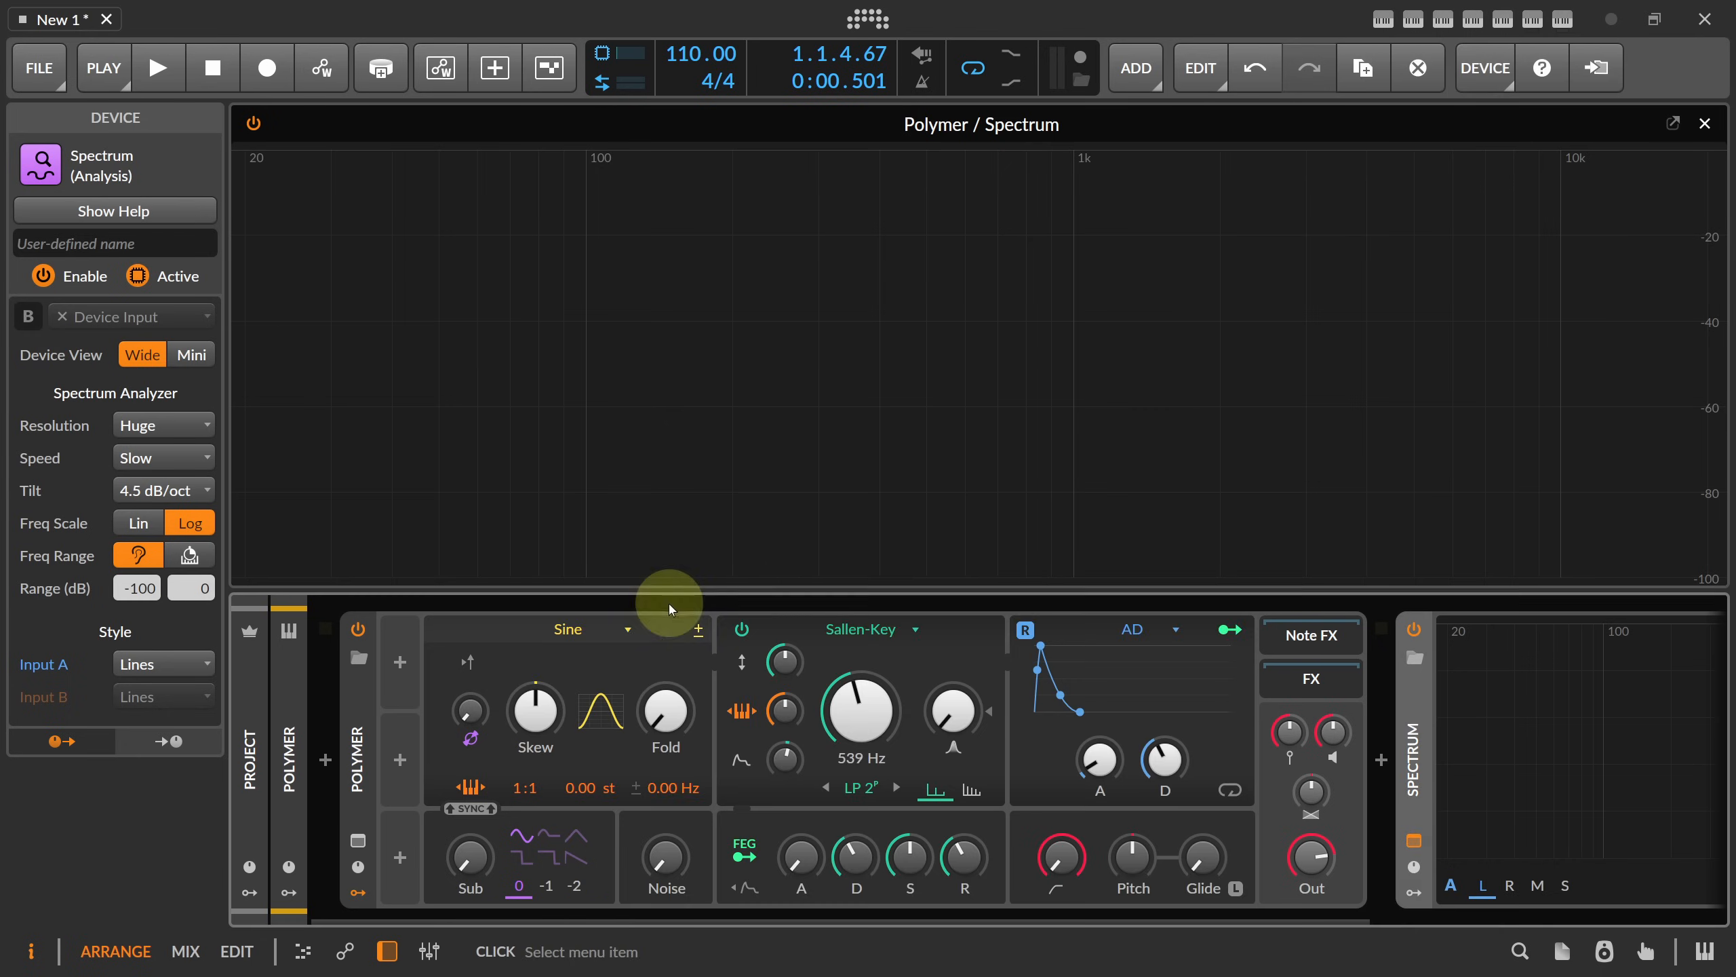
left_click(614, 634)
left_click(680, 633)
left_click(615, 631)
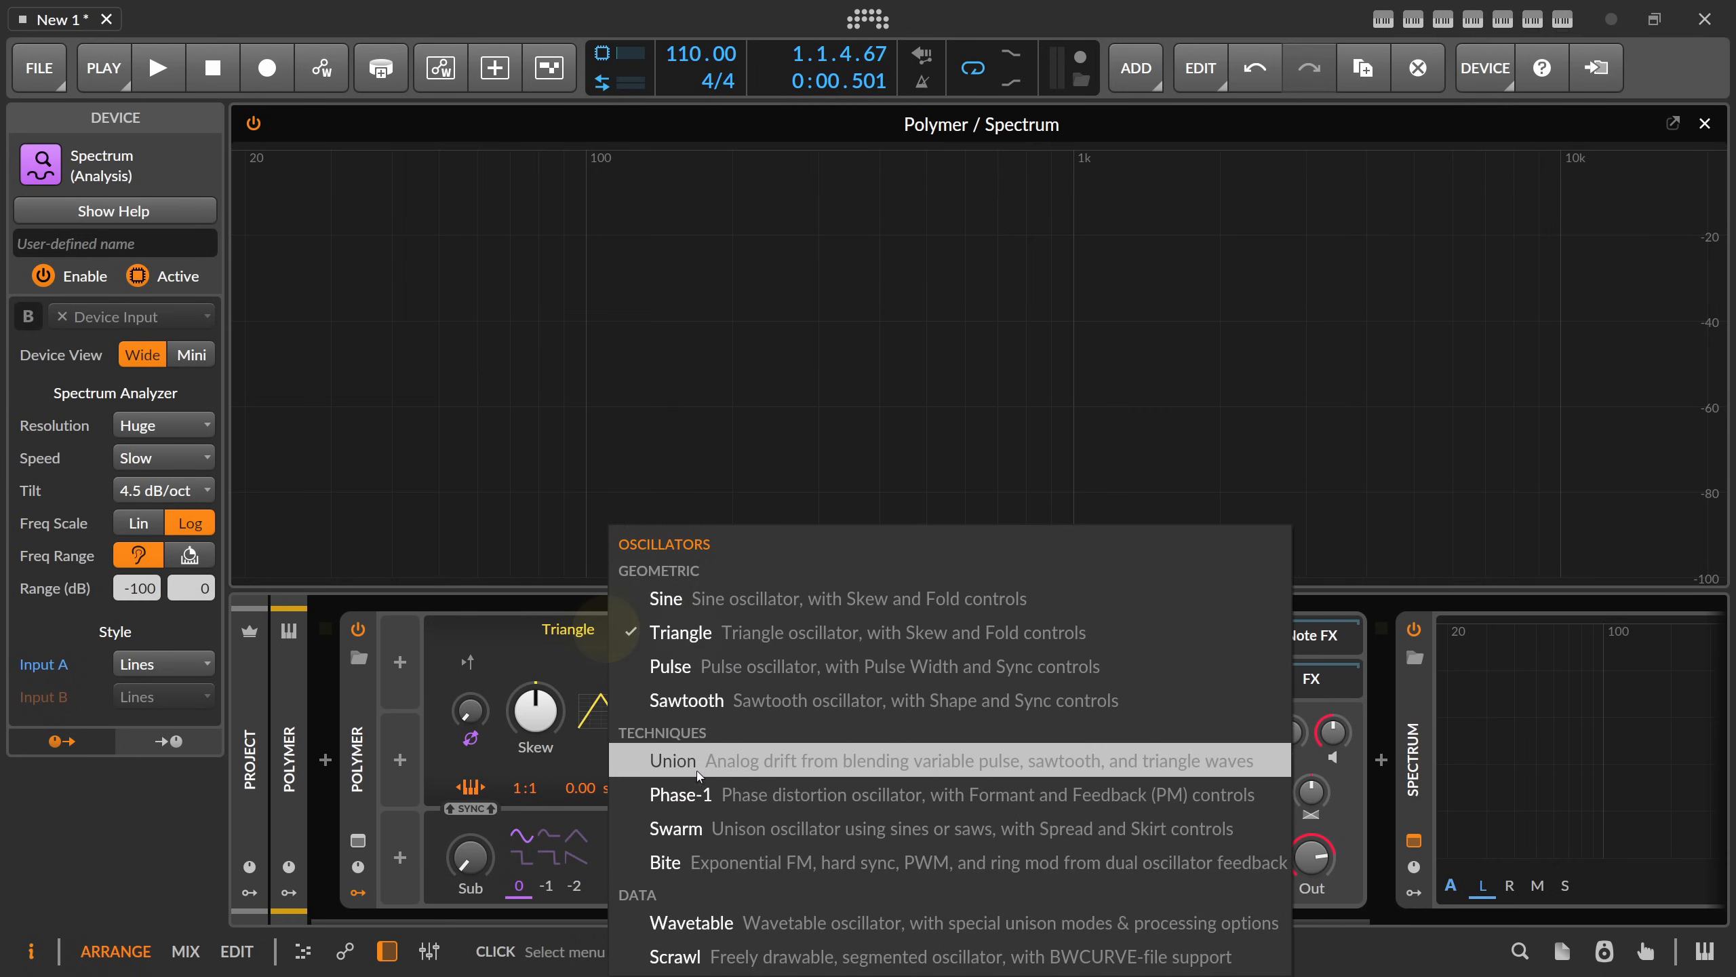
left_click(718, 954)
- Draw a custom freehand waveform with the Pencil in the Scrawl curve editor and close the editor
left_click(630, 725)
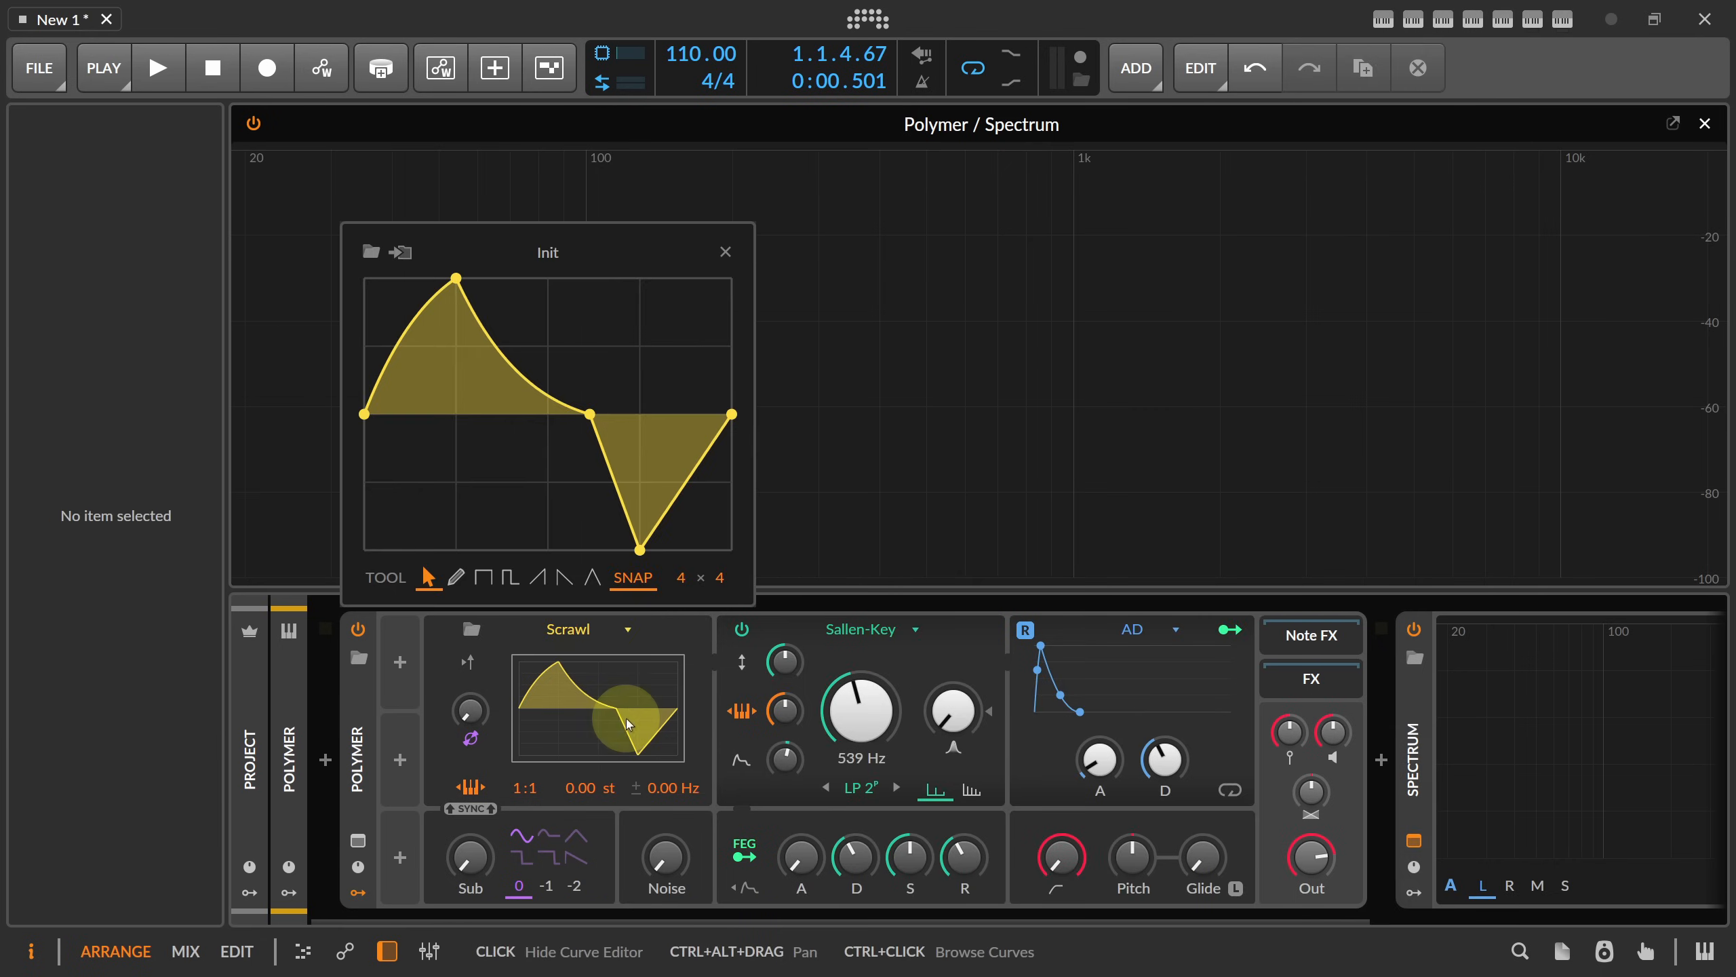
left_click(456, 576)
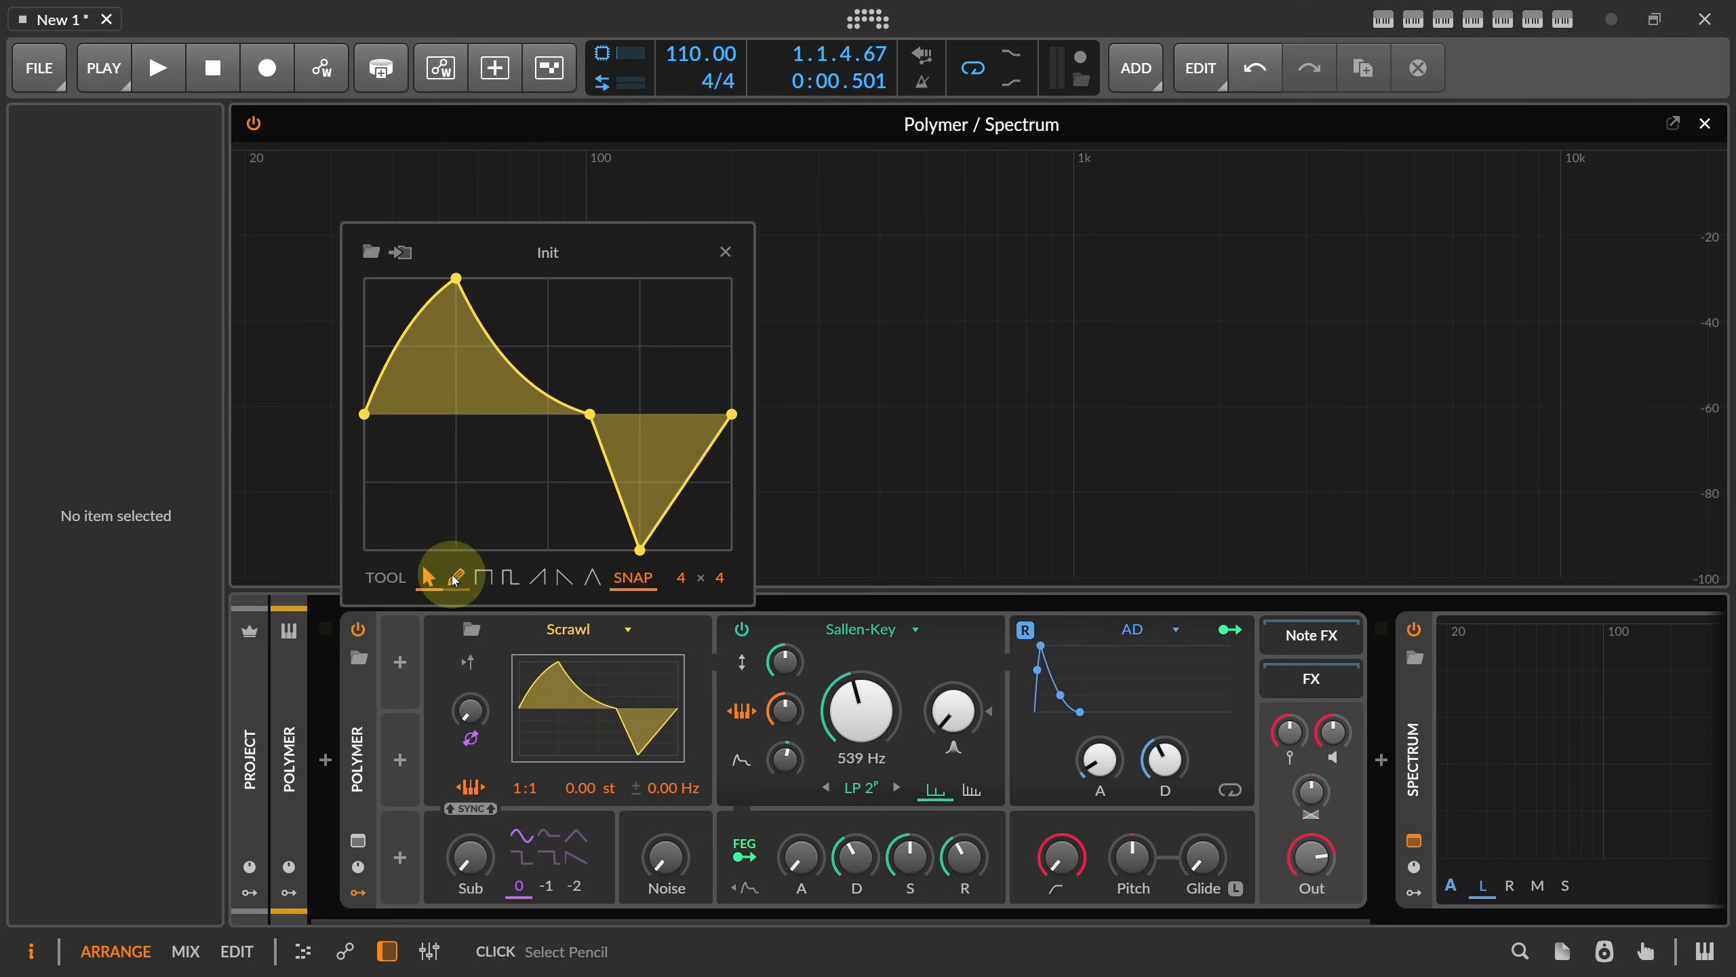
mouse_move(369, 417)
left_mouse_down()
mouse_move(471, 301)
mouse_move(567, 540)
mouse_move(793, 245)
left_mouse_up()
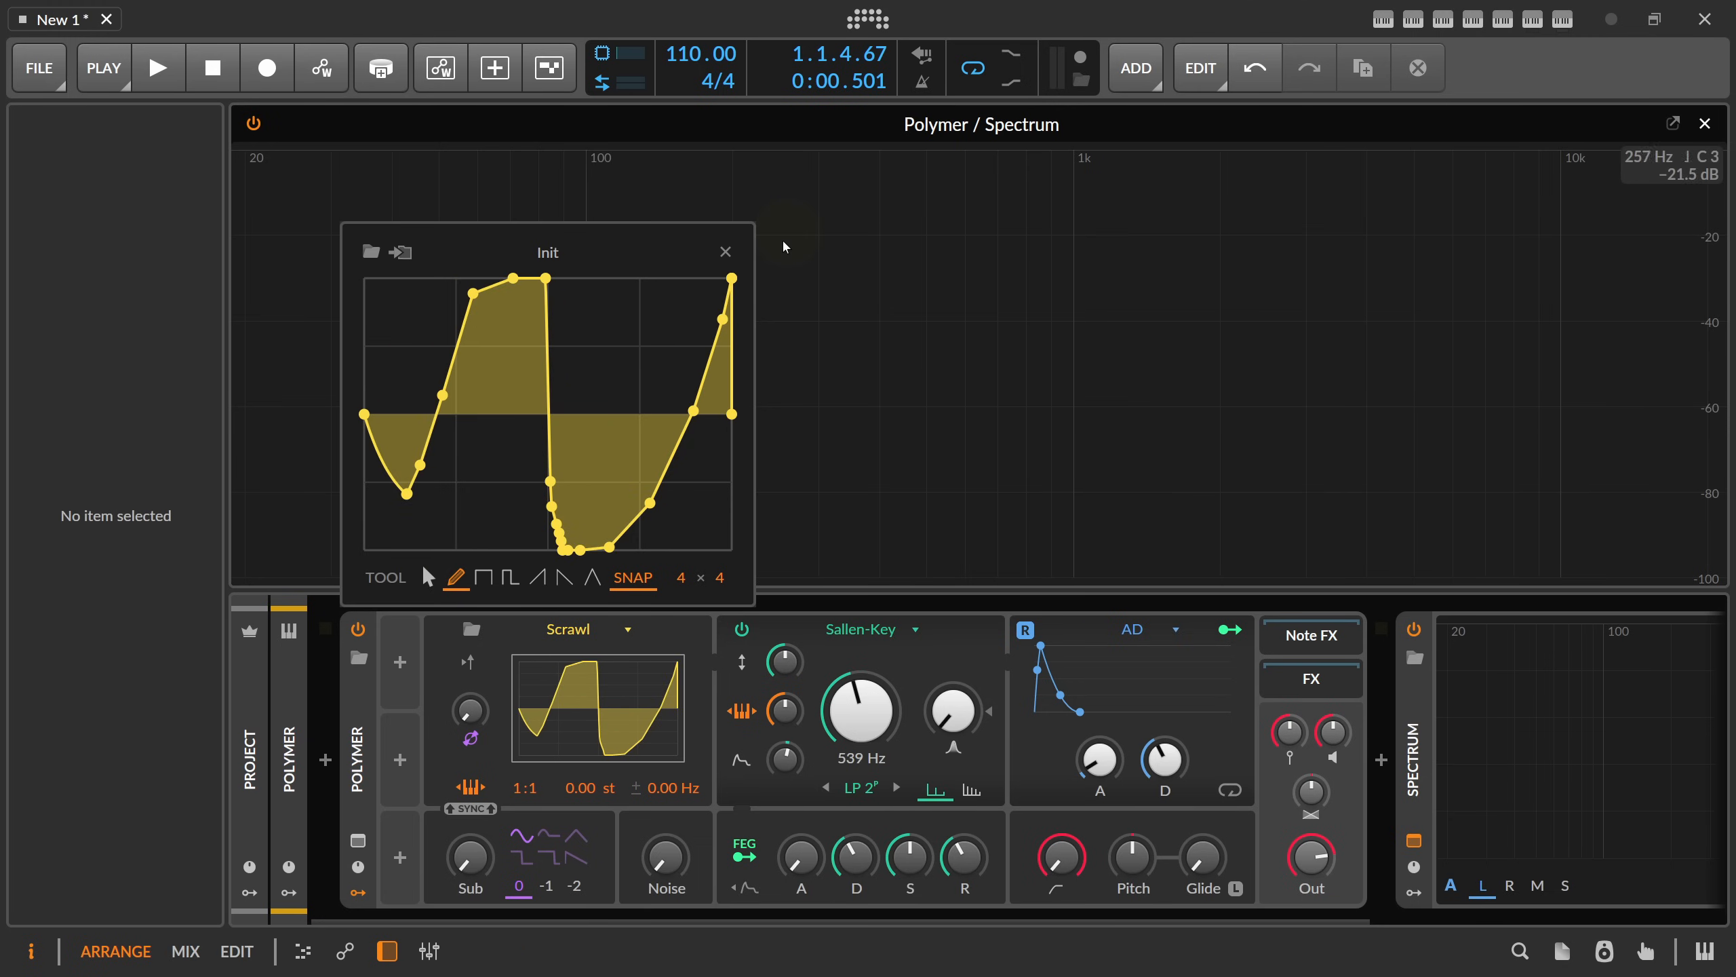
mouse_move(677, 287)
left_mouse_down()
mouse_move(504, 504)
mouse_move(555, 400)
mouse_move(701, 271)
mouse_move(446, 535)
mouse_move(546, 256)
mouse_move(684, 496)
mouse_move(723, 273)
left_mouse_up()
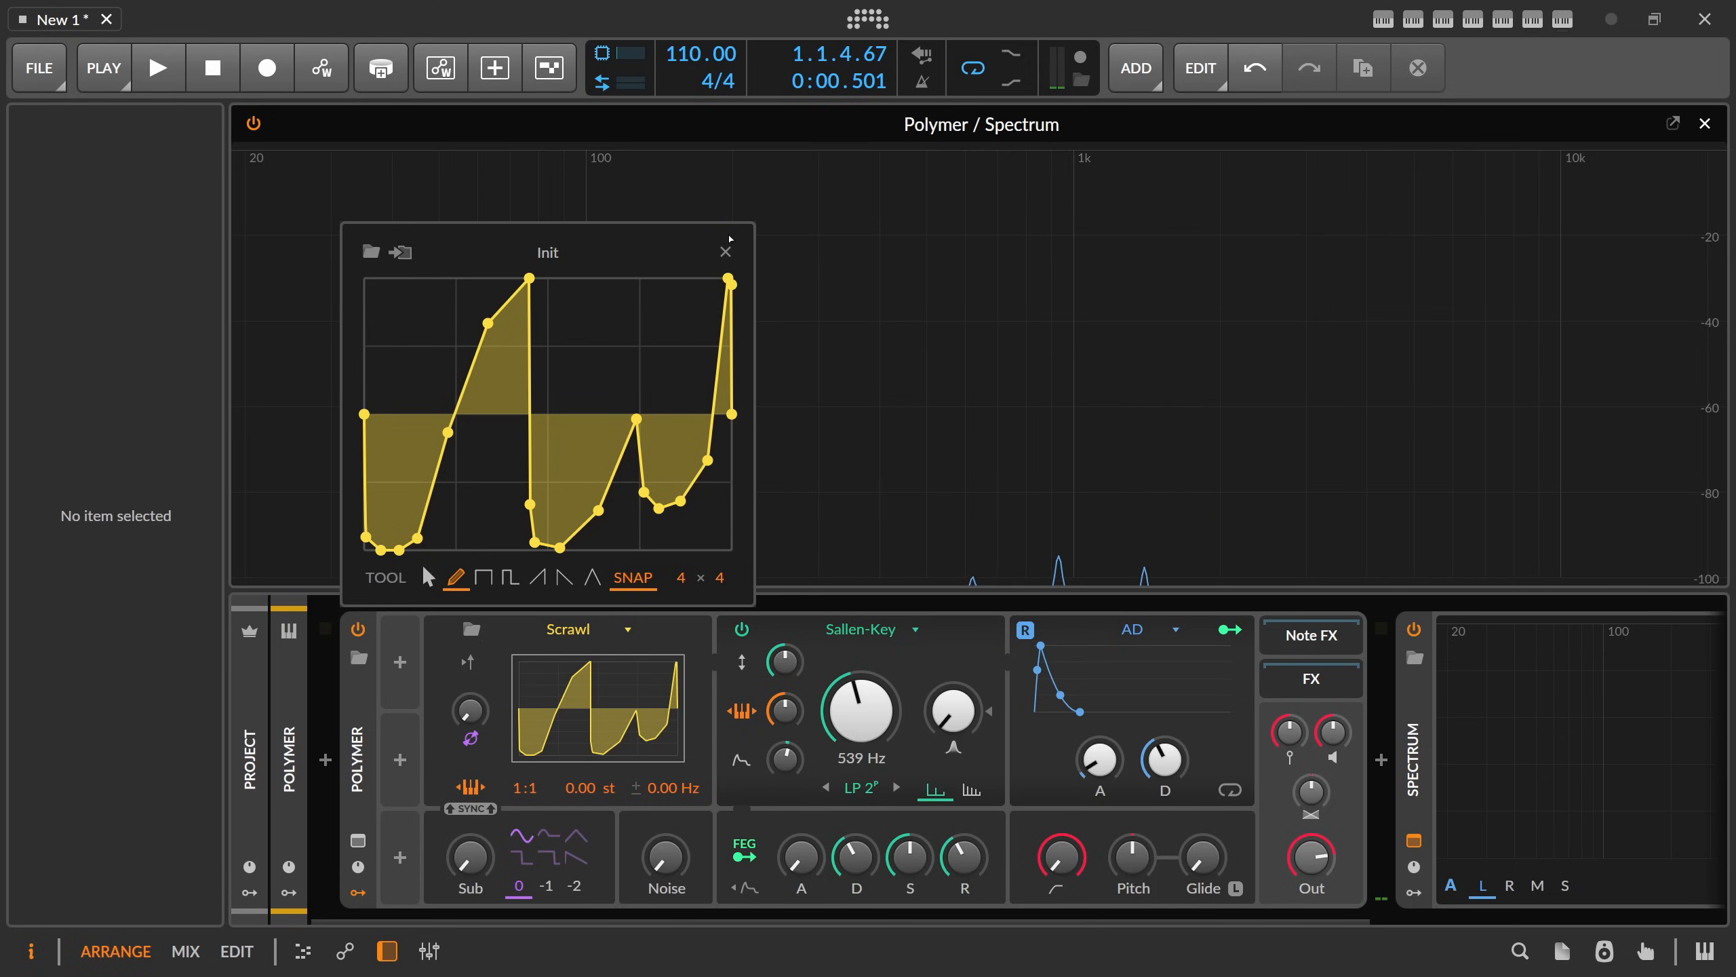
left_click(725, 251)
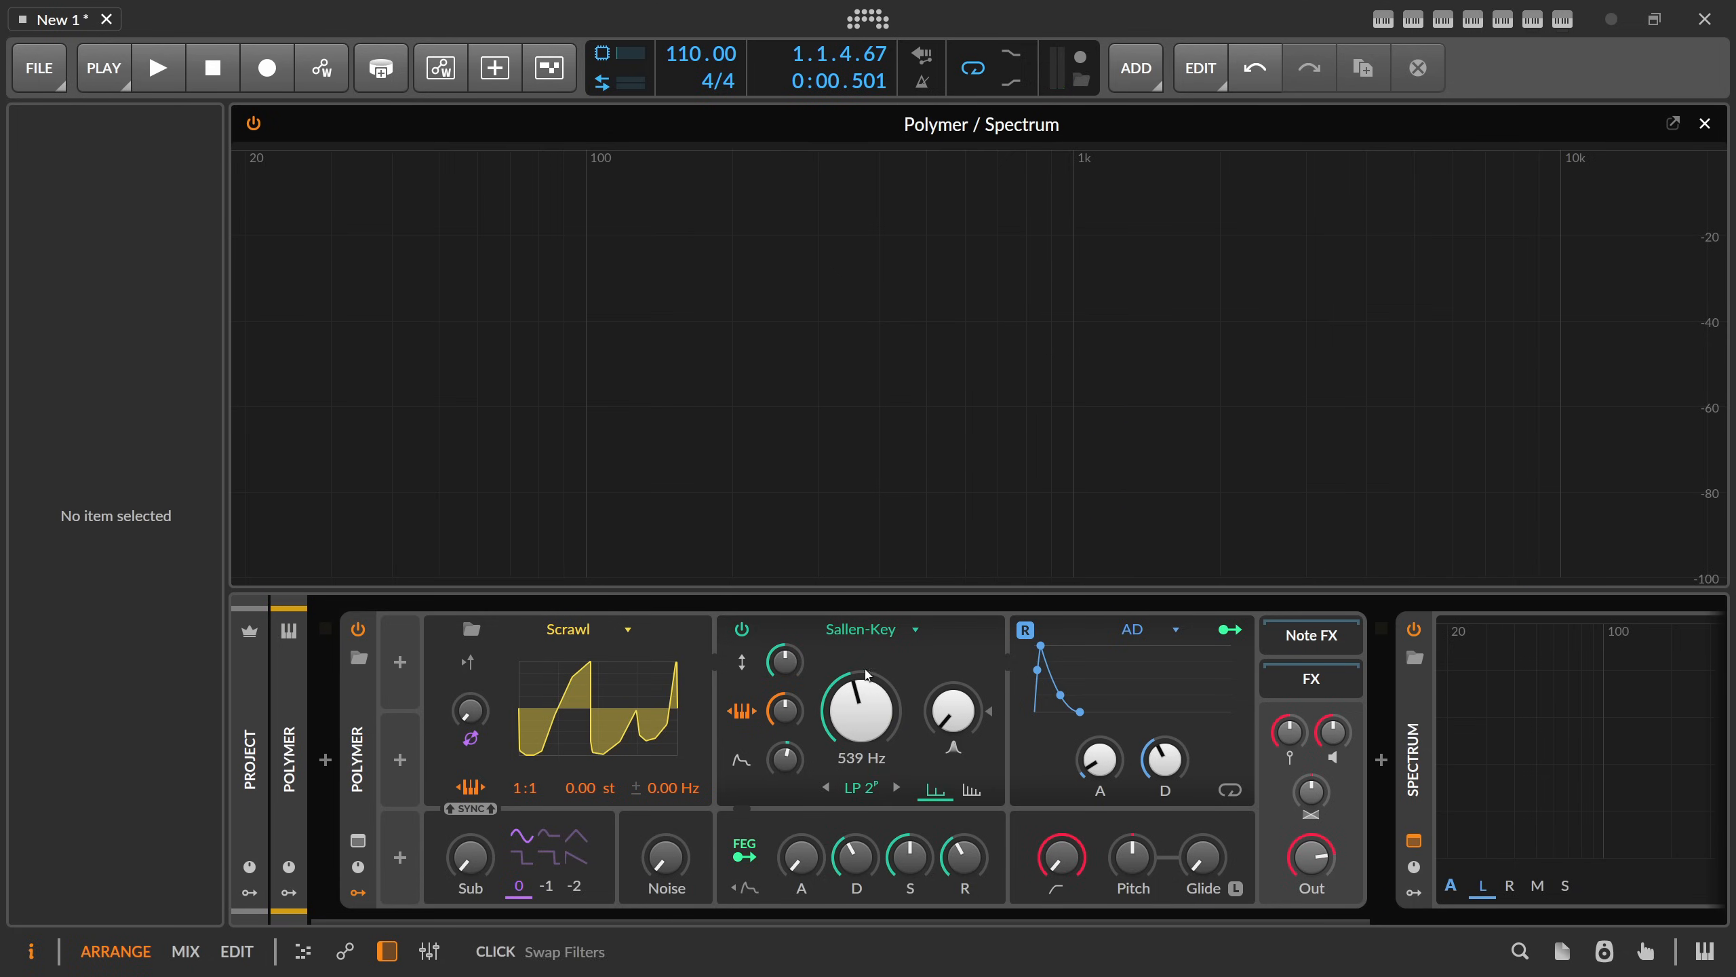
- Lower the filter cutoff to 262 Hz and set the Sallen-Key filter mode to LP 1 (6 dB/oct low-pass)
scroll(844, 684, "down", 5)
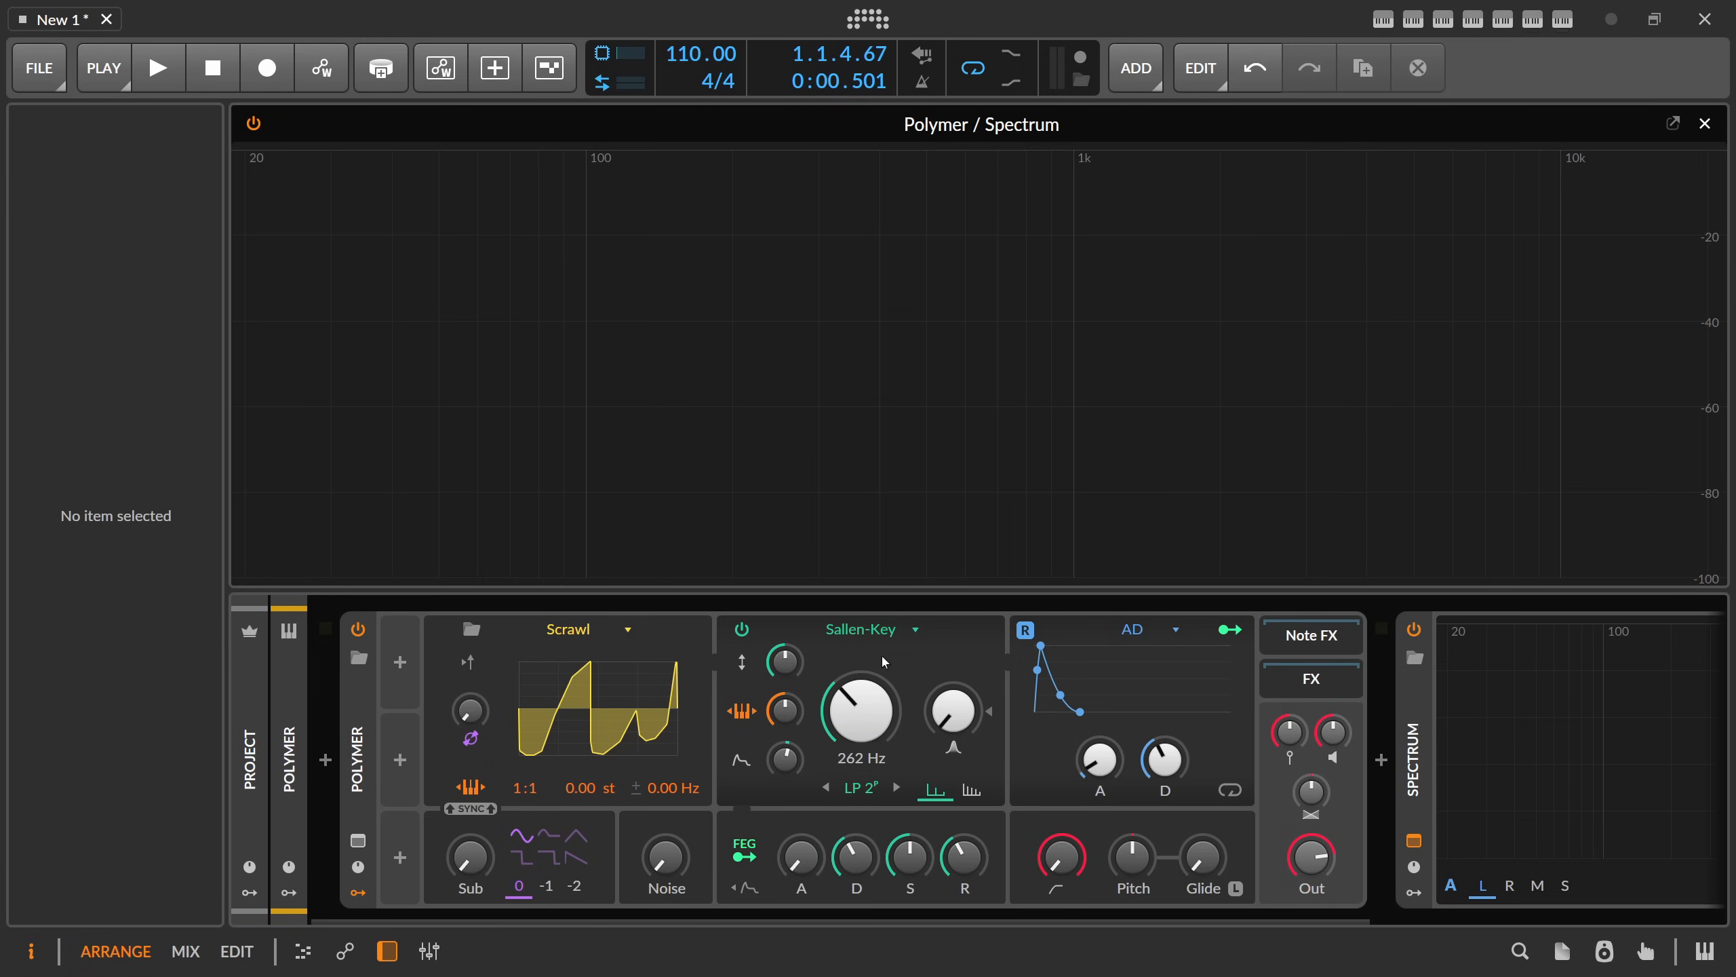
left_click(860, 788)
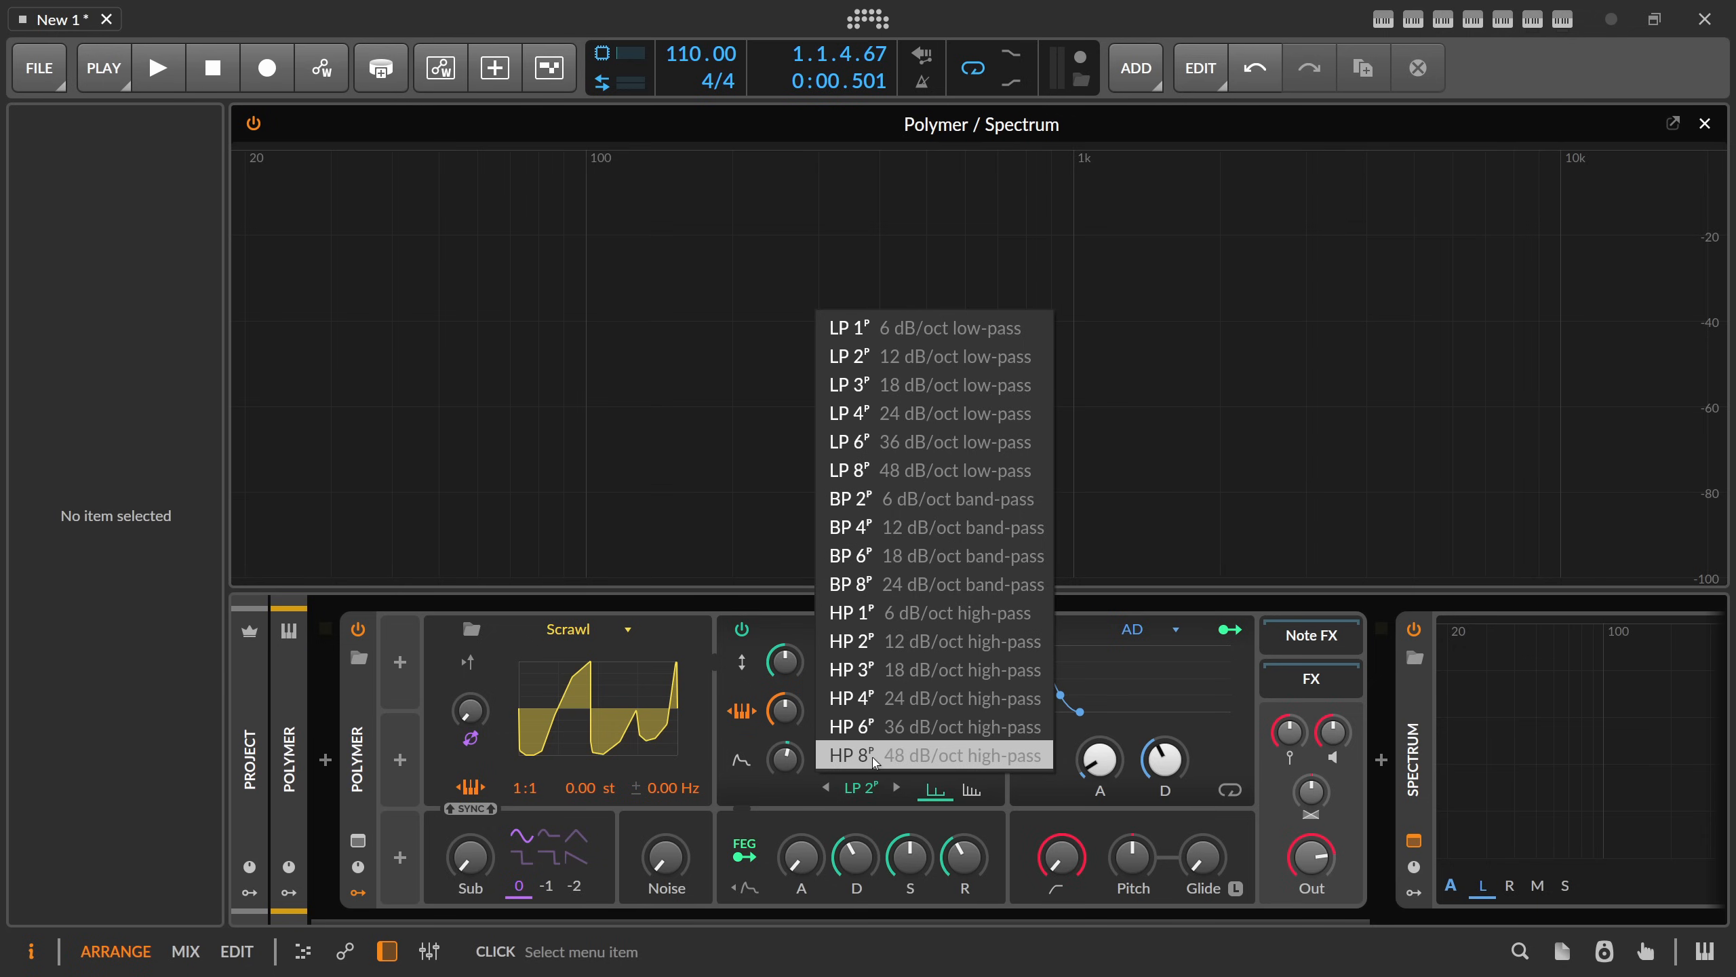
left_click(873, 759)
left_click(872, 790)
left_click(909, 338)
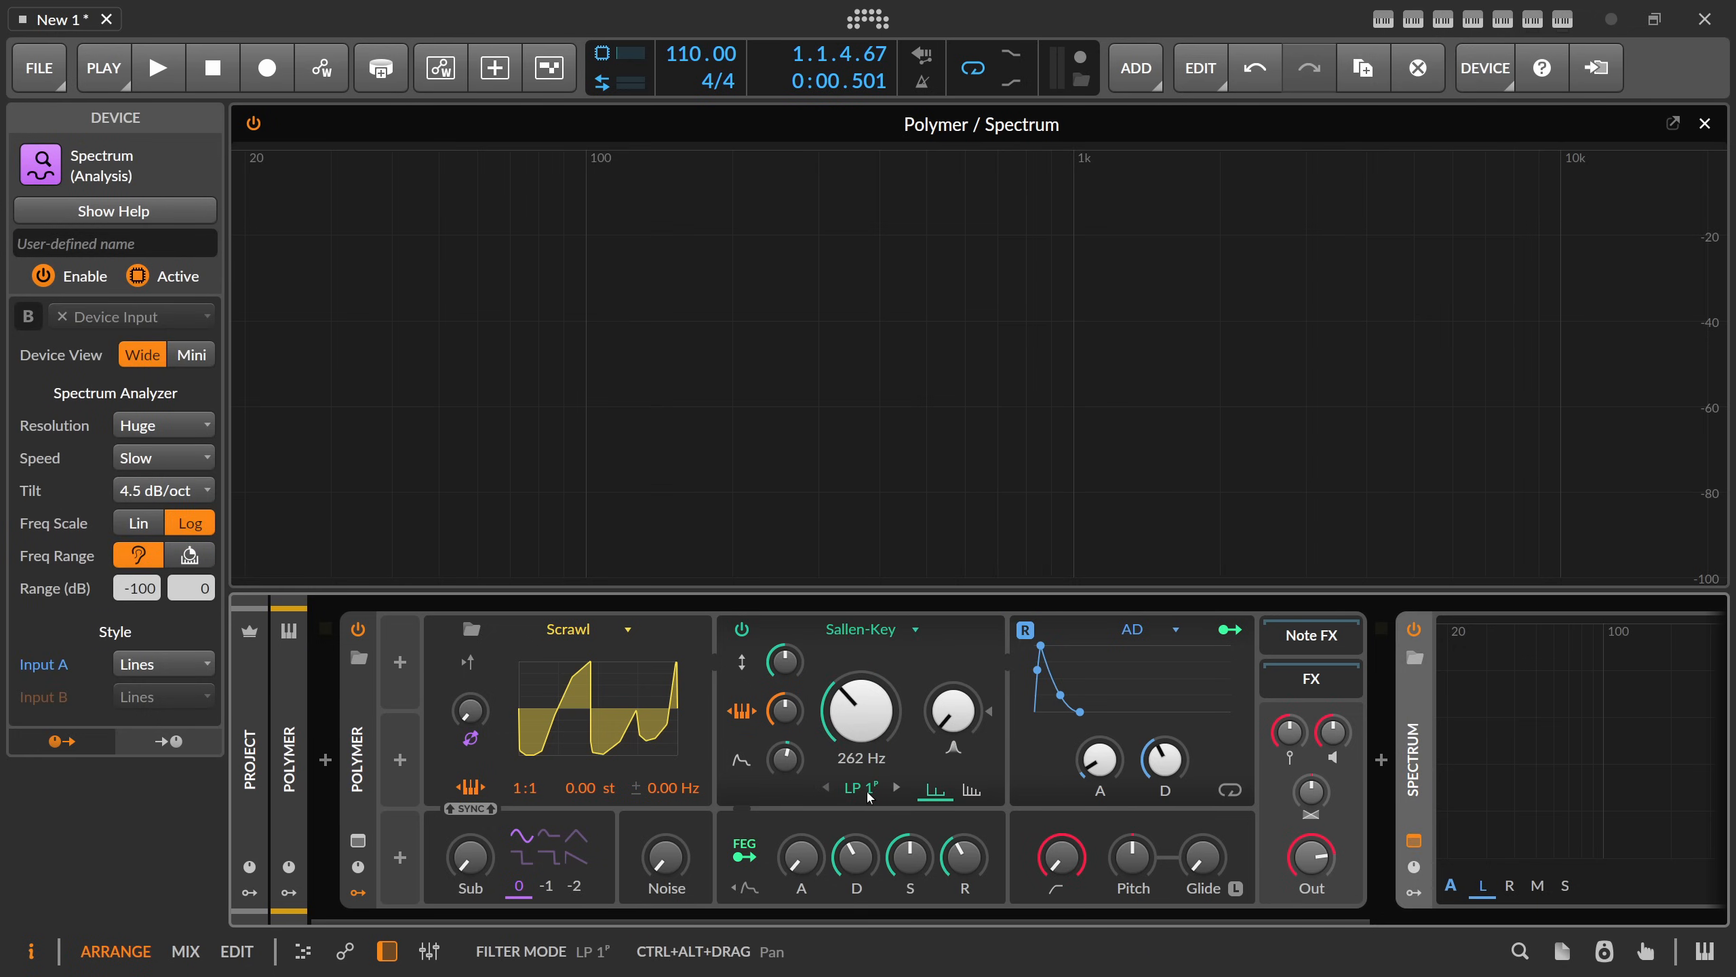
- Compare the Sallen-Key filter's two nonlinearity options and switch the filter to Low-pass LD
left_click(972, 793)
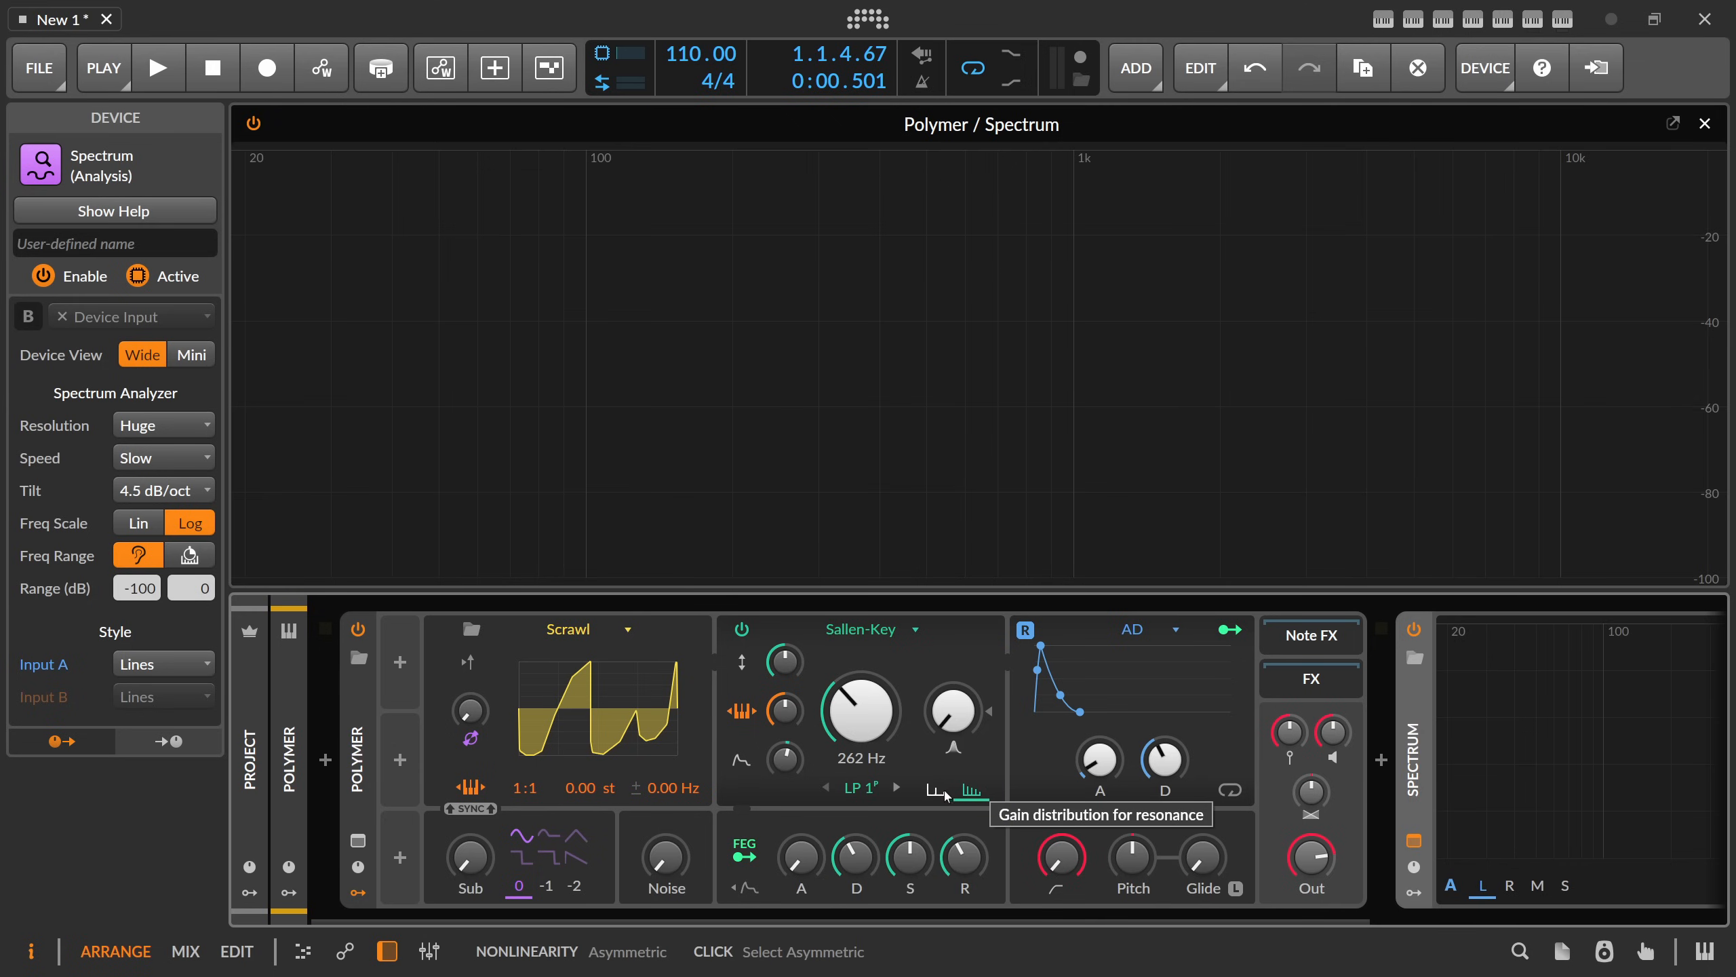
left_click(944, 794)
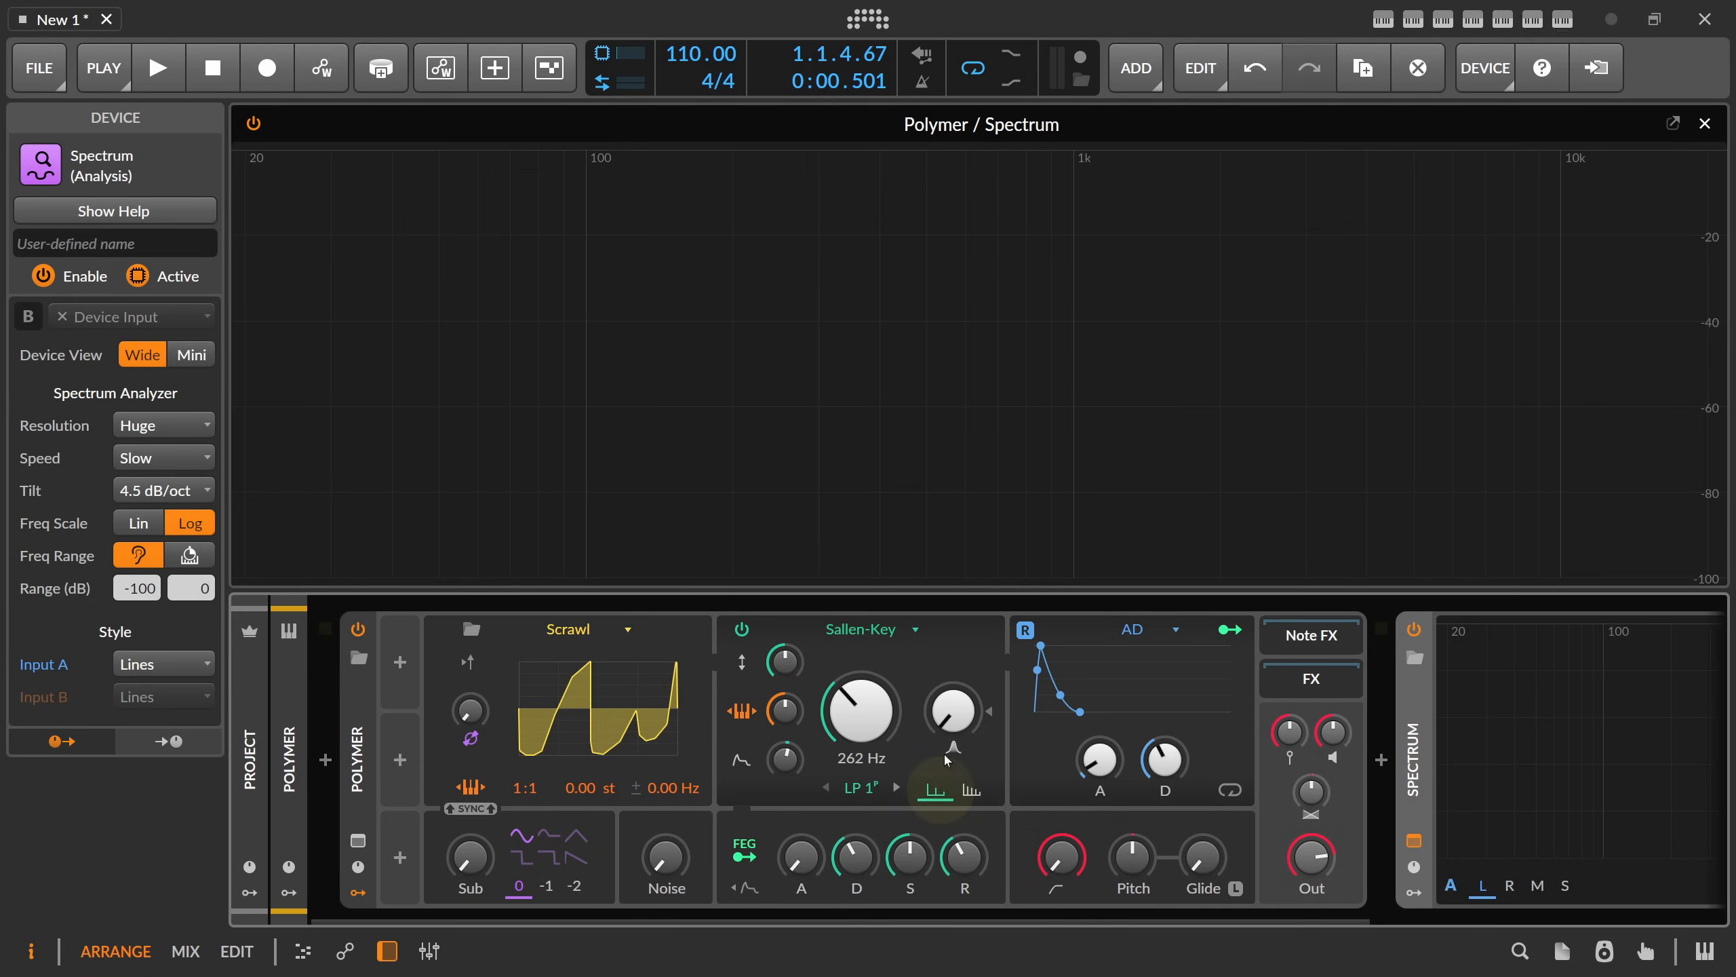
left_click(895, 631)
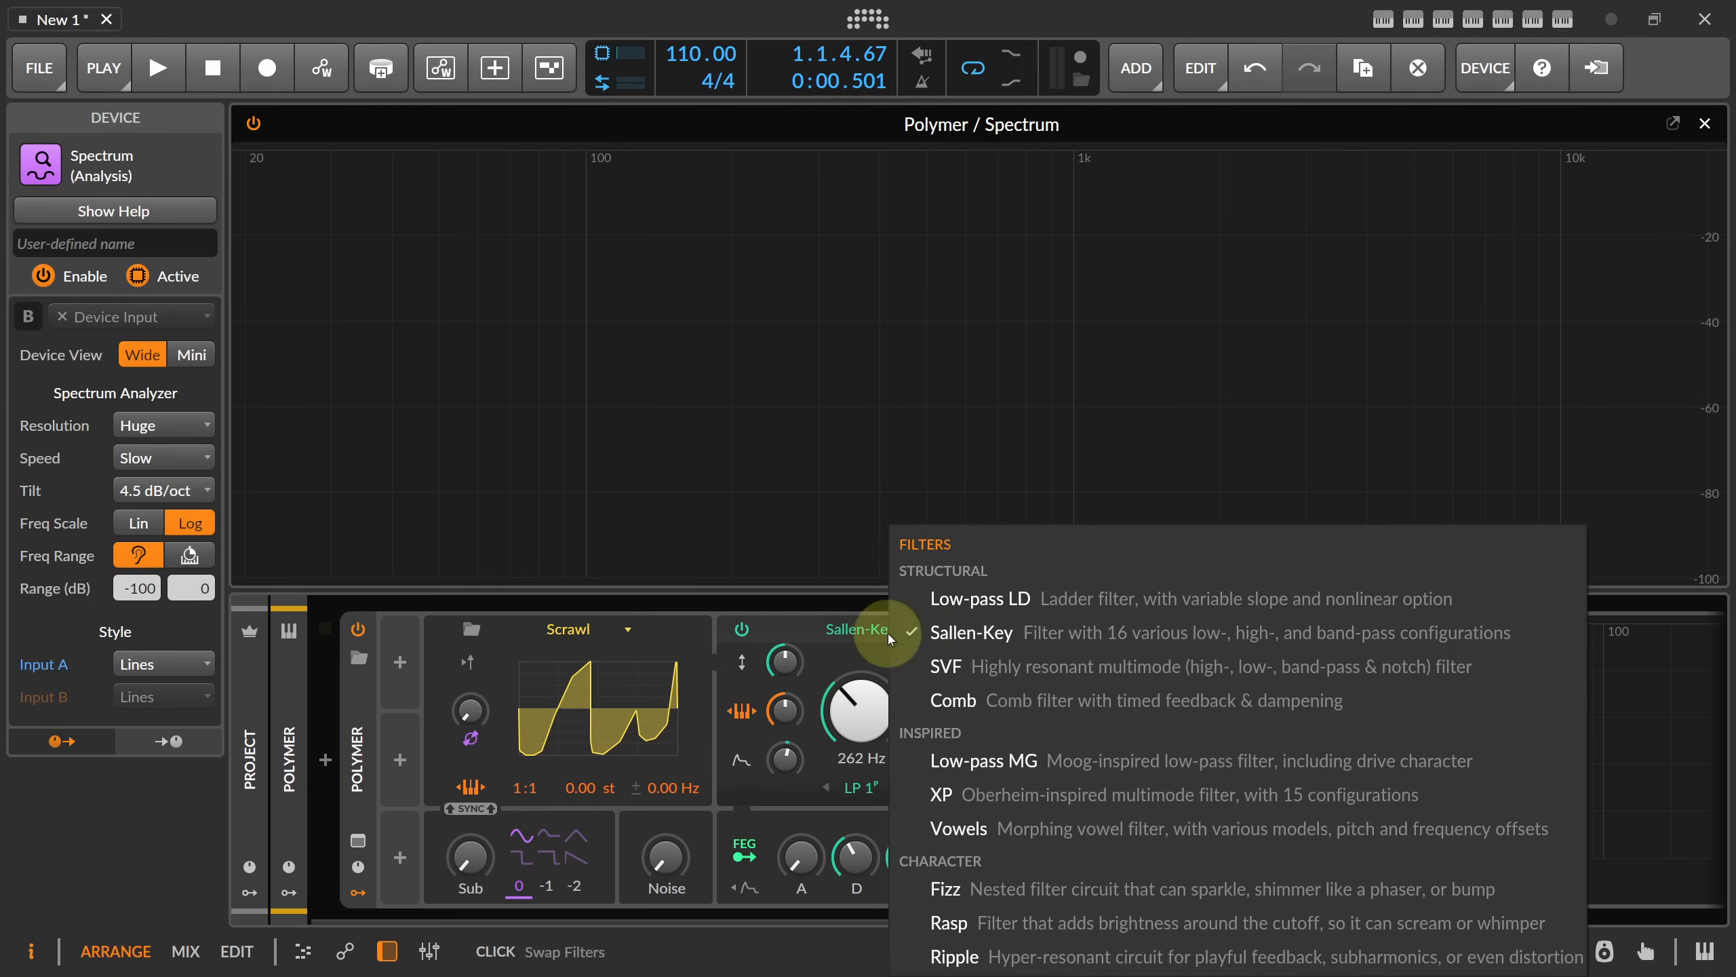
left_click(971, 599)
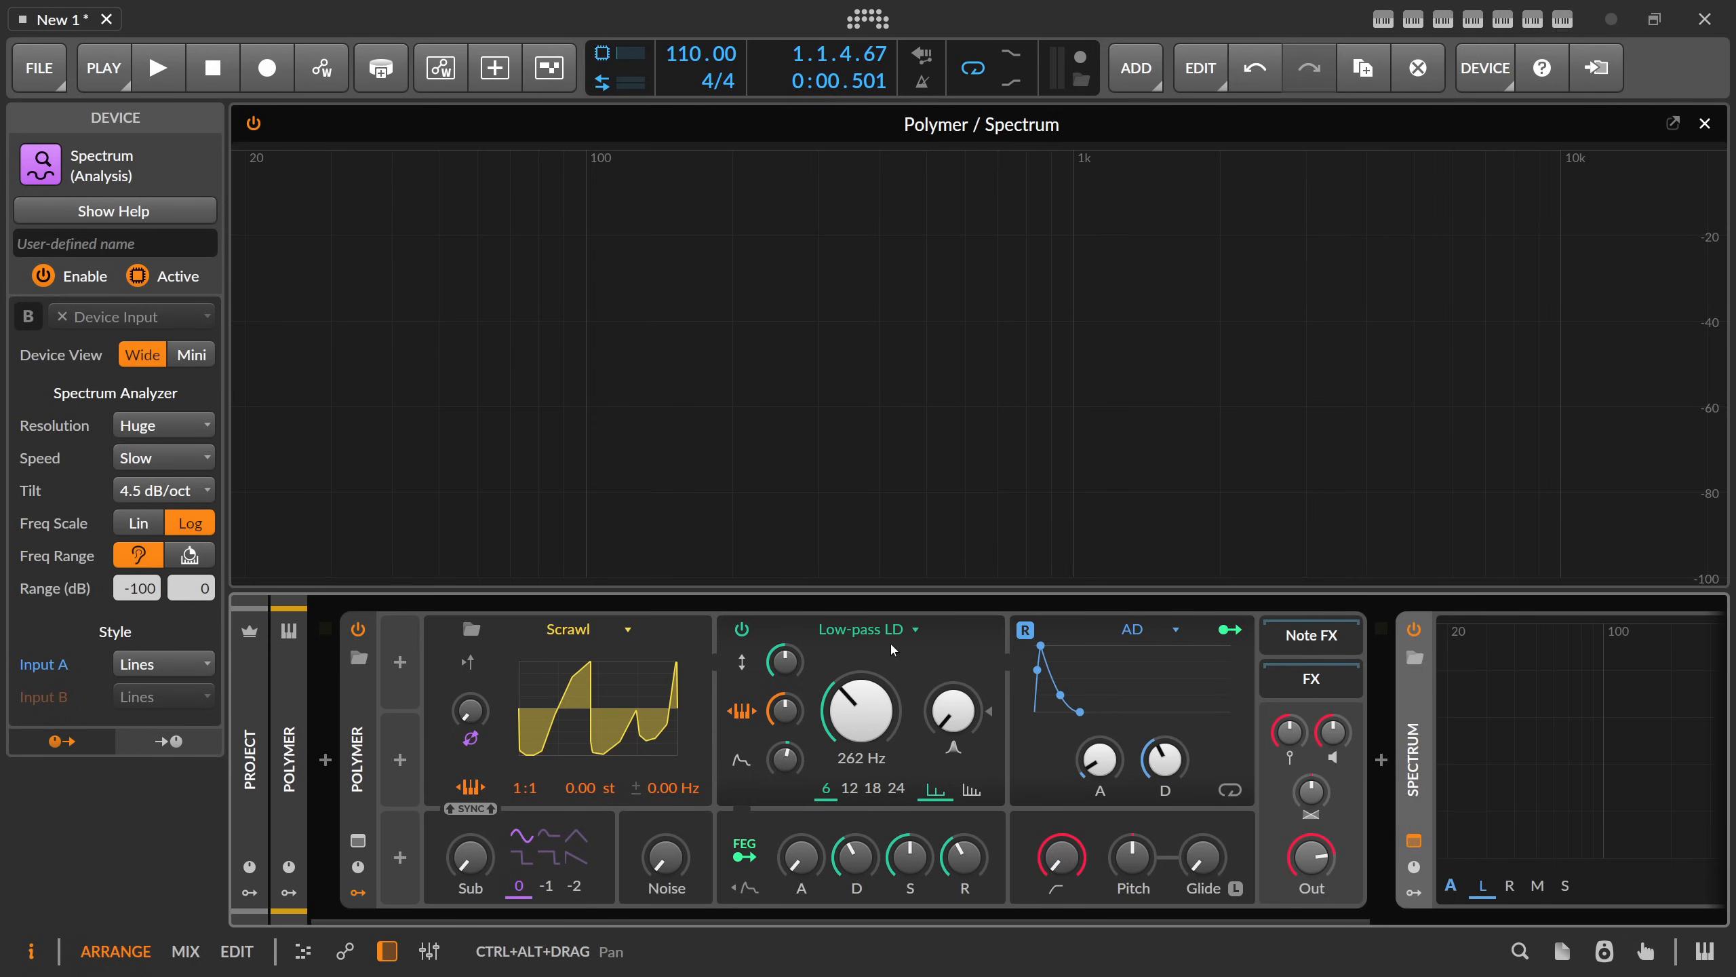
- Switch the filter to SVF and try its band-pass, high-pass and notch modes before returning it to low-pass
left_click(888, 630)
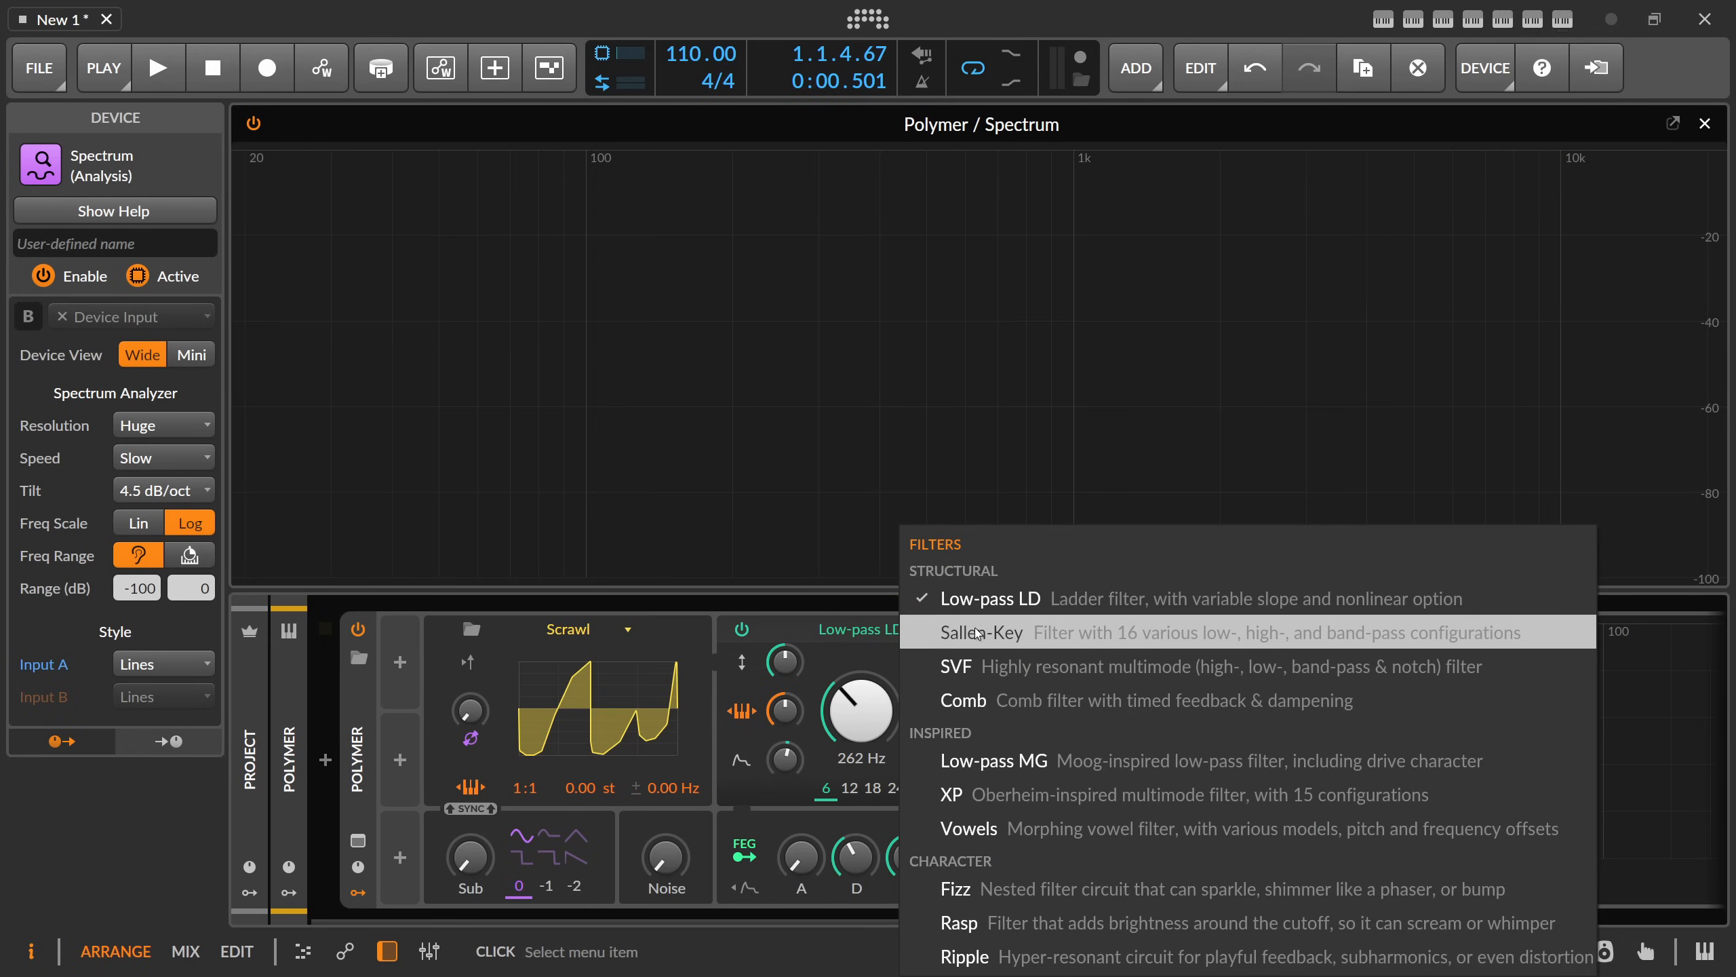
left_click(913, 665)
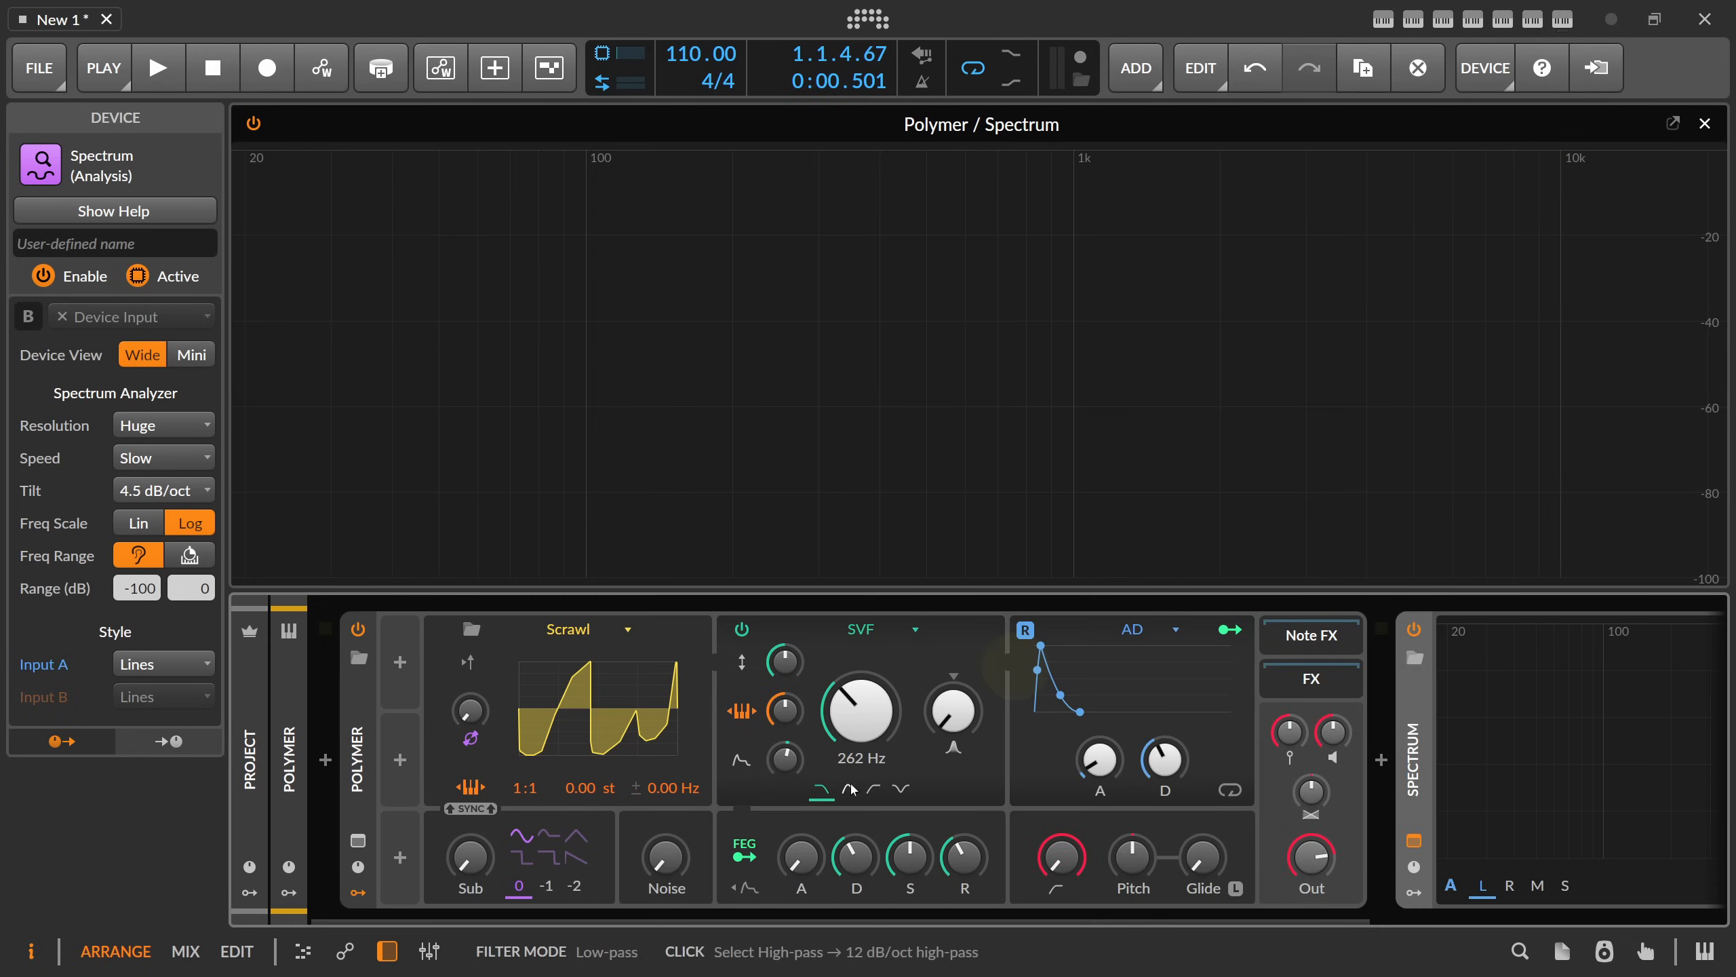
left_click(850, 792)
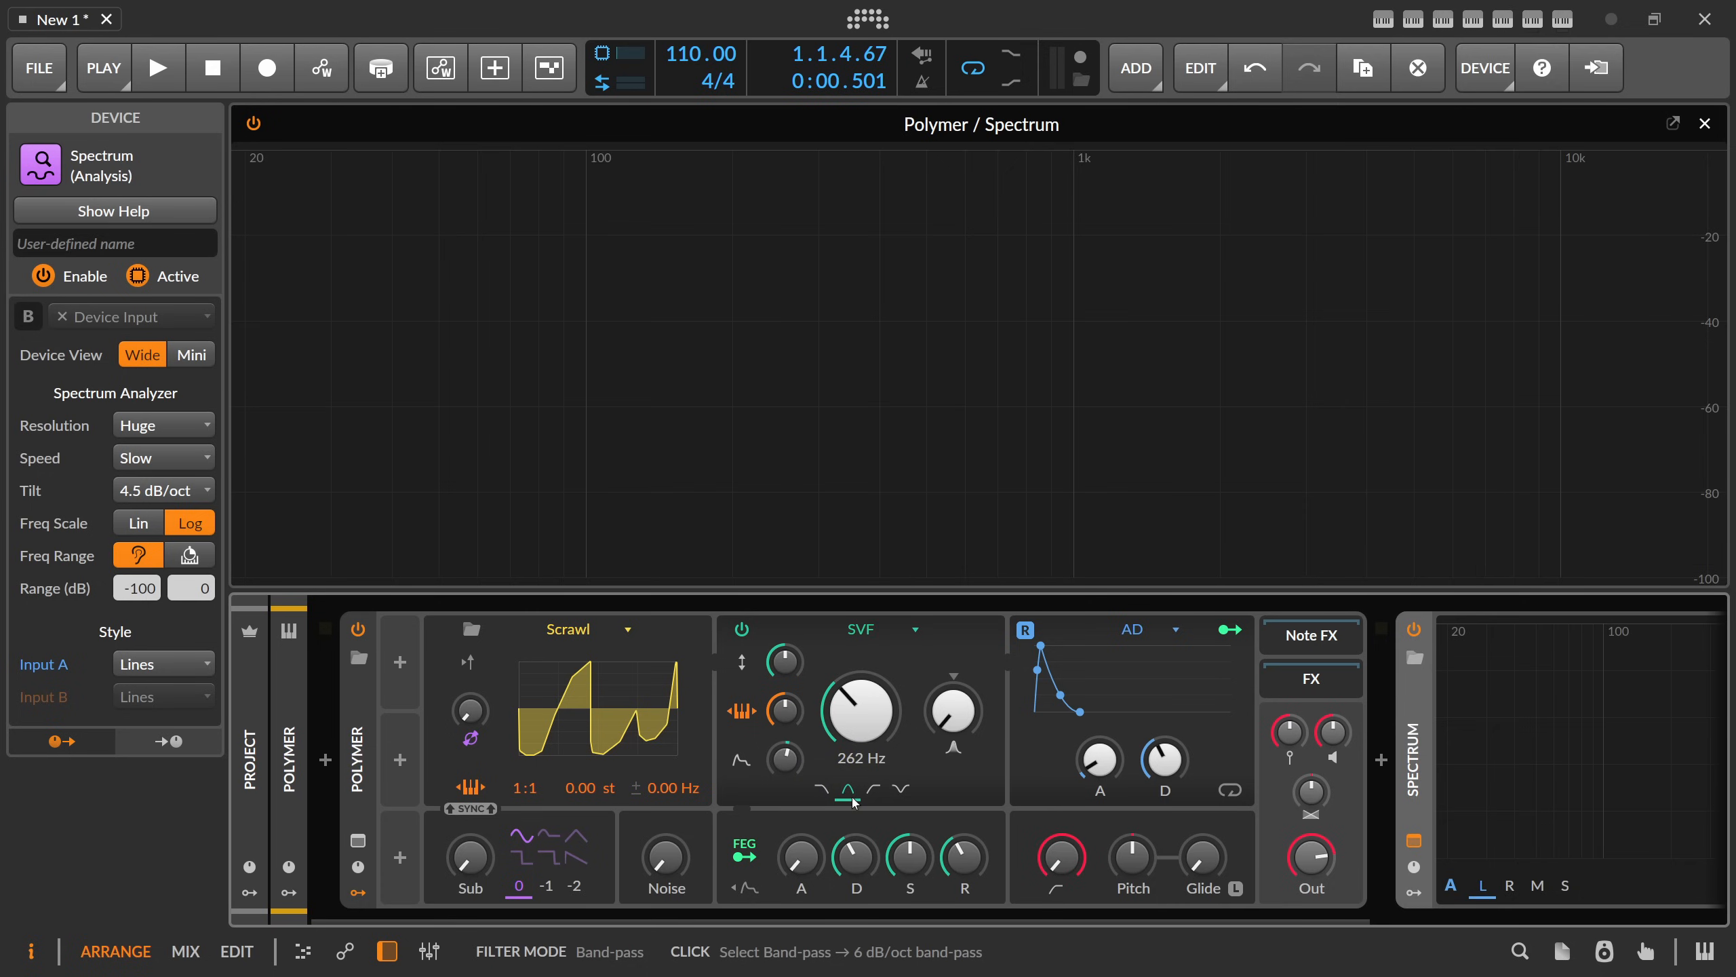
left_click(870, 791)
left_click(902, 791)
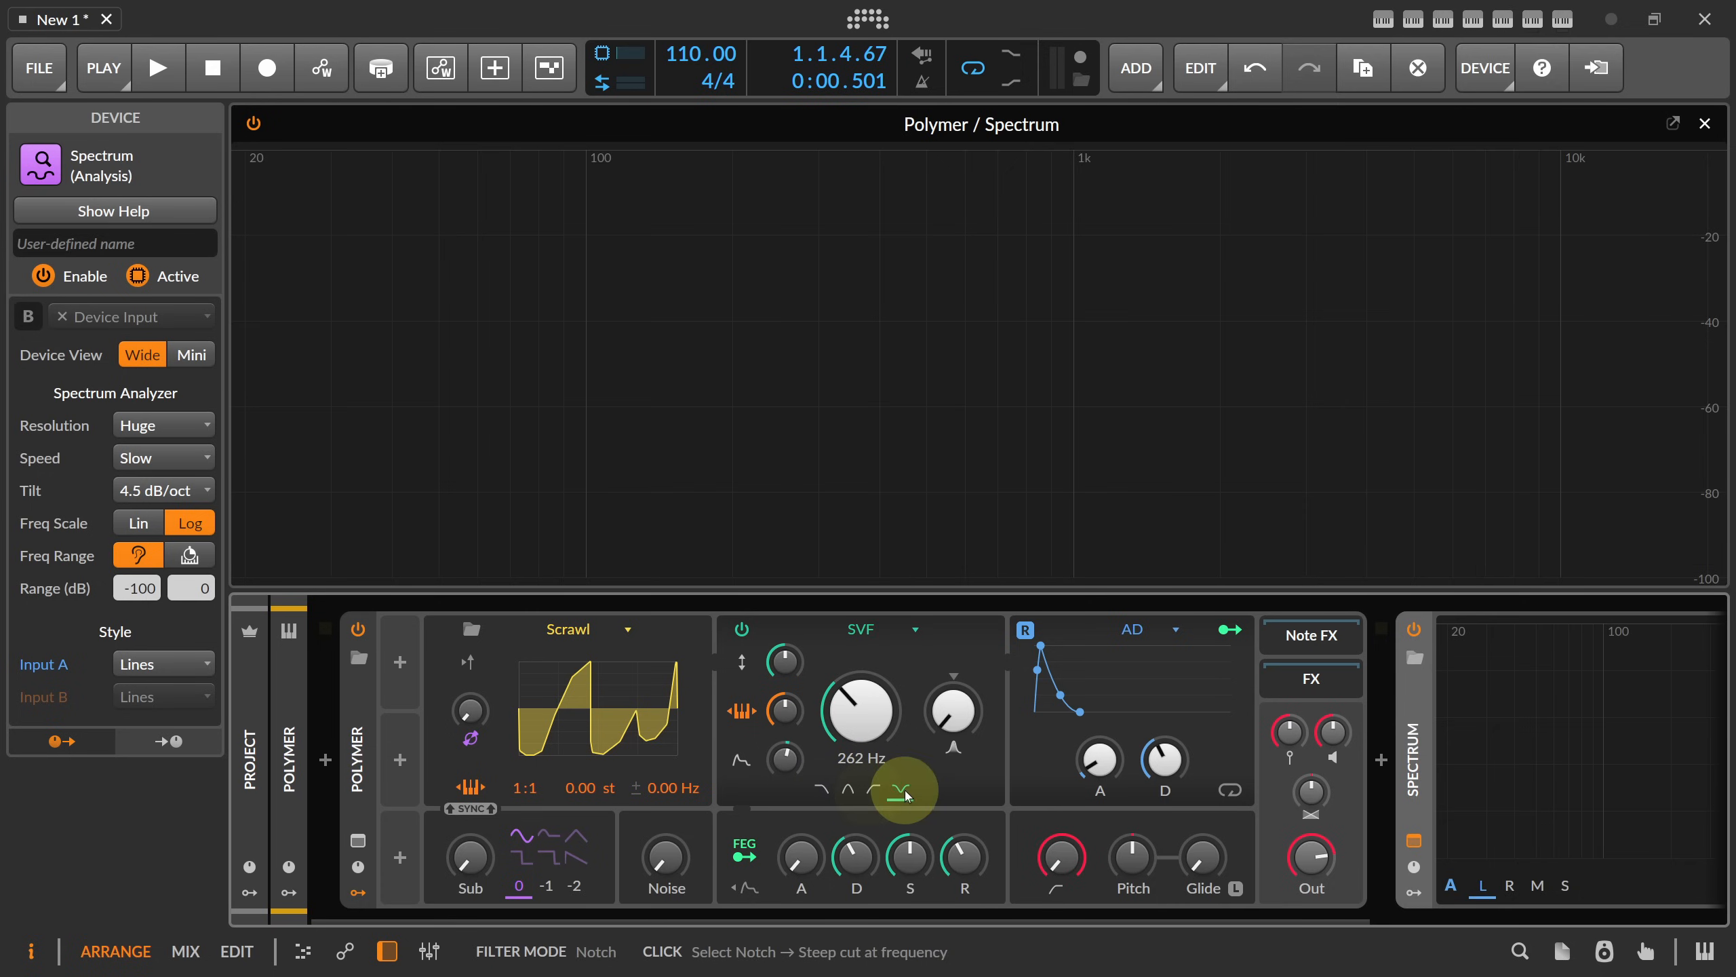
left_click(827, 790)
- Switch the filter to Comb and adjust its feedback time
left_click(888, 626)
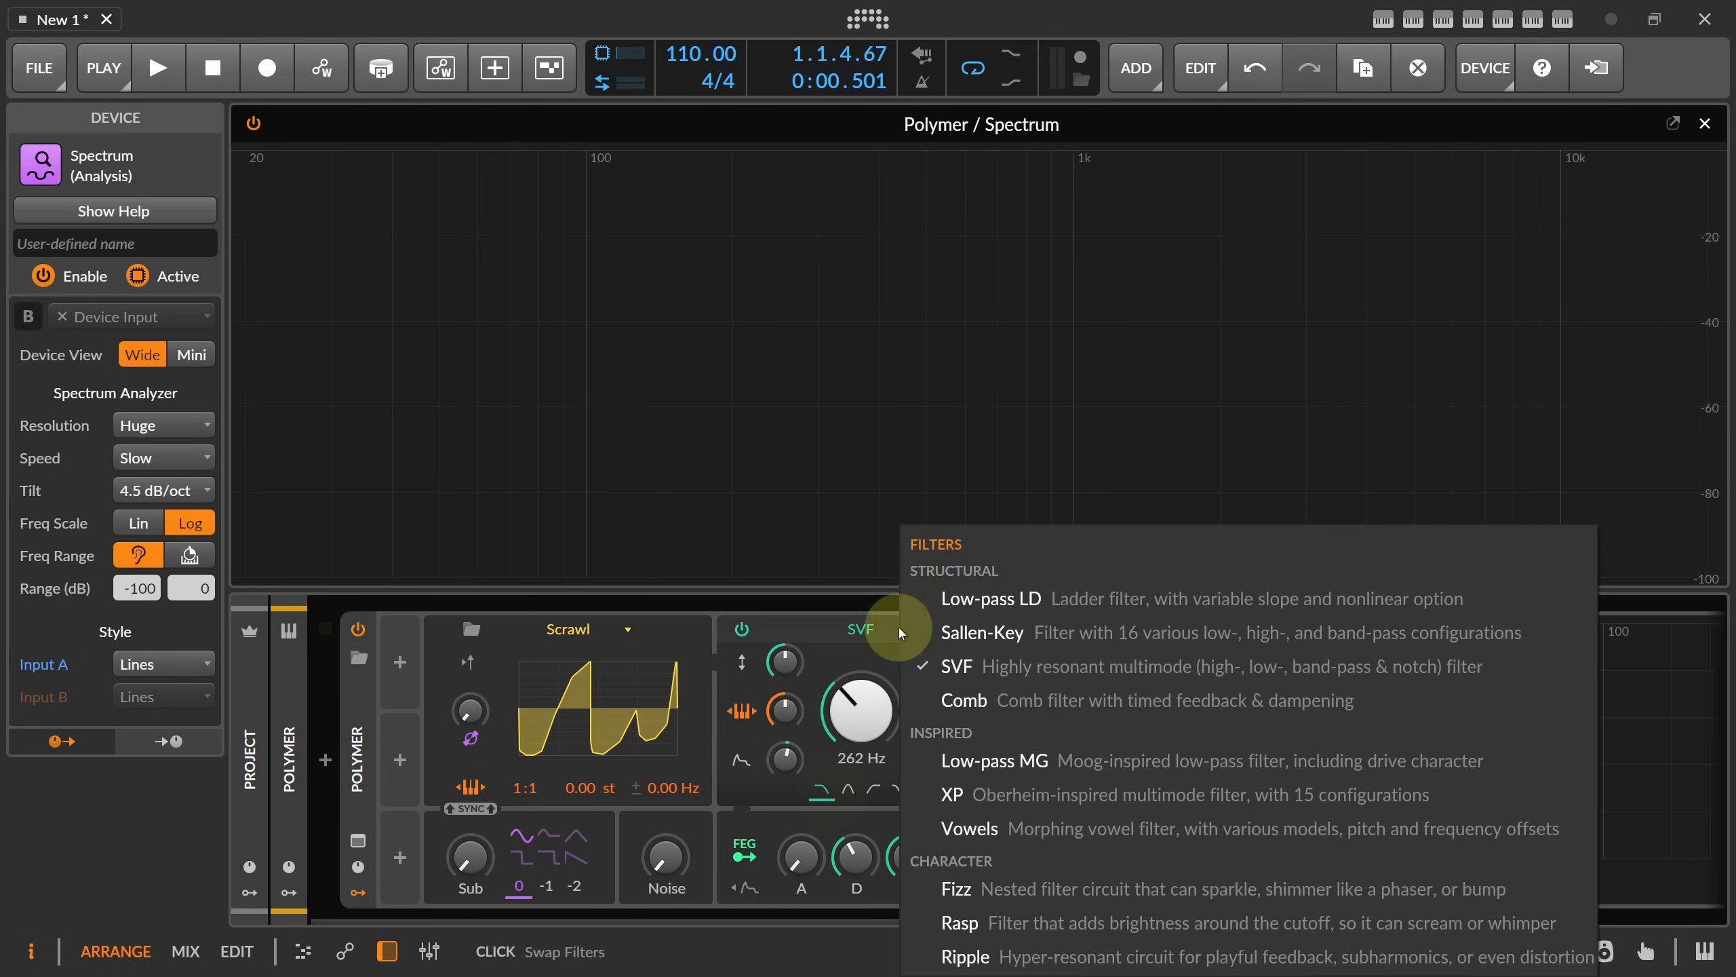
left_click(980, 700)
left_click(950, 752)
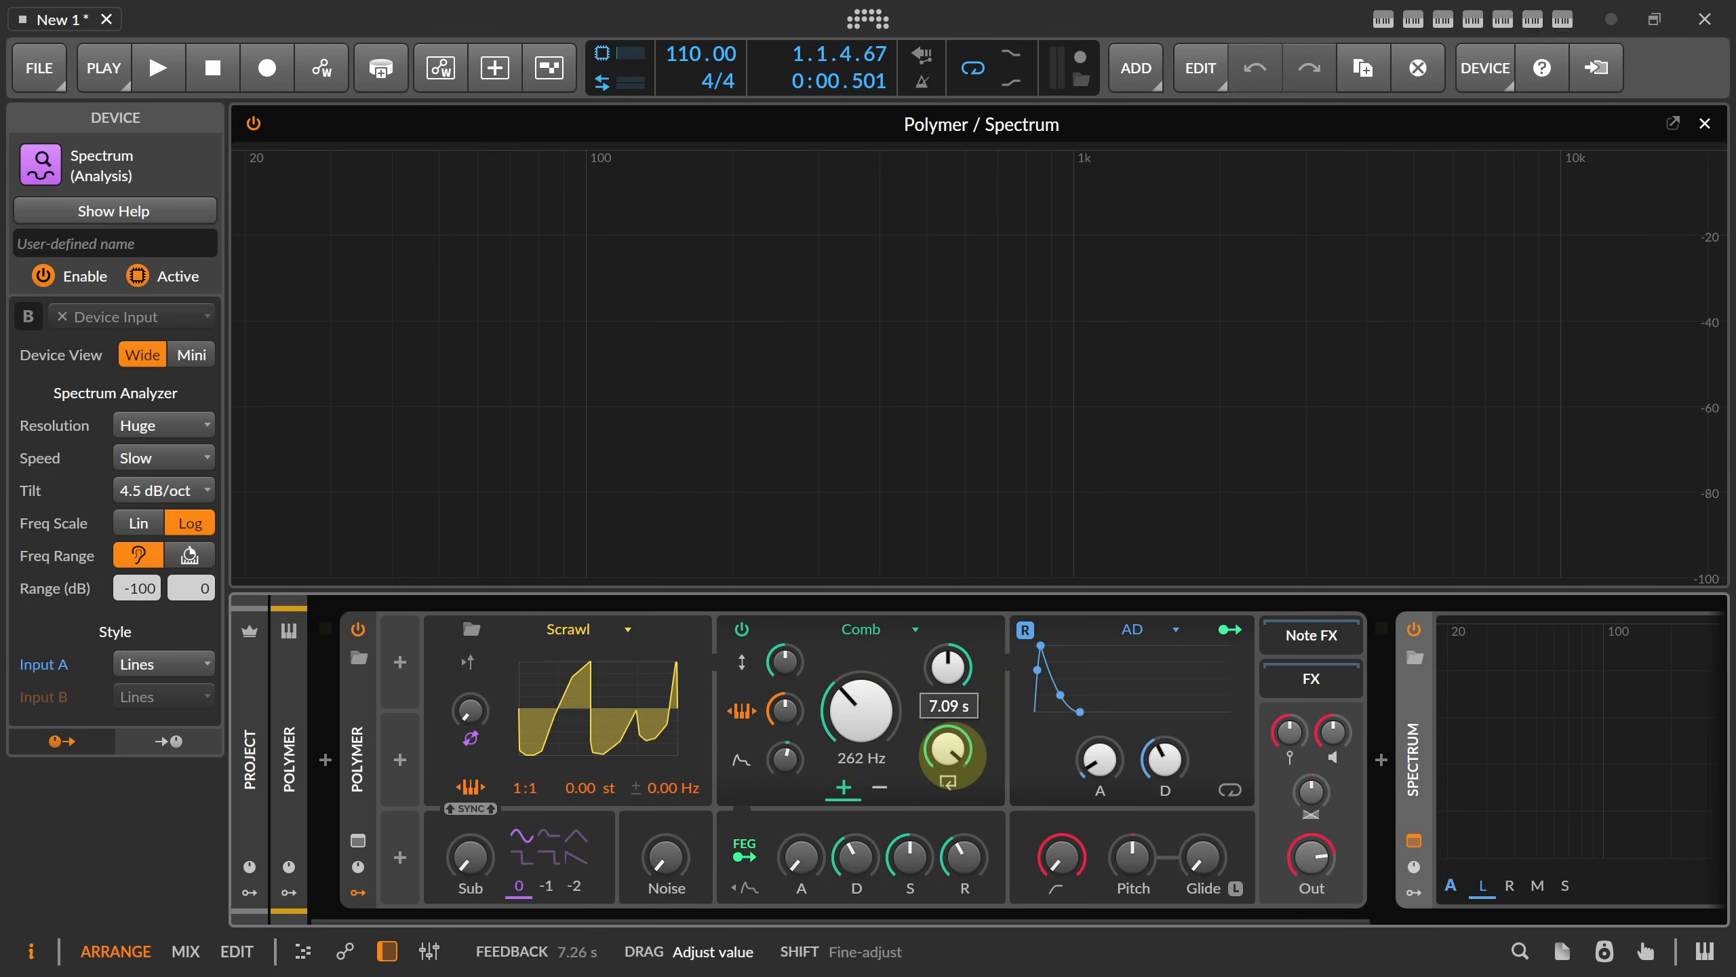
- Switch the filter to Ripple, raise its feedback gain to 85.5 % and increase the feedback cutoff frequency
left_click(887, 633)
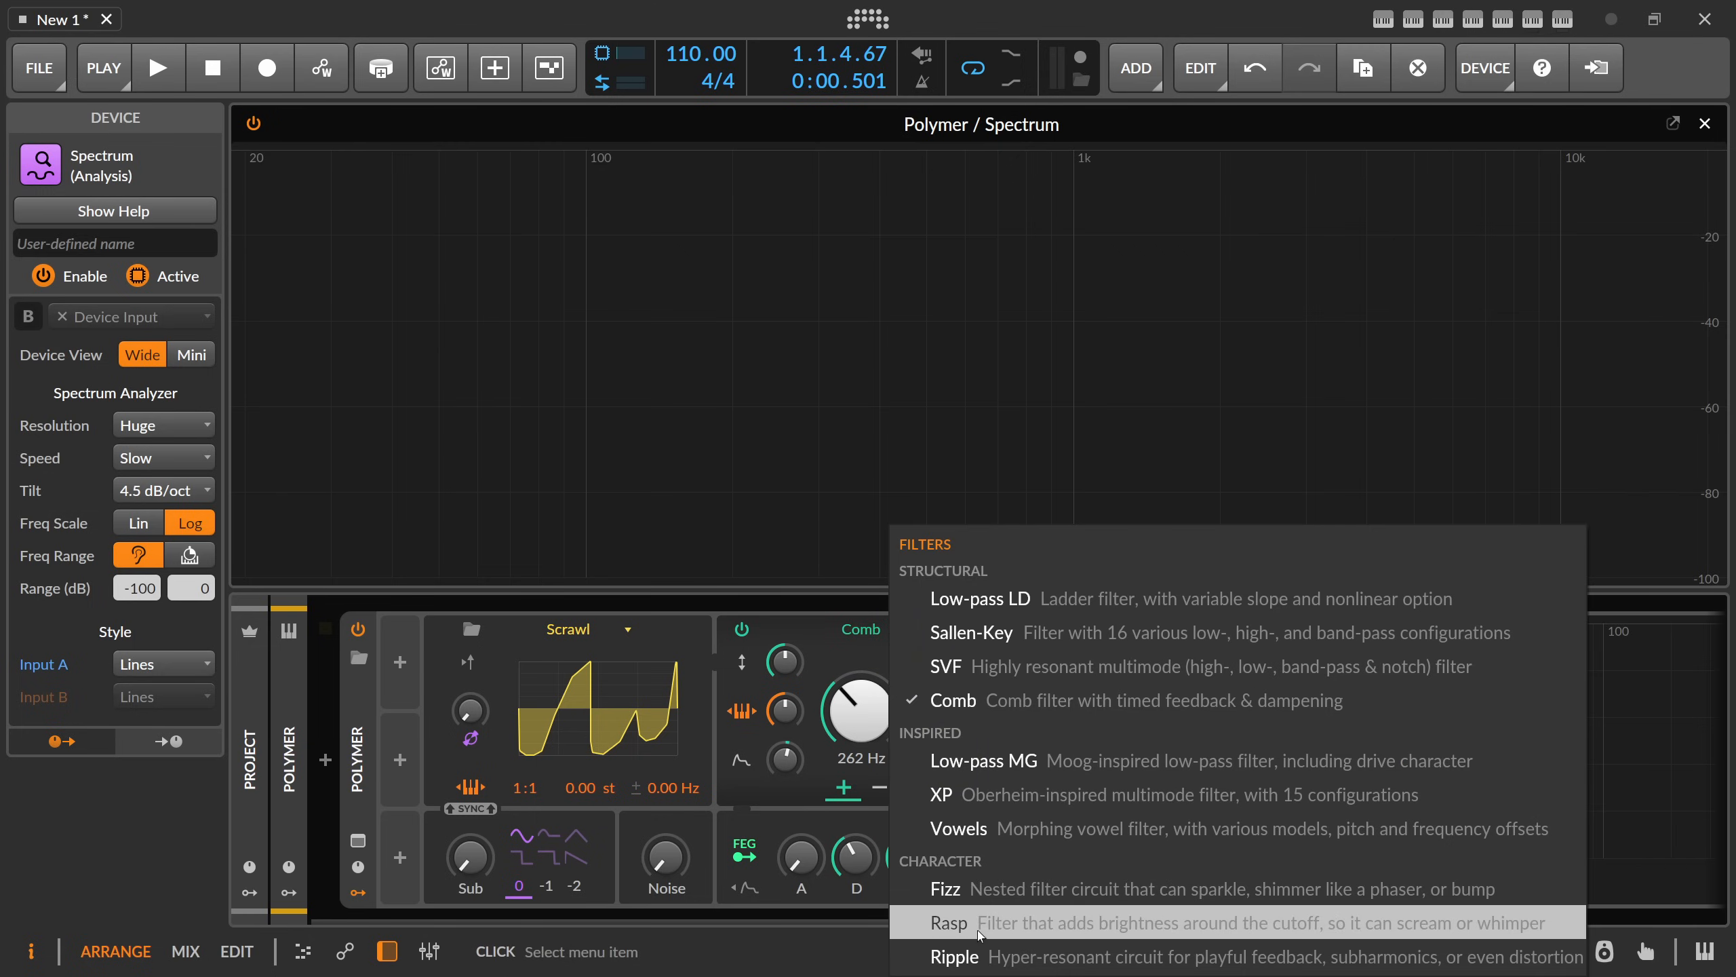
left_click(978, 955)
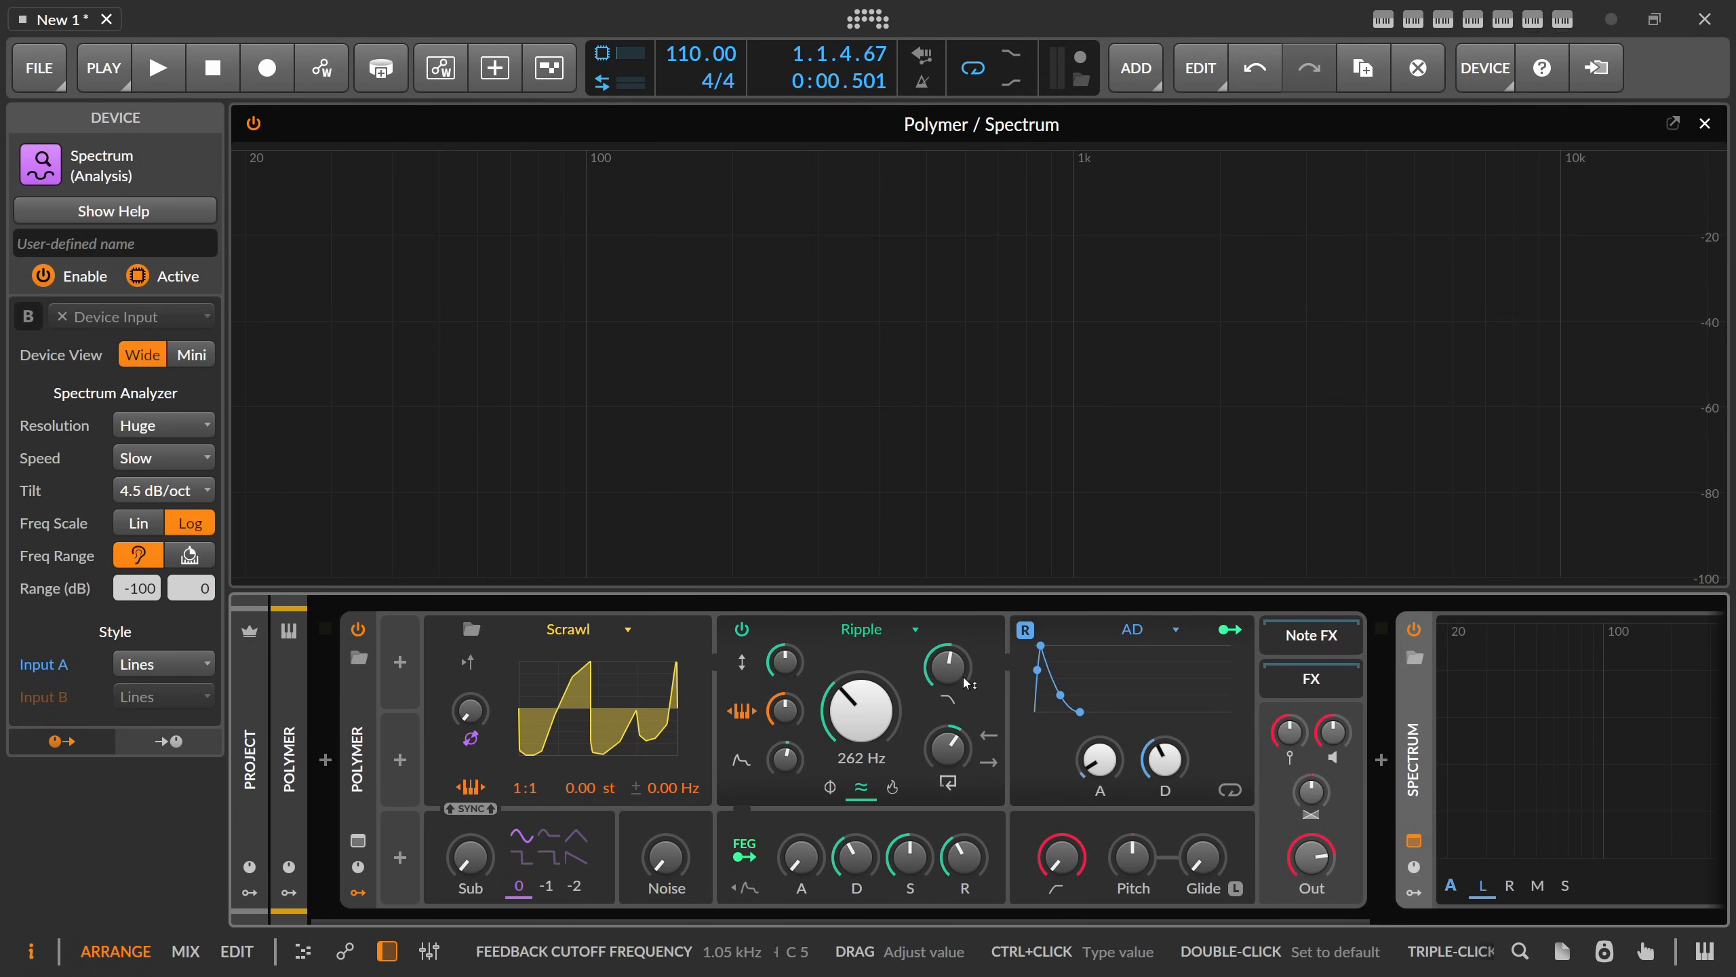
mouse_move(950, 755)
left_mouse_down()
mouse_move(951, 793)
mouse_move(951, 735)
mouse_move(951, 793)
mouse_move(951, 750)
mouse_move(961, 759)
left_mouse_up()
left_click(960, 751)
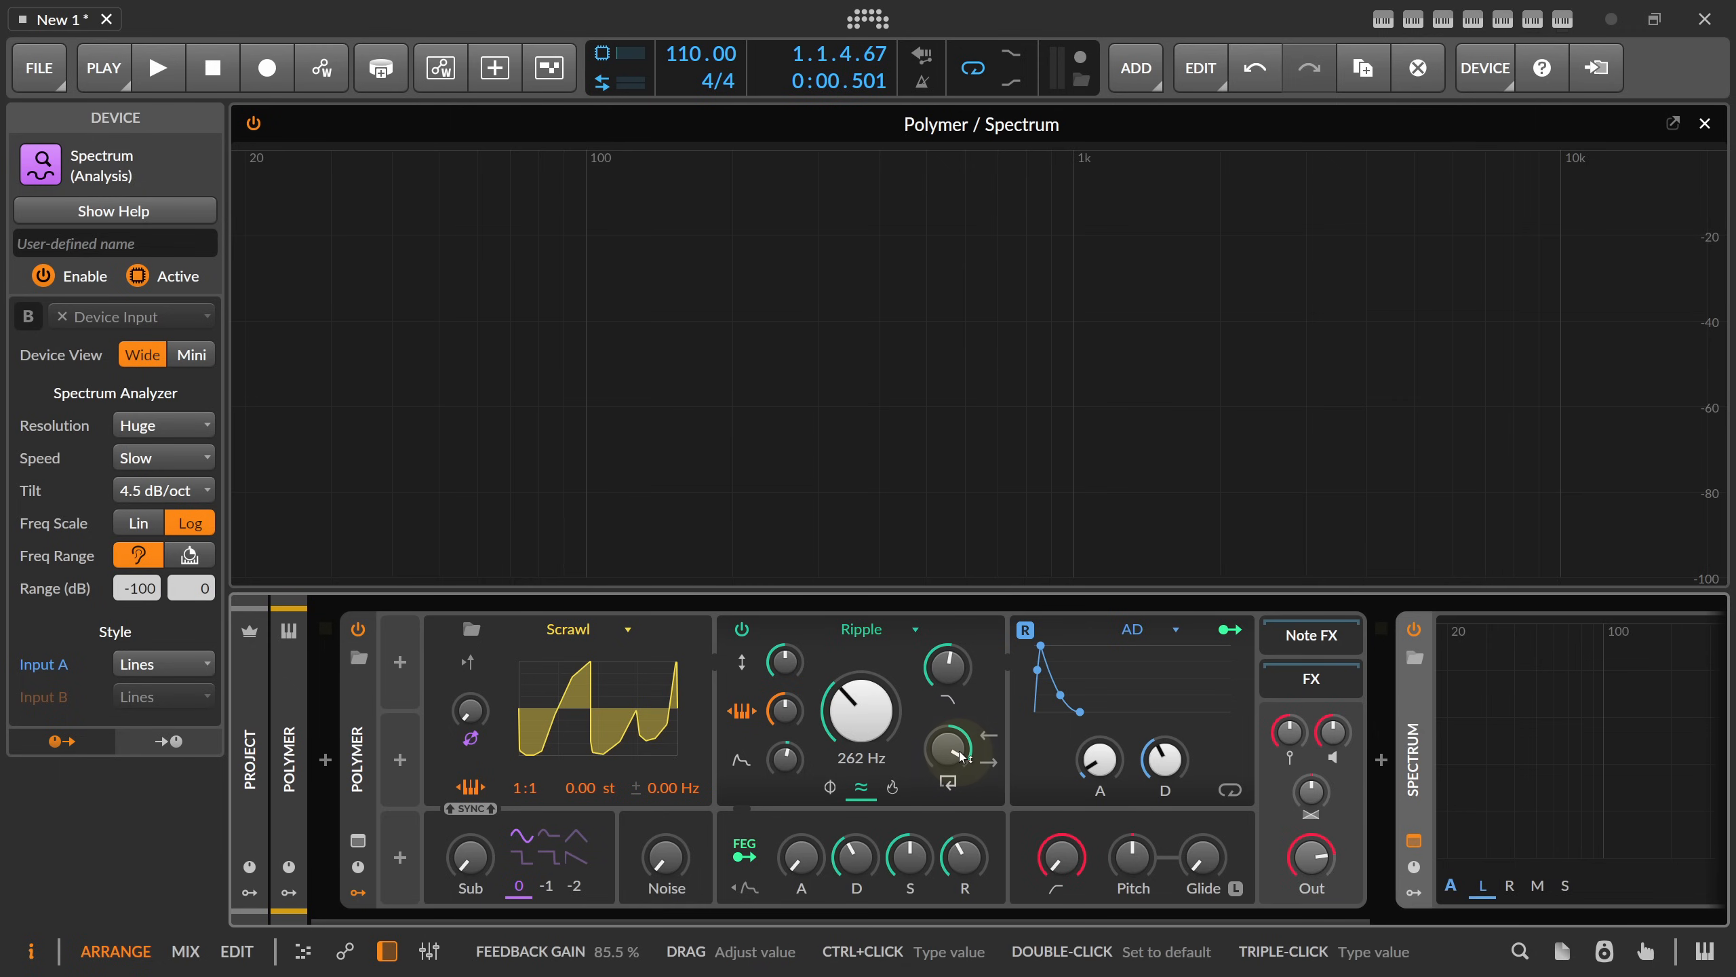
left_click_drag(963, 664, 963, 656)
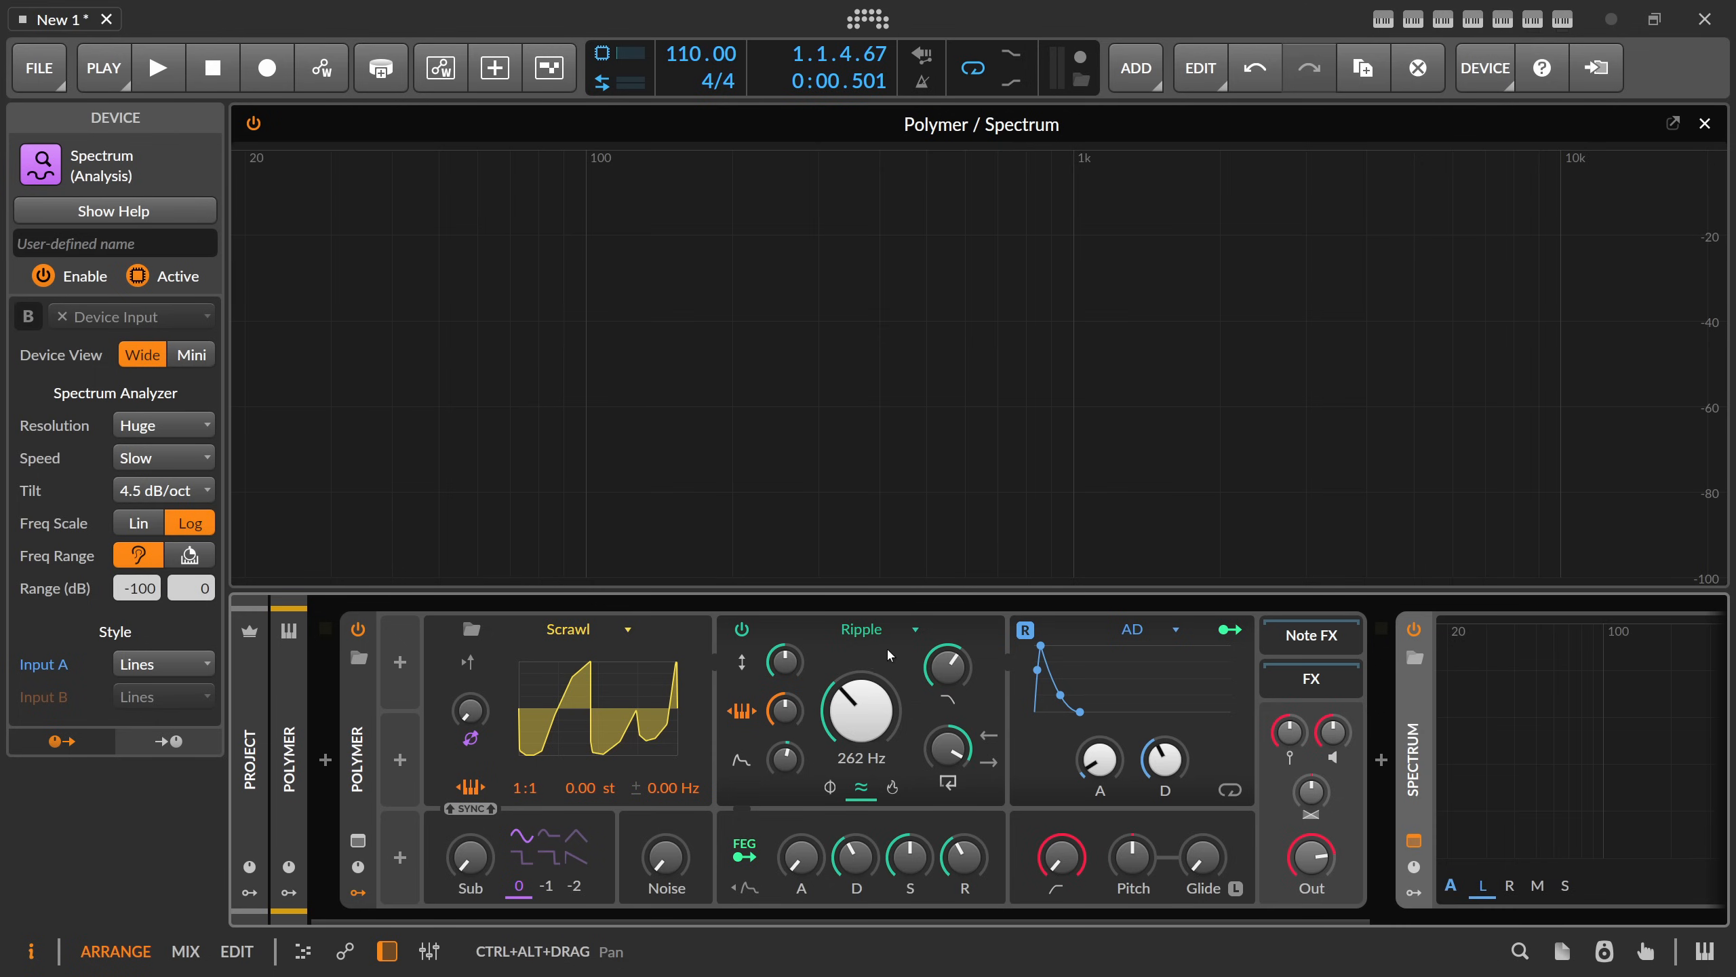
- Switch the filter back to Sallen-Key in LP 4 mode and lengthen the AD amplitude envelope's decay
left_click(879, 630)
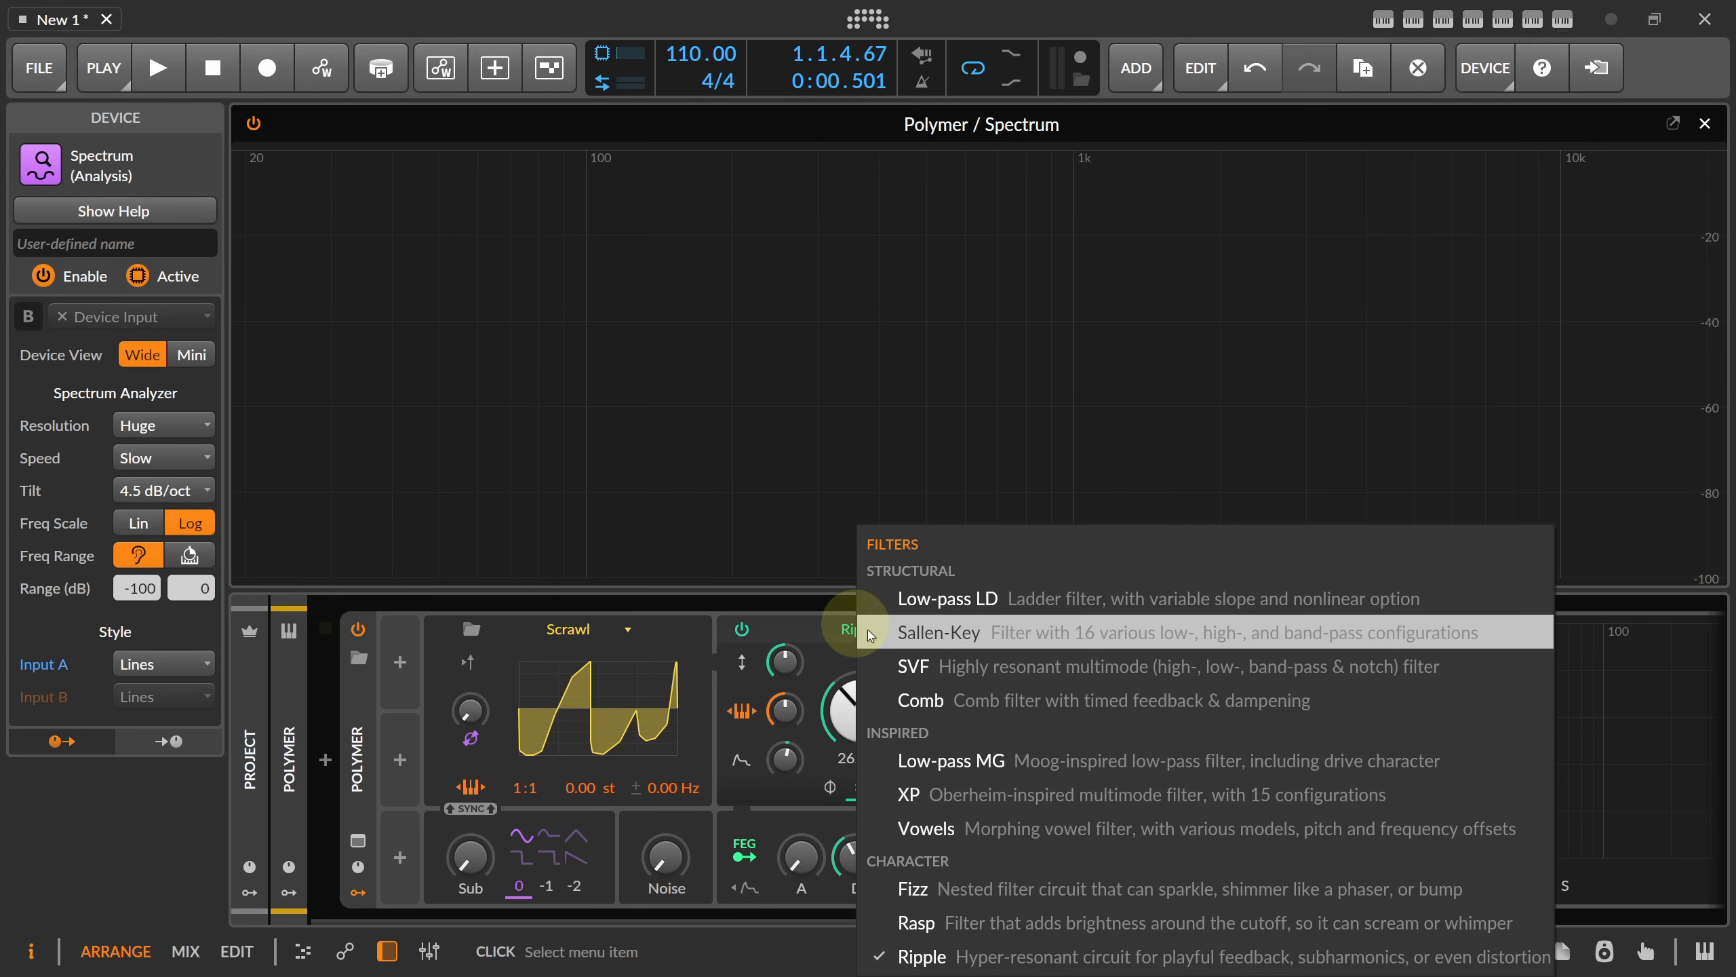
left_click(962, 633)
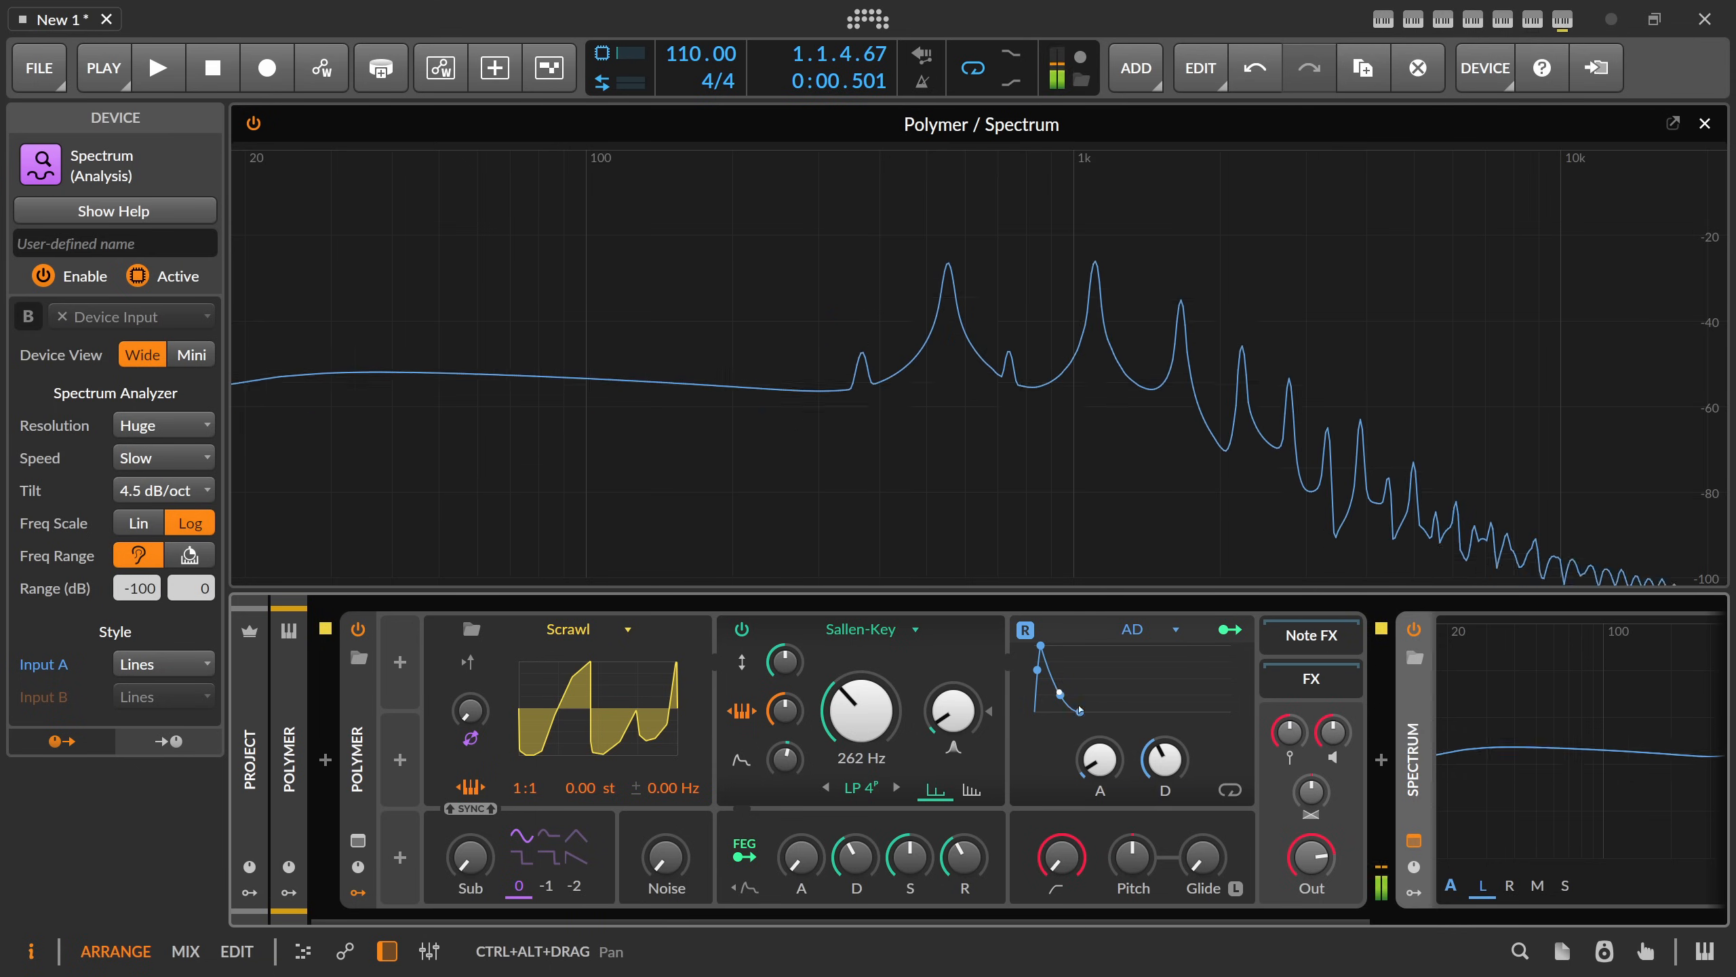
mouse_move(1165, 757)
left_mouse_down()
mouse_move(1164, 705)
mouse_move(1156, 755)
left_mouse_up()
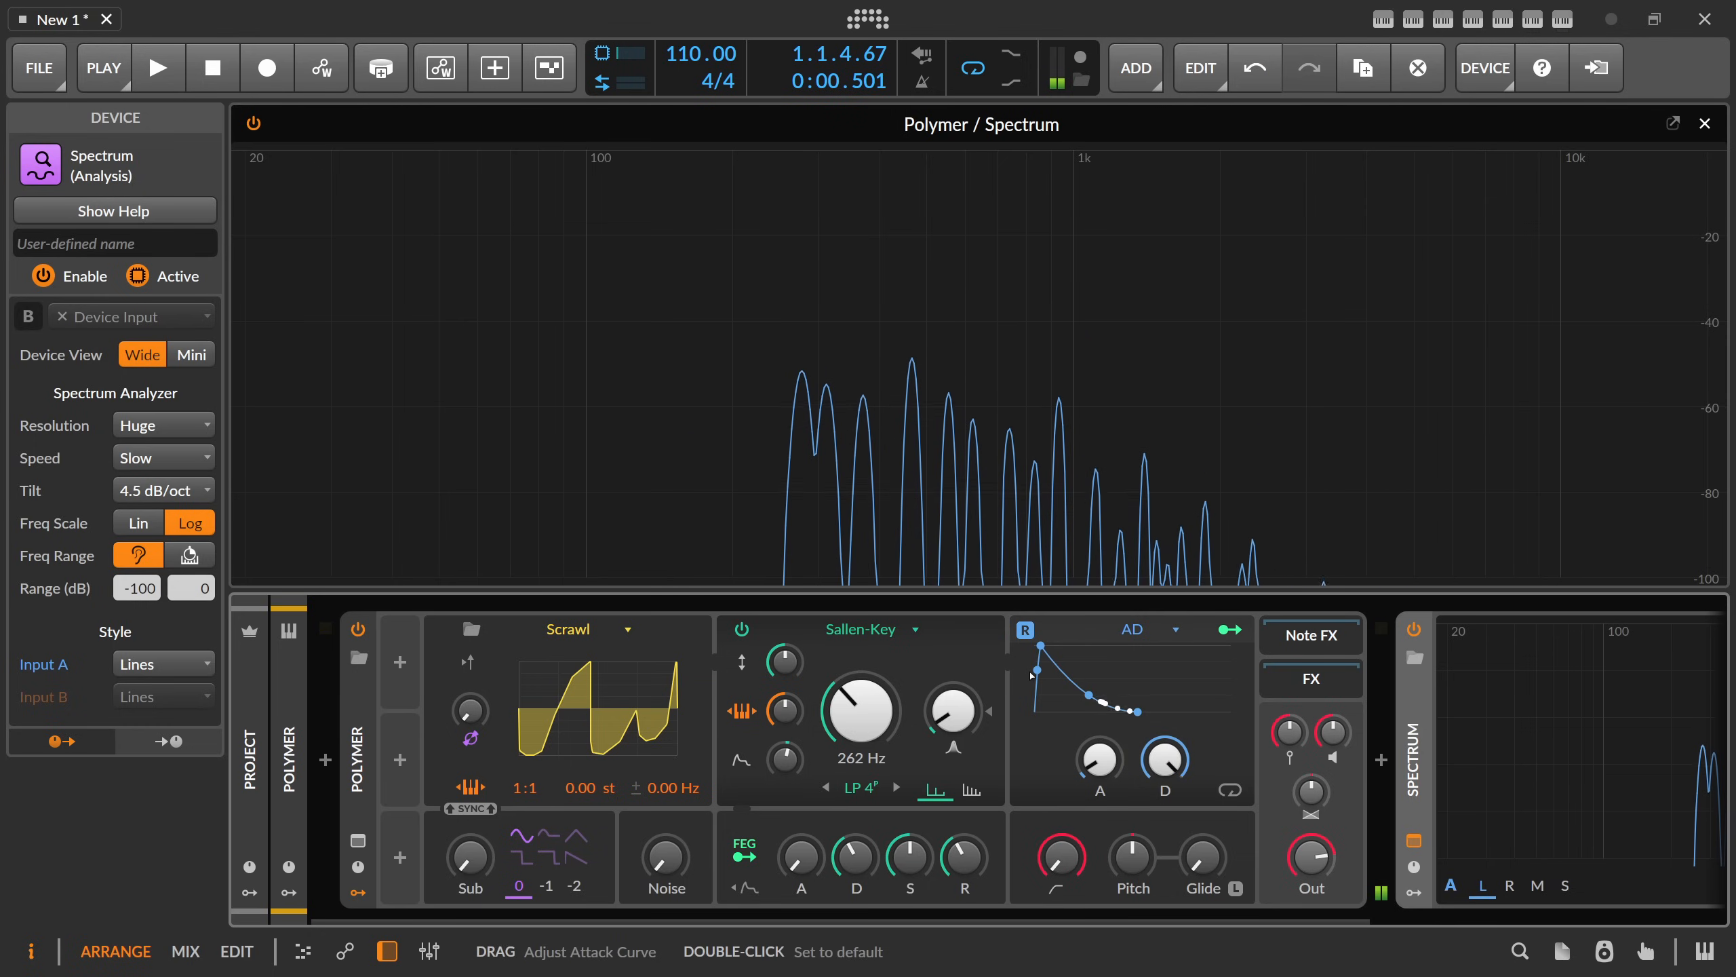
- Try the ADSR amplitude envelope and switch the envelope type to Segments
left_click(1138, 632)
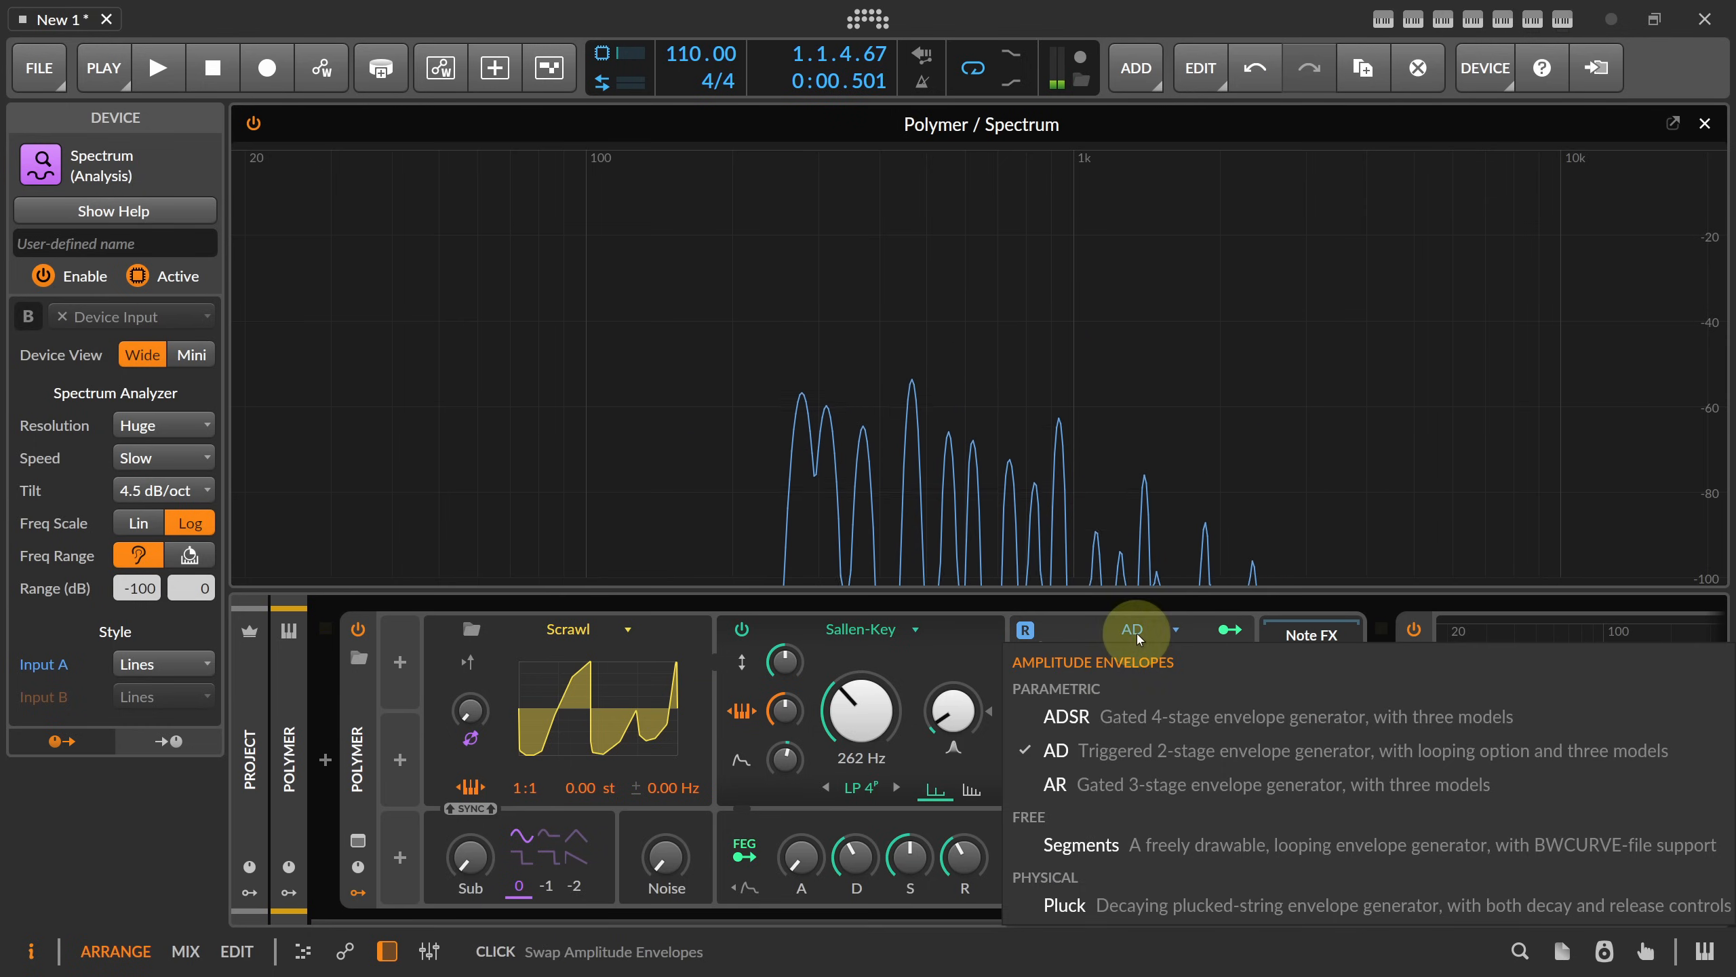
left_click(1069, 719)
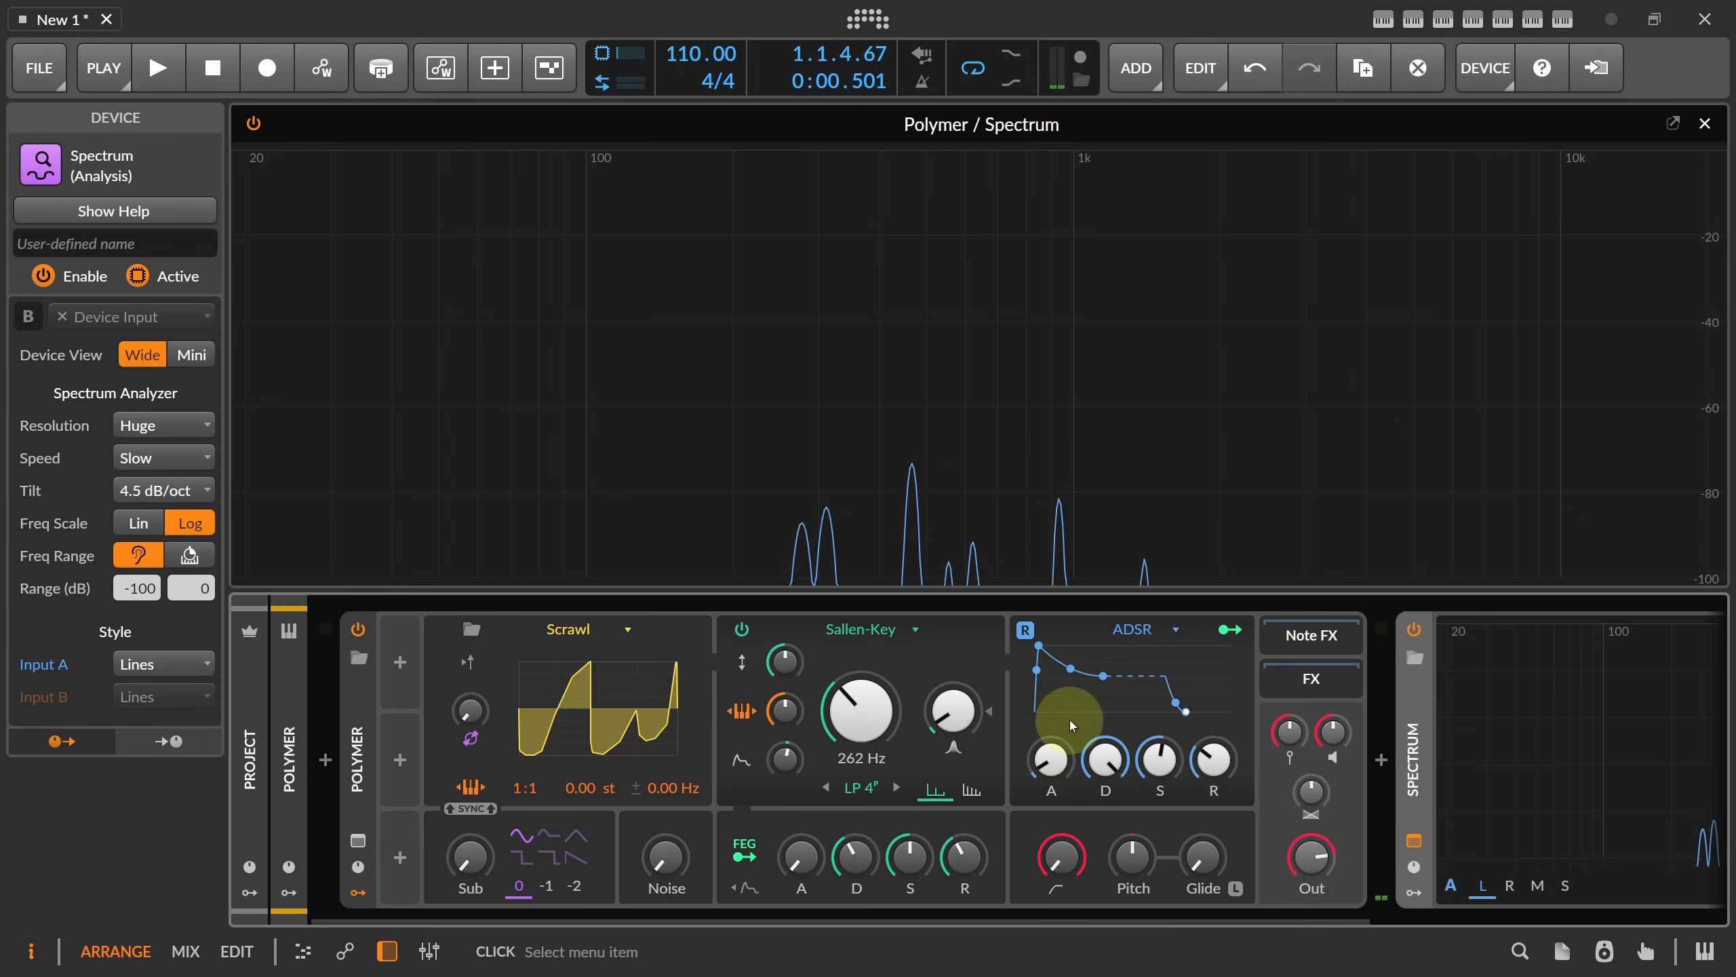
left_click(1148, 626)
left_click(1094, 845)
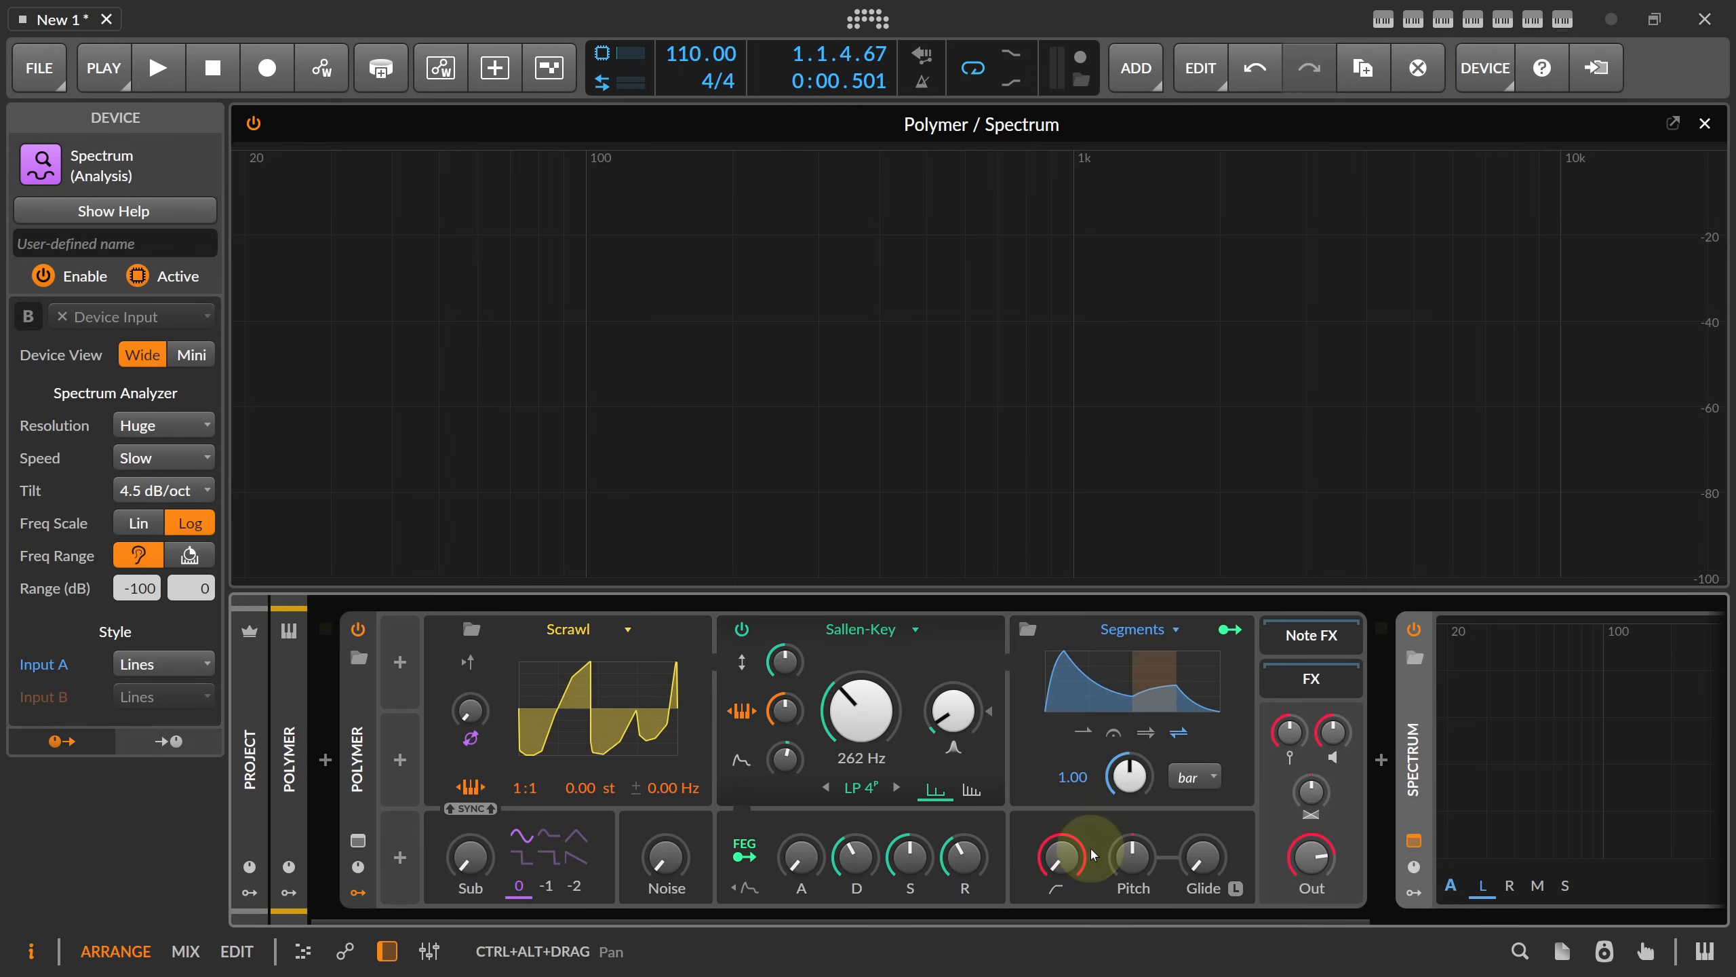
- Draw a custom freehand envelope shape with the Pencil in the Segments curve editor and close the editor
left_click(1146, 709)
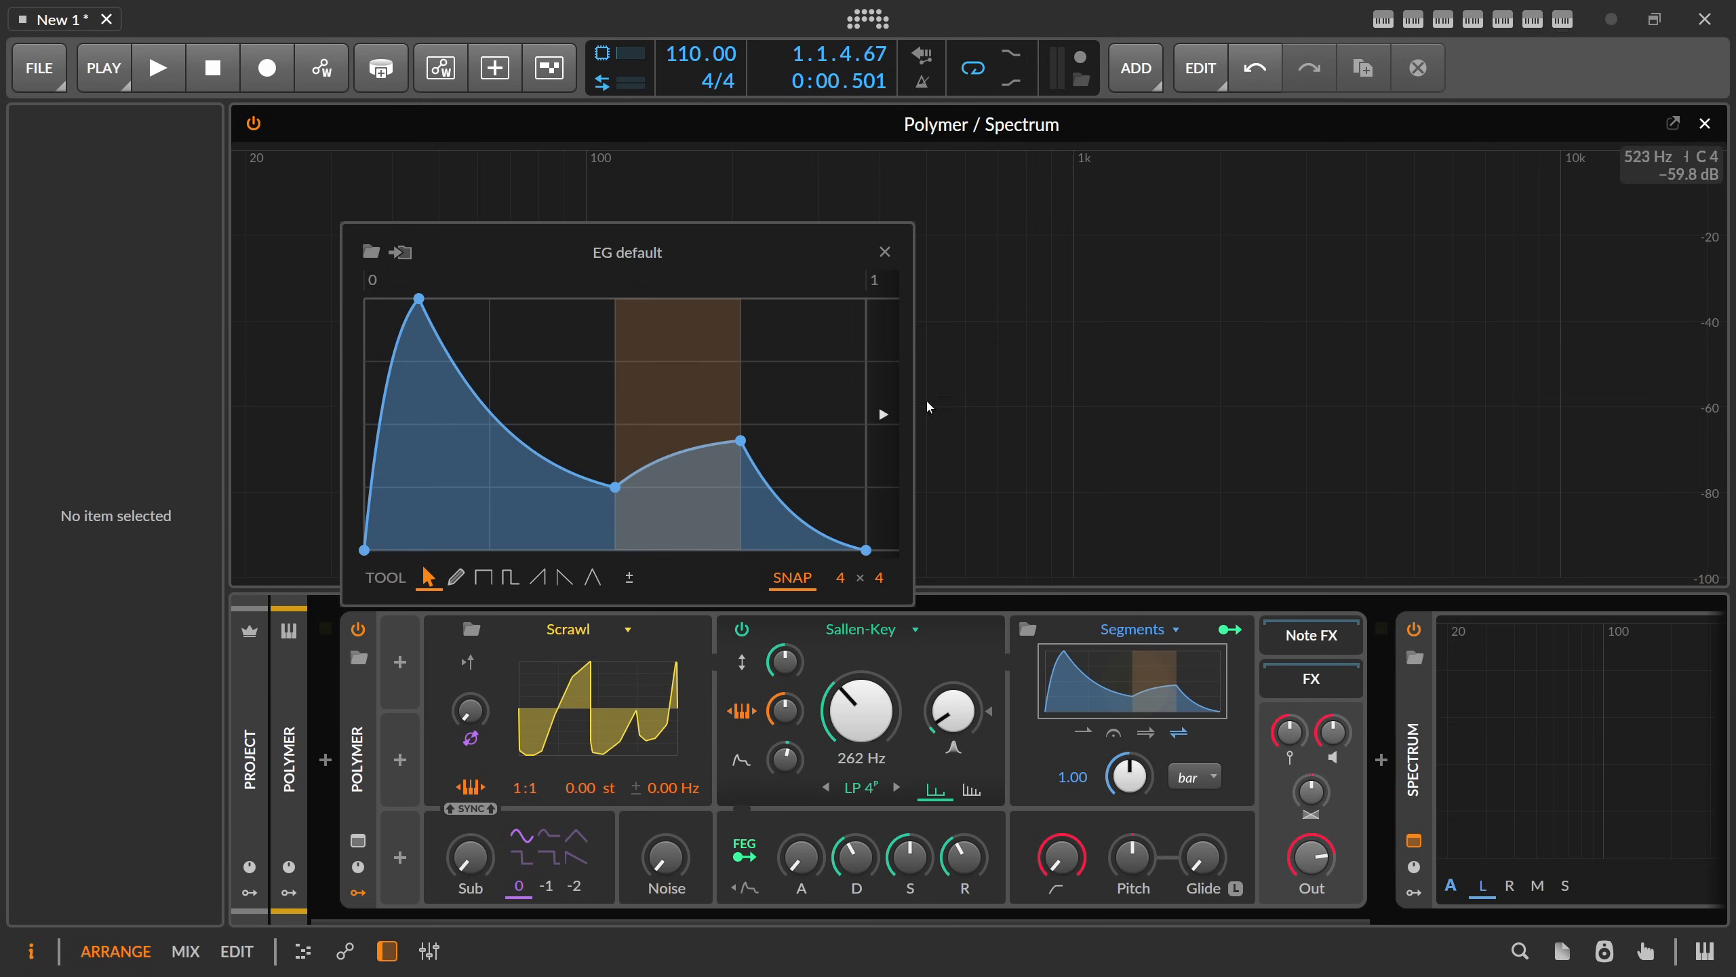
left_click(455, 577)
mouse_move(379, 430)
left_mouse_down()
mouse_move(639, 329)
mouse_move(536, 398)
mouse_move(779, 371)
left_mouse_up()
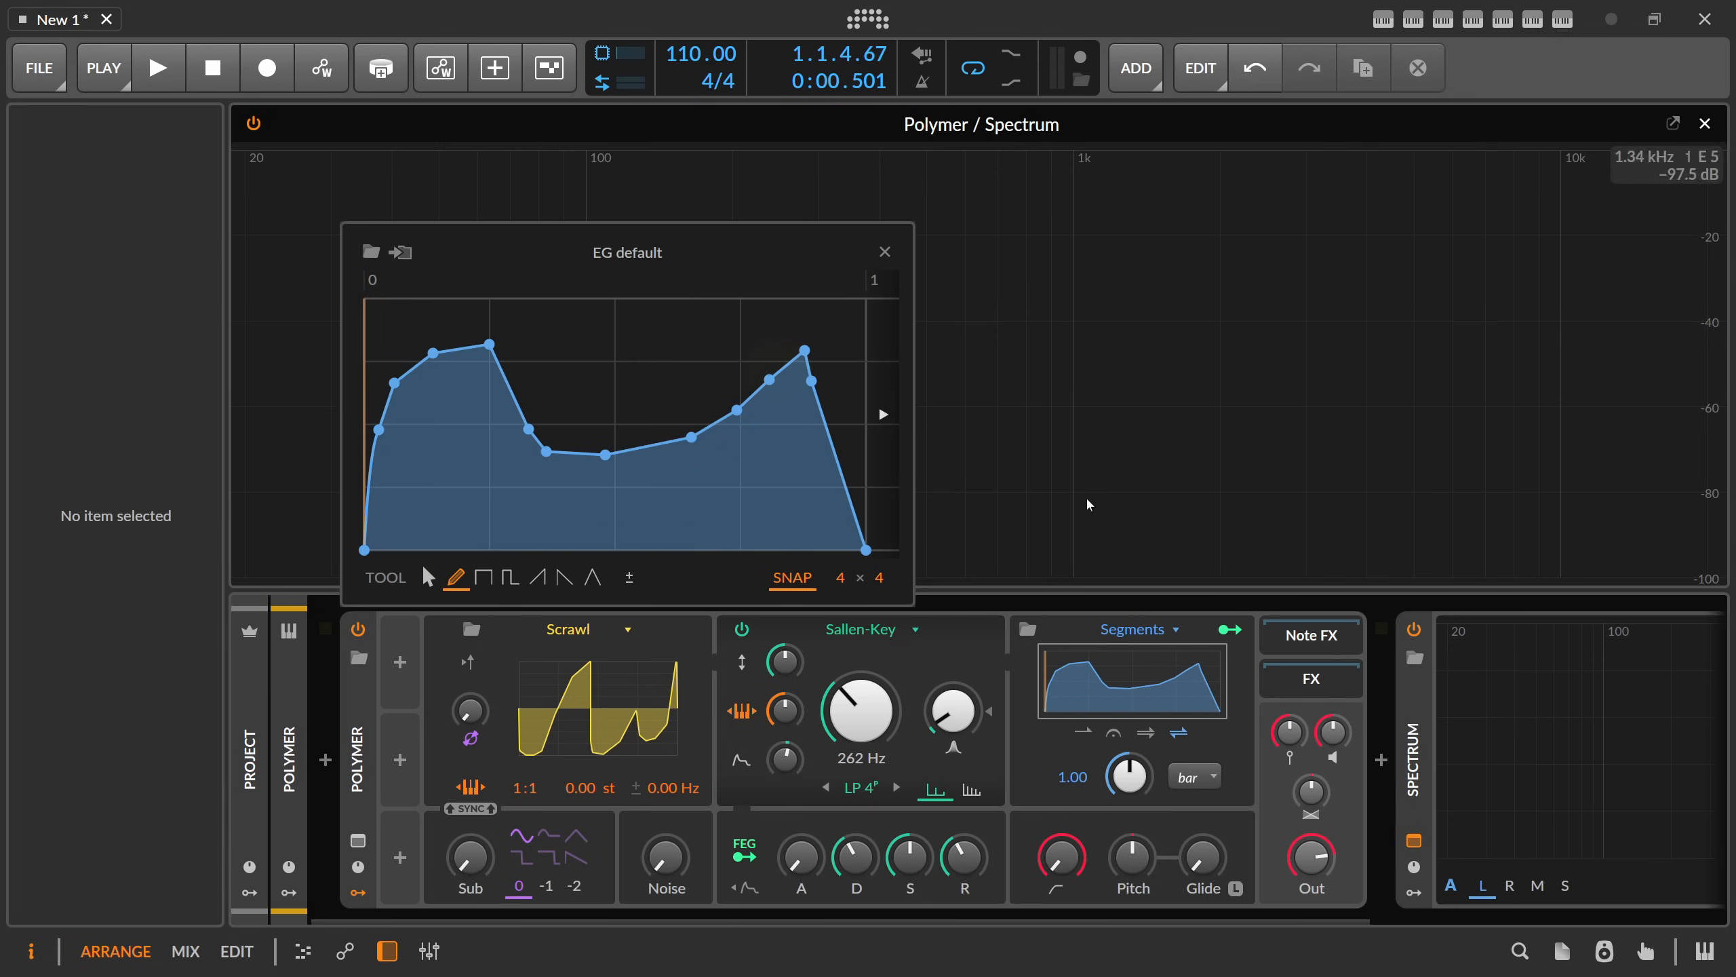
left_click(884, 251)
- Review the Segments envelope's time unit options and switch the amplitude envelope to ADSR
left_click(1223, 779)
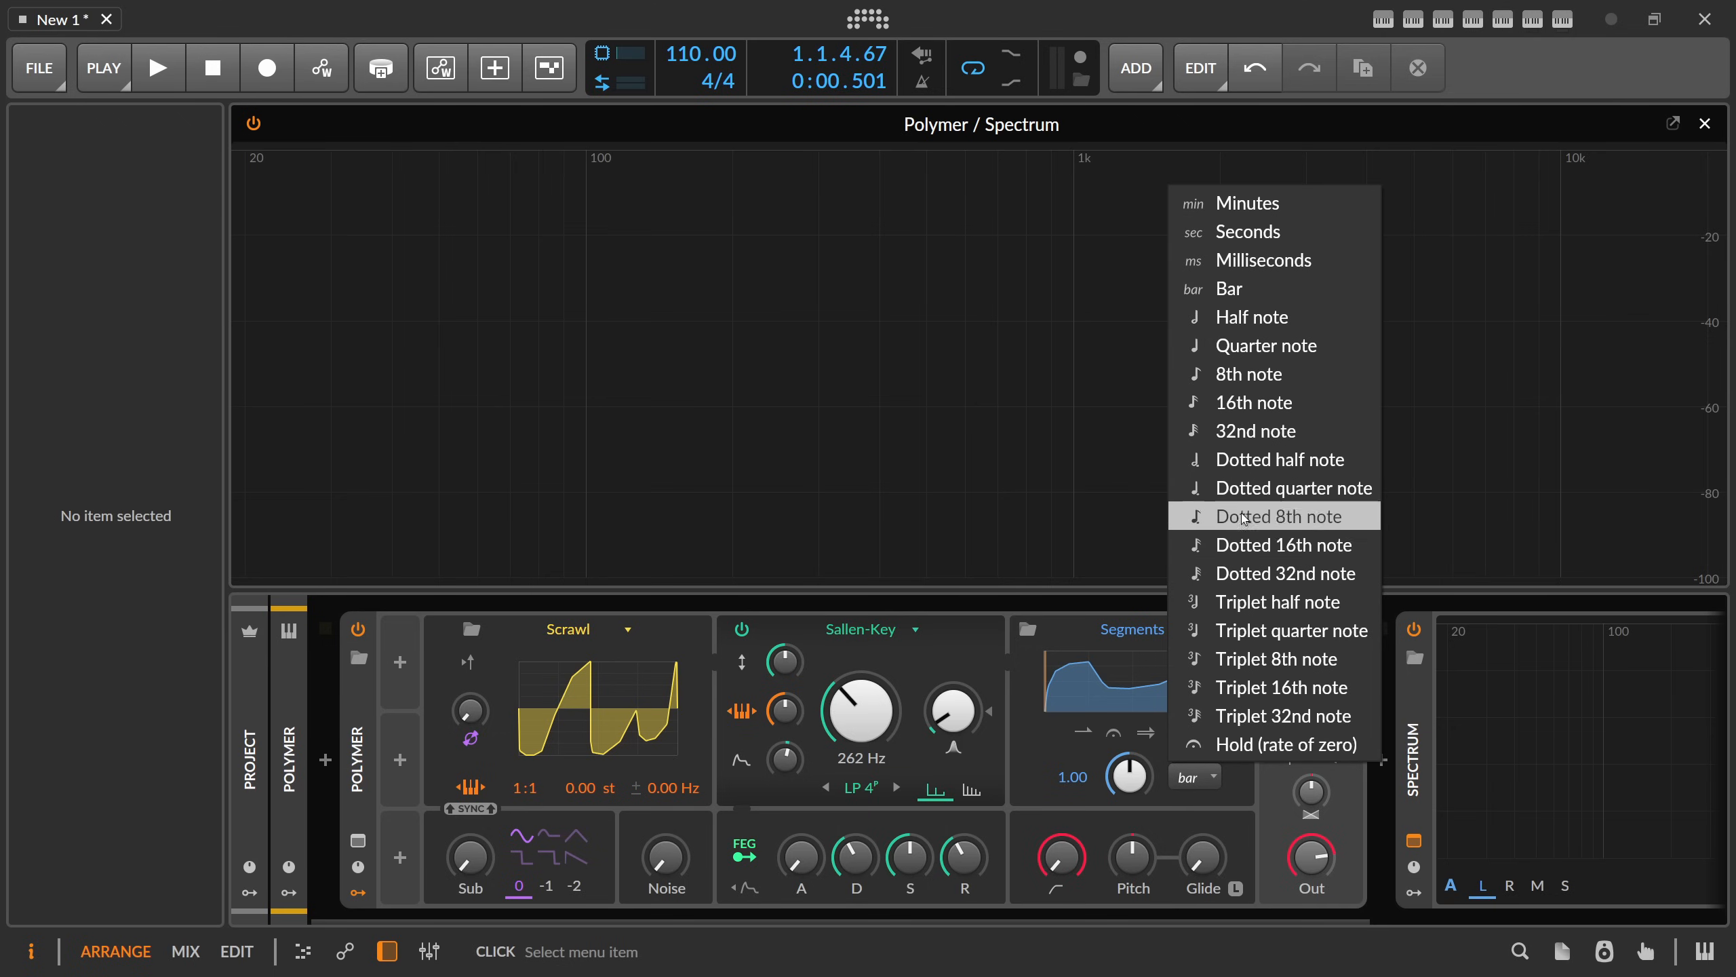
left_click(1041, 699)
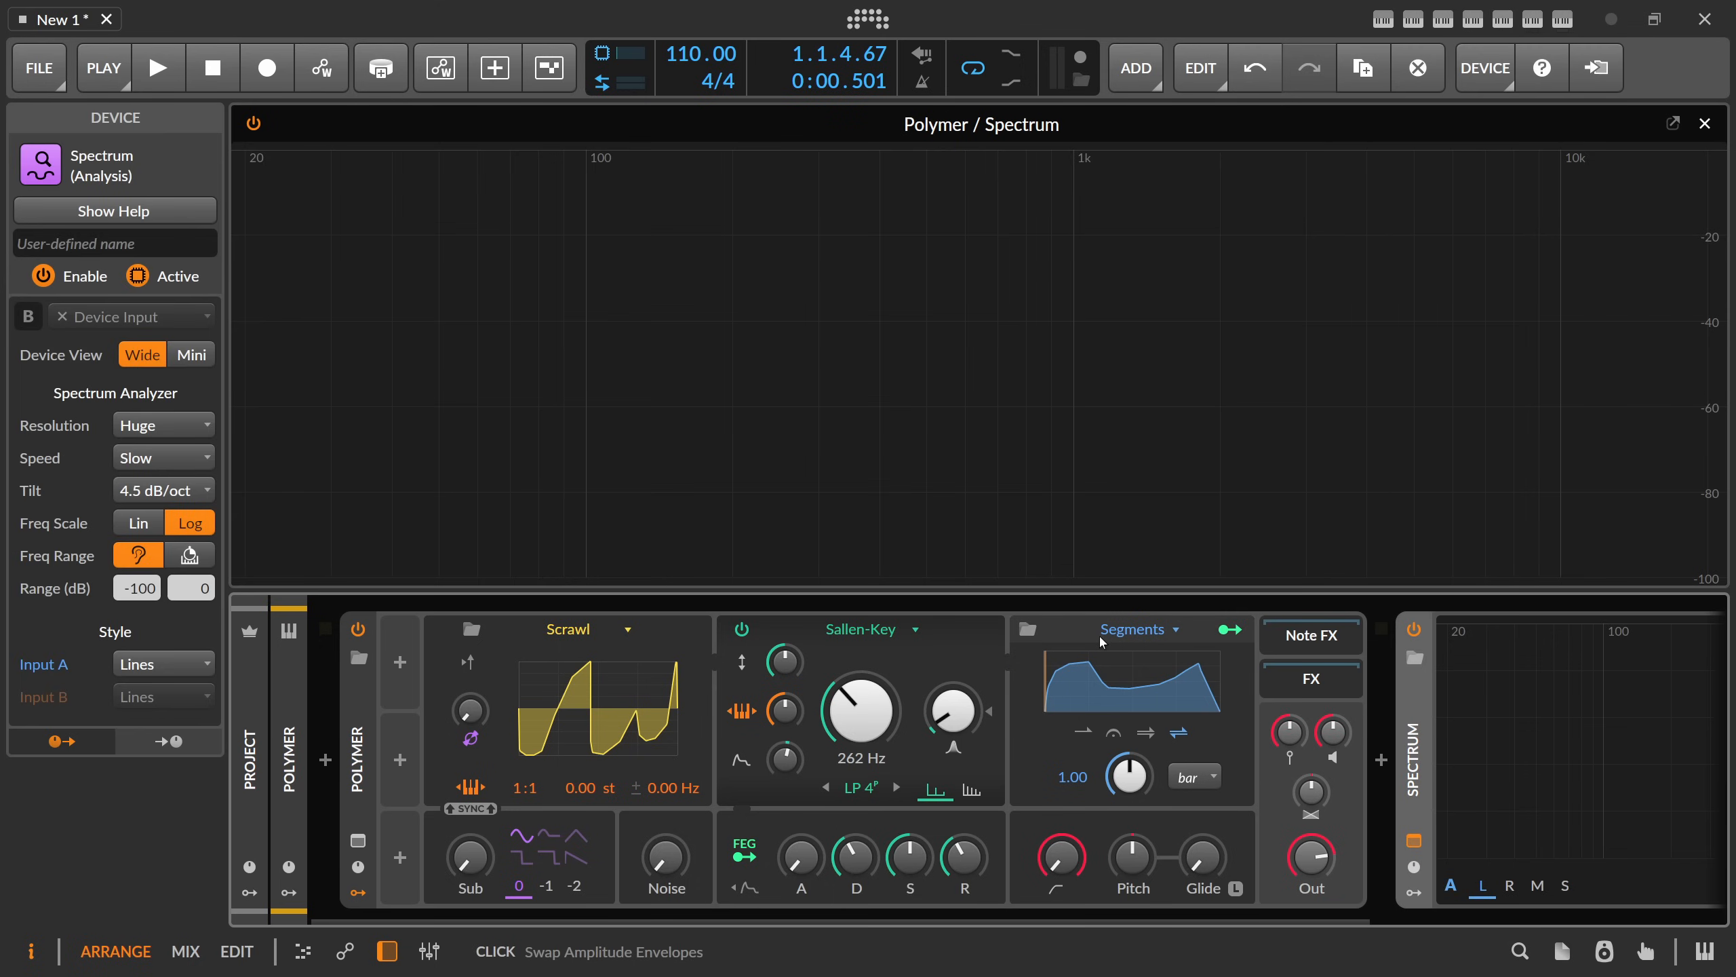
left_click(1098, 634)
left_click(1132, 669)
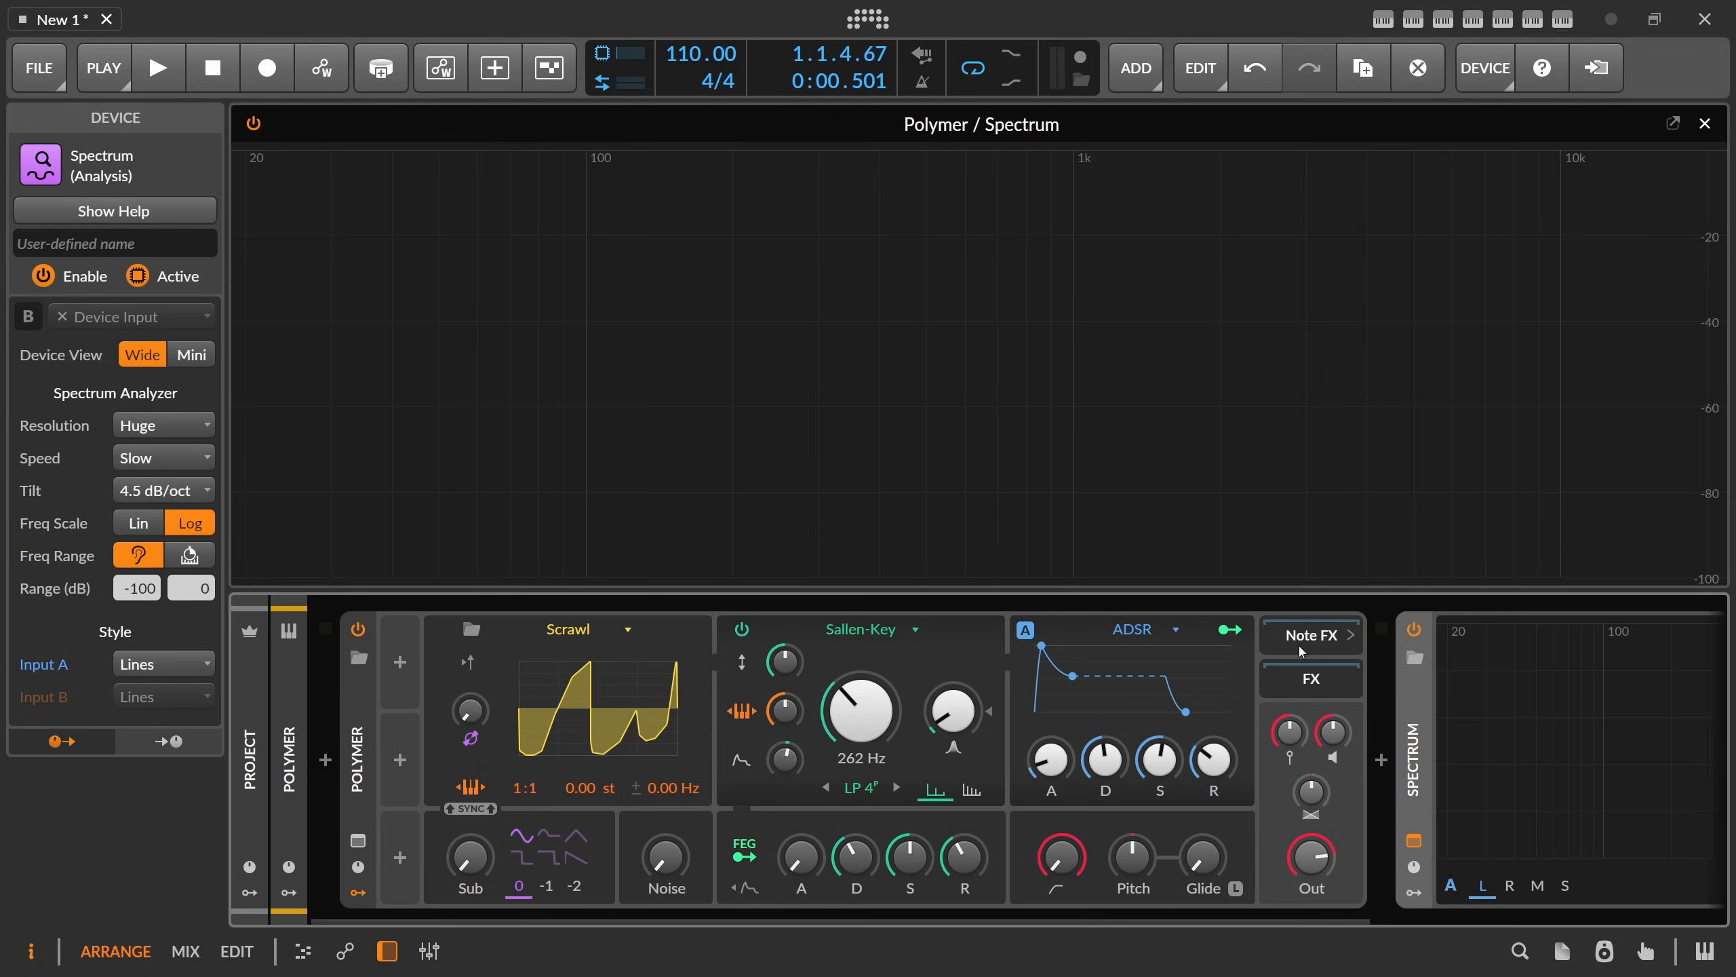
- Search the Note FX devices for "trans", insert an Arpeggiator into Polymer's Note FX chain and collapse the chain
left_click(1380, 761)
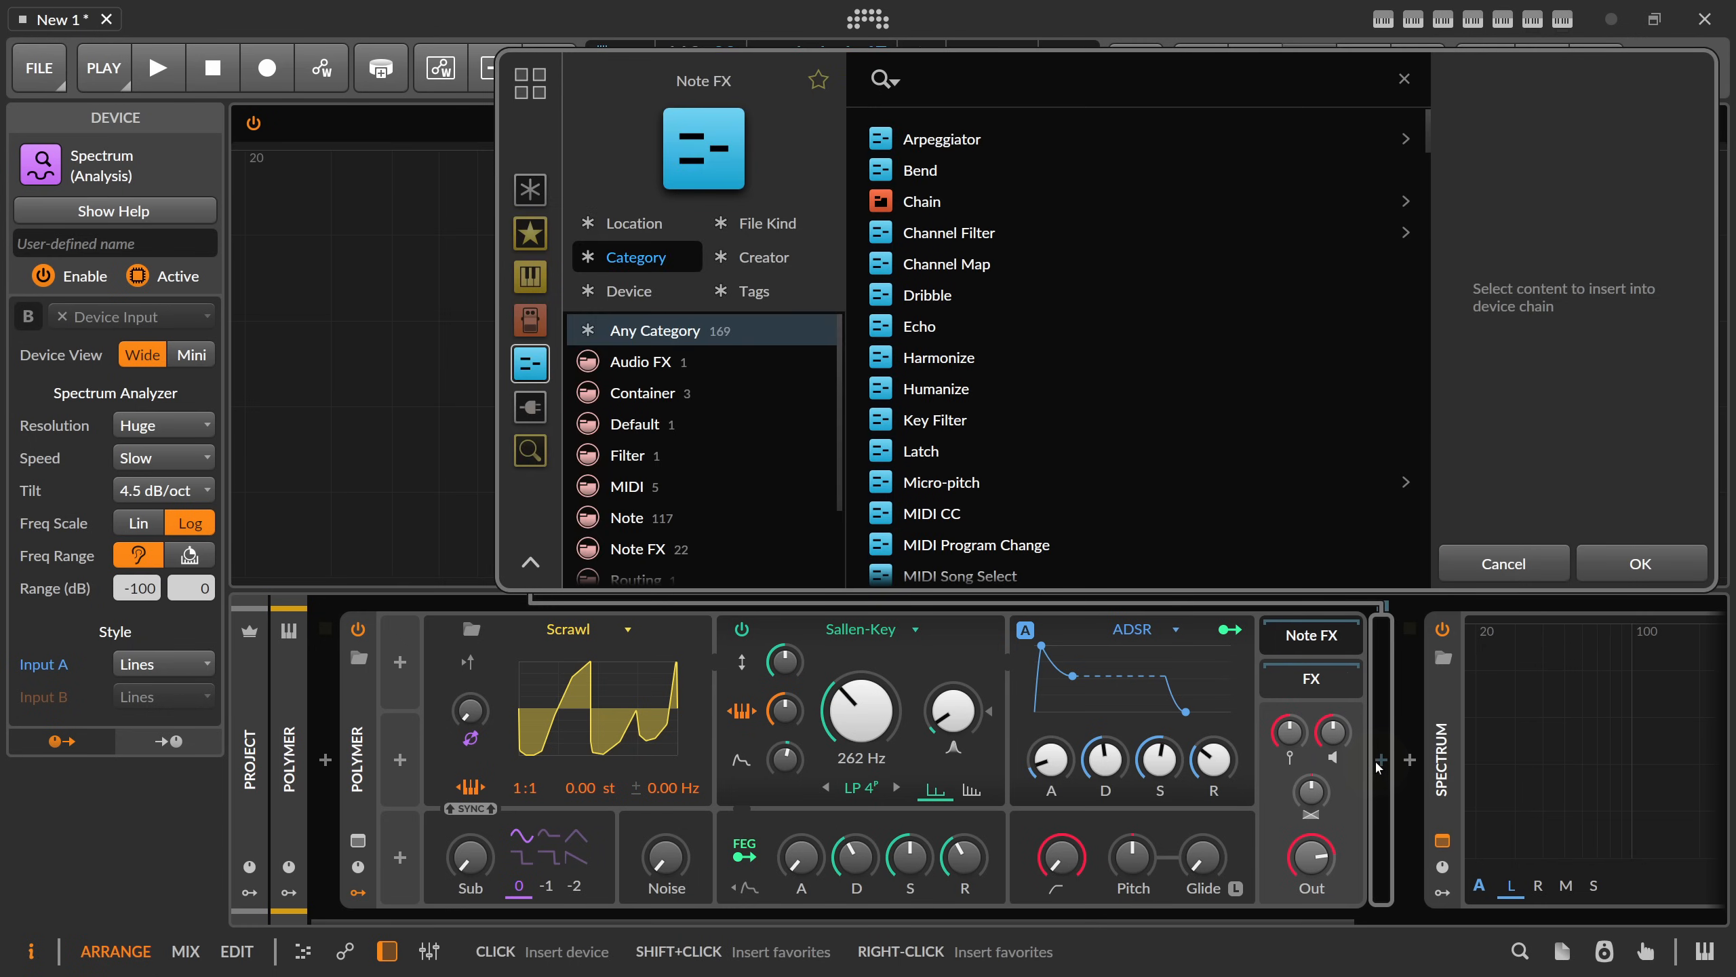
type("trans")
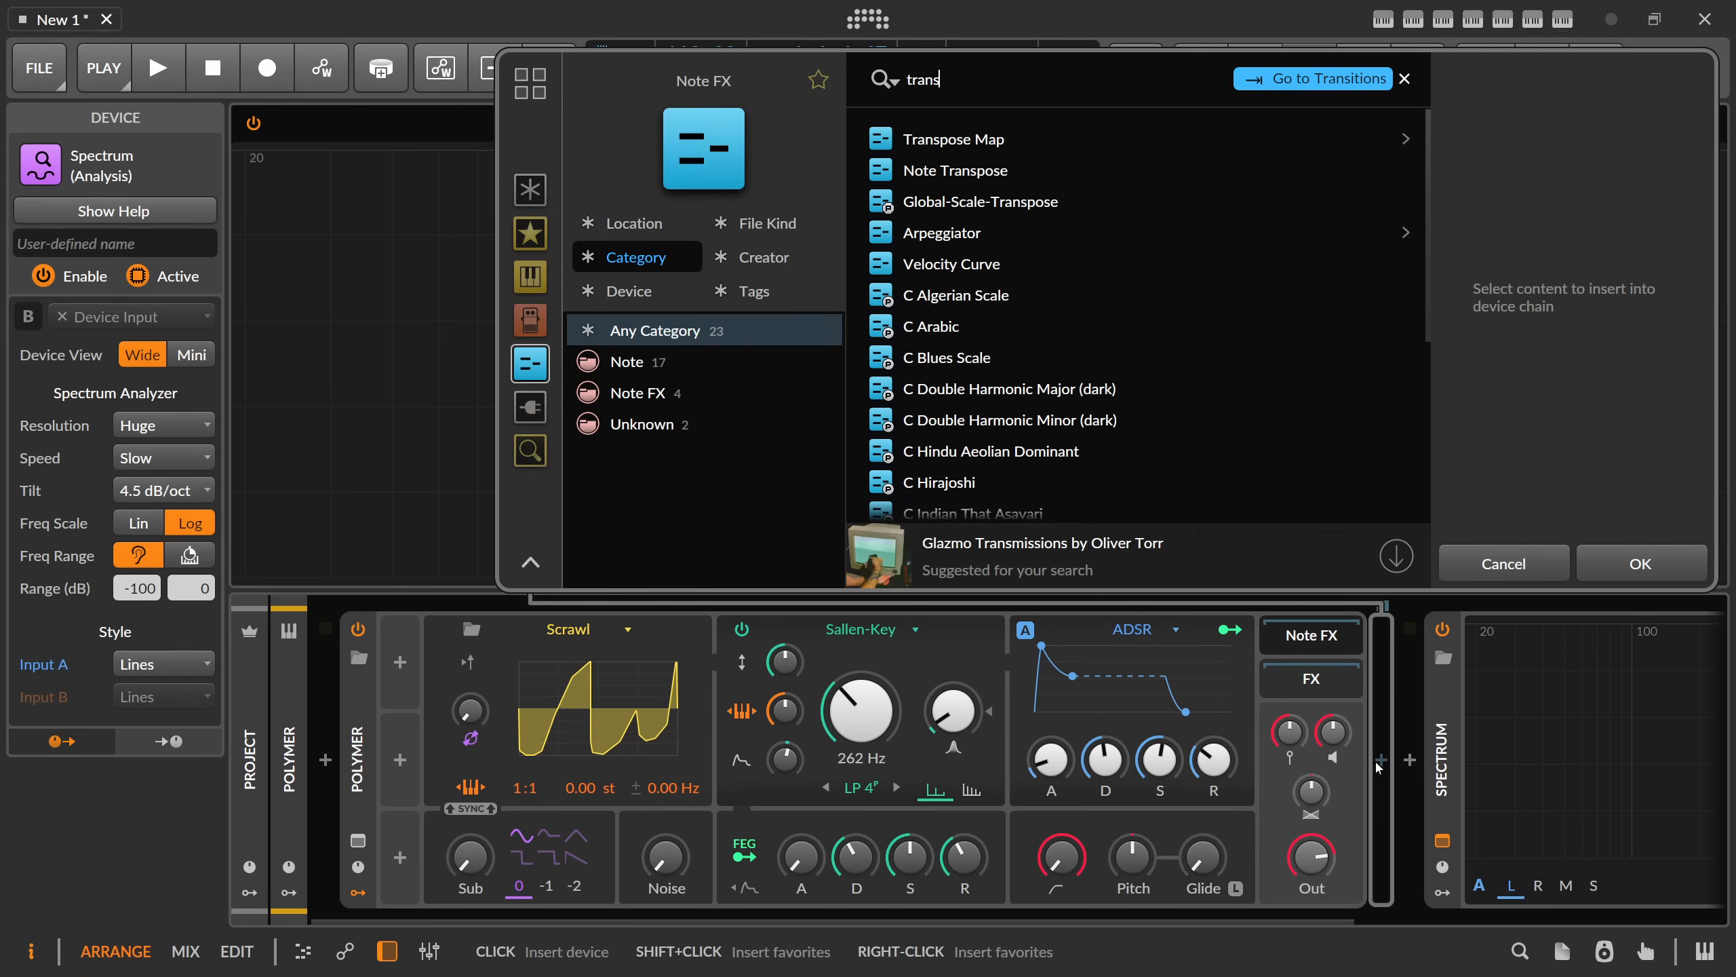
double_click(982, 232)
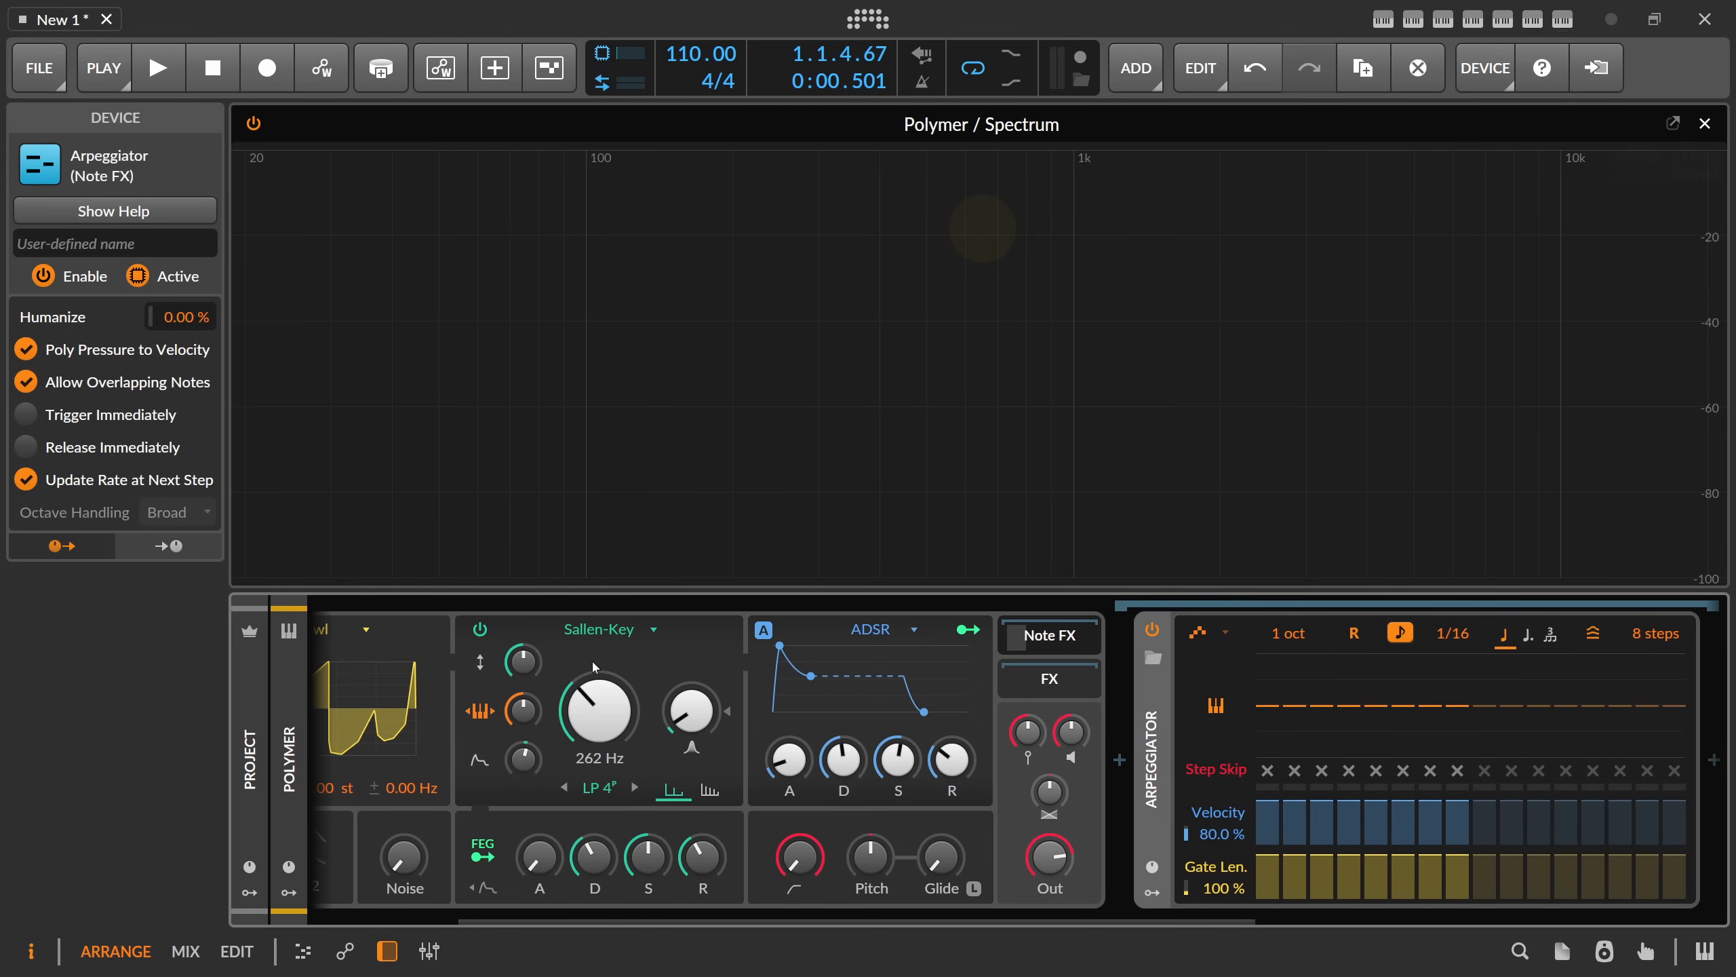
left_click_drag(608, 916, 392, 908)
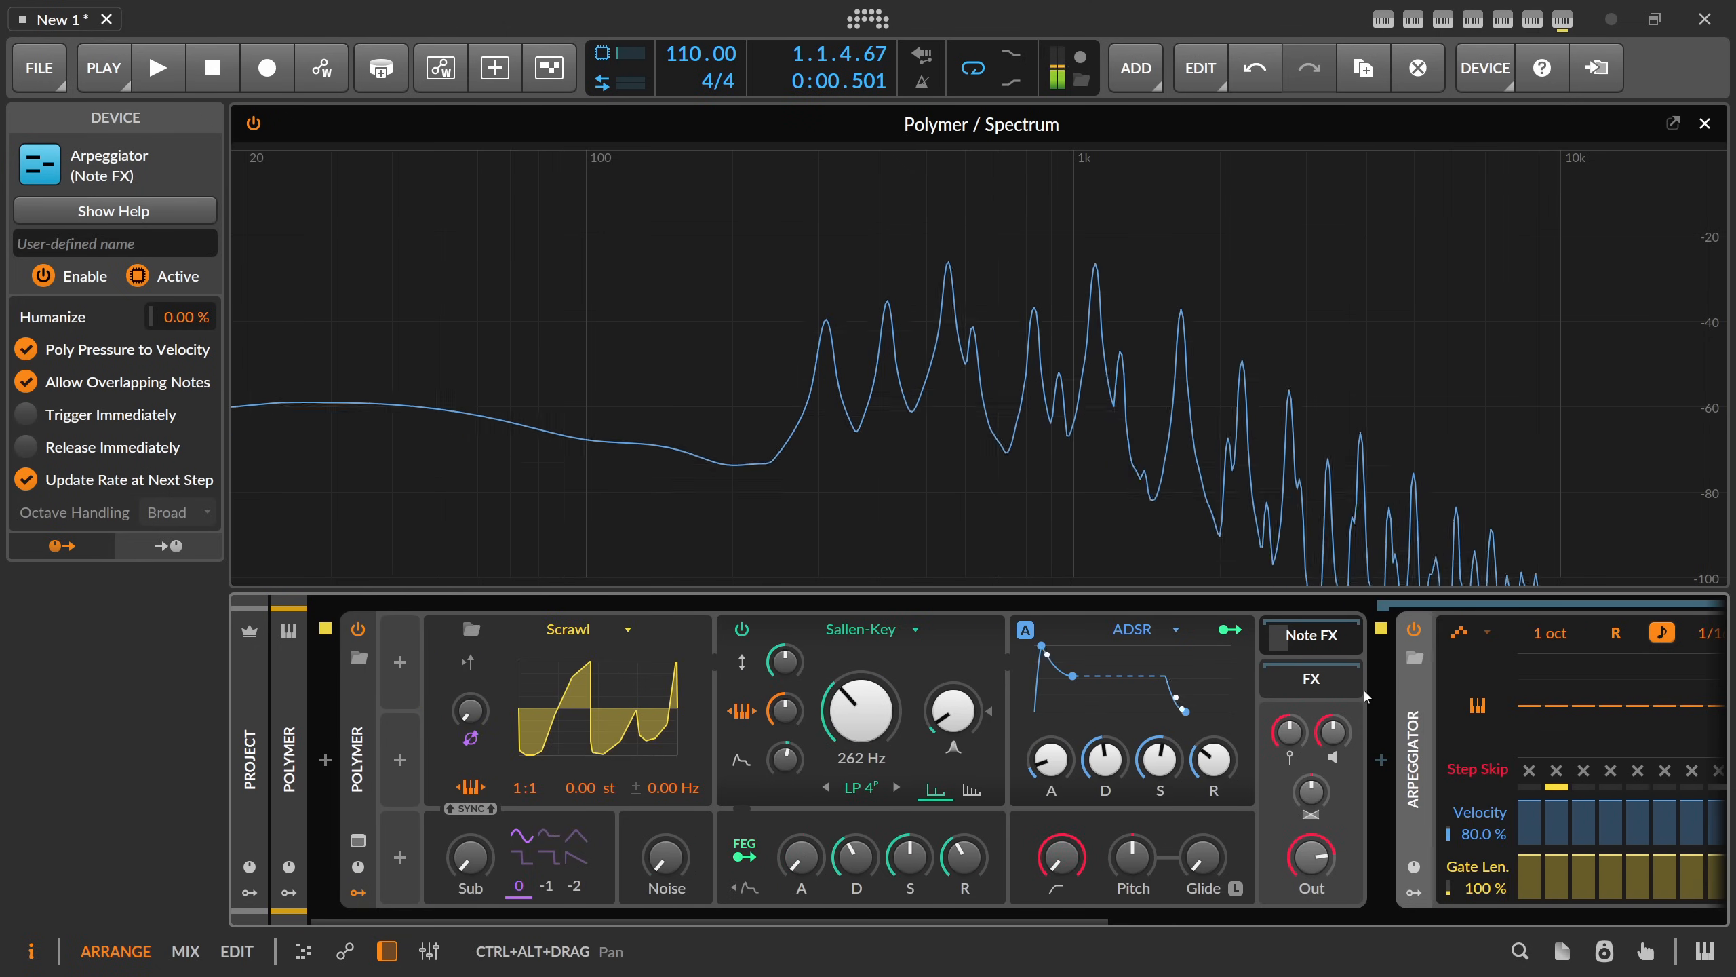
left_click(1315, 680)
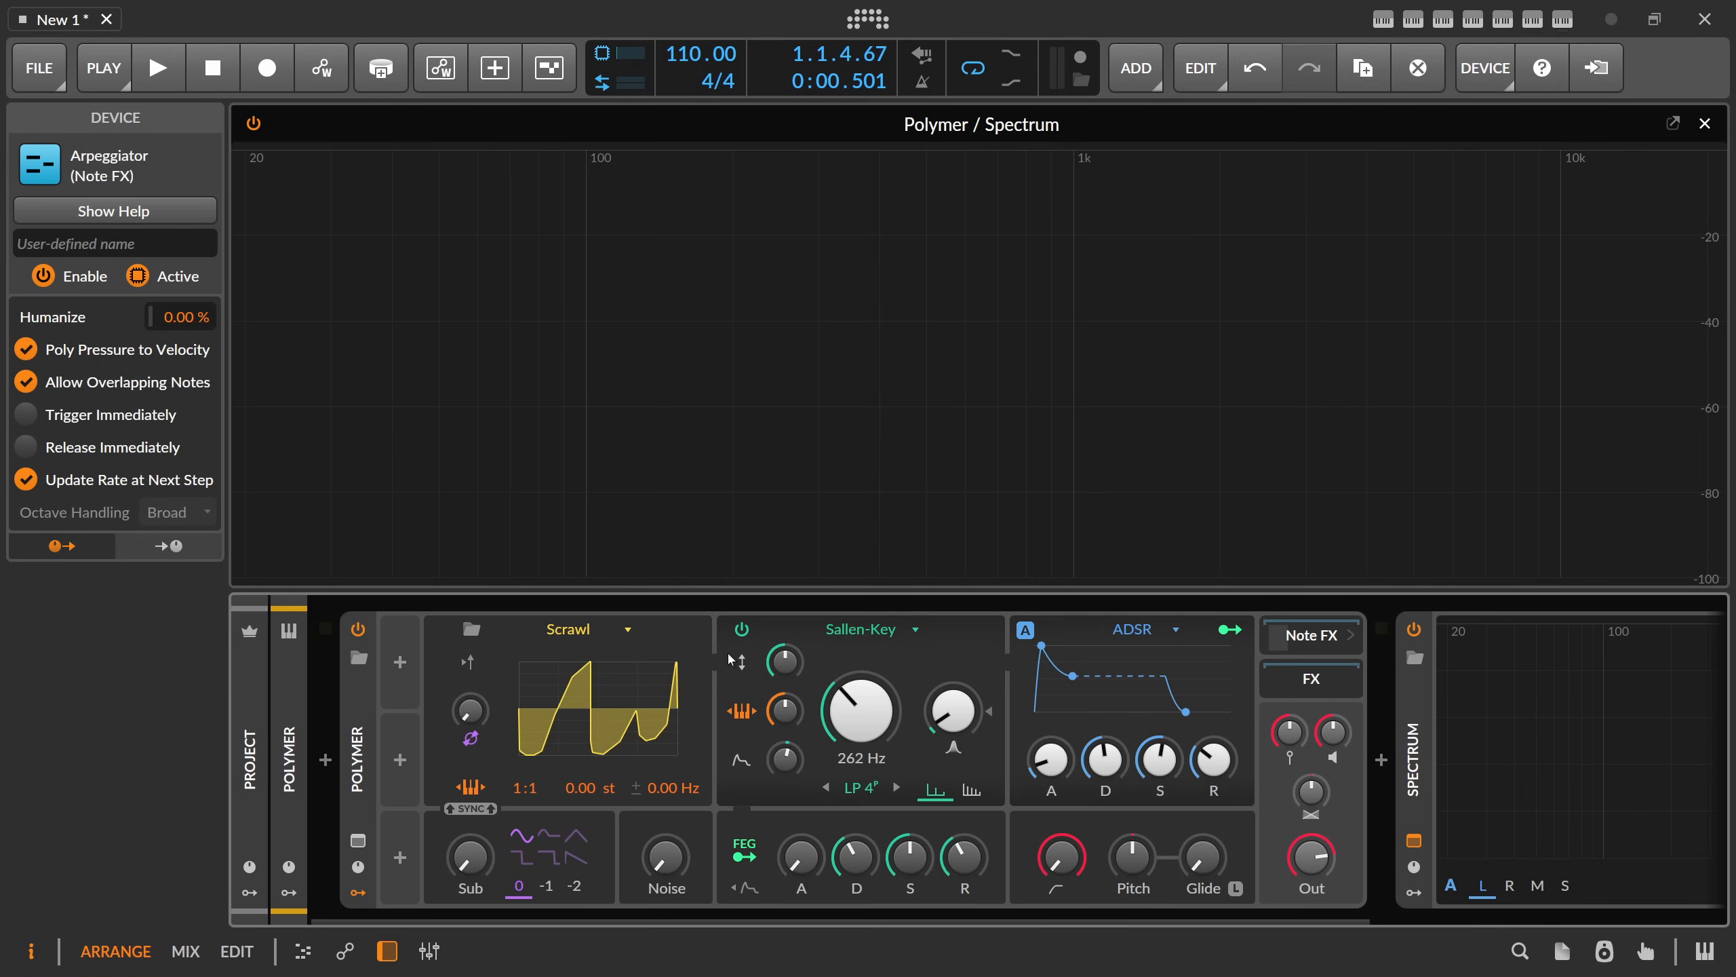
right_click(358, 722)
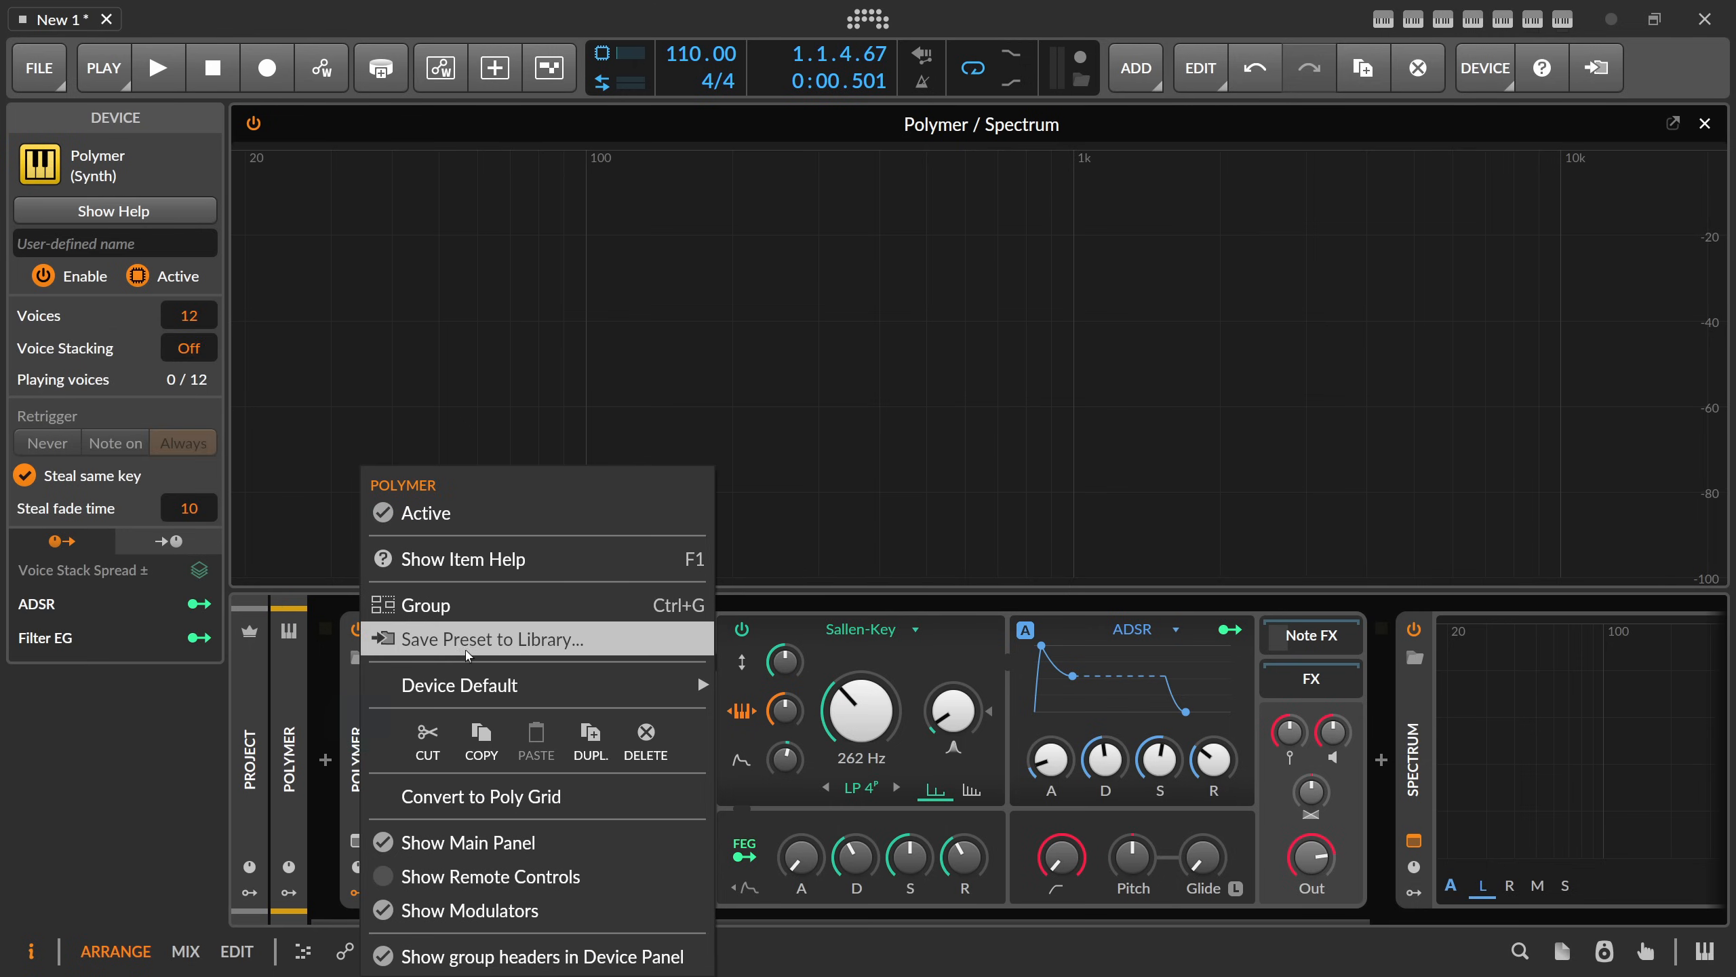
left_click(346, 694)
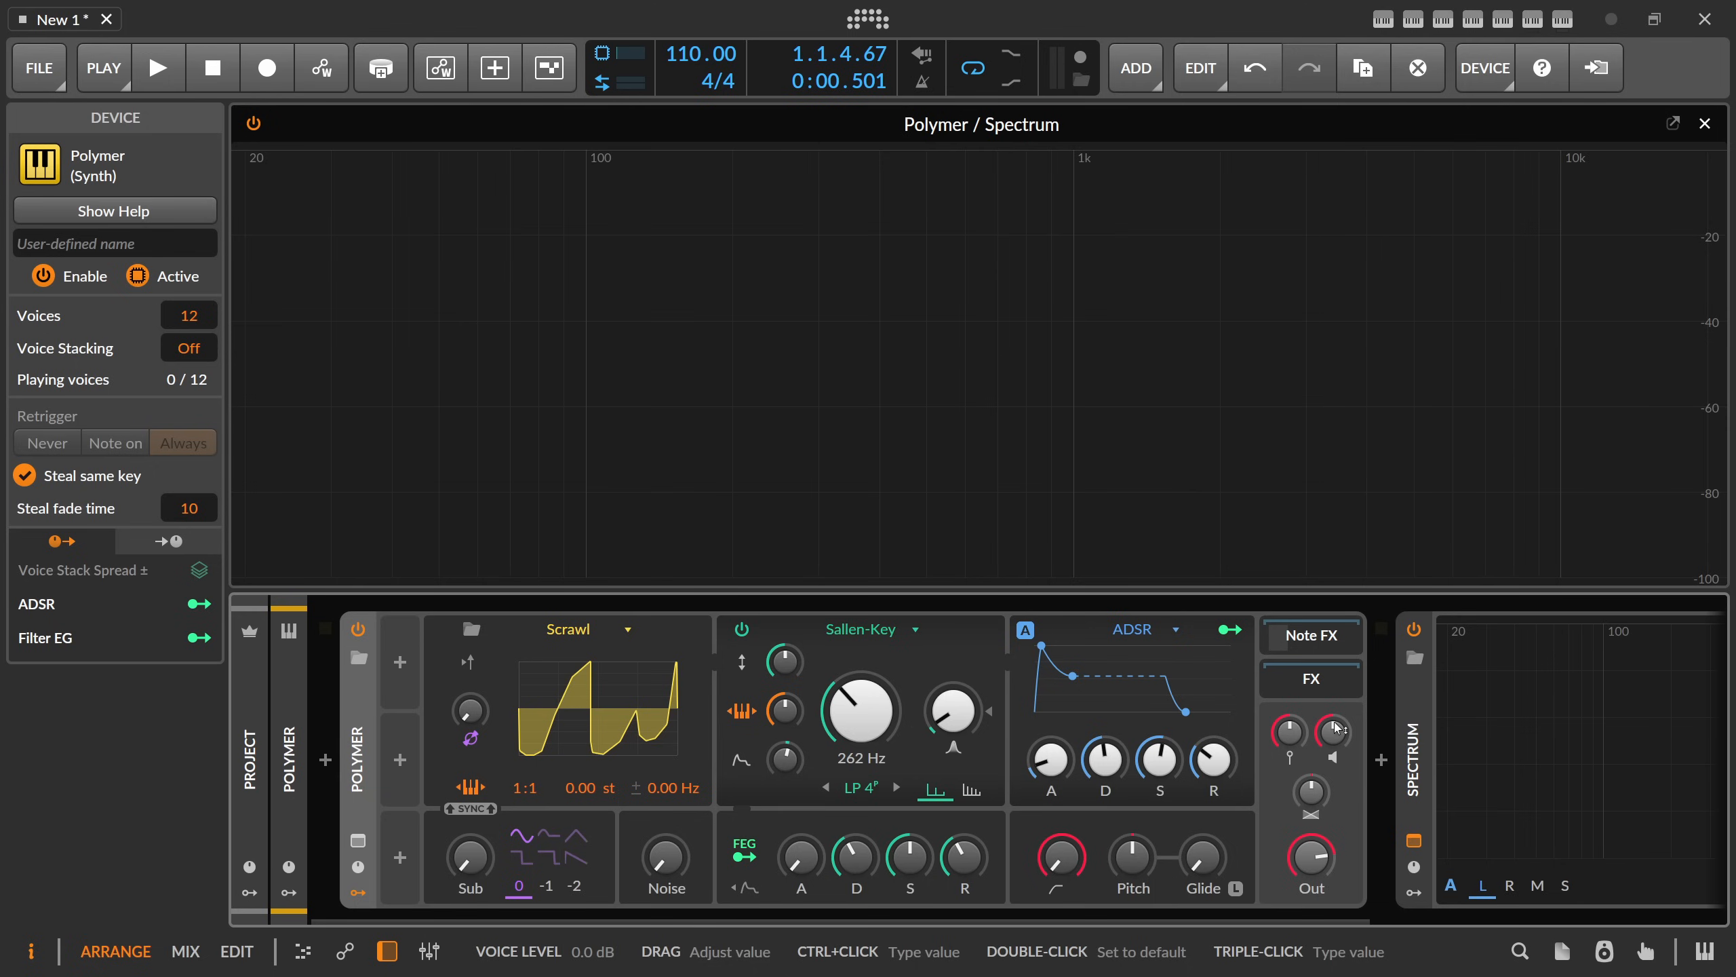
- Open Polymer's Note FX chain and move the Arpeggiator out of it, in front of Polymer on the track
left_click(1311, 632)
left_click_drag(1418, 722, 383, 705)
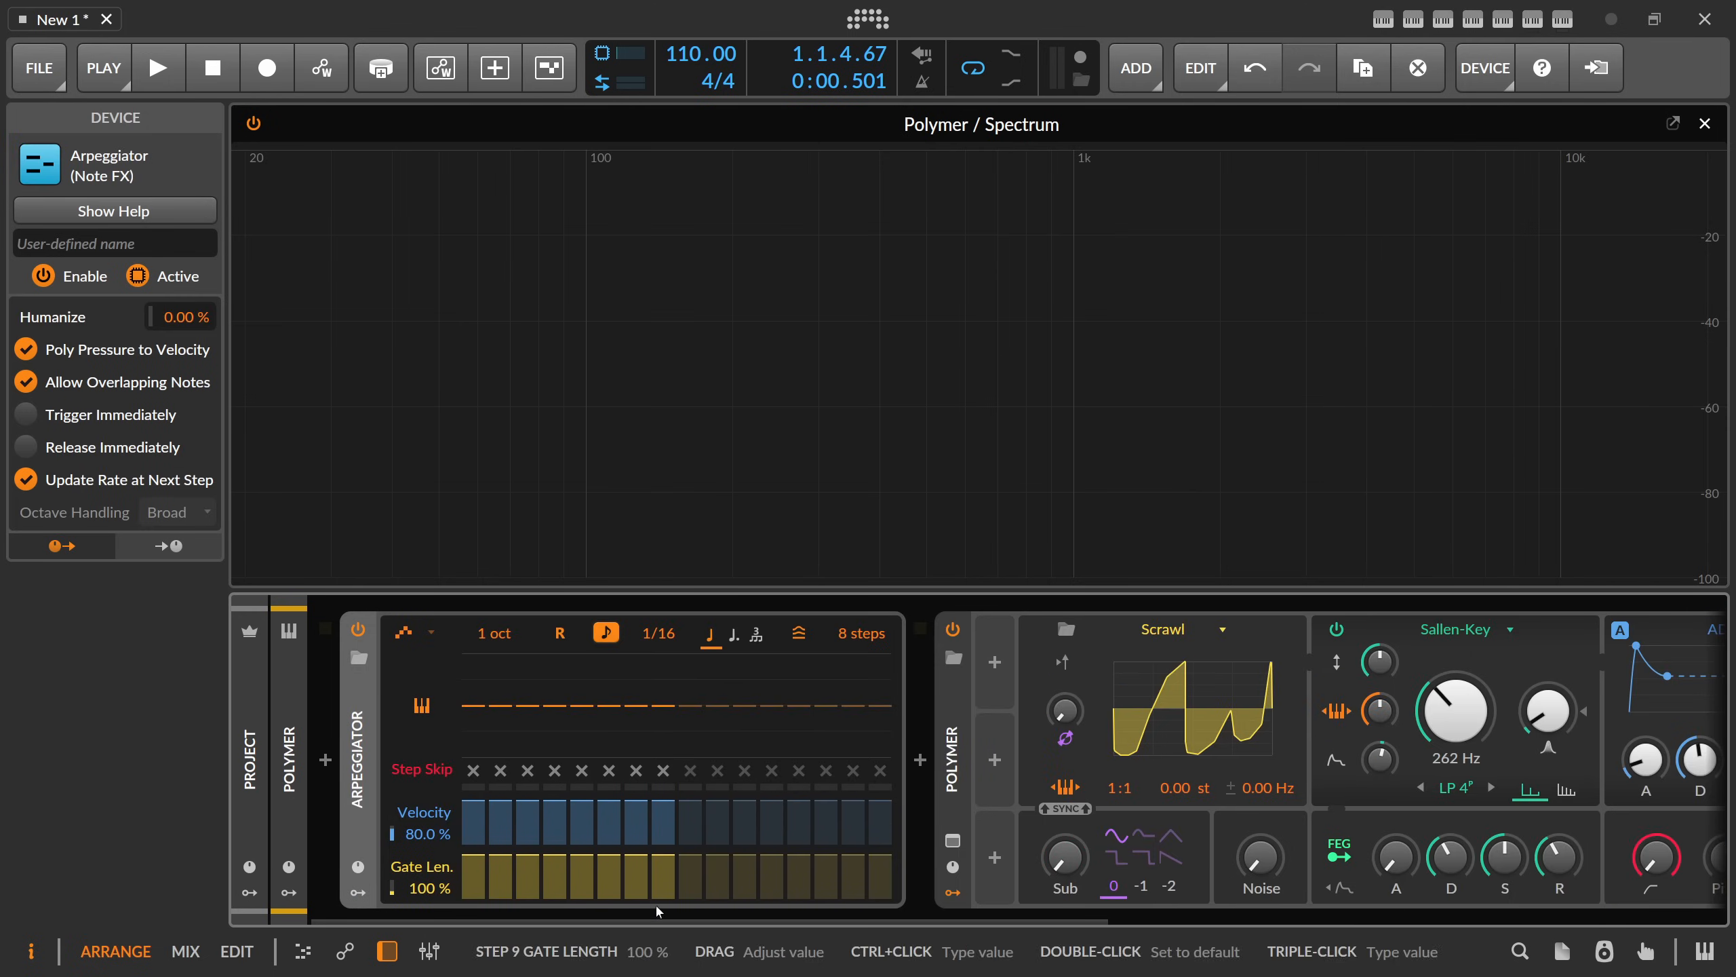
left_click_drag(661, 918, 593, 911)
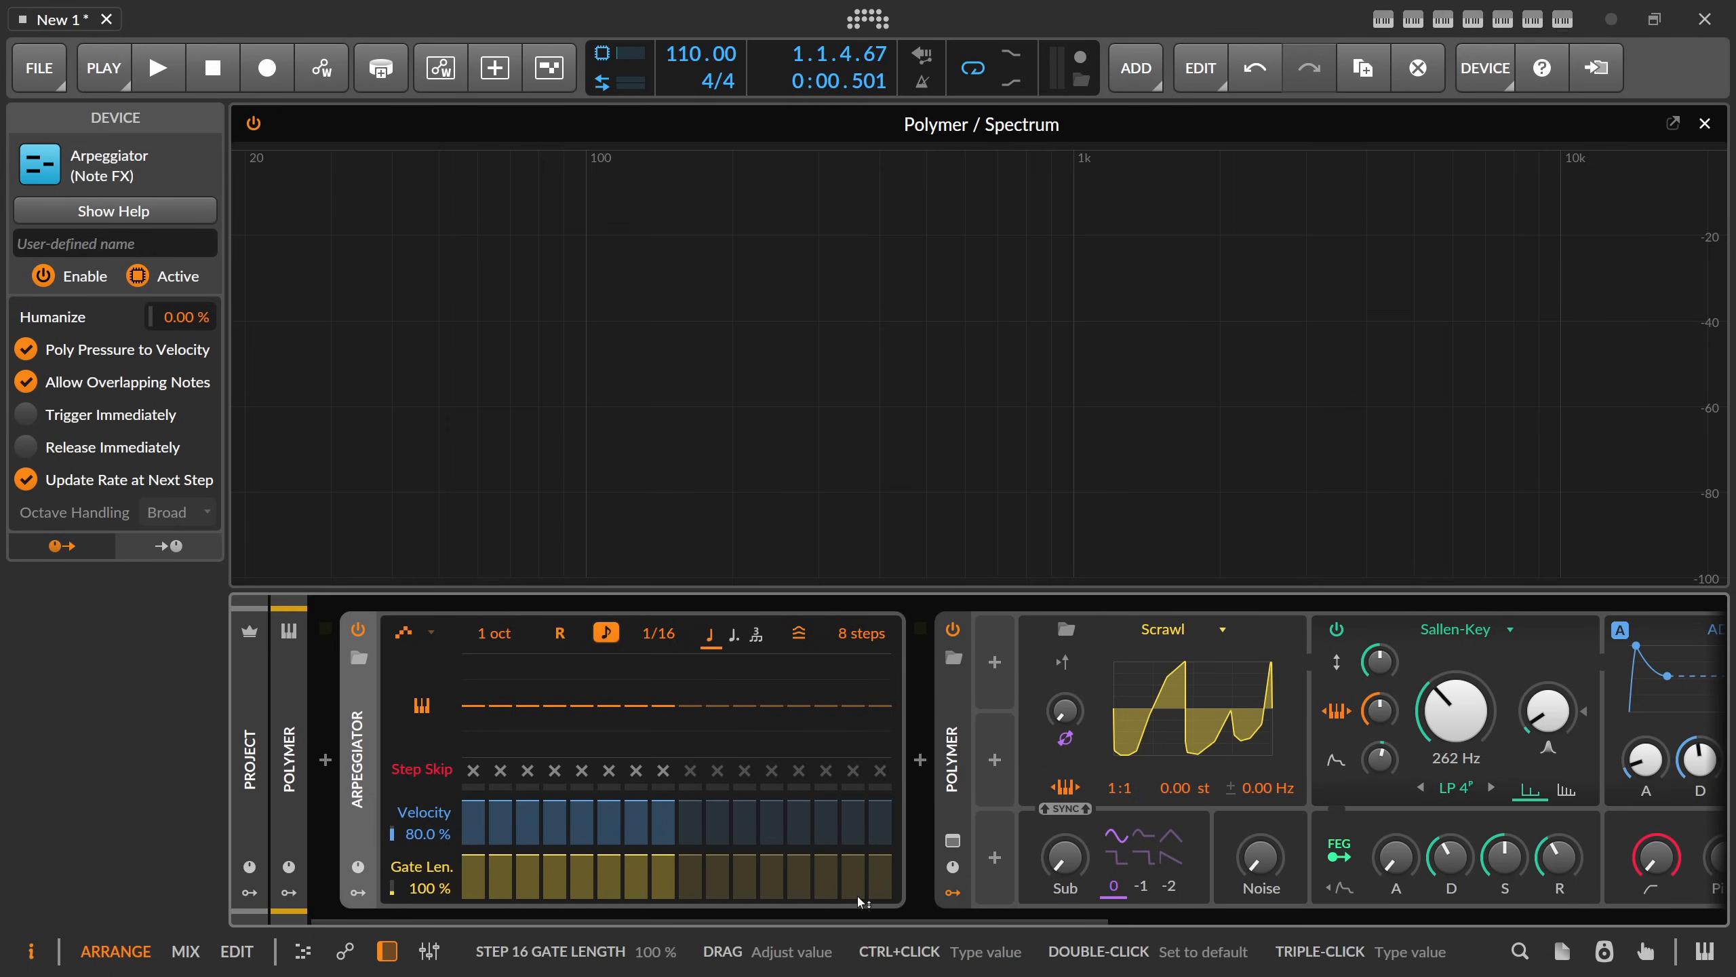
left_click_drag(865, 918, 637, 915)
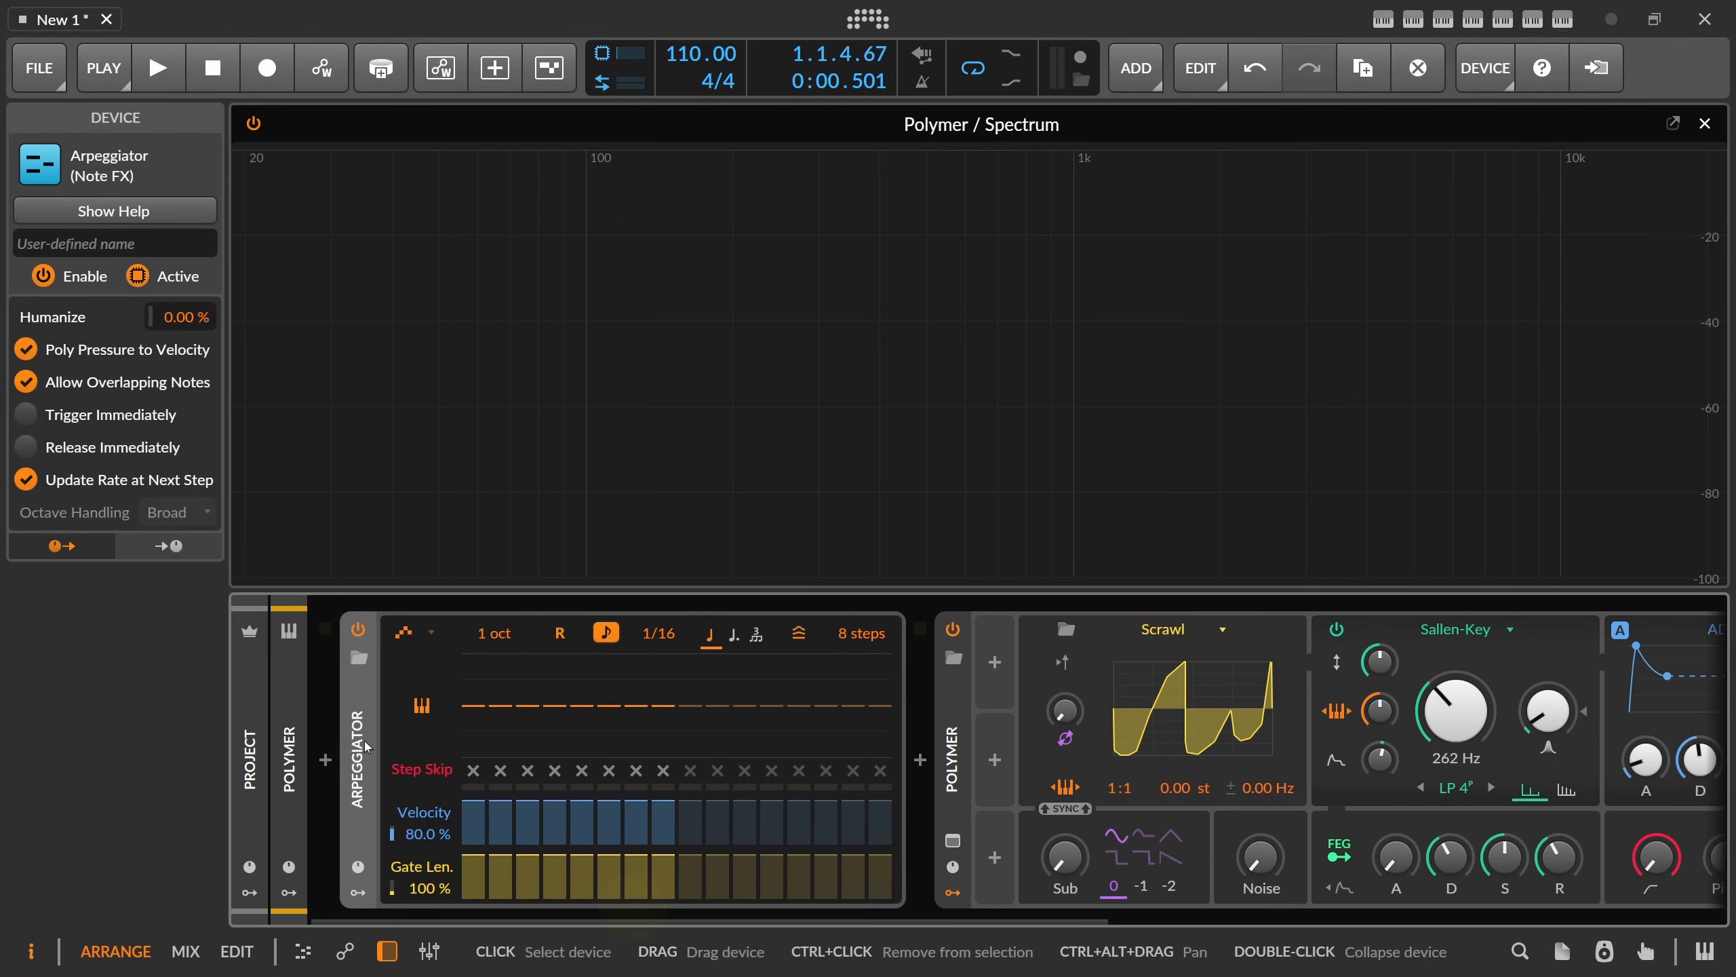
- Move the Arpeggiator from the front of the track back into Polymer's Note FX chain and collapse that chain
left_click_drag(360, 747, 1377, 643)
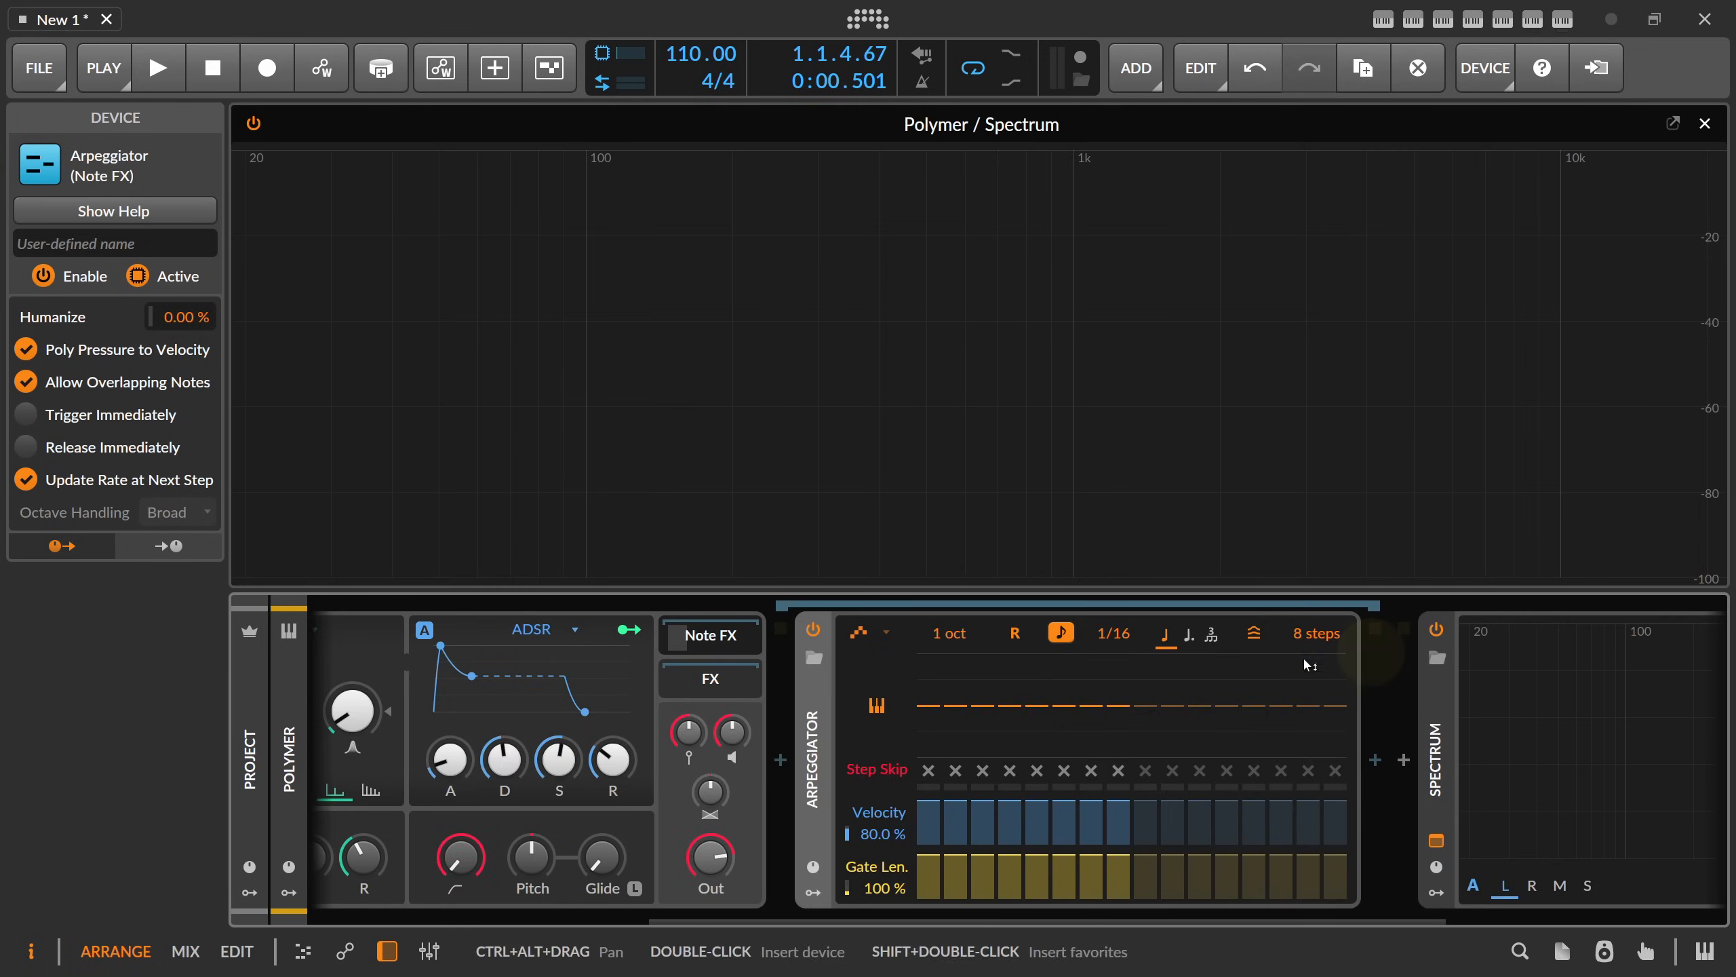
left_click(707, 640)
left_click_drag(996, 917, 739, 919)
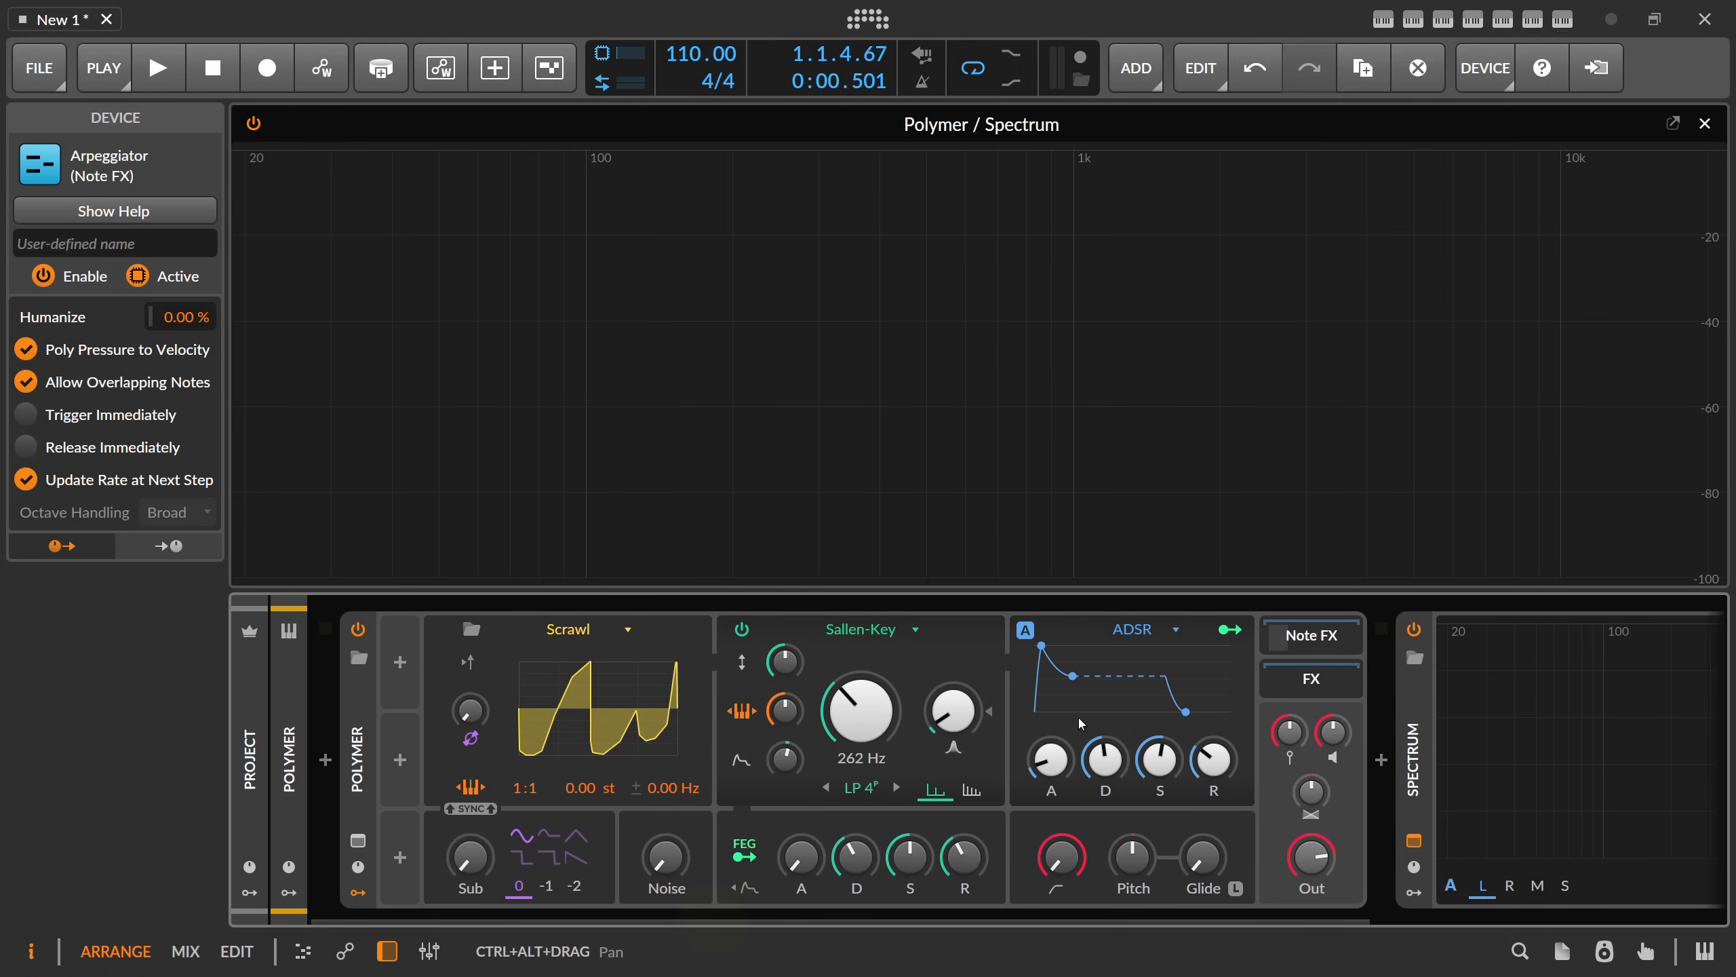
- Insert a Convolution reverb followed by a Delay+ device into Polymer's FX chain
left_click(1379, 759)
type("conv")
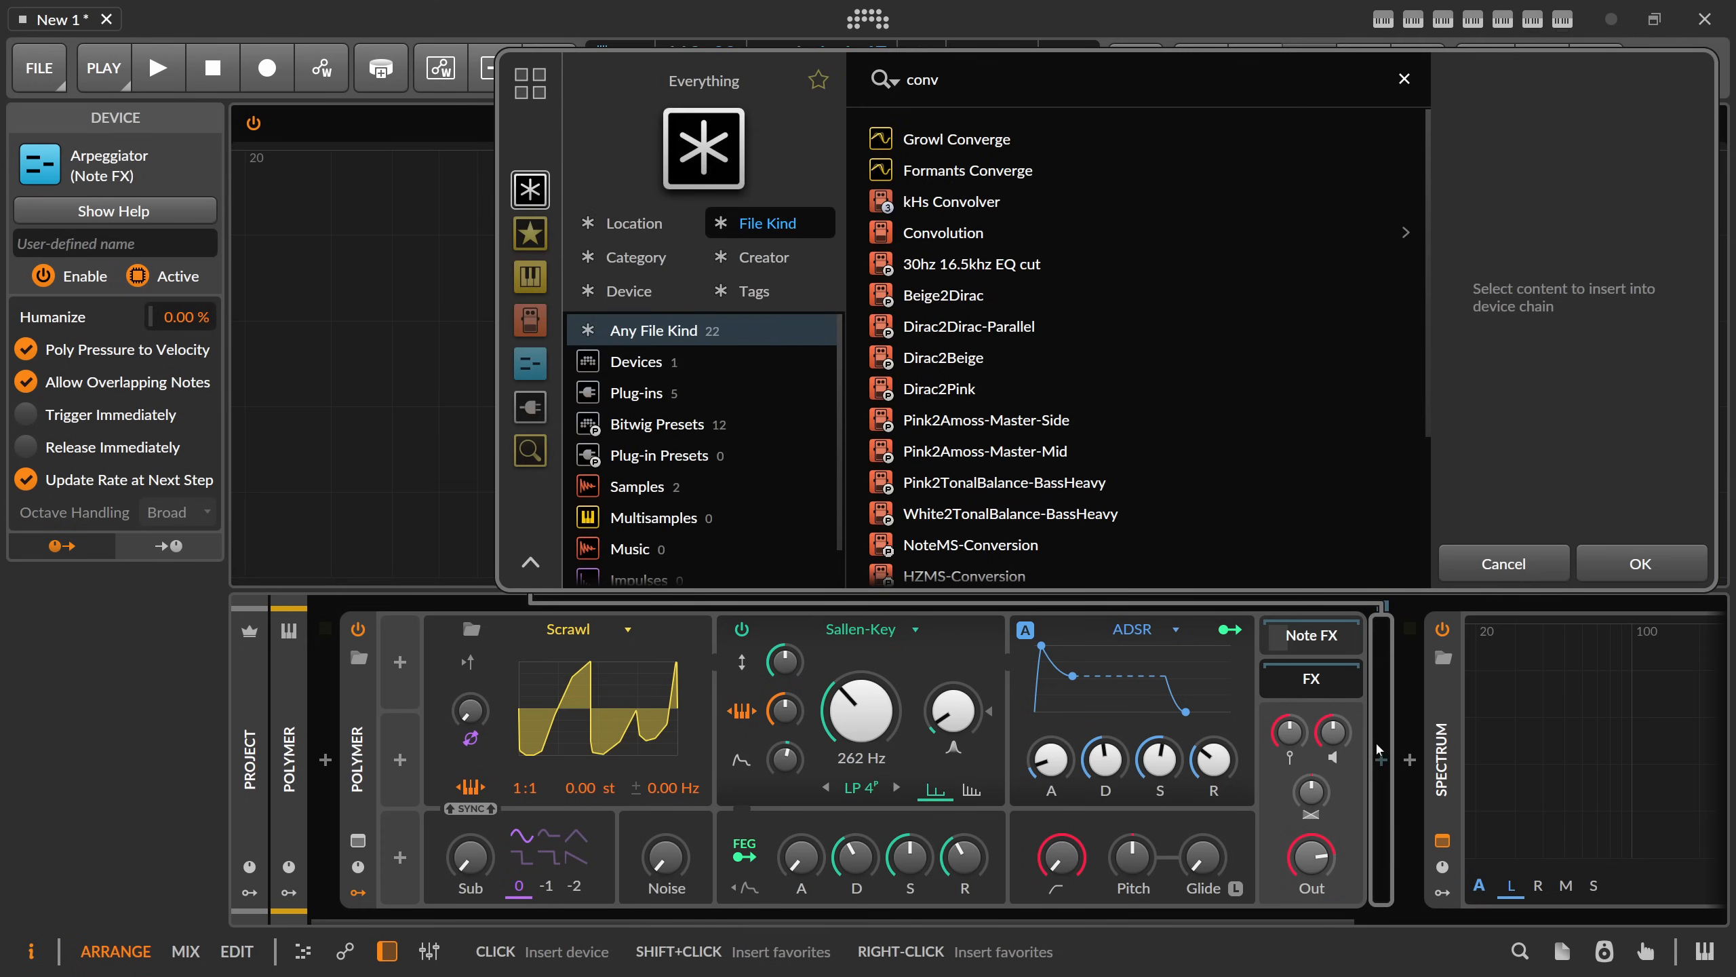
double_click(944, 232)
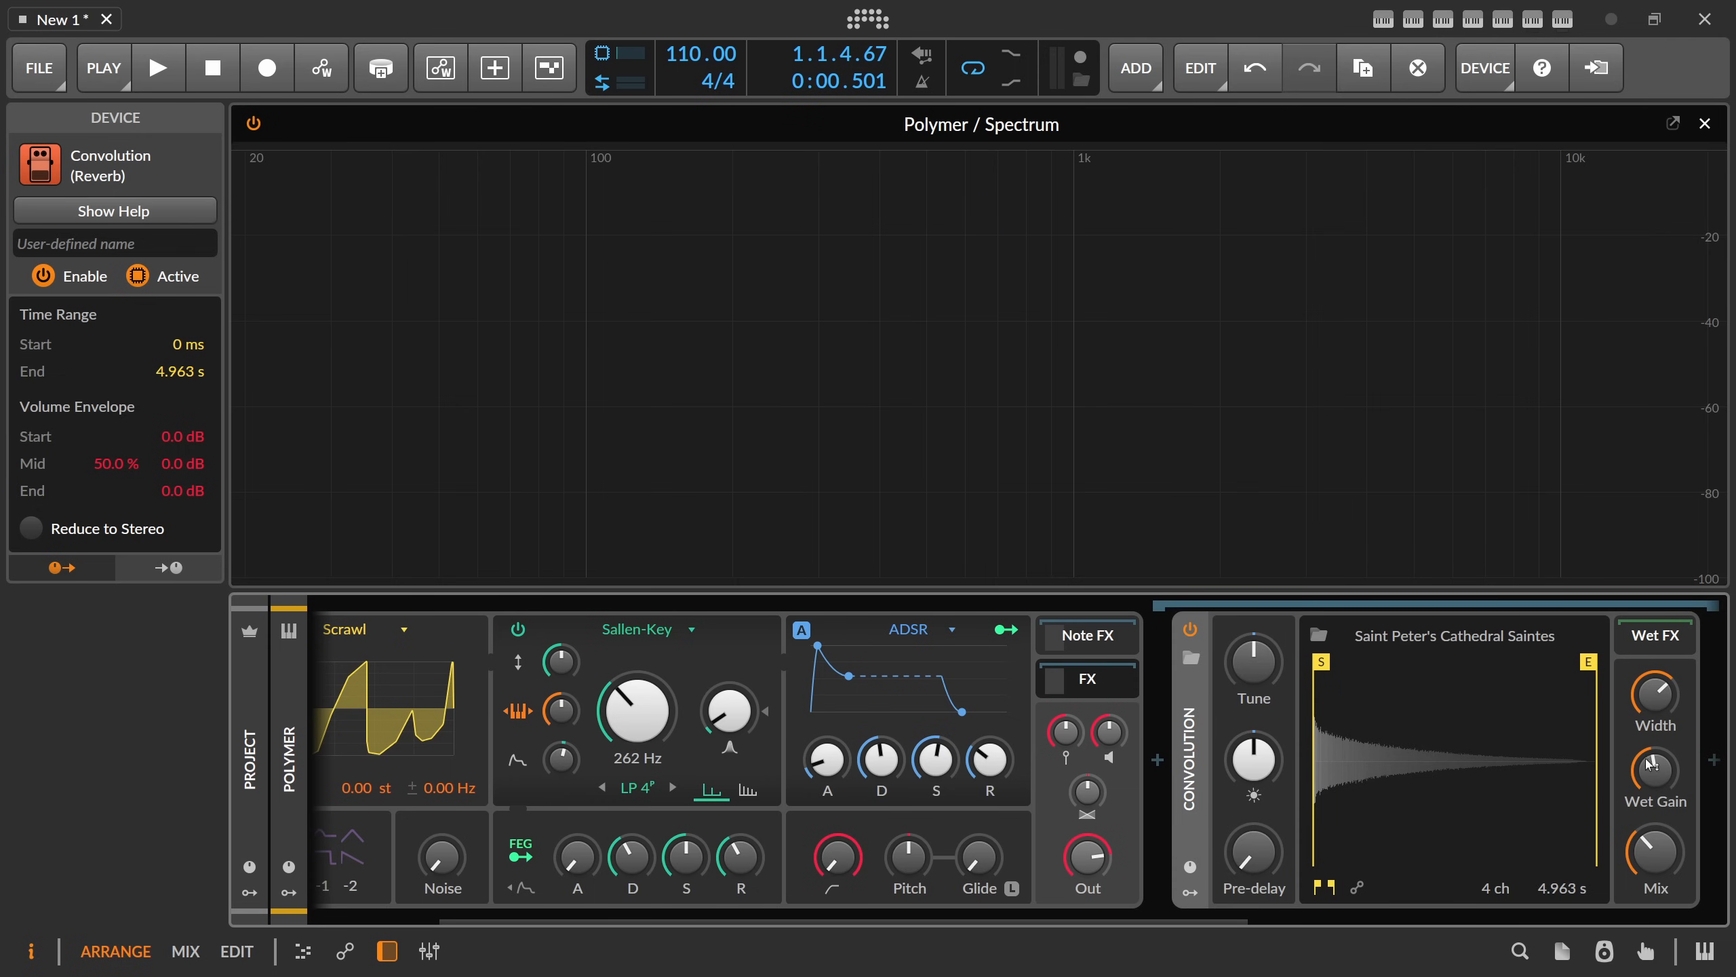
left_click(1713, 759)
type("delay")
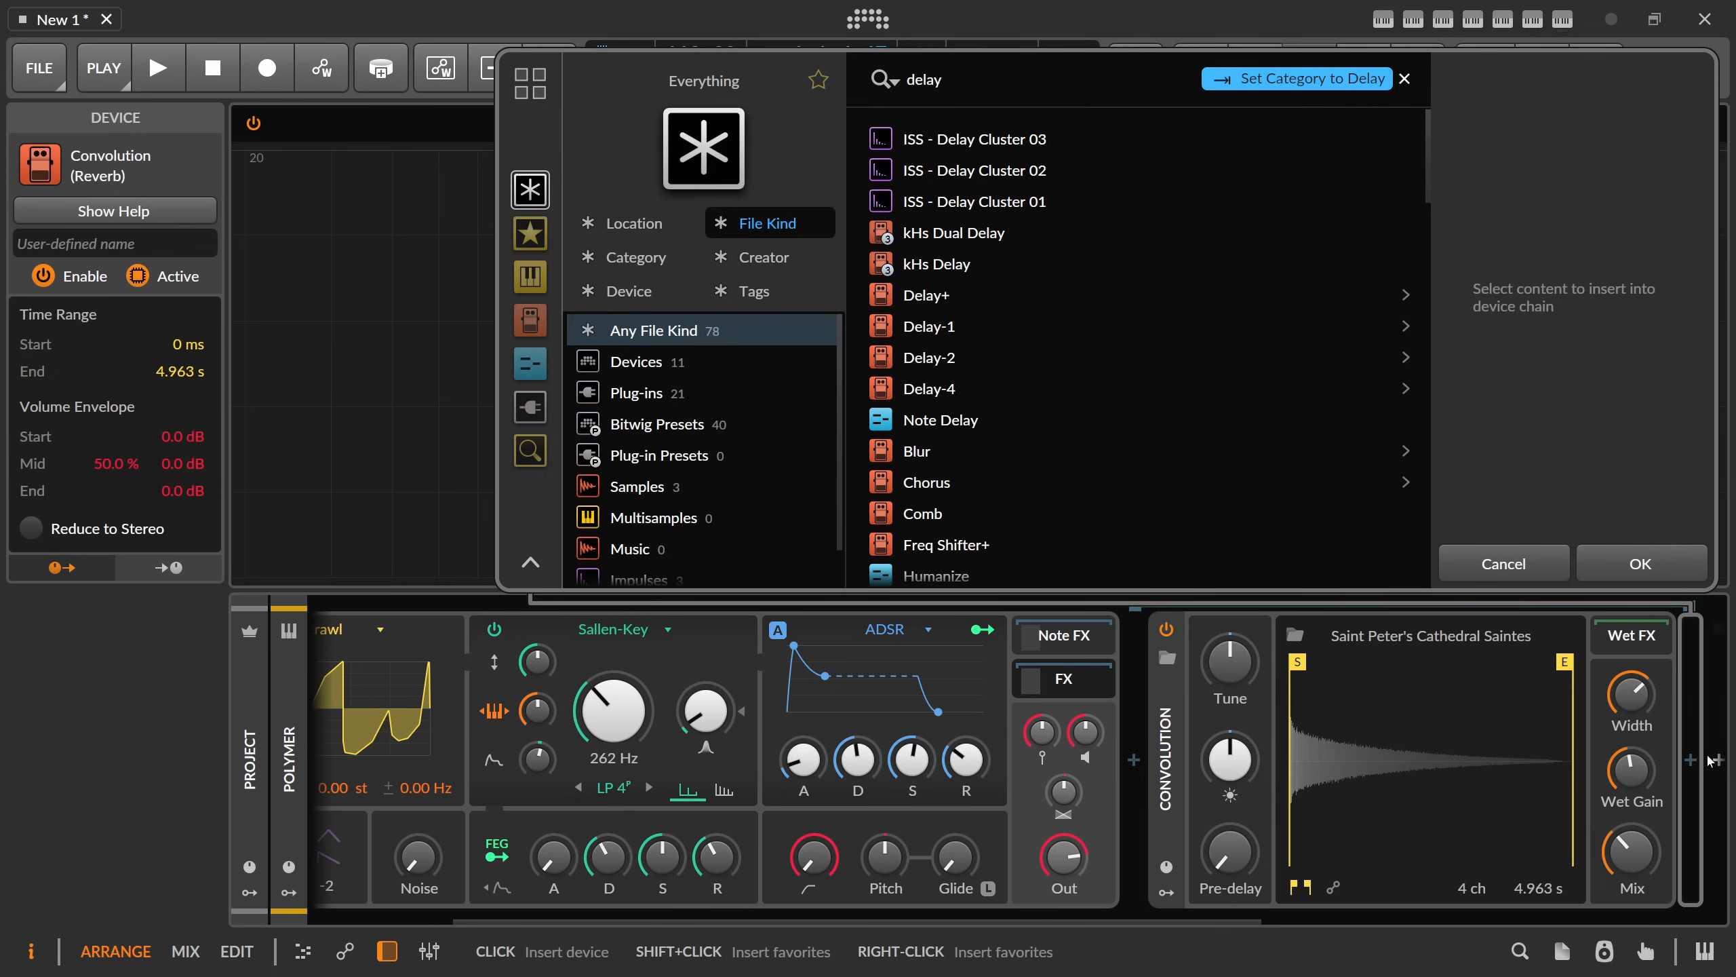
double_click(930, 295)
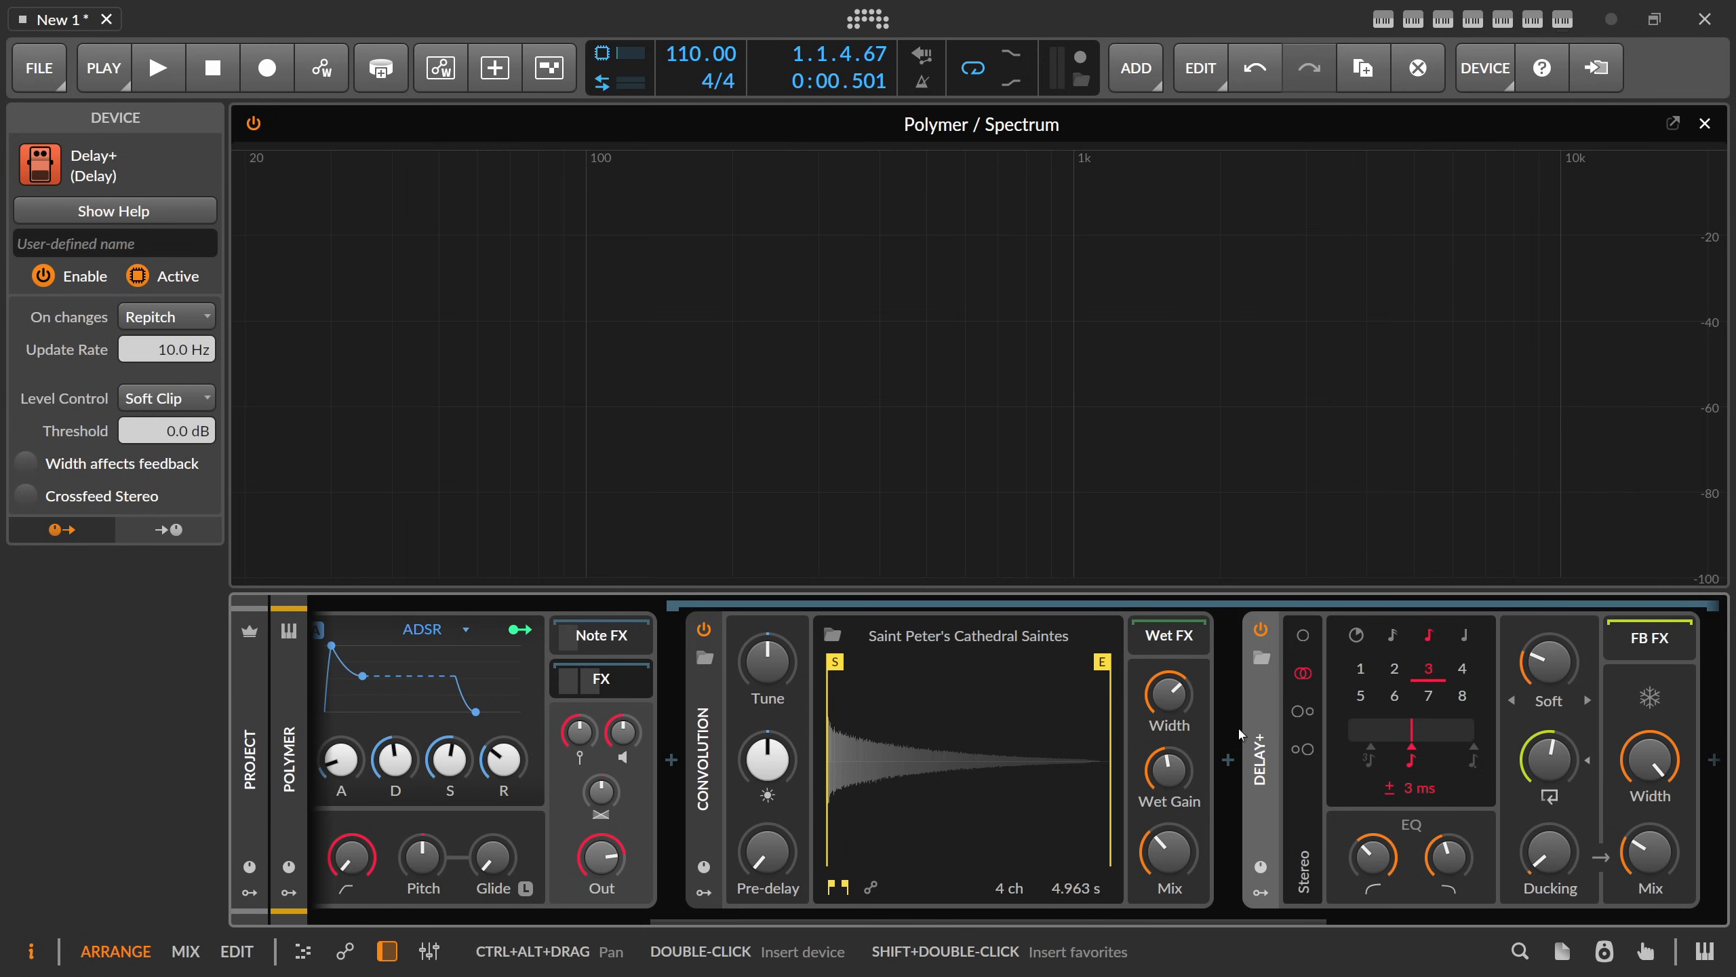
- Insert the ValhallaSupermassive plug-in before Convolution in Polymer's FX chain and collapse the chain
left_click_drag(954, 917, 634, 888)
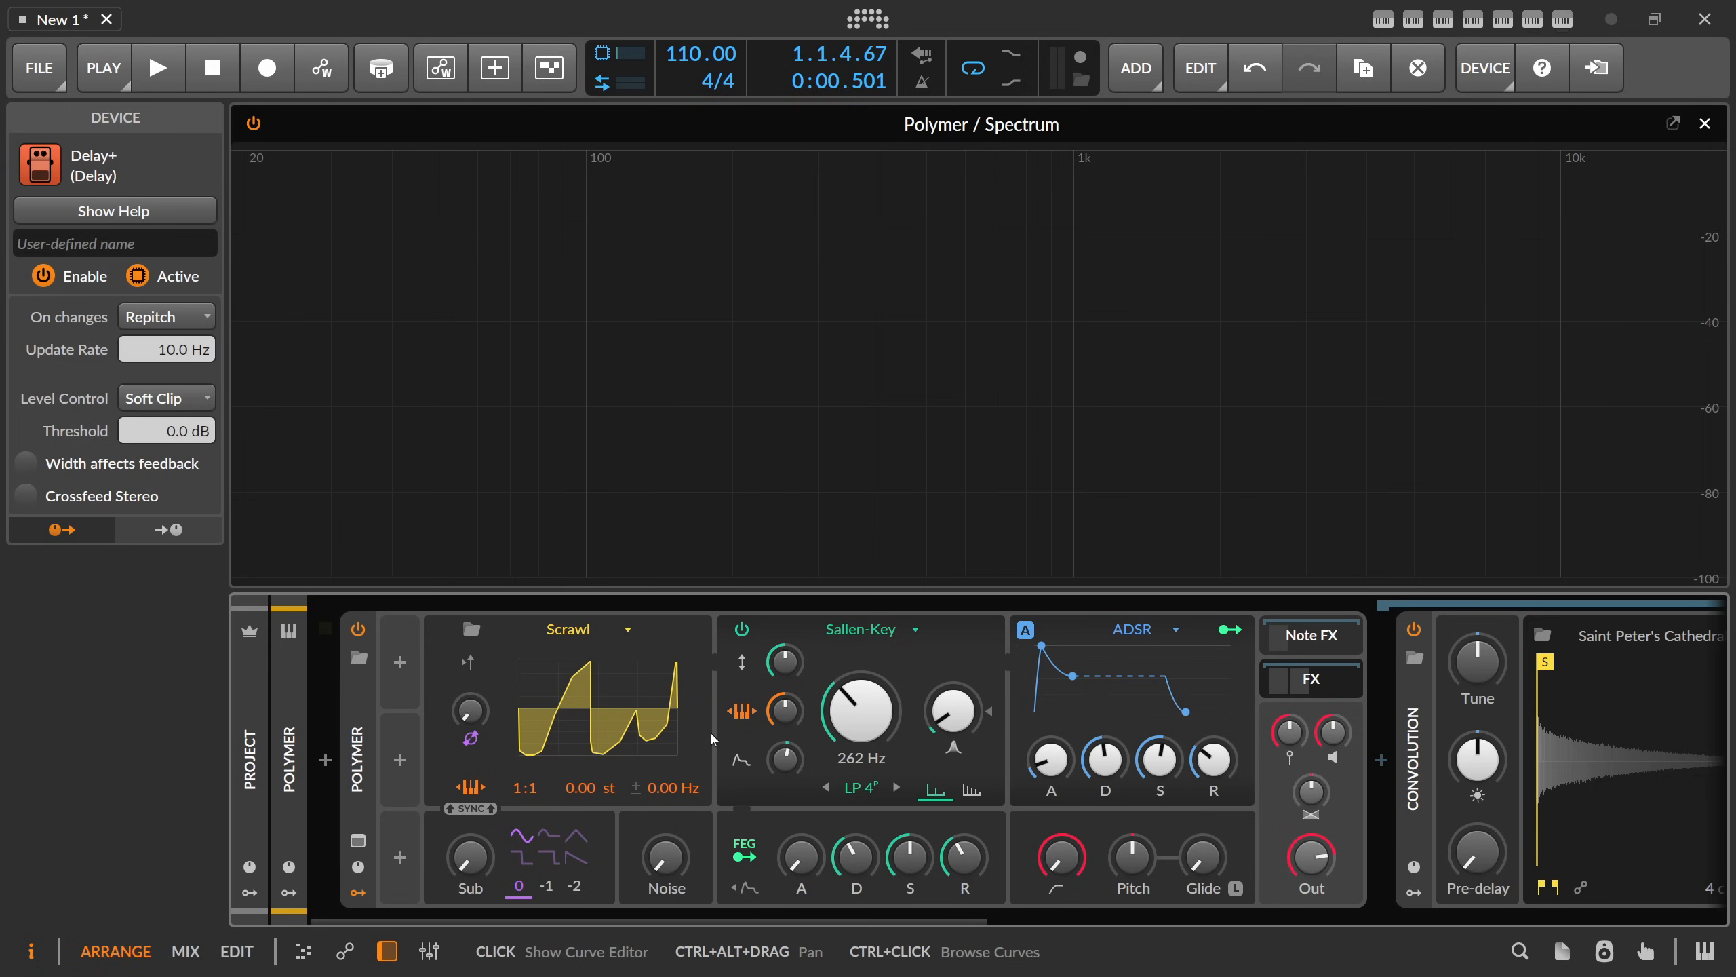
left_click_drag(851, 915, 1253, 912)
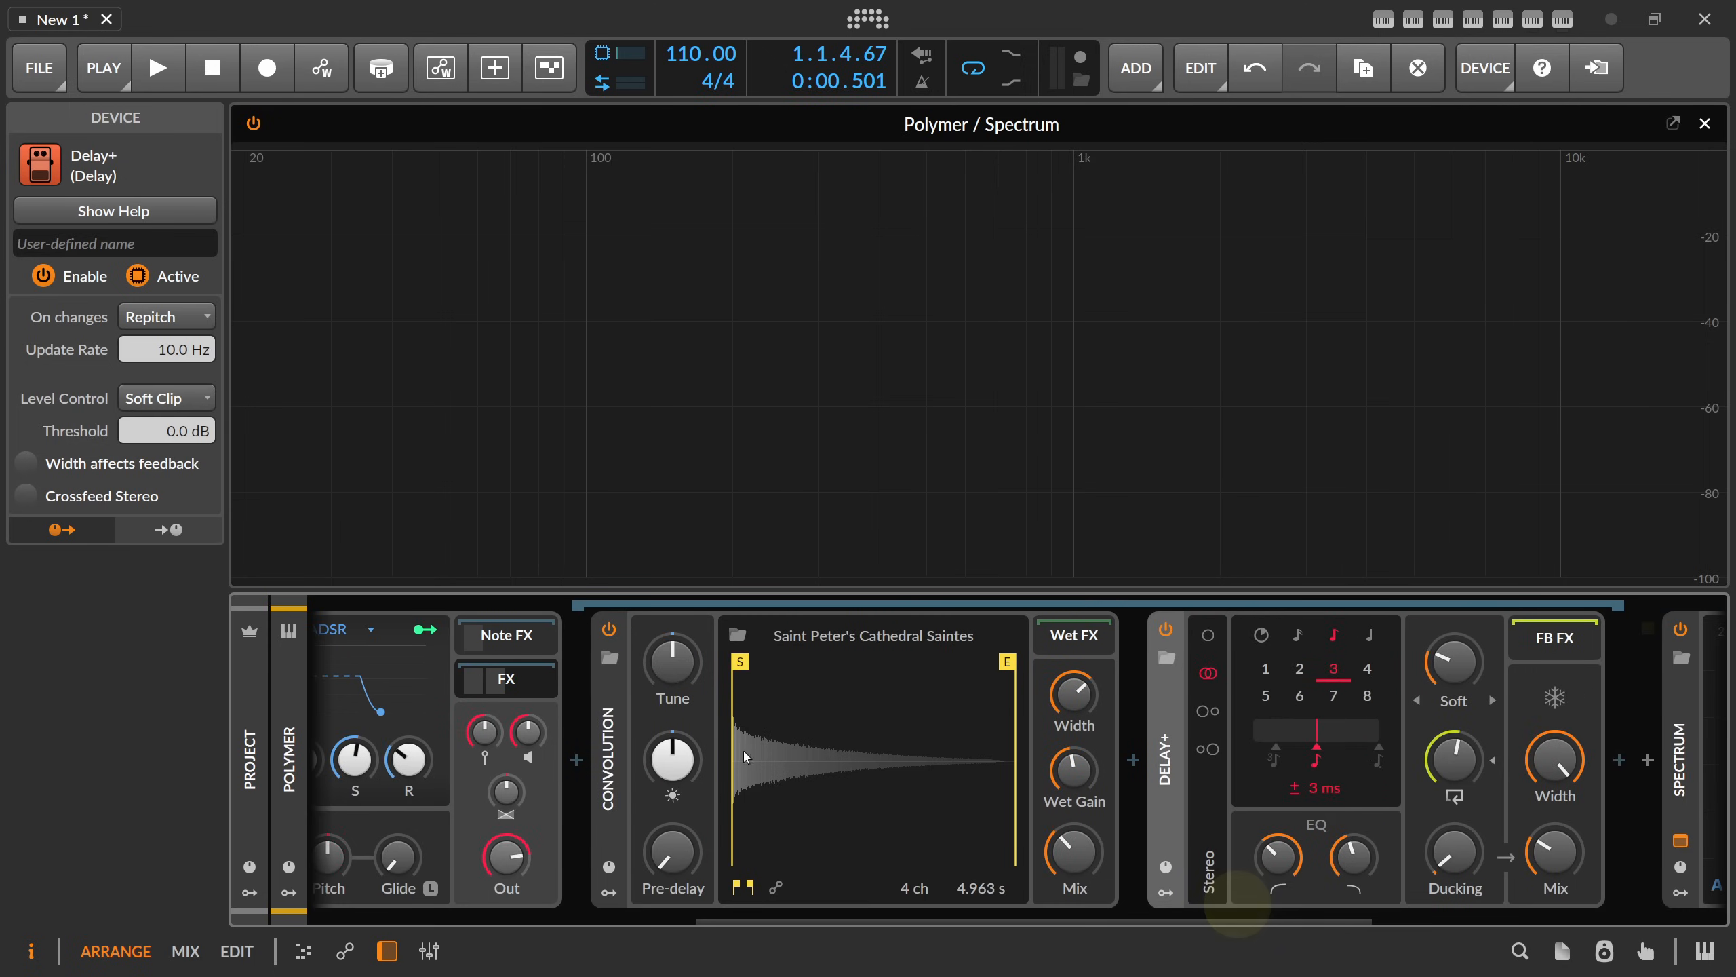
left_click(576, 761)
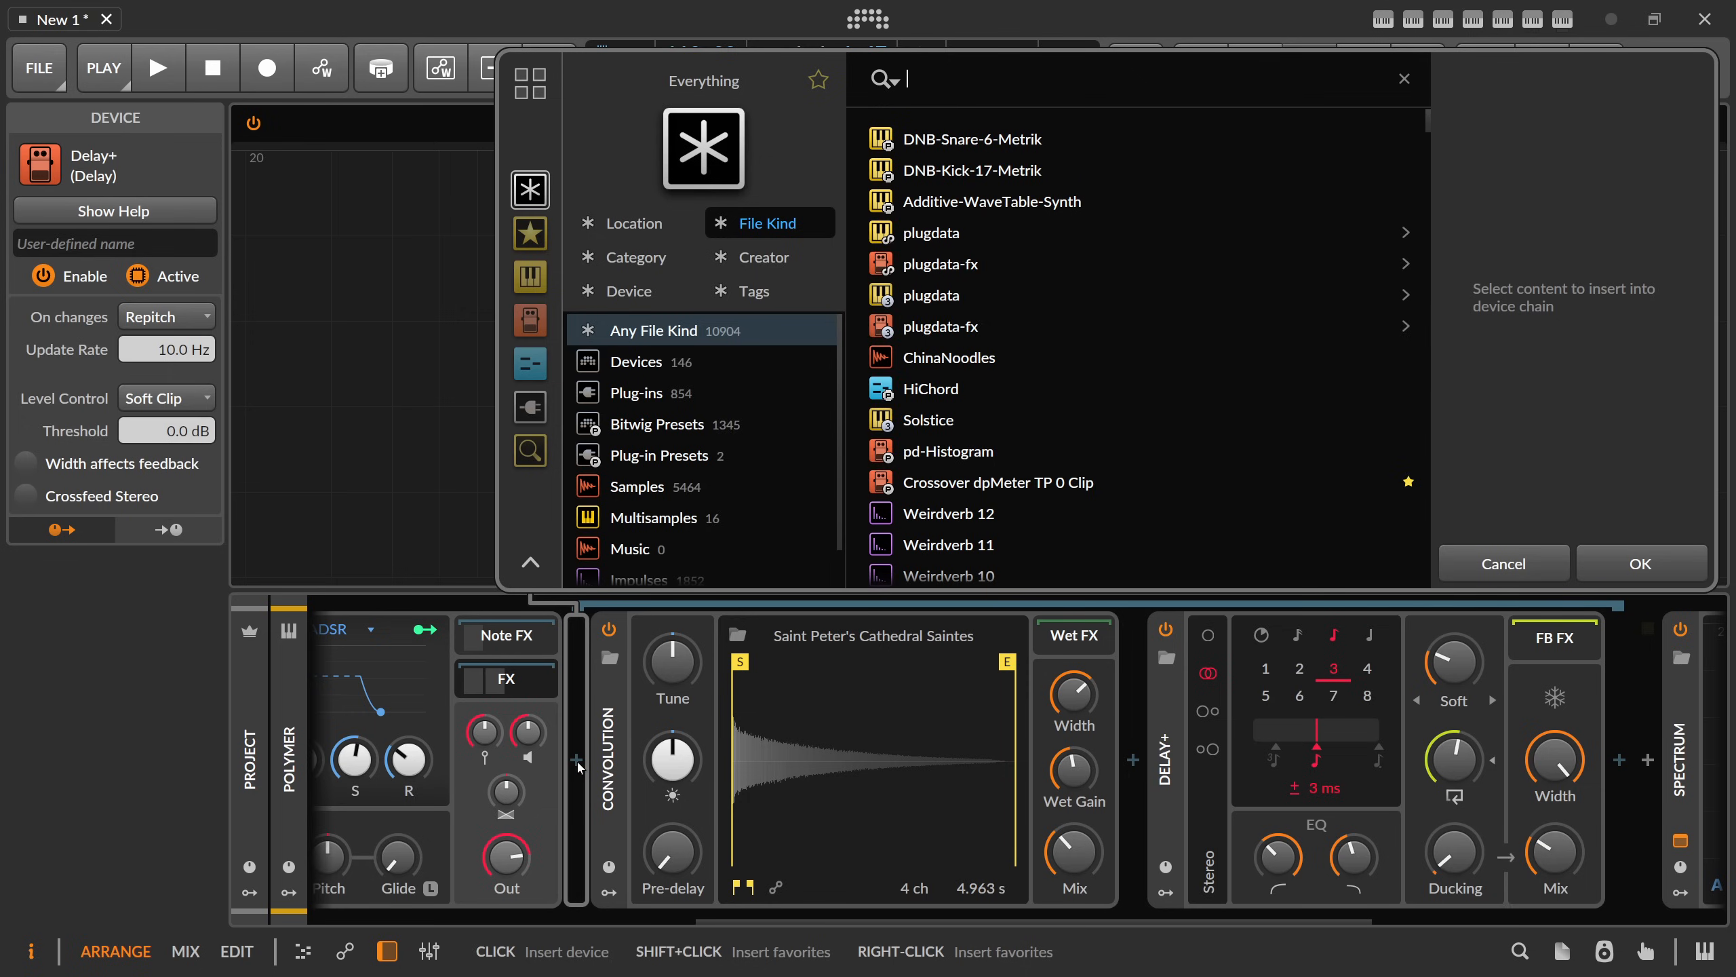
type("supermas")
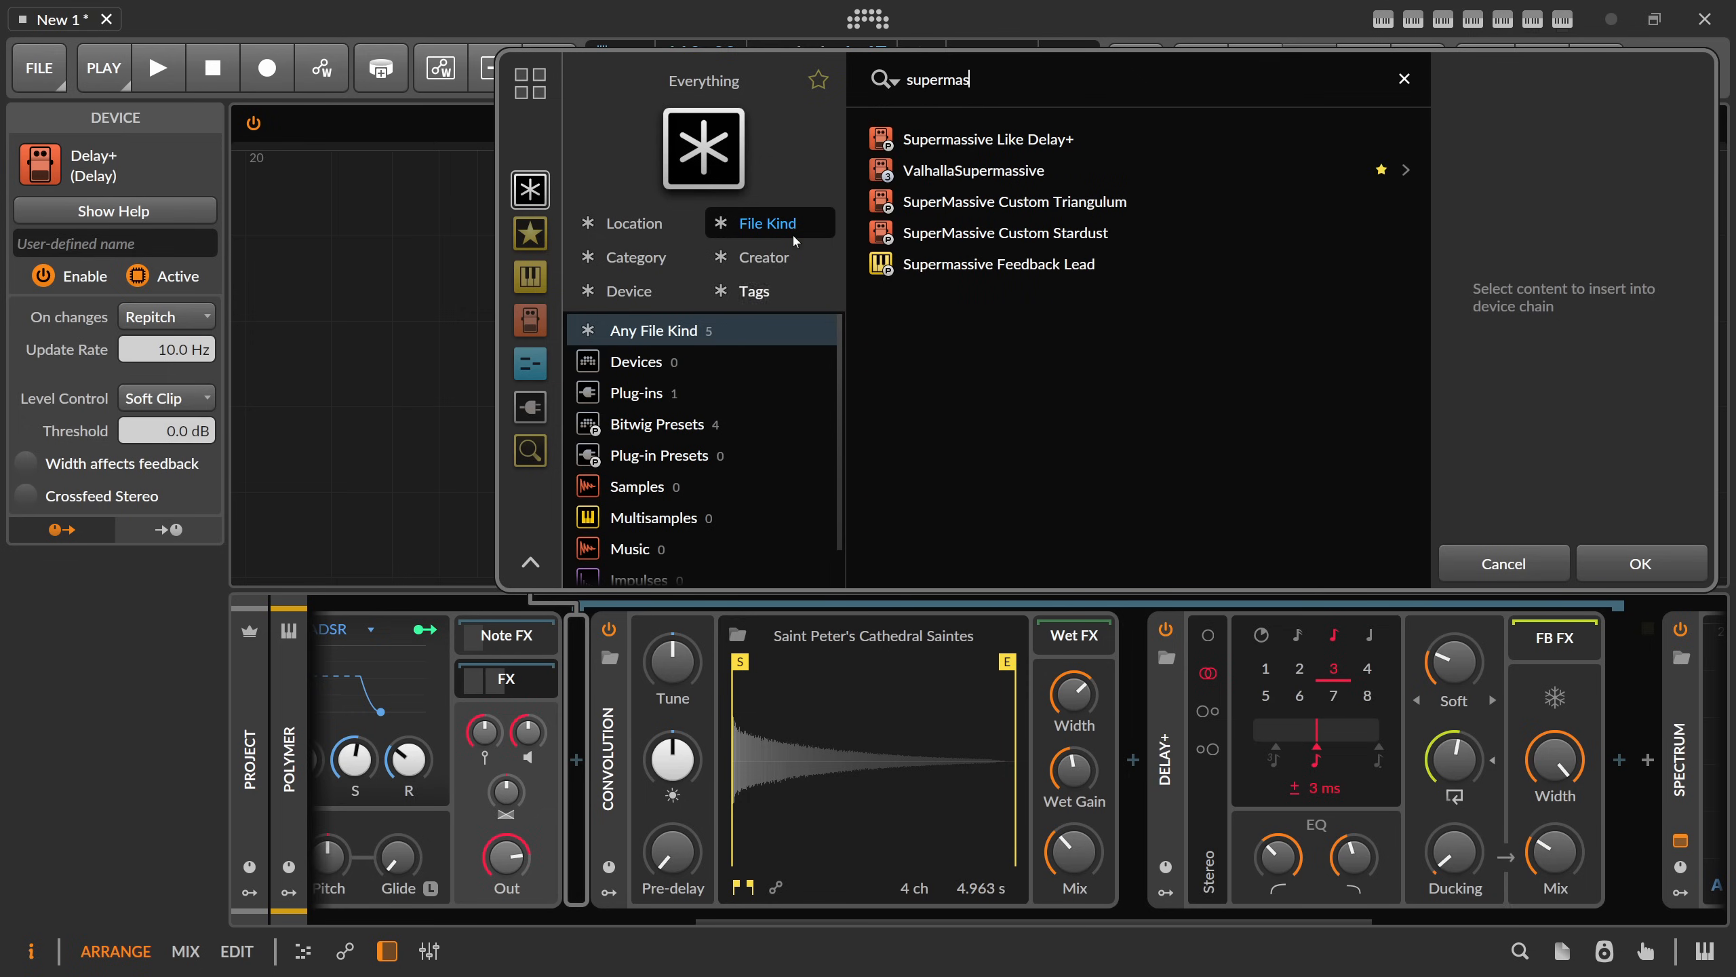
double_click(960, 178)
left_click_drag(643, 444, 639, 505)
left_click(1137, 331)
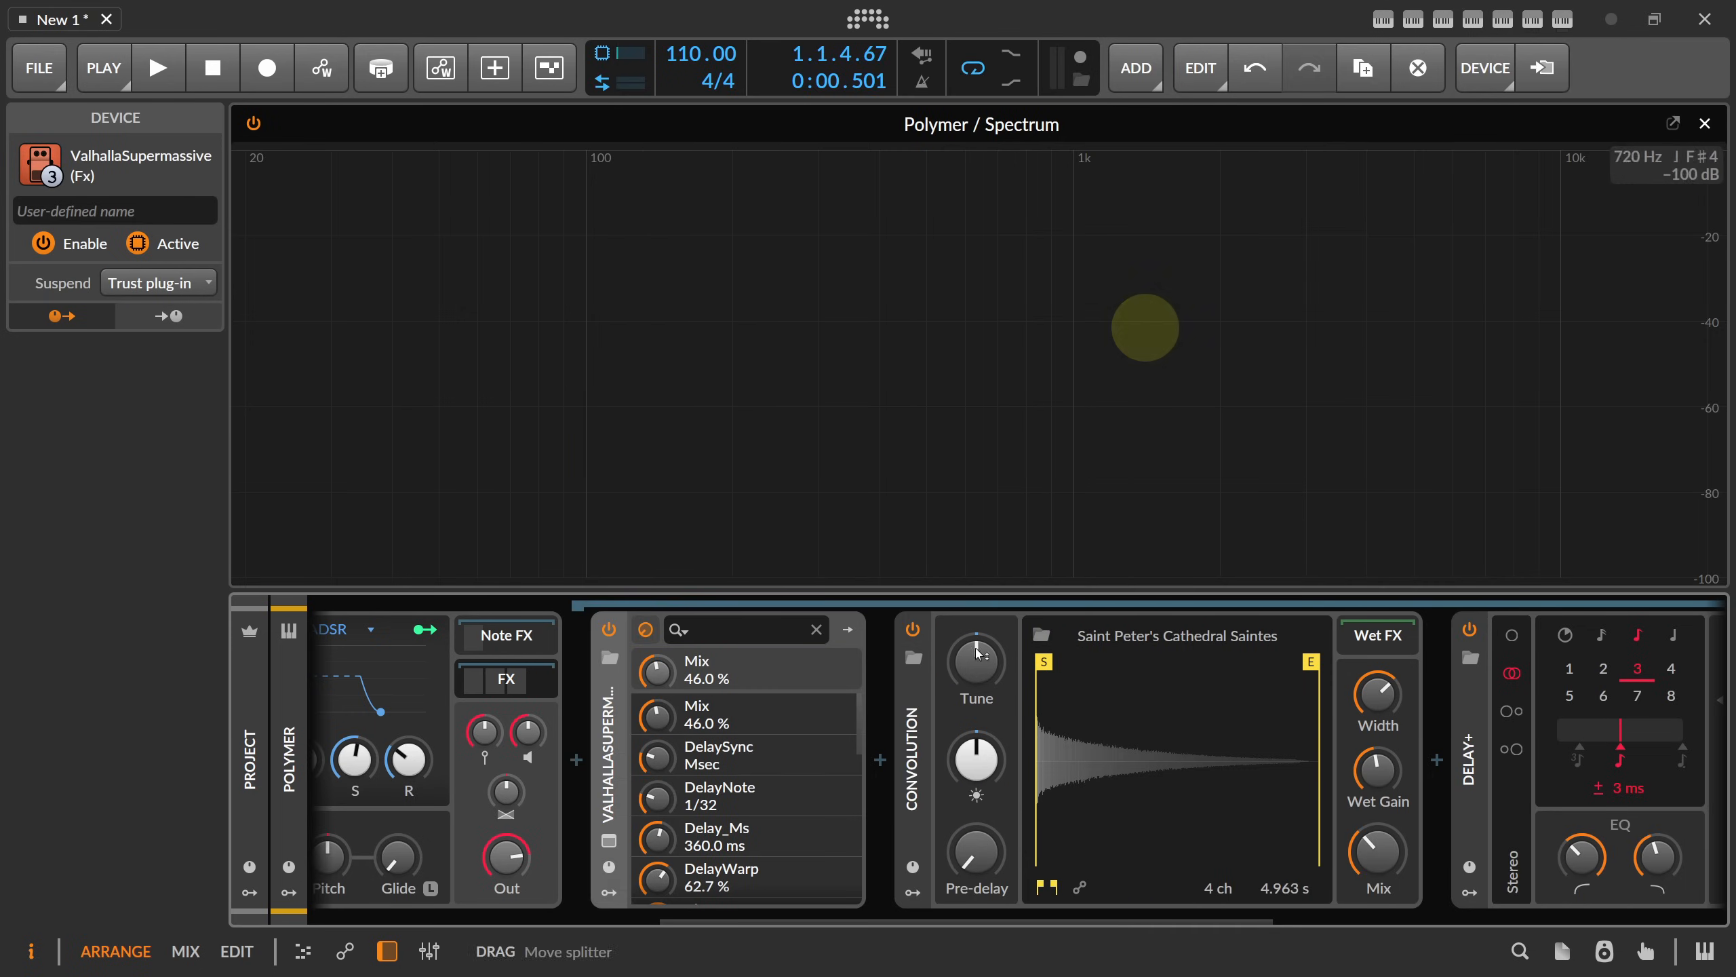
left_click_drag(899, 918, 524, 912)
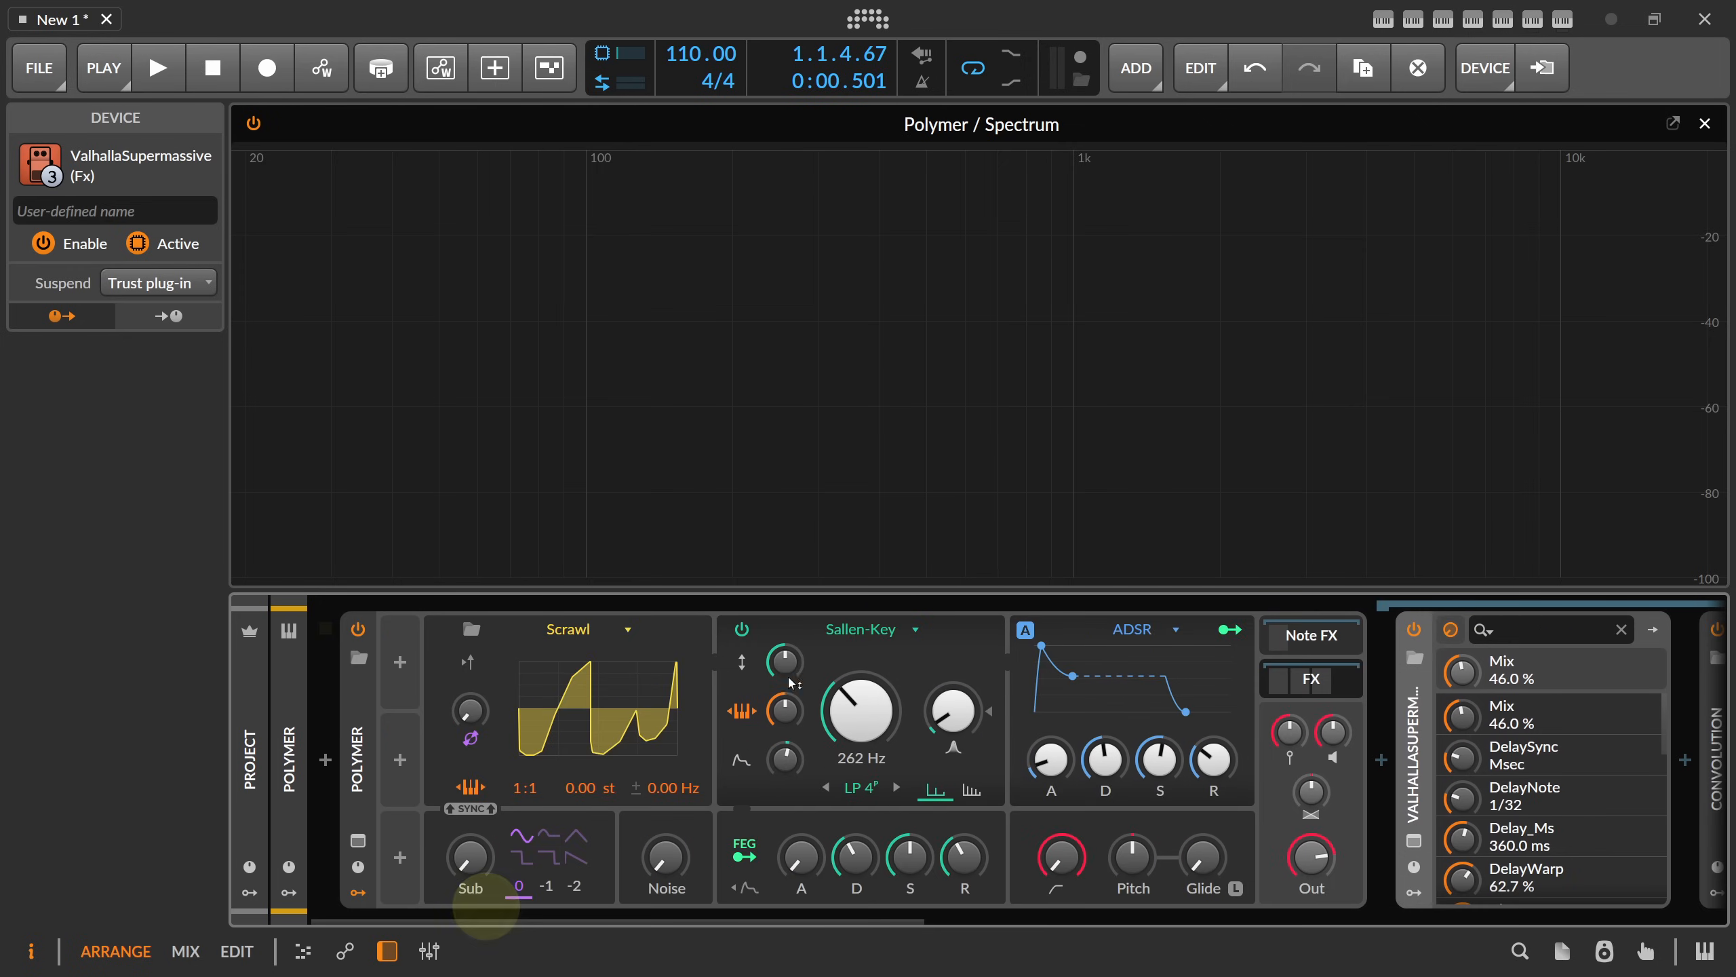
left_click(1311, 678)
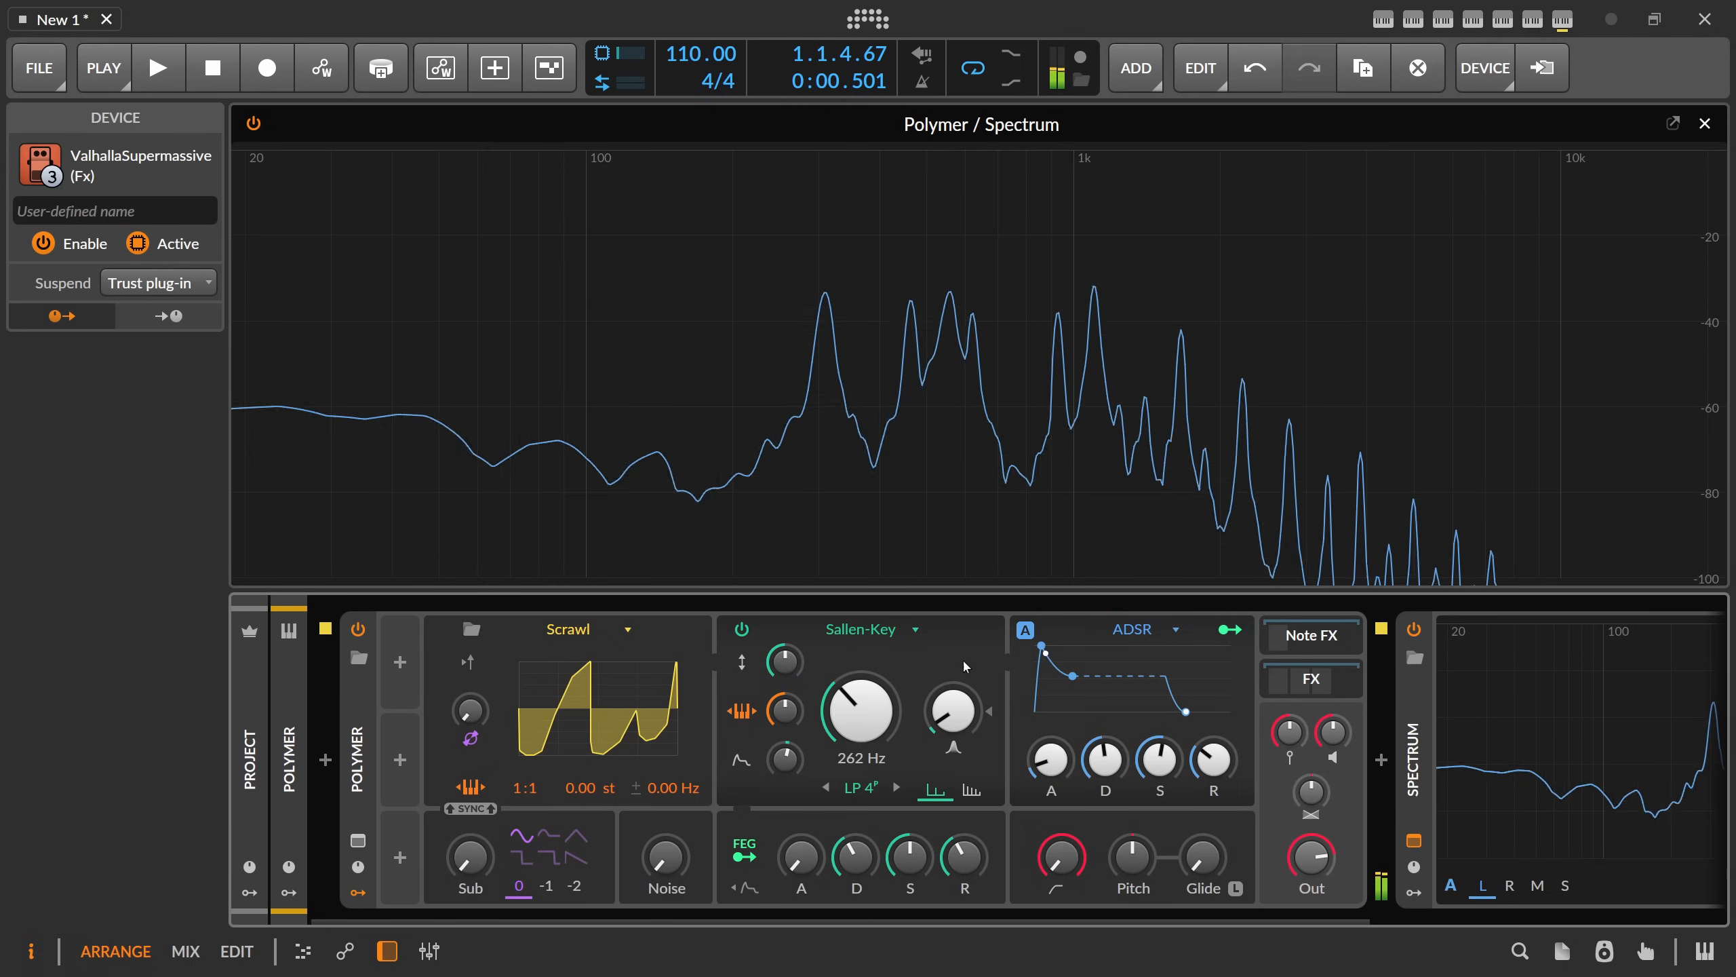
- Open Polymer's Note FX chain and delete the Arpeggiator from it
left_click(1311, 634)
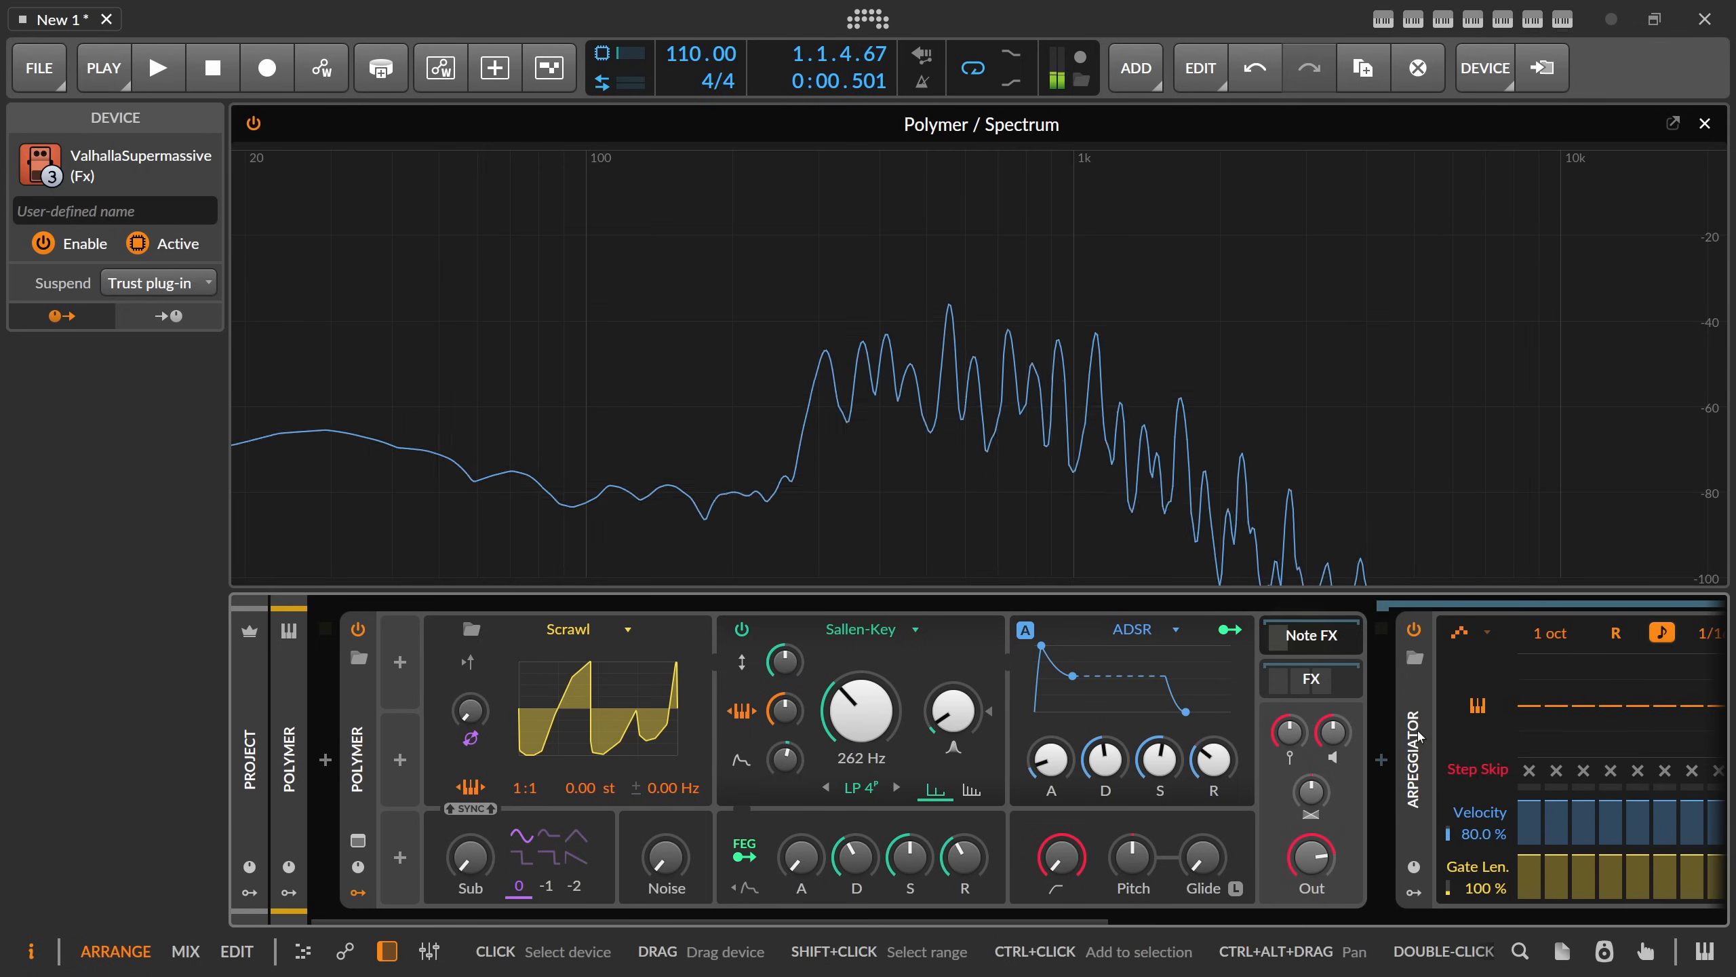
left_click(1412, 739)
key("Delete")
- Delete ValhallaSupermassive, Convolution and Delay+ from Polymer's FX chain and collapse the chain
left_click(1312, 680)
left_click(1410, 725)
key("Delete")
key("Delete")
key("Delete")
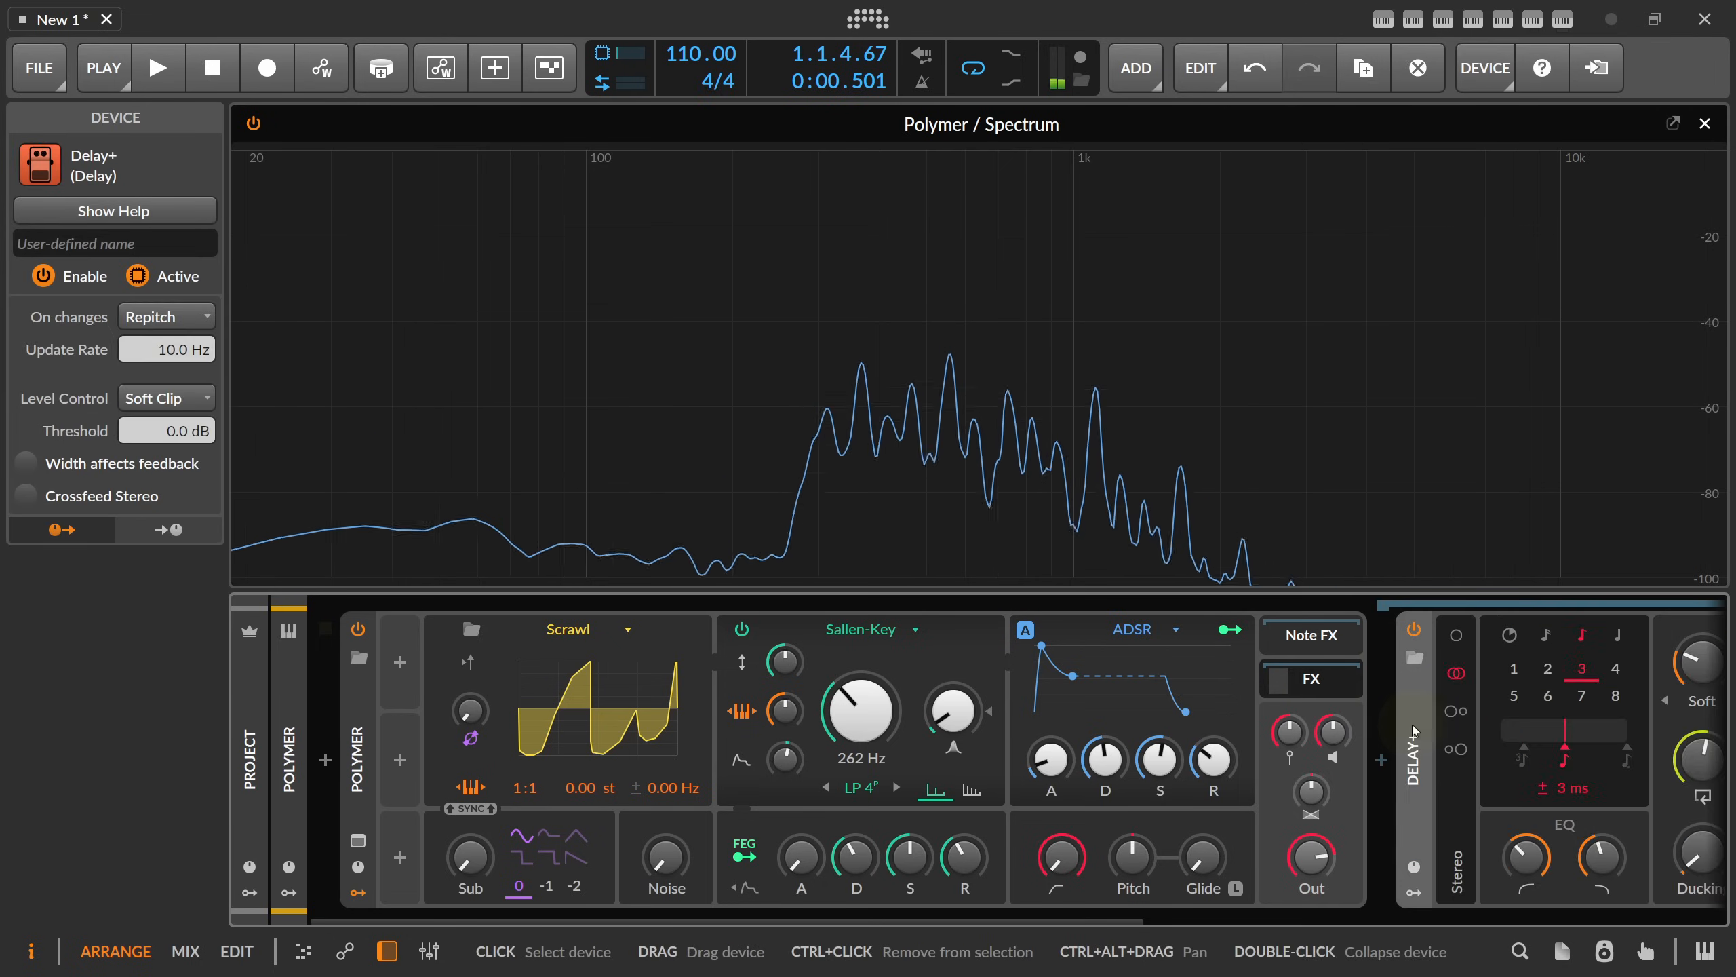
left_click(1336, 685)
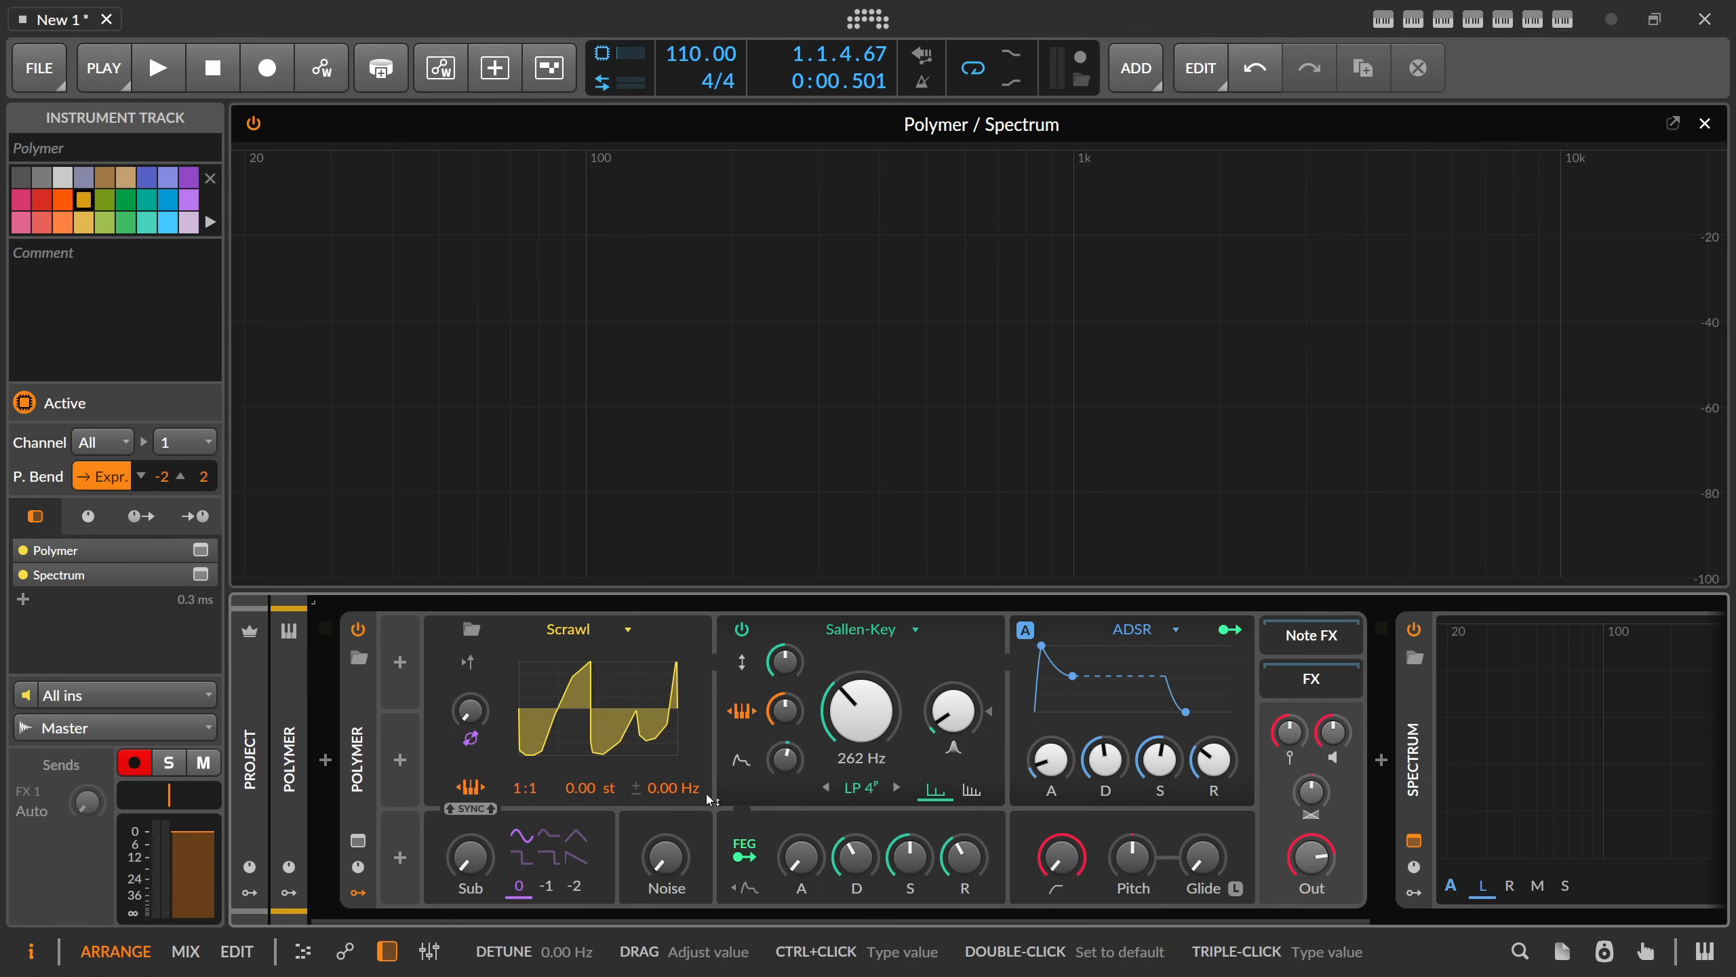
- Switch Polymer's oscillator to Sine and its amplitude envelope to AD, and turn down the filter's drive
left_click(619, 630)
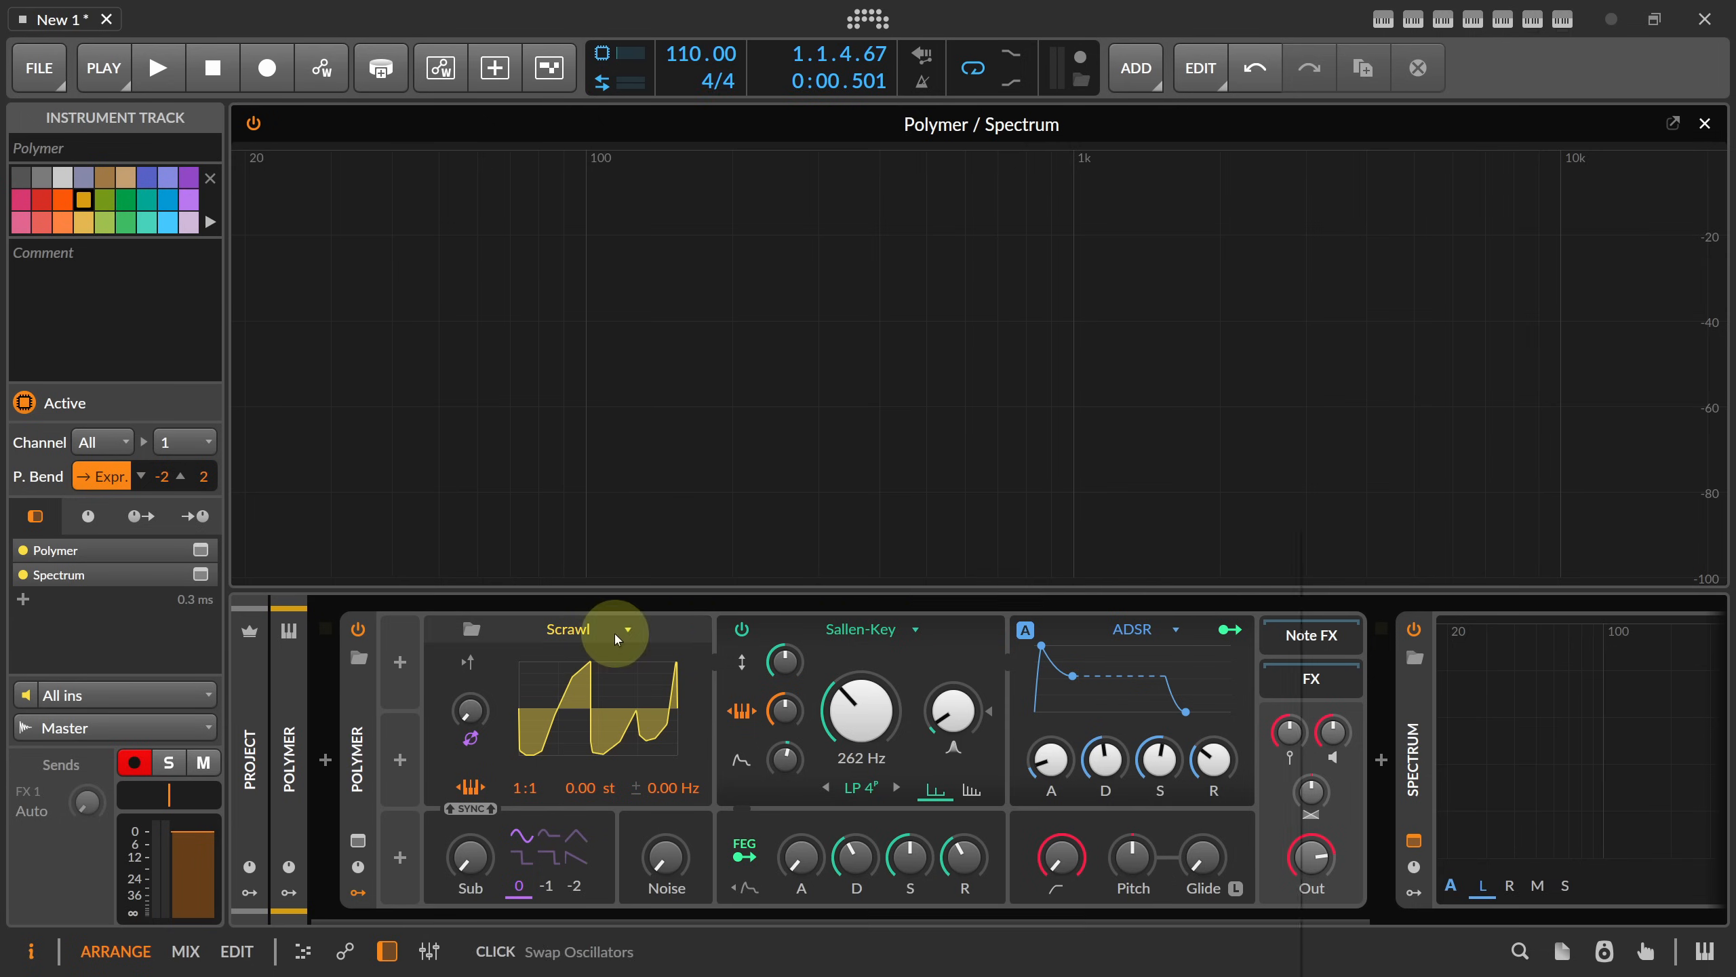
left_click(697, 595)
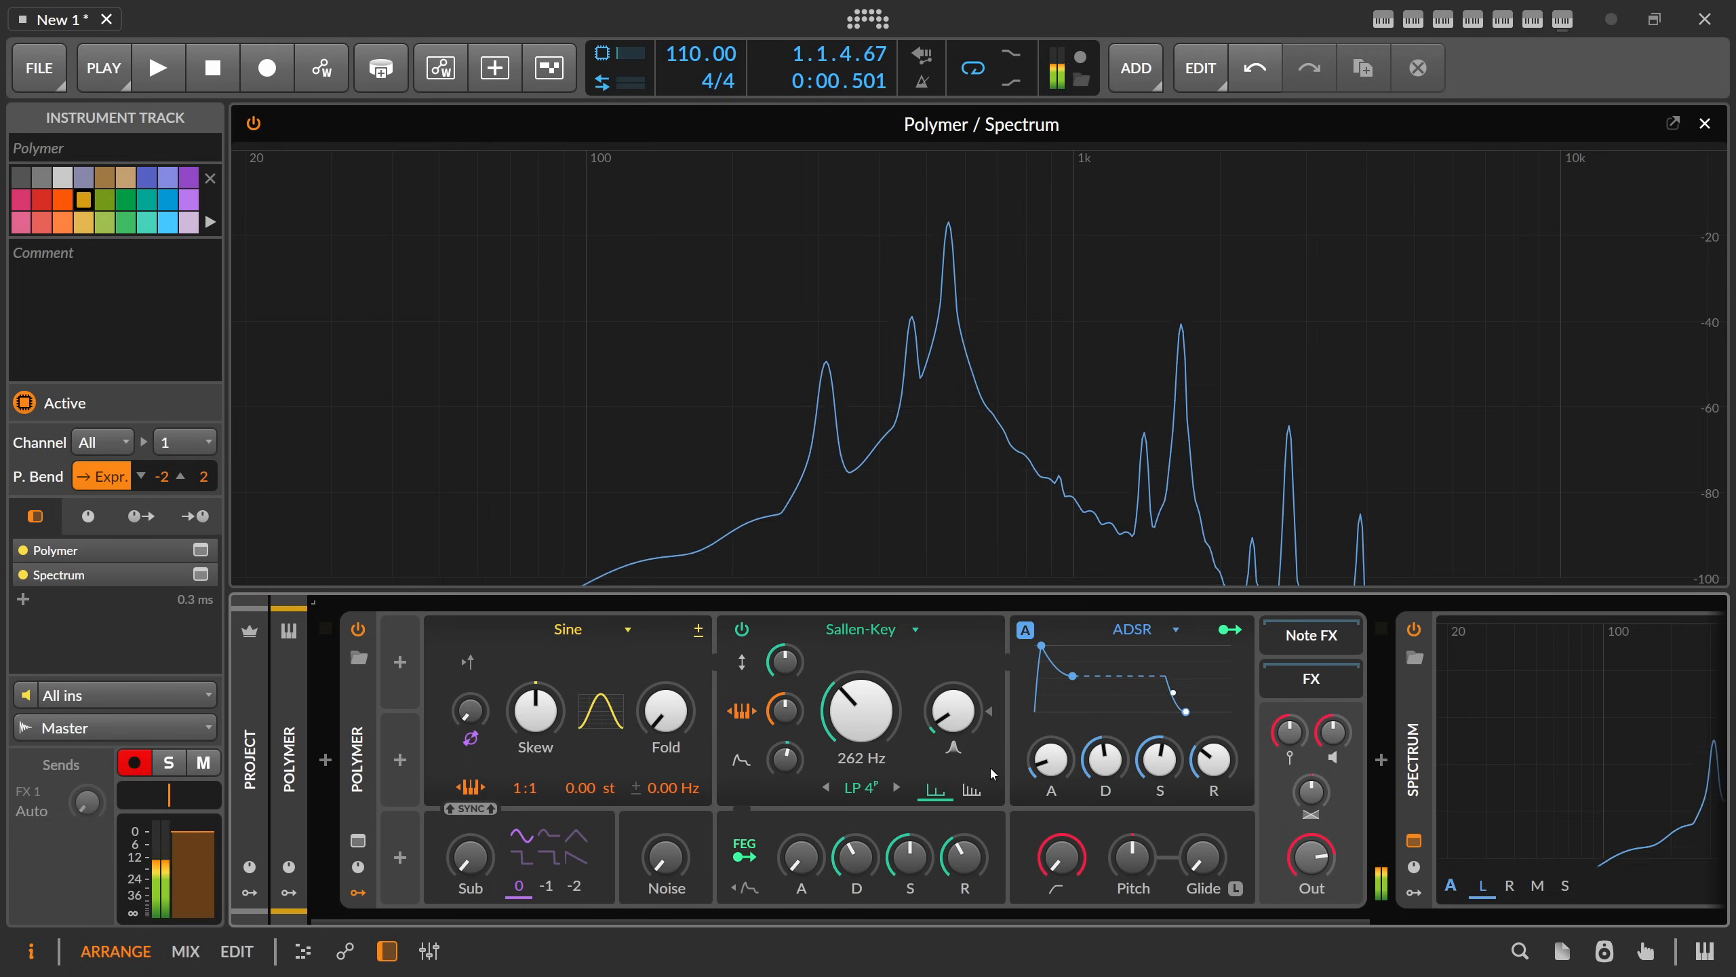
left_click(1134, 629)
left_click(1066, 756)
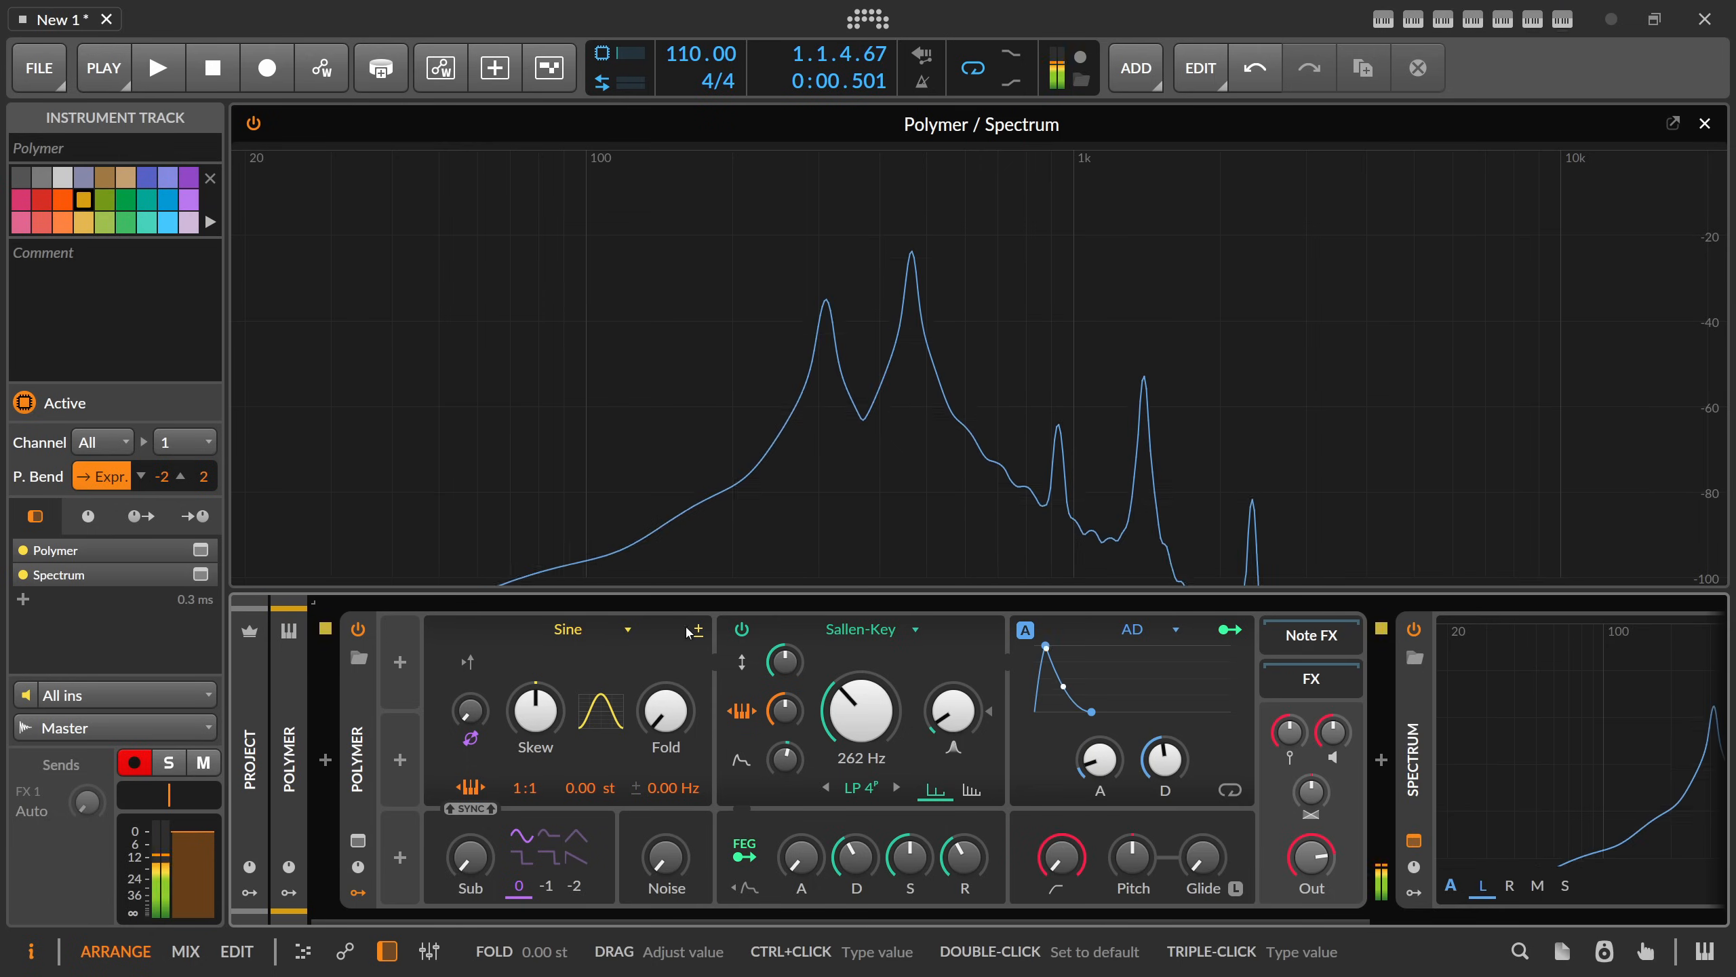
left_click_drag(784, 661, 784, 662)
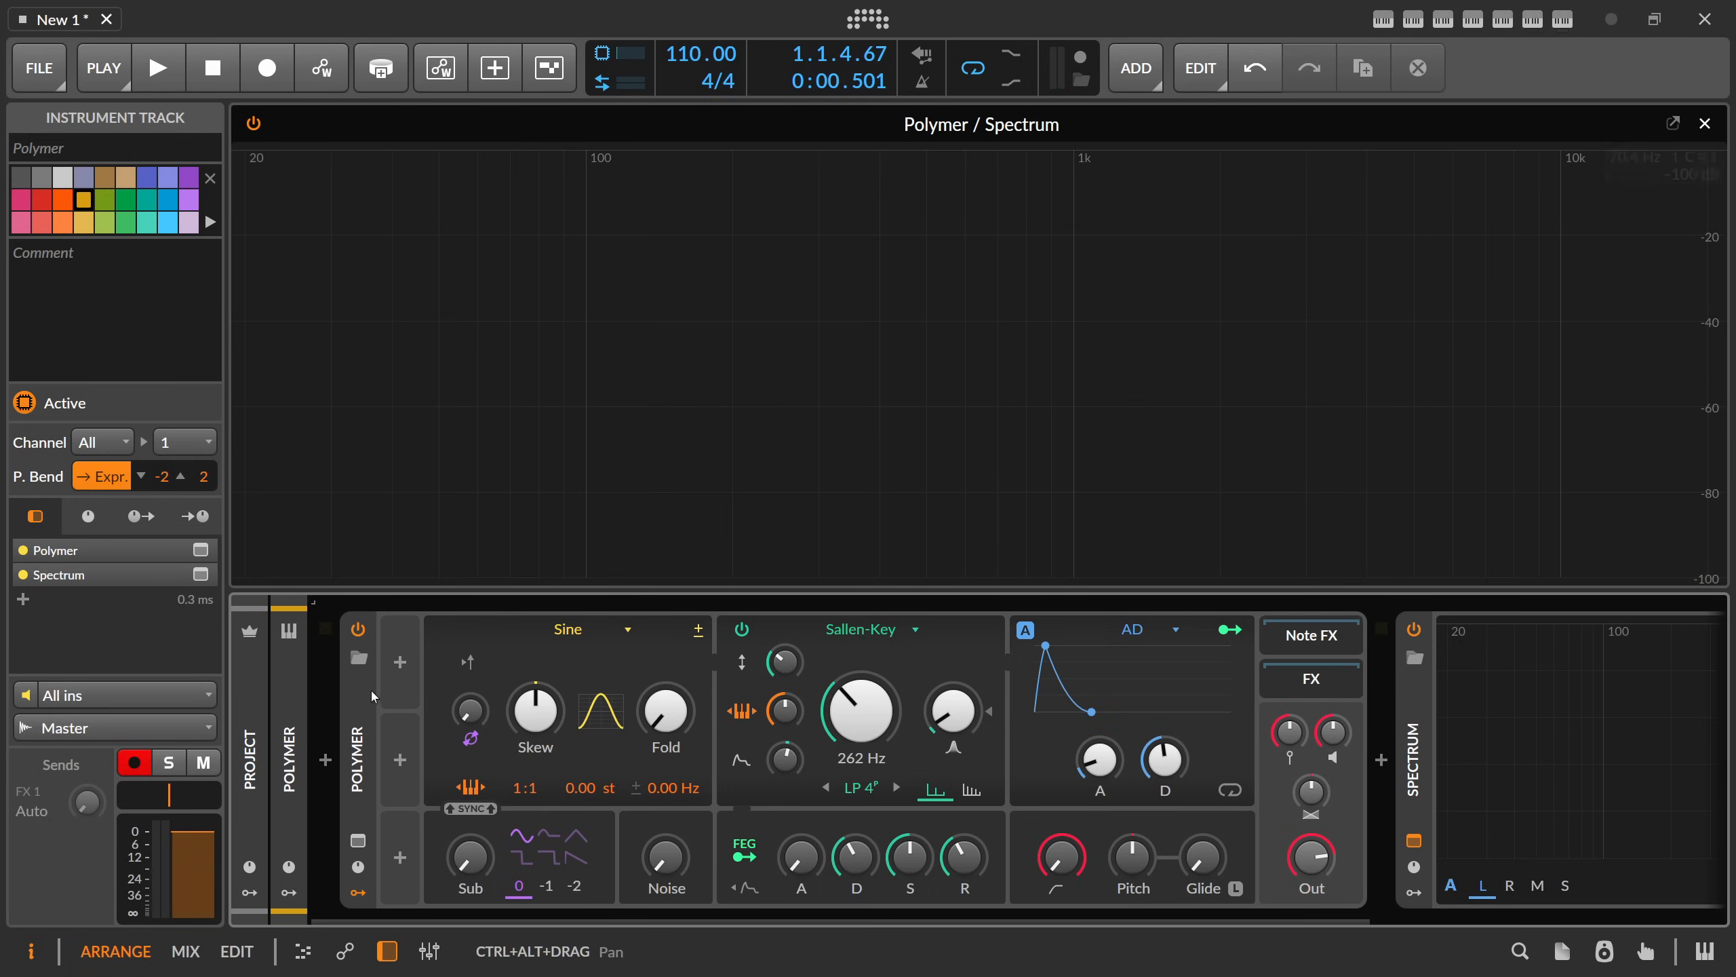
- Set Polymer's voice stacking to 16 and add a Stack Spread modulator in its first modulator slot
left_click(357, 641)
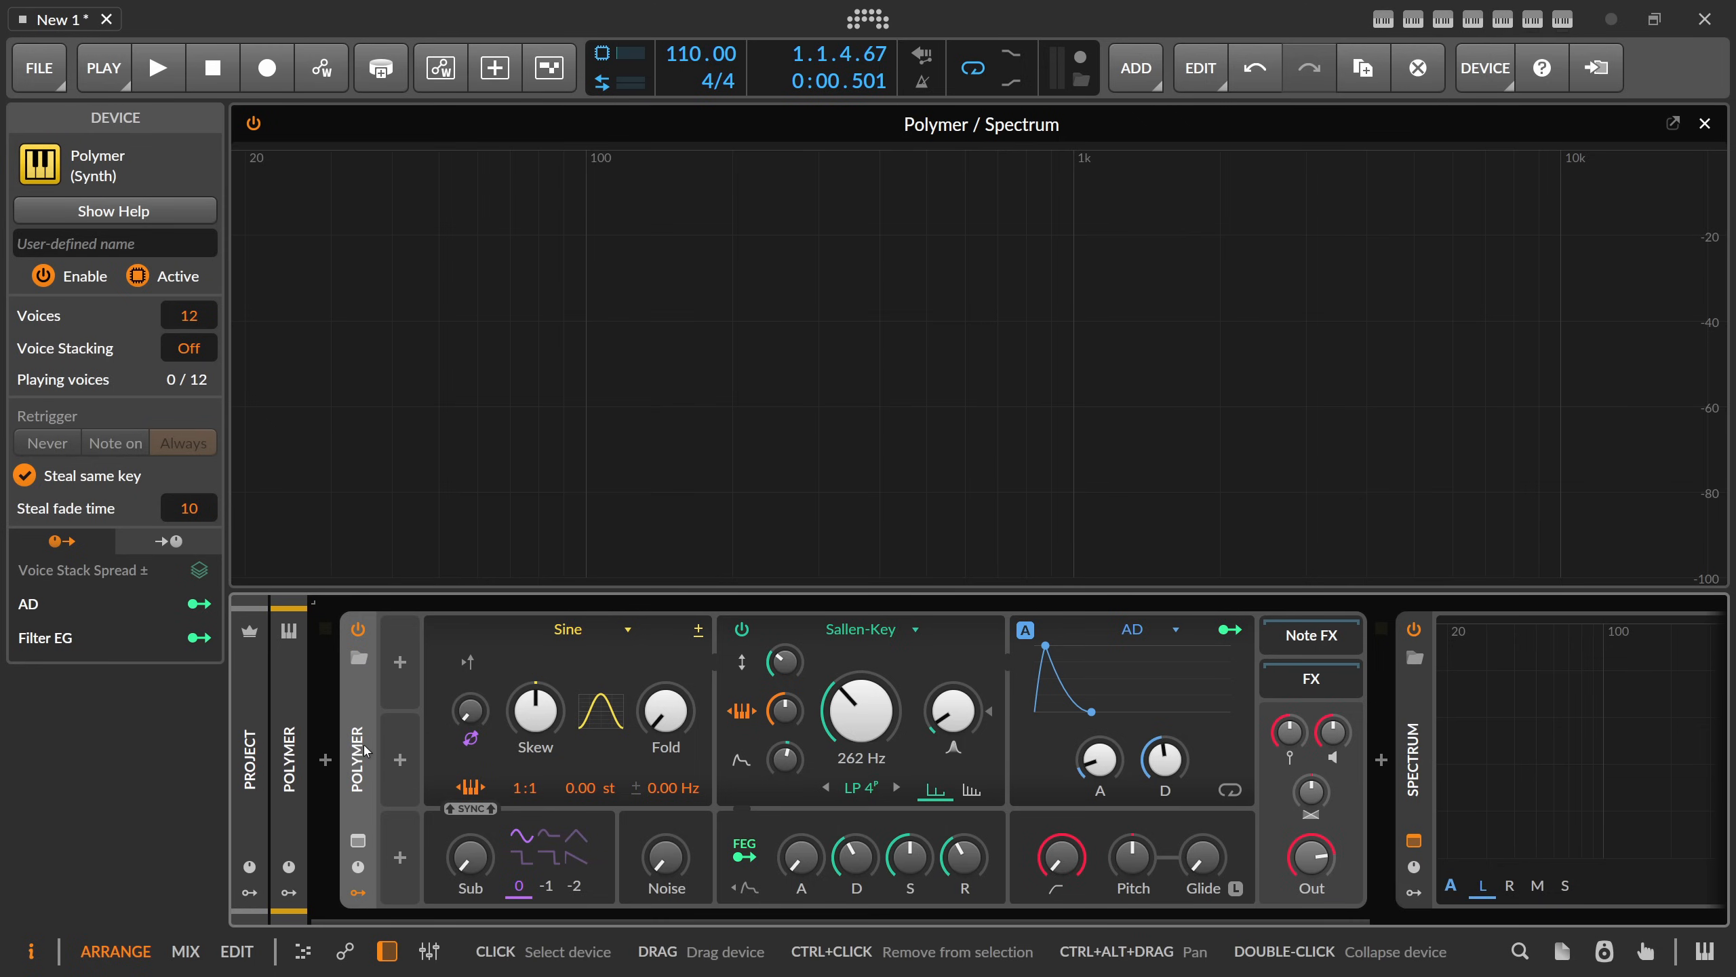
left_click(188, 347)
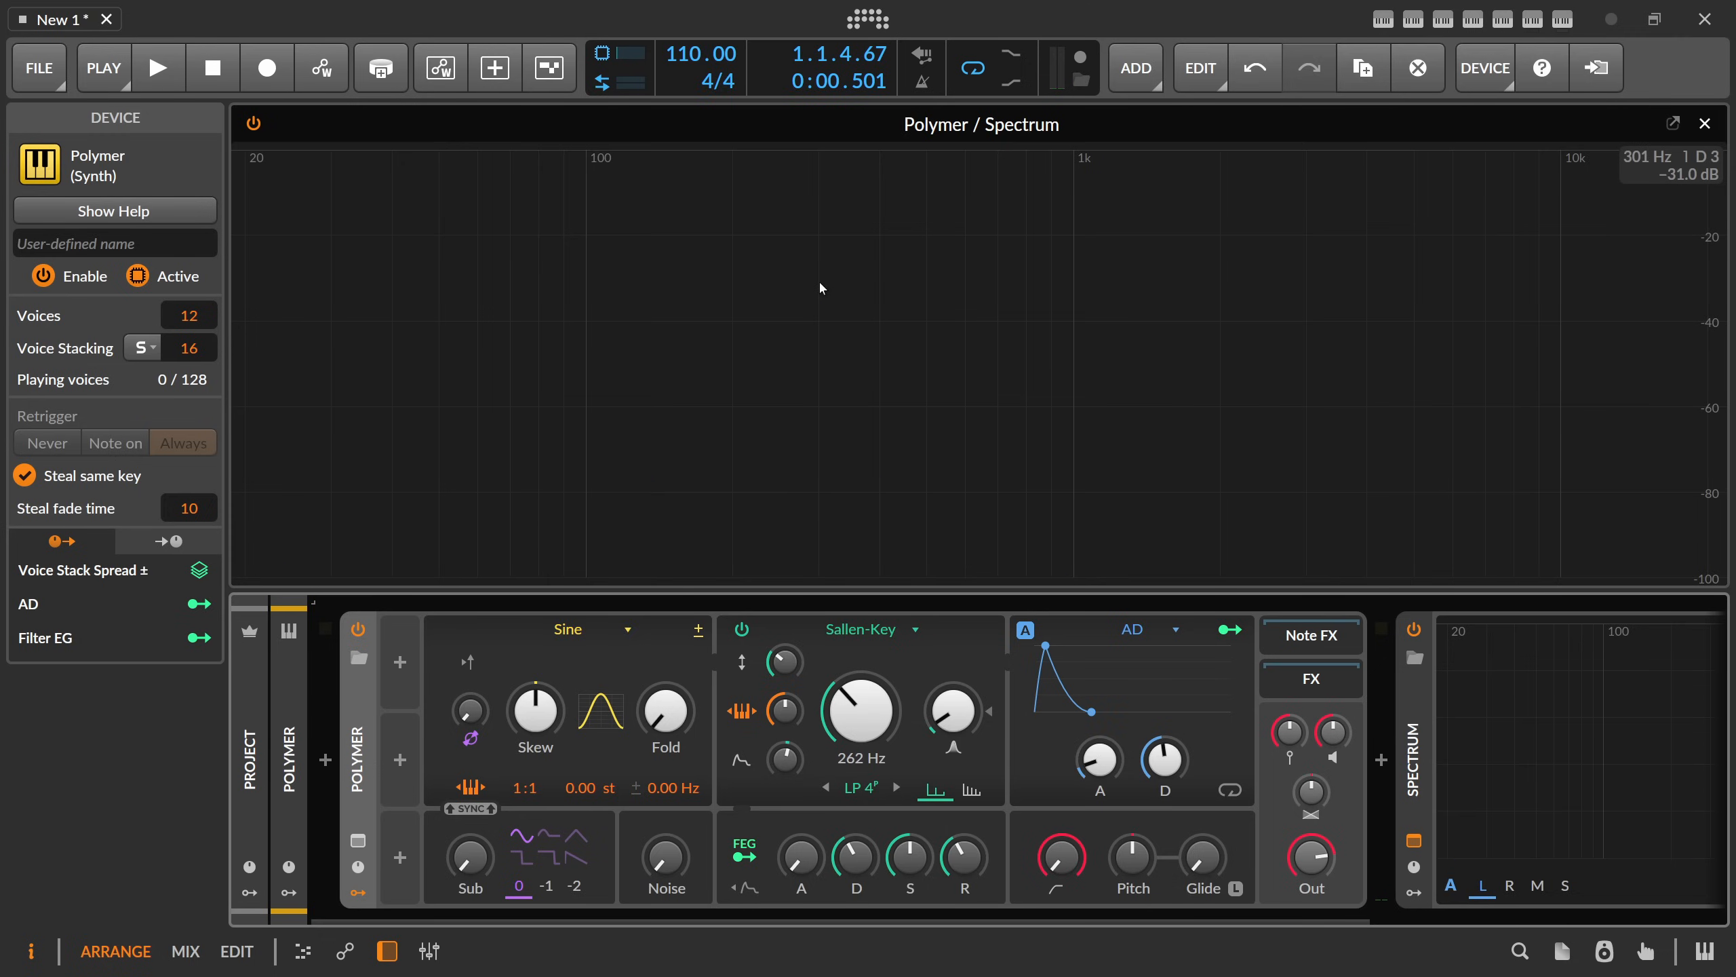
left_click(403, 663)
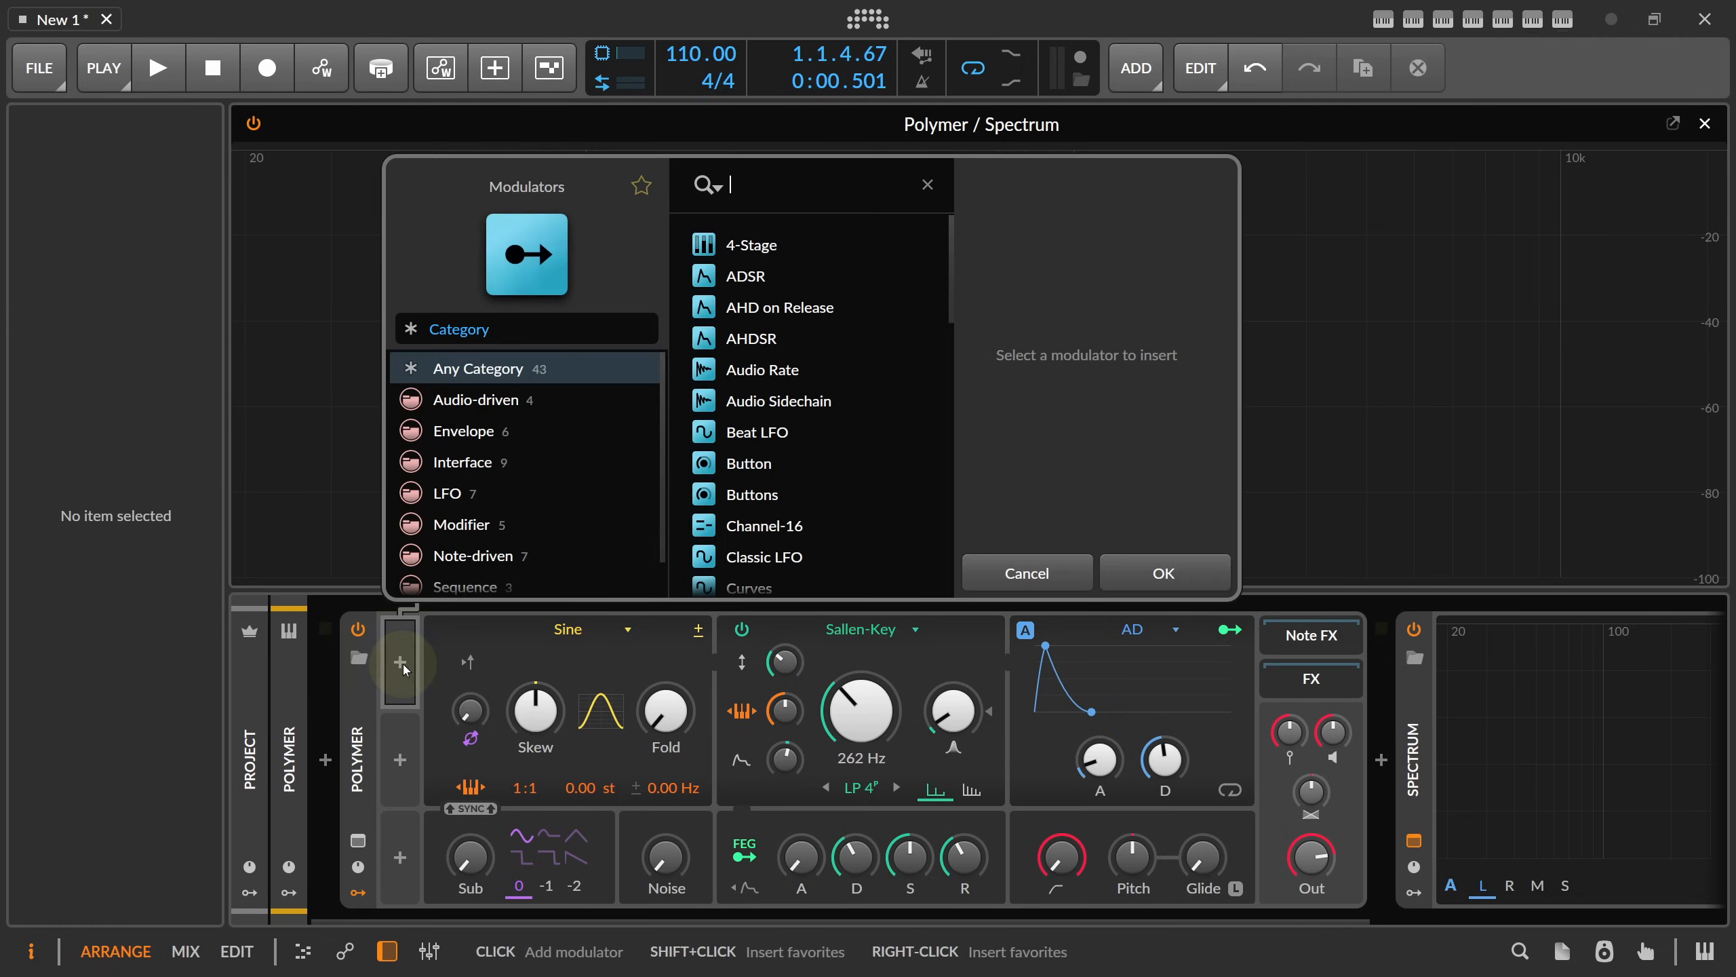
type("stack")
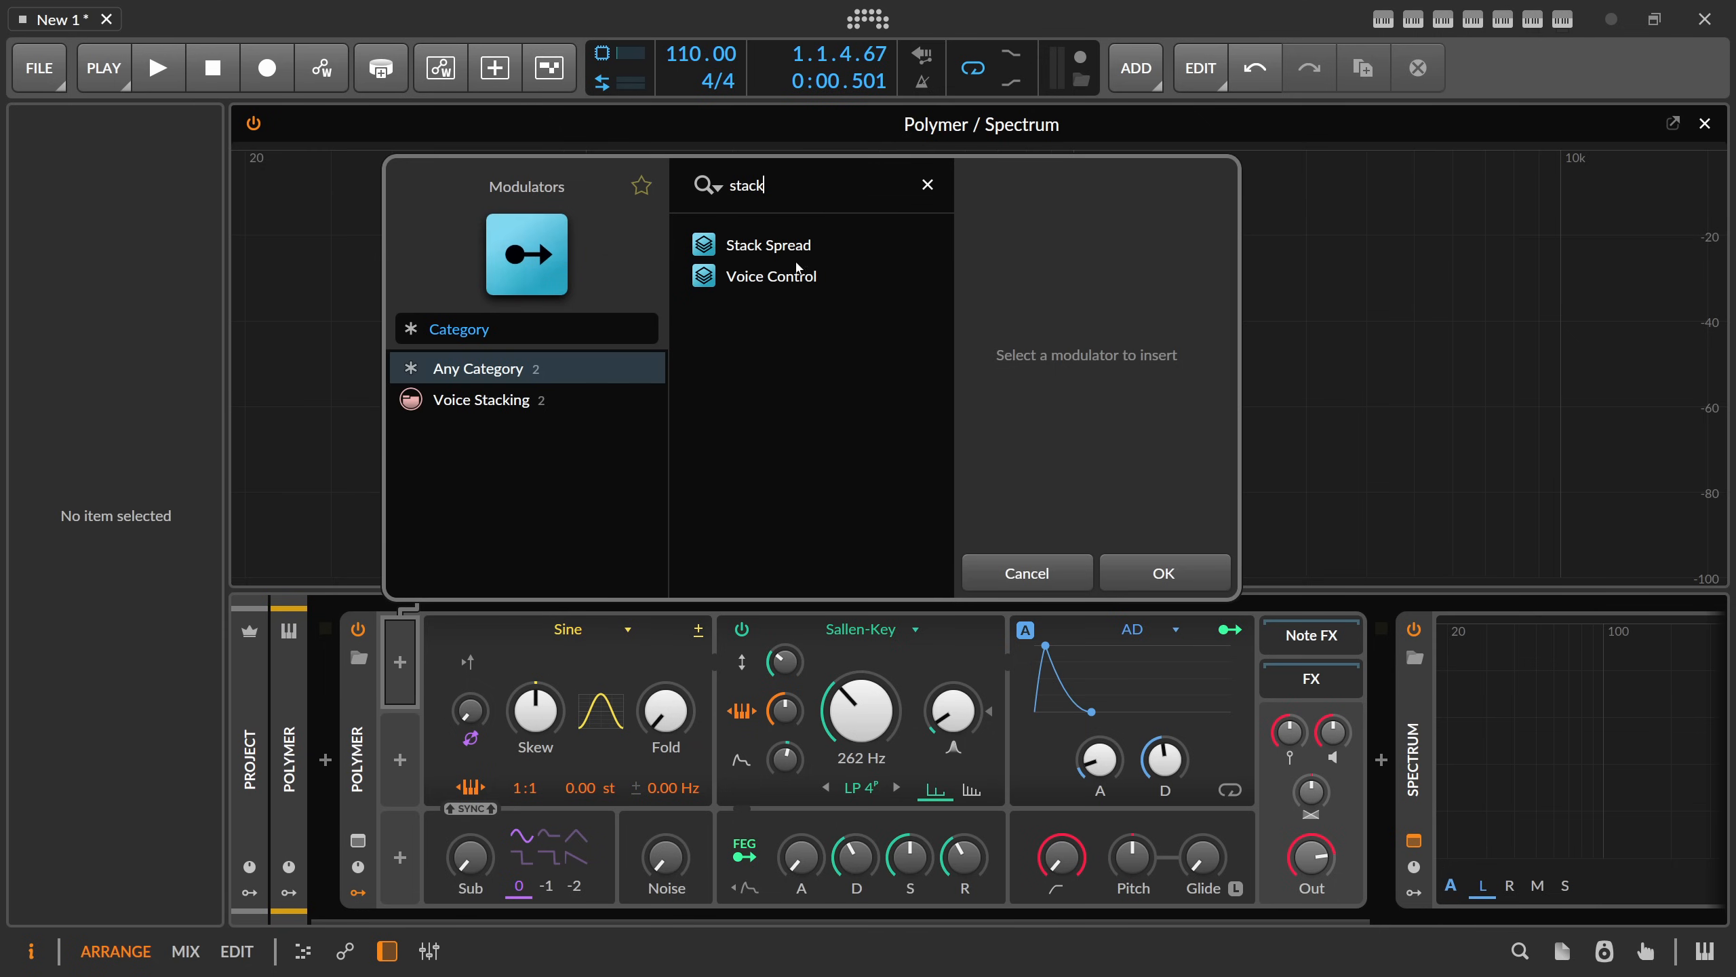
double_click(779, 257)
- Set the Stack Spread mode to Value and review the levels of its 16 voices
left_click(427, 662)
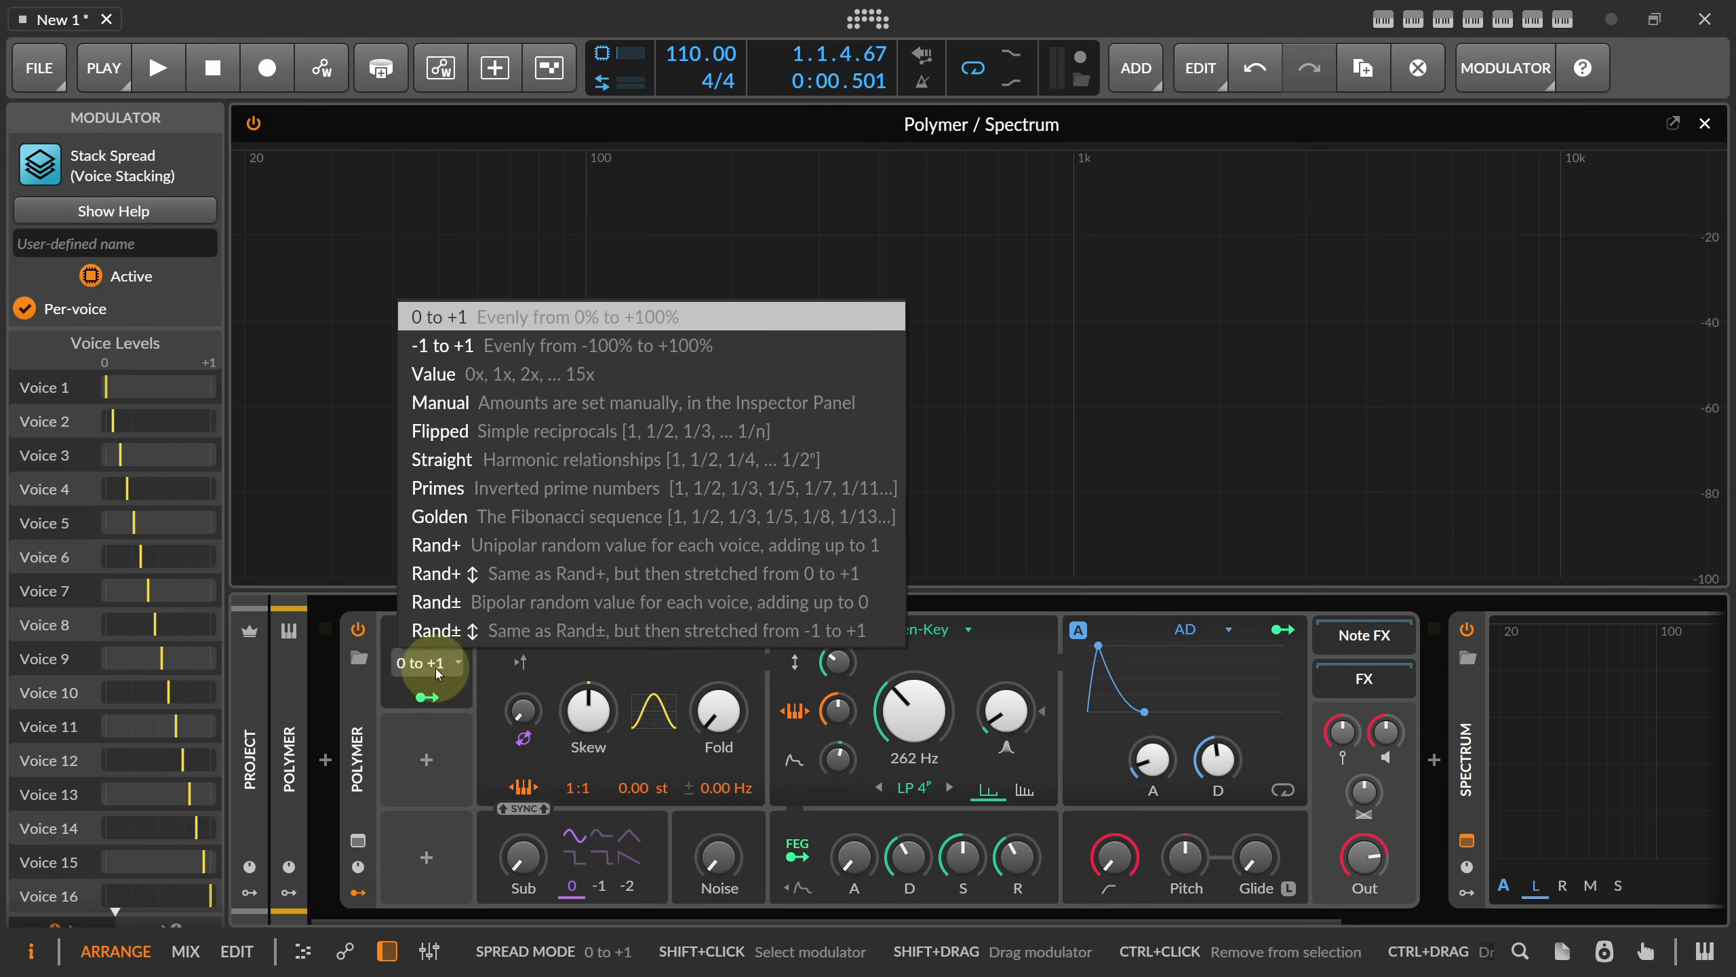
left_click(496, 375)
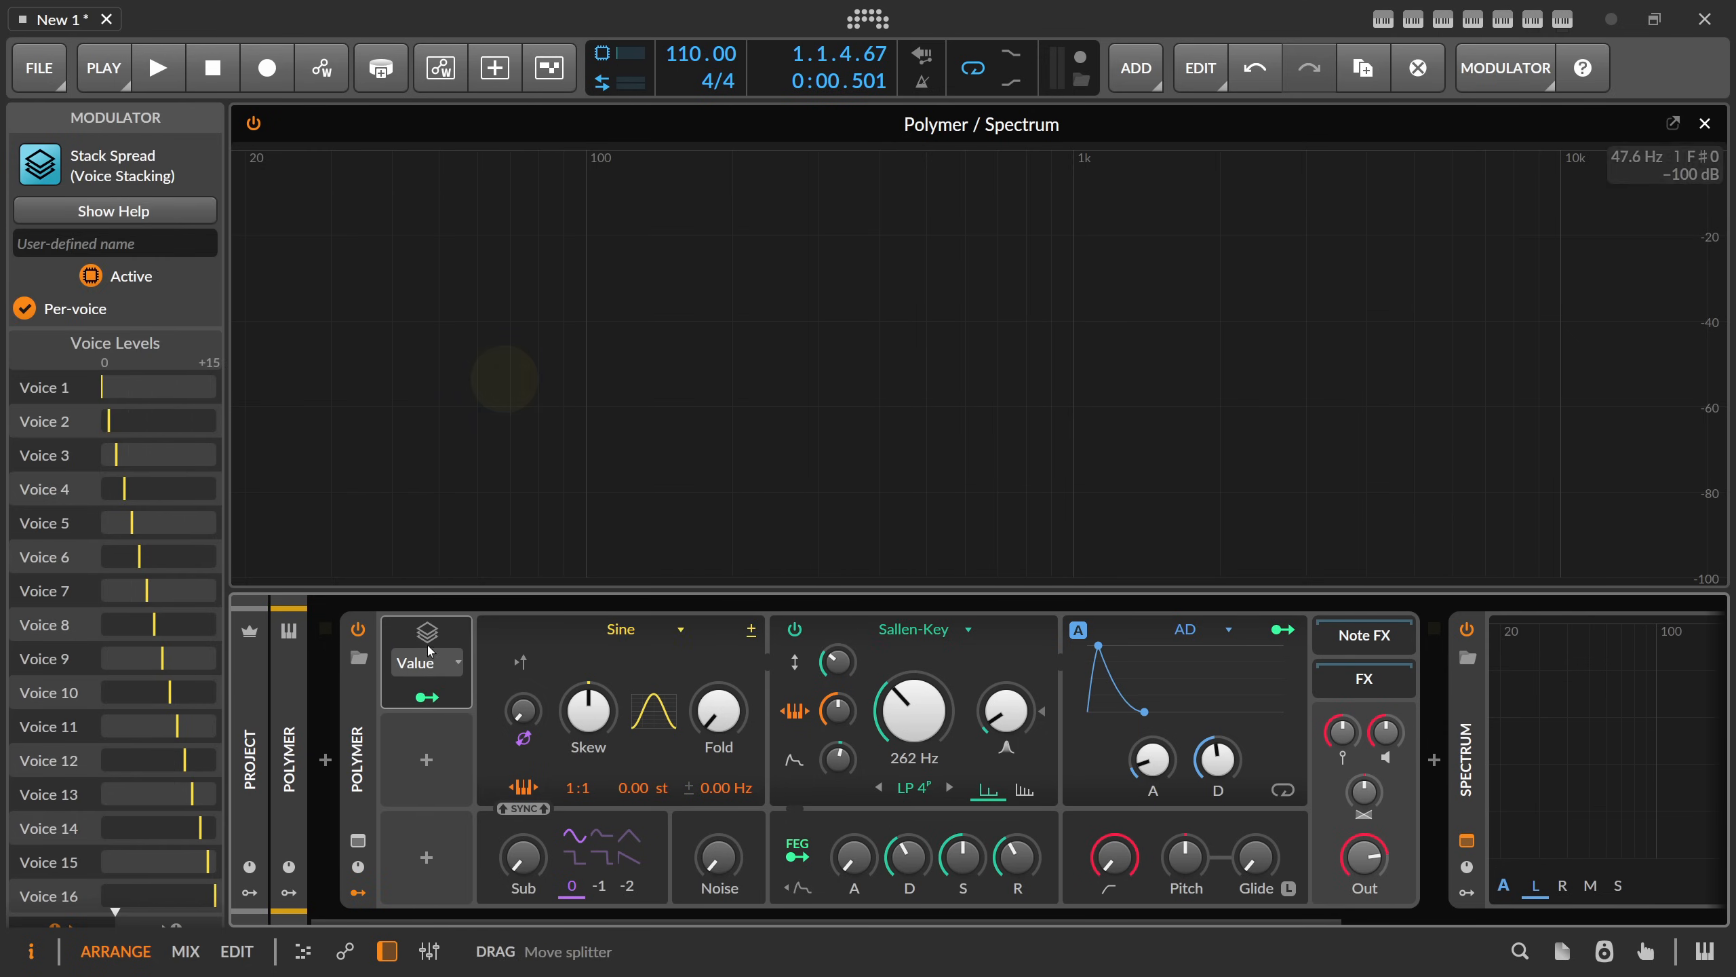
scroll(103, 562, "down", 2)
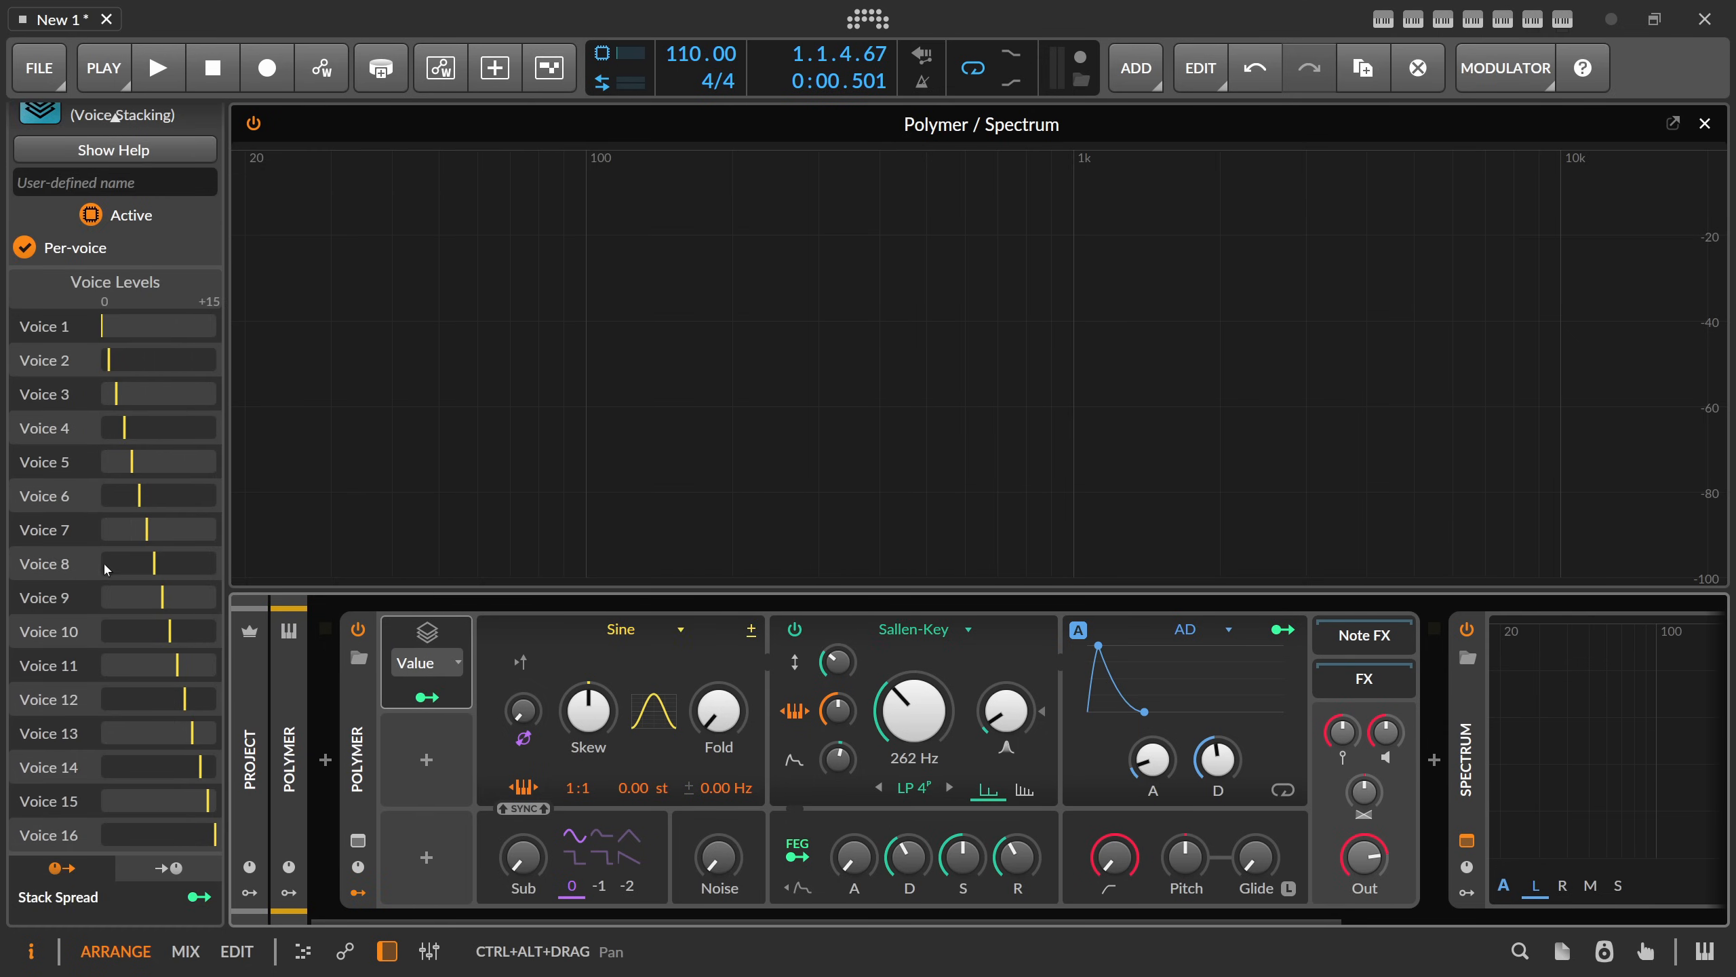
scroll(106, 560, "up", 2)
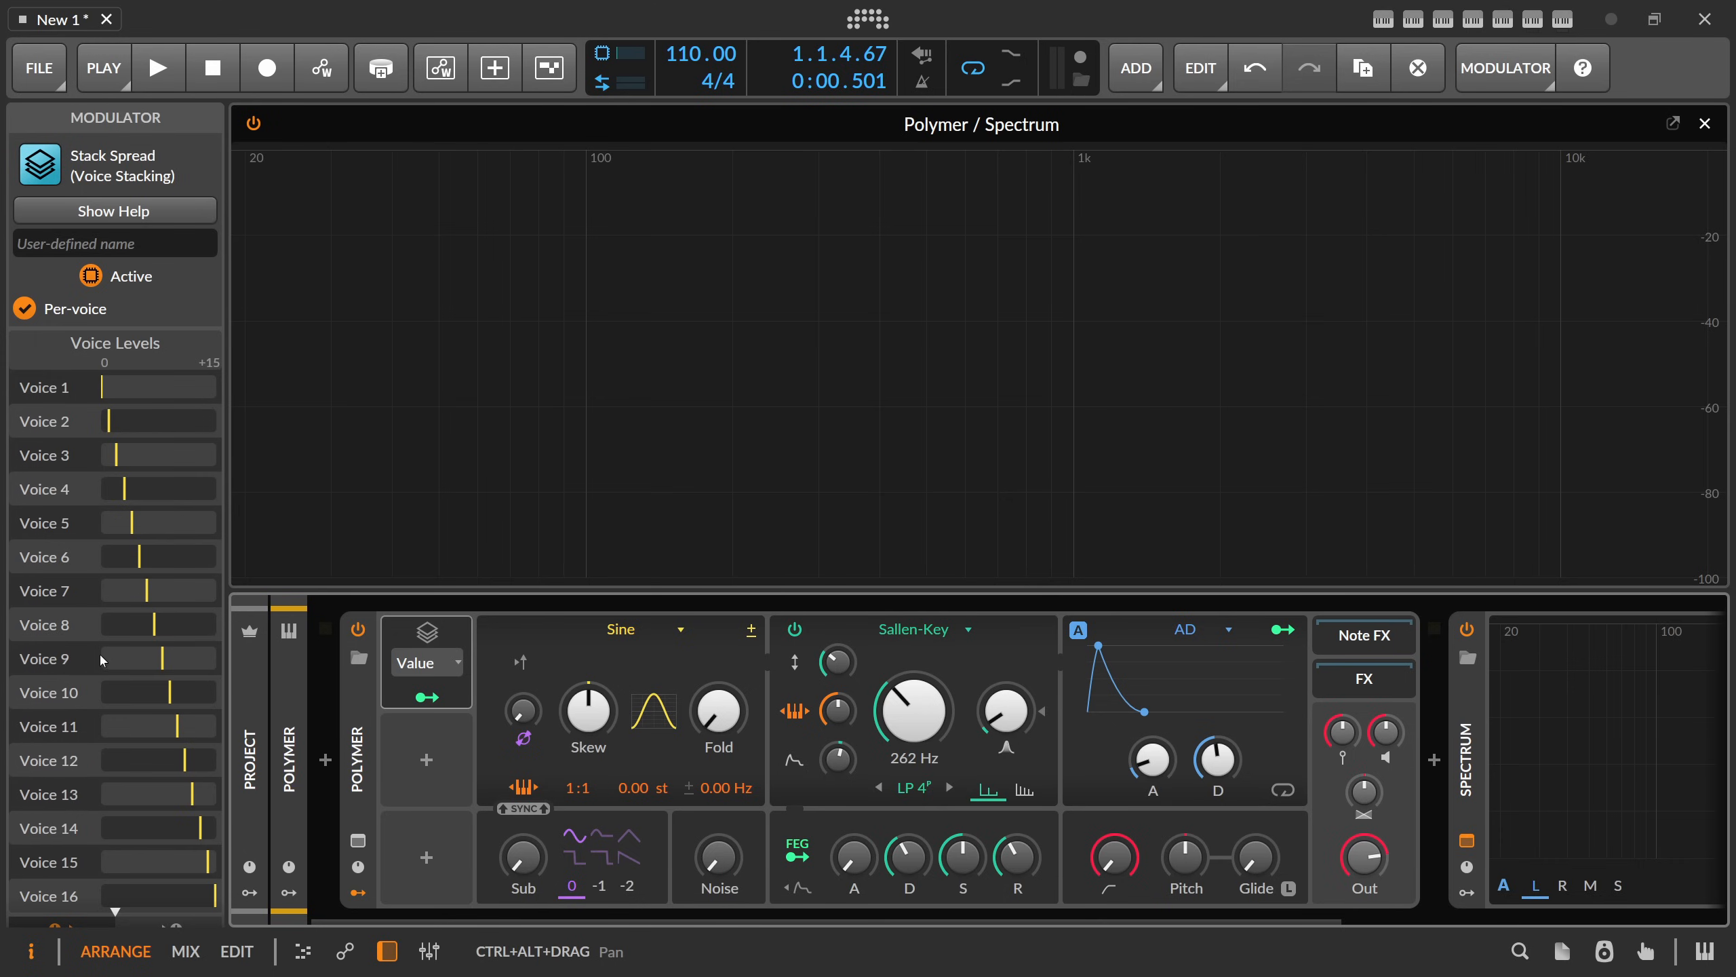
scroll(118, 730, "down", 2)
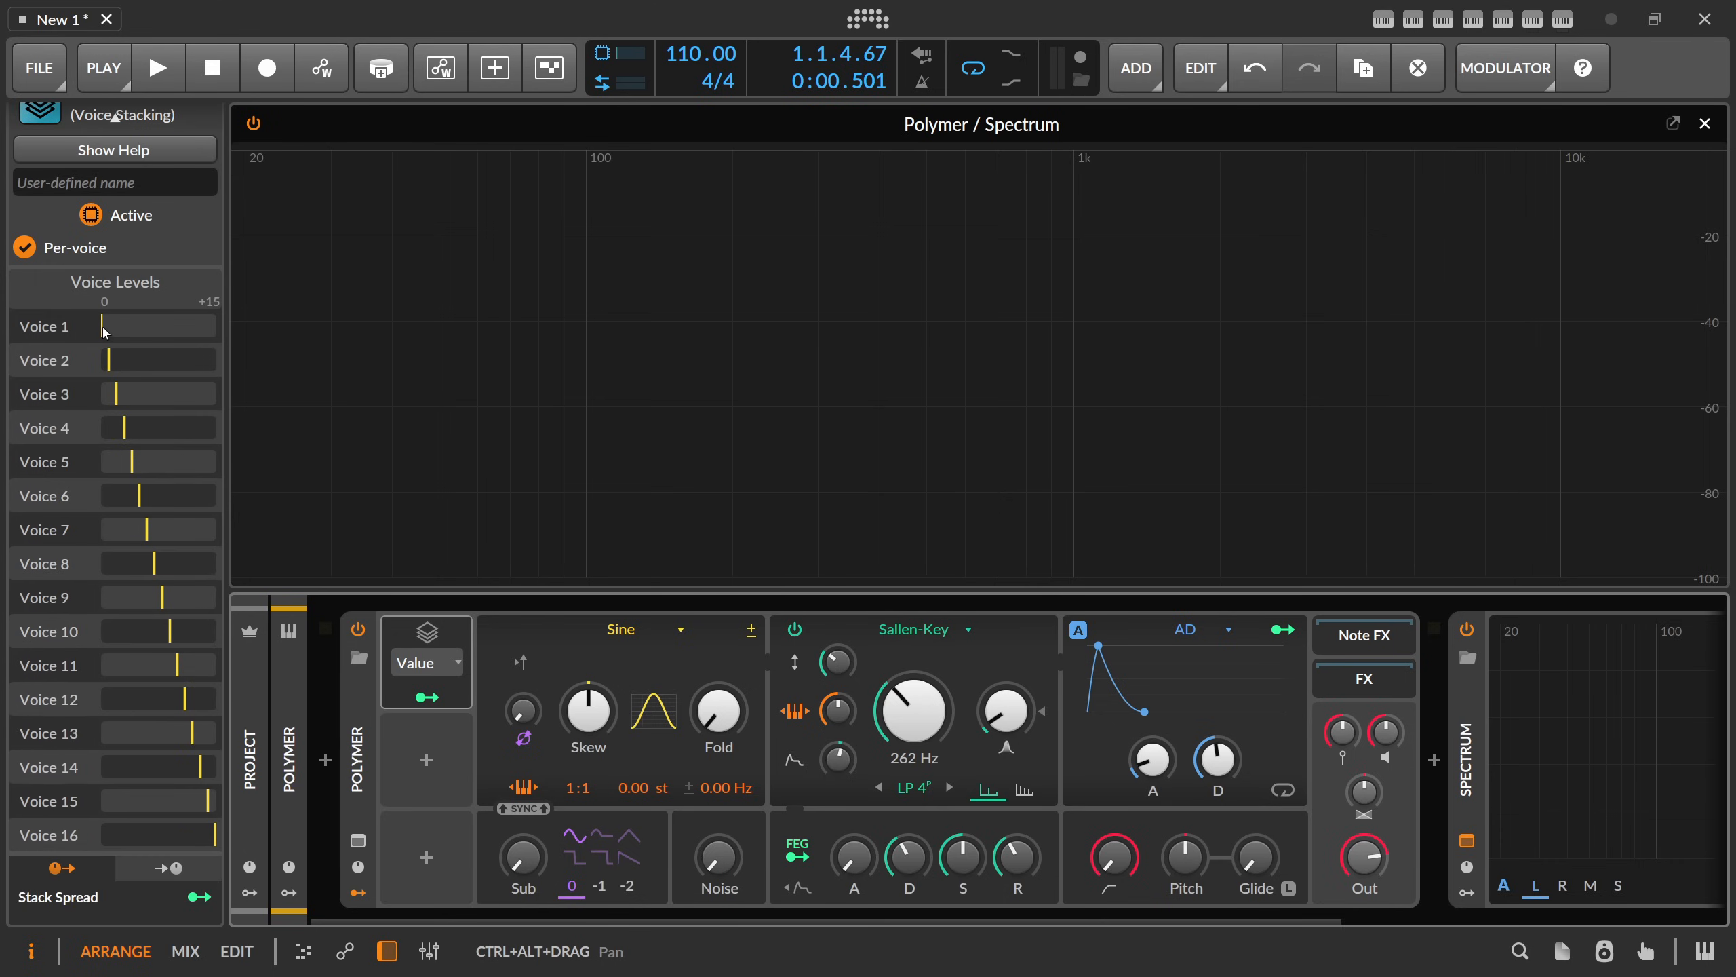
- Map Stack Spread to the numerator of the oscillator's frequency ratio with an amount of 1, and end the mapping
left_click(427, 696)
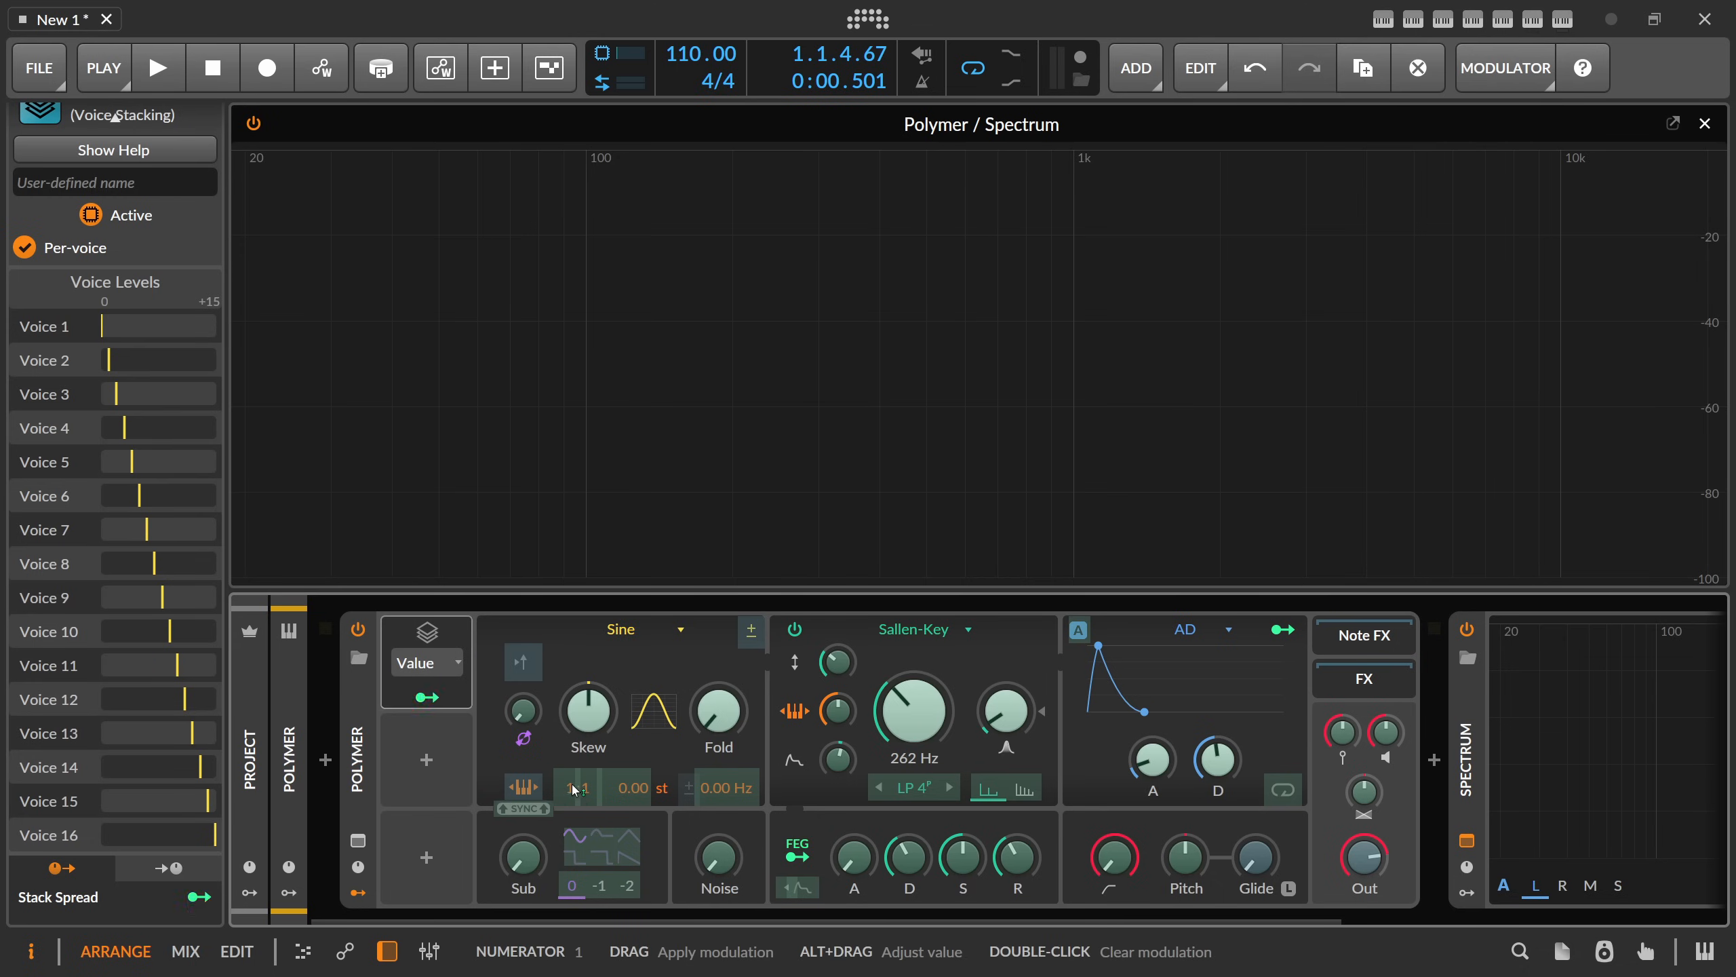
left_click_drag(573, 799, 571, 792)
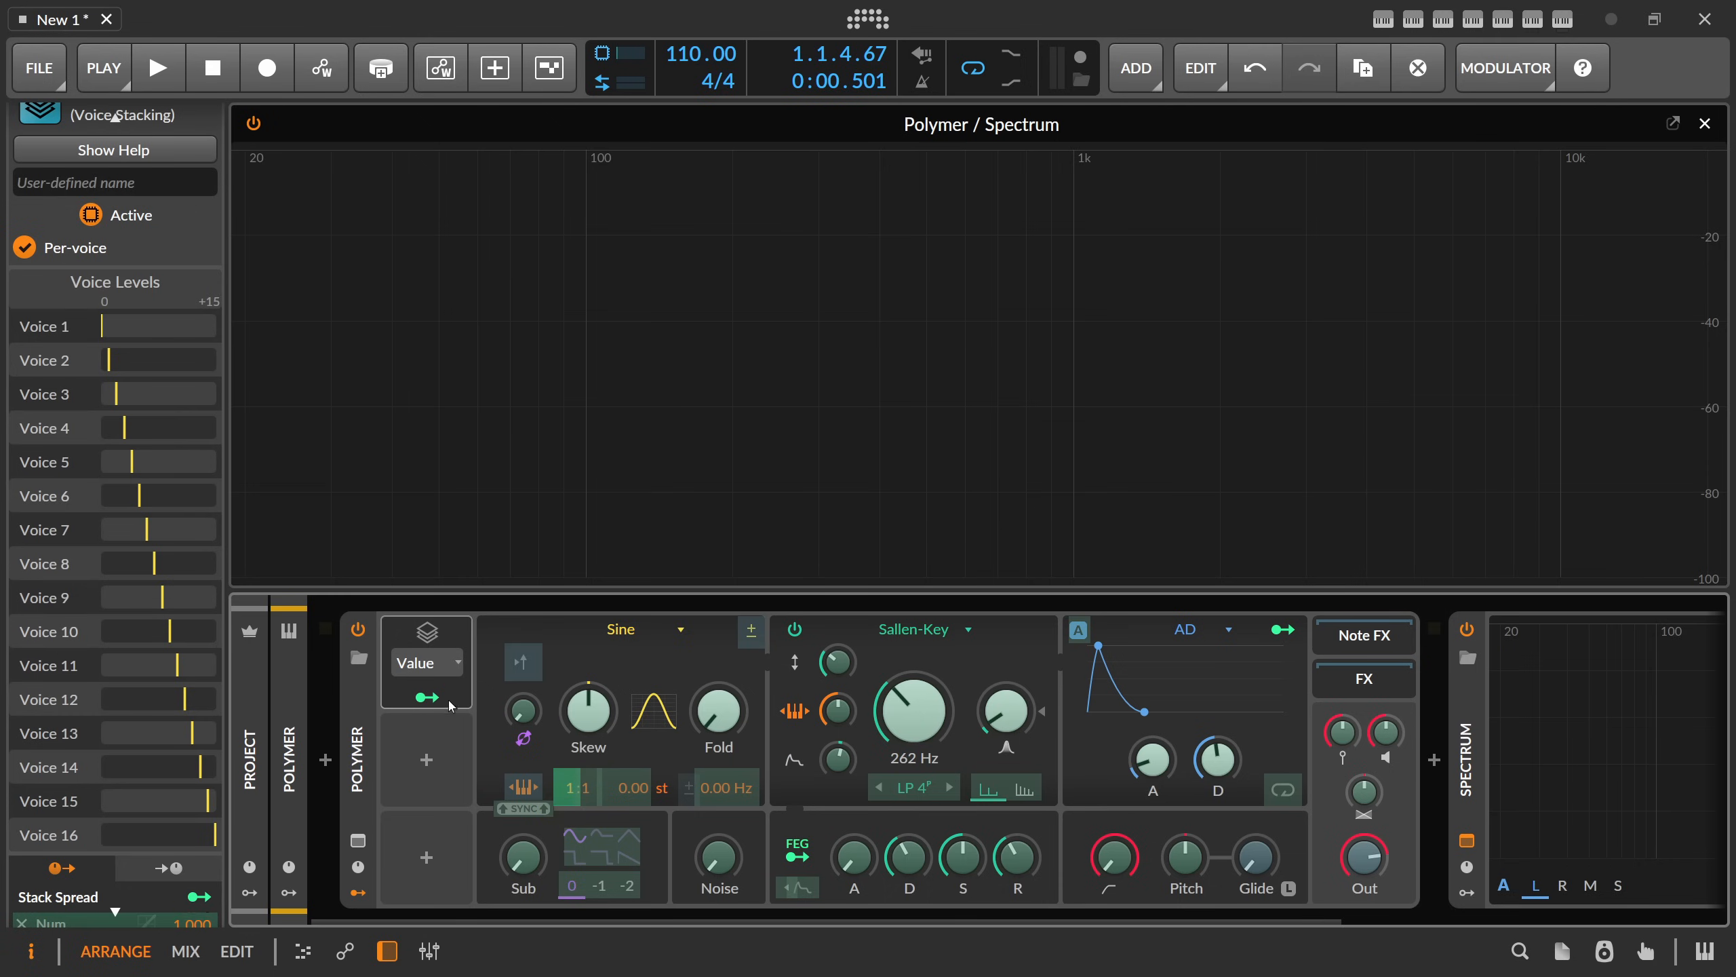
left_click(427, 696)
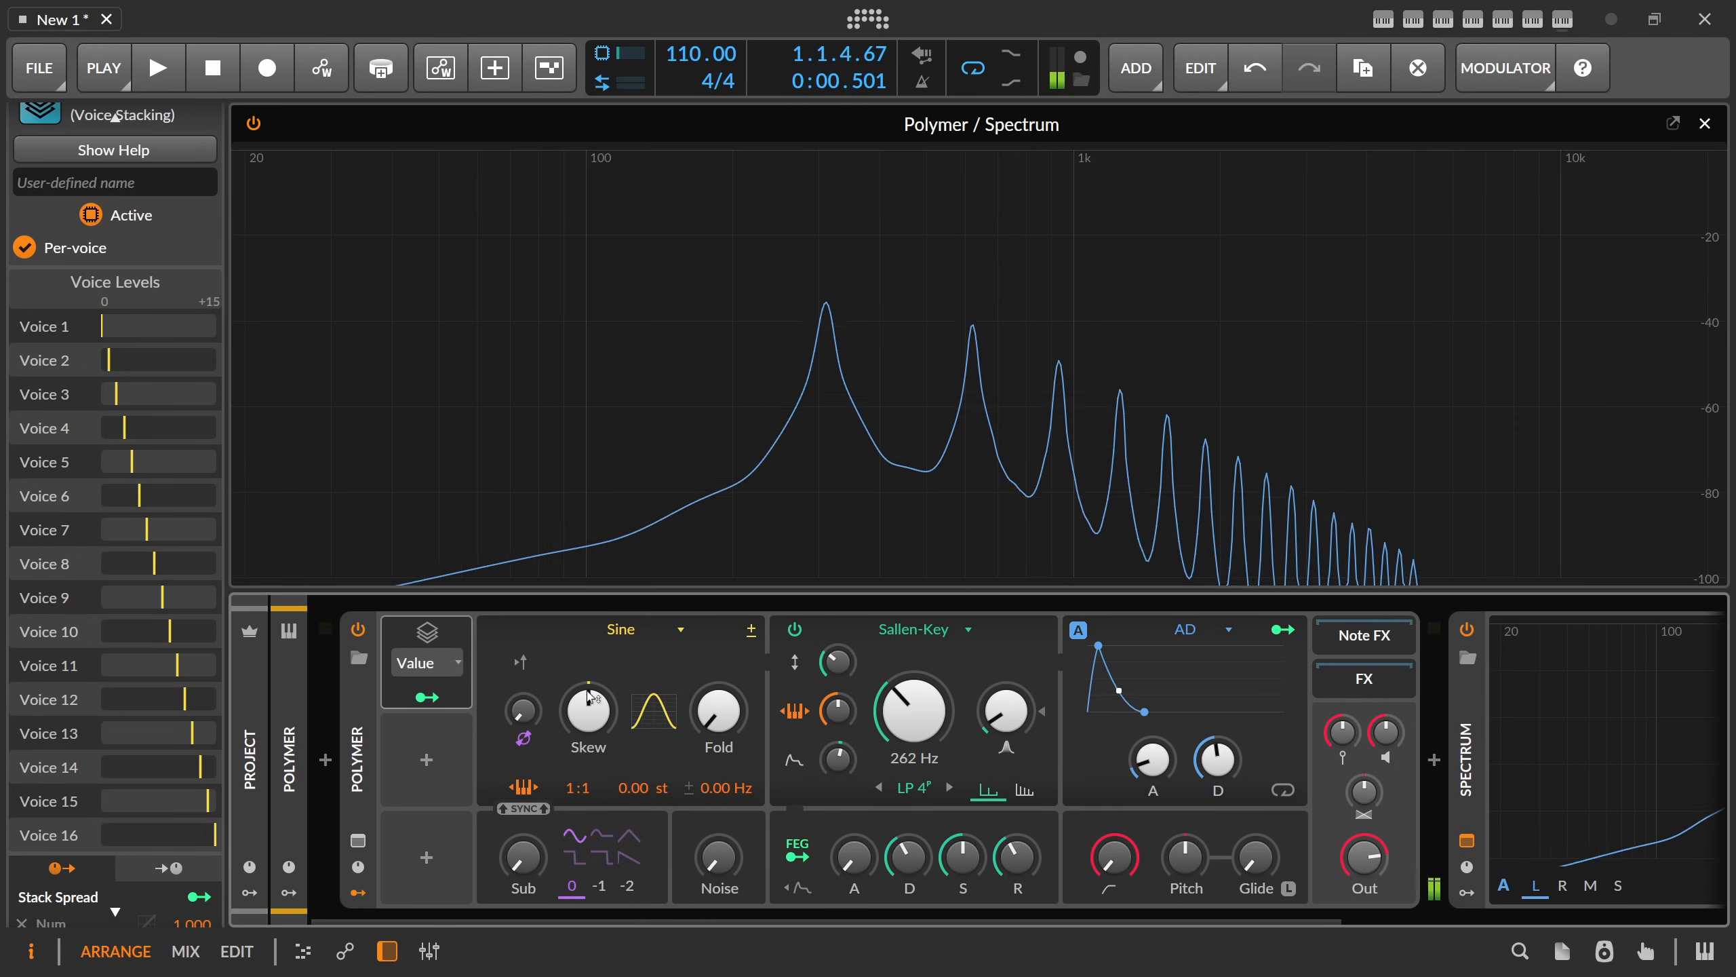
- Clear Stack Spread's numerator modulation to compare, re-map it to the numerator with an amount of 1, and end the mapping
left_click(427, 697)
left_click(571, 787)
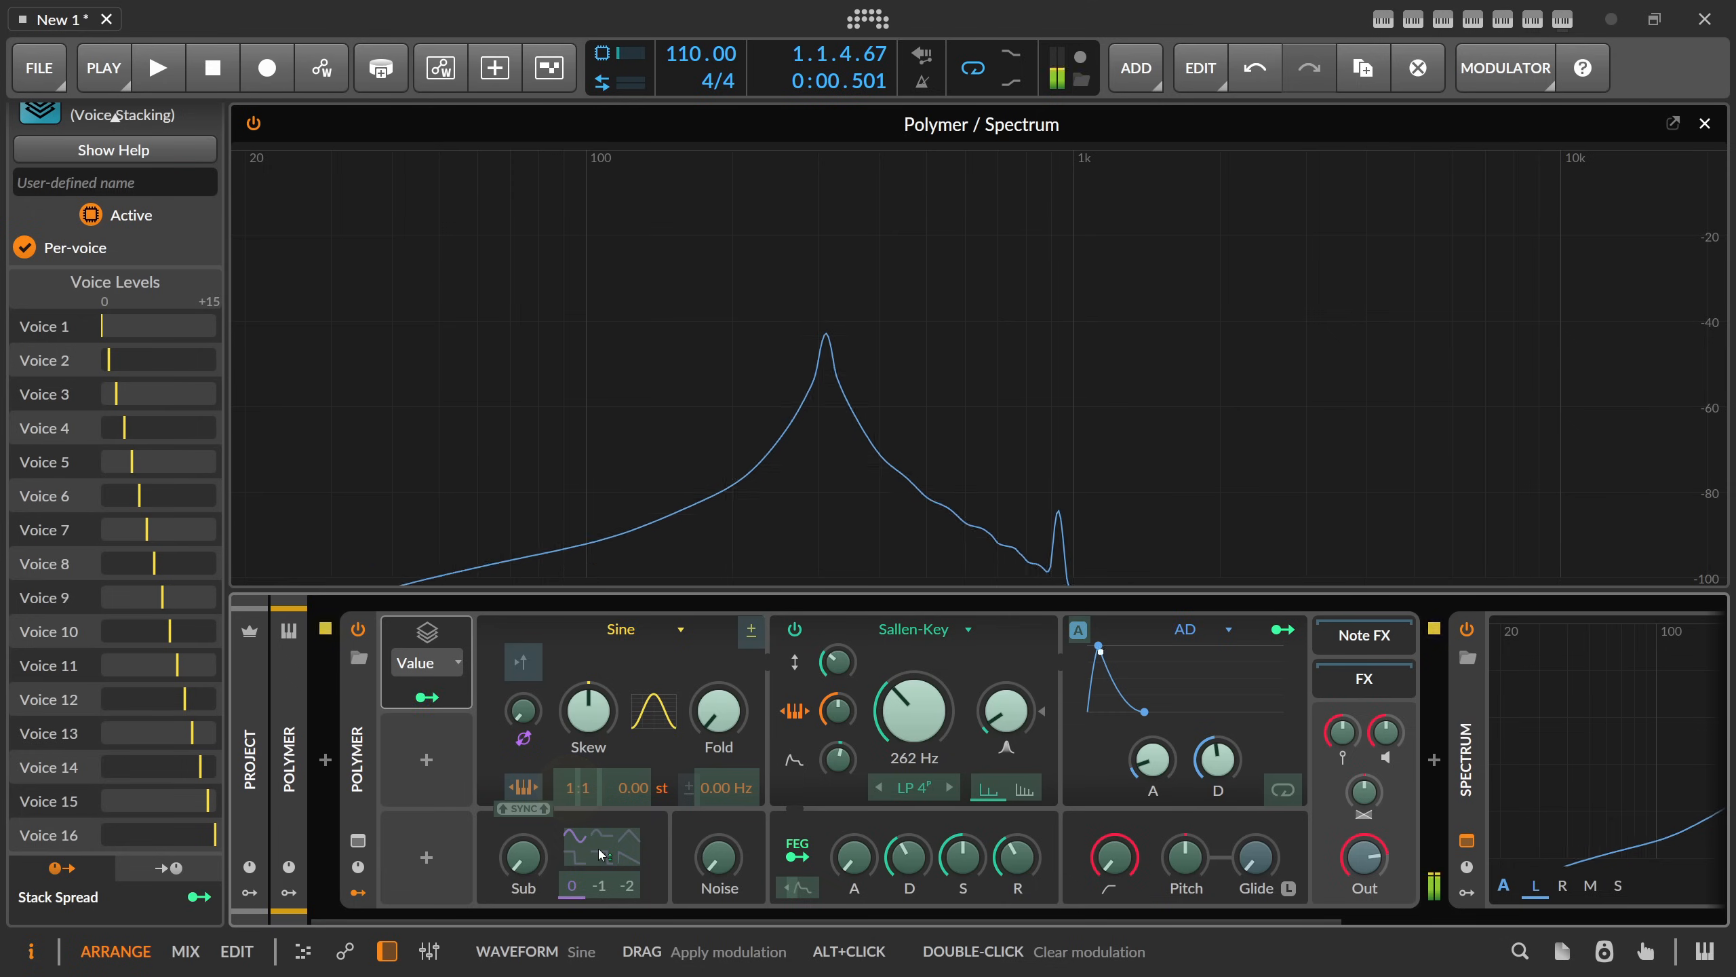
left_click_drag(571, 787, 561, 793)
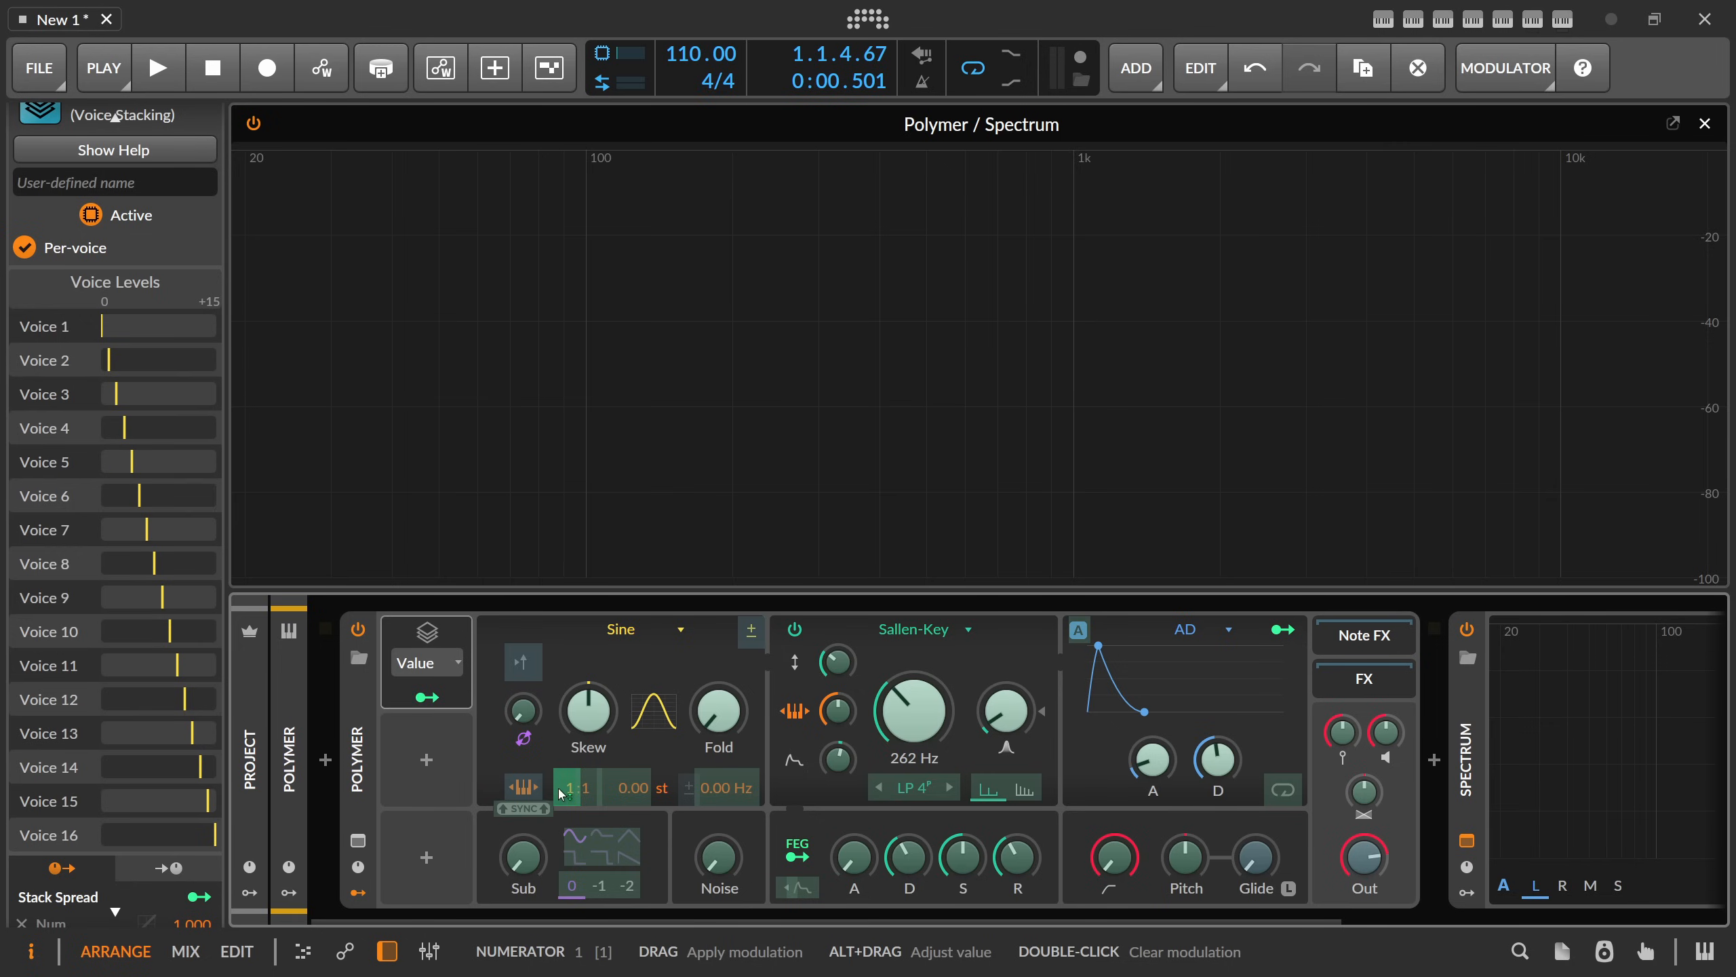
left_click(439, 702)
- Replace the numerator mapping with Stack Spread on the pitch offset at 18.60, and set the filter cutoff to 33.5 kHz and drive to about -15.3 dB
left_click(426, 697)
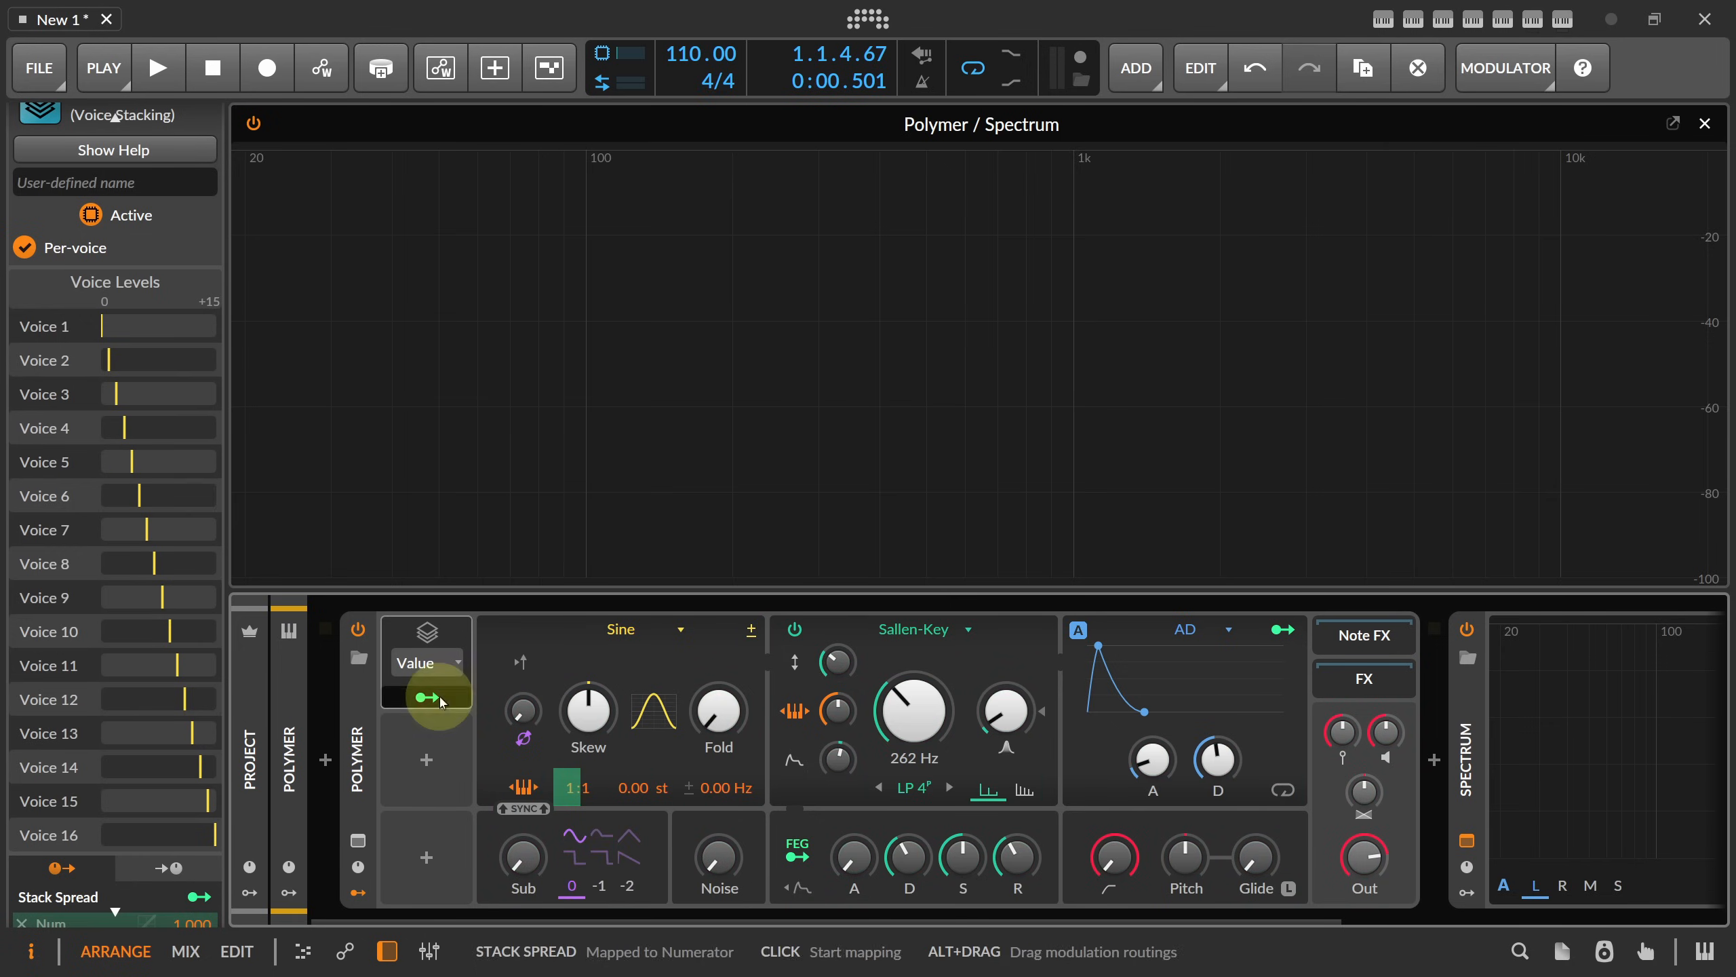
double_click(567, 790)
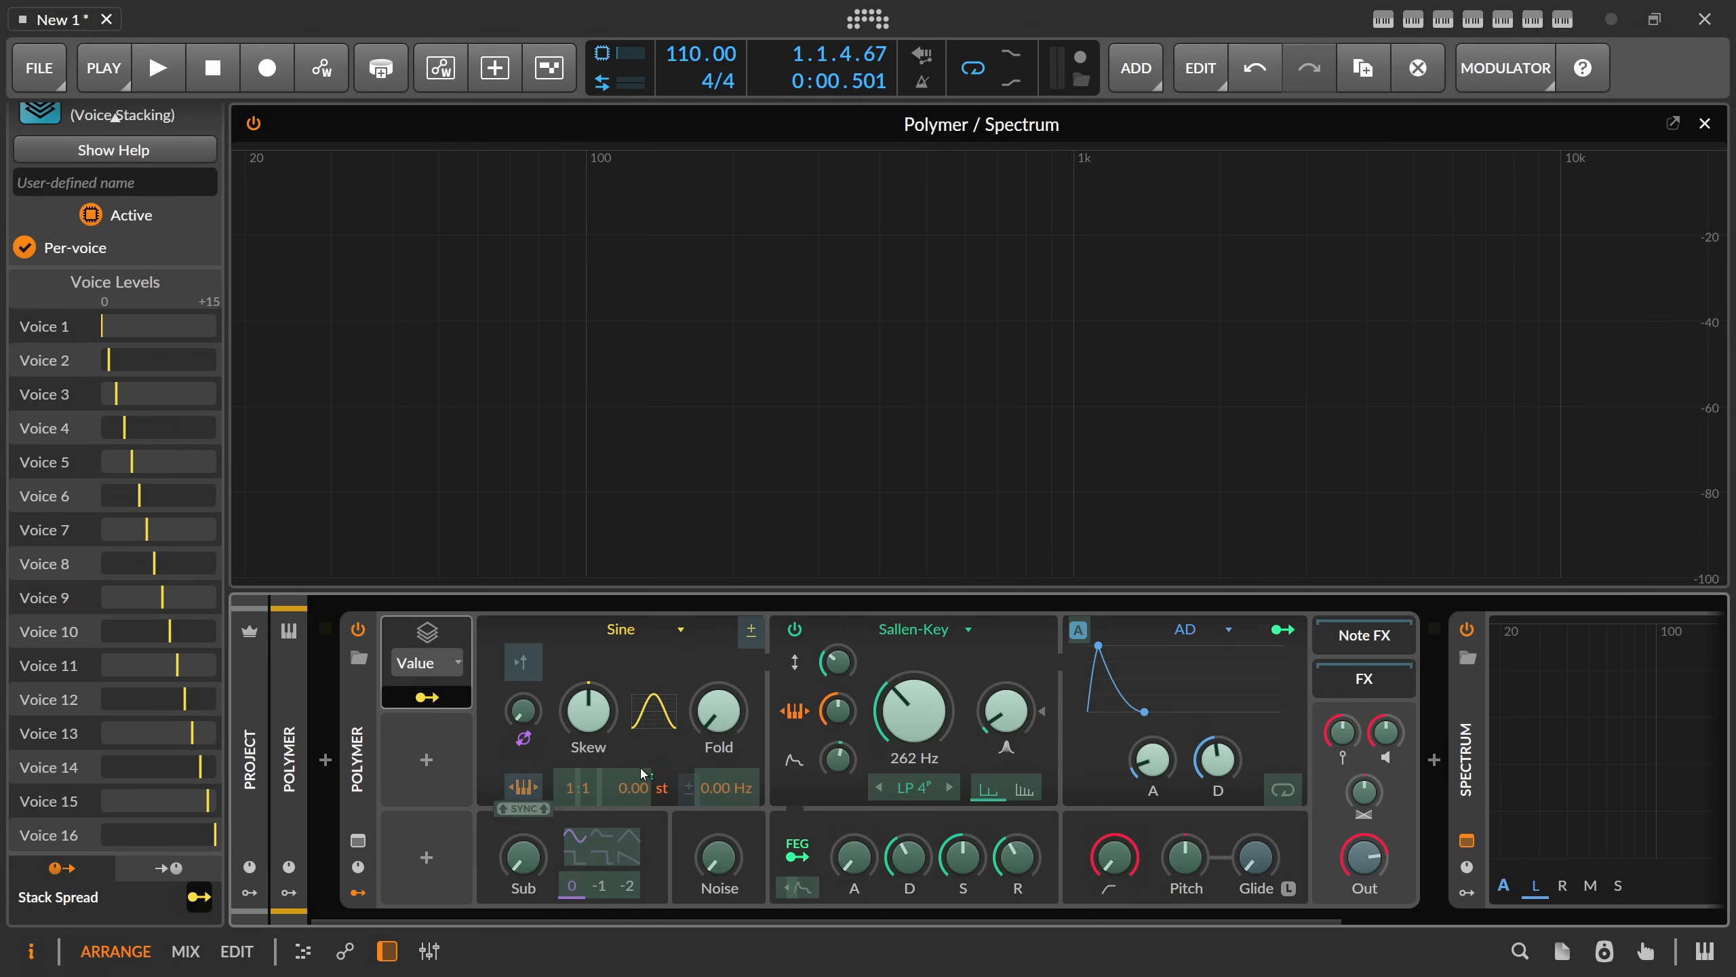
left_click_drag(629, 794, 629, 718)
left_click(443, 700)
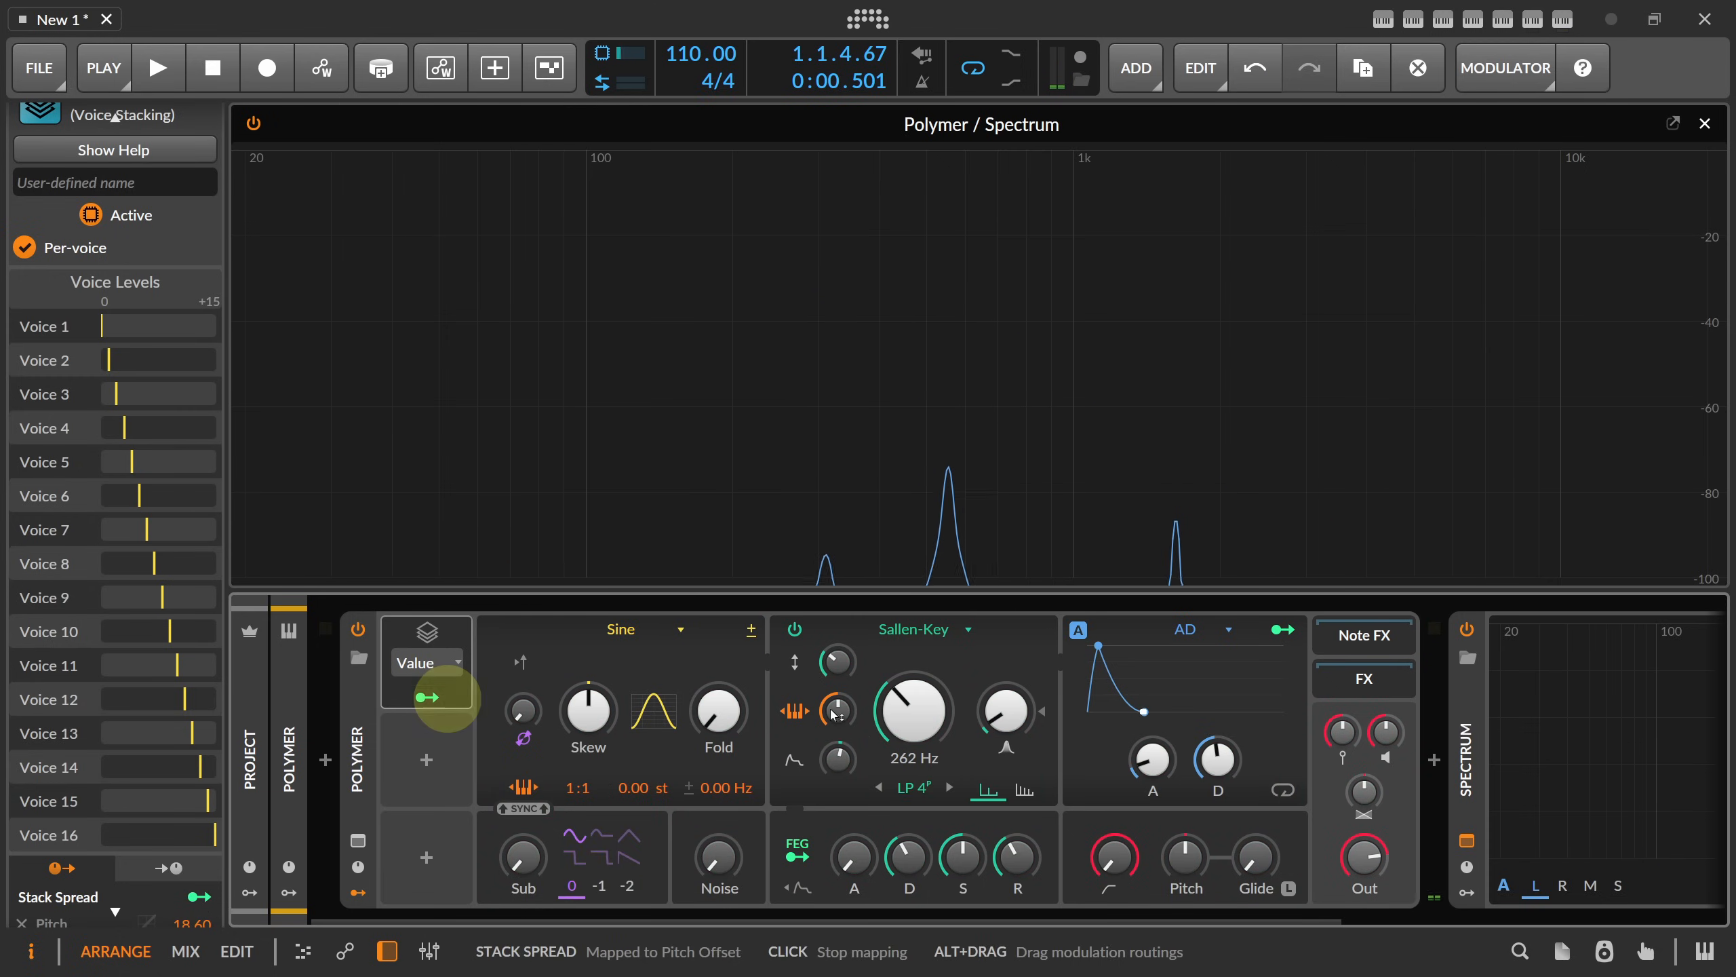
left_click_drag(932, 725, 846, 671)
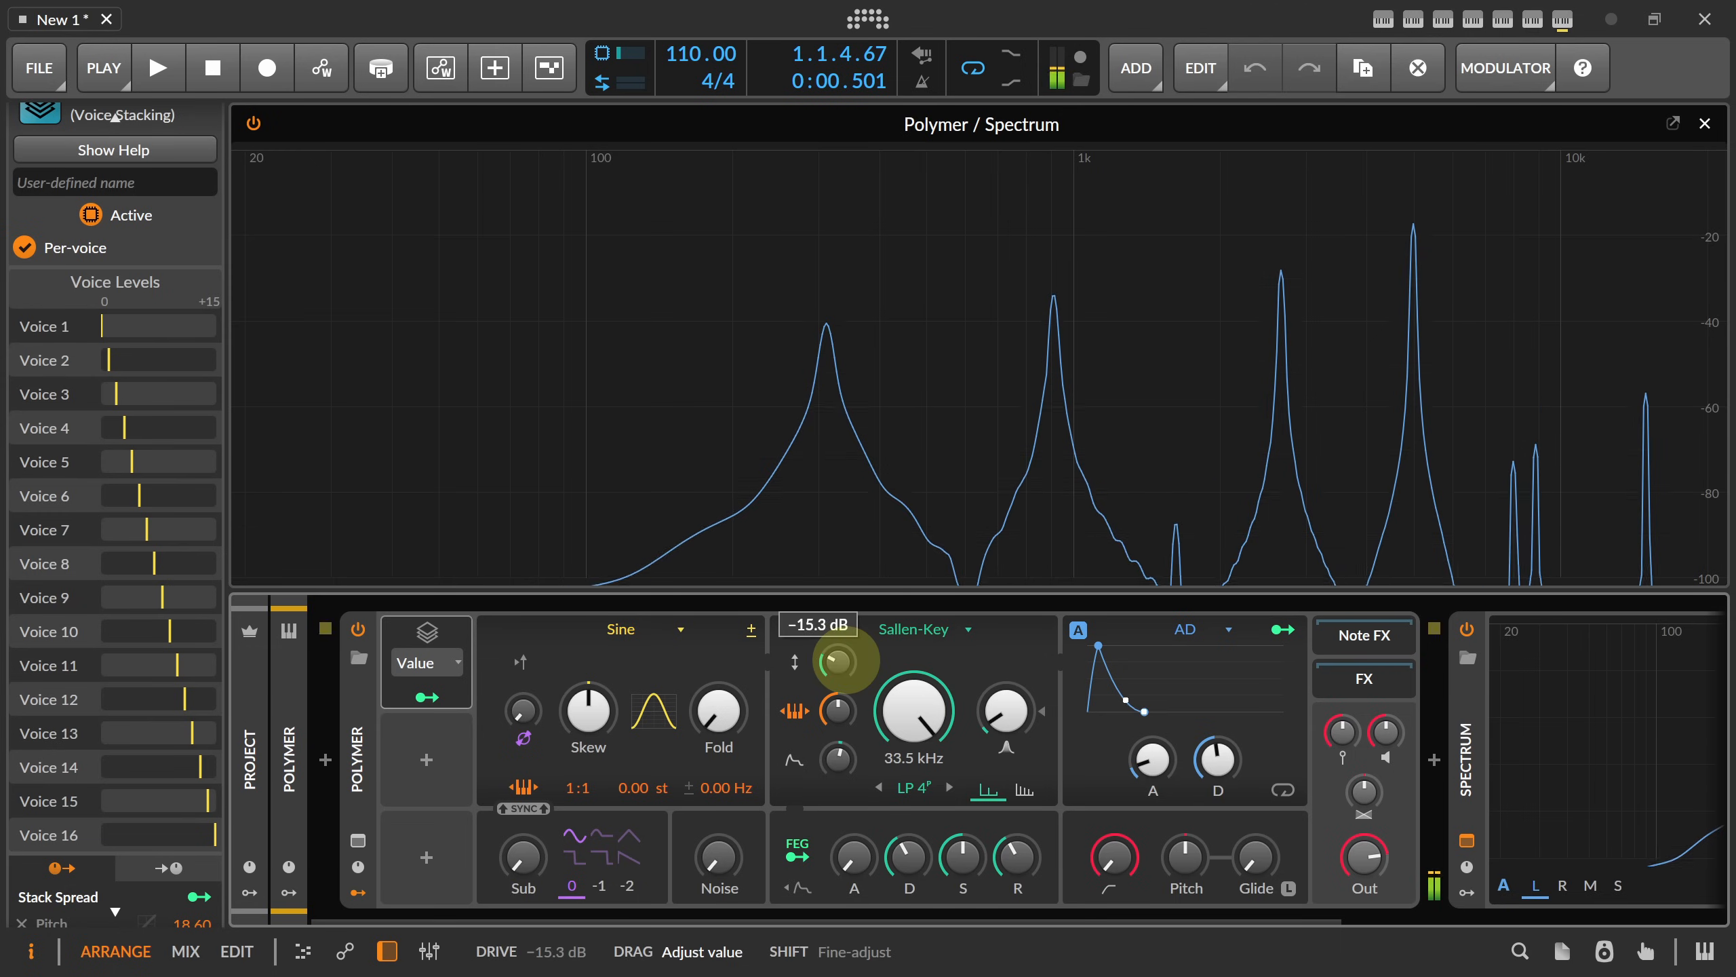
- Clear the pitch offset mapping and map Stack Spread back to the oscillator's ratio numerator with an amount of 1
left_click(426, 697)
left_click_drag(622, 787, 629, 786)
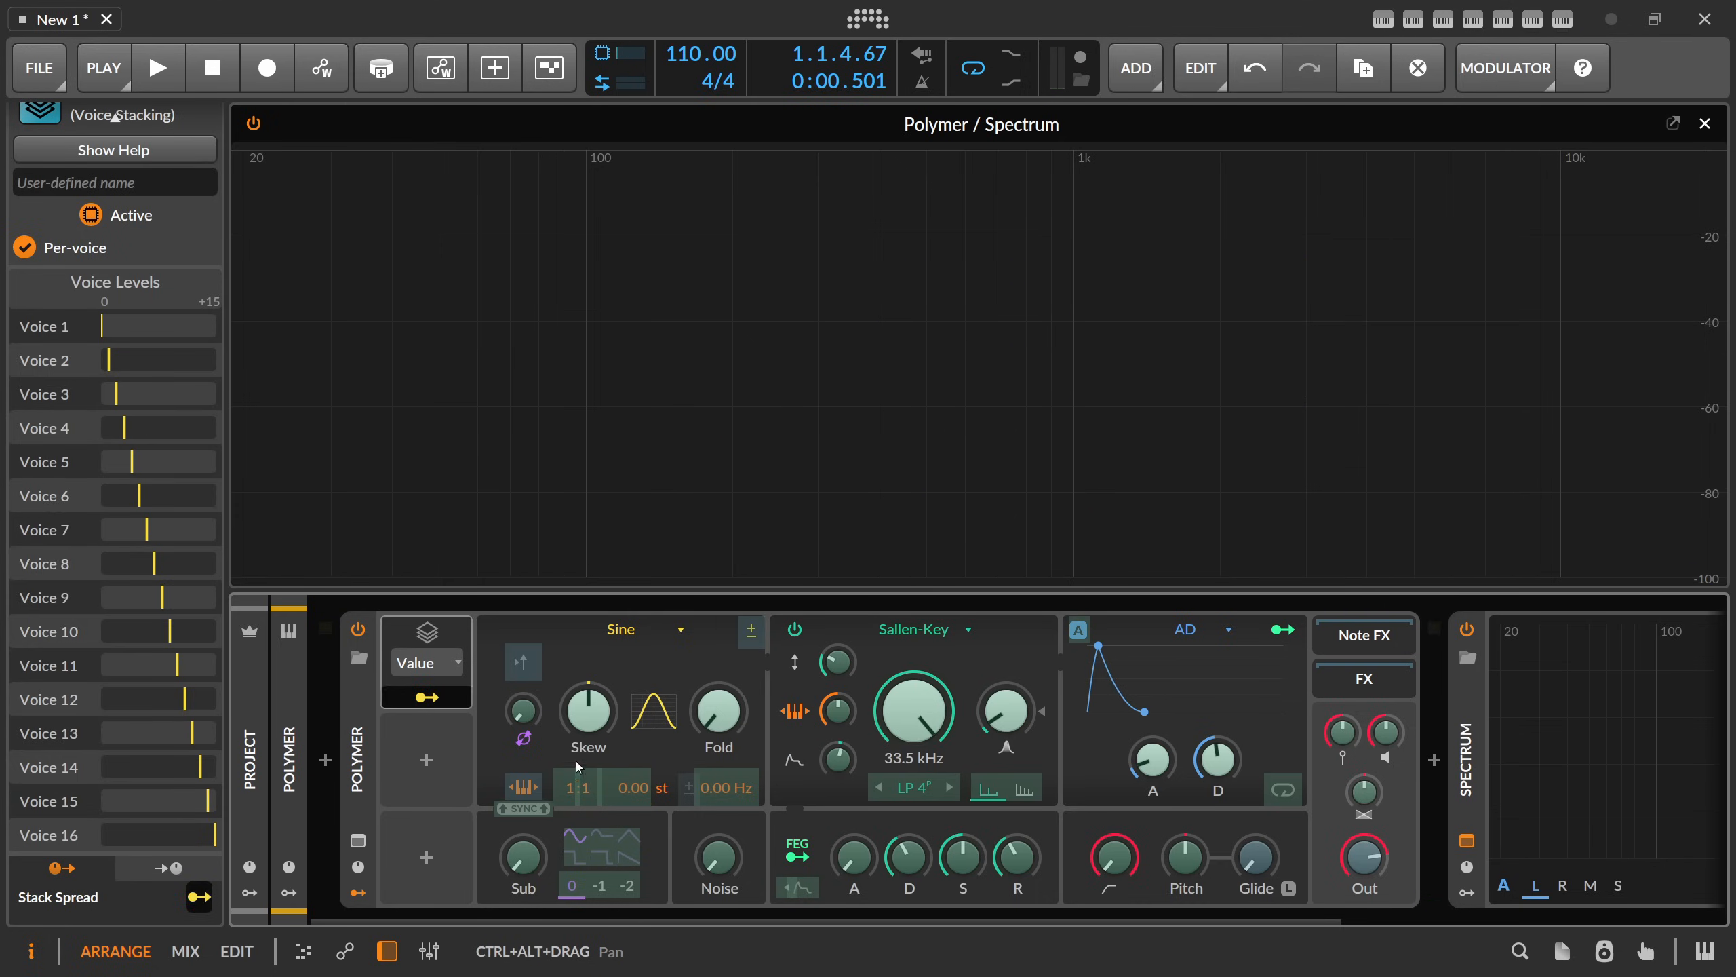
left_click_drag(567, 795, 567, 793)
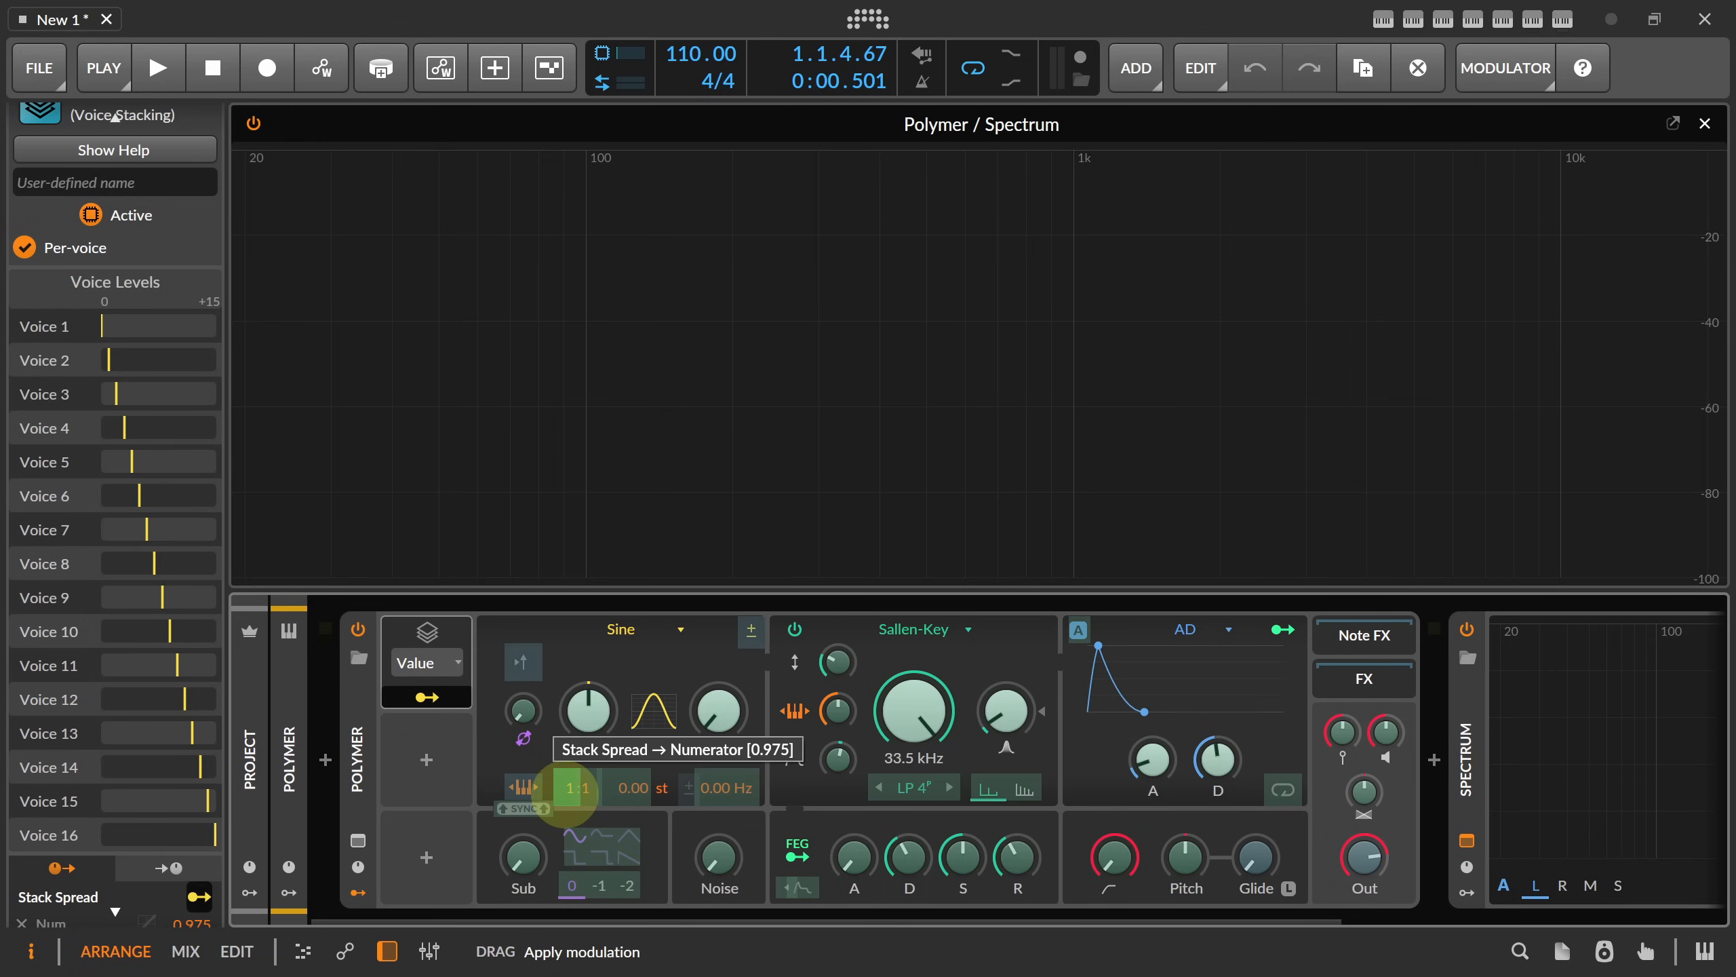
left_click_drag(567, 794, 562, 799)
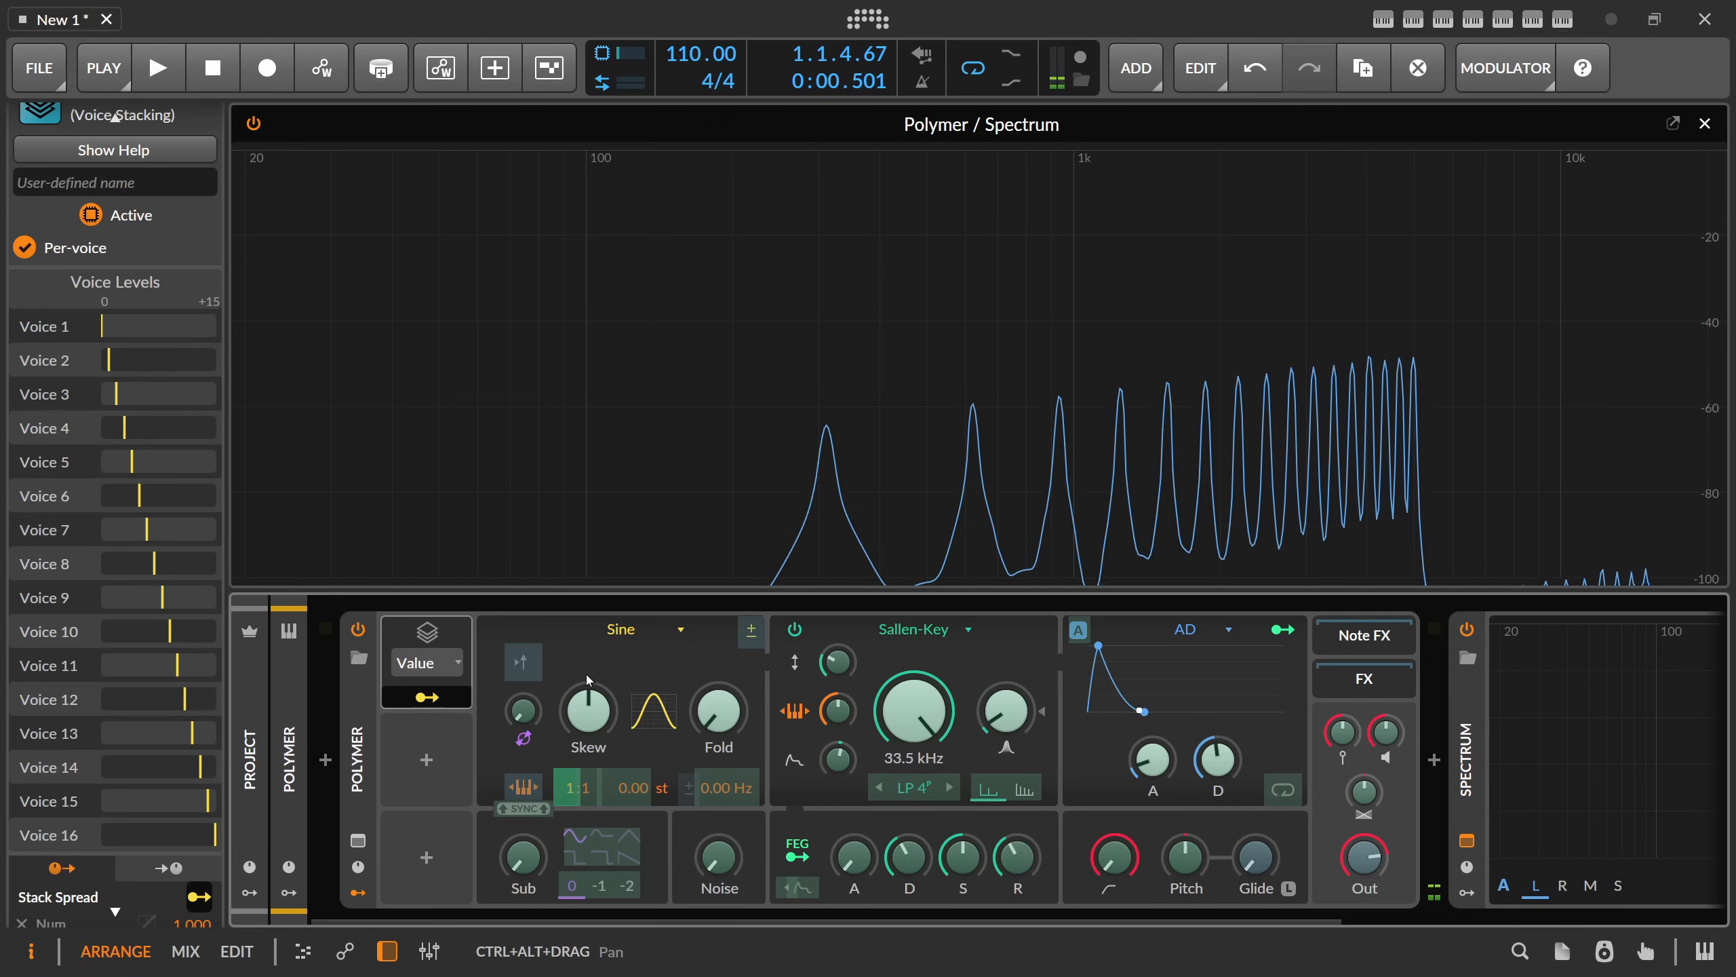
- Raise Stack Spread's modulation of the numerator to 3 and end the mapping
left_click(567, 796)
left_click_drag(567, 796, 566, 786)
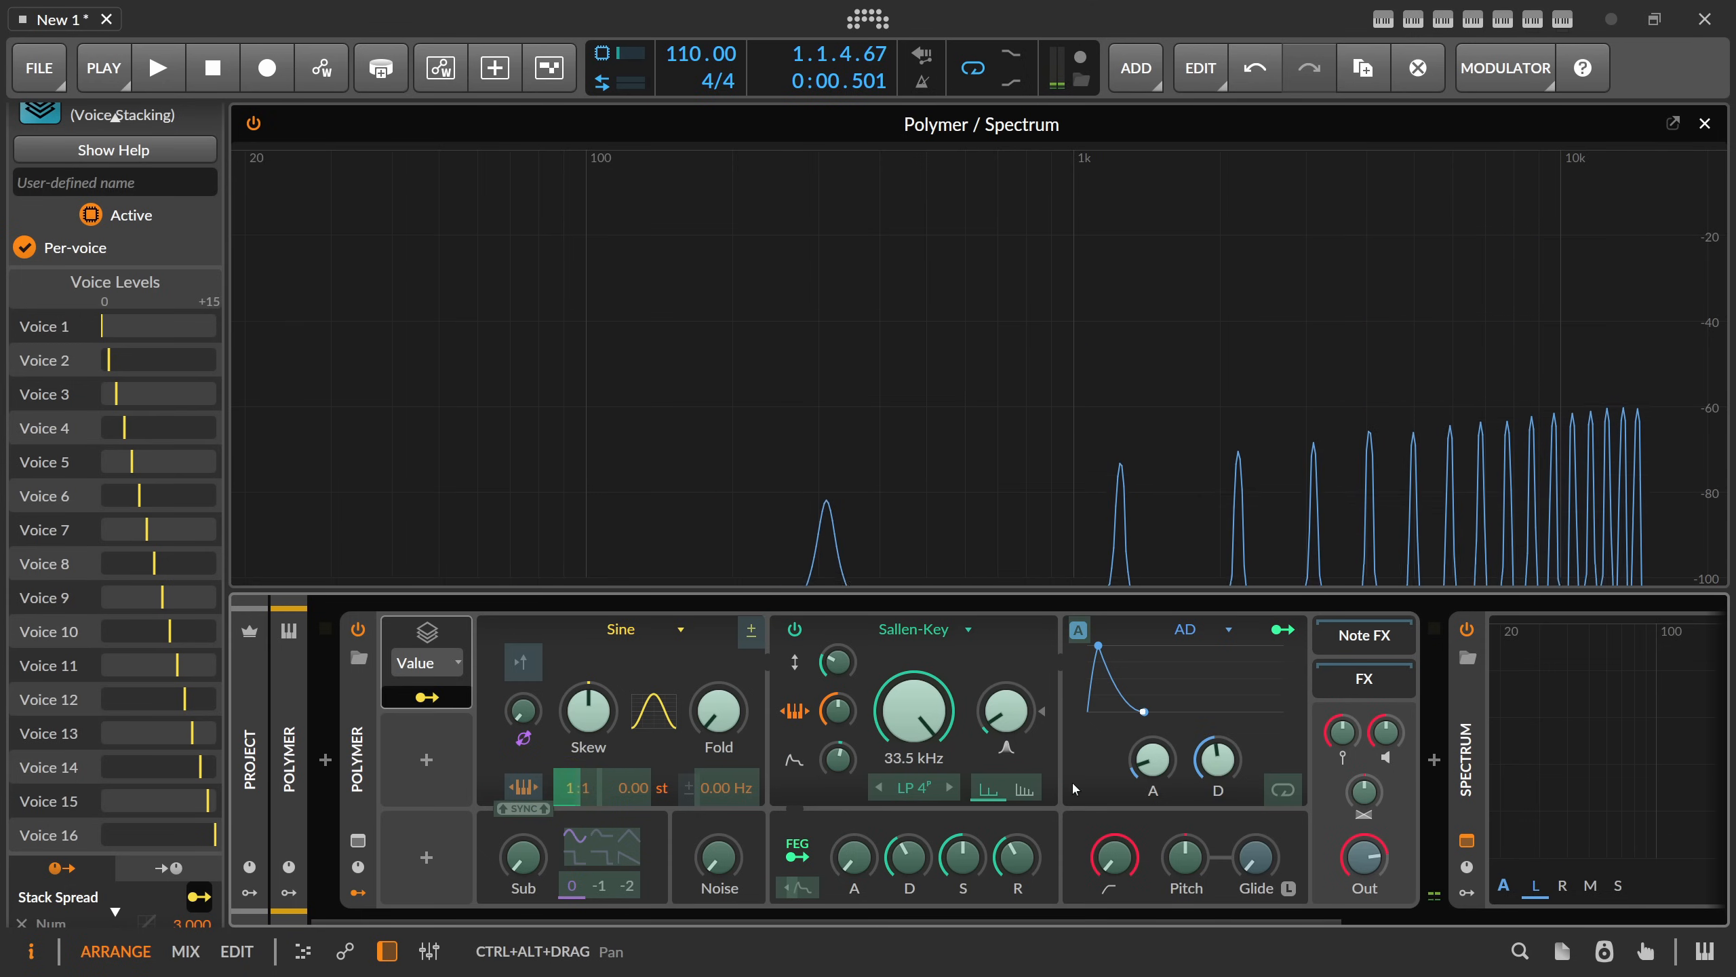
left_click(437, 697)
- Shorten the amplitude envelope's decay, and set the filter cutoff to 262 Hz with an envelope modulation amount of 42 st
left_click(1215, 758)
left_click_drag(1215, 759, 1215, 769)
mouse_move(870, 740)
left_mouse_down()
mouse_move(869, 794)
mouse_move(838, 731)
left_mouse_up()
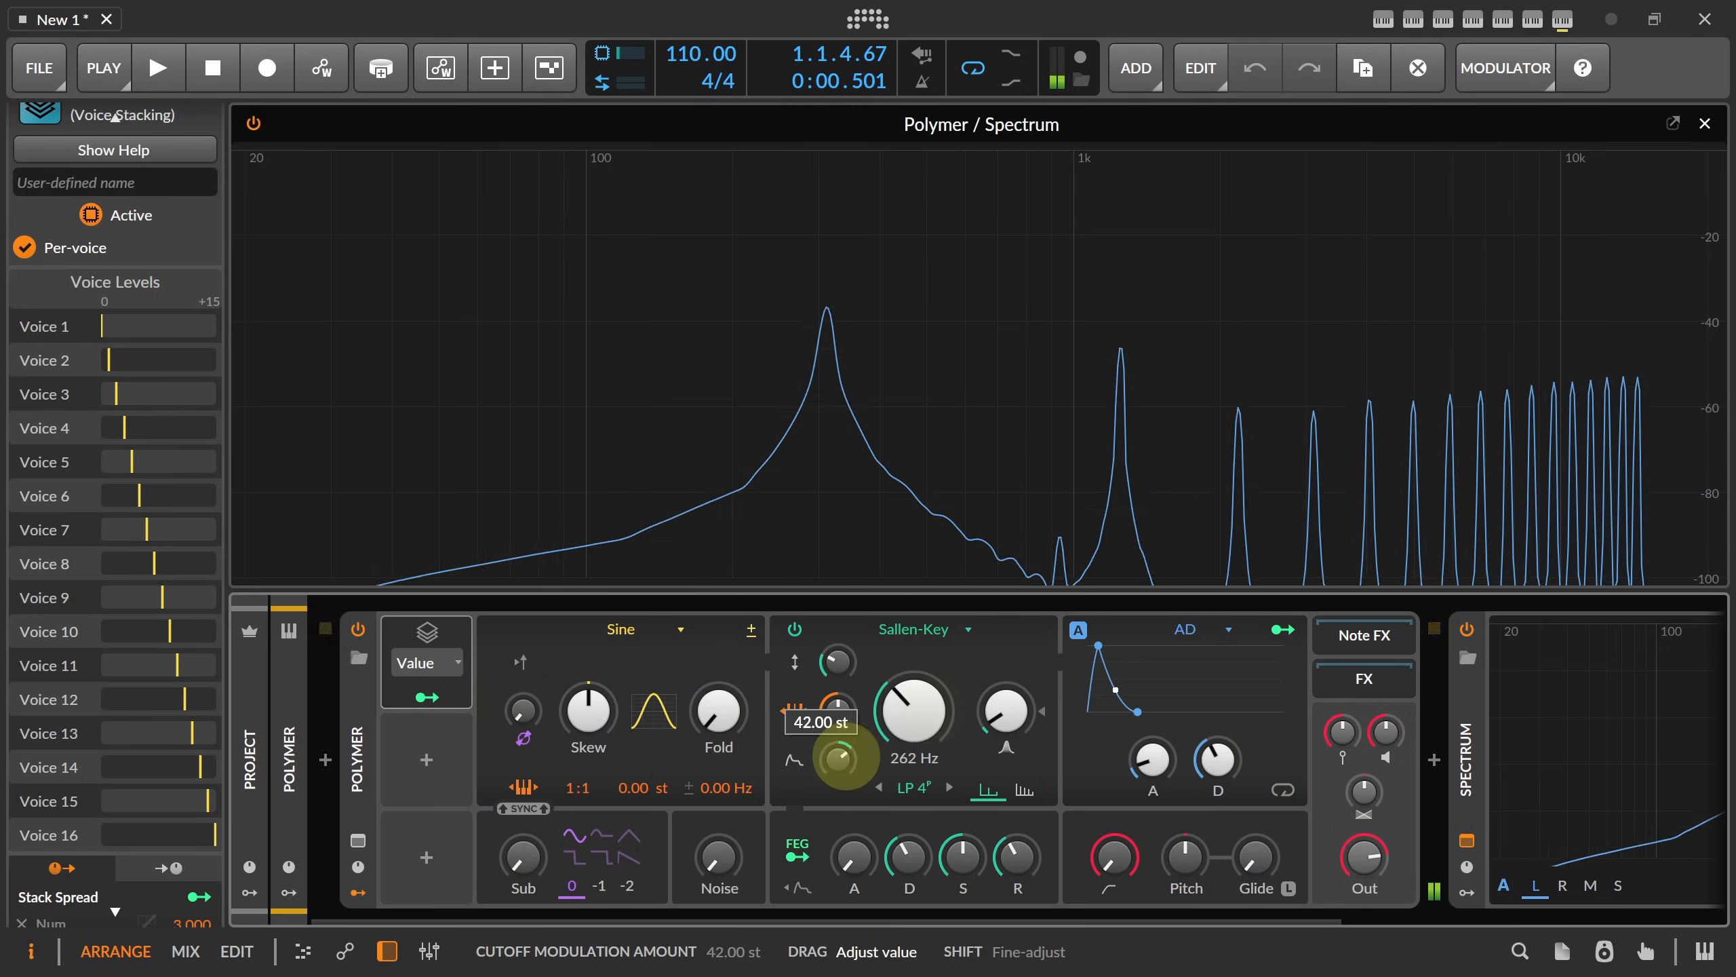
- Lower the filter envelope's sustain to minimum, adjust its decay, and raise its release to about 4.40 s
left_click_drag(958, 856, 962, 860)
left_click_drag(906, 857, 909, 845)
left_click_drag(1017, 855, 1020, 843)
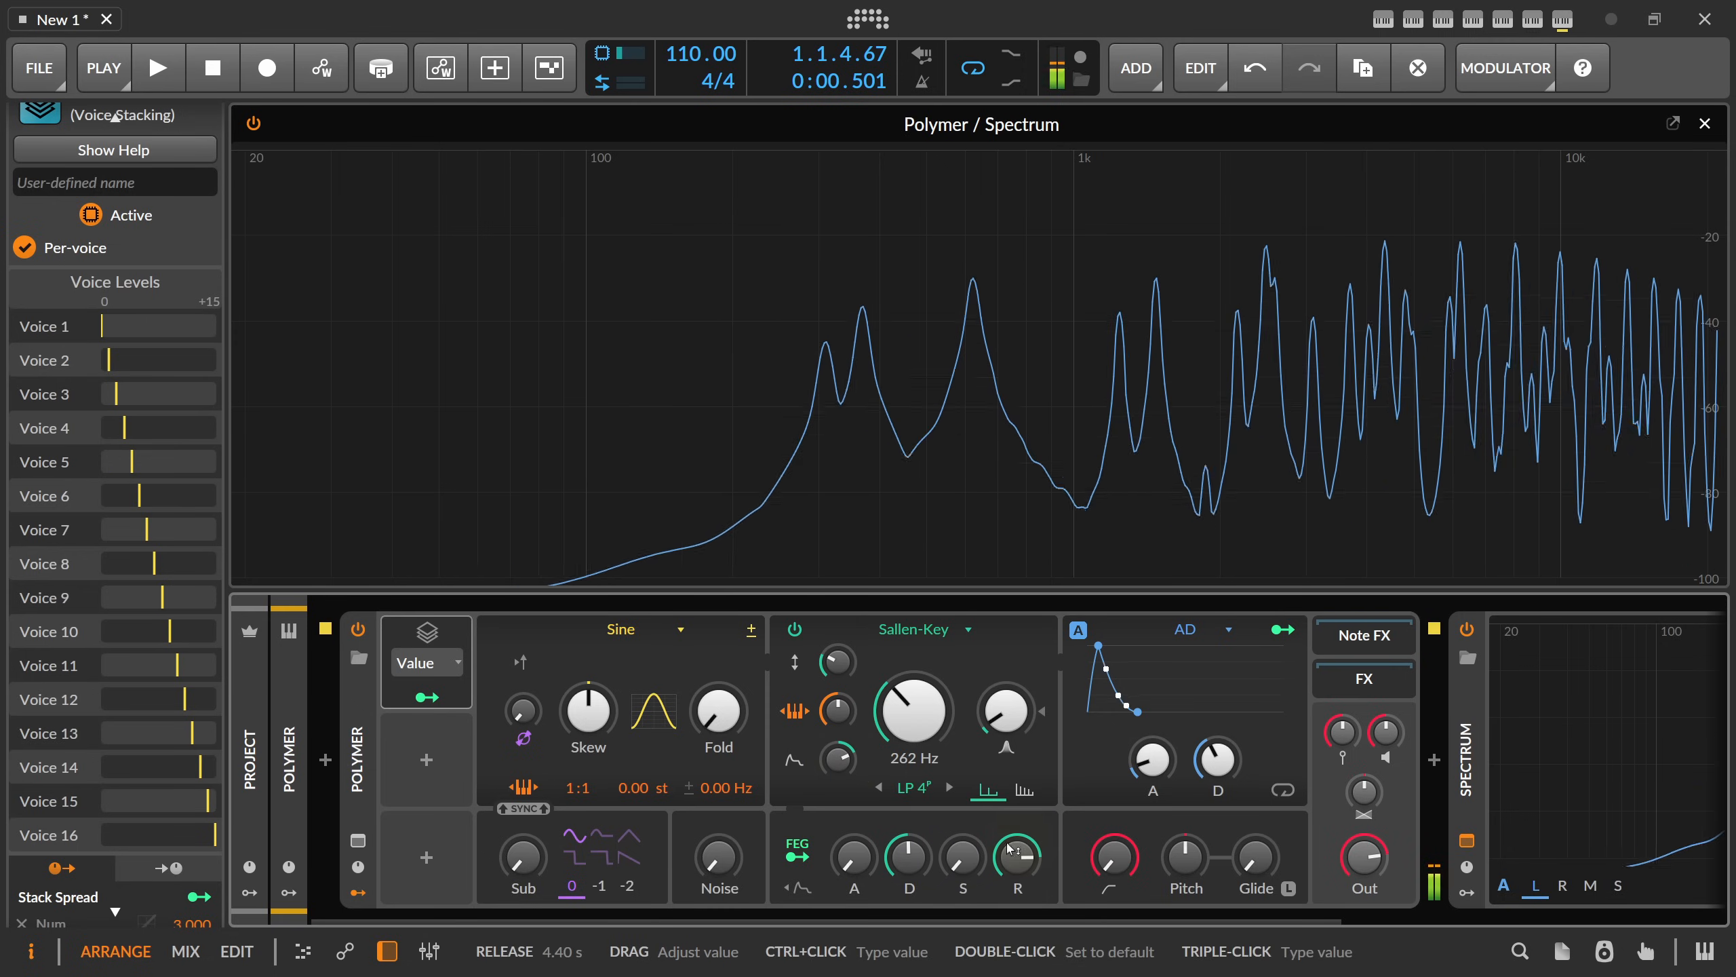
- Clear the numerator's modulation, re-map Stack Spread to it with an amount of 1, and end the mapping
left_click(427, 697)
left_click_drag(567, 788, 591, 800)
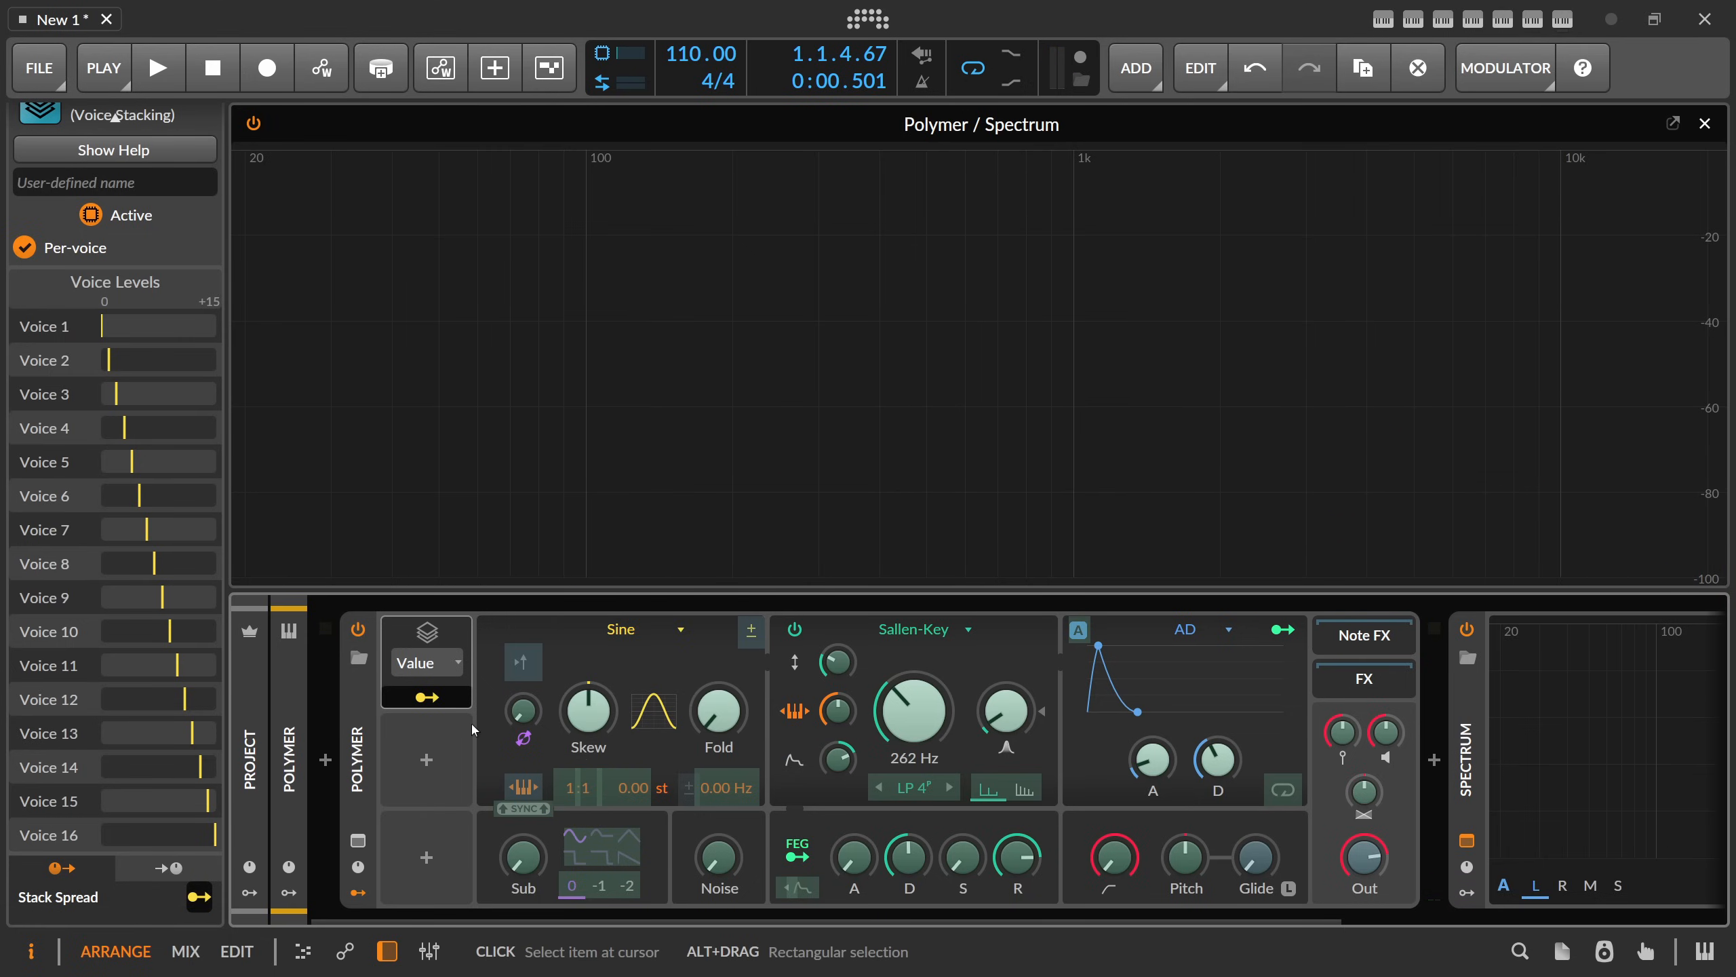
left_click_drag(571, 795, 572, 788)
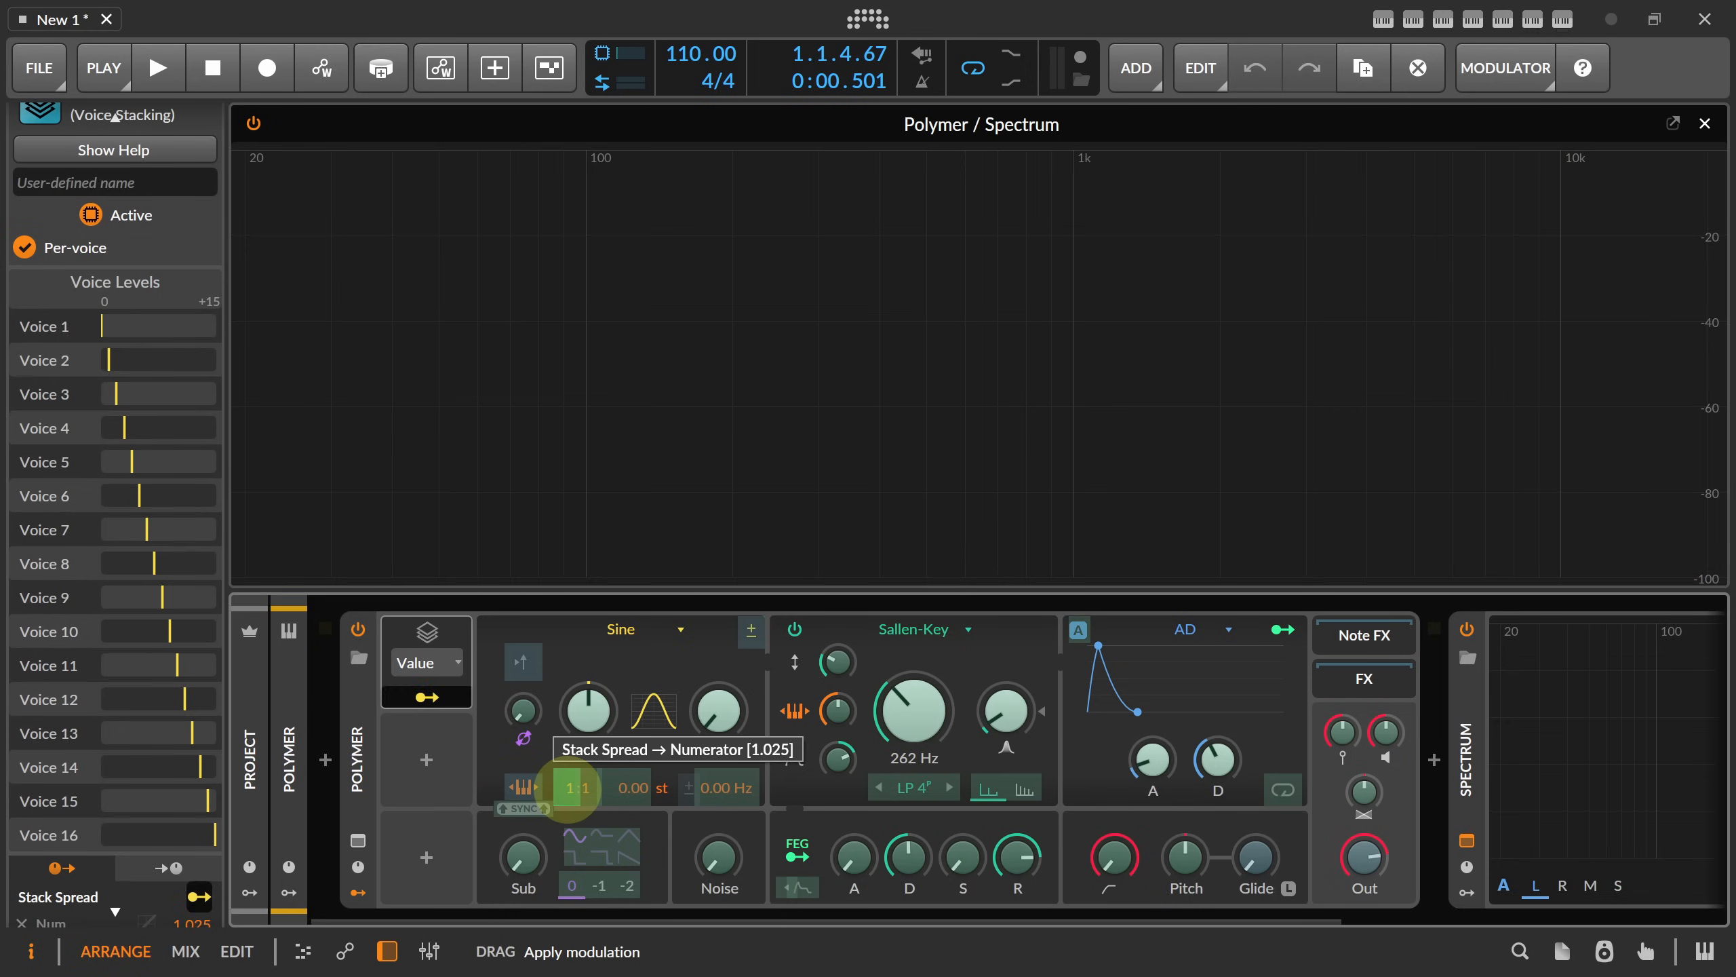
left_click_drag(569, 788, 569, 788)
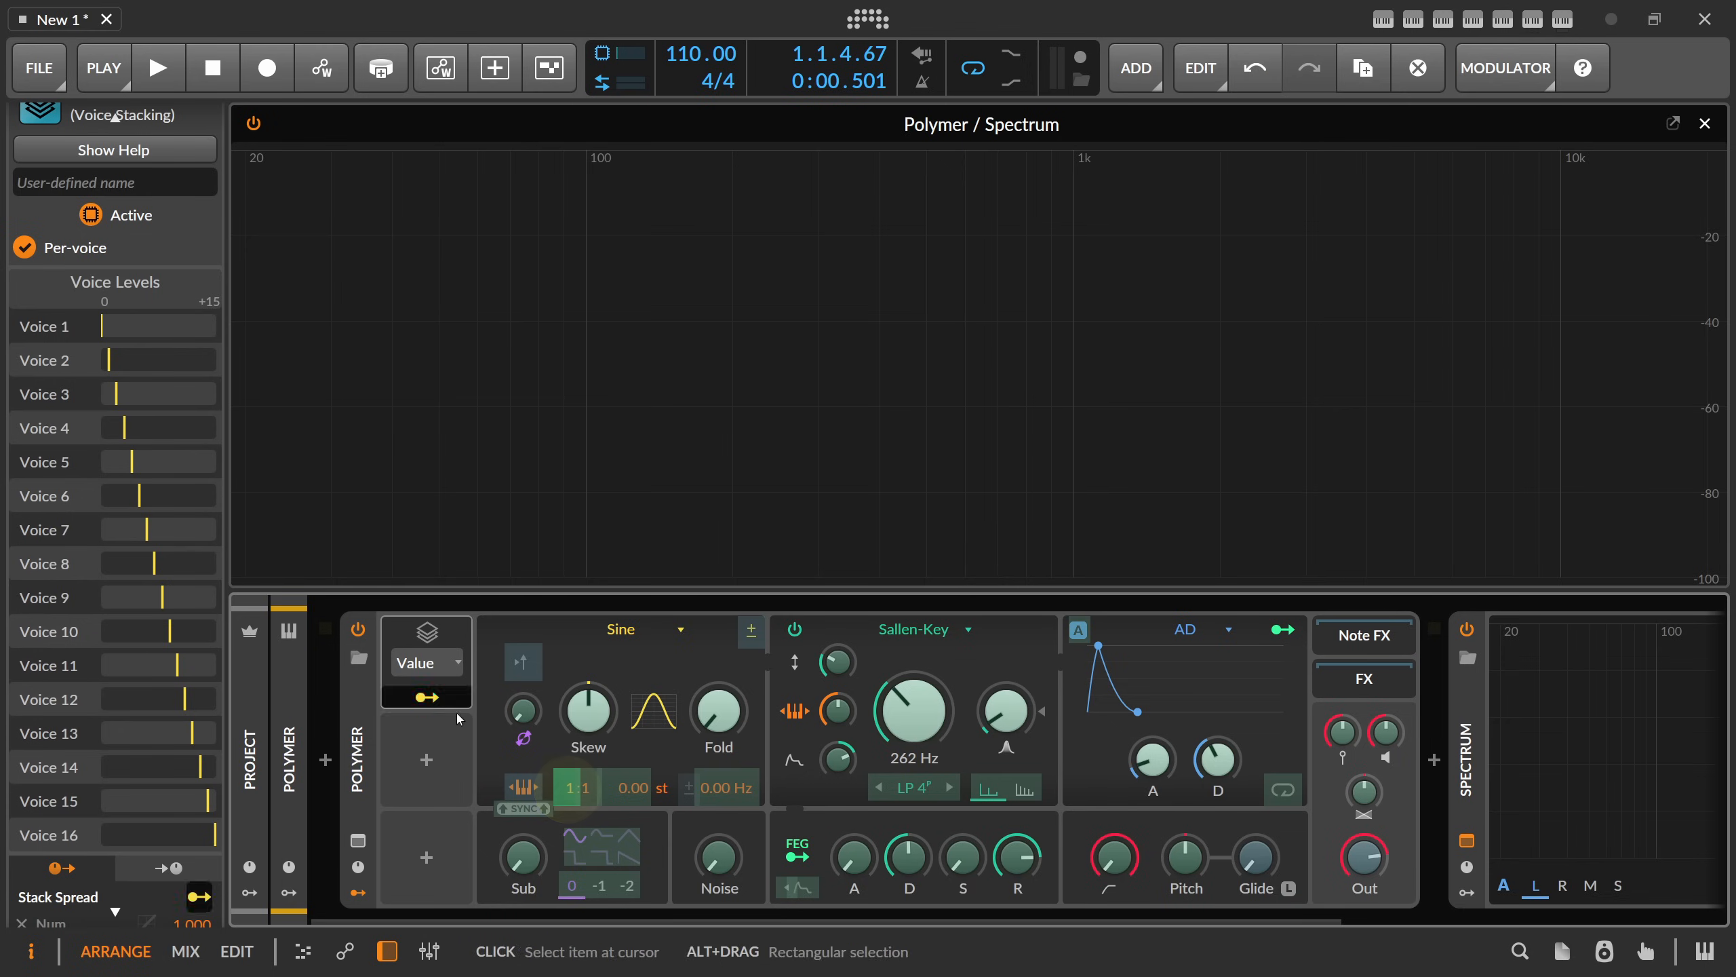
left_click(426, 696)
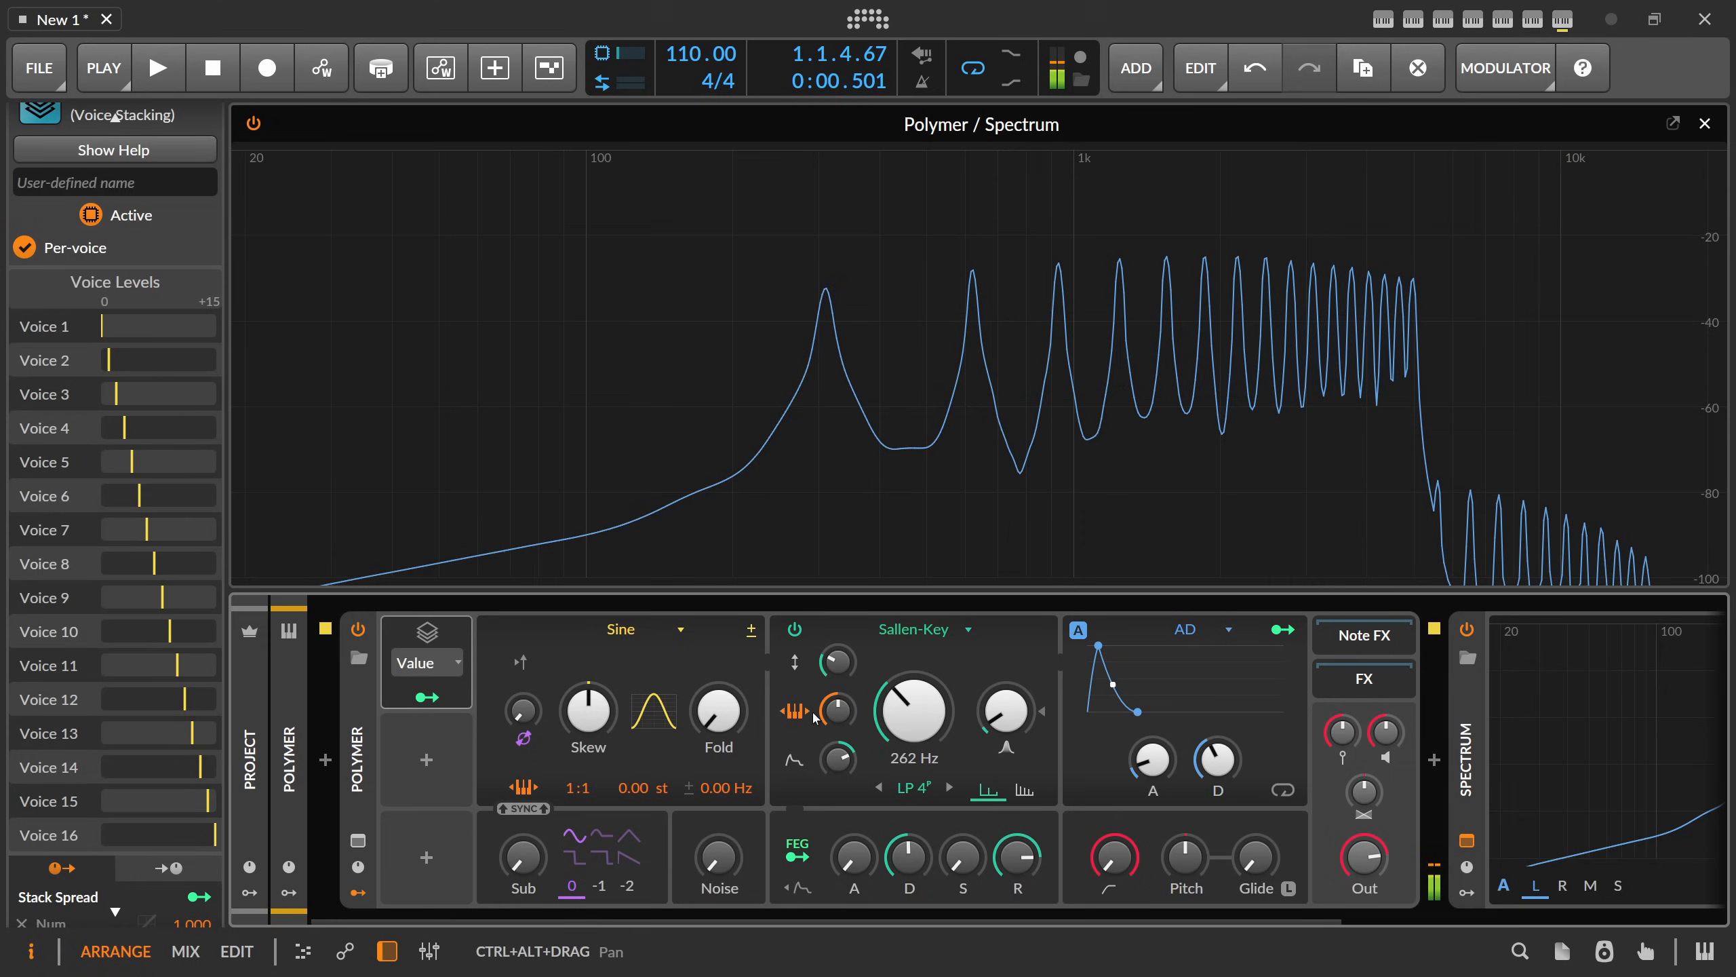
- Open the filter cutoff to 33.5 kHz and sweep it down to about 45.6 Hz
mouse_move(871, 726)
left_mouse_down()
mouse_move(871, 656)
mouse_move(872, 726)
left_mouse_up()
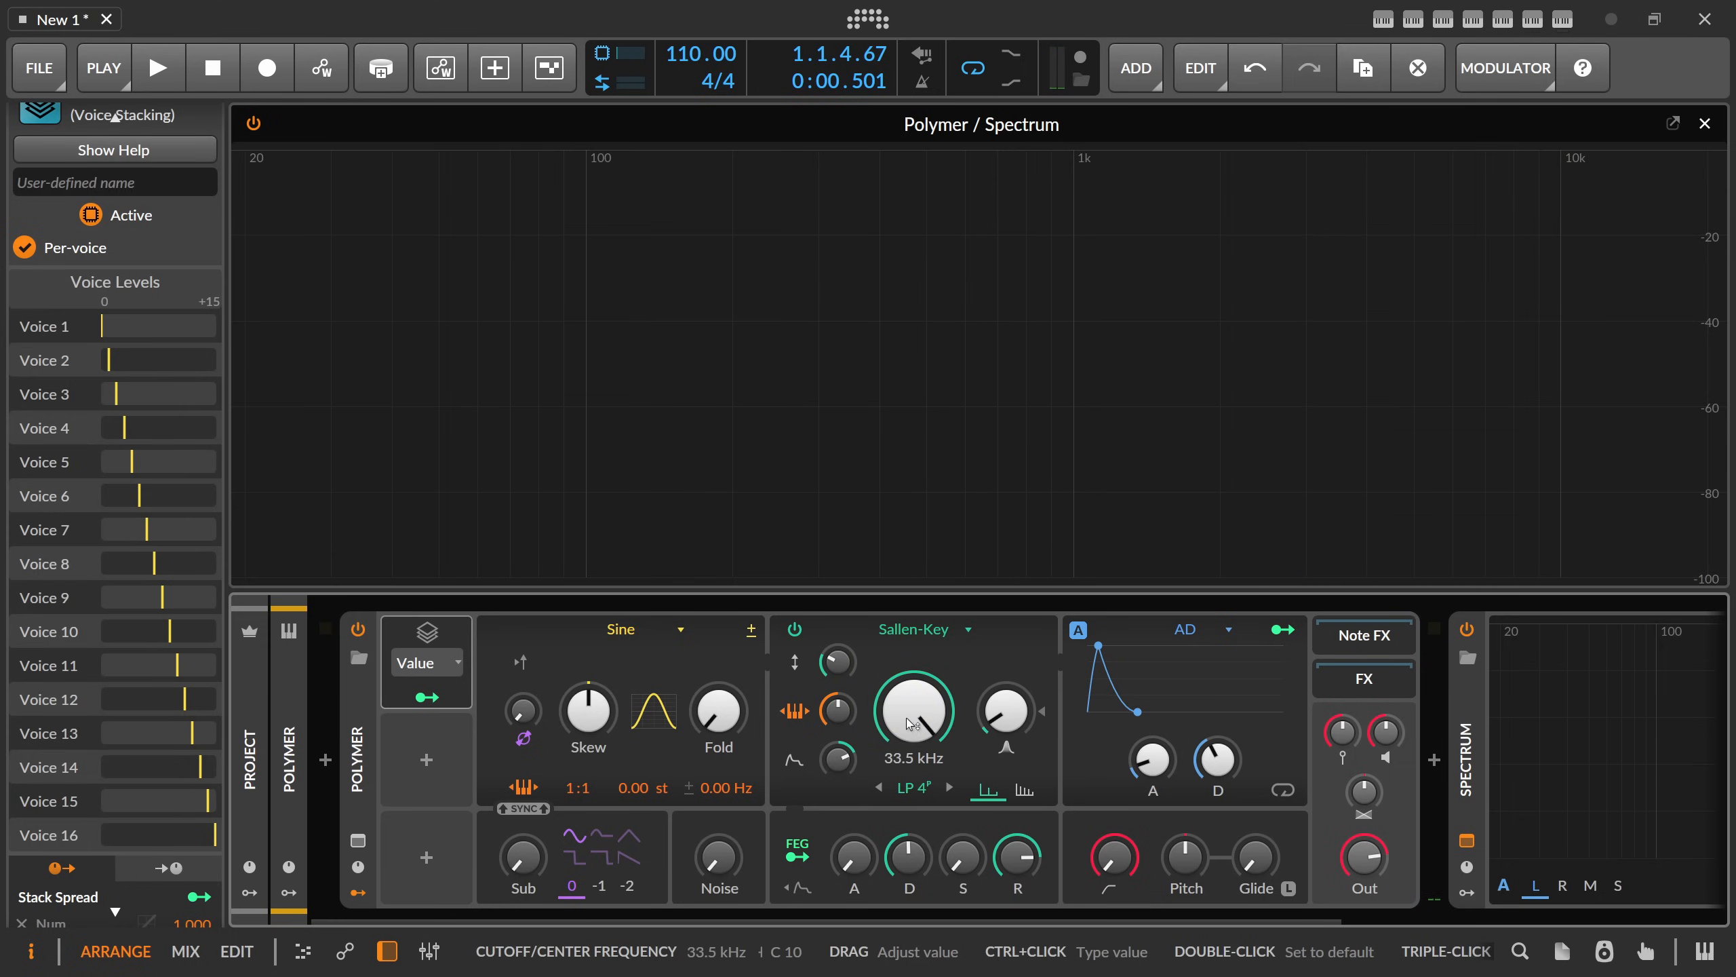
left_click(834, 674)
left_click(919, 701)
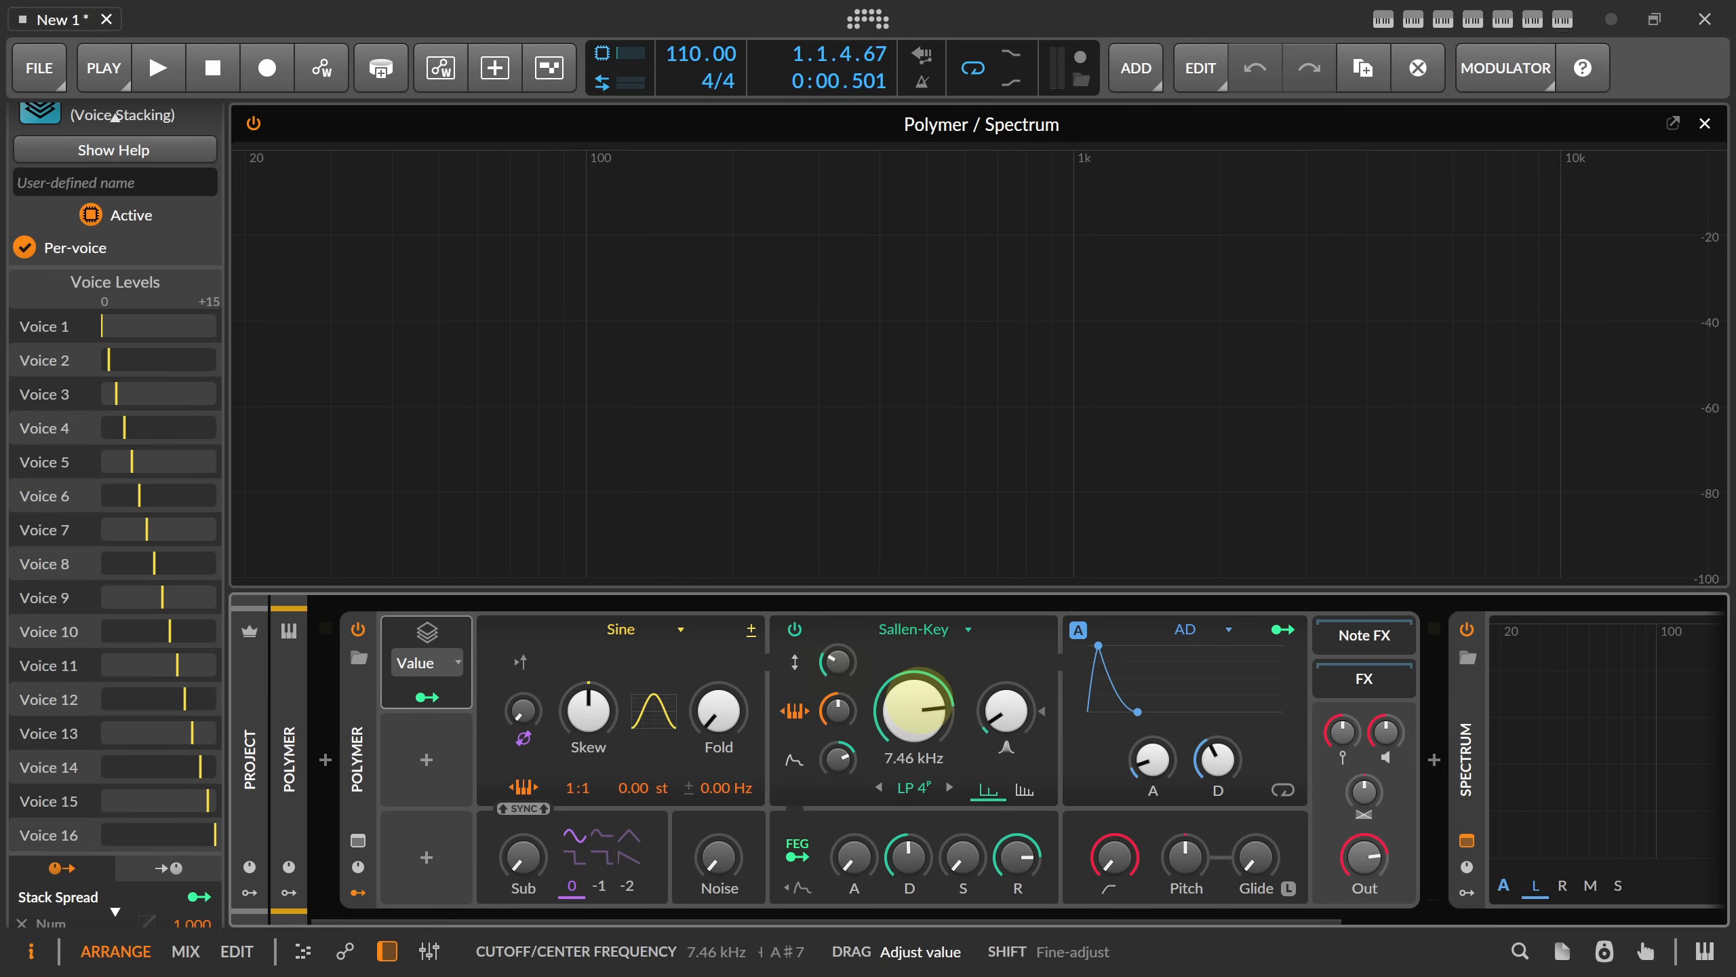
left_click_drag(919, 701, 919, 846)
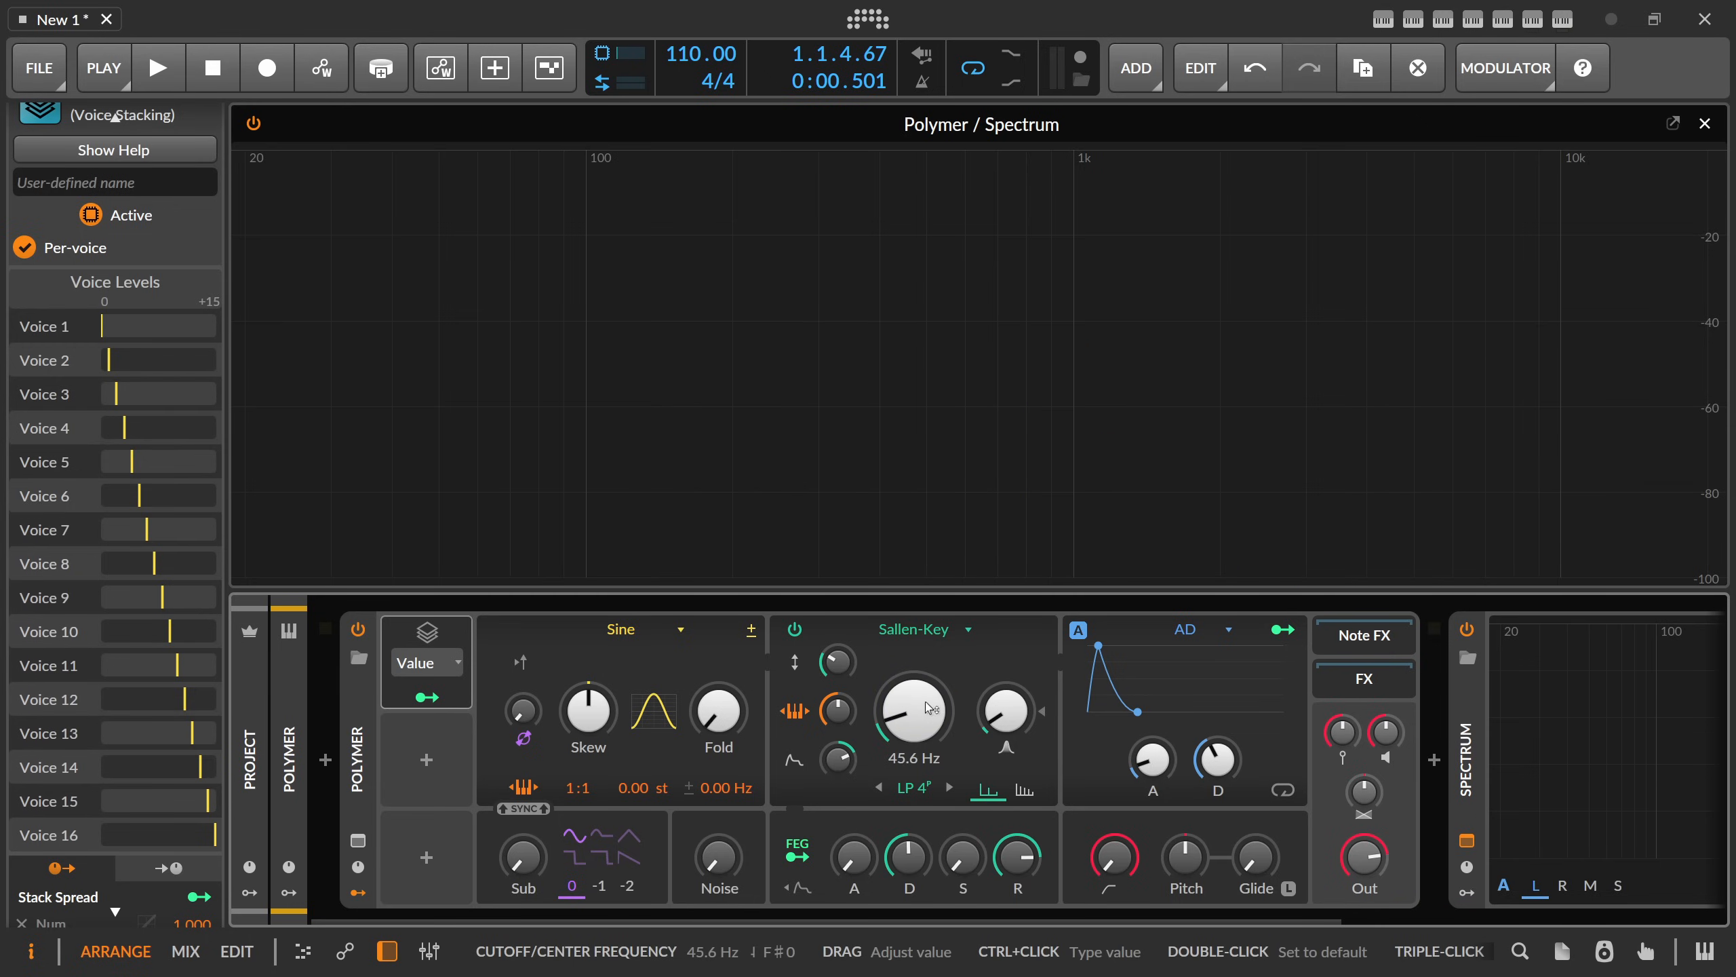
- Reset the filter's envelope modulation and drive to their defaults, switch its mode to LP 8, and set the cutoff to 33.5 kHz
double_click(916, 724)
double_click(846, 761)
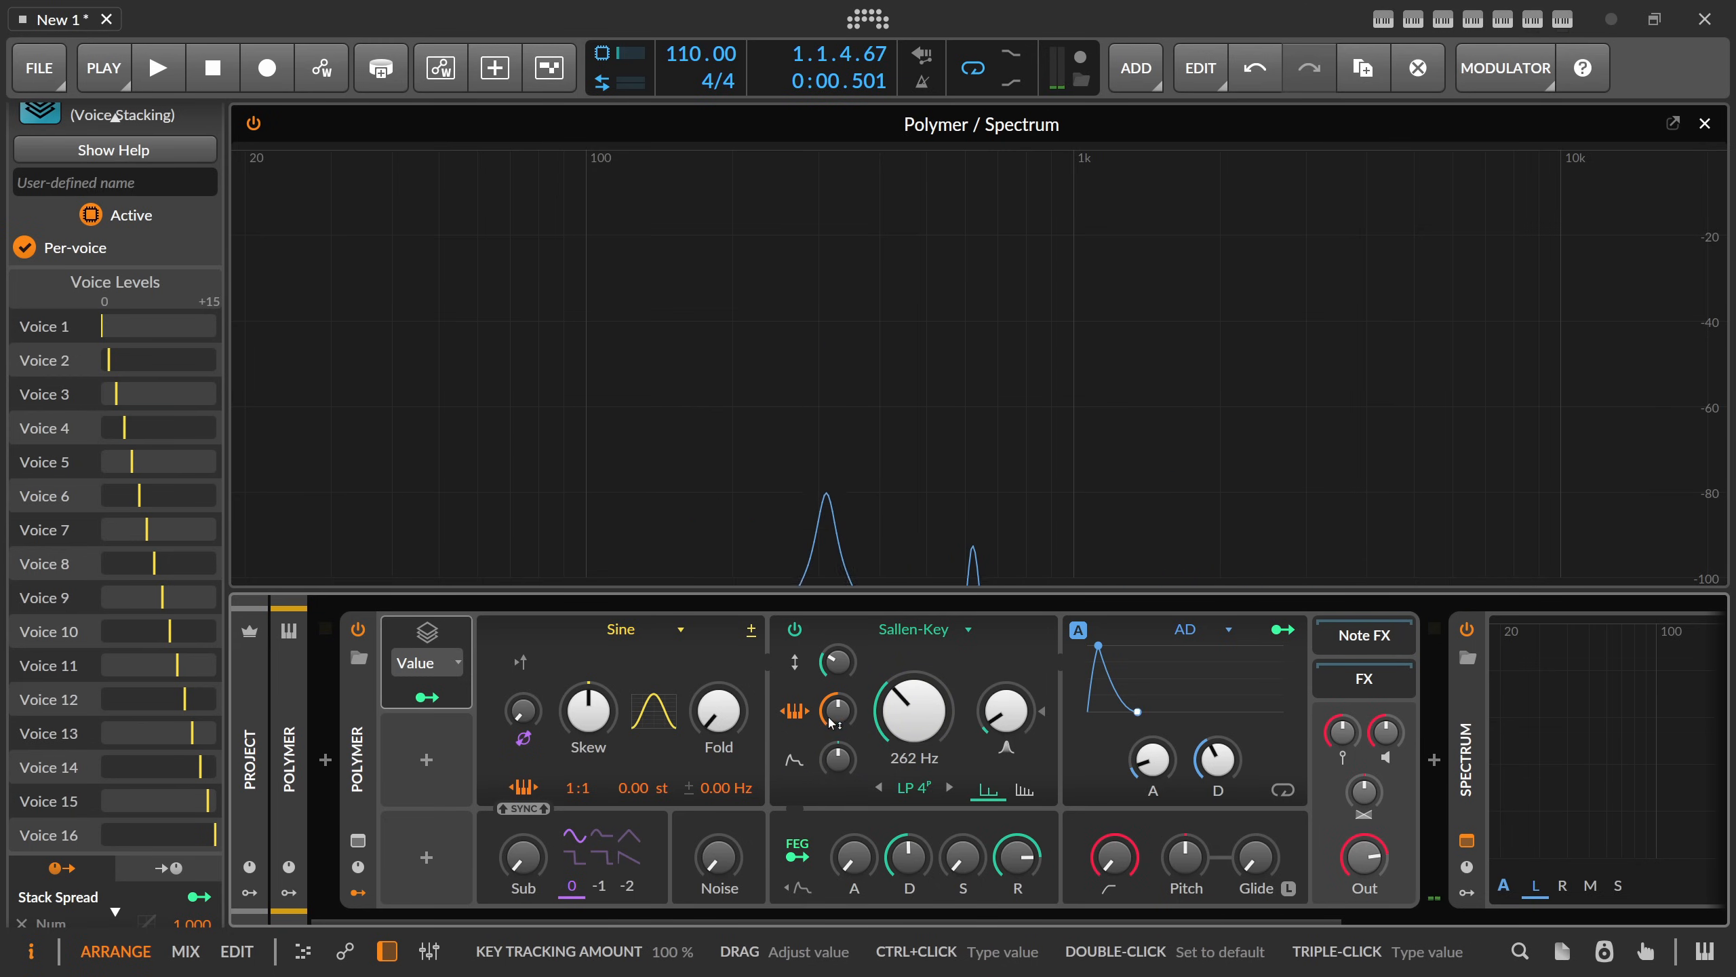
left_click(950, 788)
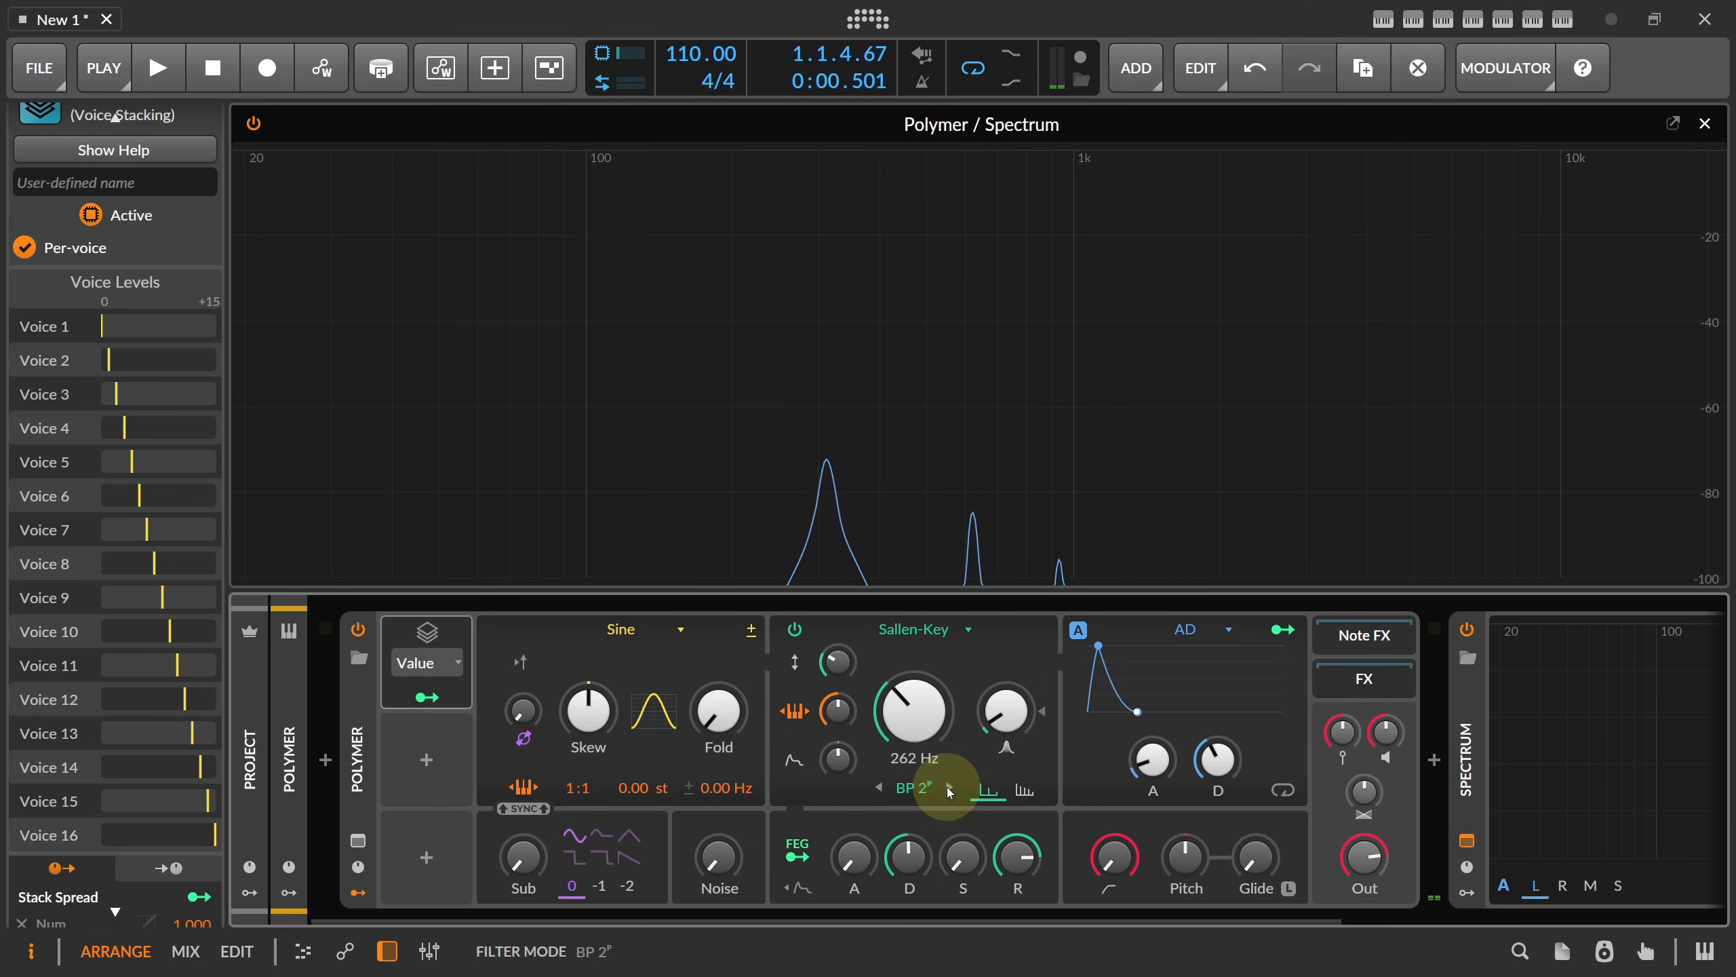
left_click(878, 787)
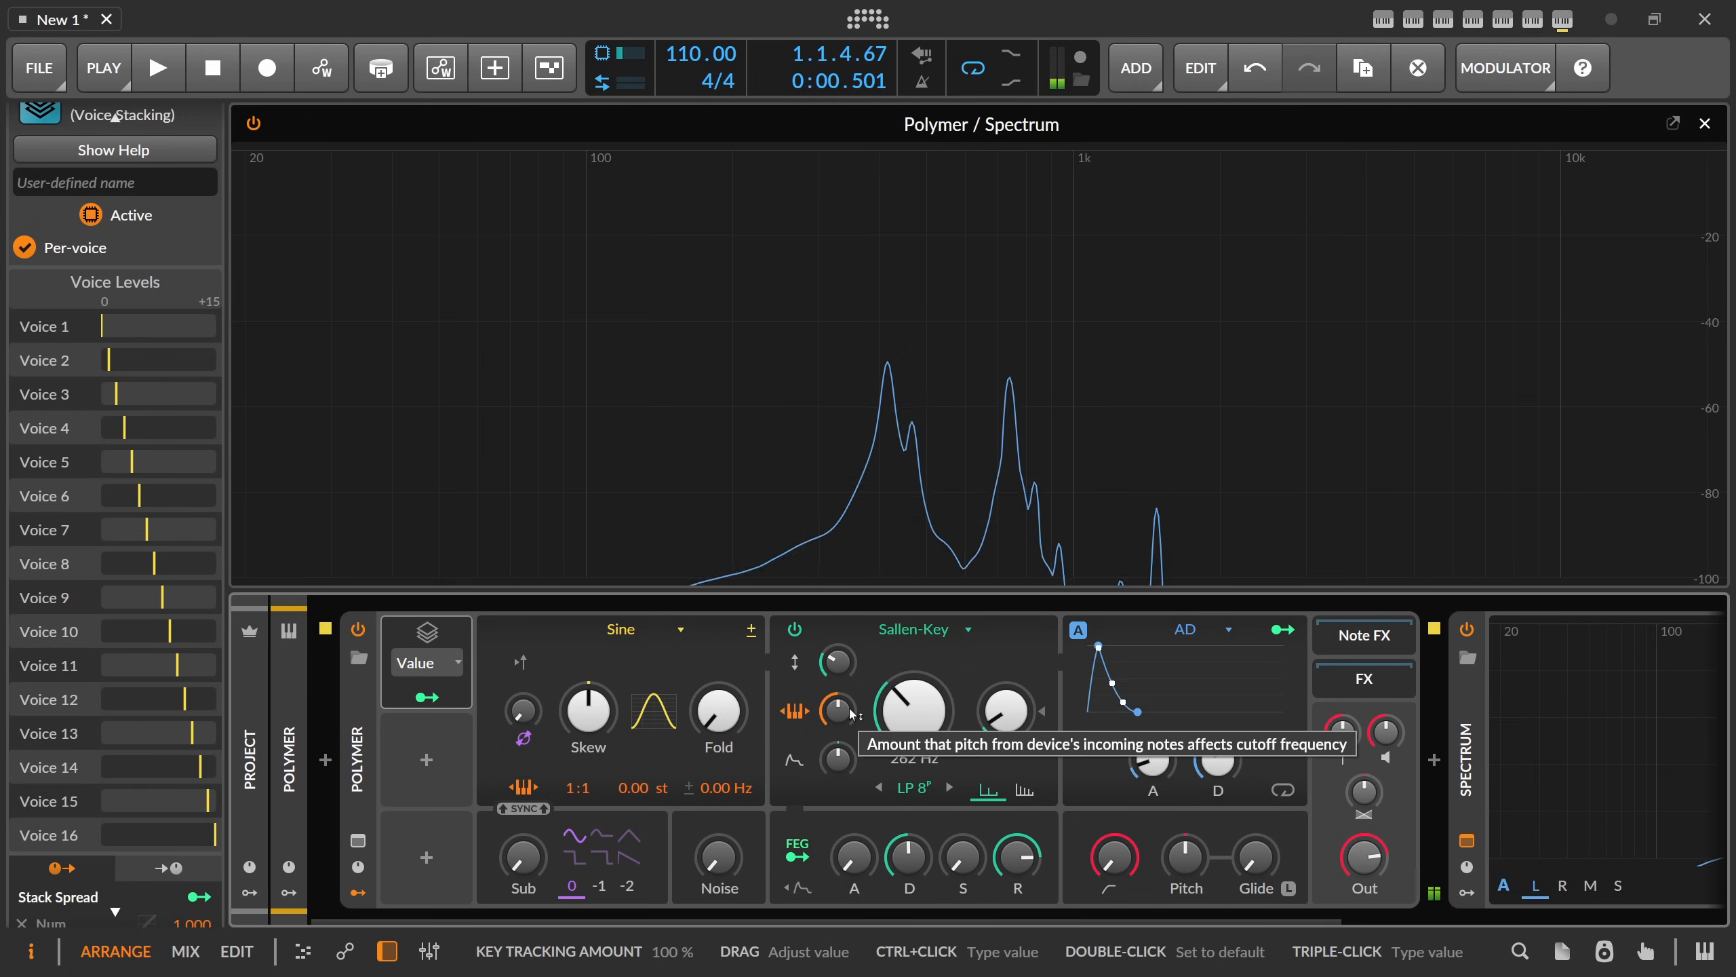
mouse_move(914, 712)
left_mouse_down()
mouse_move(914, 656)
mouse_move(914, 690)
mouse_move(860, 685)
mouse_move(912, 713)
left_mouse_up()
double_click(849, 667)
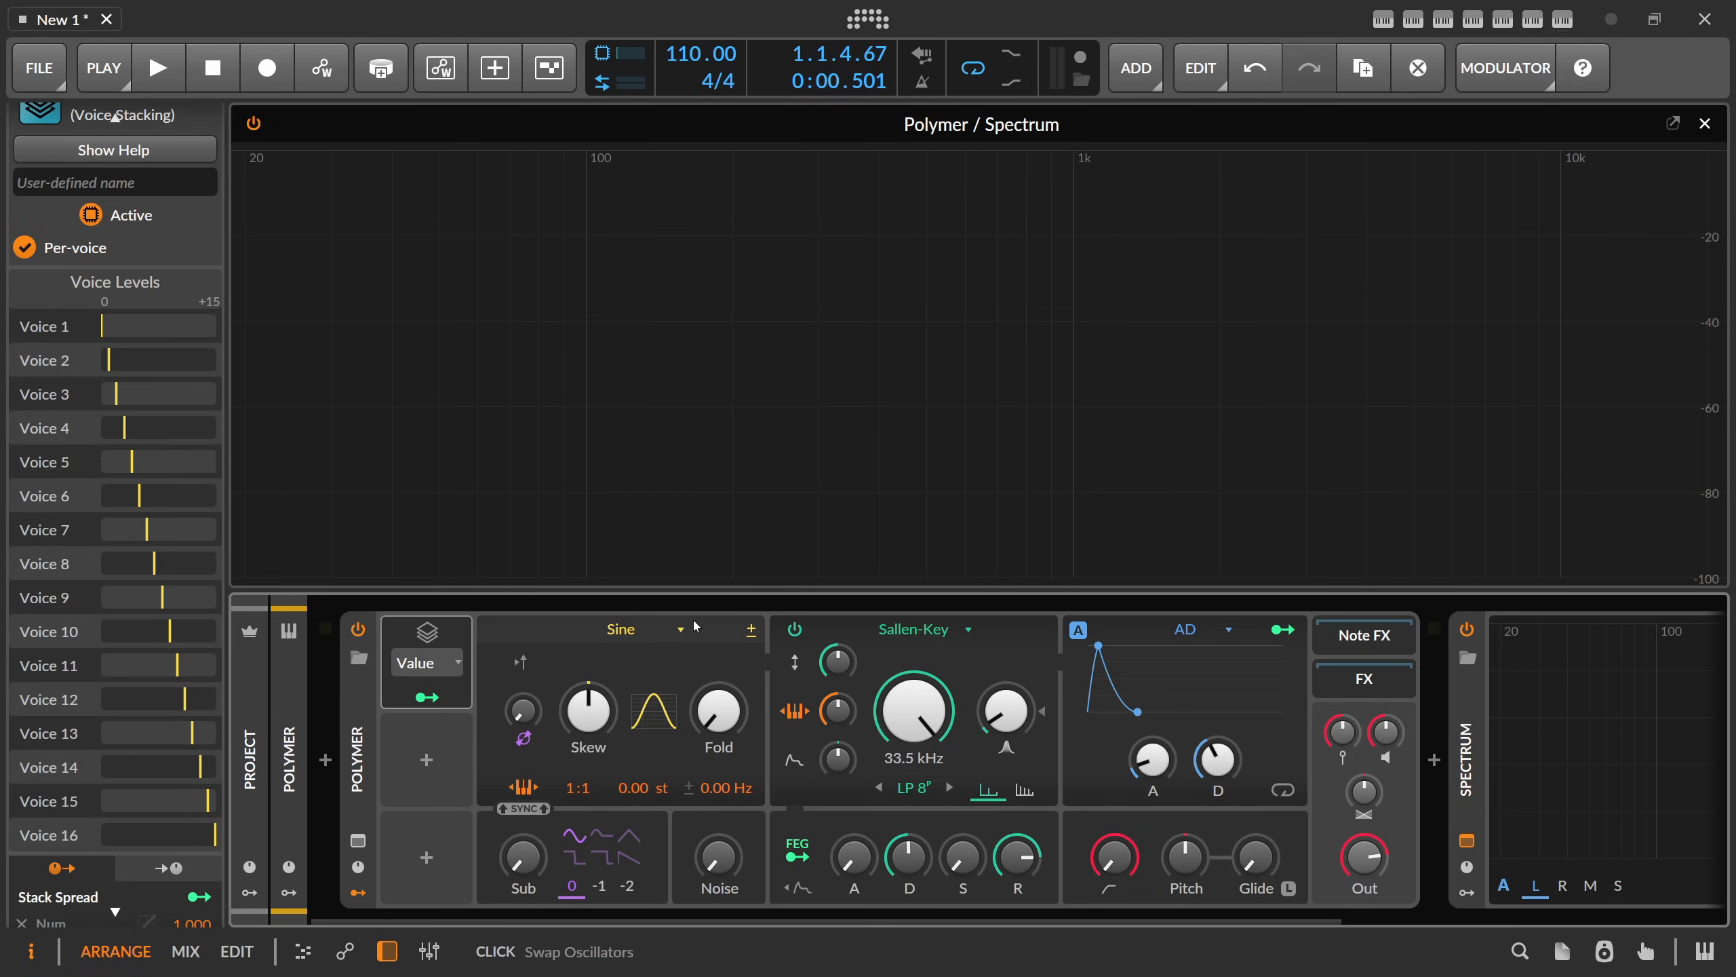
- Add a Steps modulator to Polymer's second modulator slot and expand its step editor
left_click(427, 761)
type("step")
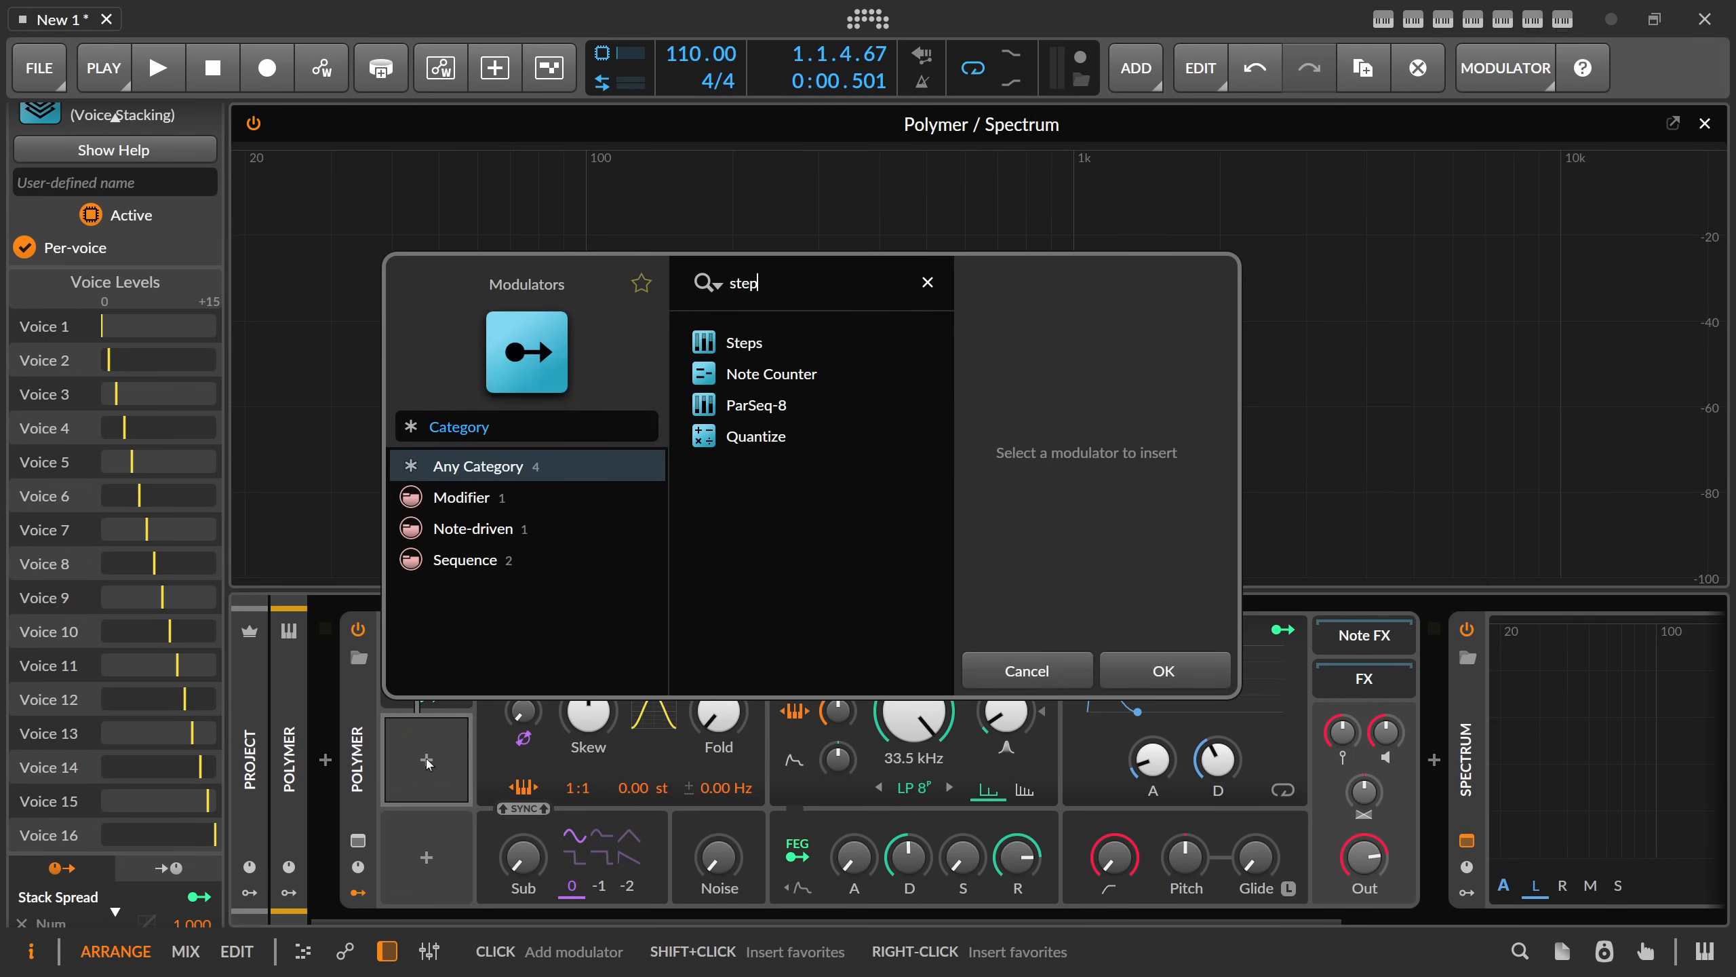
double_click(767, 352)
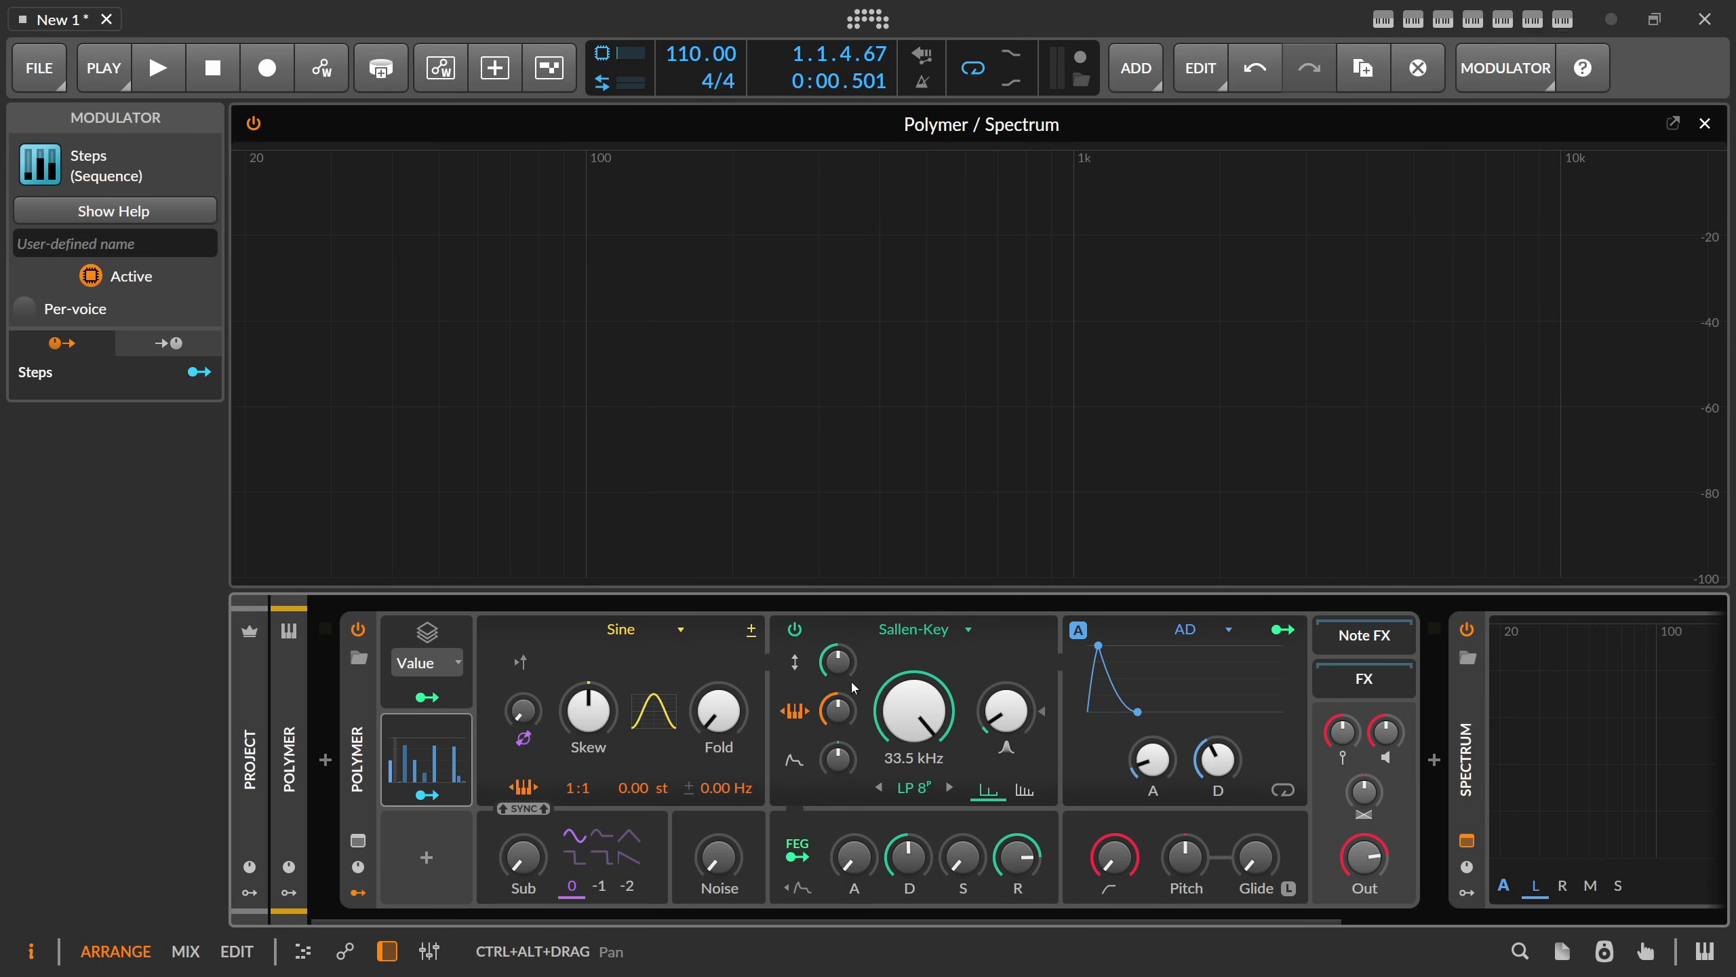
left_click(431, 749)
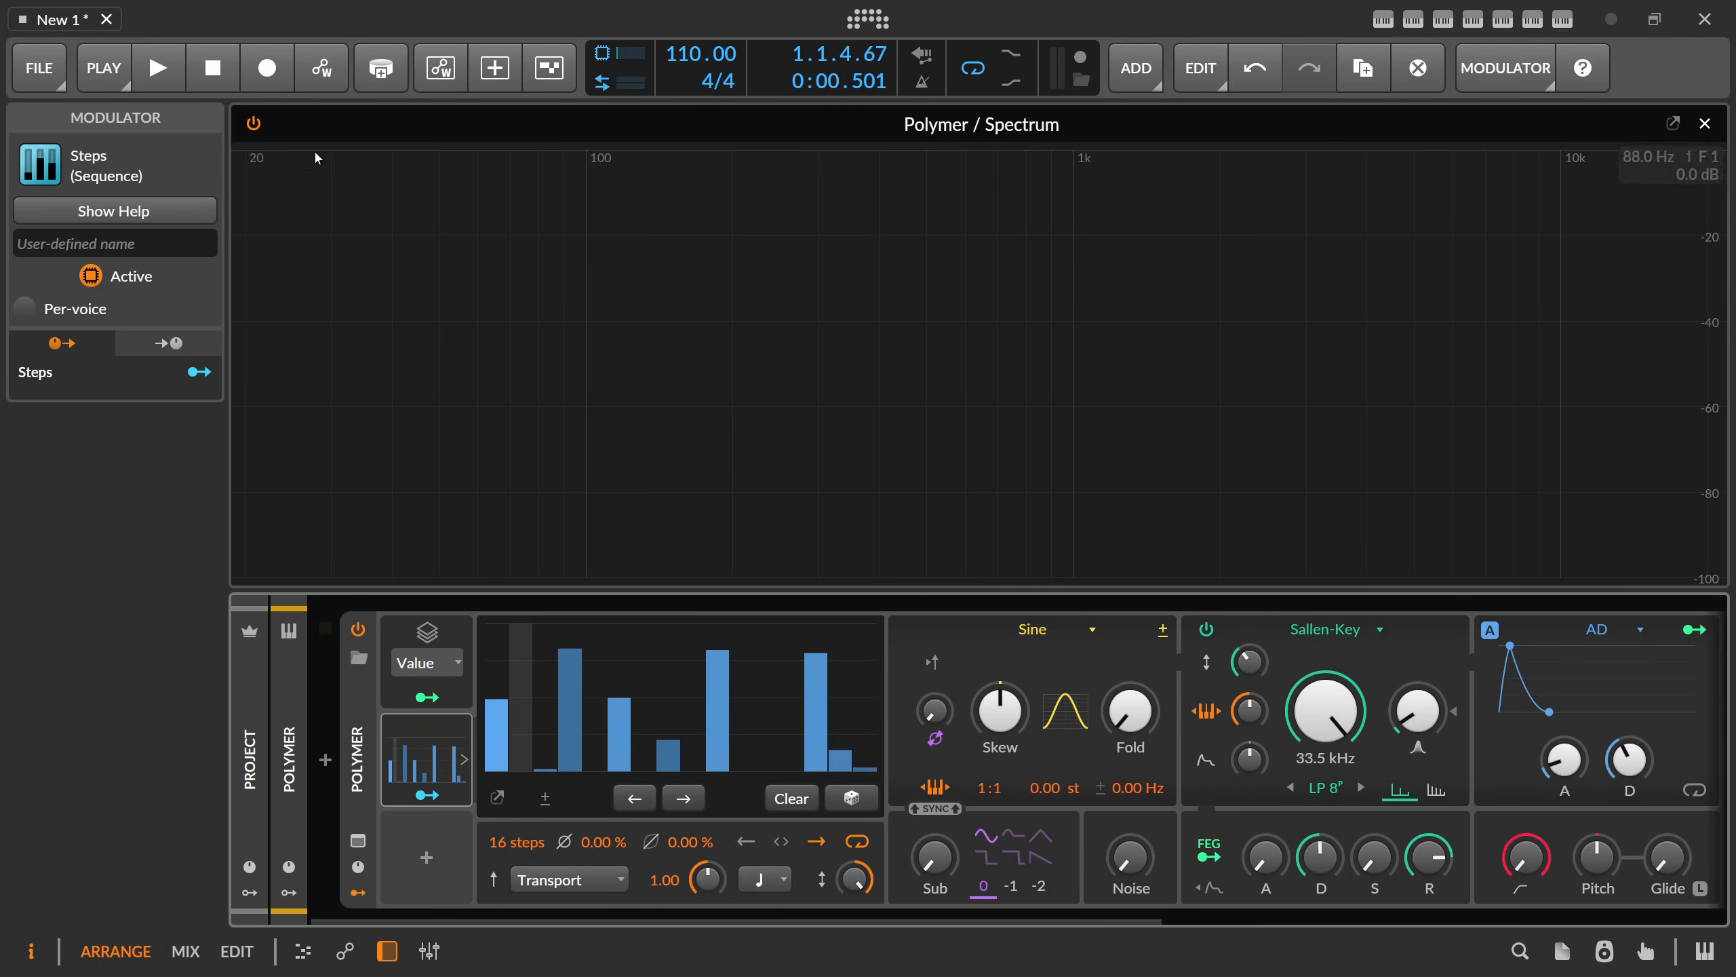
- With playback running, set the Steps timebase to 16th note and redraw the levels of steps 2 to 12
left_click(179, 80)
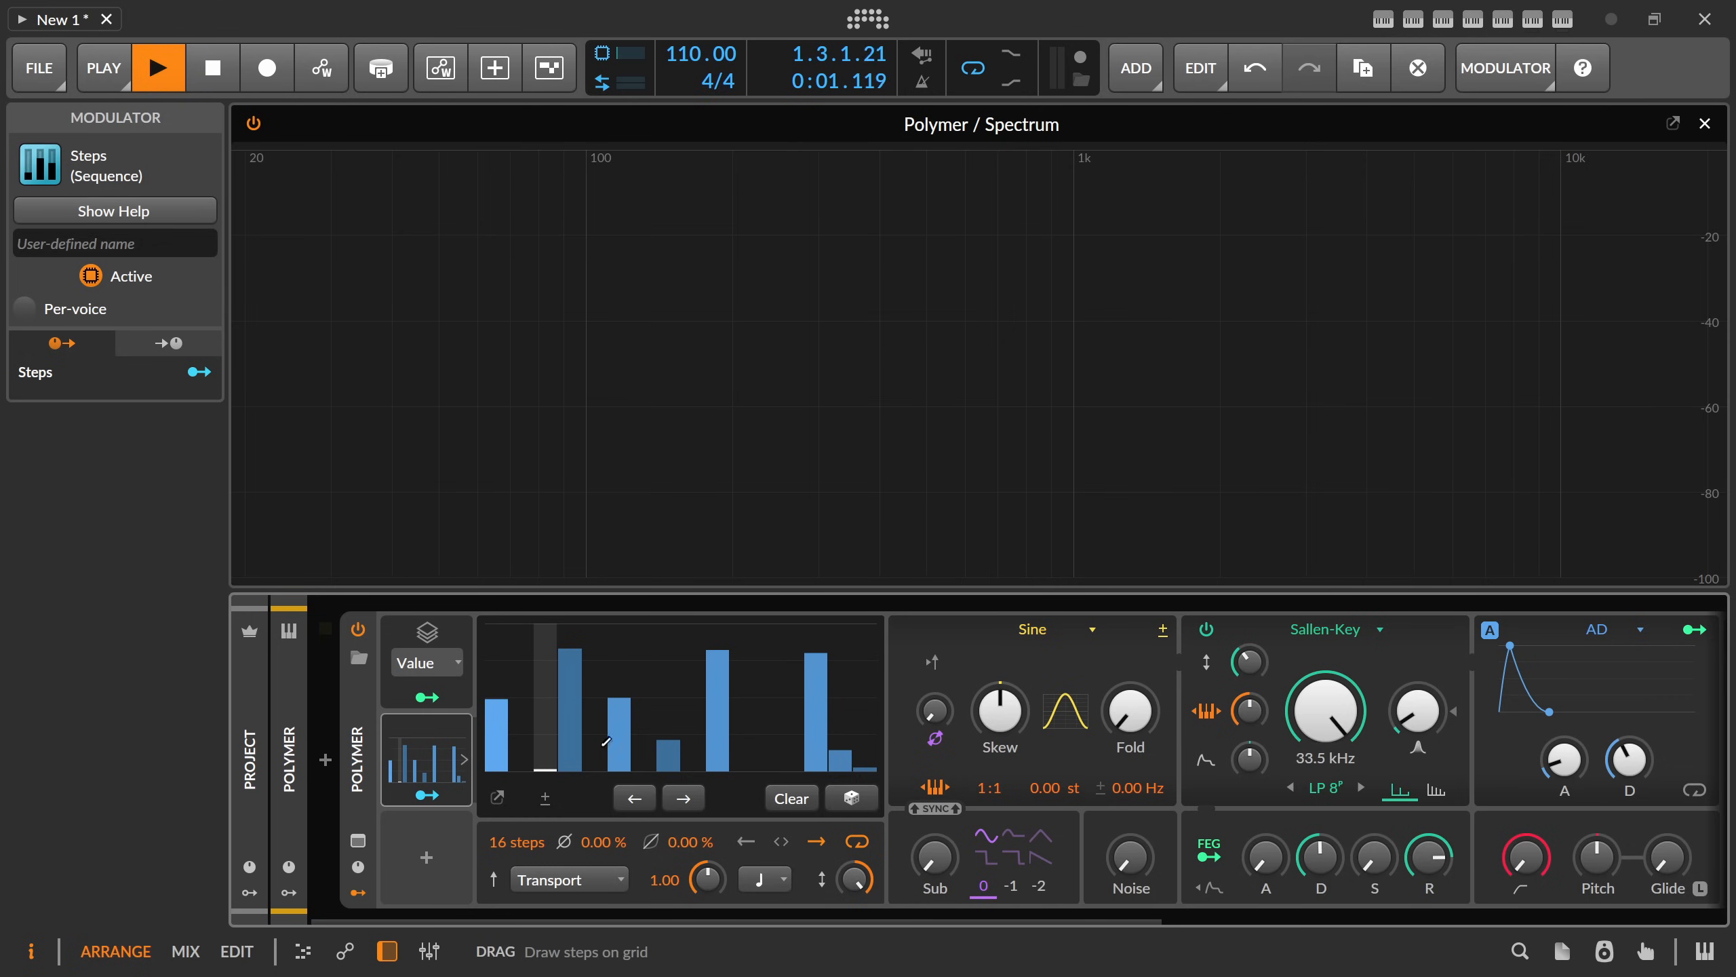
left_click(764, 879)
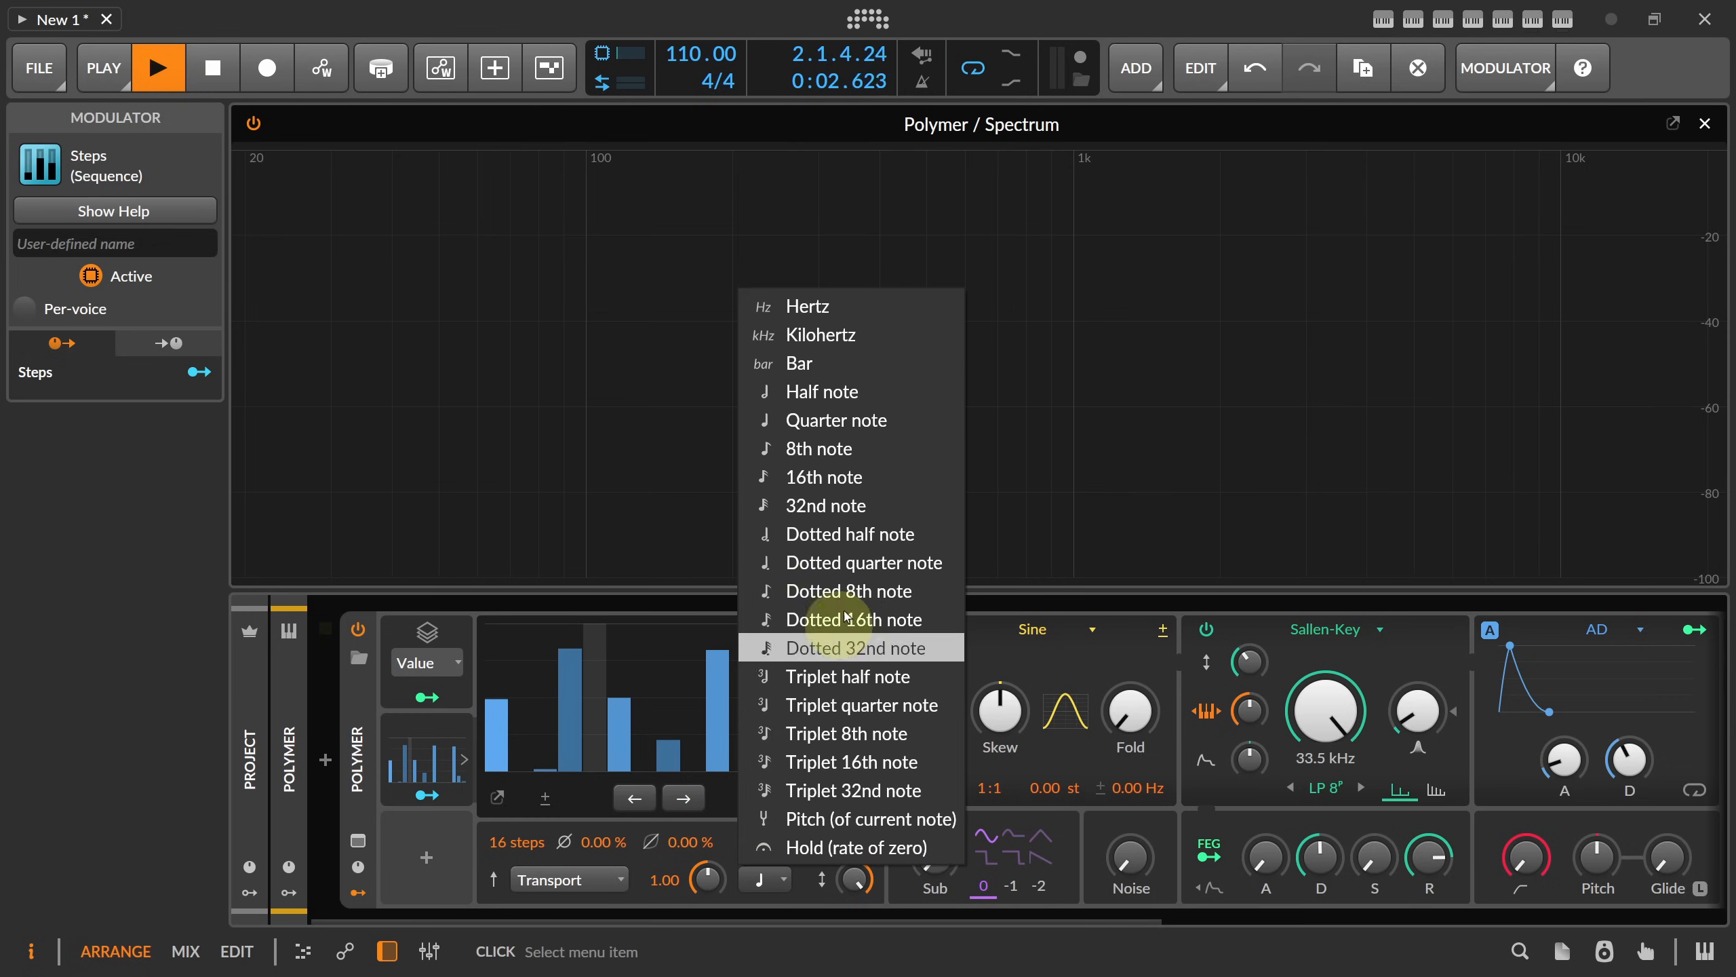
left_click(875, 489)
mouse_move(519, 677)
left_mouse_down()
mouse_move(728, 737)
mouse_move(769, 708)
left_mouse_up()
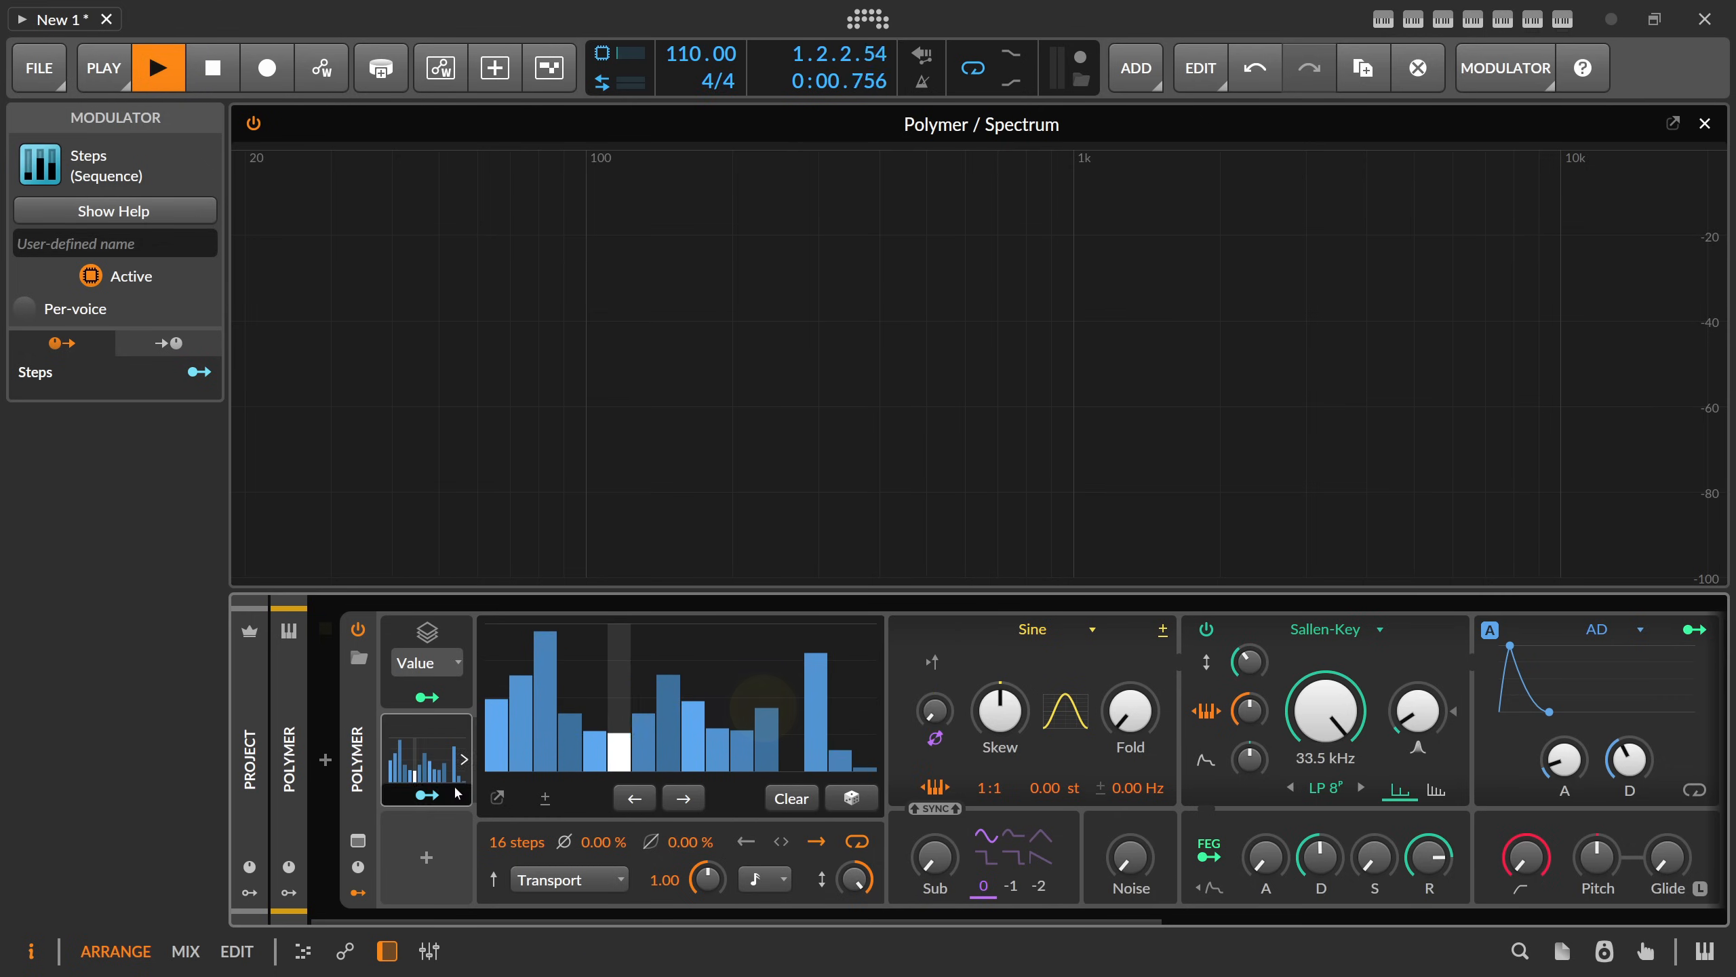
- Map Steps to the filter cutoff with an amount of about -71.3 and end the mapping
left_click(427, 795)
left_click_drag(1323, 711, 1323, 752)
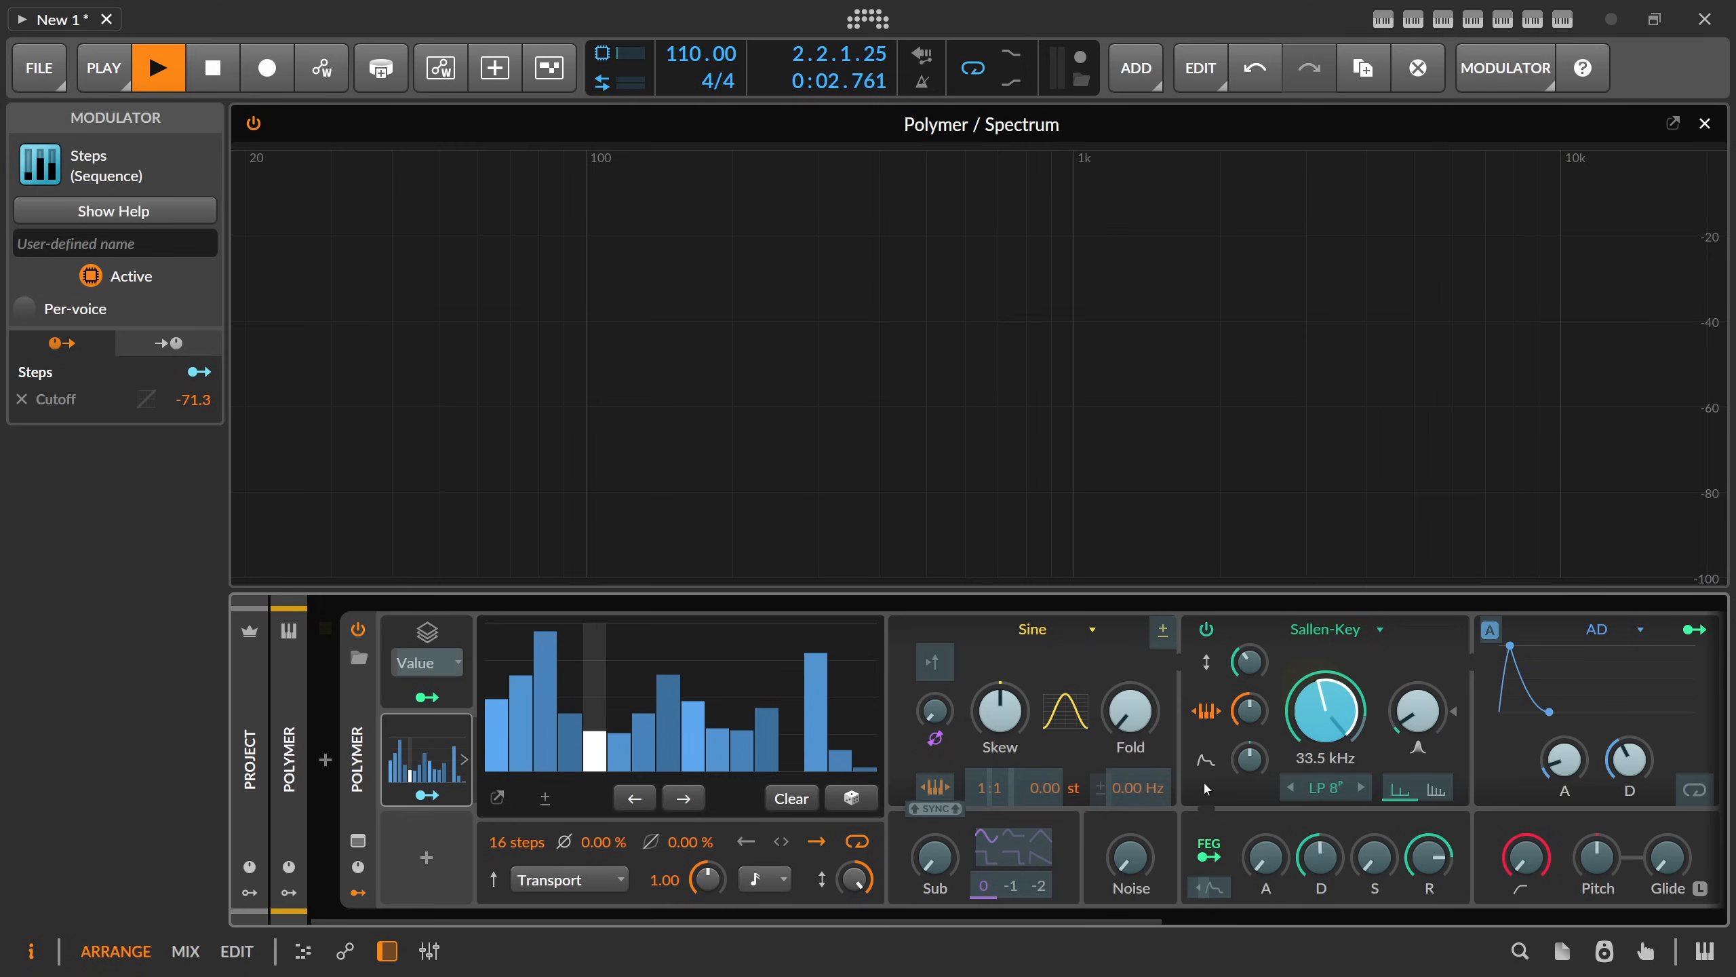
left_click(430, 792)
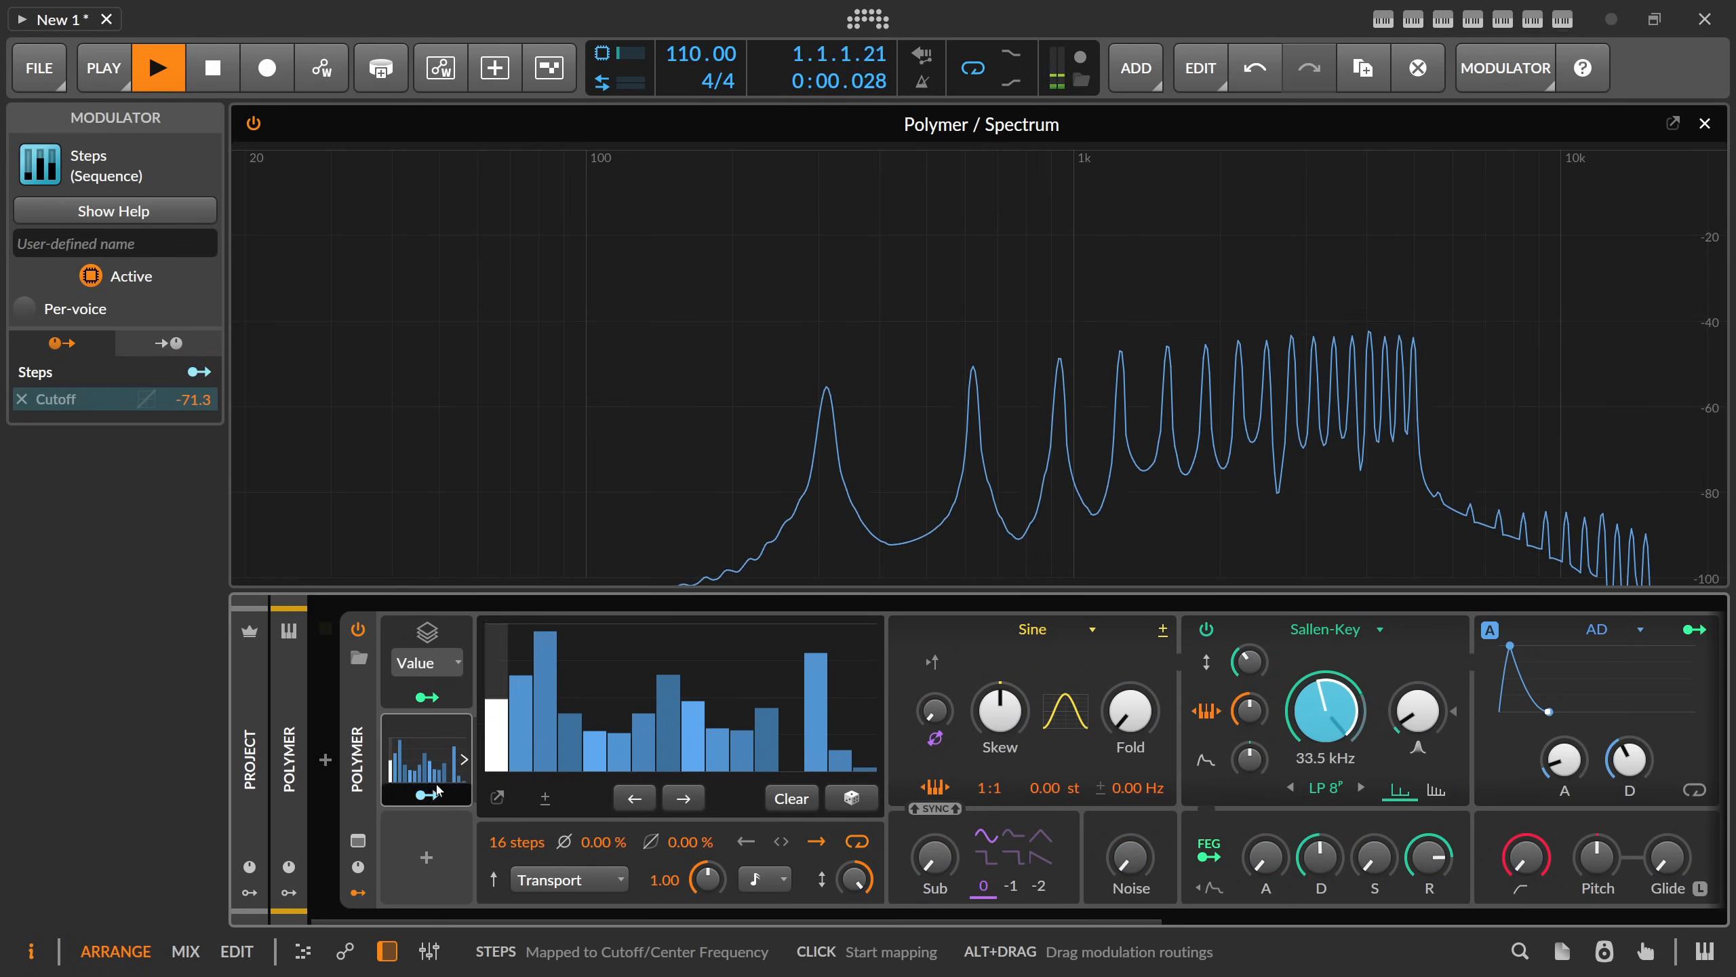
- Clear the Steps modulation from the filter cutoff and end the mapping
left_click(432, 795)
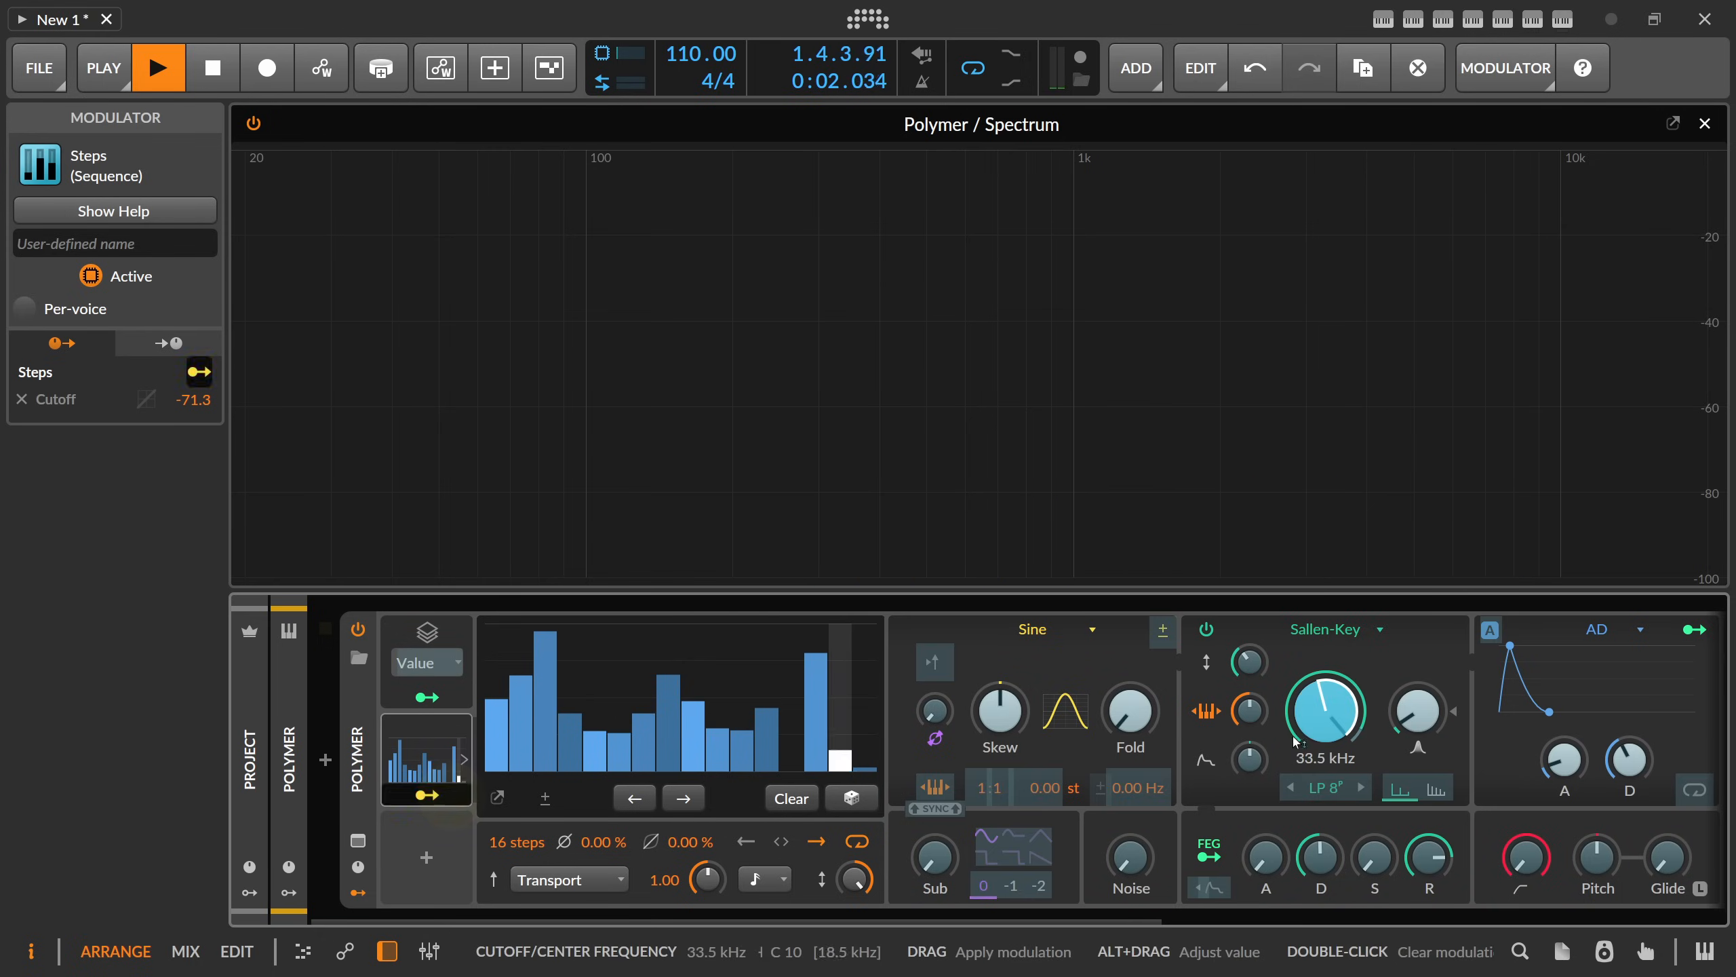
double_click(1323, 714)
left_click(429, 795)
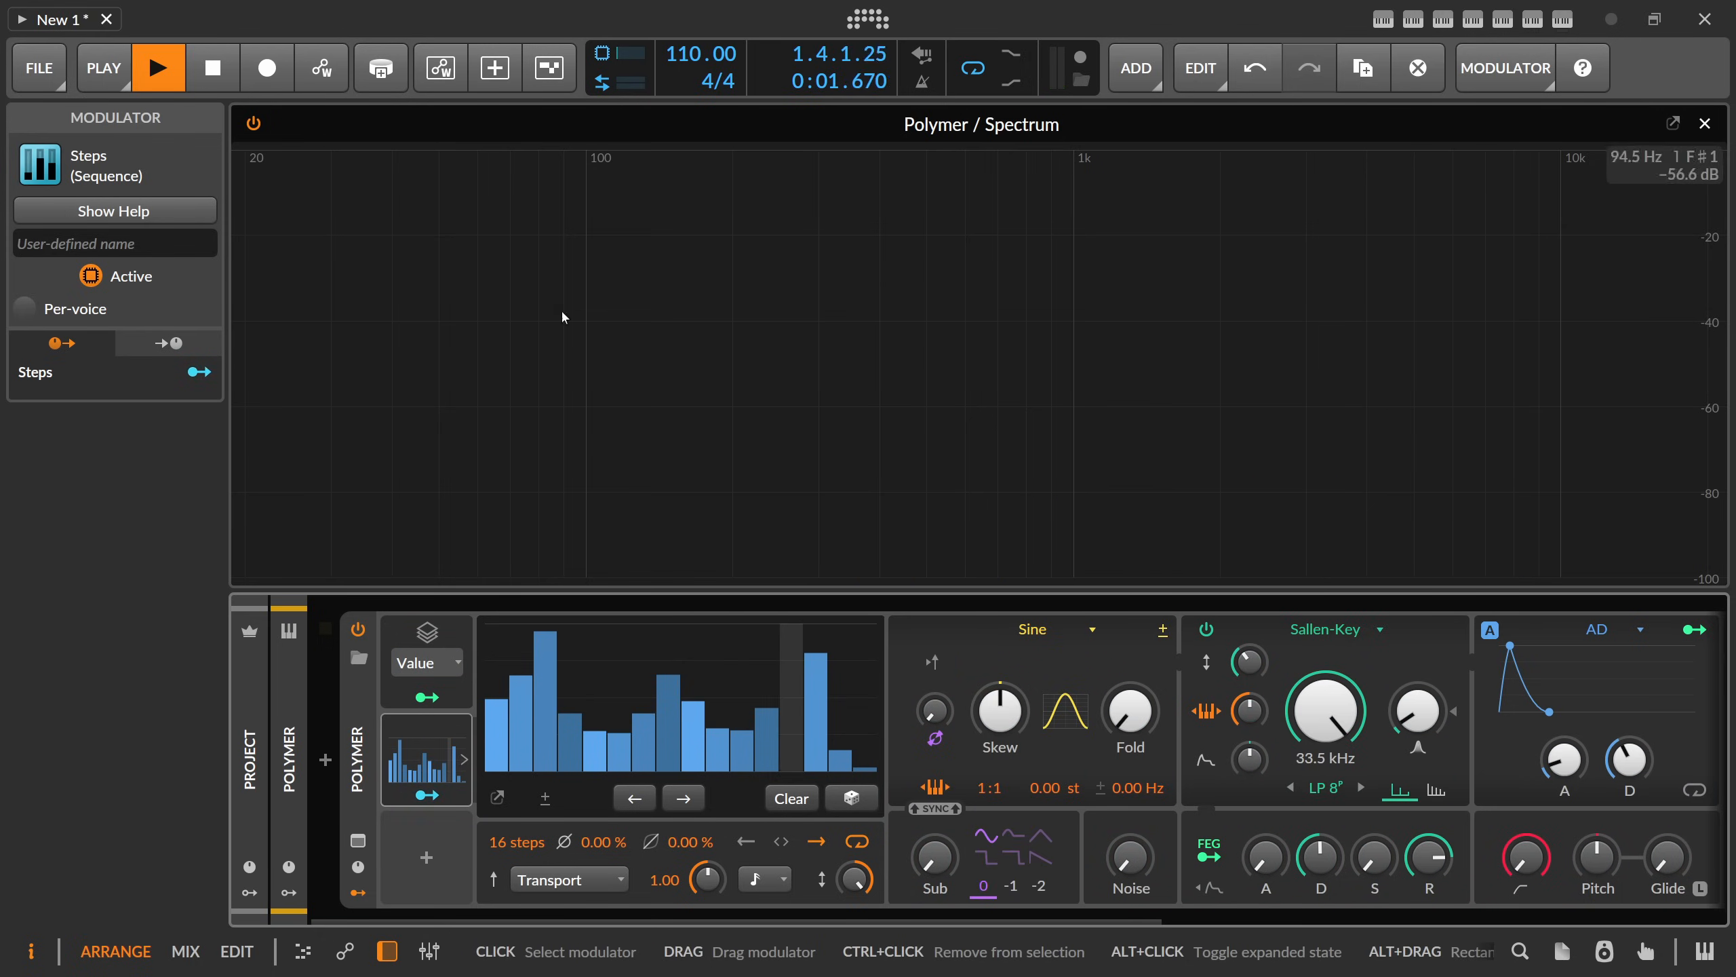
- Set the Steps timebase to Hold (rate of zero)
left_click(767, 882)
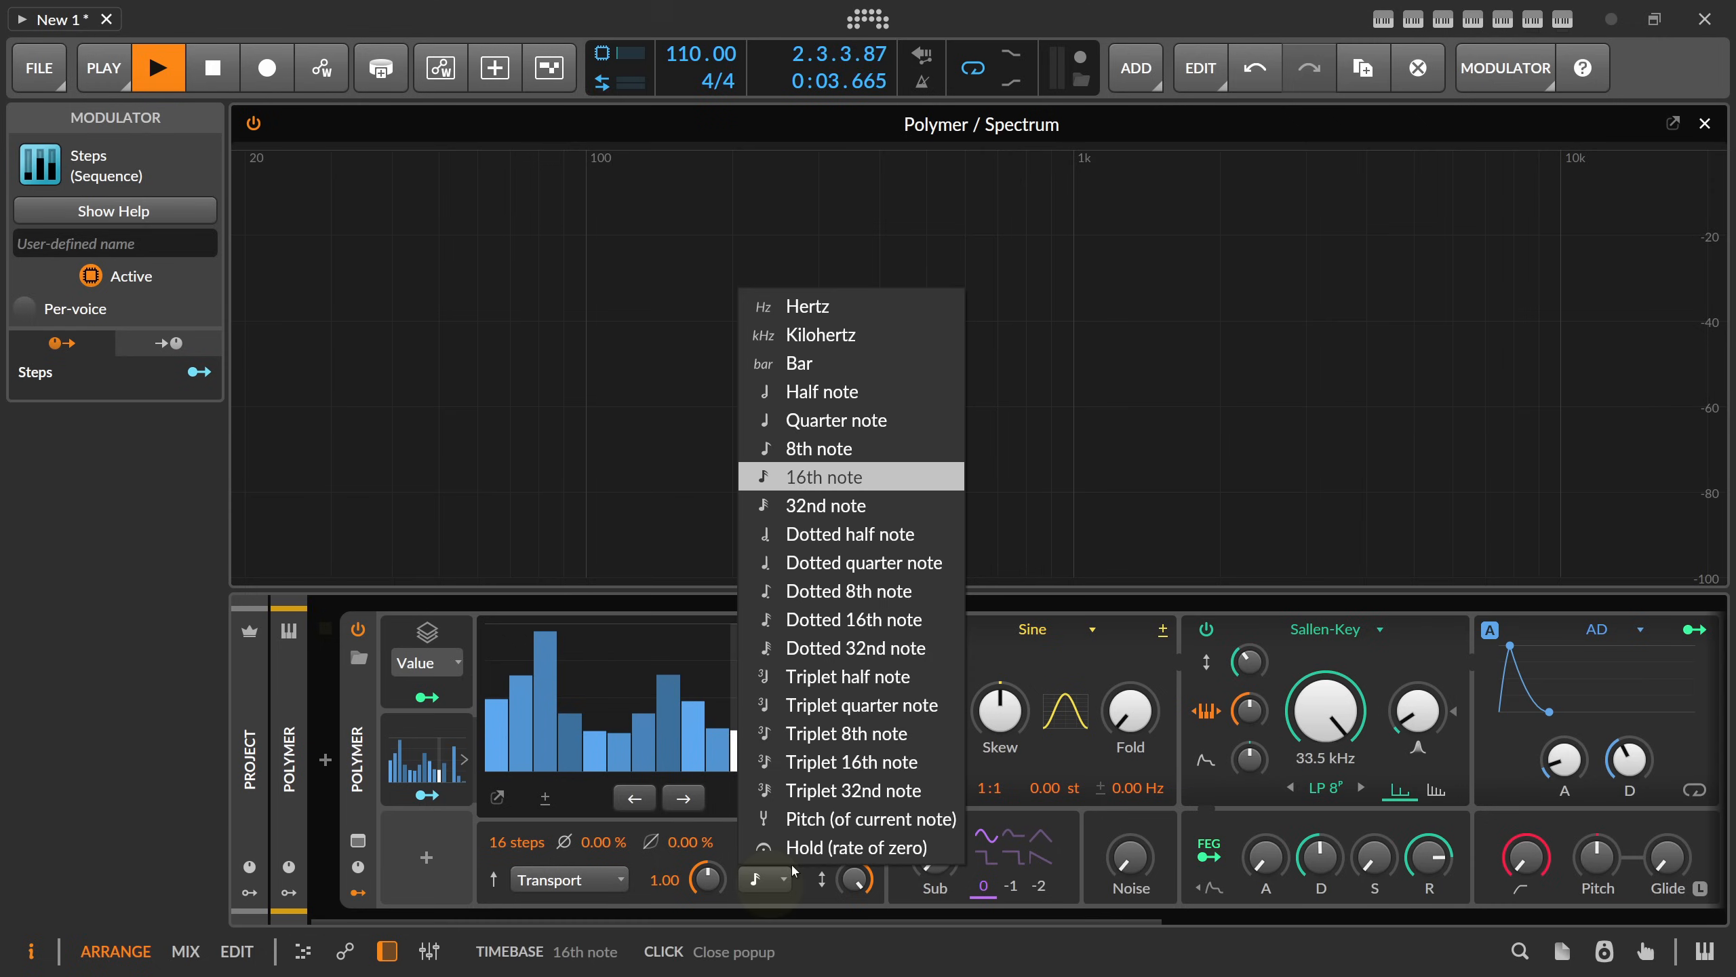
left_click(837, 847)
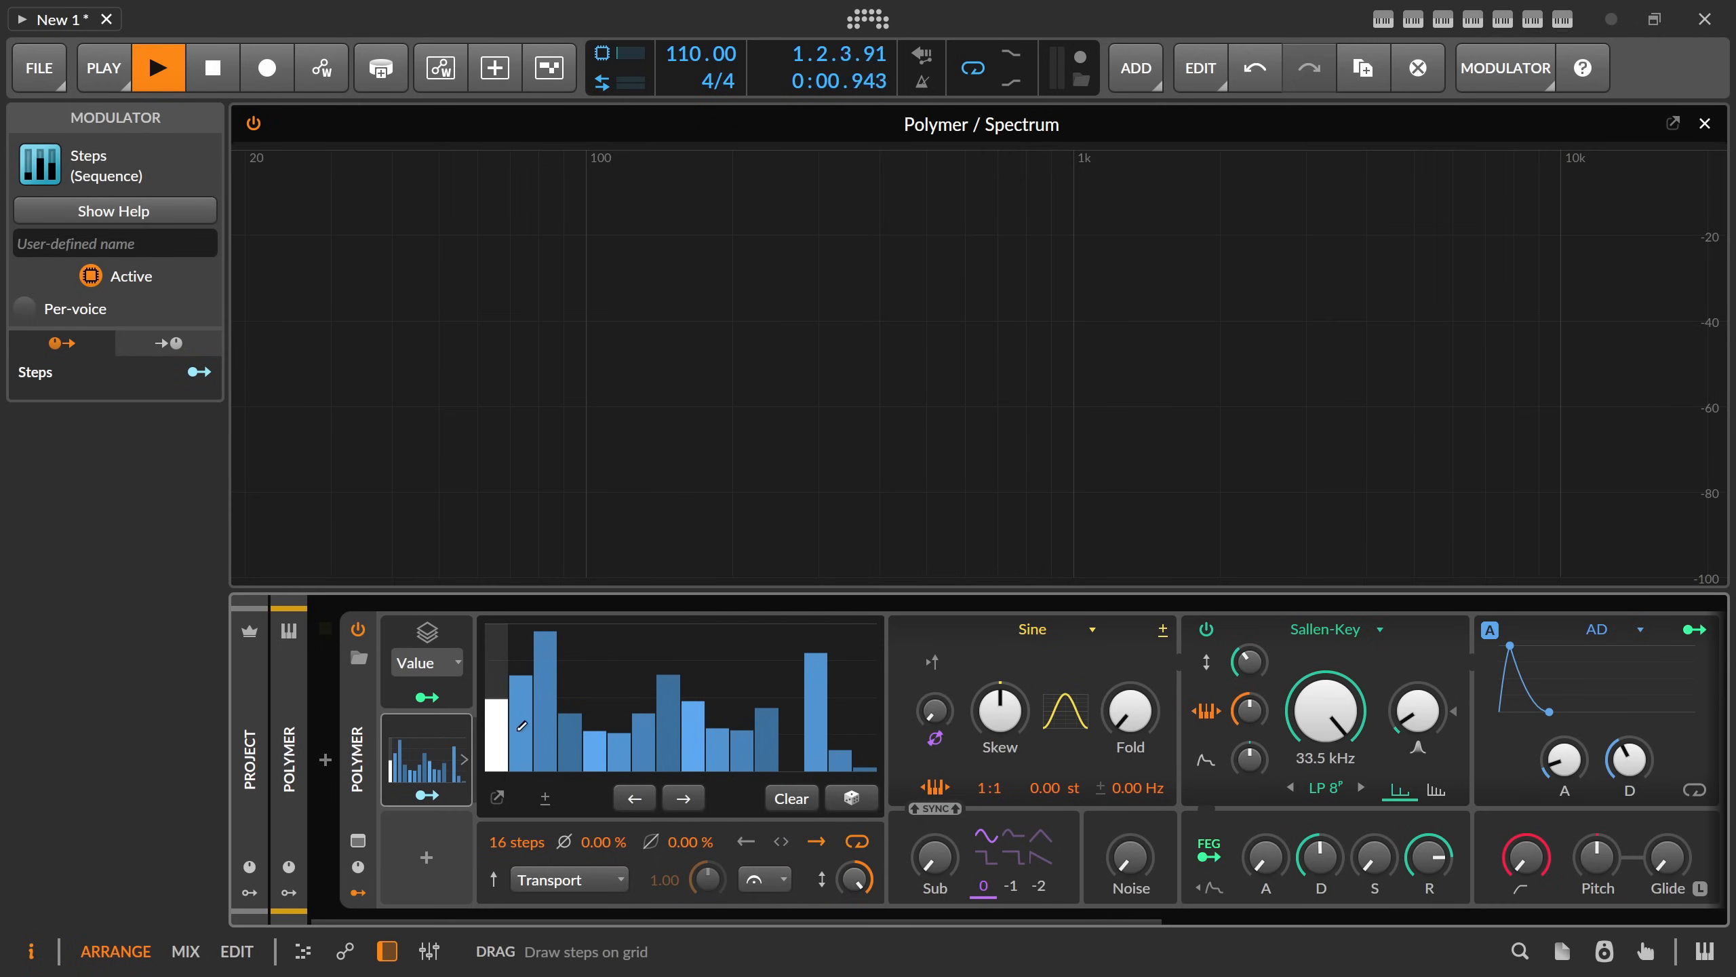
- Switch the Steps modulator to per-voice output and display the Polymer device's voice settings
left_click(429, 732)
left_click(421, 735)
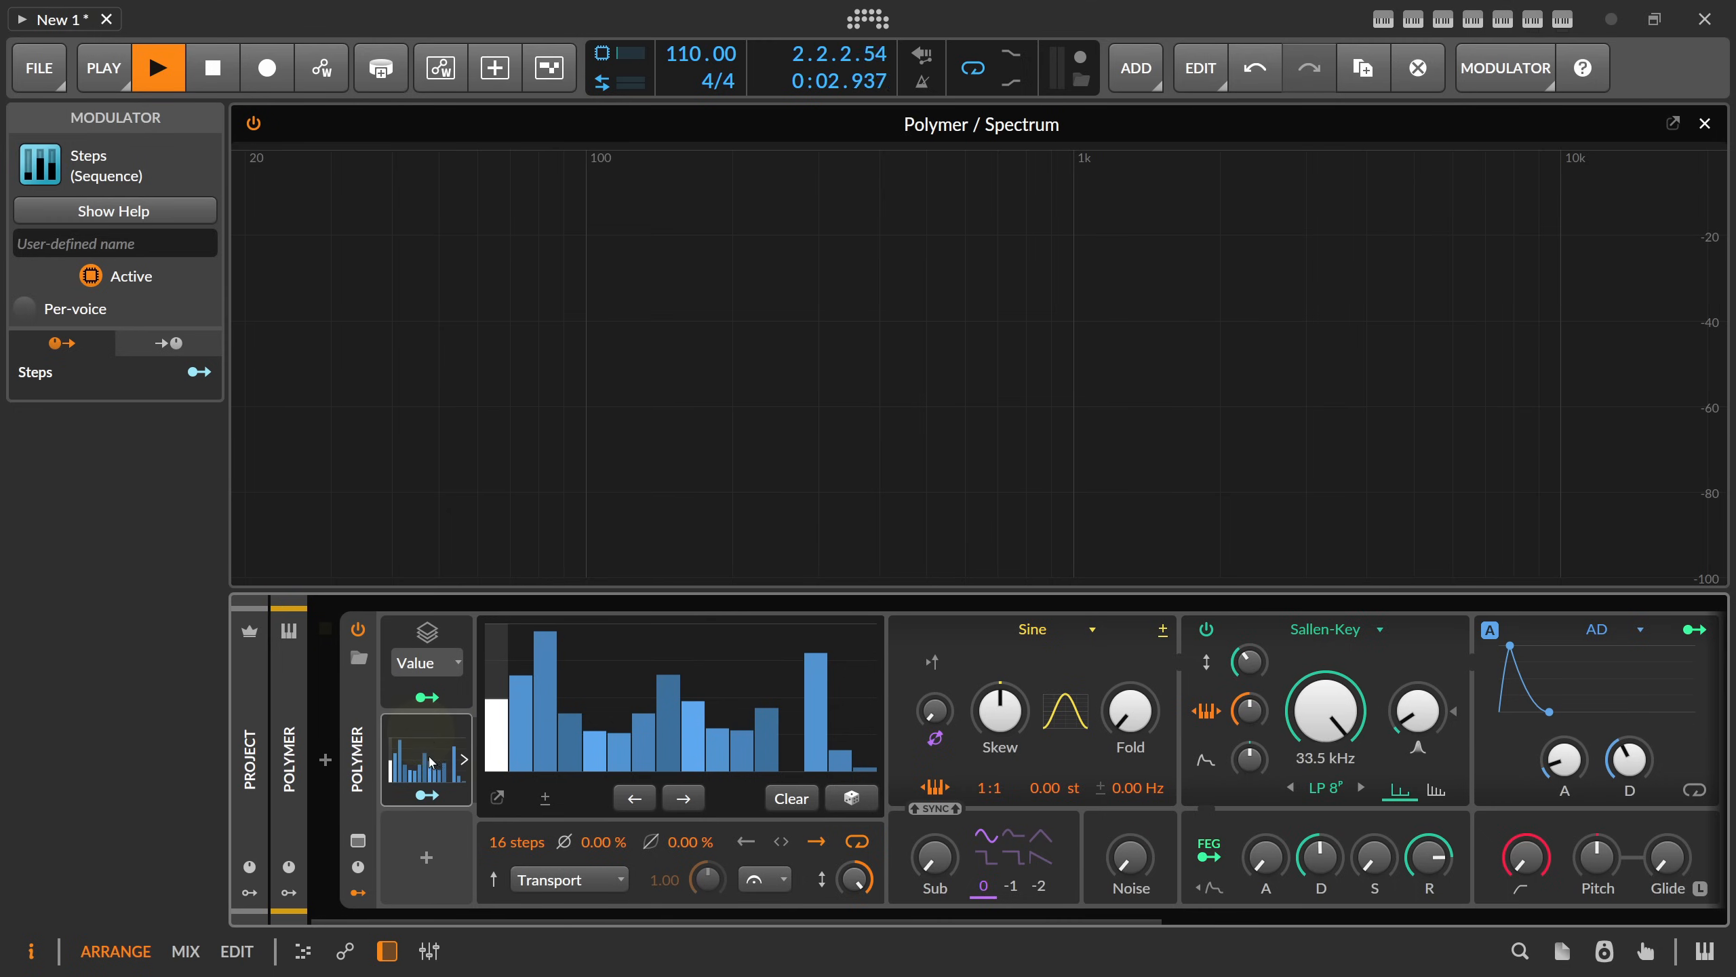
left_click(25, 309)
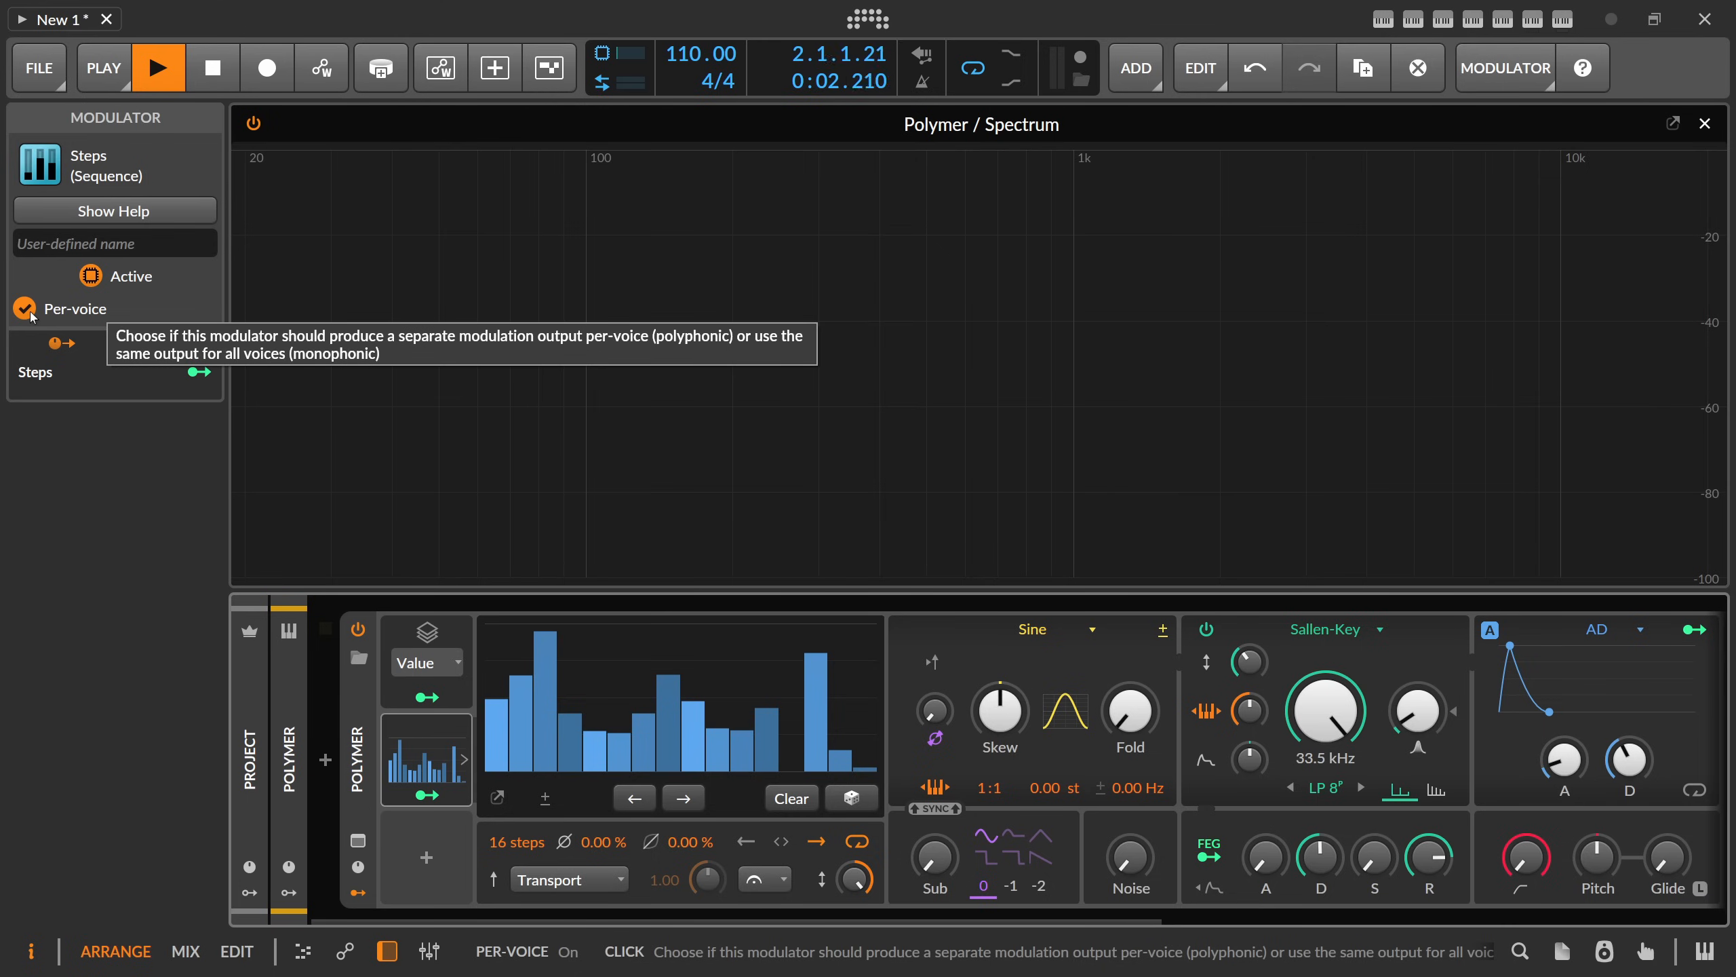
left_click(358, 711)
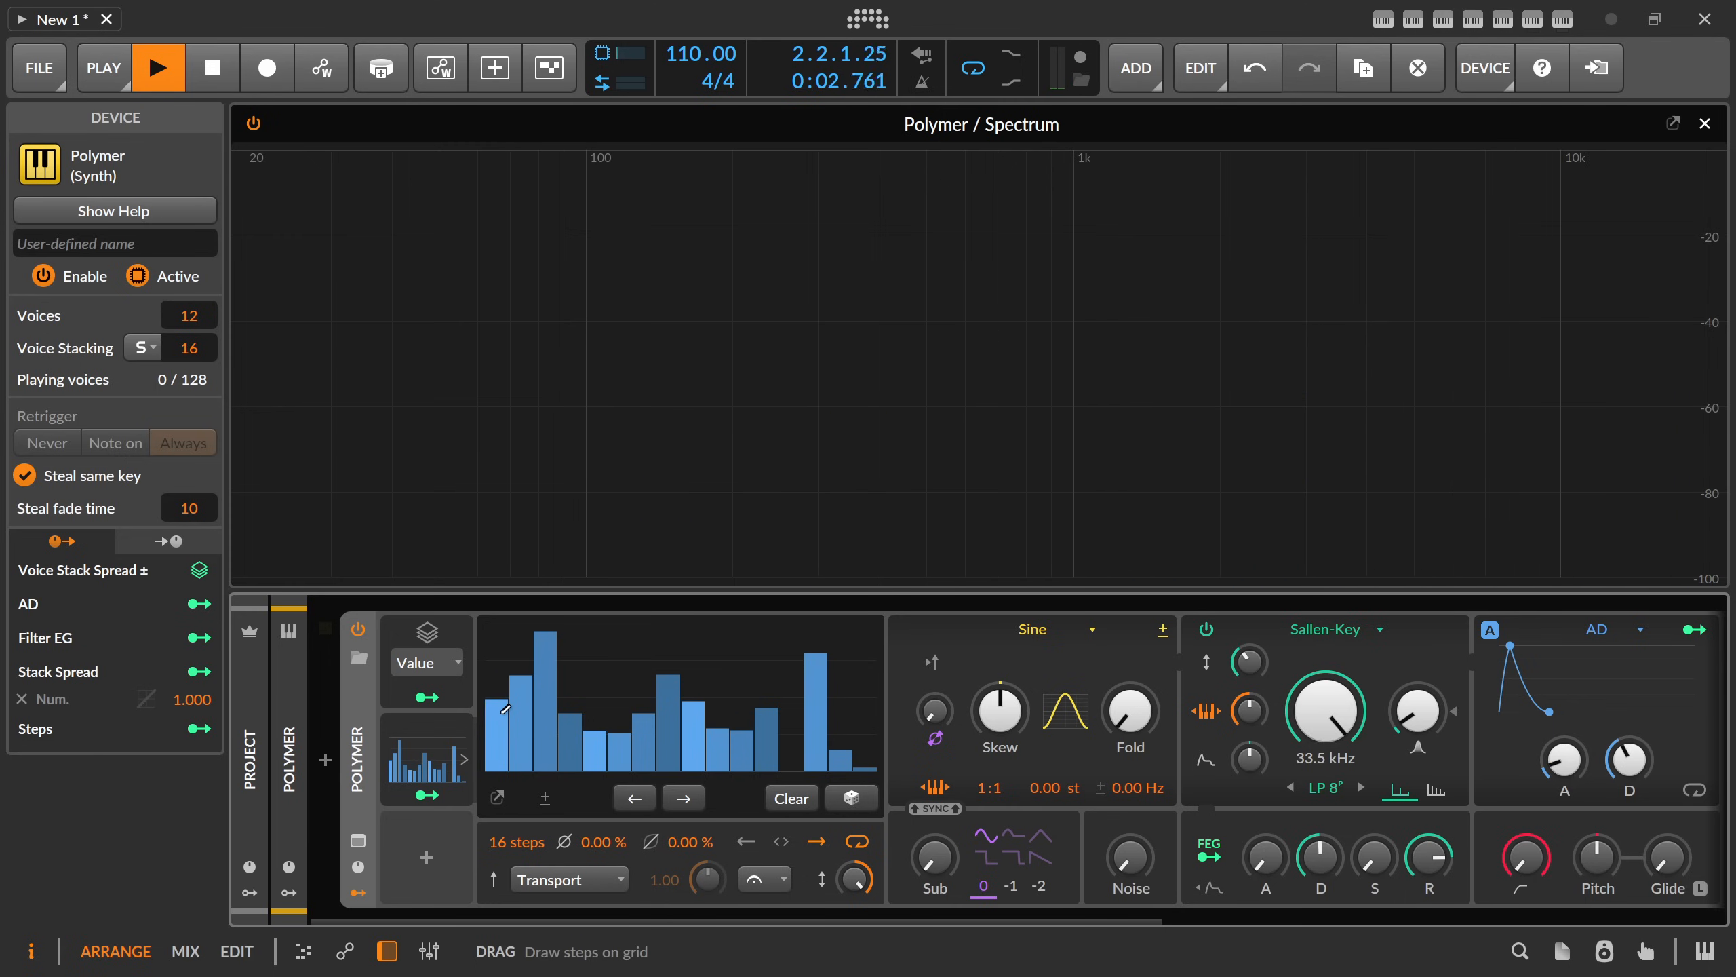
- Try a phase of 19.0 % on the Steps modulator and reset it to the default
left_click_drag(595, 843, 588, 846)
double_click(589, 843)
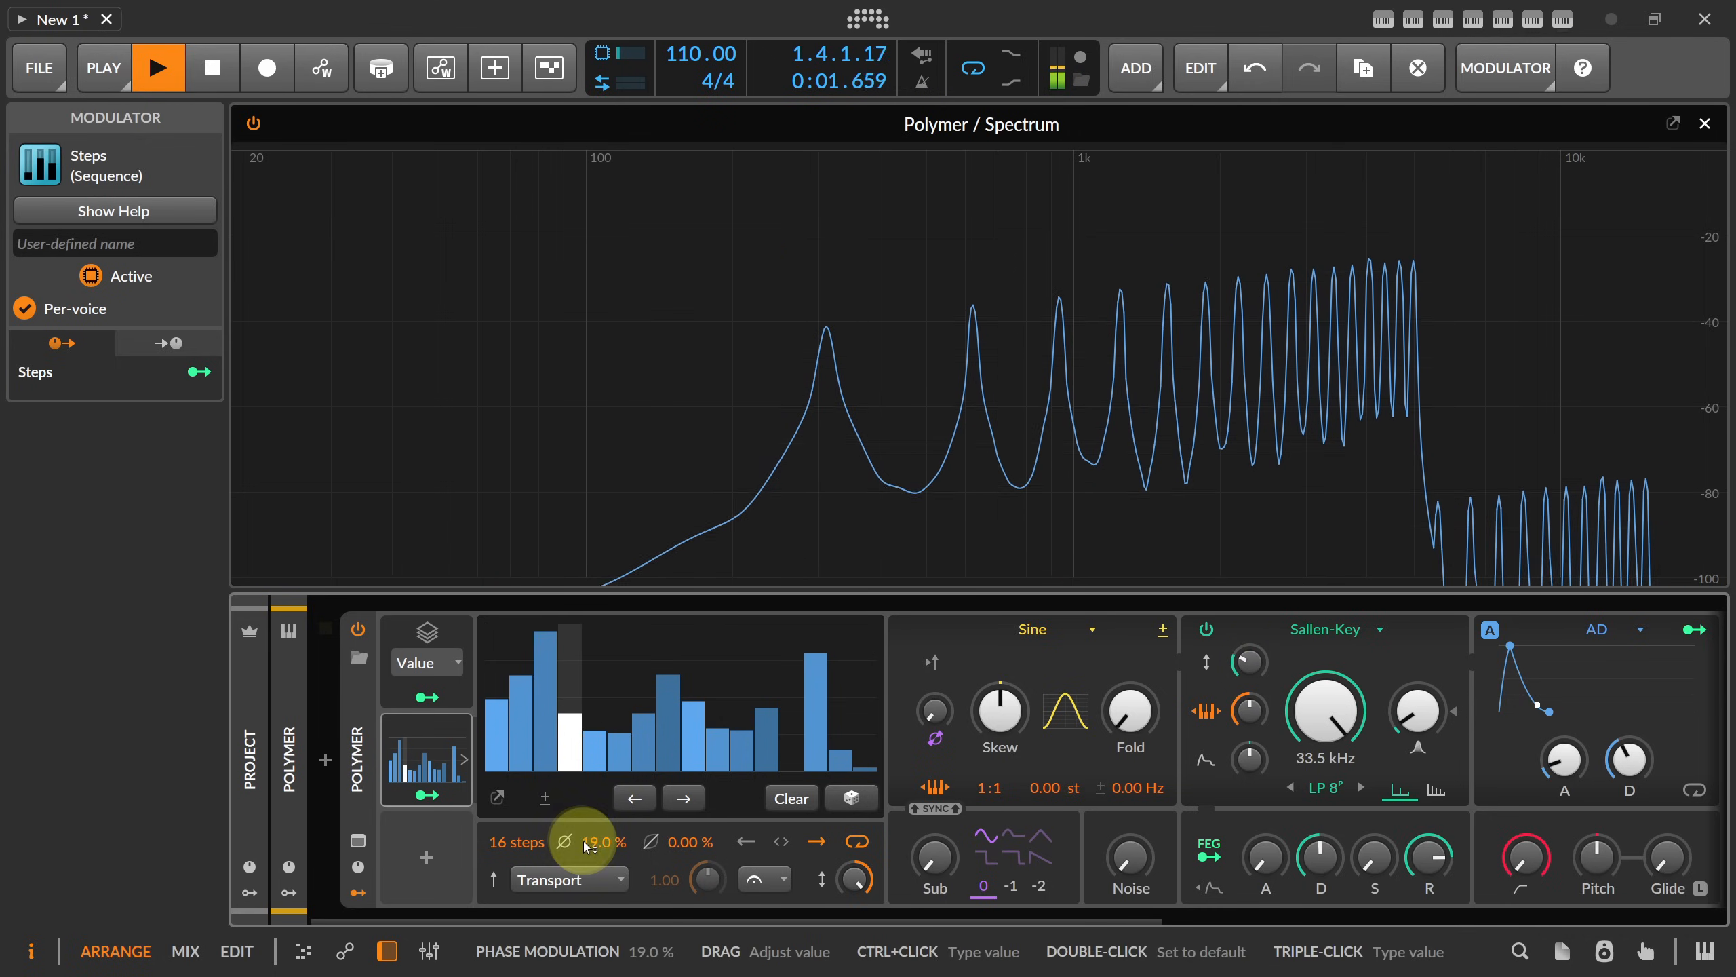
double_click(588, 846)
- Redraw the 16 step levels as a low, gently curved row and map Stack Spread to the phase of Steps
left_click(429, 696)
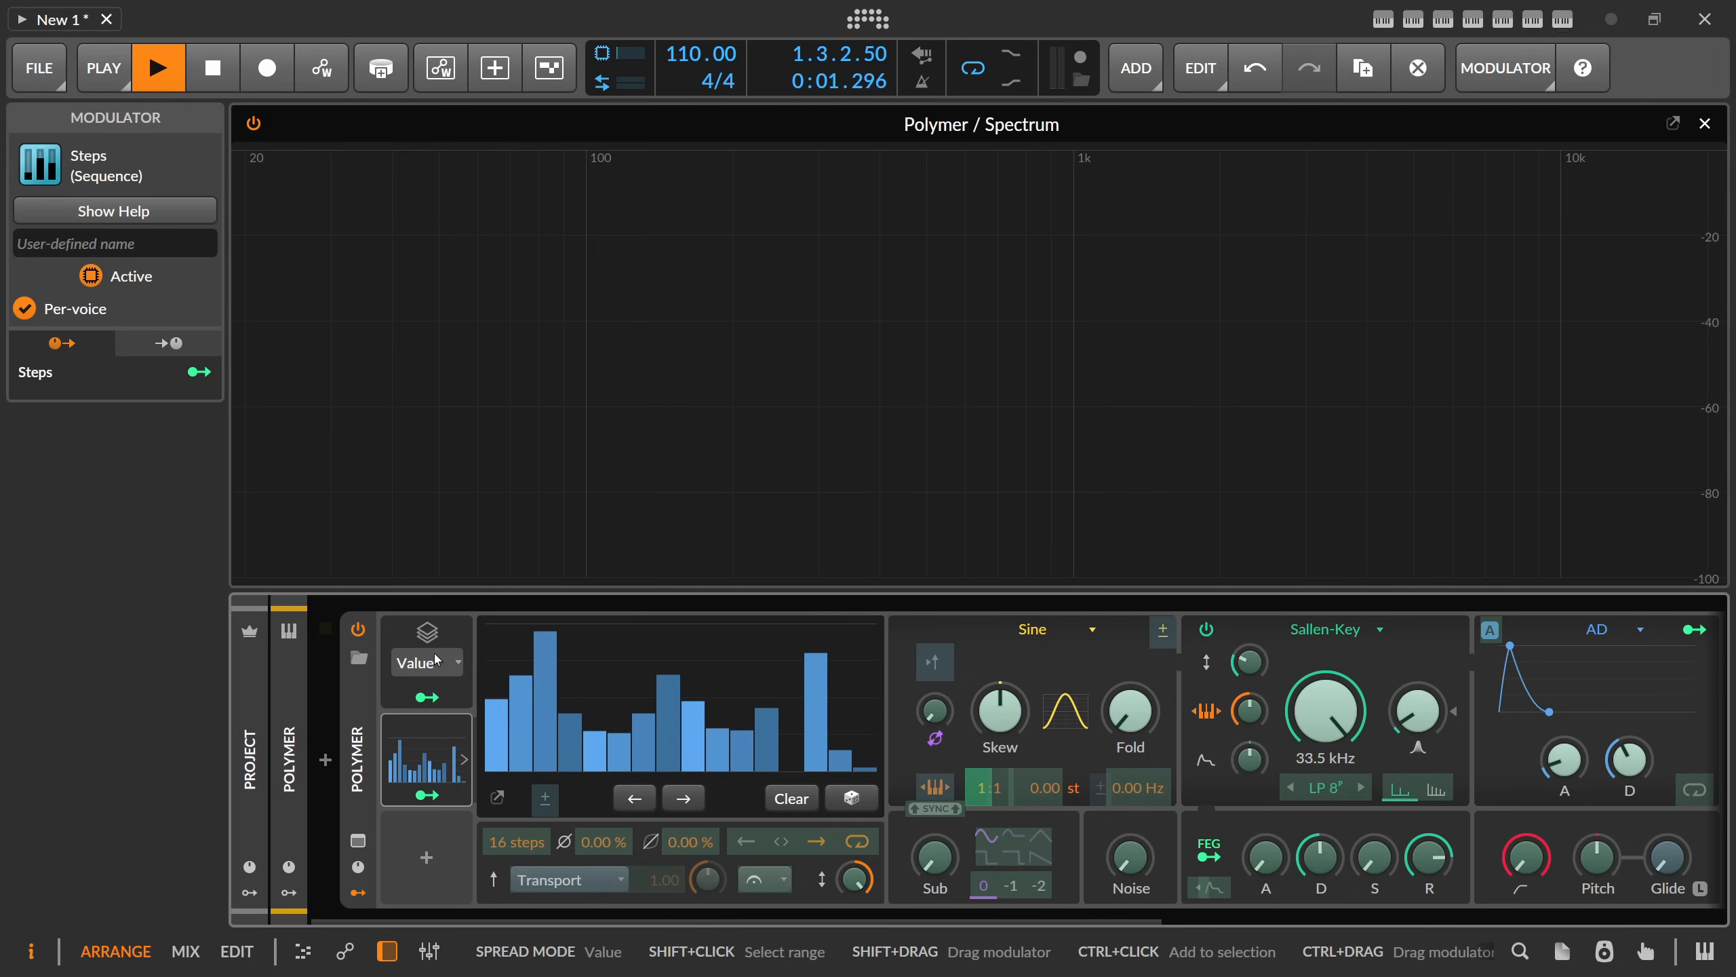
left_click_drag(489, 736, 876, 759)
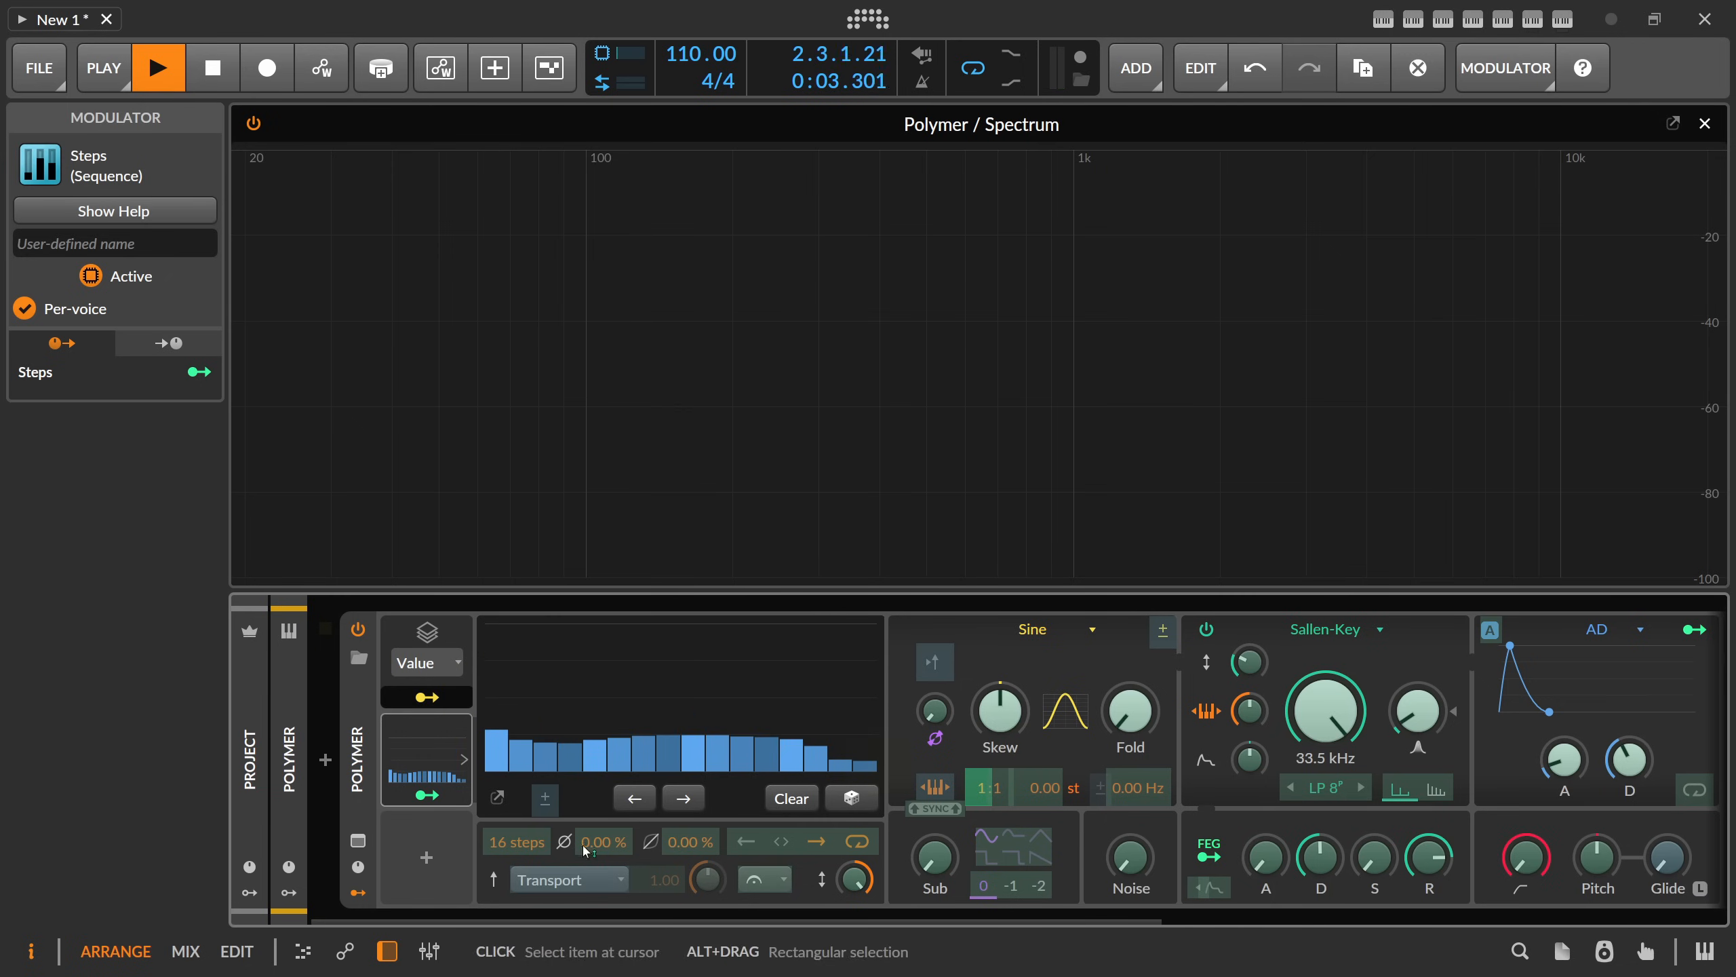
left_click_drag(586, 849, 602, 851)
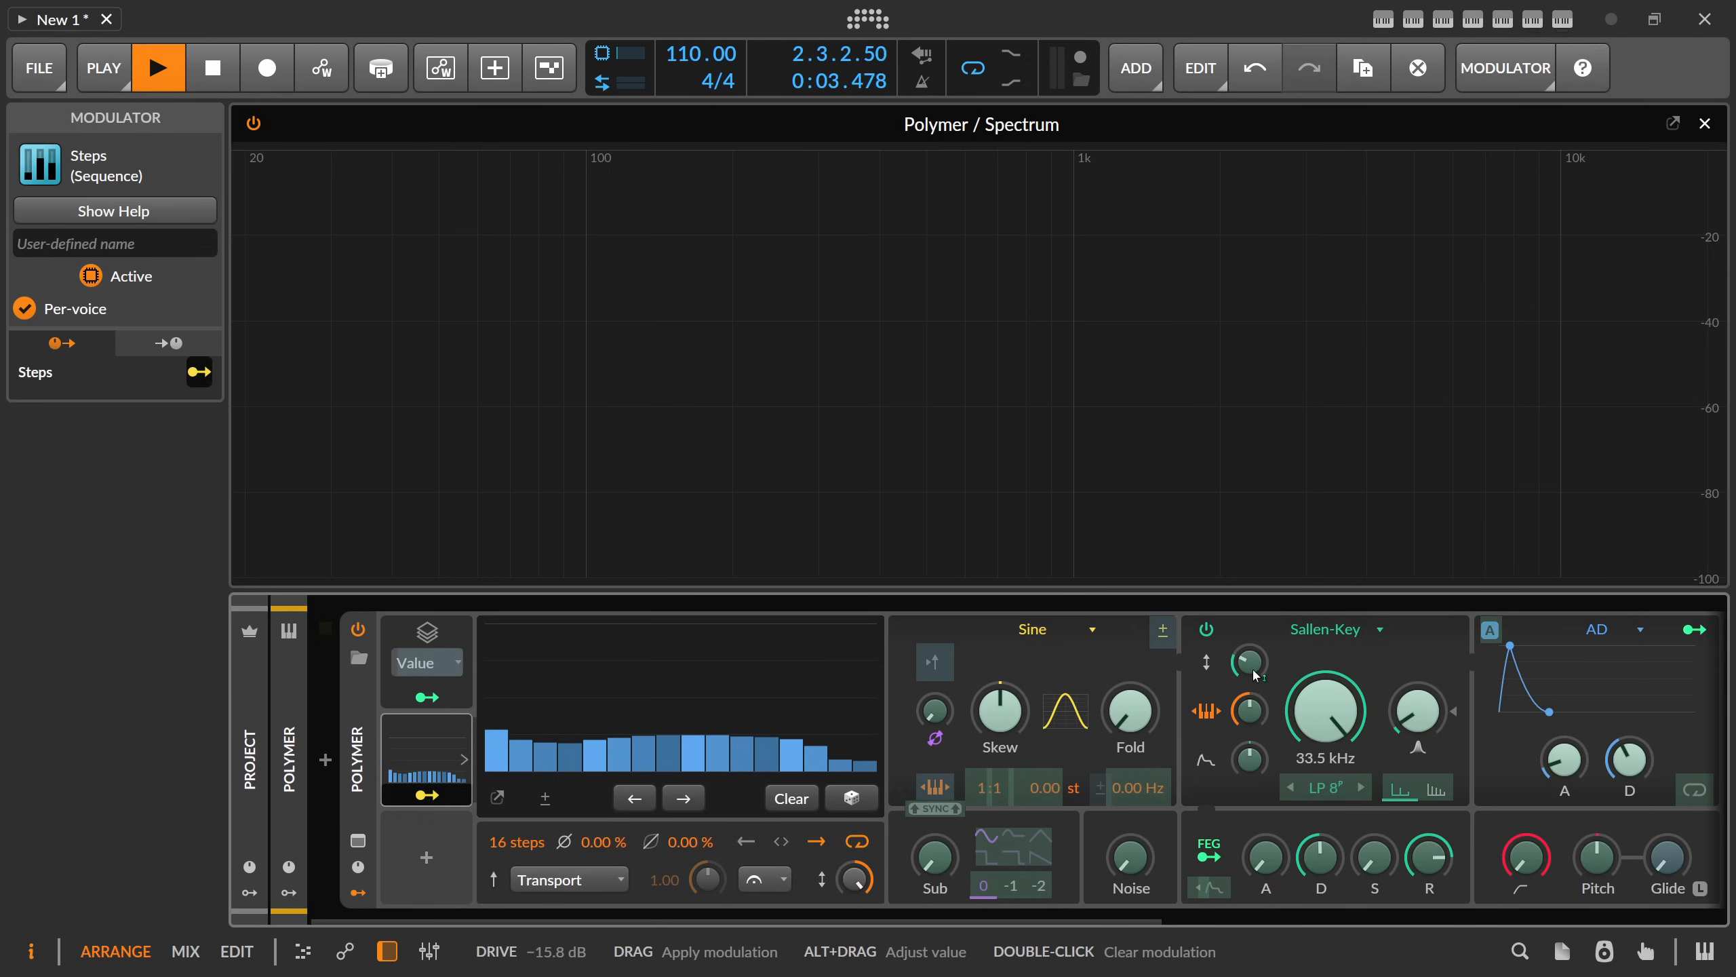
- Readjust the filter drive, and map Steps to the voice level with an amount of 1.000 and a base level of −∞ dB
left_click_drag(1256, 668, 1256, 718)
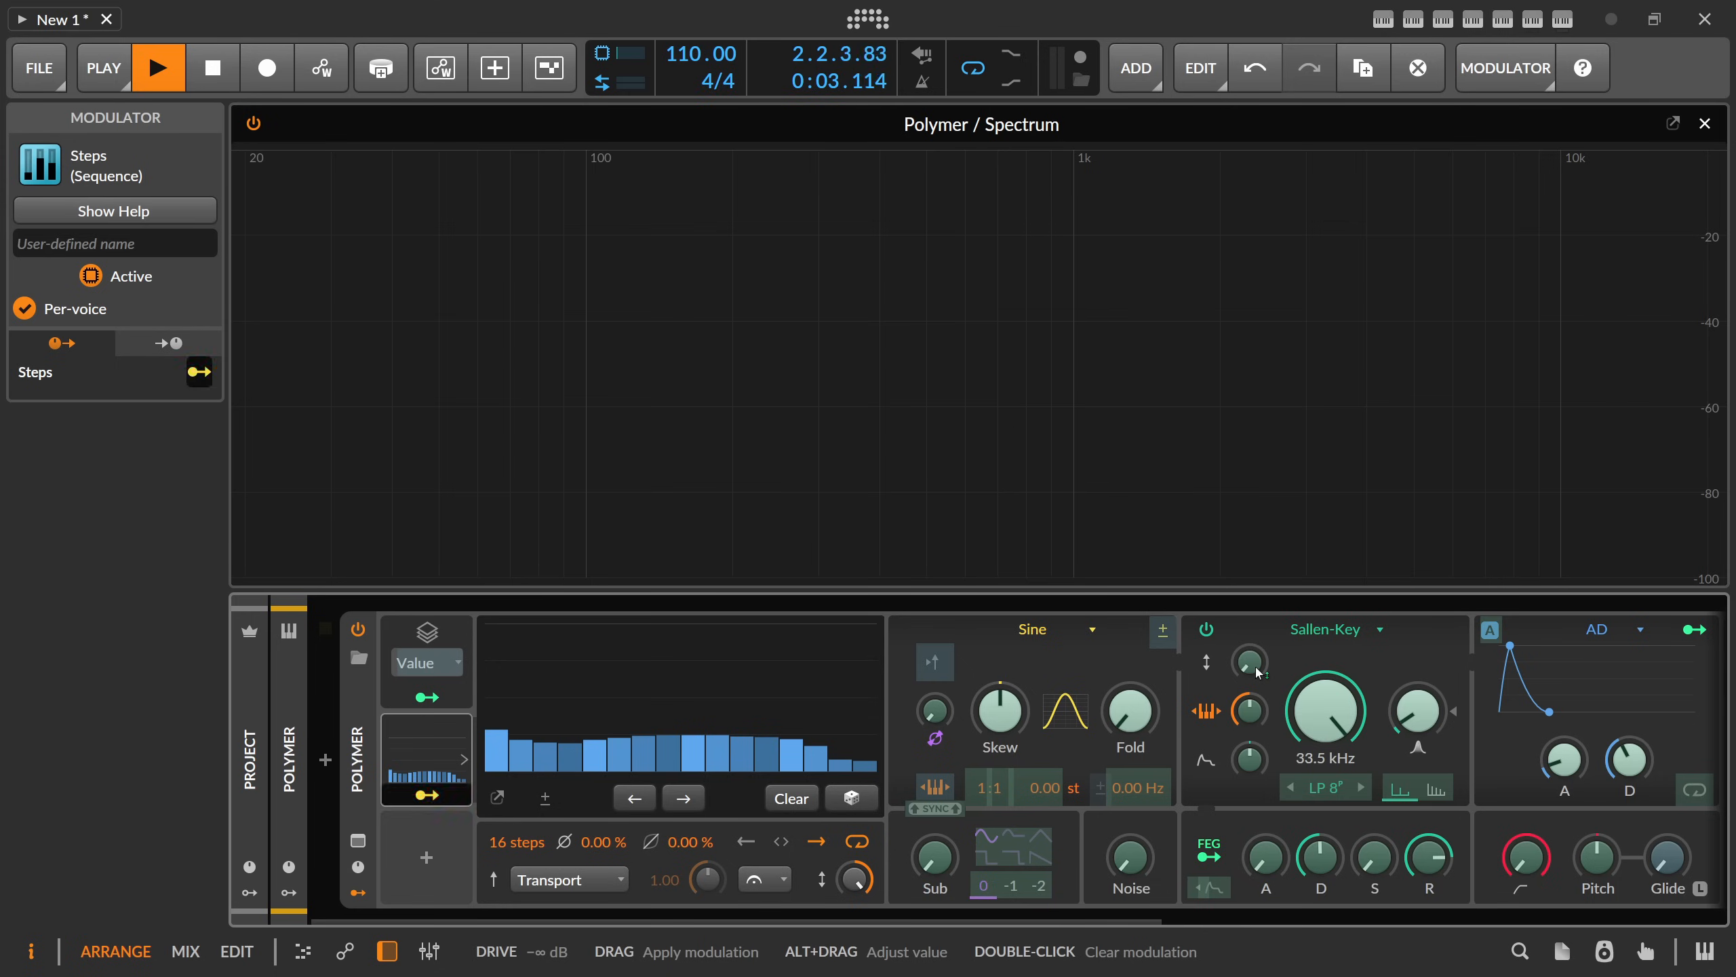
left_click_drag(1143, 920, 1334, 920)
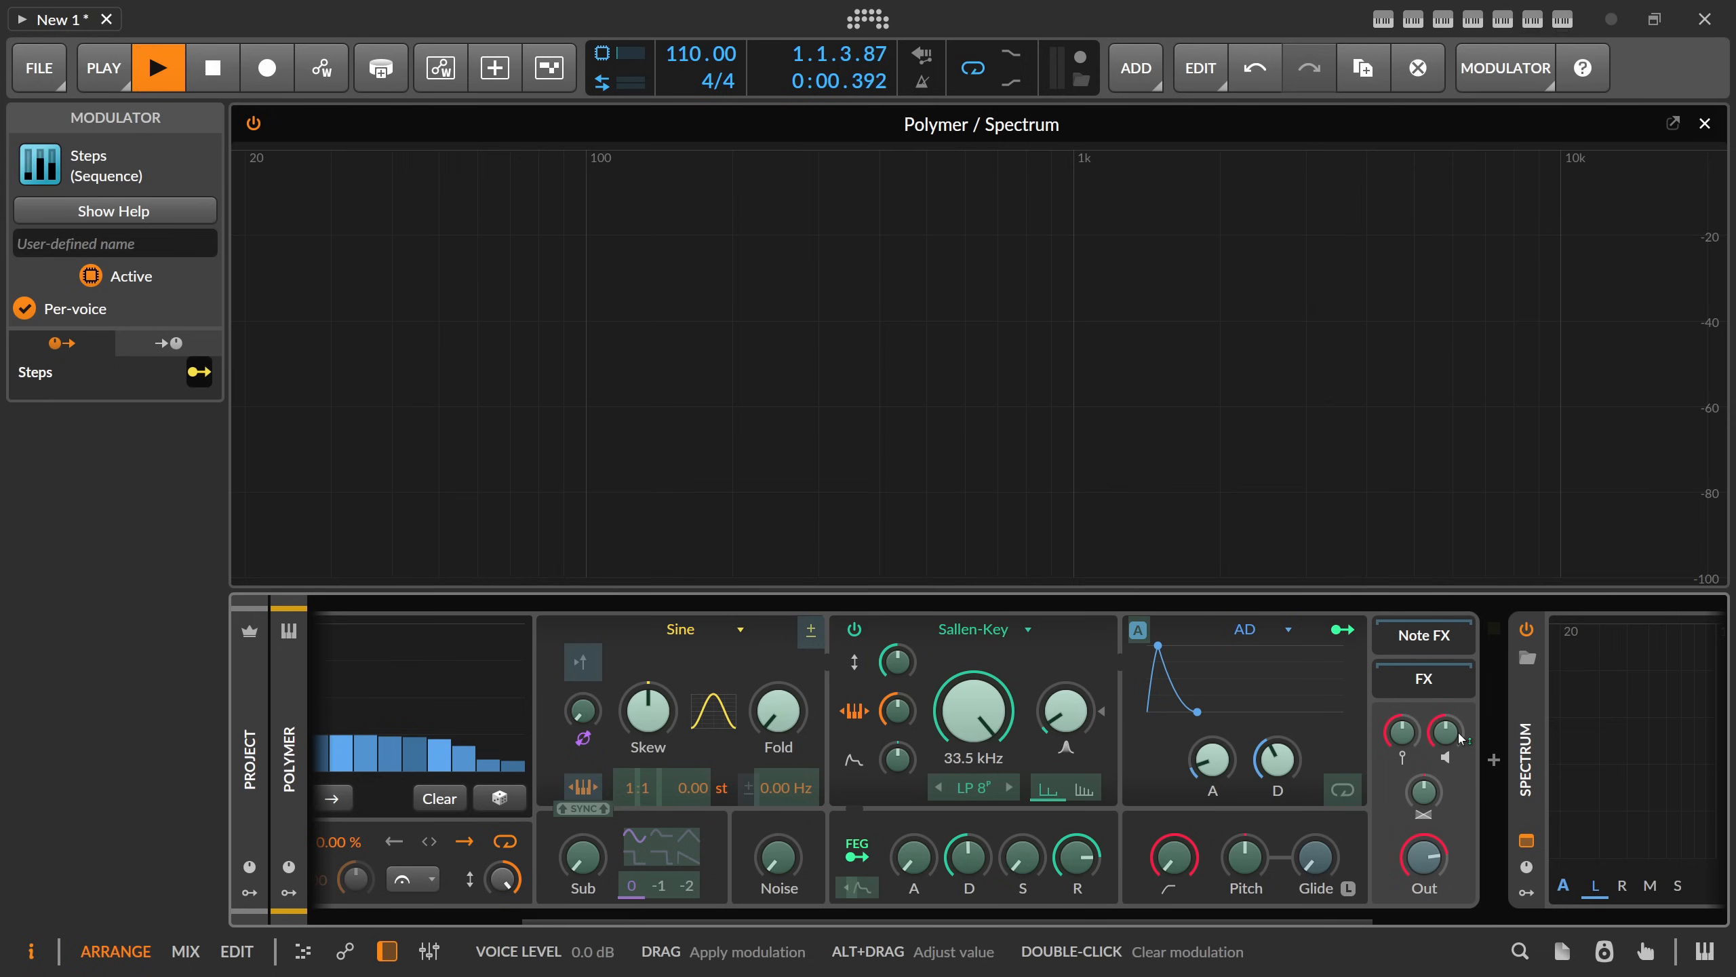
left_click_drag(1461, 739, 1461, 670)
left_click_drag(1230, 921, 928, 907)
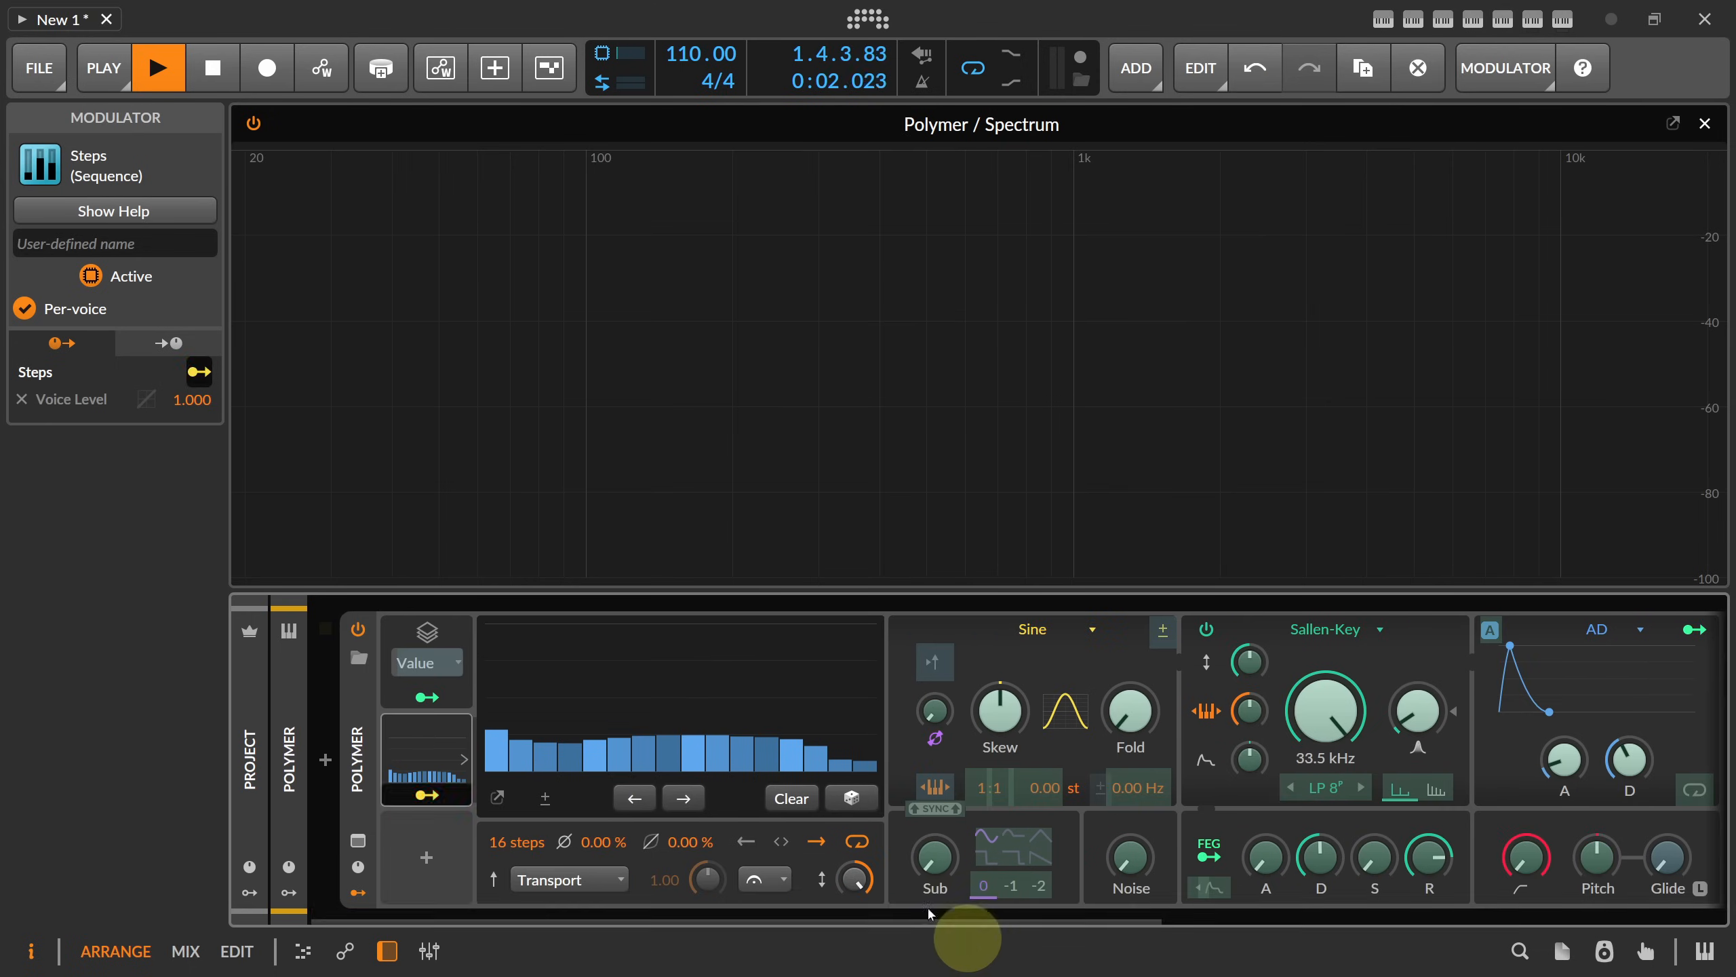
left_click(427, 793)
left_click(428, 793)
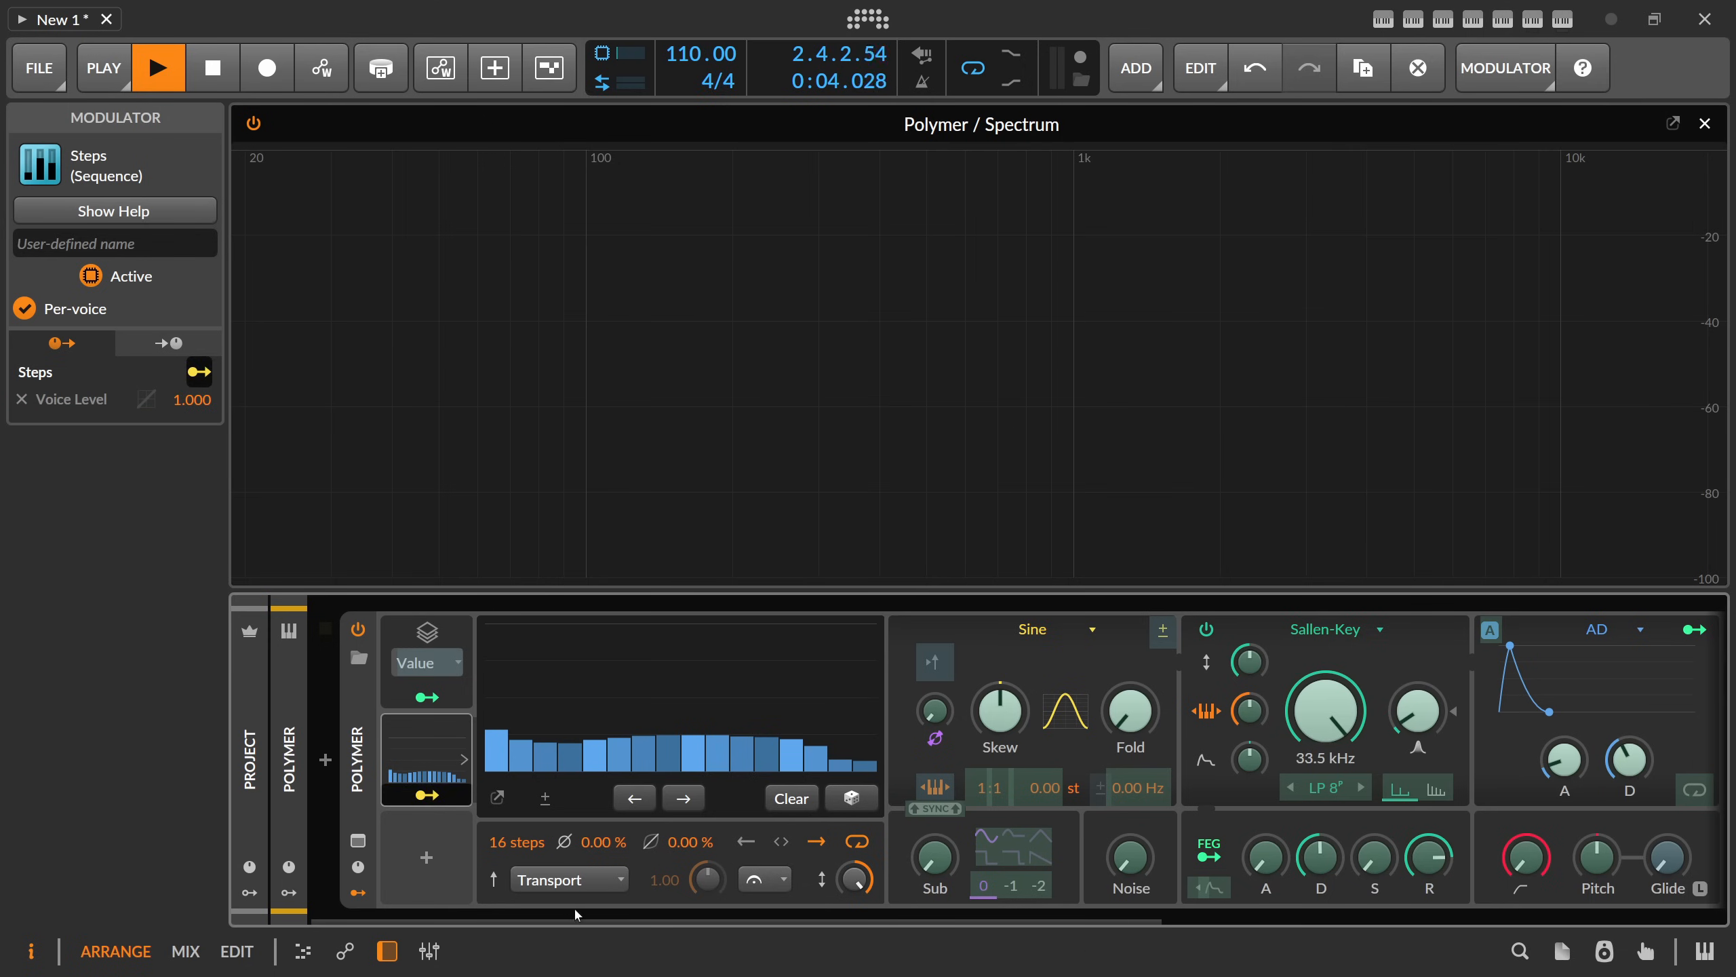
left_click_drag(573, 910, 958, 910)
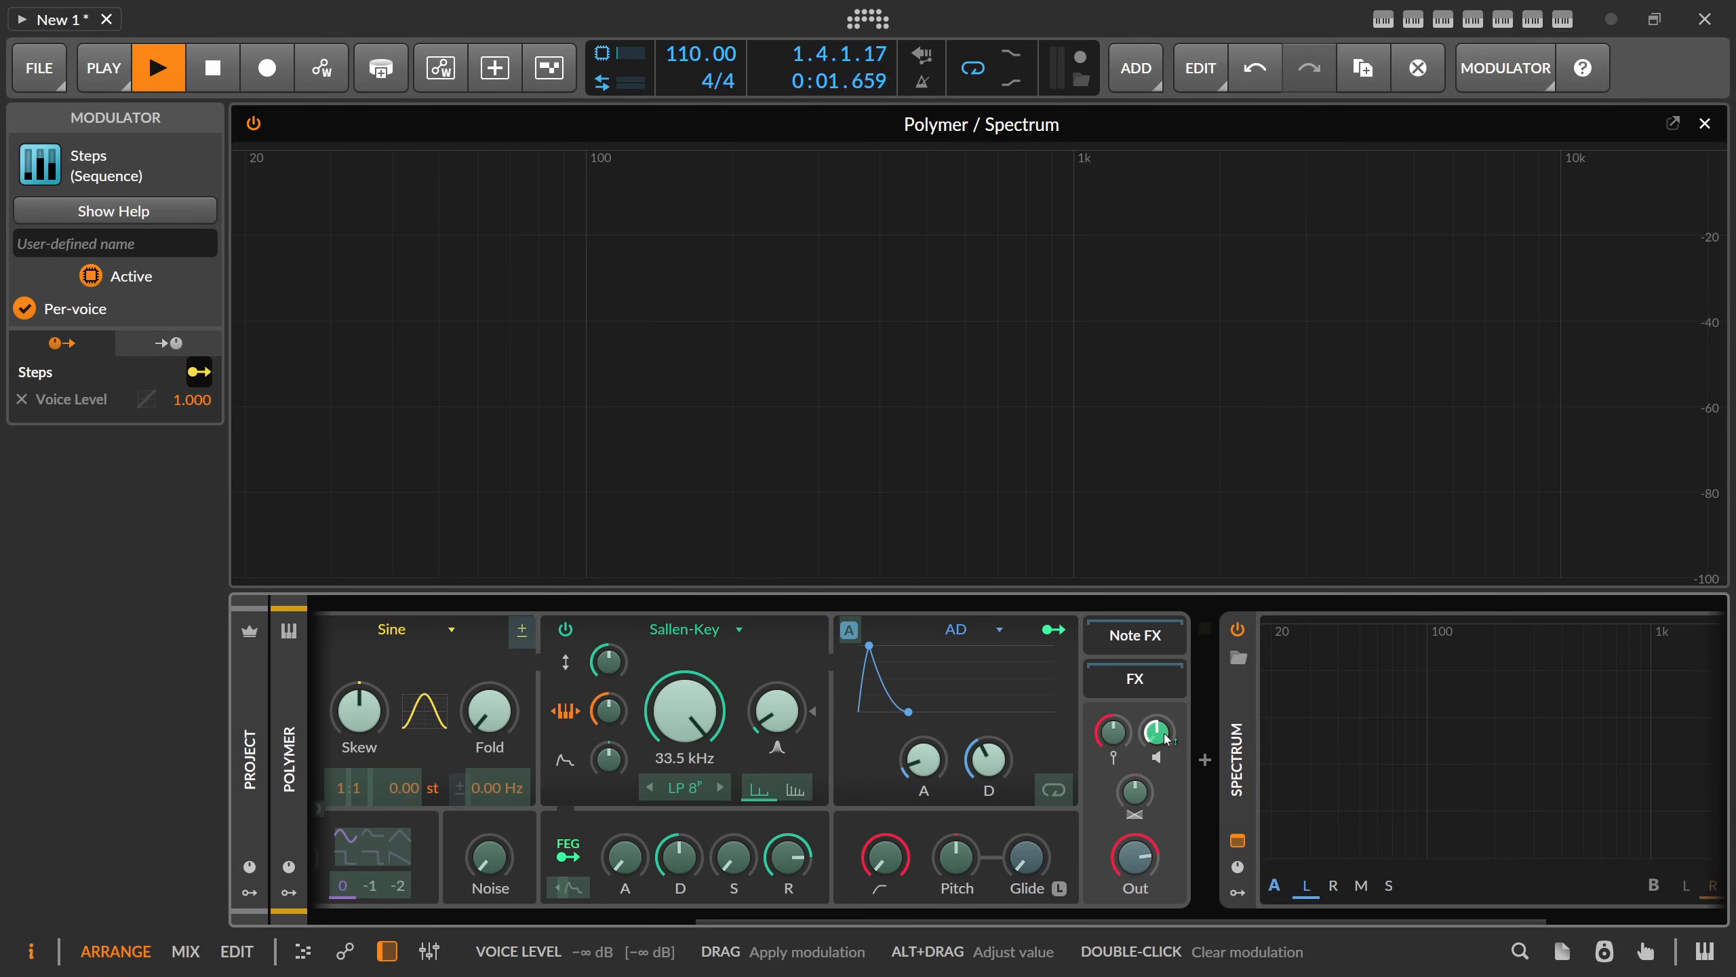
left_click_drag(1111, 920, 641, 924)
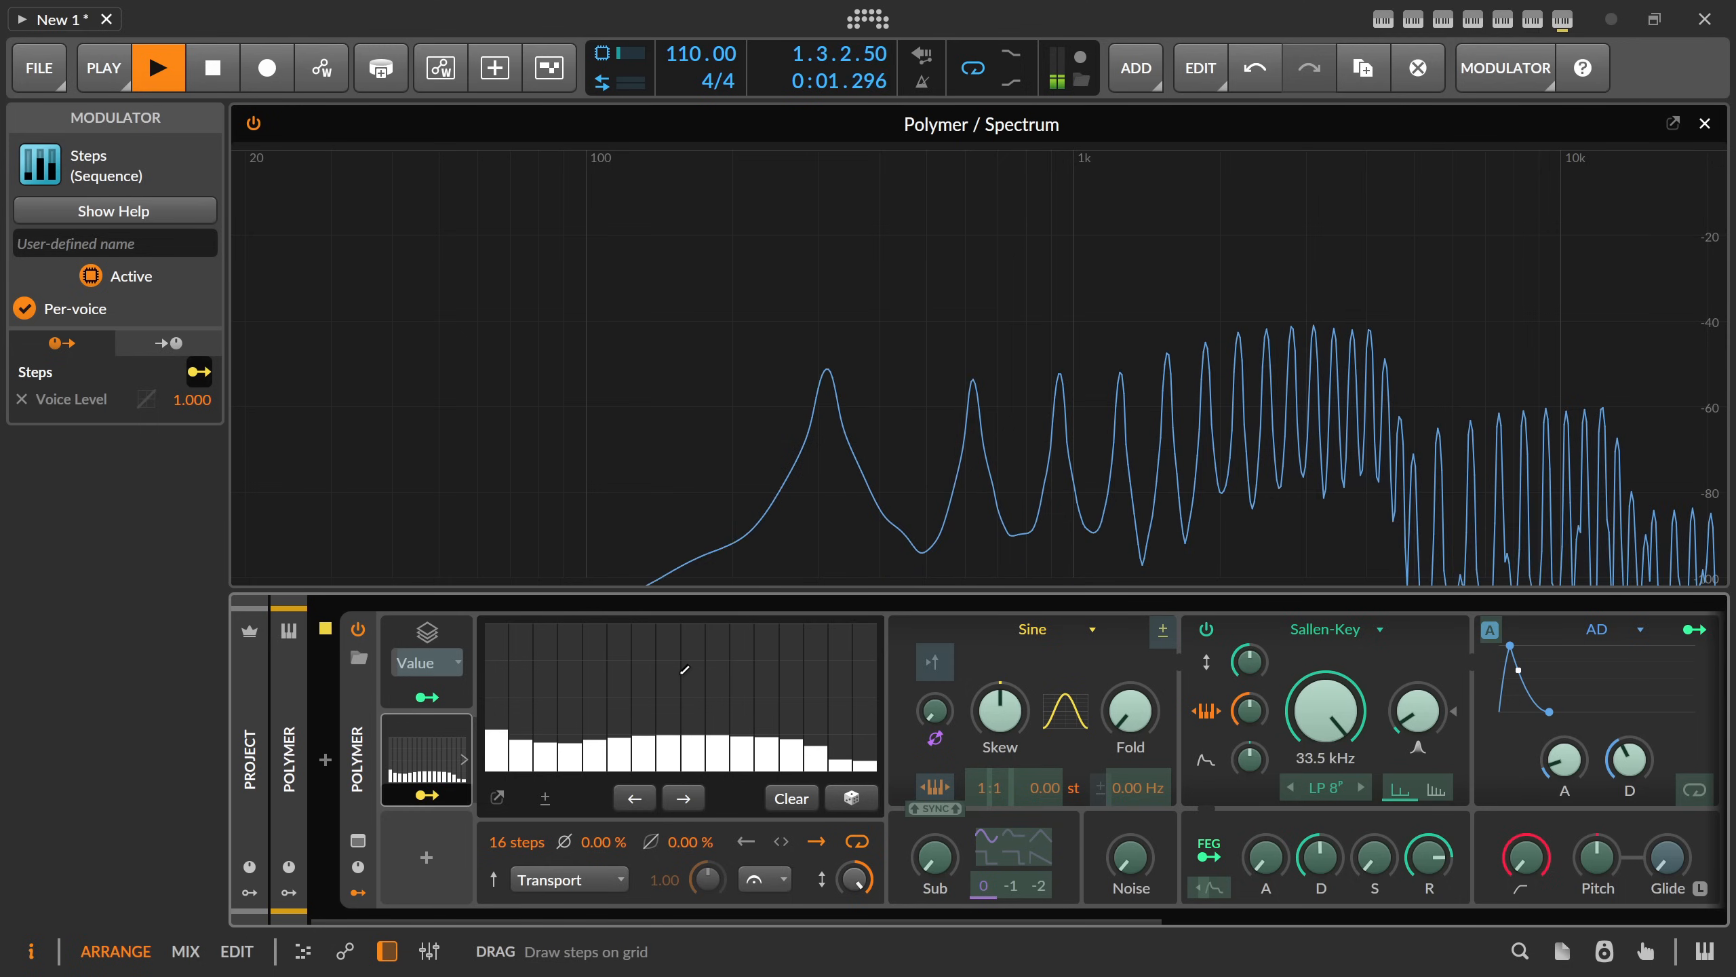
- Try several step shapes during playback: a falling slope from a full first step, and uneven patterns with low upper steps
mouse_move(501, 690)
left_mouse_down()
mouse_move(504, 621)
mouse_move(689, 725)
mouse_move(863, 667)
mouse_move(651, 721)
left_mouse_up()
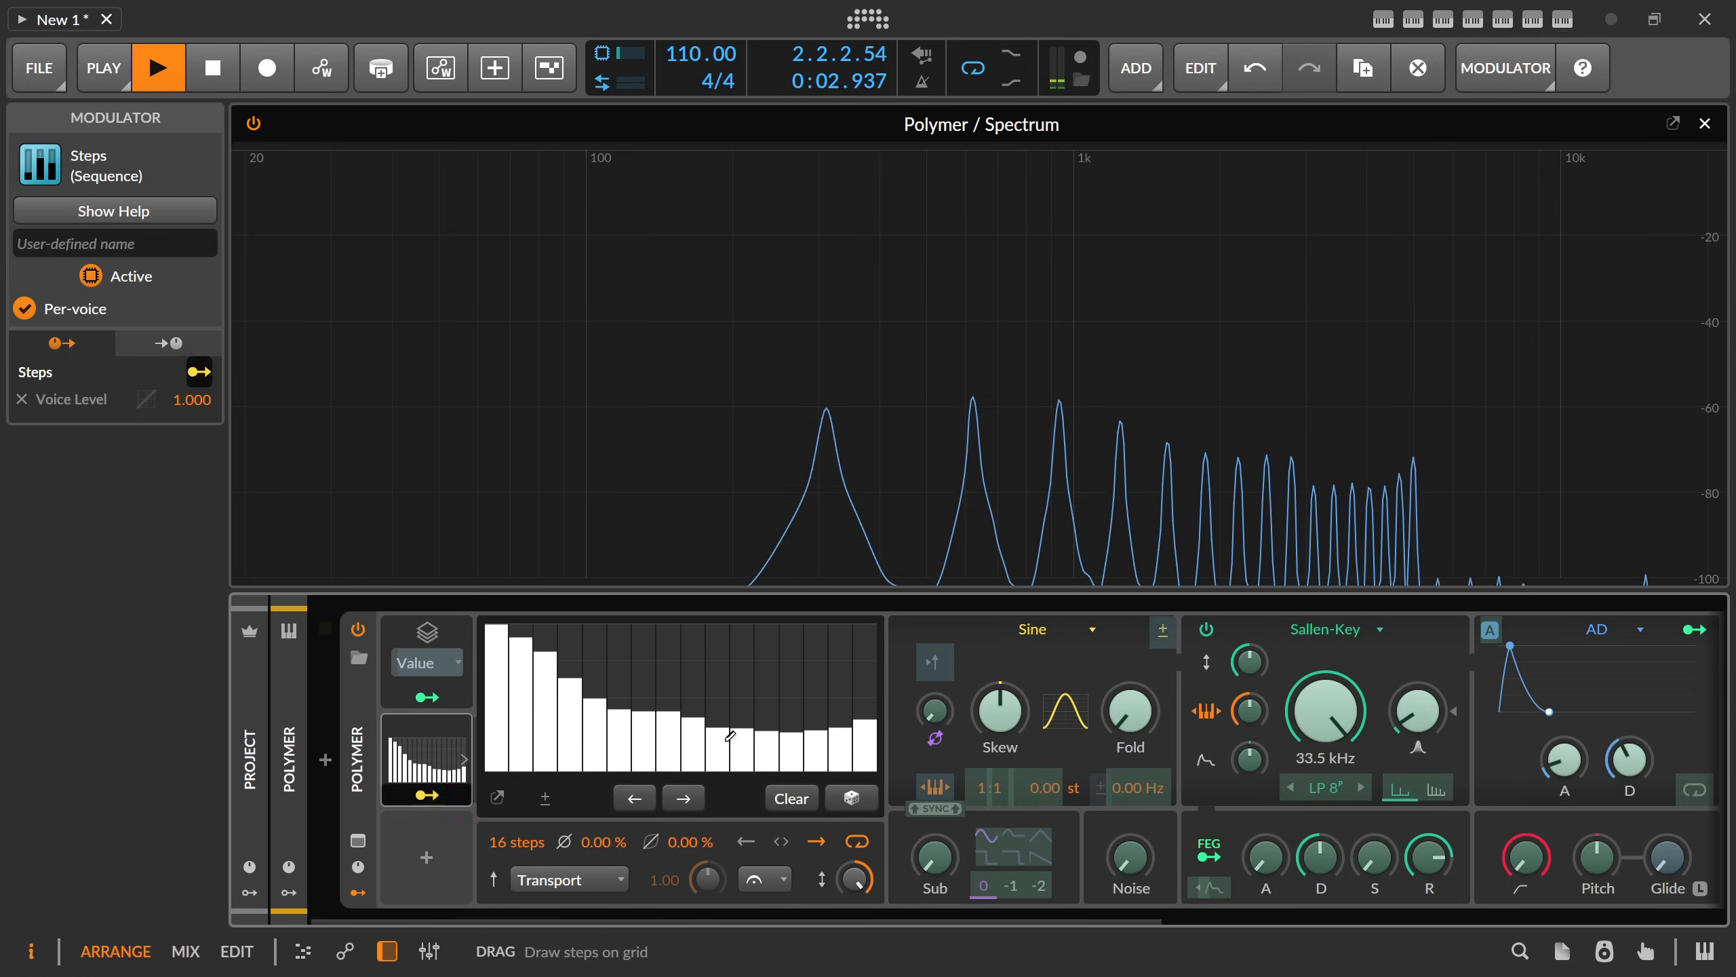
mouse_move(540, 650)
left_mouse_down()
mouse_move(520, 650)
mouse_move(554, 698)
mouse_move(867, 747)
mouse_move(801, 730)
left_mouse_up()
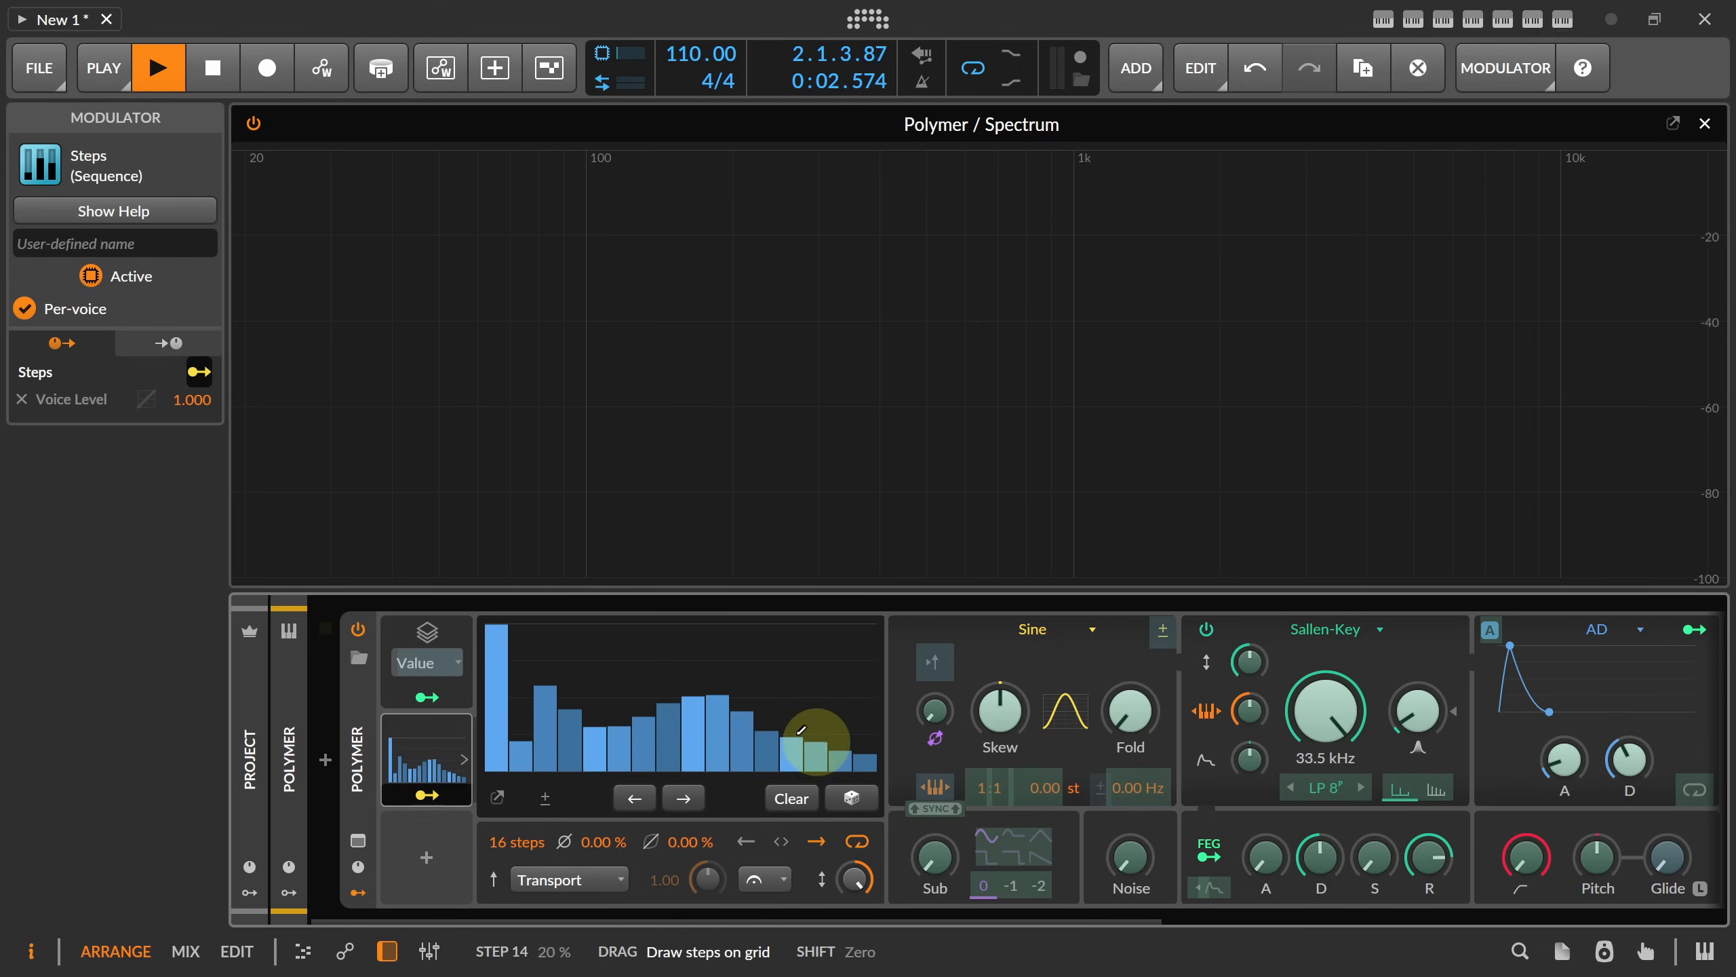
mouse_move(617, 692)
left_mouse_down()
mouse_move(554, 710)
mouse_move(574, 759)
mouse_move(780, 702)
mouse_move(739, 663)
mouse_move(689, 709)
mouse_move(848, 739)
left_mouse_up()
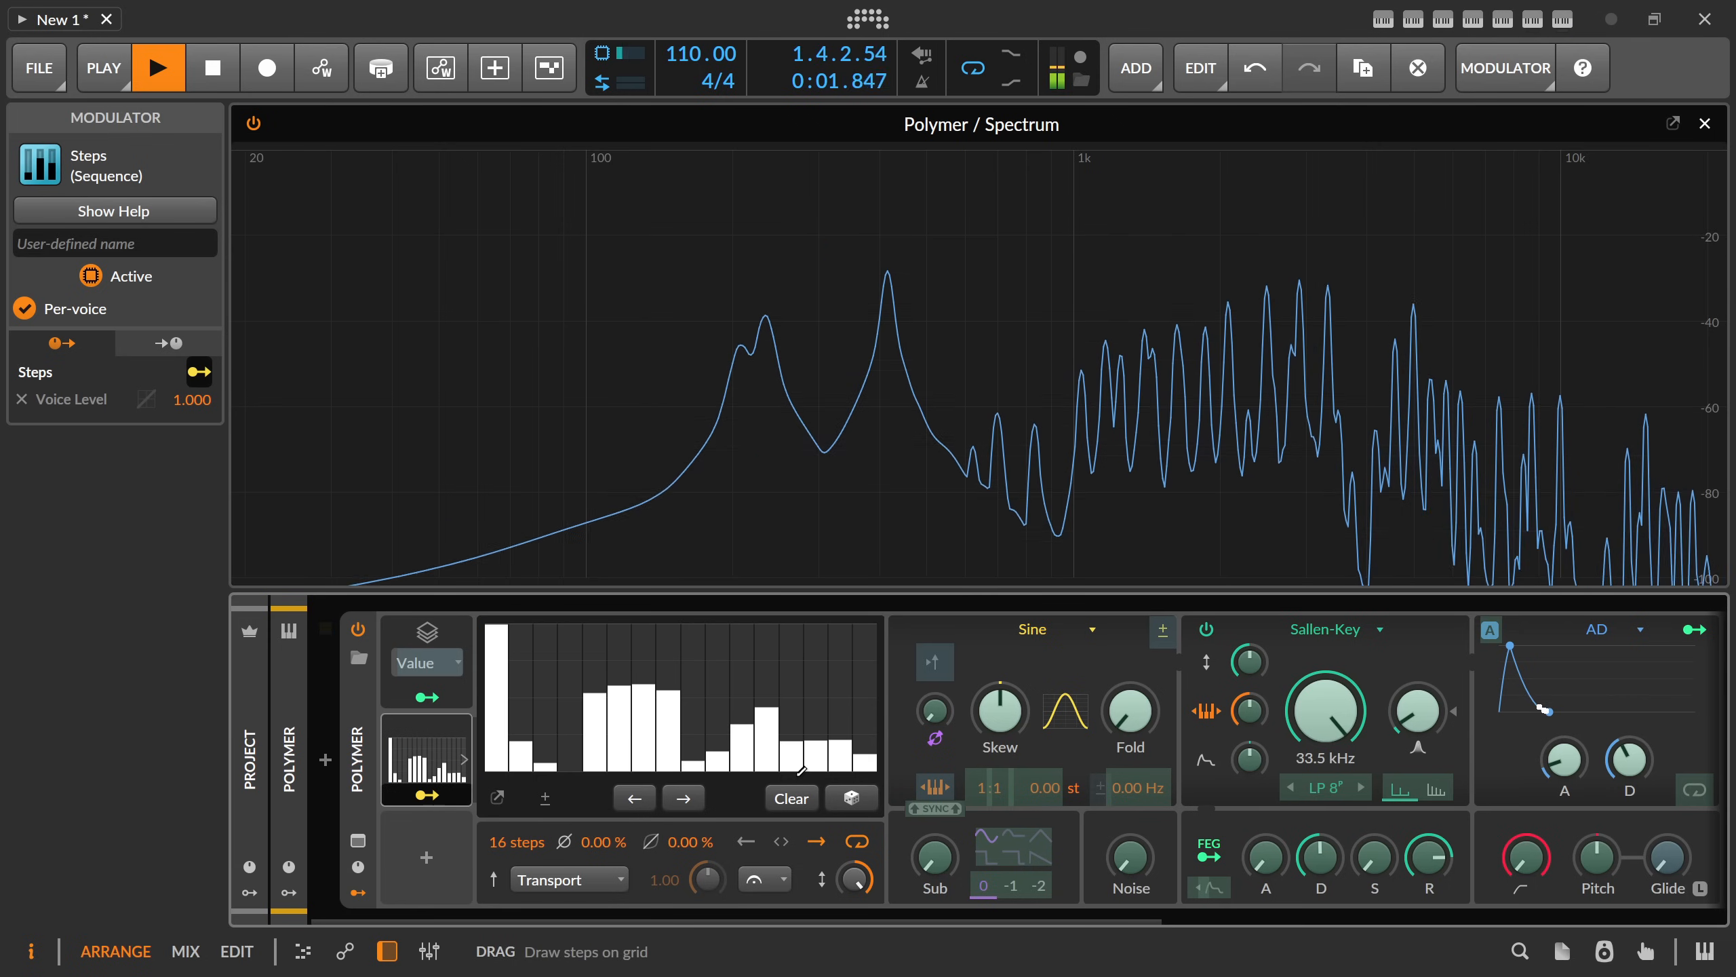
- Randomize the Steps pattern repeatedly while the notes play
left_click(854, 797)
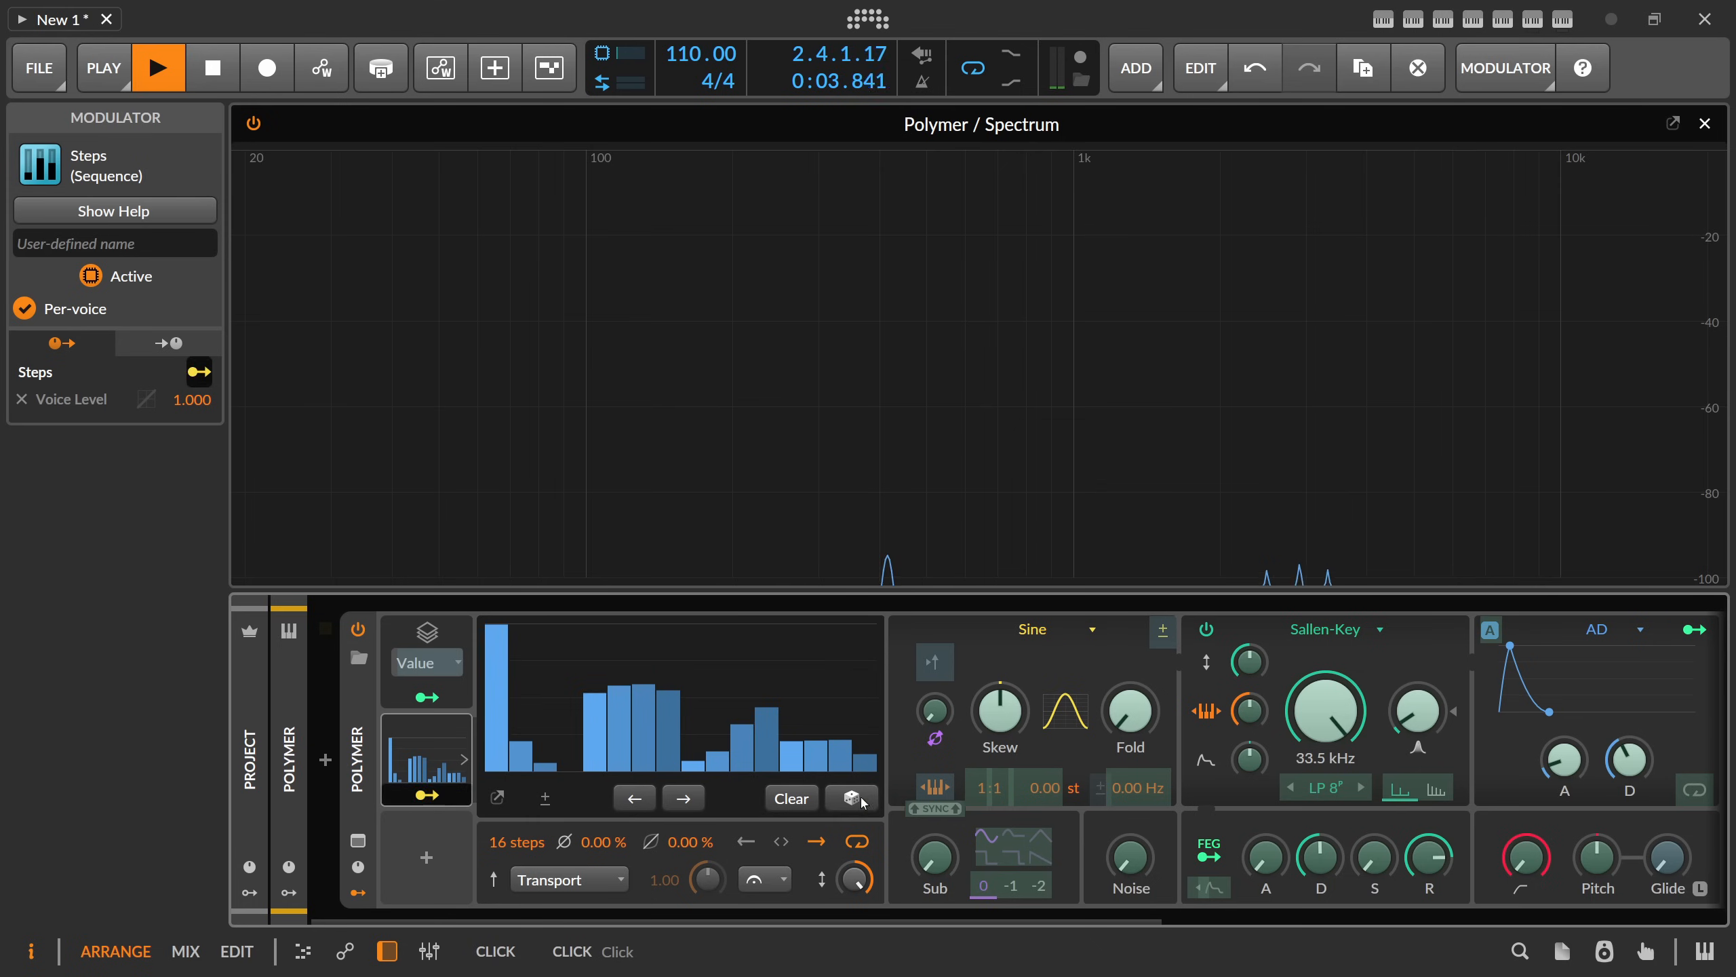
left_click(860, 798)
left_click(855, 798)
left_click(855, 797)
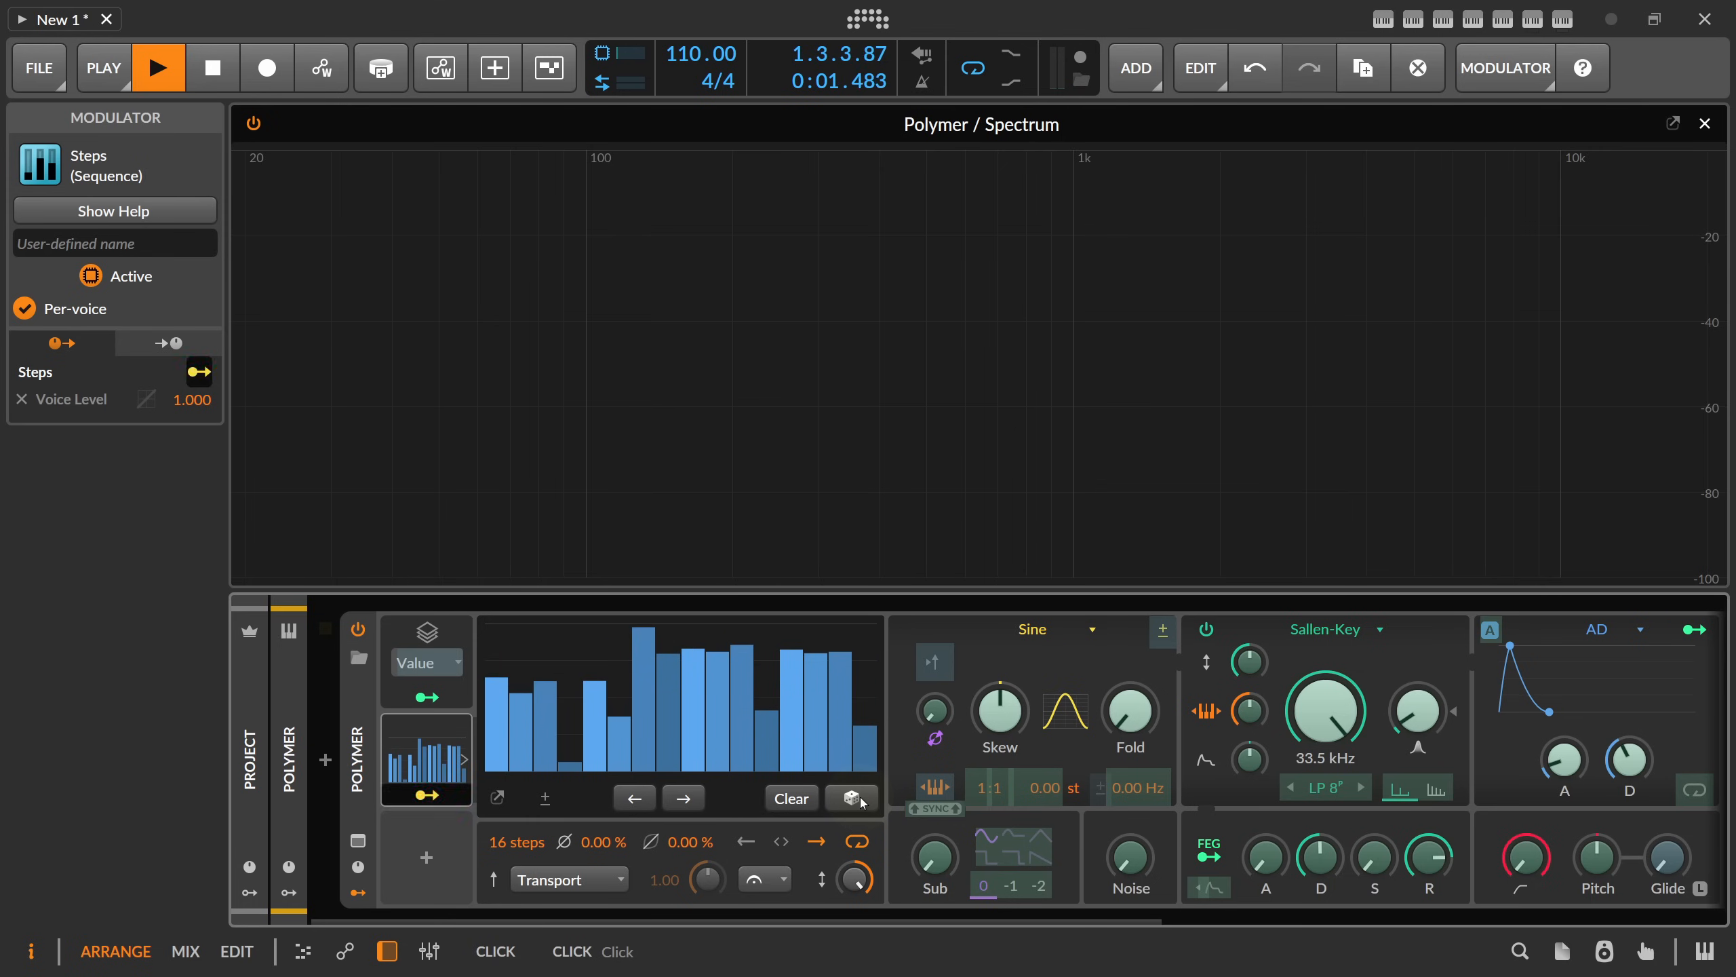
left_click(860, 797)
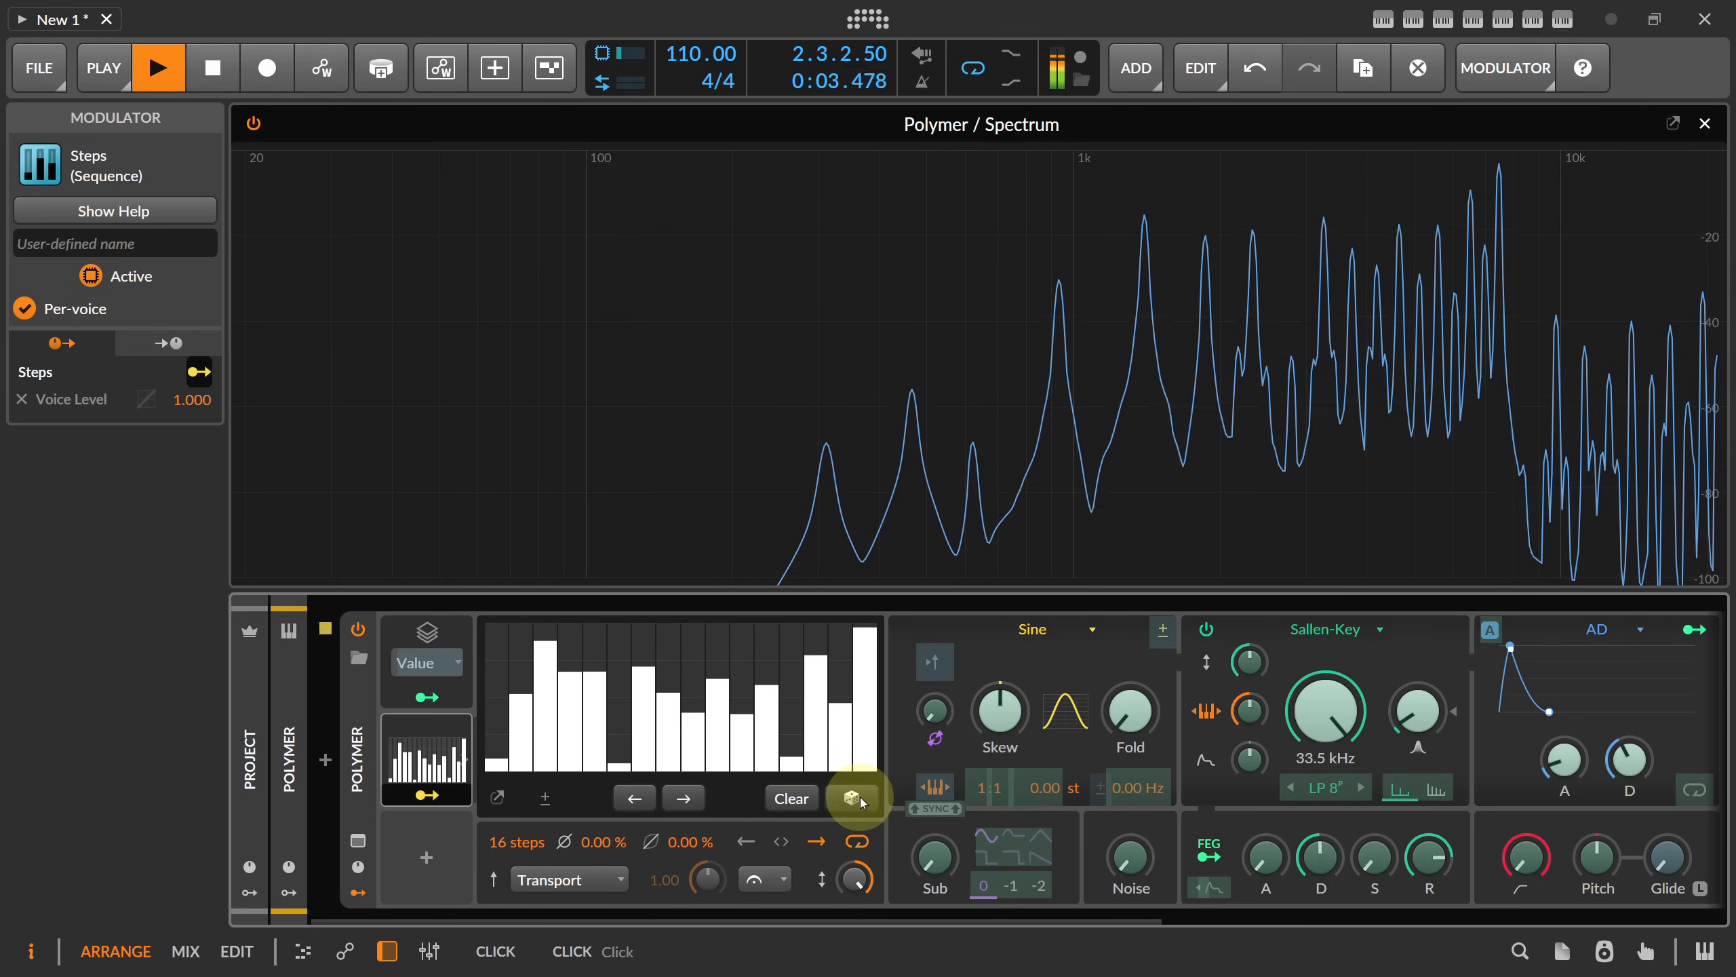
left_click(860, 798)
left_click(860, 798)
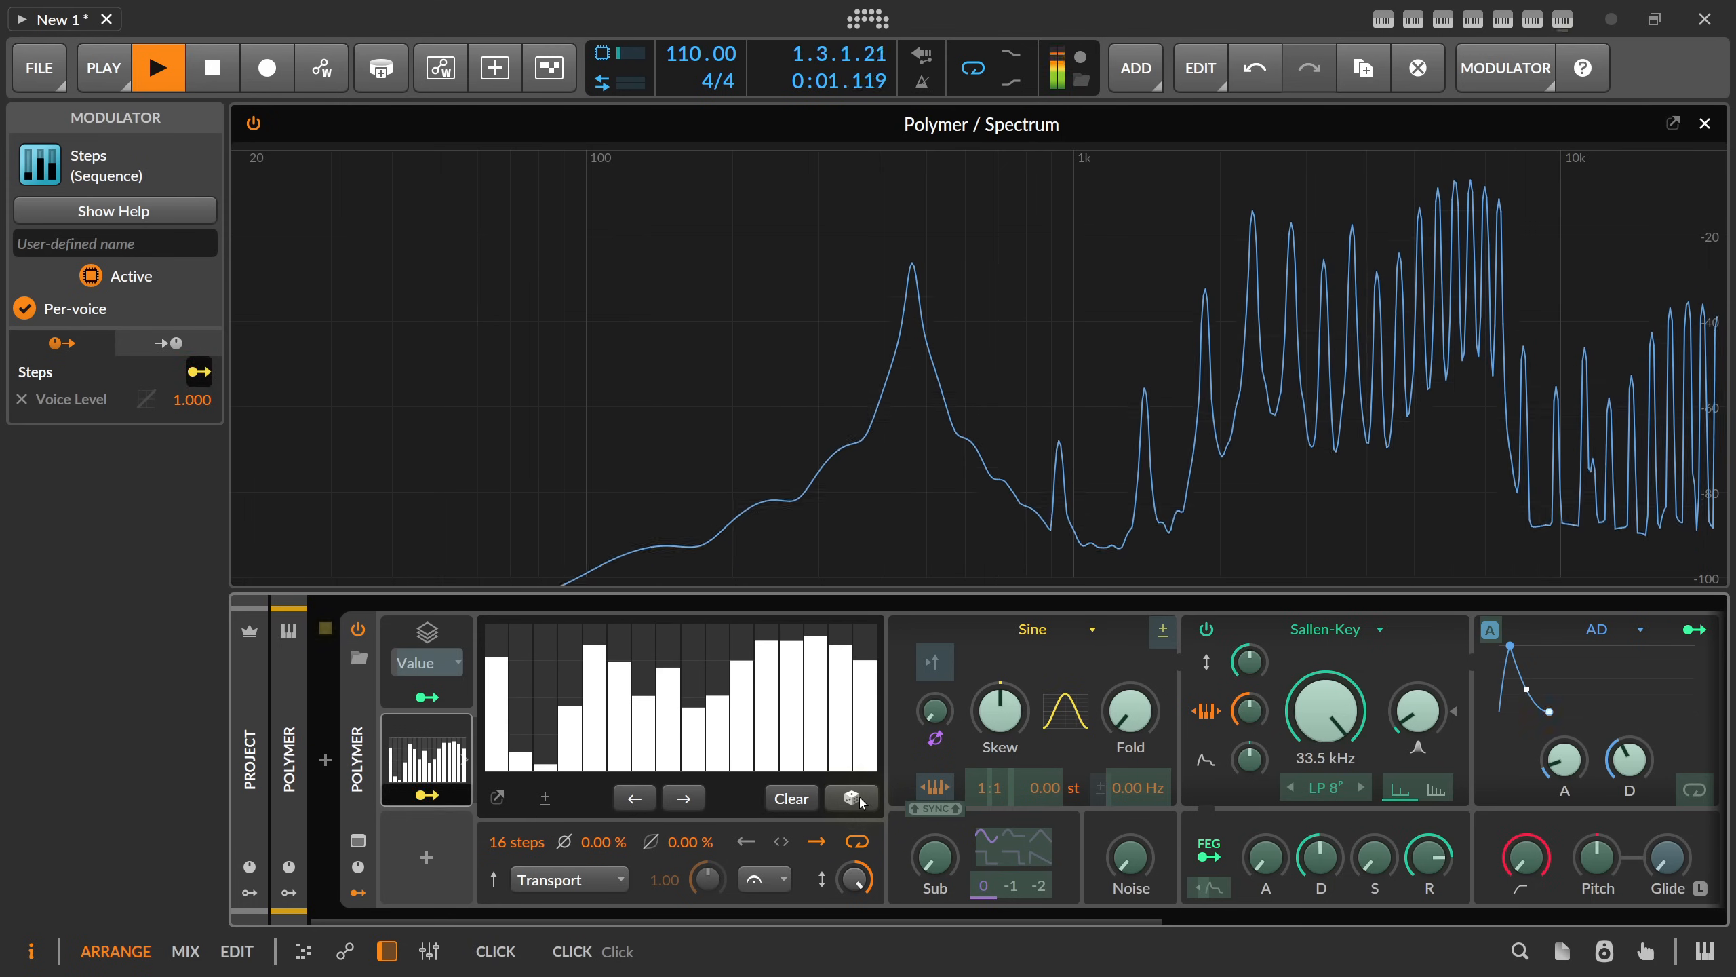
left_click(860, 798)
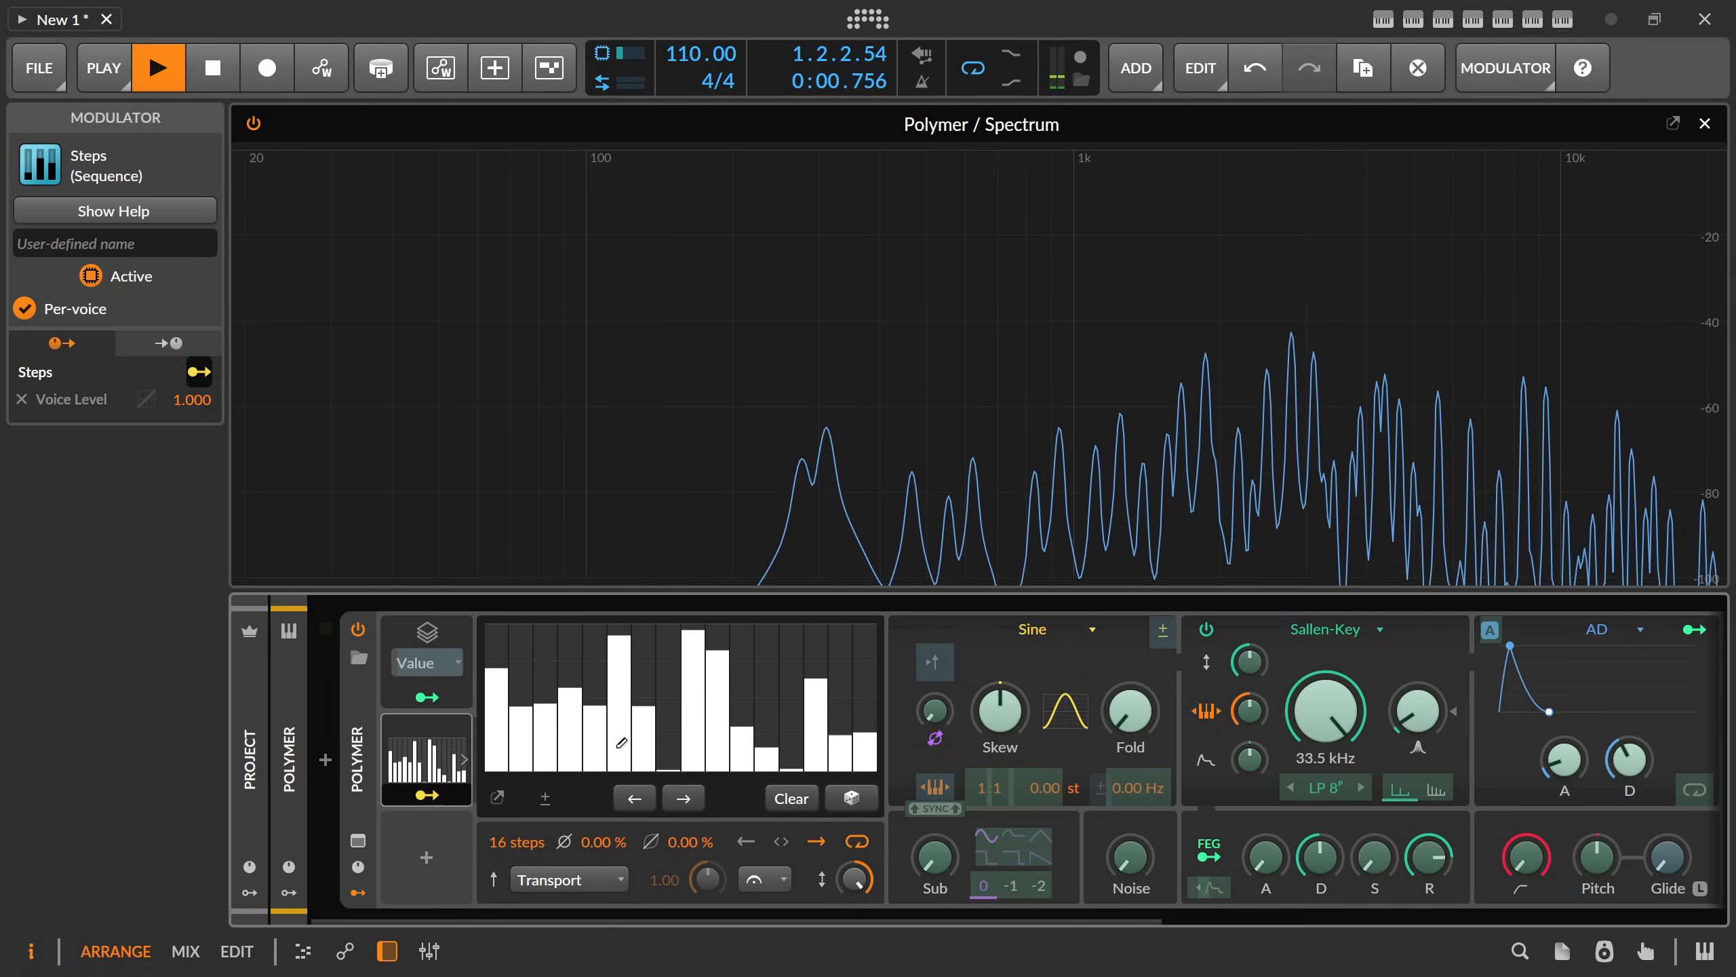
- Raise step 1 to its maximum, redraw steps 3 to 11 at mostly lower levels, and end the Steps mapping
left_click(495, 626)
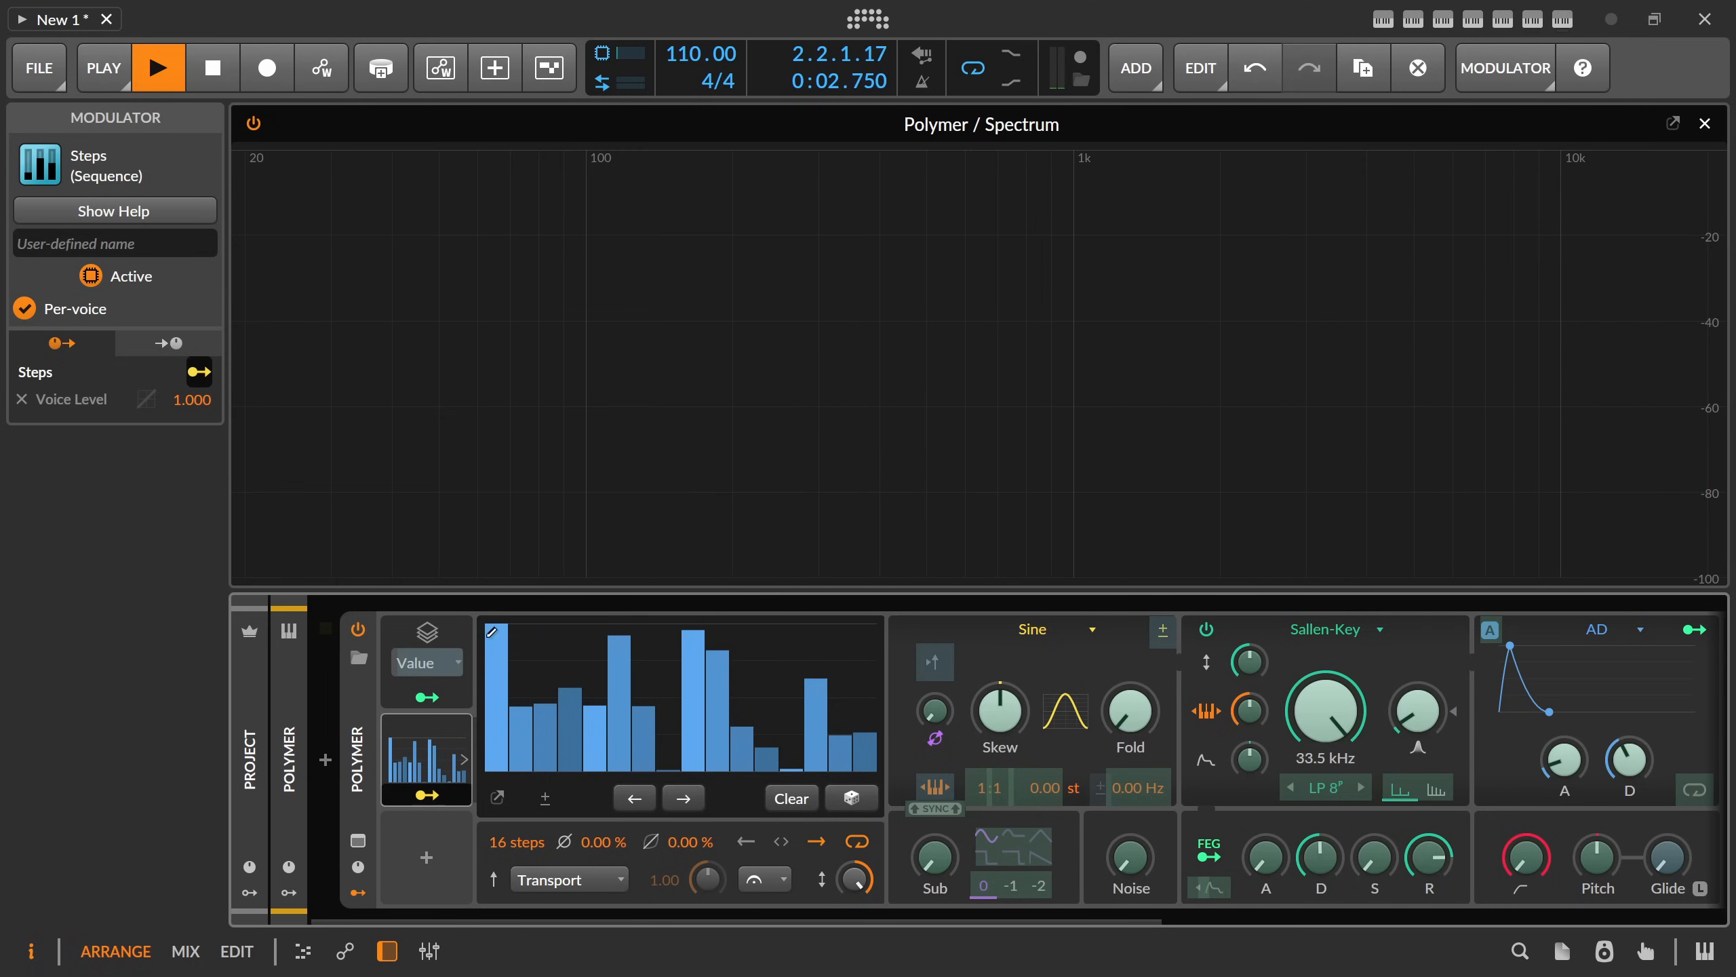
left_click_drag(501, 635, 499, 611)
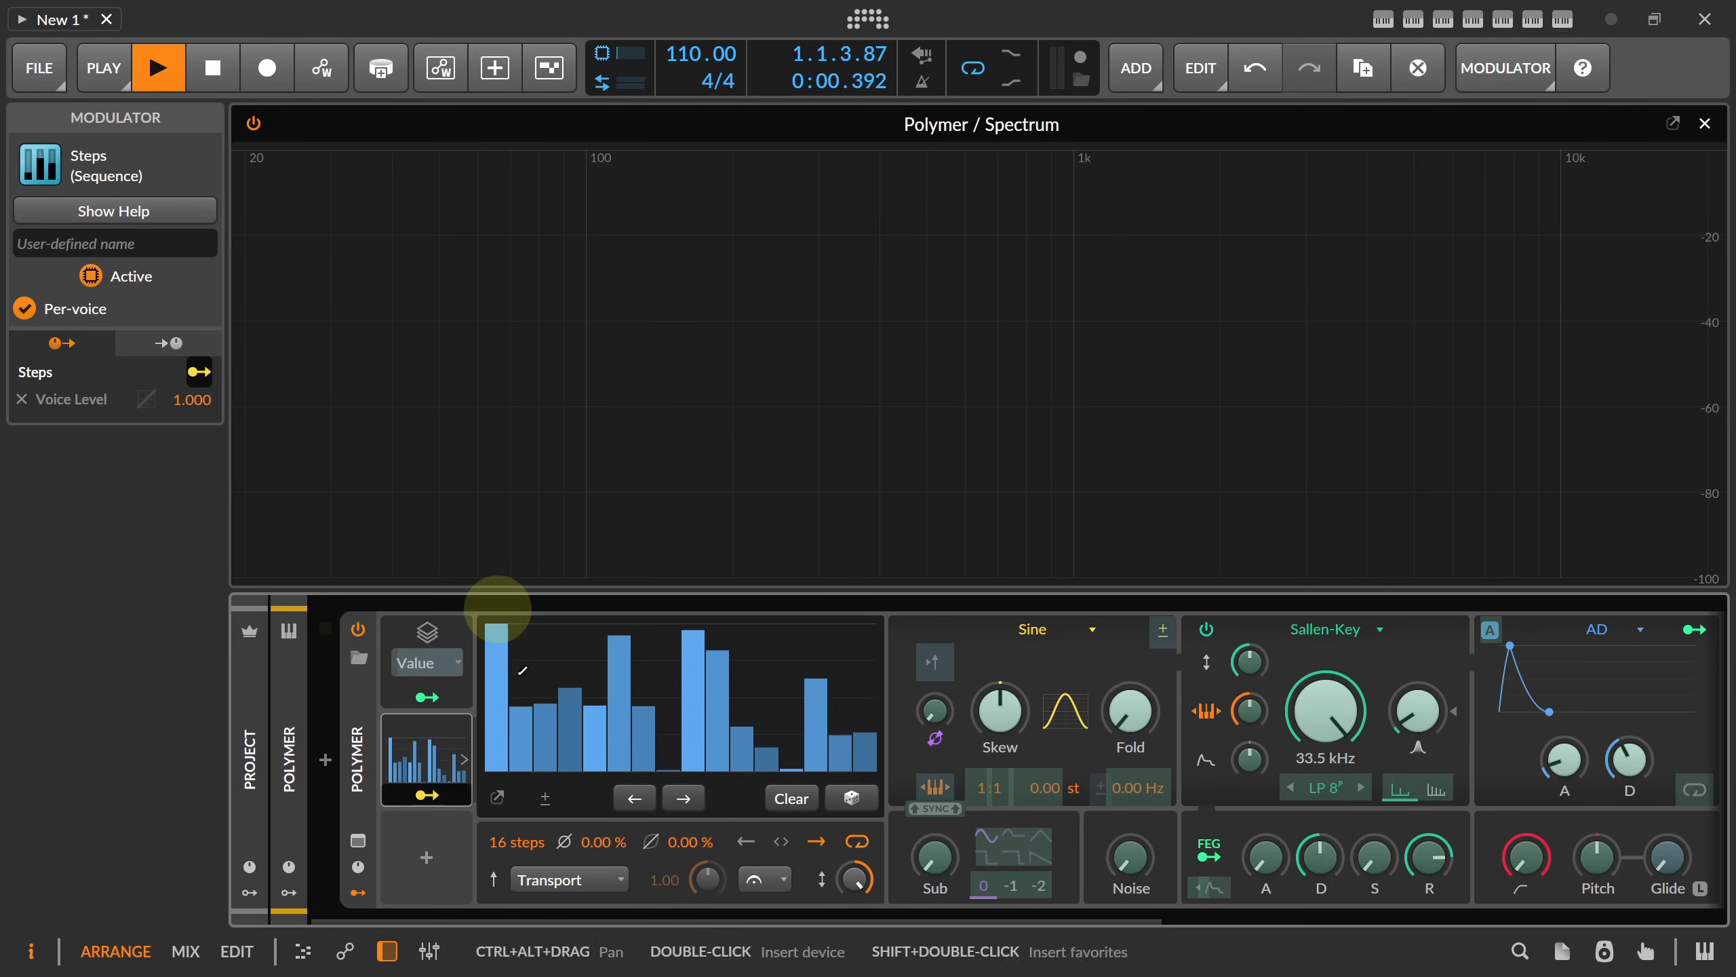
mouse_move(620, 660)
left_mouse_down()
mouse_move(614, 752)
mouse_move(547, 738)
left_mouse_up()
left_click(647, 715)
left_click_drag(644, 715, 643, 724)
left_click_drag(685, 711, 685, 732)
left_click_drag(709, 715, 724, 698)
left_click(749, 732)
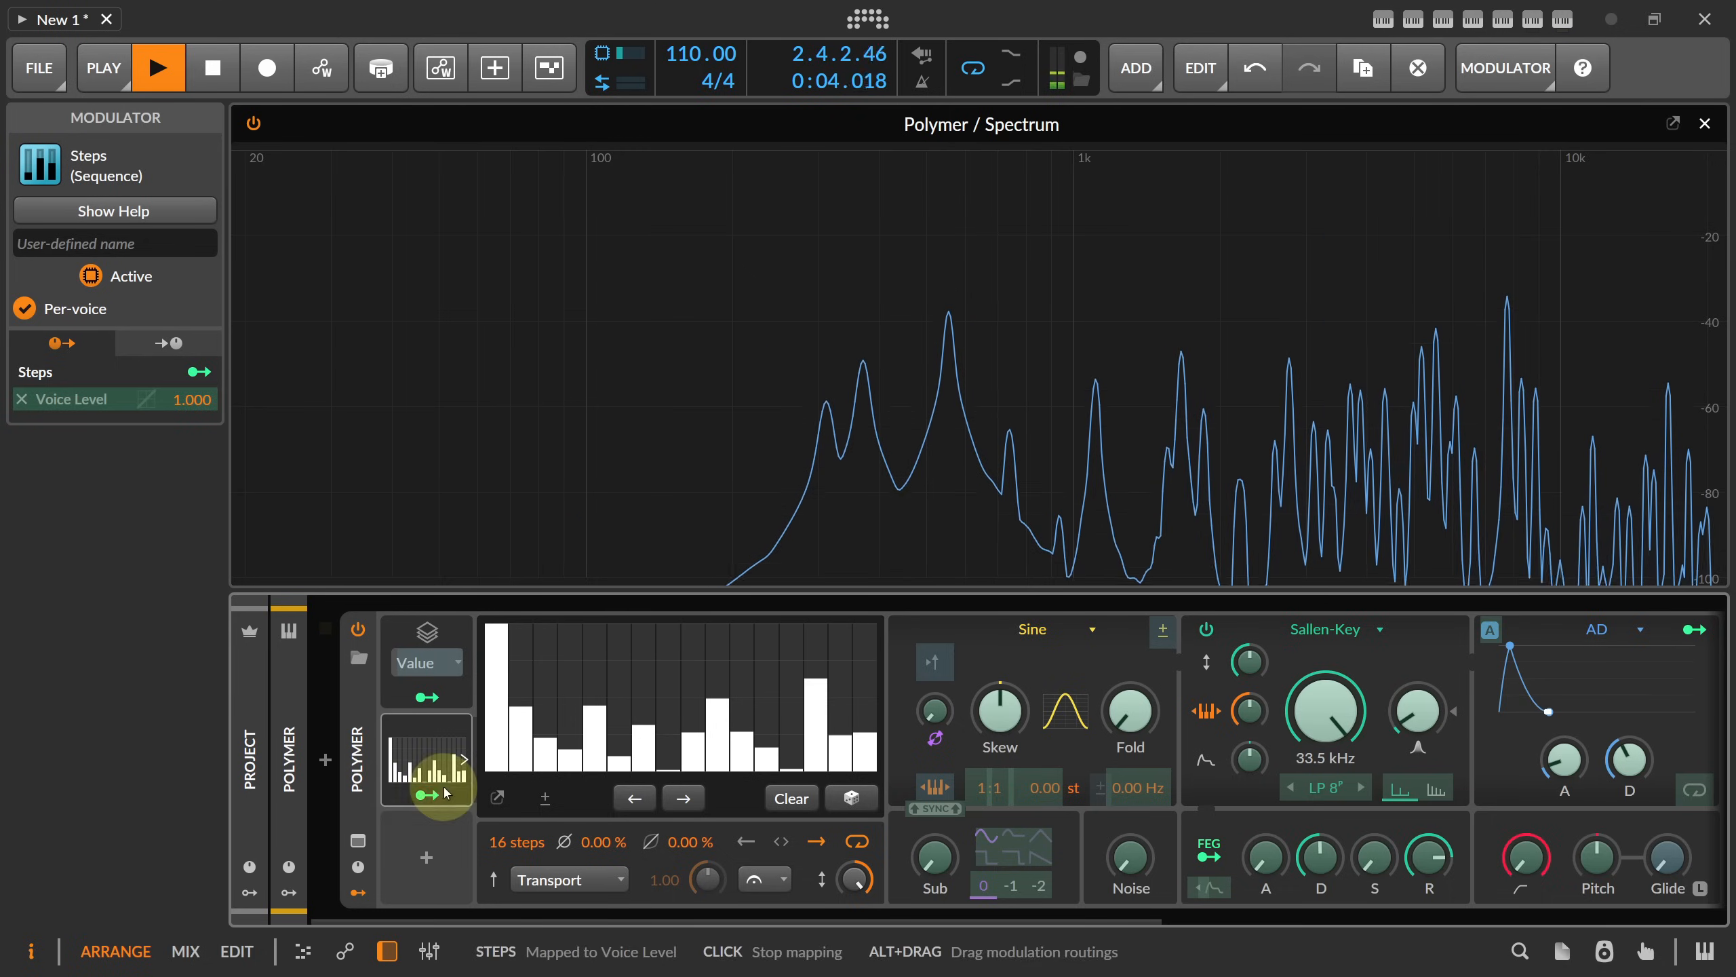
- Rename the Steps modulator as Volume
left_click(115, 244)
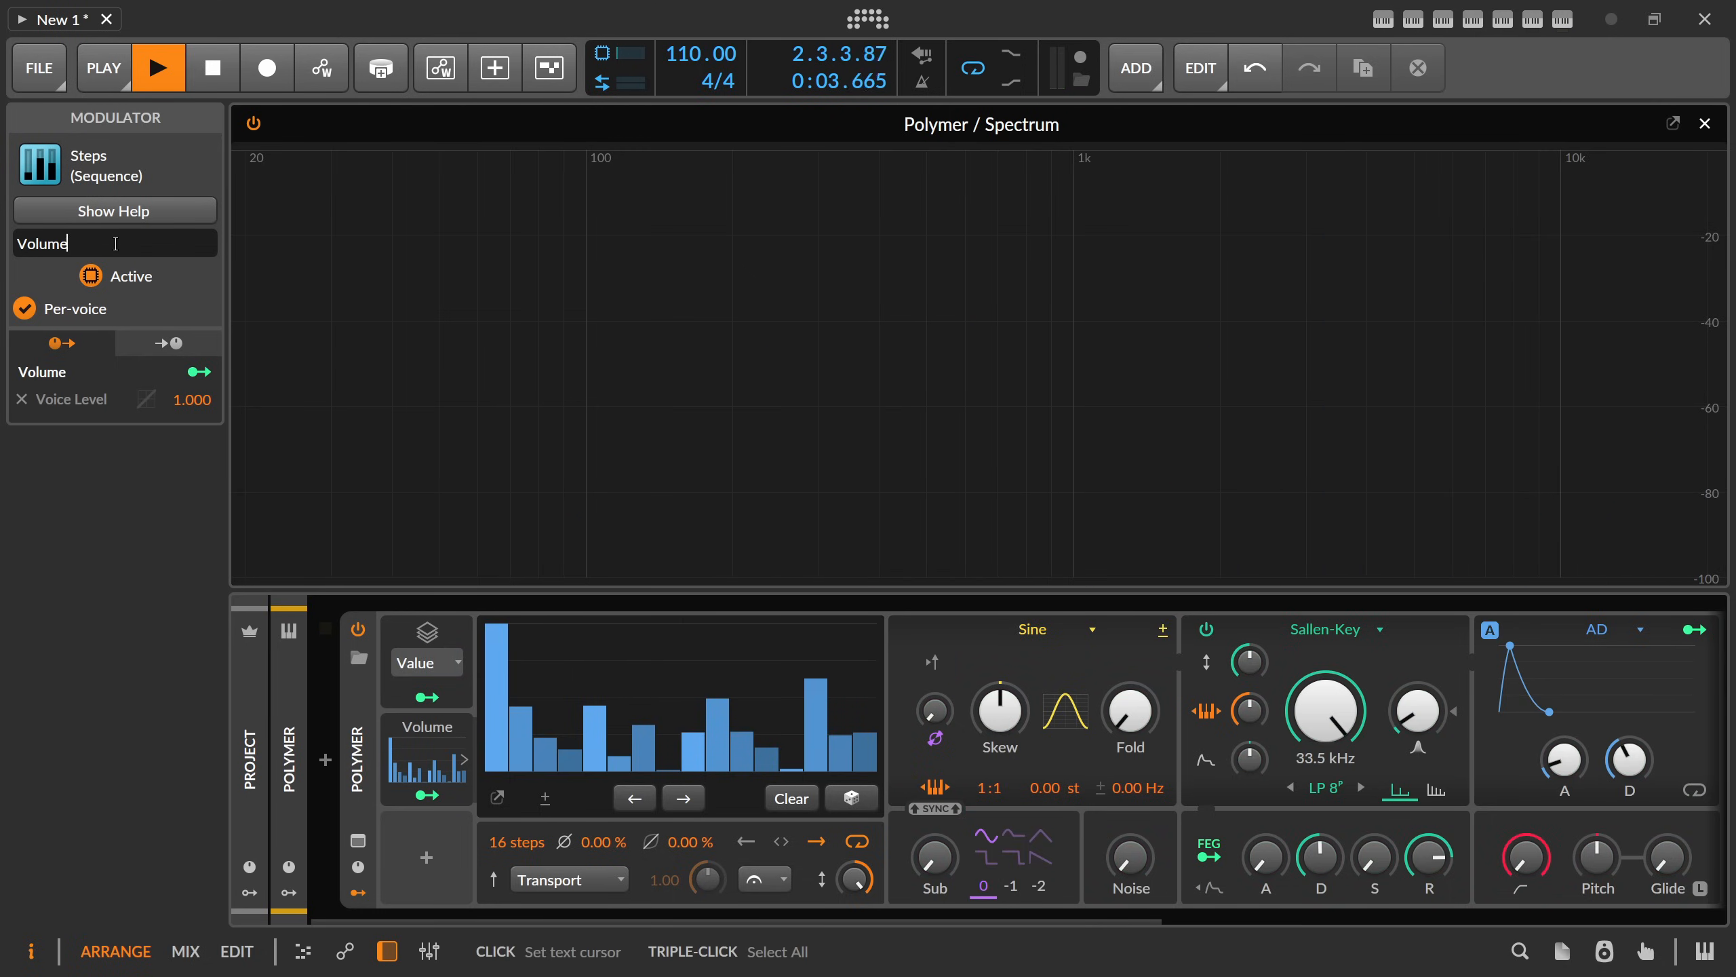
left_click(451, 731)
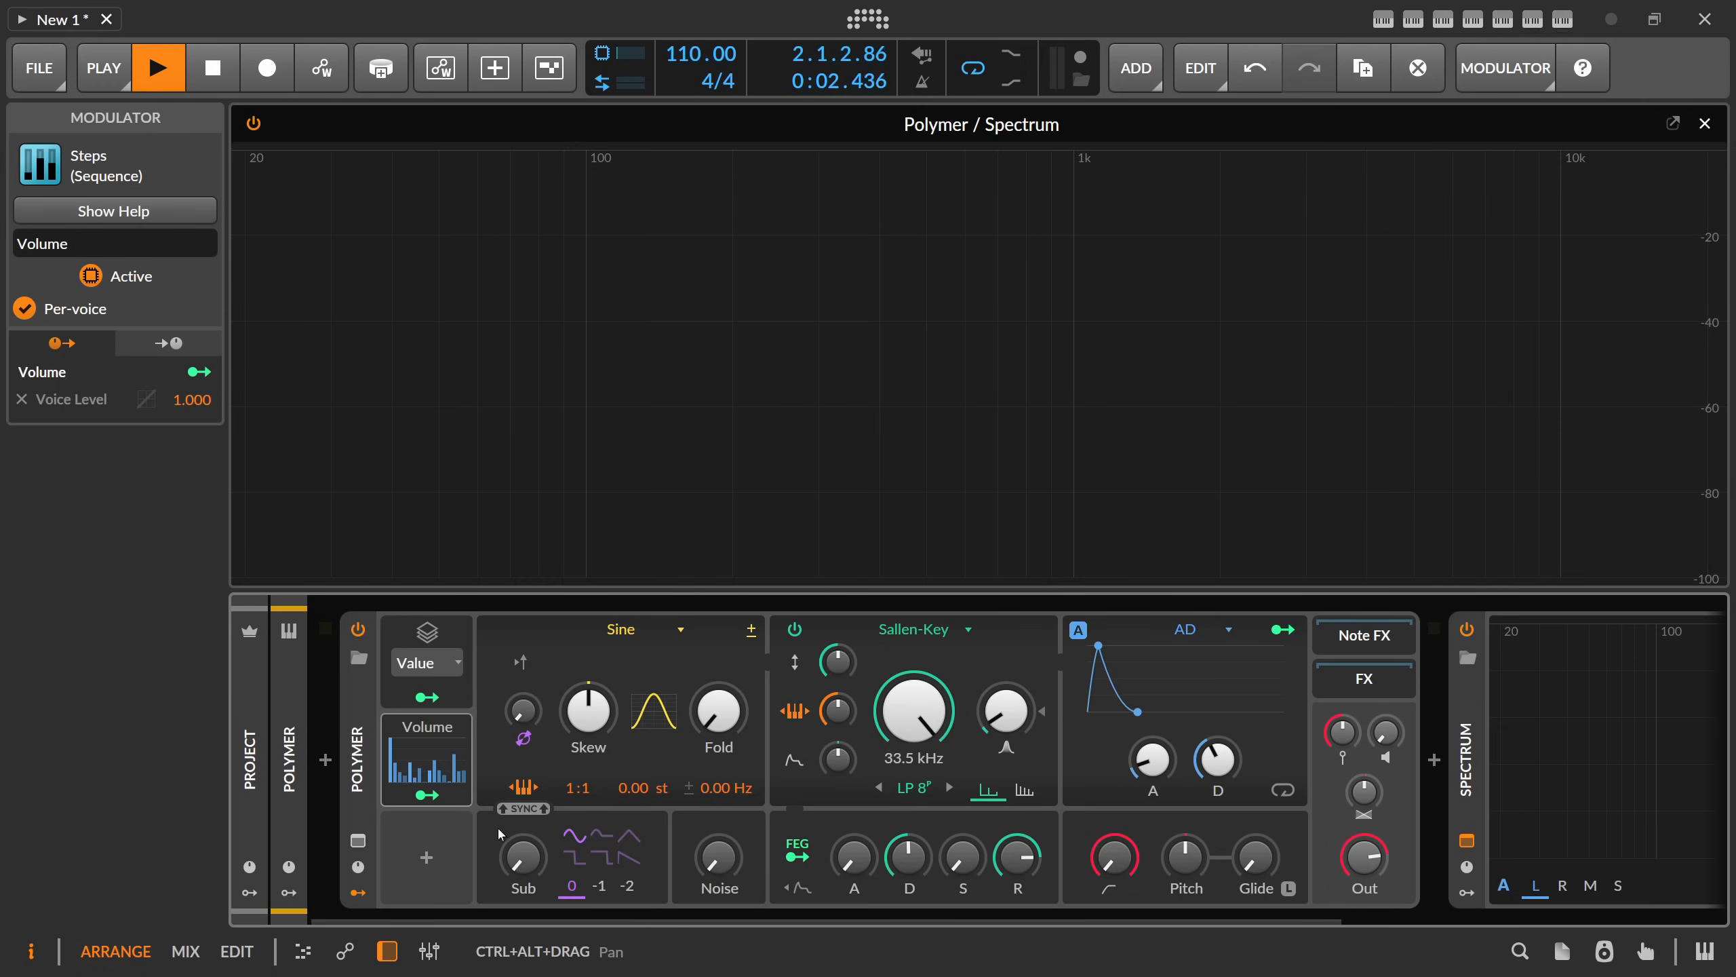
- Duplicate the Volume modulator, move the copy to the slot beside Stack Spread and rename it Decay
double_click(434, 730)
key("ctrl+d")
double_click(417, 734)
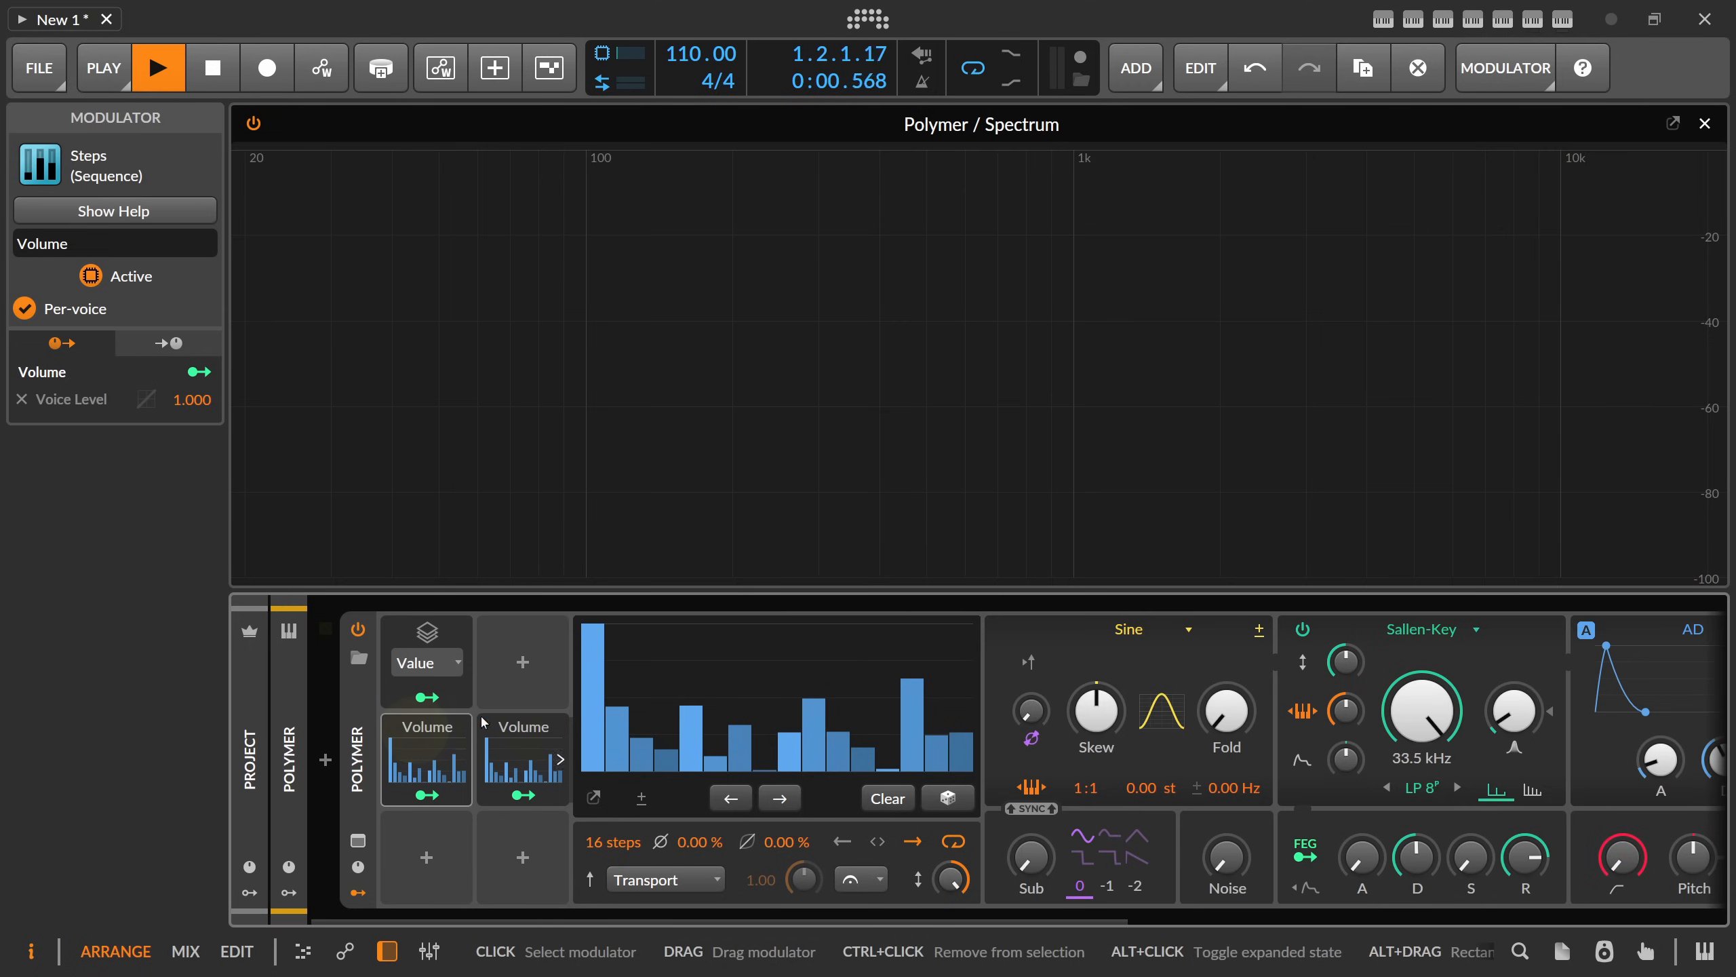
left_click_drag(520, 734, 518, 673)
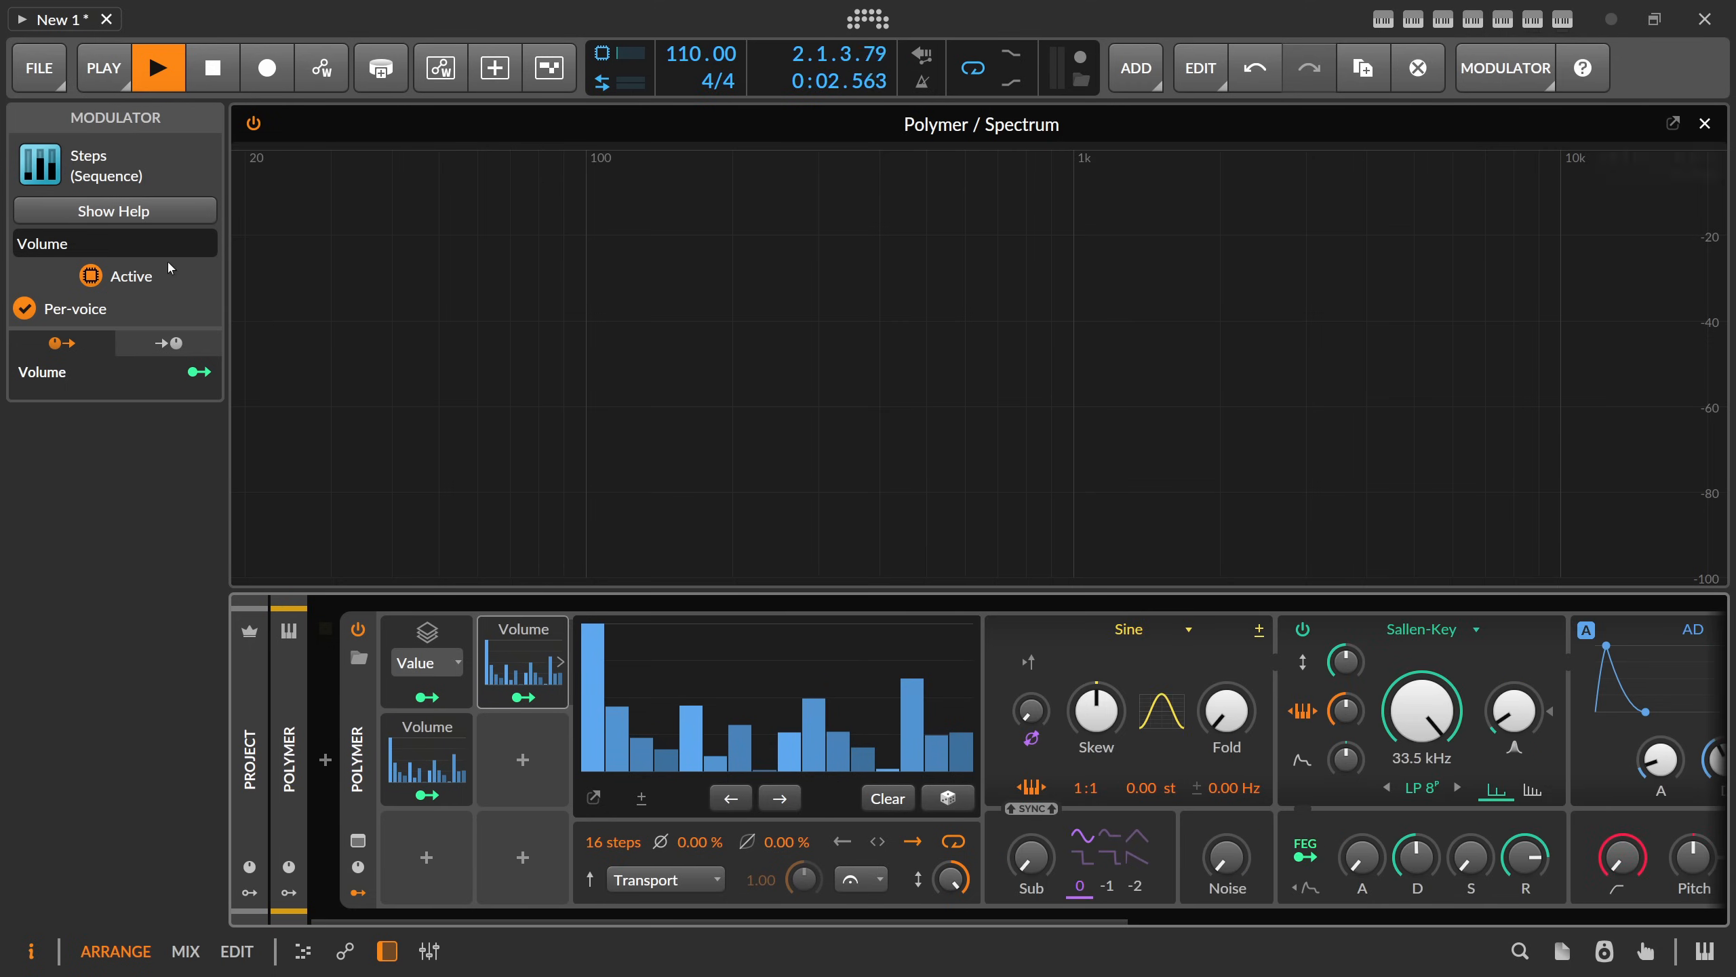
left_click(14, 242)
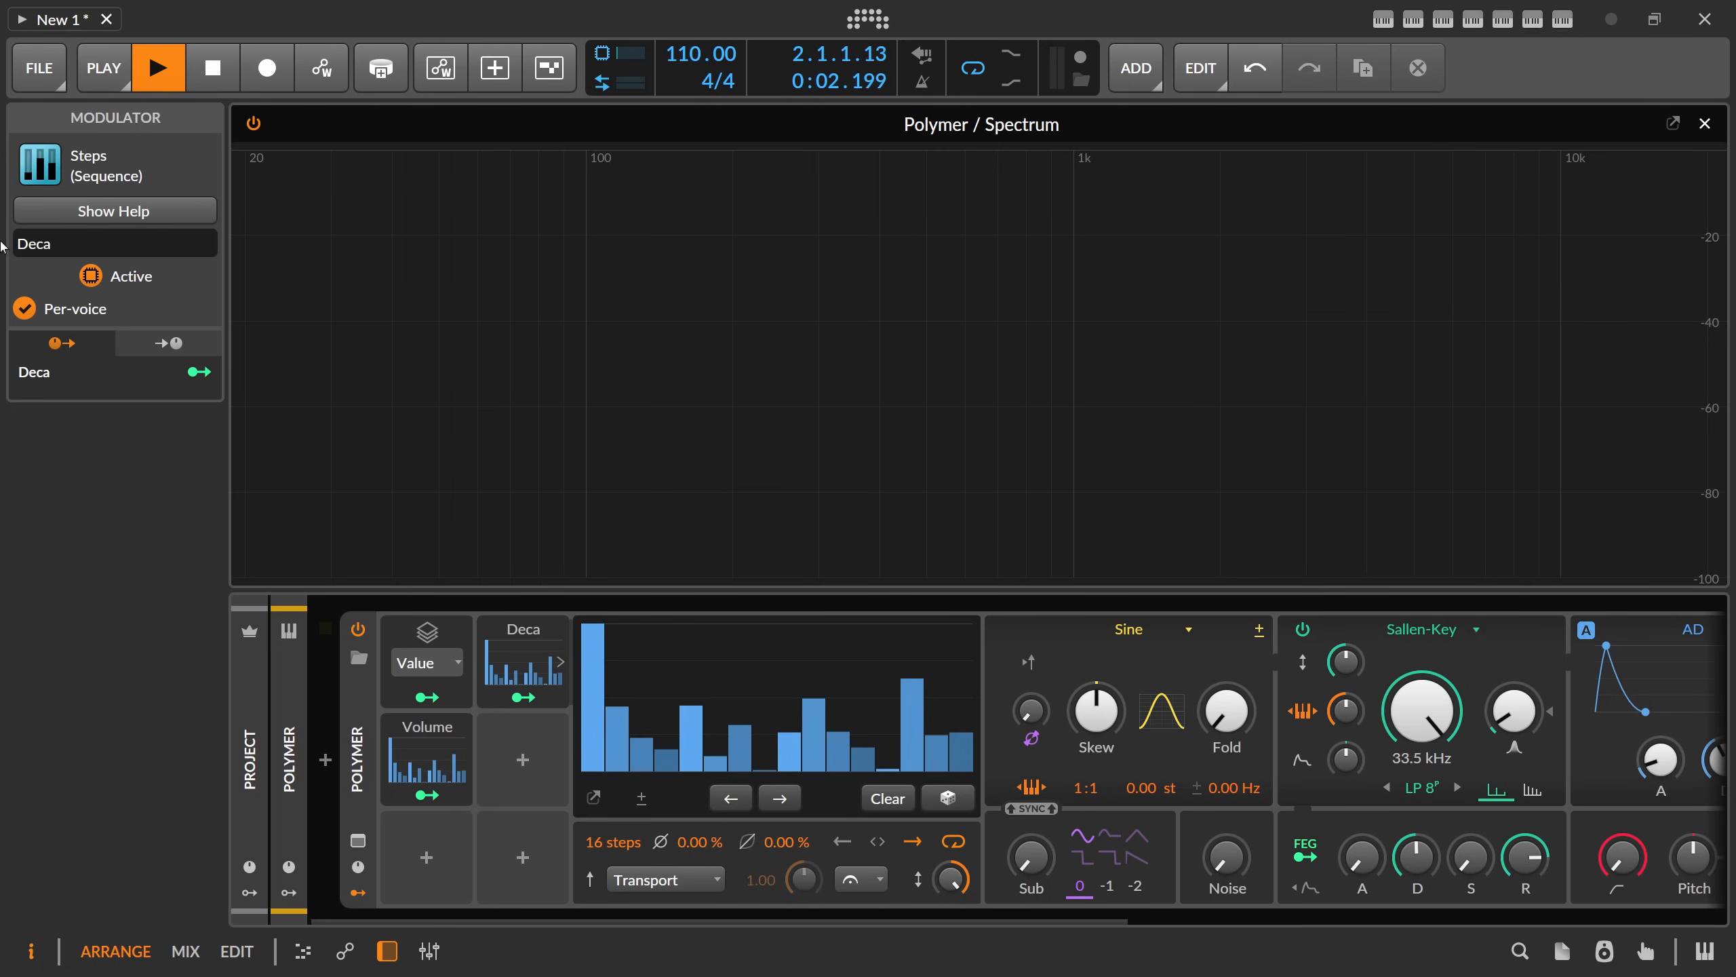
- Map the Decay modulator to the AD envelope's decay with an amount of 1.790, and set the envelope's attack to 0.00 ms and decay to minimum
left_click(523, 697)
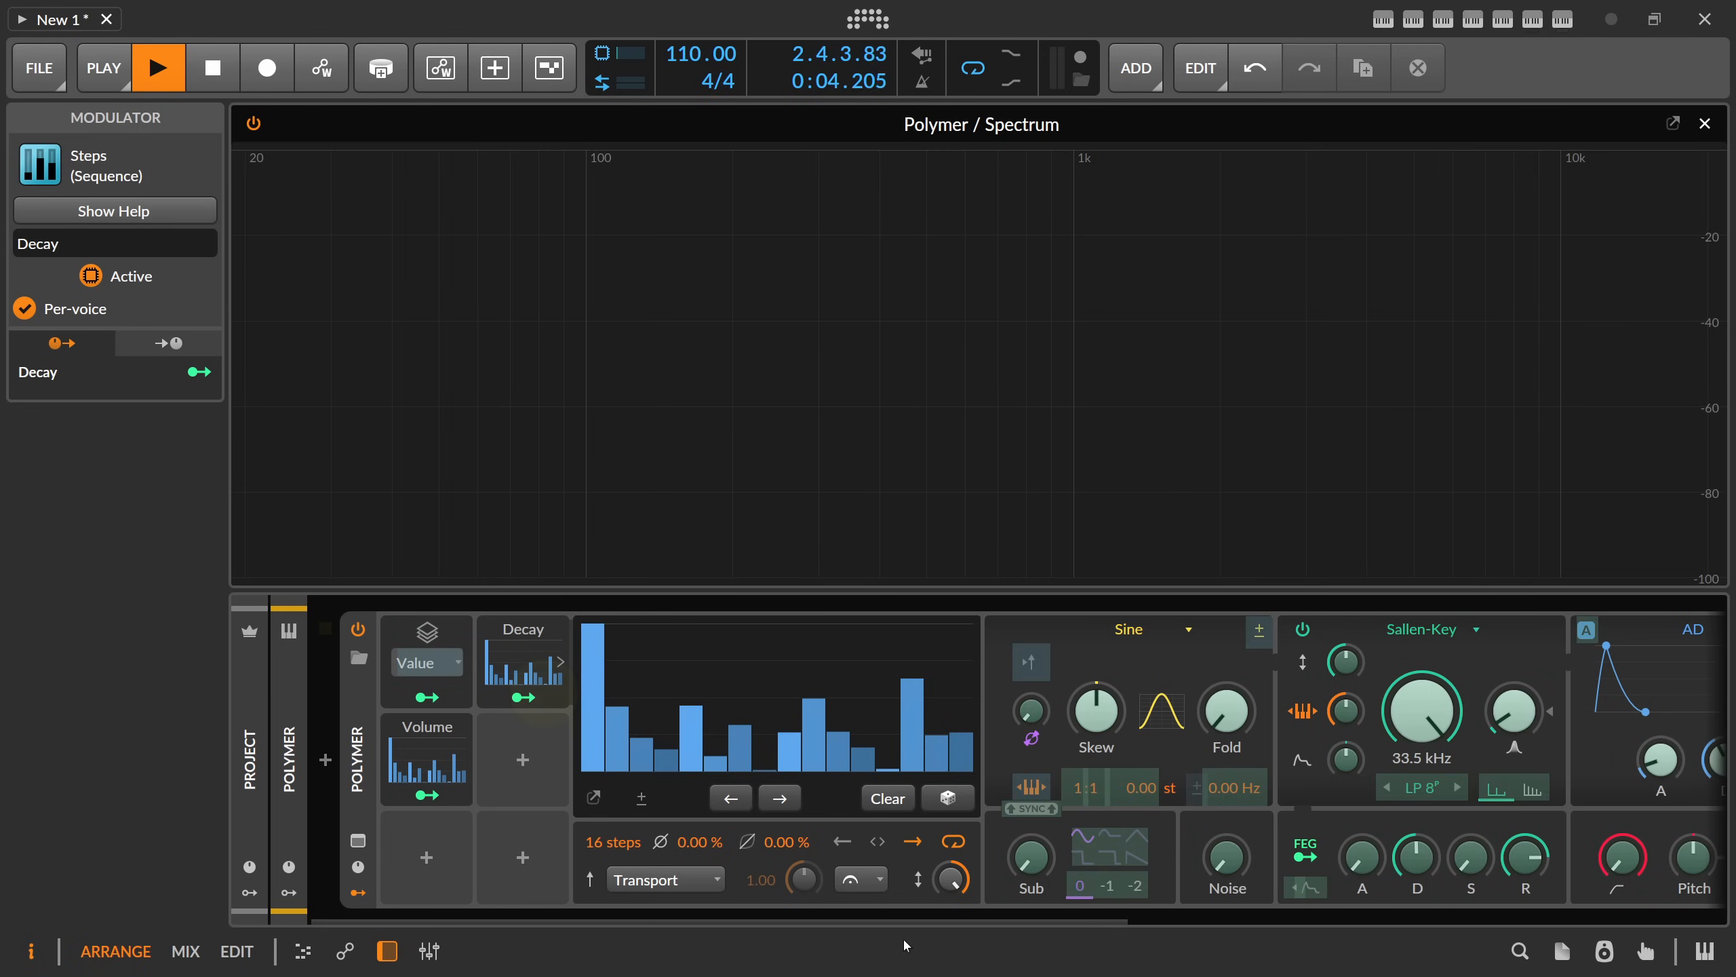
left_click_drag(843, 923, 1087, 932)
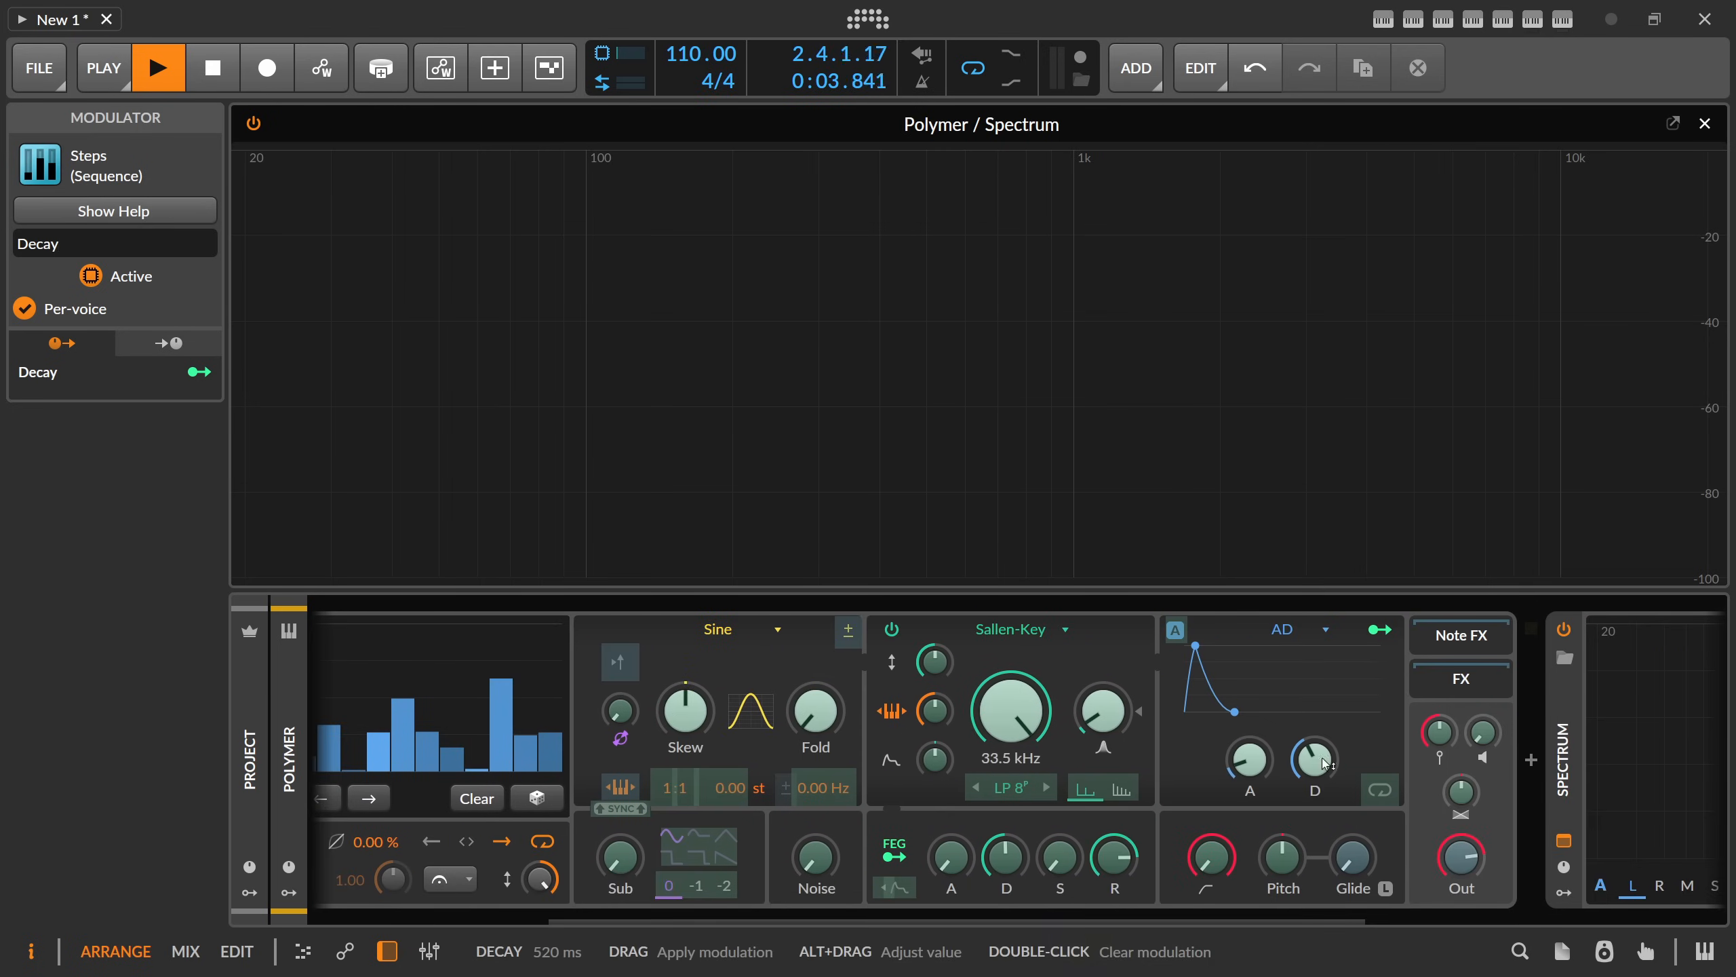
left_click_drag(1321, 753, 1321, 674)
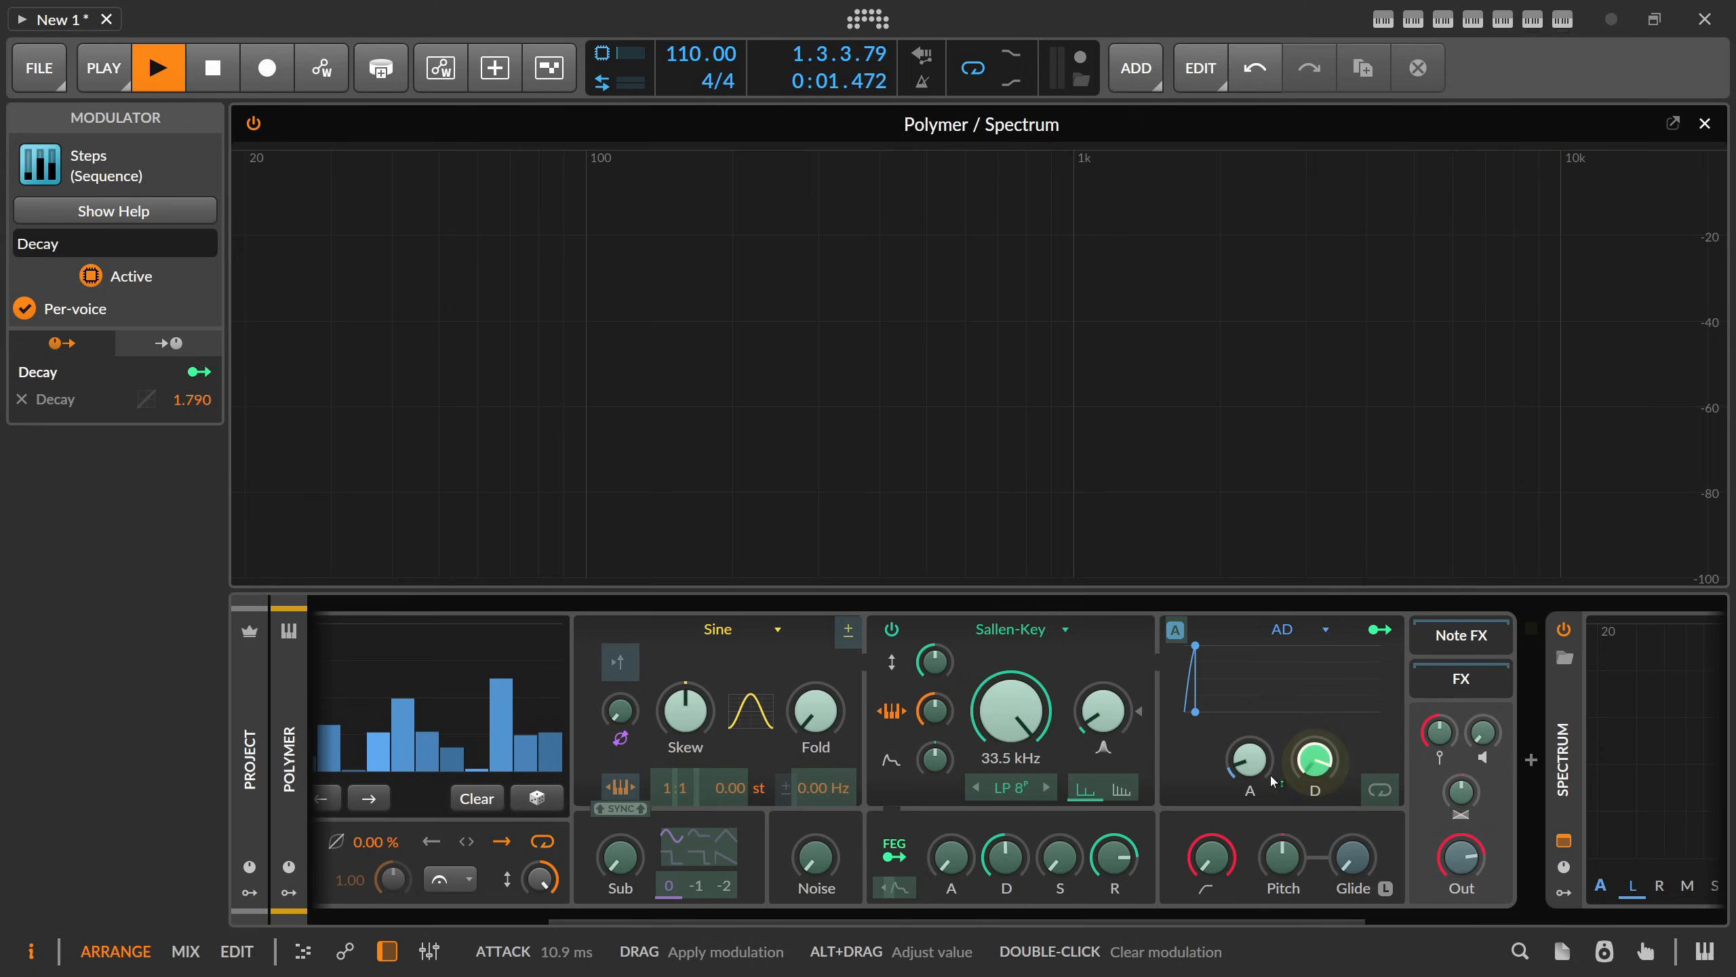
left_click_drag(1249, 754, 1248, 800)
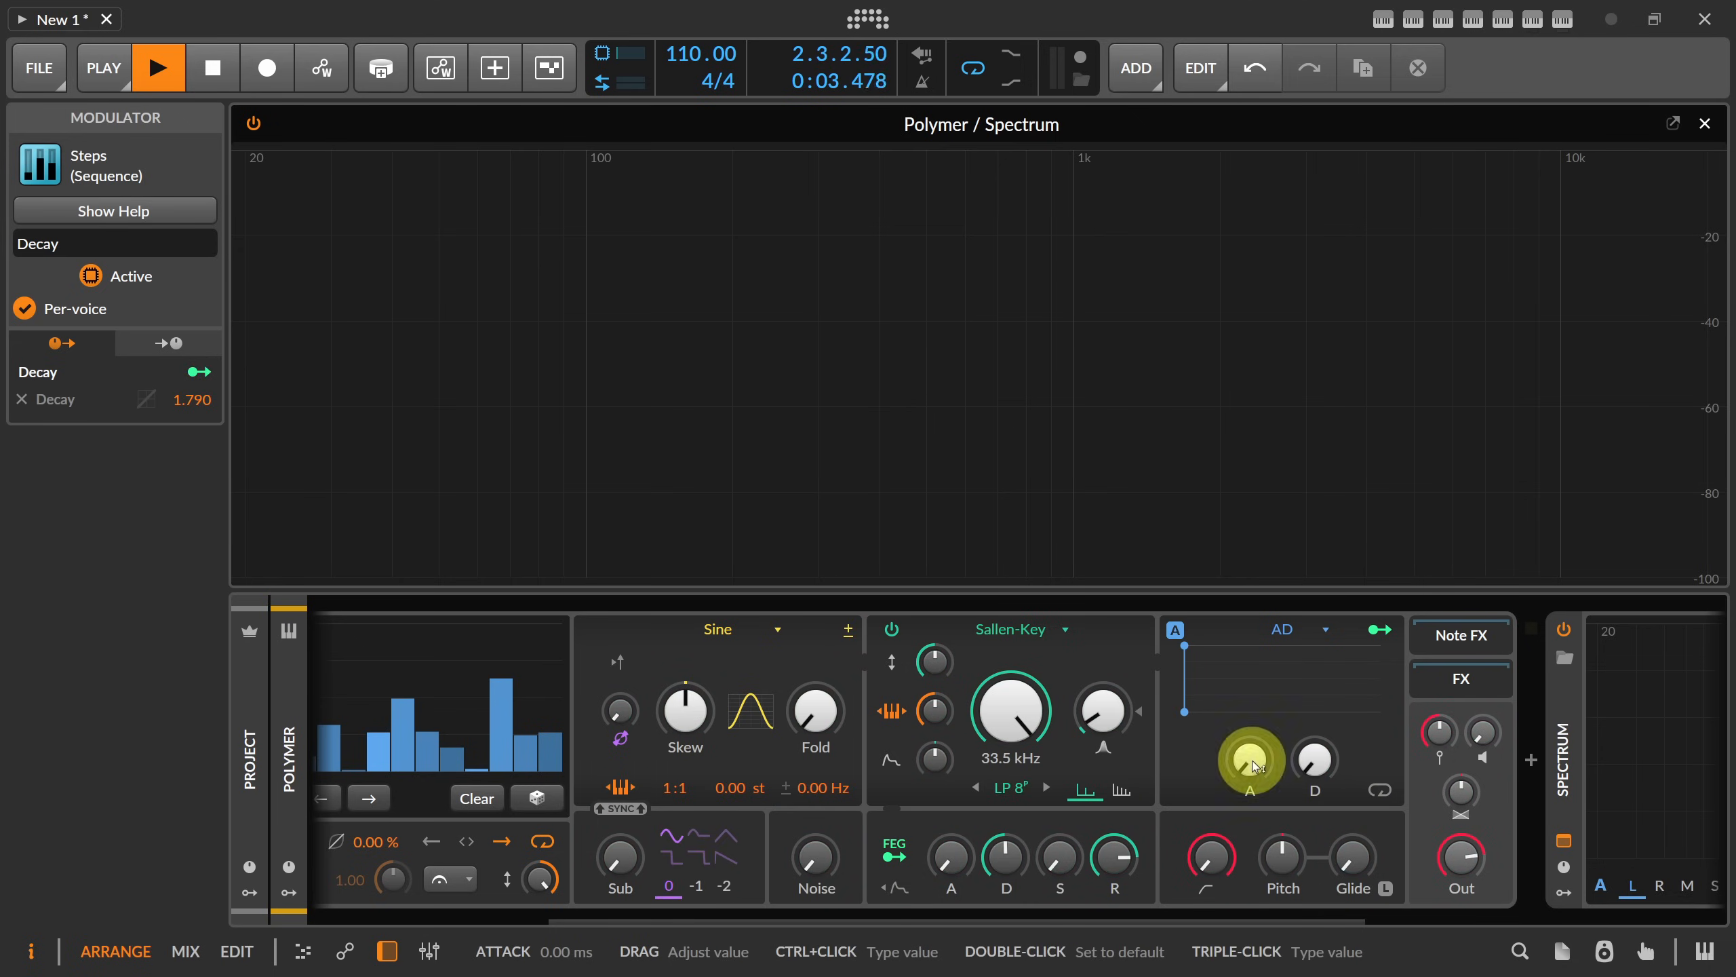
left_click_drag(1254, 766, 1263, 797)
- Redraw the Decay modulator's levels as a steep fall from a high first step to low upper steps, with step 4 slightly raised
left_click_drag(1110, 919, 866, 917)
mouse_move(600, 688)
left_mouse_down()
mouse_move(823, 657)
mouse_move(666, 659)
mouse_move(898, 698)
mouse_move(683, 643)
mouse_move(704, 694)
mouse_move(608, 698)
mouse_move(585, 644)
mouse_move(631, 689)
mouse_move(845, 737)
mouse_move(651, 685)
mouse_move(742, 737)
mouse_move(930, 745)
mouse_move(639, 725)
mouse_move(917, 756)
mouse_move(689, 738)
left_mouse_up()
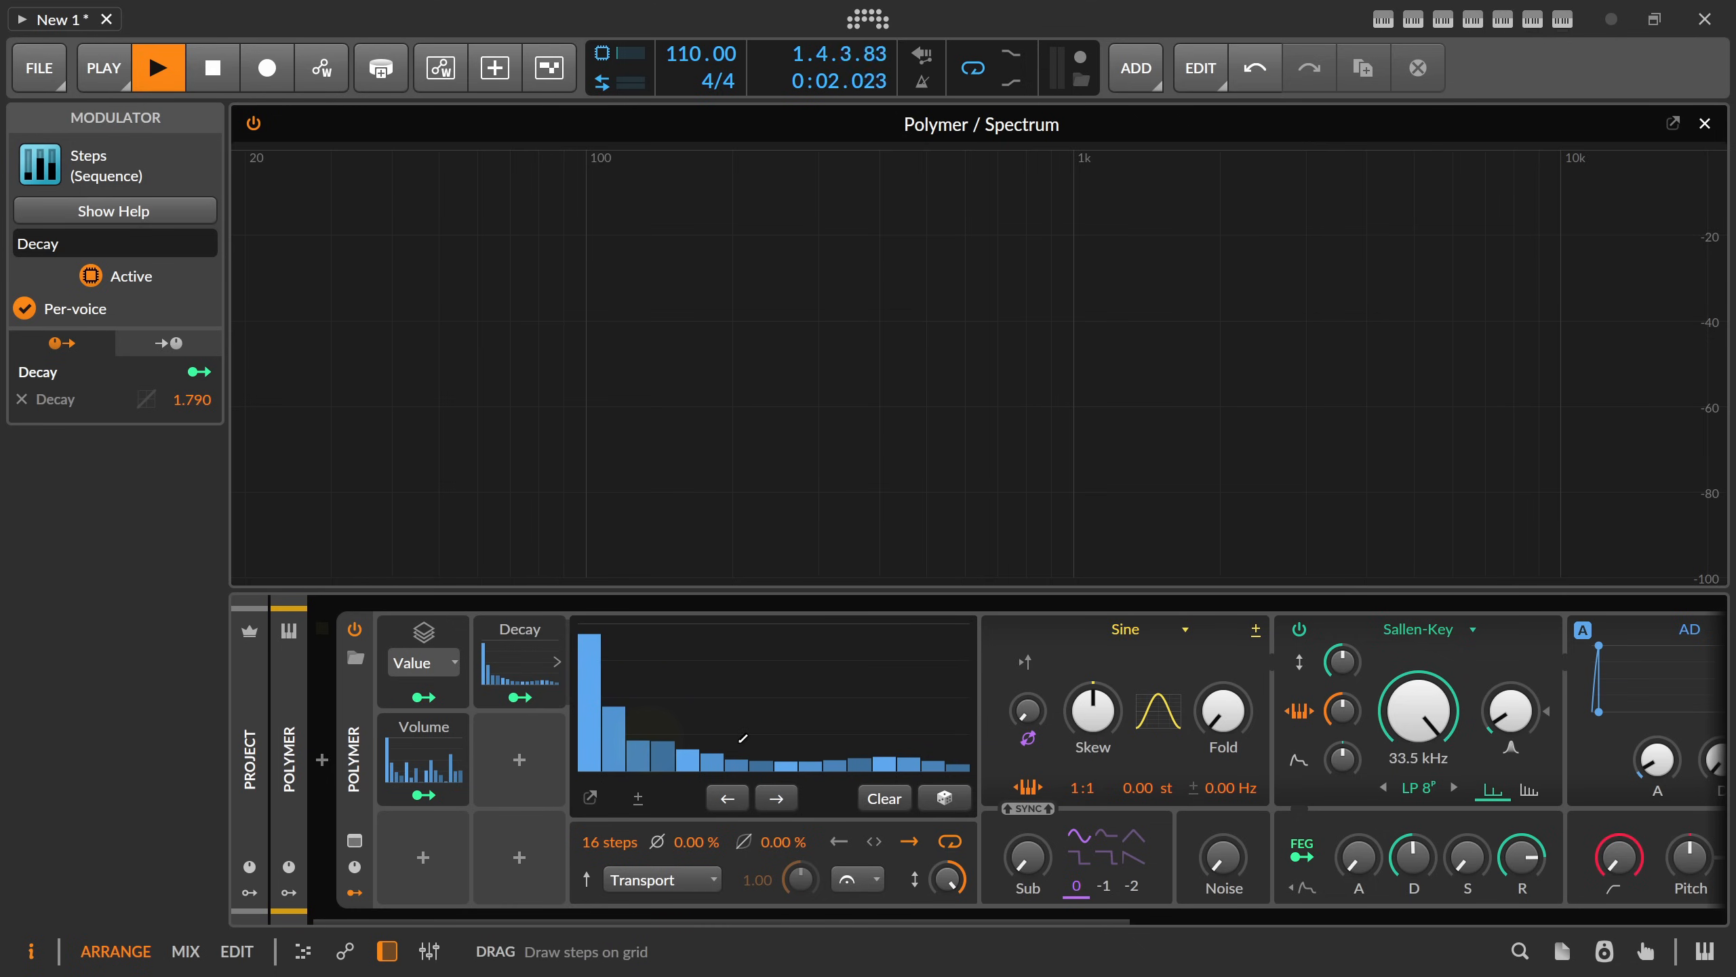
left_click(662, 721)
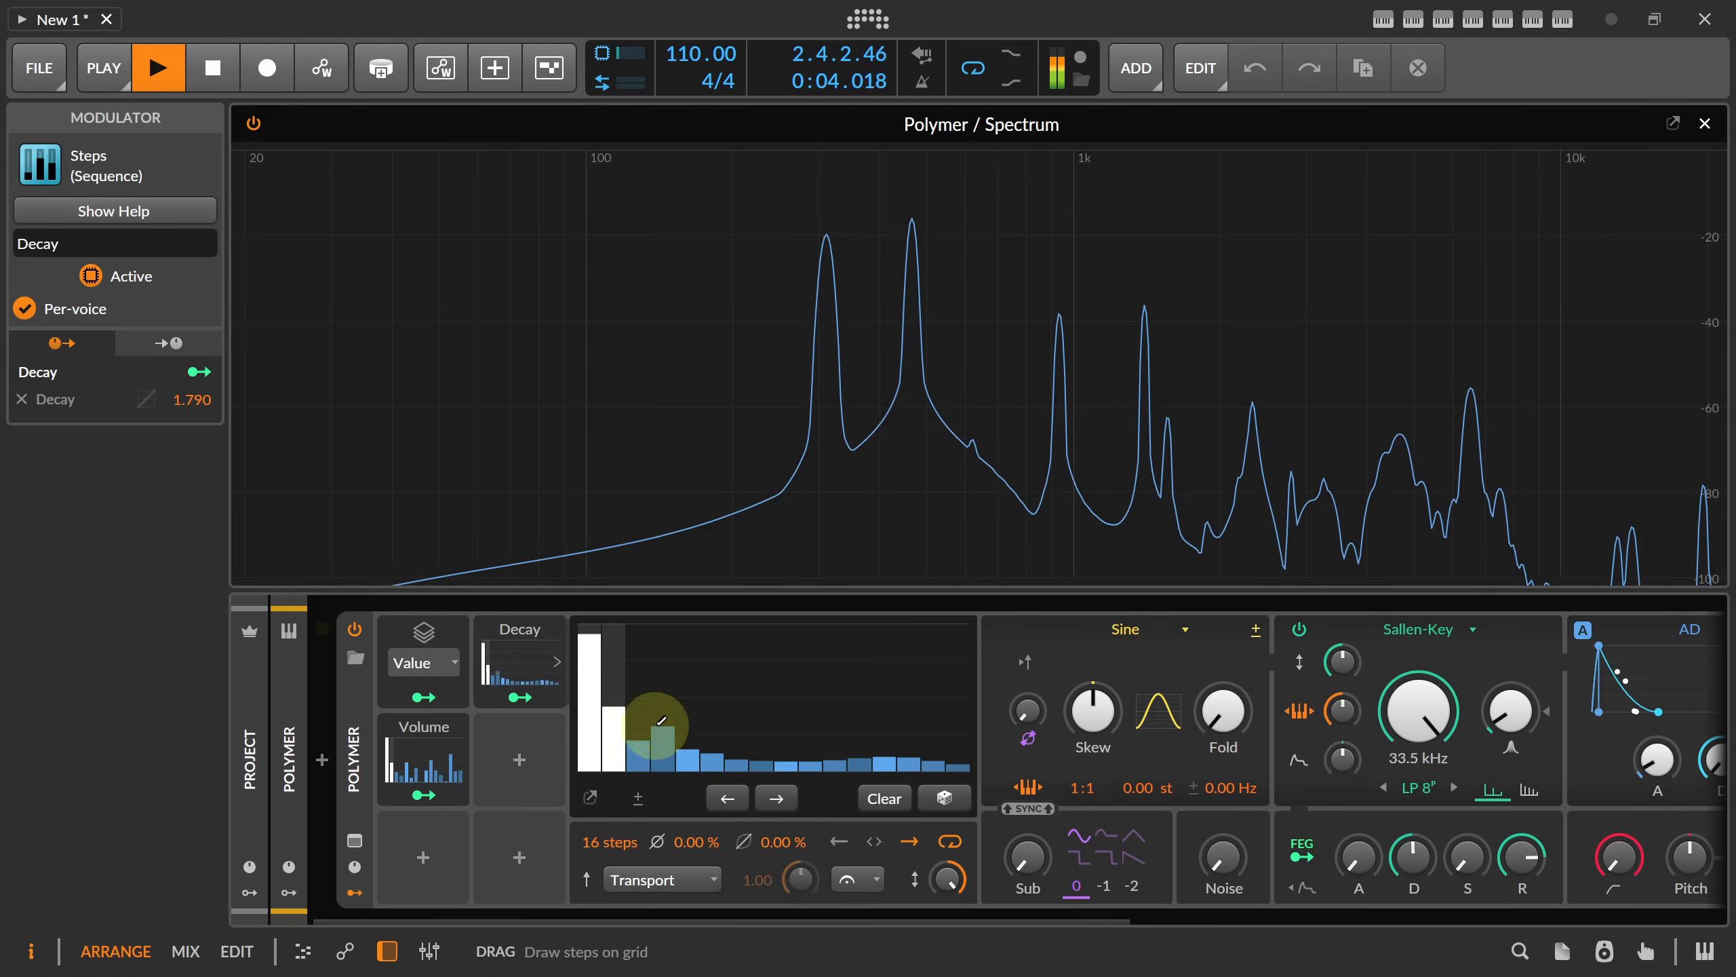
- Redraw the Decay modulator's levels as a gradual descending curve from the first step, leaving step 15 slightly raised
mouse_move(662, 720)
left_mouse_down()
mouse_move(930, 736)
mouse_move(641, 719)
left_mouse_up()
mouse_move(589, 668)
left_mouse_down()
mouse_move(587, 701)
mouse_move(907, 760)
left_mouse_up()
left_click(591, 668)
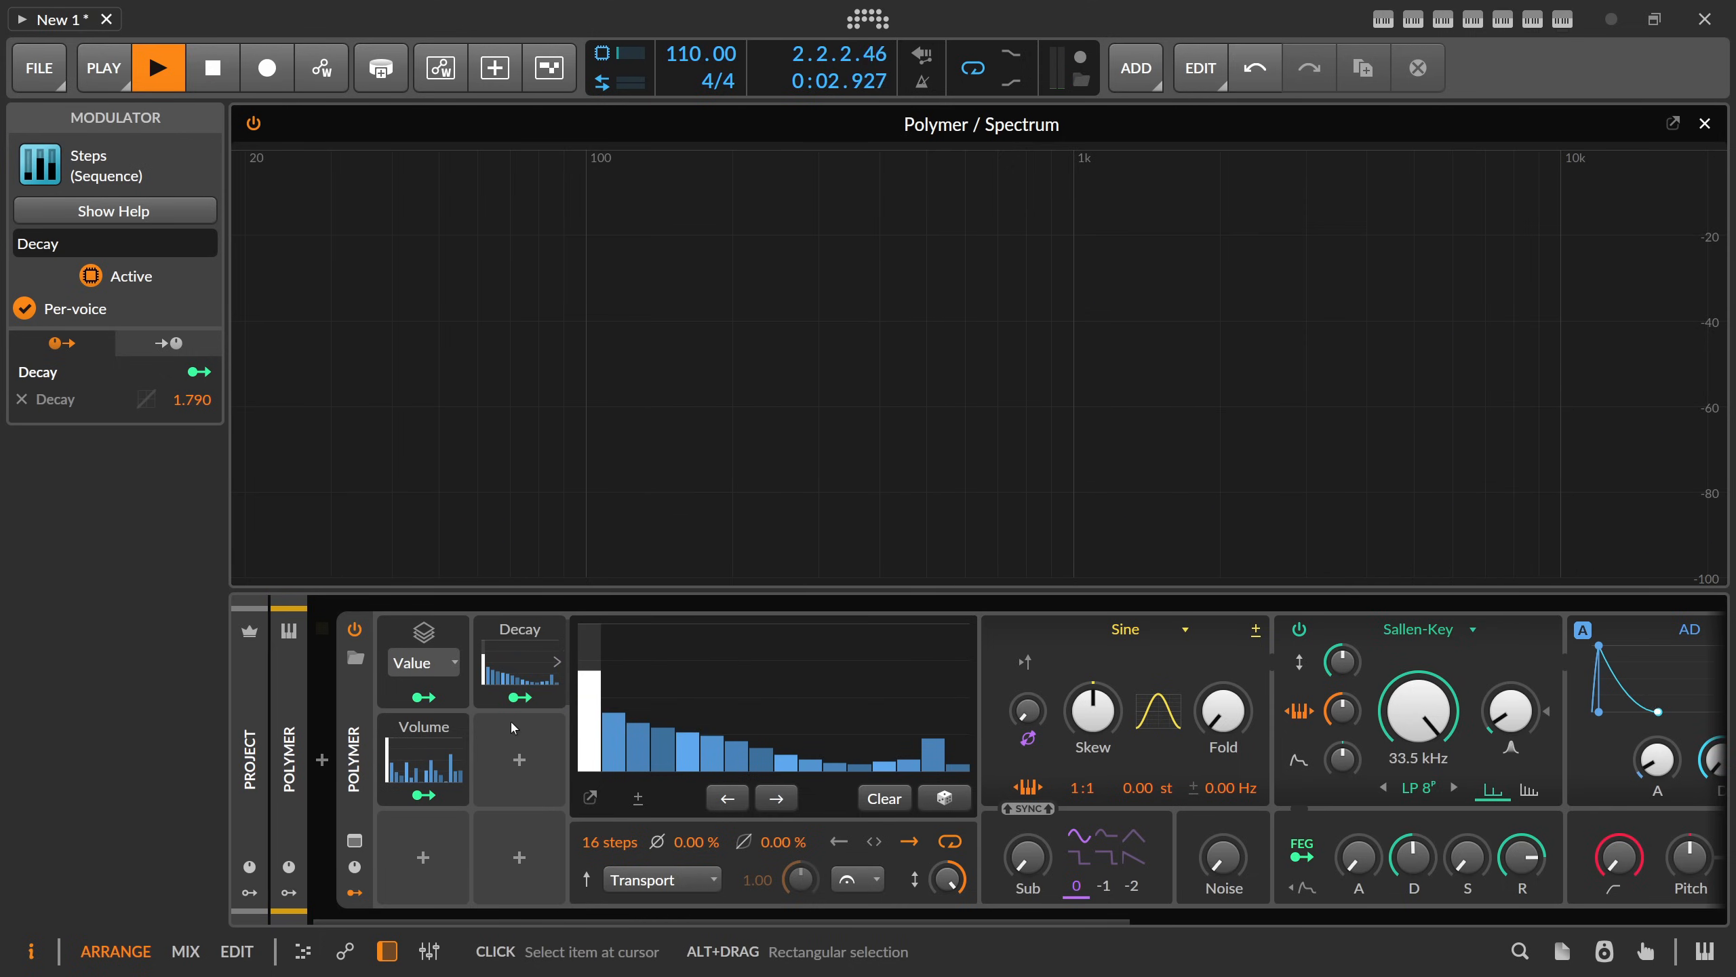
- Duplicate the Decay modulator into the slot below and map the copy to the oscillator's detune with an amount of 0.990
left_click(516, 636)
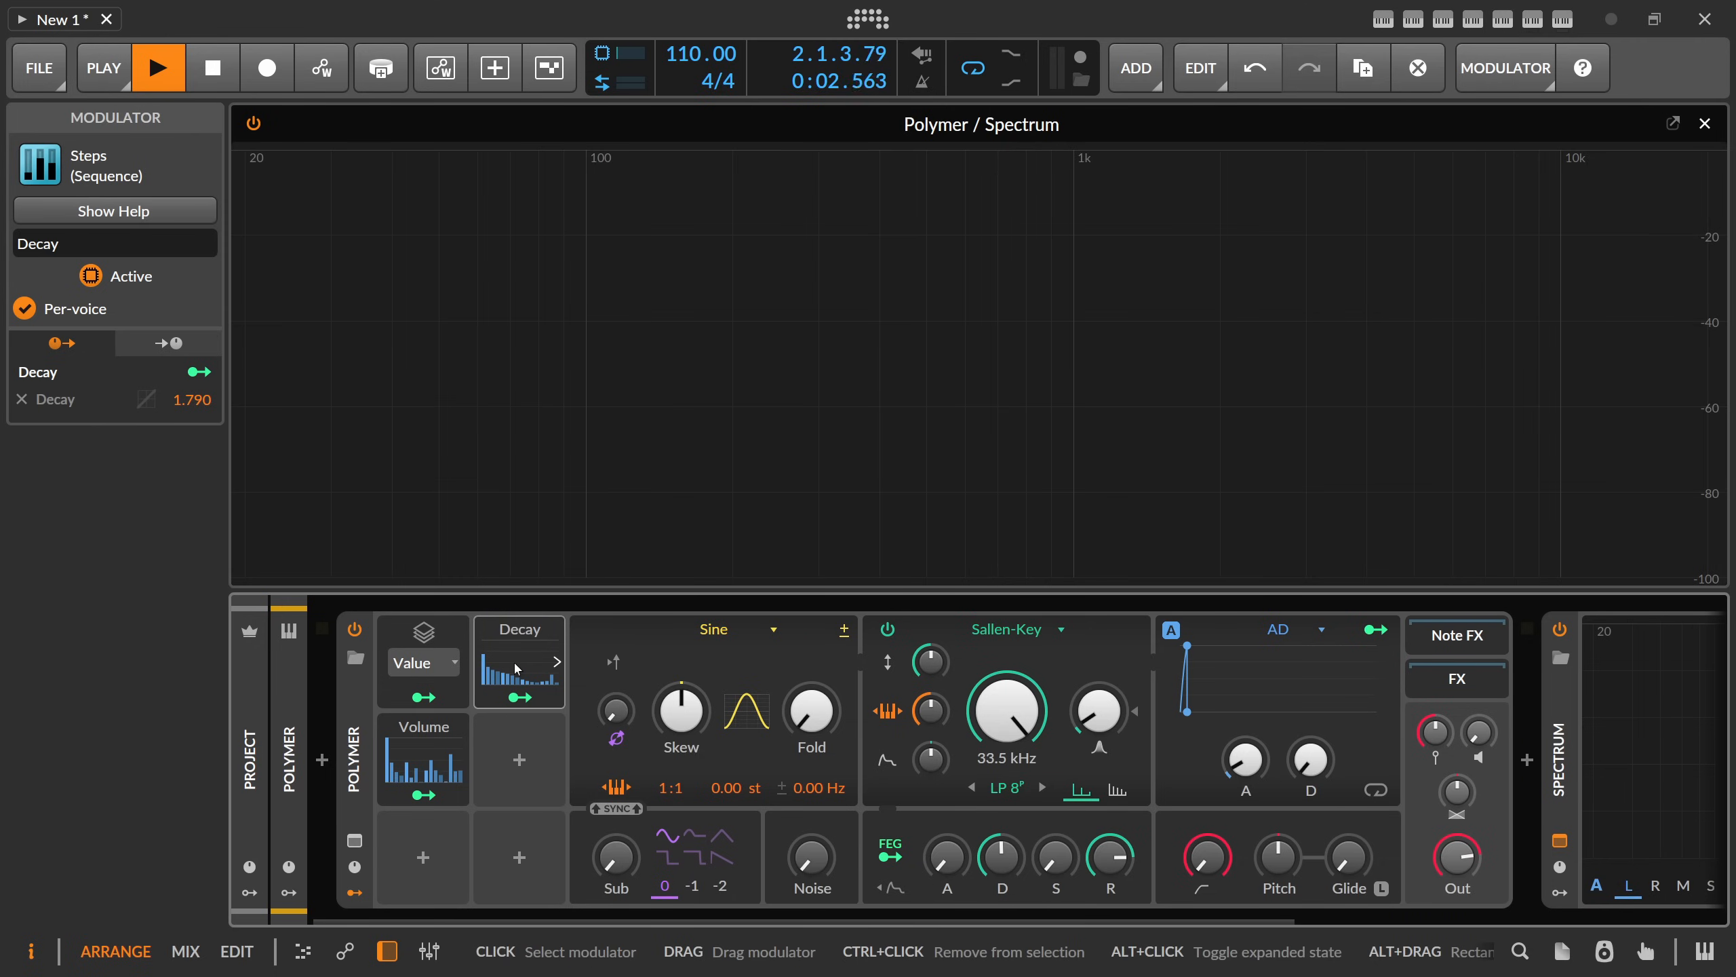
left_click_drag(532, 641, 520, 756)
left_click(520, 769)
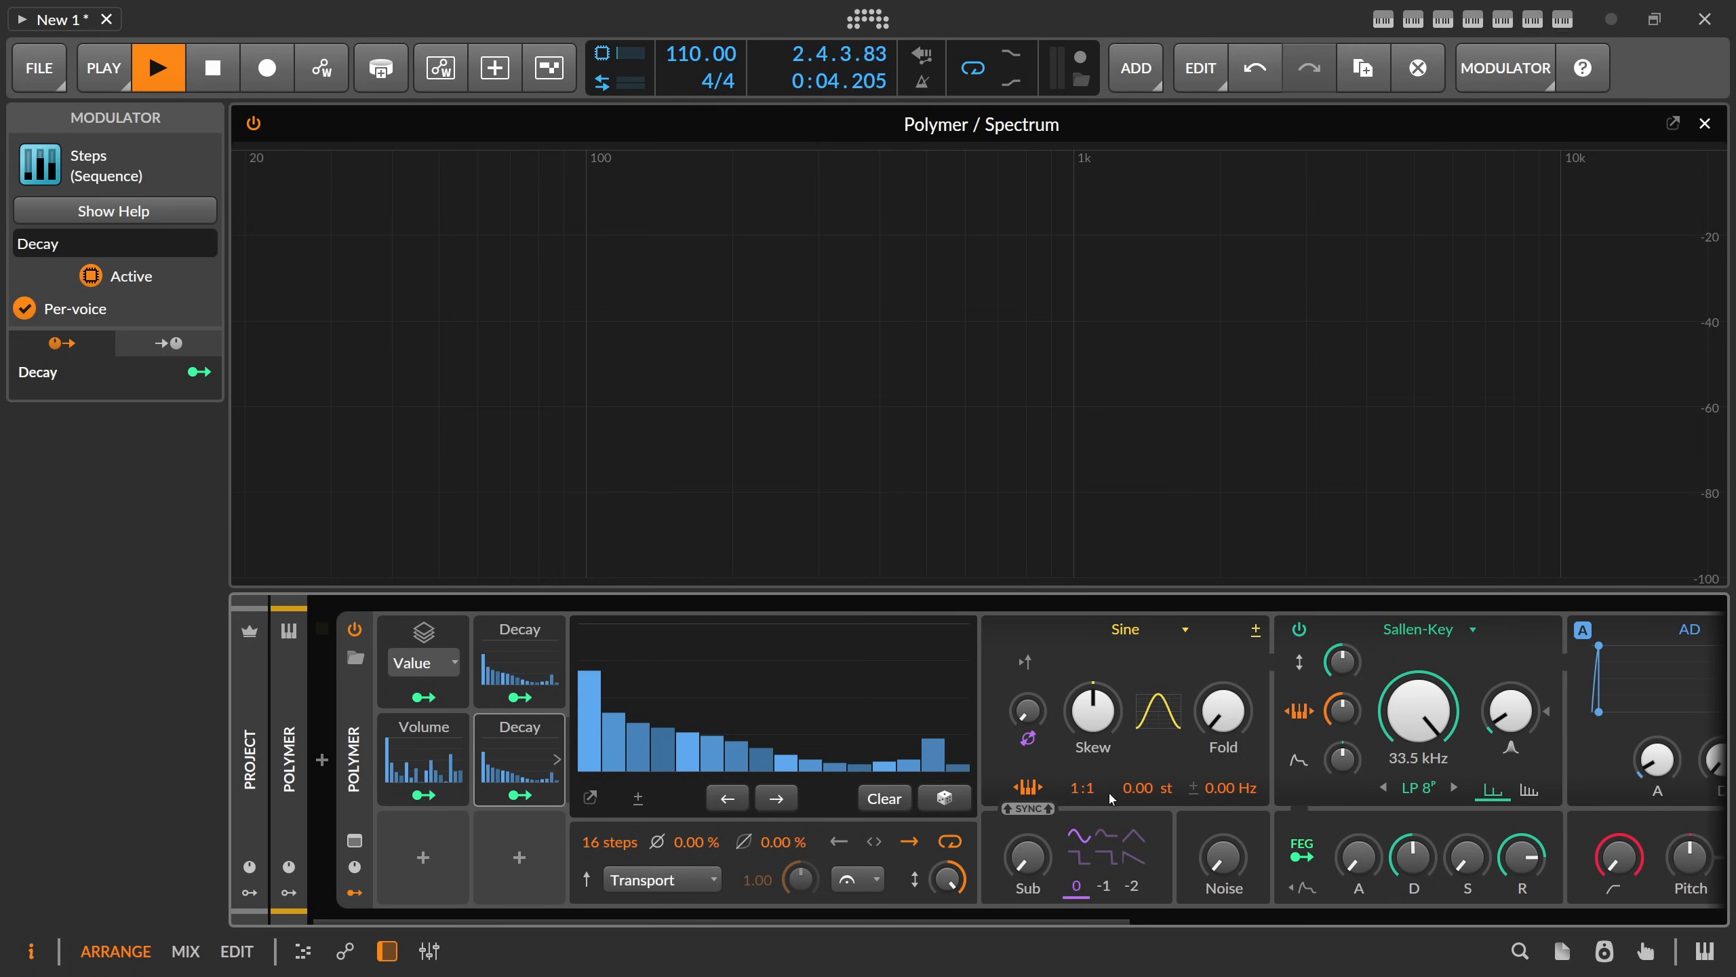
left_click(520, 794)
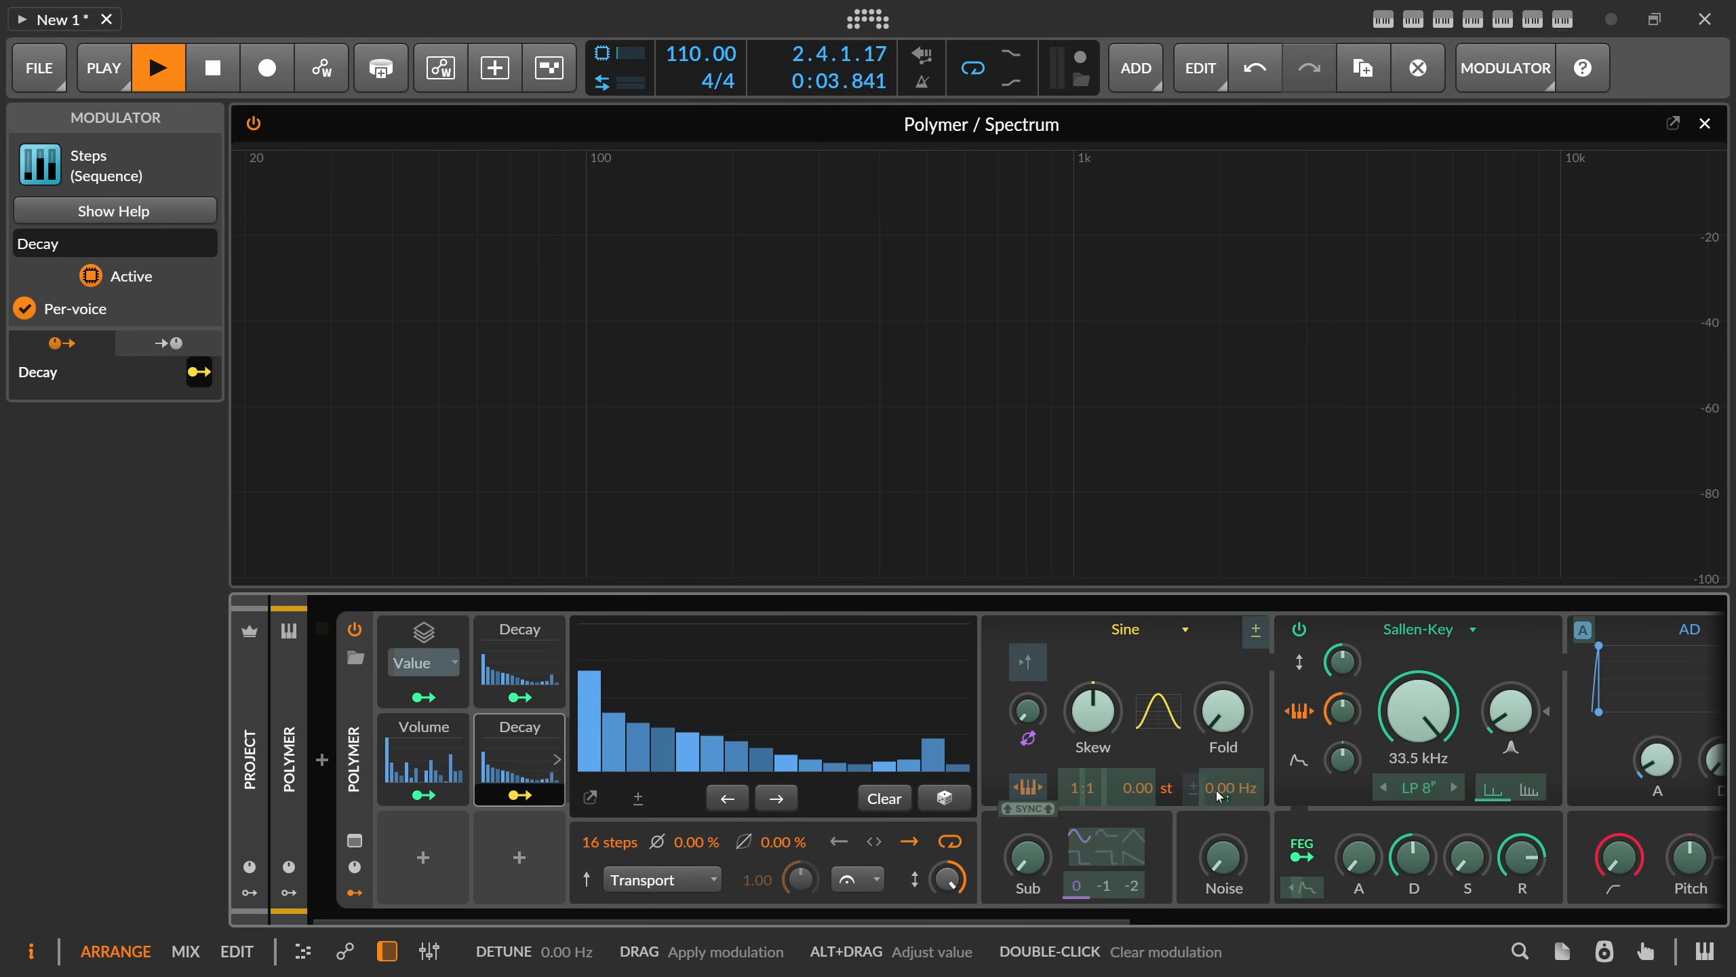
left_click_drag(1231, 793, 1232, 787)
- Flatten the copied modulator's levels to almost zero and rename it Detune
left_click_drag(590, 764, 1012, 790)
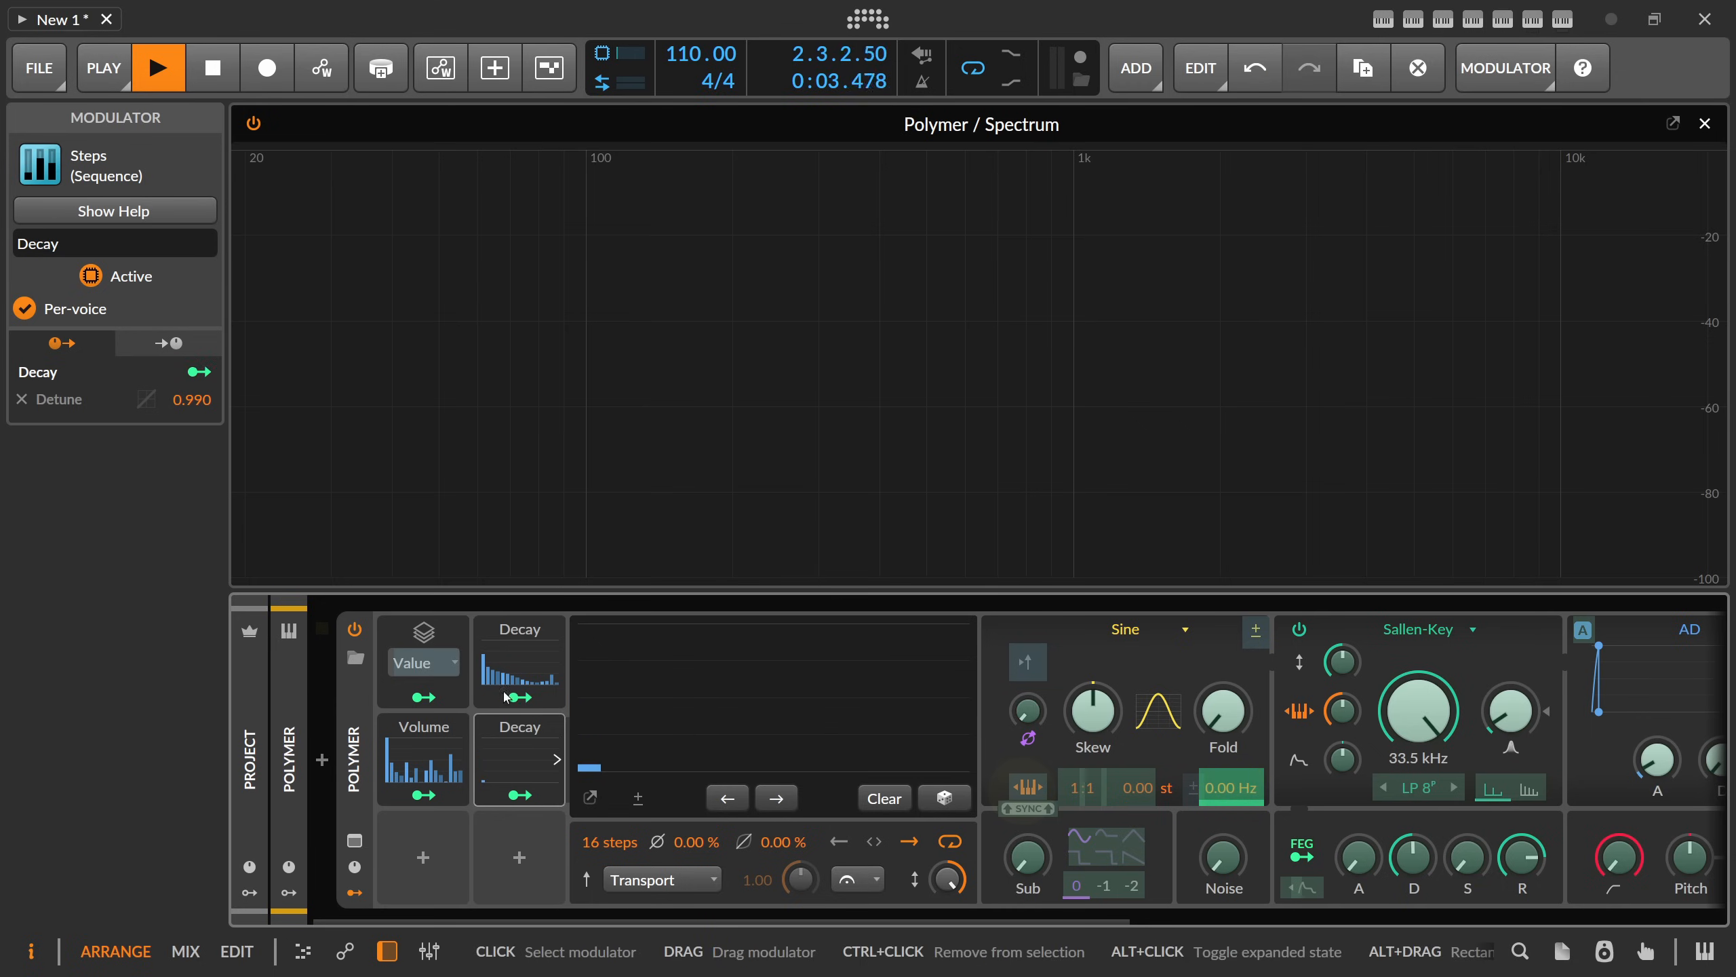
left_click(15, 244)
type("Detune")
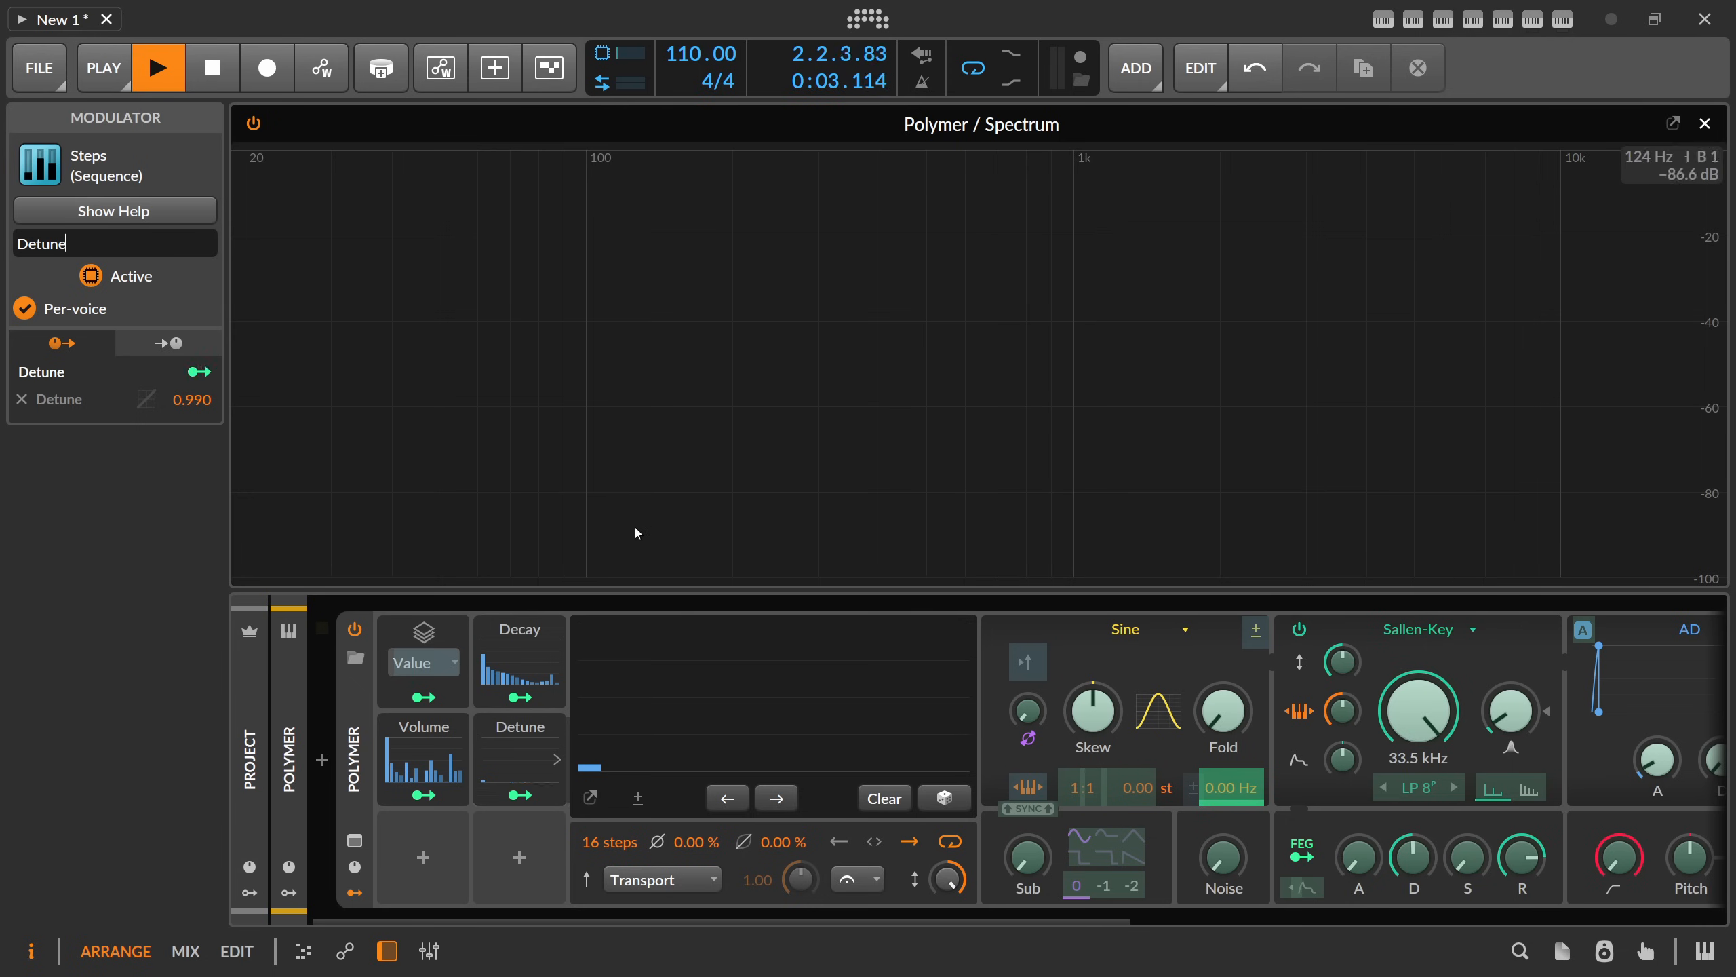
- Draw a rising curve across the Detune modulator's steps and raise its detune modulation amount to 6.000
left_click_drag(602, 756, 959, 696)
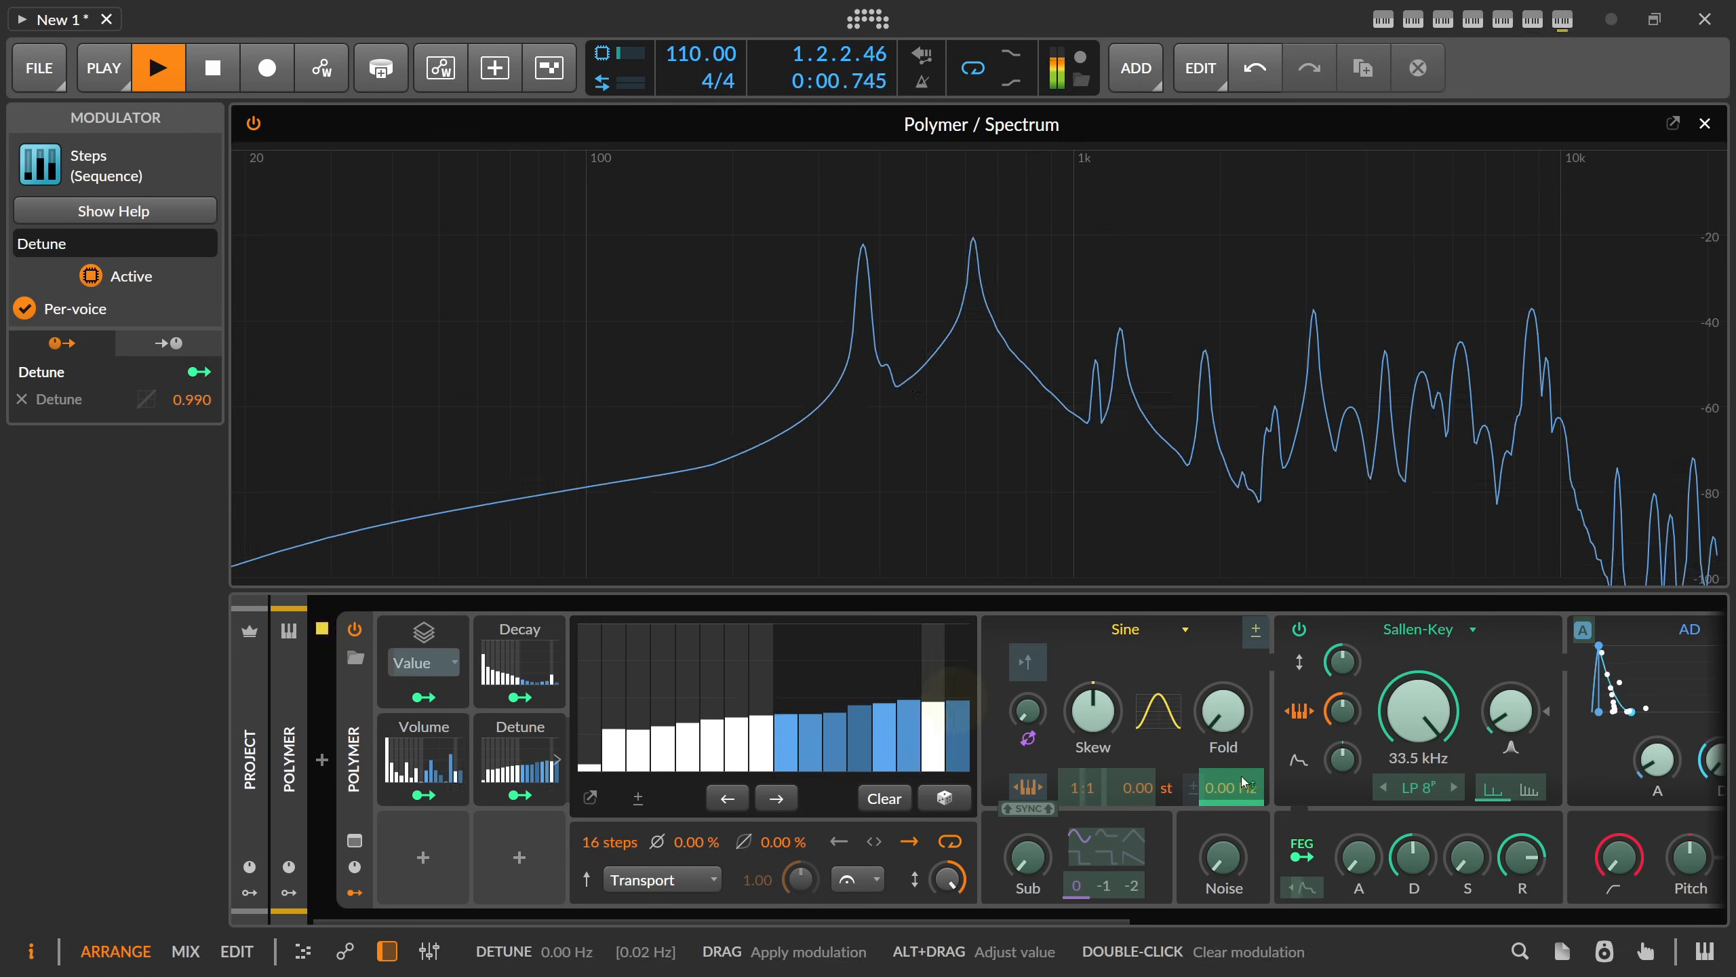
left_click_drag(1232, 788, 1234, 775)
mouse_move(787, 700)
left_mouse_down()
mouse_move(578, 657)
mouse_move(845, 698)
mouse_move(613, 736)
mouse_move(594, 776)
mouse_move(838, 639)
mouse_move(981, 608)
left_mouse_up()
left_click_drag(1232, 795, 1232, 779)
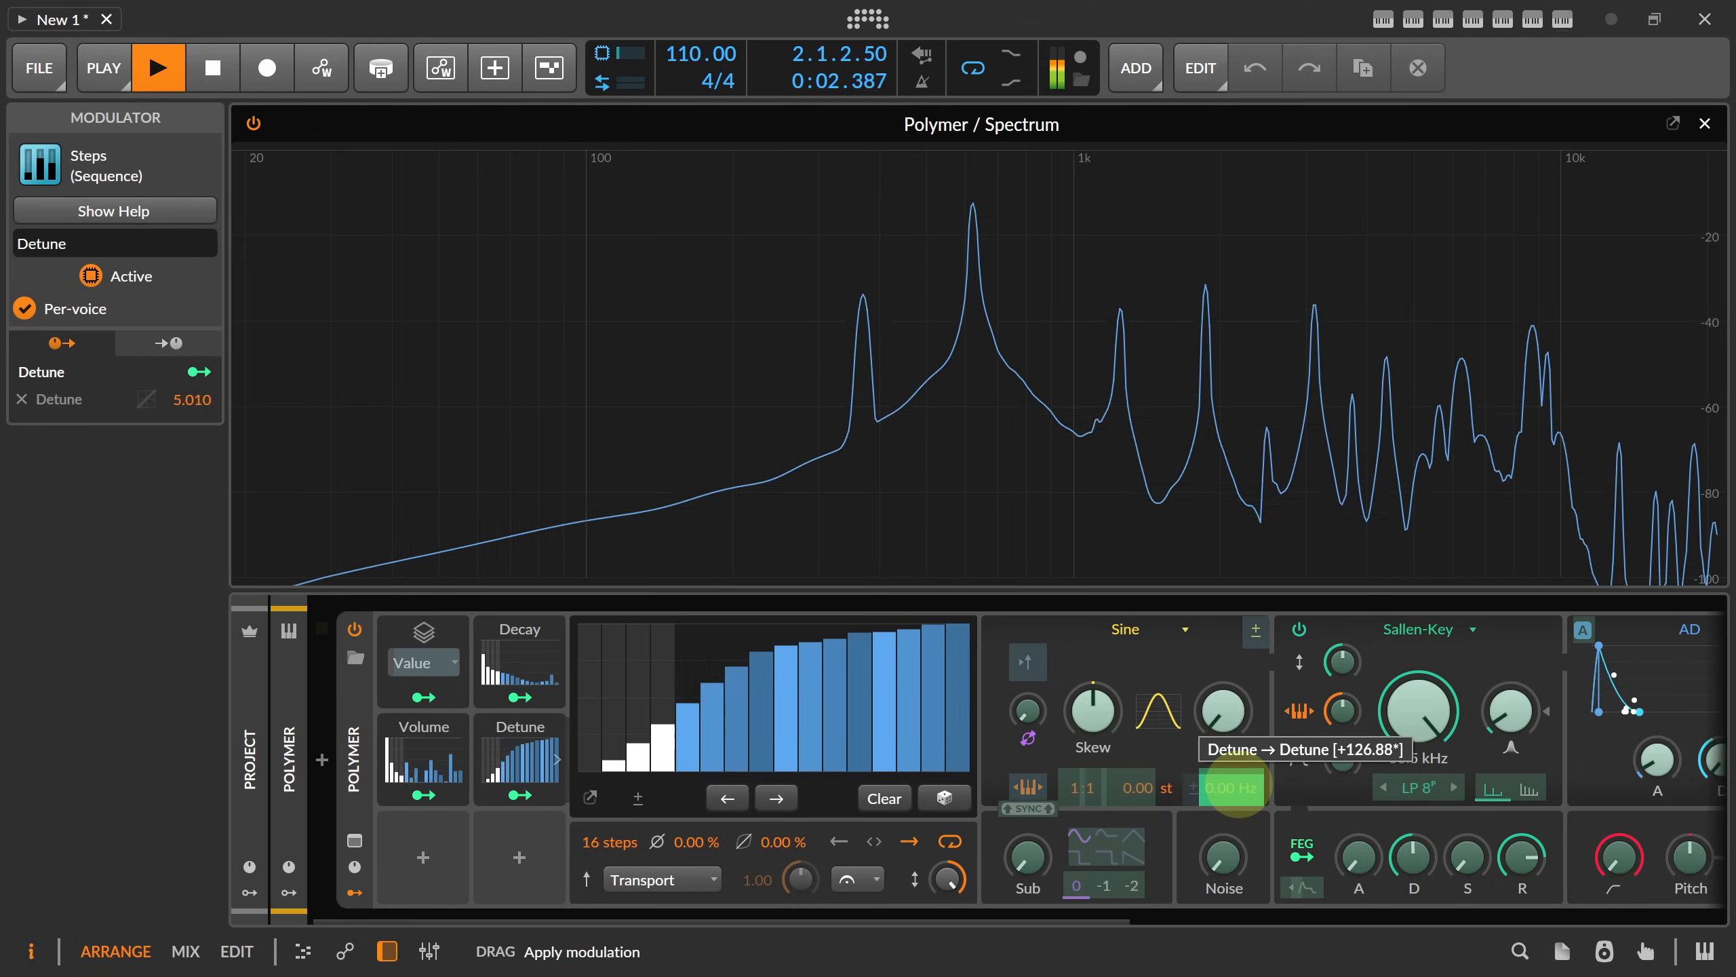
- Redraw the Detune levels at zero for the lower steps and just above zero from step 9 upward, ending mapping mode
mouse_move(838, 673)
left_mouse_down()
mouse_move(704, 639)
mouse_move(868, 628)
mouse_move(710, 731)
left_mouse_up()
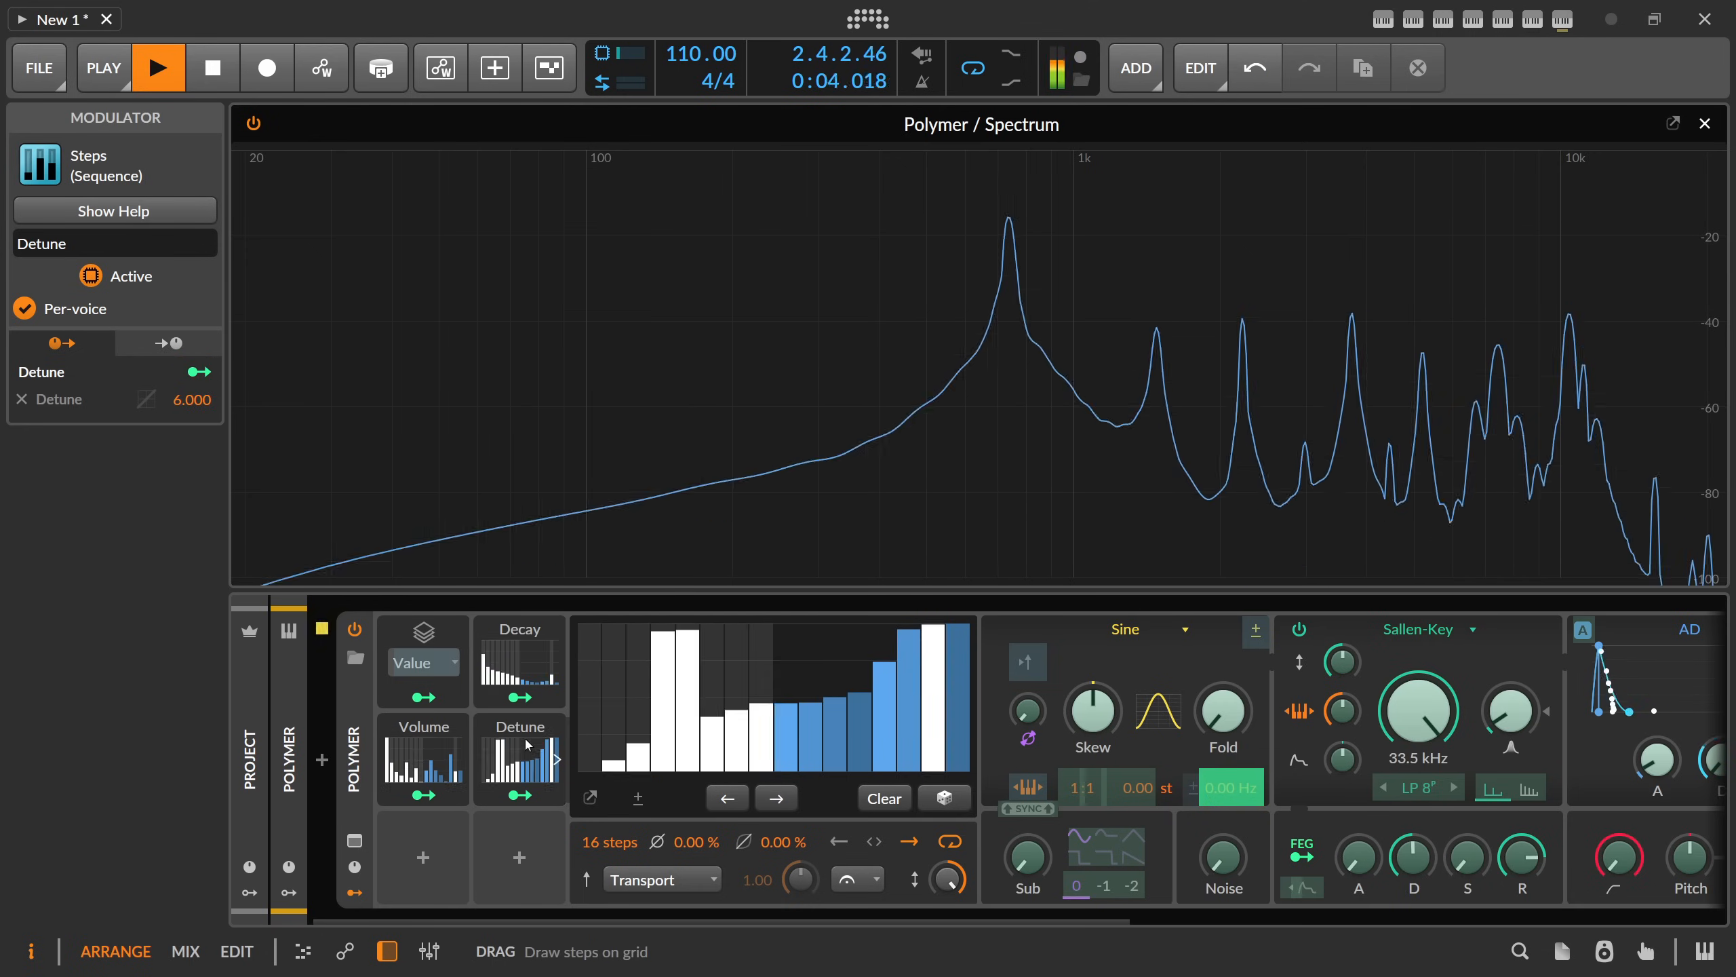
left_click_drag(609, 767, 965, 765)
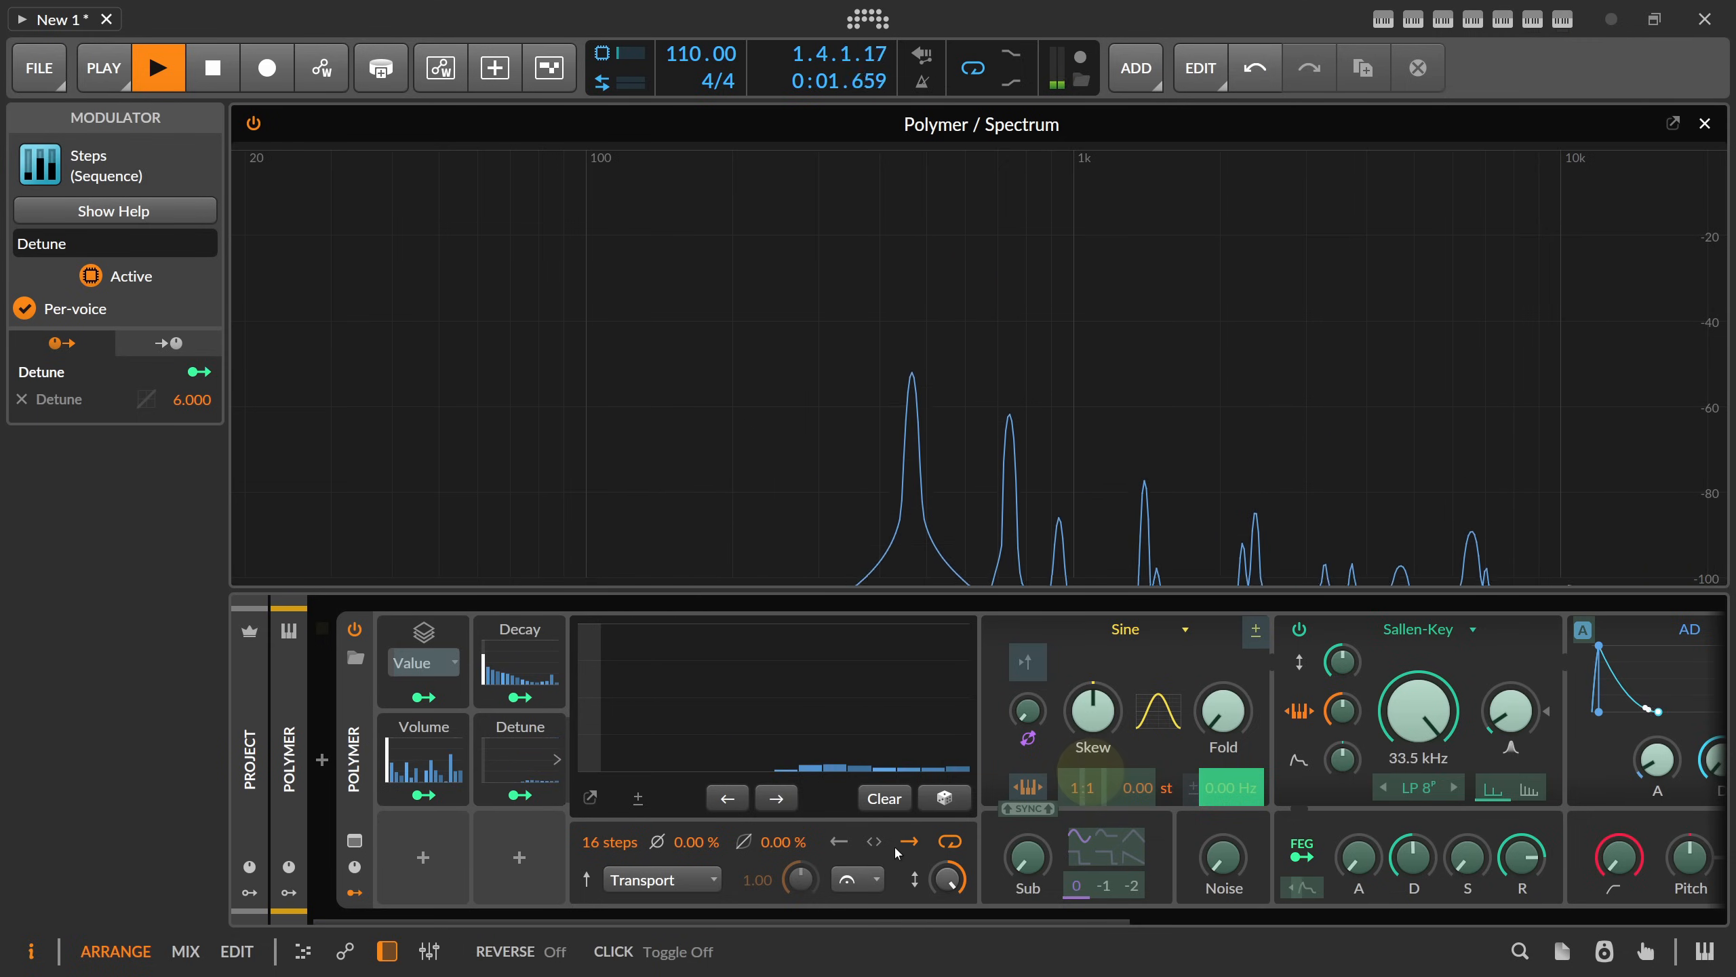
left_click(519, 794)
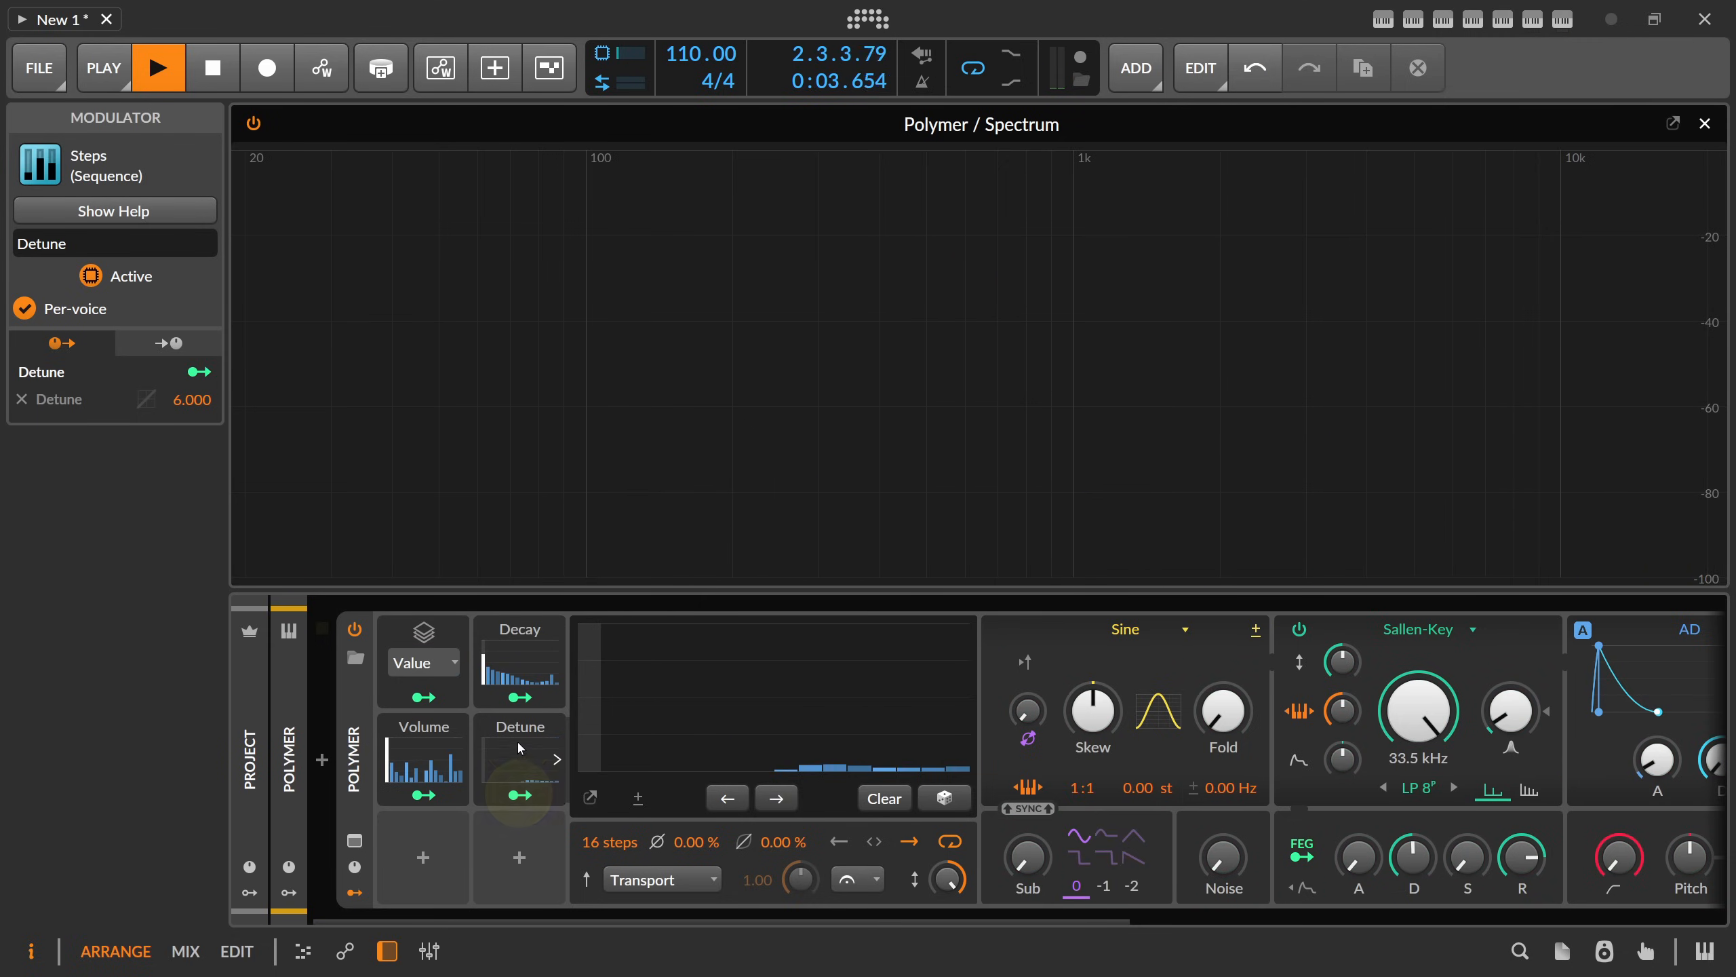
- Duplicate the Detune modulator into the slot below and map the copy to the oscillator's phase modulation amount at 0.890
left_click_drag(518, 740, 521, 841)
double_click(523, 822)
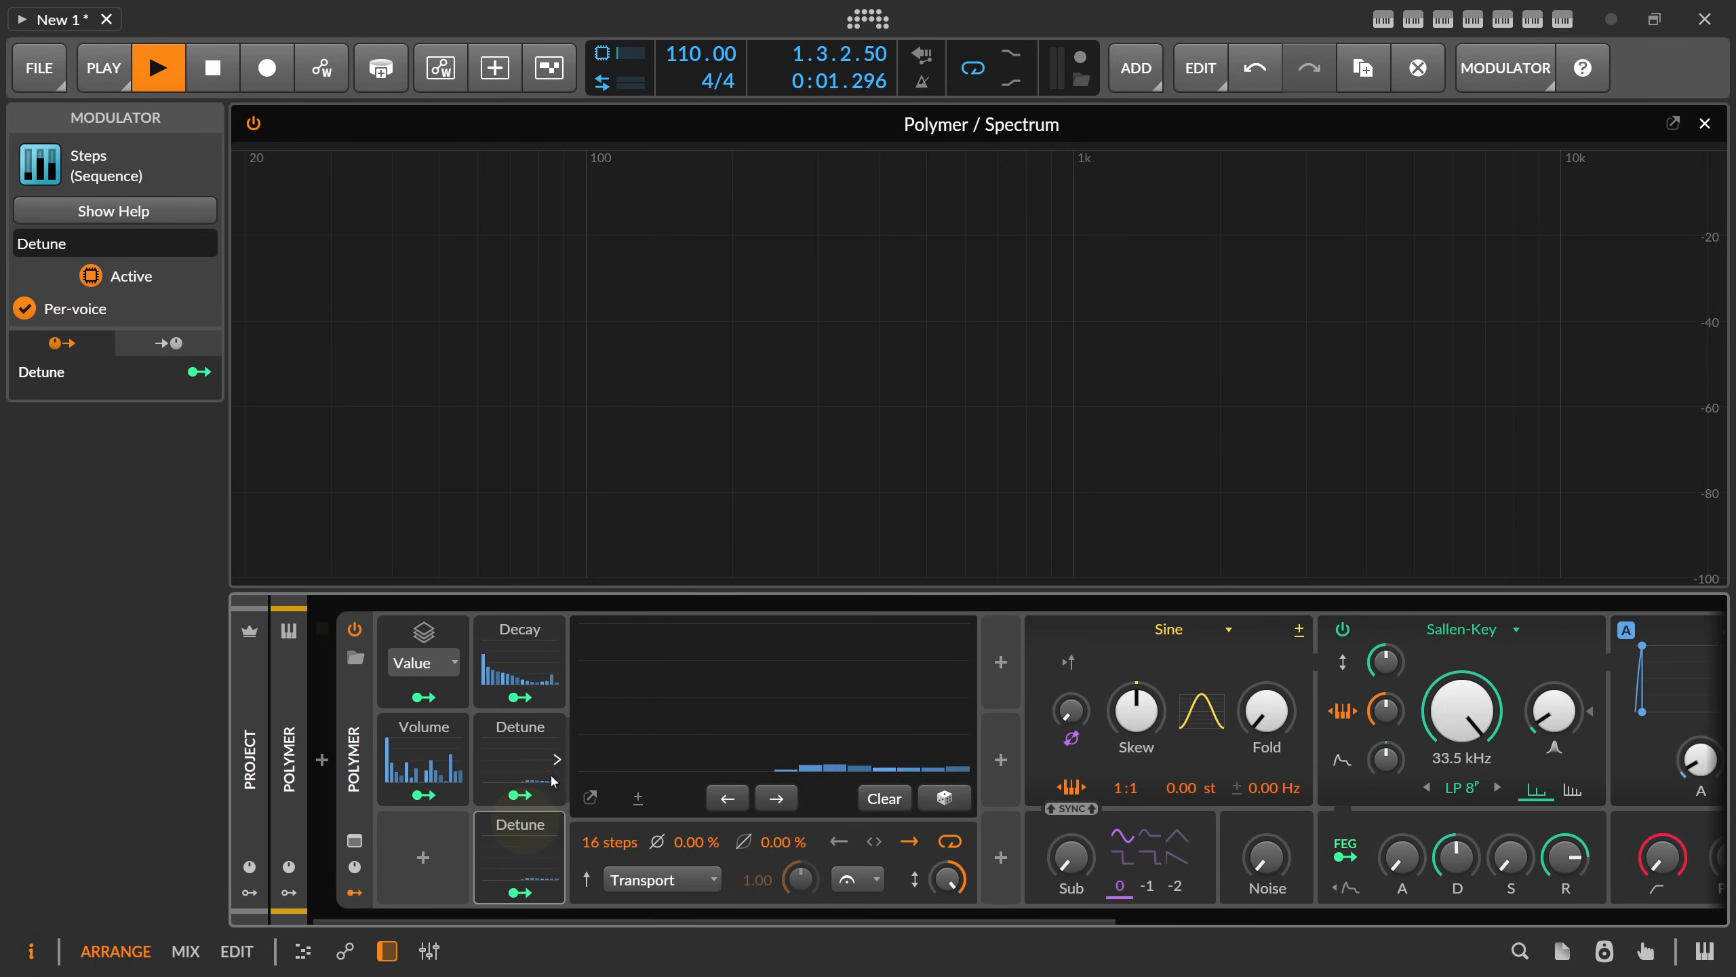
double_click(524, 726)
double_click(521, 821)
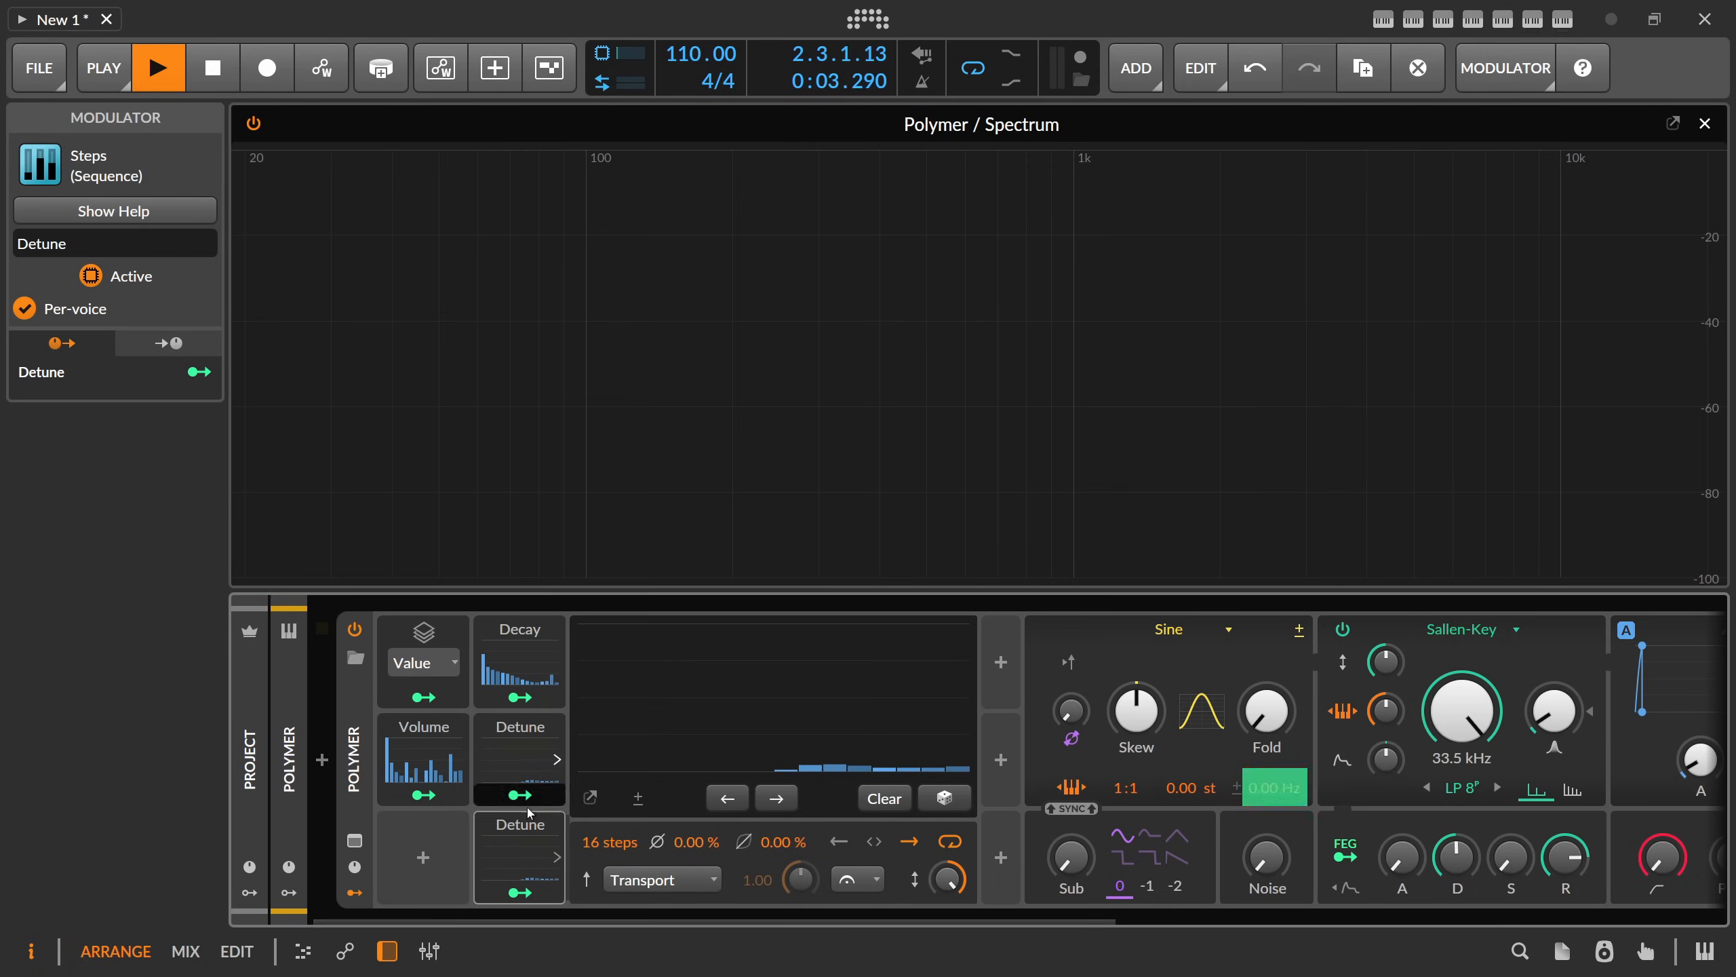
left_click(519, 893)
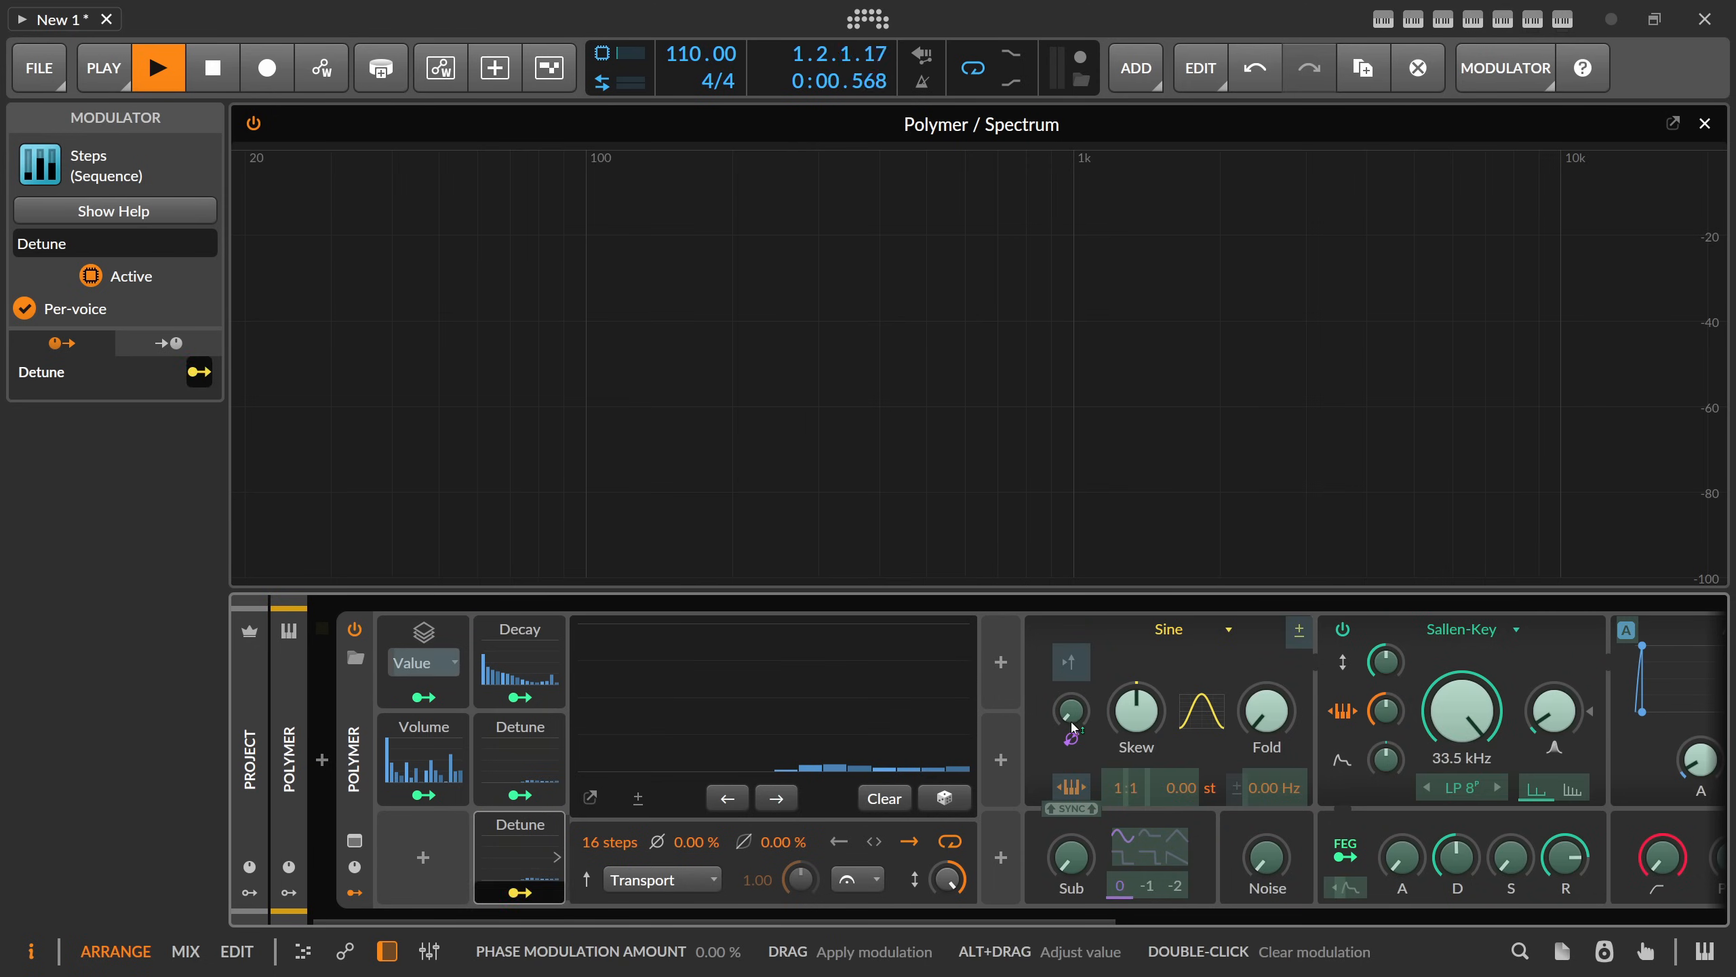
key("Escape")
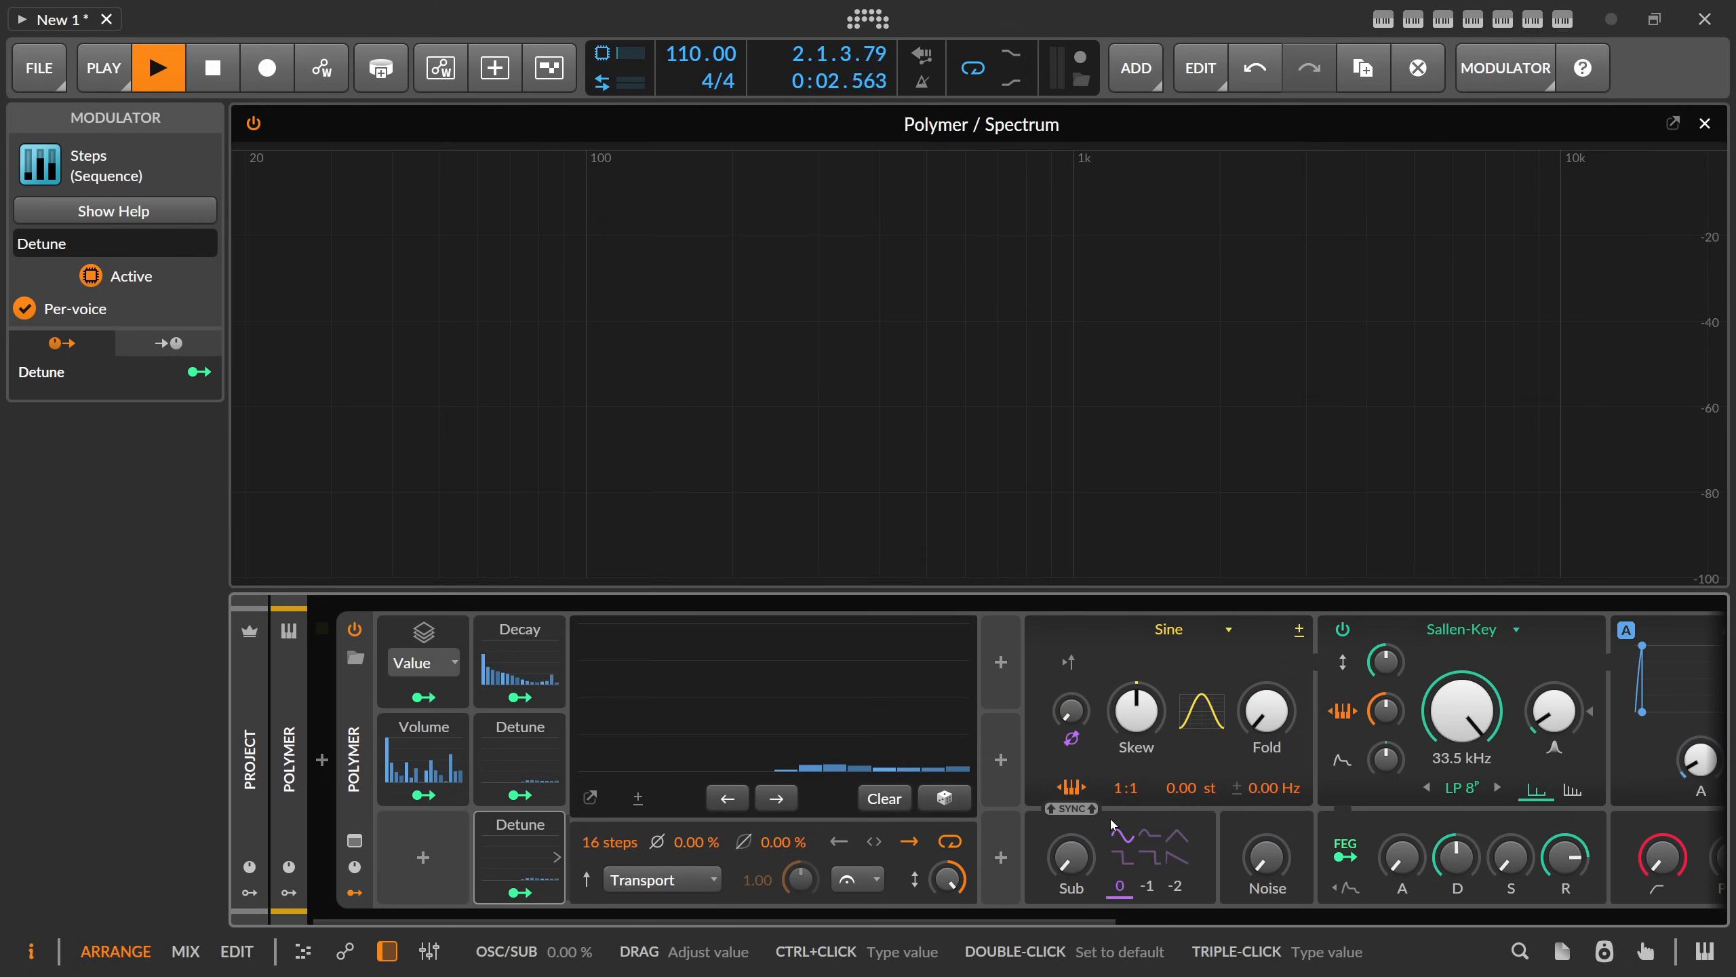
left_click_drag(1071, 711, 1072, 715)
left_click(520, 892)
- Rename the duplicated modulator PM/FM and leave mapping mode
left_click(107, 244)
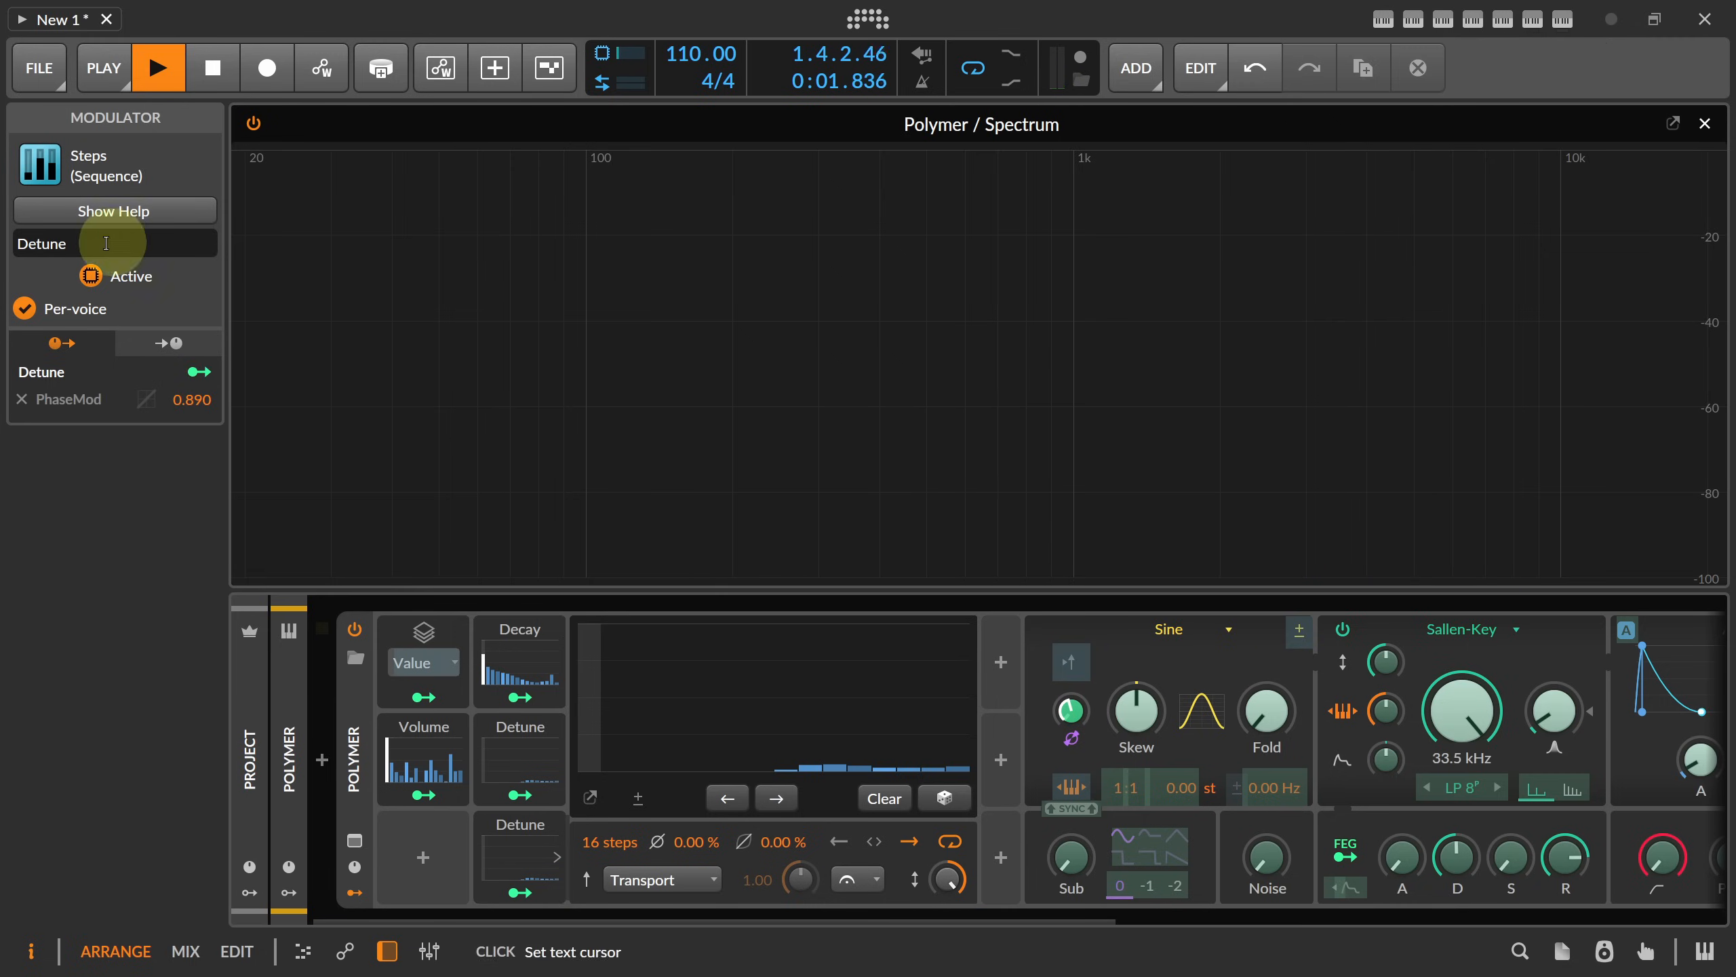
left_click_drag(106, 242, 2, 255)
type("PM/Fm")
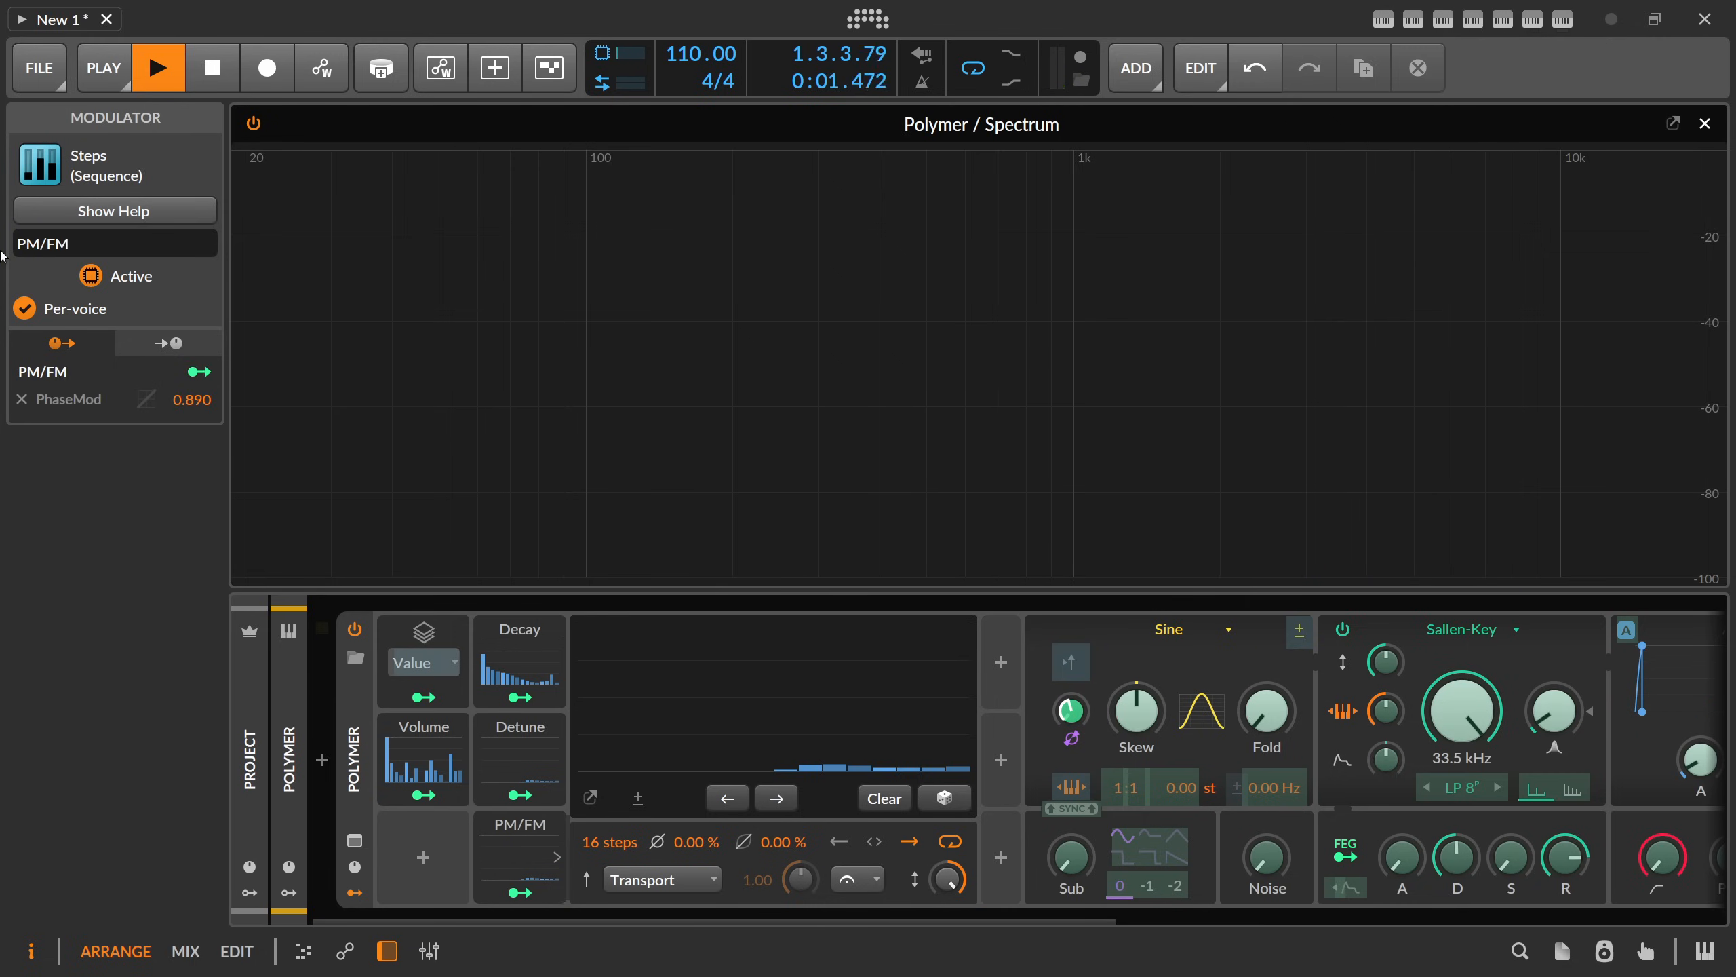
left_click(538, 889)
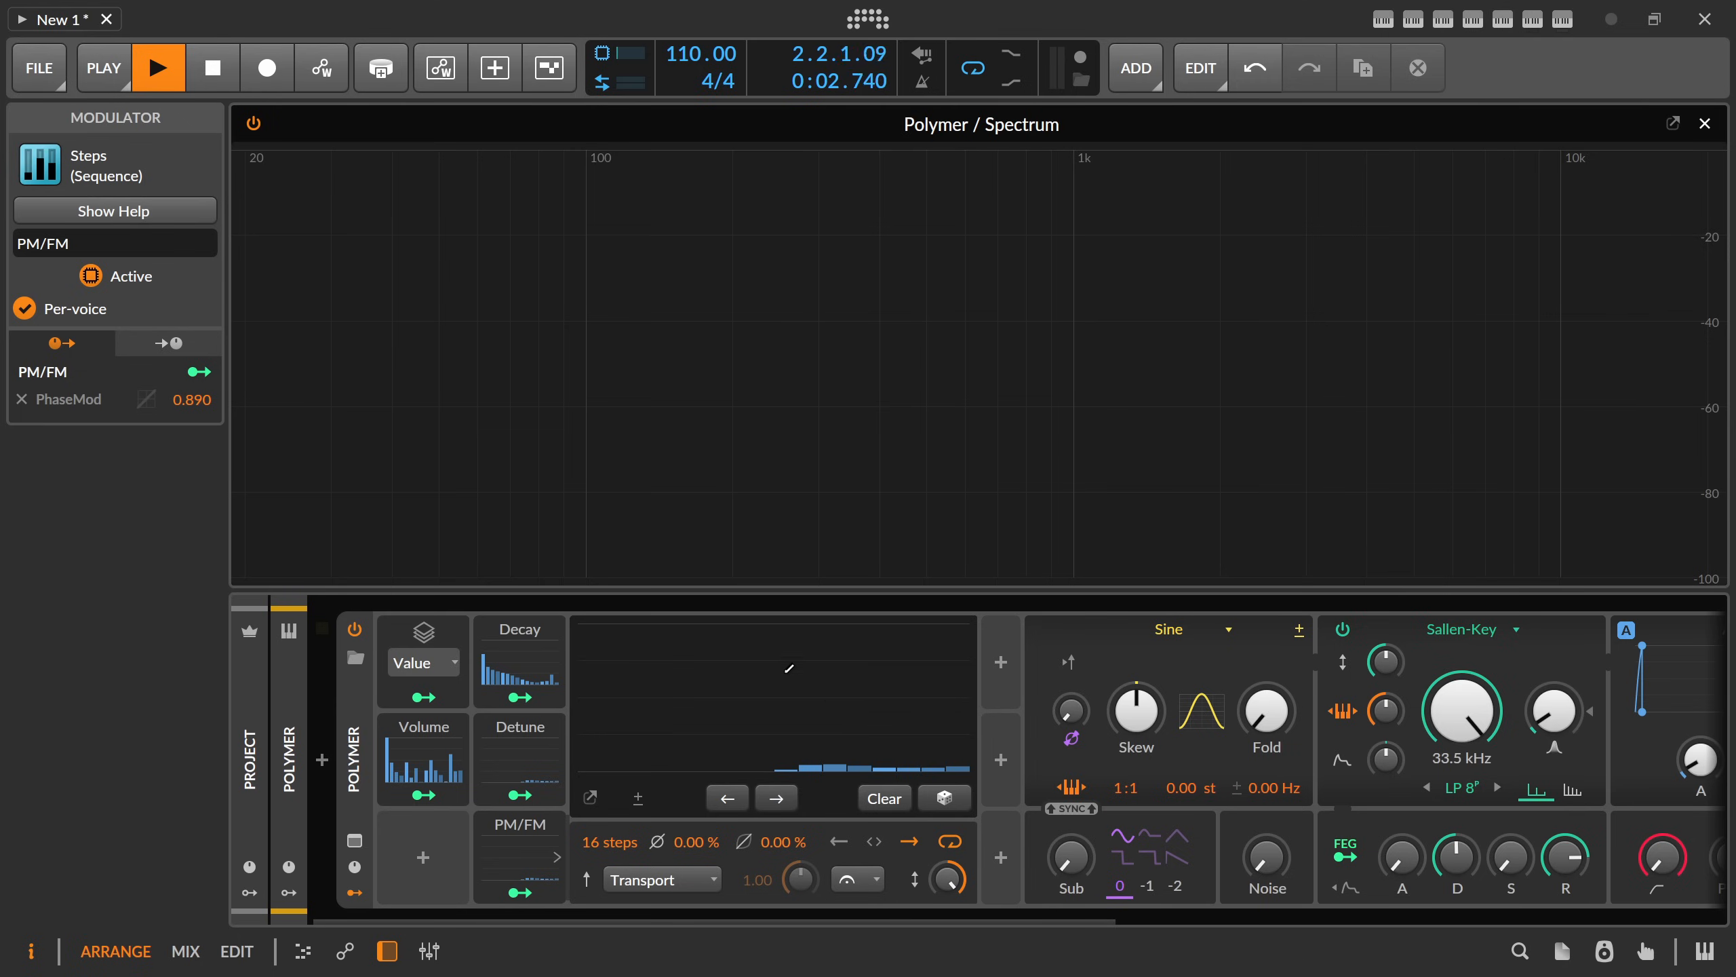
- Draw higher levels on the PM/FM modulator's upper steps and raise the Decay modulator's middle and upper steps
left_click(521, 823)
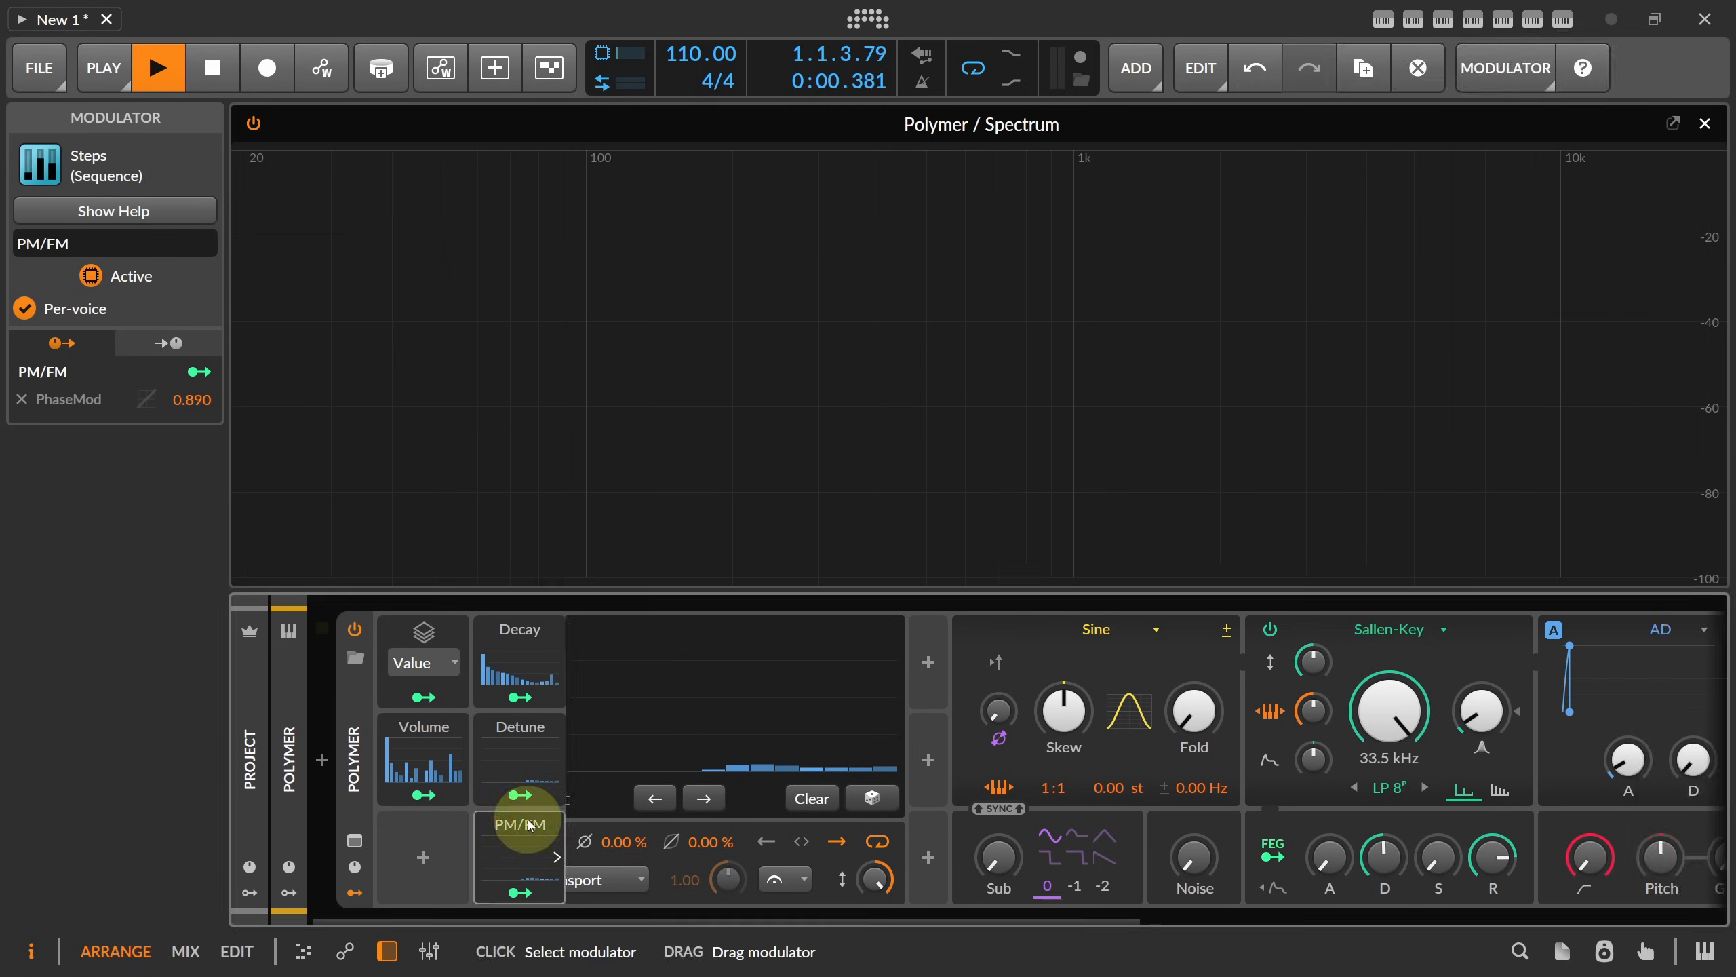
left_click(526, 824)
mouse_move(763, 752)
left_mouse_down()
mouse_move(660, 646)
mouse_move(756, 698)
mouse_move(931, 718)
left_mouse_up()
left_click(532, 653)
mouse_move(635, 695)
left_mouse_down()
mouse_move(915, 725)
mouse_move(891, 725)
left_mouse_up()
- Redraw the PM/FM modulator's levels as a steady rise from the second step to the upper steps
left_click(521, 841)
mouse_move(654, 787)
left_mouse_down()
mouse_move(720, 725)
mouse_move(682, 721)
mouse_move(736, 717)
mouse_move(957, 772)
mouse_move(724, 788)
mouse_move(632, 748)
mouse_move(609, 666)
mouse_move(639, 632)
mouse_move(620, 600)
mouse_move(803, 710)
mouse_move(861, 706)
mouse_move(710, 611)
mouse_move(595, 672)
mouse_move(590, 640)
mouse_move(601, 718)
mouse_move(942, 669)
left_mouse_up()
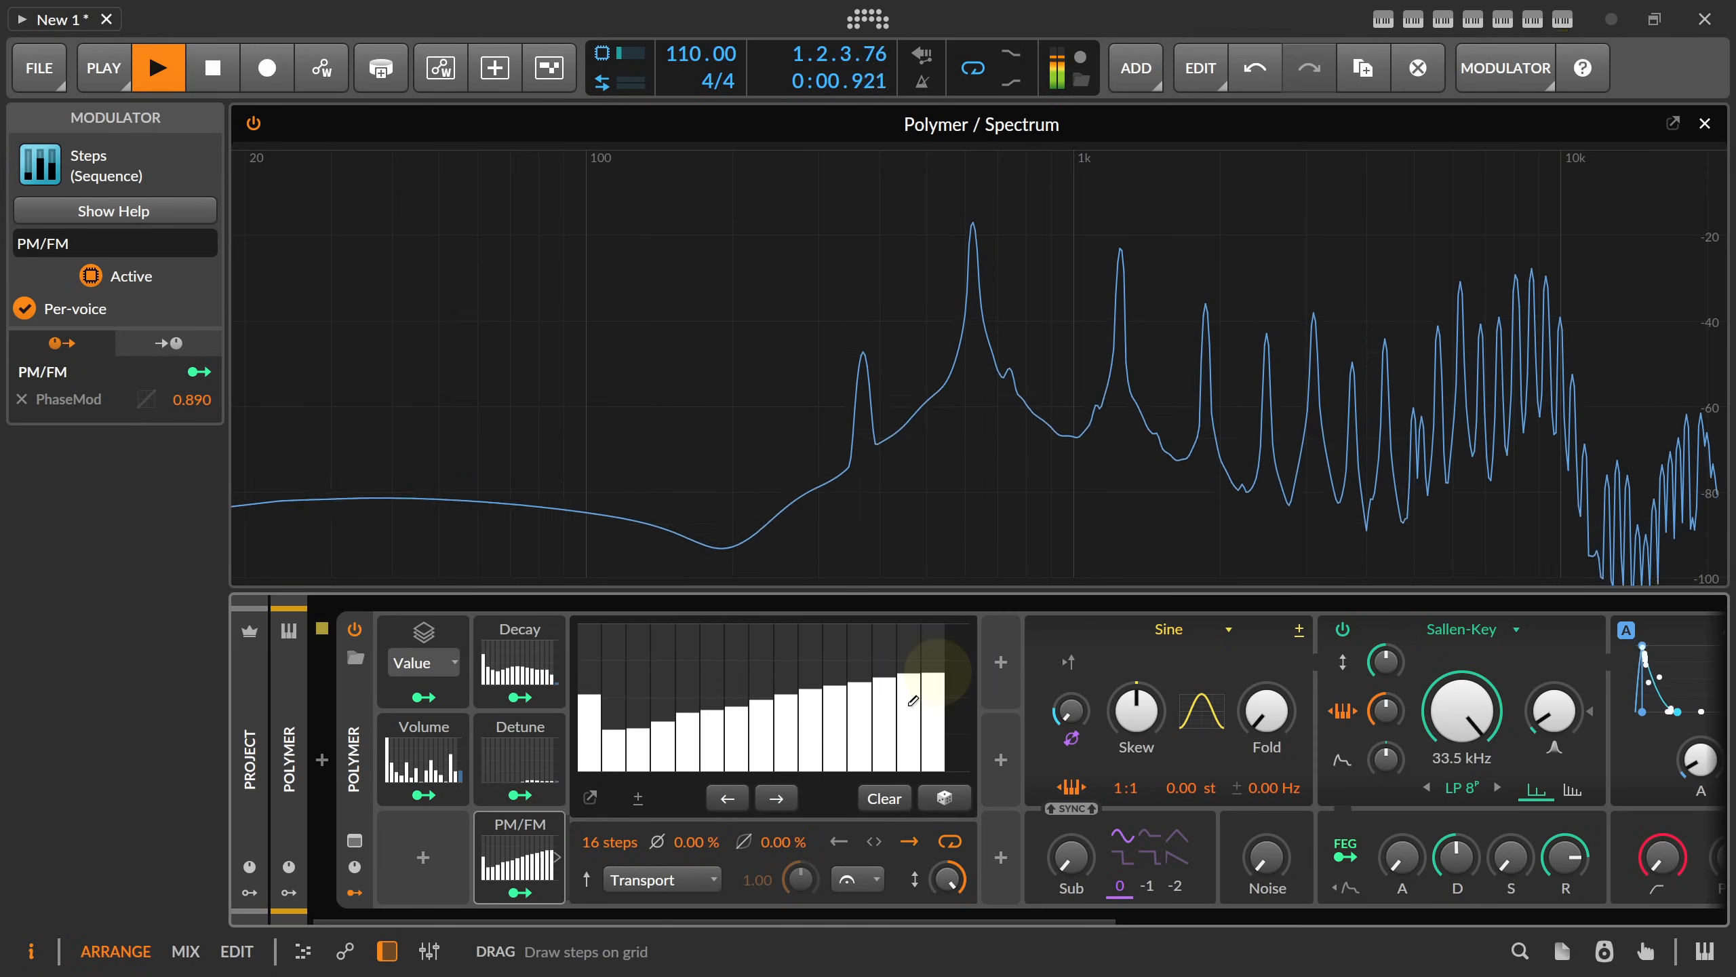
left_click(532, 889)
left_click(527, 889)
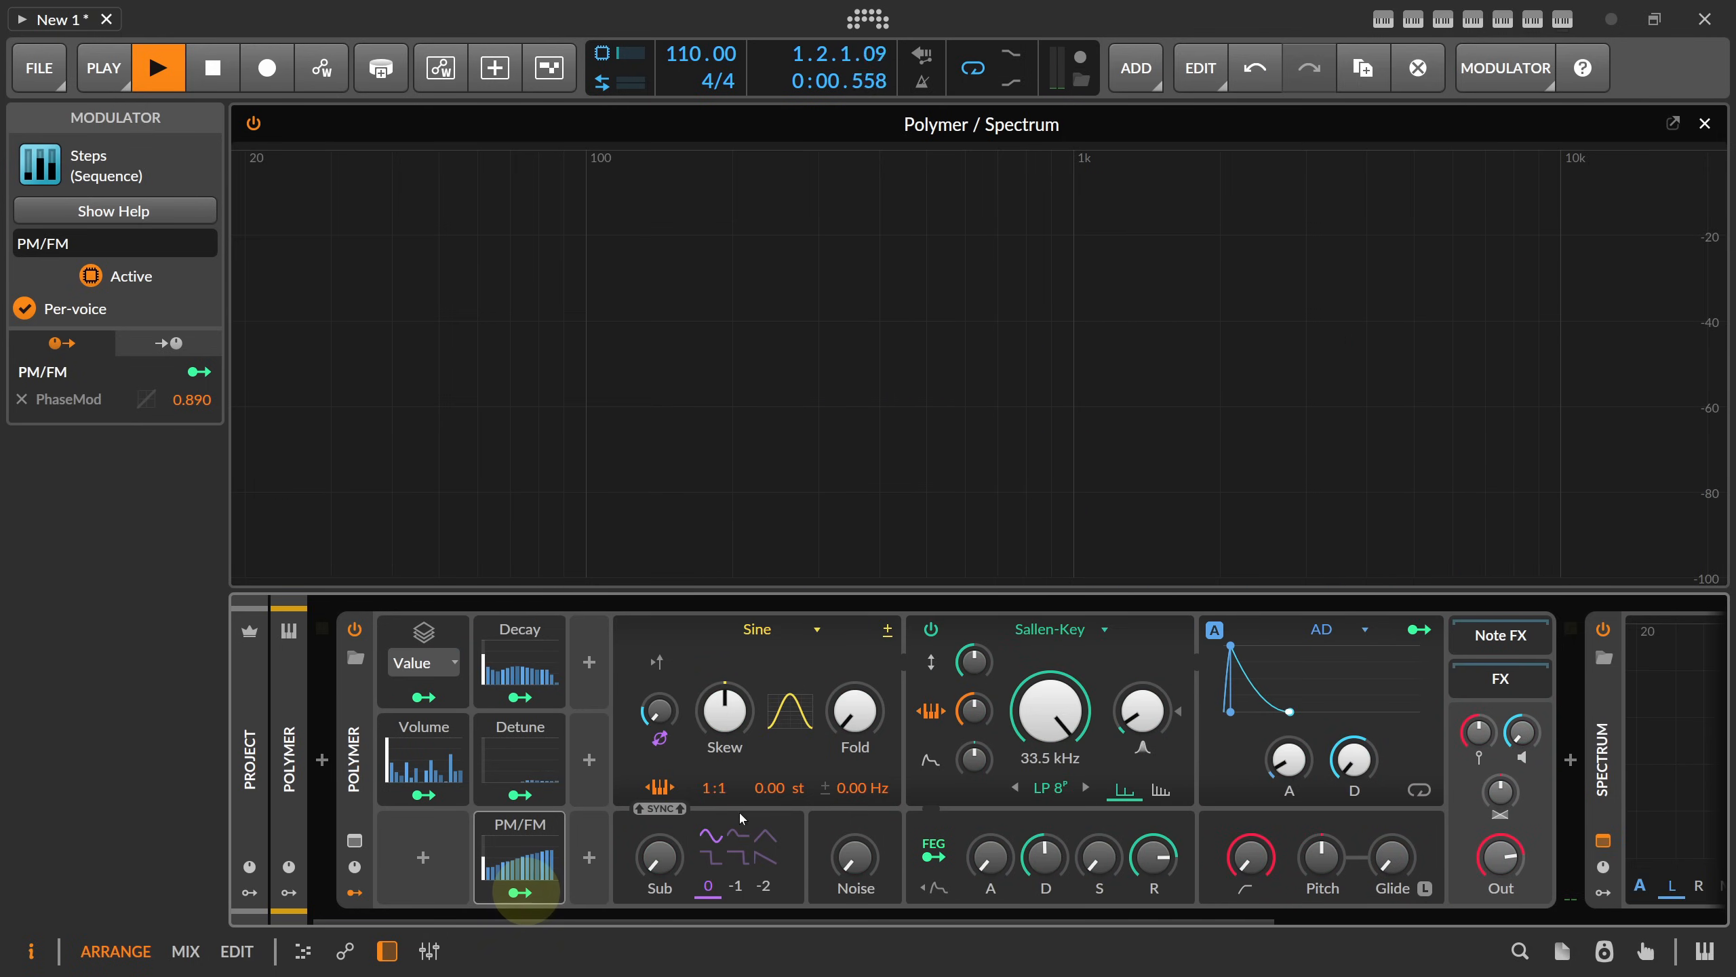
- Redraw the Decay modulator's levels low above the first step and set the AD envelope's attack to 0.00 ms
left_click(516, 653)
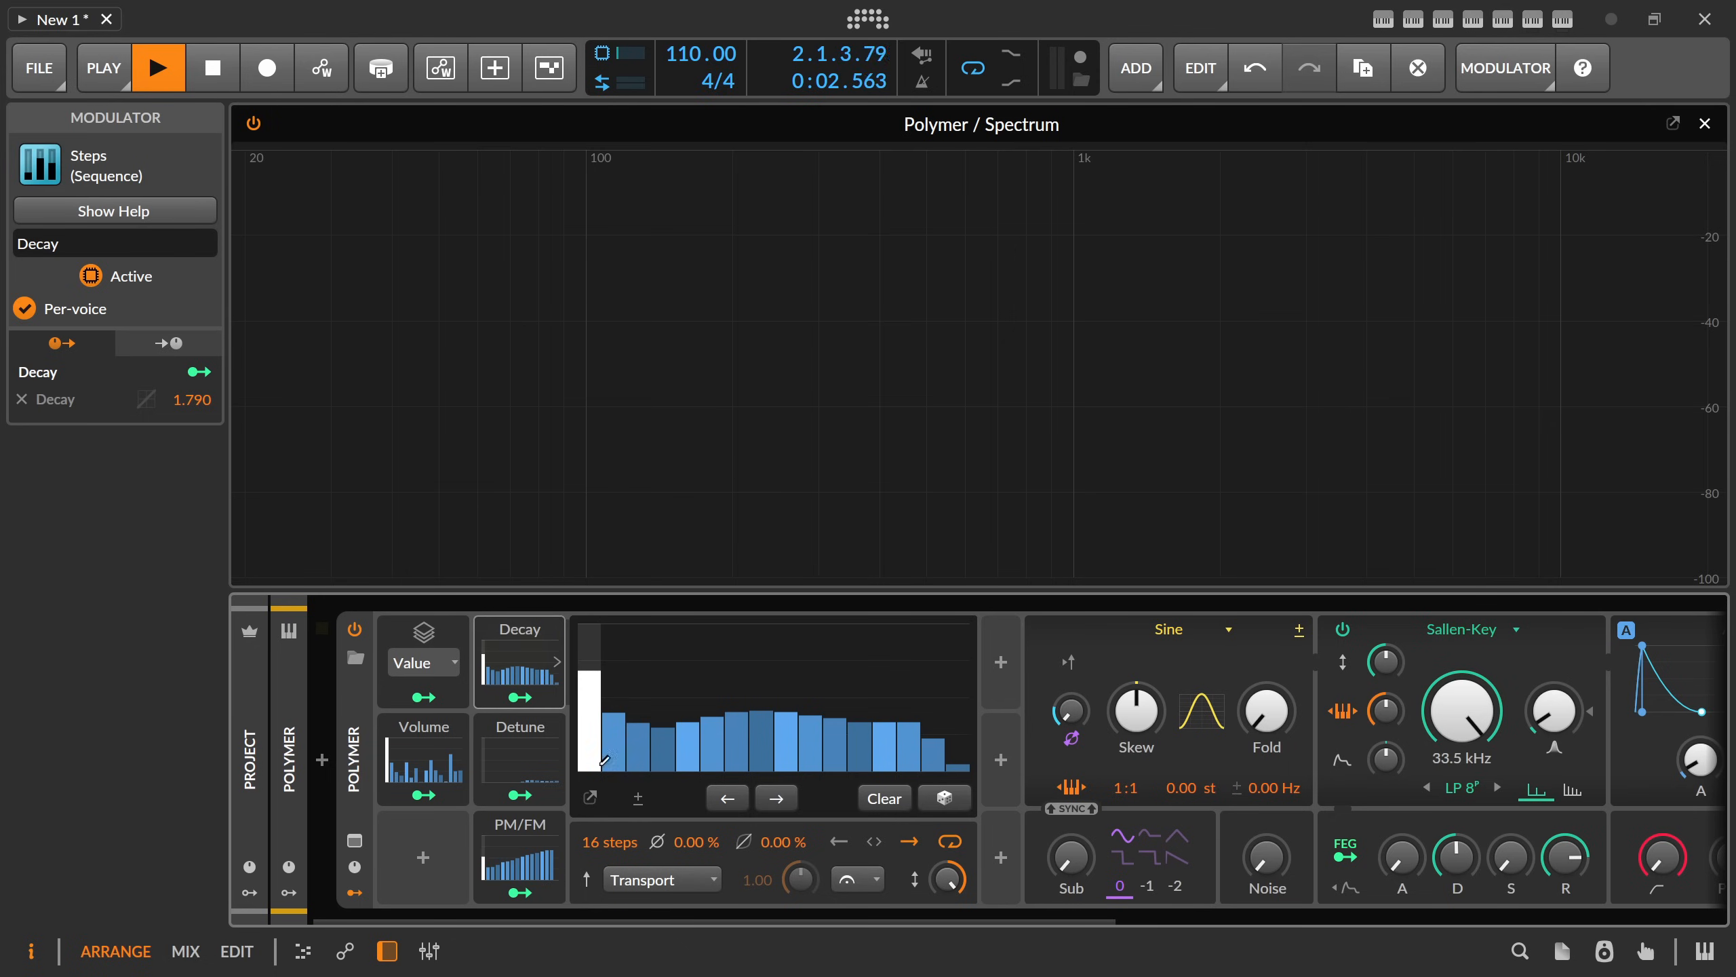
mouse_move(613, 734)
left_mouse_down()
mouse_move(930, 751)
mouse_move(931, 767)
left_mouse_up()
left_click(516, 633)
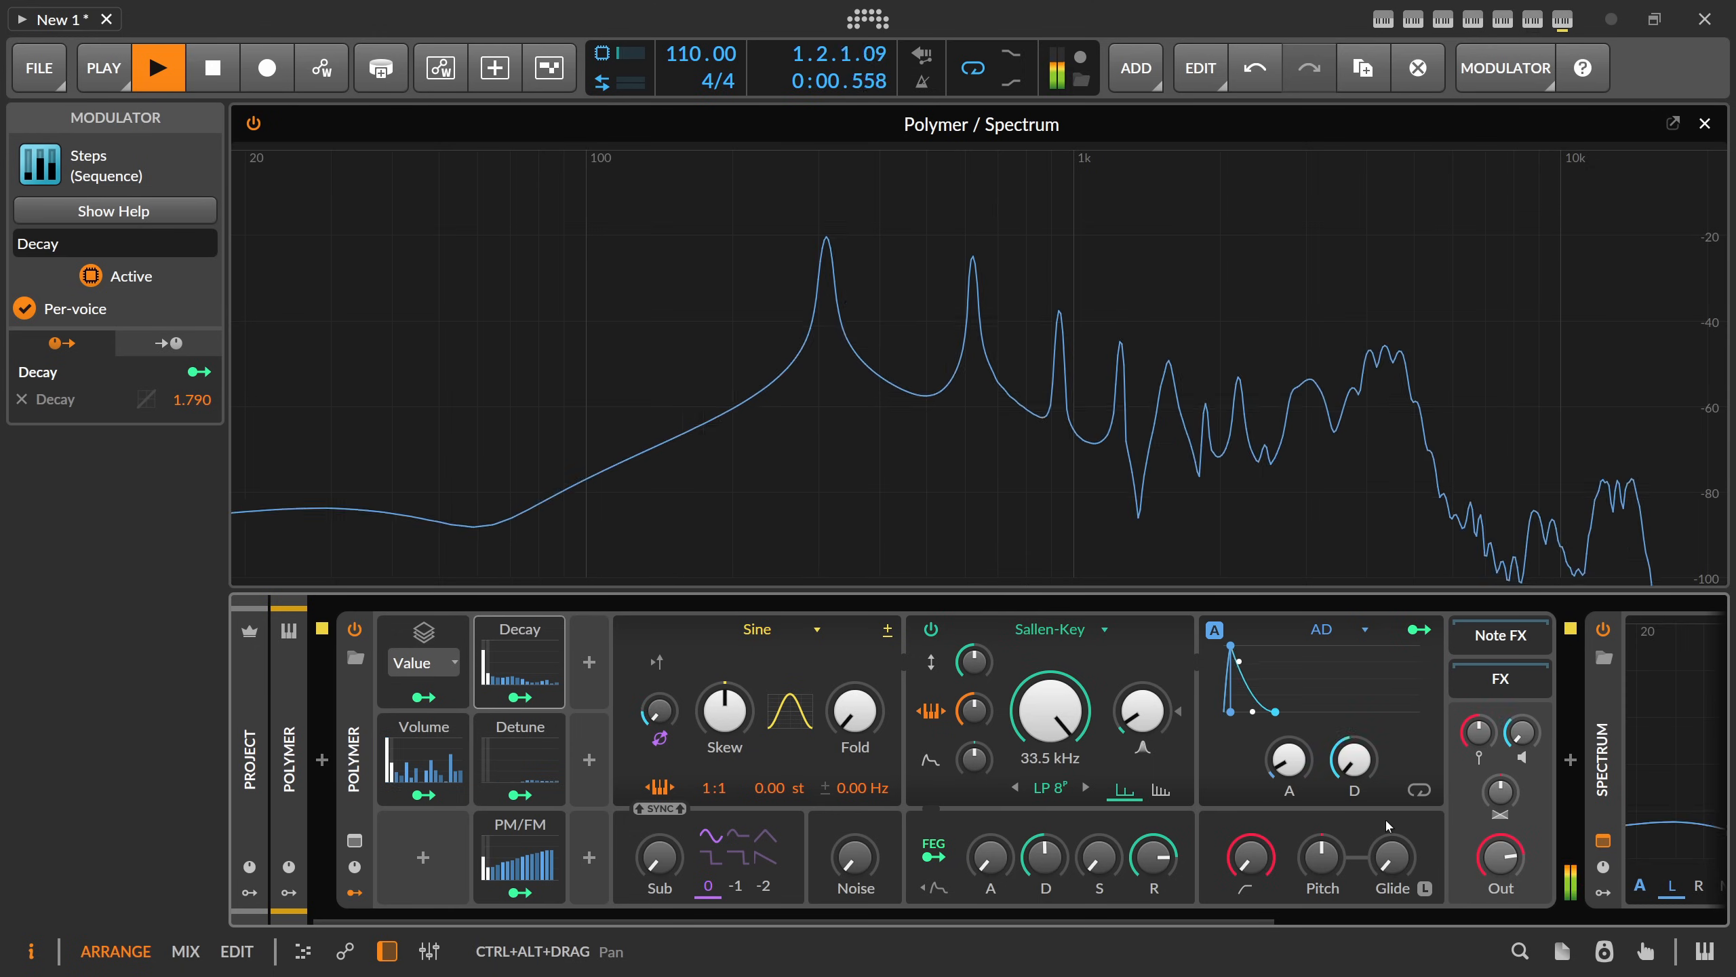
mouse_move(1289, 758)
left_mouse_down()
mouse_move(1289, 738)
mouse_move(1297, 771)
left_mouse_up()
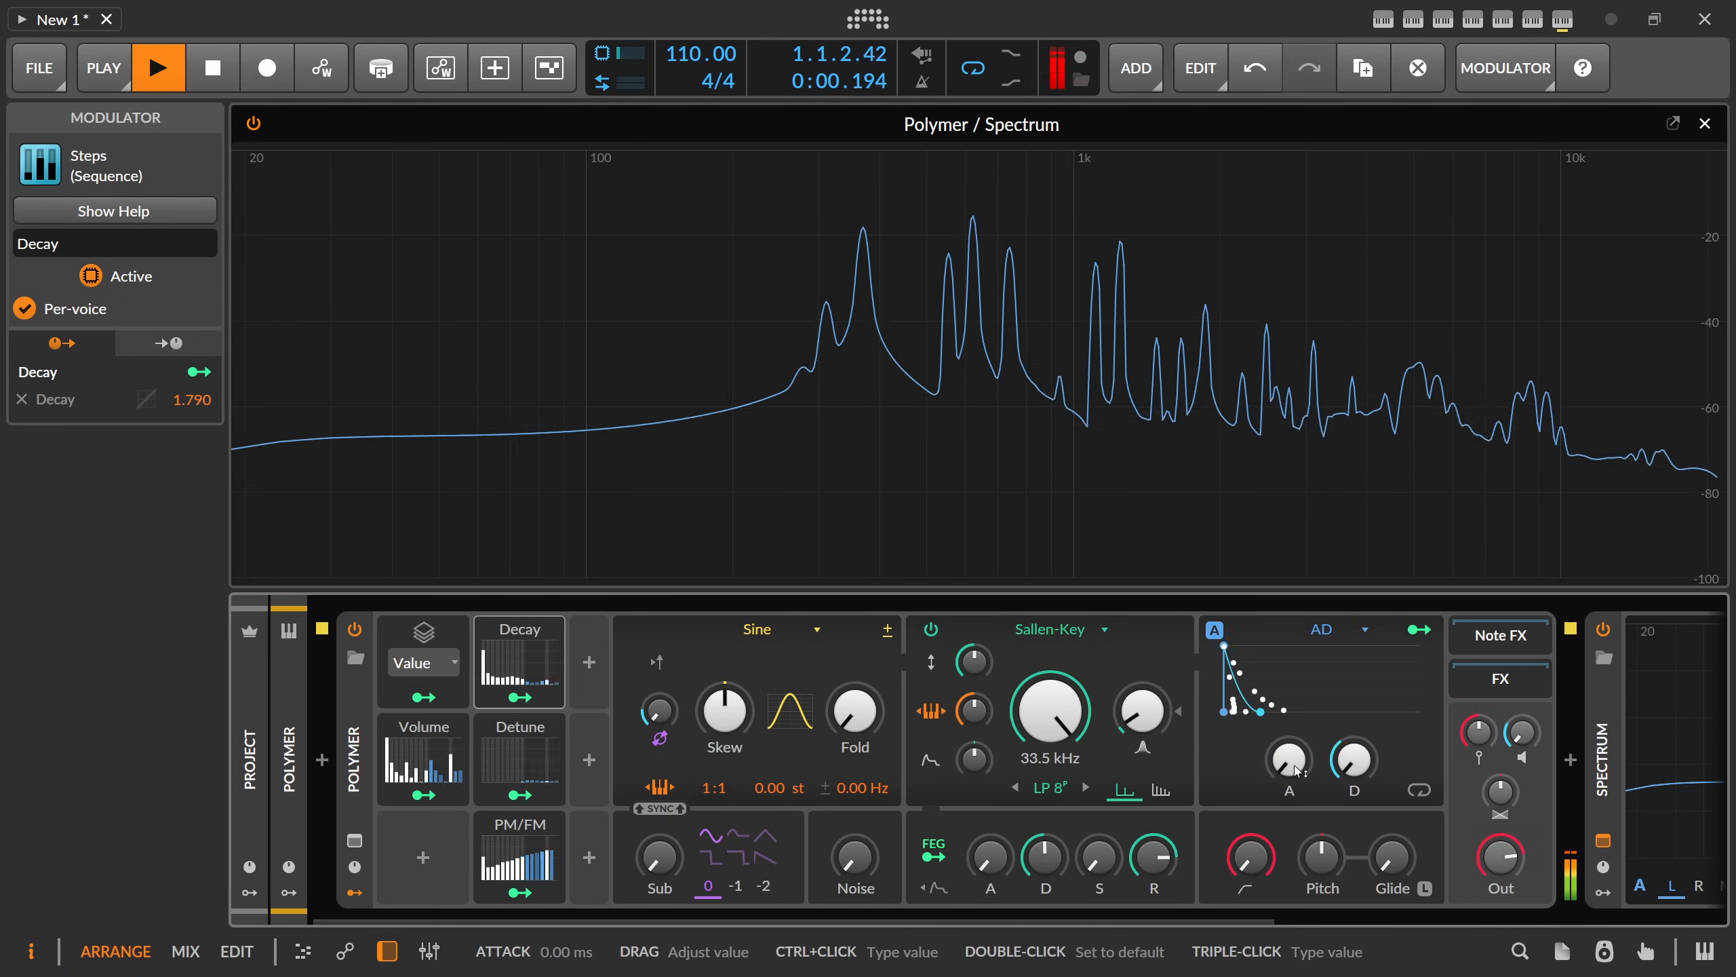
- Insert the ValhallaSupermassive plug-in into Polymer's FX chain
left_click(1503, 916)
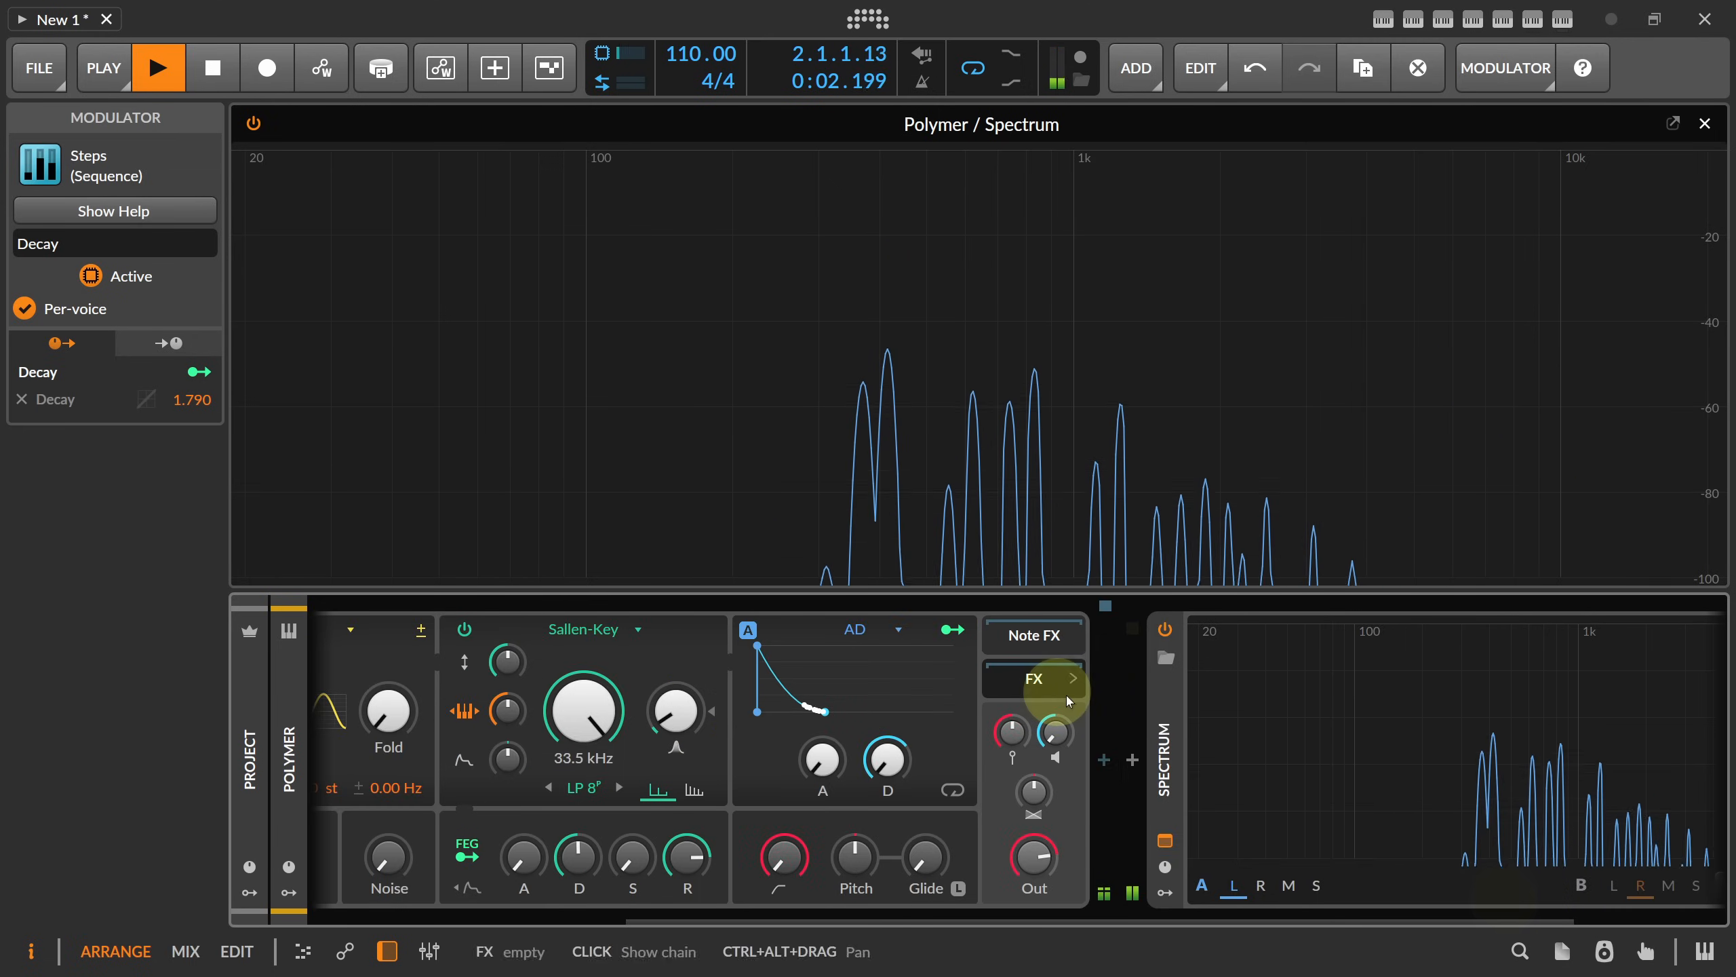
left_click(1104, 759)
type("supermas")
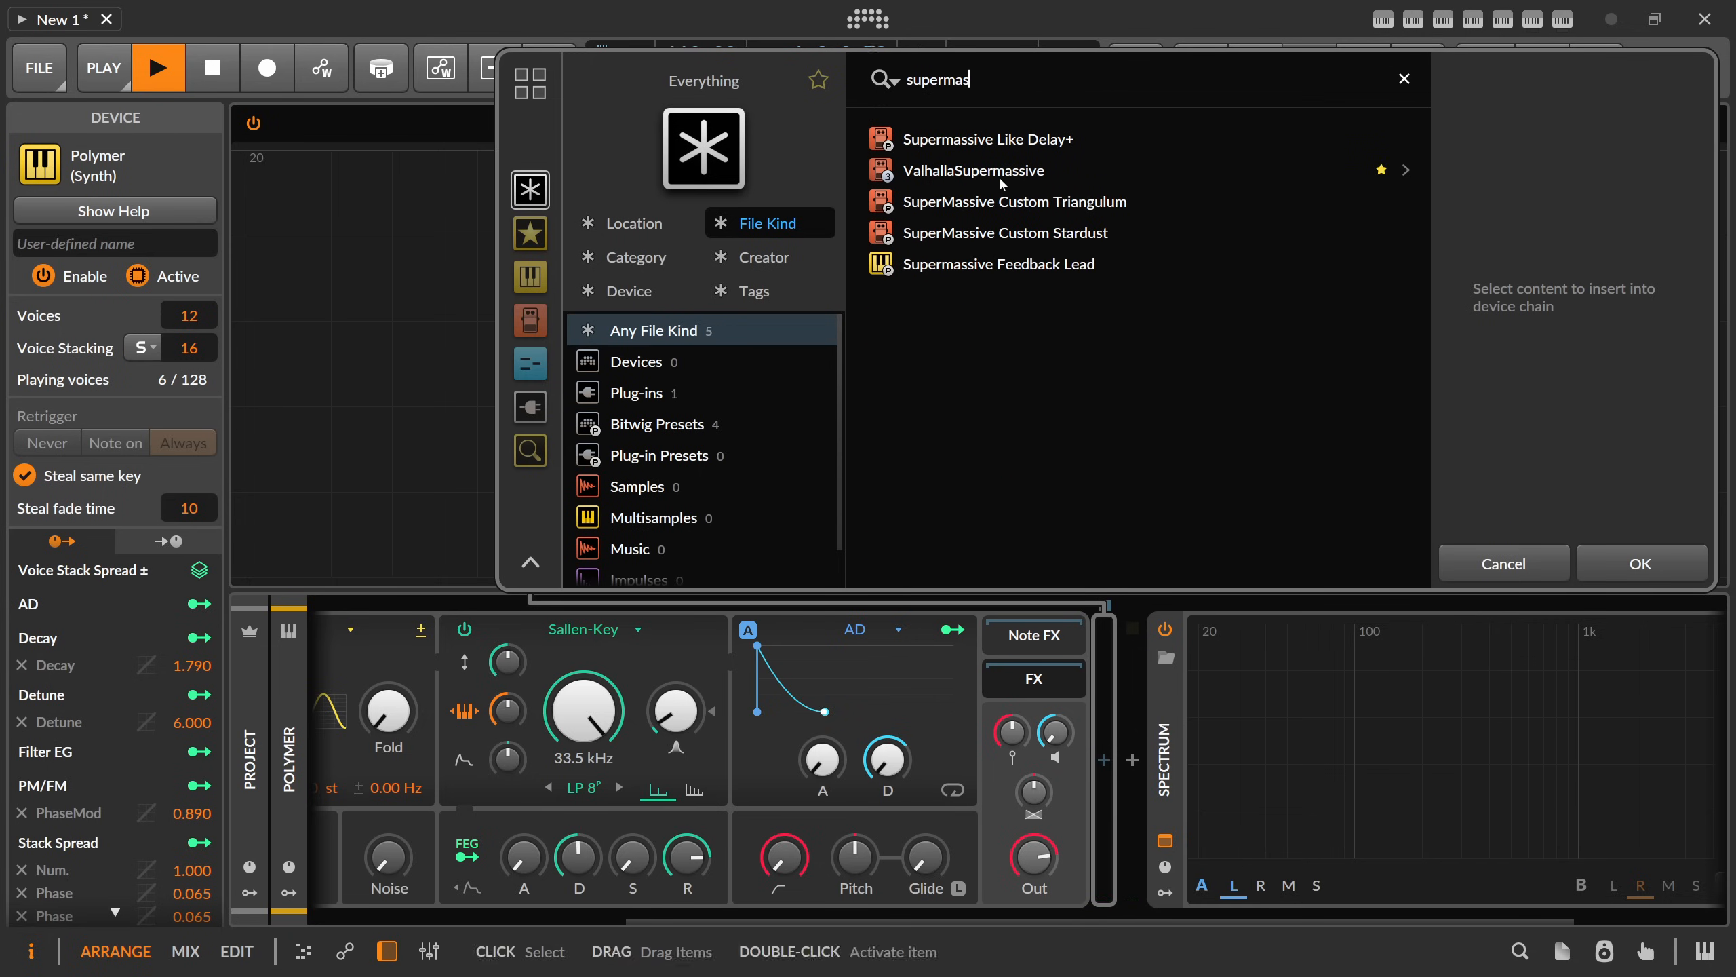
double_click(1002, 183)
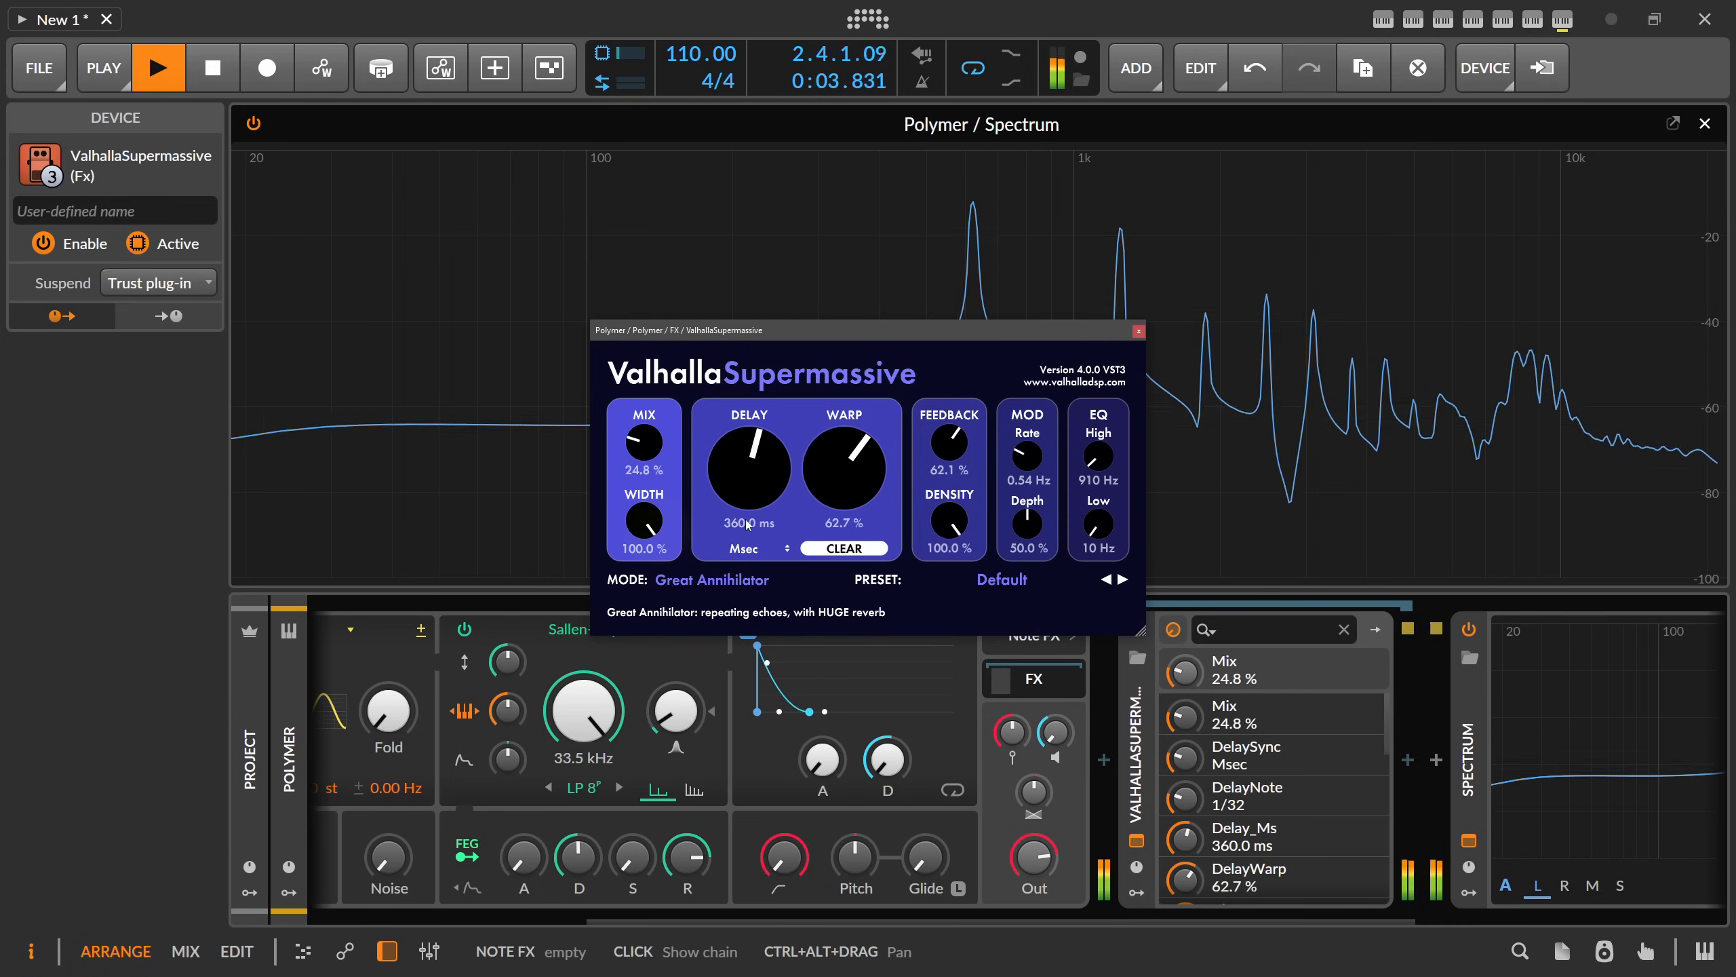
- Adjust the modulation amount on Polymer's voice level and close the ValhallaSupermassive window
right_click(1054, 734)
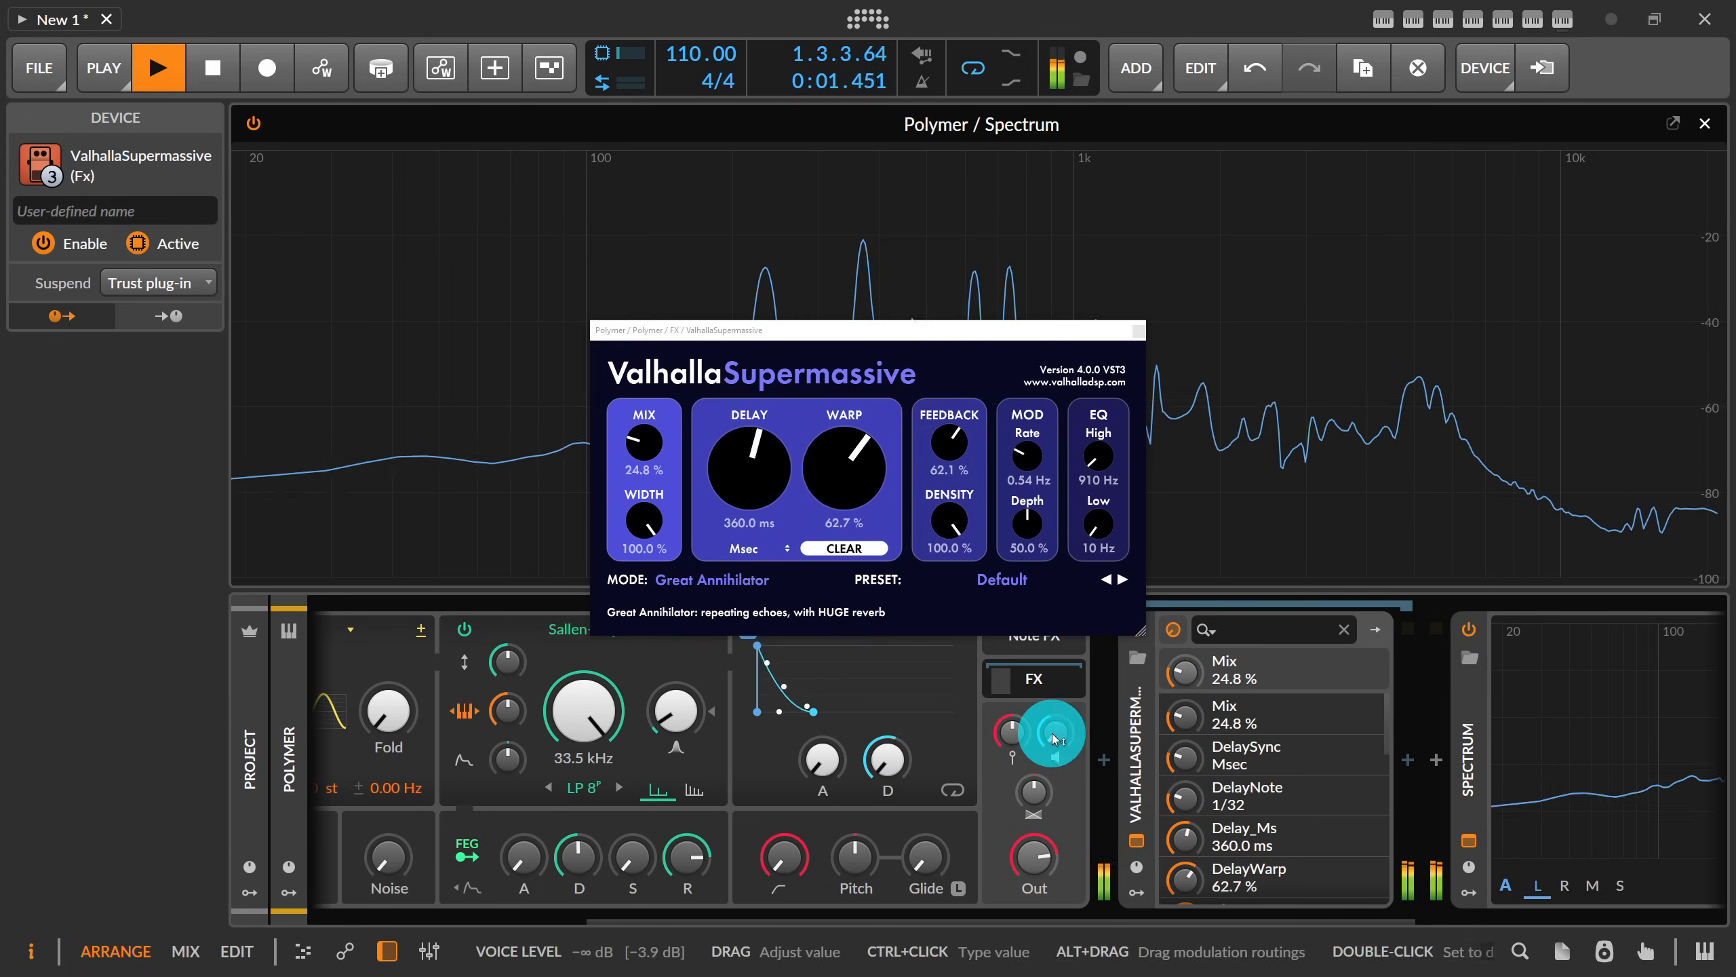
left_click(1128, 949)
left_click_drag(1051, 733, 1051, 723)
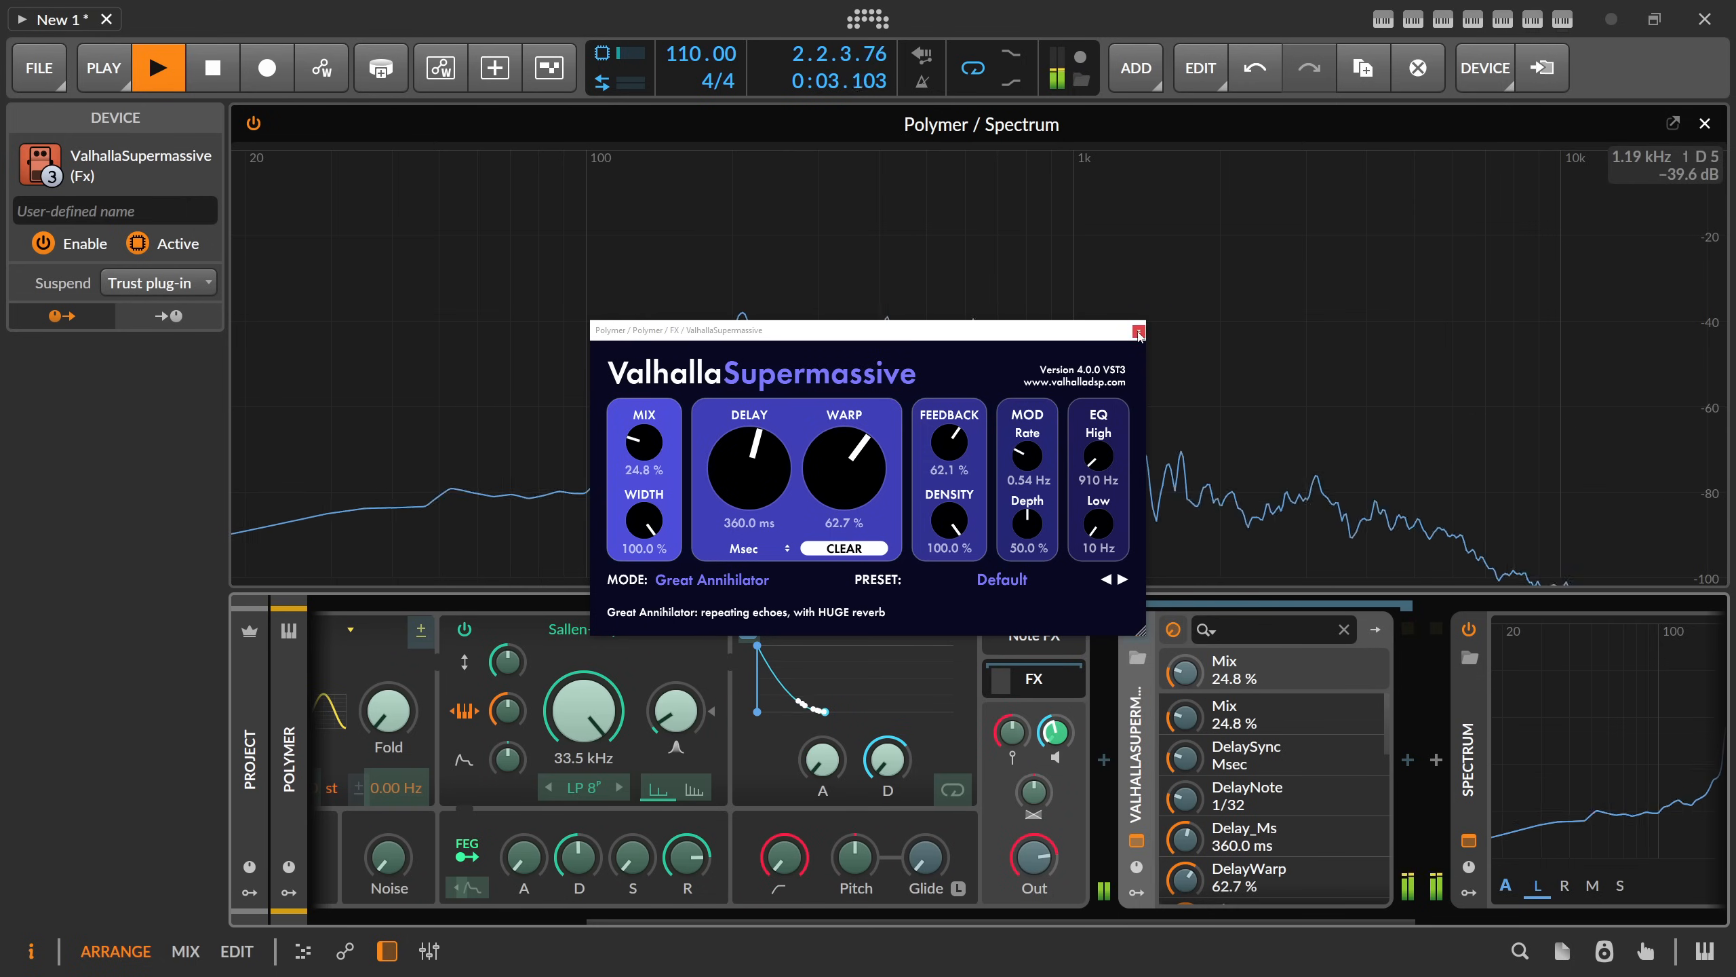
left_click(1138, 330)
- Add an Expressions modulator to Polymer's empty slot below Volume
left_click_drag(734, 921, 458, 923)
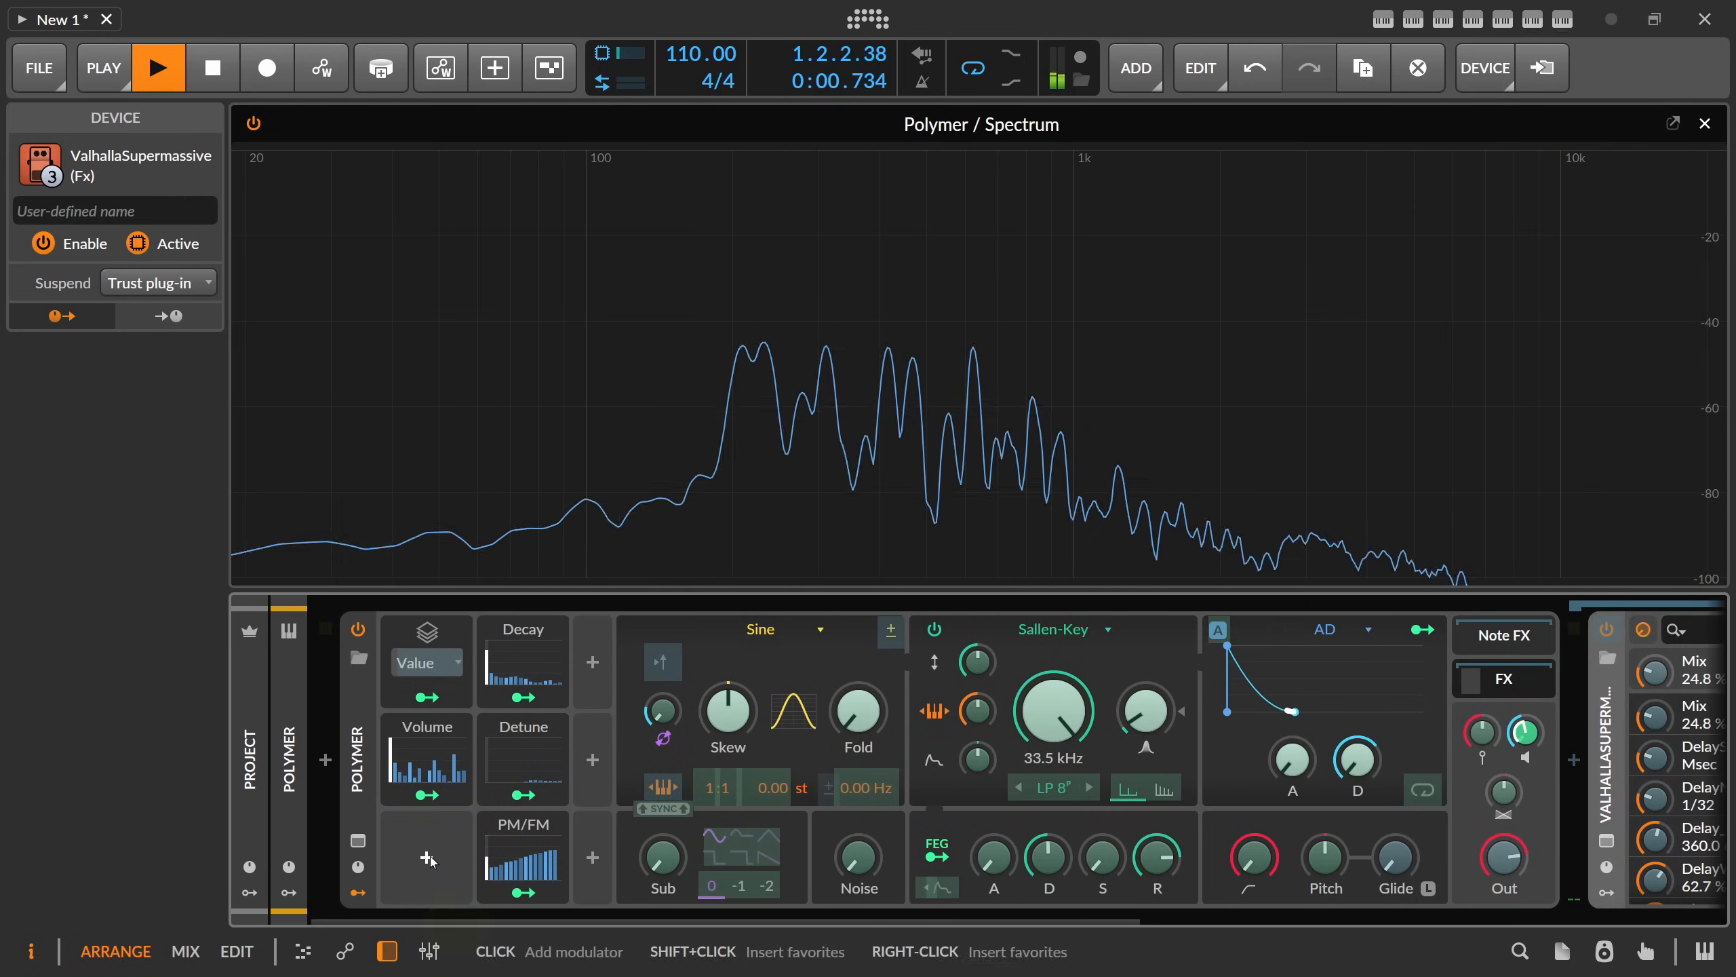
left_click(428, 859)
type("ex")
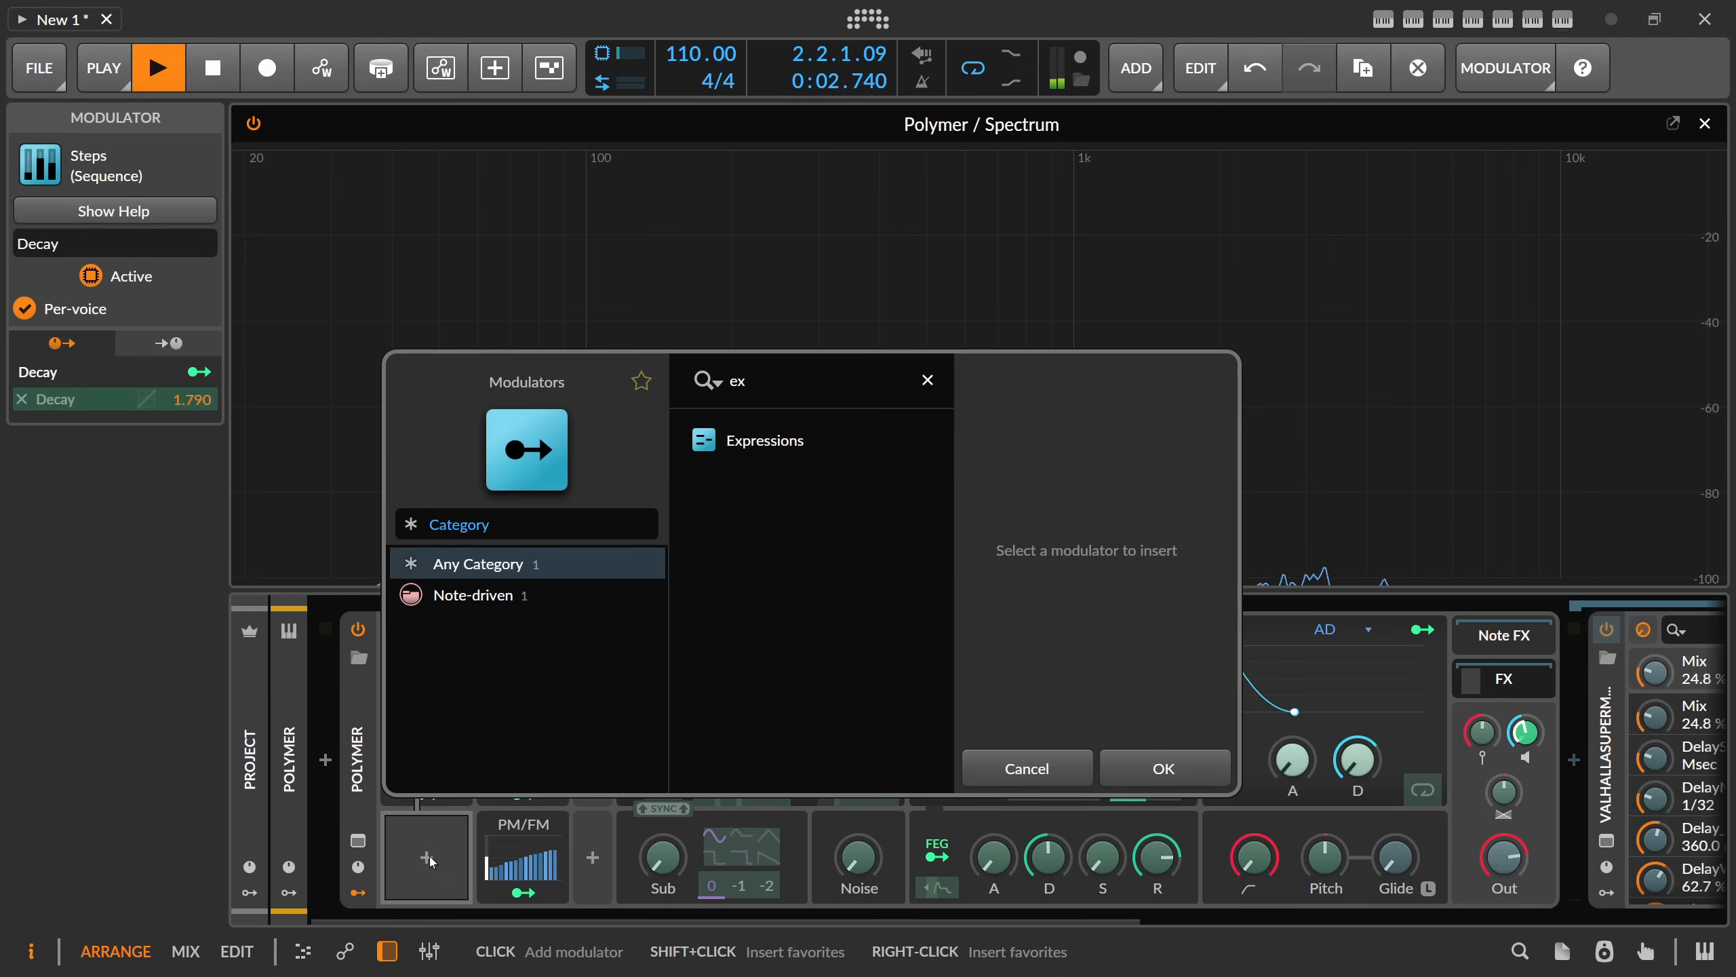
key("Return")
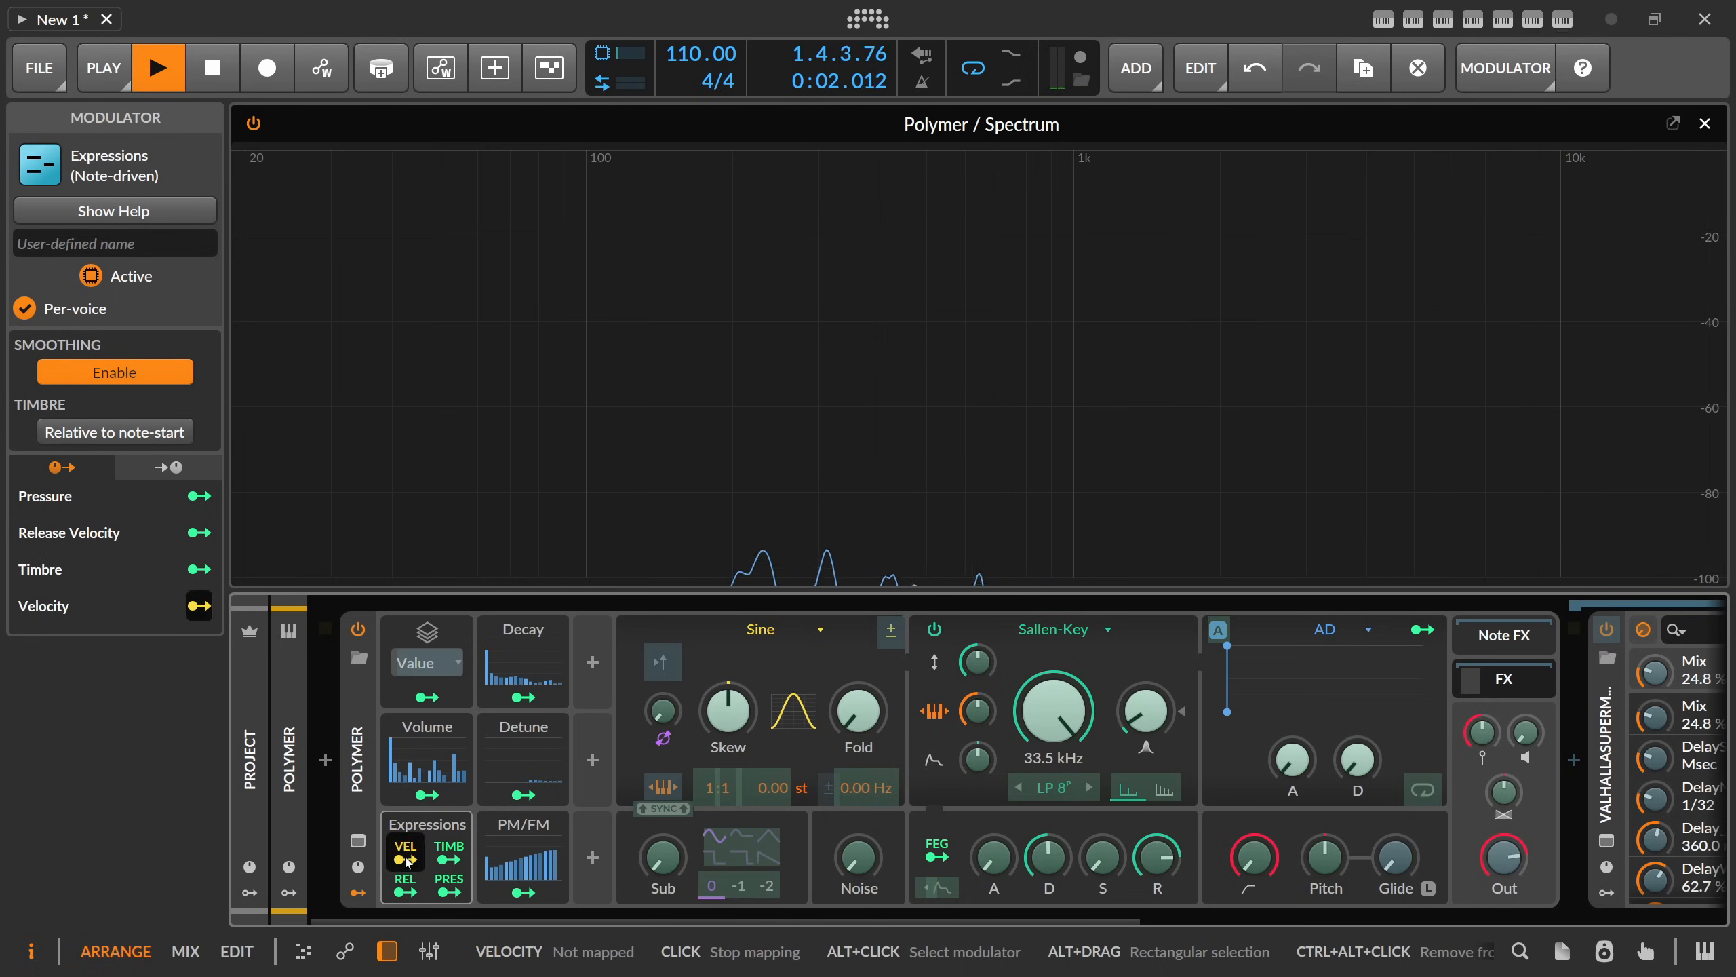
- Open the Decay modulator's step editor and inspect the mappings of Decay and of the Expressions modulator's Velocity output
left_click(407, 861)
left_click(510, 643)
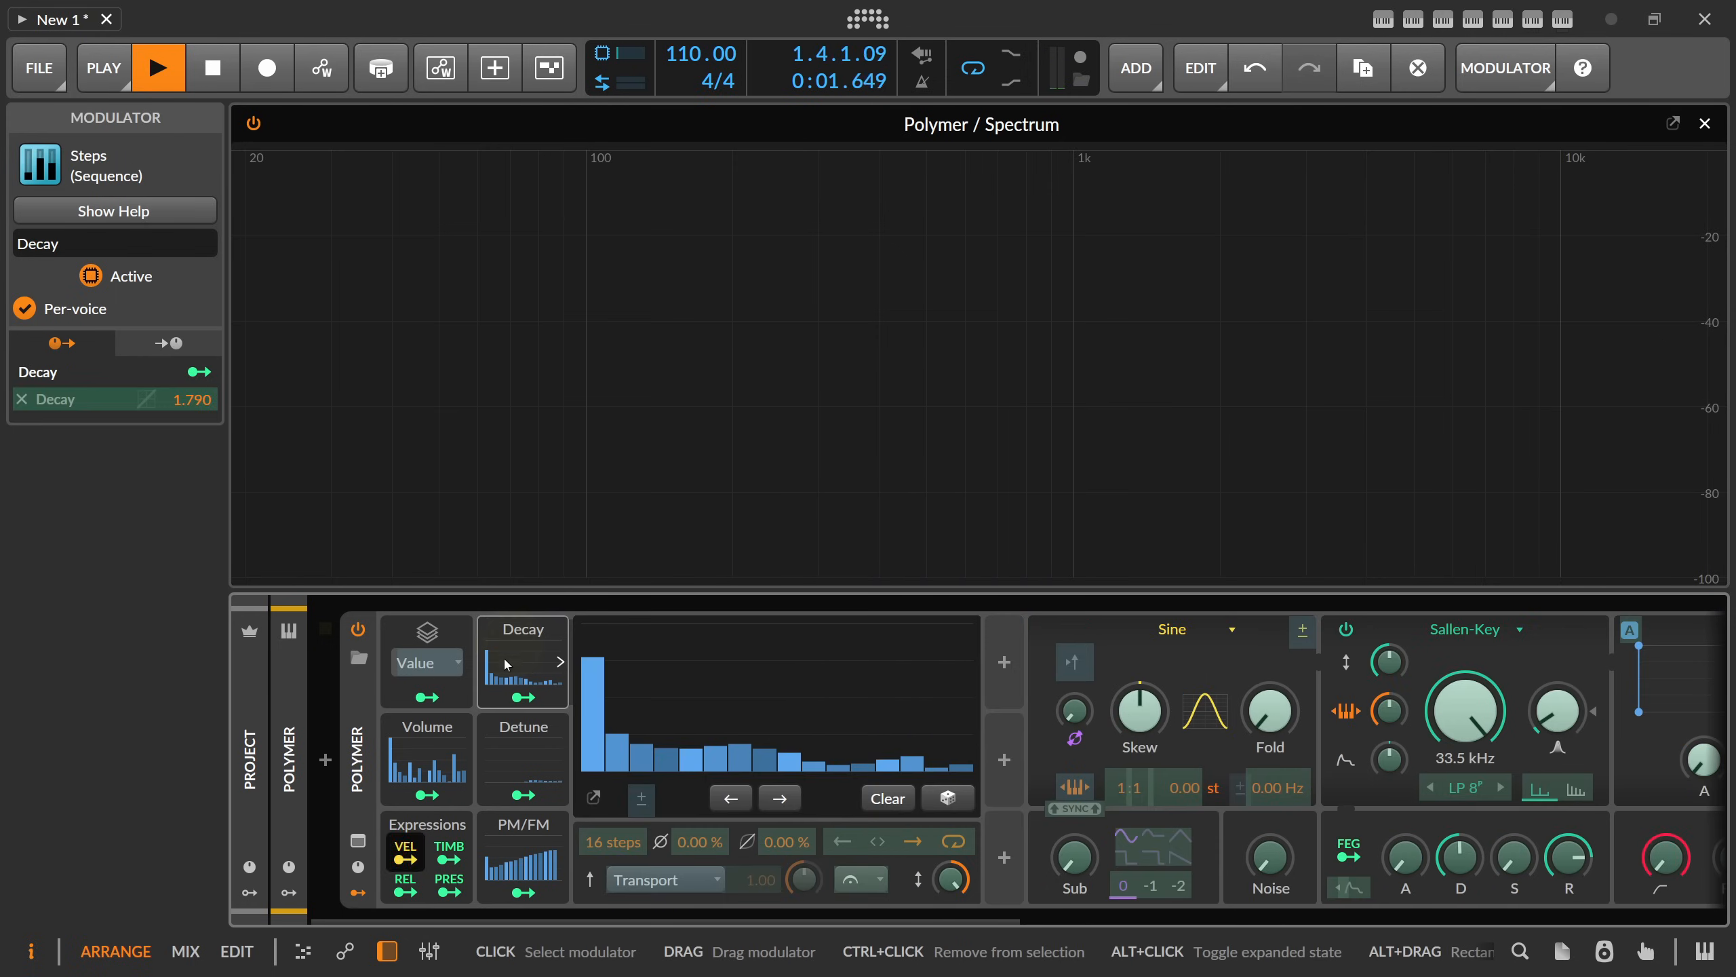
left_click(524, 697)
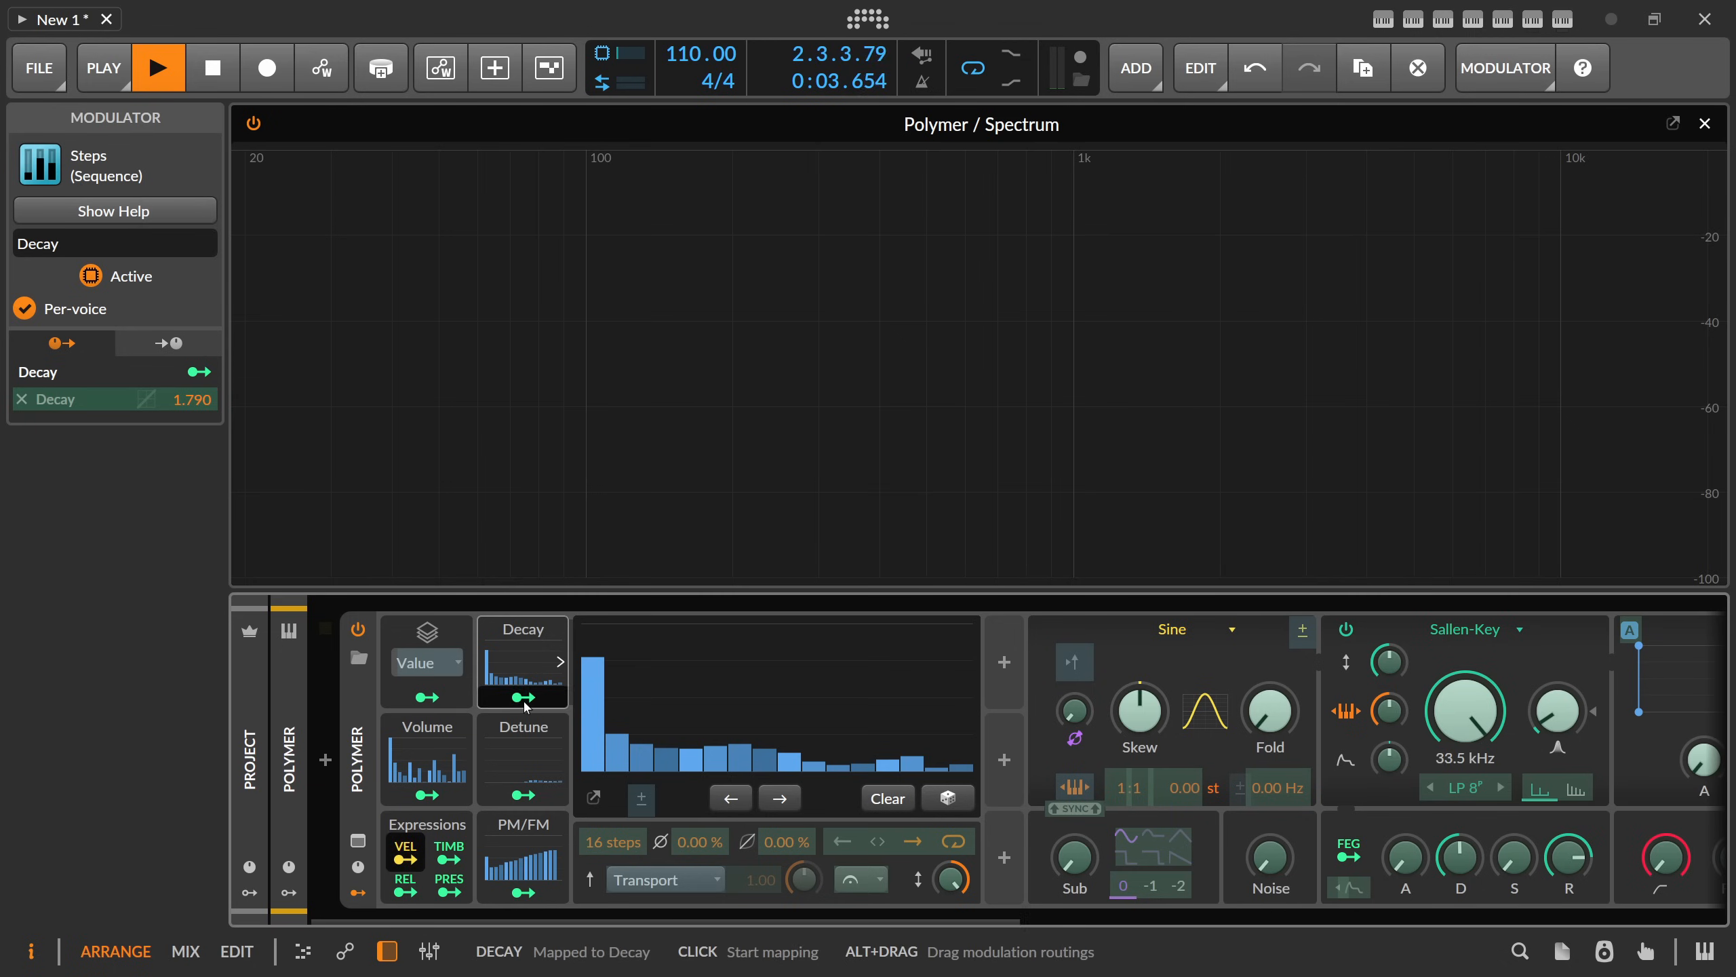
left_click_drag(915, 927, 711, 885)
left_click(406, 859)
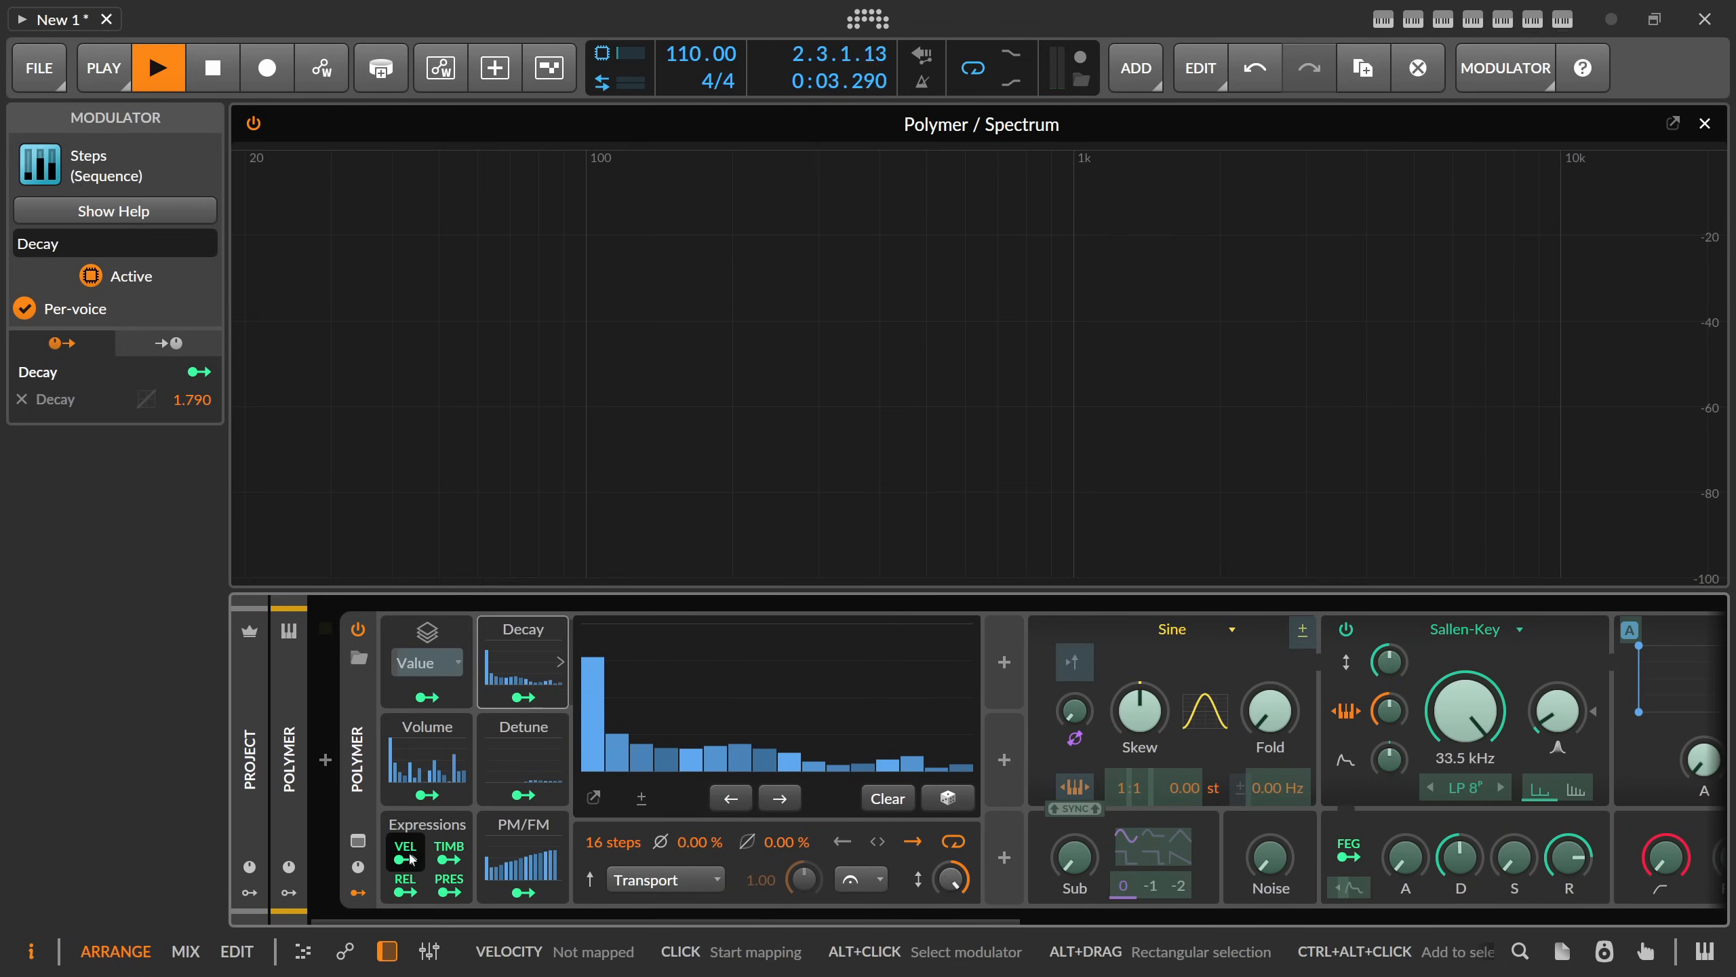
left_click(430, 849)
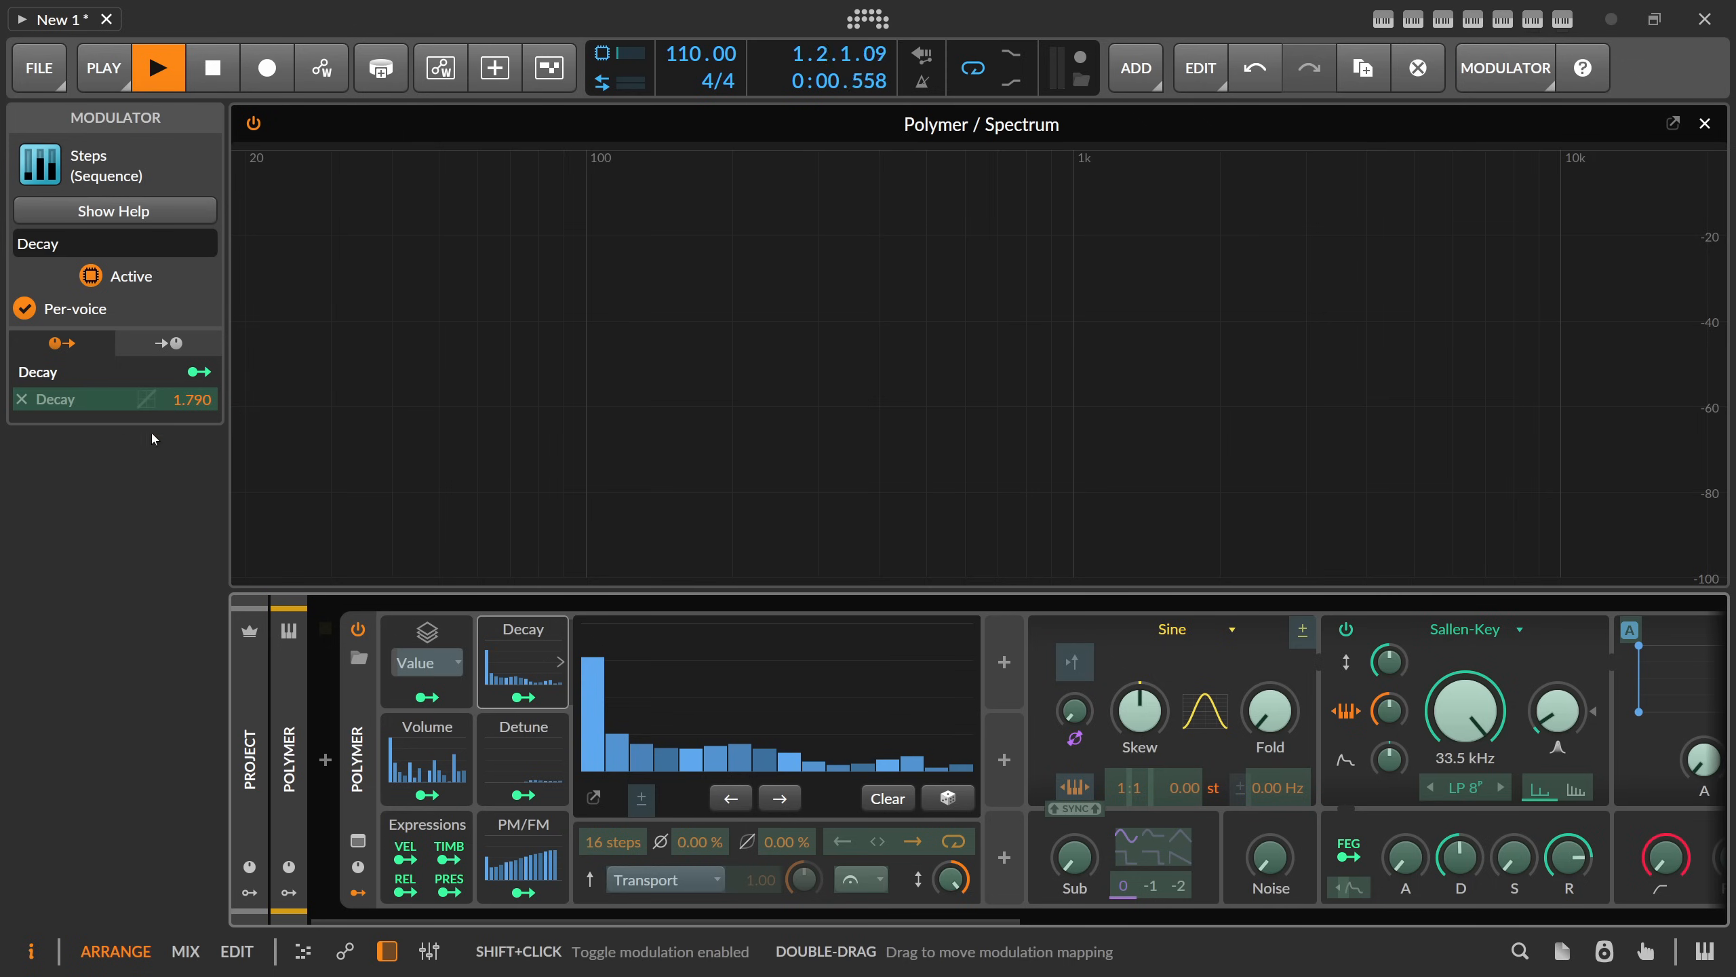
- Map Velocity from the Expressions modulator to the Decay modulator's Amount and adjust the modulation depth
left_click_drag(956, 884, 956, 906)
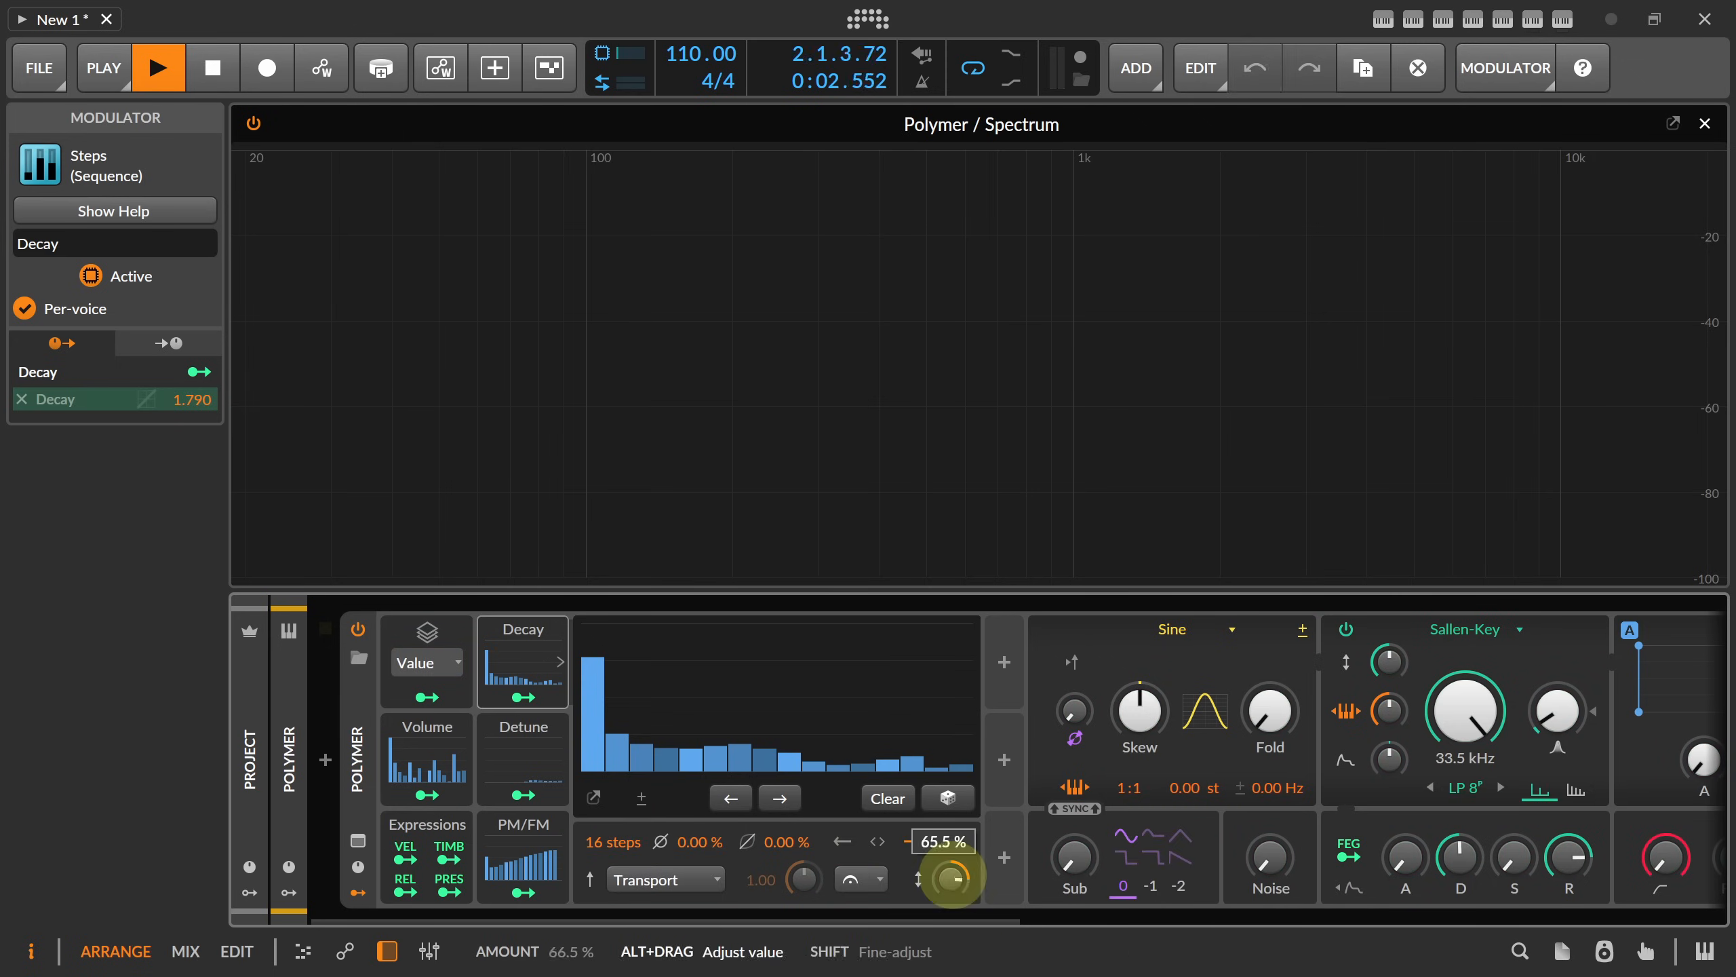
left_click(950, 878)
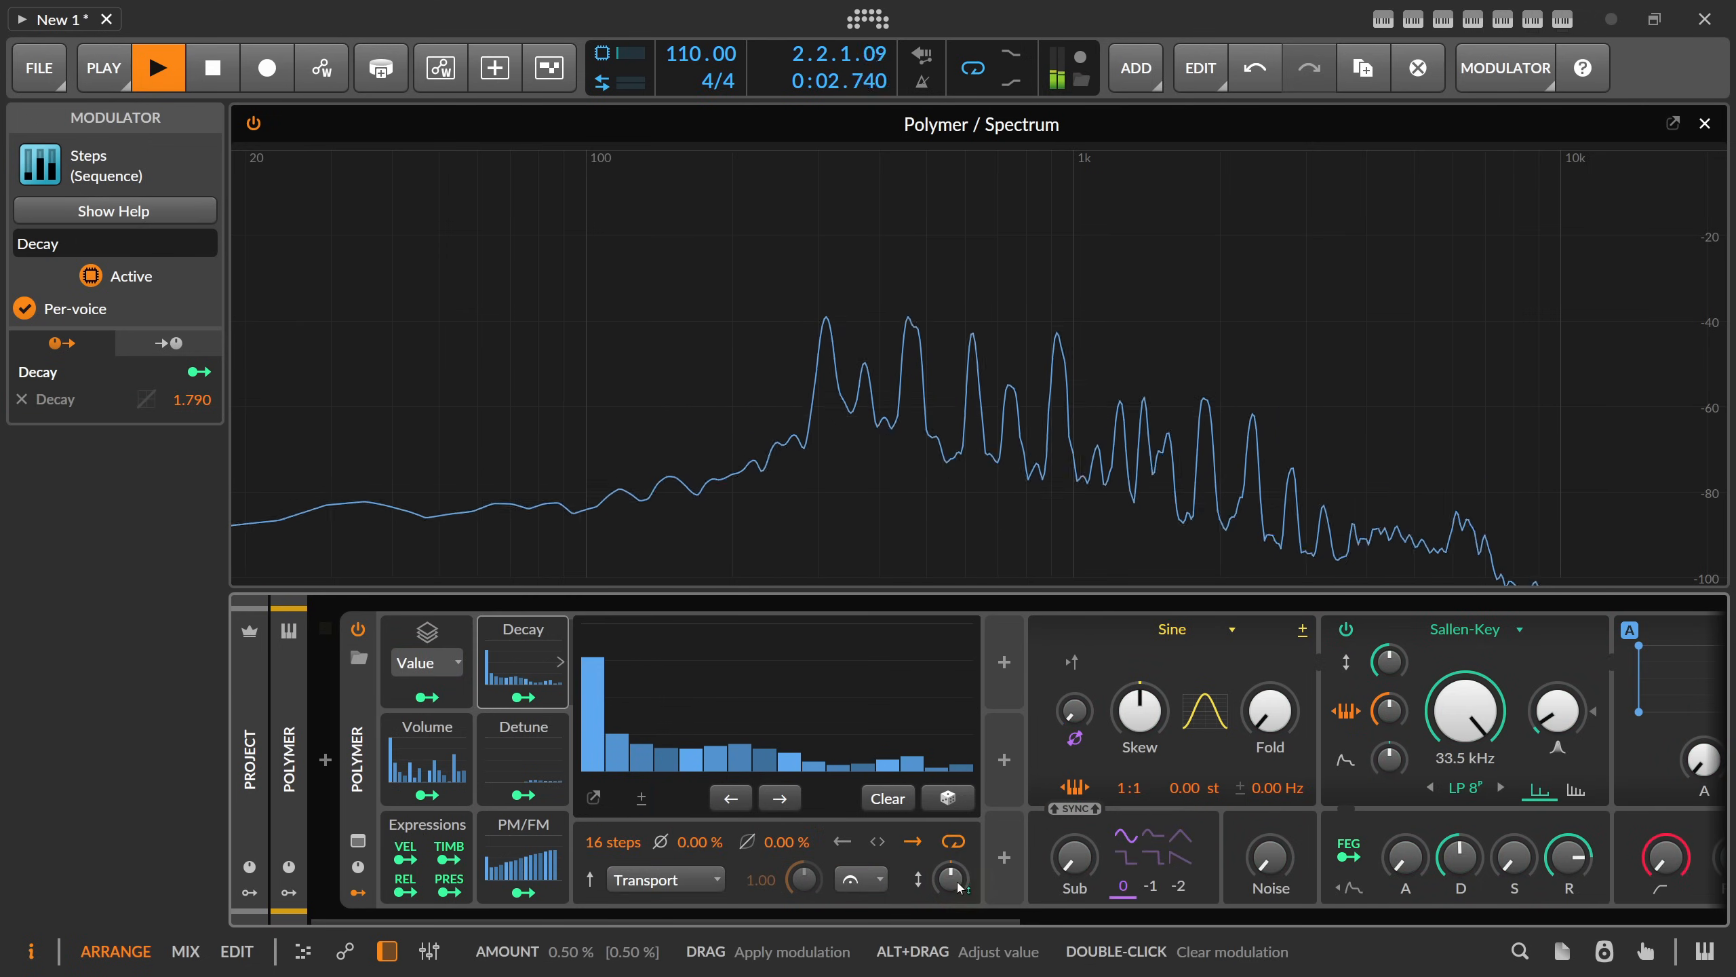
left_click_drag(959, 887, 959, 848)
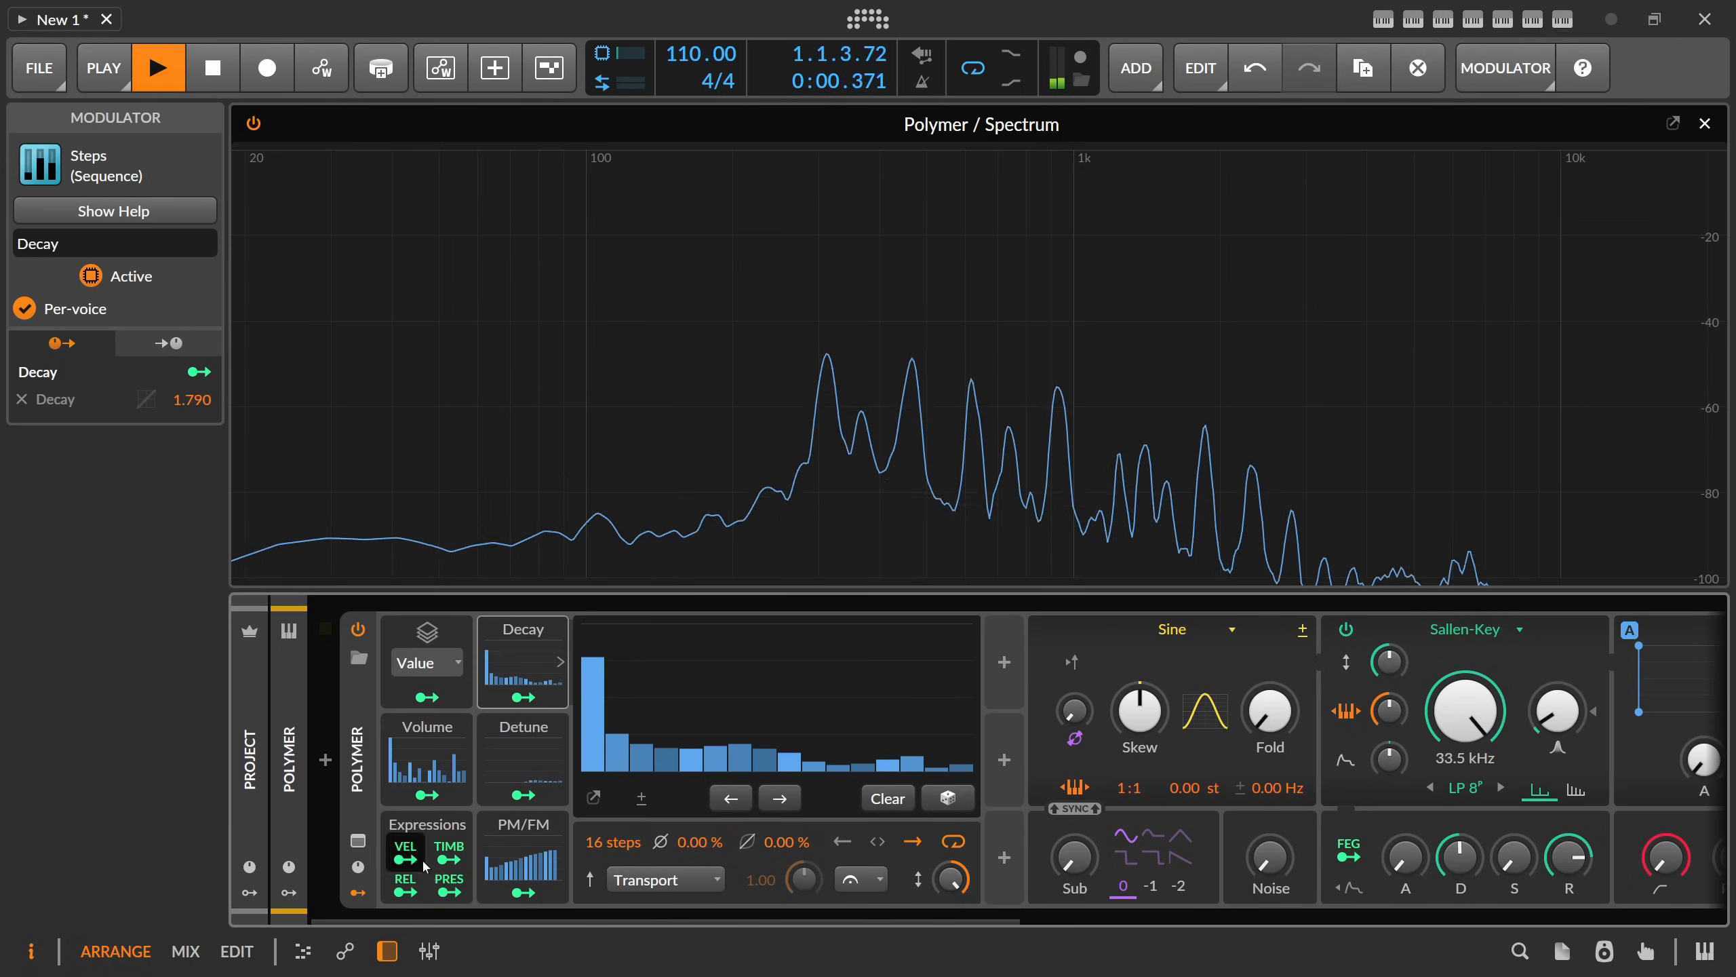
left_click_drag(425, 867, 958, 881)
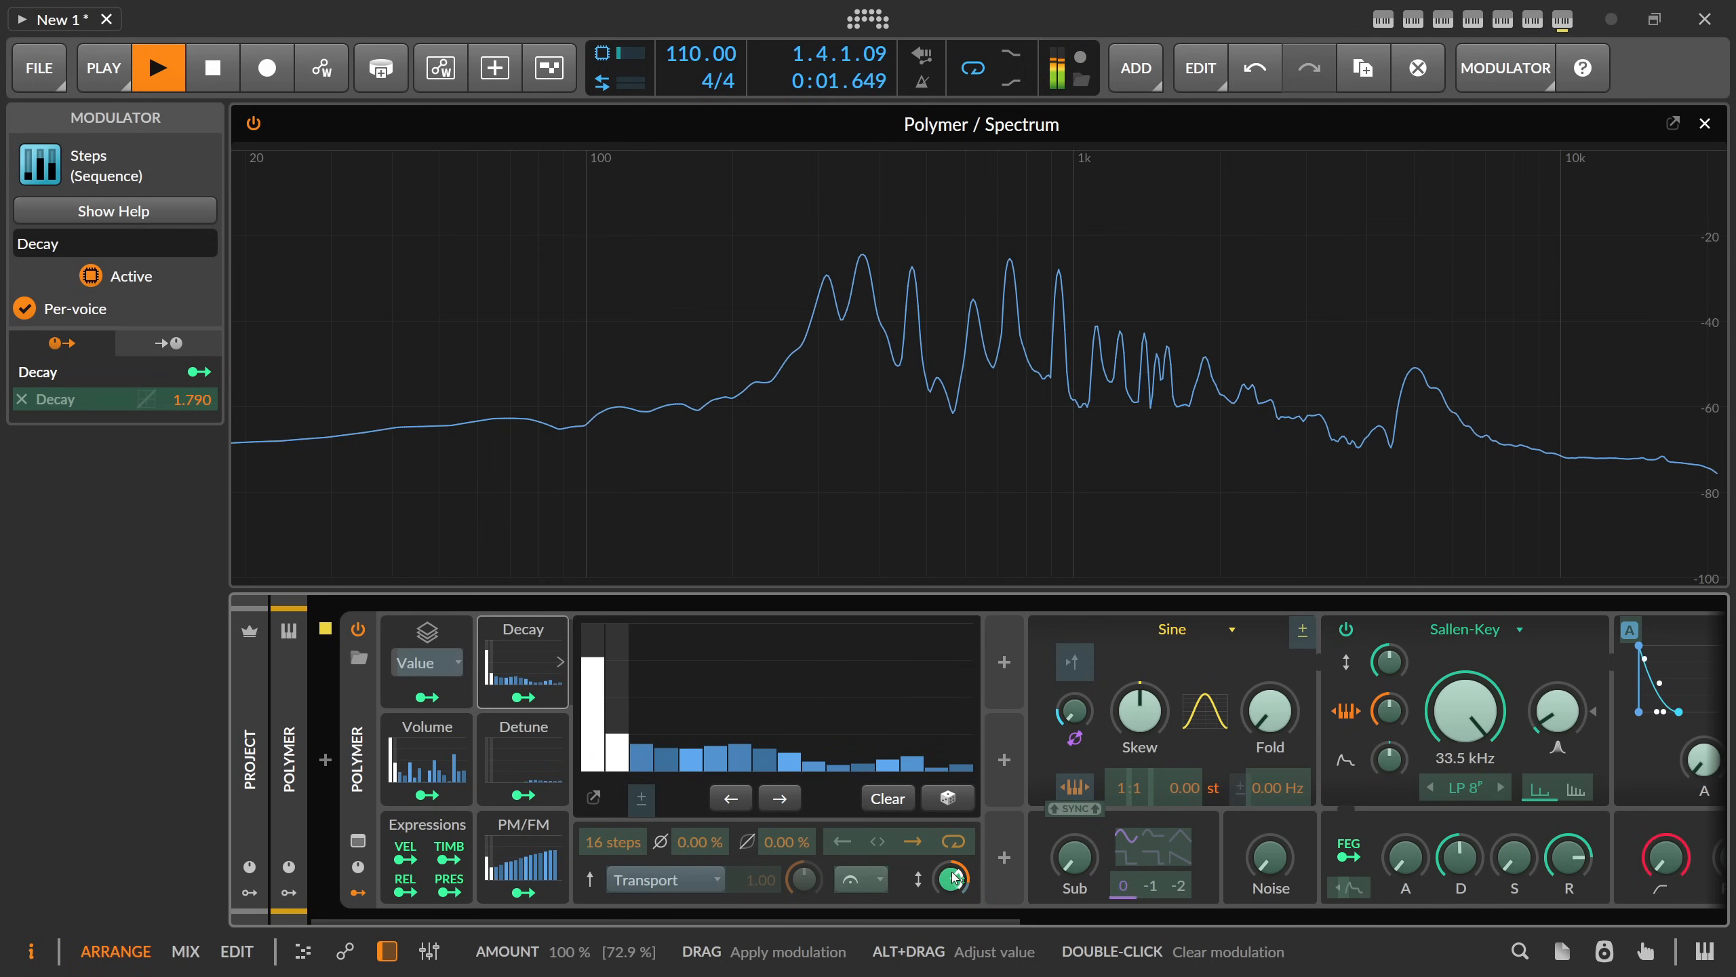
left_click_drag(975, 884, 976, 884)
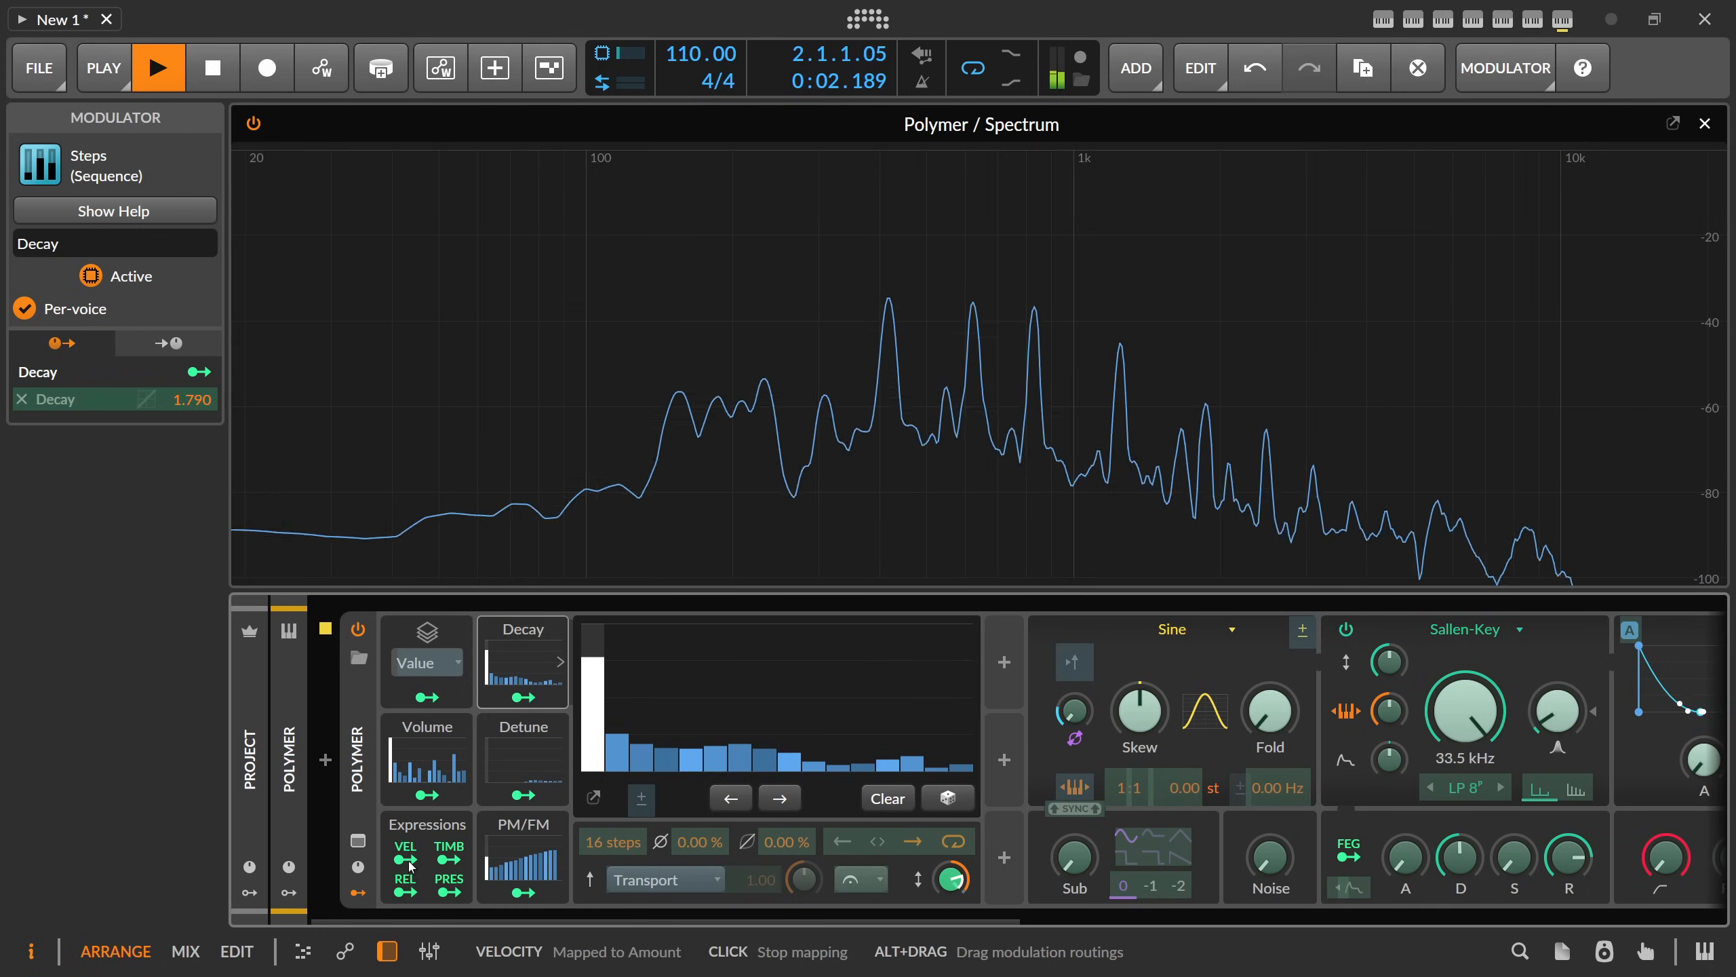
- Map the Expressions Velocity output to the AD envelope's attack and fine-tune the modulation depth
left_click_drag(664, 910, 905, 908)
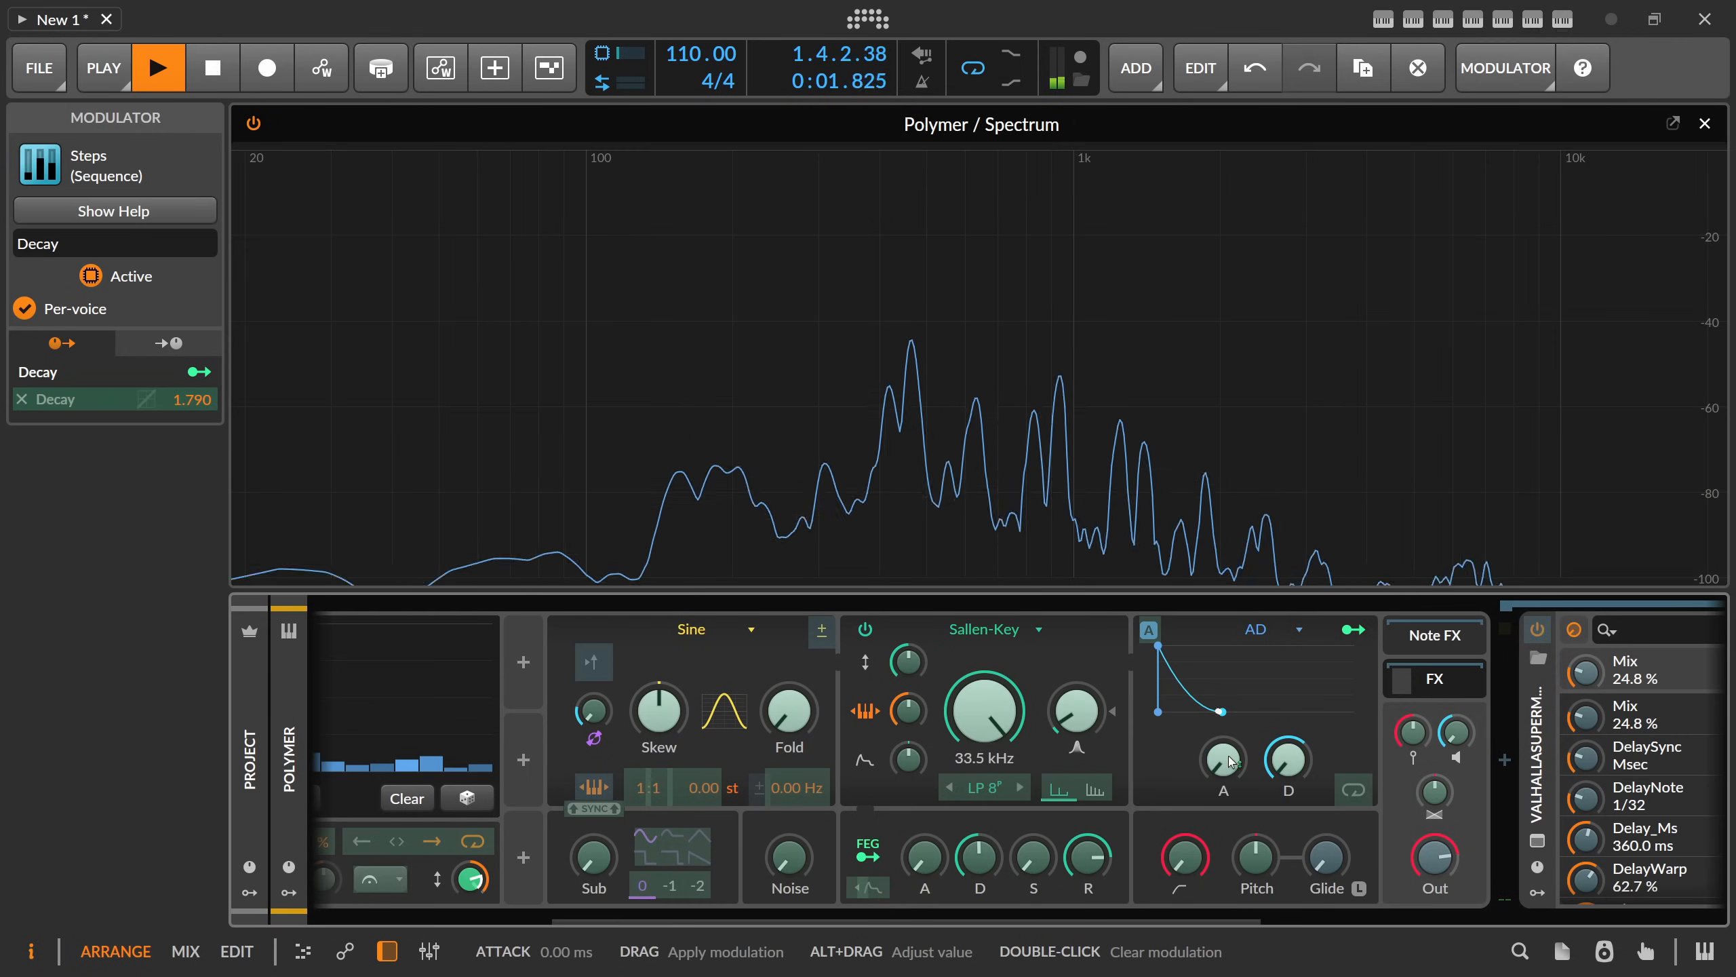
mouse_move(1225, 766)
left_mouse_down()
mouse_move(1224, 738)
mouse_move(1222, 763)
left_mouse_up()
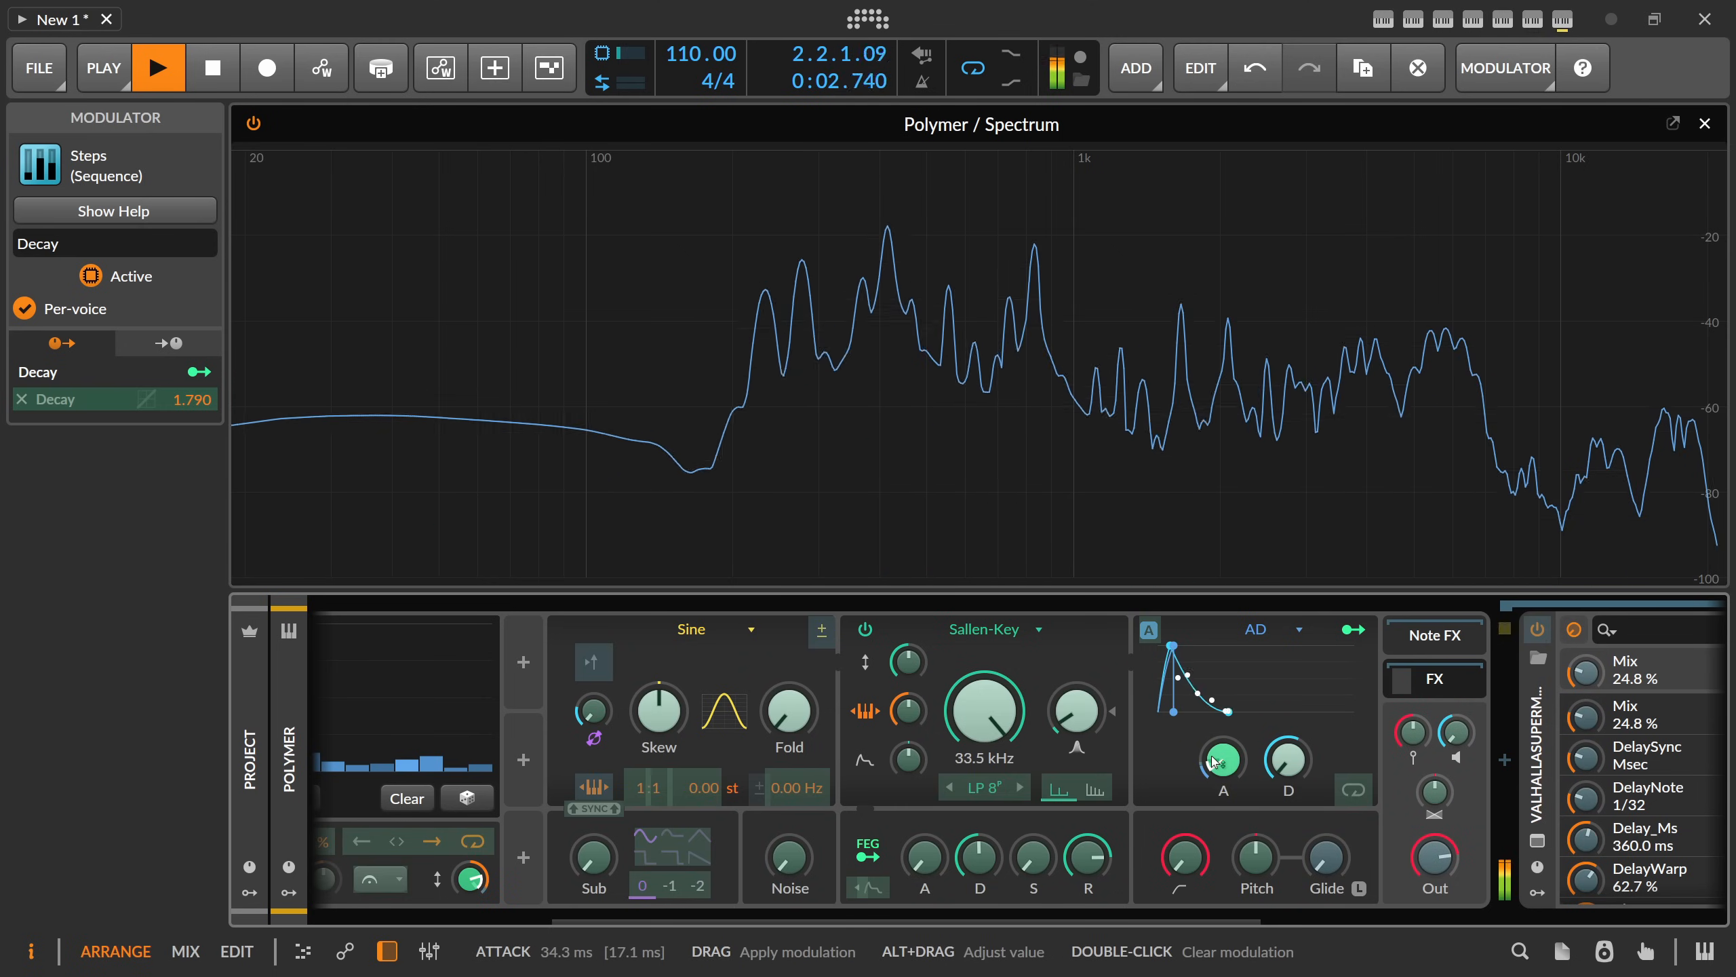
left_click_drag(1215, 760, 1228, 774)
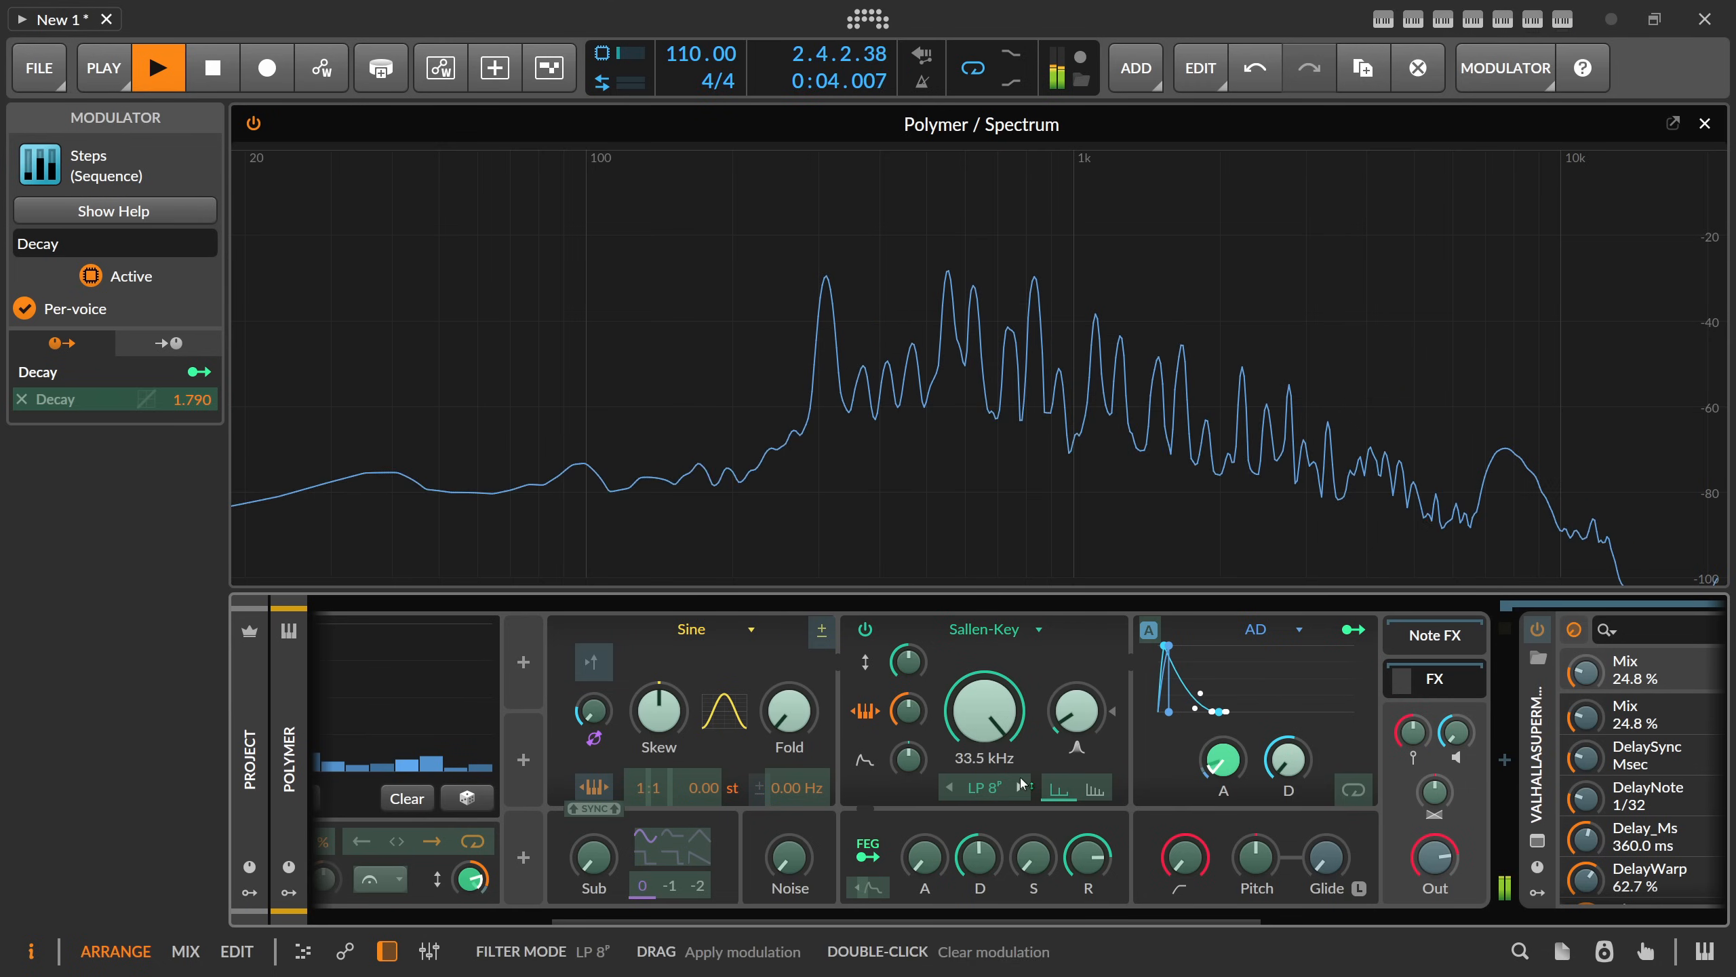
- Lower the Sallen-Key filter's cutoff to 262 Hz, switch its mode to LP 2 and raise its envelope amount slightly
left_click_drag(1029, 734, 1009, 759)
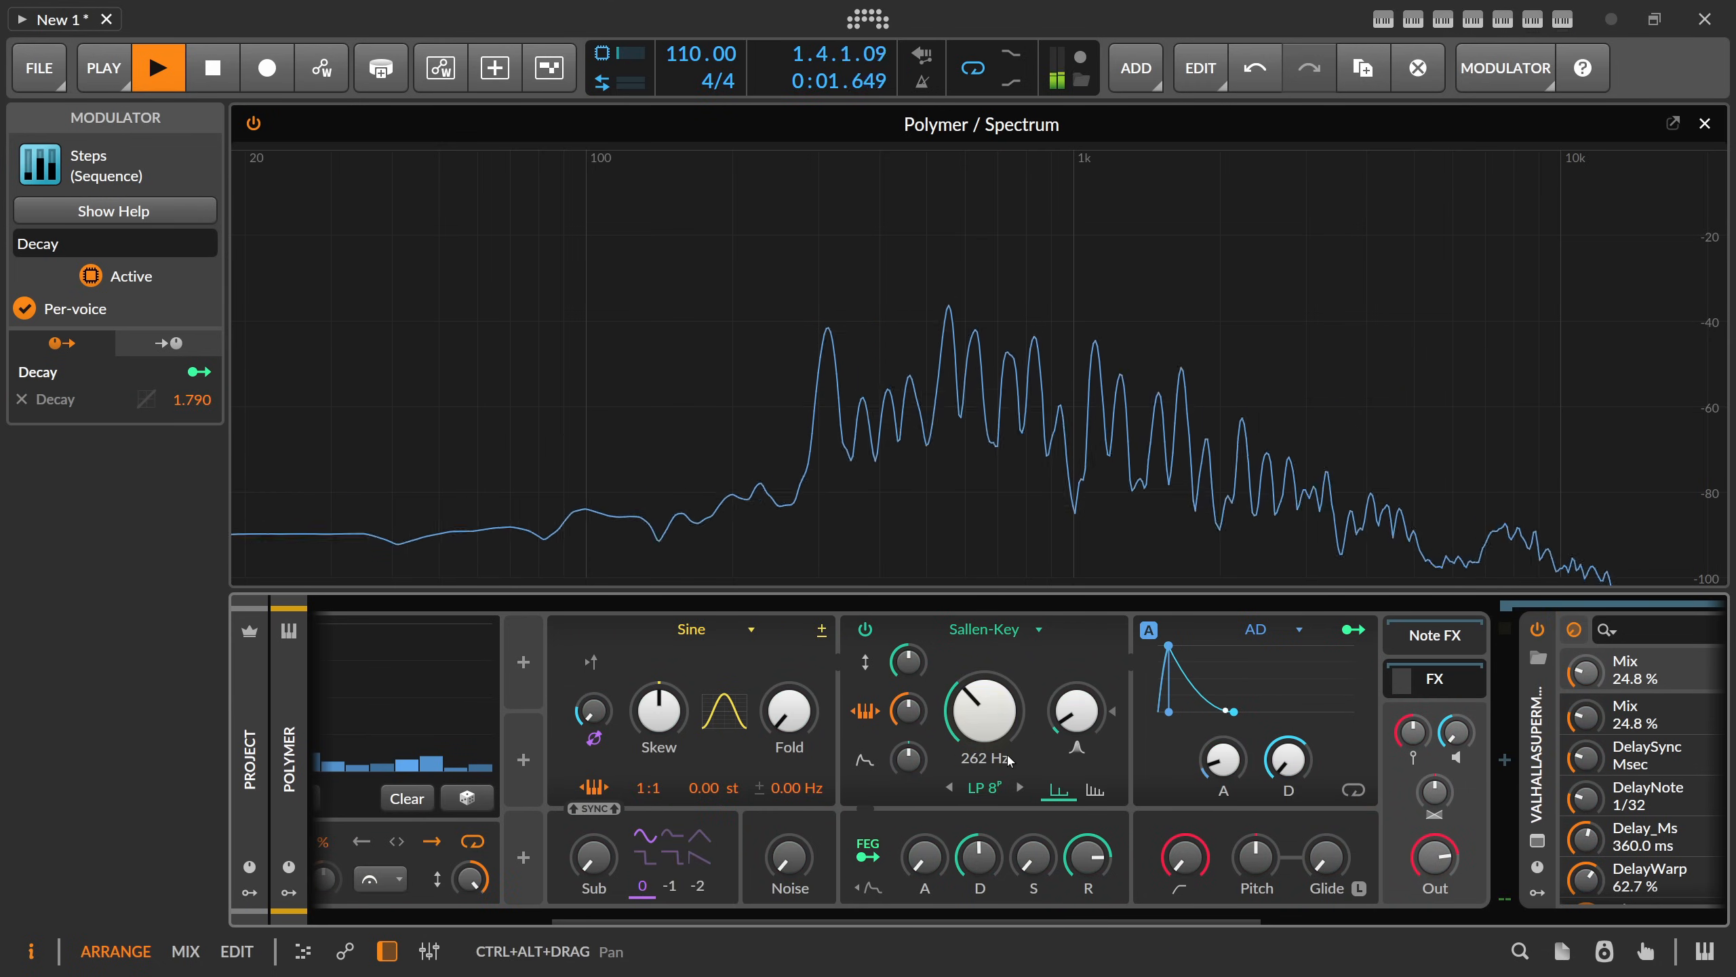
left_click(950, 787)
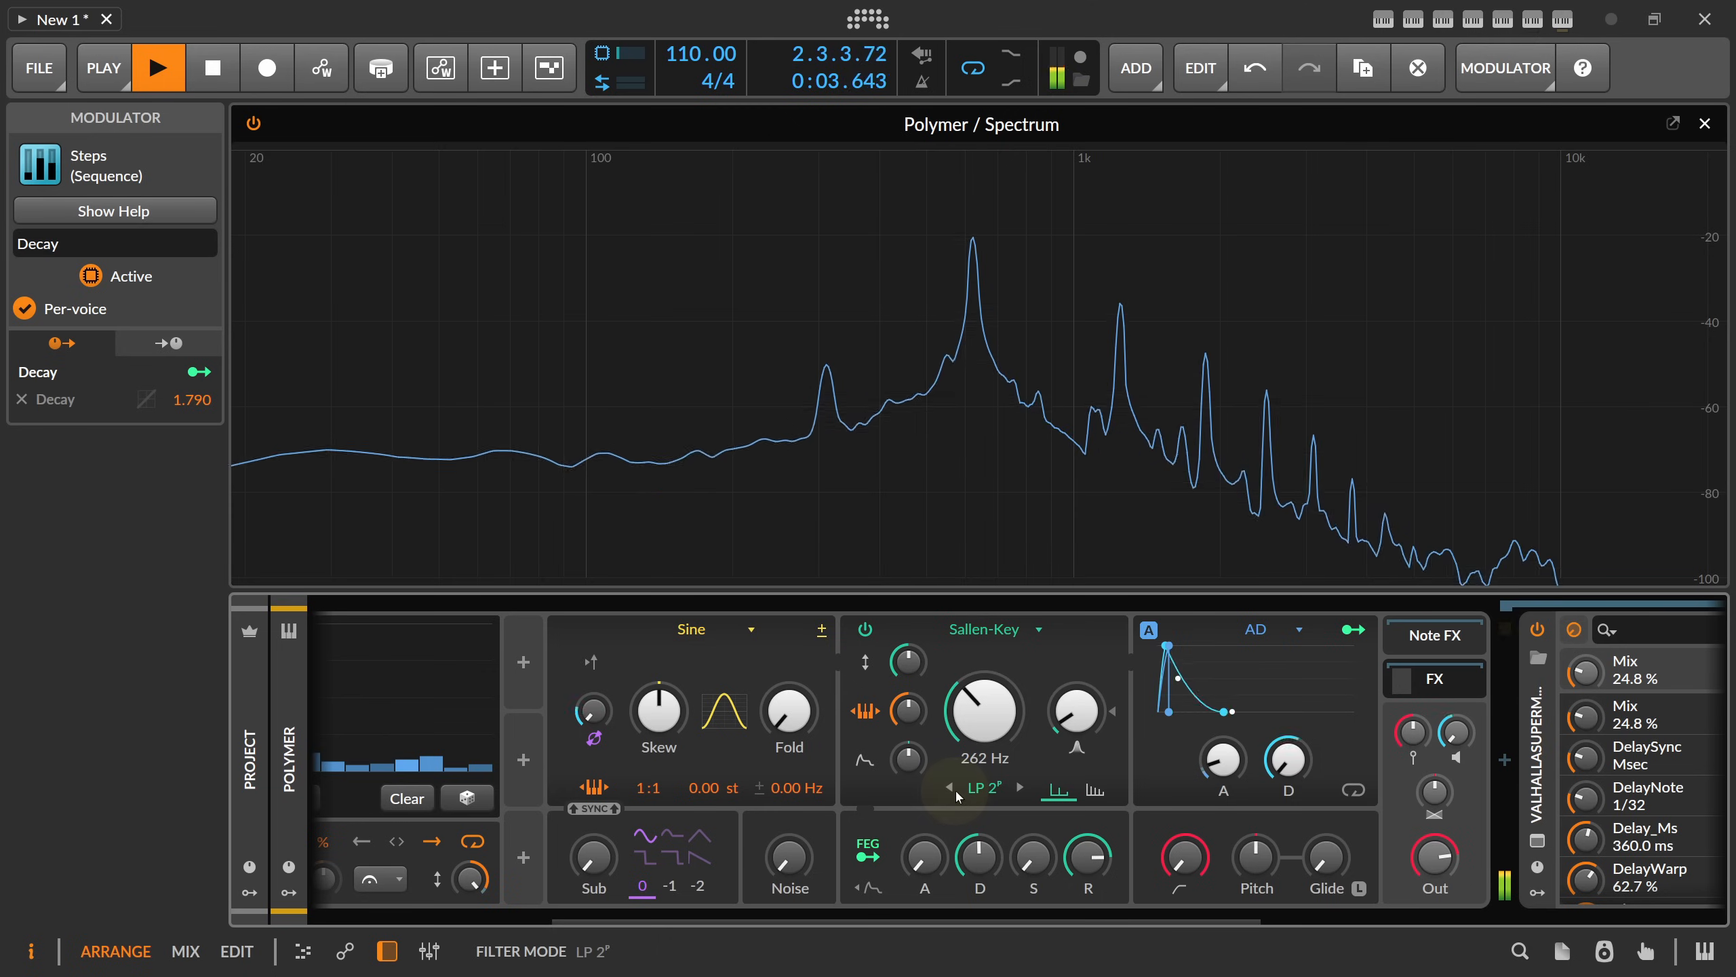
left_click_drag(909, 759, 910, 754)
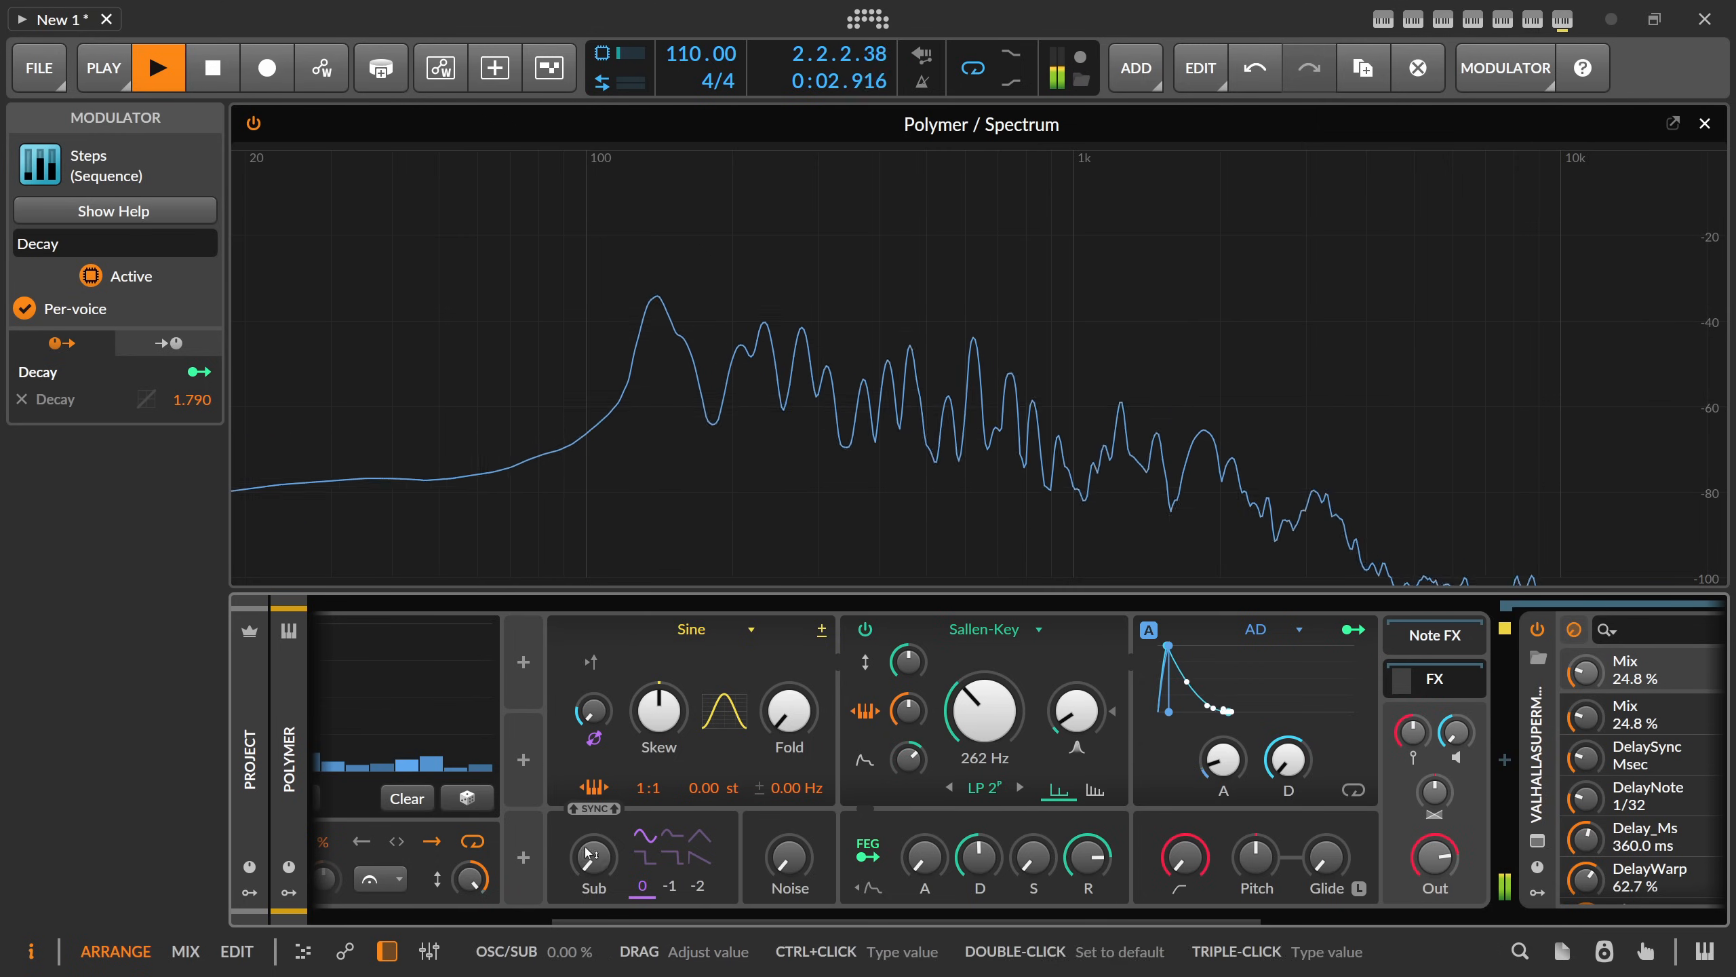
- Switch Polymer's sub oscillator to a sawtooth wave and set its level to 10.0 %
left_click_drag(587, 853, 587, 849)
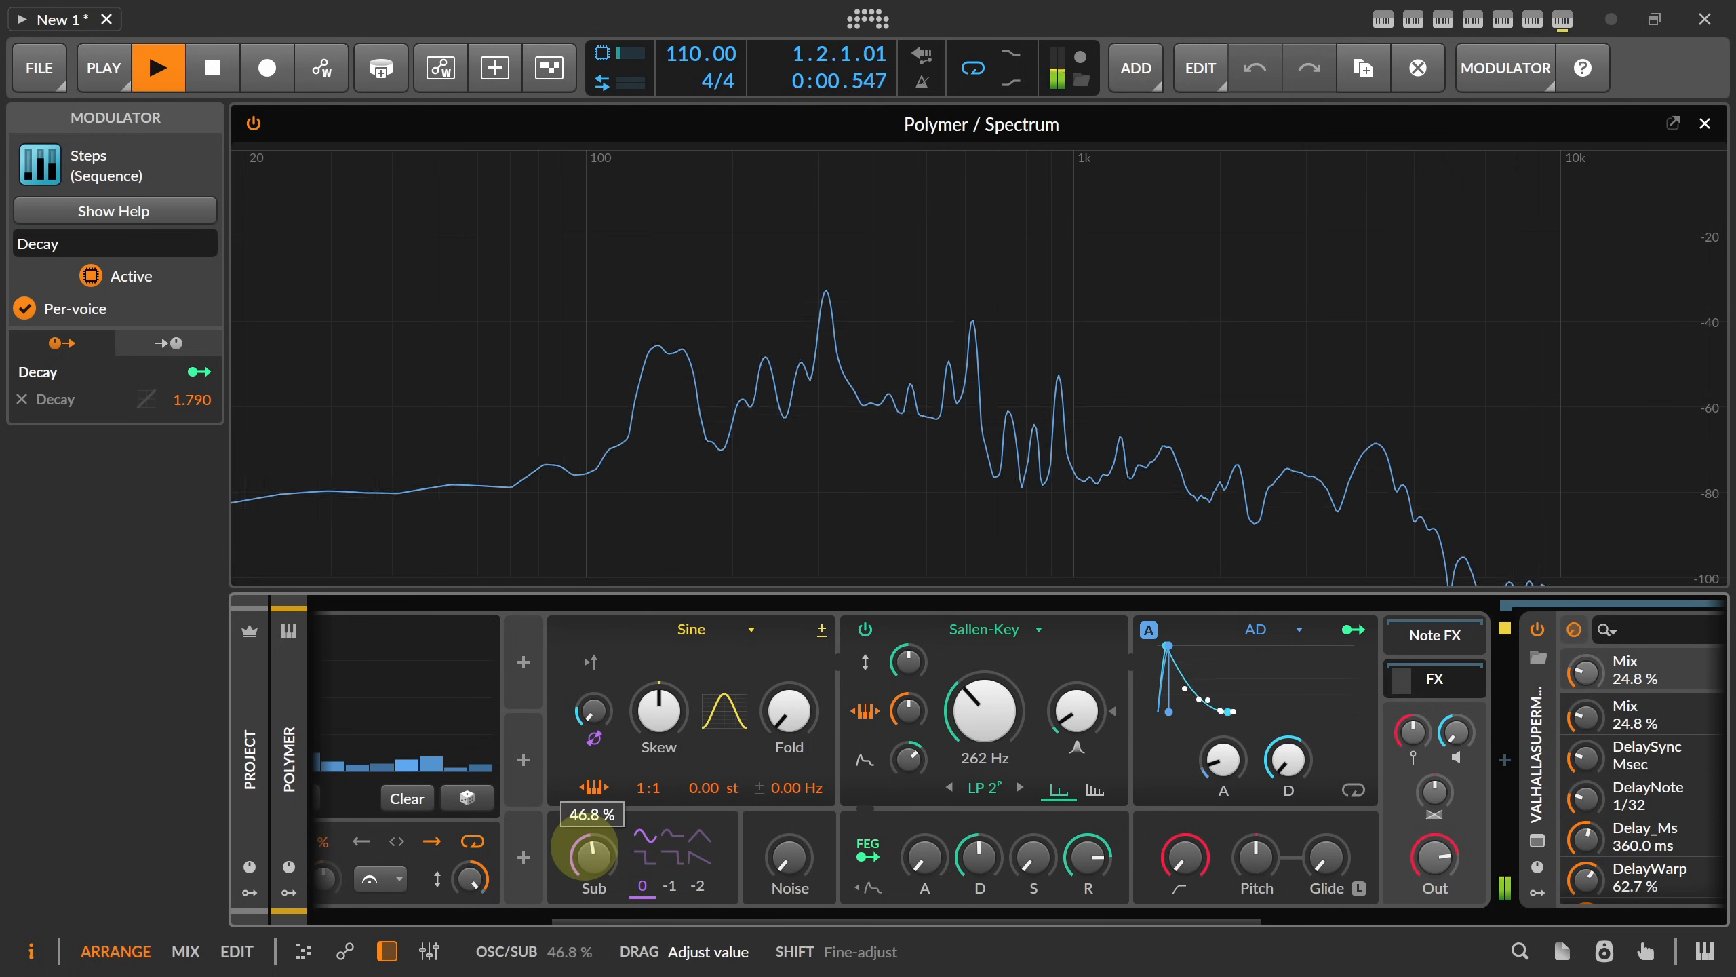
left_click(701, 844)
left_click(698, 860)
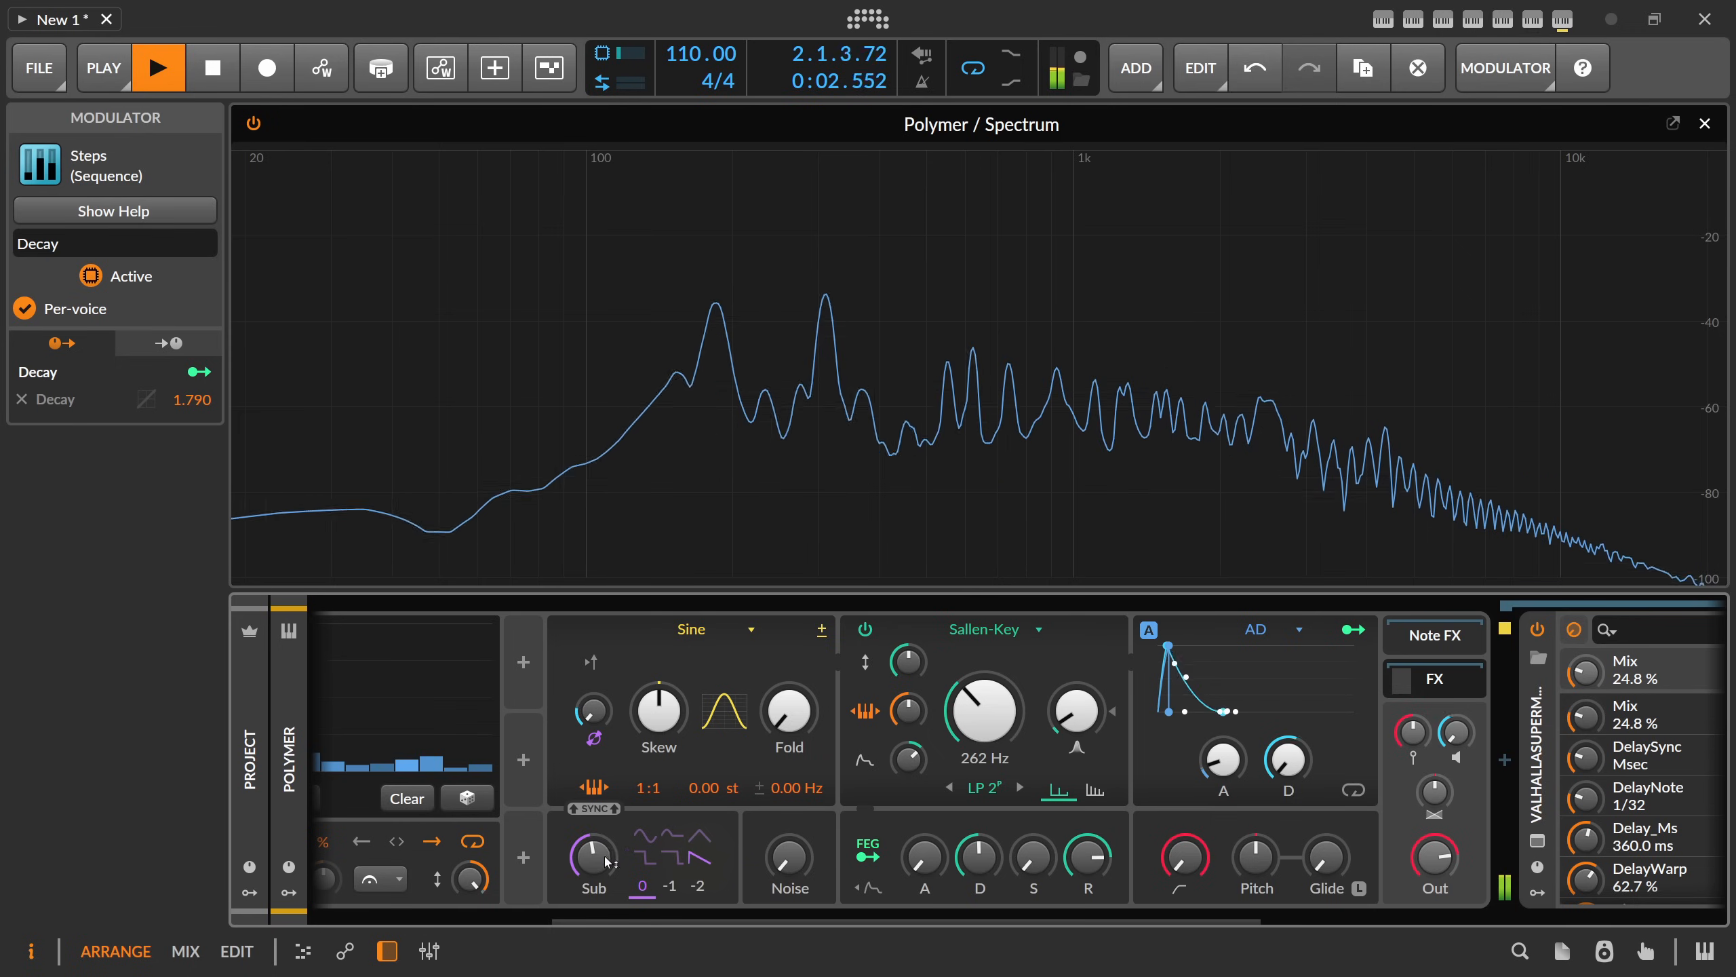
left_click_drag(609, 862, 608, 867)
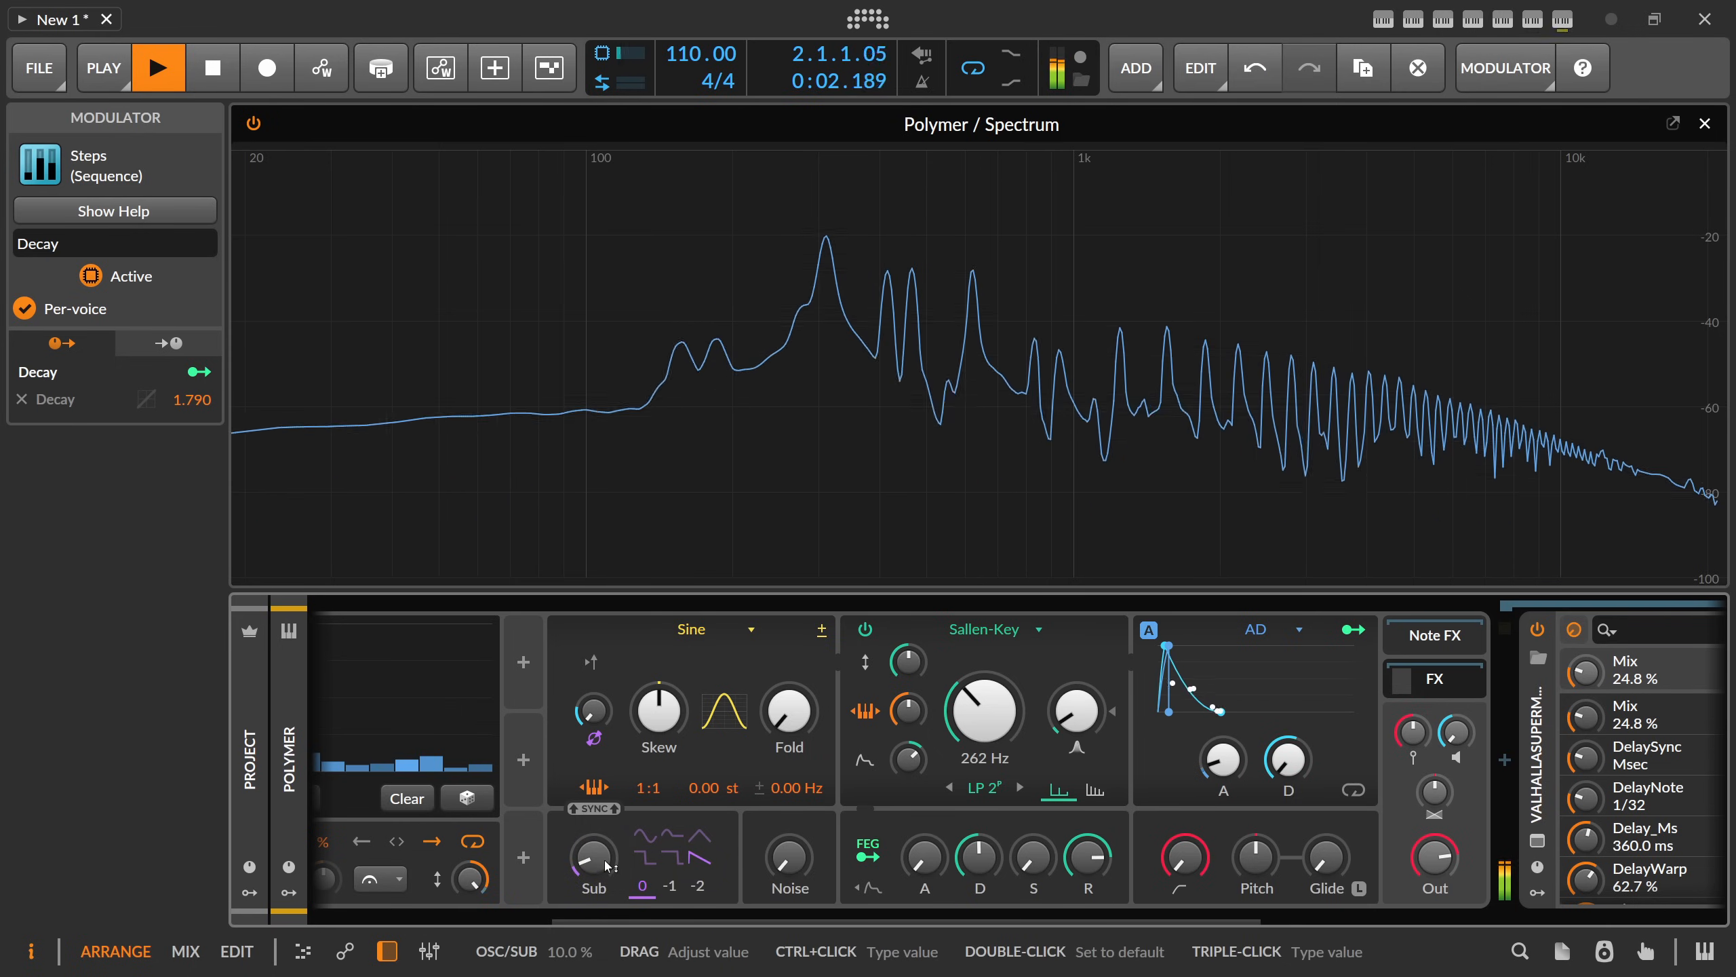
- Collapse the Decay step editor and delete all six modulators from Polymer
left_click_drag(687, 921, 327, 873)
left_click(556, 658)
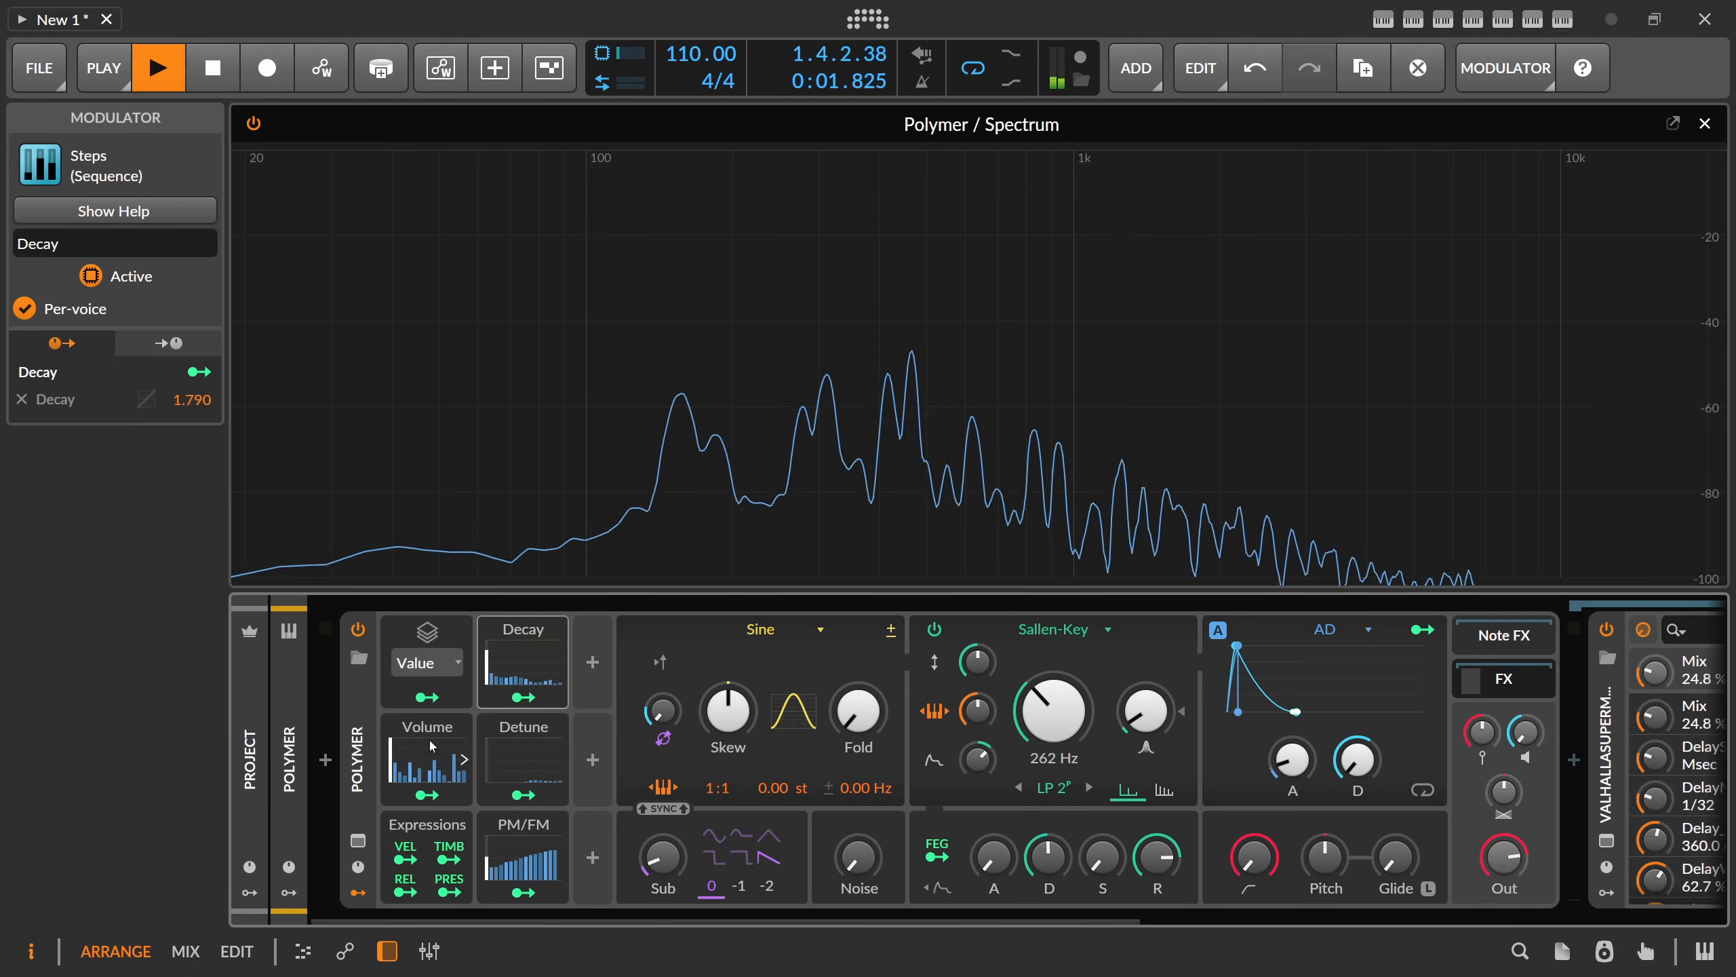
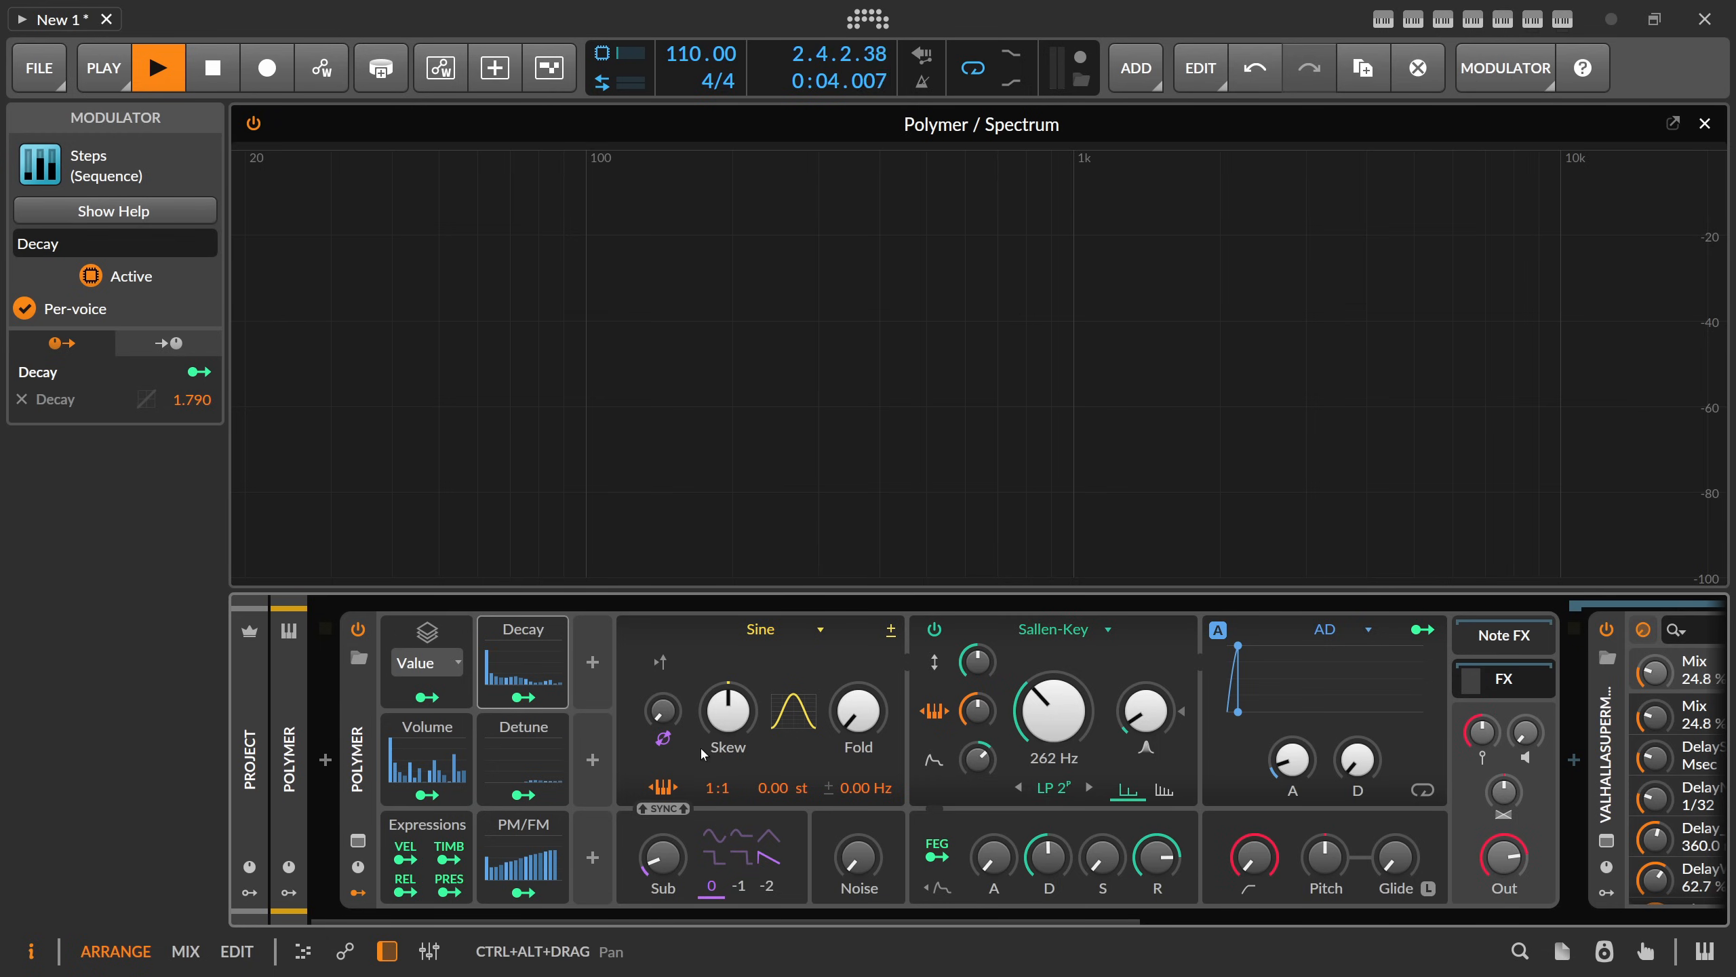
left_click_drag(408, 640, 548, 866)
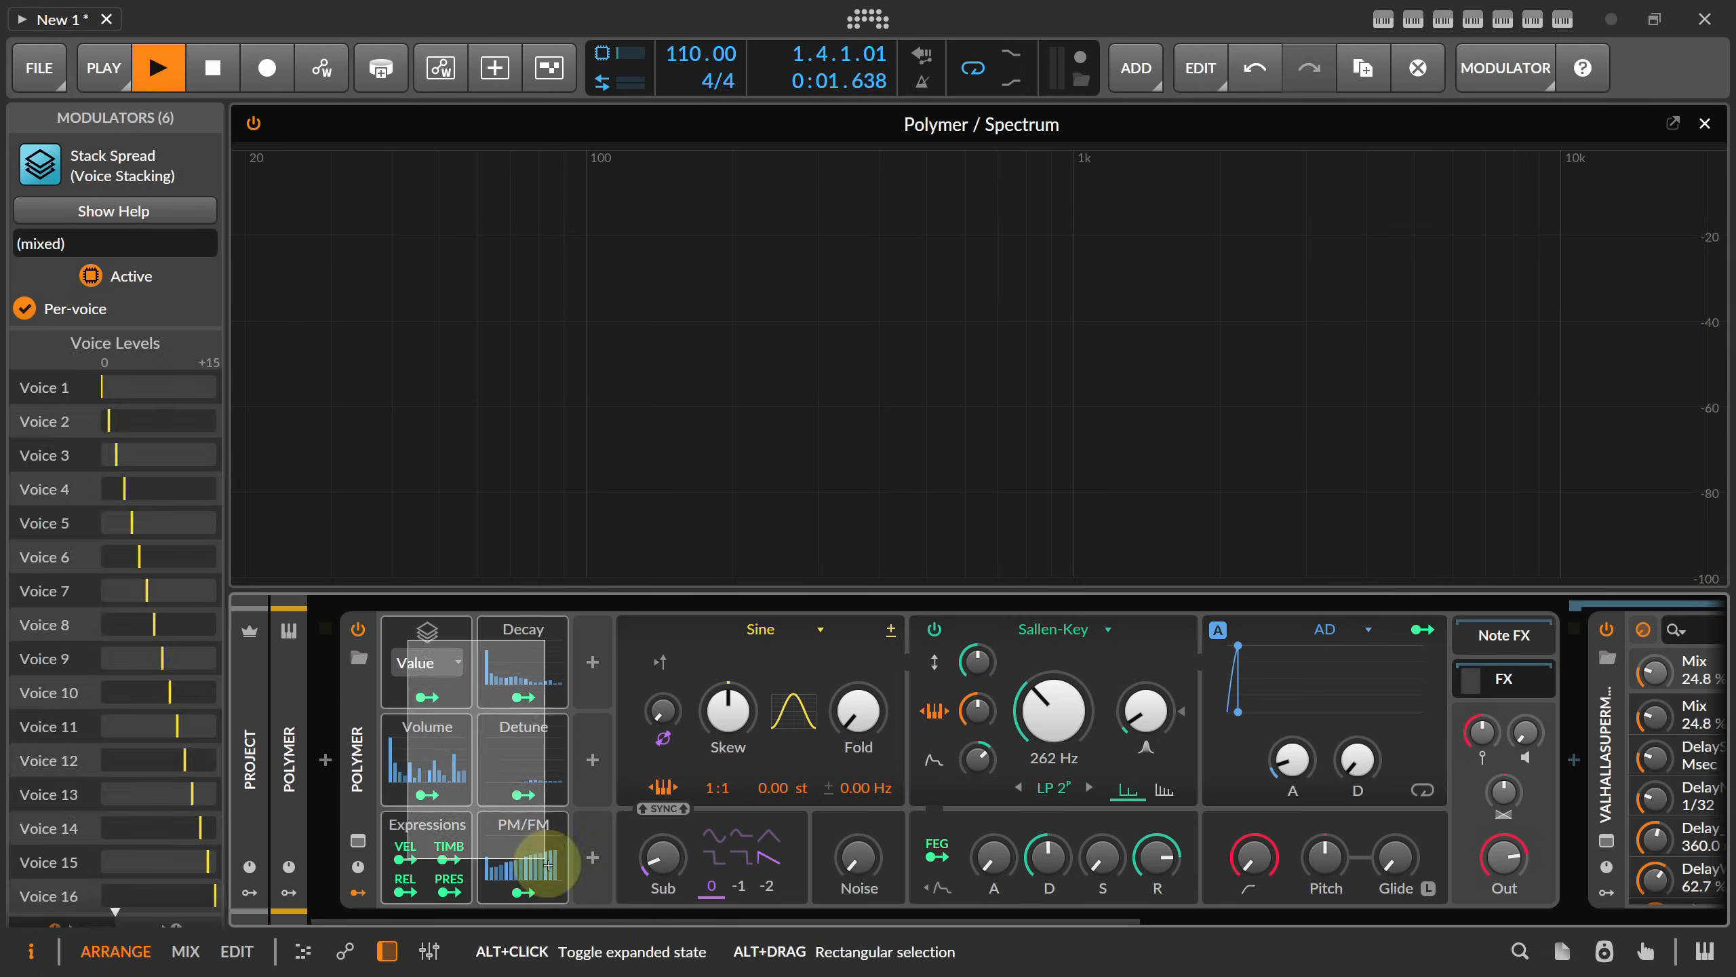
key("Delete")
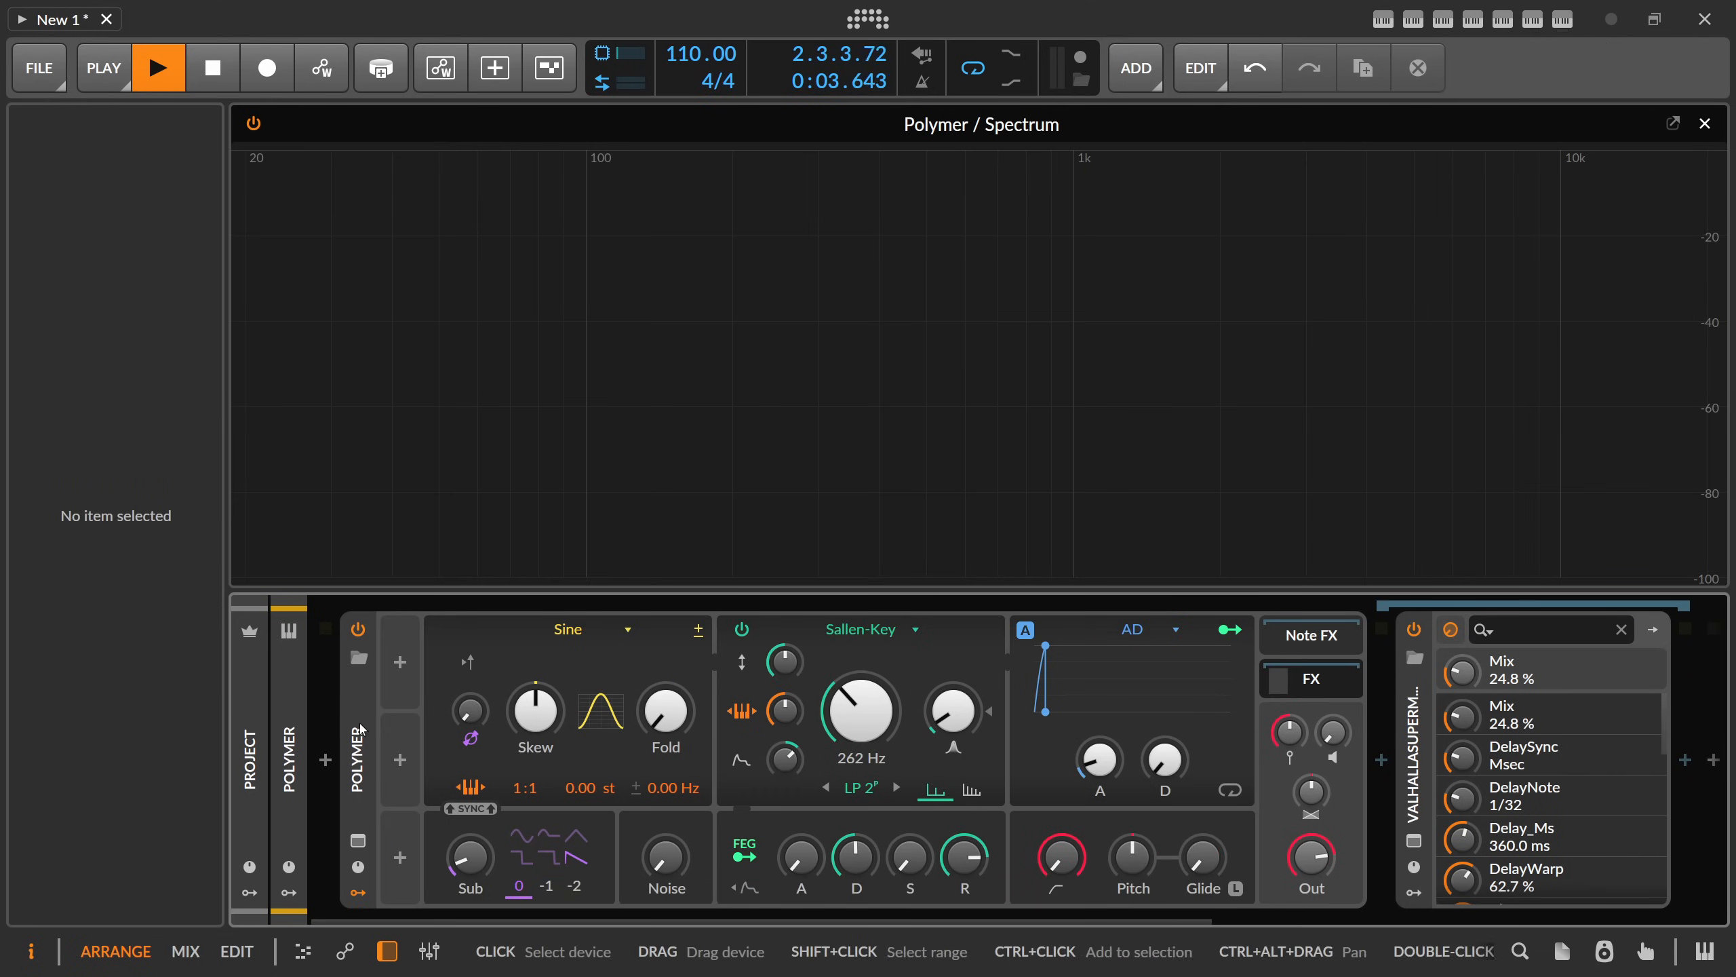
- Change Polymer's oscillator from Sine to Wavetable and load the DC-Offset wavetable
left_click(357, 759)
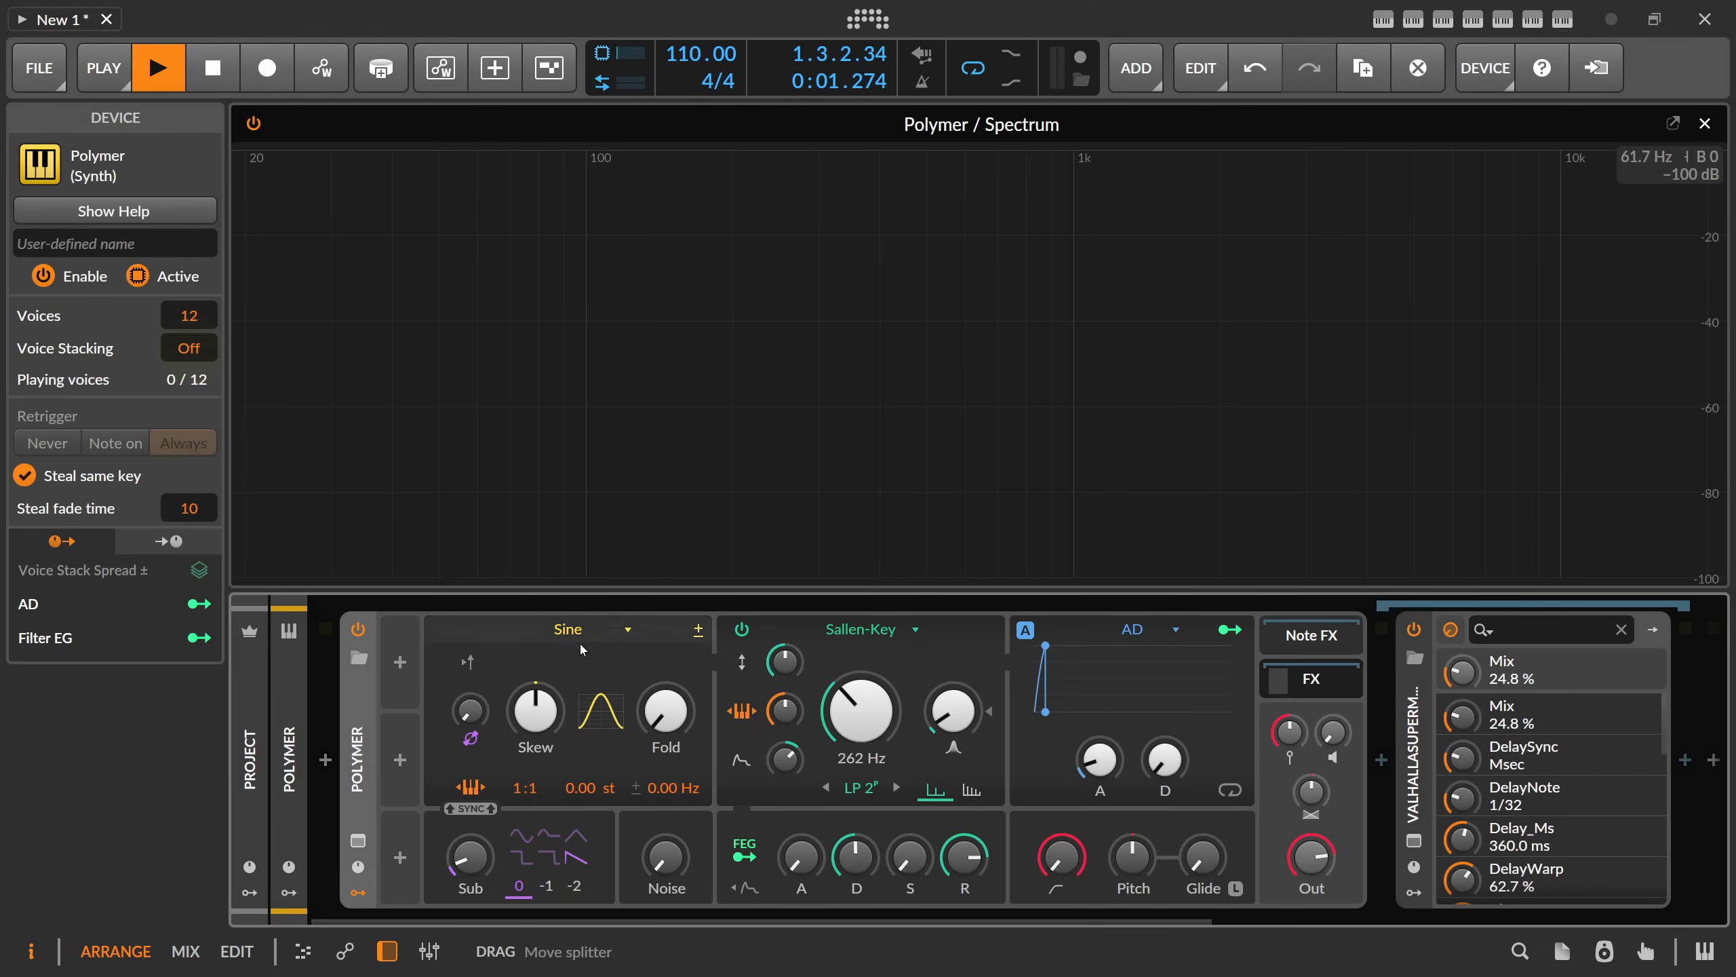
left_click(627, 630)
left_click(744, 926)
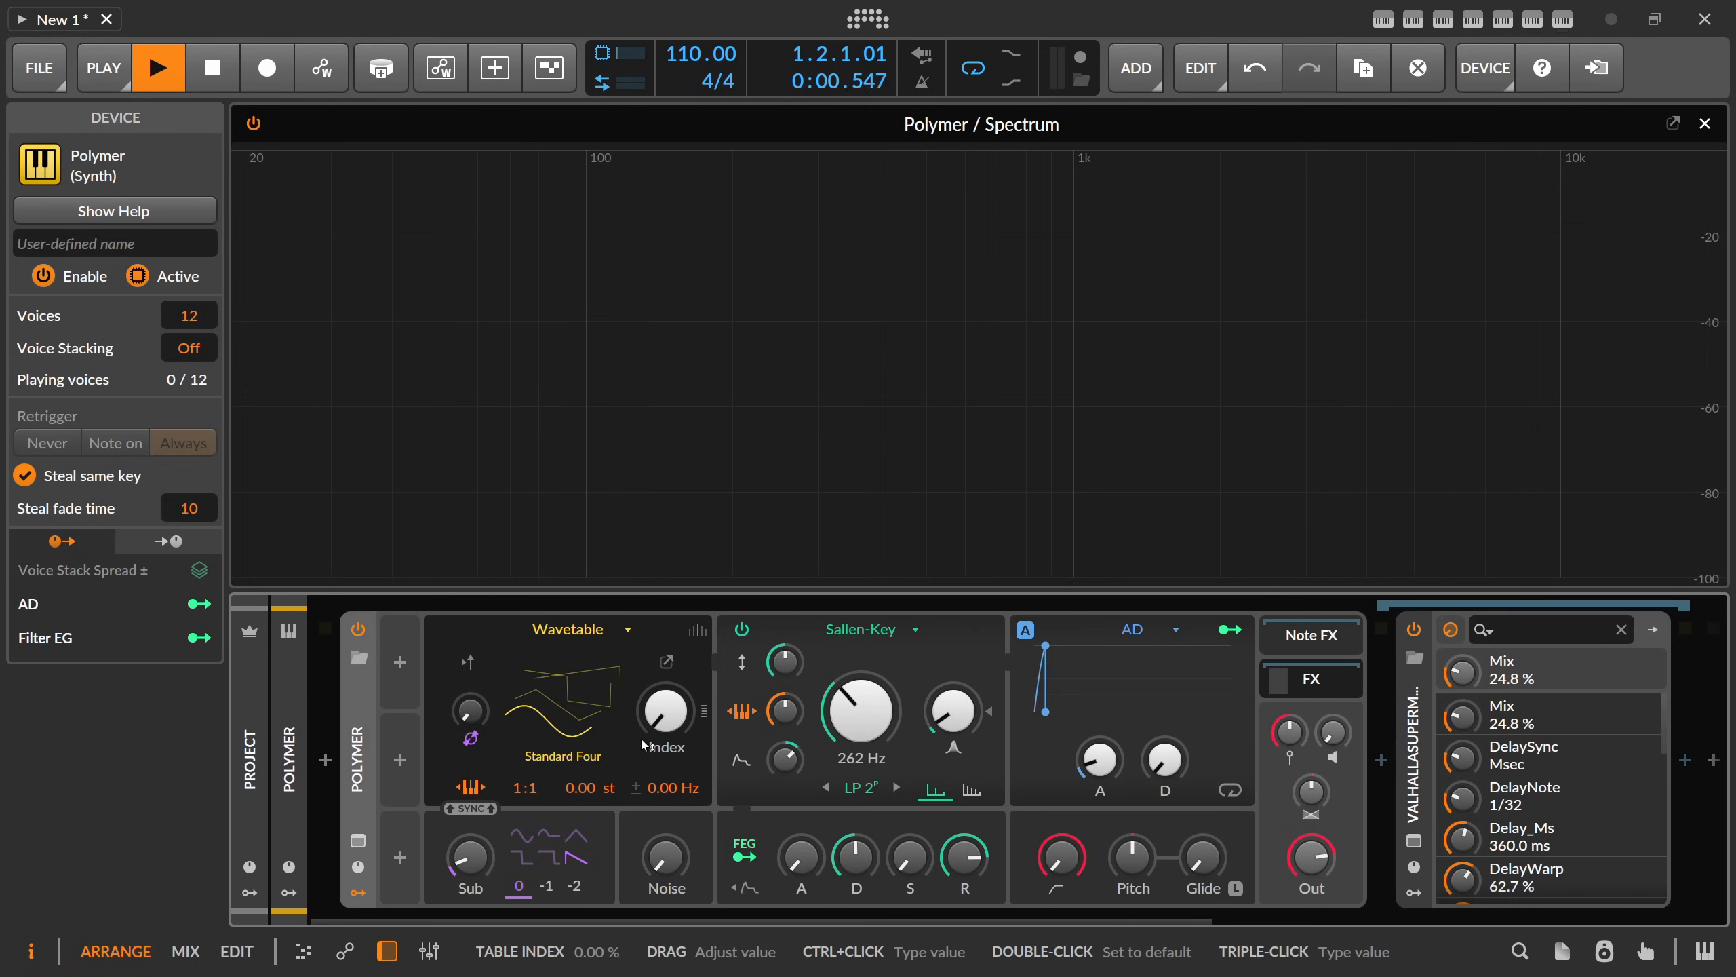
left_click(573, 708)
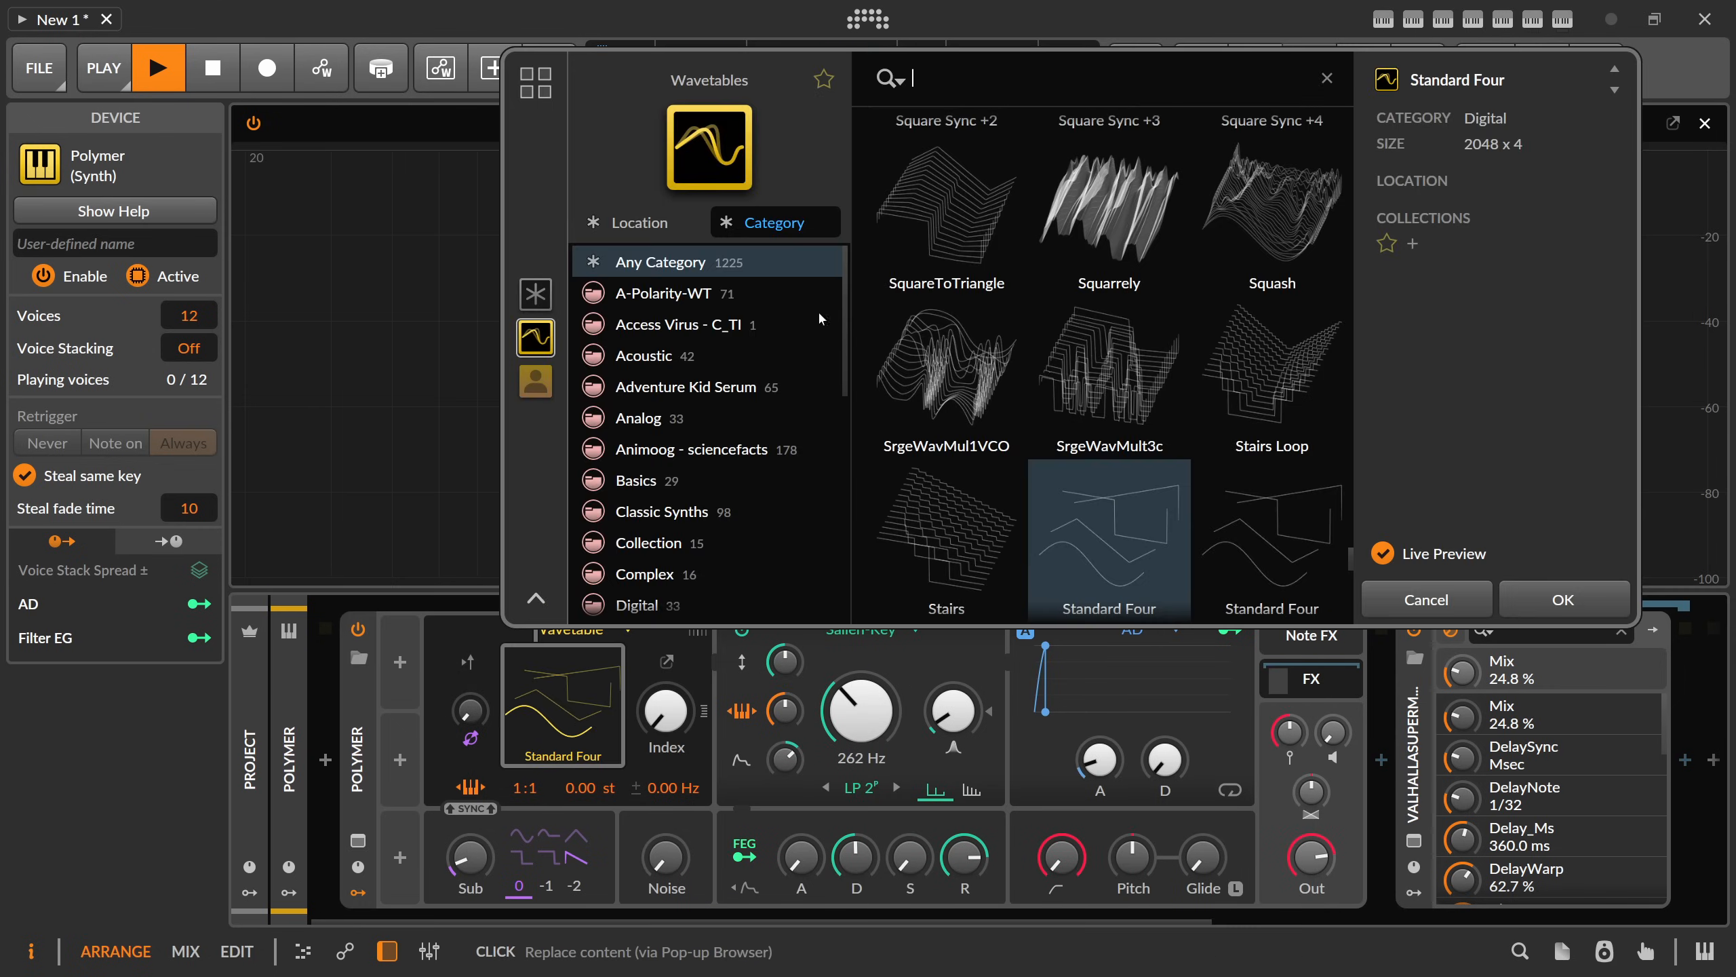
type("dc")
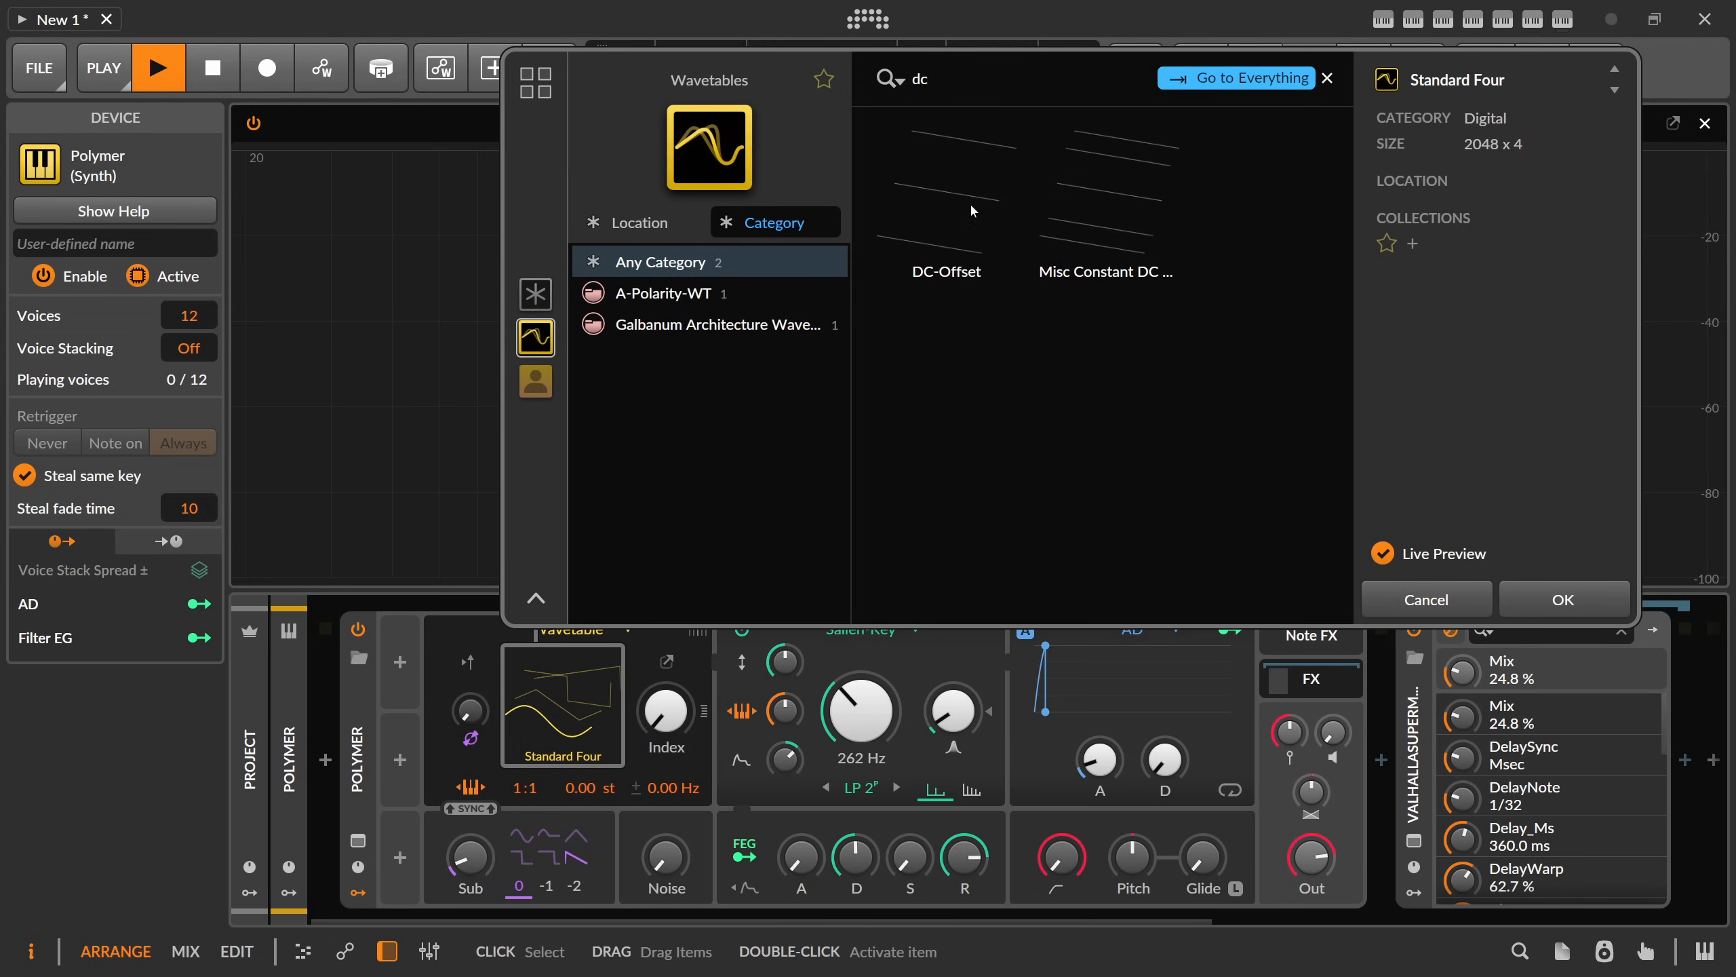
double_click(952, 207)
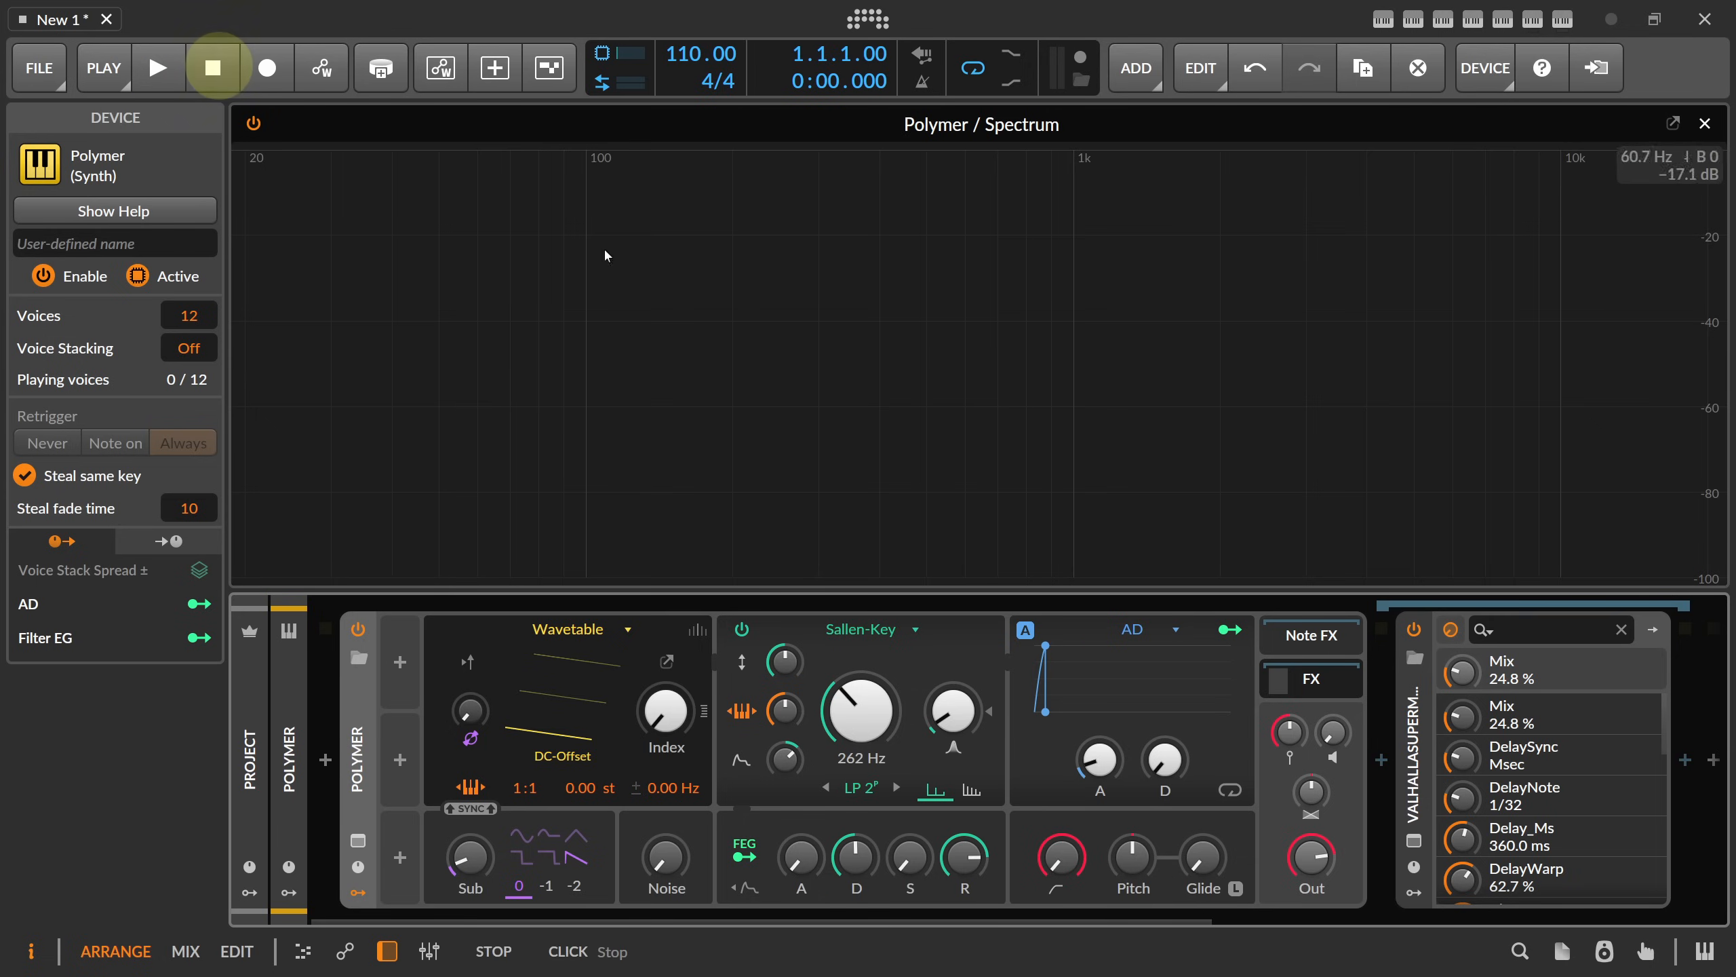
- Remove Polymer from the track and insert a DC Offset device in front of Spectrum
left_click(359, 629)
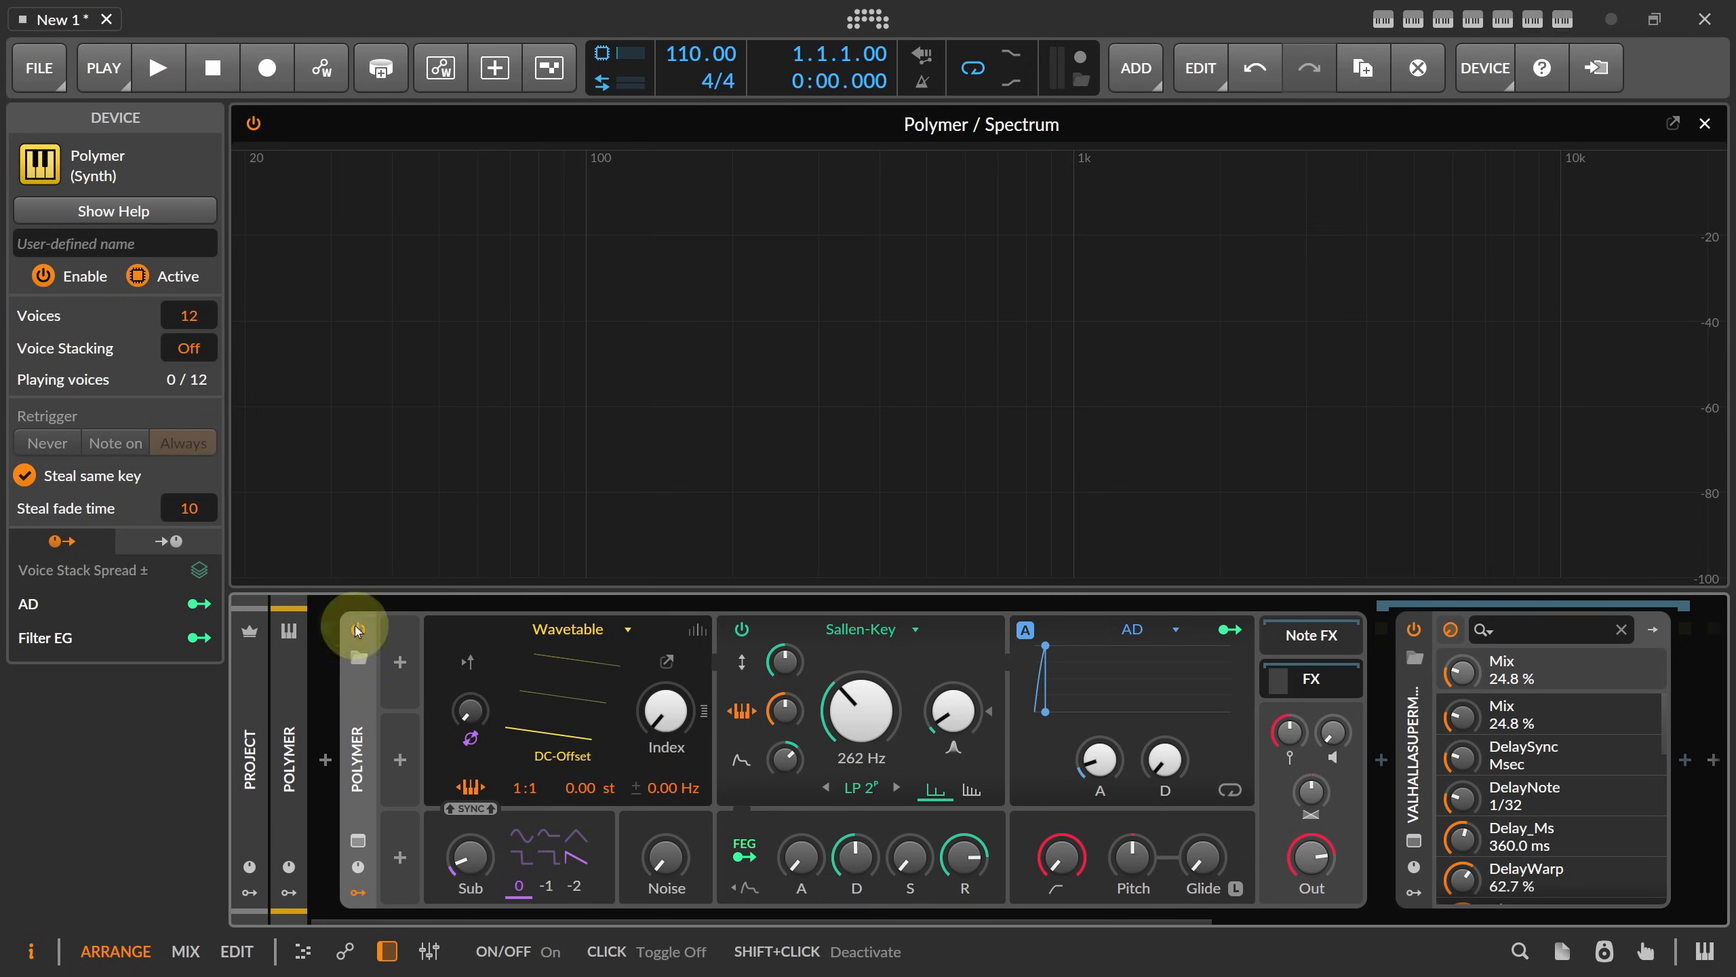
left_click(356, 714)
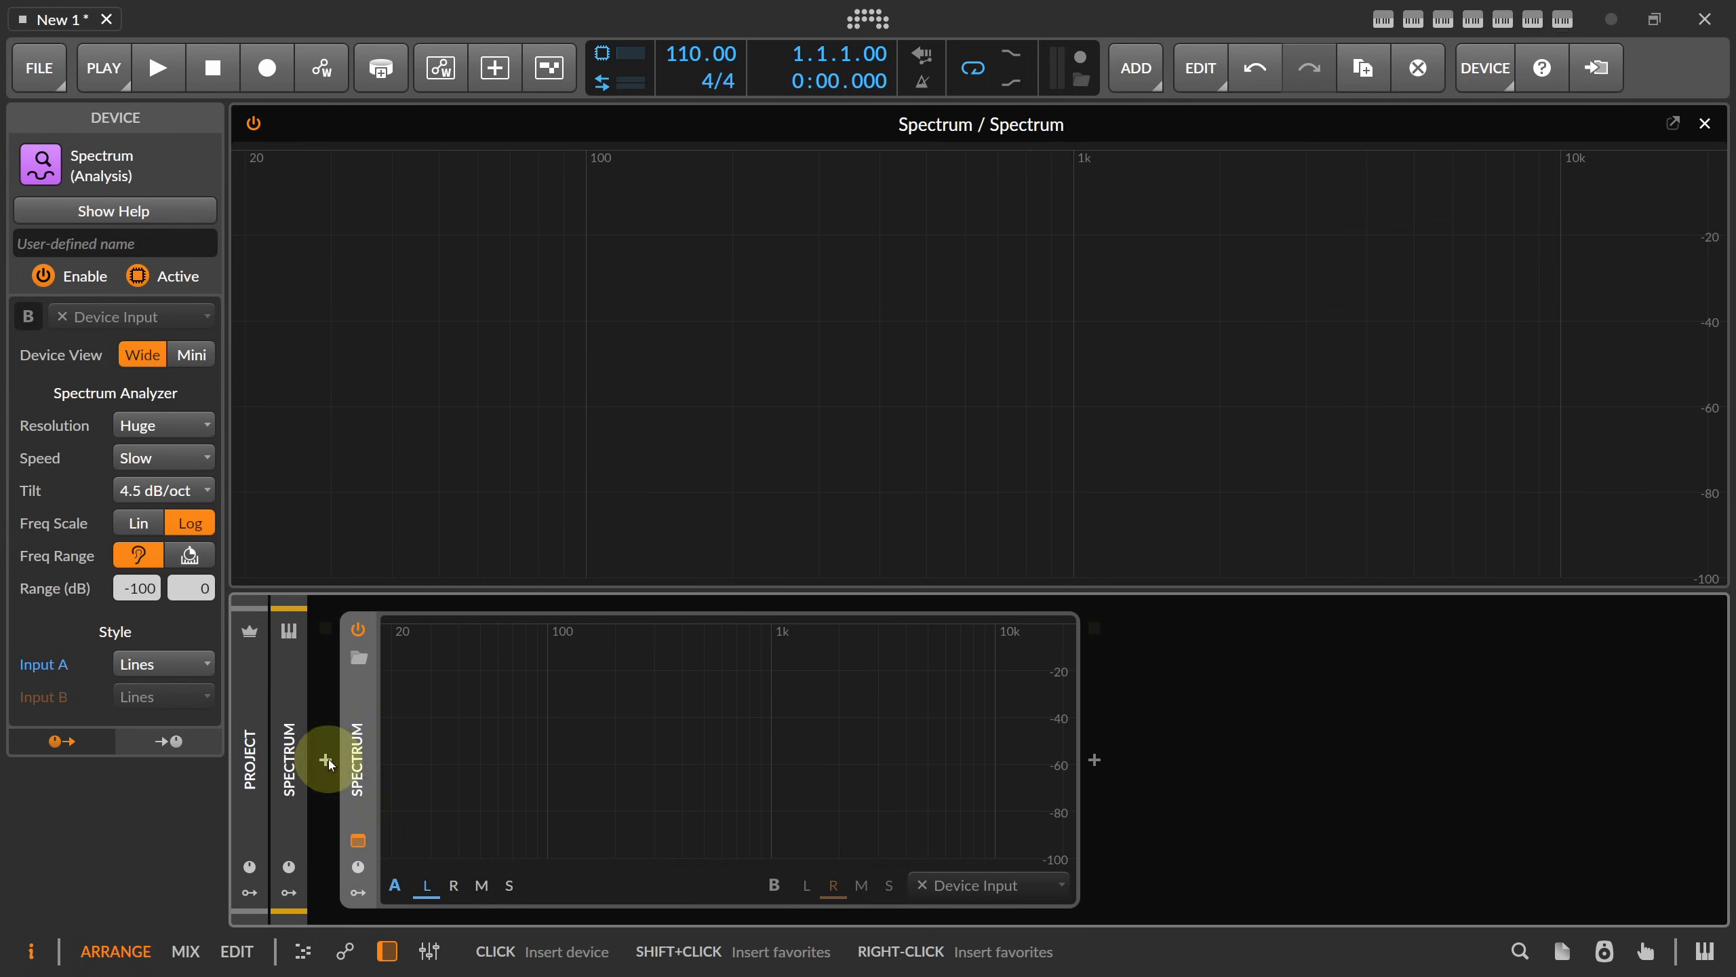
left_click(327, 760)
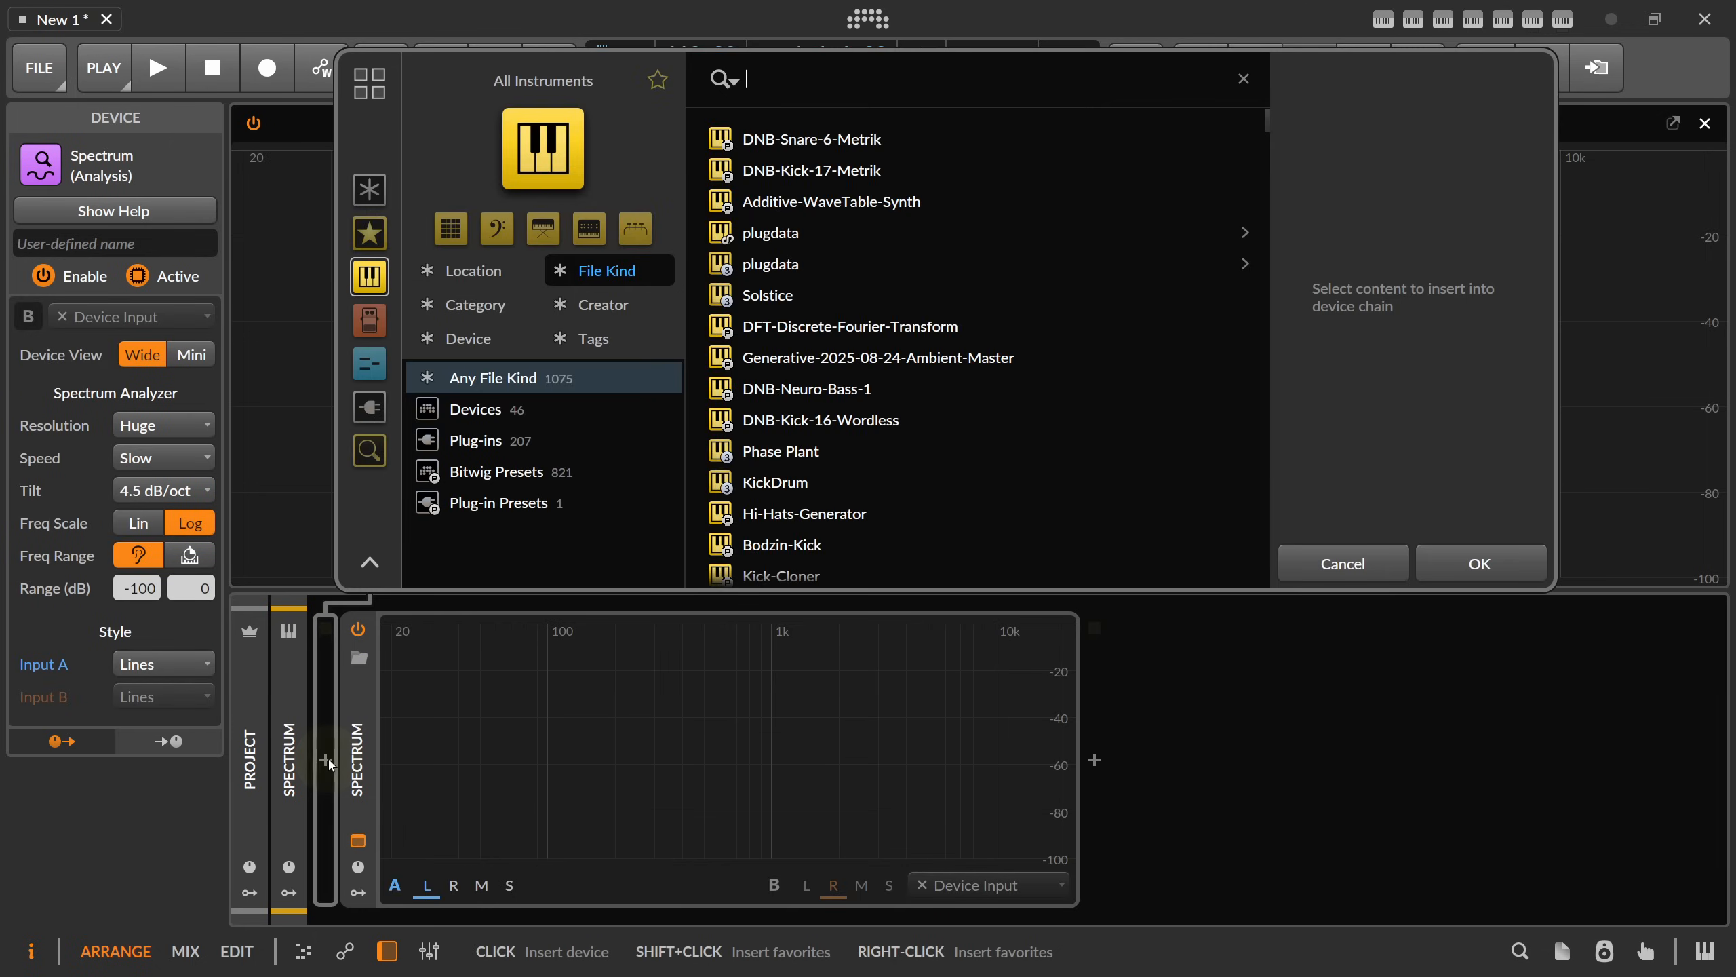
type("dc")
left_click(370, 192)
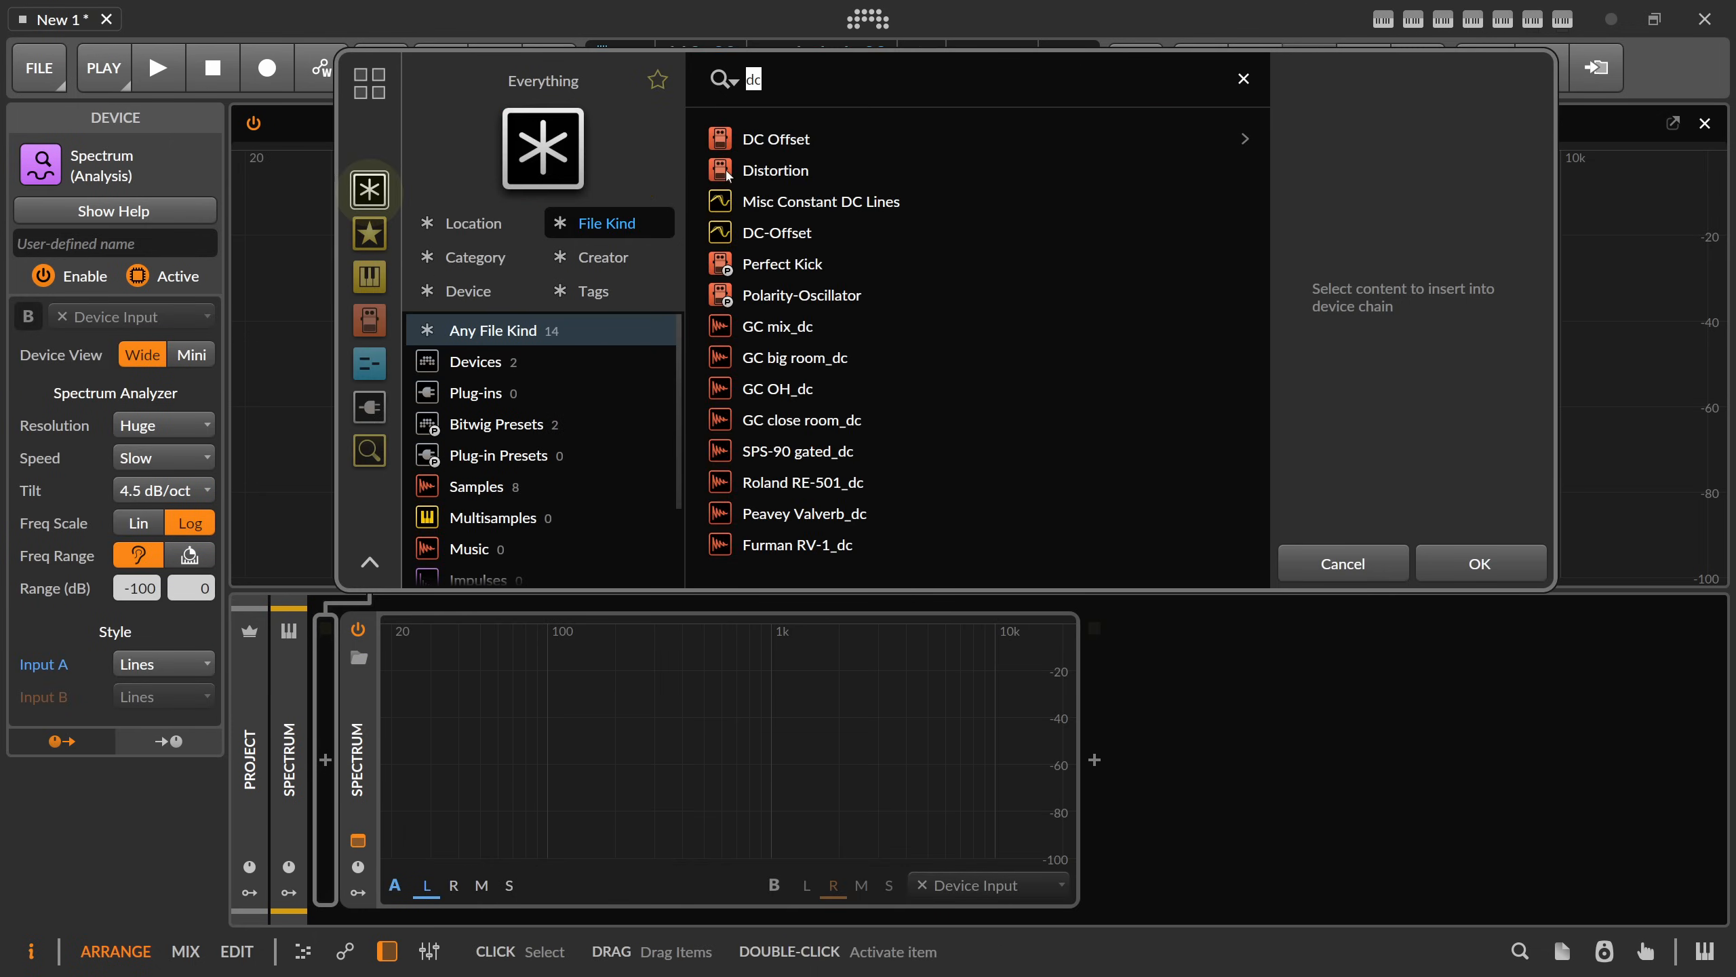
double_click(783, 142)
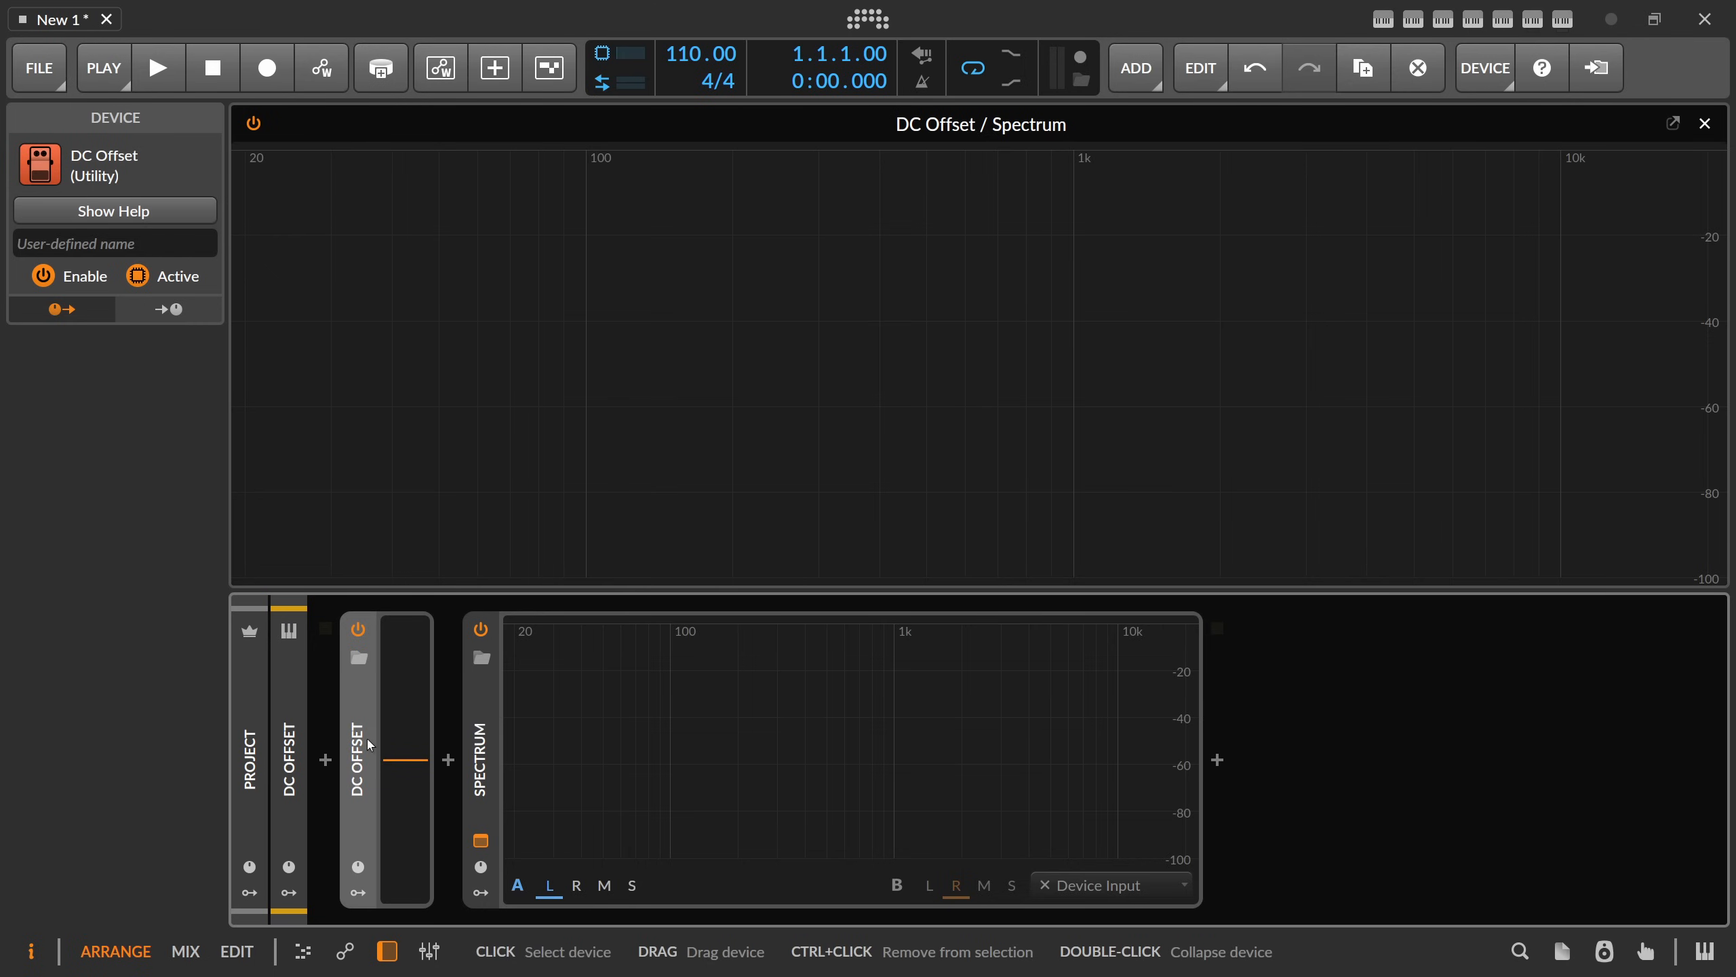
- Try a negative DC value of about -0.49 on the DC Offset device and reset it to 0.00
left_click_drag(411, 758, 406, 833)
double_click(405, 832)
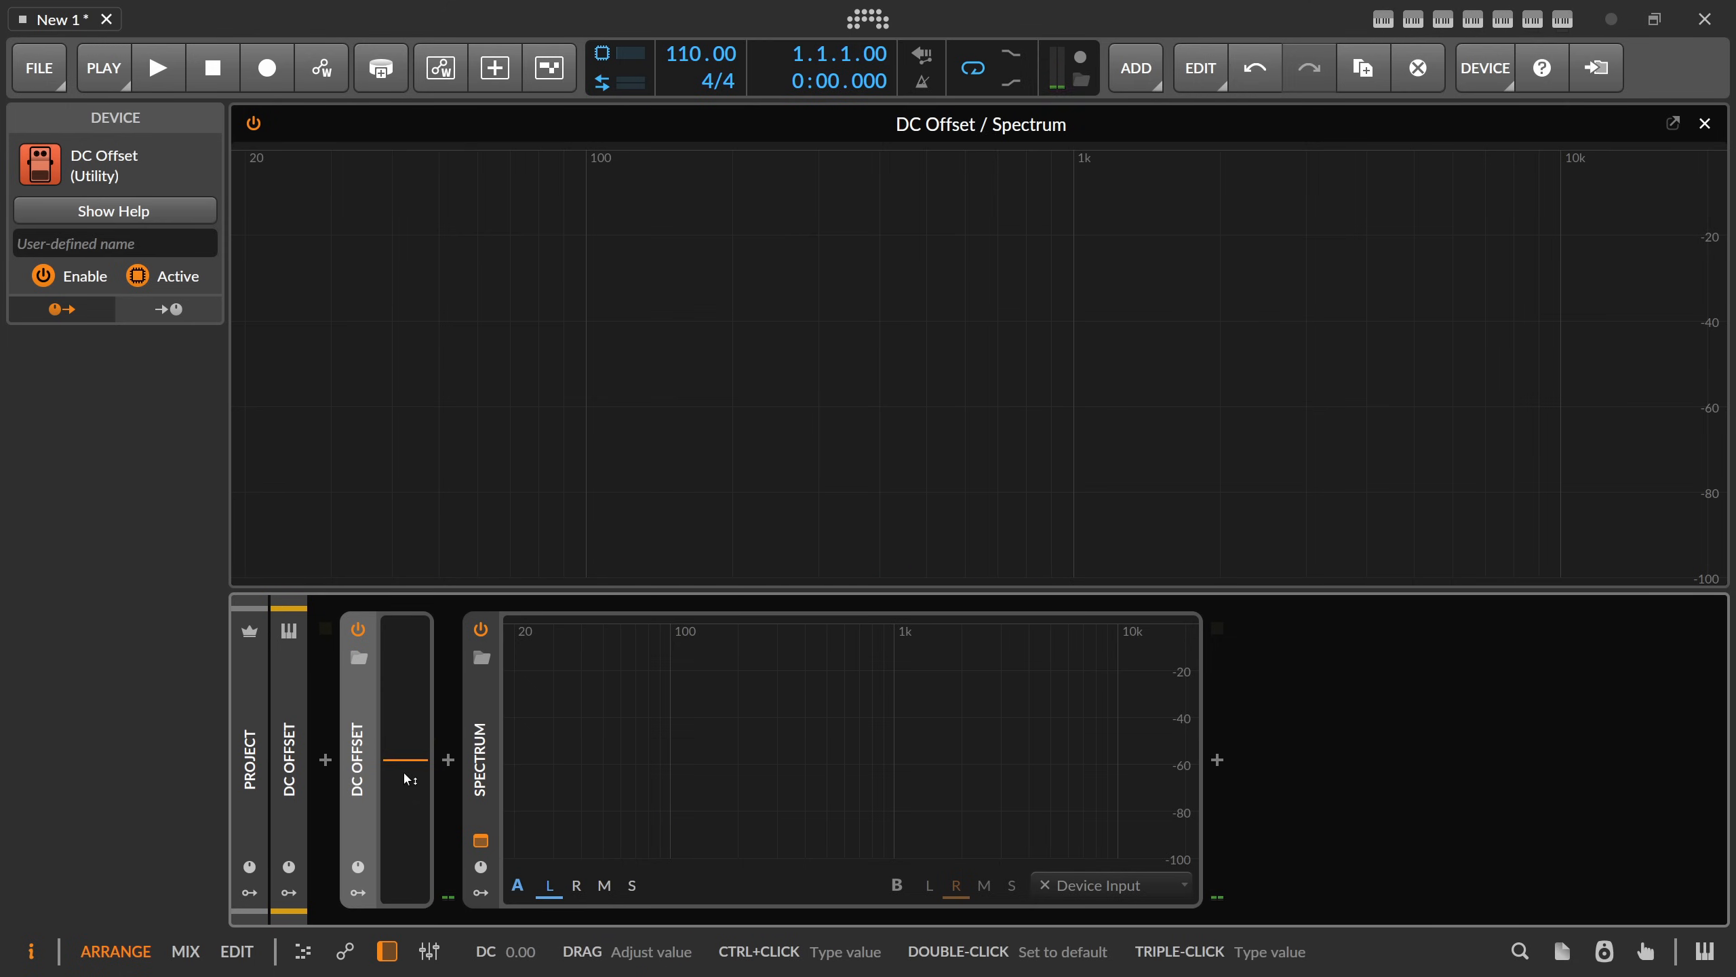
left_click_drag(404, 772, 409, 828)
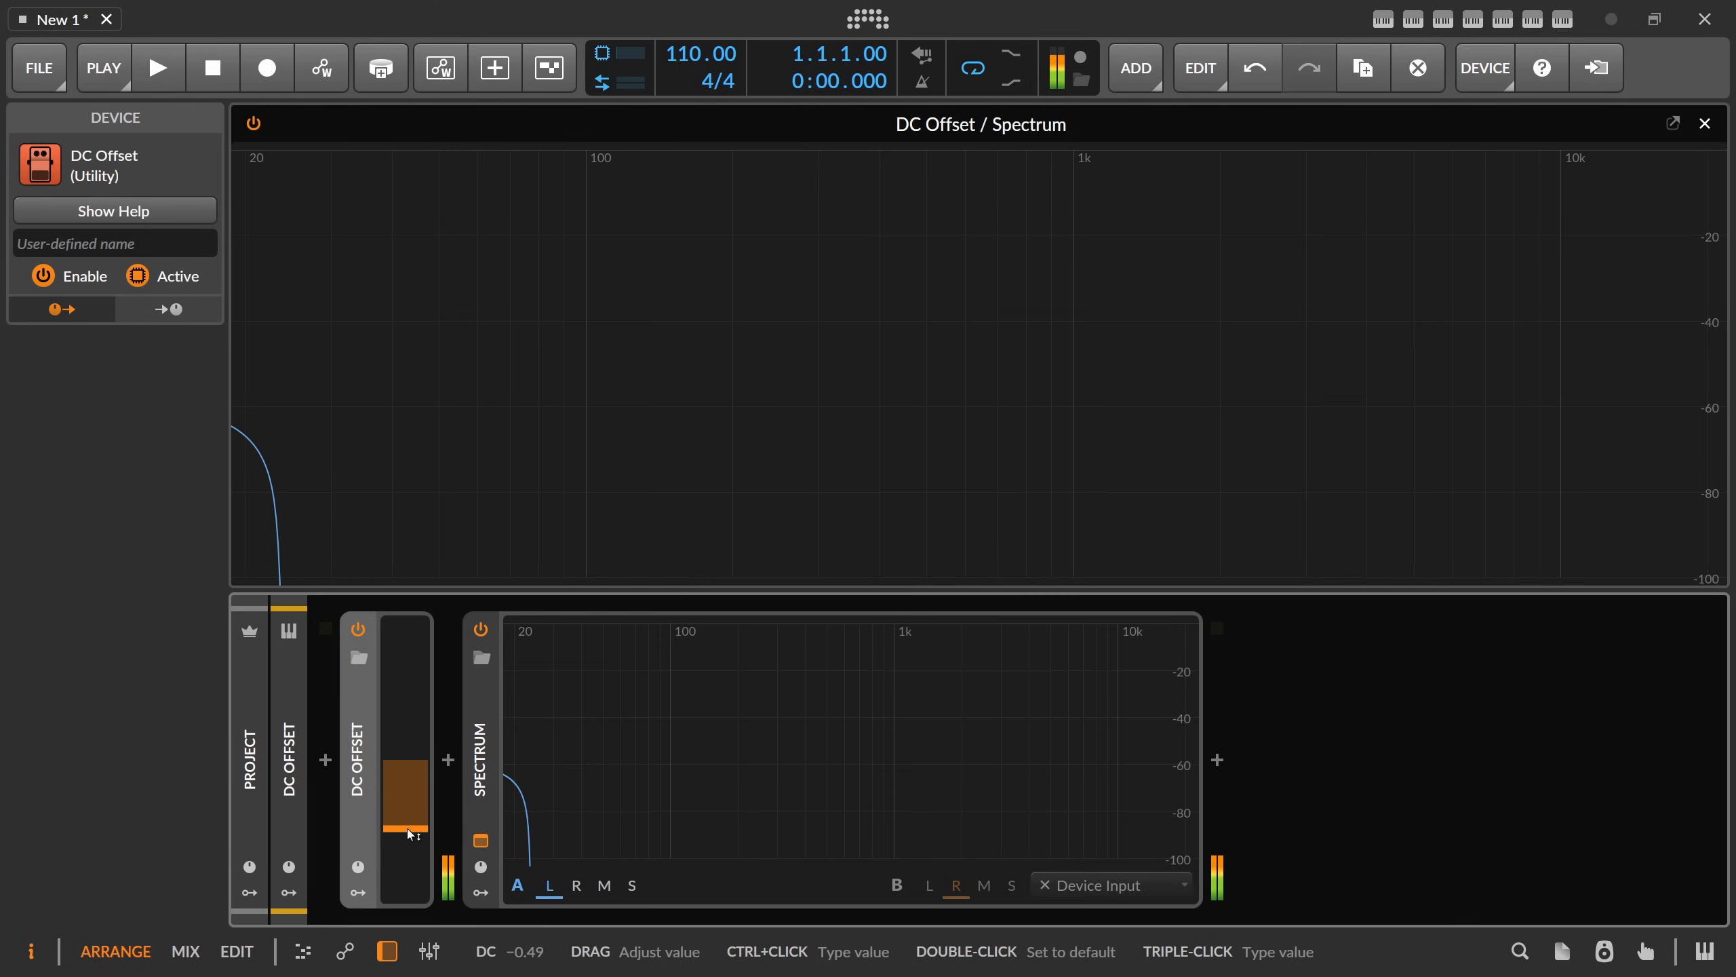
double_click(409, 828)
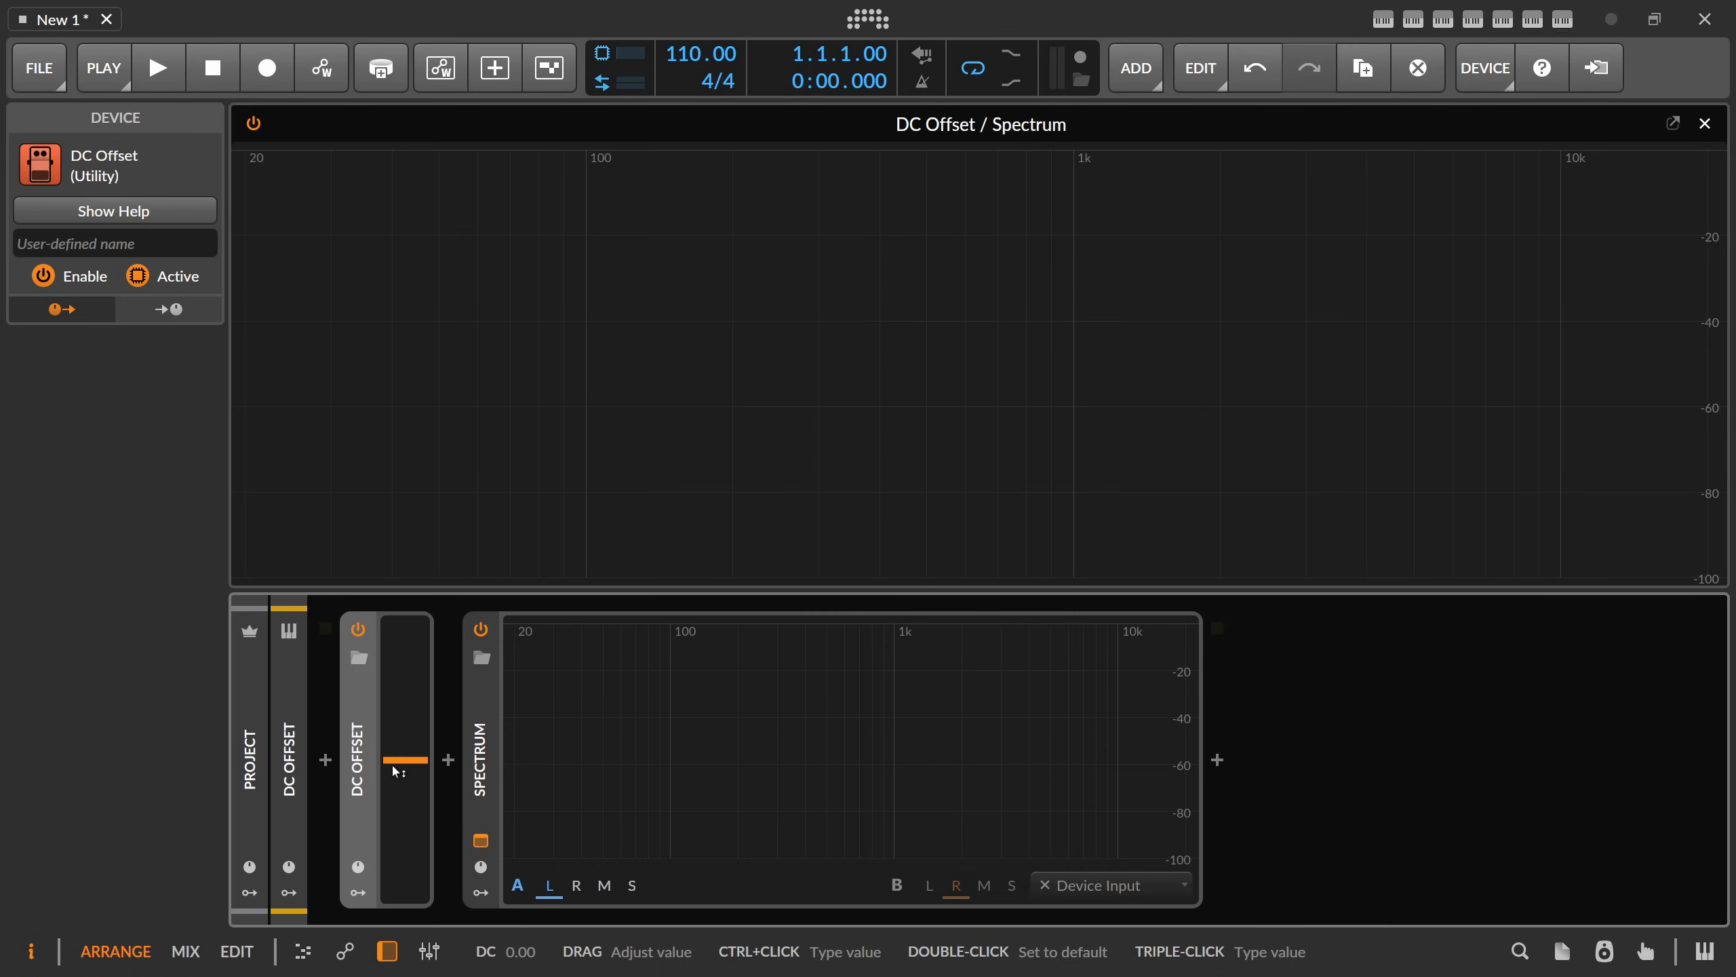
- Reset the DC Offset device's DC value to 0.00 and add an LFO modulator to the device
mouse_move(394, 761)
left_mouse_down()
mouse_move(395, 726)
mouse_move(395, 770)
left_mouse_up()
double_click(395, 743)
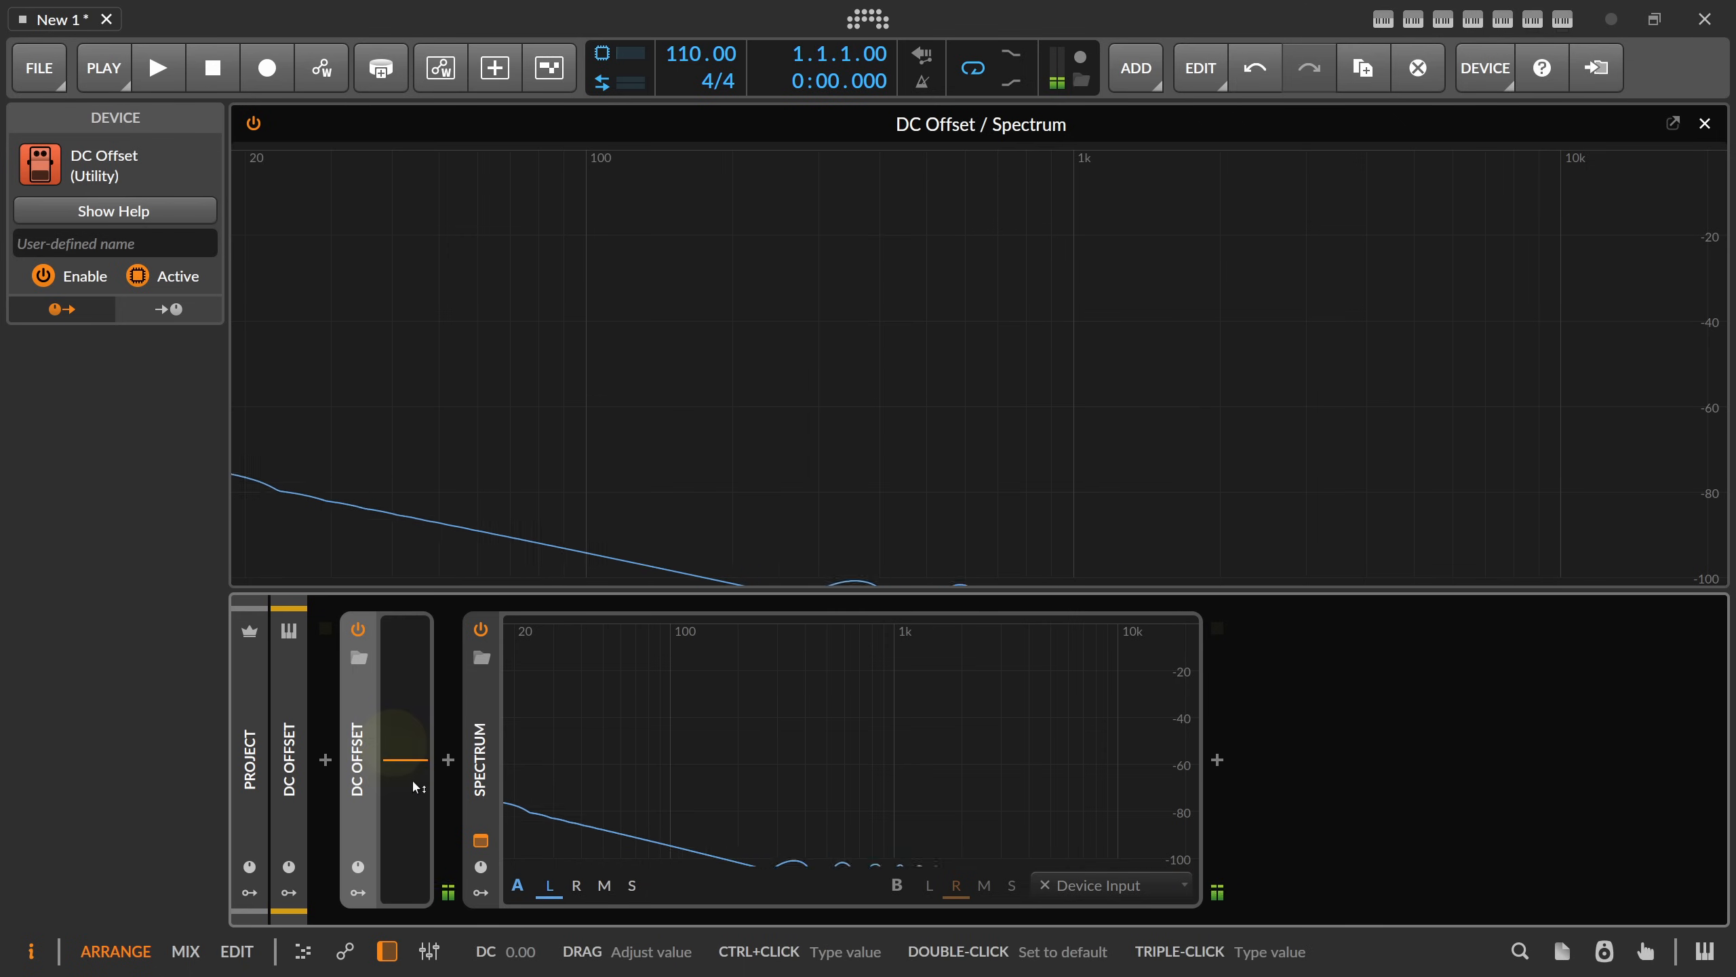
left_click(359, 892)
left_click(402, 663)
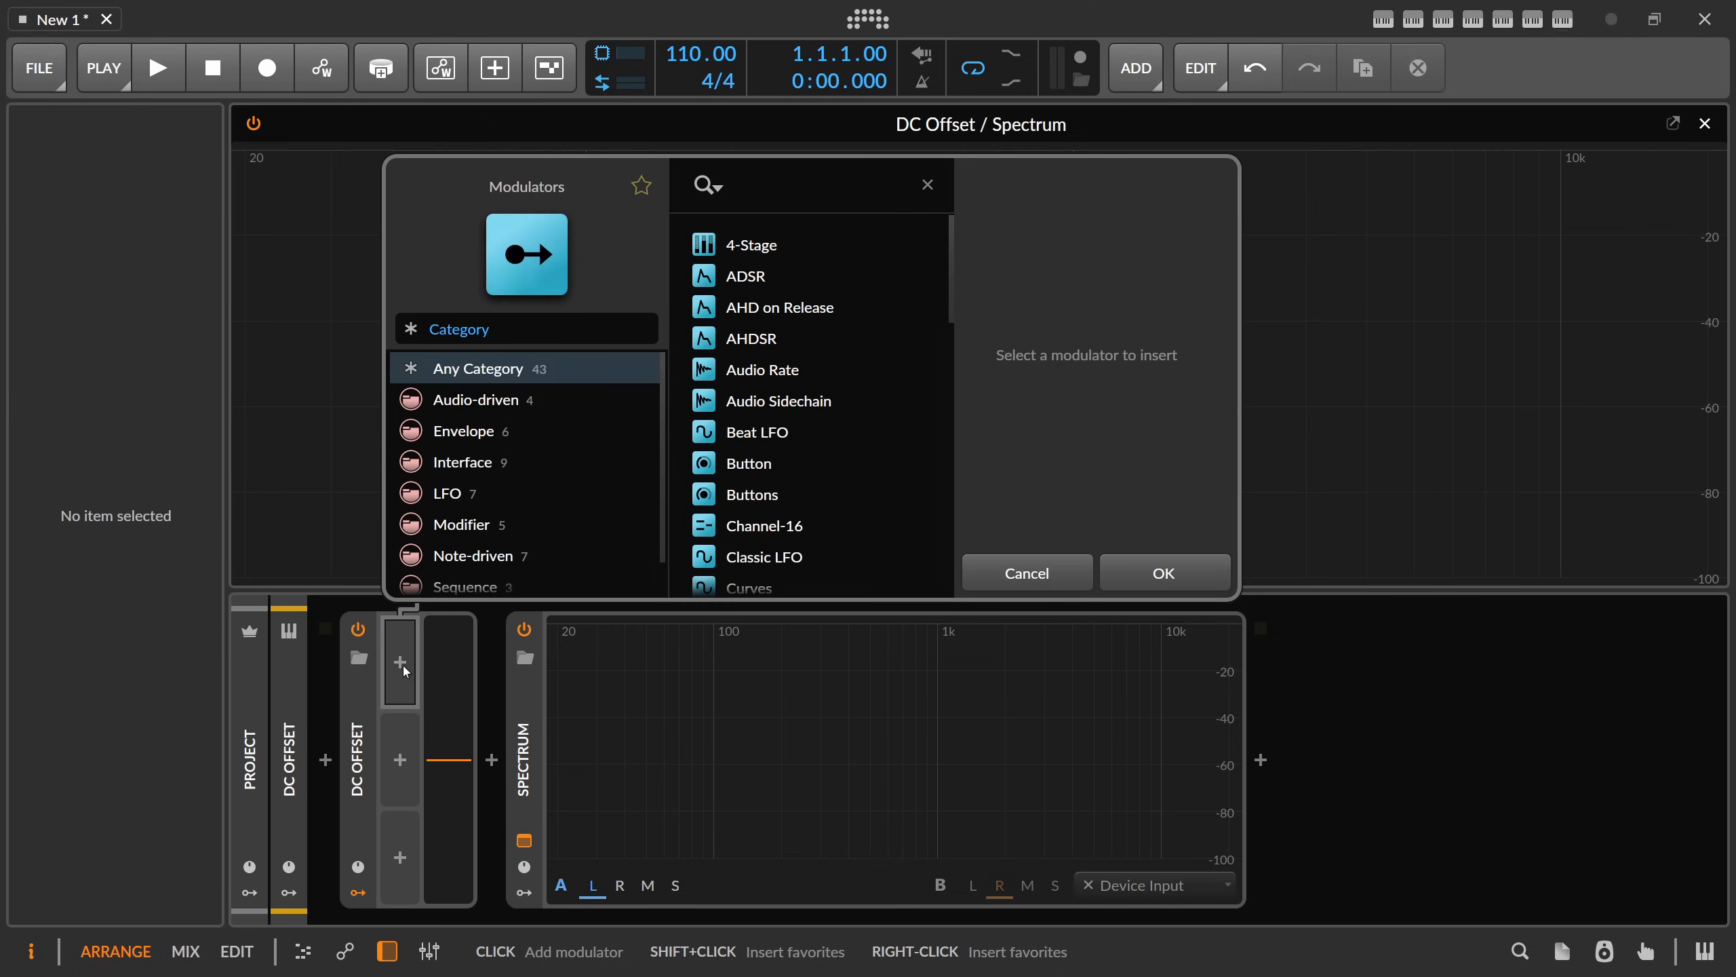
type("lfo")
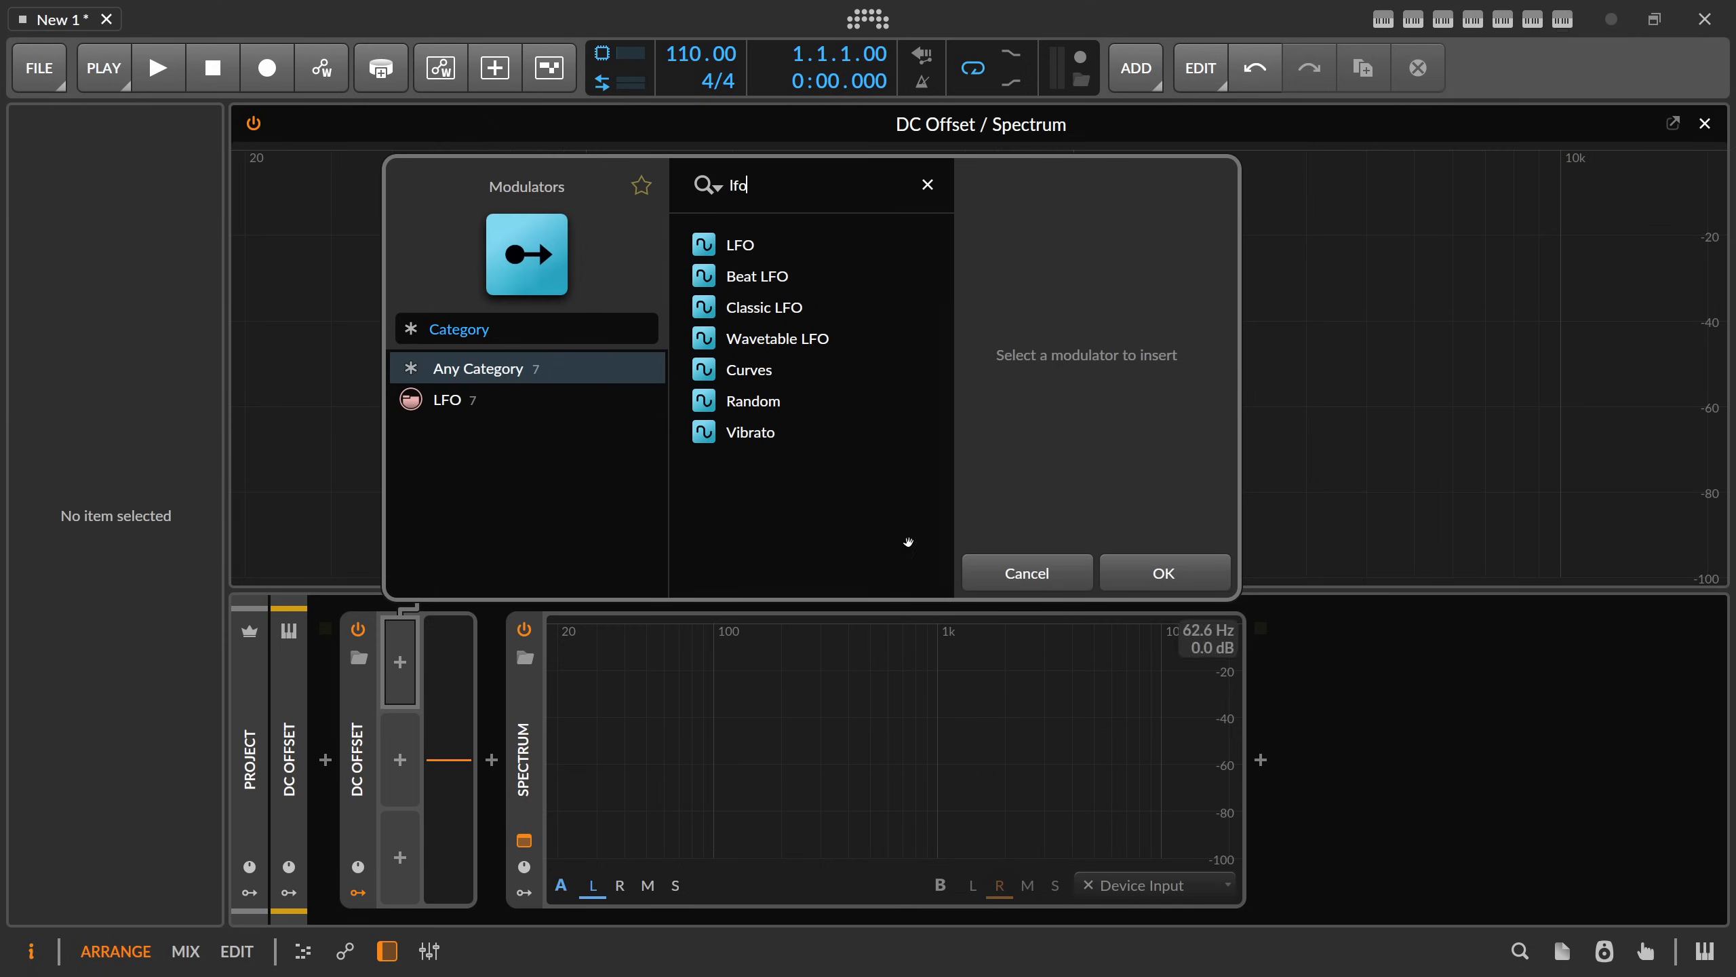
double_click(778, 253)
left_click(438, 674)
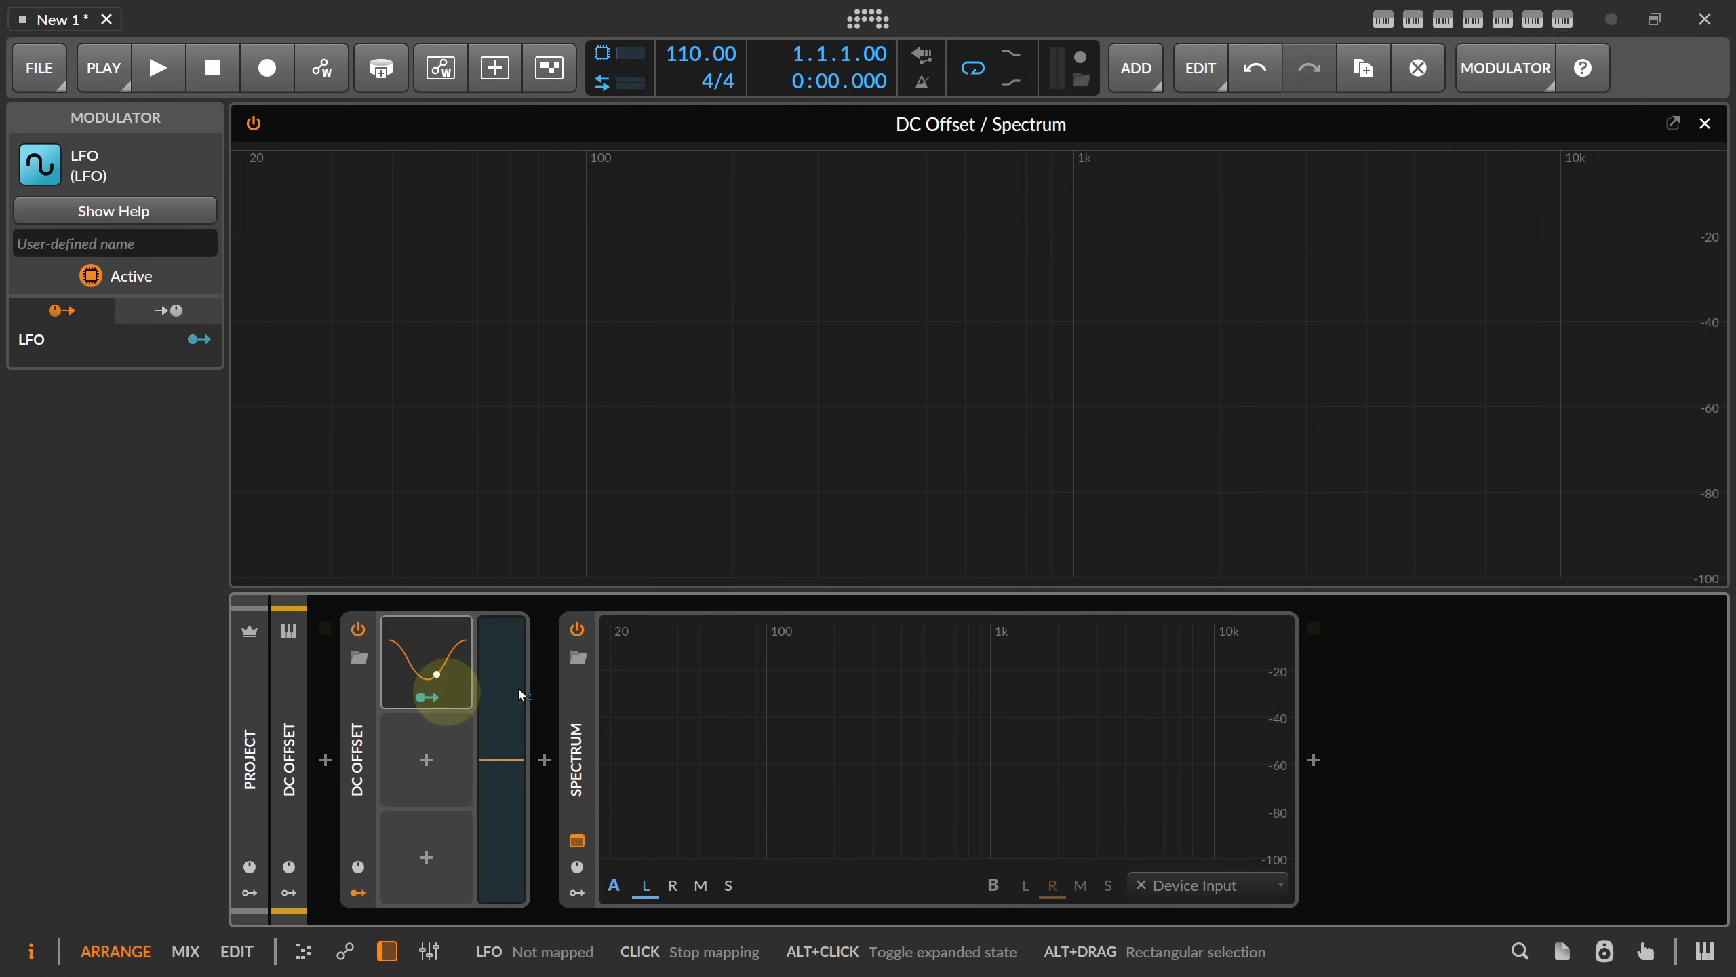
- Set the LFO timebase to Kilohertz, try modulating the DC value with it at a rate of 1.00, and clear the modulation
left_click(630, 667)
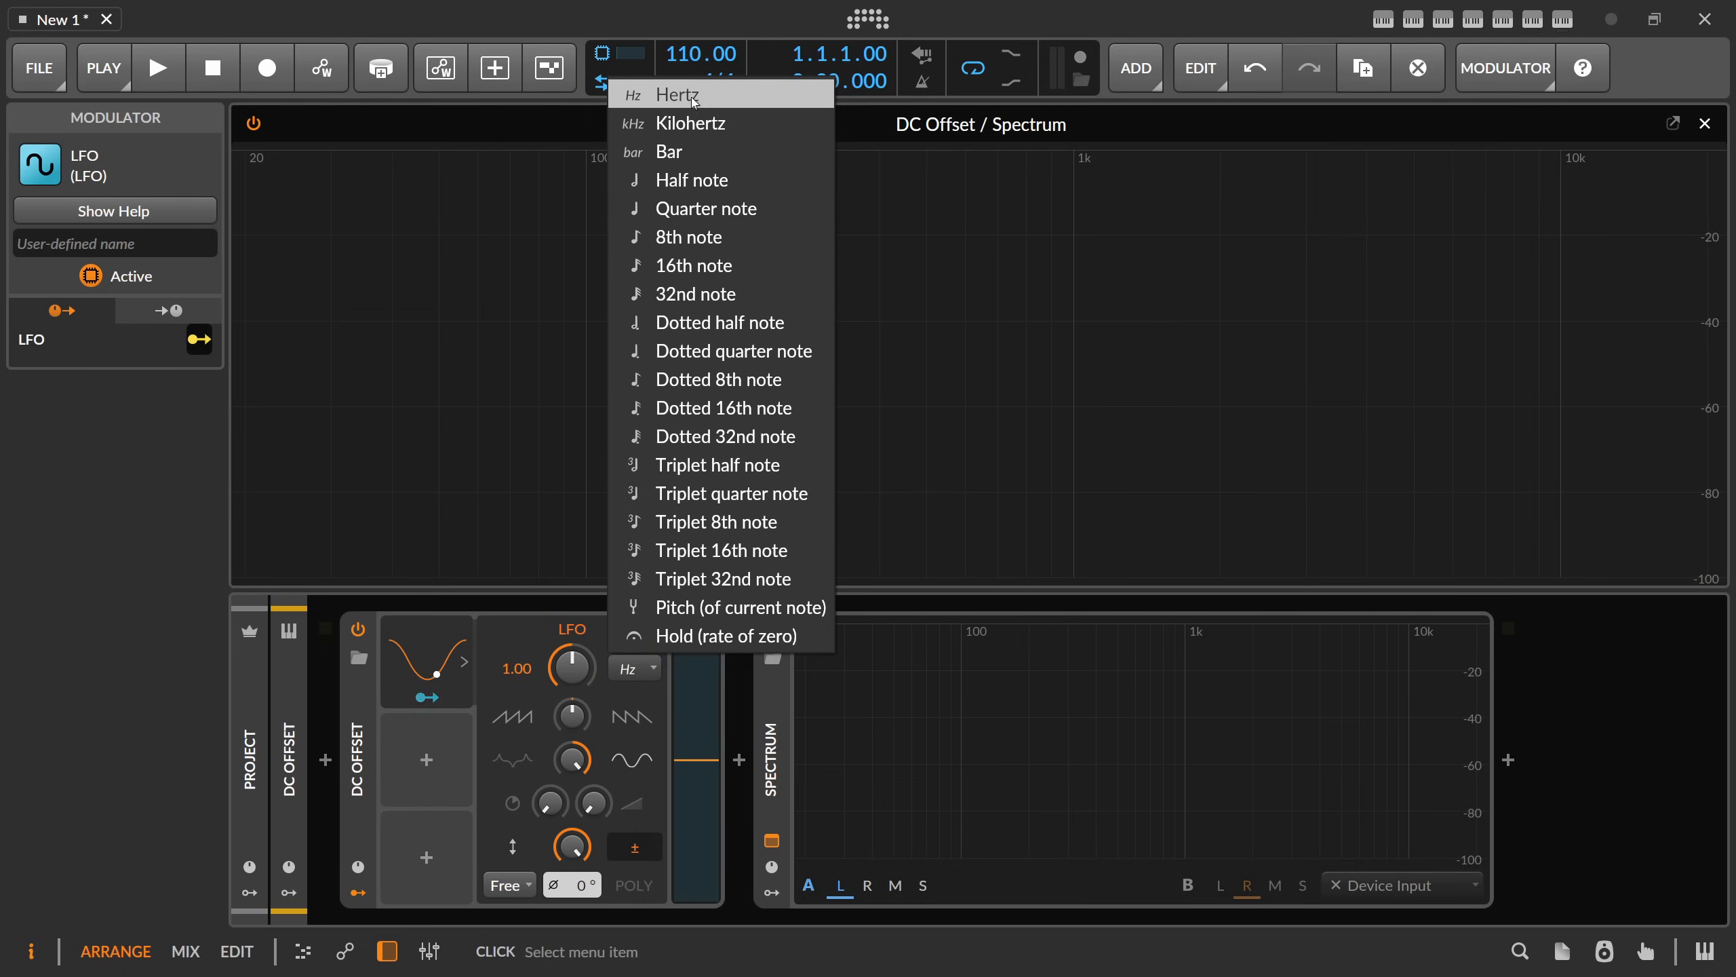
left_click(697, 121)
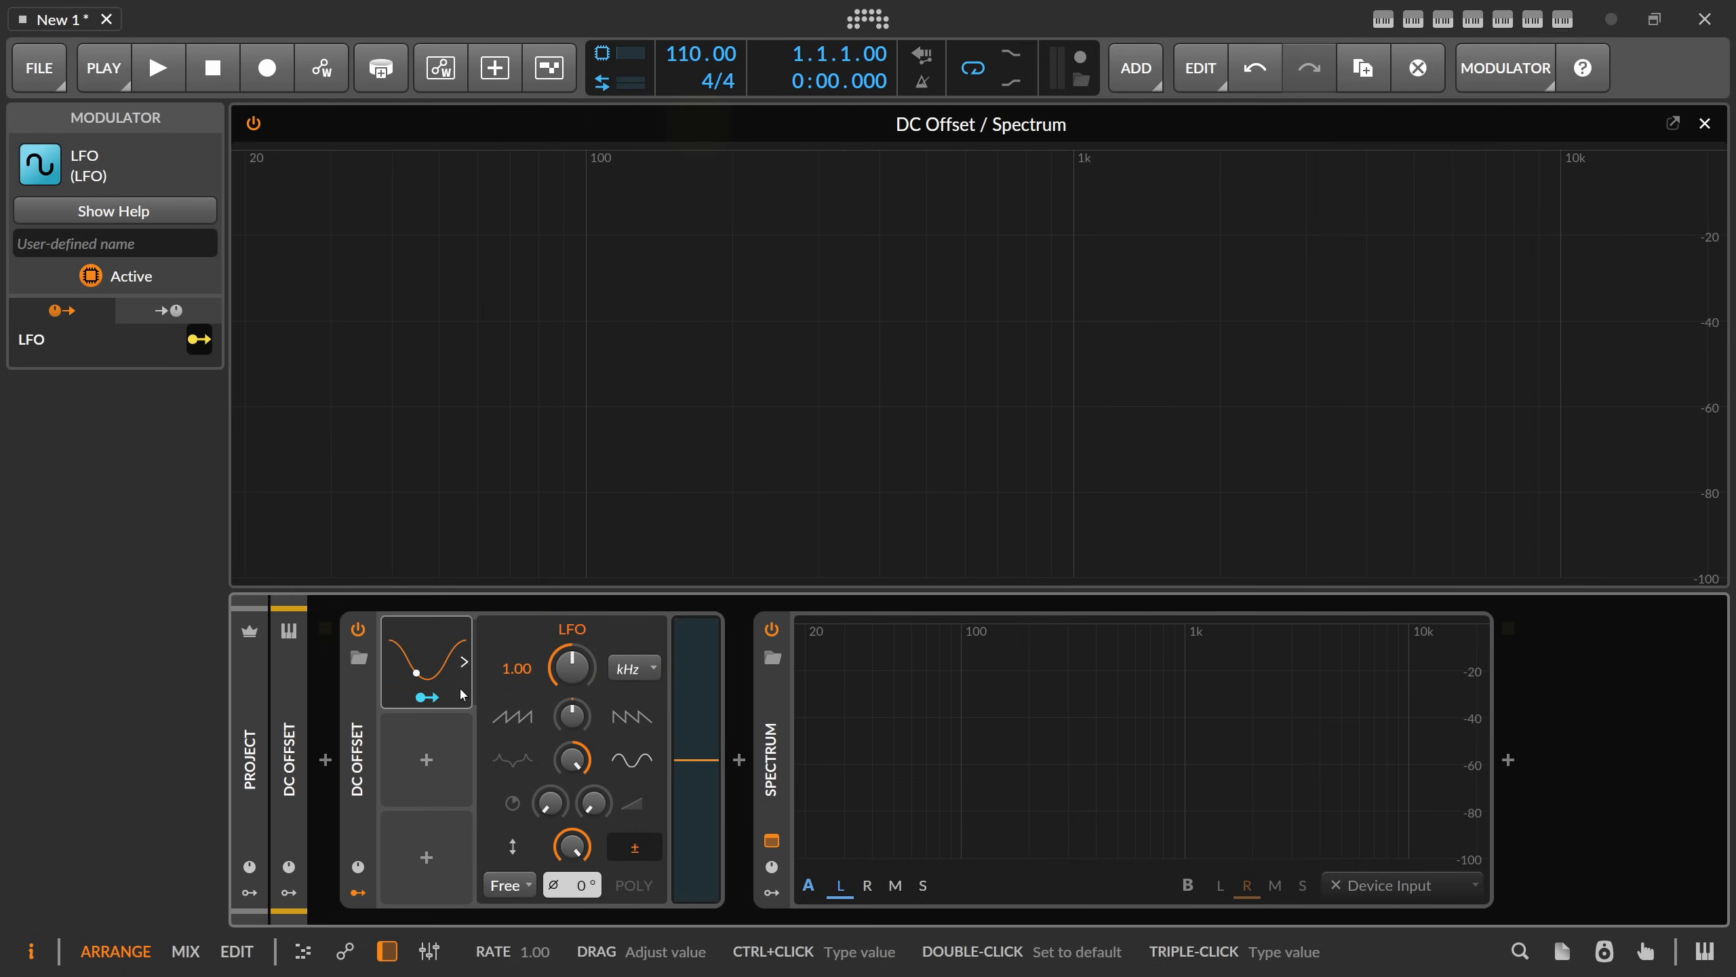
left_click(427, 697)
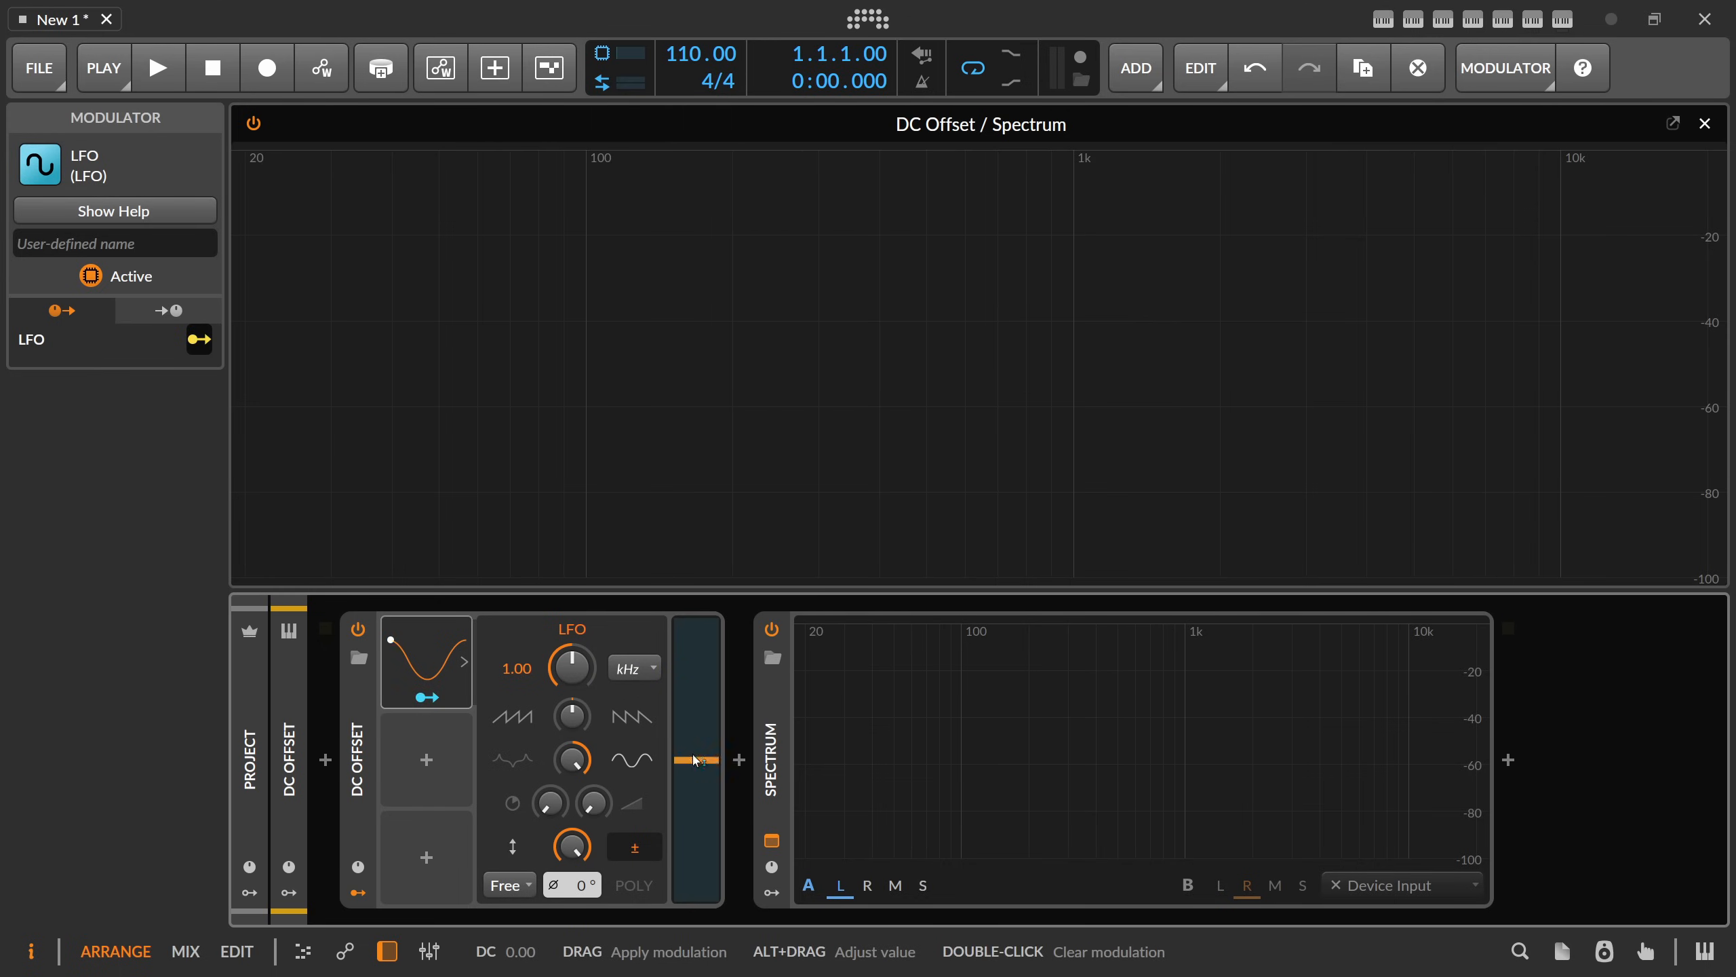
left_click_drag(694, 759, 691, 748)
left_click_drag(571, 667, 572, 668)
double_click(572, 668)
double_click(692, 728)
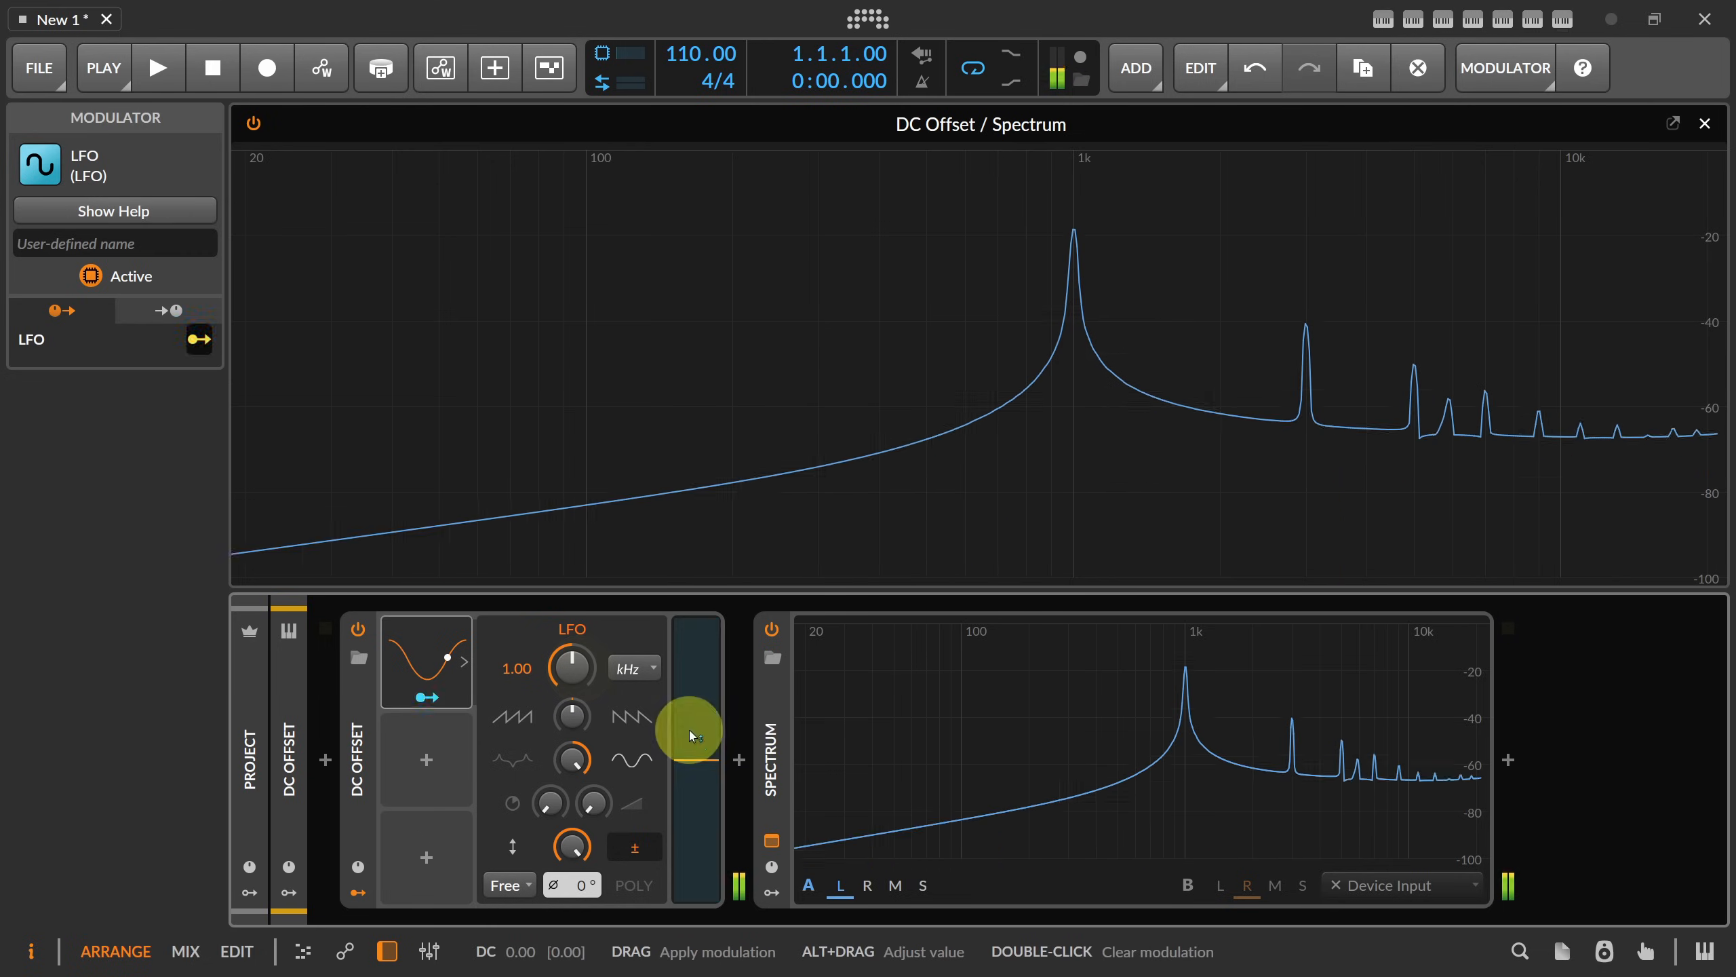
- Set the LFO timebase to Pitch (of current note), then try an LFO modulation of about 0.20 on DC and clear it
left_click(634, 668)
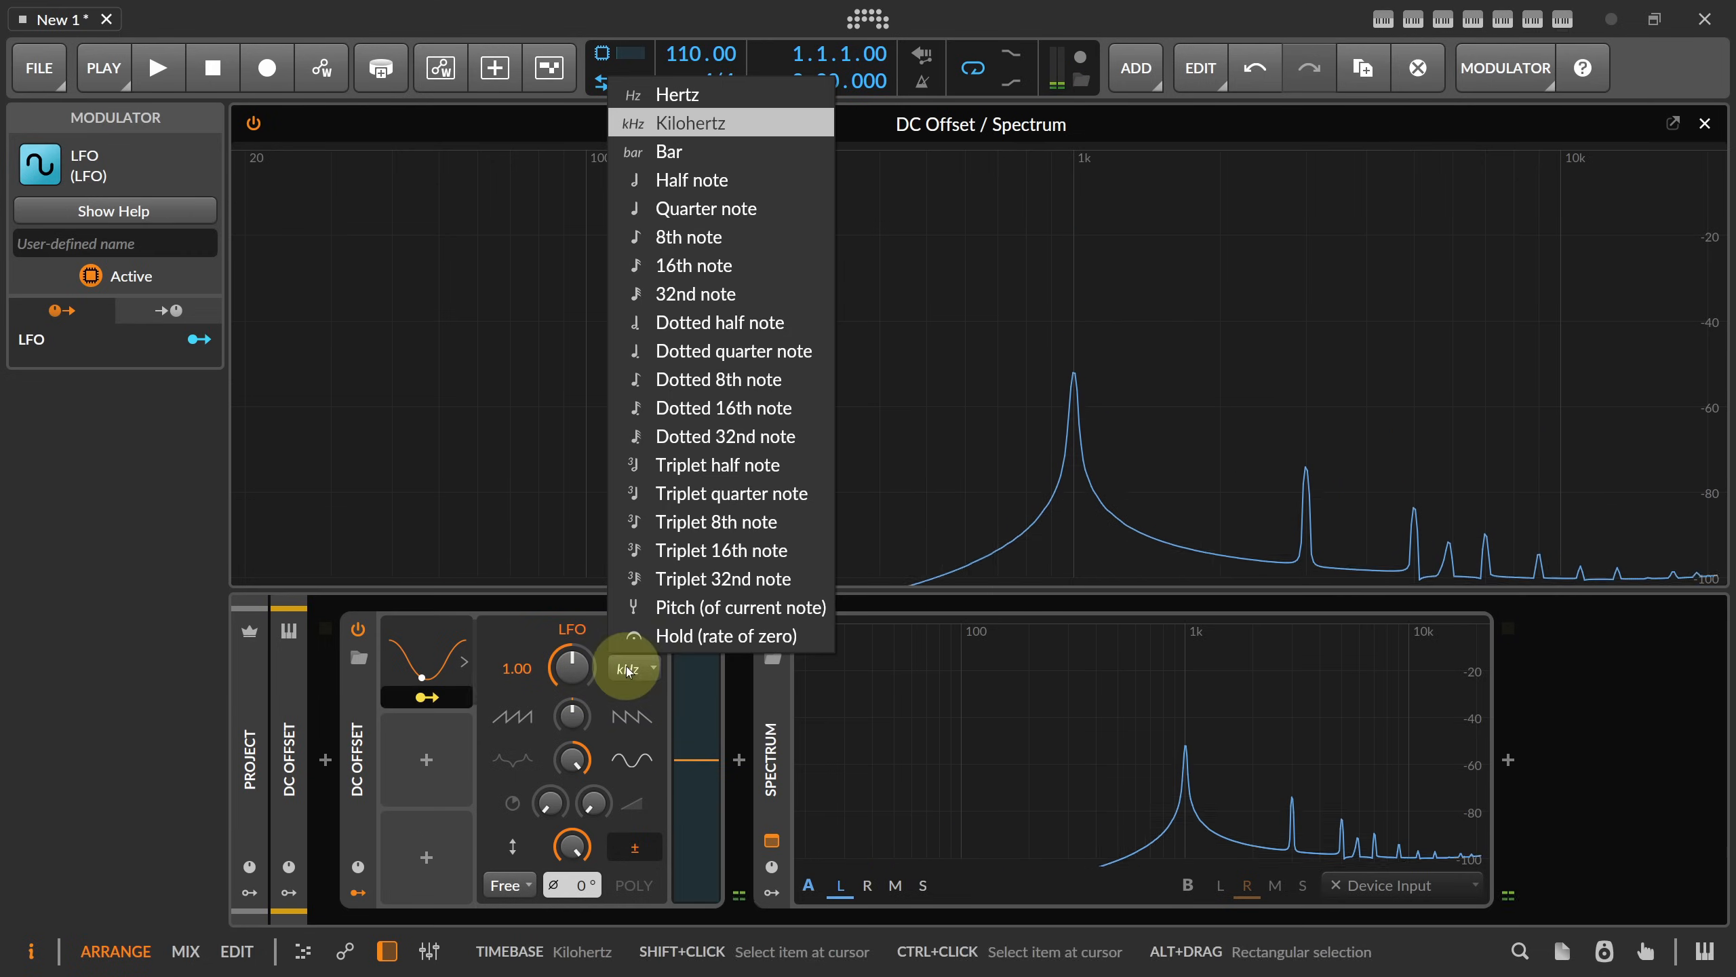
left_click(701, 629)
left_click_drag(693, 751, 693, 724)
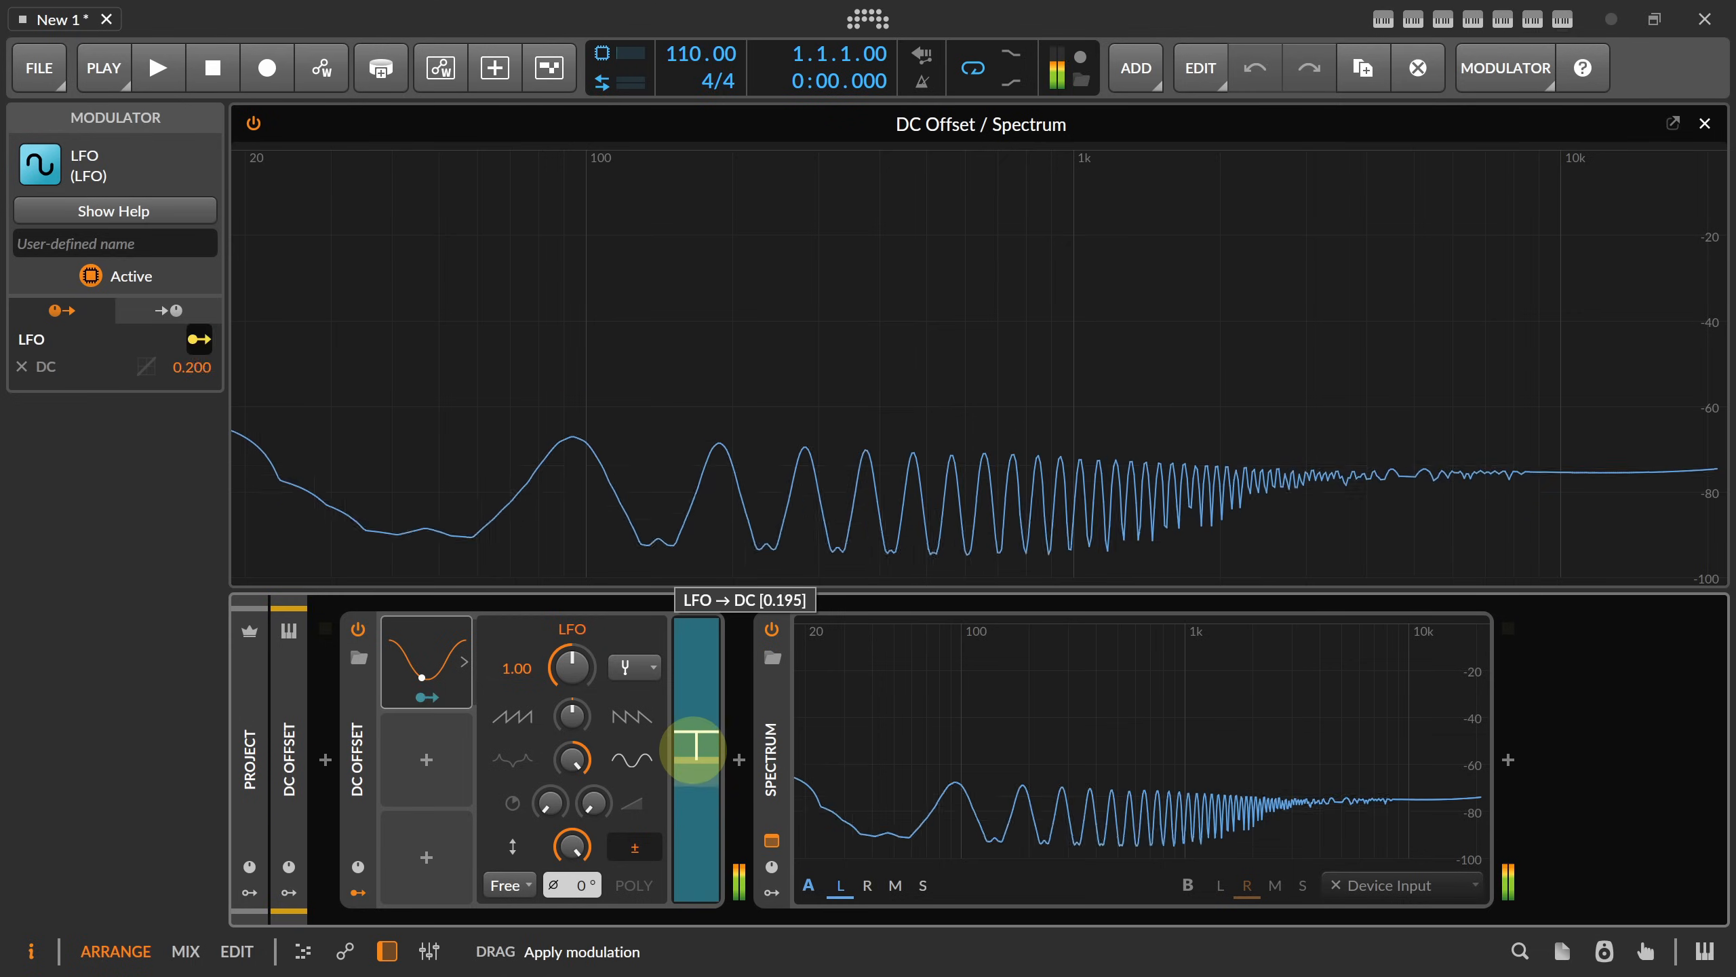
double_click(693, 750)
- Add an ADSR modulator to the DC Offset device and show the LFO and ADSR editors side by side
left_click(427, 759)
type("ad")
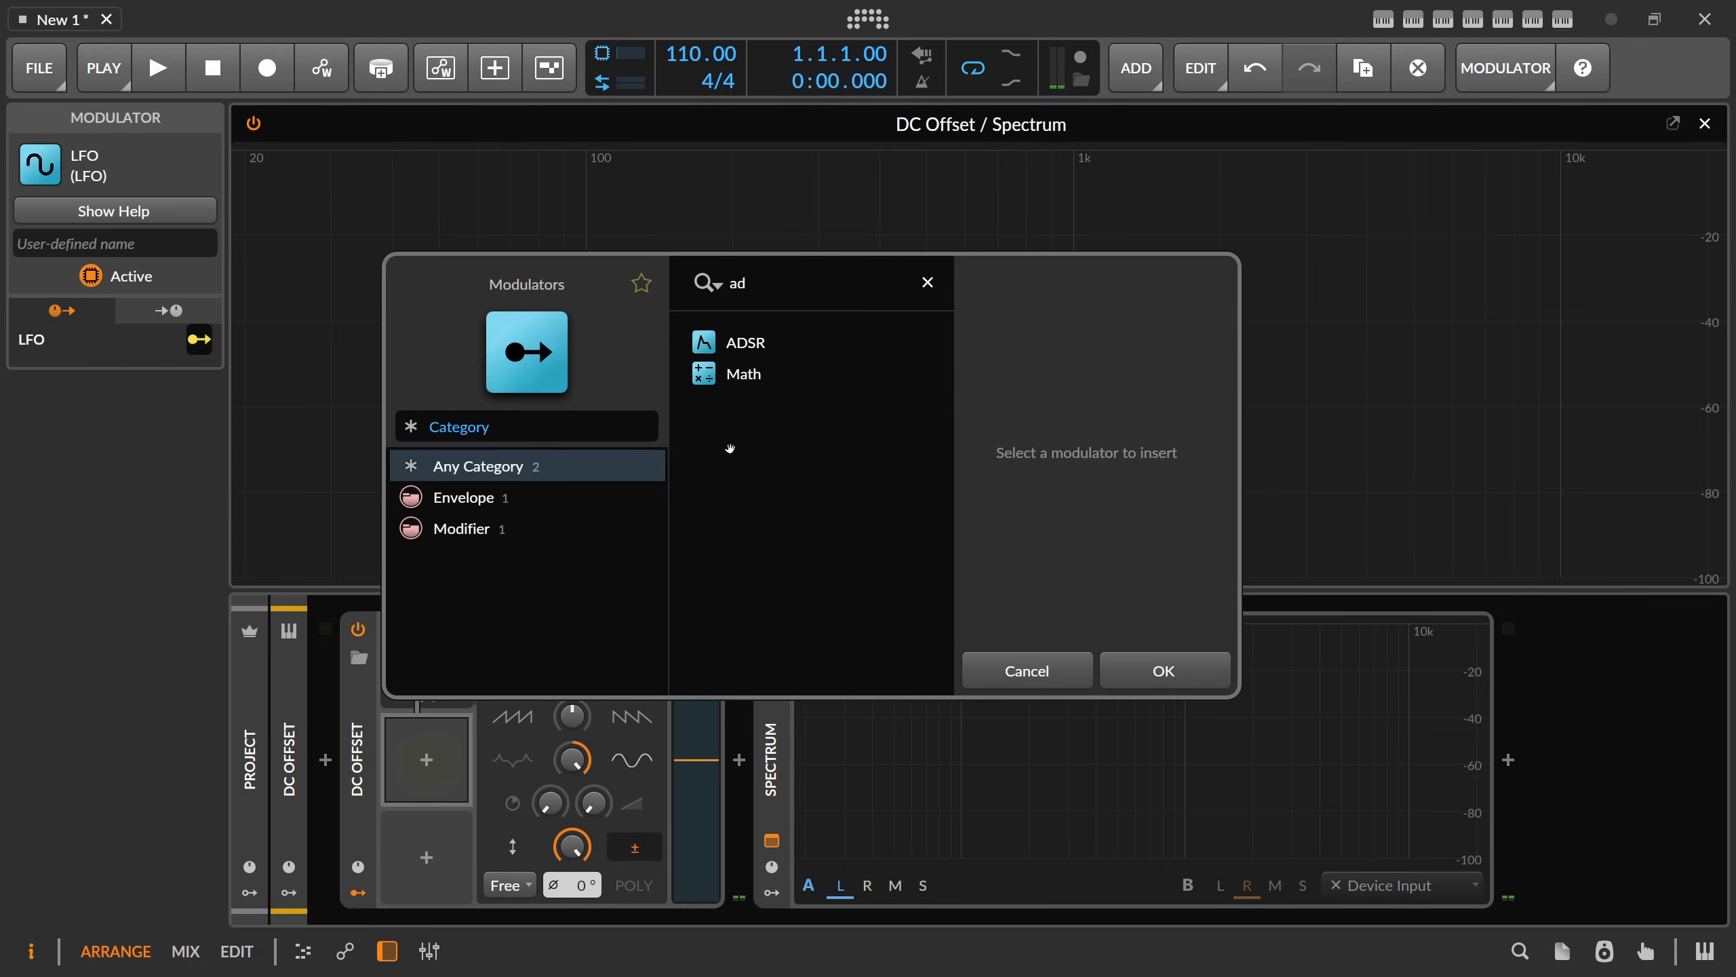
left_click(750, 339)
double_click(750, 340)
left_click(419, 793)
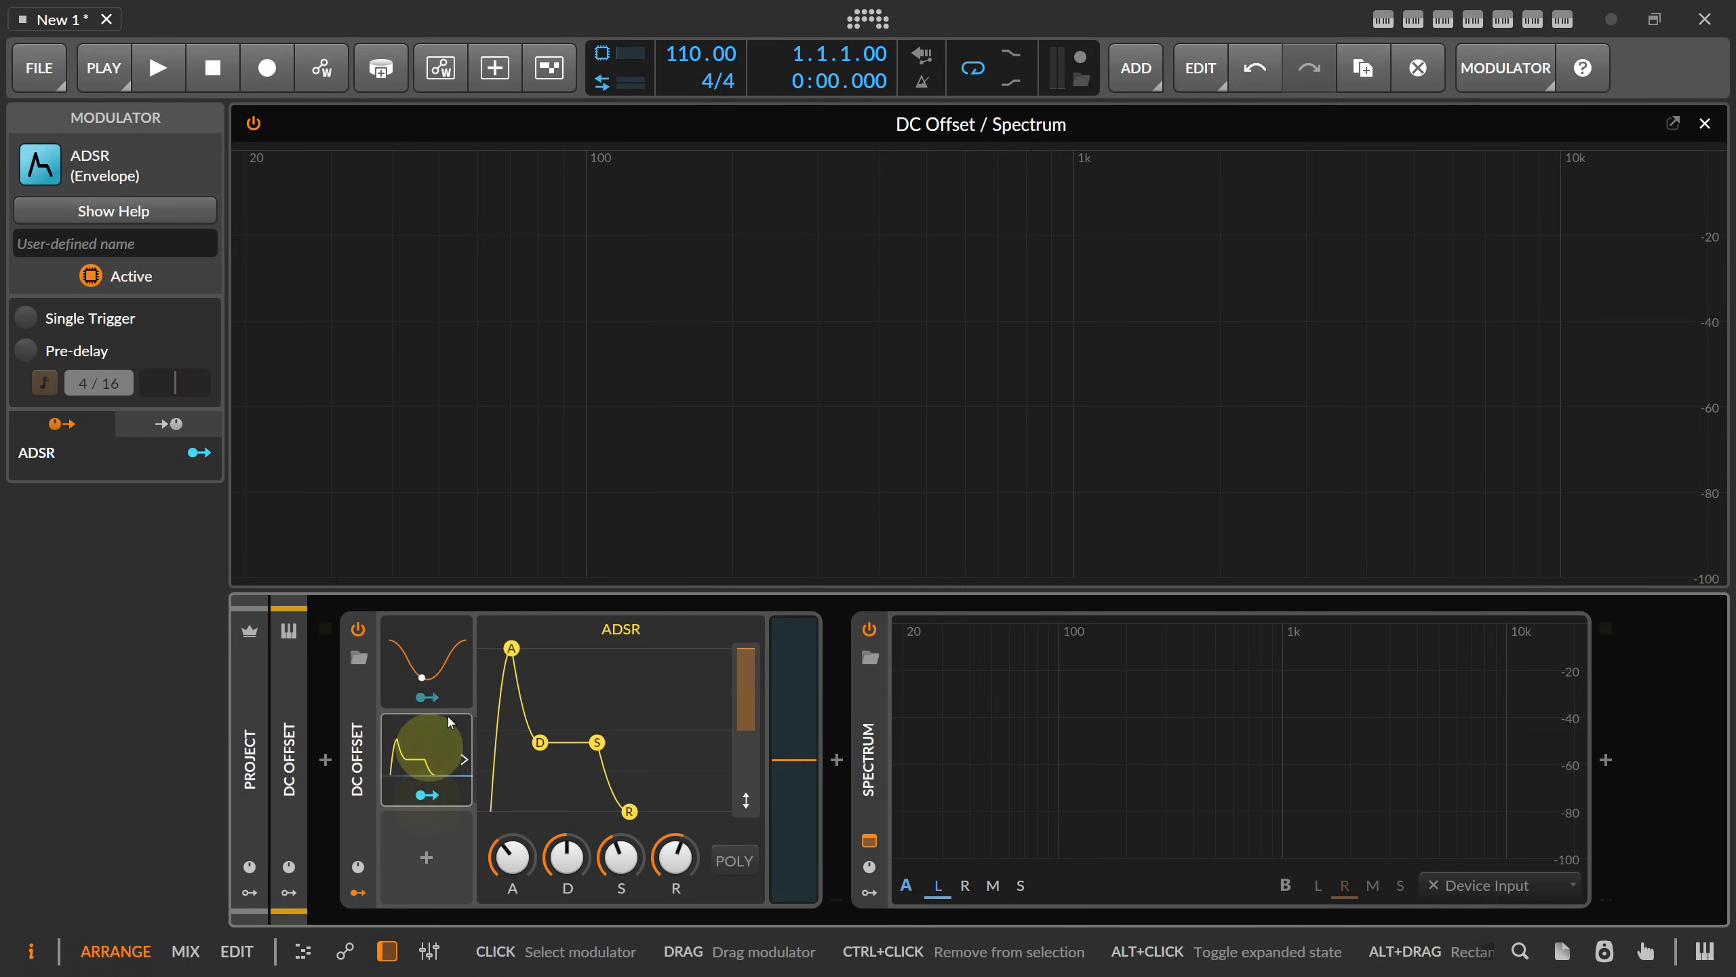
left_click(435, 661)
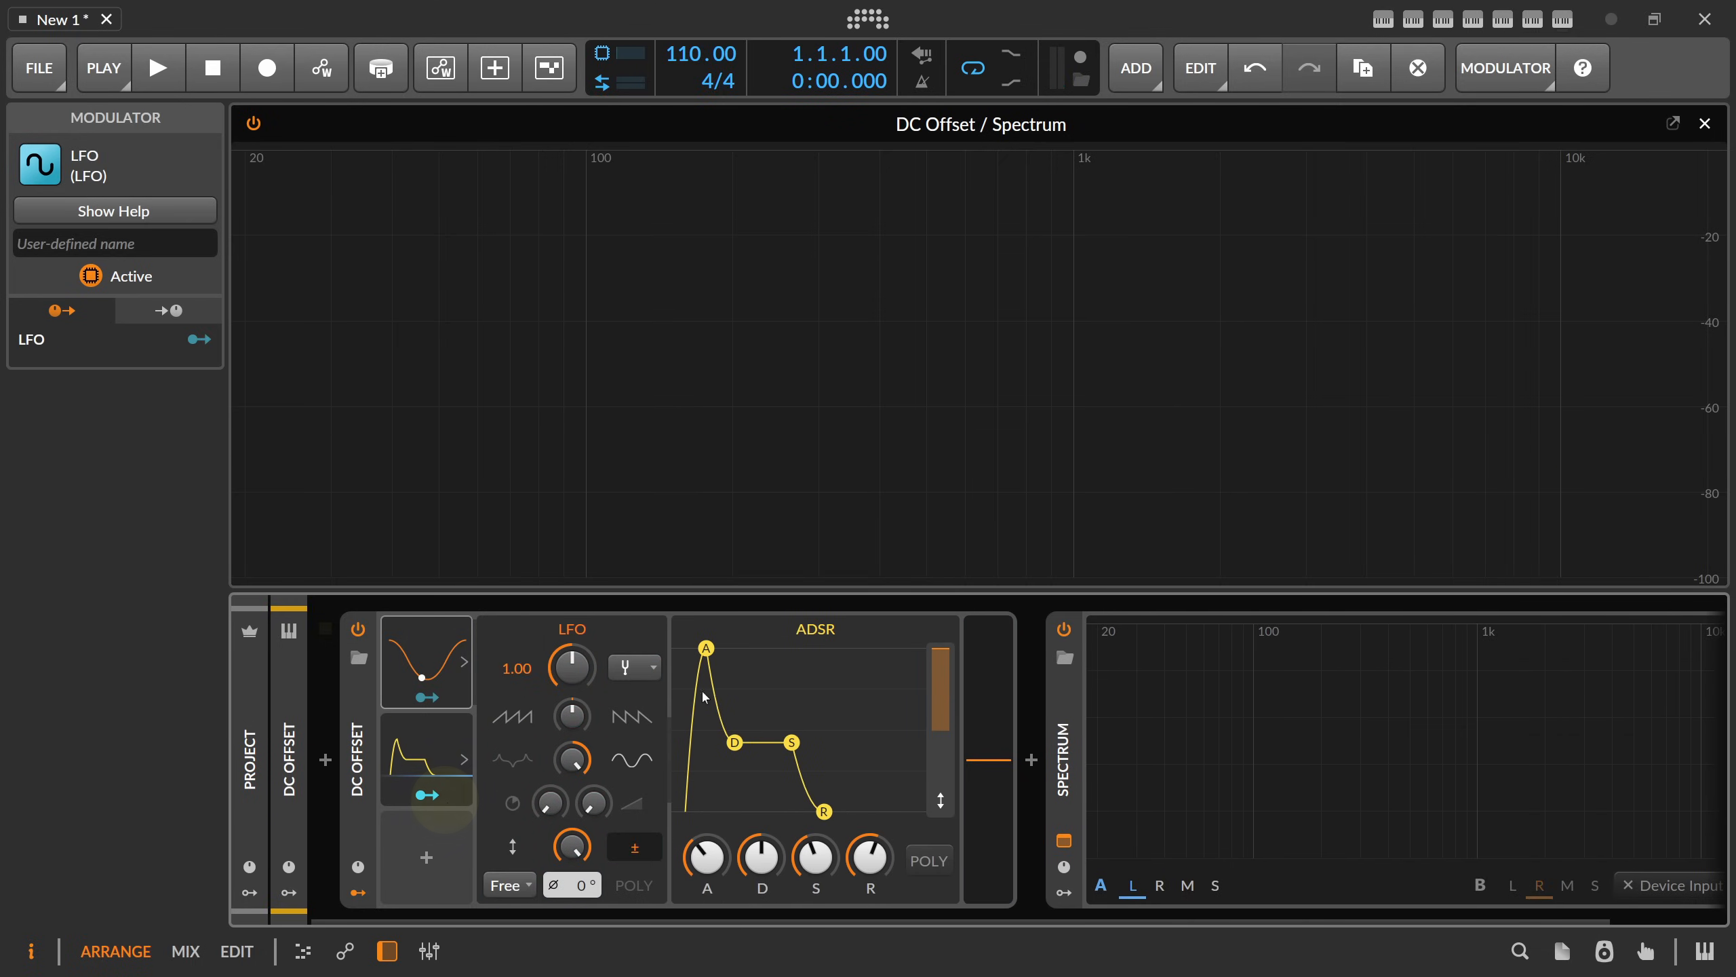
left_click(432, 673)
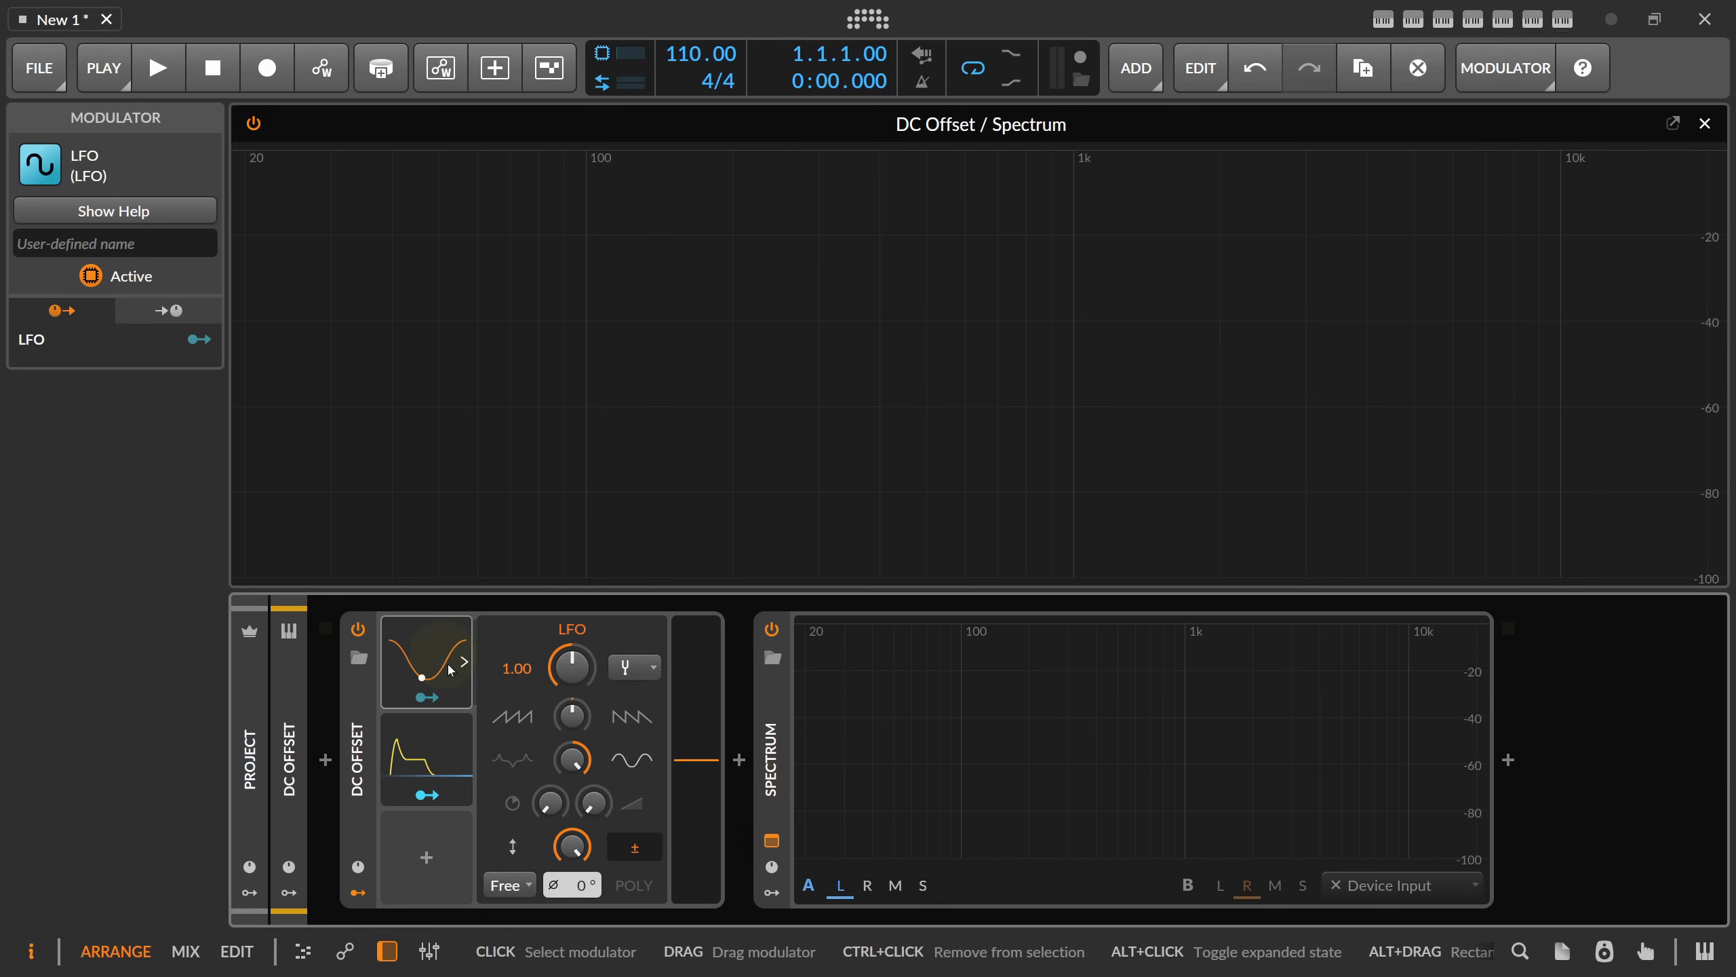
left_click(434, 739)
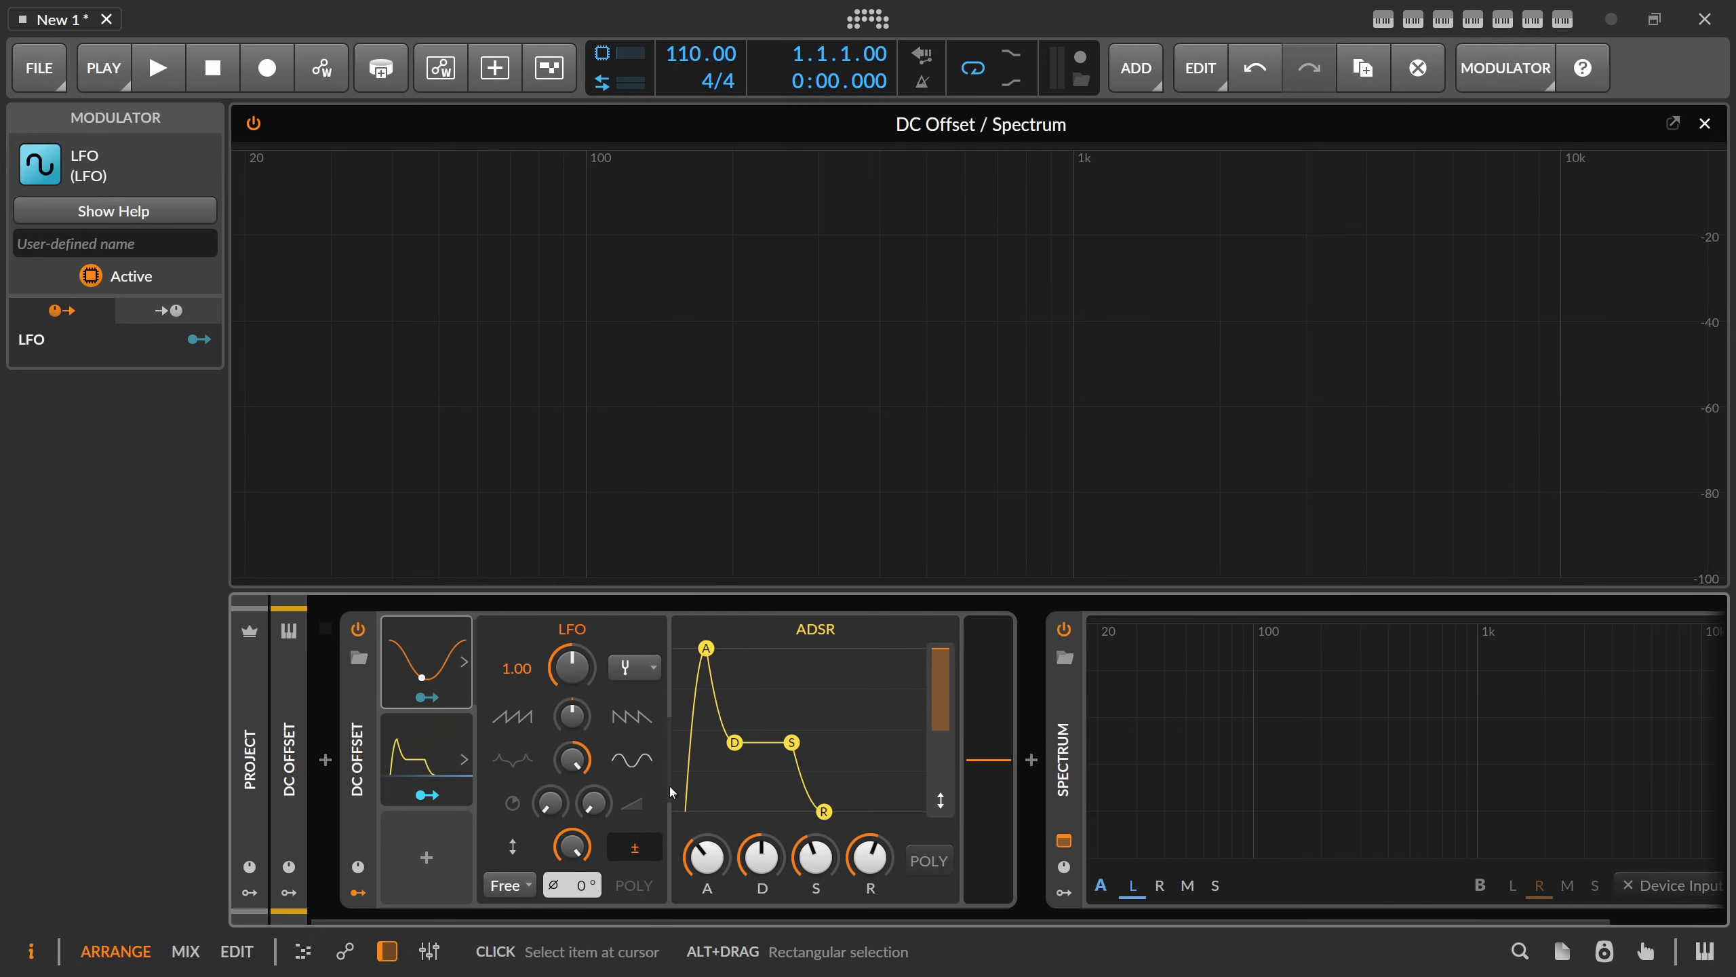
- Map the ADSR to the LFO's Amount and the LFO to the DC value with a depth of about 0.715
left_click(427, 794)
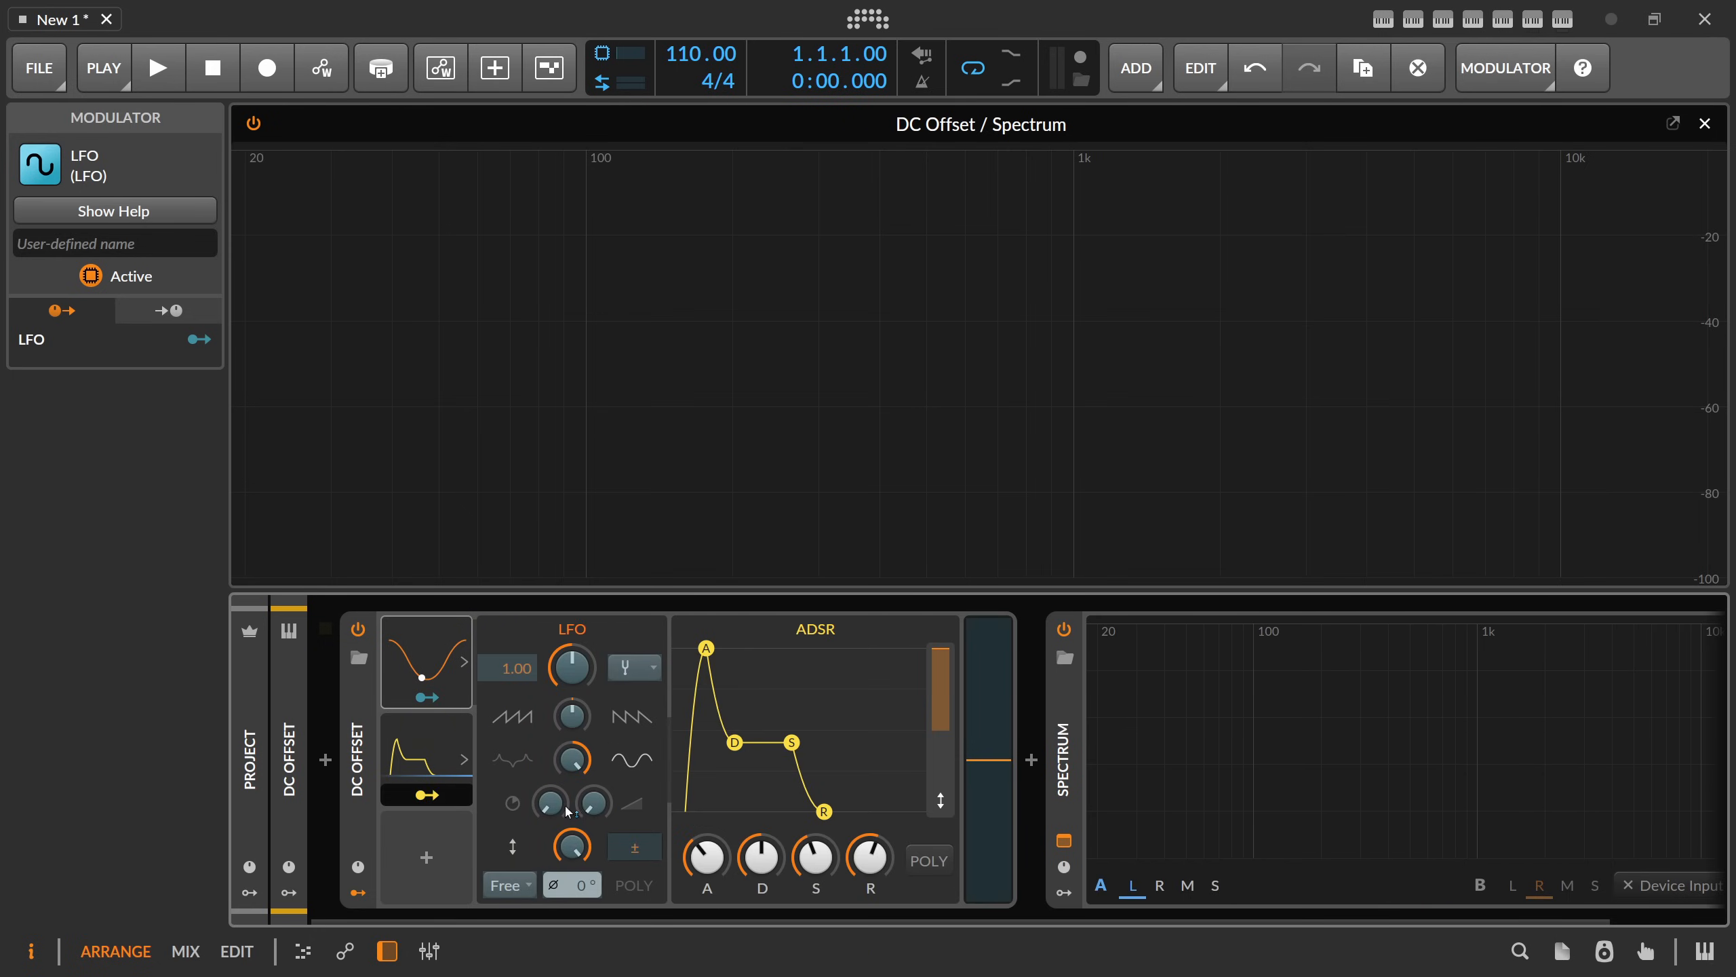
left_click_drag(573, 842, 570, 725)
left_click(427, 697)
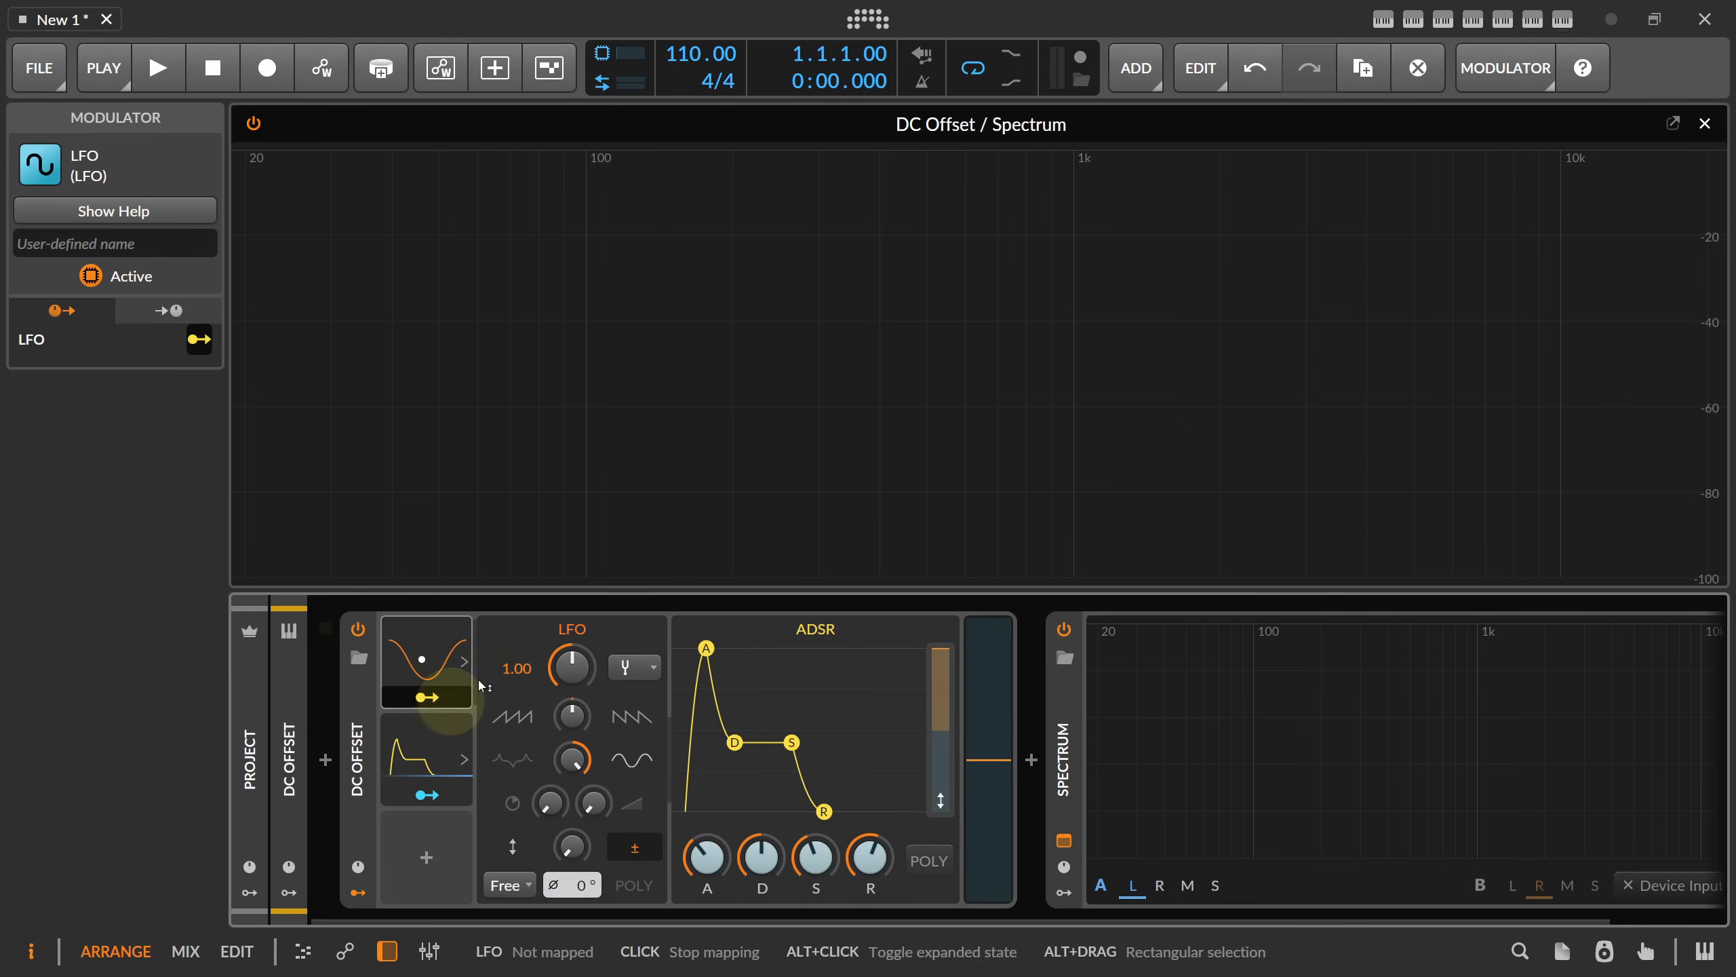
left_click_drag(977, 769, 981, 677)
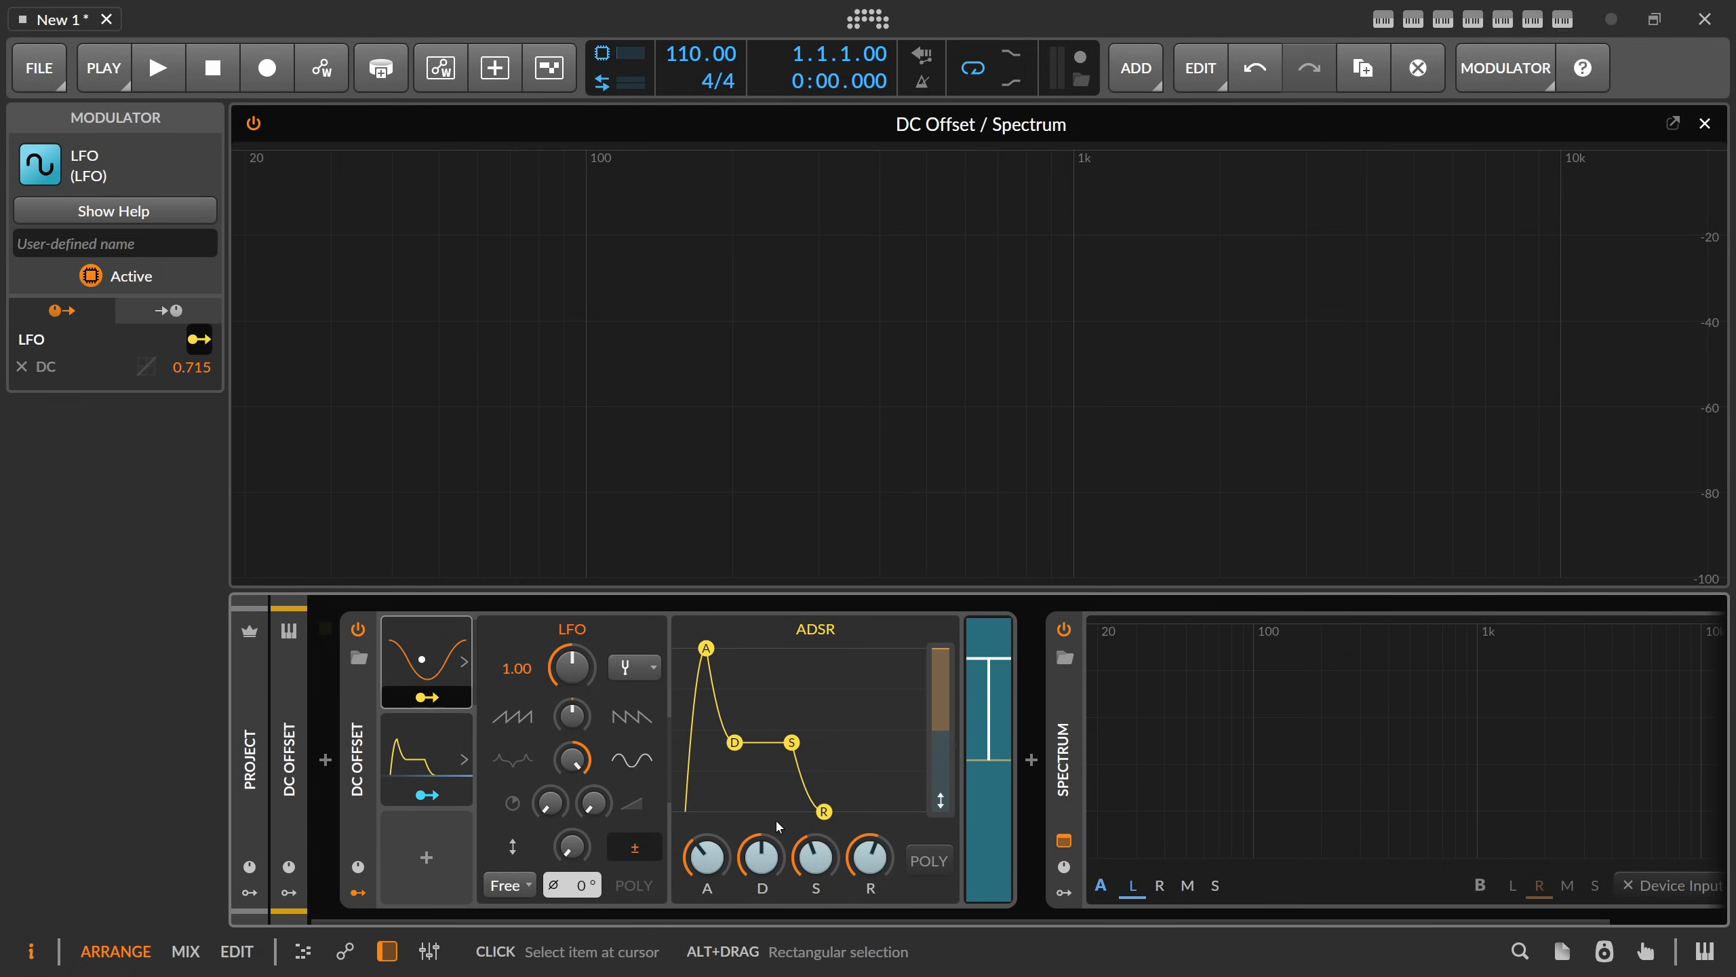
- Select the instrument track and try a slight change to the LFO's sawtooth skew, resetting it to its default
left_click(297, 767)
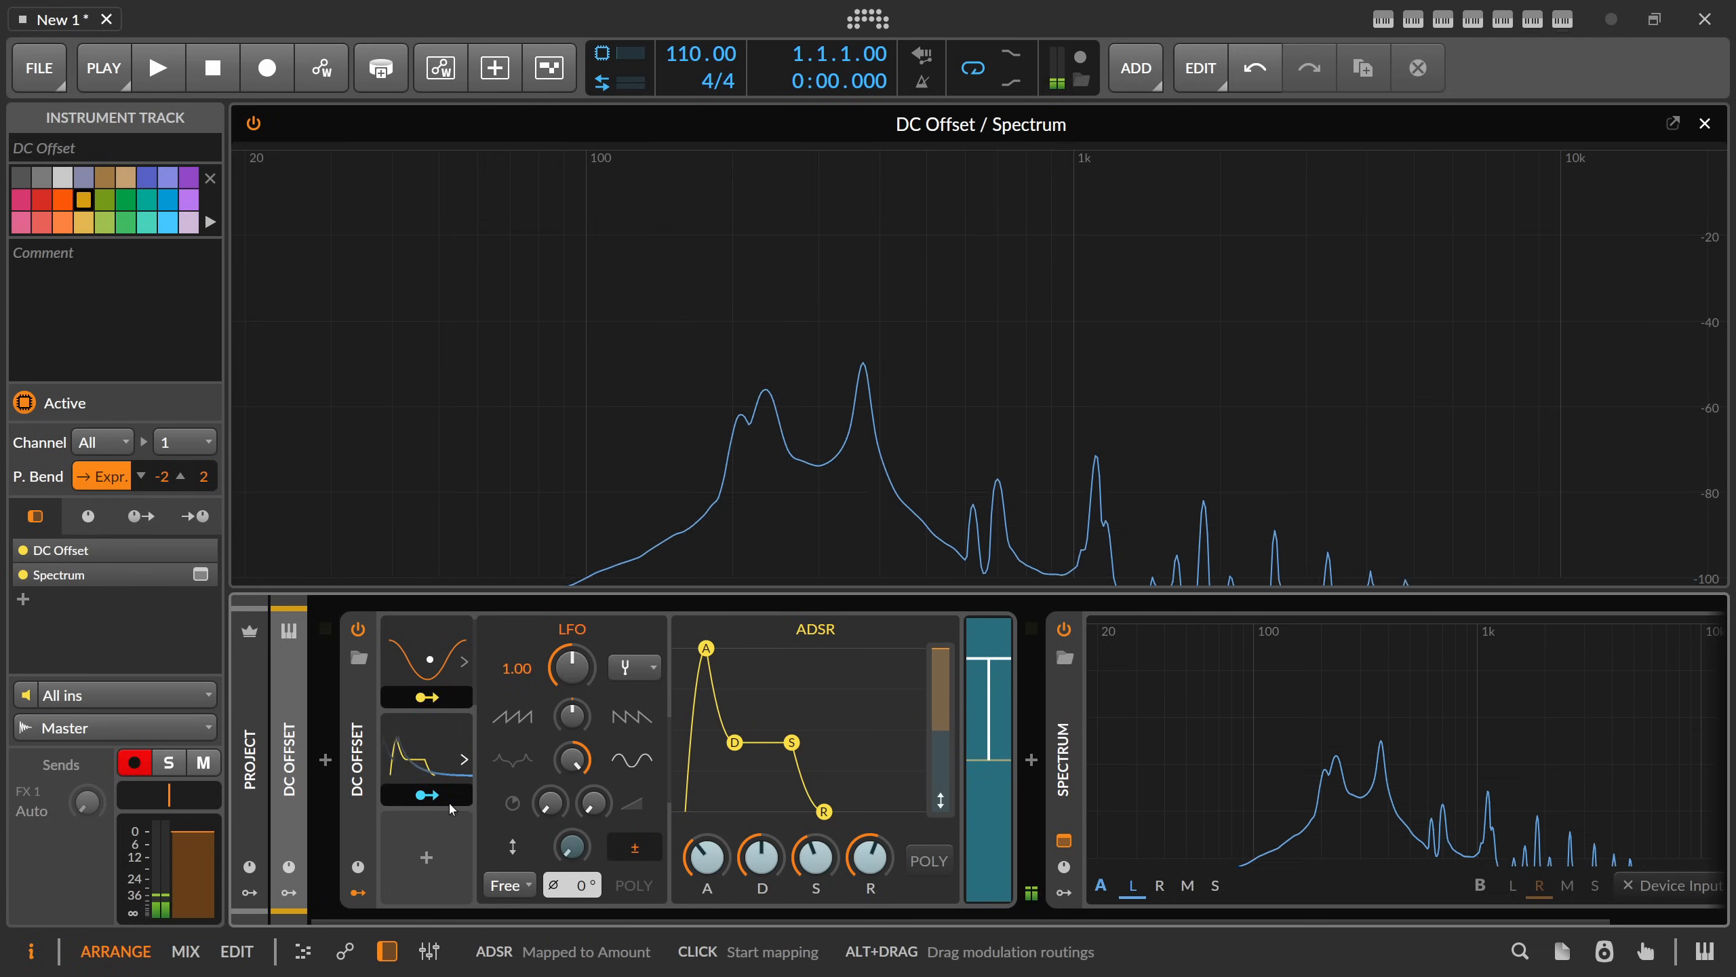
mouse_move(571, 717)
left_mouse_down()
mouse_move(572, 673)
mouse_move(572, 729)
mouse_move(577, 683)
mouse_move(576, 698)
left_mouse_up()
double_click(576, 716)
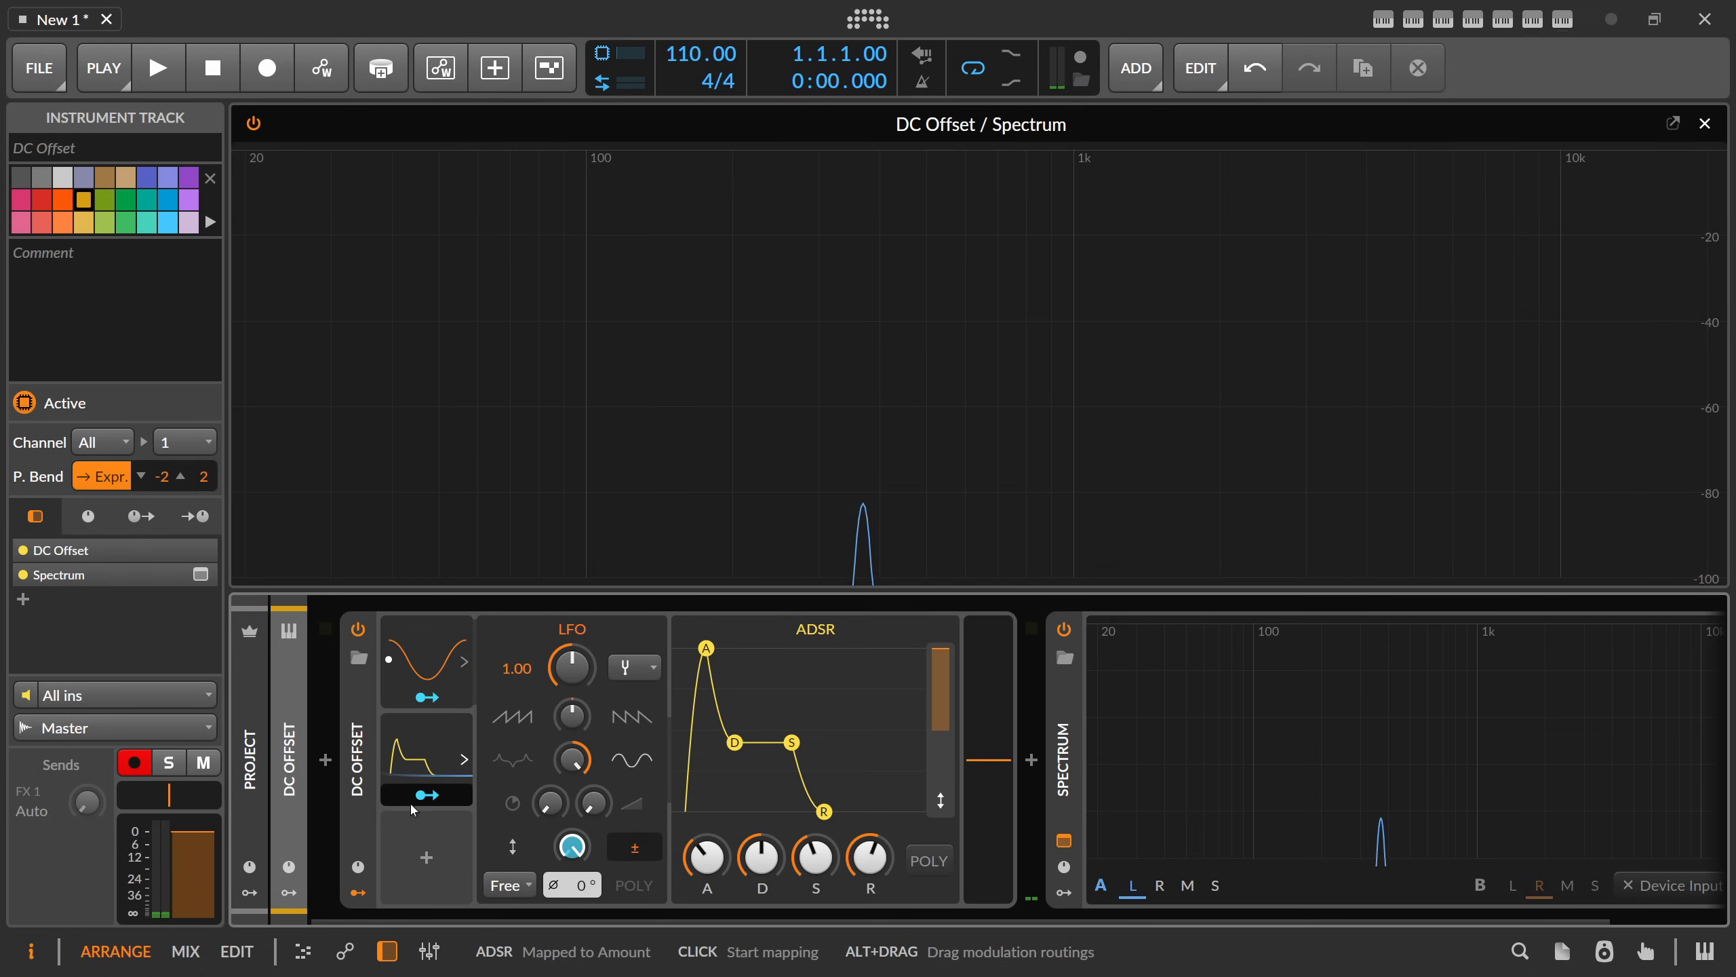
- Delete the DC Offset device and insert a Polymer synth in front of Spectrum
left_click(361, 766)
key("Delete")
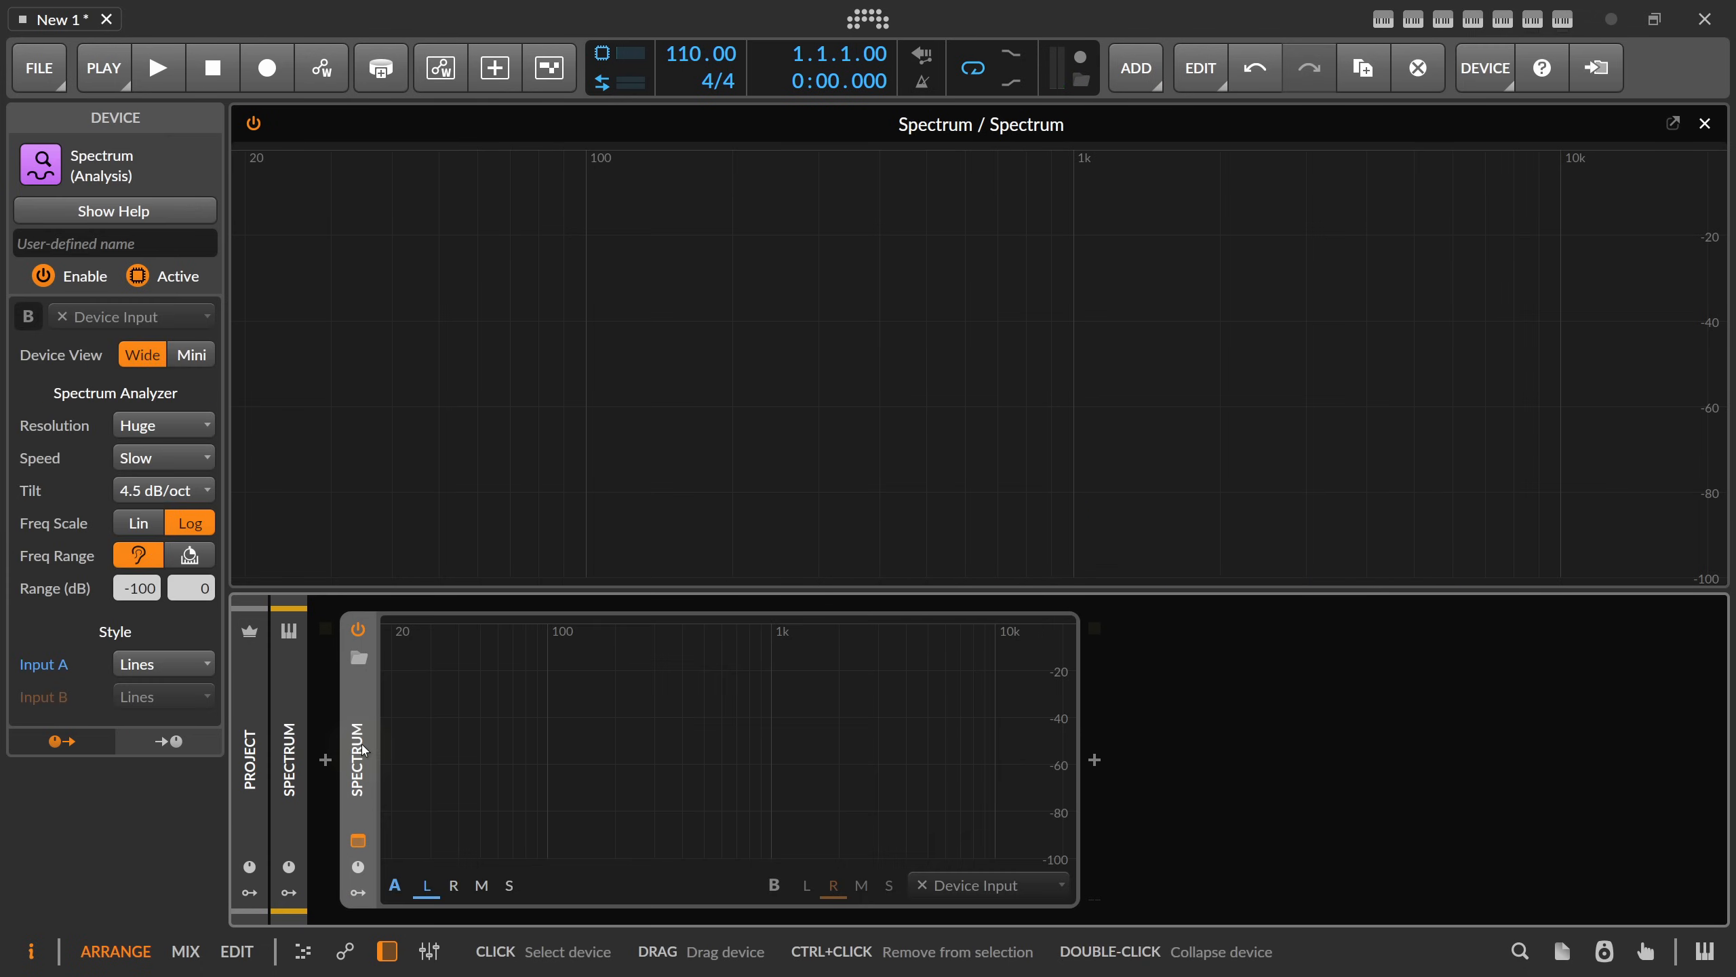
left_click(327, 760)
type("polymer")
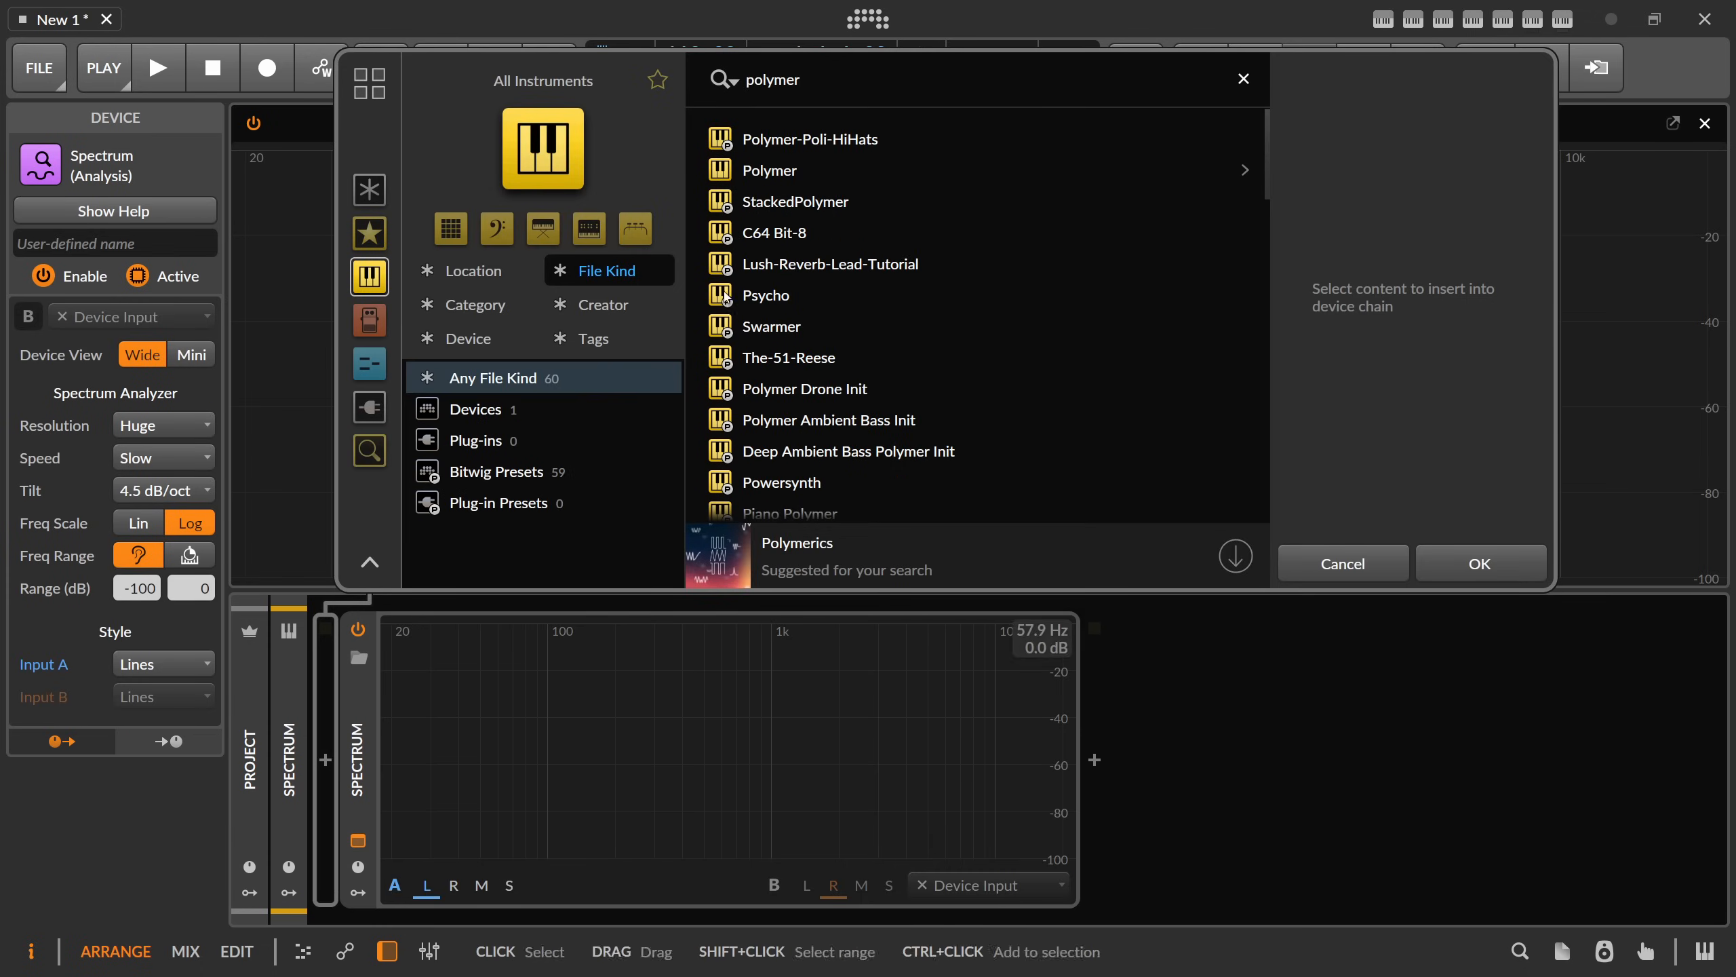
double_click(769, 170)
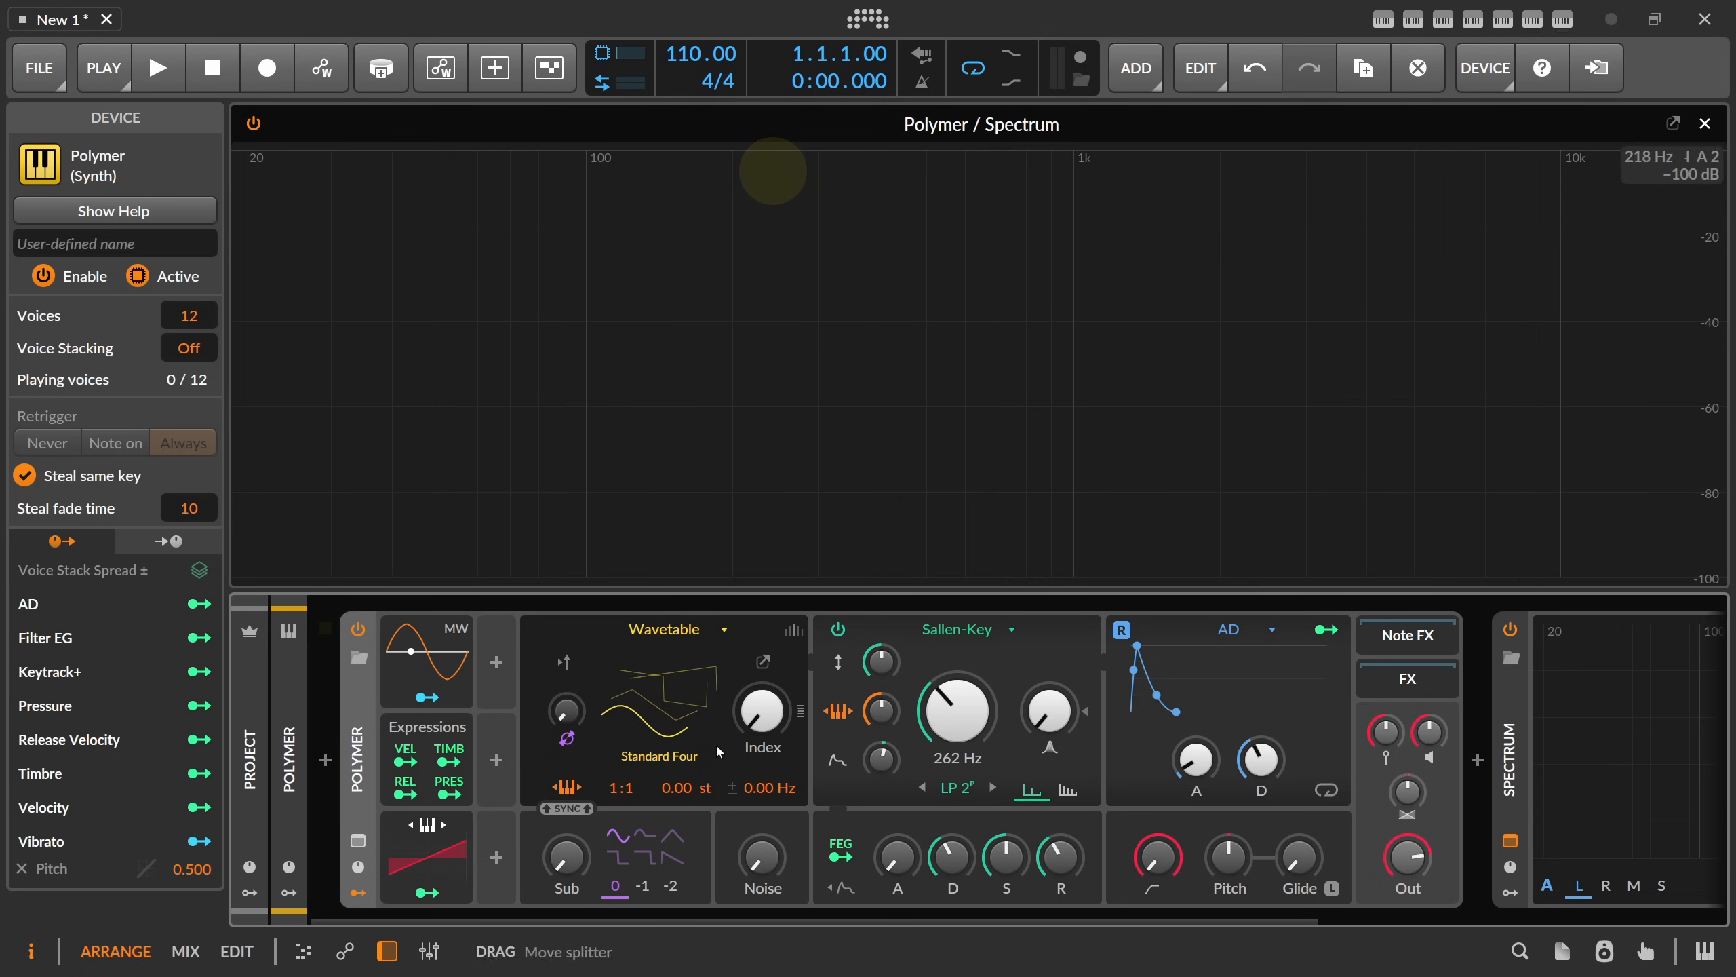
- Load the DC-Offset wavetable into Polymer's oscillator
left_click(674, 702)
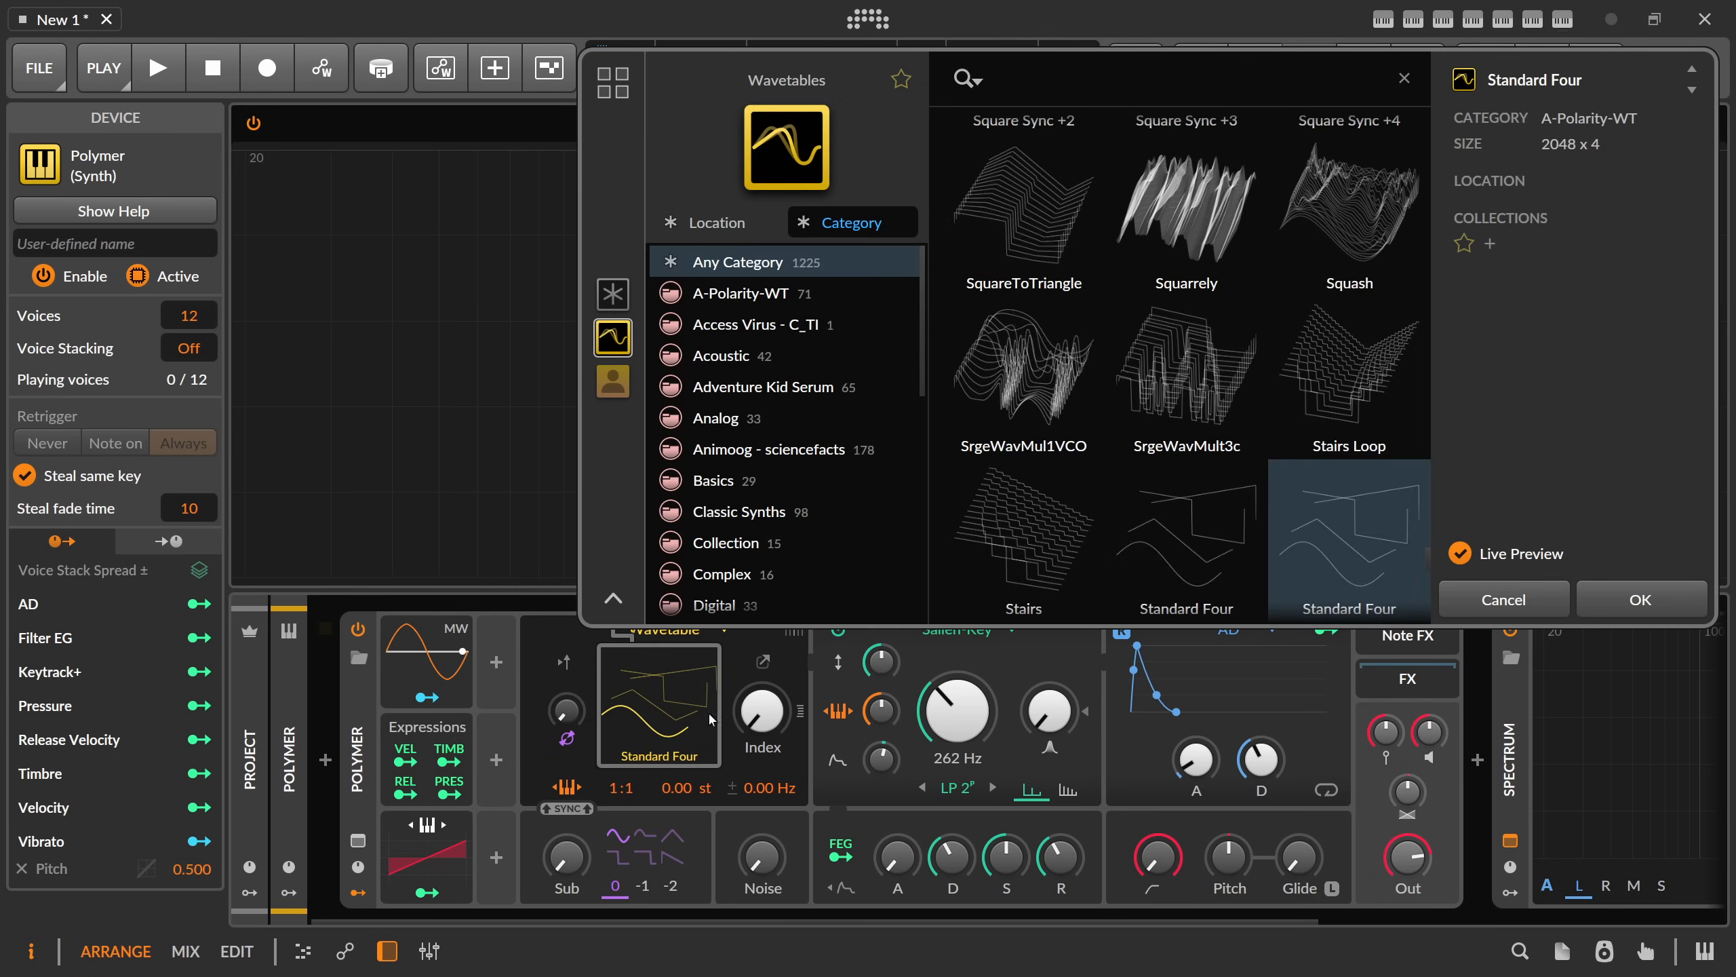
type("dc")
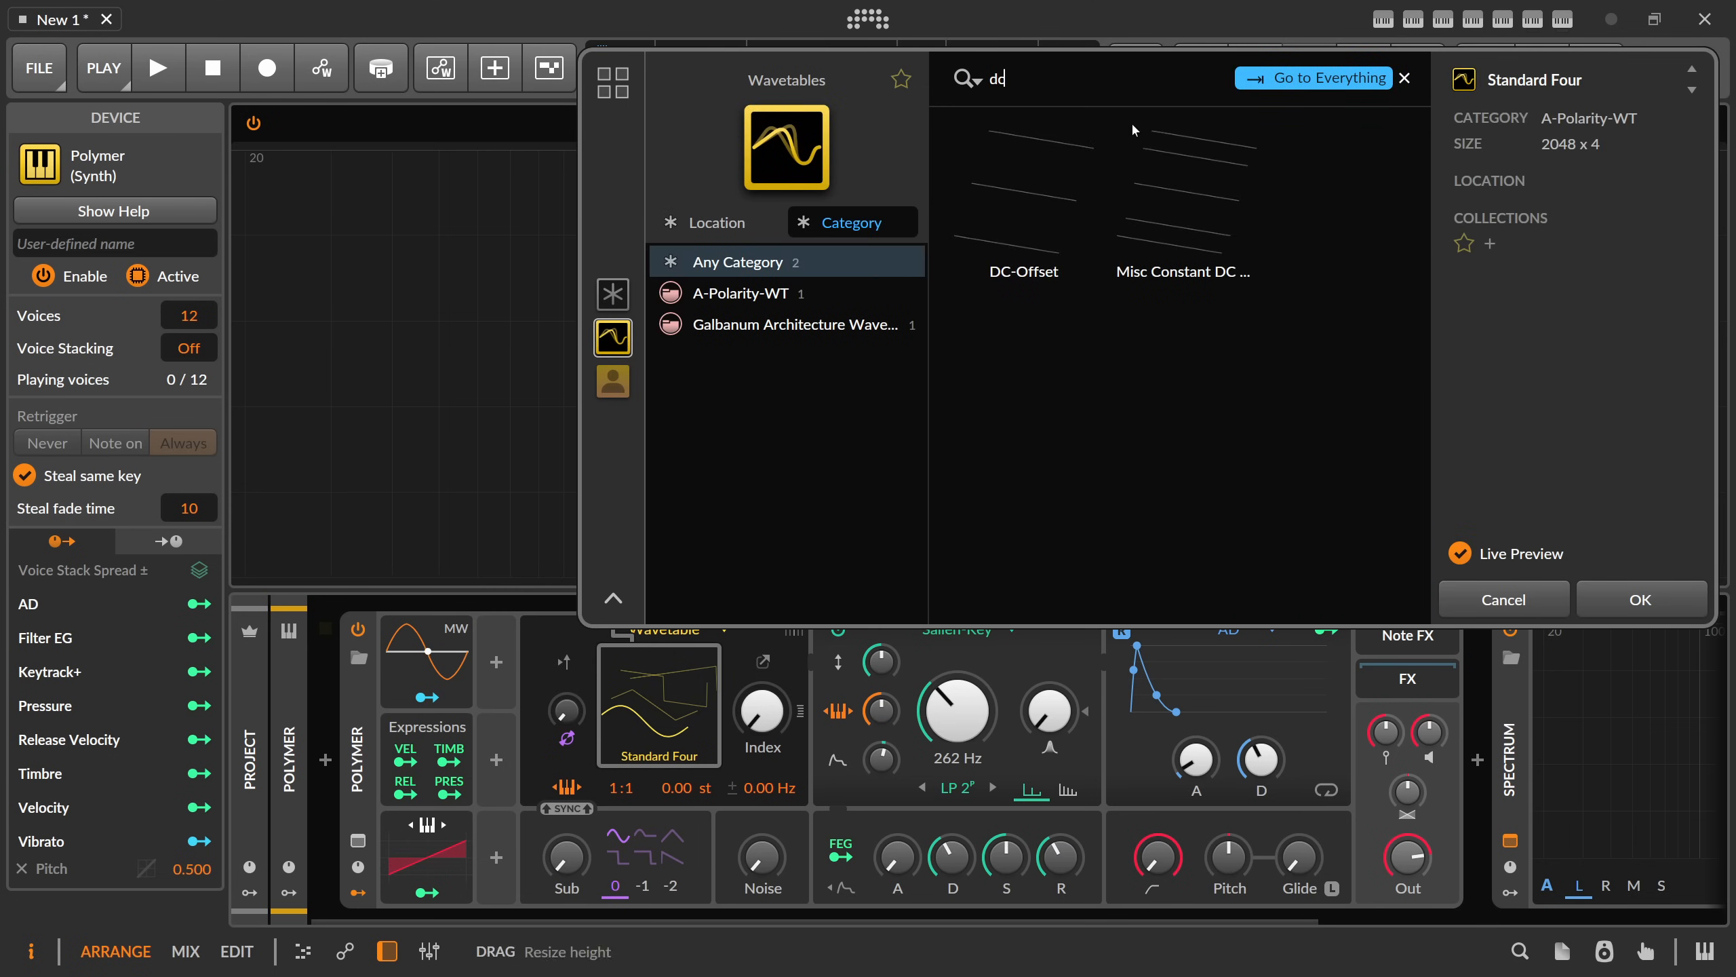
double_click(1032, 210)
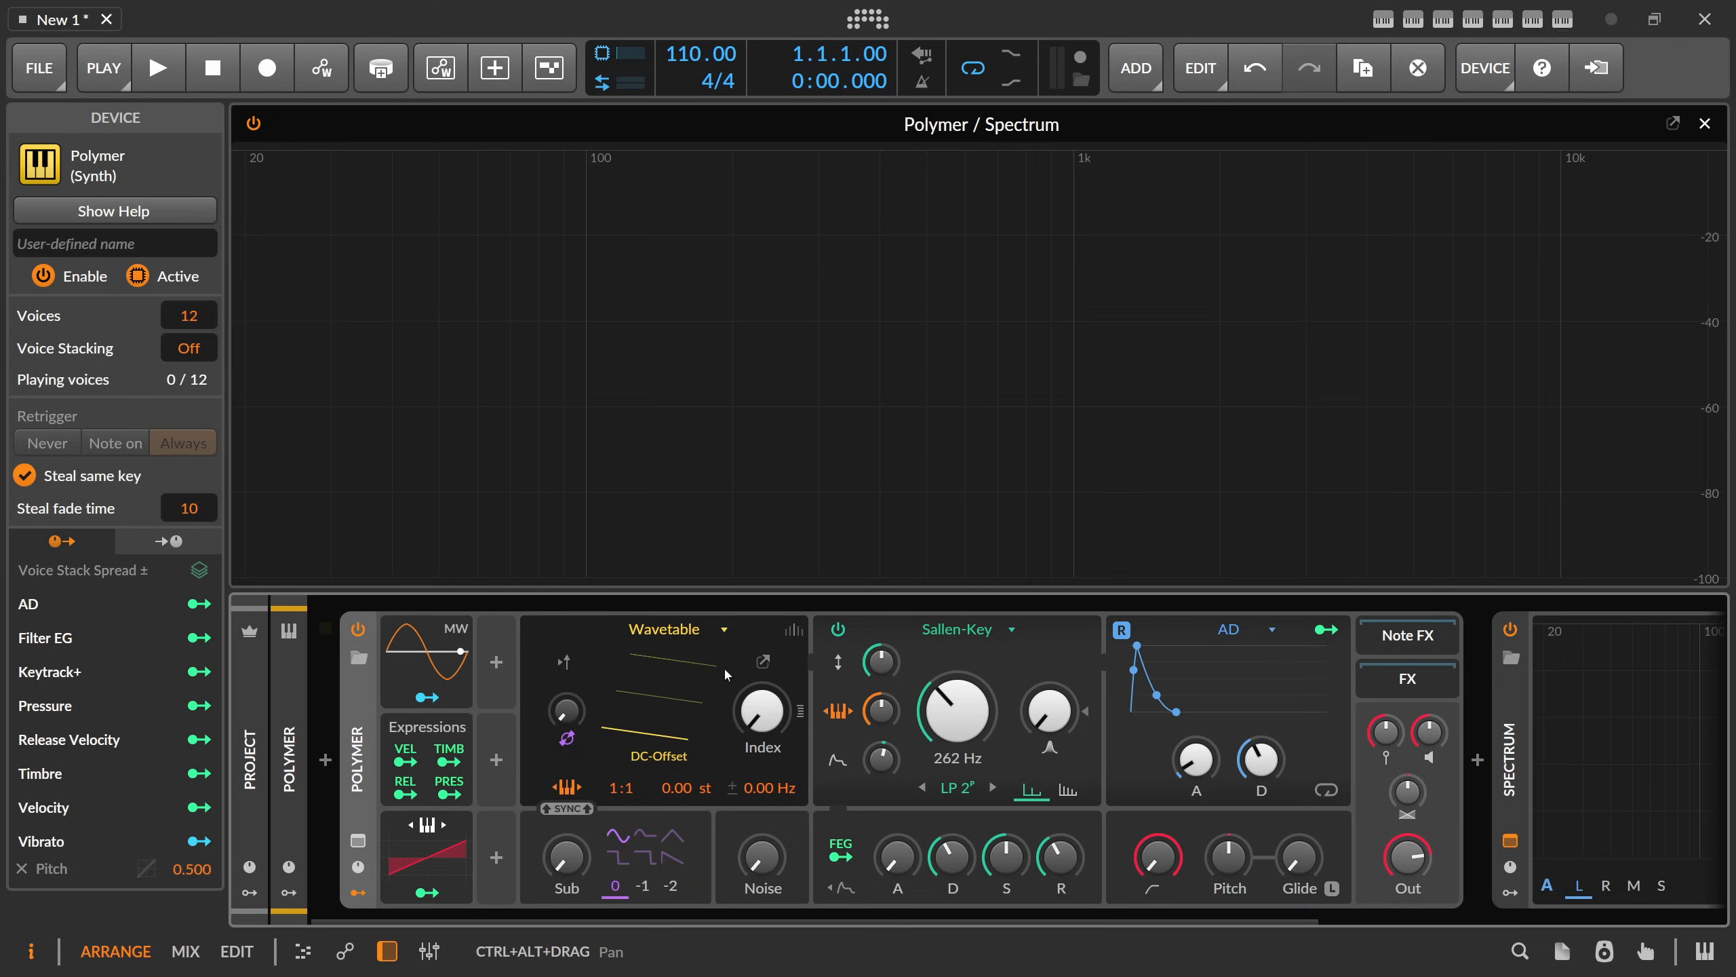
- Try a wavetable Index of 55.5 %, set it back to 0 %, and reopen the Index value for editing
left_click(758, 708)
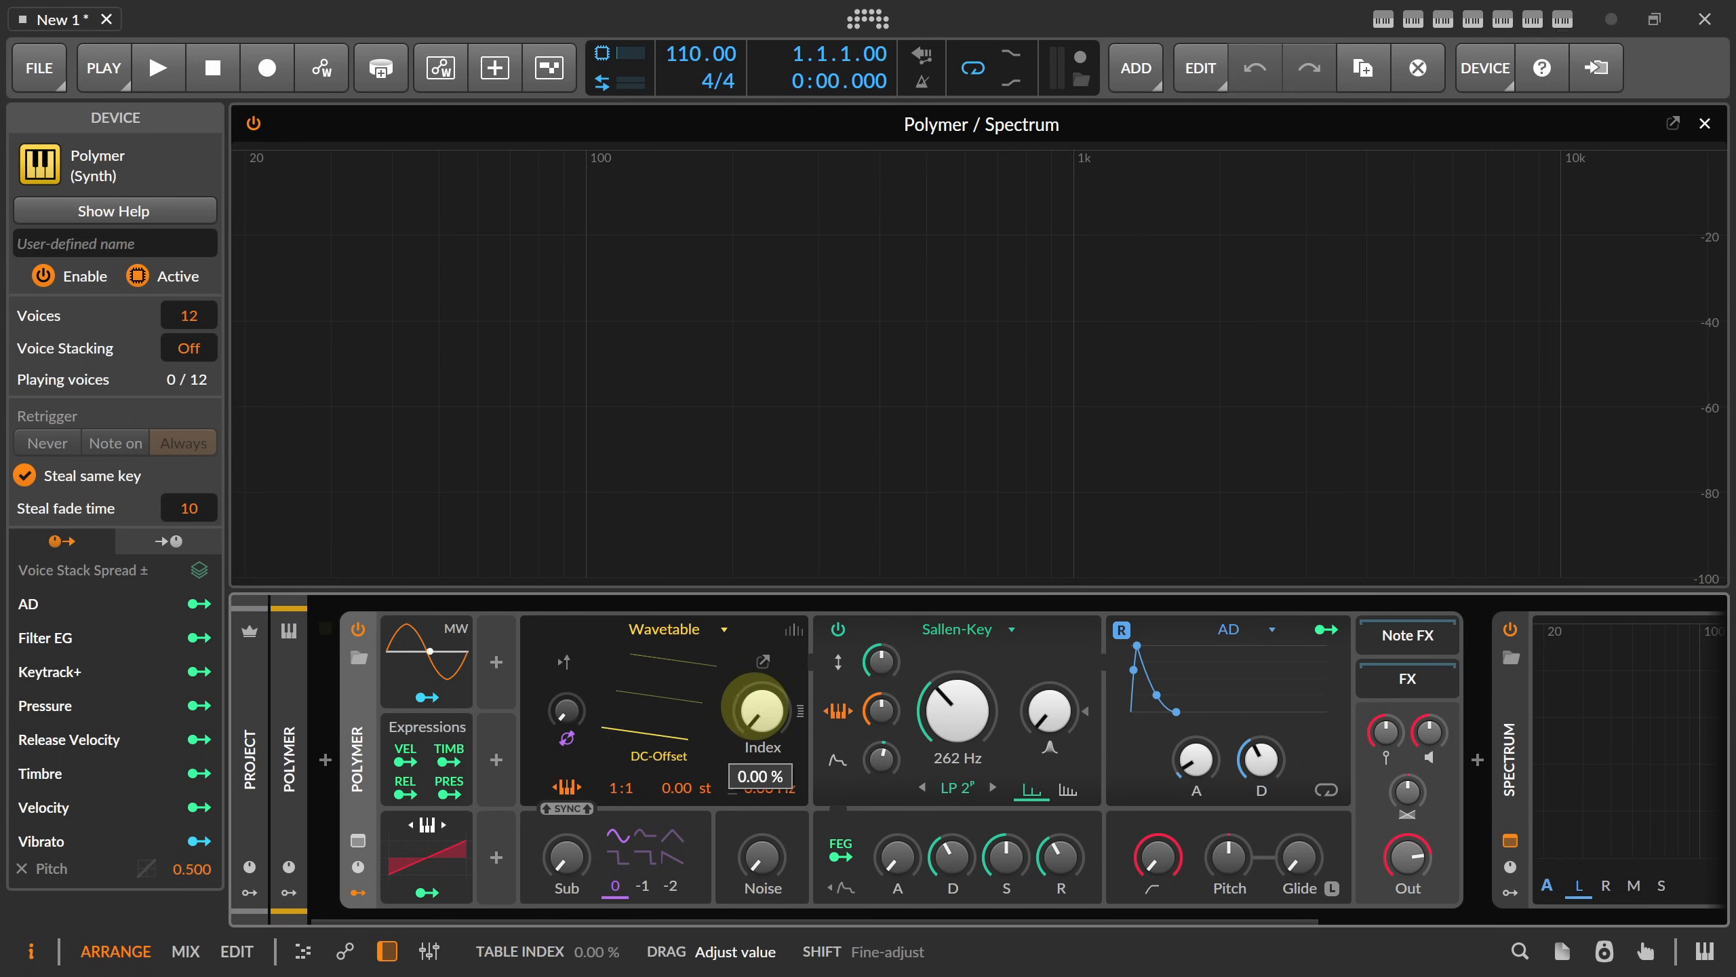
left_click_drag(755, 706, 756, 716)
left_click(761, 705, "ctrl")
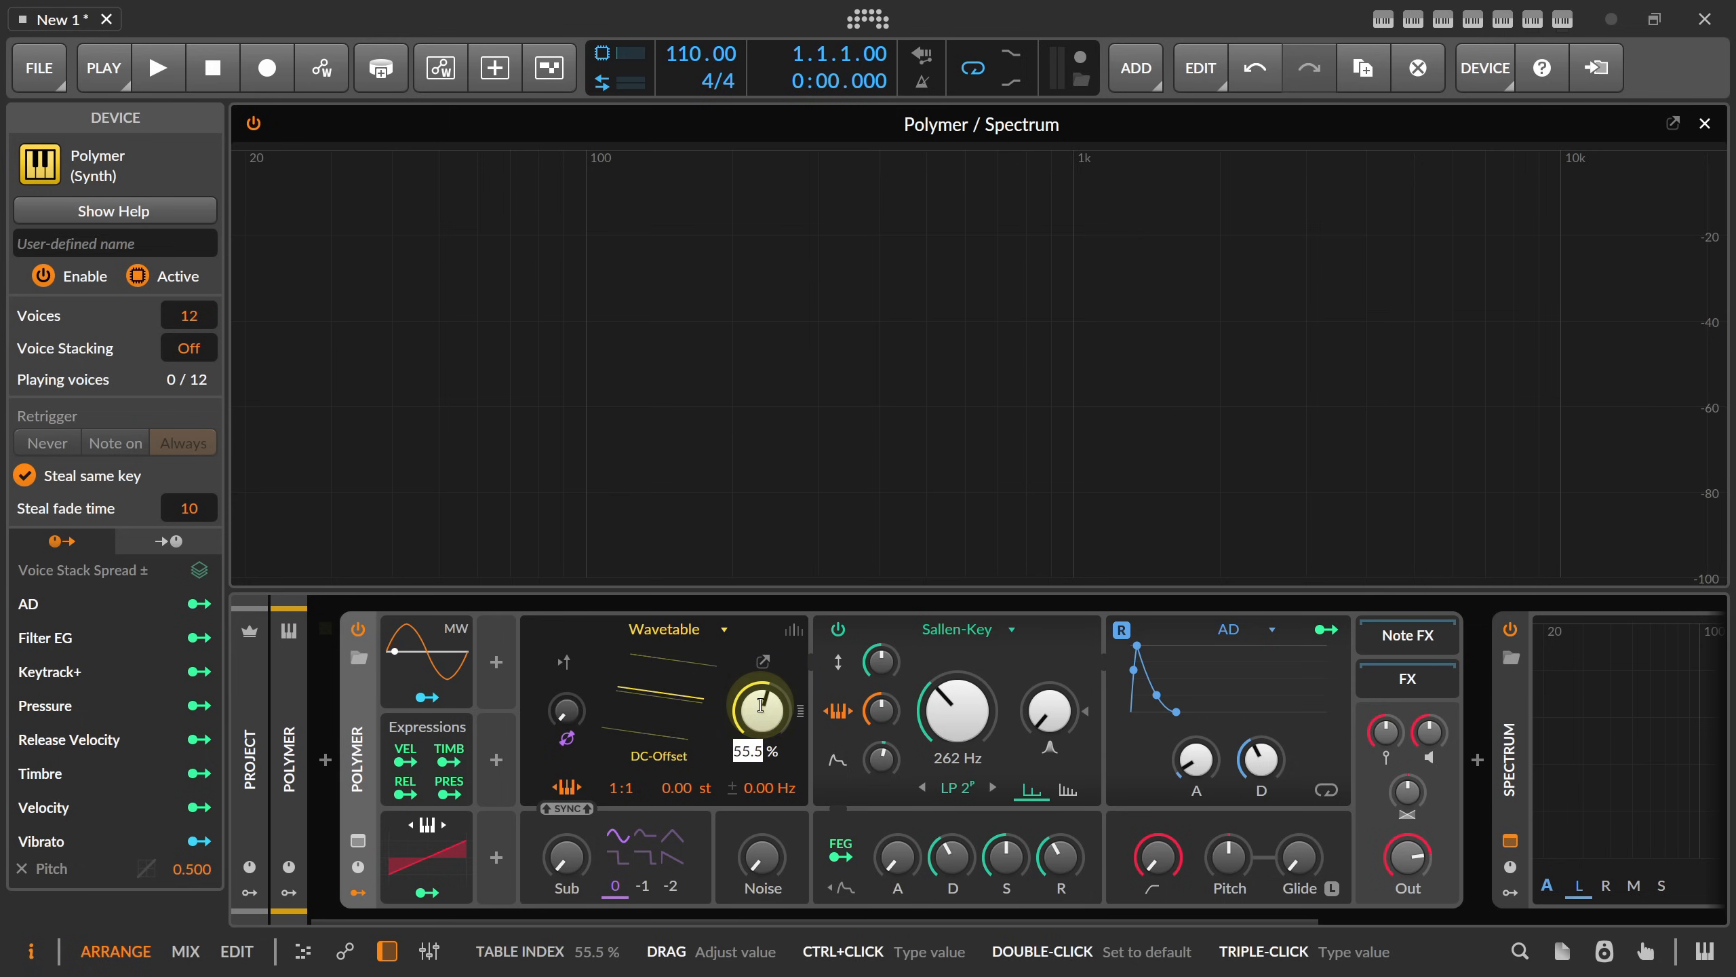
type("0")
key("Return")
left_click(765, 710, "ctrl")
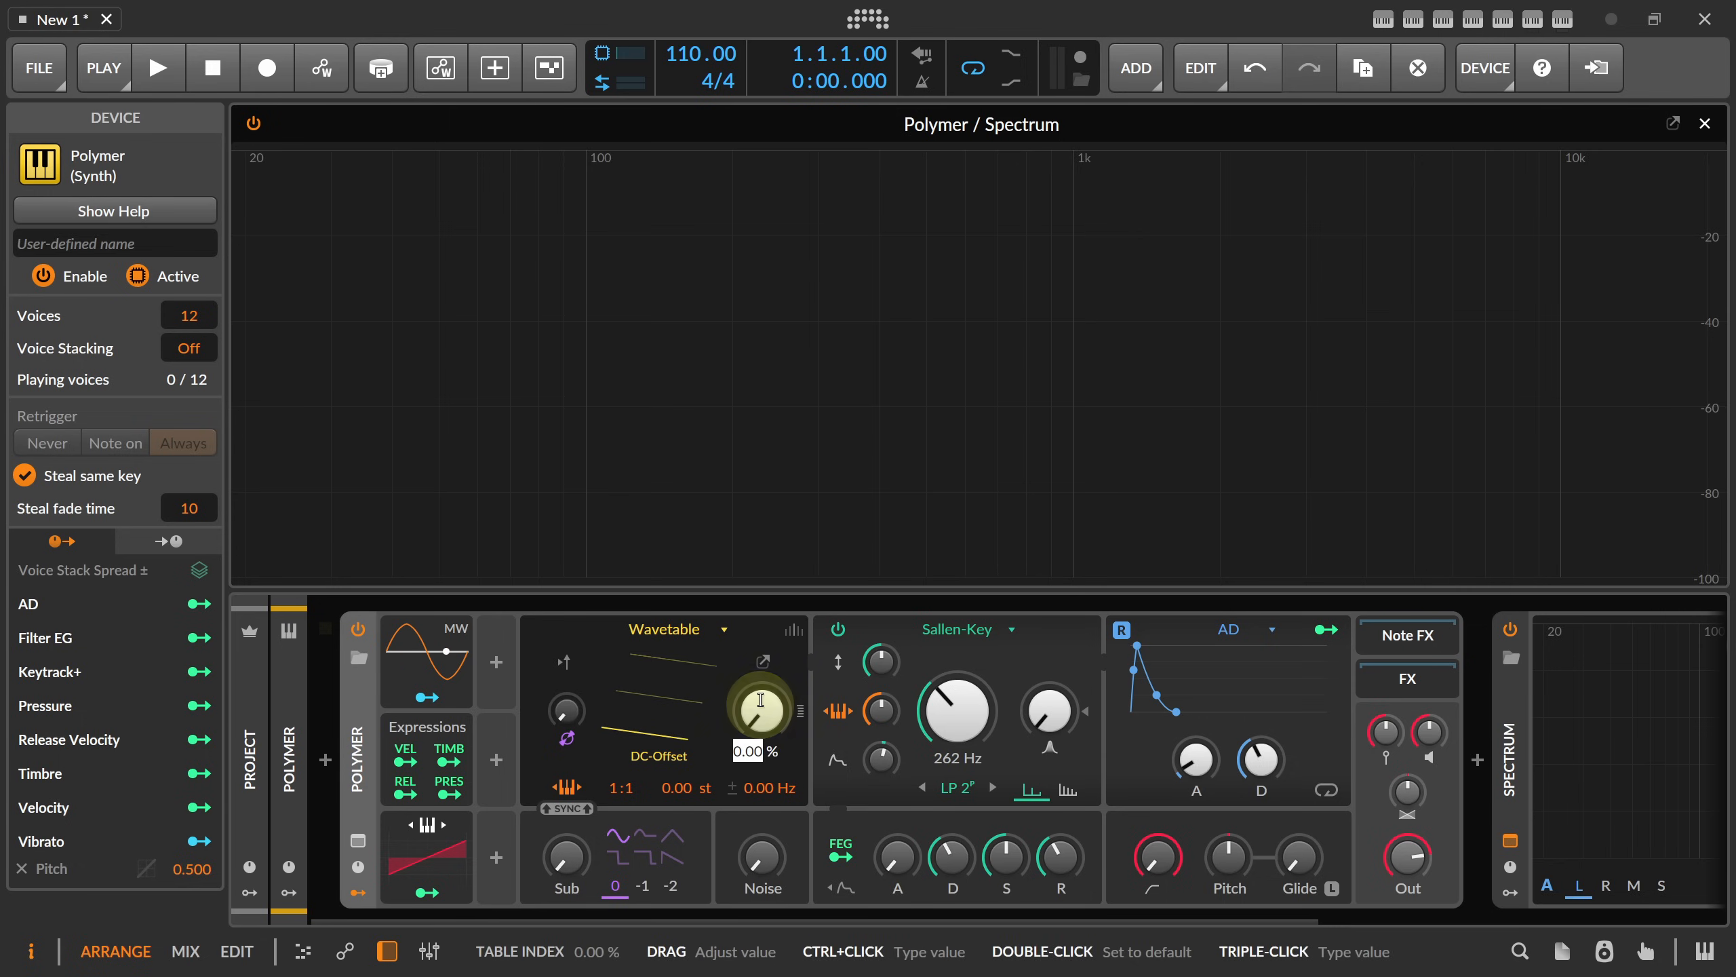
- Set the oscillator's wavetable index to 50 % and delete the three existing Polymer modulators
type("50 %")
key("Return")
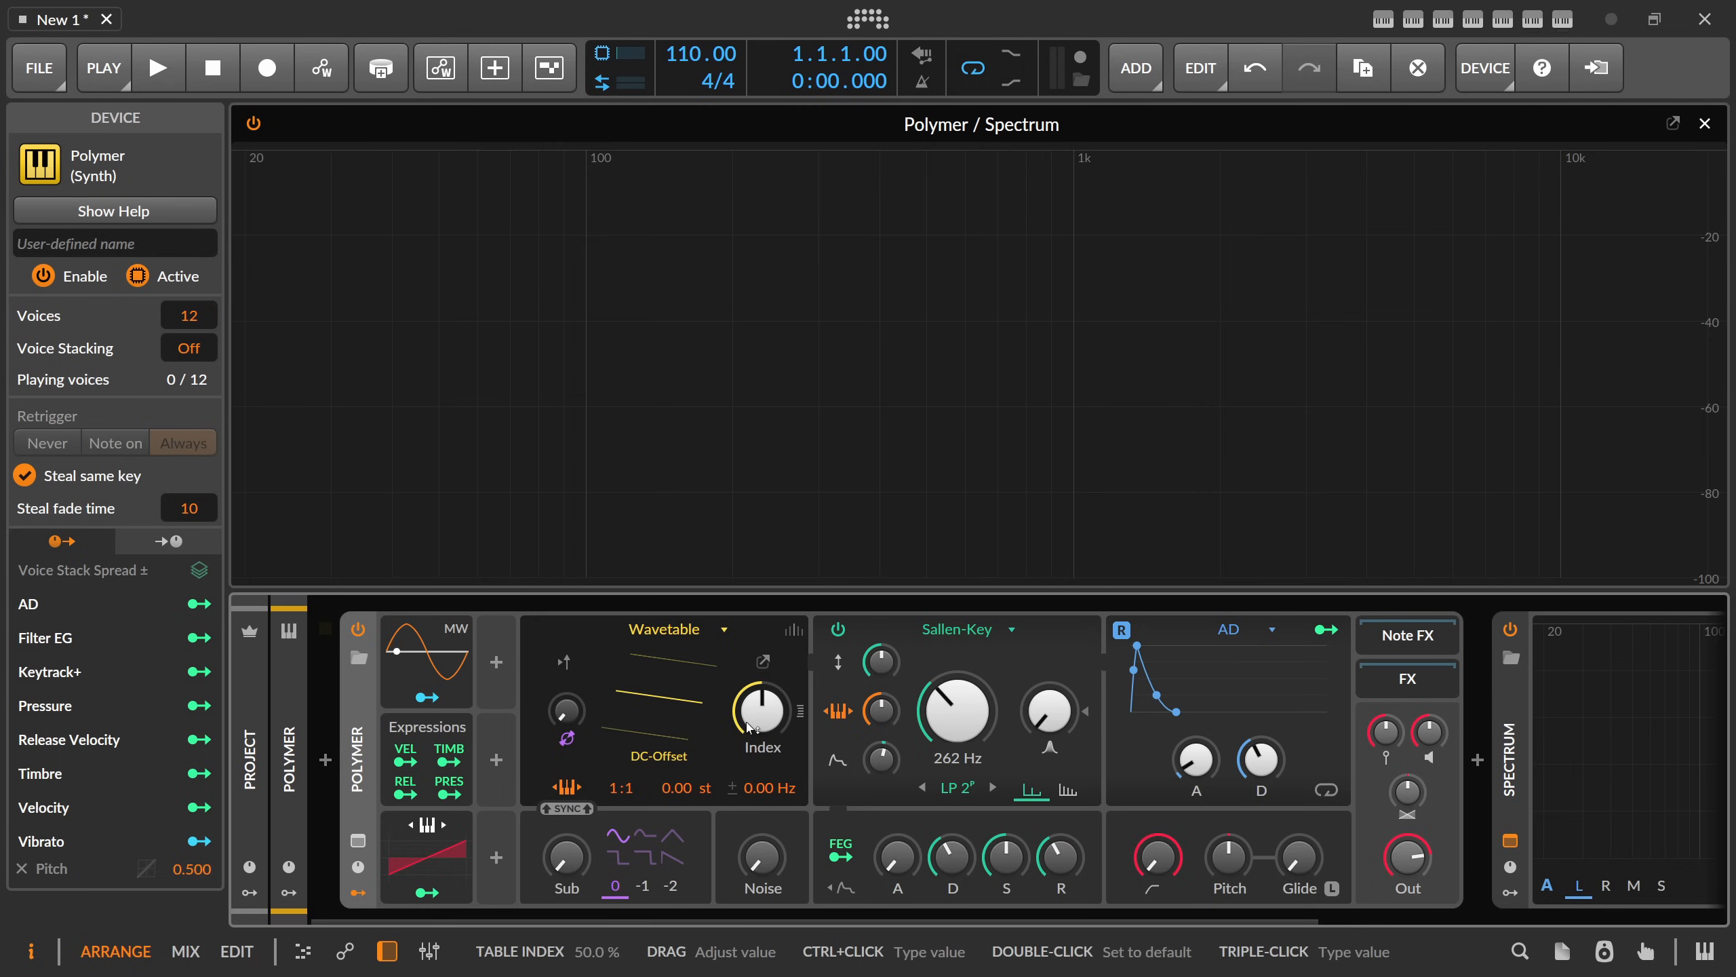
left_click(427, 861)
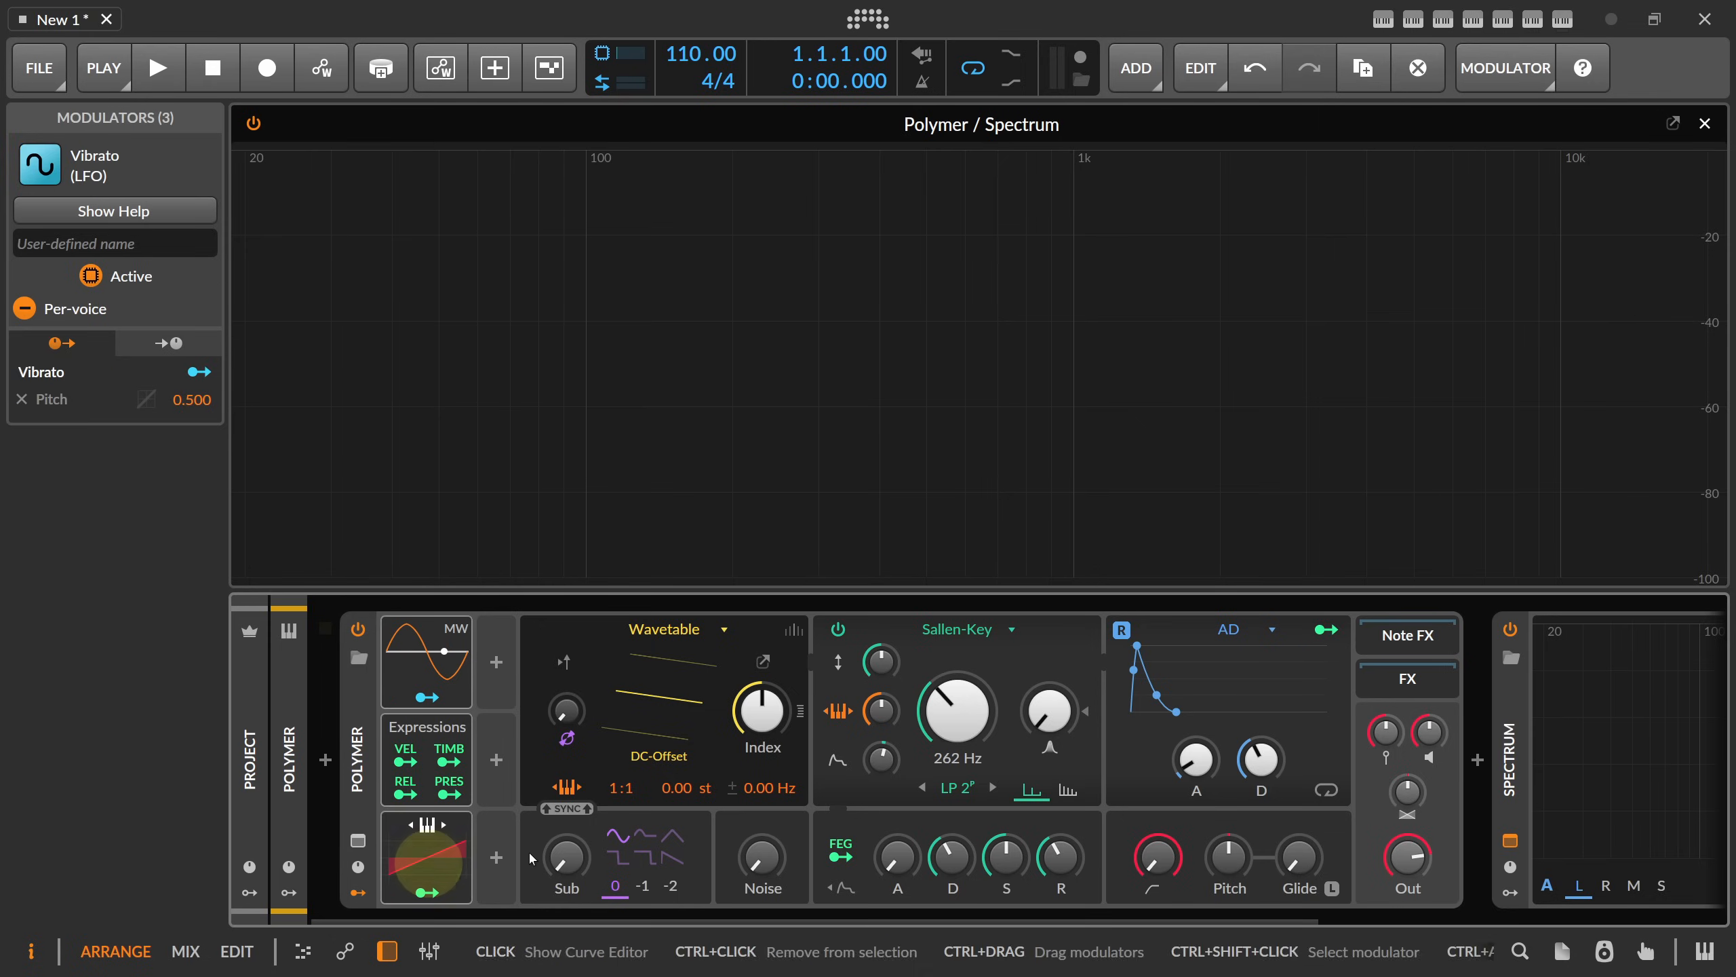
key("Delete")
- Add a Wavetable LFO to Polymer's first modulator slot
left_click(400, 663)
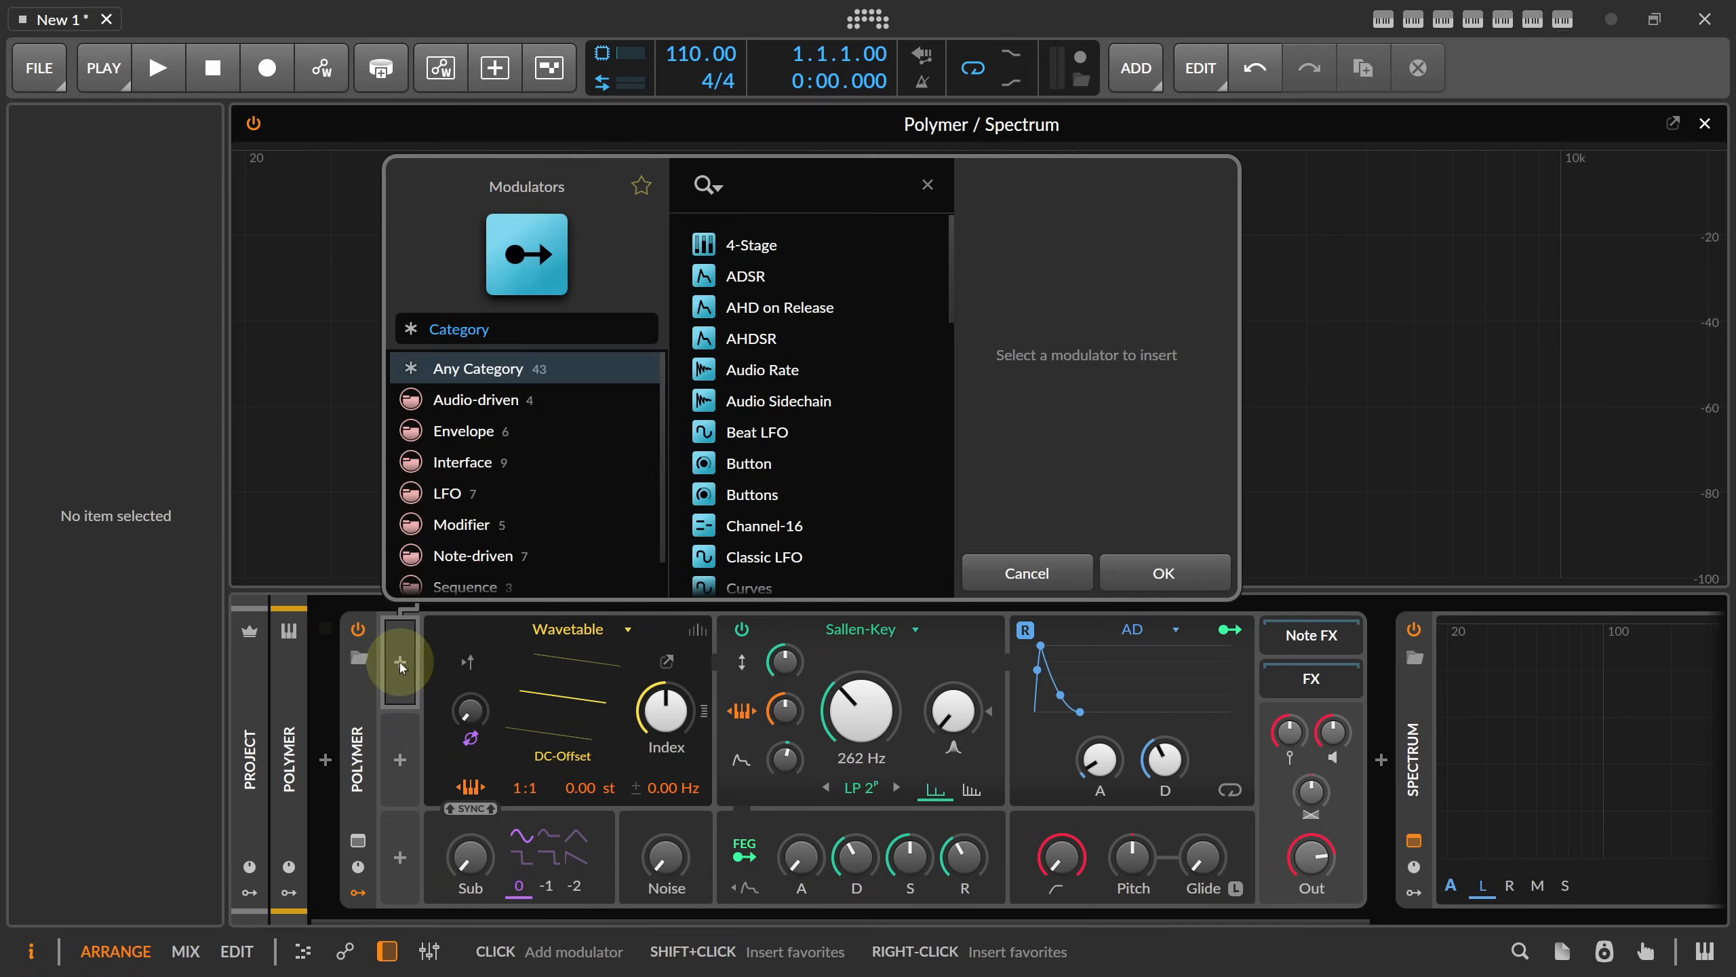
type("wave")
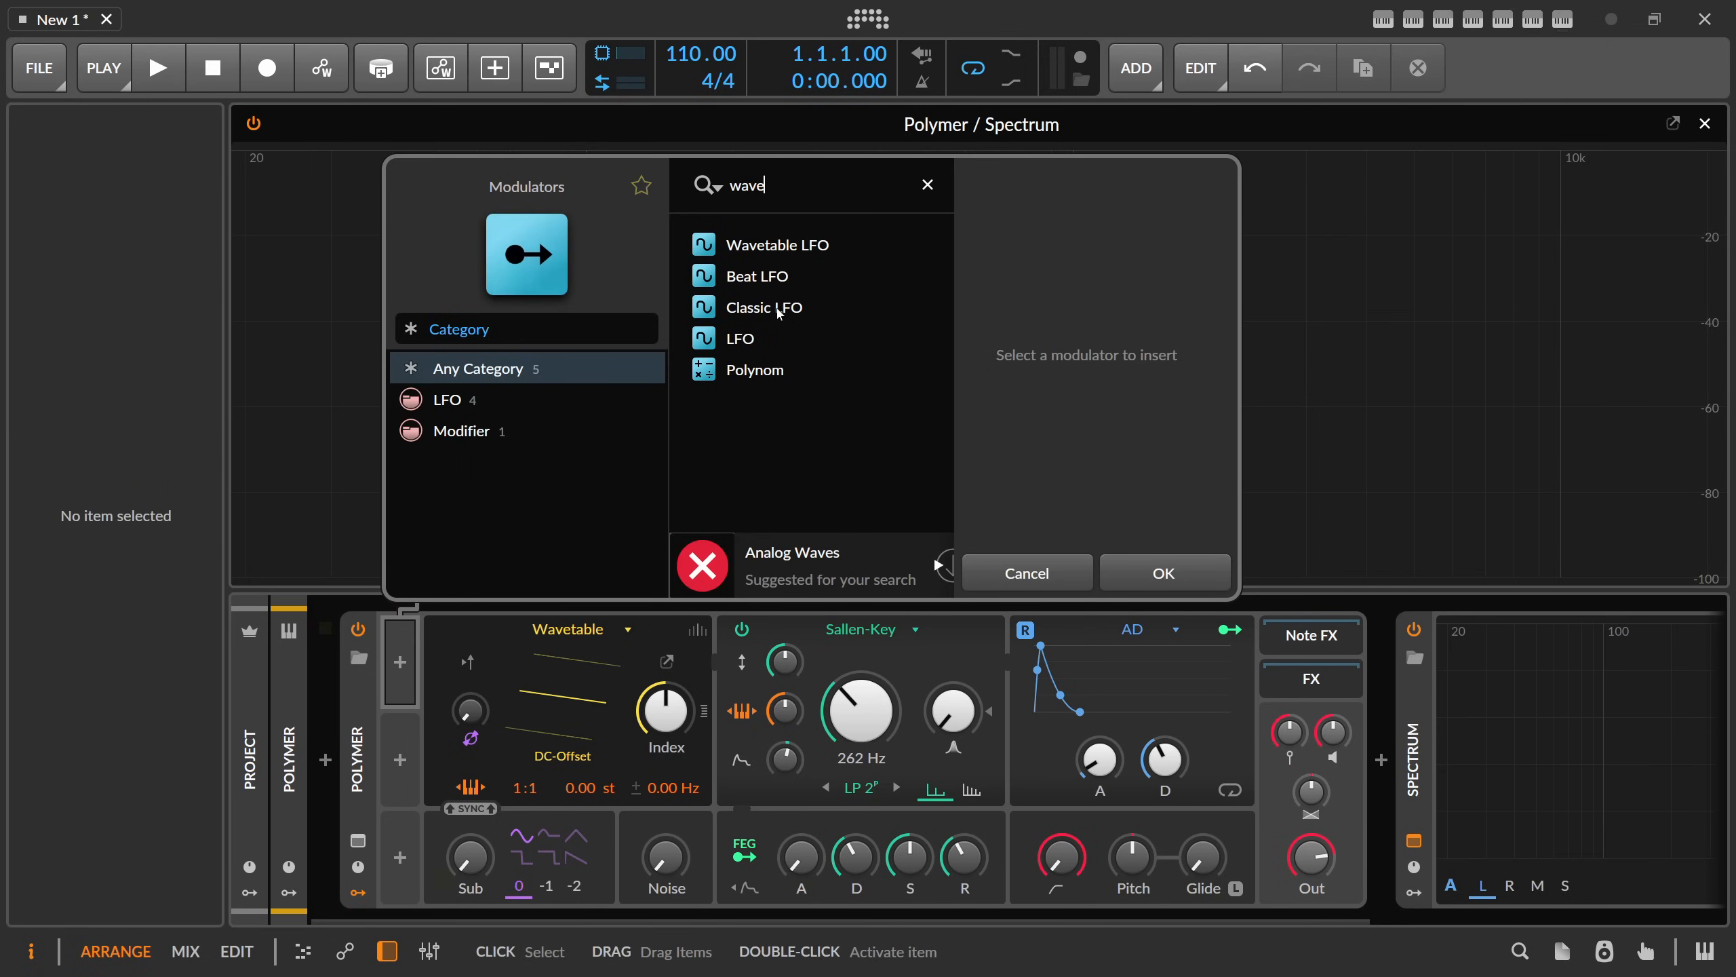
left_click(778, 245)
left_click(777, 245)
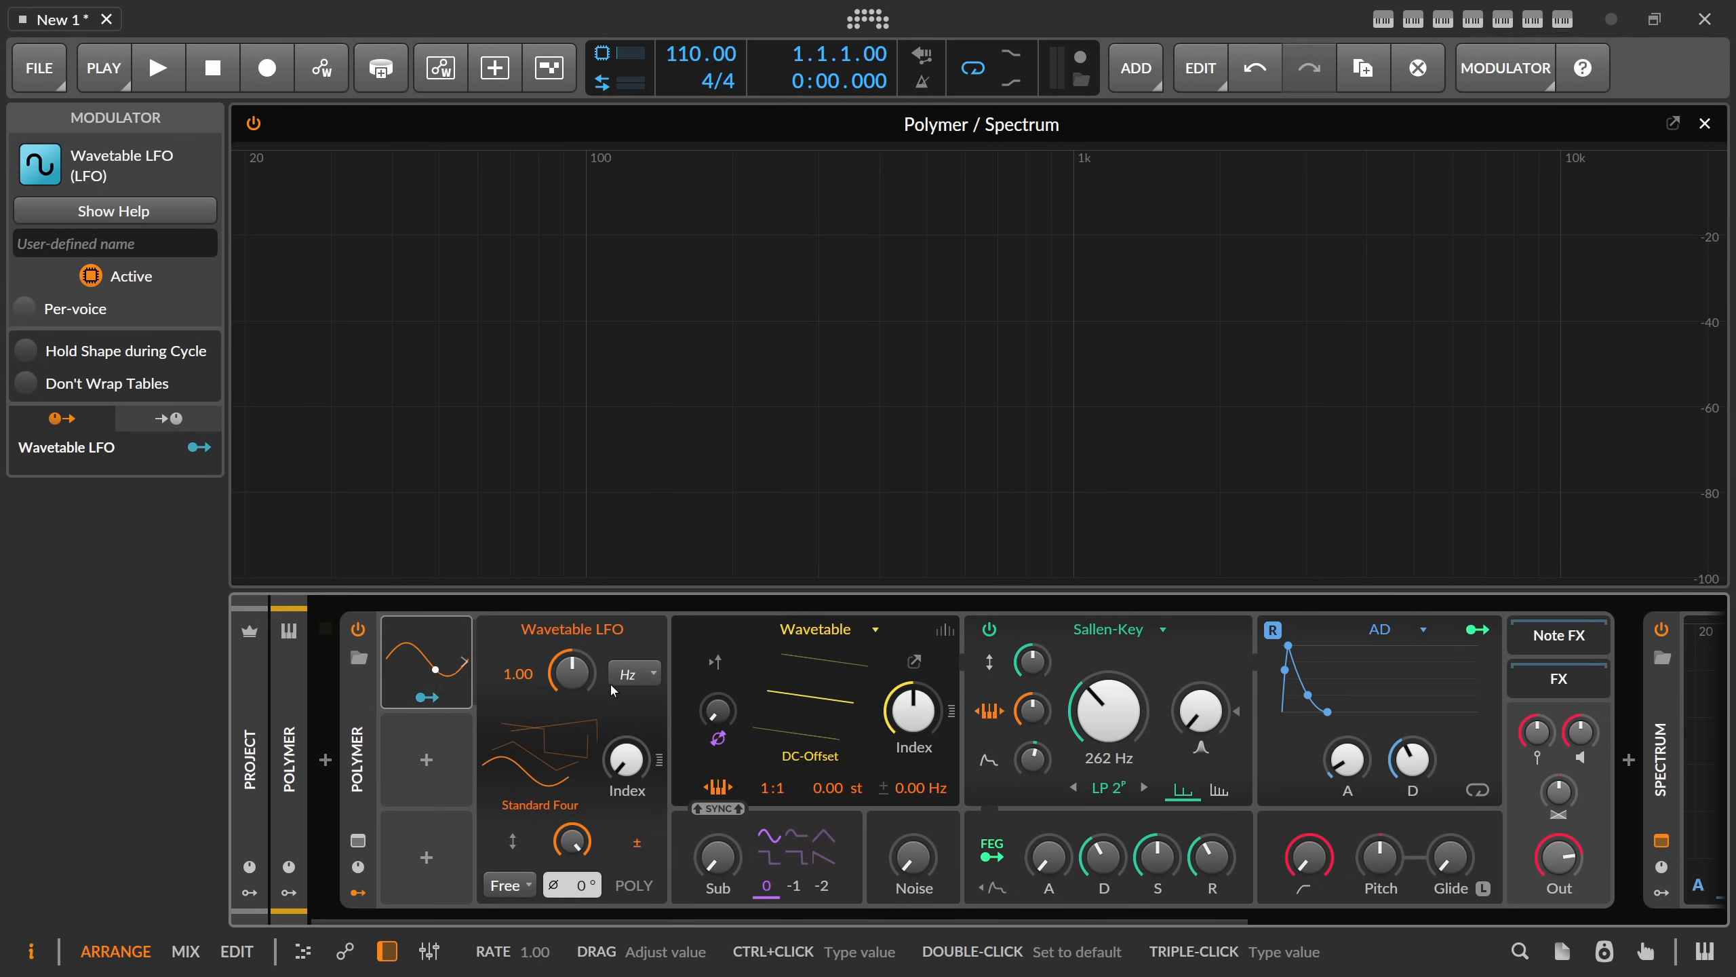
- Set the Wavetable LFO's rate unit to Pitch (of current note) and map it to the oscillator's Index with an amount of 0.500
left_click(633, 674)
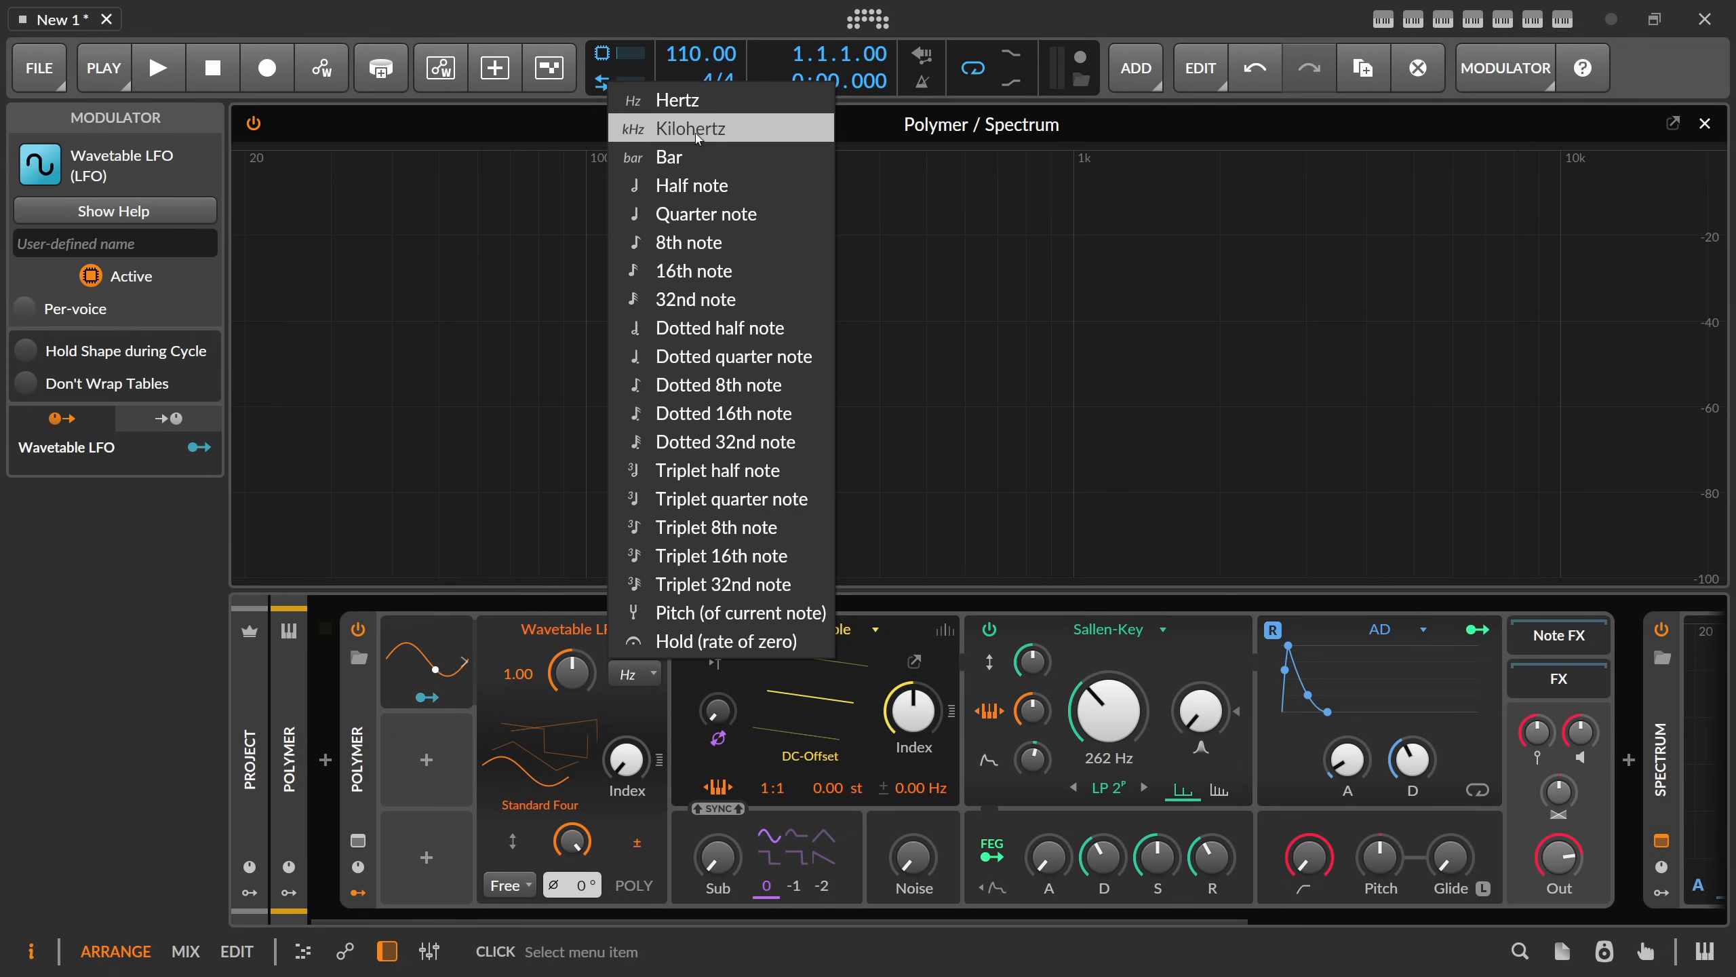
left_click(706, 614)
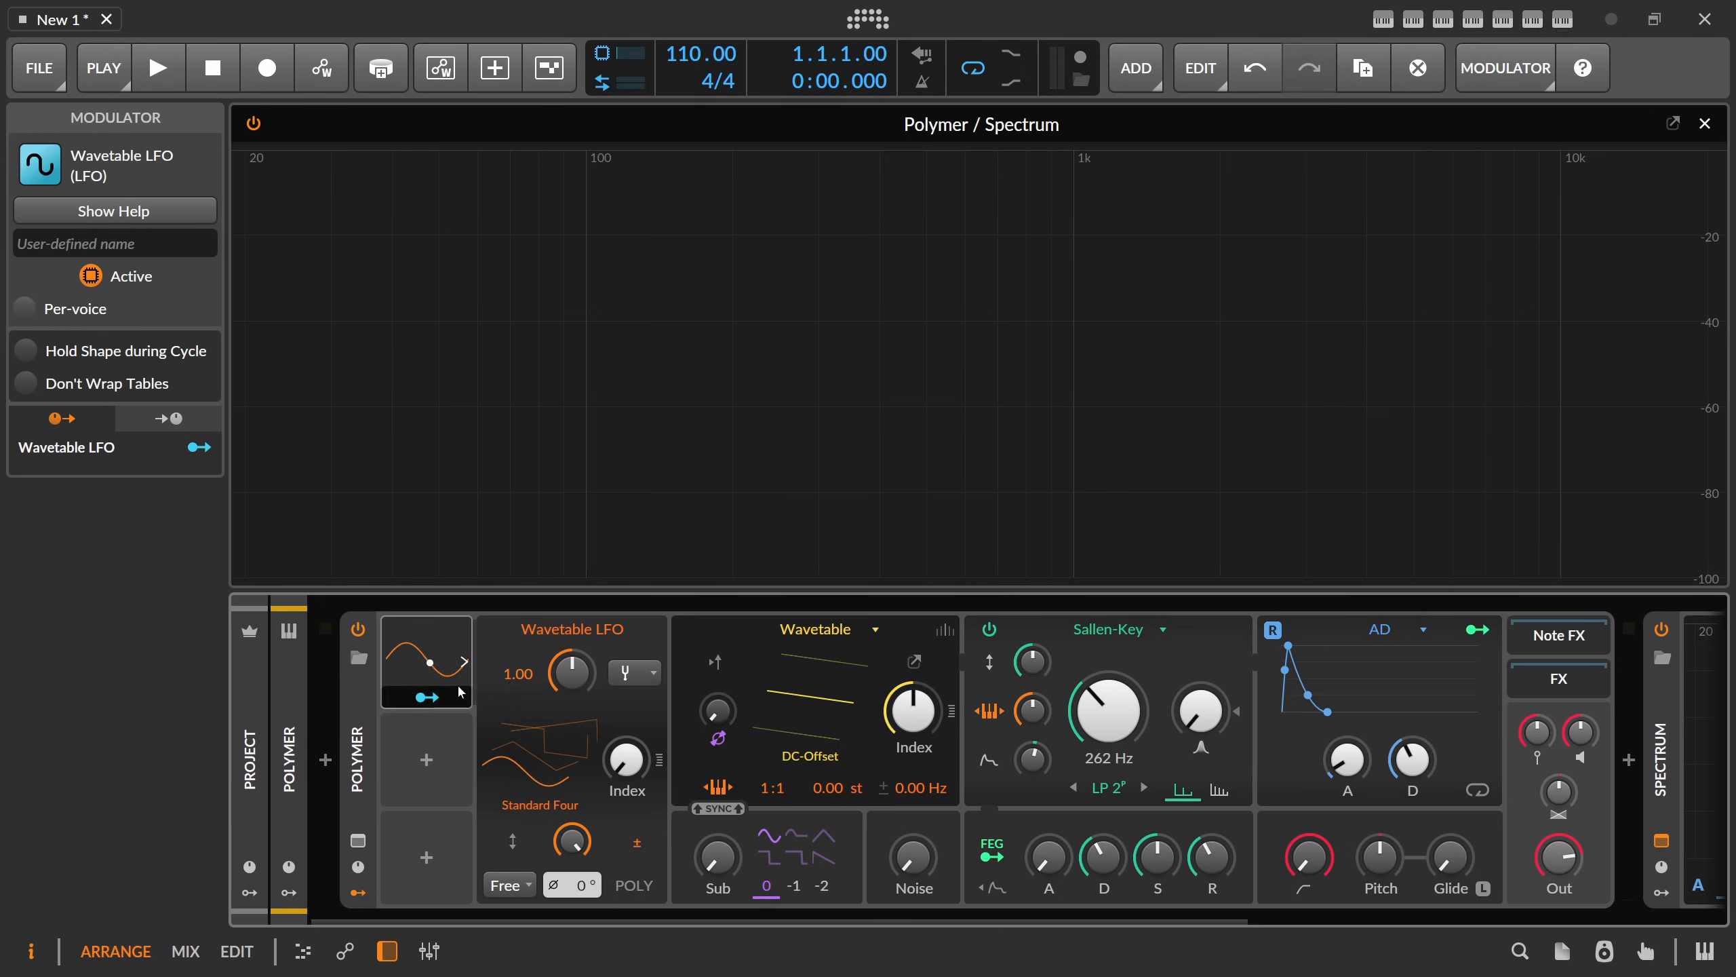
left_click(427, 697)
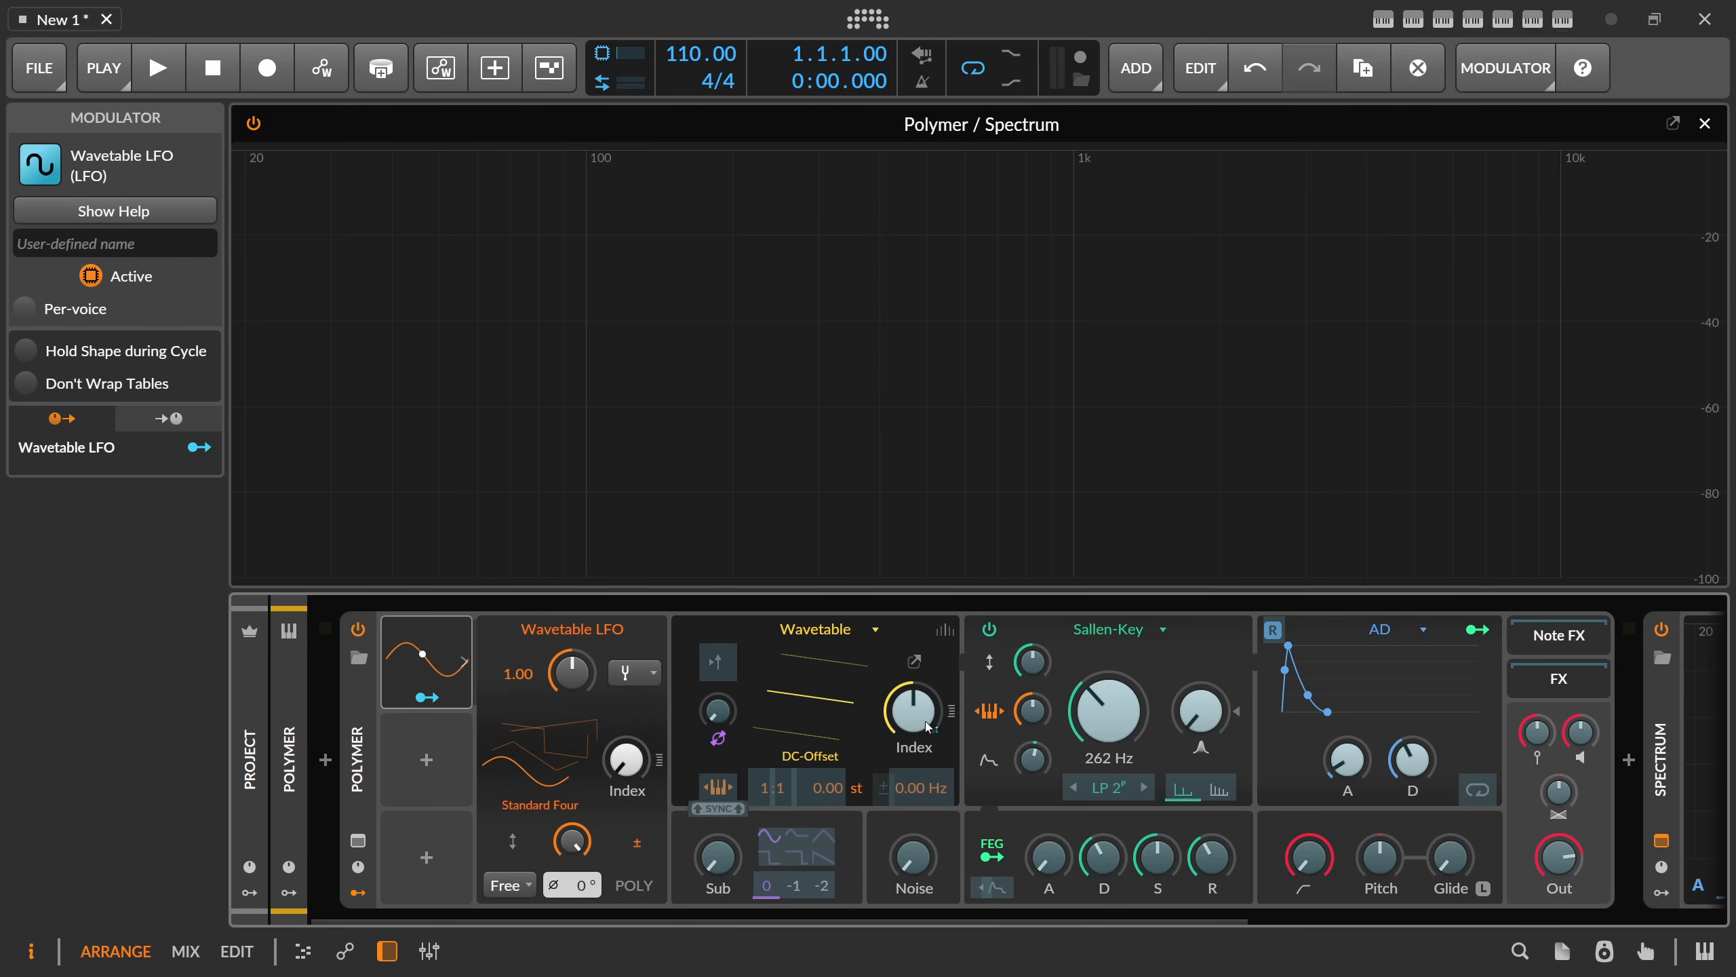
left_click_drag(928, 726, 927, 705)
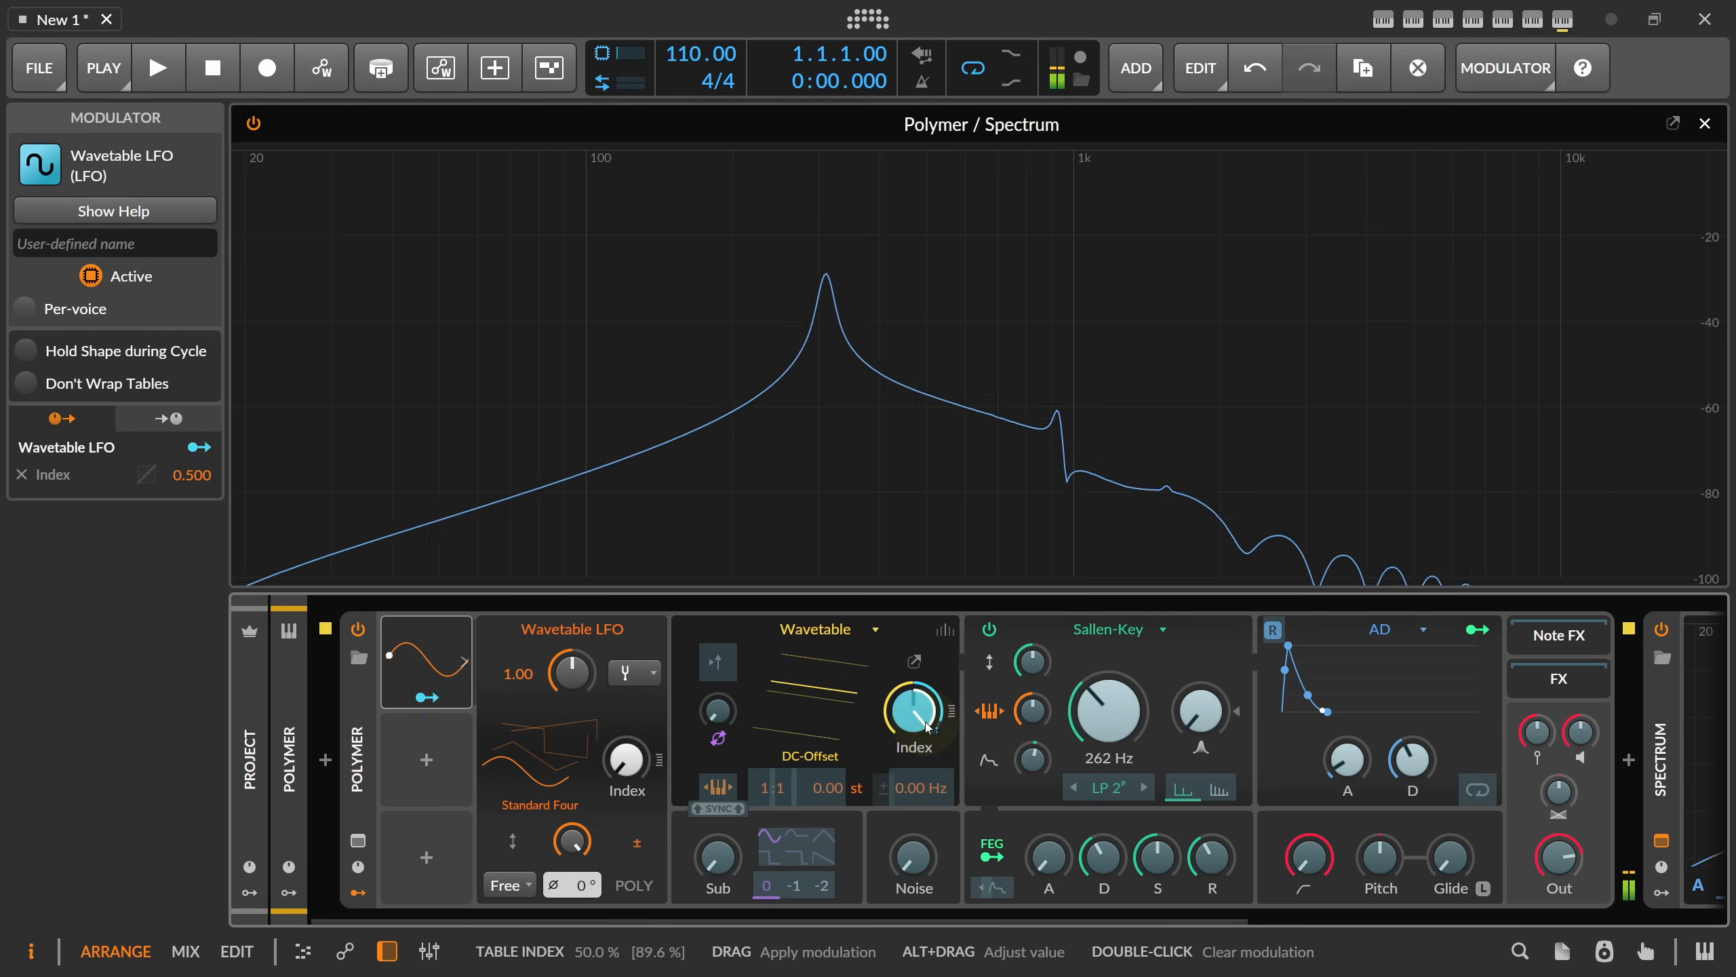
- Raise the Wavetable LFO's own table index to its maximum and collapse its panel
left_click_drag(624, 758, 648, 833)
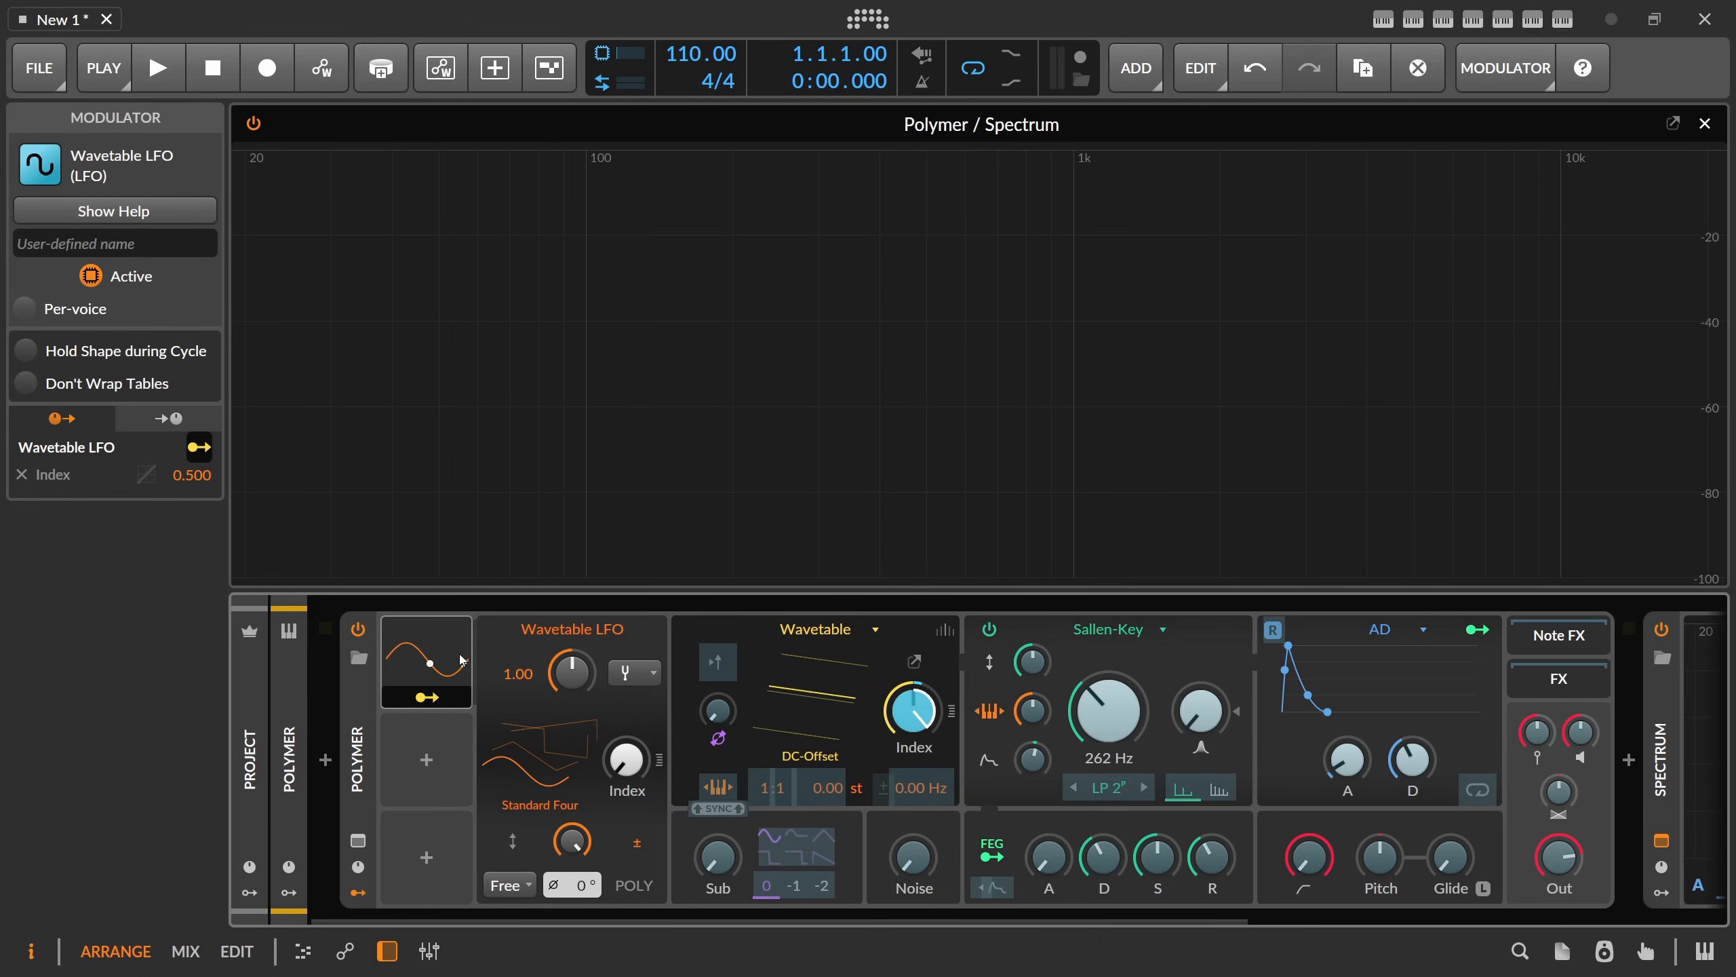
left_click(453, 653)
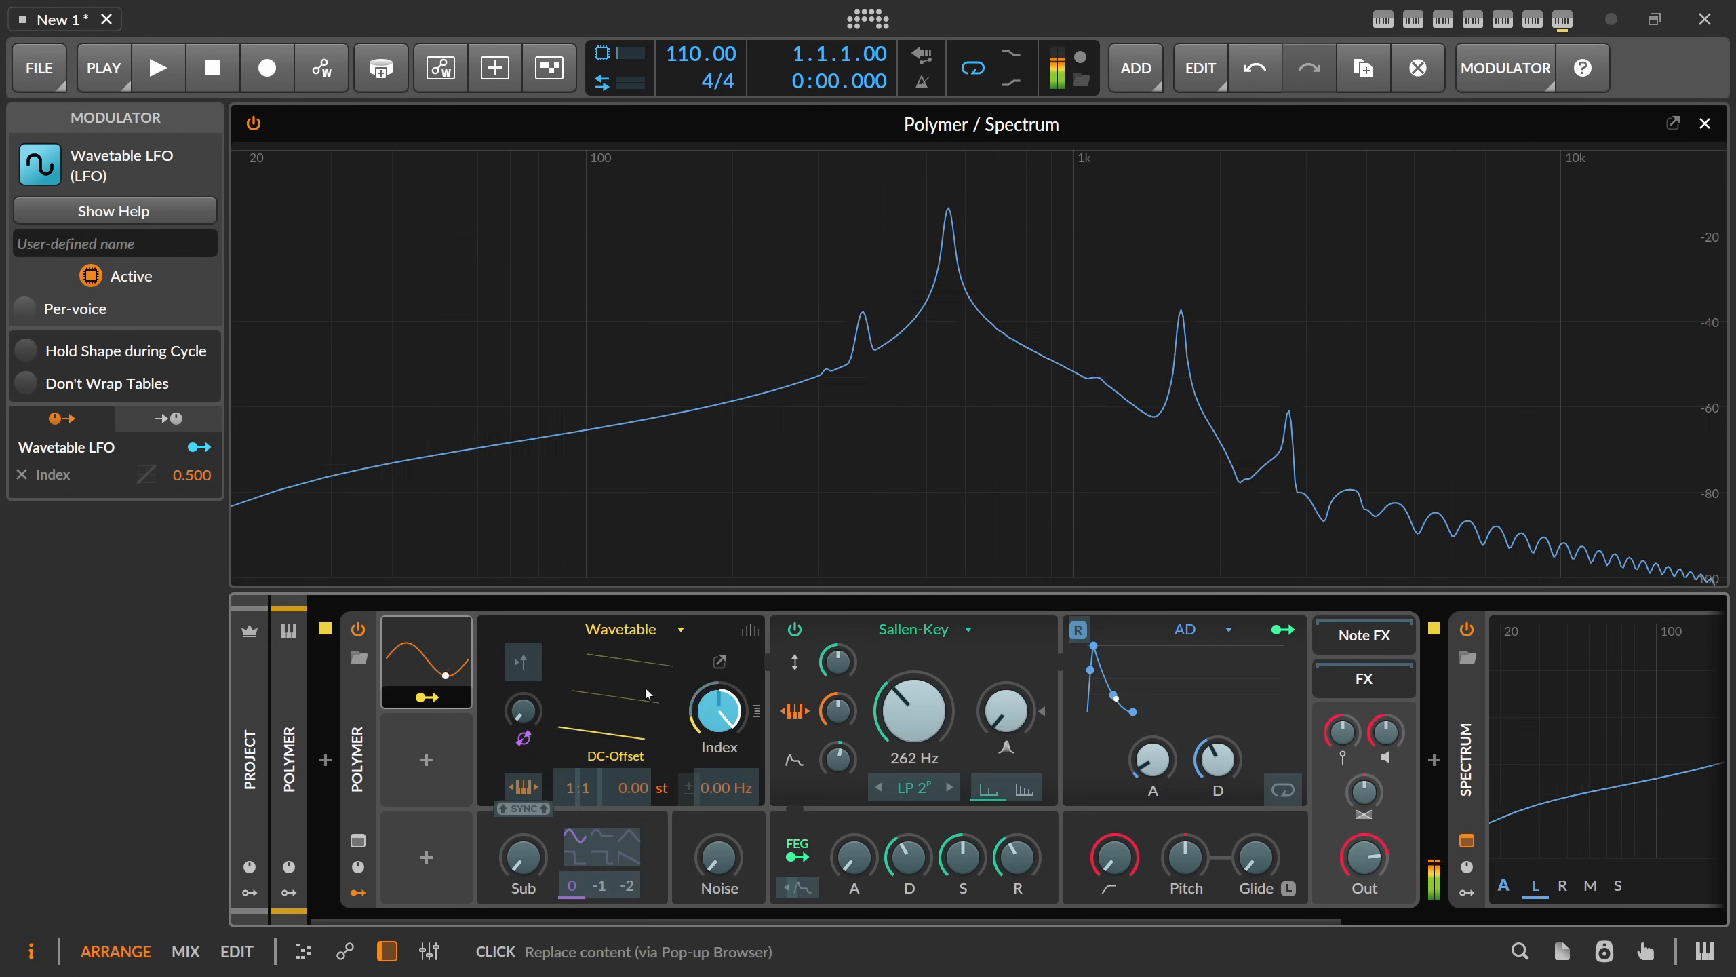
left_click(470, 677)
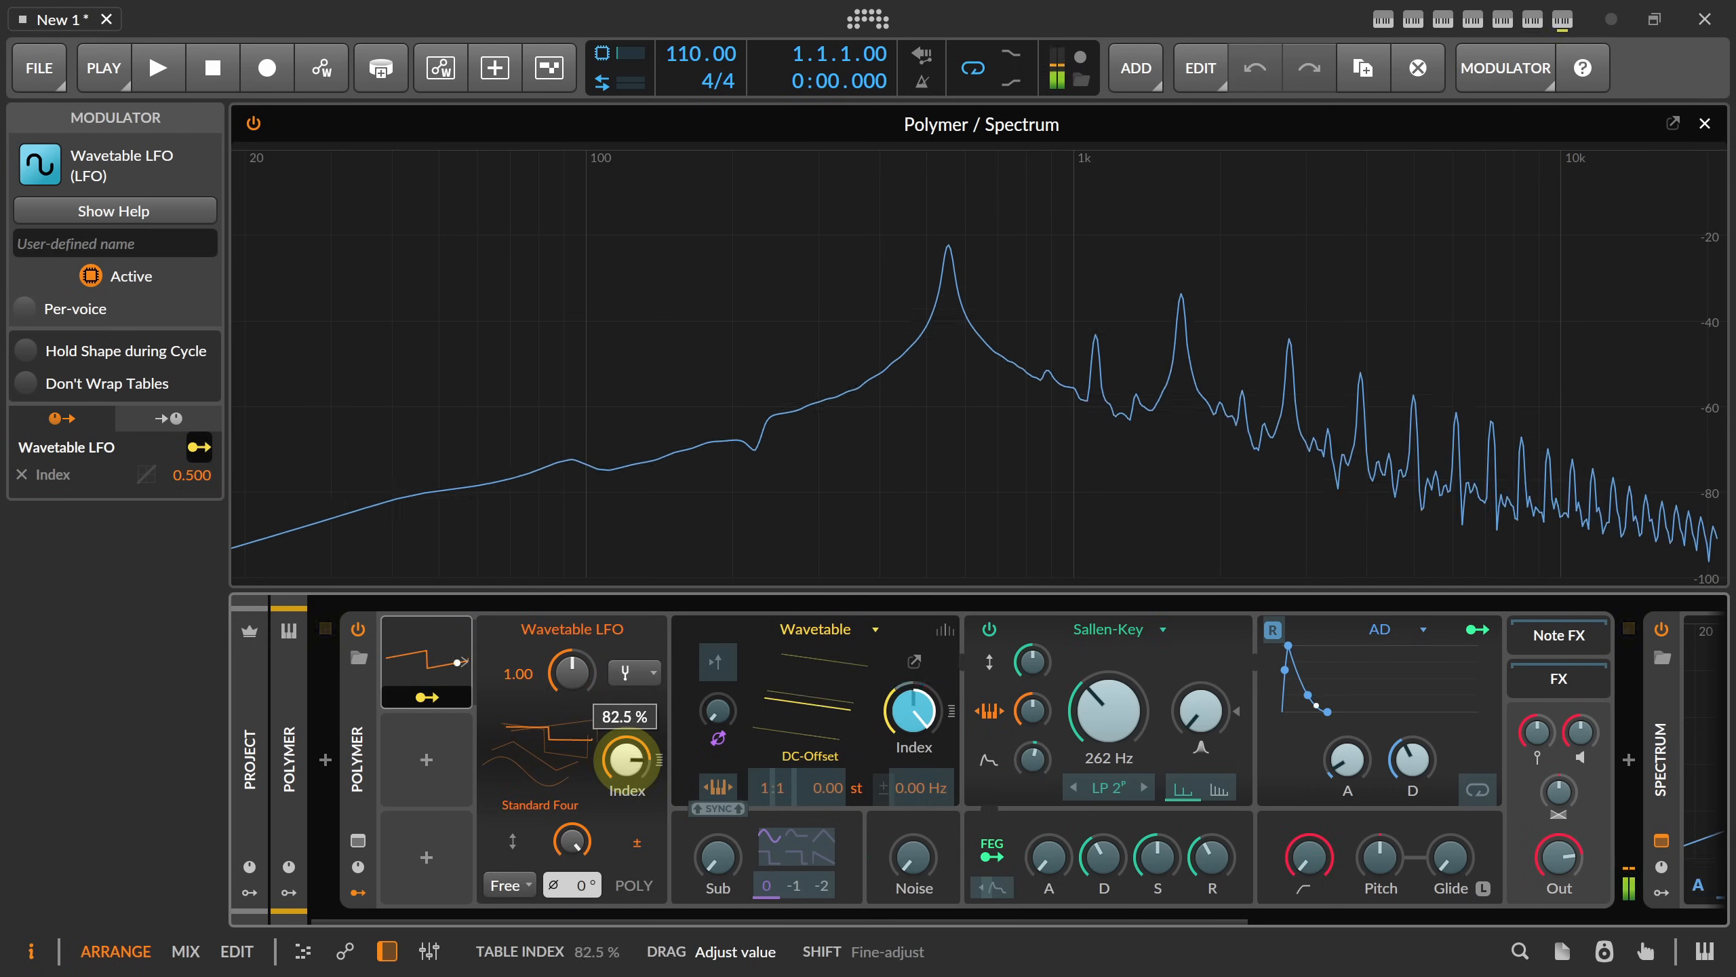
left_click(464, 661)
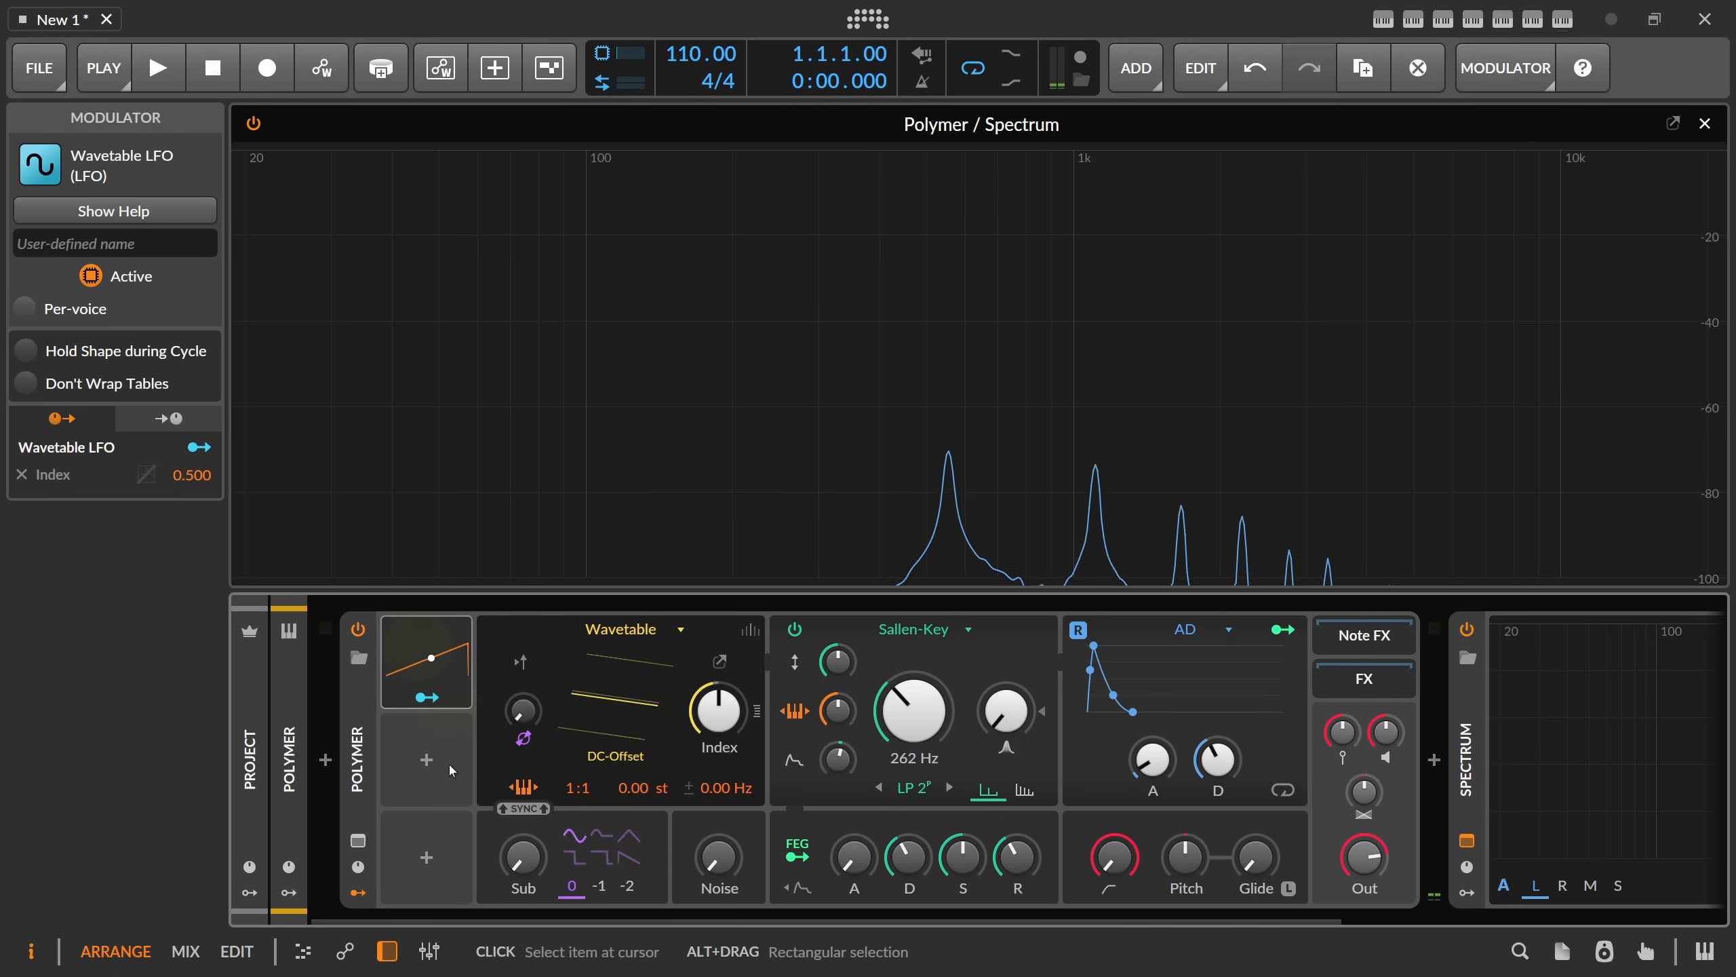
- Duplicate the Wavetable LFO into the slot below, map the copy to the original's phase and expand both LFO panels
key("ctrl+d")
left_click_drag(511, 673, 444, 730)
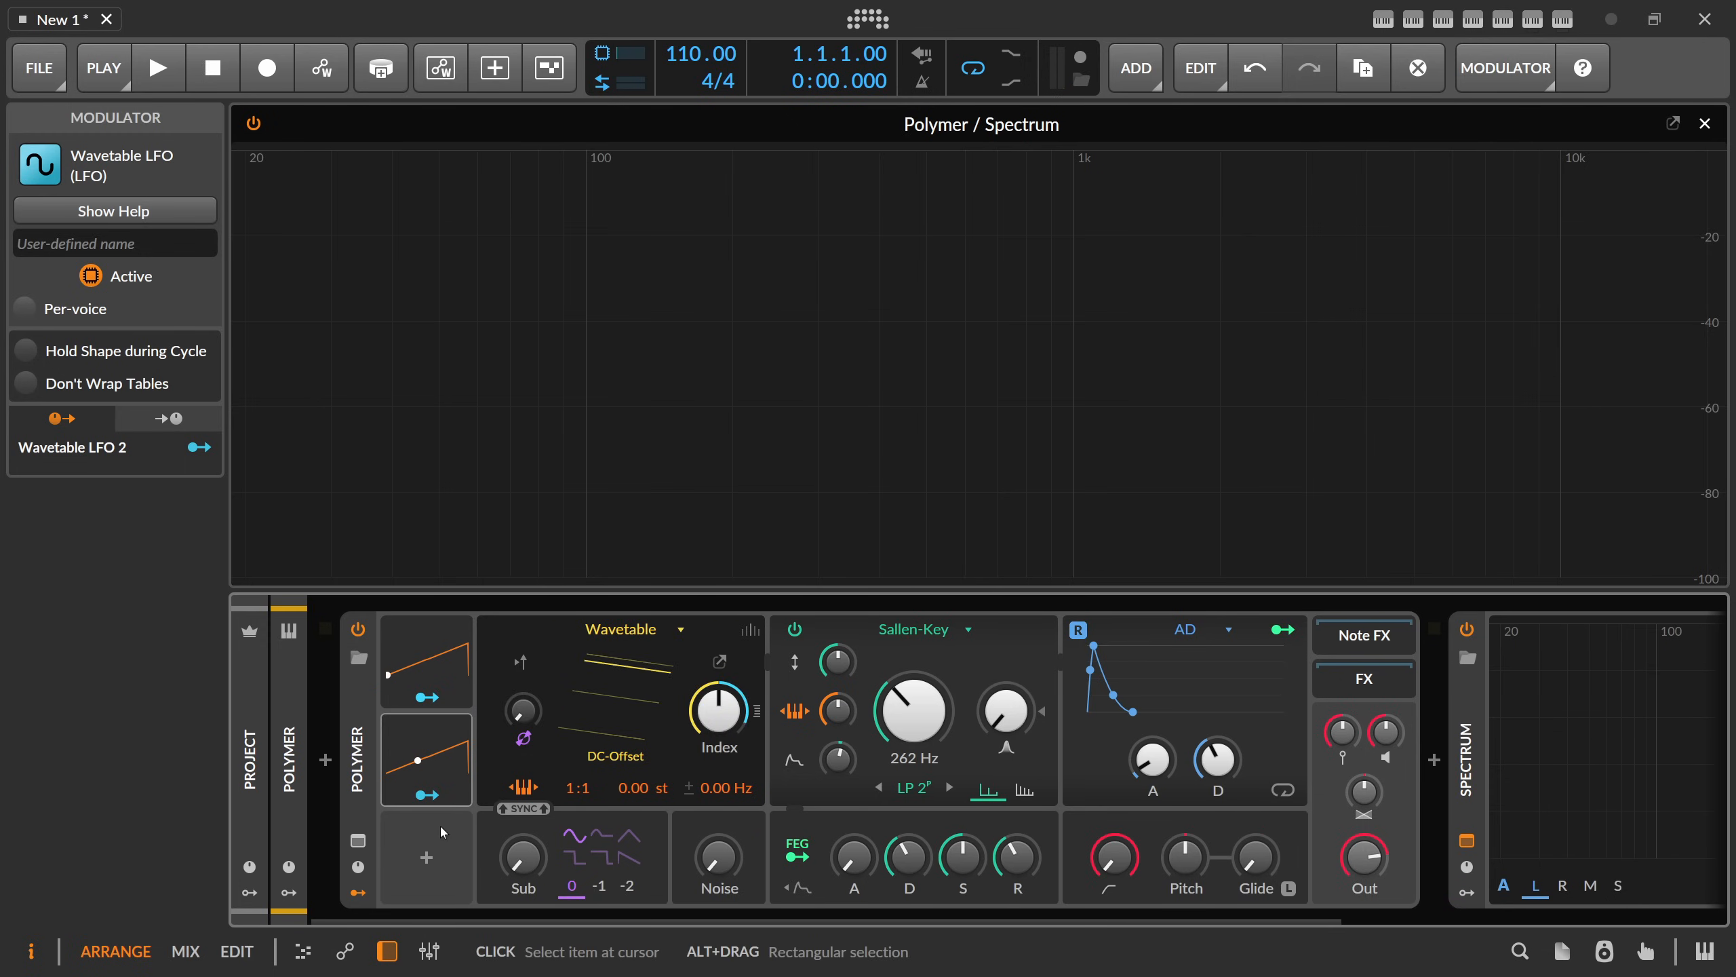
left_click(427, 795)
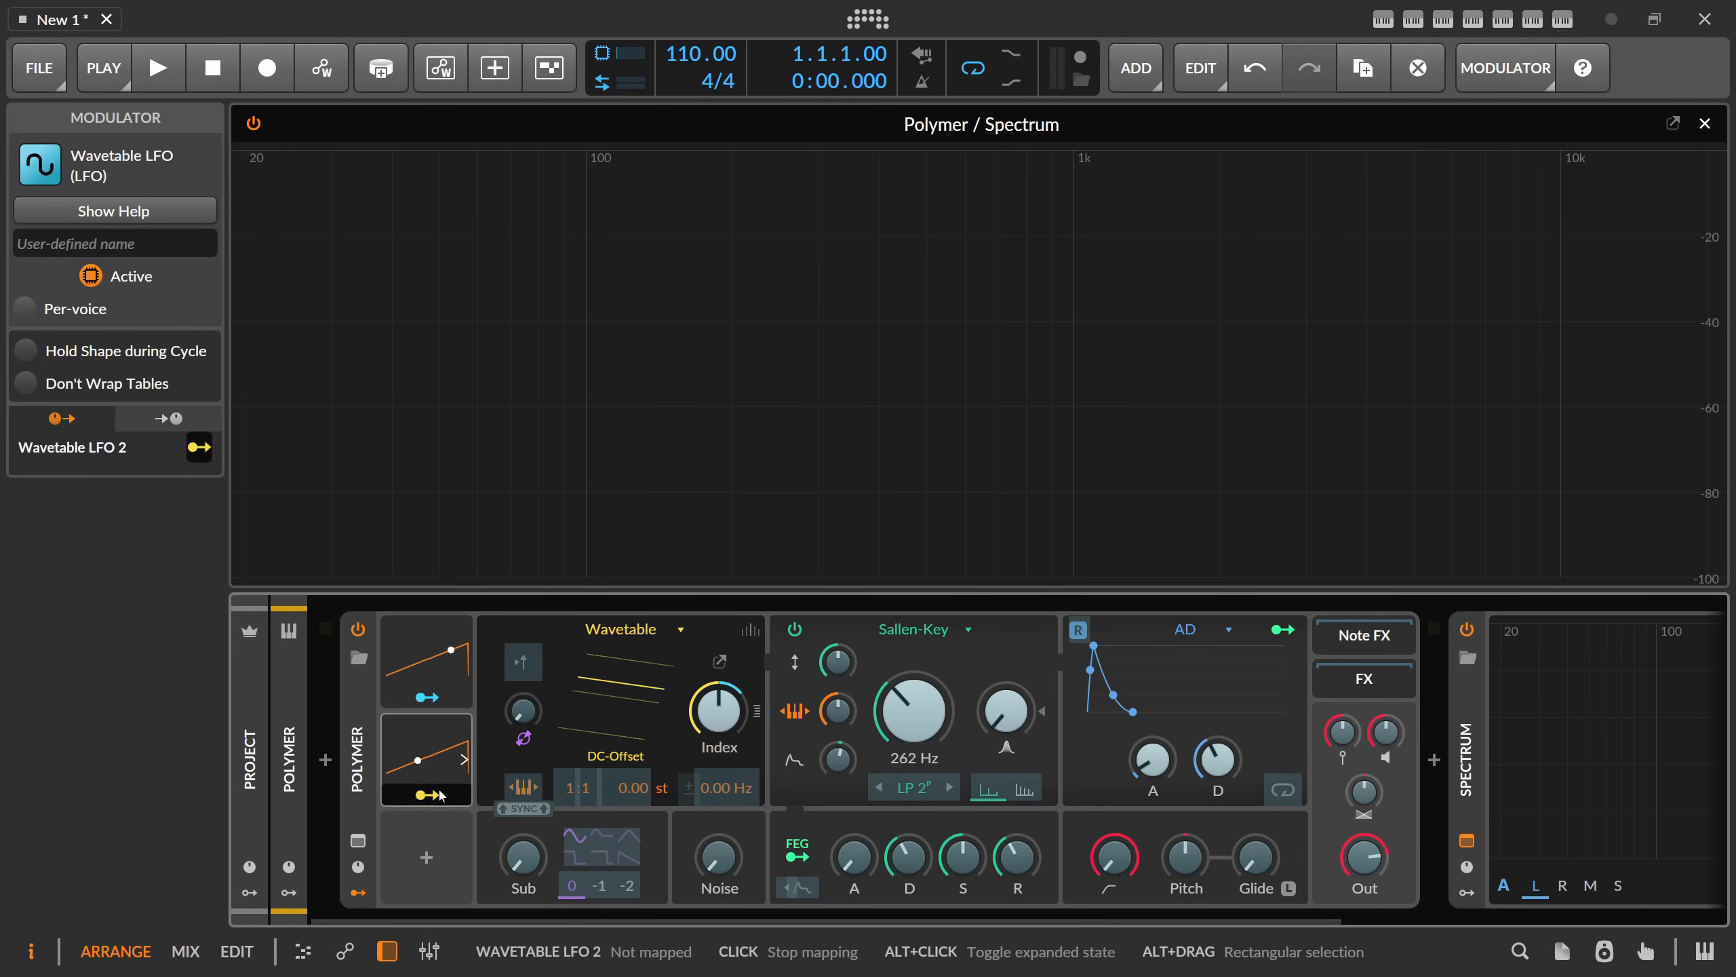
double_click(430, 656)
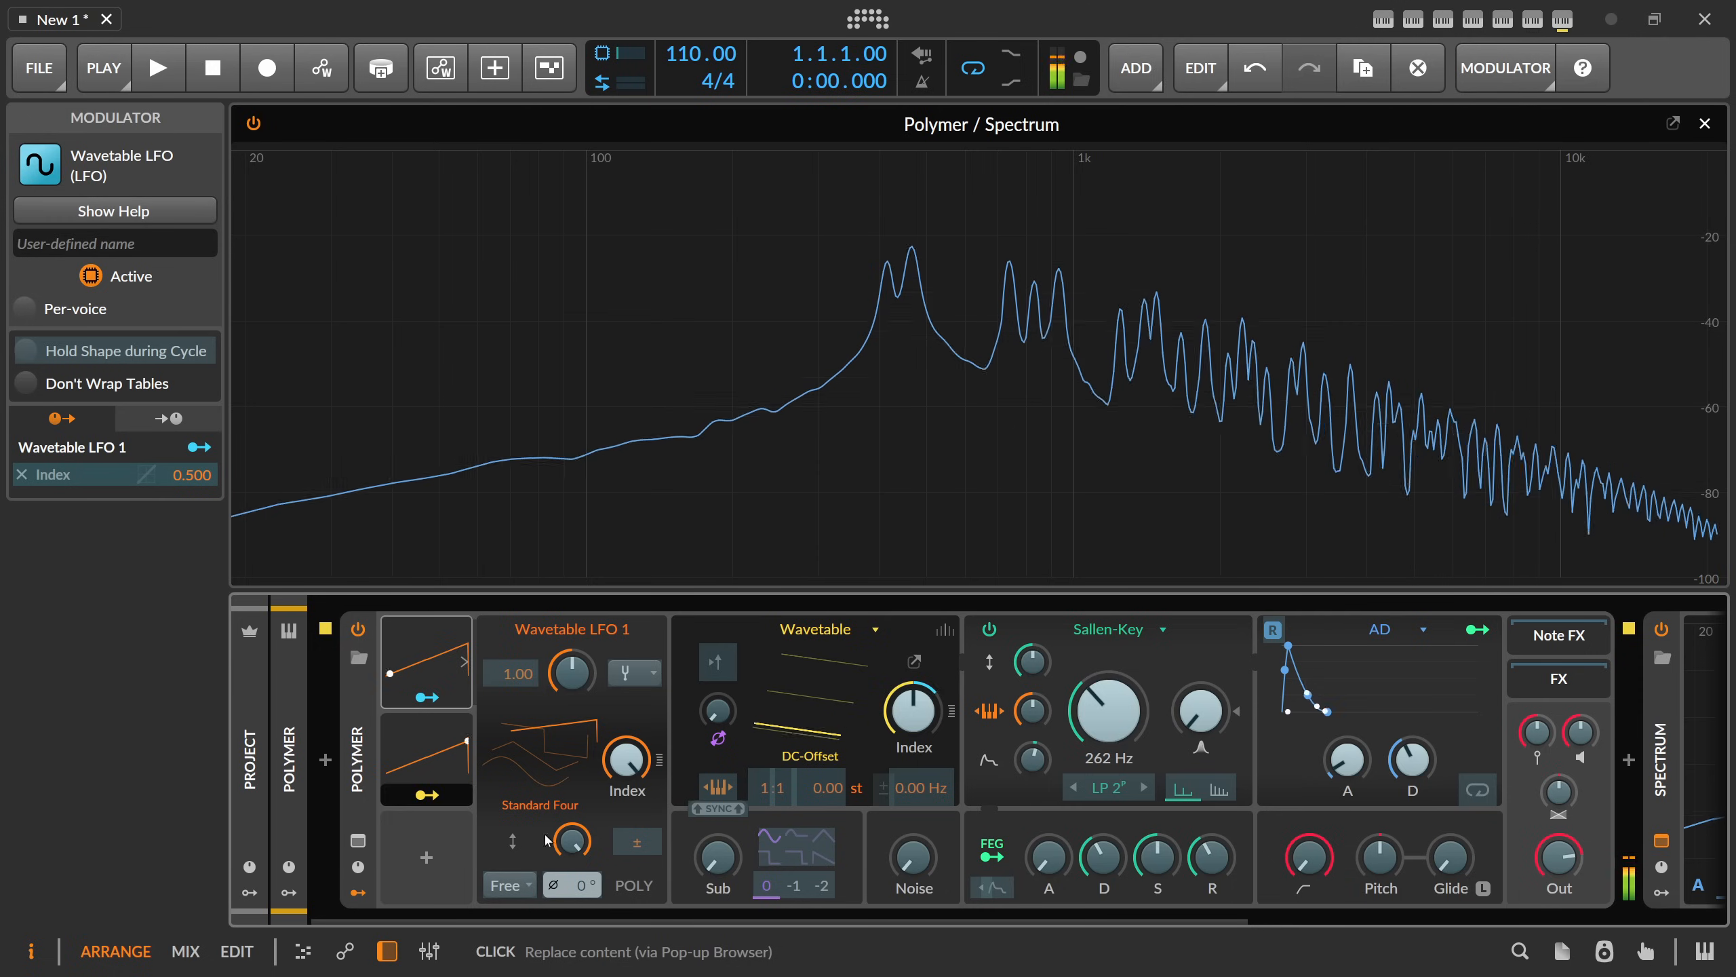
left_click_drag(578, 892, 586, 889)
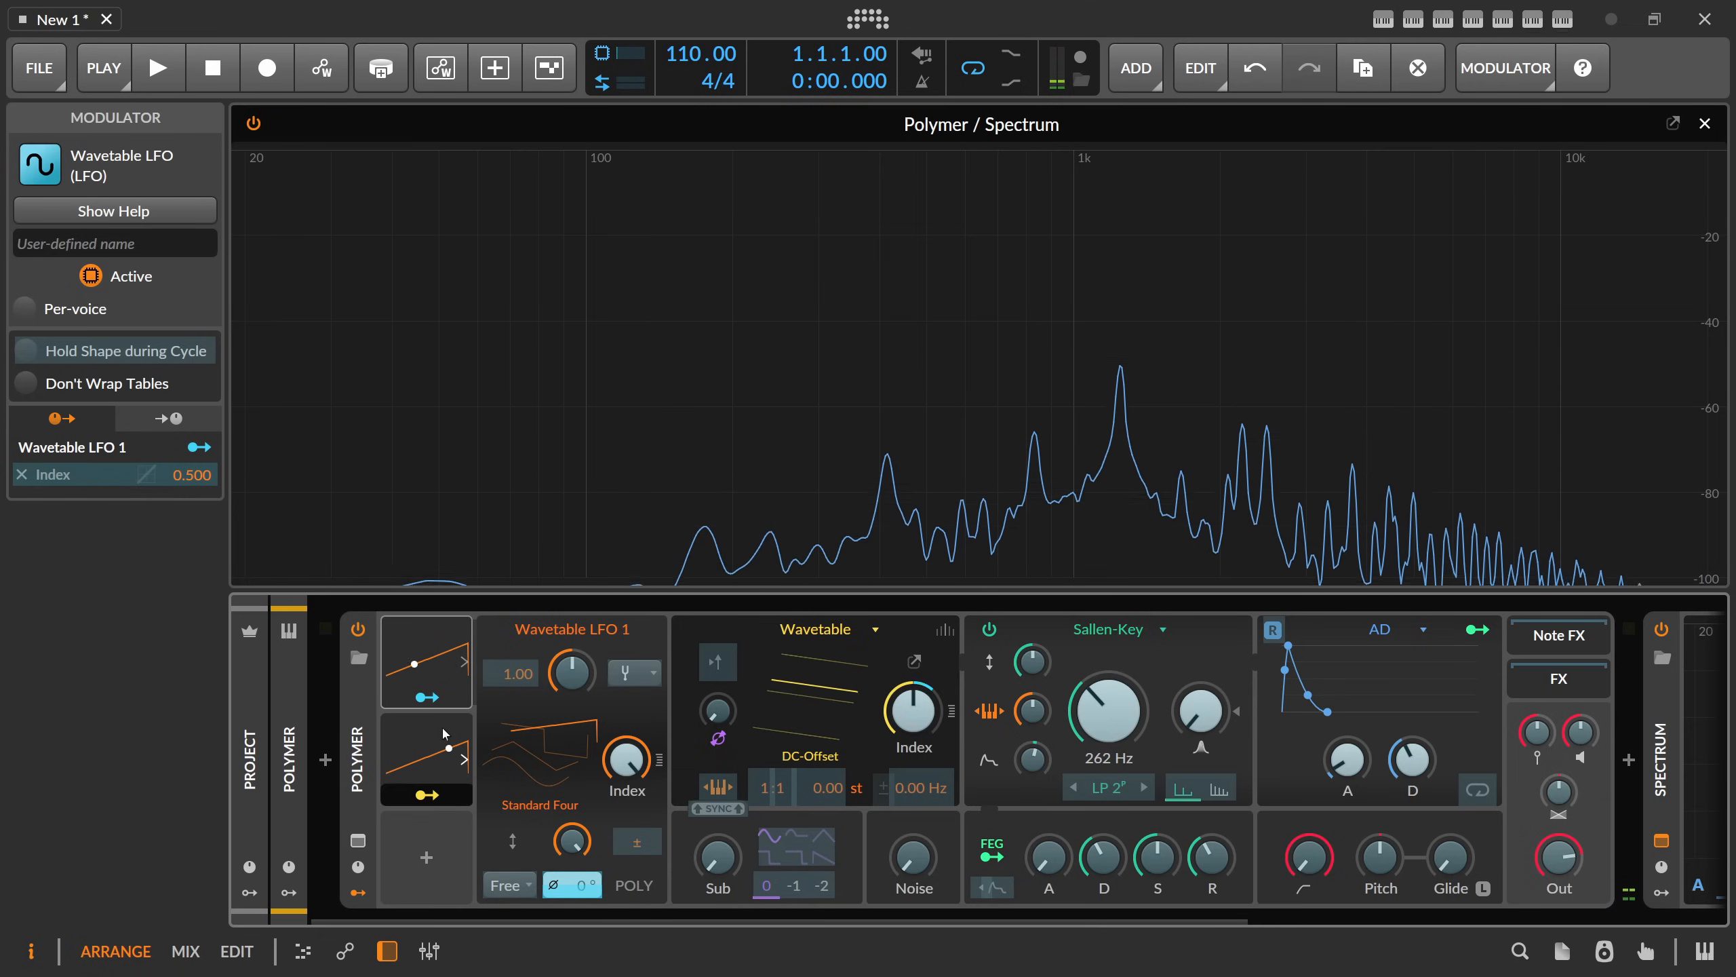
left_click(441, 663)
left_click(442, 665)
left_click(446, 742)
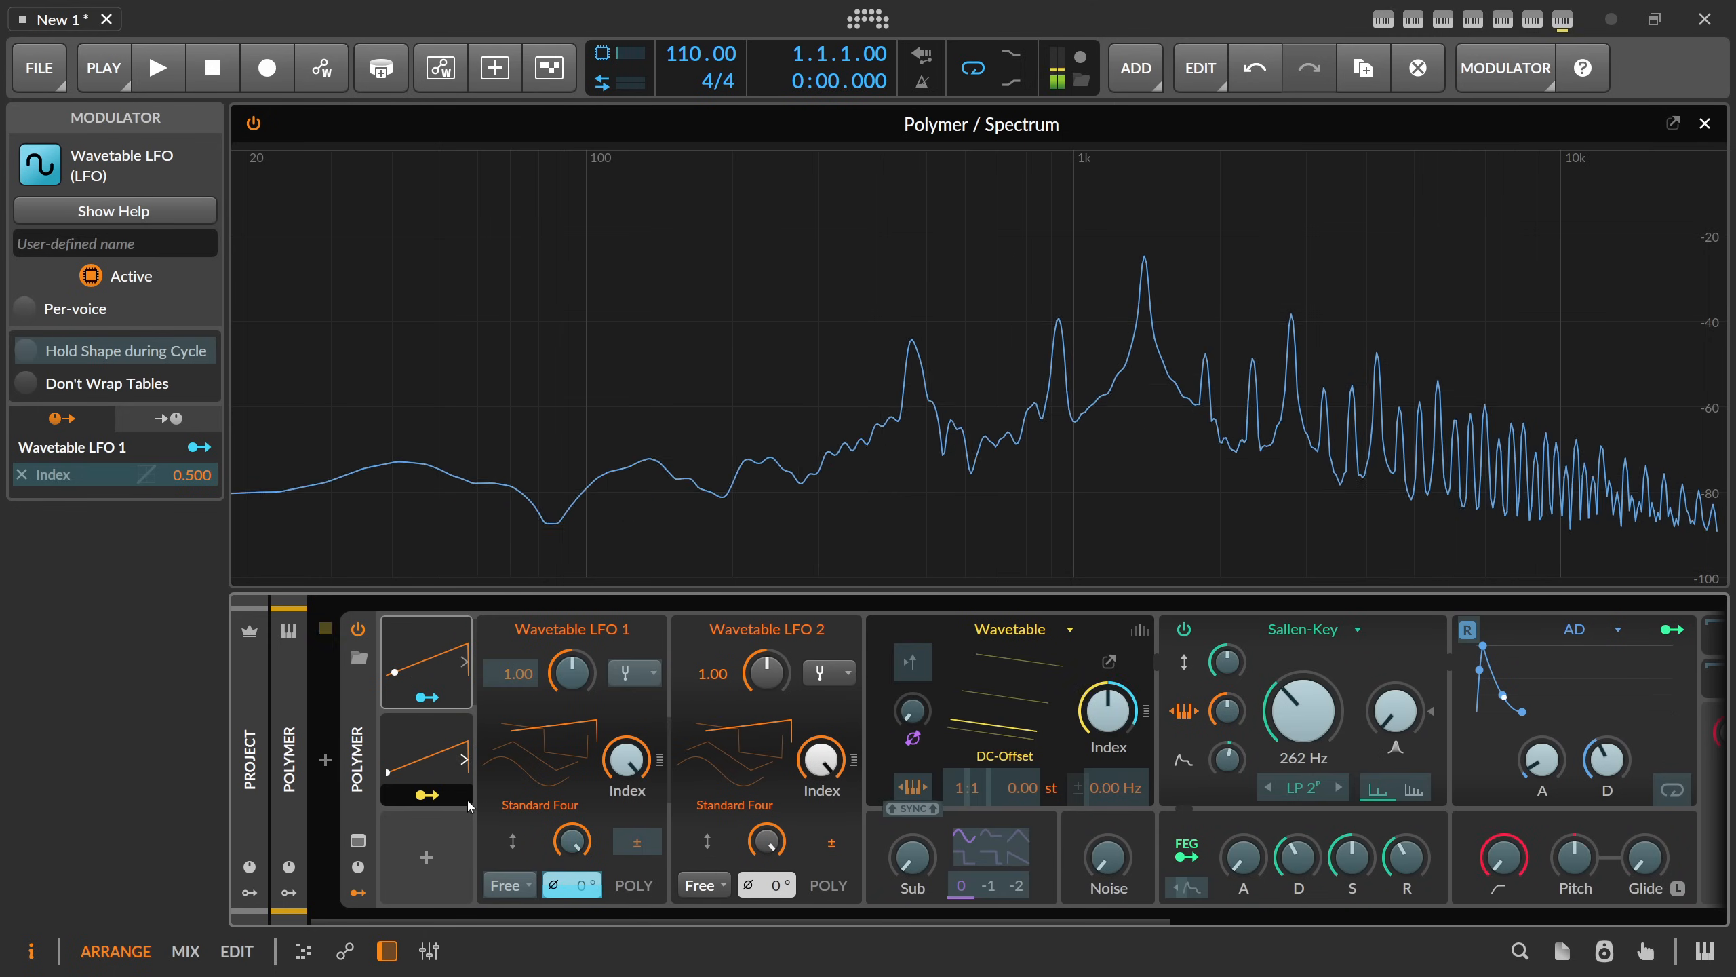
left_click(447, 795)
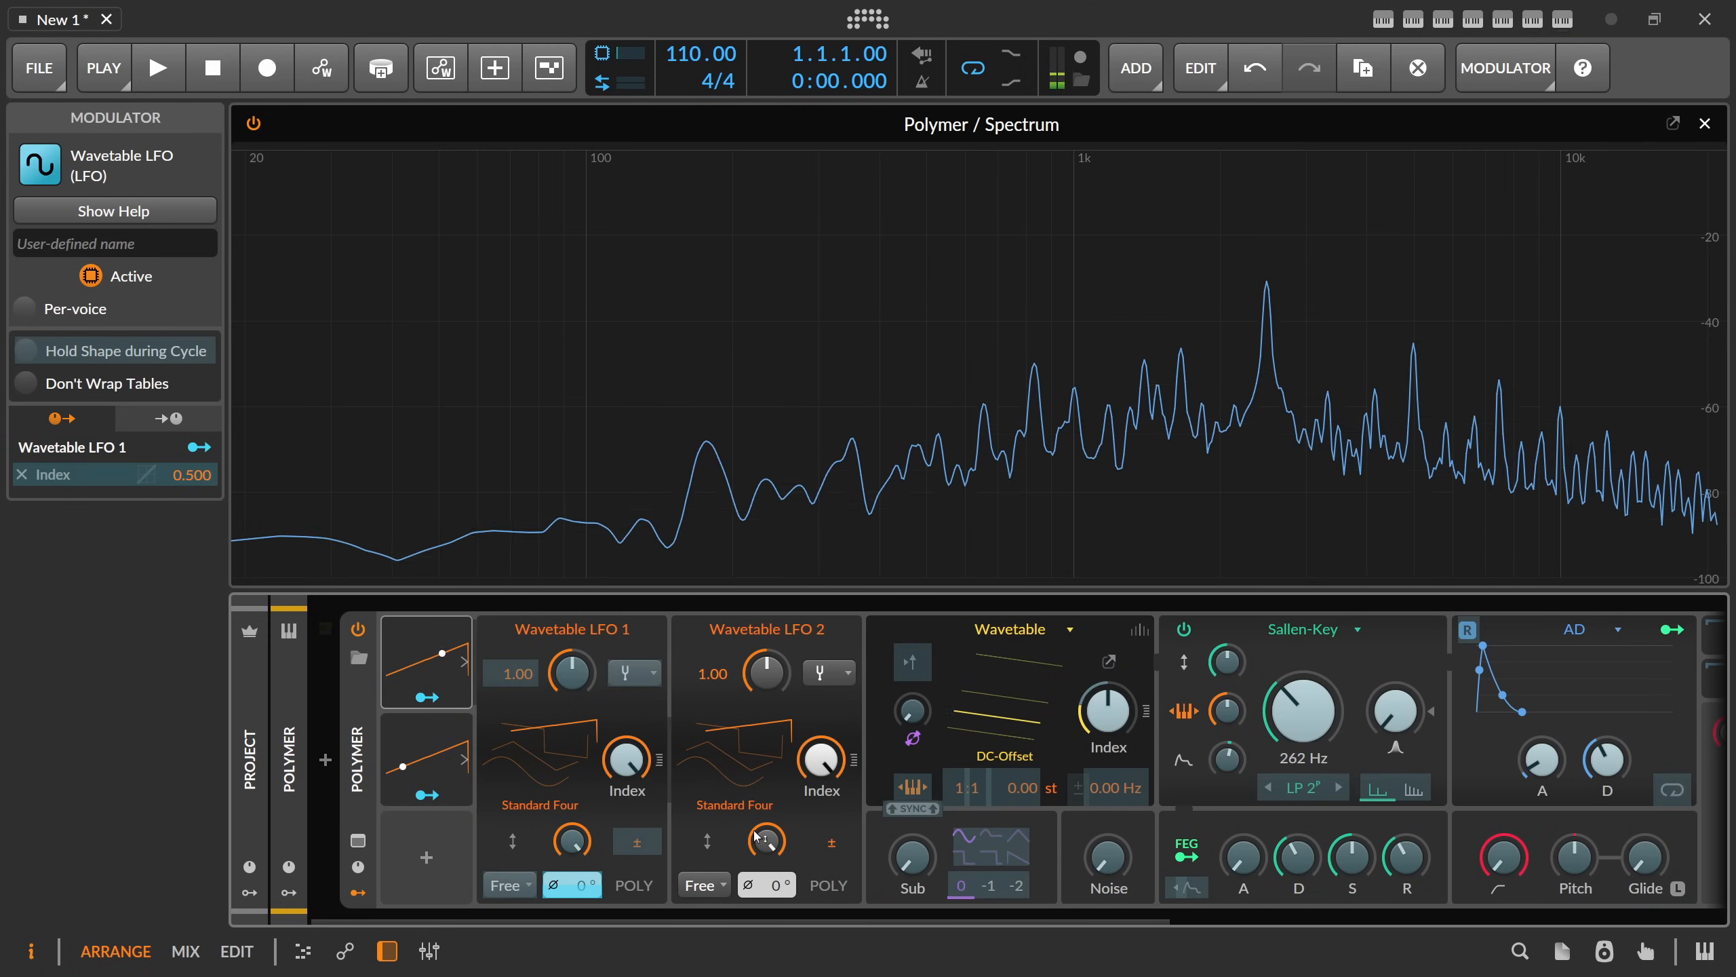
- Load the Squash wavetable into Wavetable LFO 2 and SrgeWavMul1VCO into Wavetable LFO 1
left_click(760, 763)
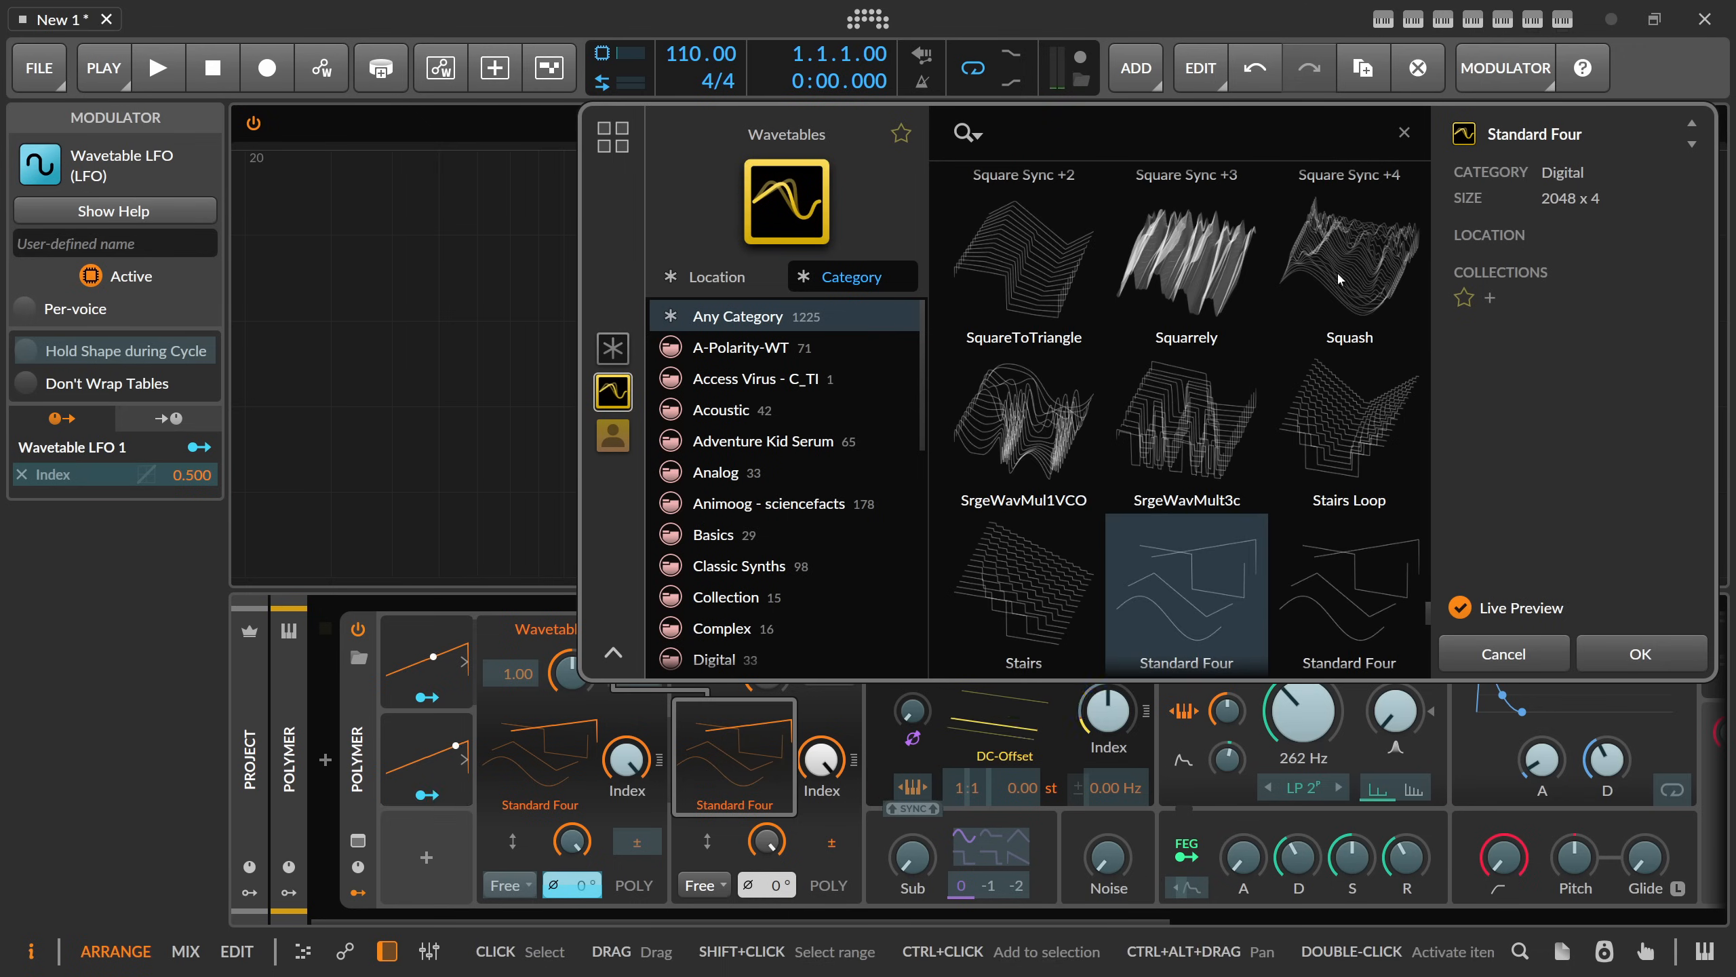
double_click(1337, 271)
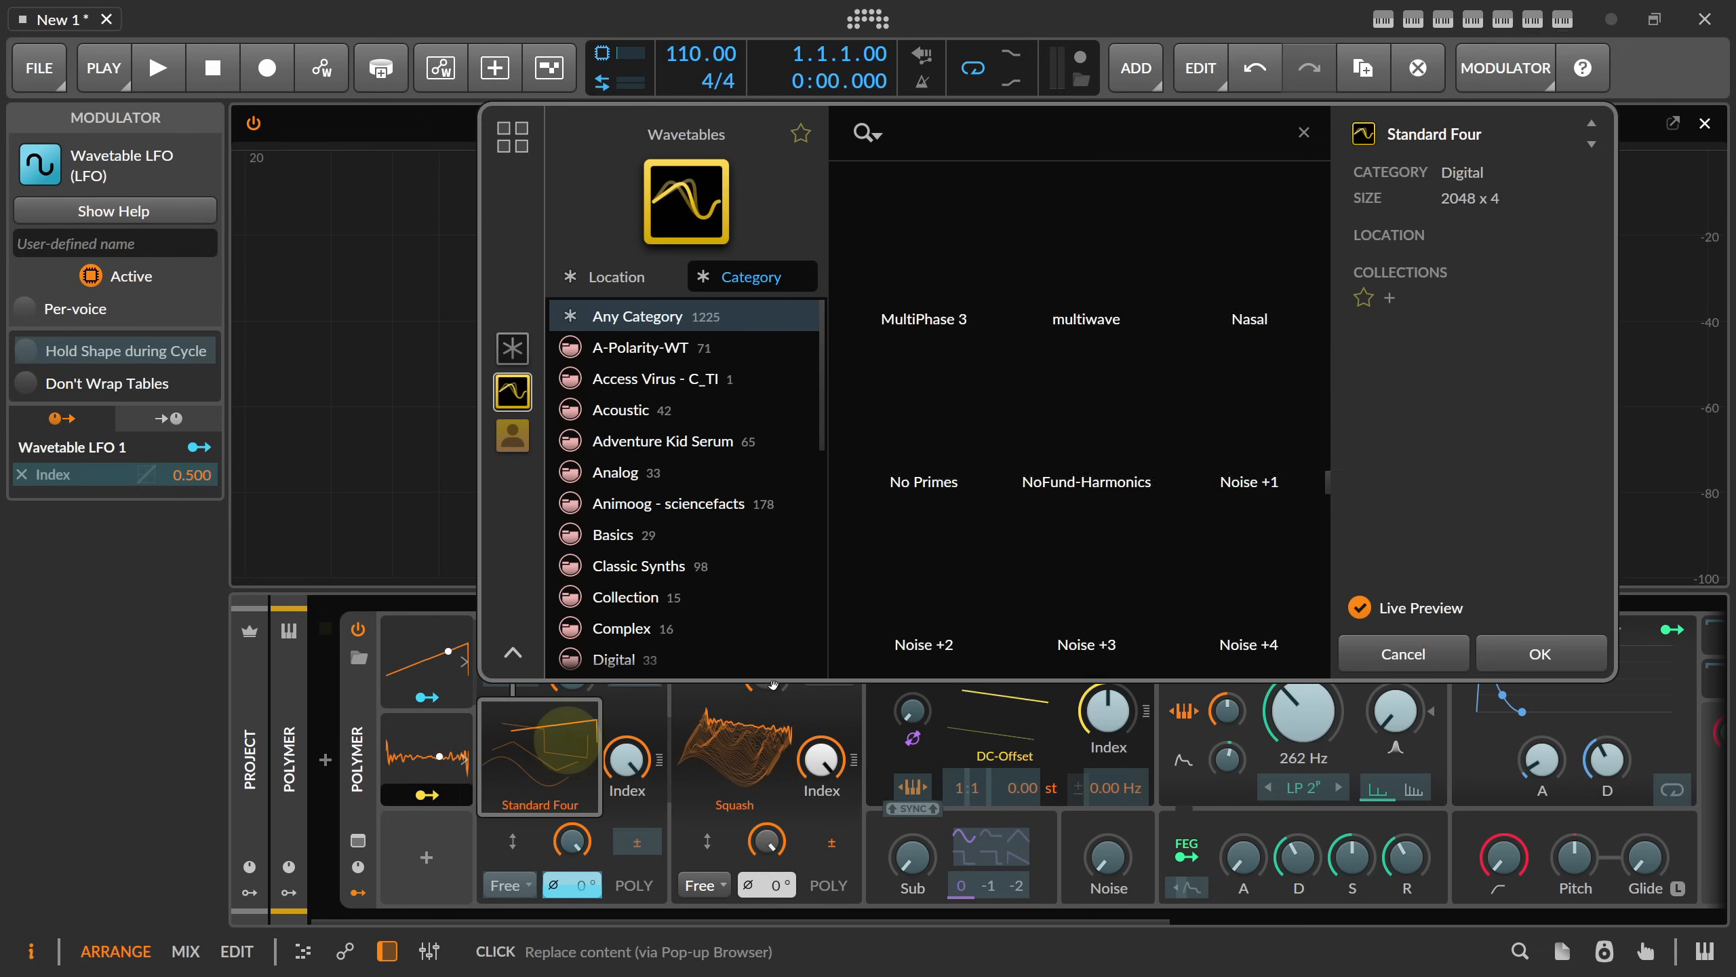
left_click(539, 759)
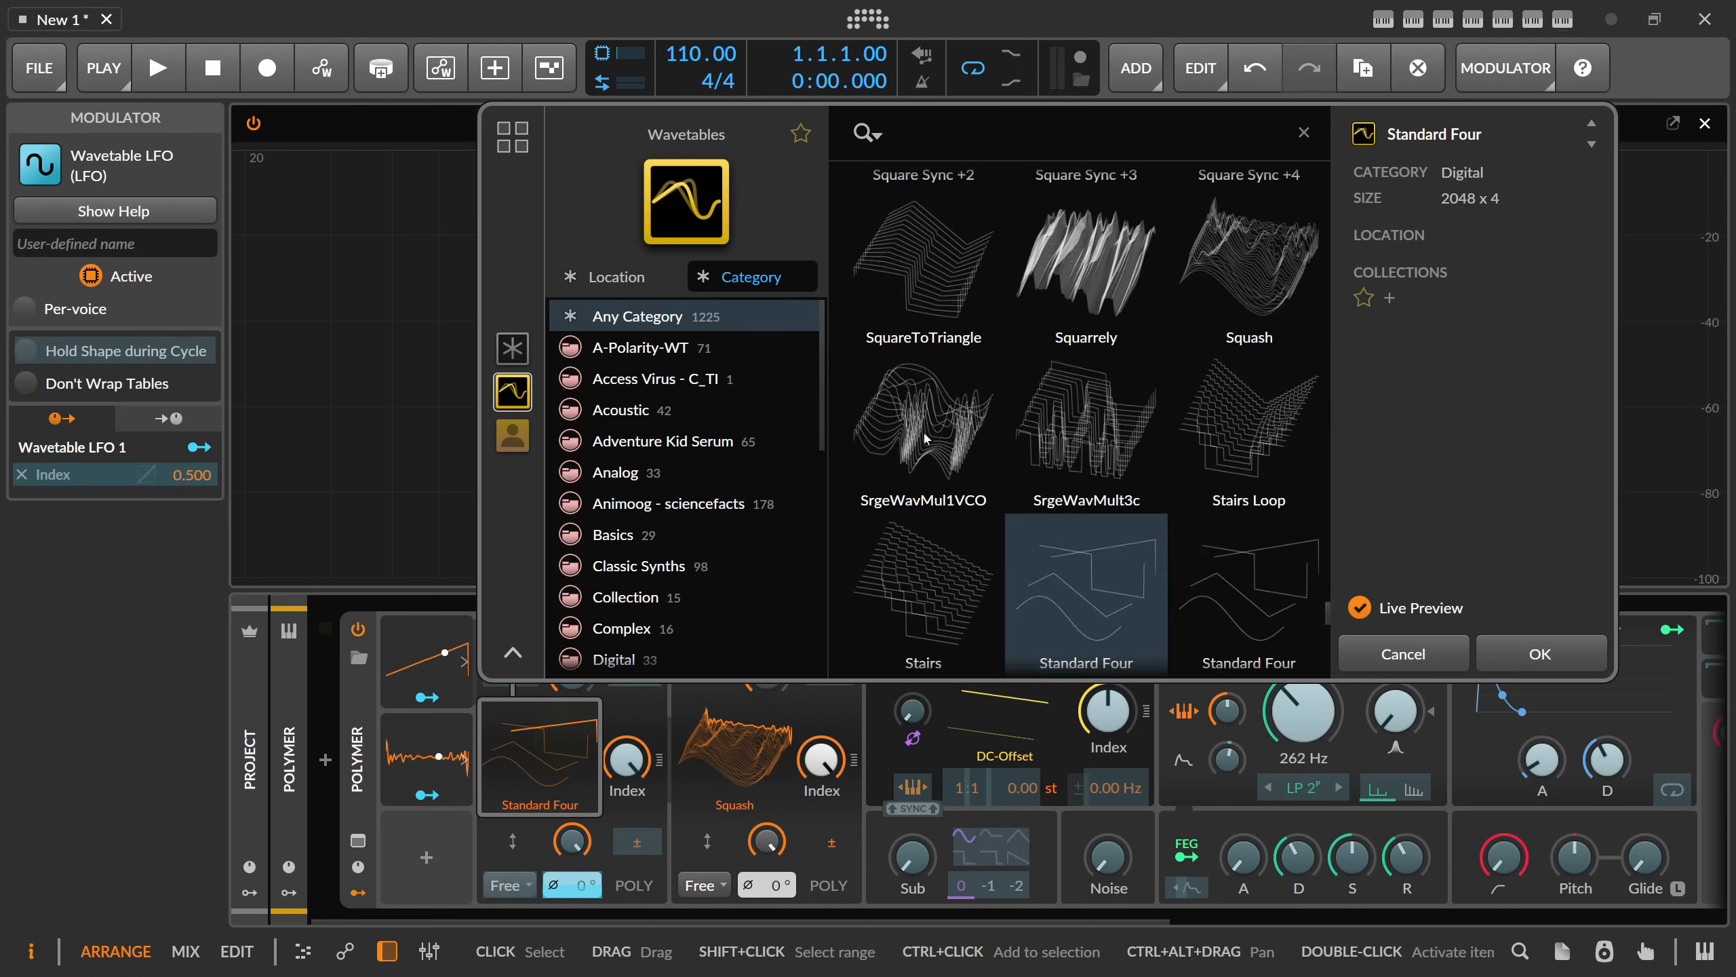
double_click(925, 437)
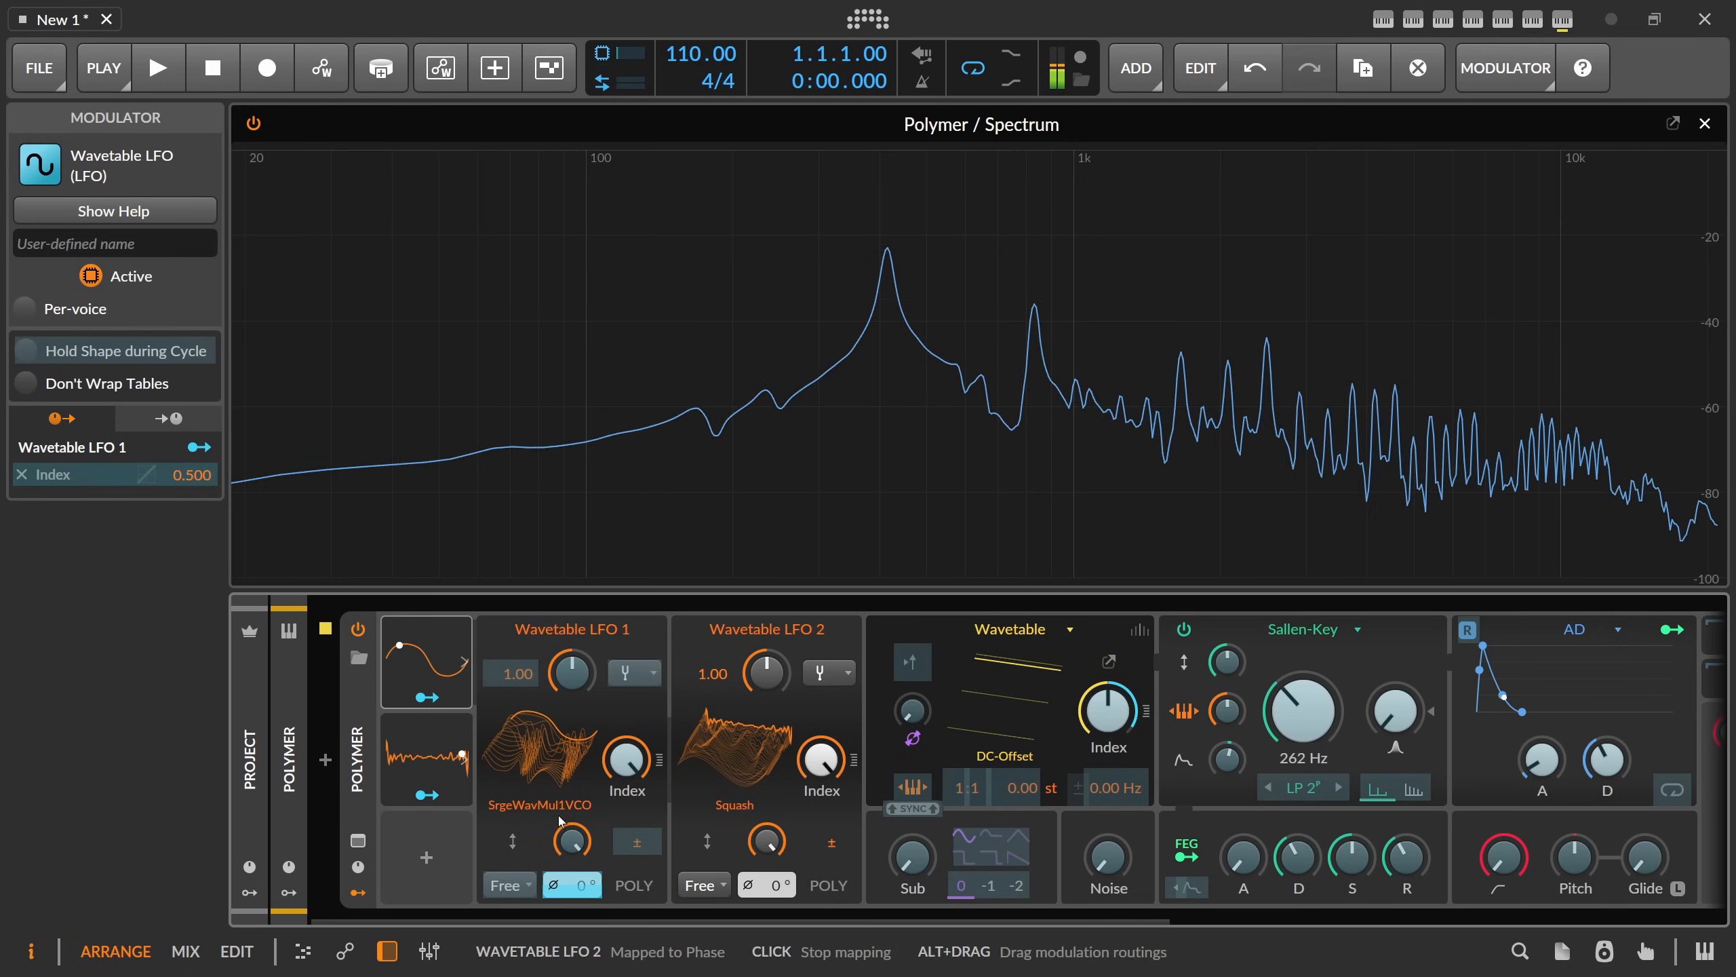
- Set LFO 2's modulation of LFO 1's phase to about 412 and lower both LFOs' table indexes, LFO 1's to minimum
left_click_drag(572, 884, 571, 882)
left_click(445, 795)
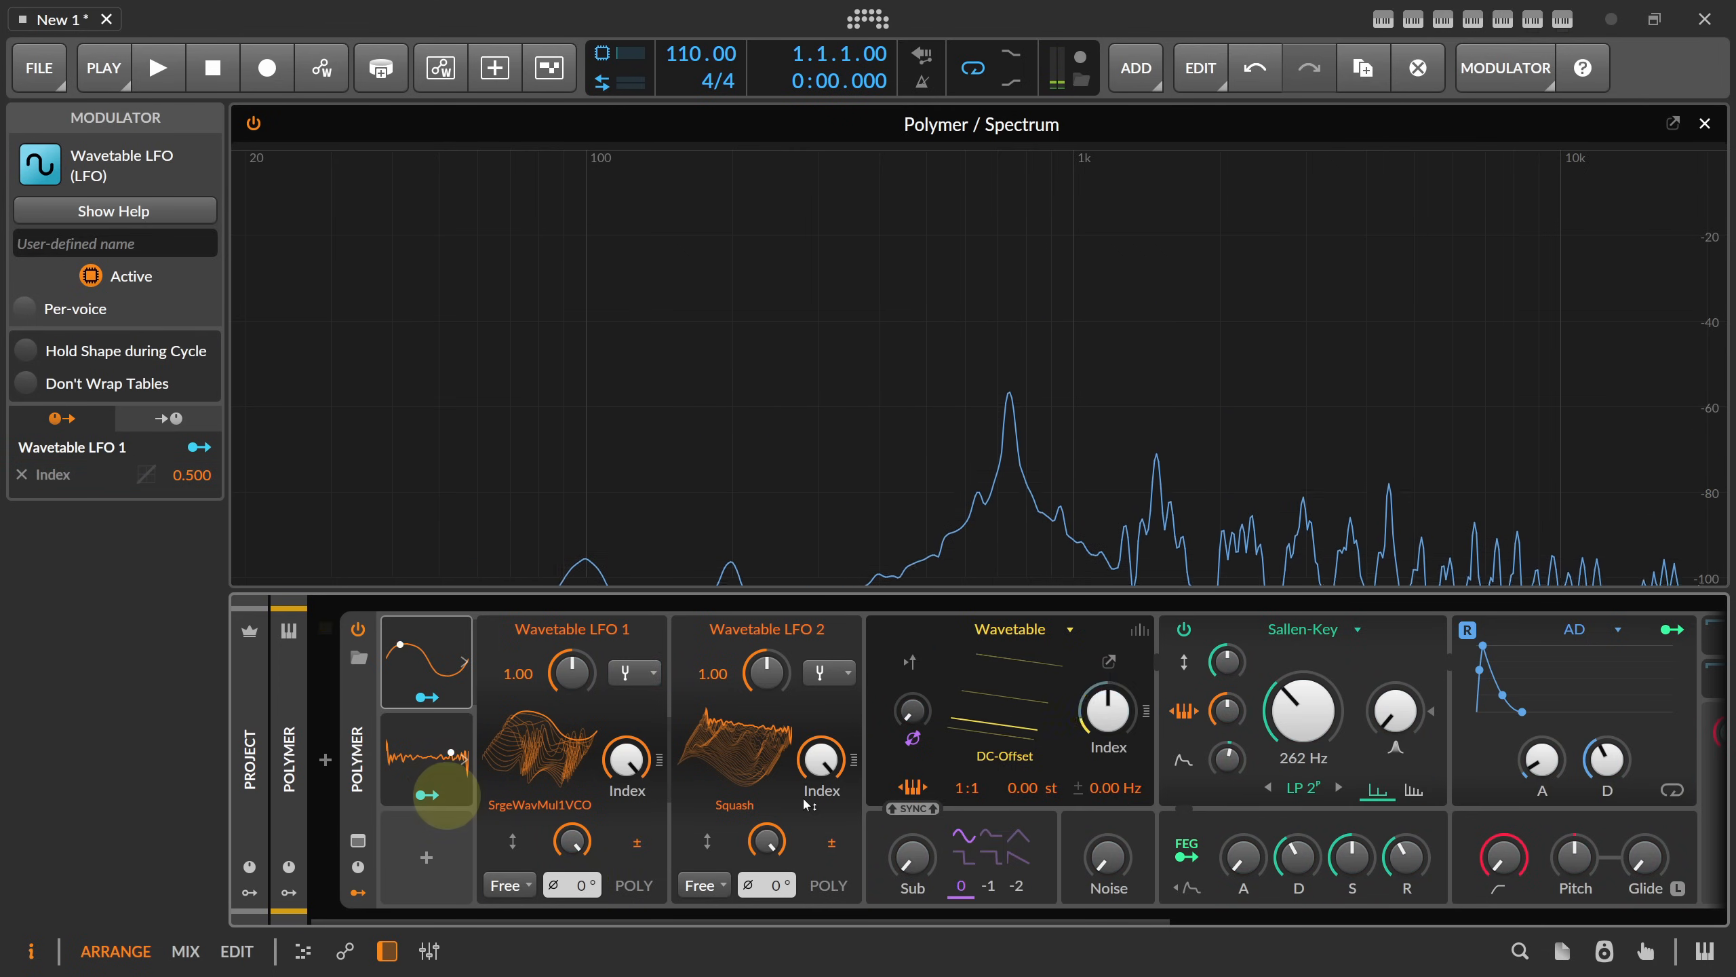
left_click_drag(821, 763, 820, 766)
left_click_drag(632, 752, 630, 756)
left_click_drag(821, 756, 824, 758)
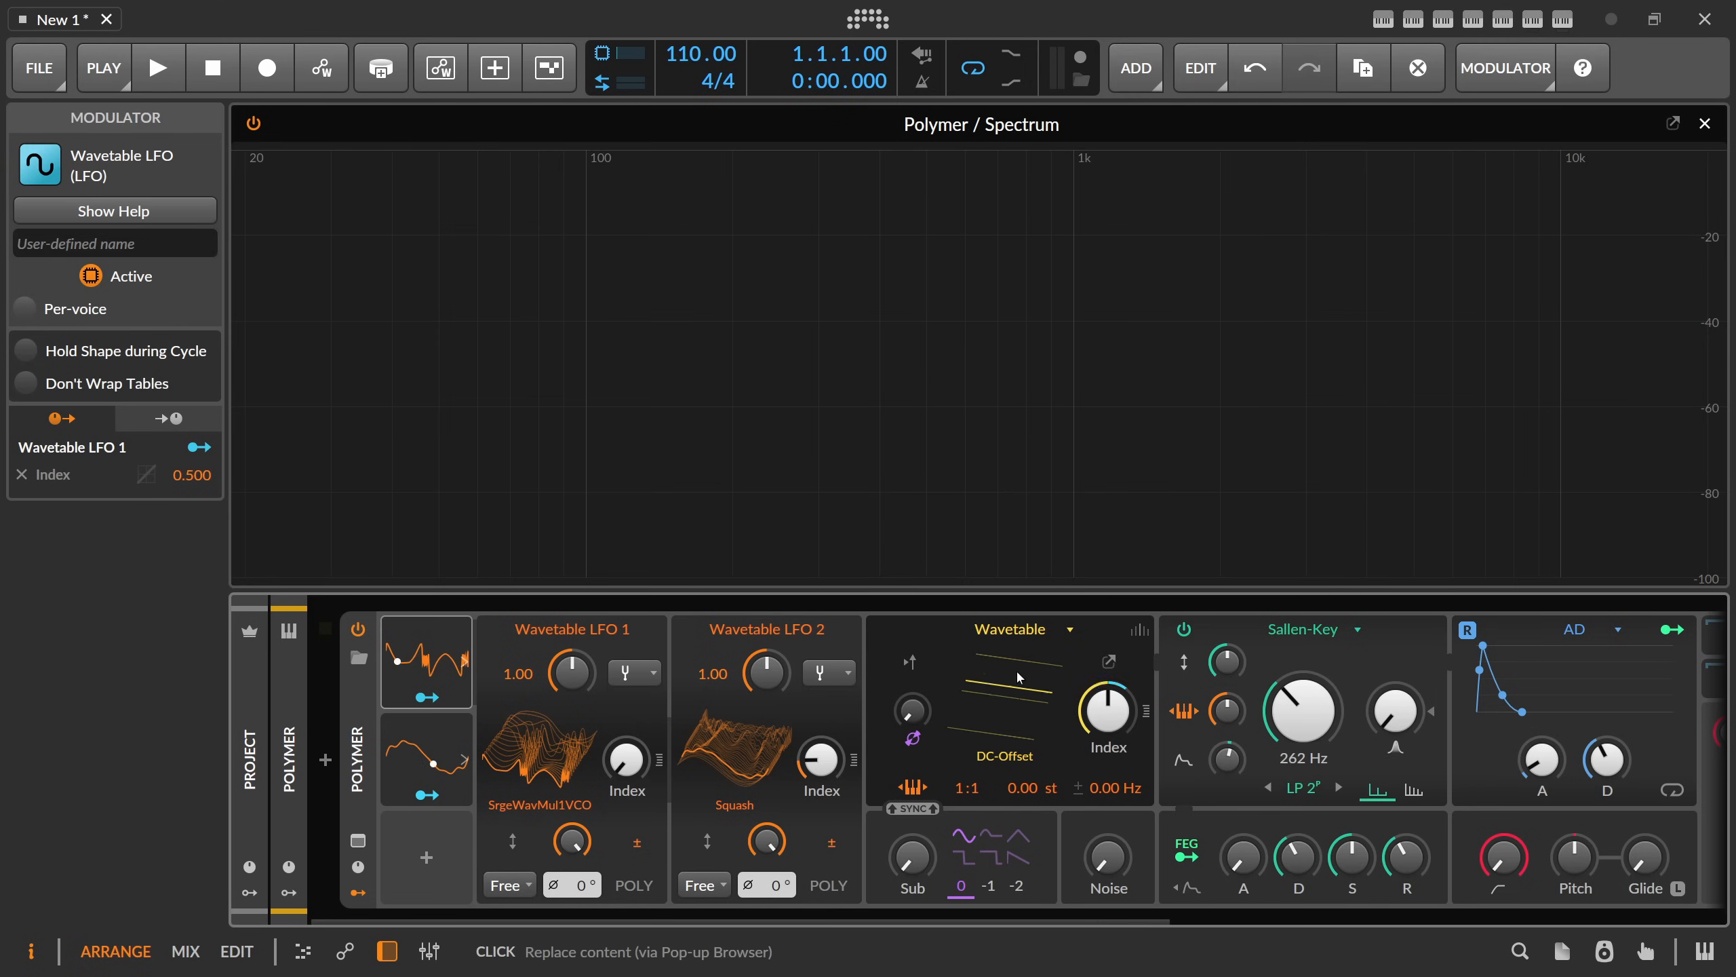
- Duplicate Wavetable LFO 2 into the slot below and make four more copies of it
left_click(443, 743)
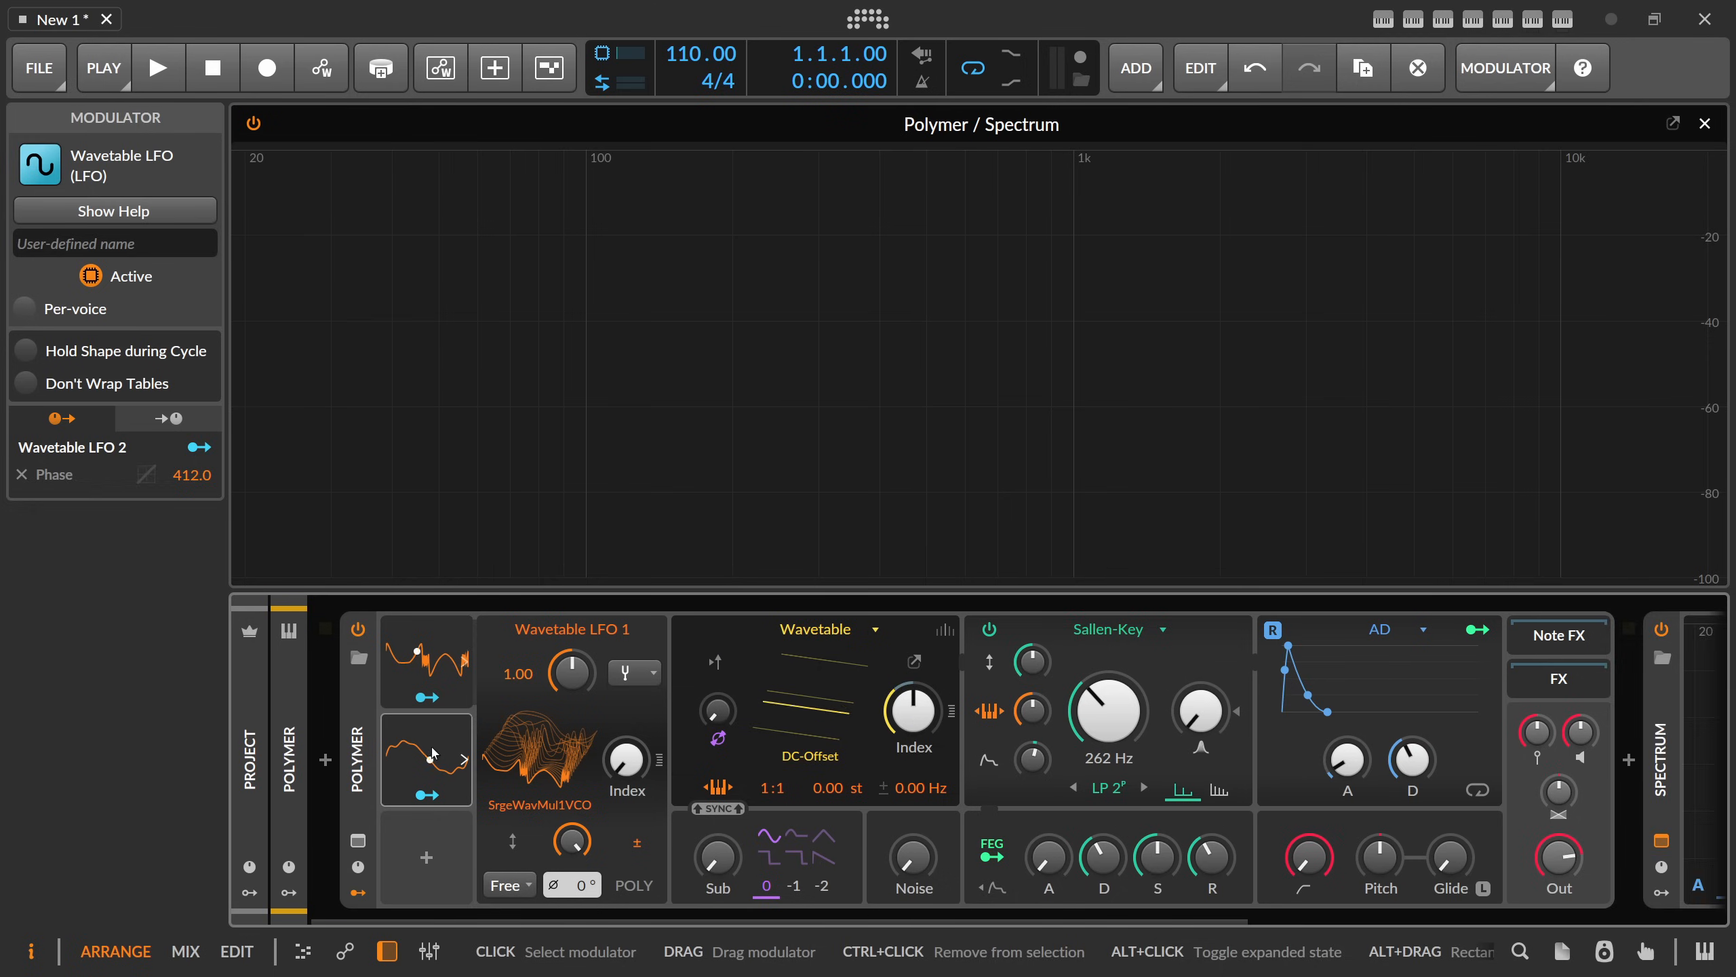
key("ctrl+d")
left_click_drag(714, 744, 459, 838)
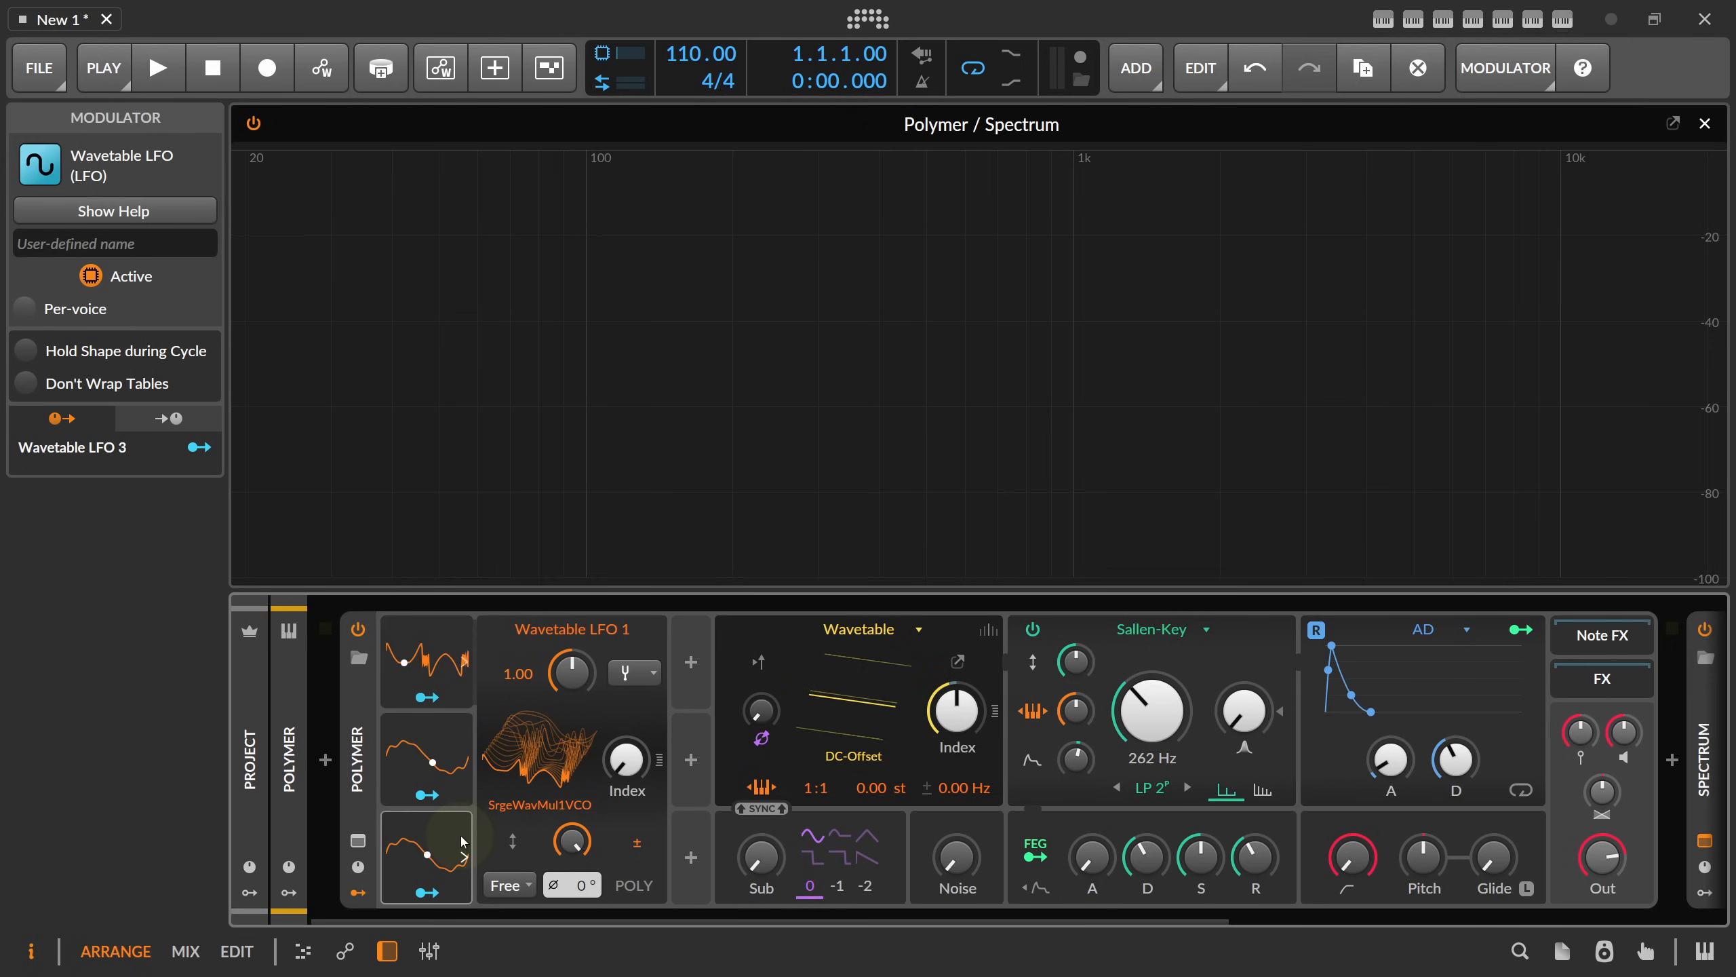
key("ctrl+d")
key("ctrl+d")
key("ctrl+d")
key("ctrl+d")
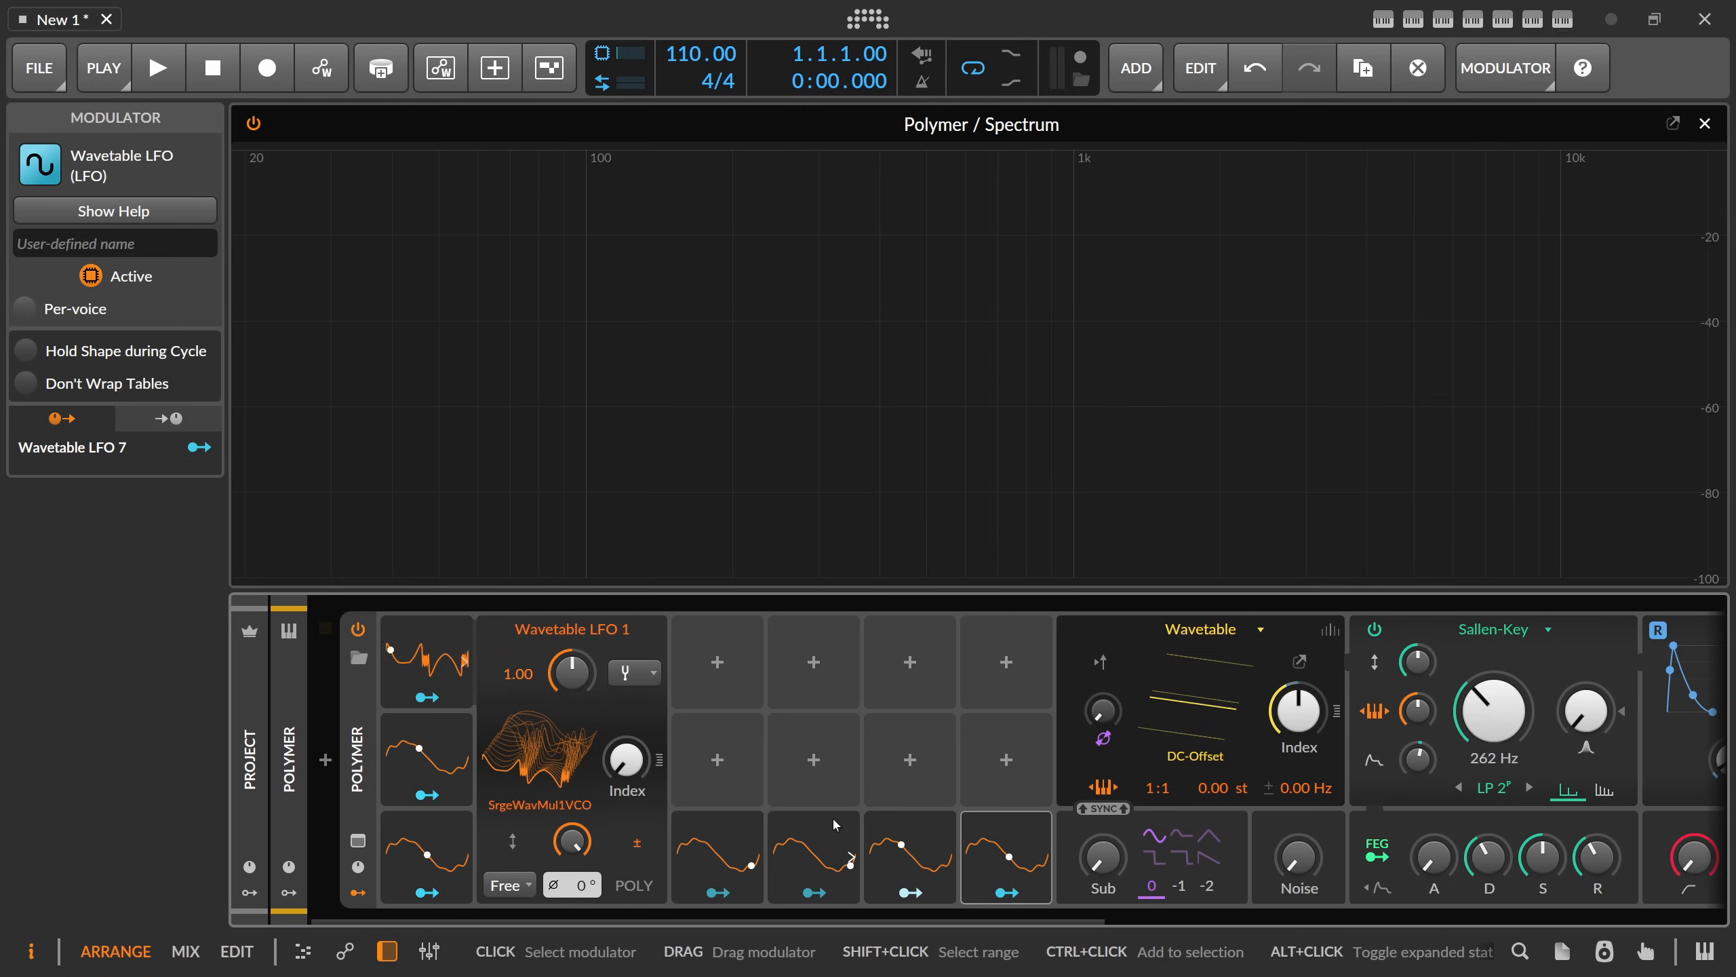
- Delete Wavetable LFO 2 and all its copies, keeping only the first Wavetable LFO mapped to the oscillator's Index
left_click(431, 847)
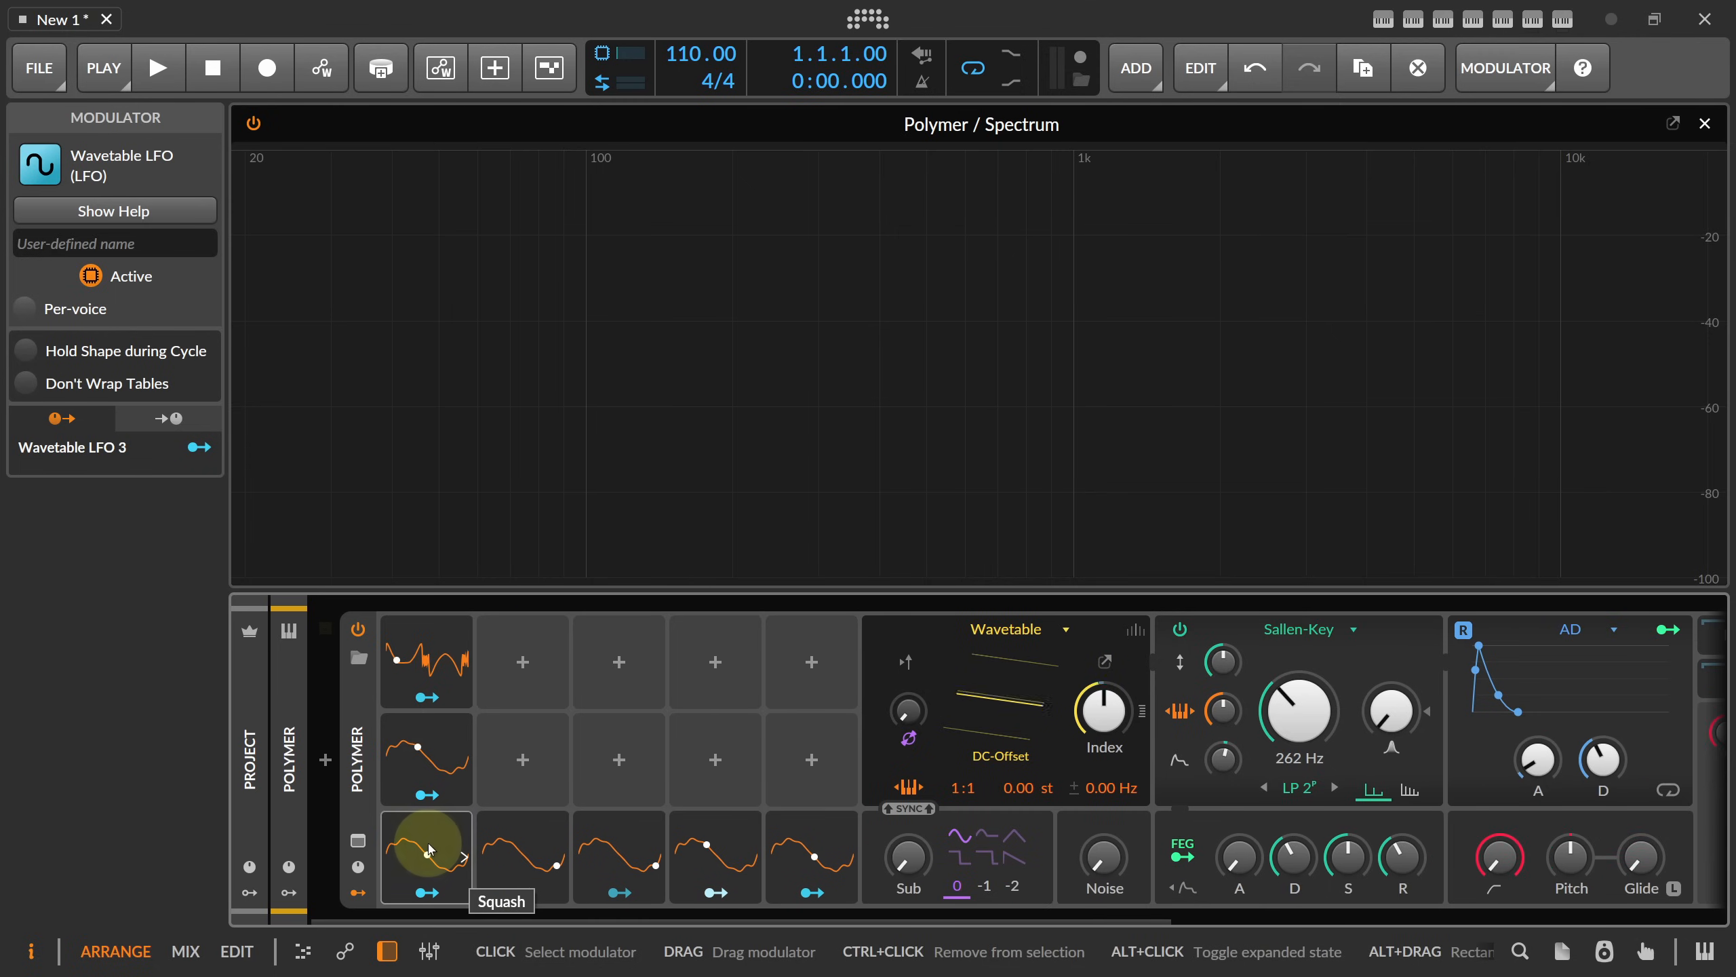
key("Delete")
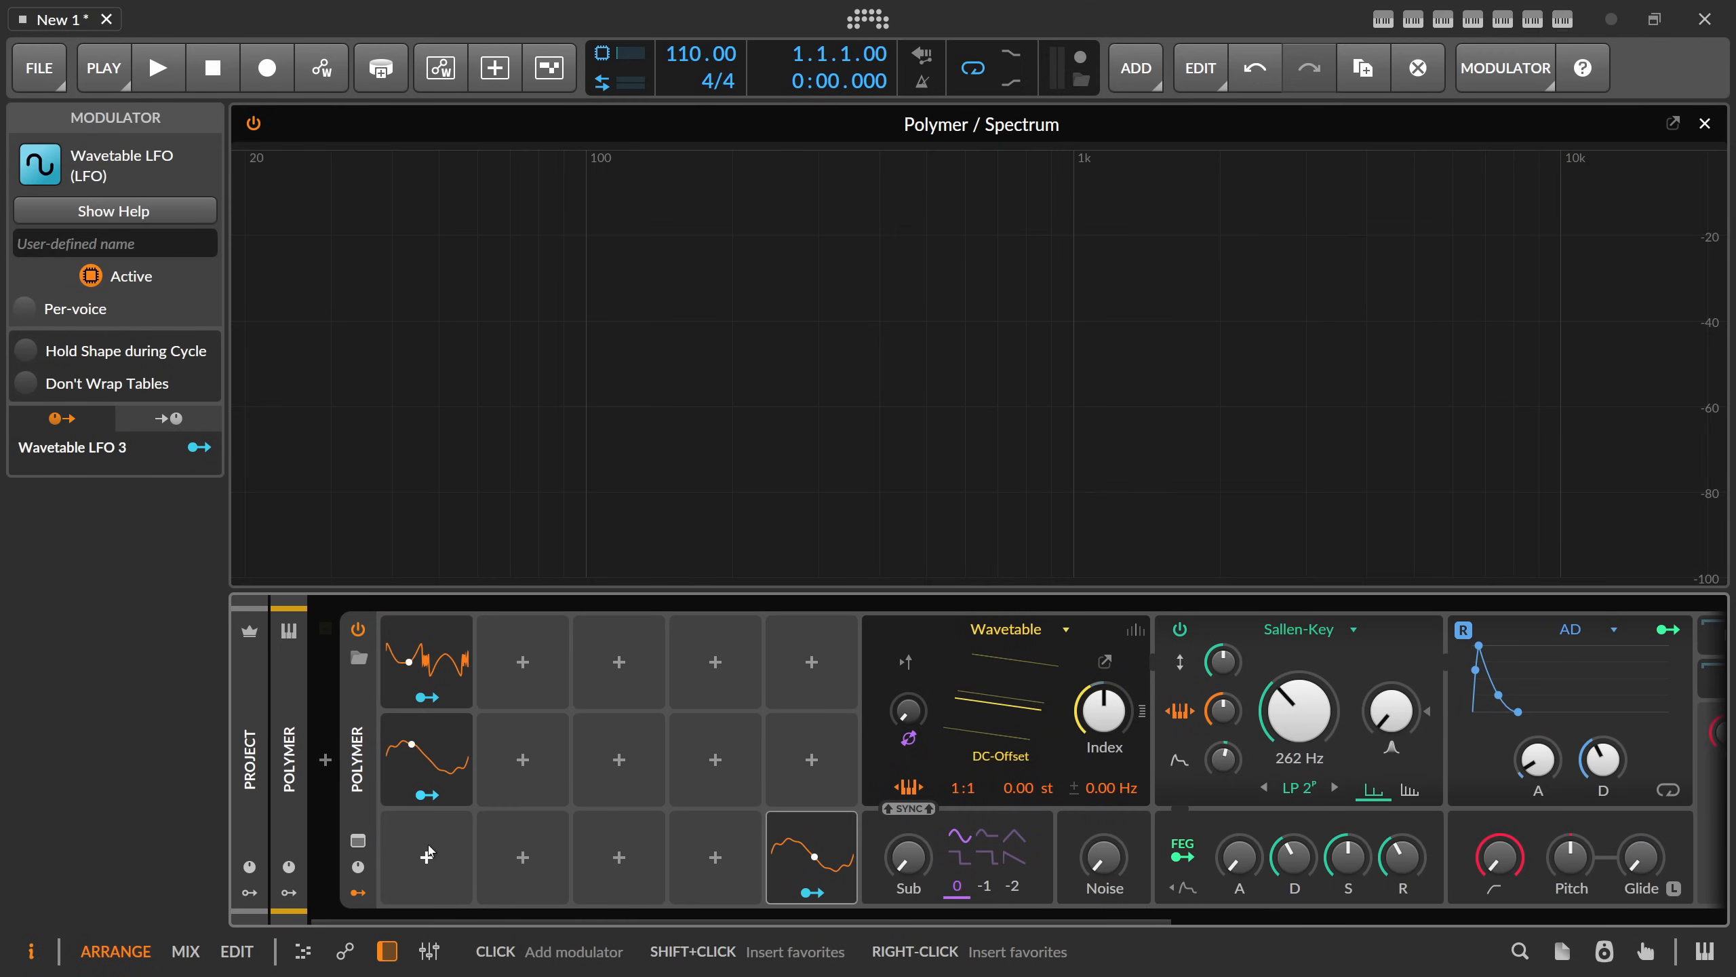
left_click(427, 697)
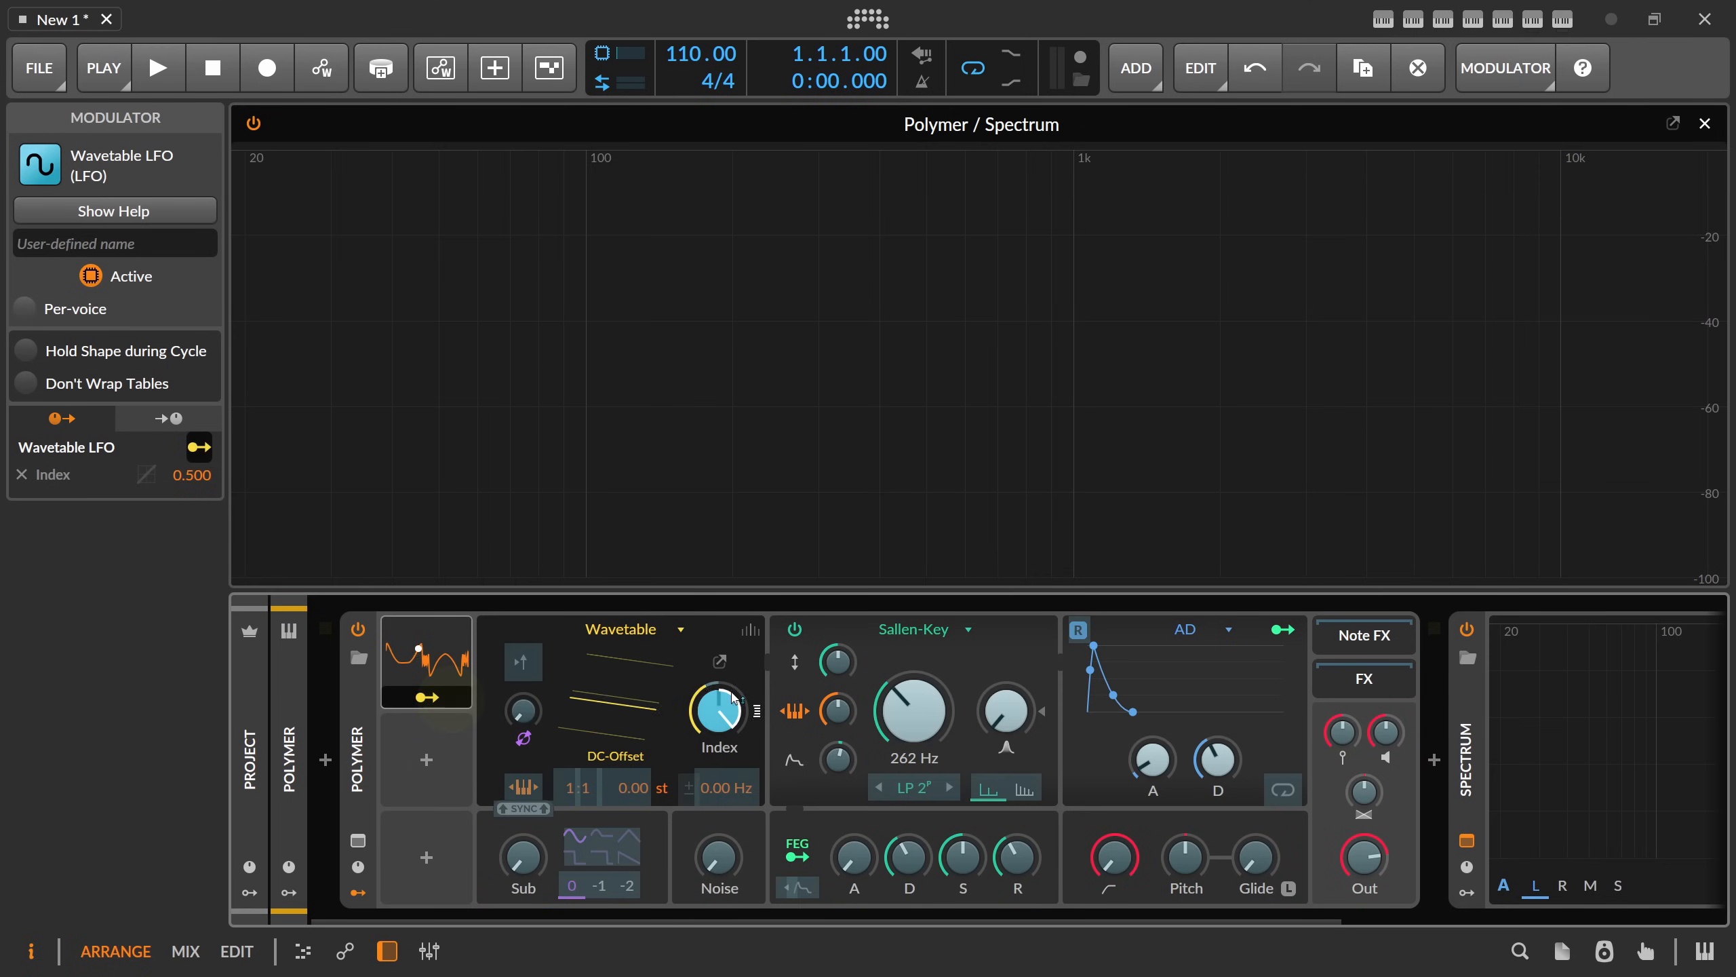
left_click(448, 697)
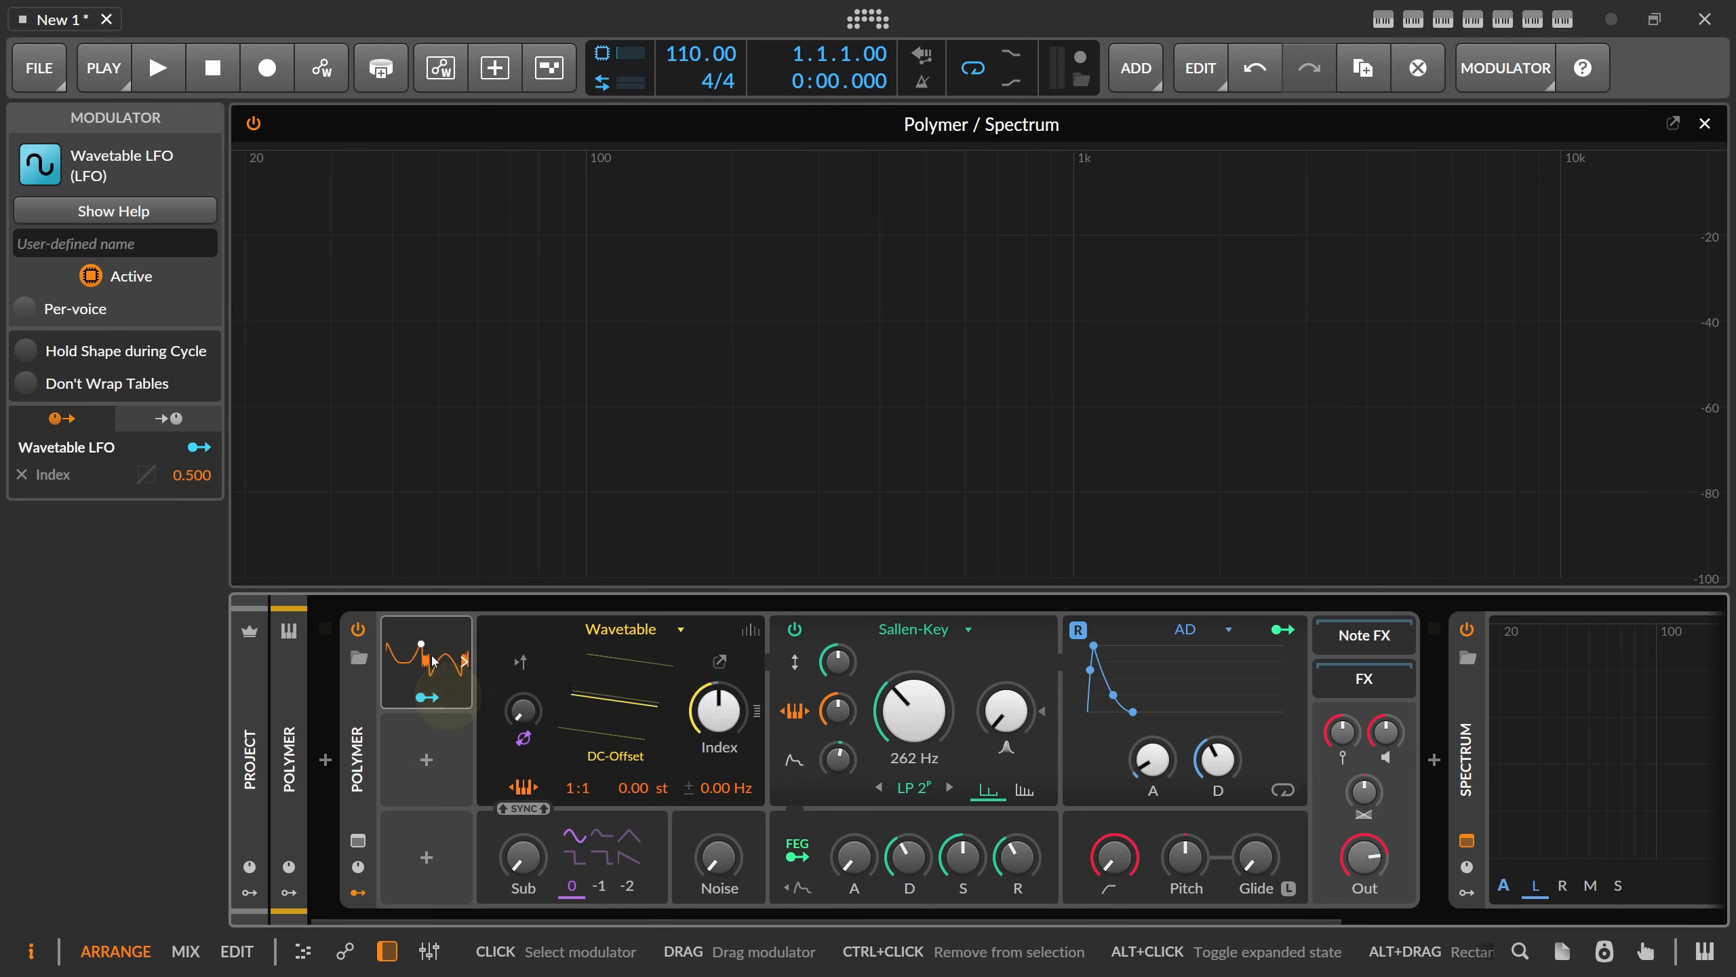
- Duplicate the remaining Wavetable LFO into the third slot and map the copy to the oscillator's Index at 50 %
double_click(423, 654)
key("ctrl+d")
left_click_drag(704, 661, 1107, 708)
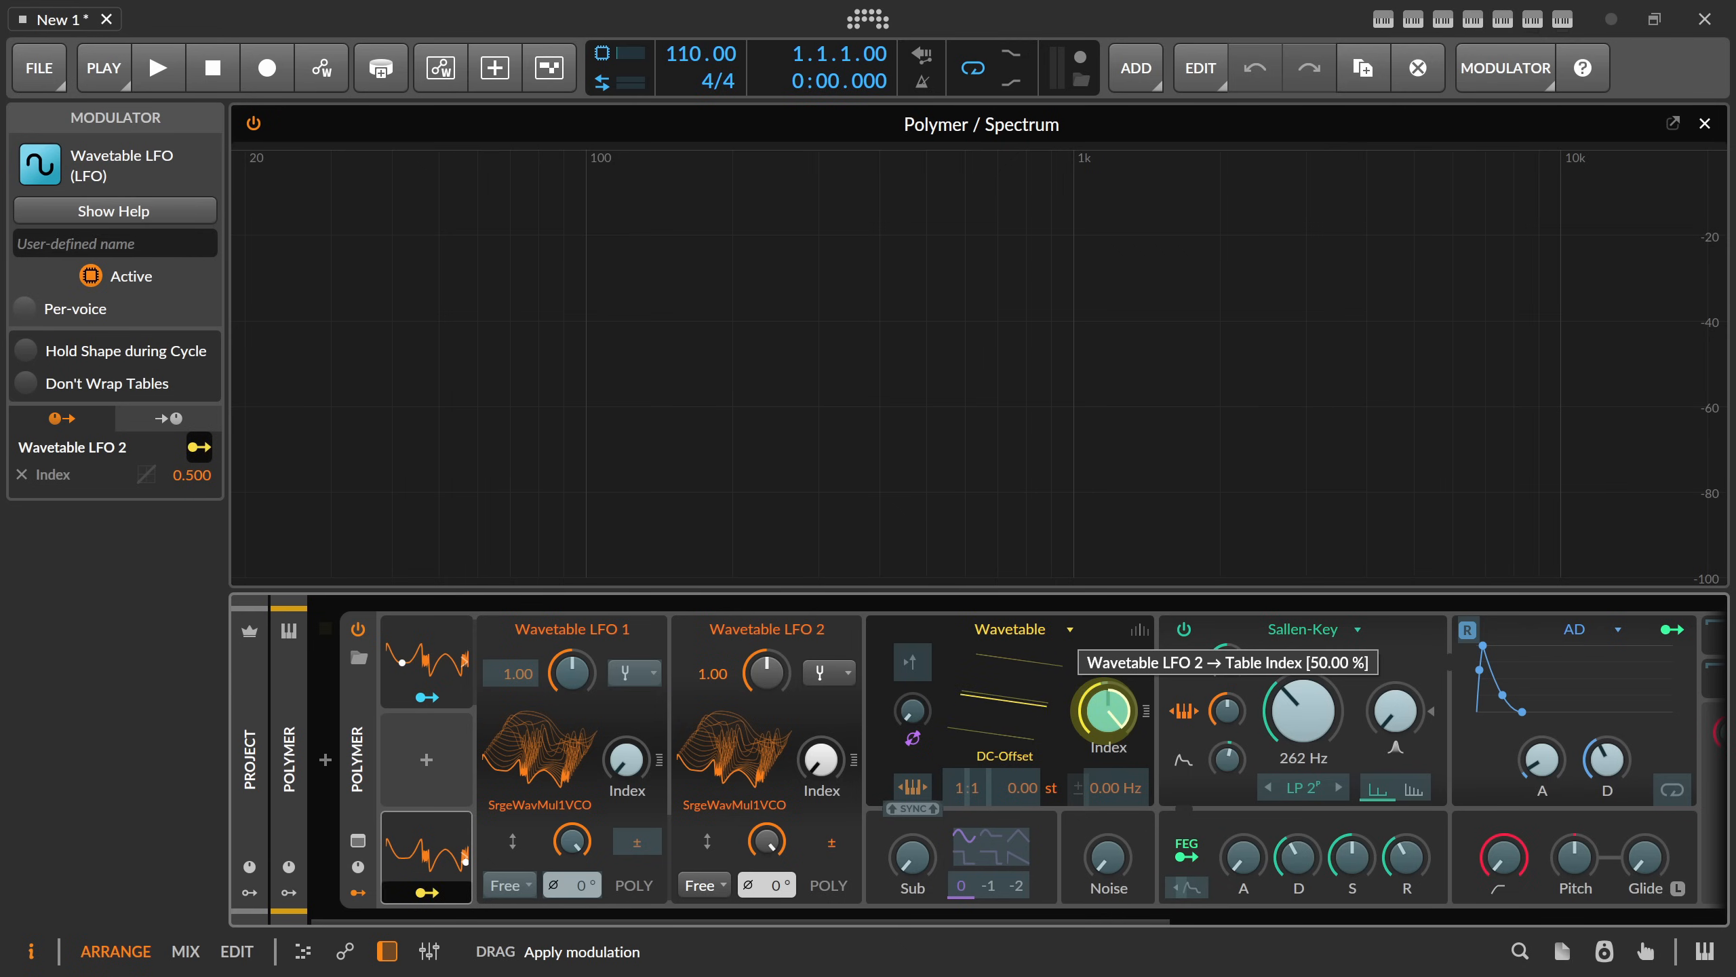
left_click_drag(1107, 708, 1107, 712)
- Collapse Wavetable LFO 1 and load the Stepped Vowels wavetable into Wavetable LFO 2
double_click(438, 661)
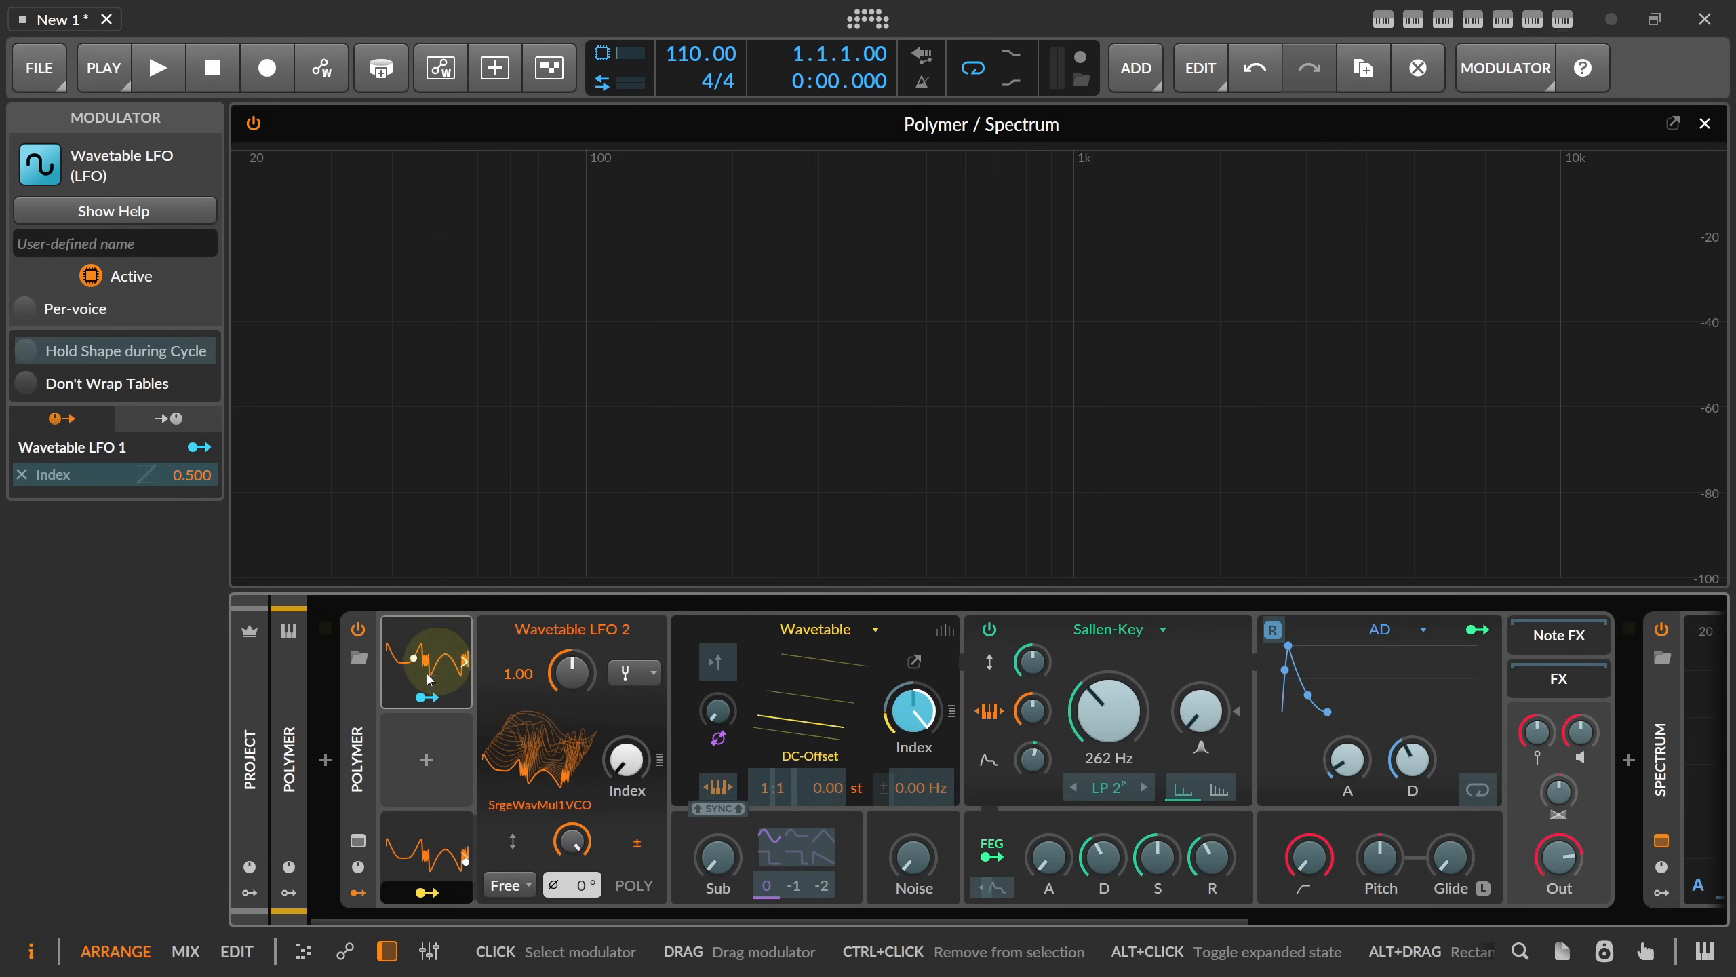
double_click(436, 851)
double_click(434, 850)
left_click(546, 755)
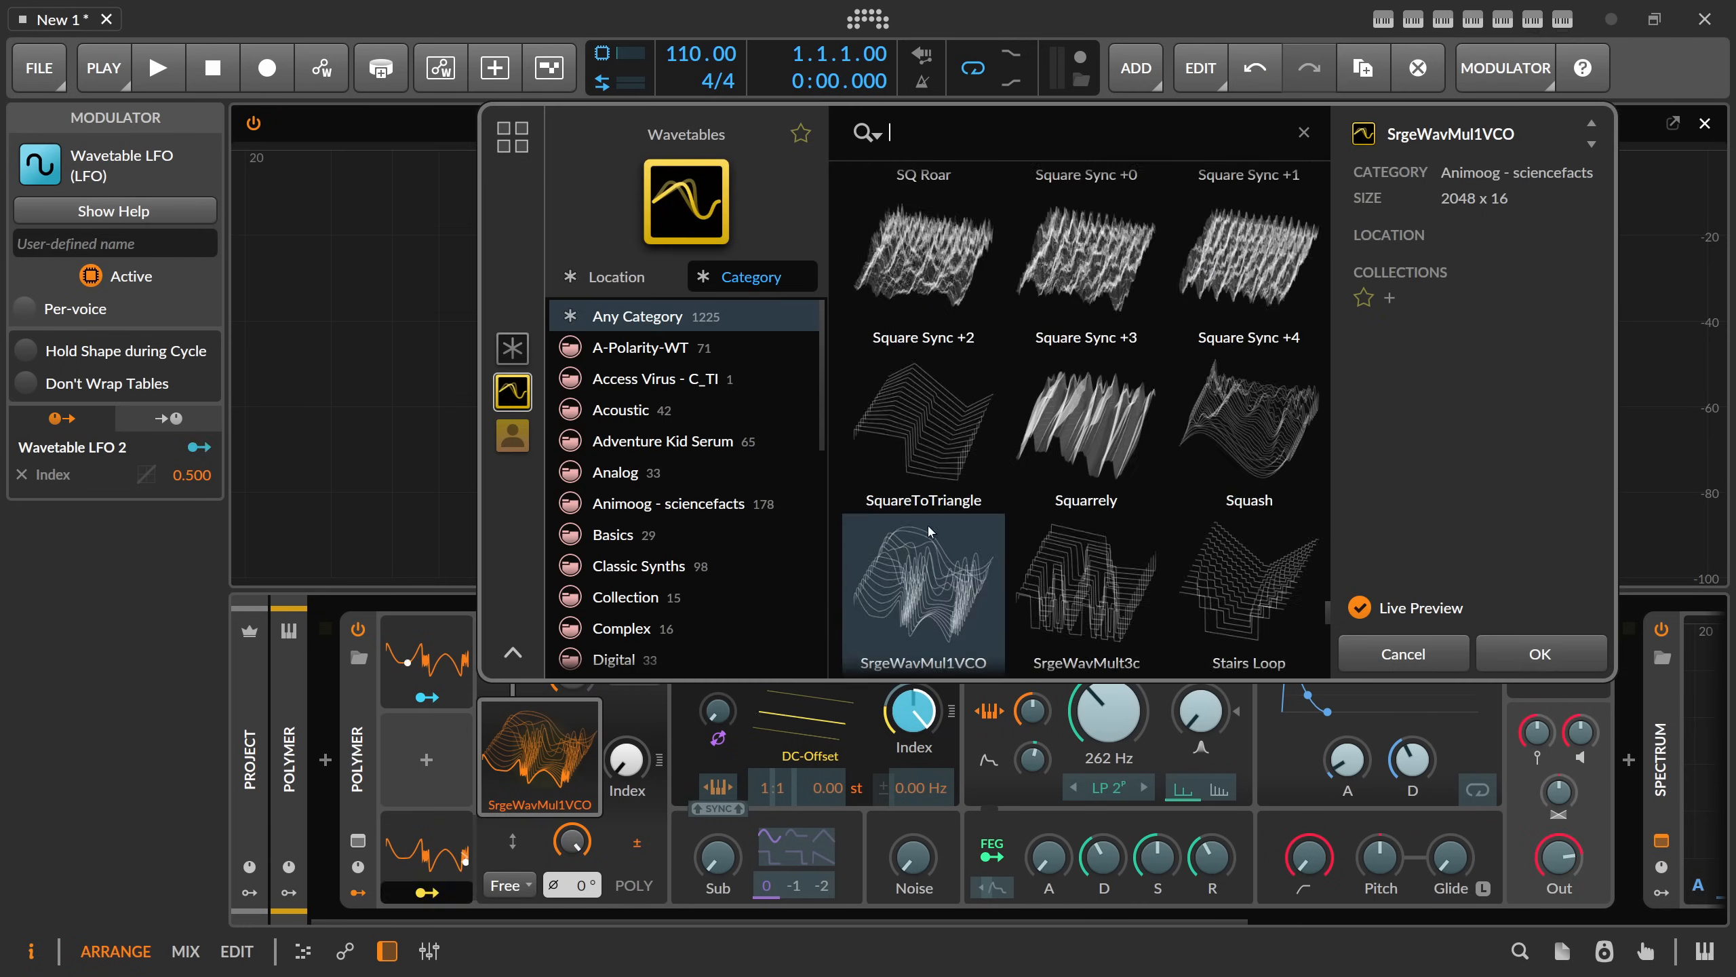
scroll(963, 444, "down", 3)
double_click(963, 446)
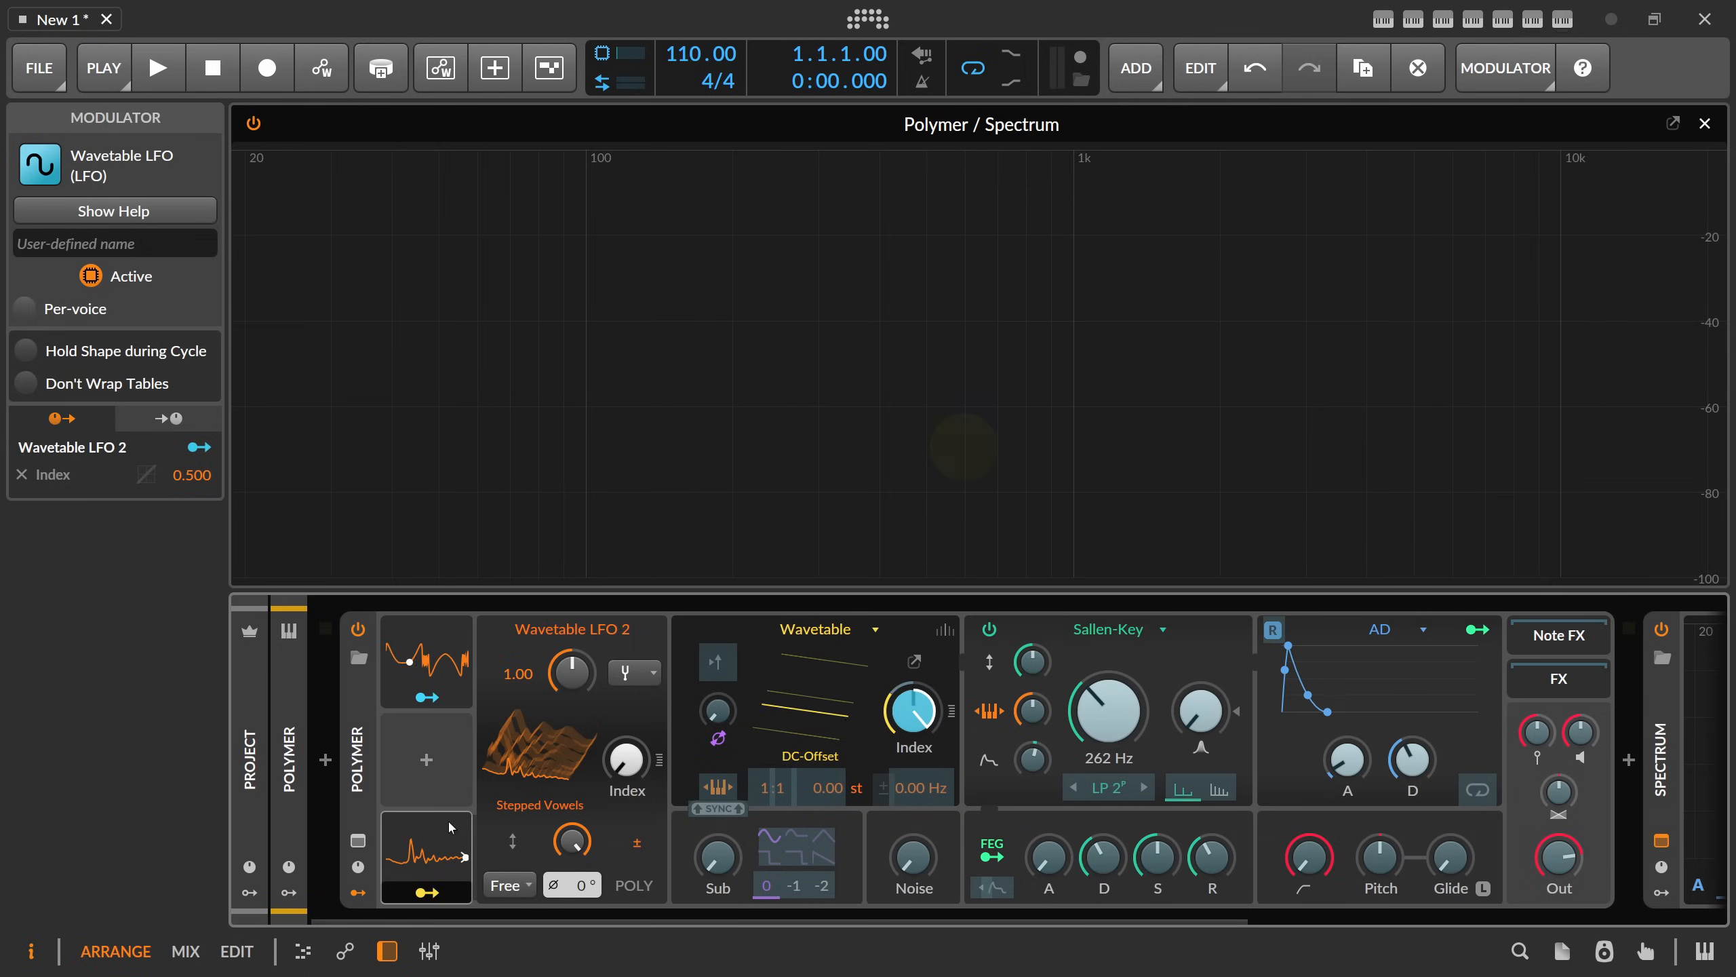
- Duplicate Wavetable LFO 2 into the lower-right modulator slot and map the copy to the oscillator's Index at 50 %
double_click(437, 839)
key("ctrl+d")
left_click_drag(543, 843, 628, 843)
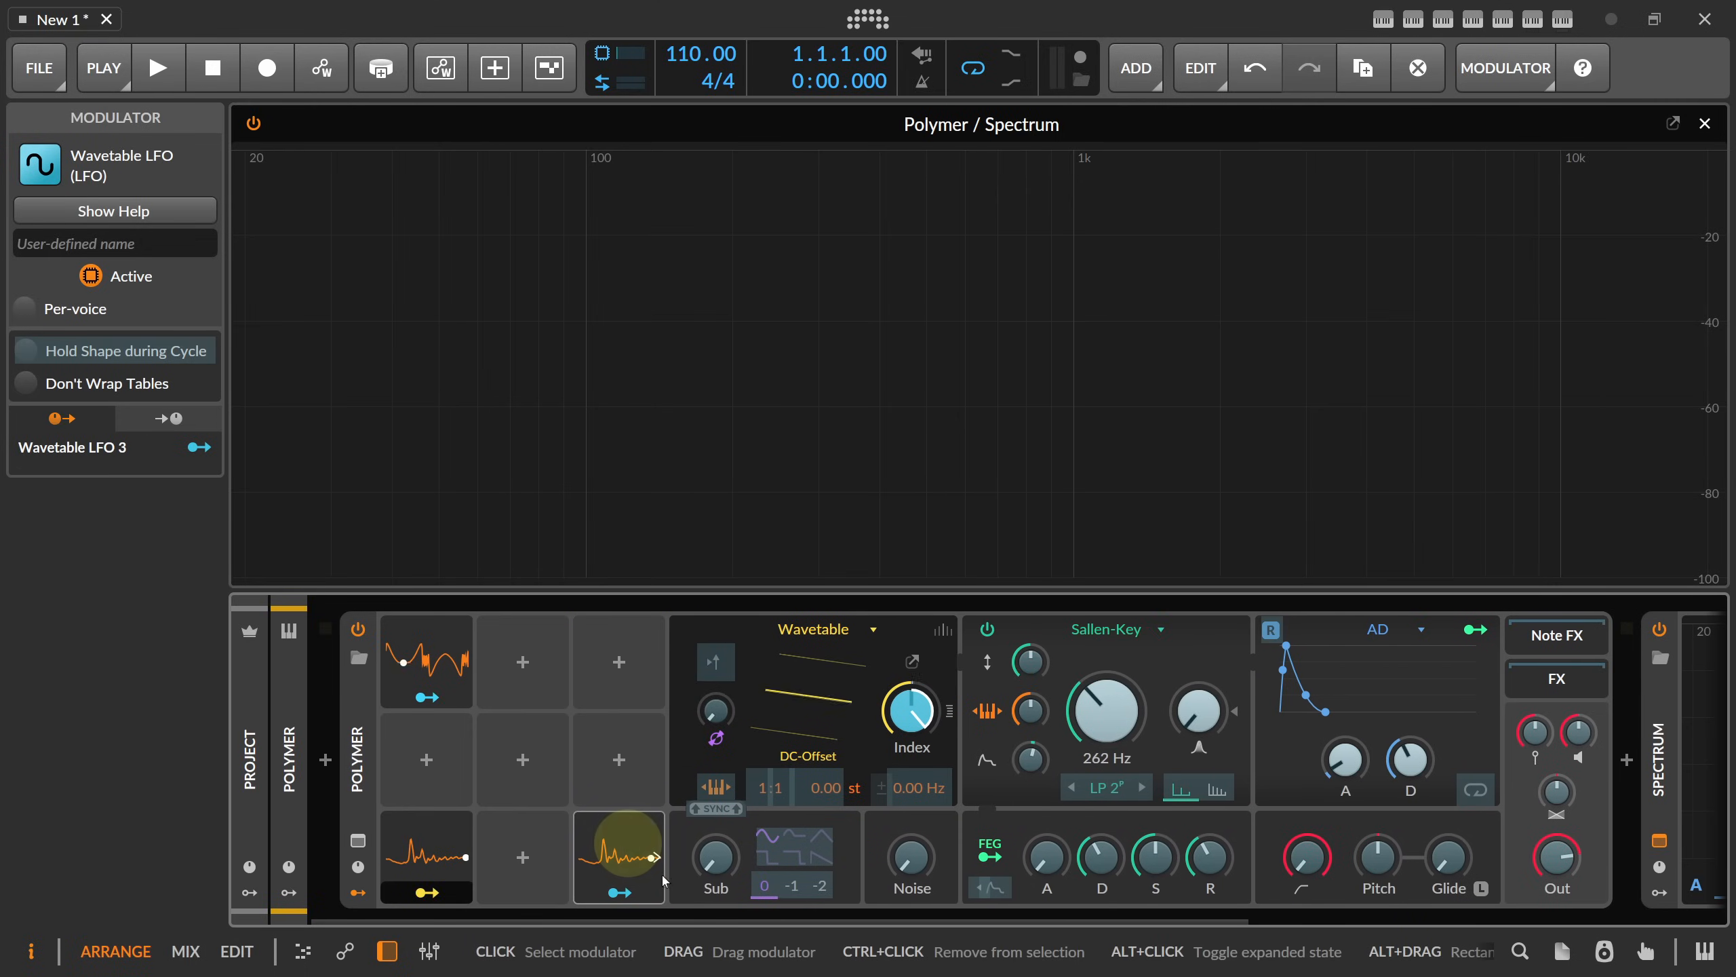
left_click(623, 892)
left_click_drag(916, 720, 917, 687)
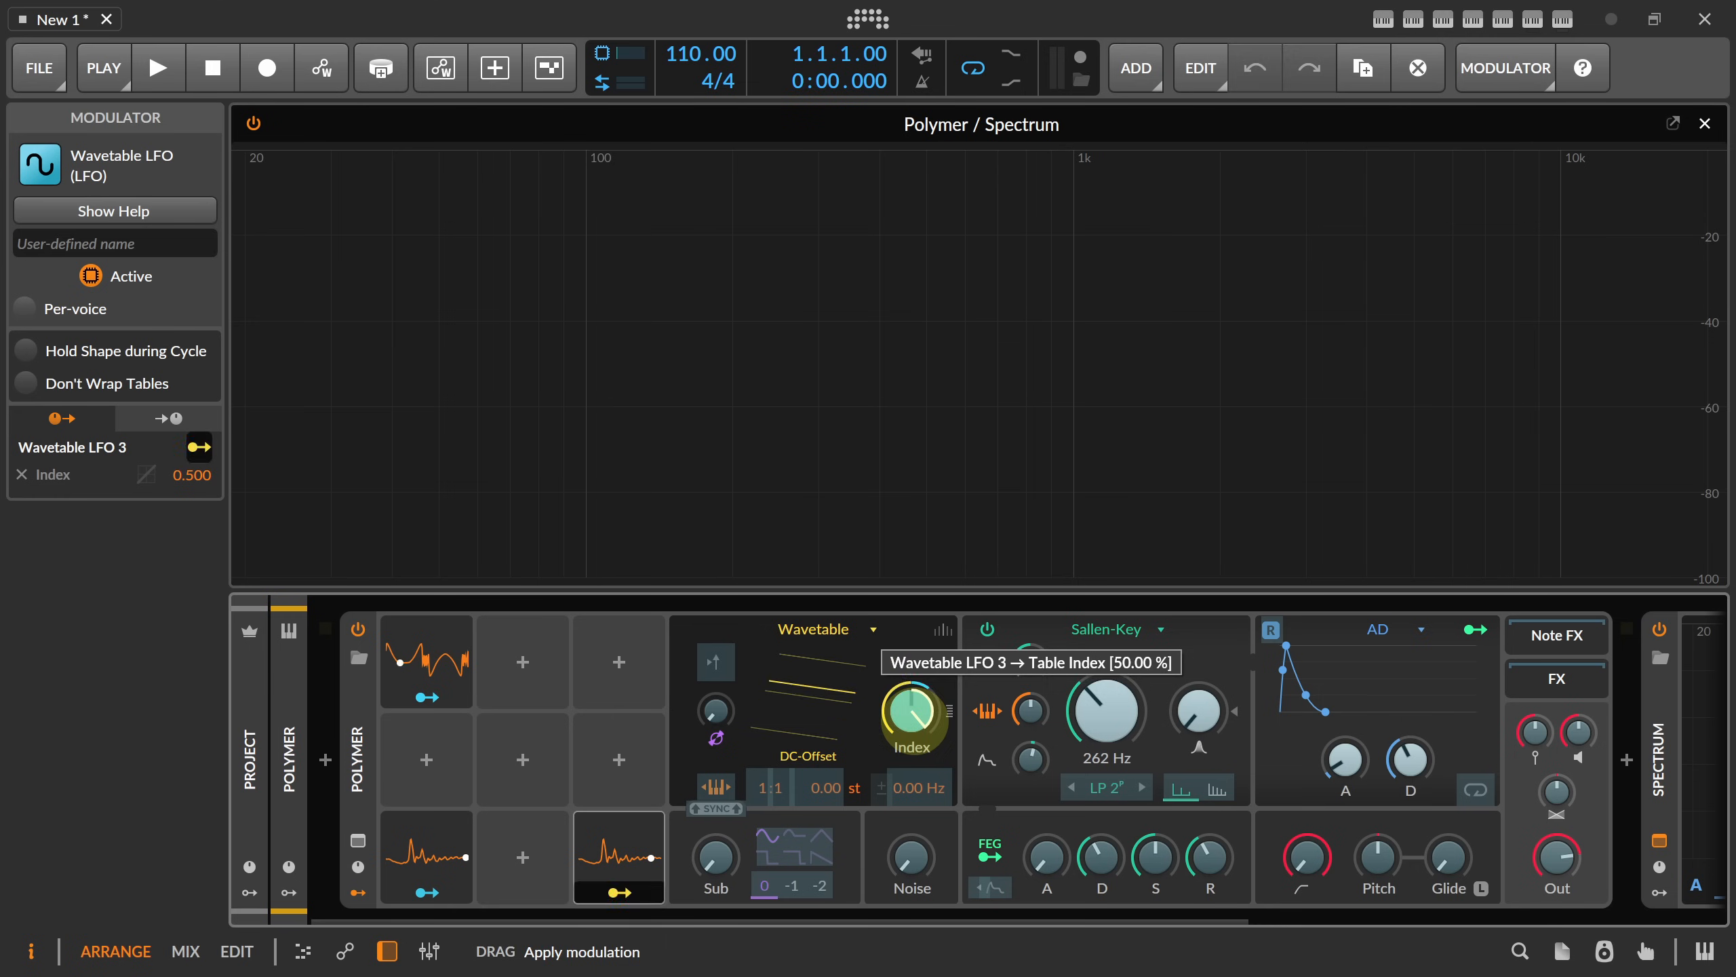
left_click_drag(915, 720, 915, 718)
left_click(630, 891)
- Load the Strings 3 wavetable into Wavetable LFO 3
double_click(630, 847)
left_click(727, 751)
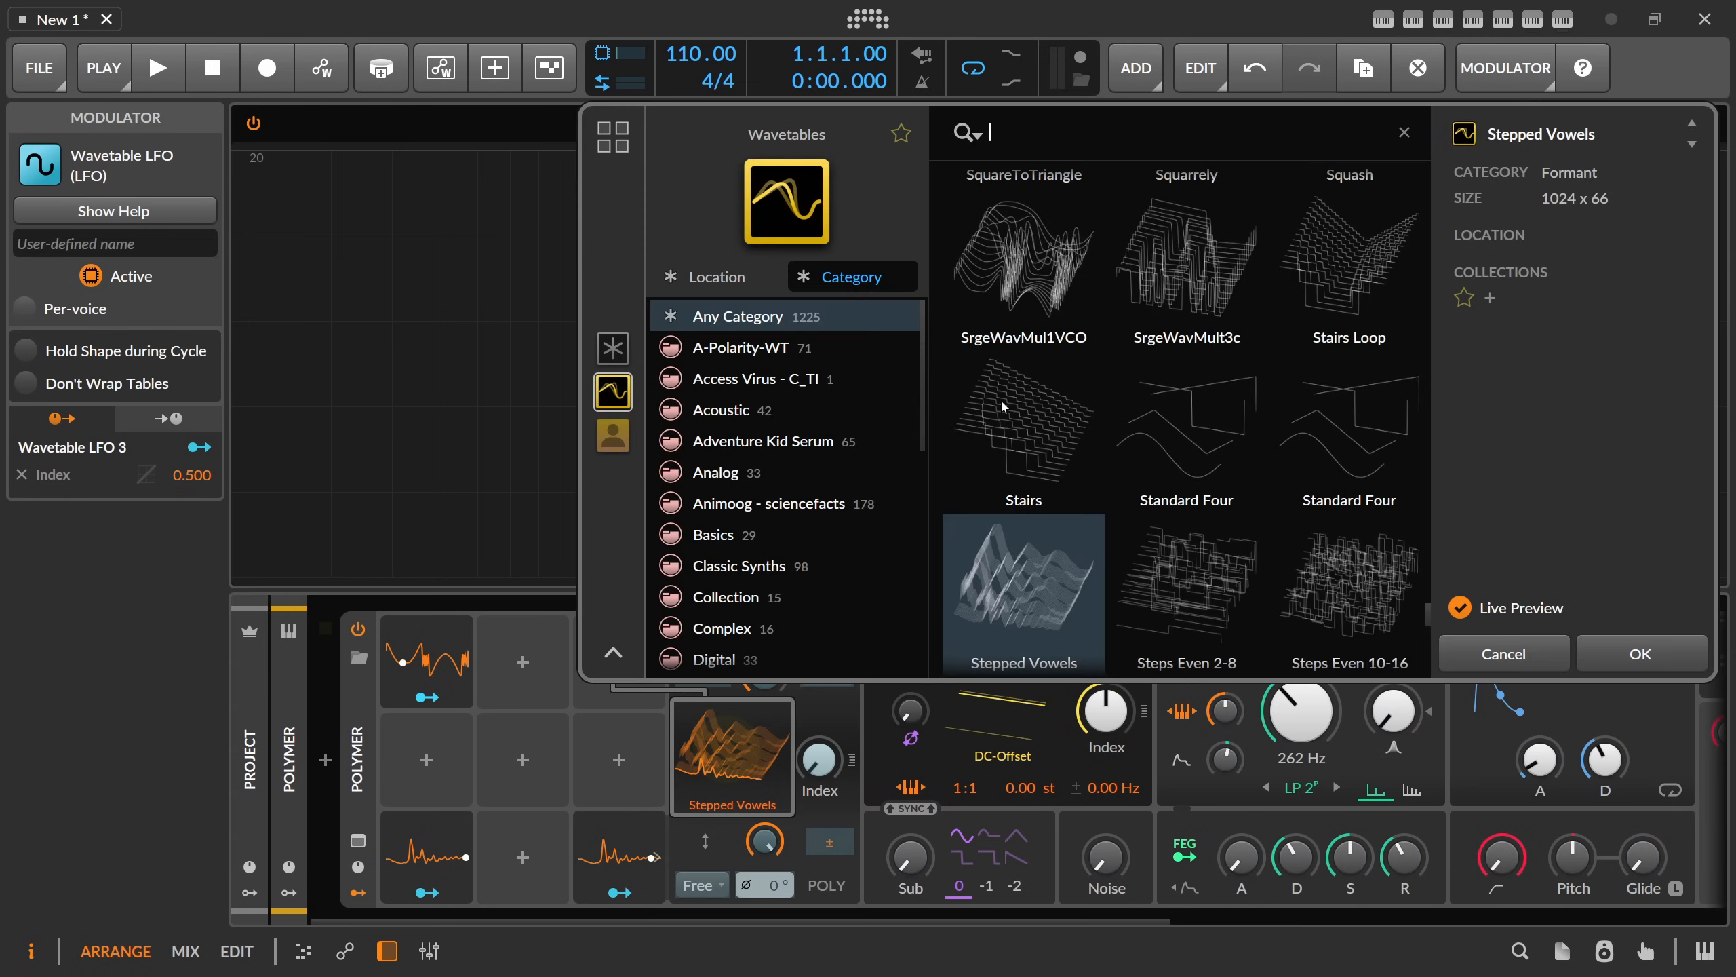
scroll(1044, 442, "up", 1)
scroll(1136, 487, "down", 5)
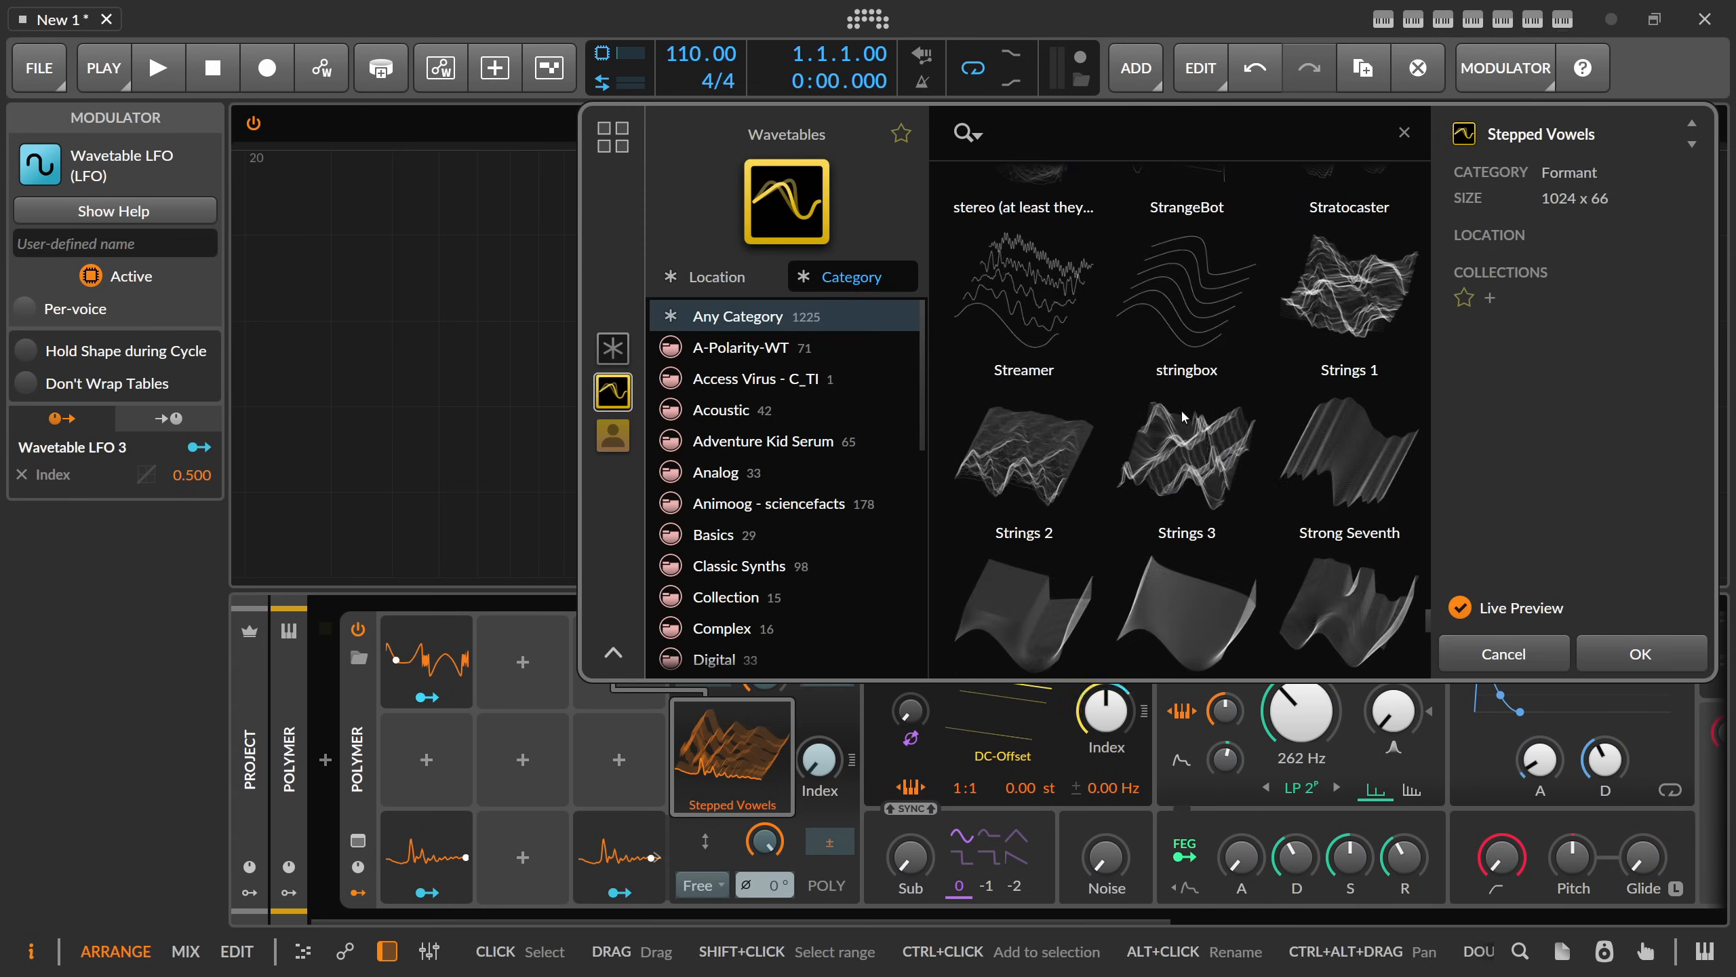
double_click(1185, 417)
- Duplicate Wavetable LFO 3 into the upper-right modulator slot and map the copy to the oscillator's Index at 50 %
left_click_drag(619, 856, 653, 695)
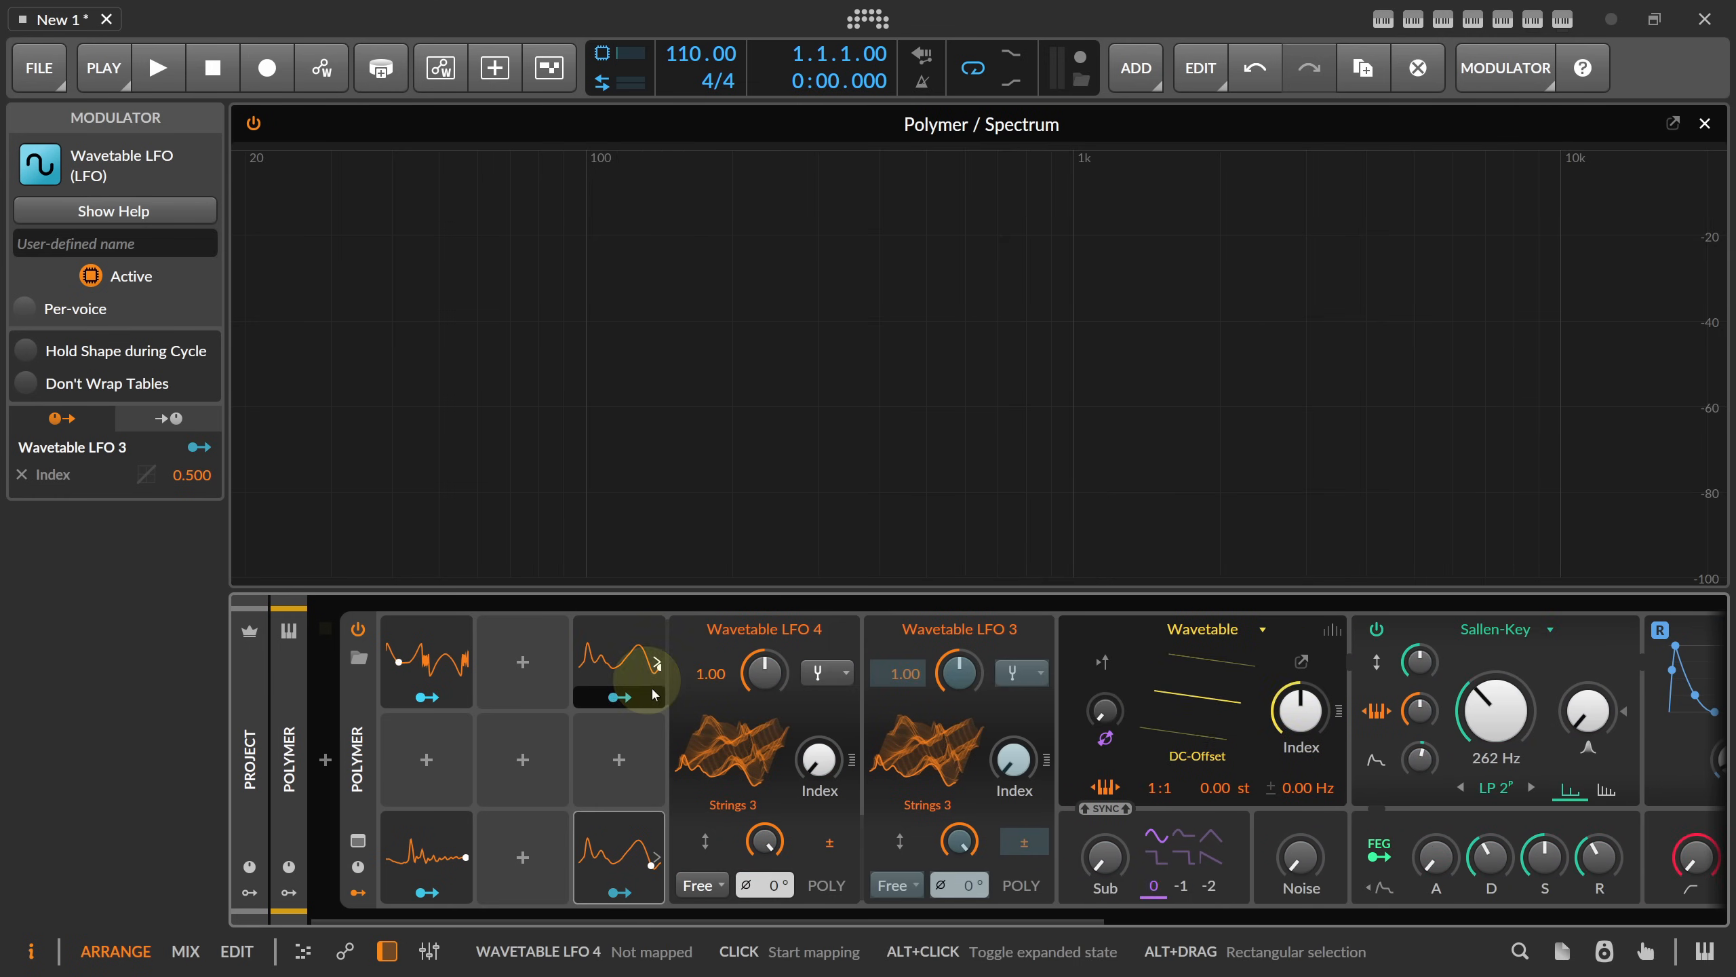
left_click(617, 698)
left_click_drag(1298, 715, 1297, 707)
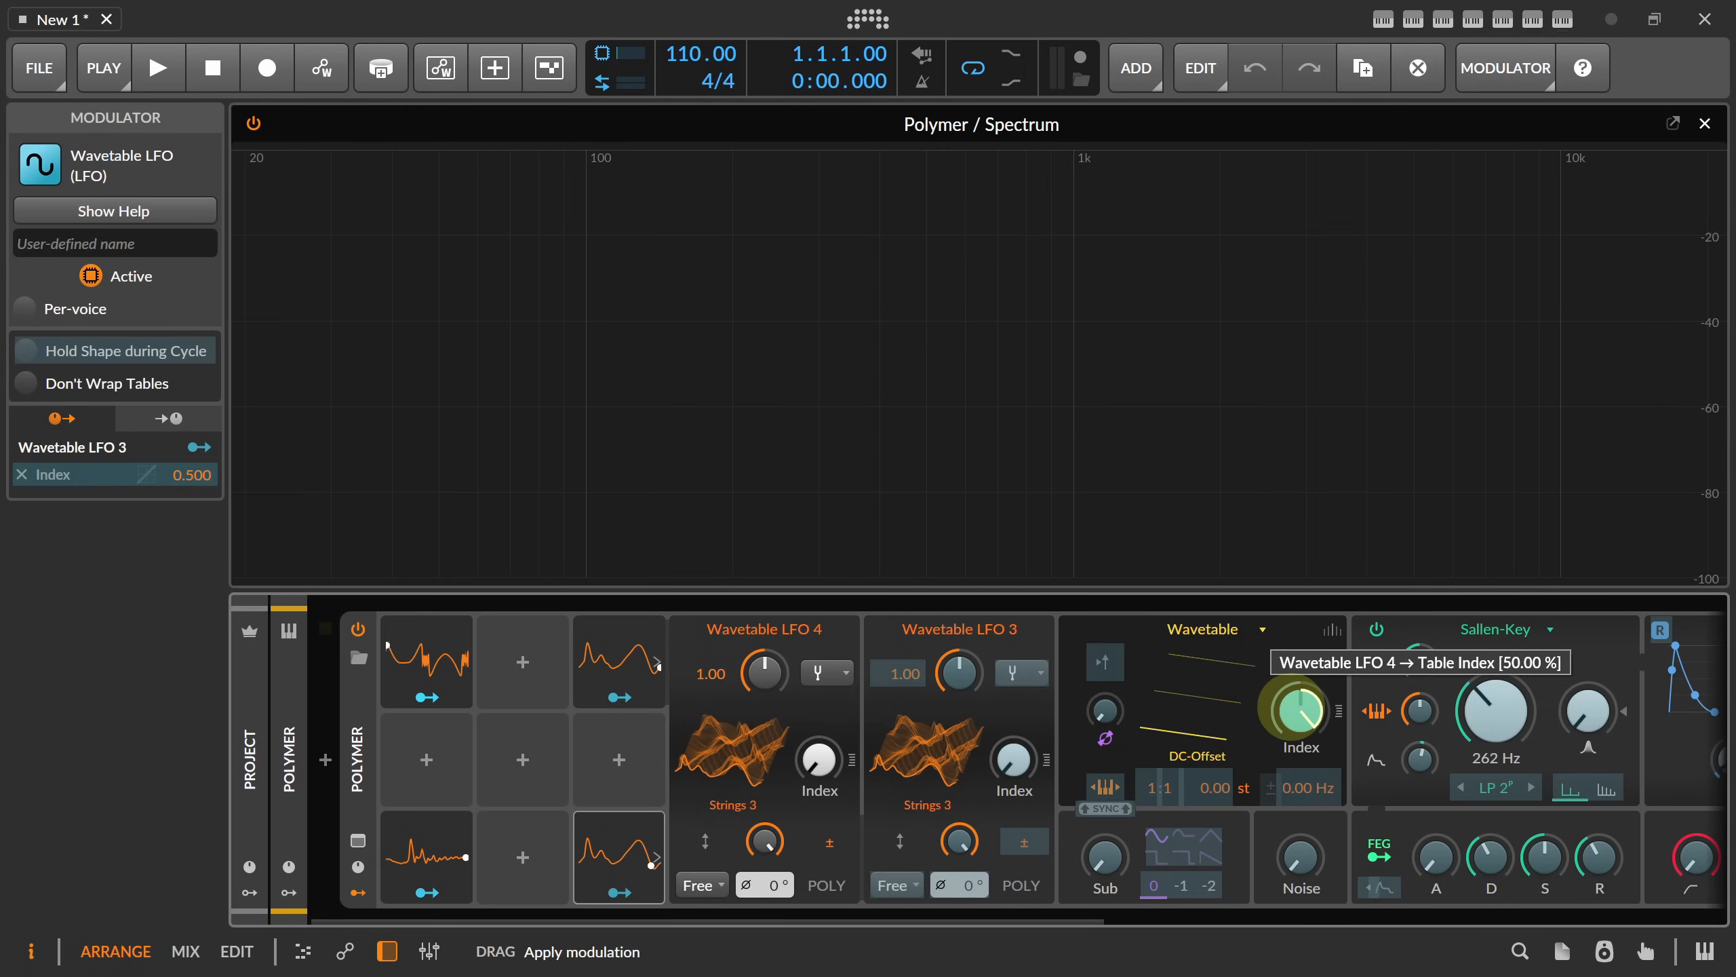
left_click(635, 697)
- Load the symetric wavetable into Wavetable LFO 4 and collapse its settings
left_click(629, 672)
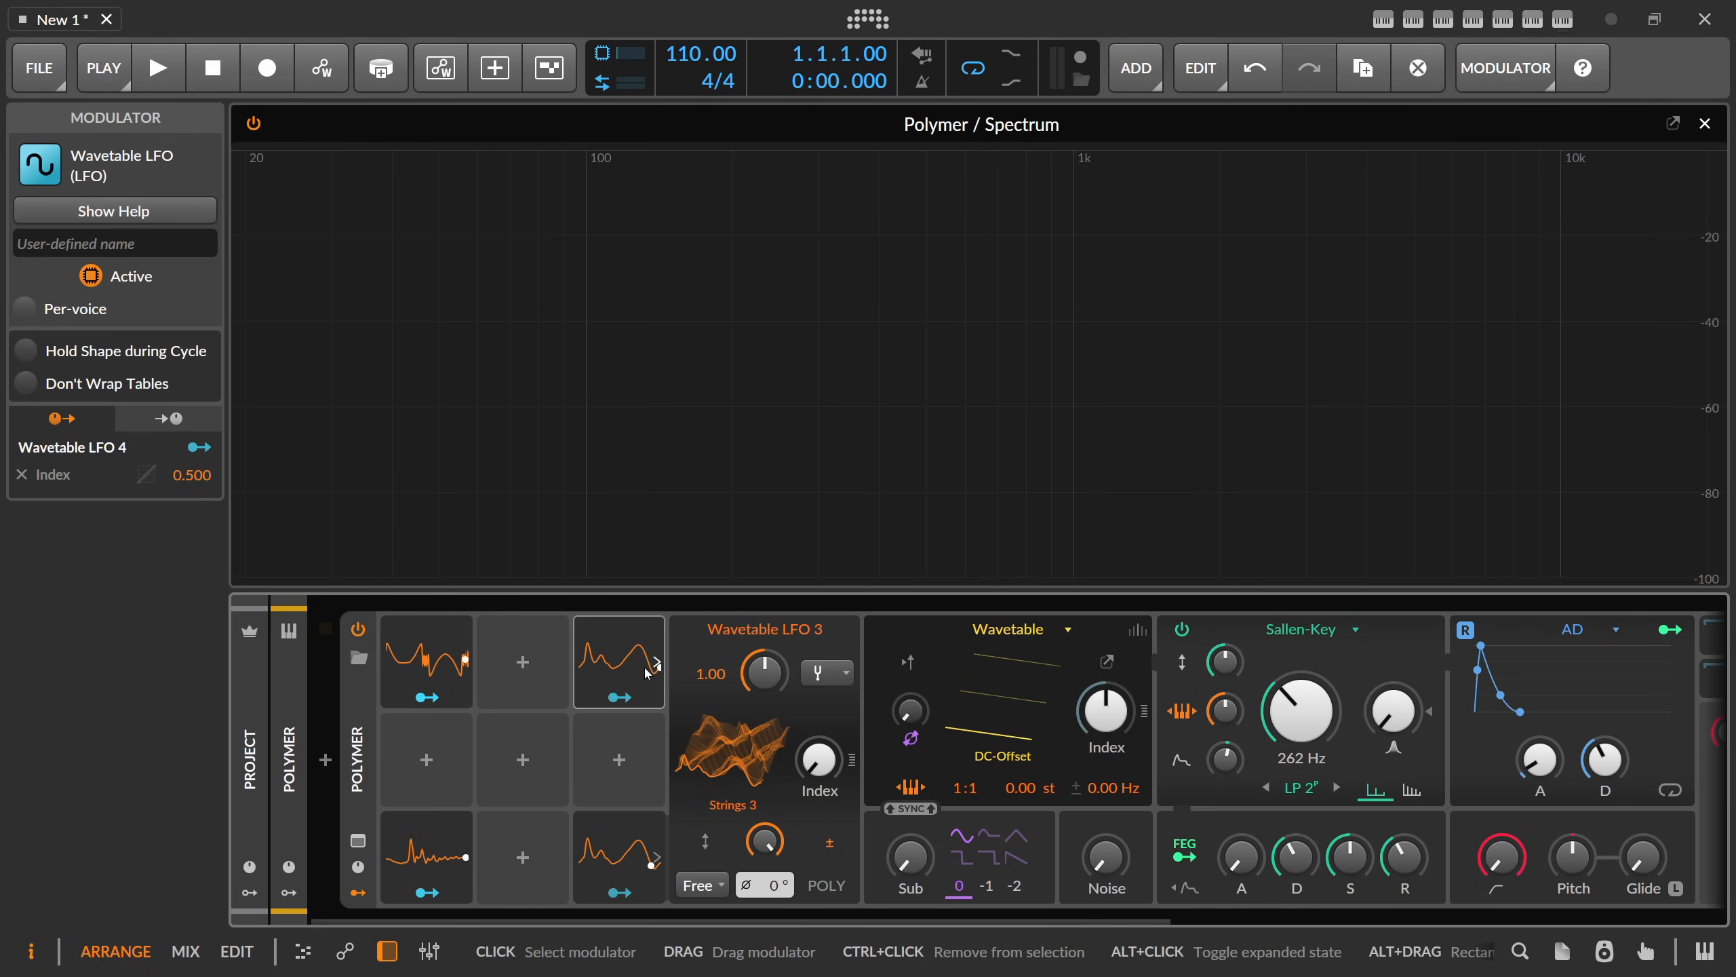
left_click(712, 740)
scroll(1012, 462, "down", 6)
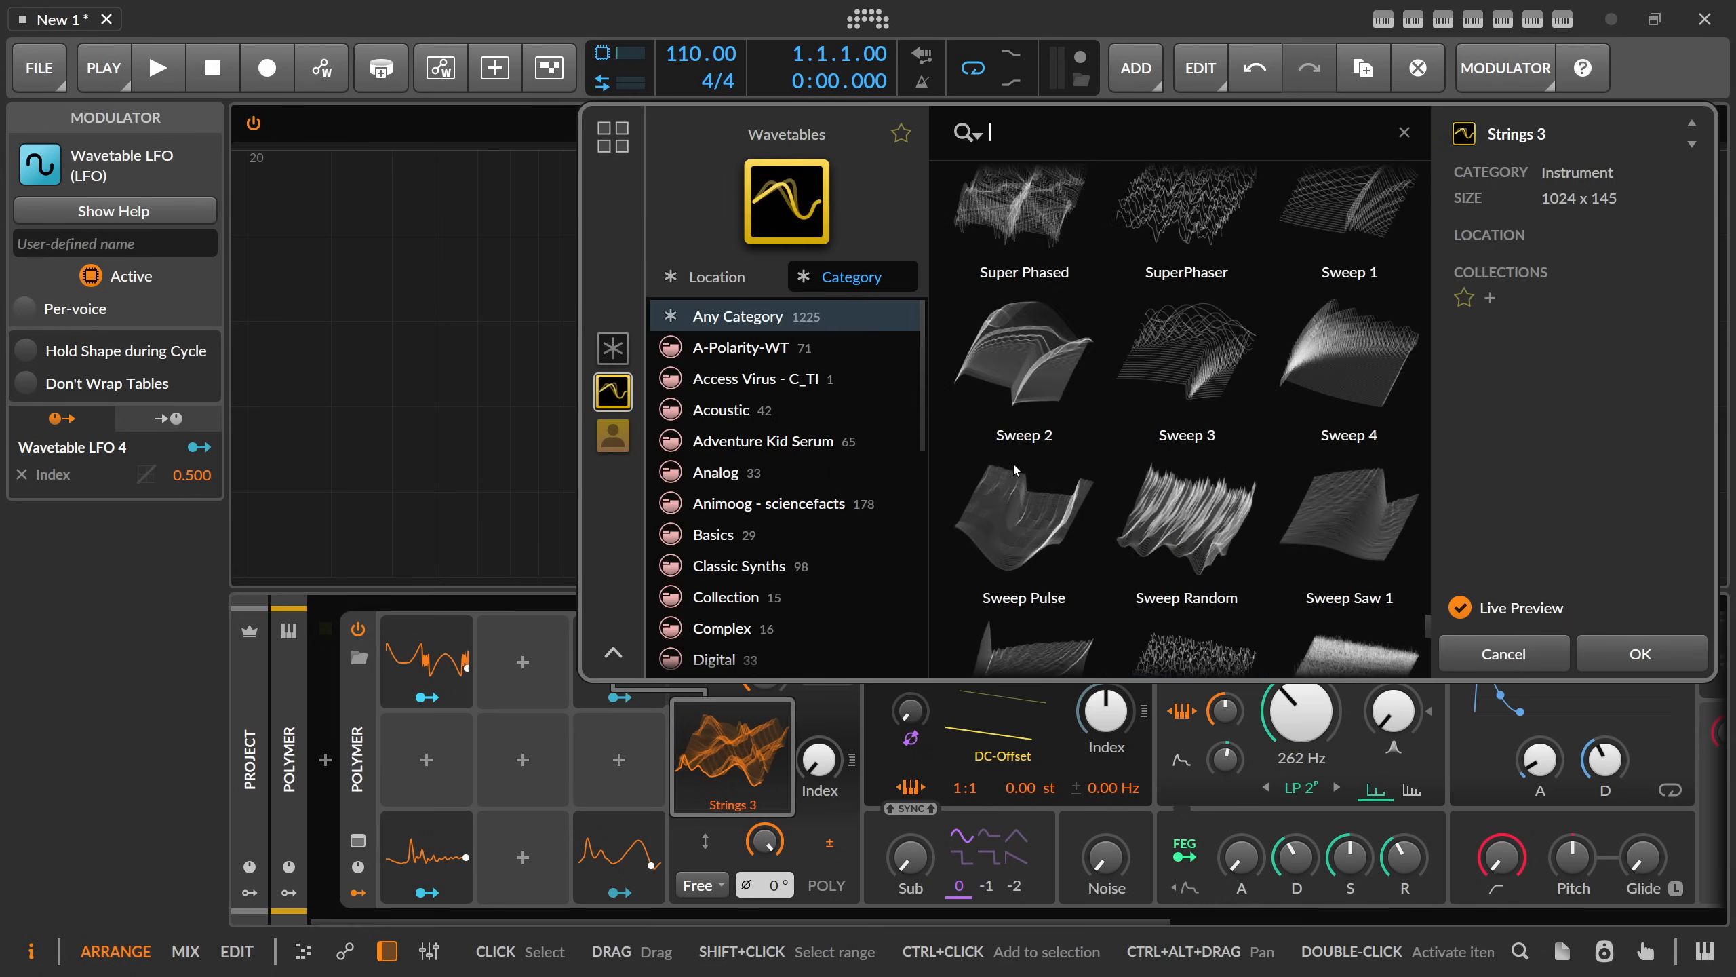
scroll(1285, 518, "down", 3)
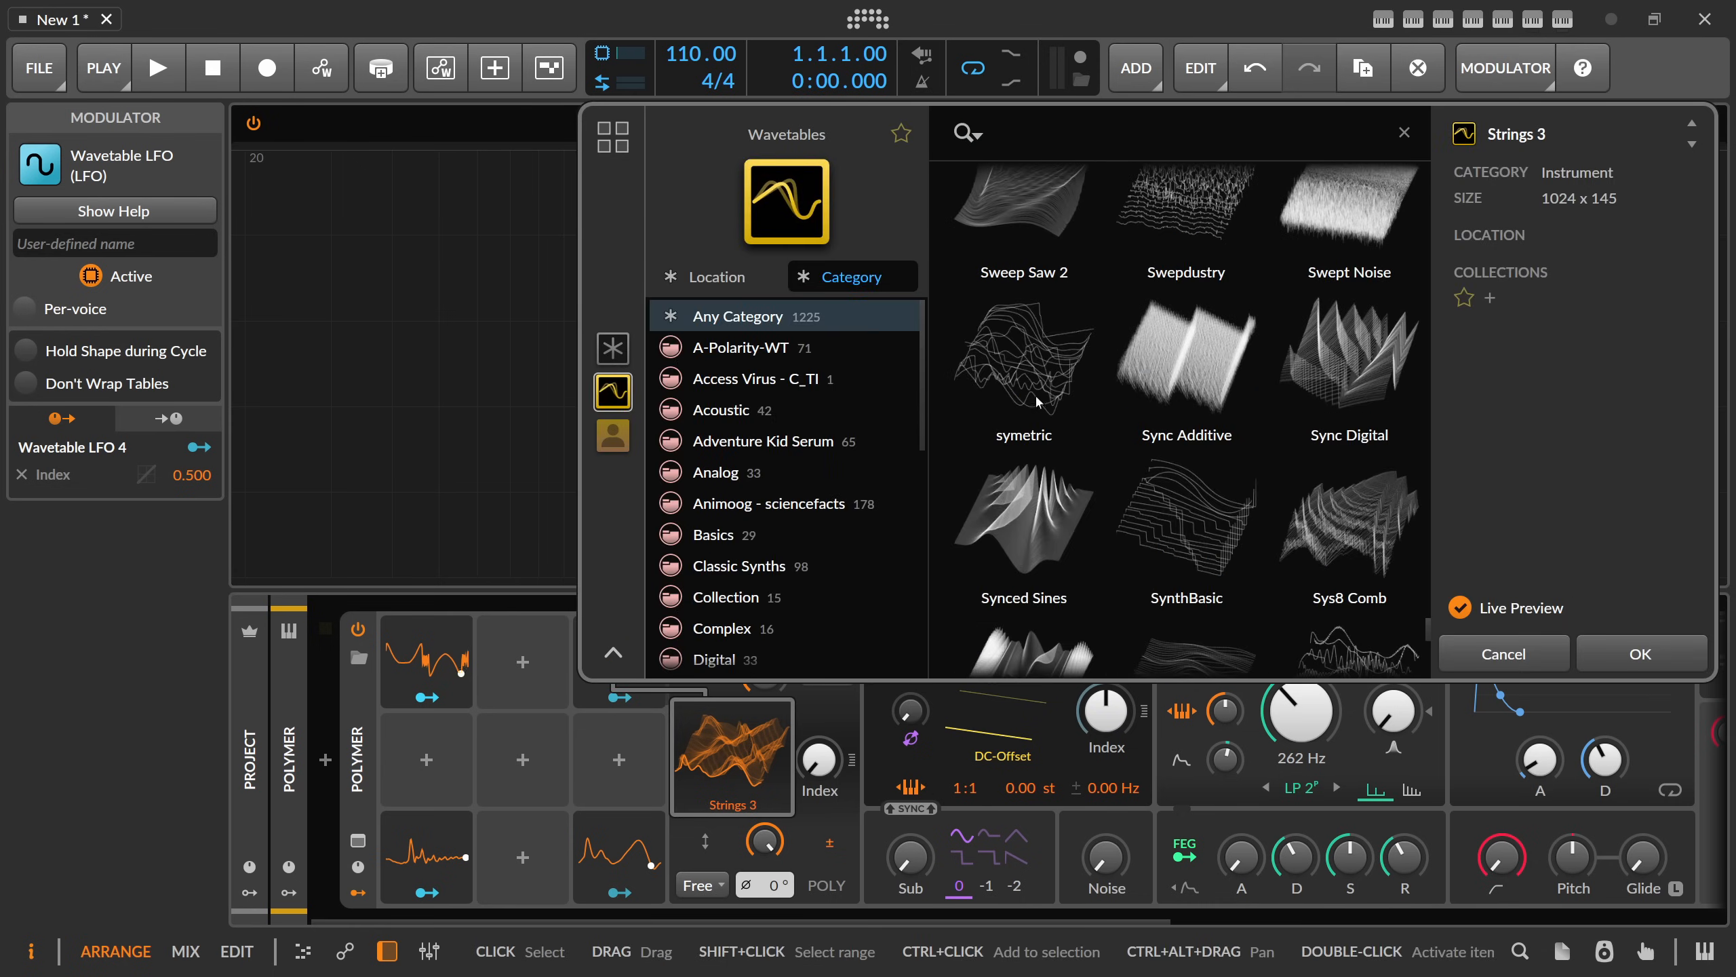
double_click(1038, 402)
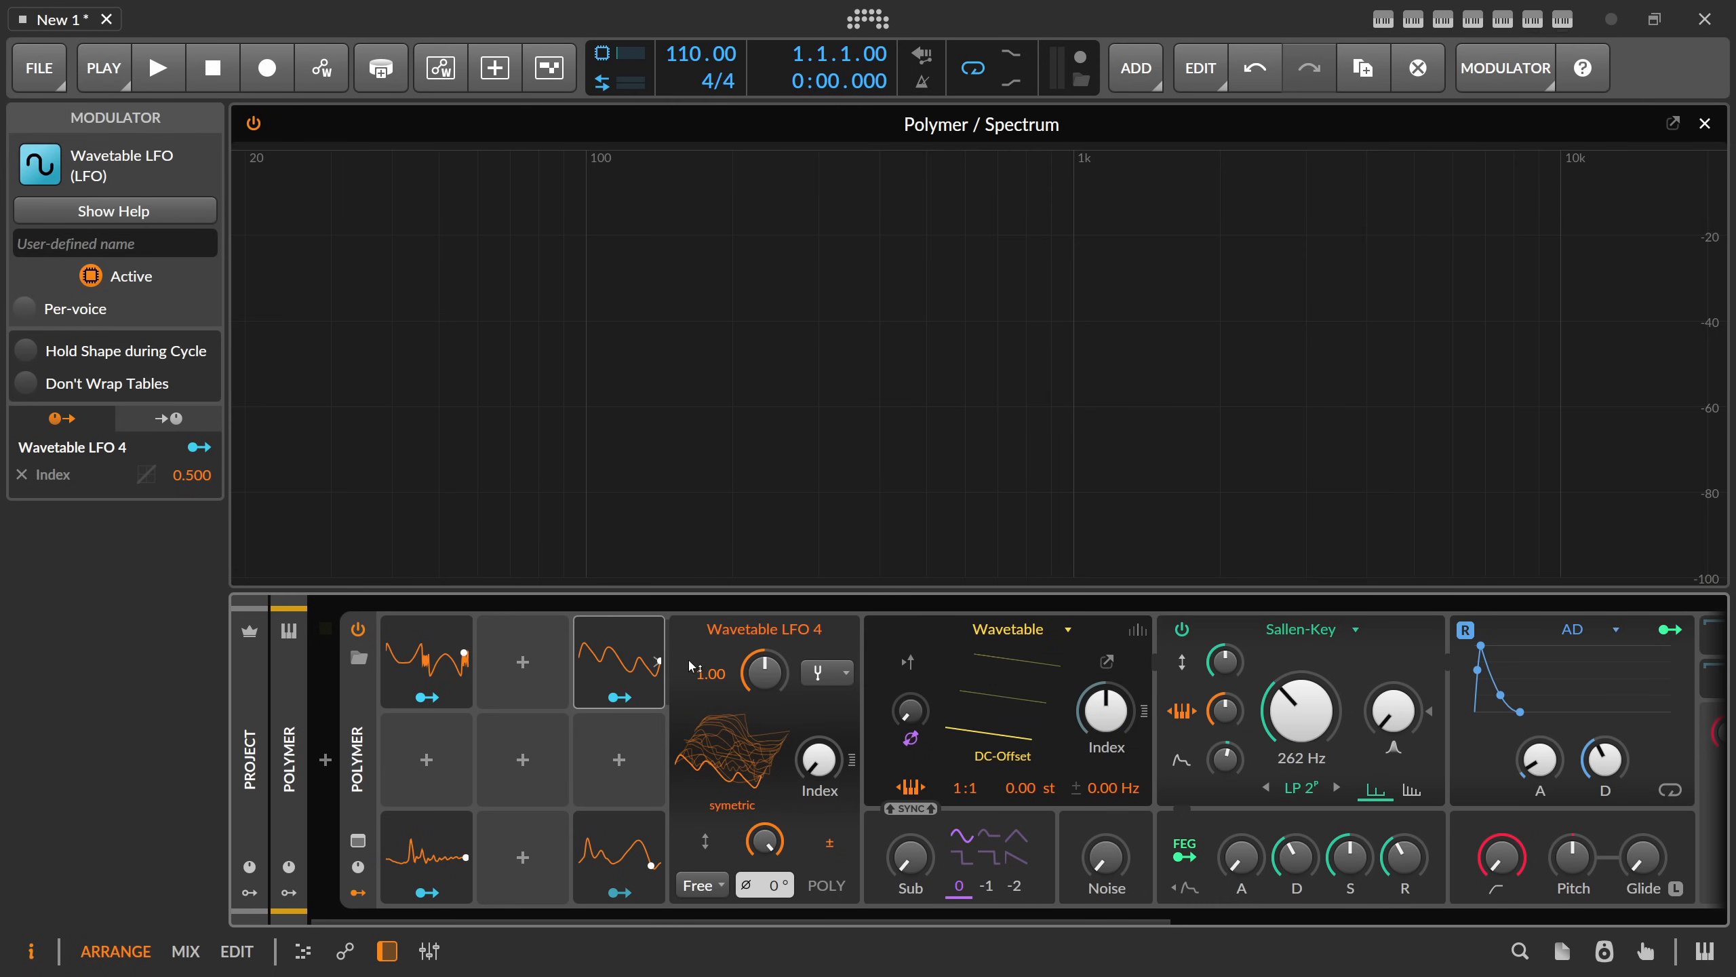
left_click(620, 665)
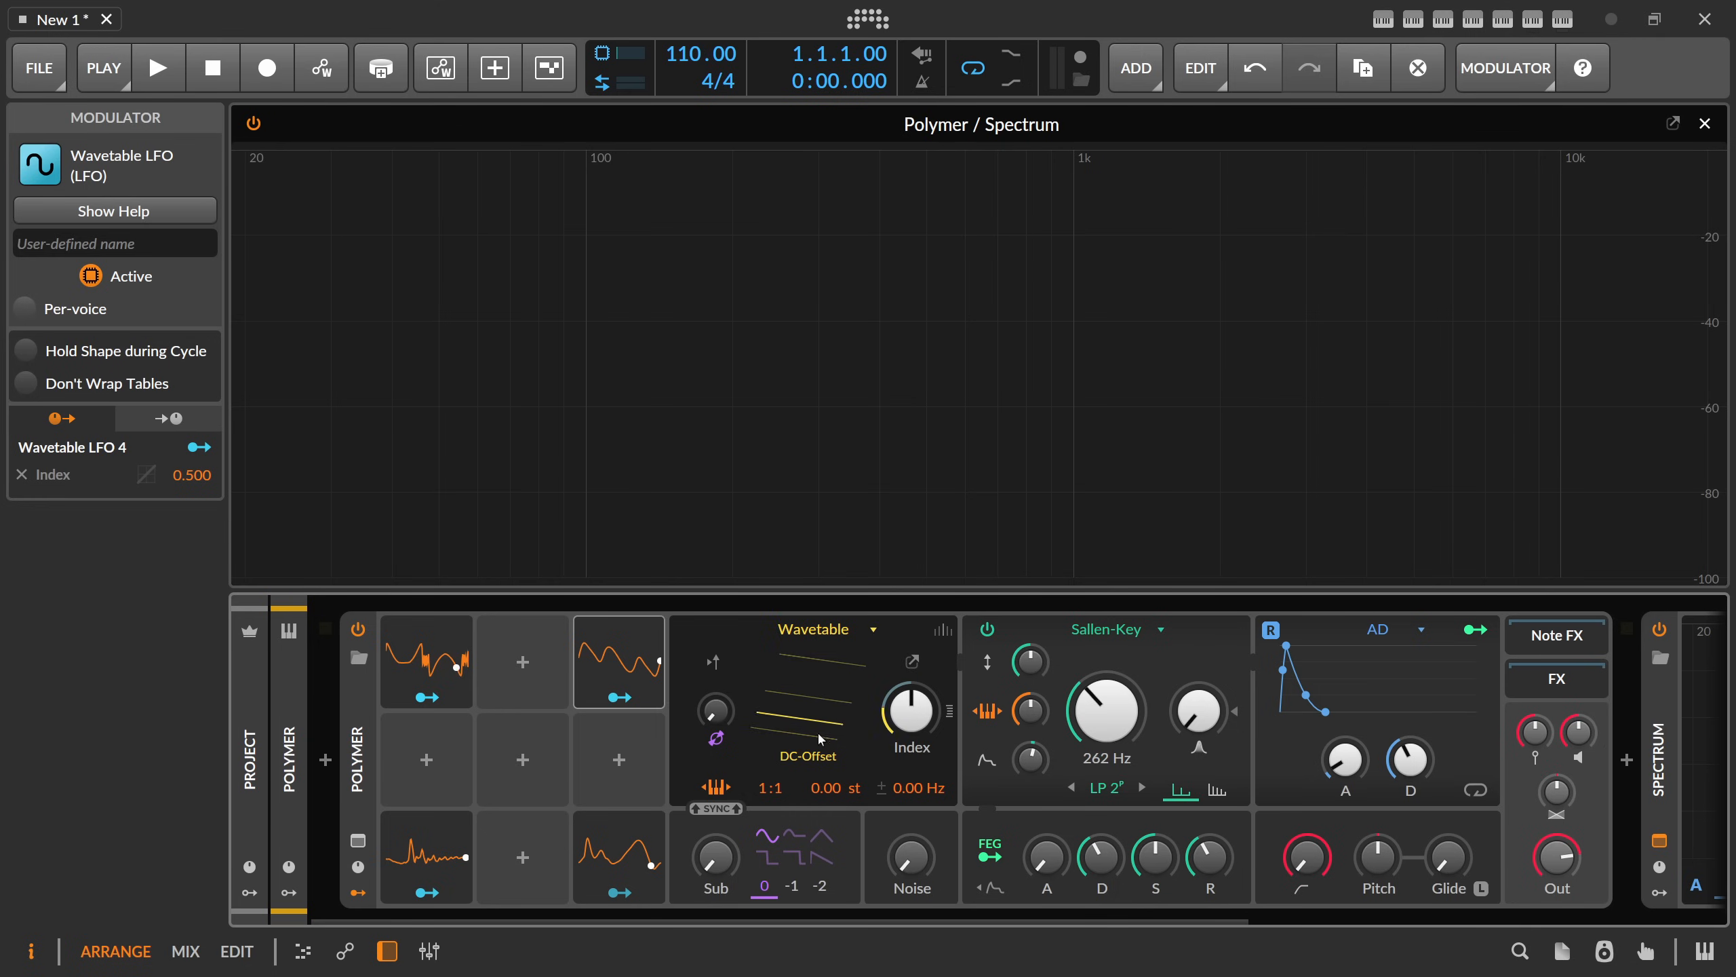
- Set the Amount of all four Wavetable LFOs to 0 %
left_click(426, 661)
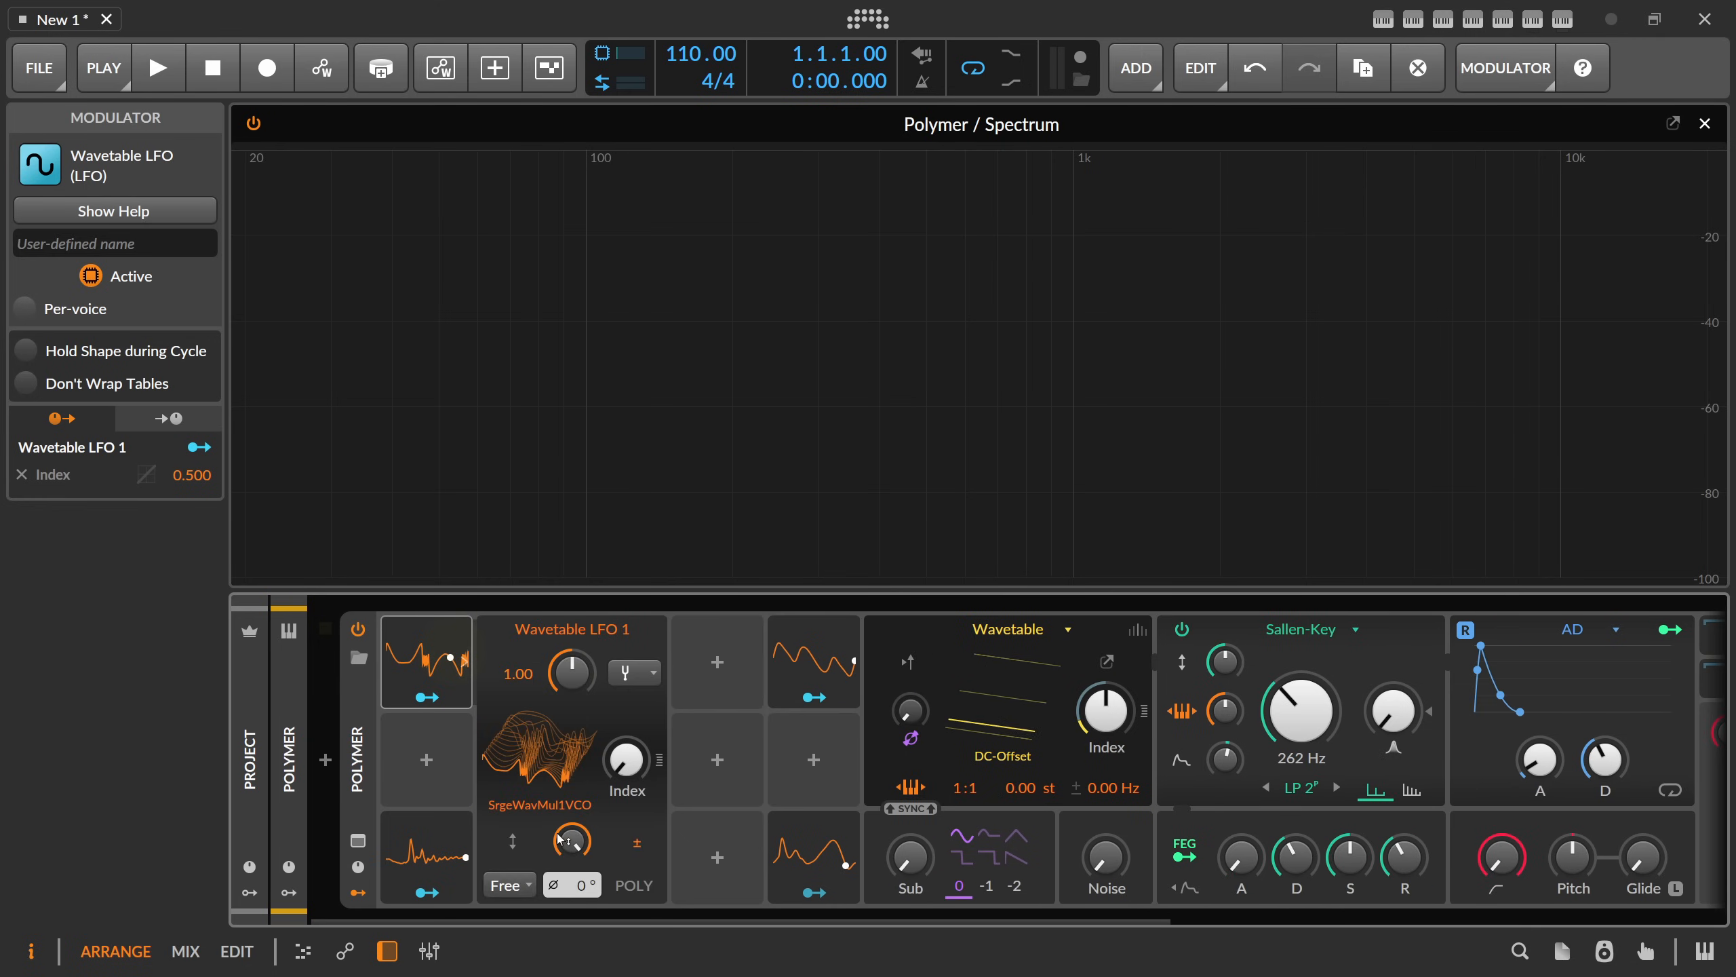
left_click_drag(572, 842, 574, 846)
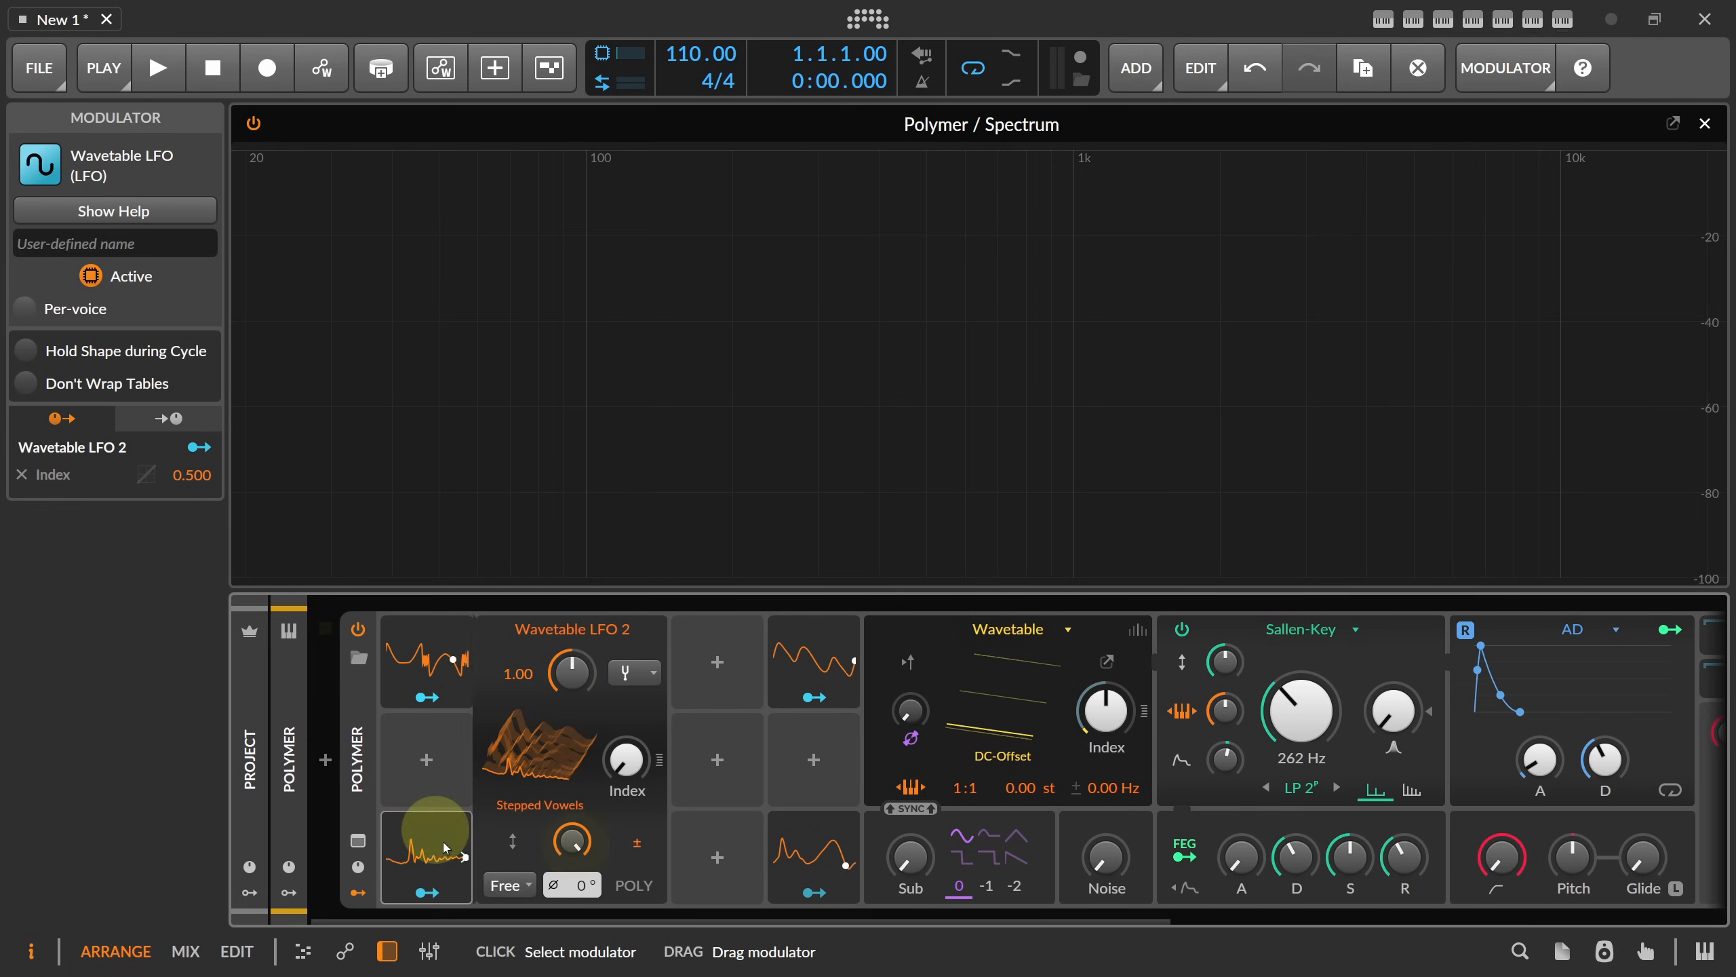
left_click(813, 868)
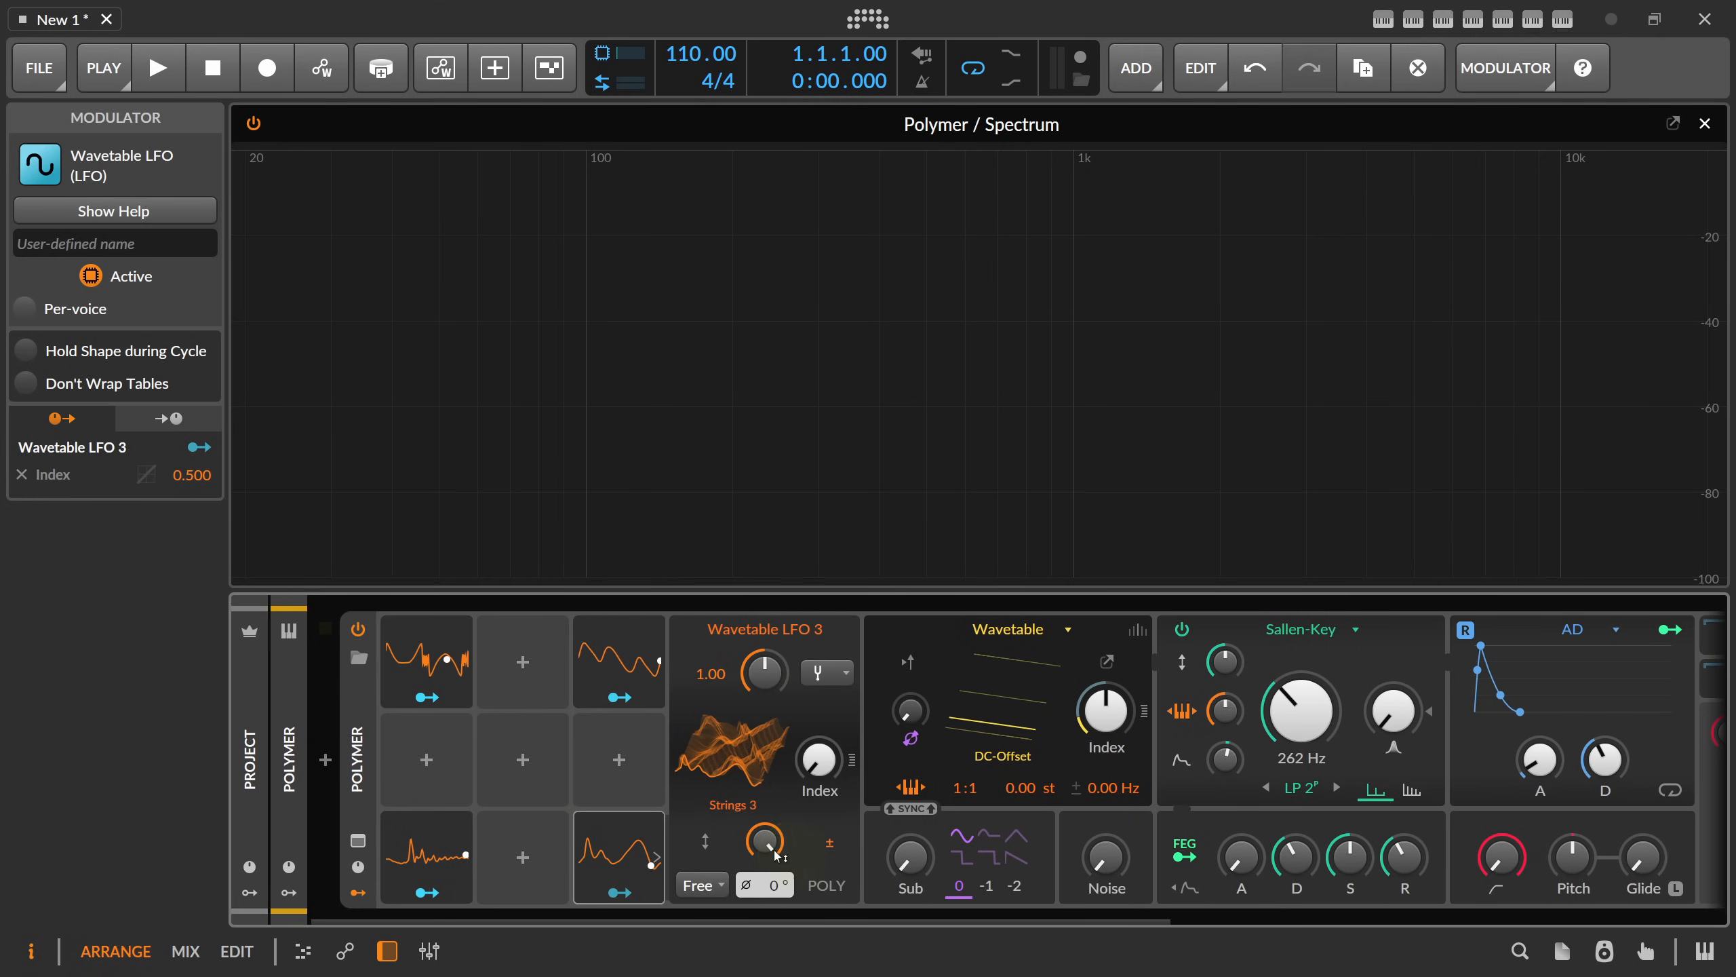
left_click(619, 661)
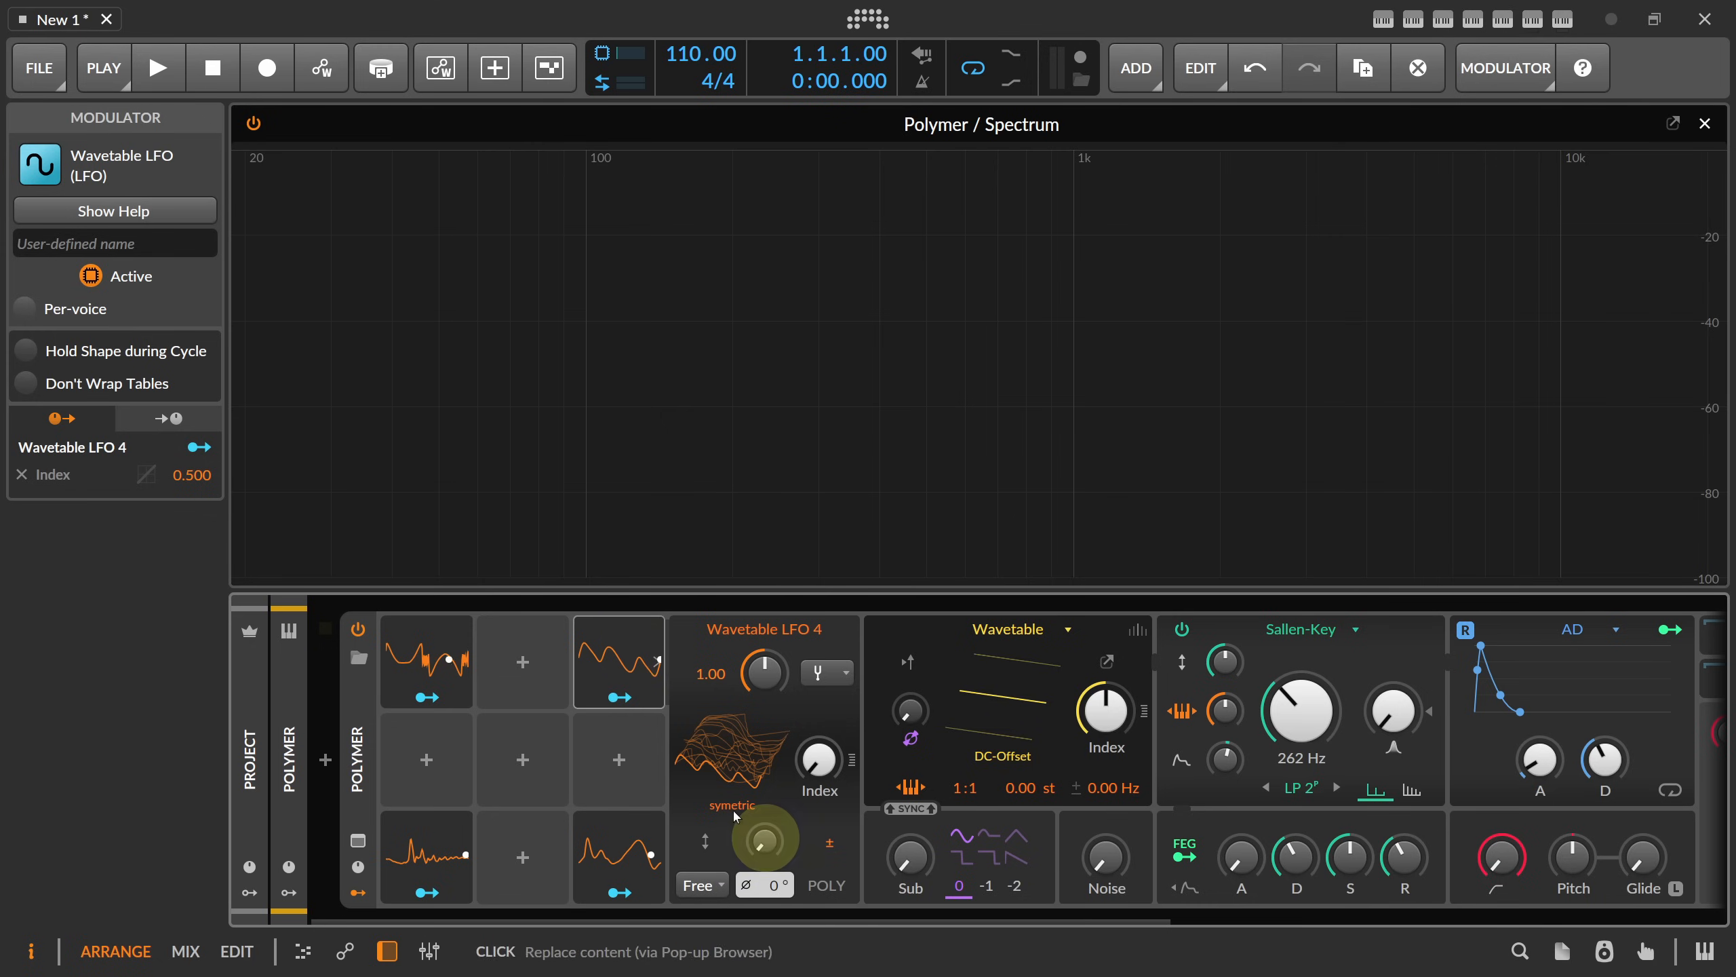
left_click(528, 760)
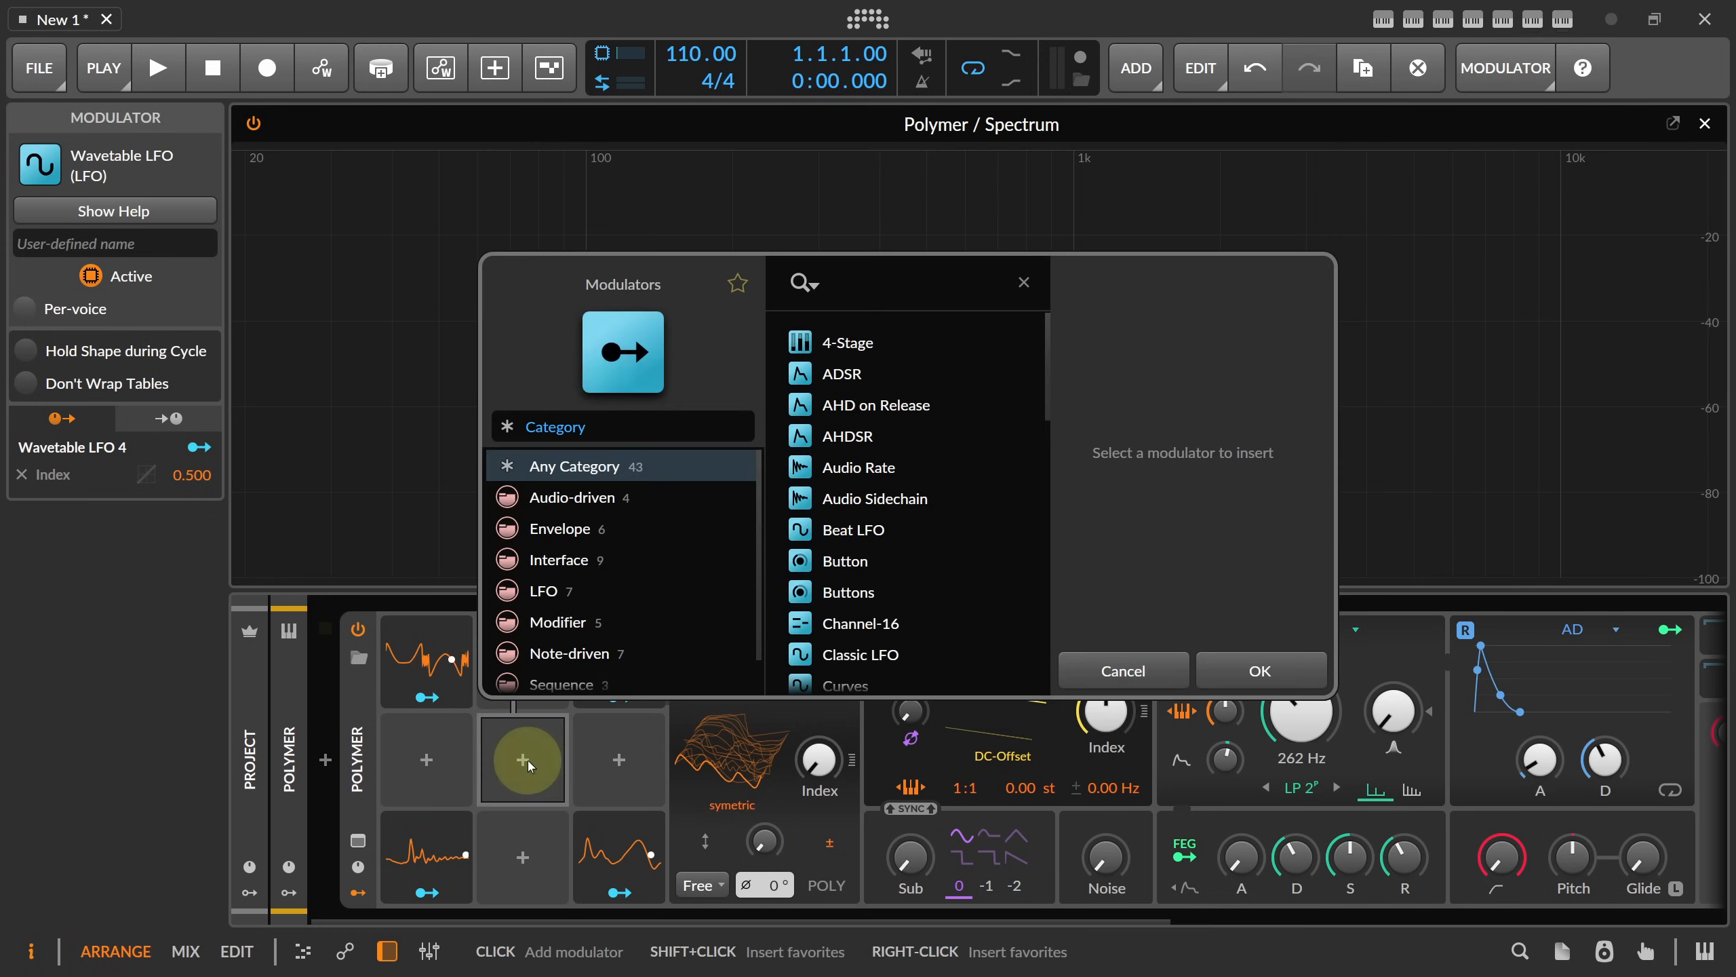
type("xy")
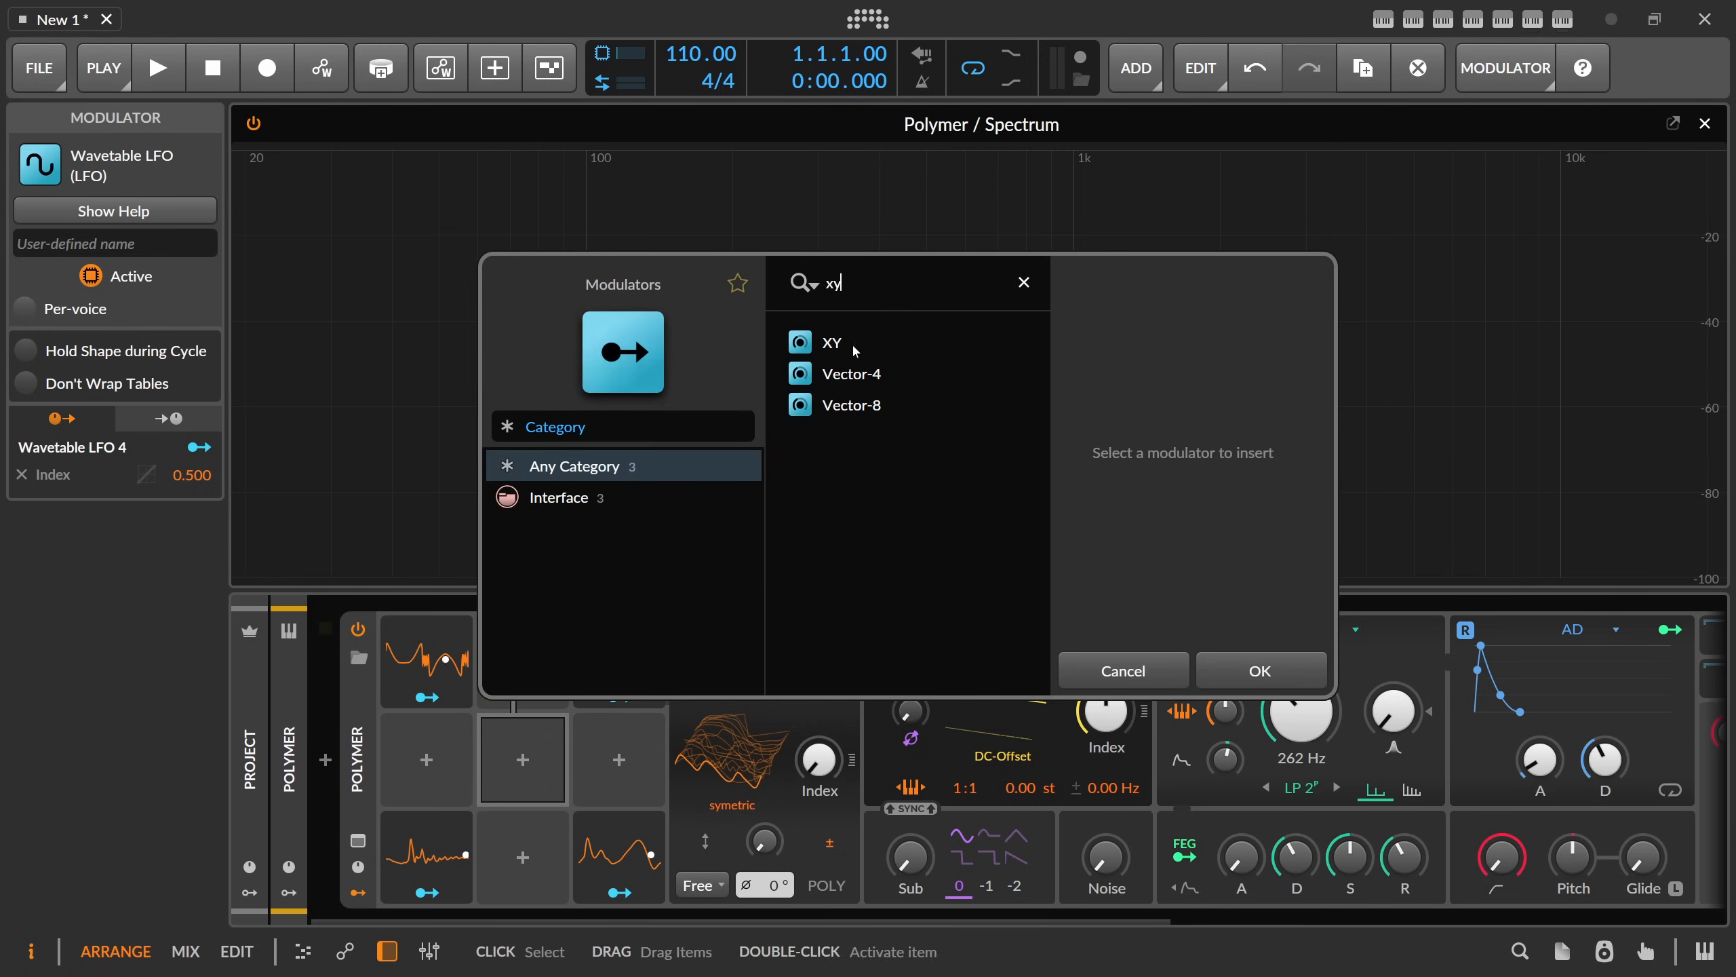
double_click(852, 342)
left_click(511, 730)
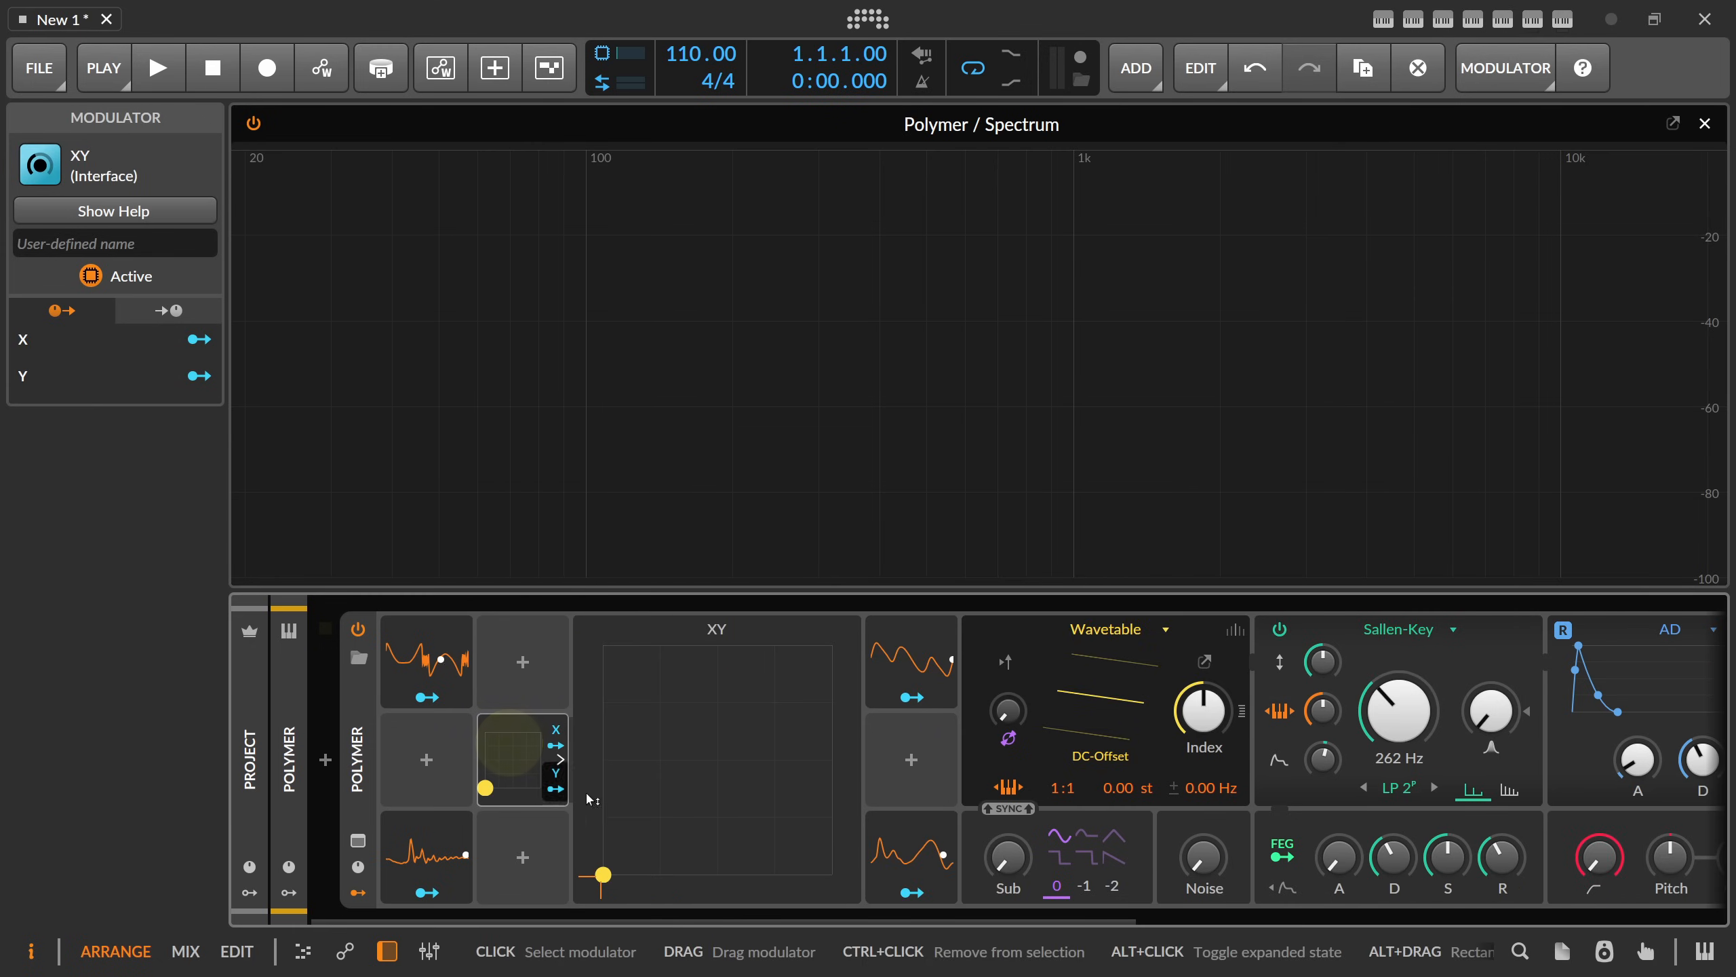
left_click(507, 739)
key("Delete")
- Insert a Vector-4 modulator into the centre modulator slot and expand its pad
left_click(522, 759)
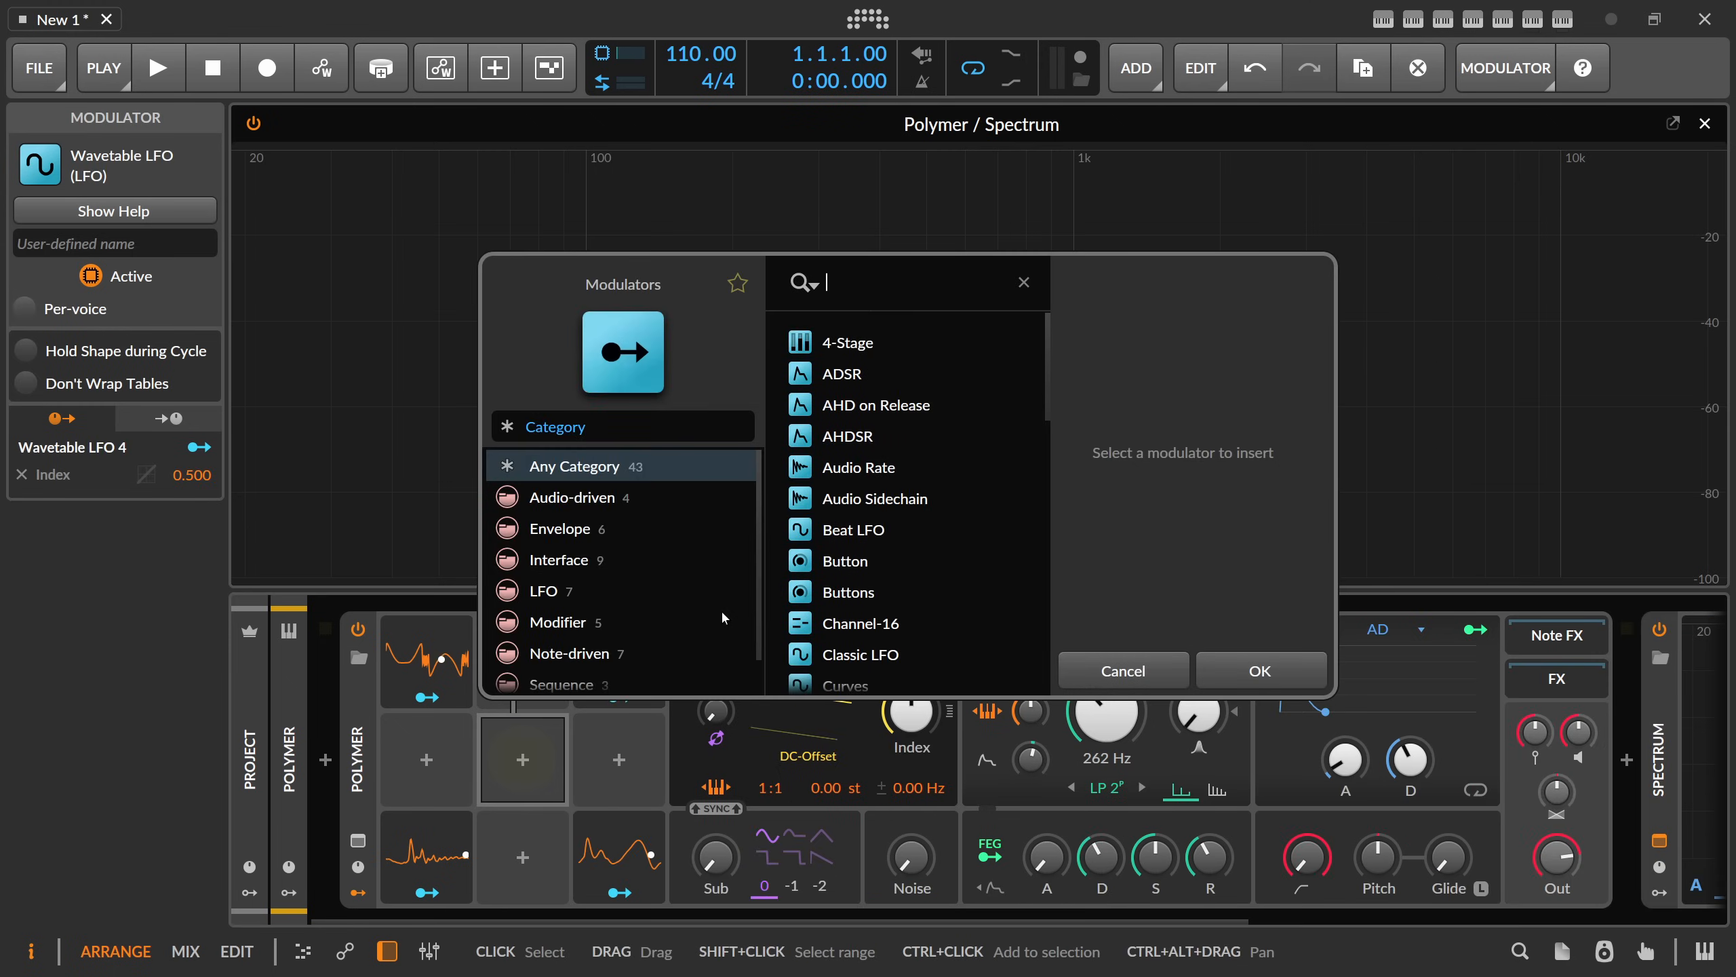
type("xy")
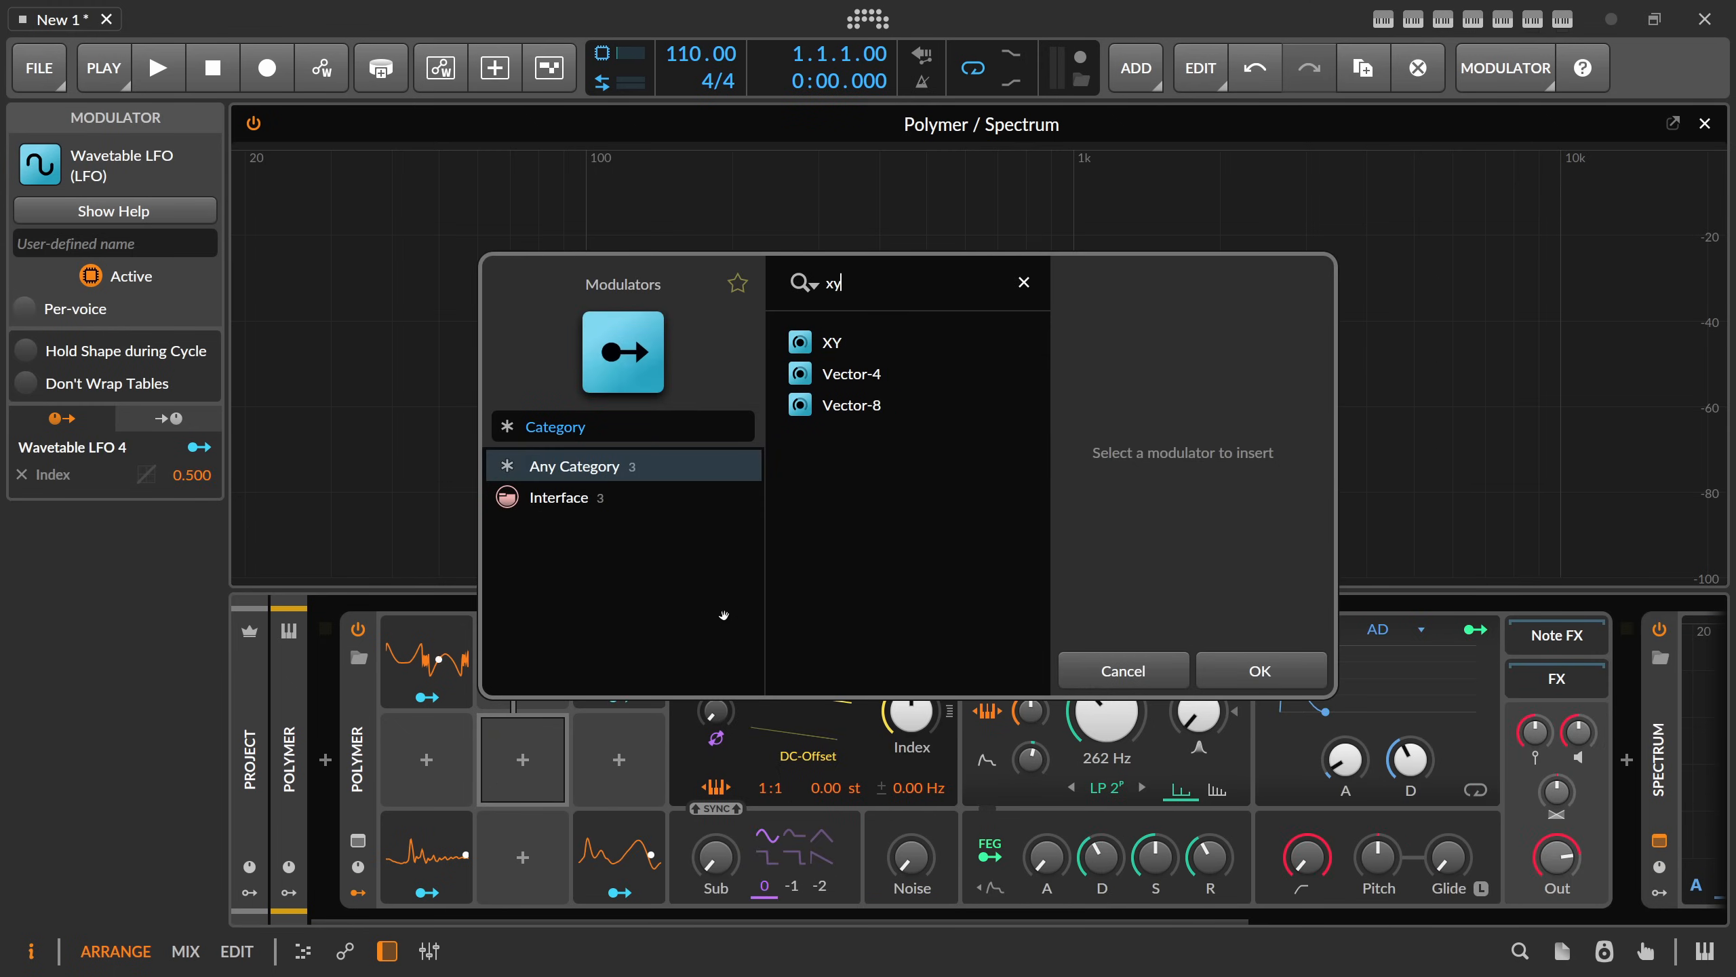
double_click(882, 374)
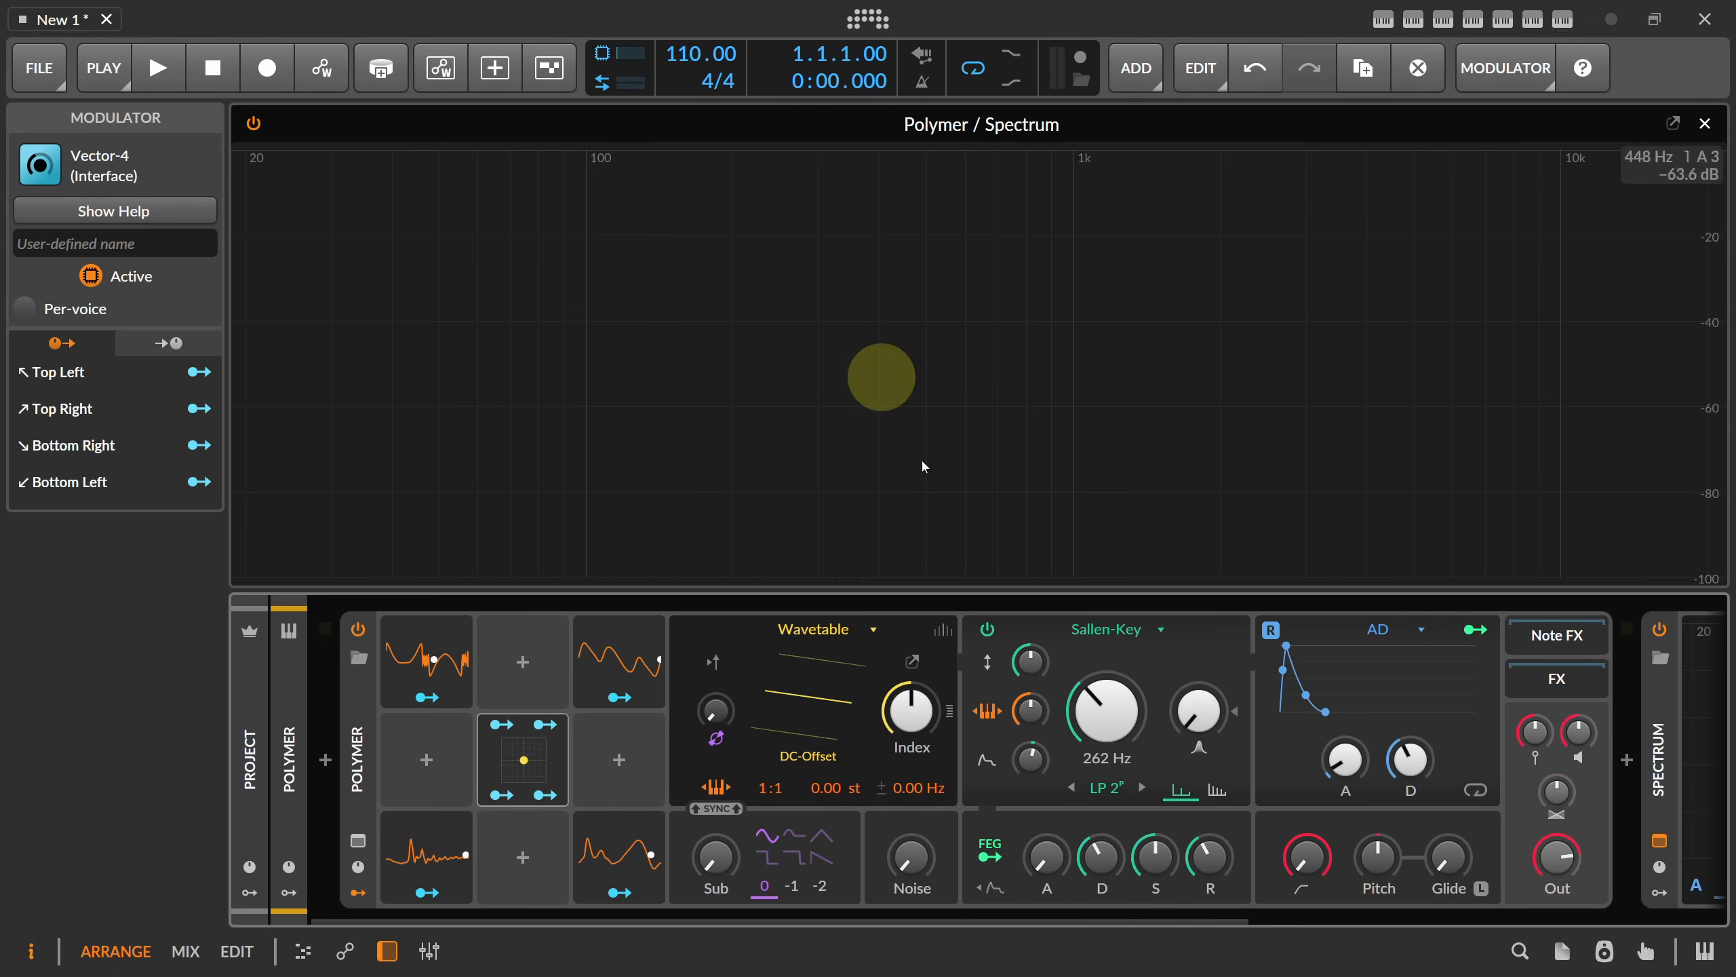
left_click(559, 757)
mouse_move(717, 755)
left_mouse_down()
mouse_move(629, 605)
mouse_move(726, 933)
mouse_move(726, 772)
left_mouse_up()
- Map Vector-4's Top Left to Wavetable LFO 1's Amount and its Bottom Left to Wavetable LFO 2's Amount, each at 1.000
left_click(500, 726)
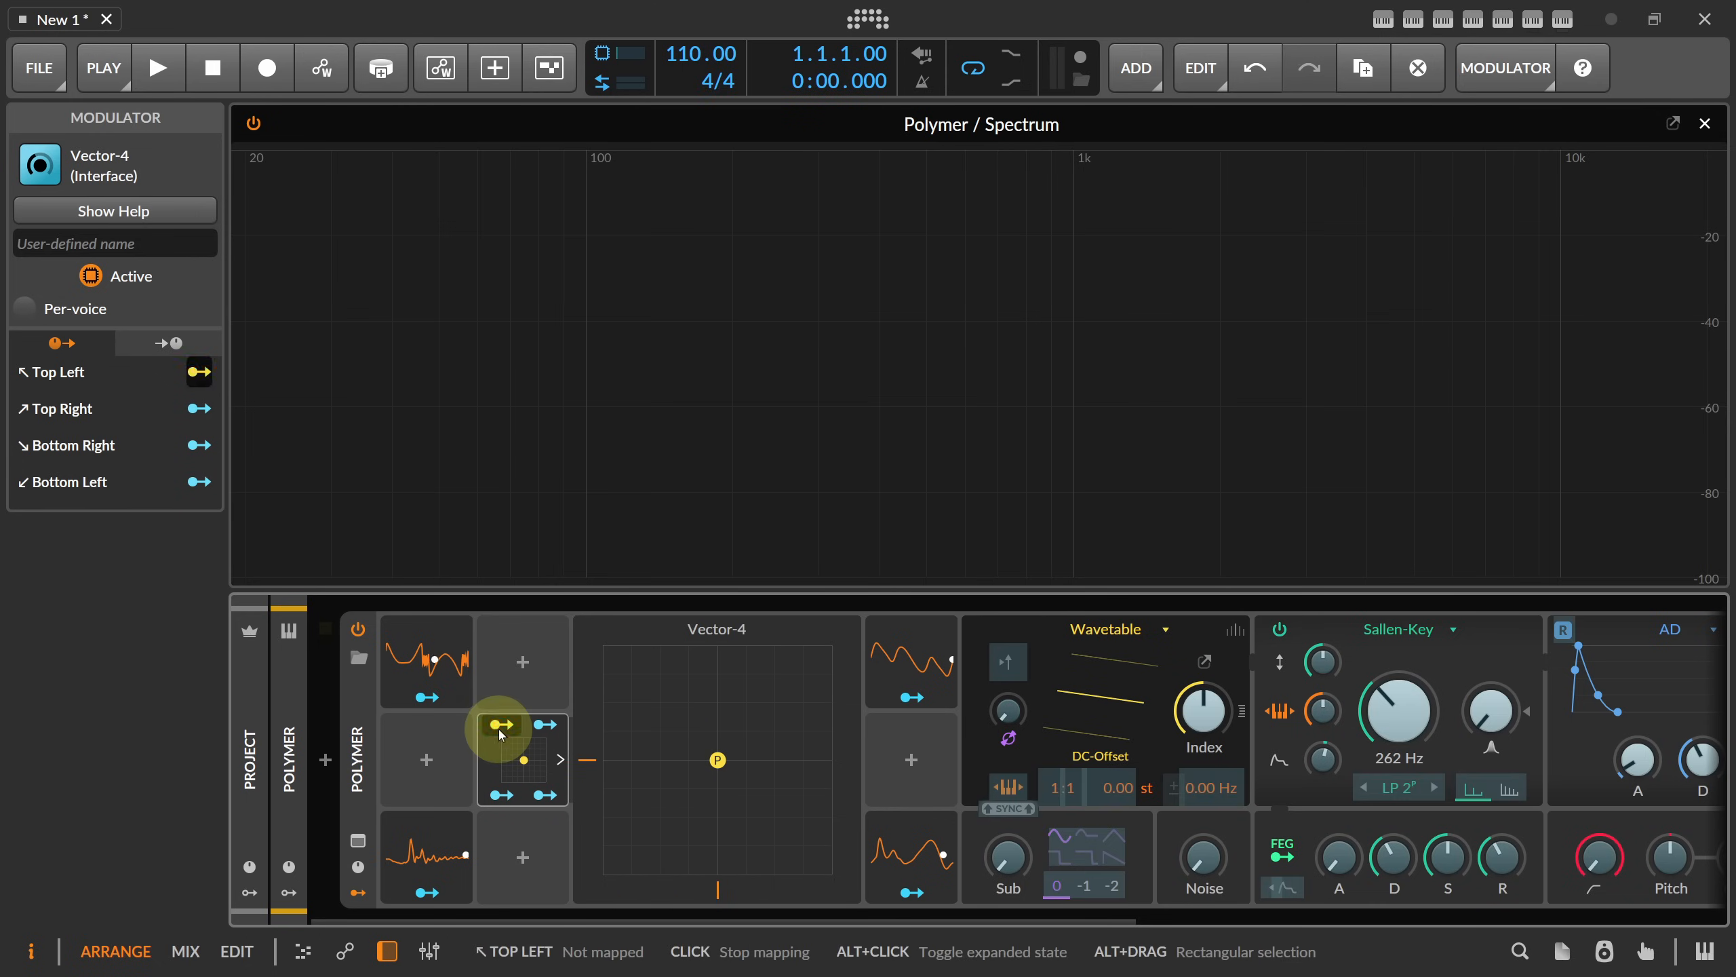
left_click(432, 677)
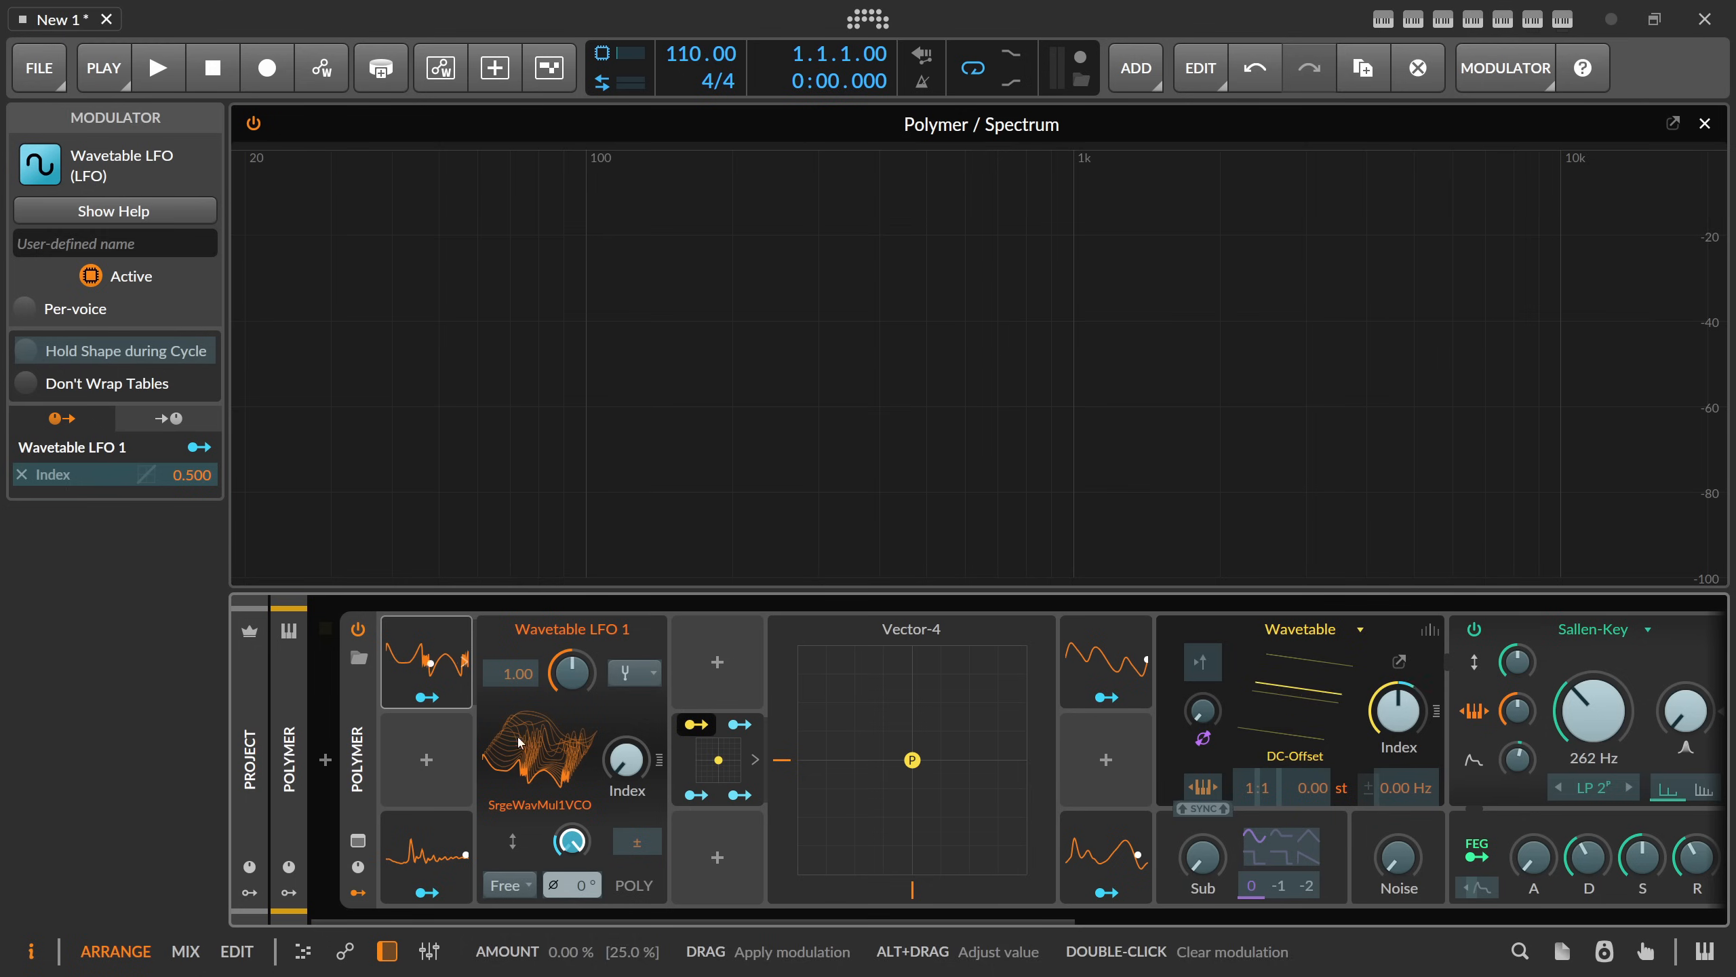
left_click(438, 639)
left_click(443, 828)
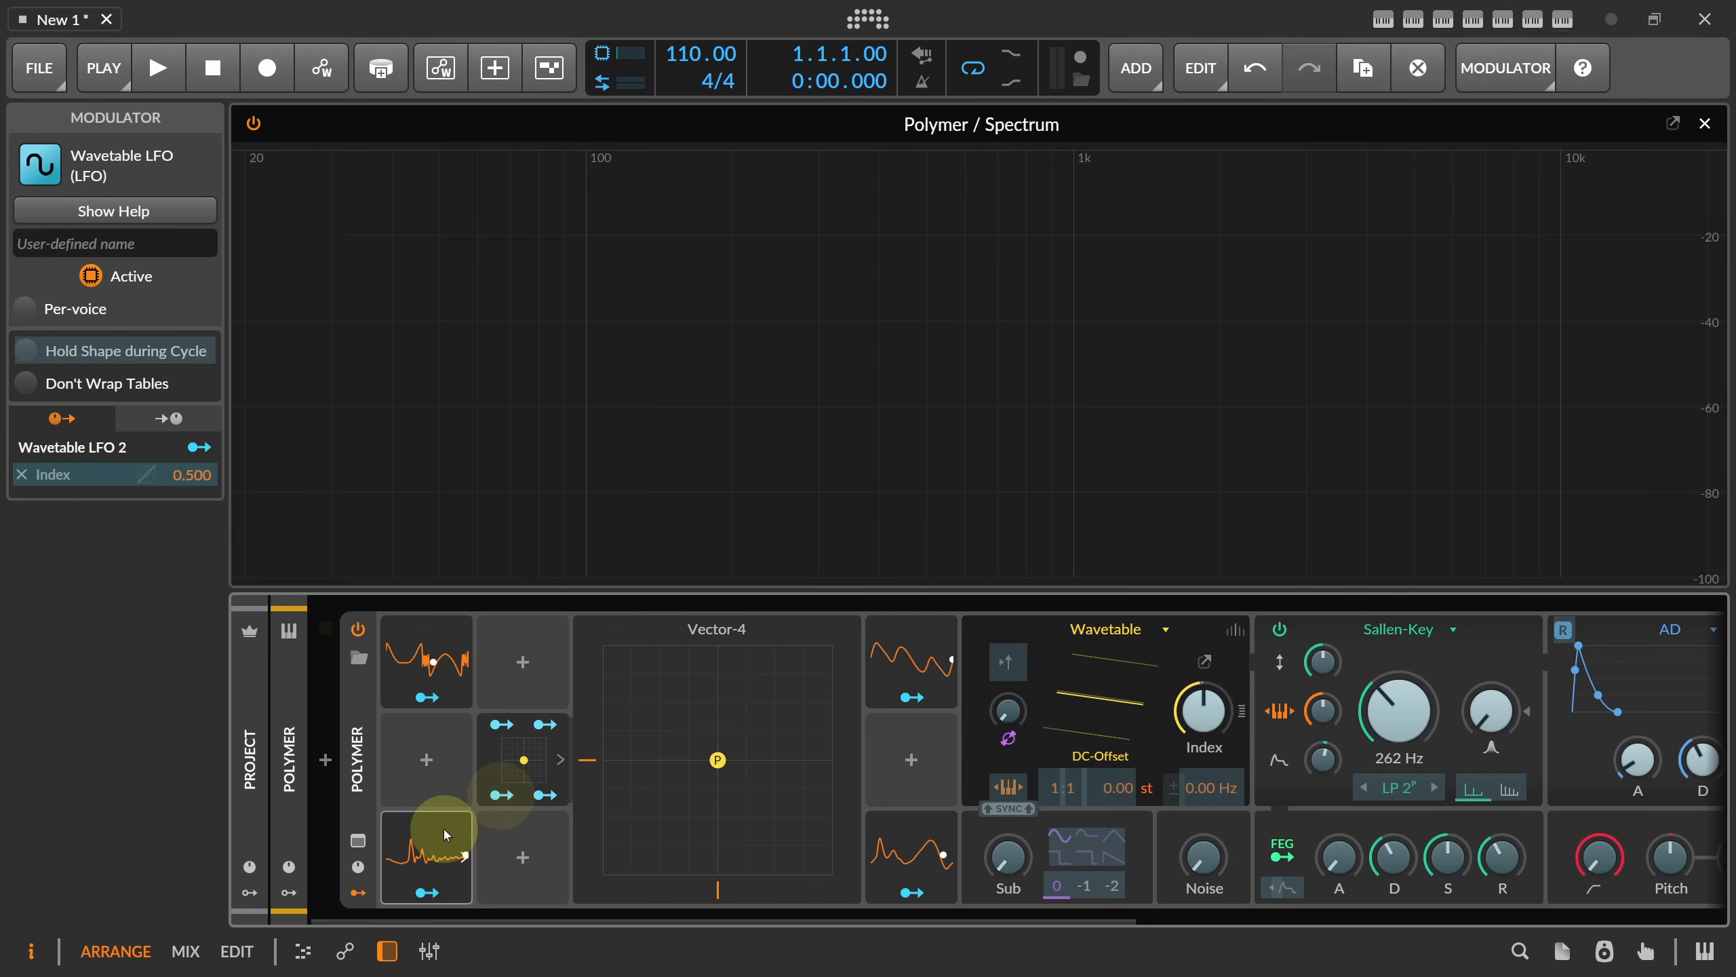
left_click(573, 848)
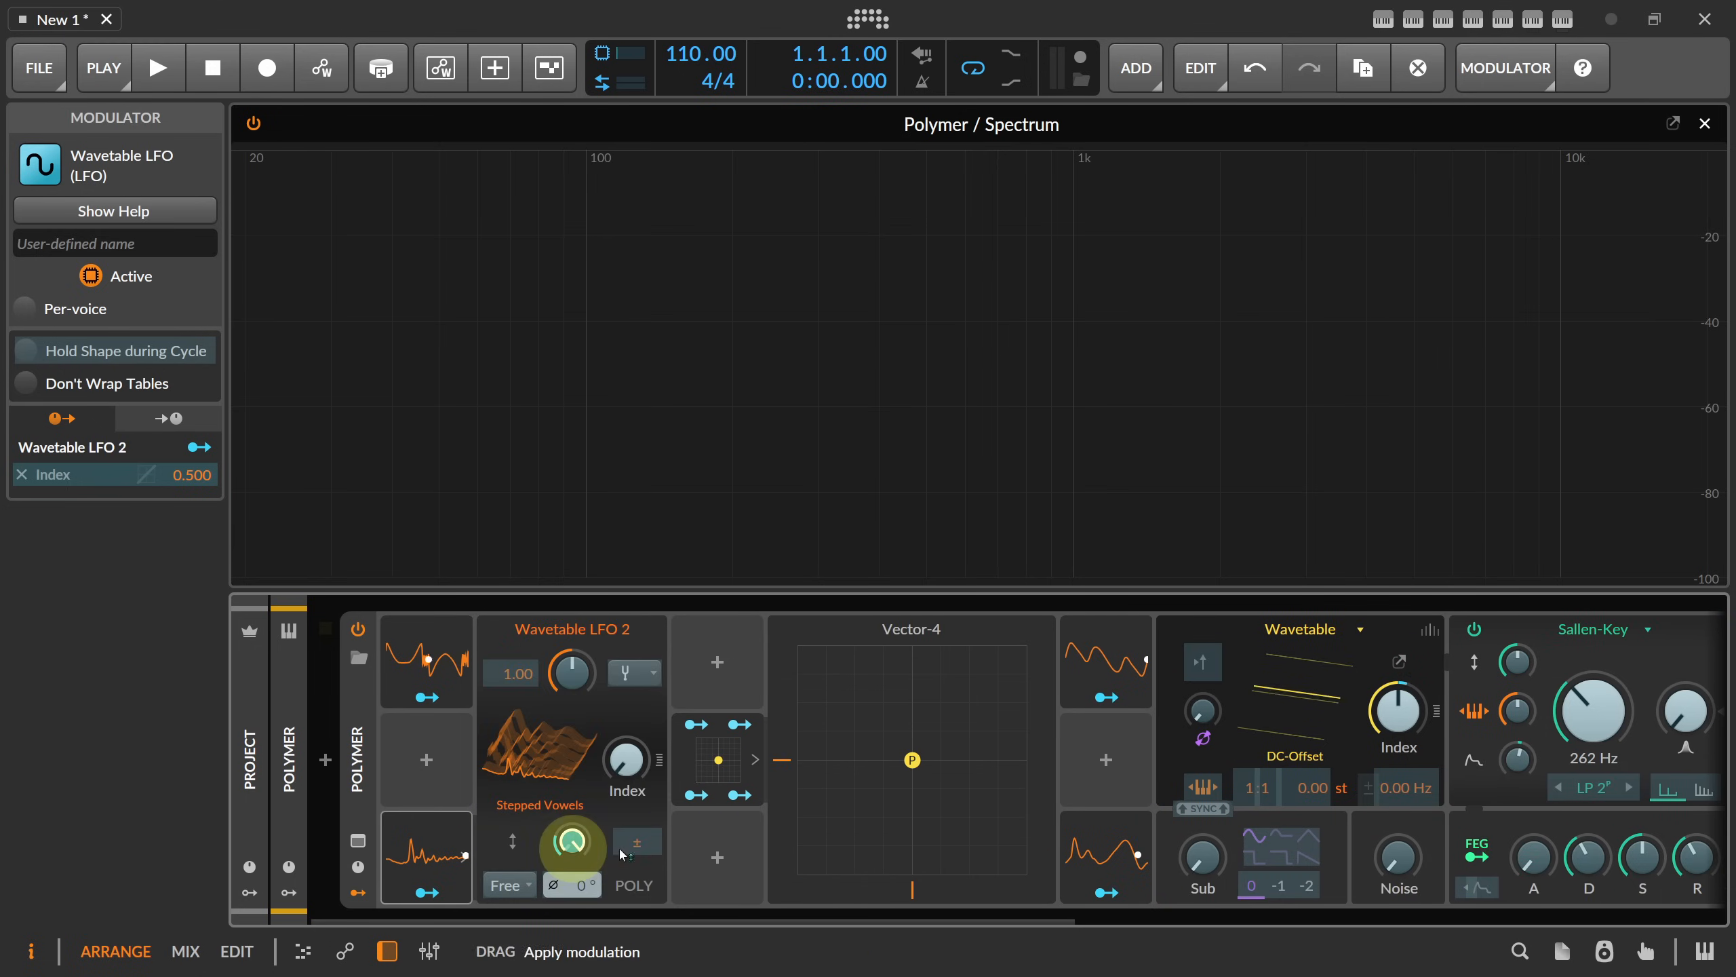
left_click(468, 853)
- Map Vector-4's Bottom Right to Wavetable LFO 3's Amount and its Top Right to Wavetable LFO 4's Amount, each at 1.000
left_click(544, 794)
left_click(905, 842)
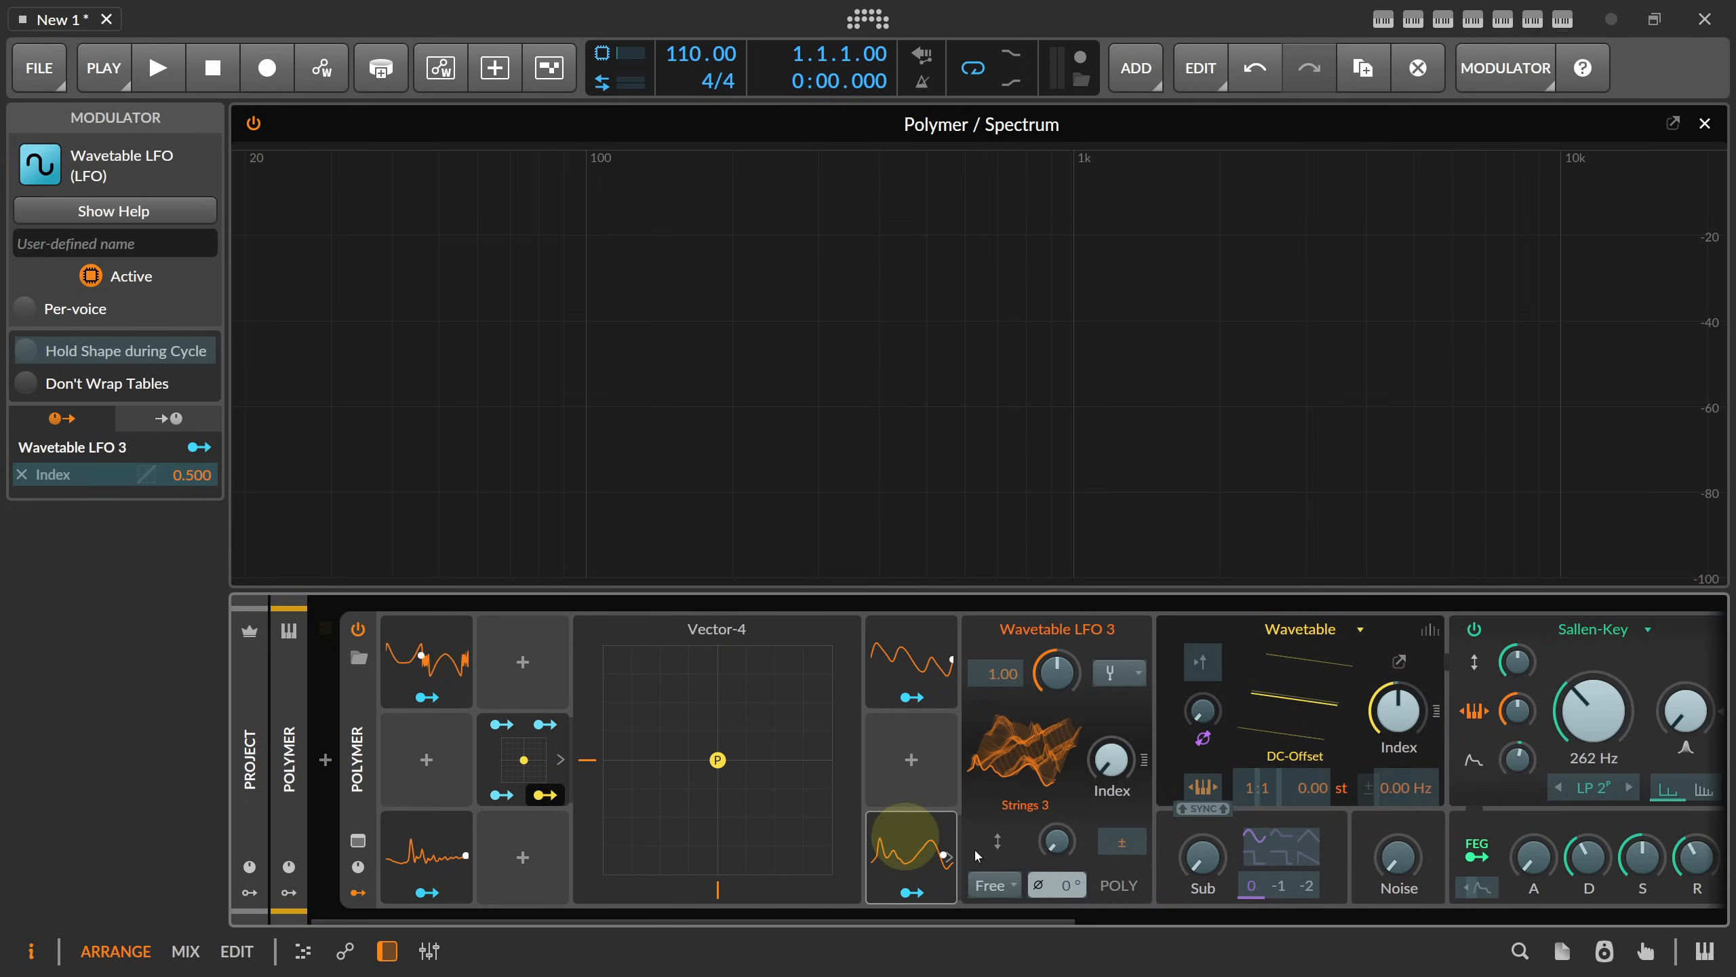
left_click(1057, 847)
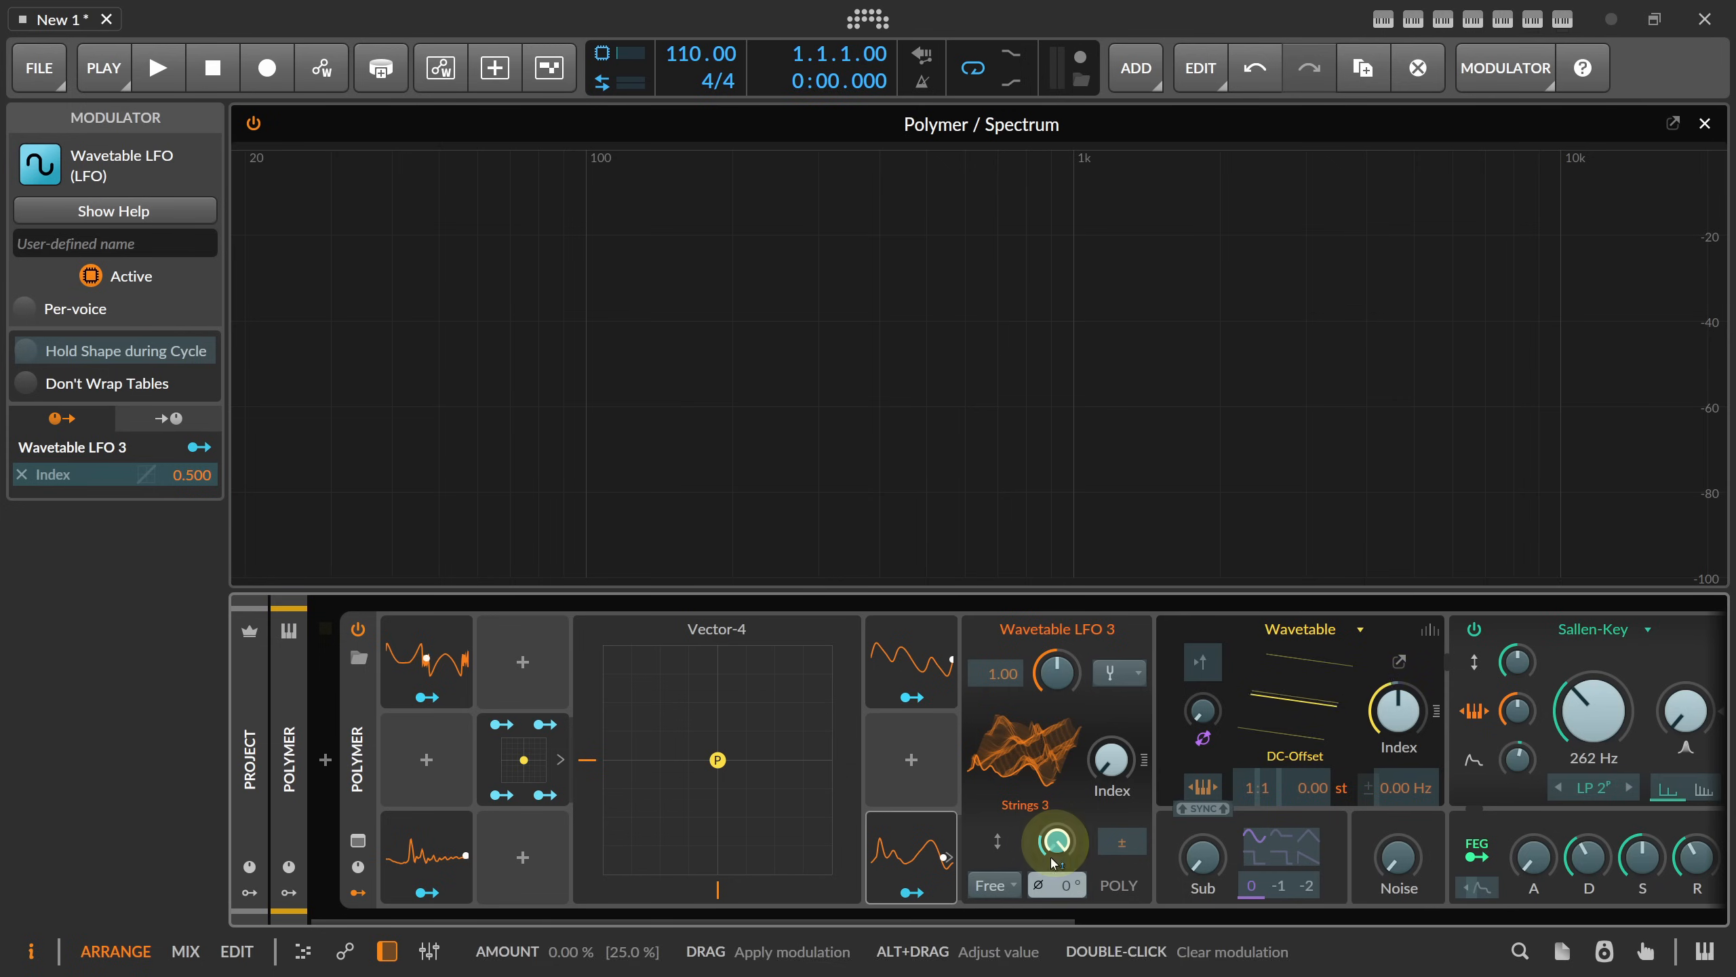
left_click(545, 723)
left_click(911, 660)
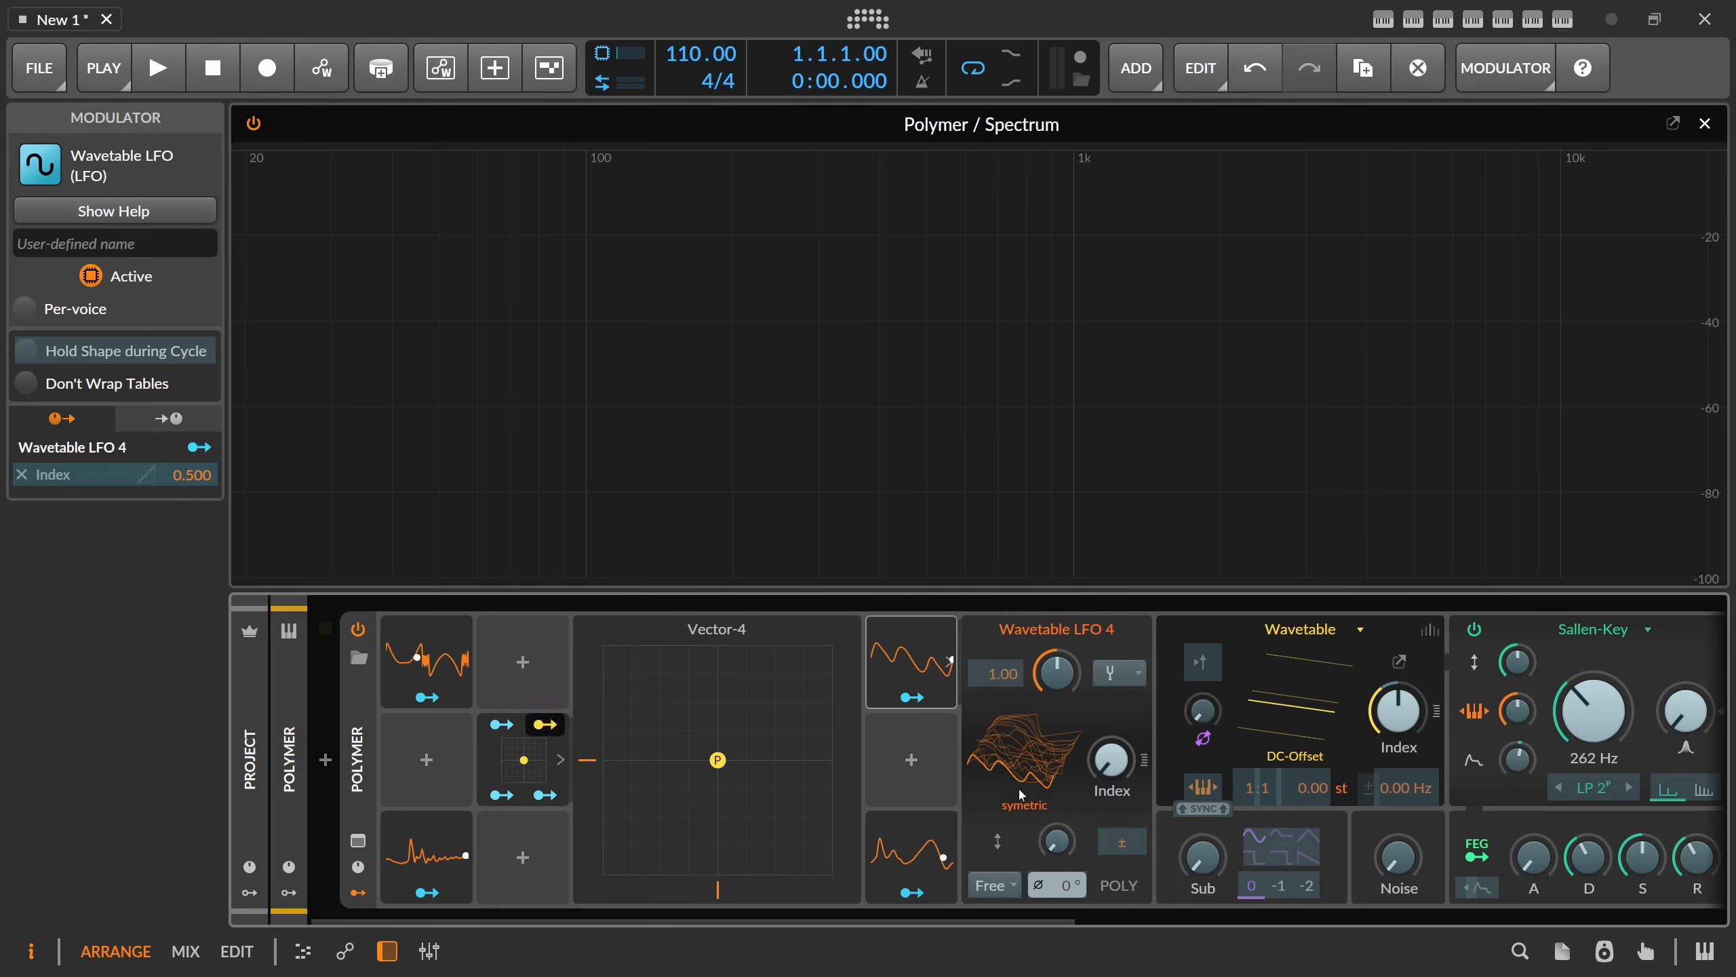
left_click(1057, 843)
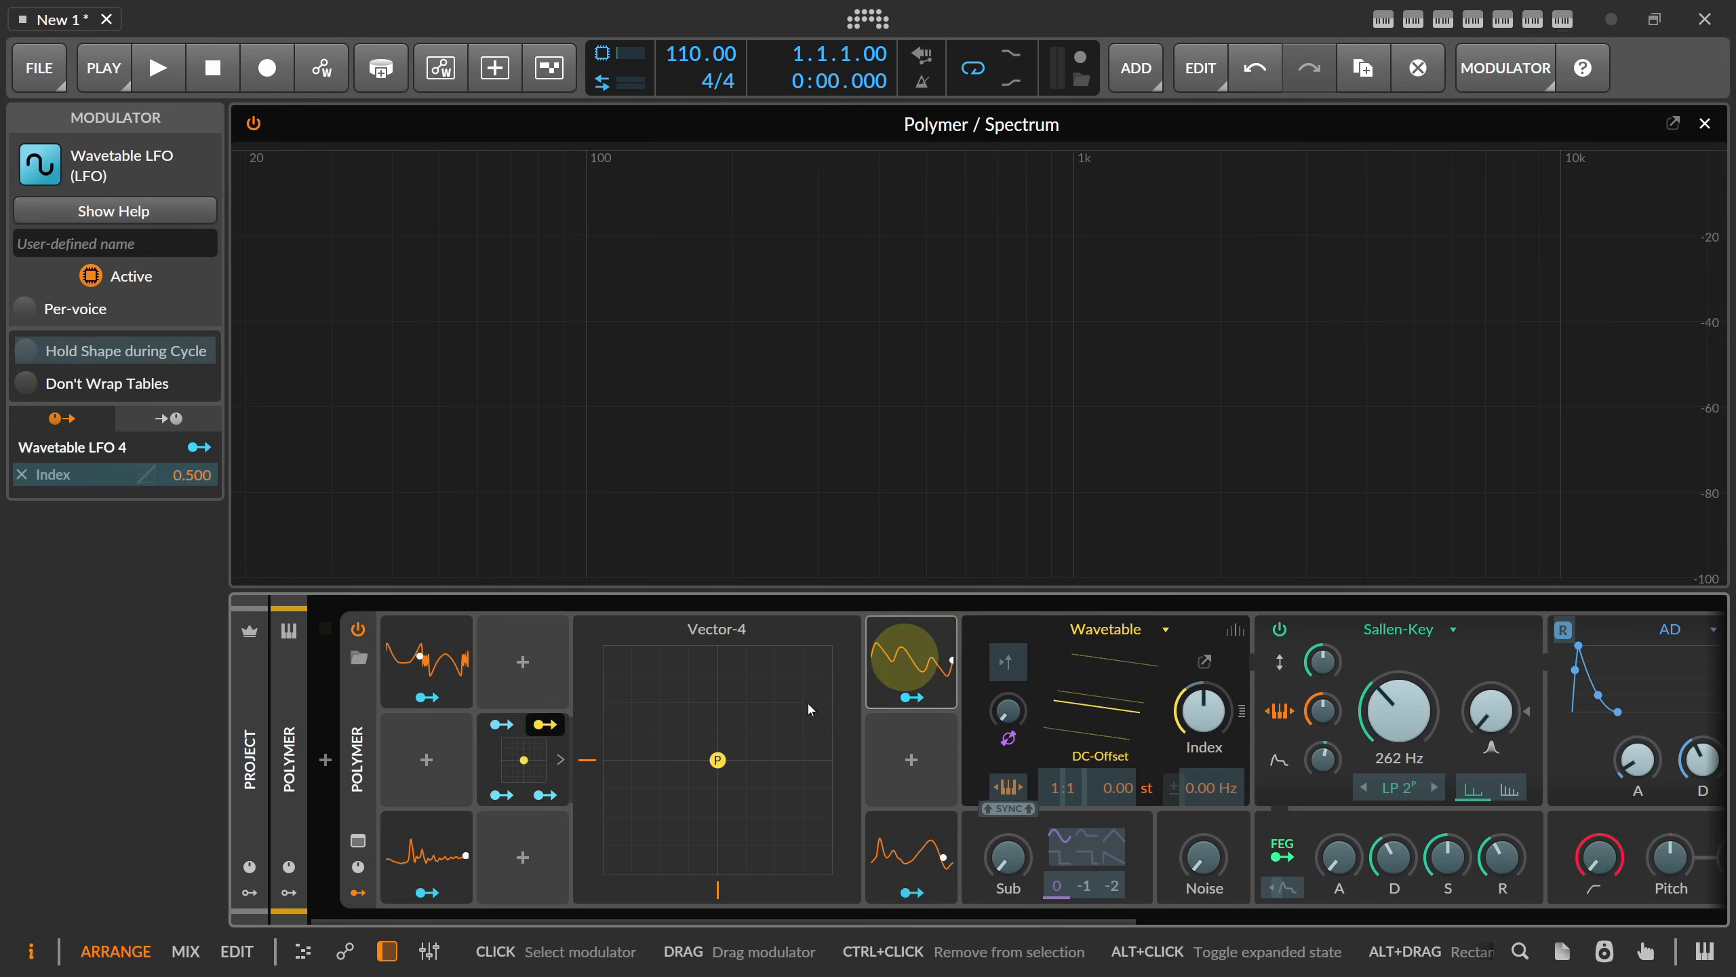
left_click(523, 762)
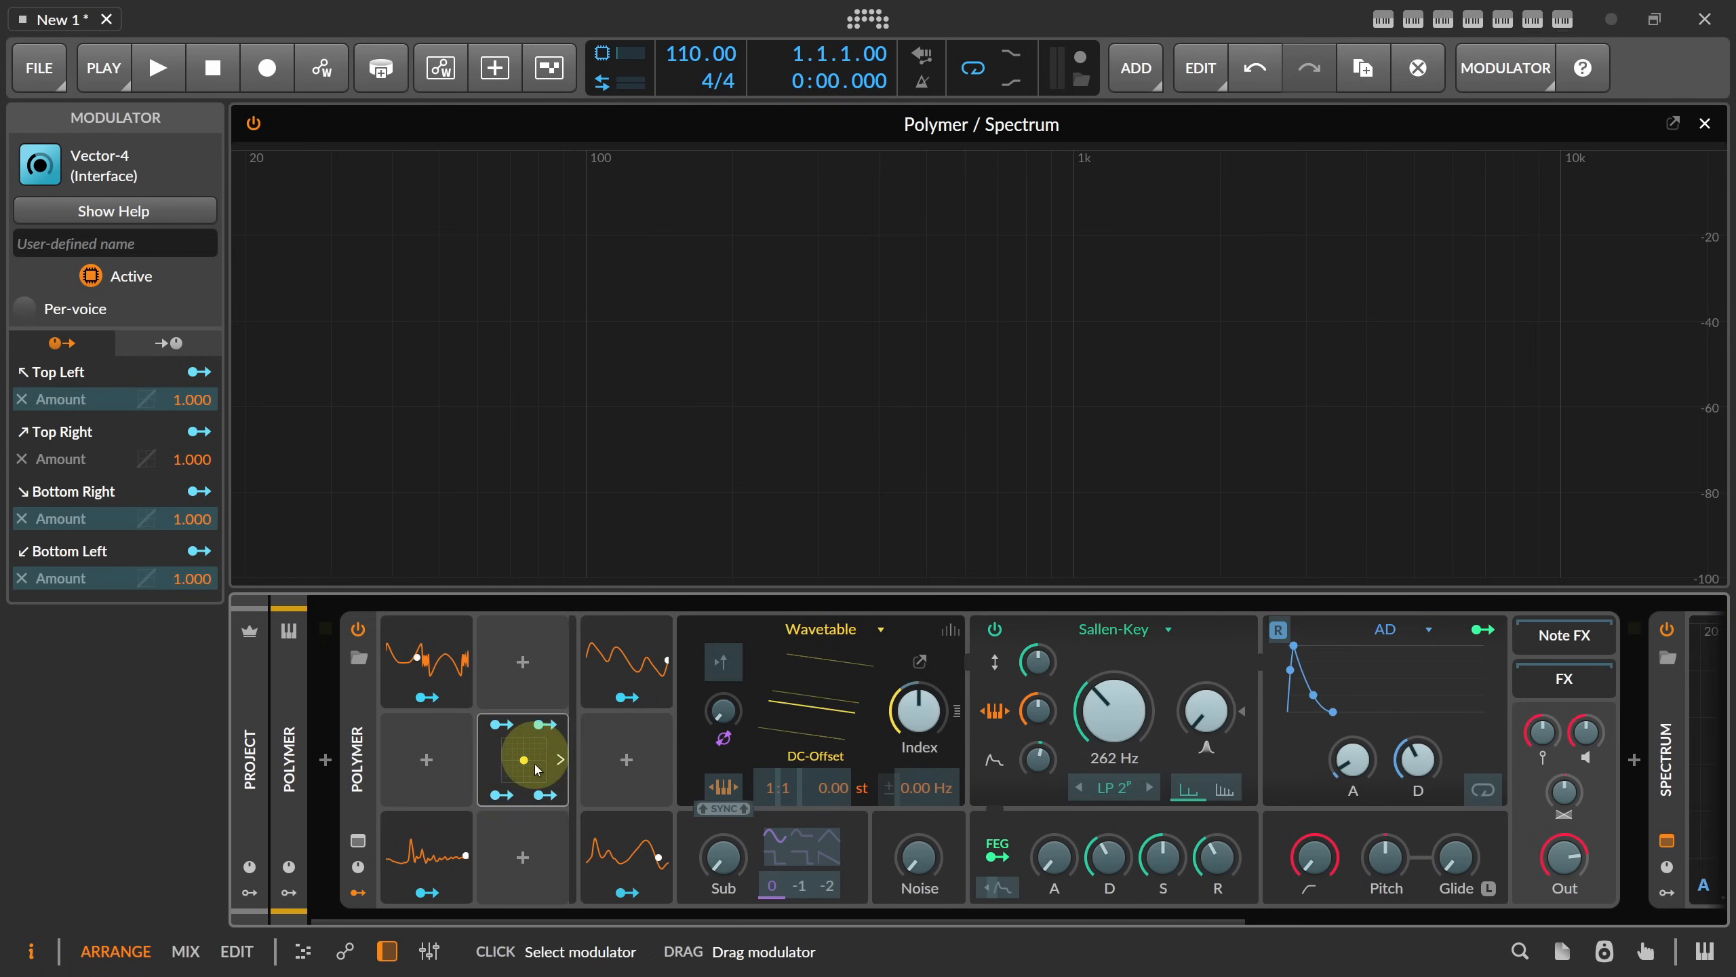
left_click(545, 724)
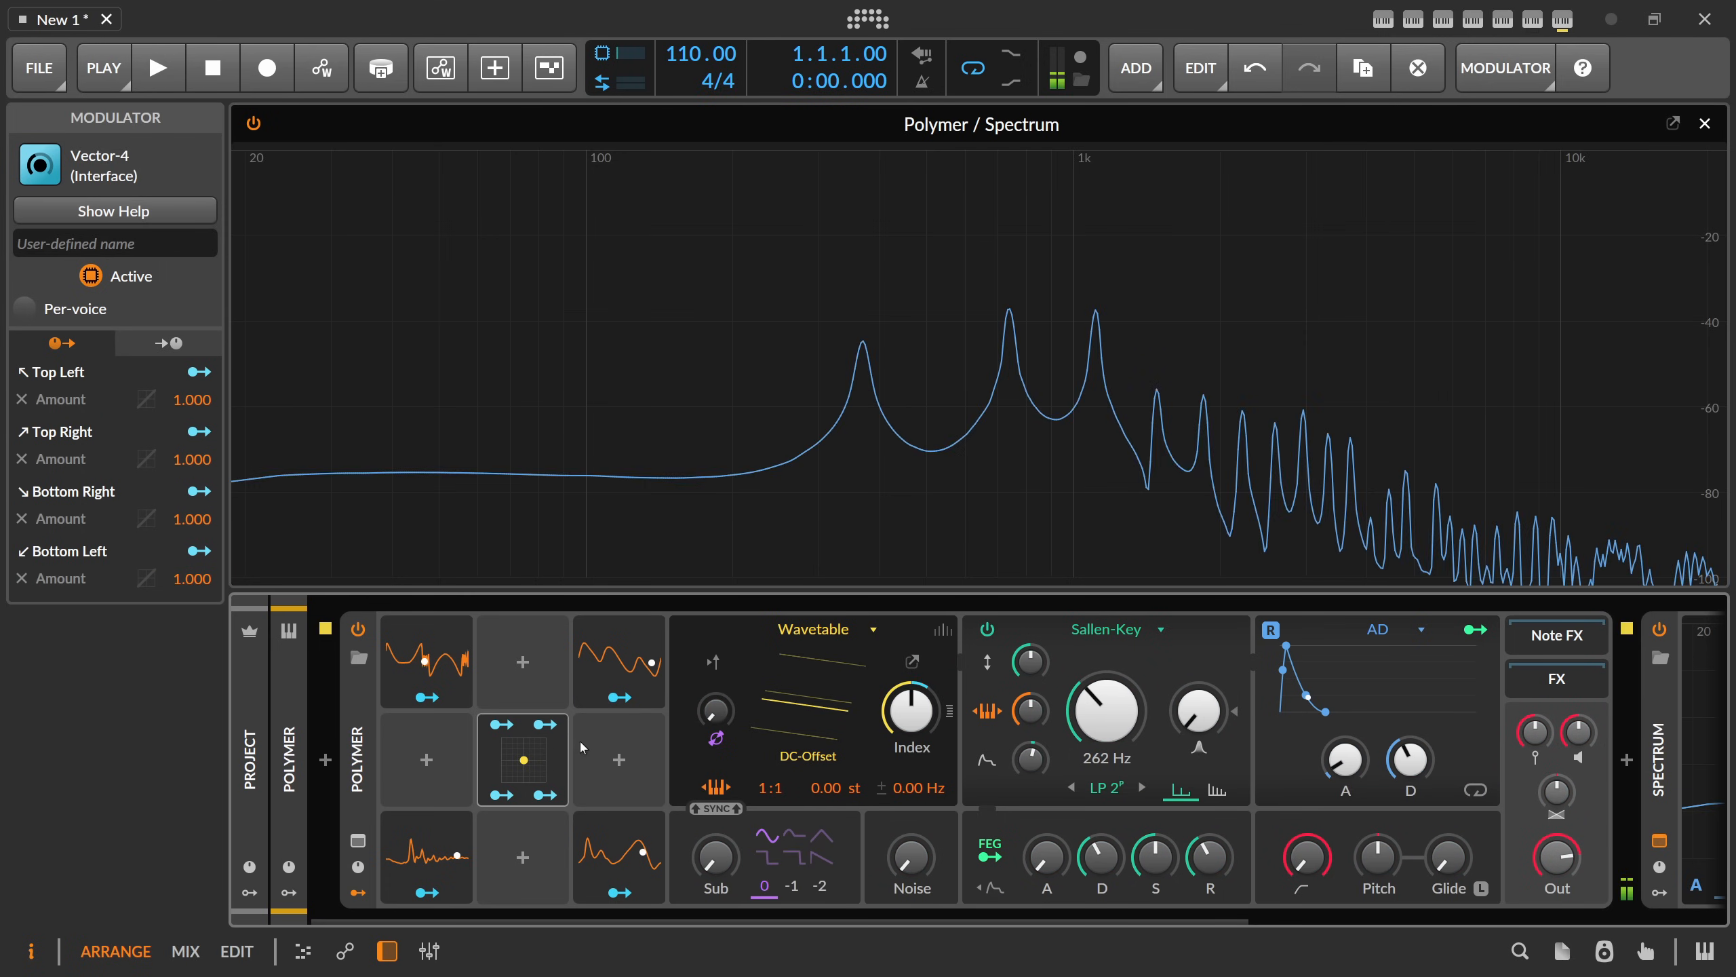
- Move the Vector-4 point and expand the settings of all four Wavetable LFOs
left_click_drag(525, 759, 623, 757)
left_click(426, 658)
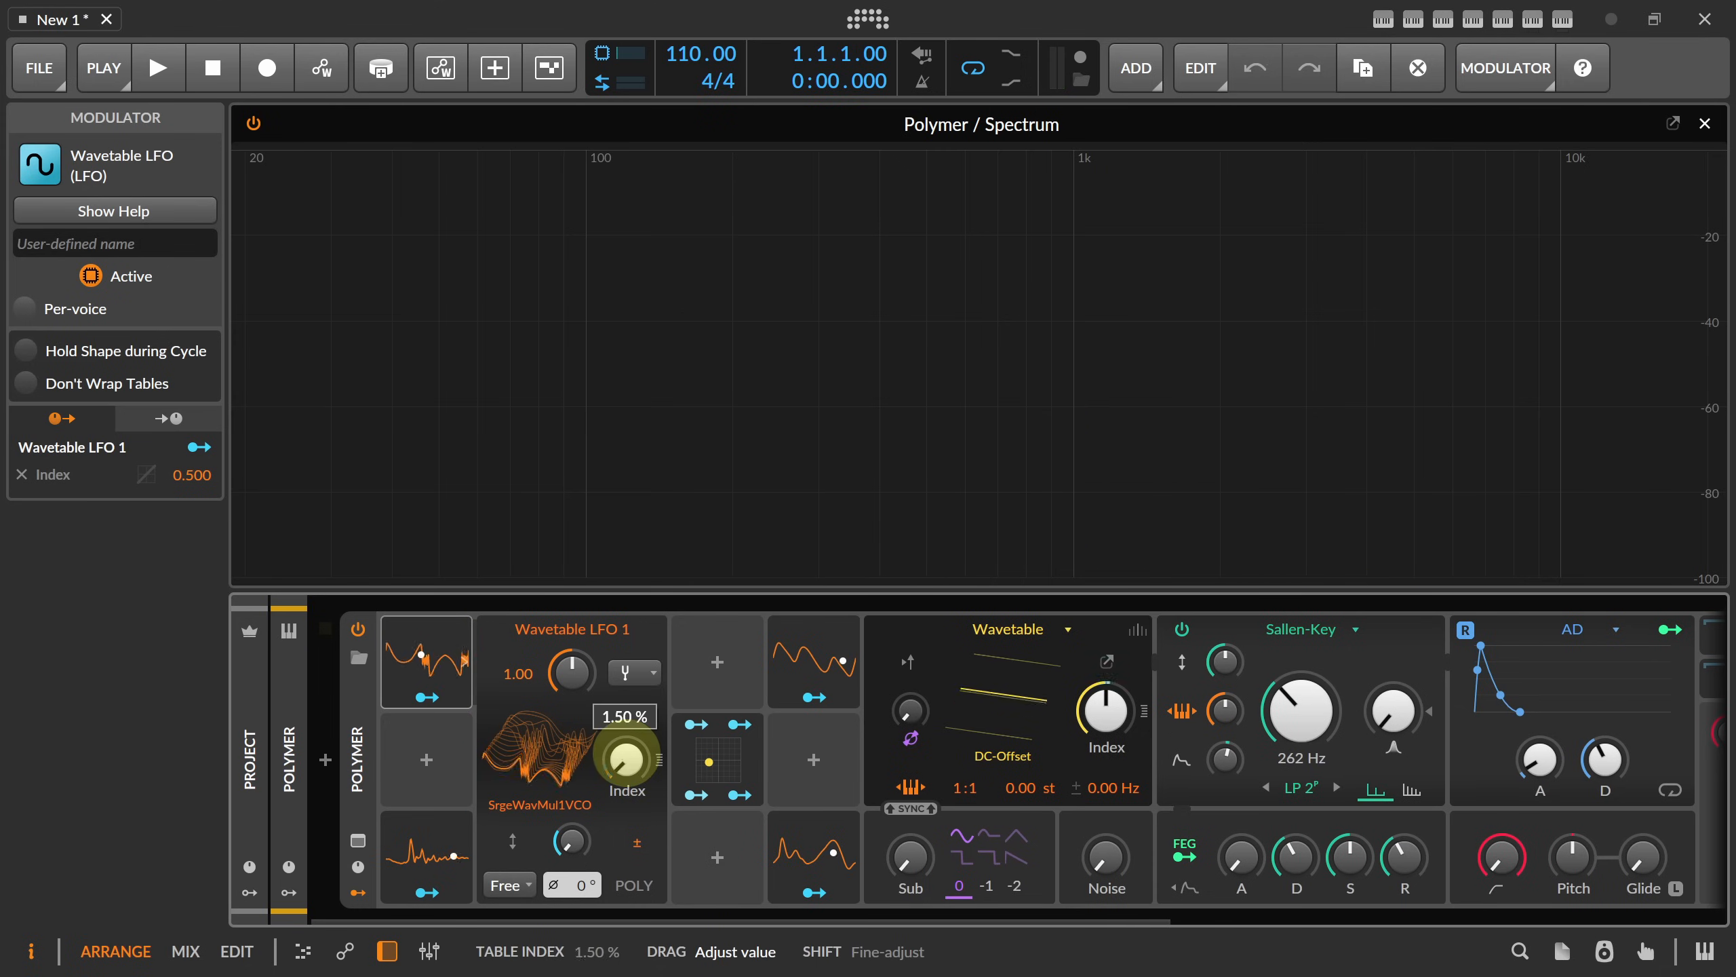
left_click(445, 829, "alt")
left_click(1002, 664, "alt")
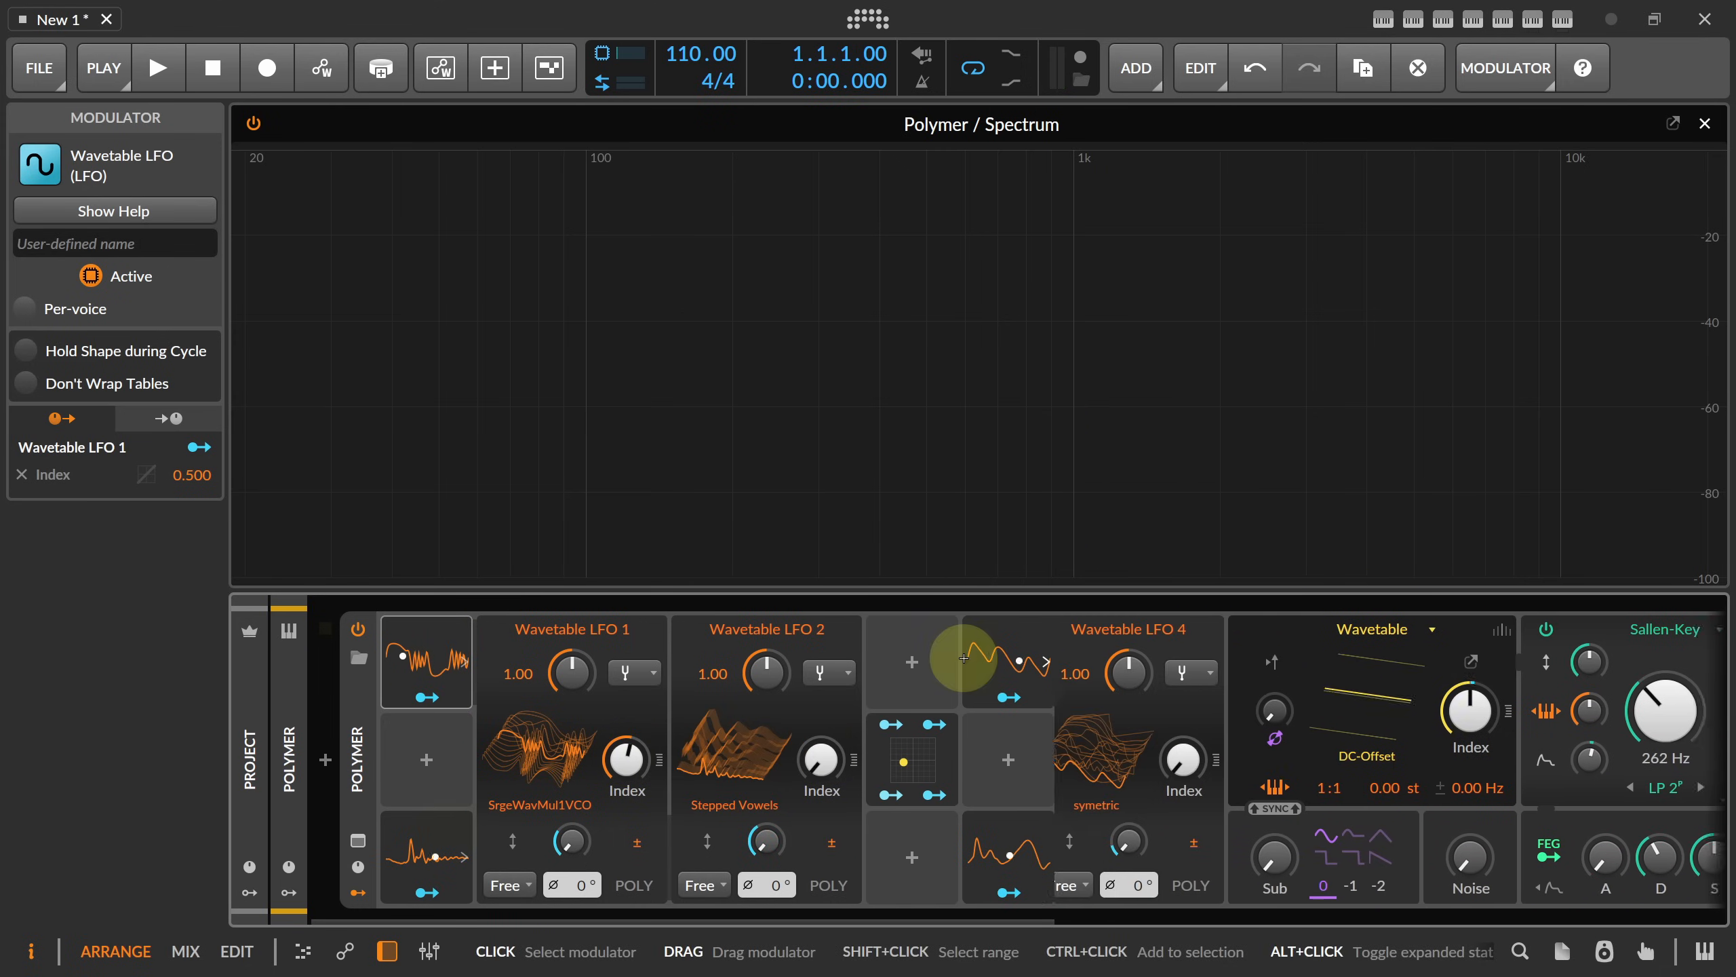
left_click(1010, 861, "alt")
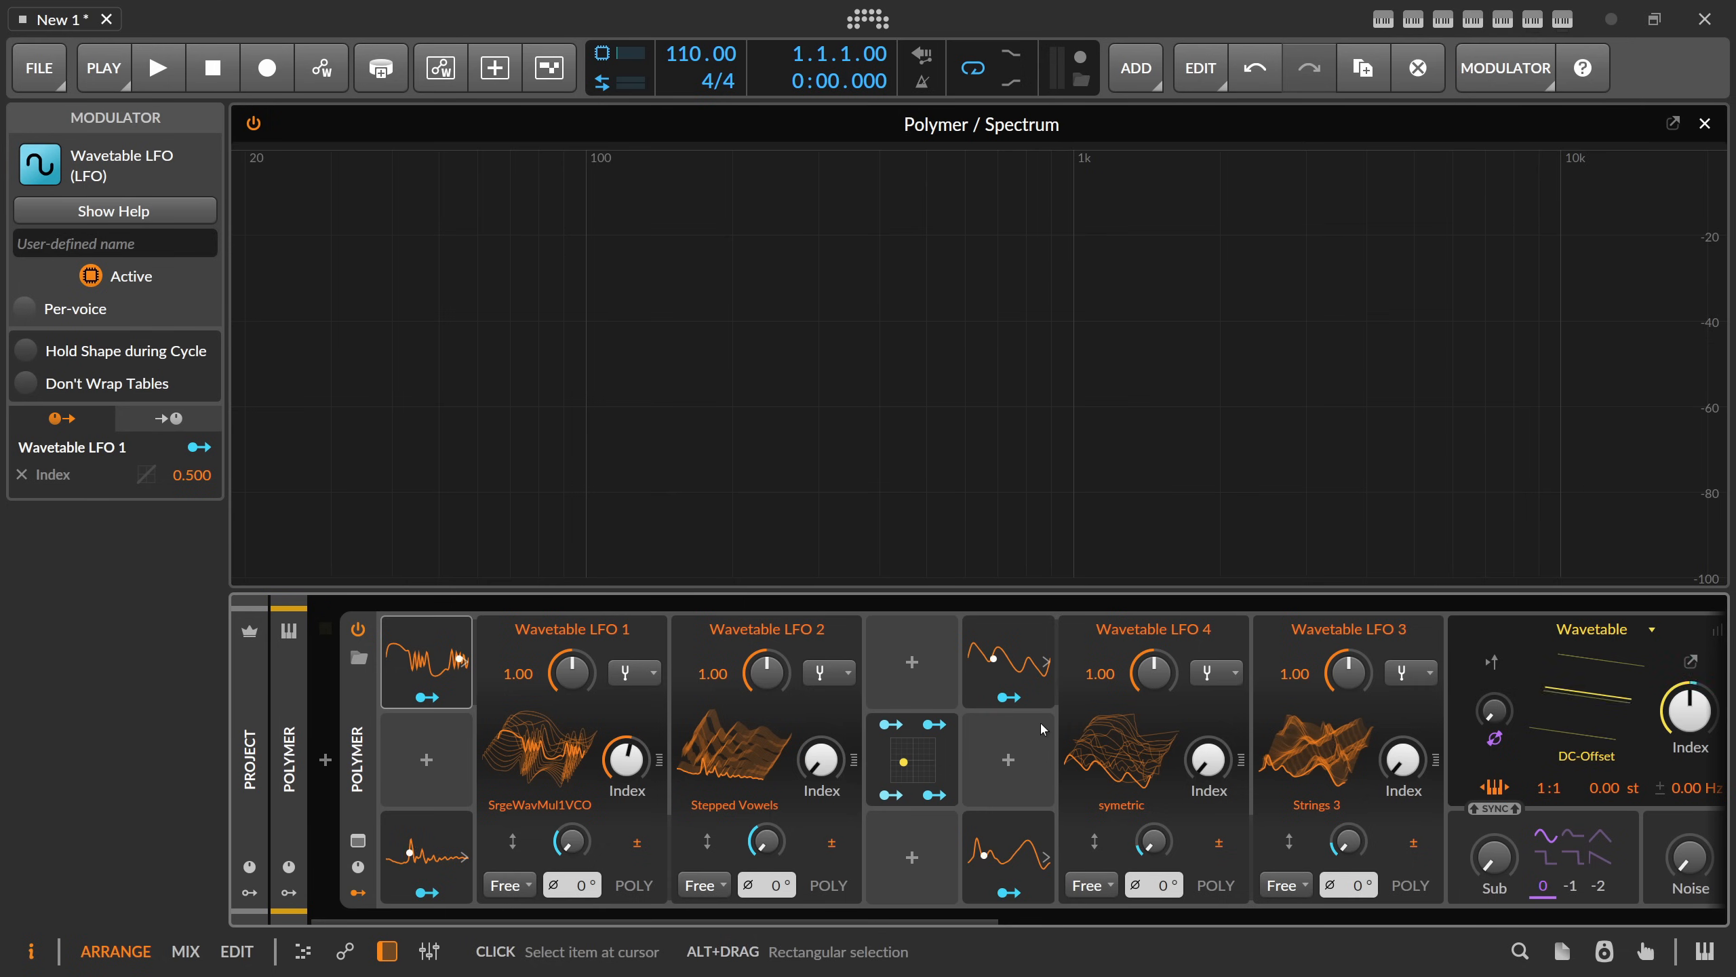
- Raise Wavetable LFO 4's Index and place the Vector-4 point slightly left of the pad's centre
left_click_drag(1205, 755, 1204, 725)
mouse_move(903, 761)
left_mouse_down()
mouse_move(938, 731)
mouse_move(893, 750)
left_mouse_up()
left_click_drag(940, 785, 897, 766)
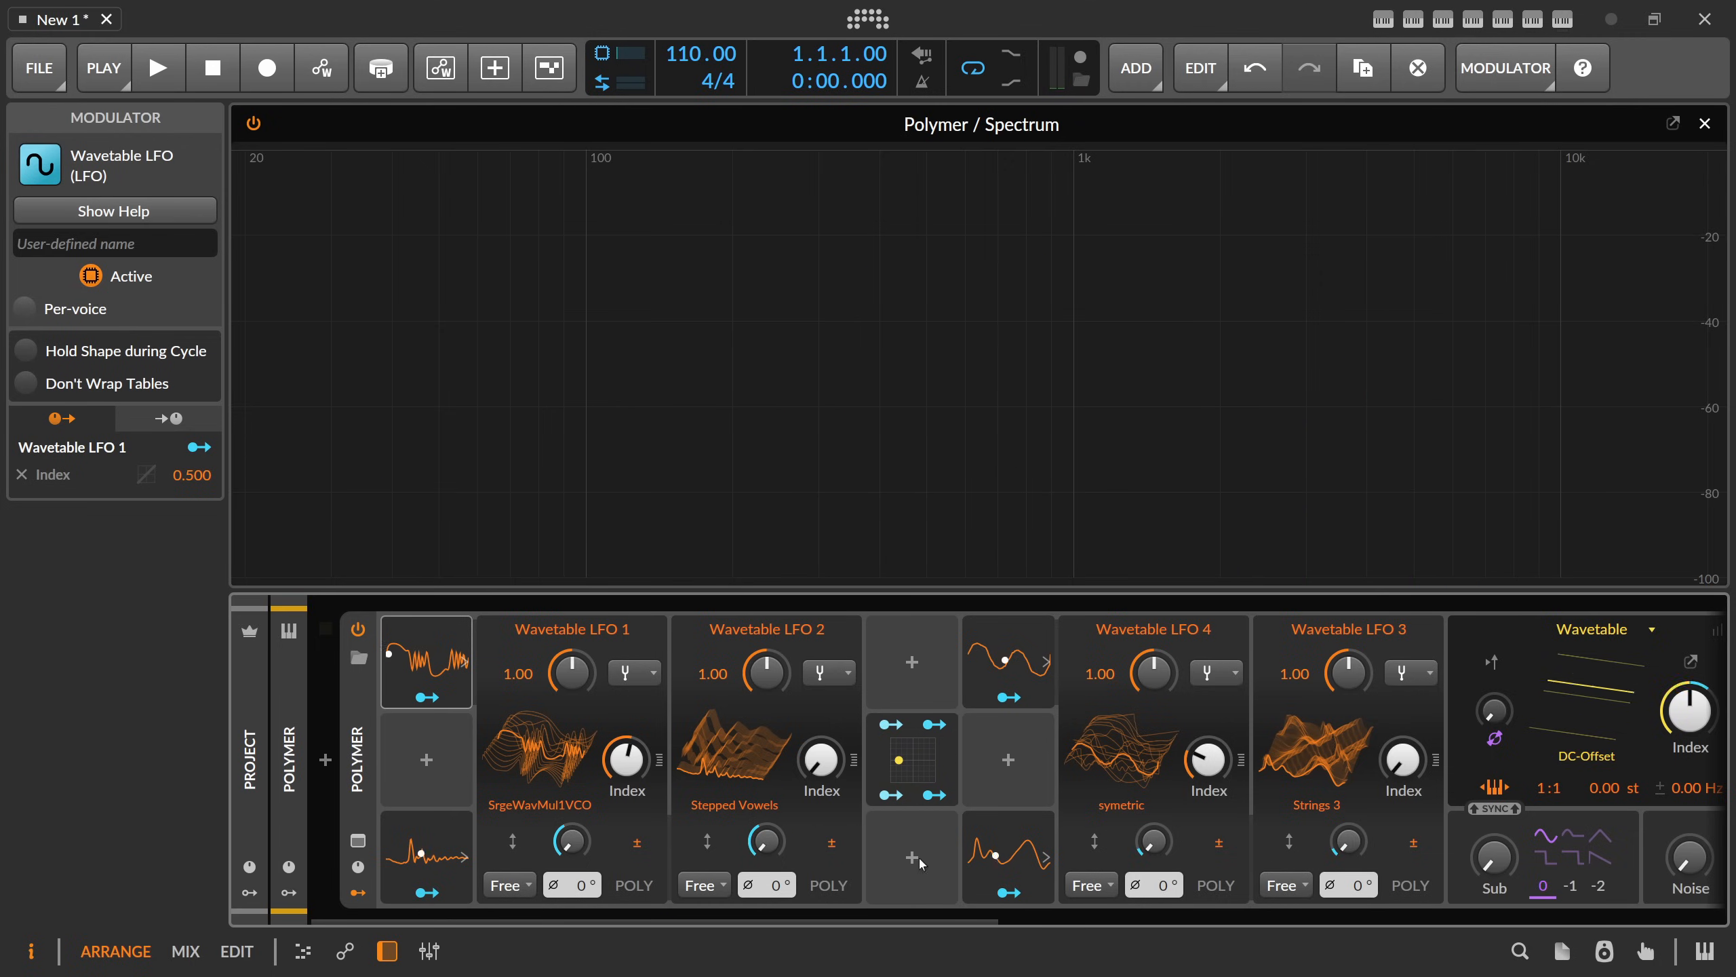
left_click_drag(884, 919, 1161, 916)
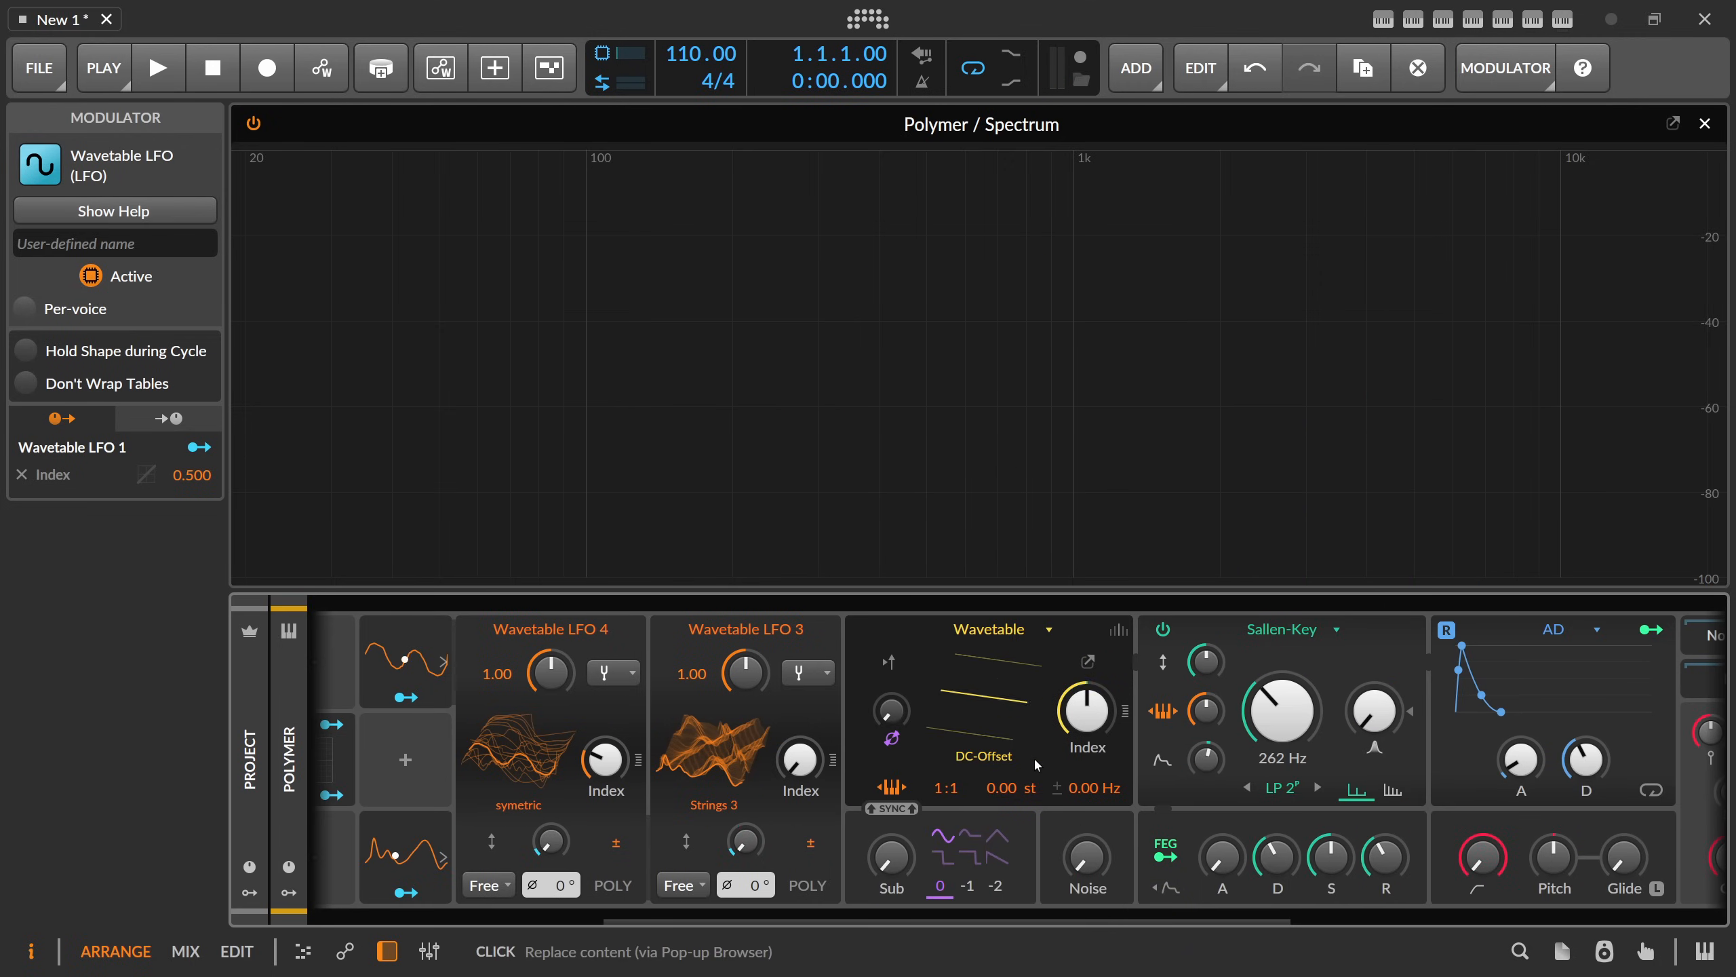
left_click_drag(973, 912, 617, 911)
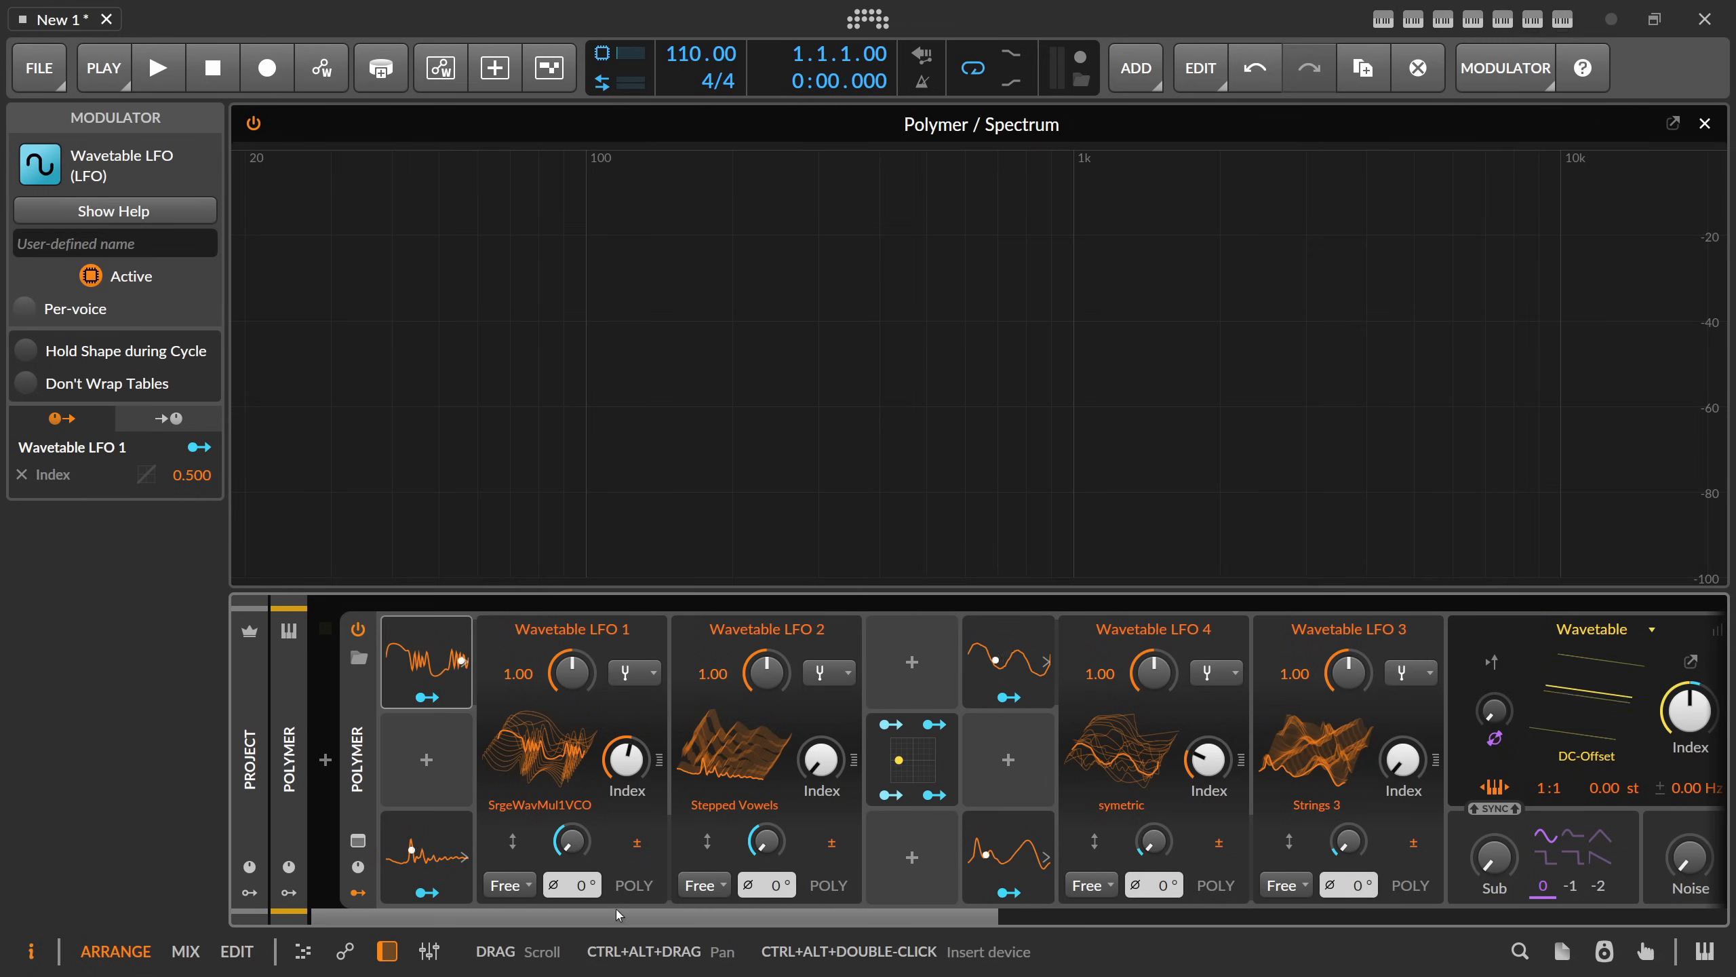
- Collapse the settings of all four Wavetable LFOs
left_click(438, 660)
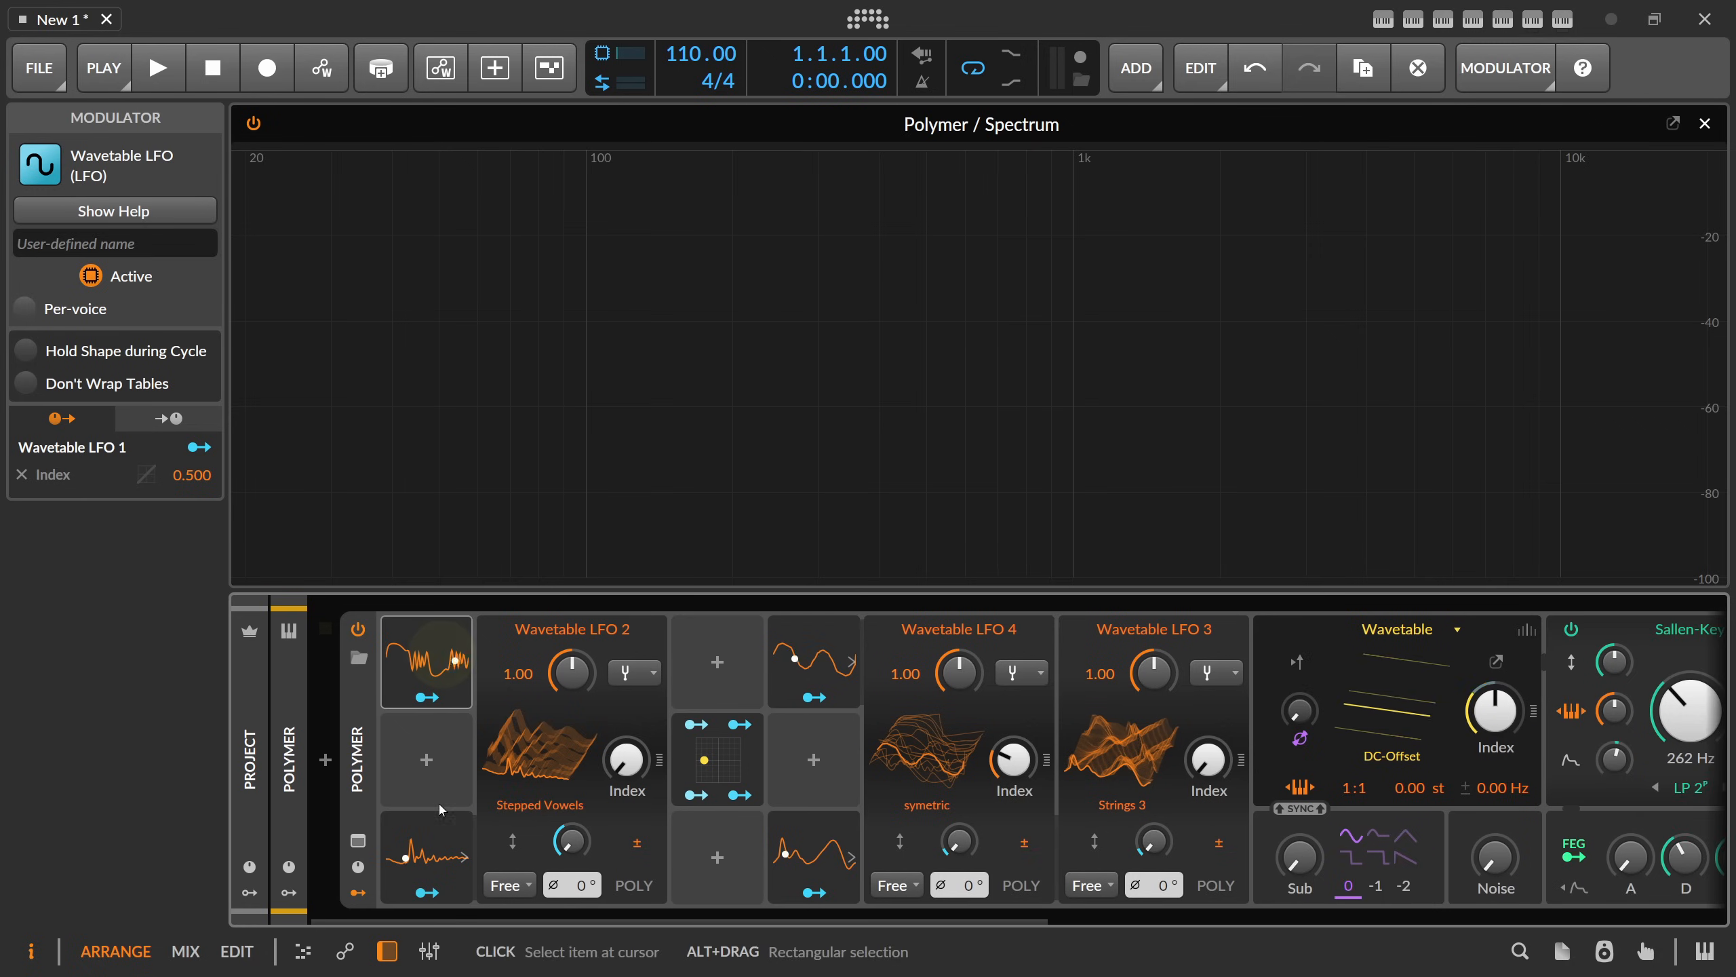
left_click(427, 831)
left_click(620, 653)
left_click(623, 841)
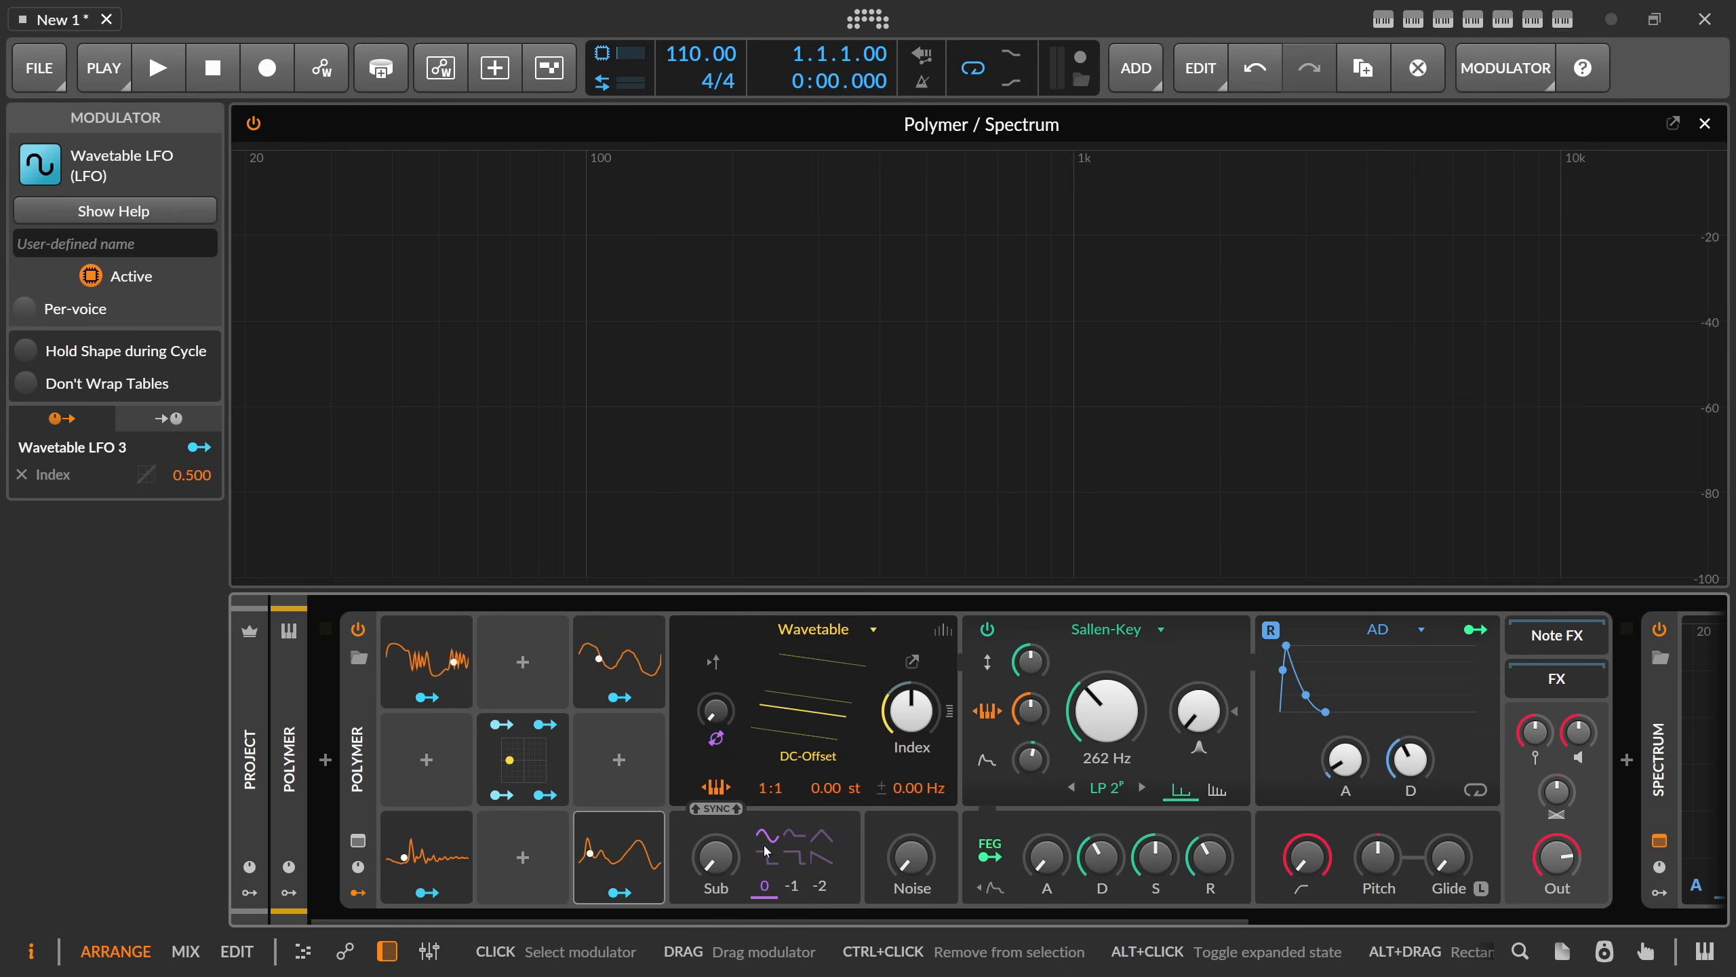
- Check the oscillator's DC-Offset wavetable in the browser without replacing it, and lengthen the AD envelope's decay
left_click(812, 693)
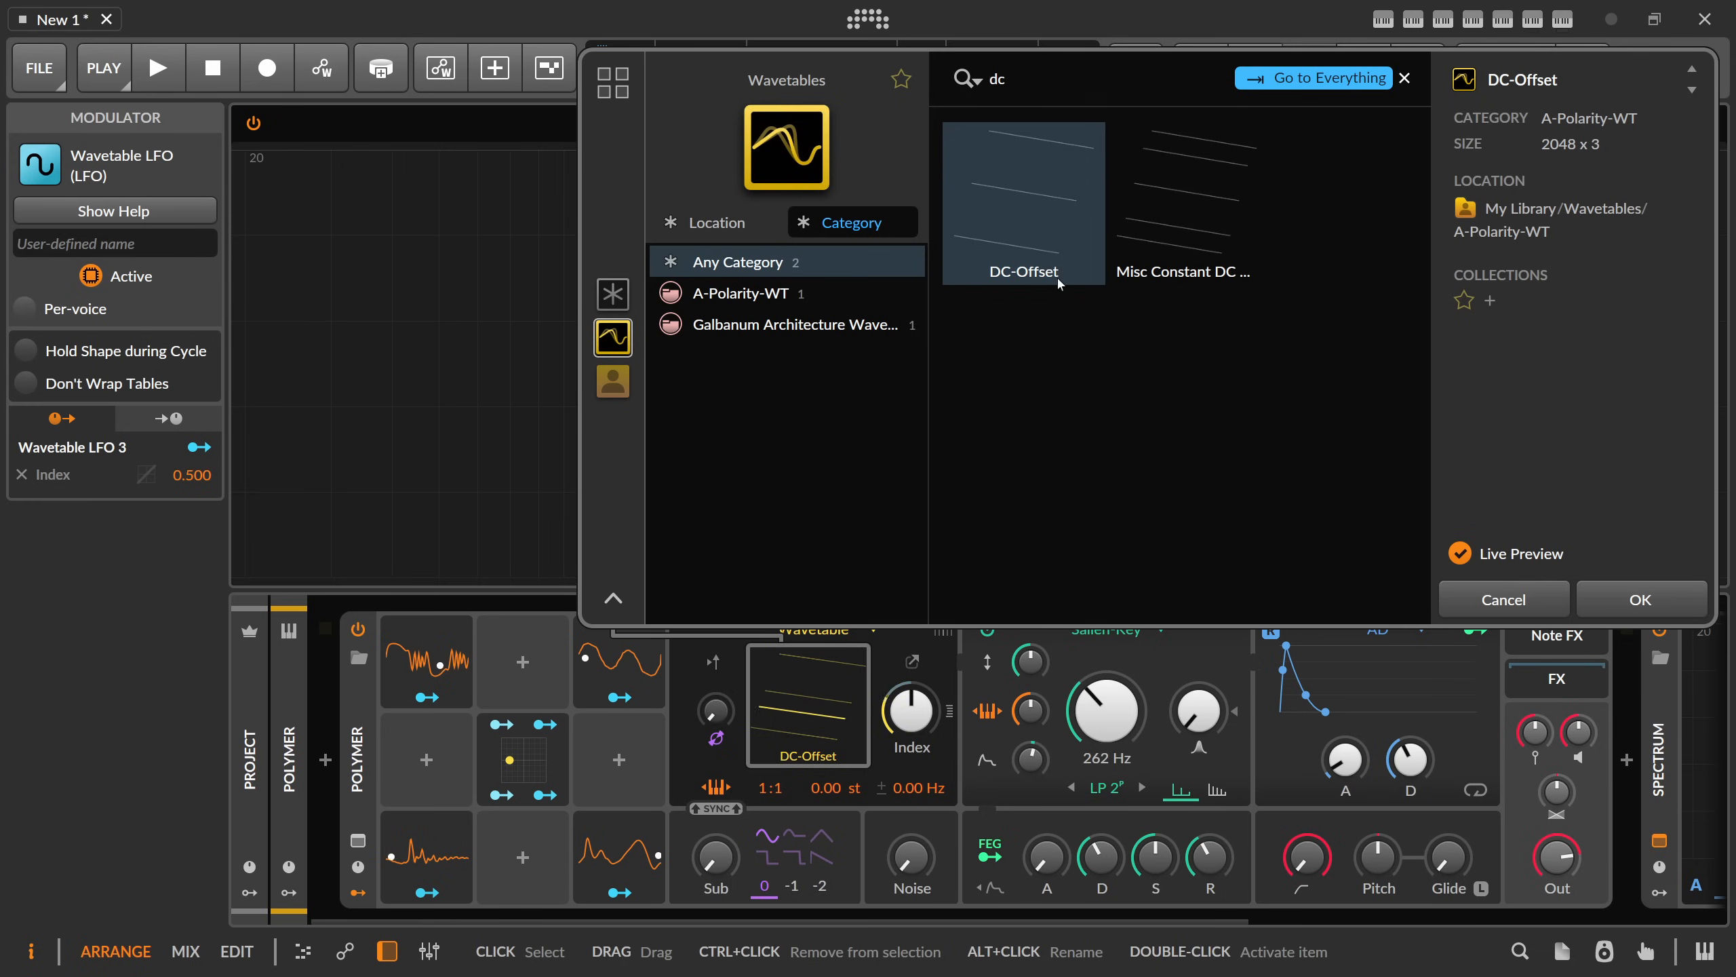
left_click(1536, 596)
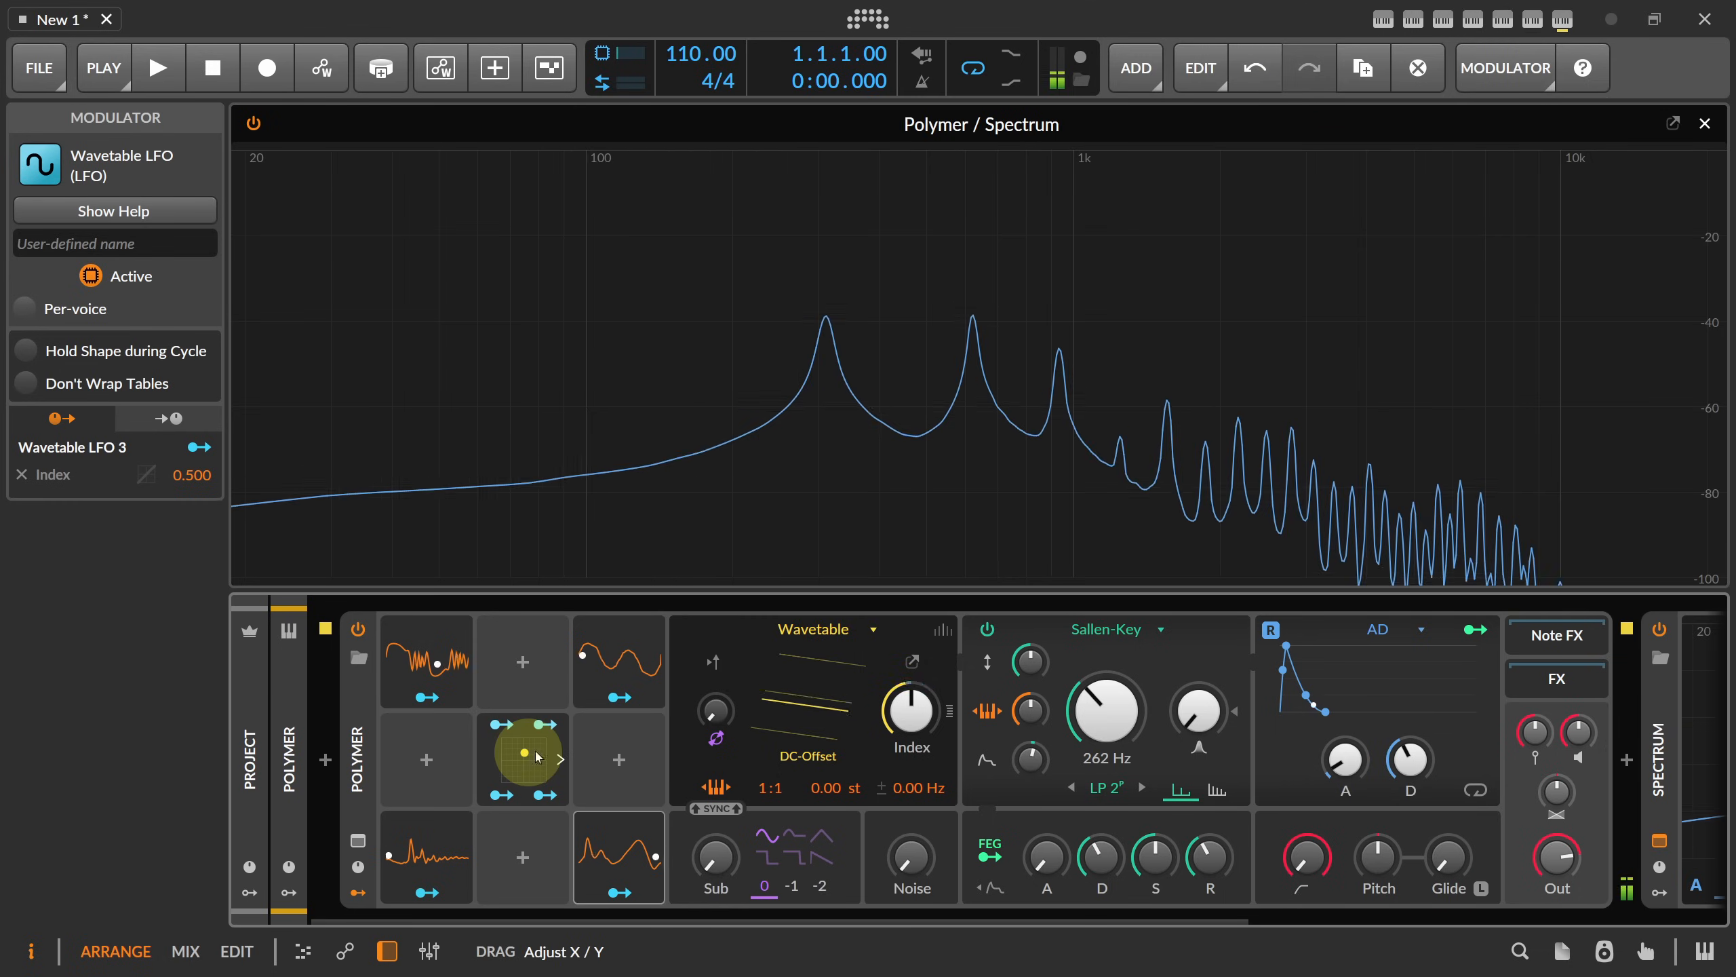
left_click_drag(1409, 759, 1377, 769)
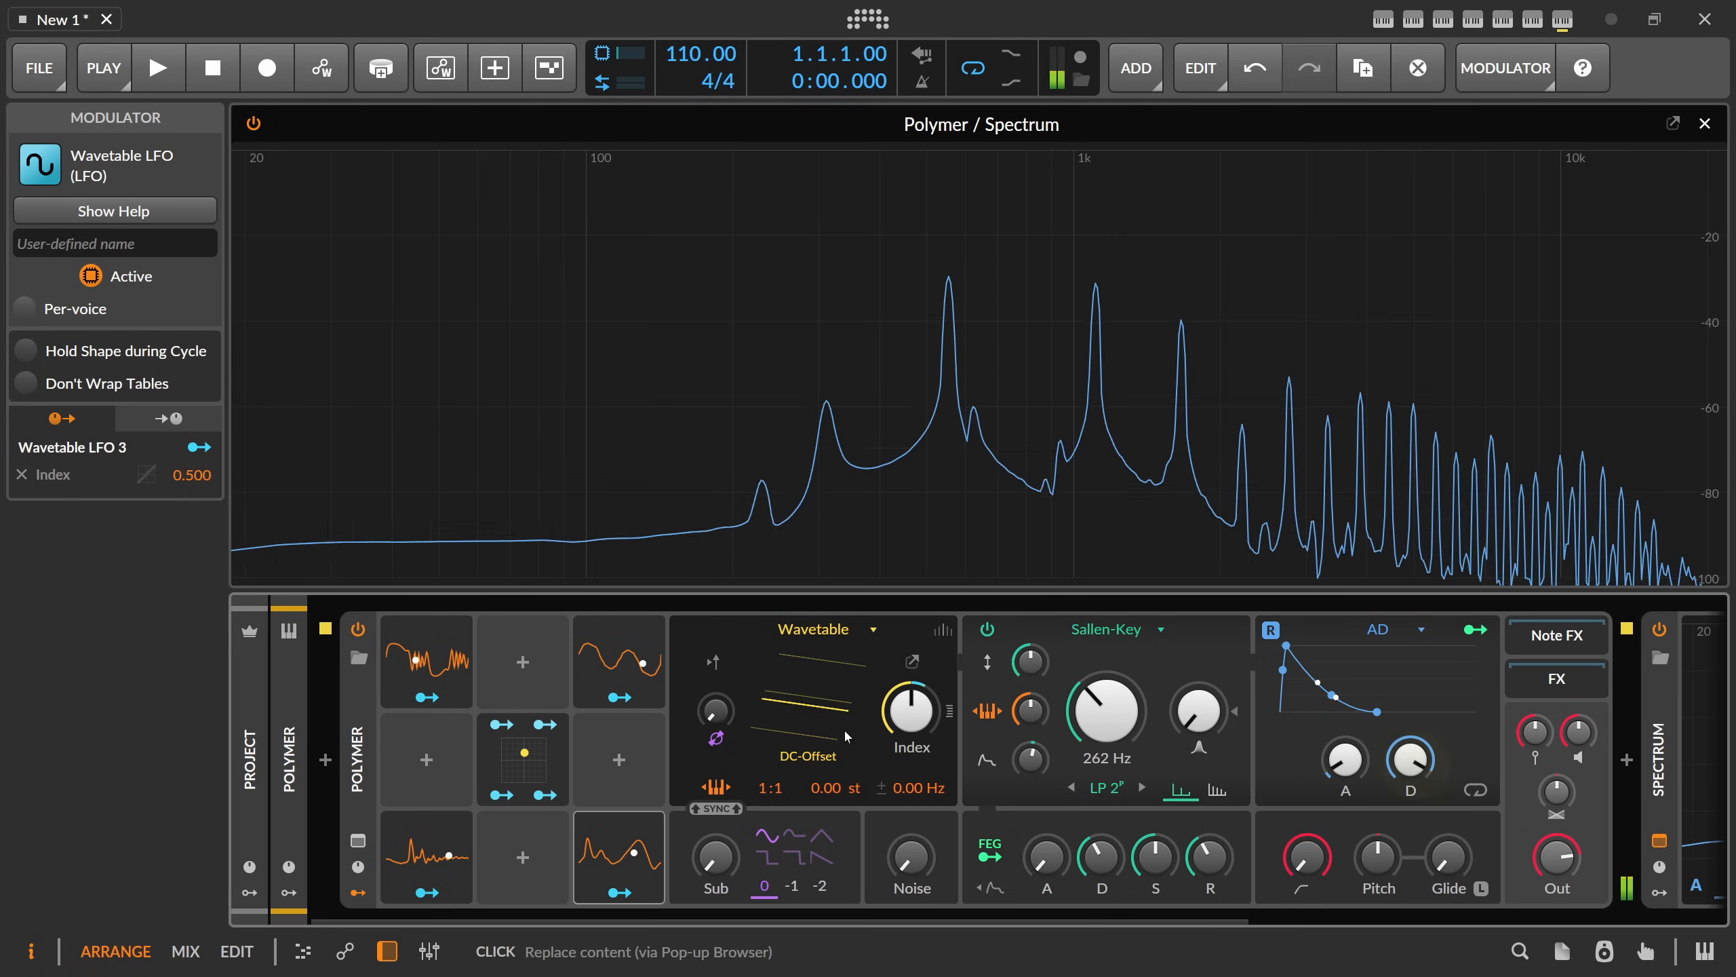
left_click_drag(715, 711, 719, 721)
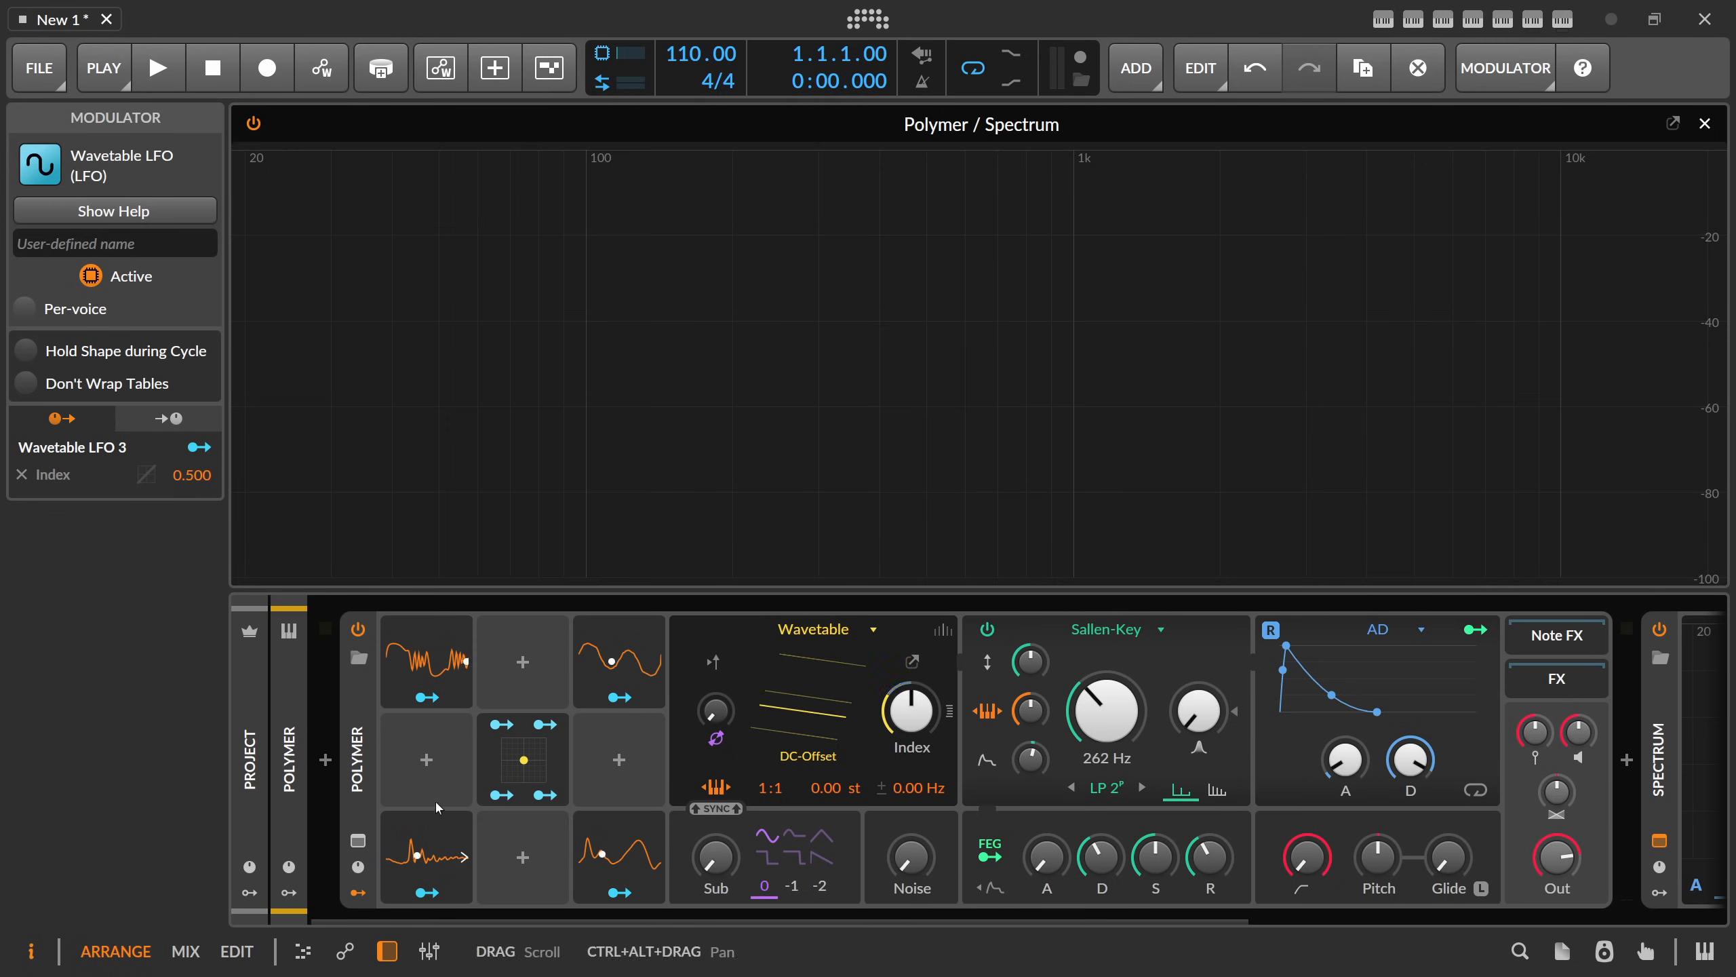
- Insert a Random modulator into the empty slot between Wavetable LFO 1 and Wavetable LFO 2
left_click(428, 760)
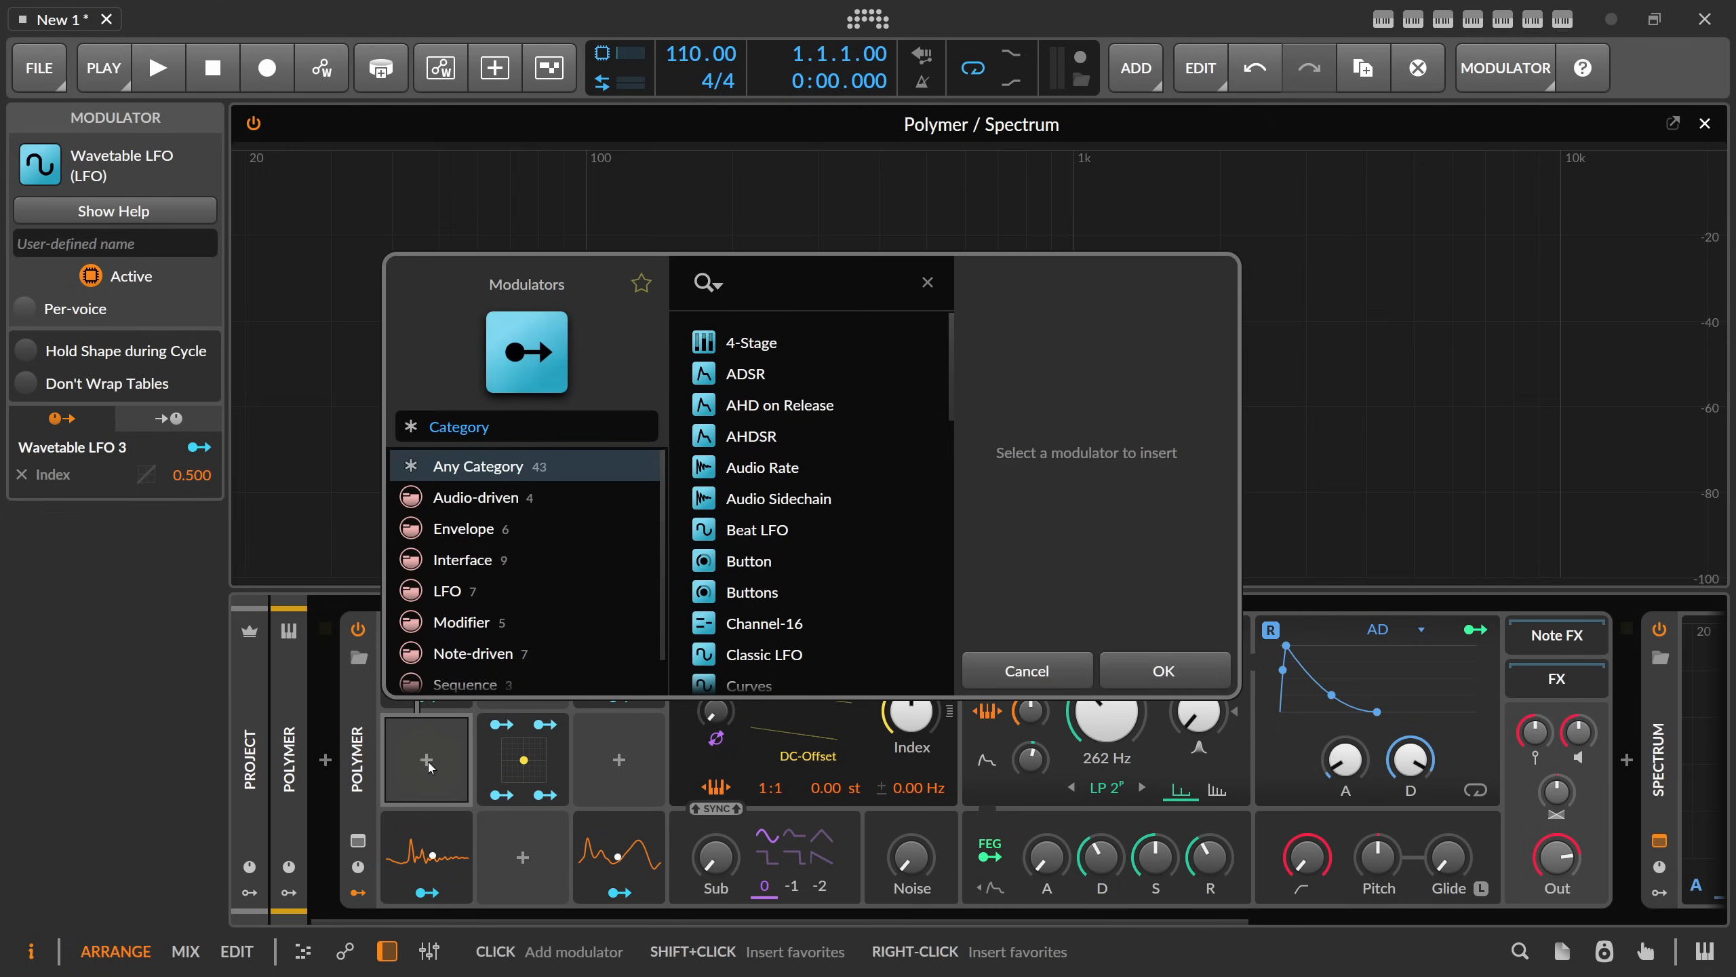
type("rand")
key("Down")
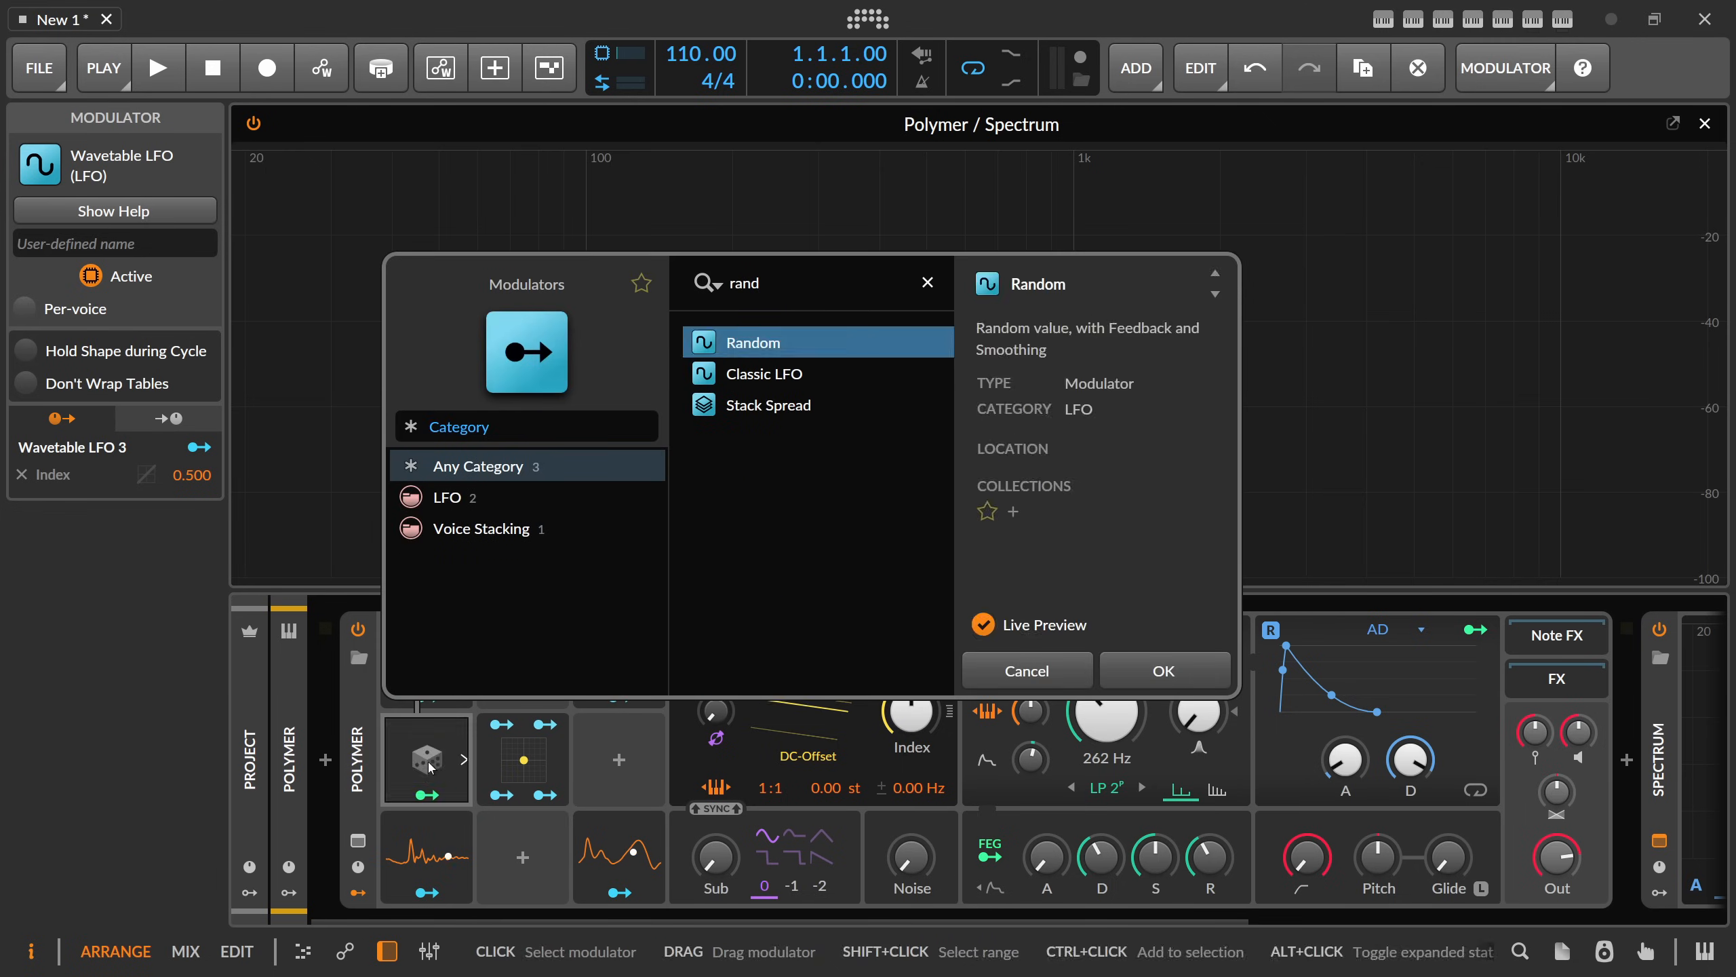
key("Return")
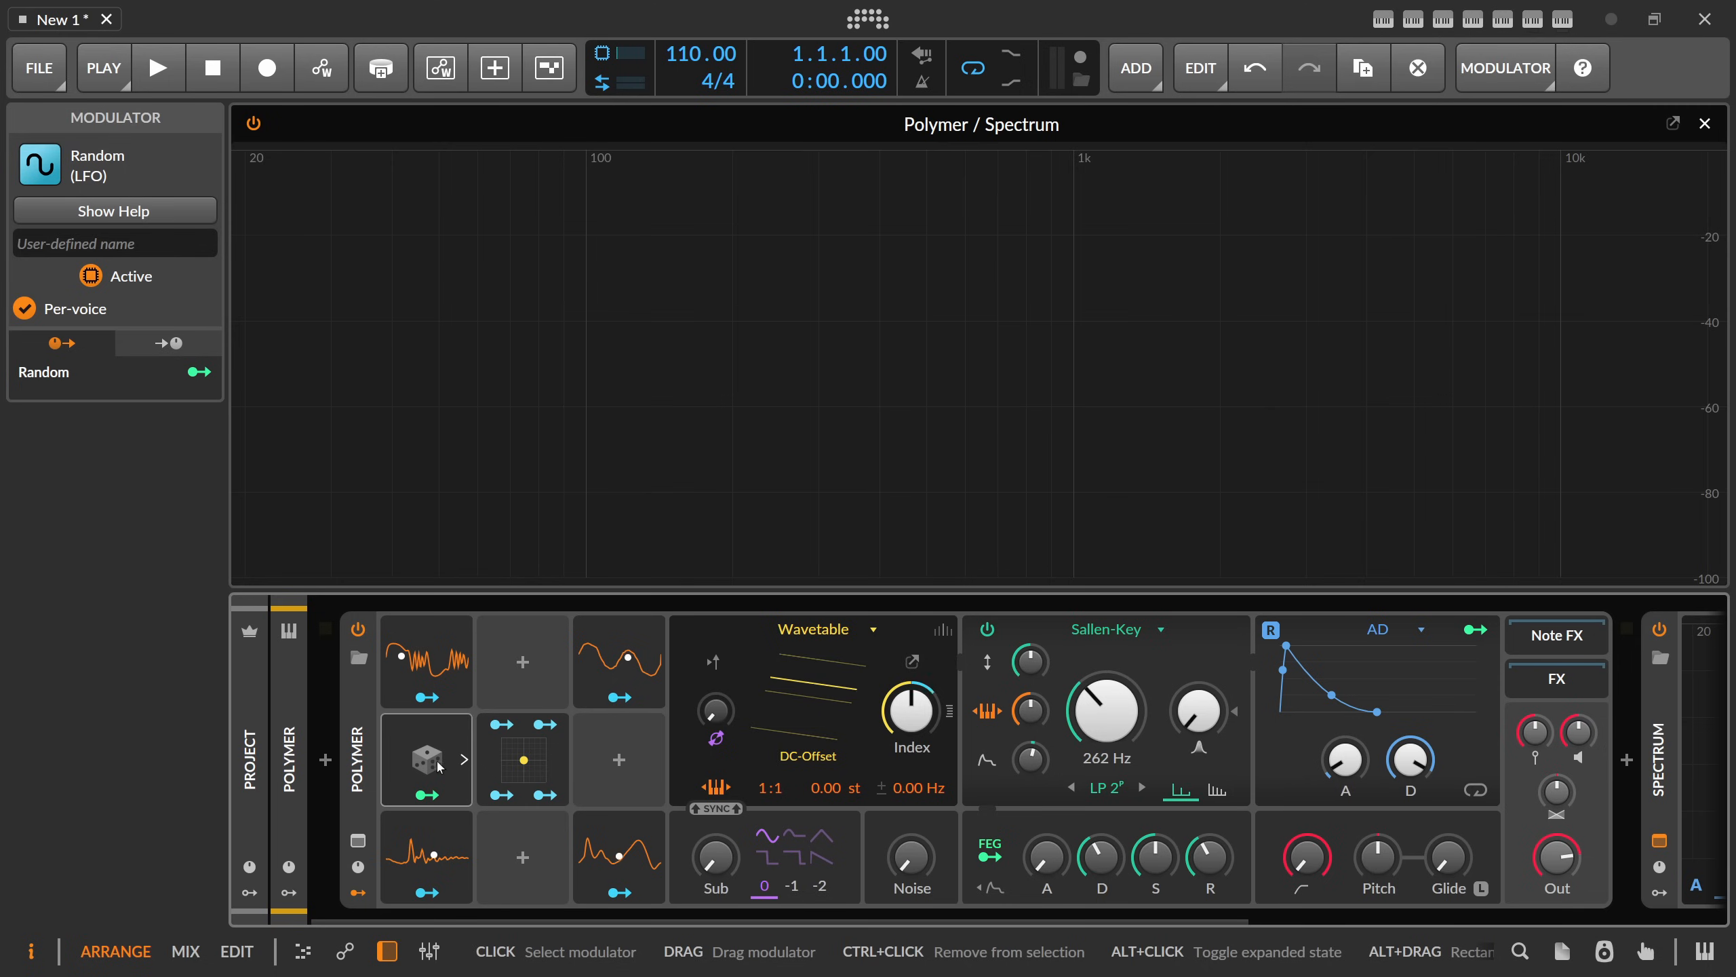
- Set the Random modulator to bipolar and map it to Vector-4's Y position at 0.980
left_click(533, 743)
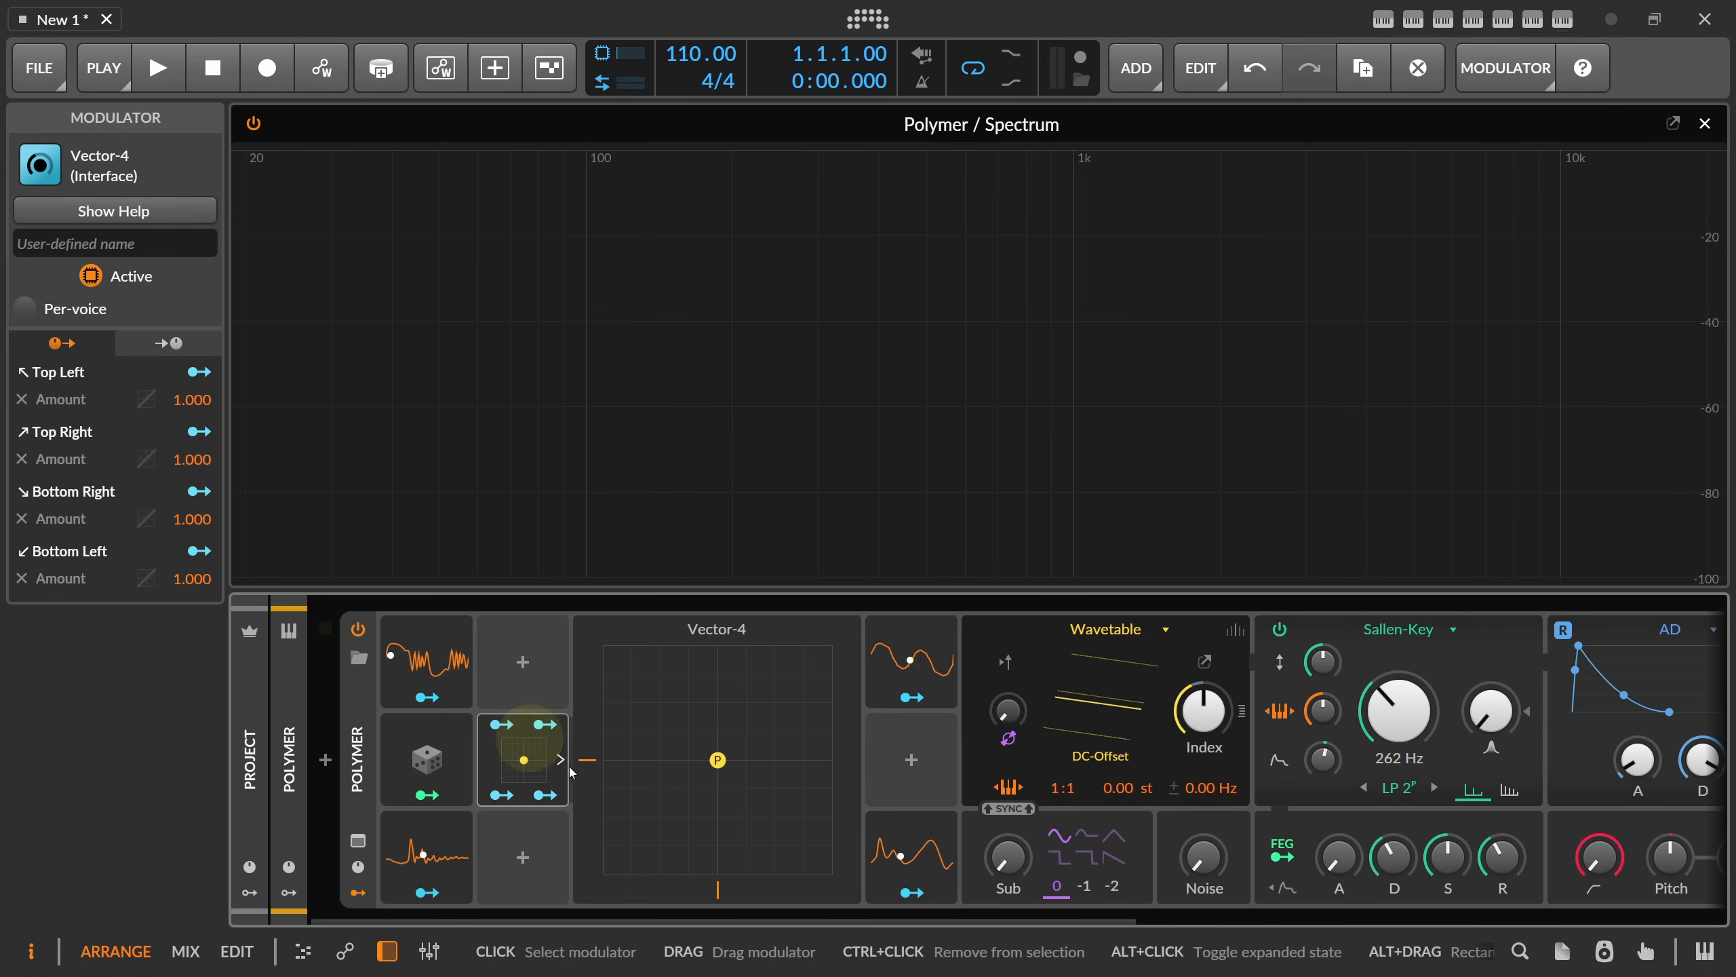
left_click(429, 760)
left_click(627, 845)
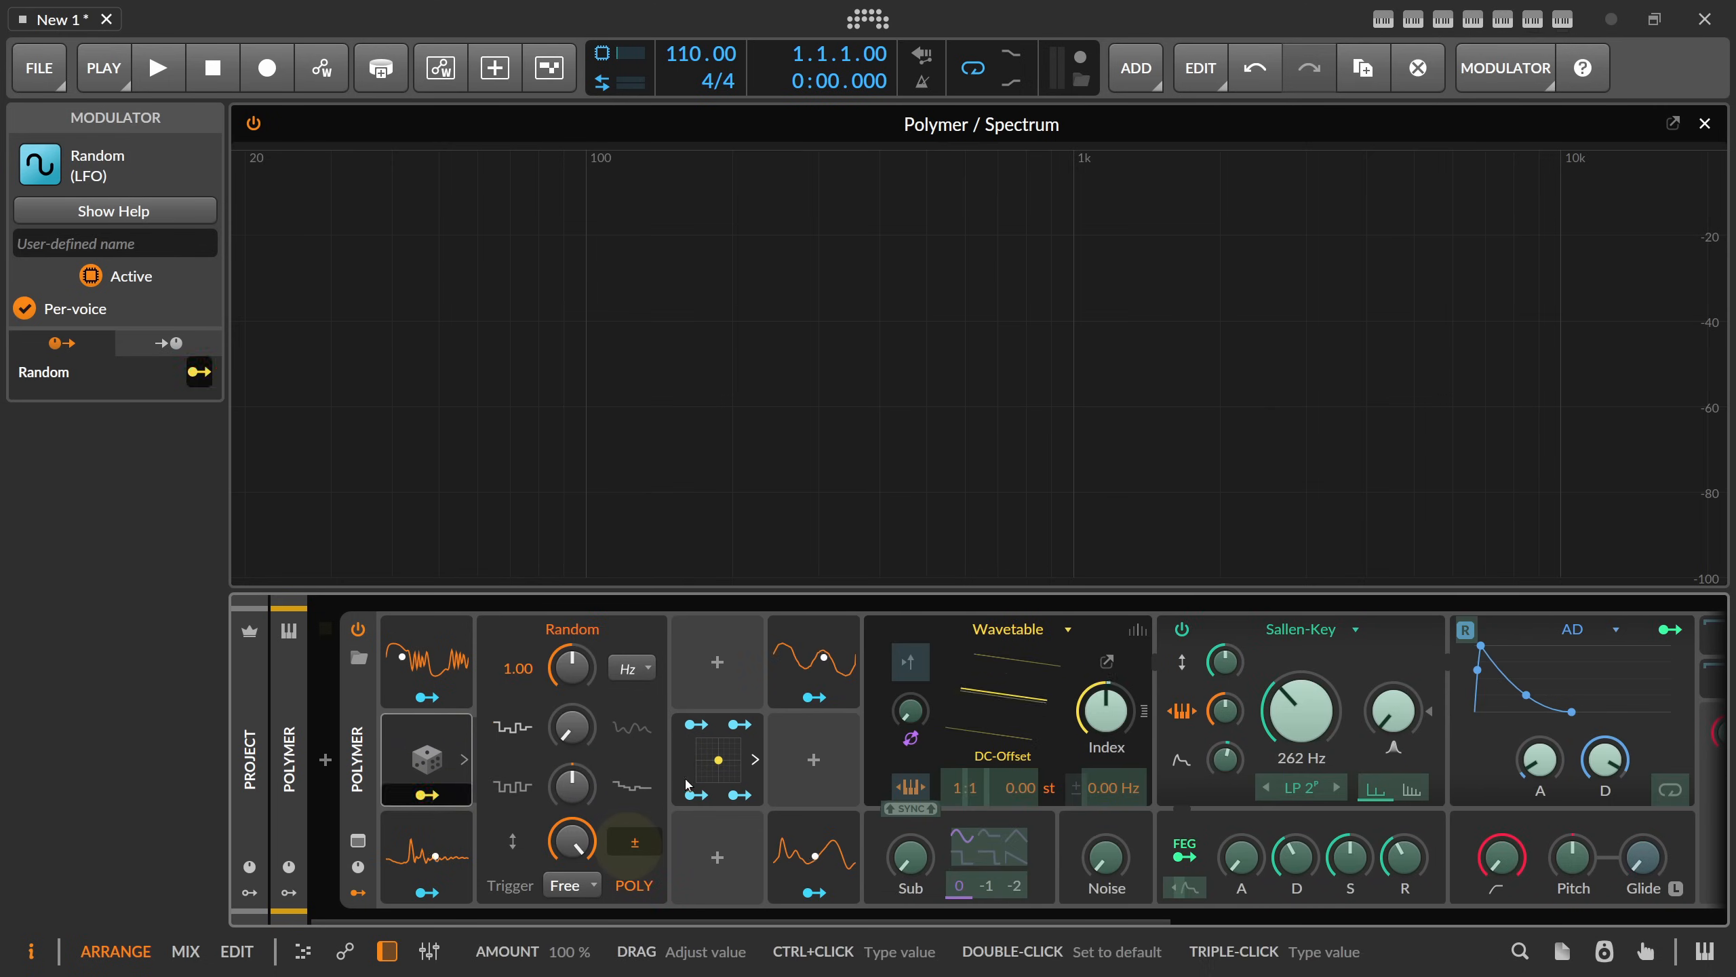
left_click(723, 765)
left_click_drag(786, 756, 786, 679)
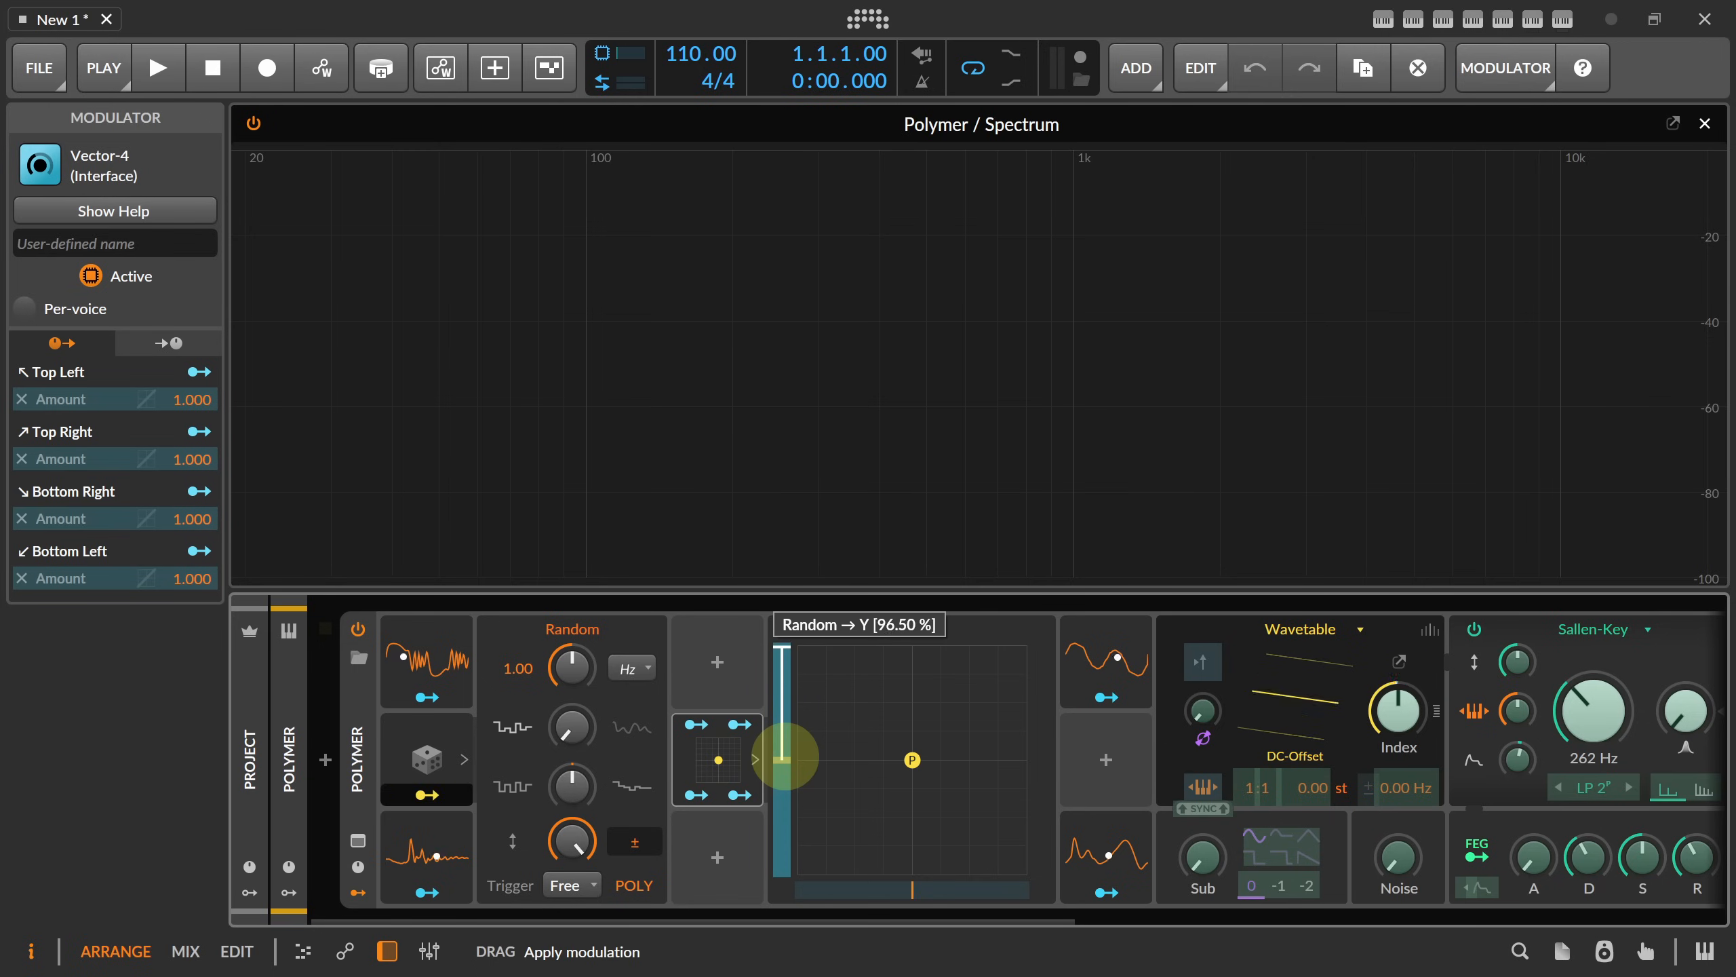
left_click_drag(786, 647, 786, 645)
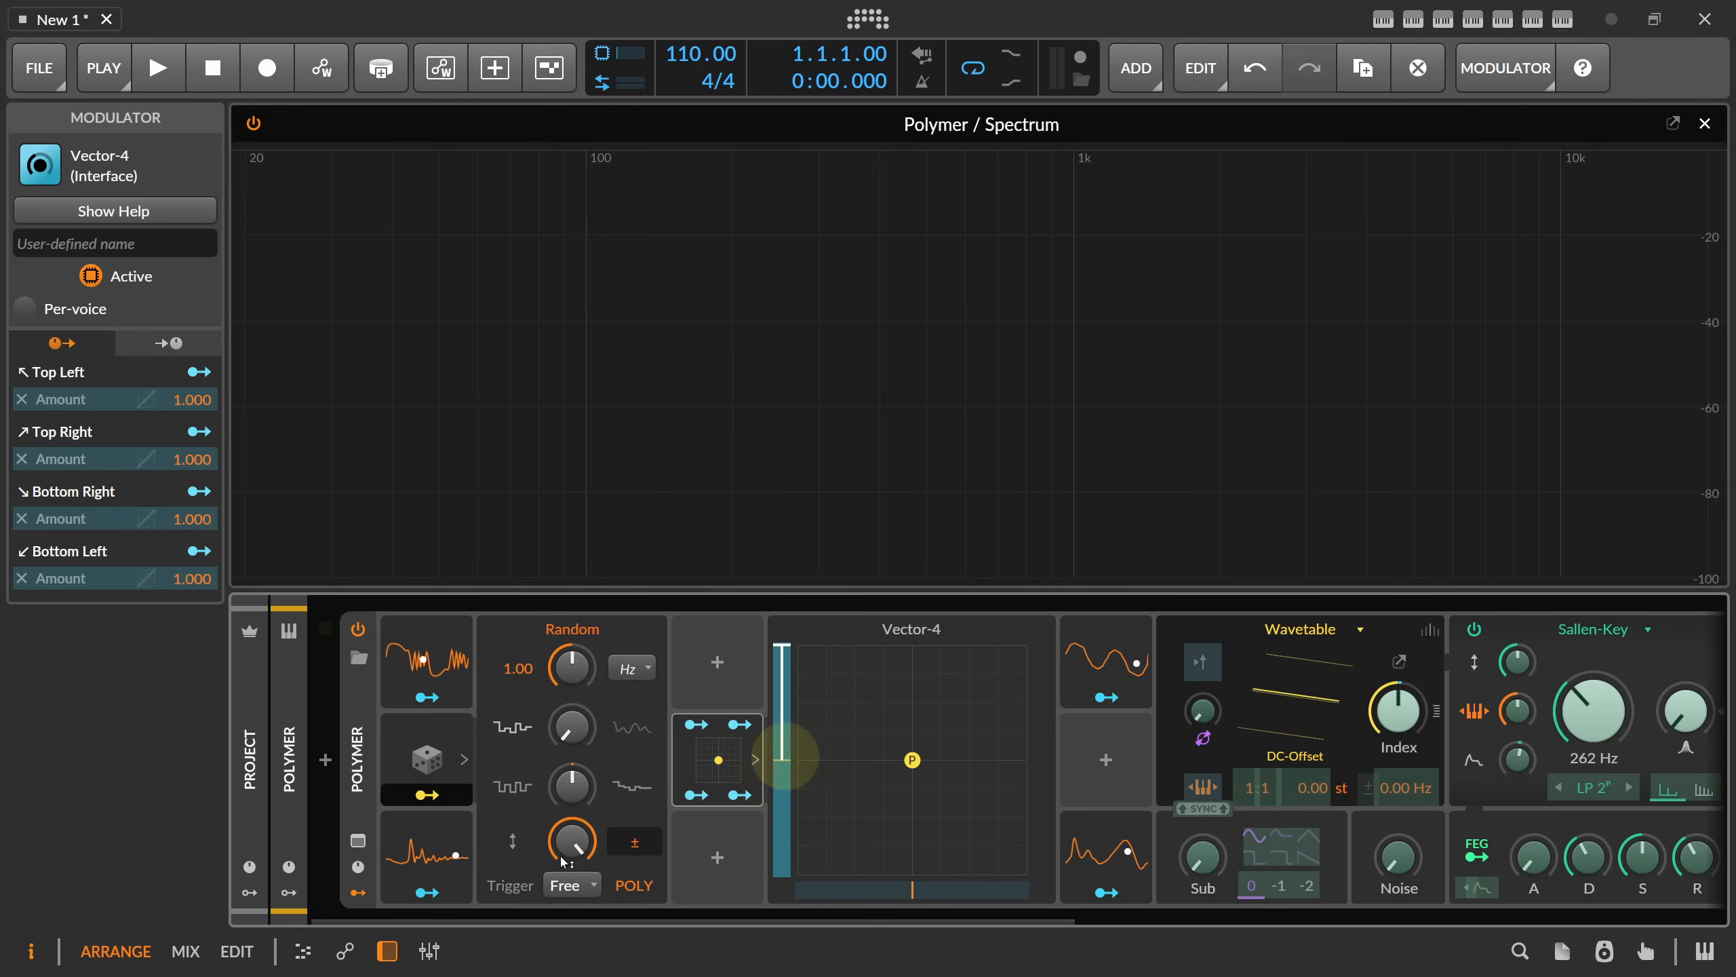
left_click(453, 795)
- Duplicate the Random modulator into the slot on the other side of Vector-4 and map the copy to Vector-4's X at 0.980
left_click(436, 762)
key("ctrl+d")
left_click(911, 795)
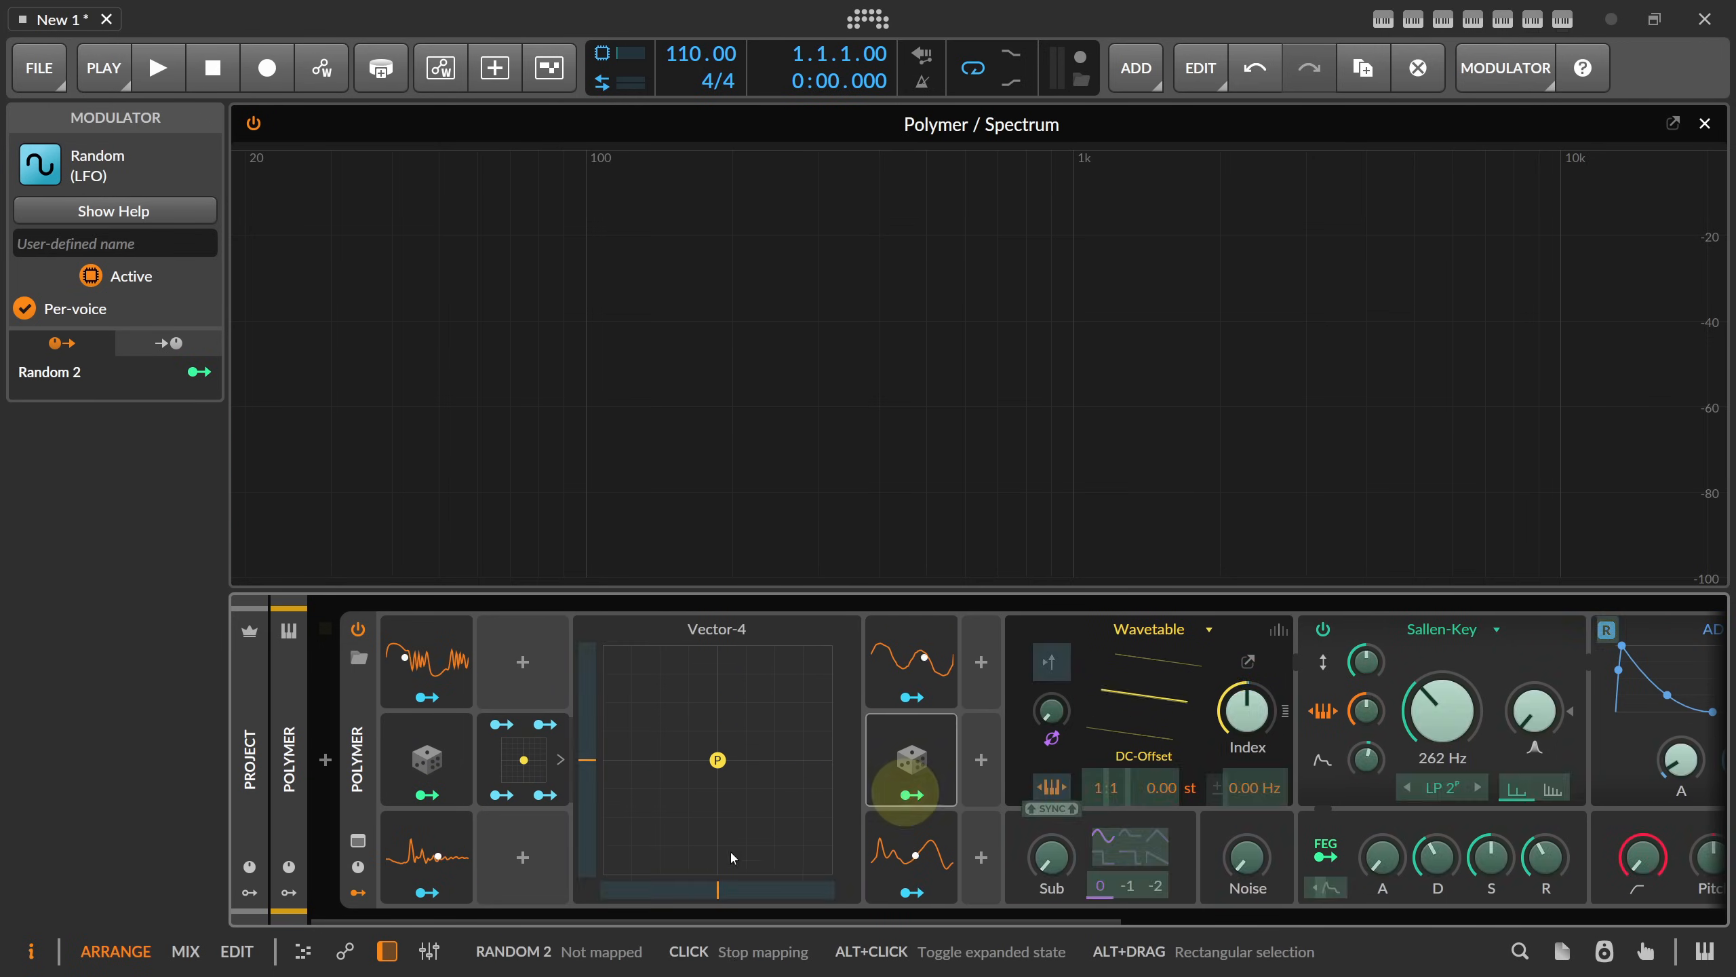
left_click_drag(717, 889, 718, 810)
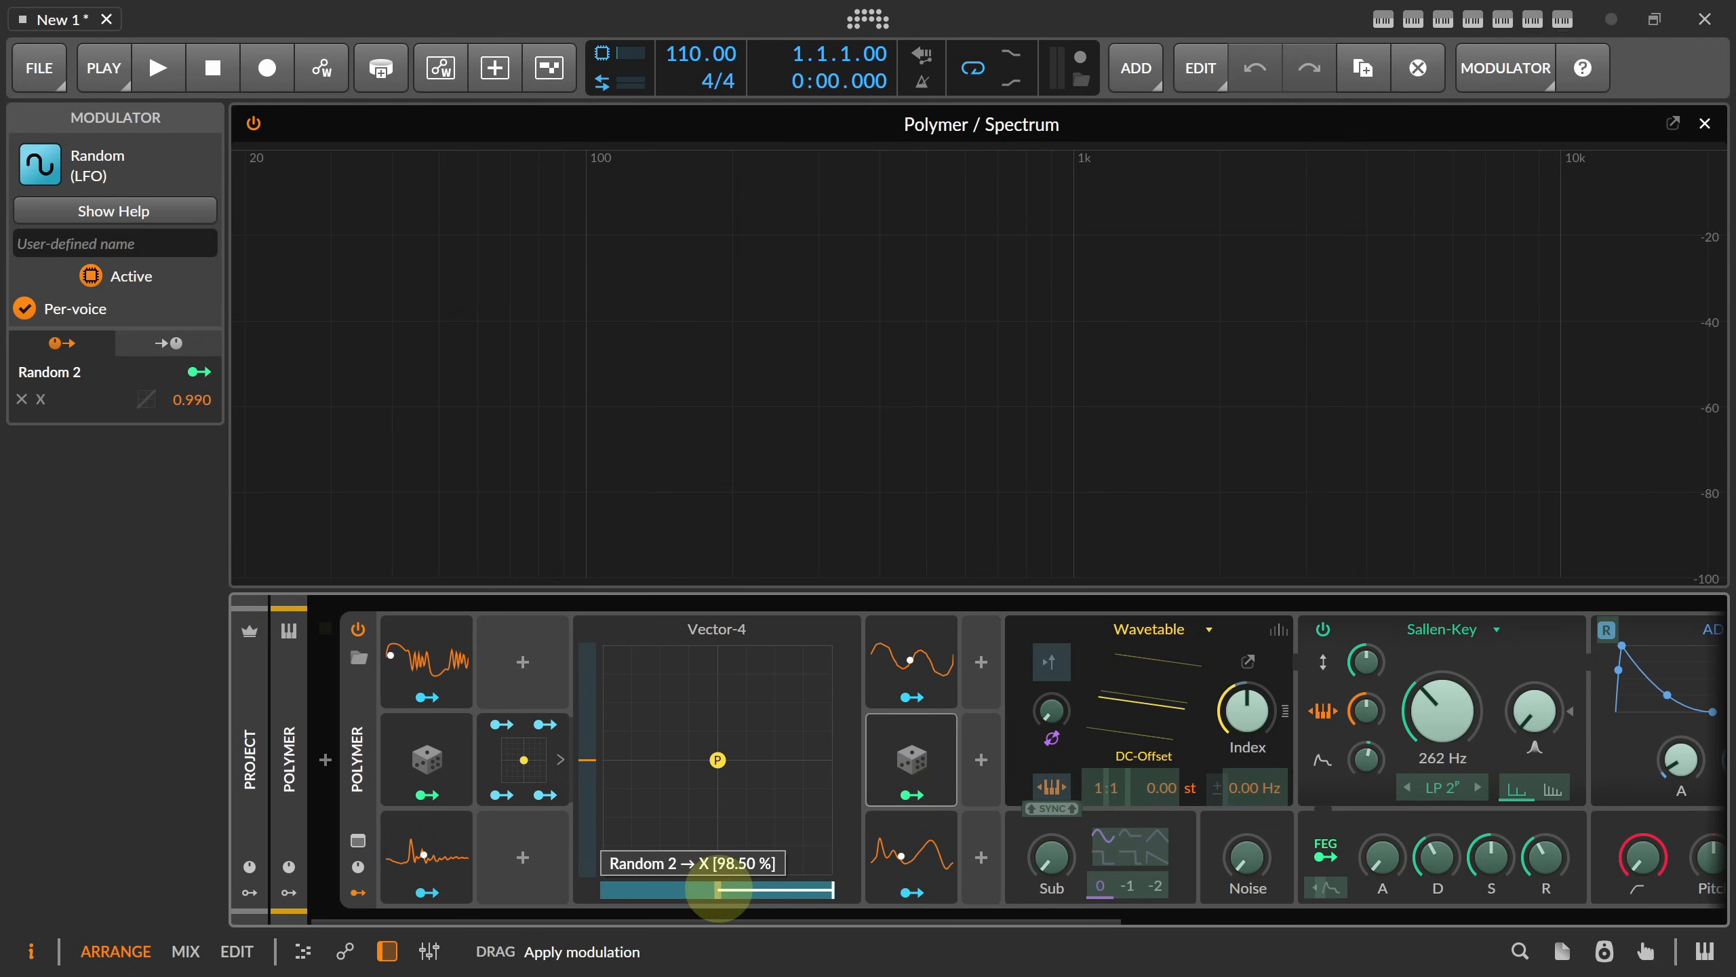
- Expand both Random modulators and turn the smoothing of each up to maximum
left_click(912, 752)
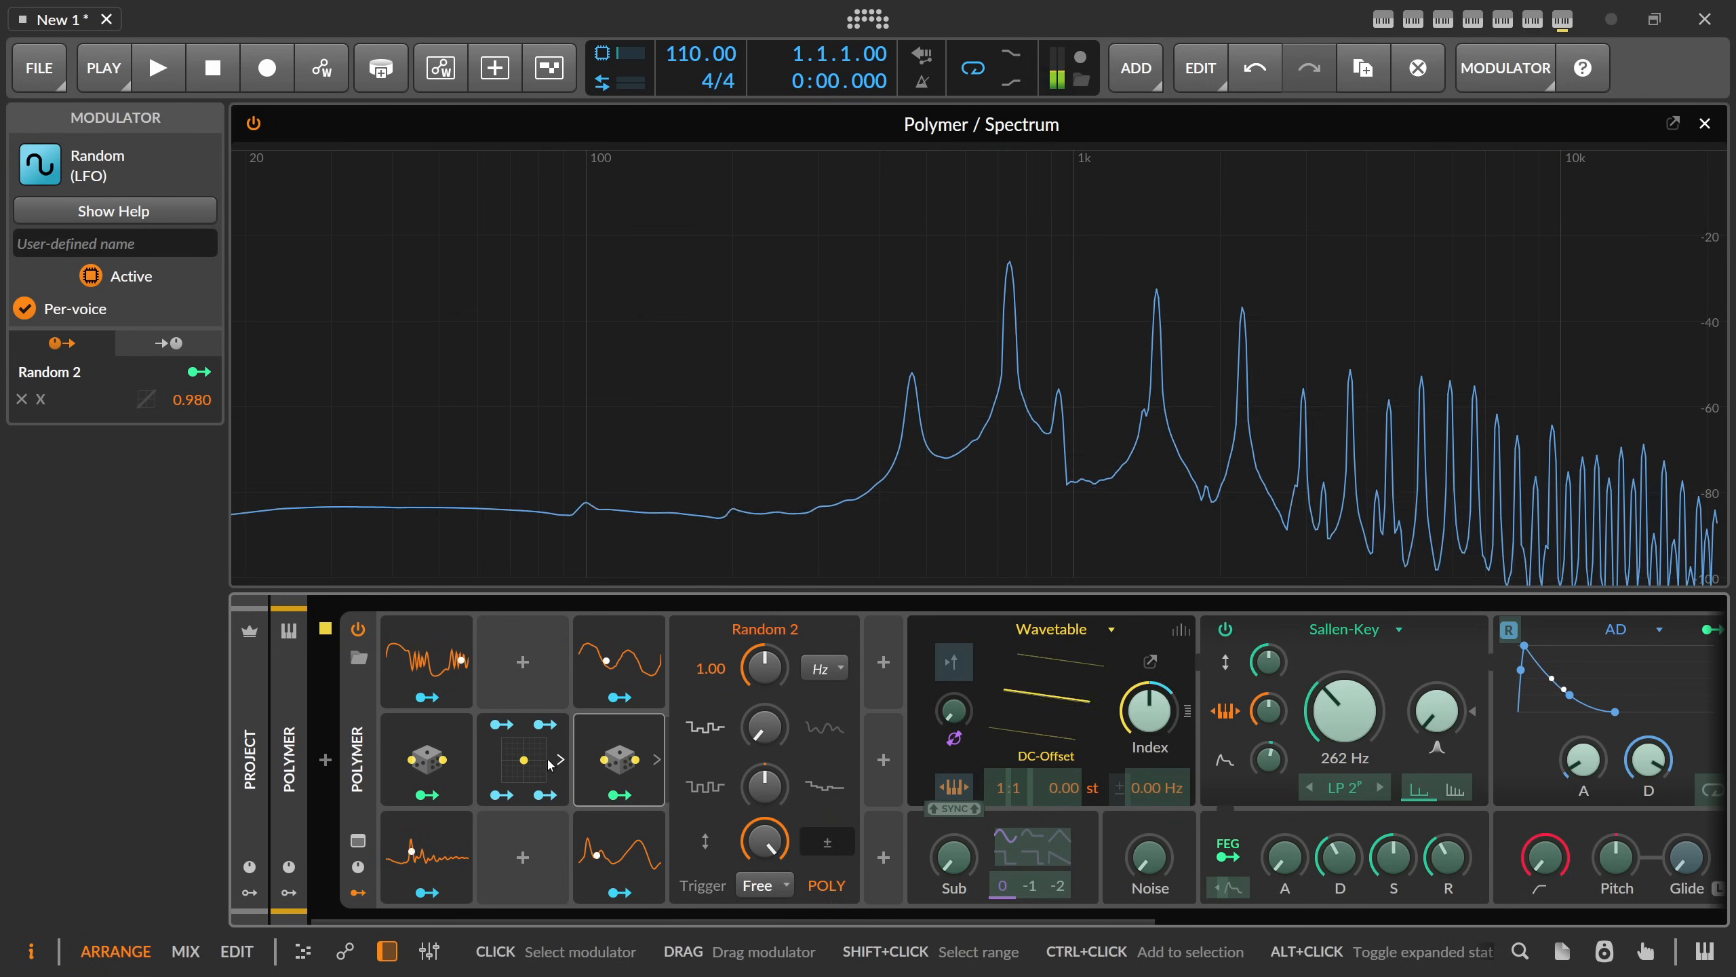
left_click(620, 746)
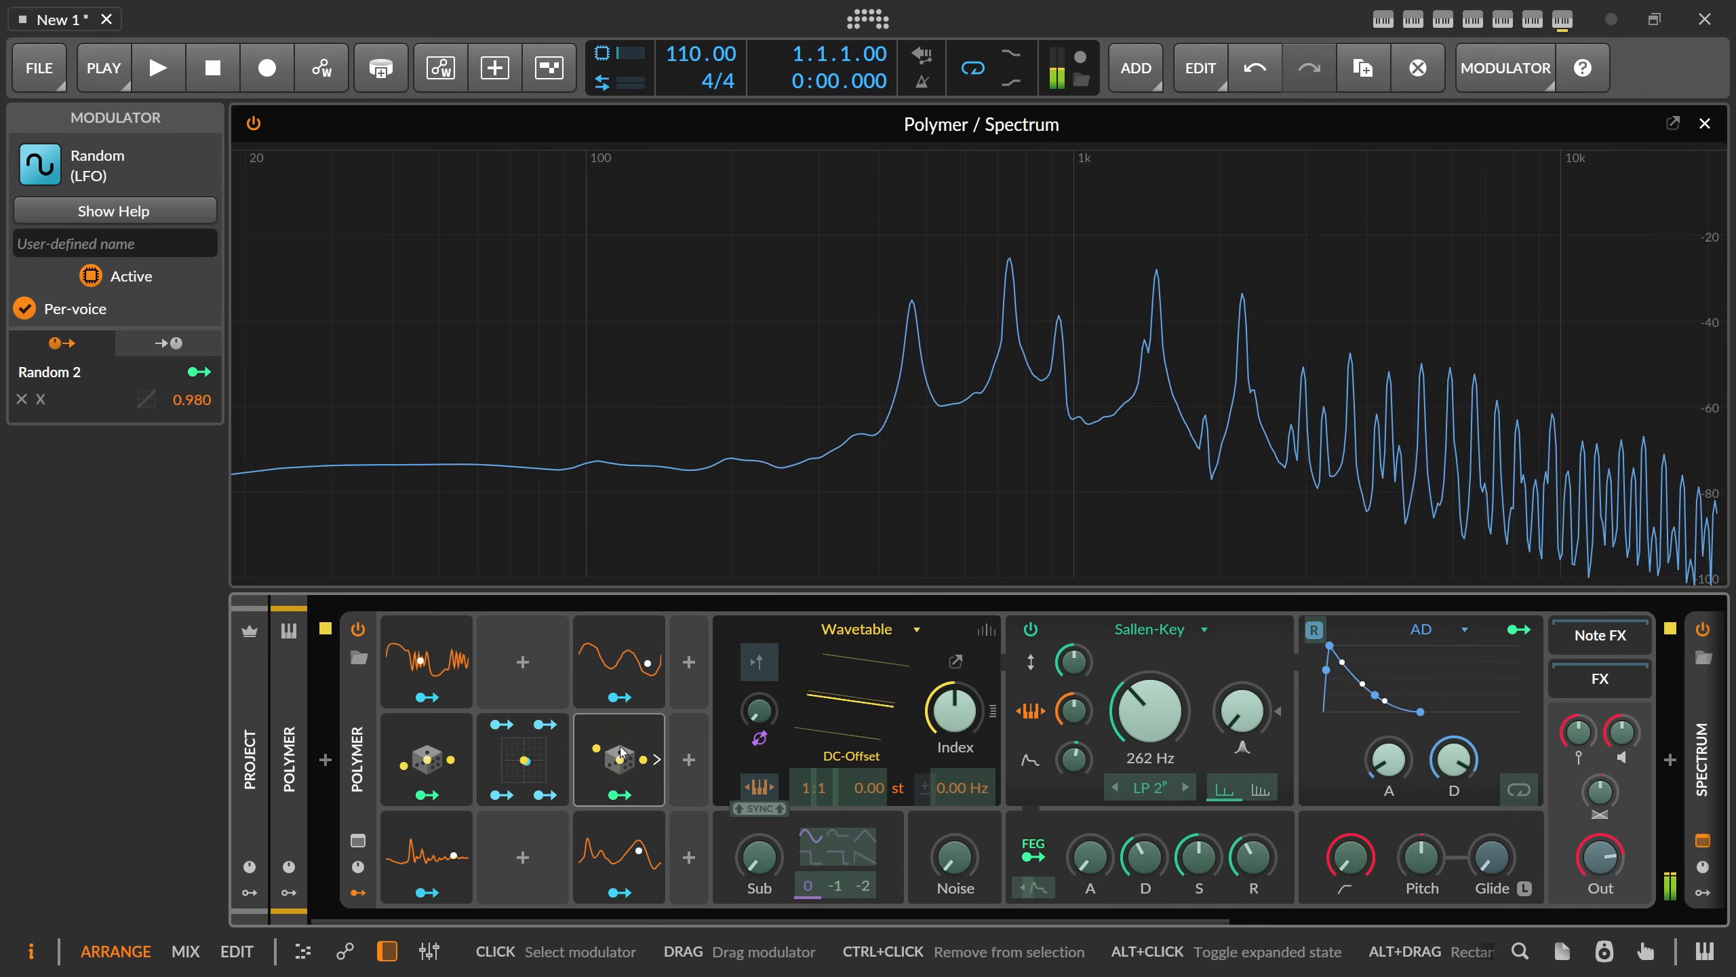
left_click(620, 745)
left_click(428, 755)
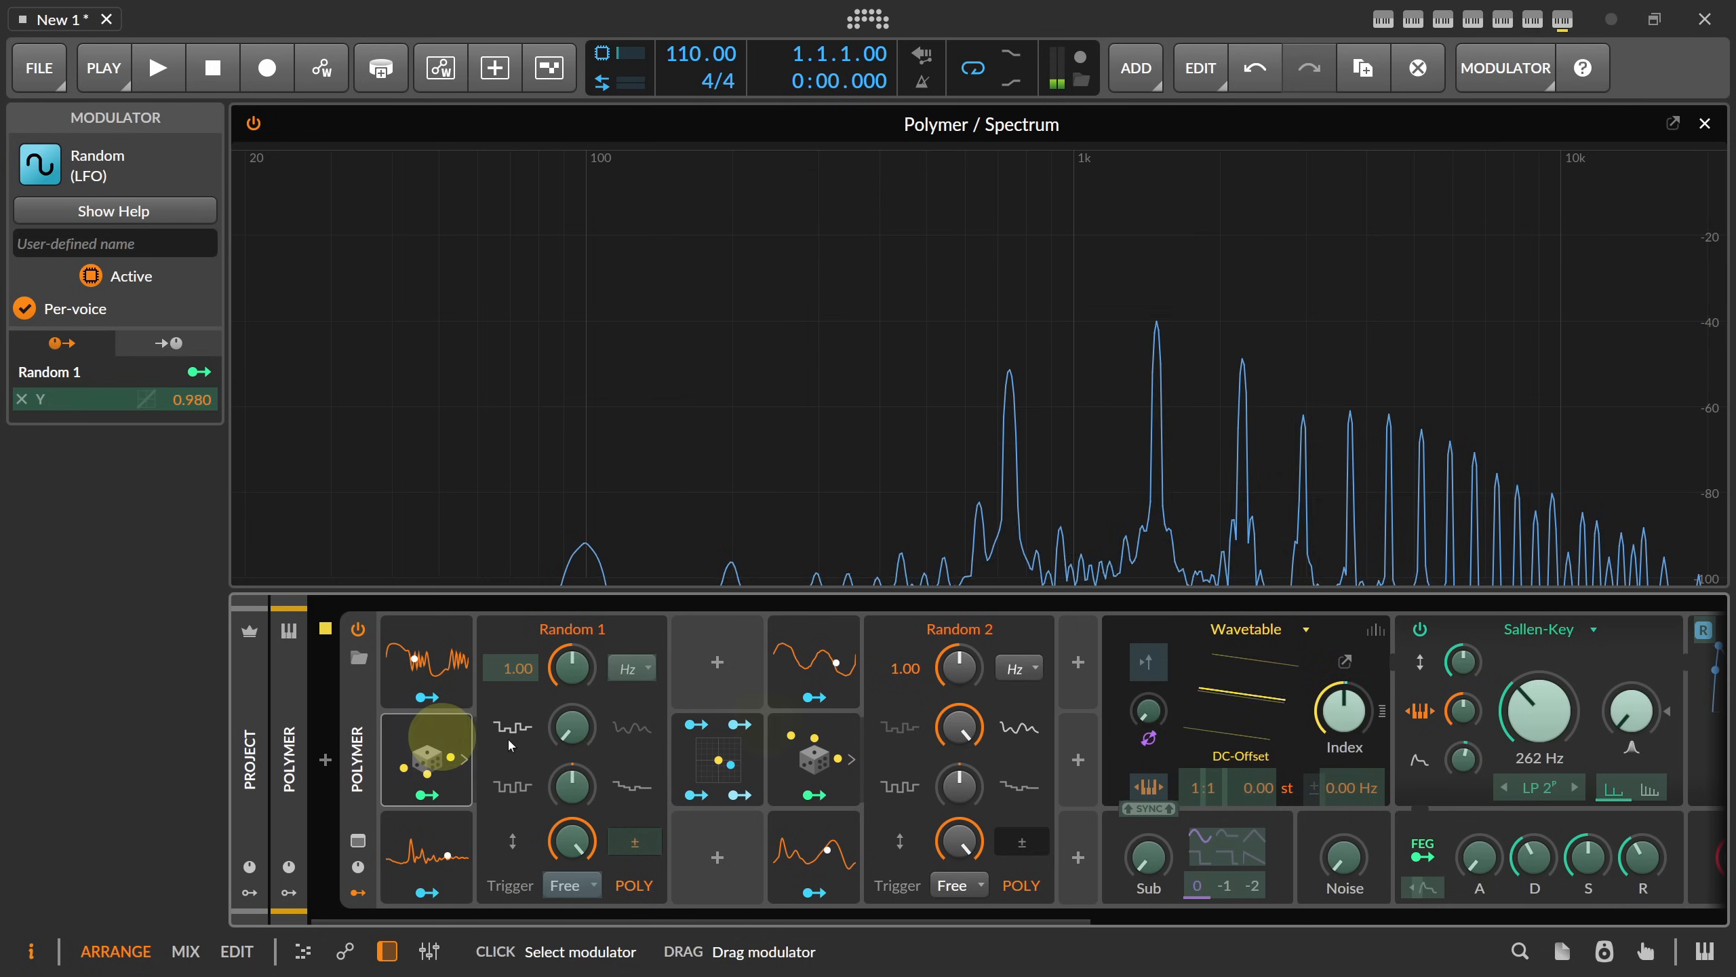
left_click(803, 789)
left_click_drag(574, 722, 574, 656)
- Set Random 1's rate to 2.07 Hz and Random 2's rate to 2.29 Hz, and collapse Random 1
left_click_drag(959, 677, 959, 640)
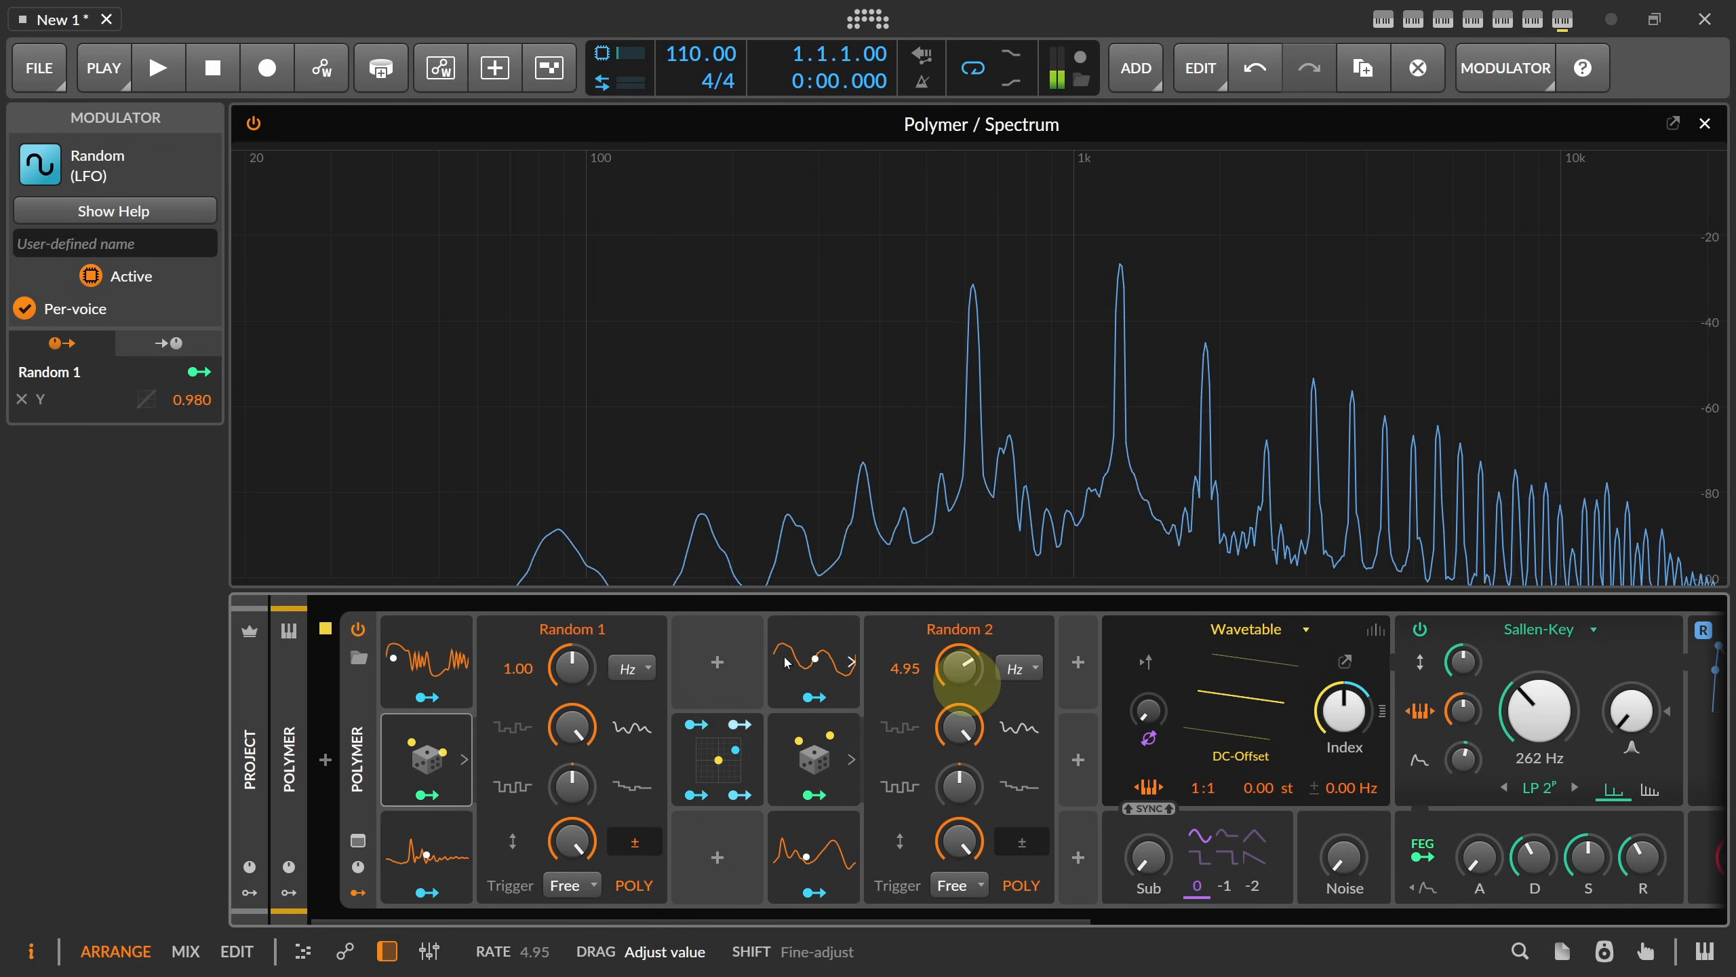
left_click_drag(573, 677, 574, 683)
left_click_drag(958, 666, 958, 687)
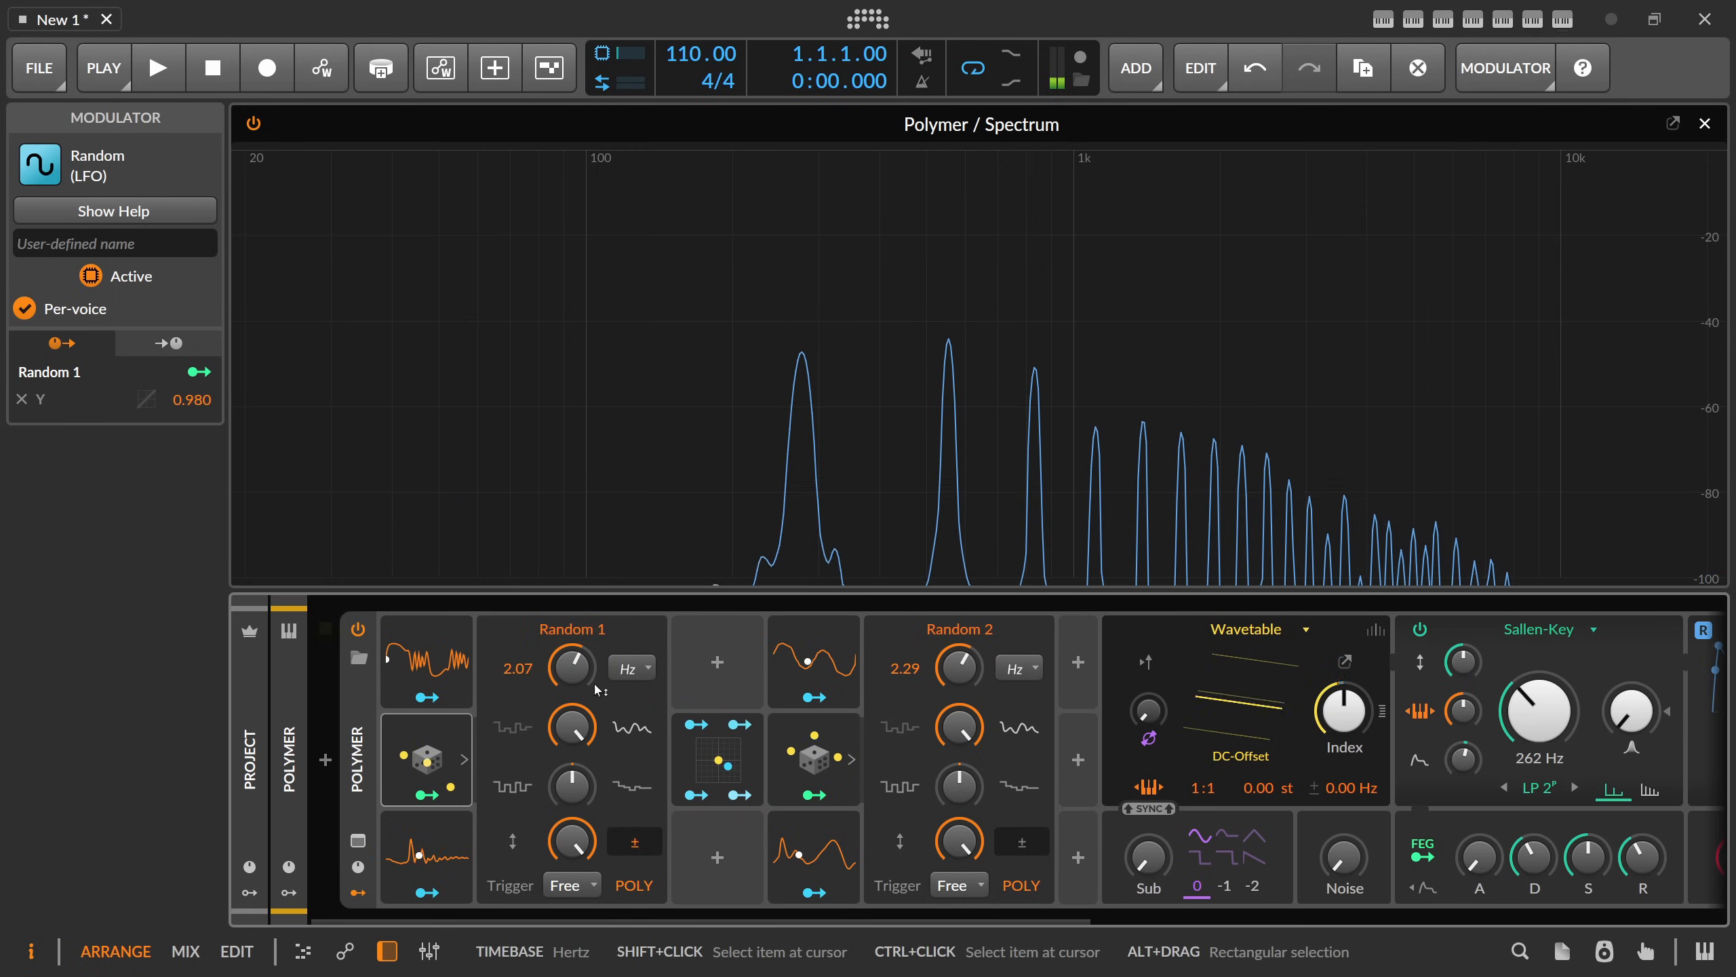
left_click(417, 720)
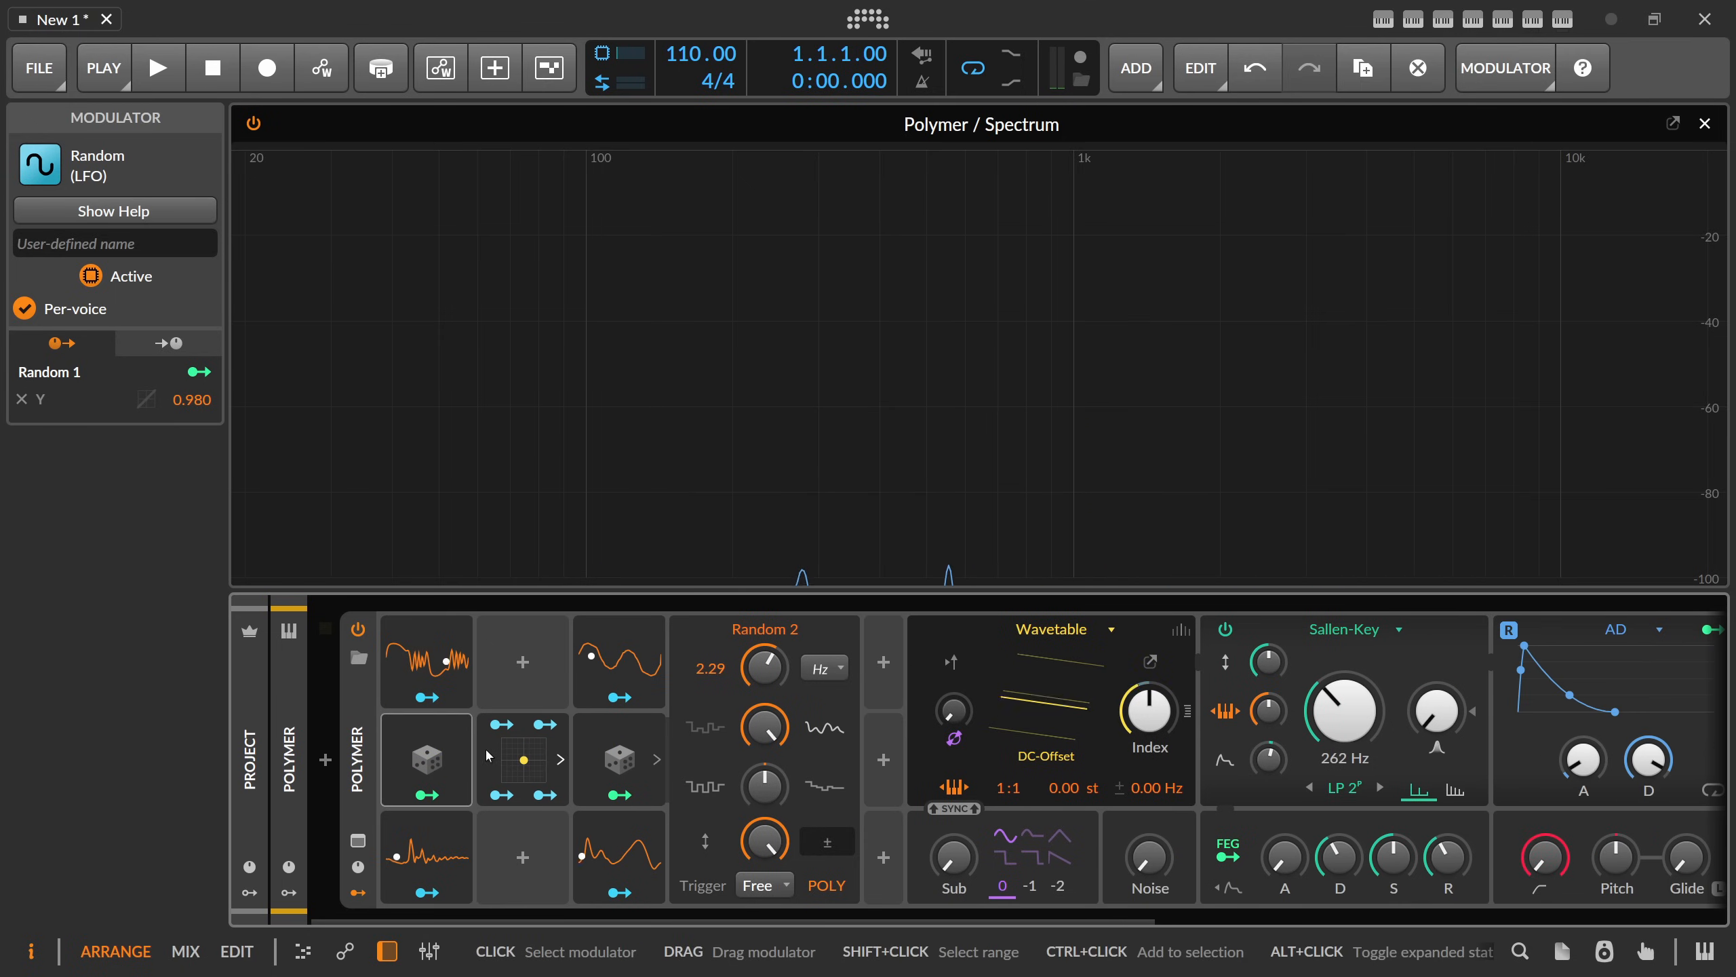
- Duplicate Random 1 into the slot below Vector-4, map the copy to Wavetable LFO 2's Index at 1.000 and expand it
left_click_drag(440, 759, 523, 851)
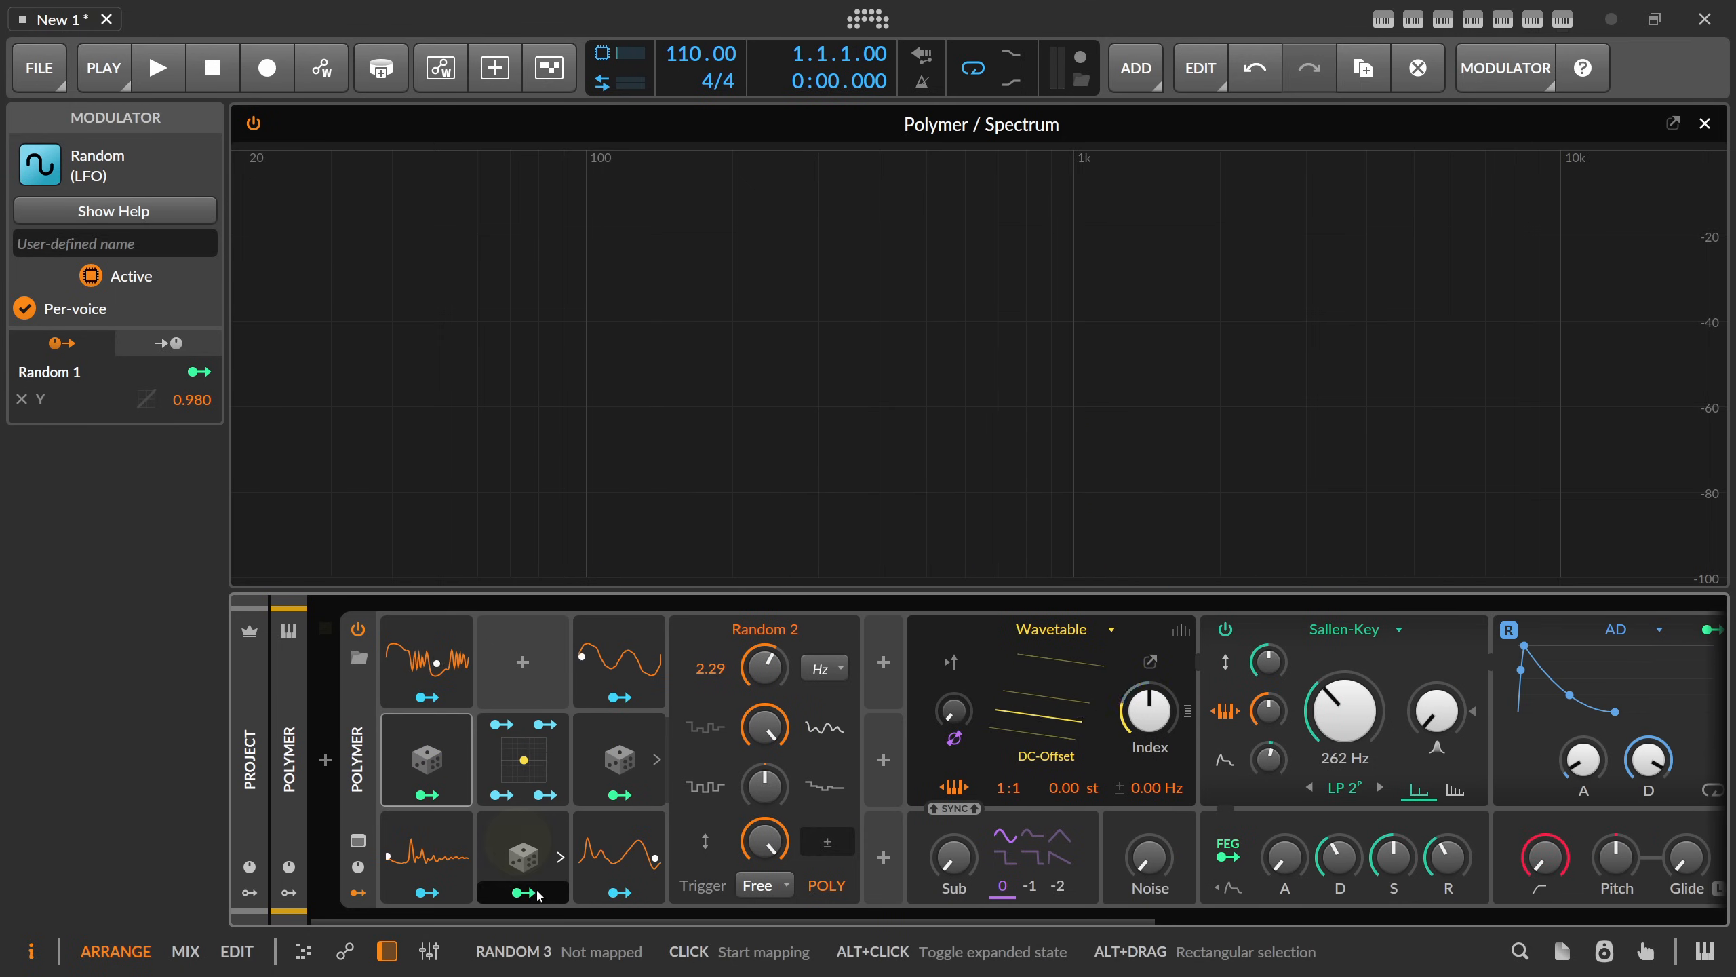
left_click(451, 850)
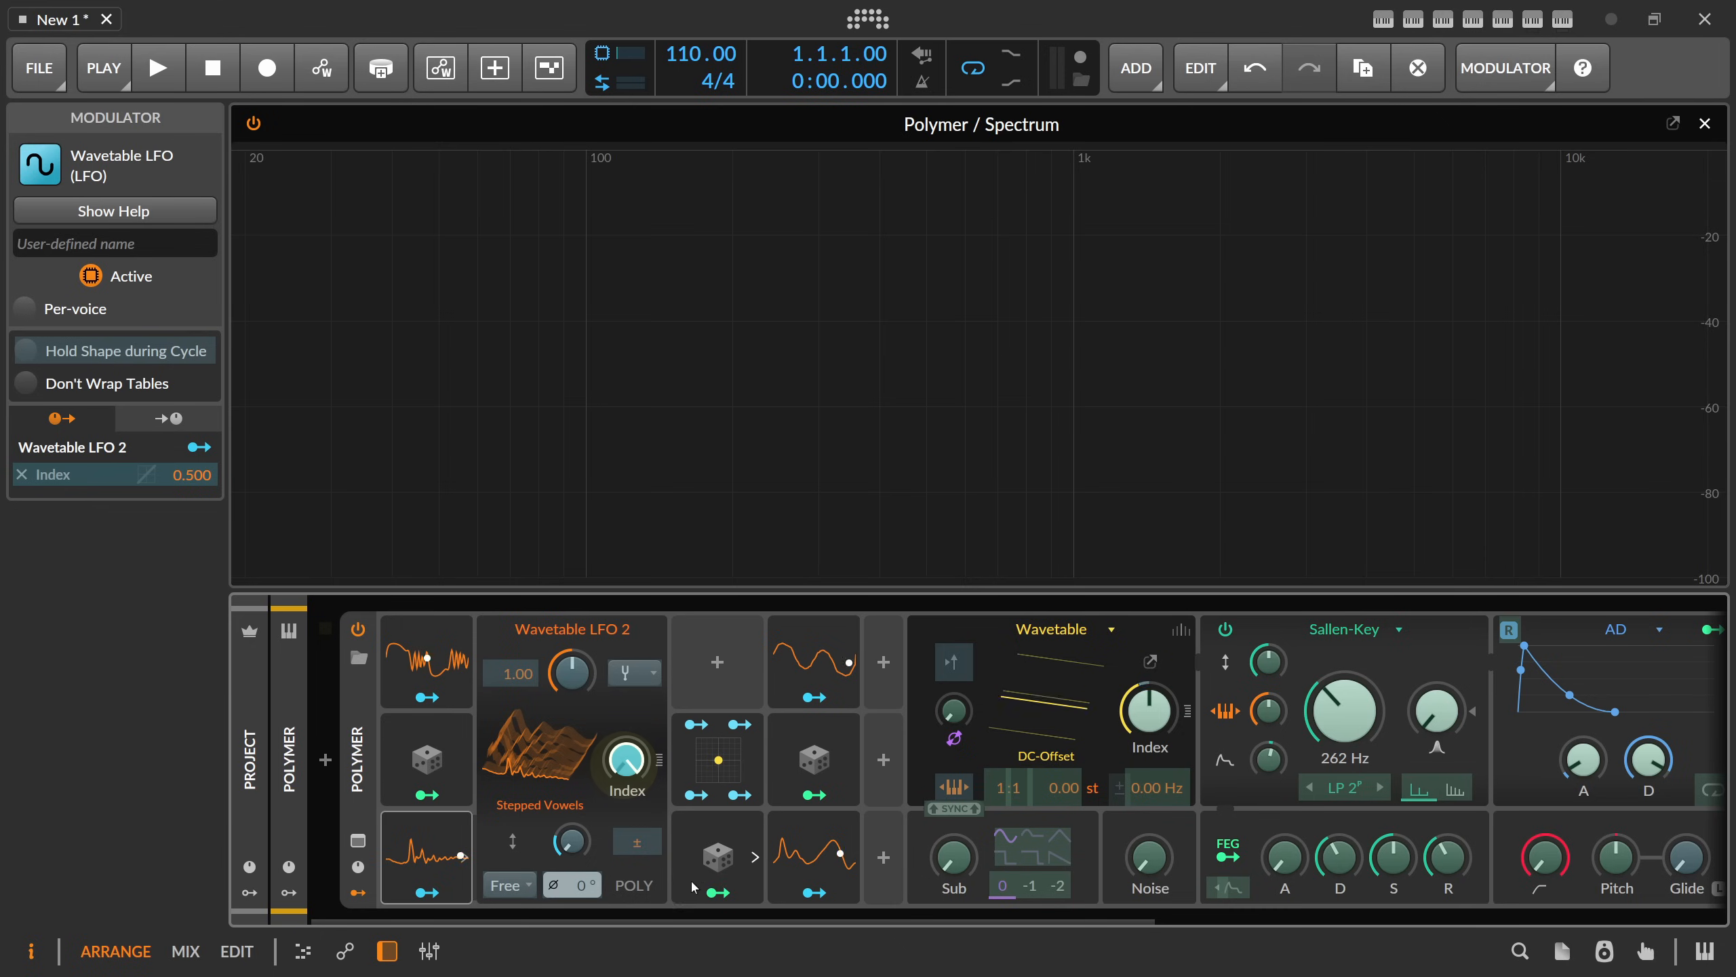
left_click(729, 867)
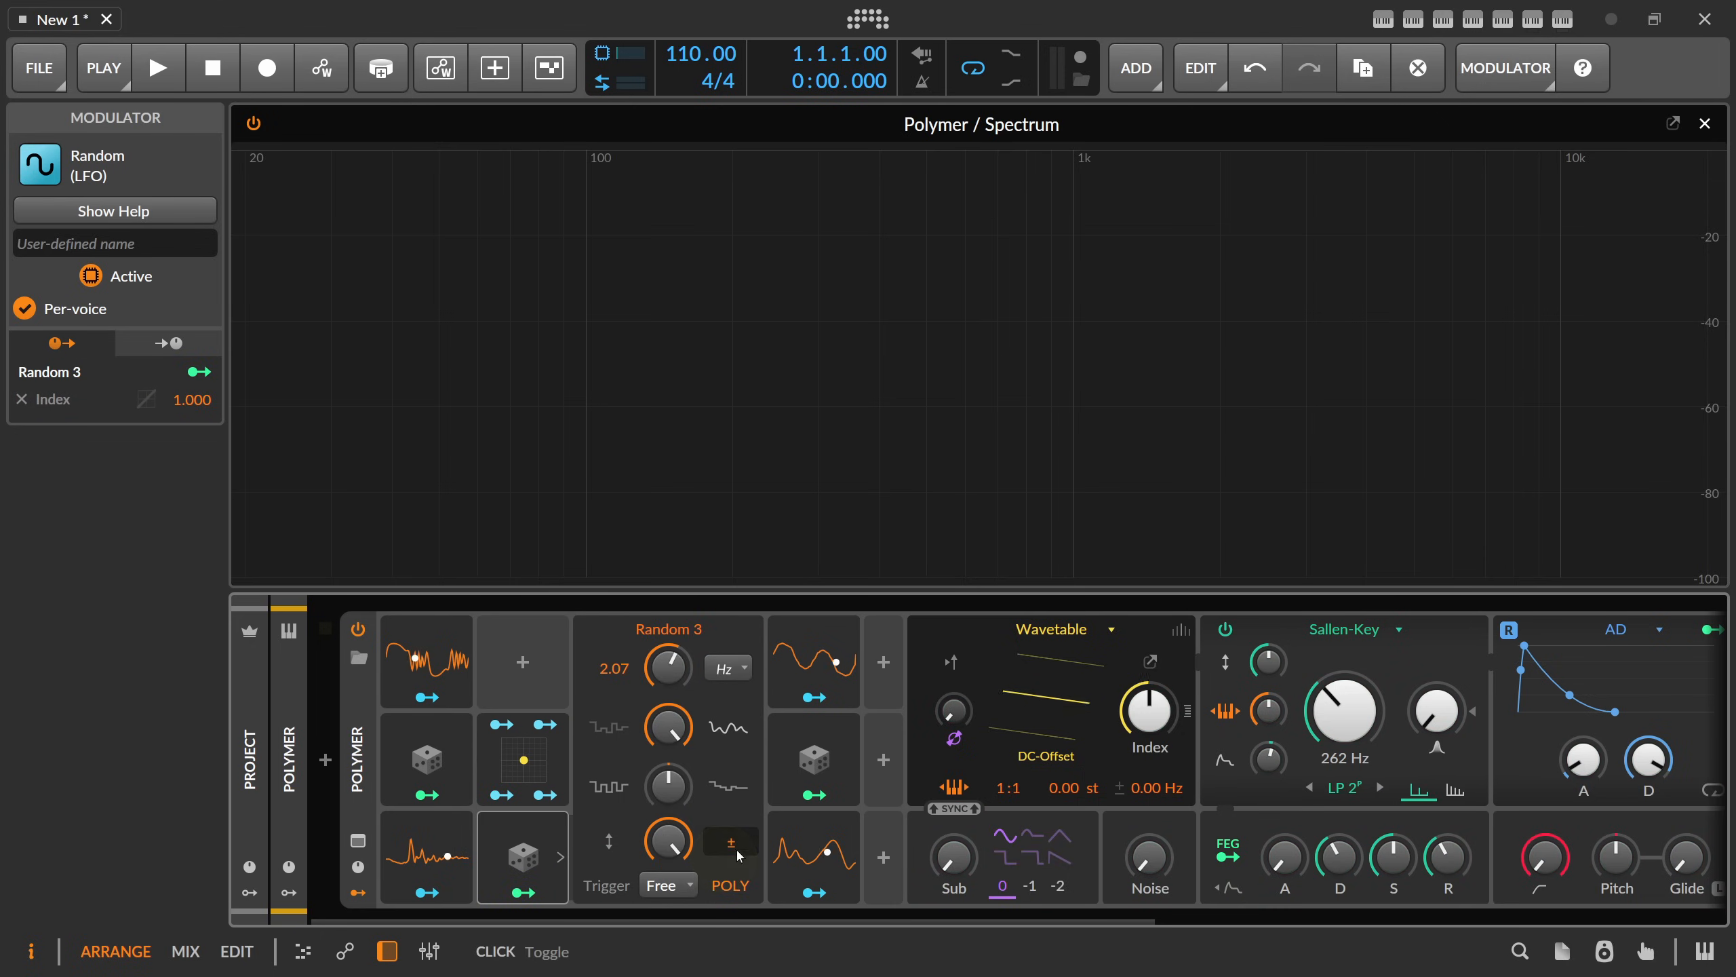
- Make two more Random copies and map one to Wavetable LFO 1's Index and the other to Wavetable LFO 4's Index, each at 1.000
left_click_drag(533, 838, 523, 683)
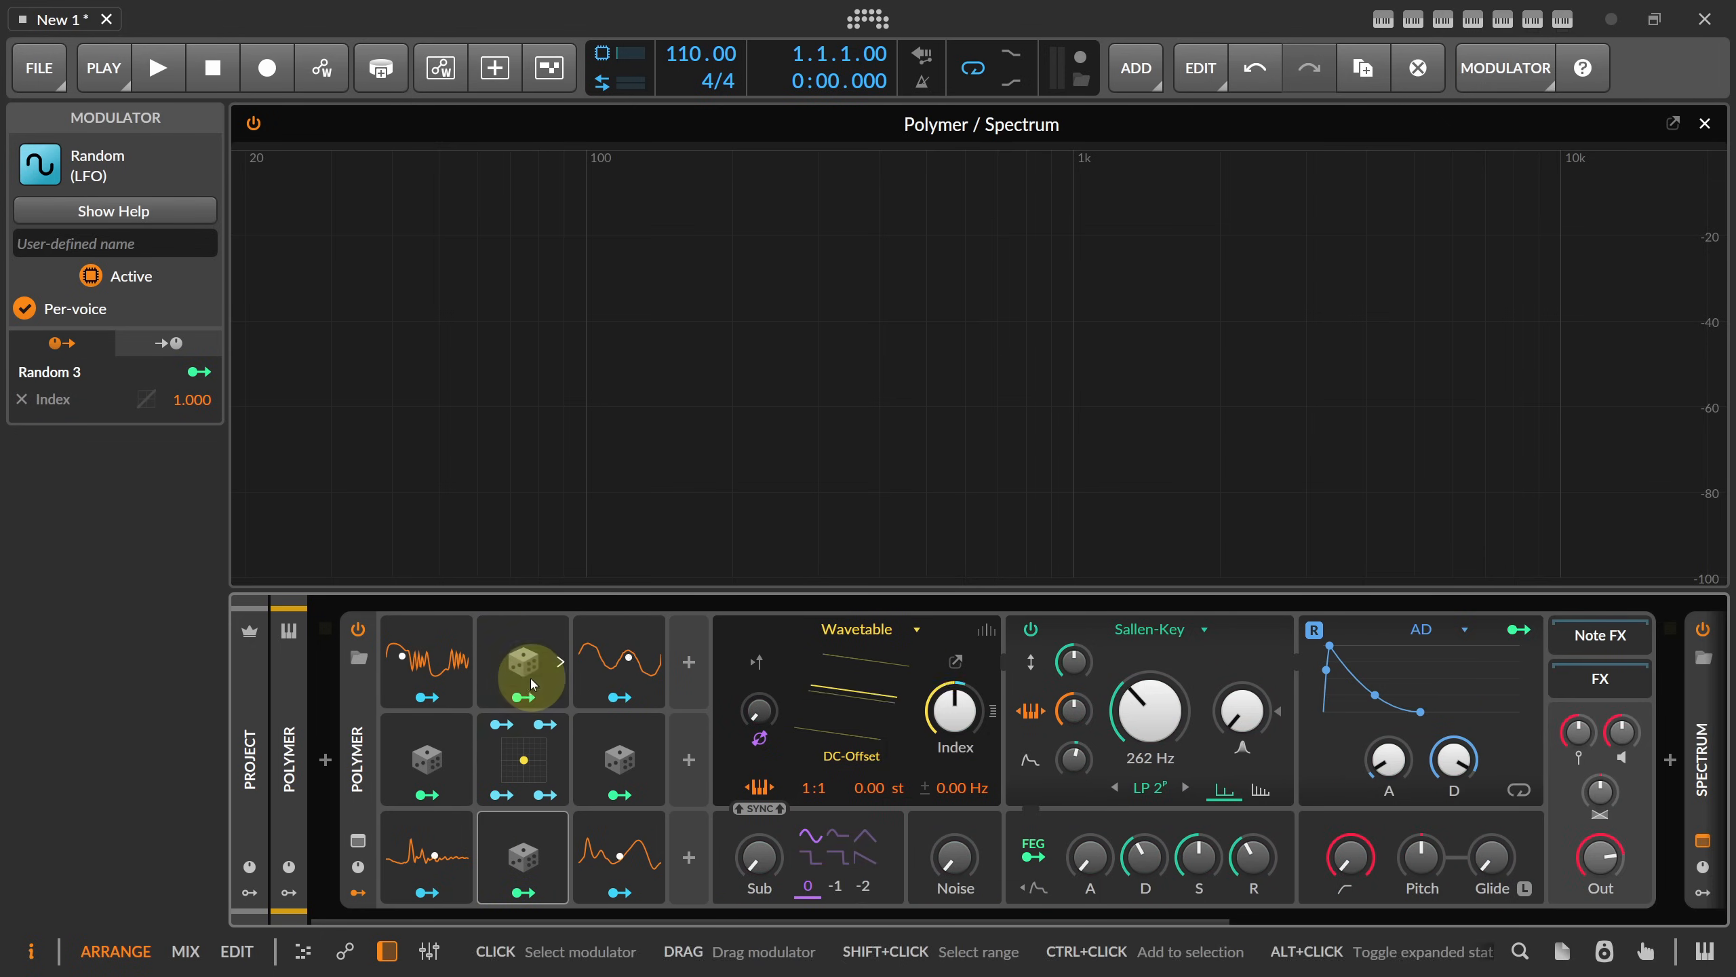
left_click(437, 657)
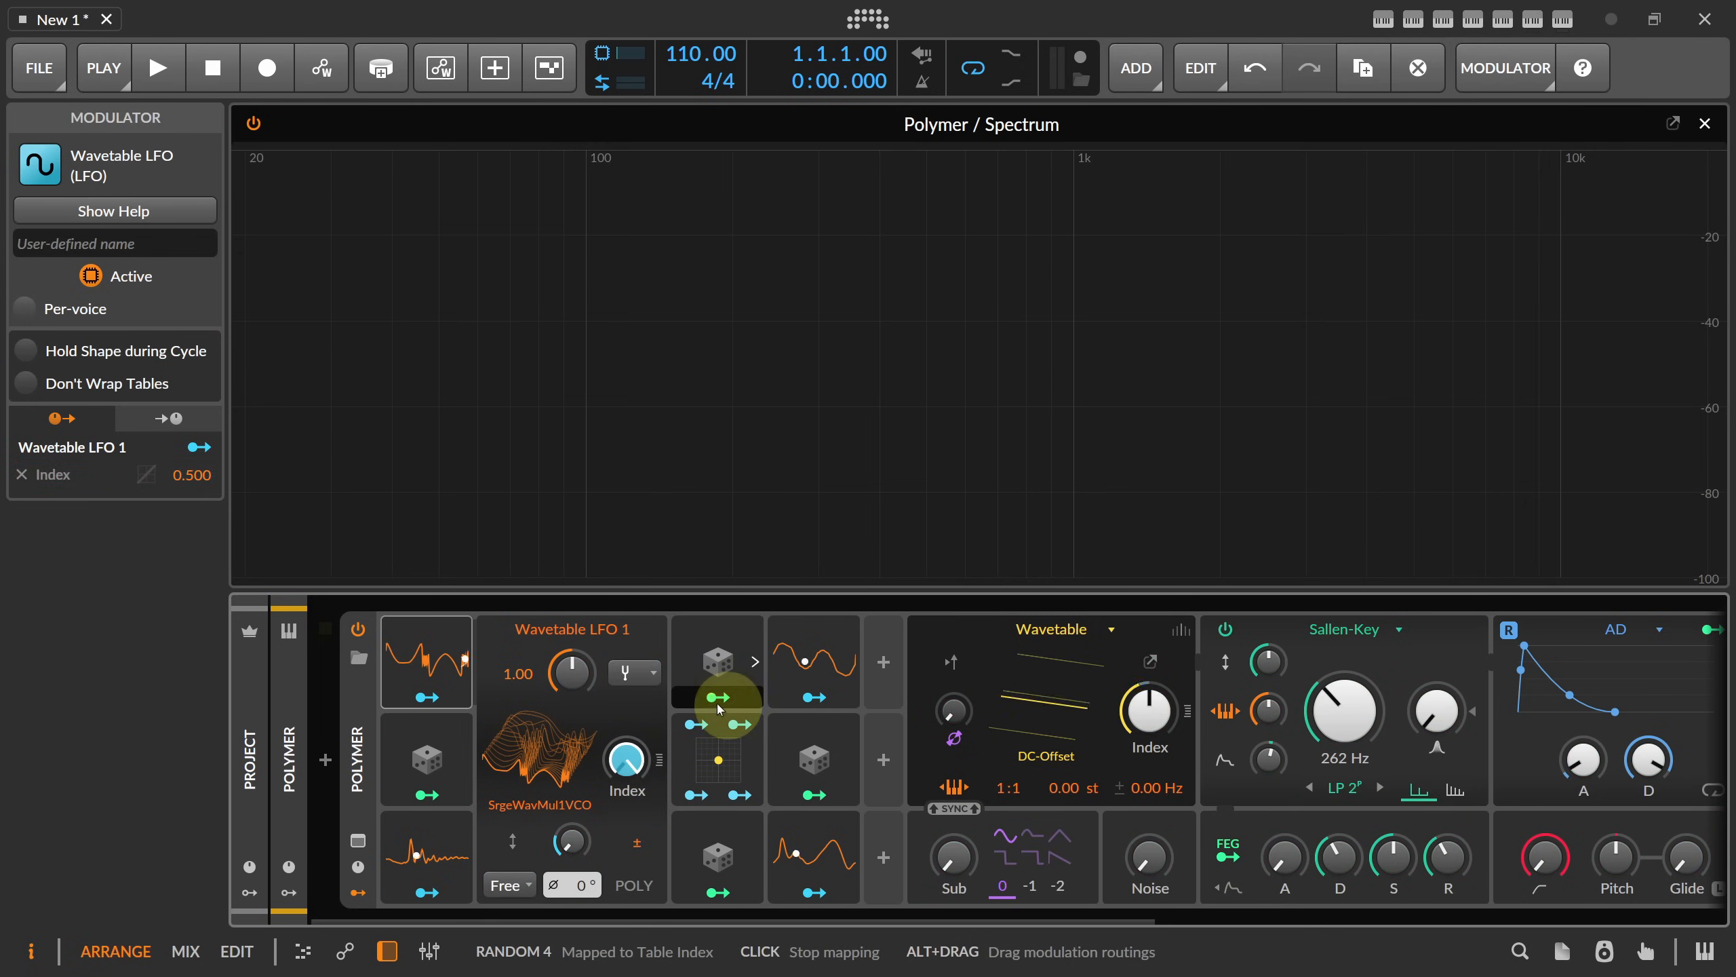
left_click_drag(716, 660, 902, 687)
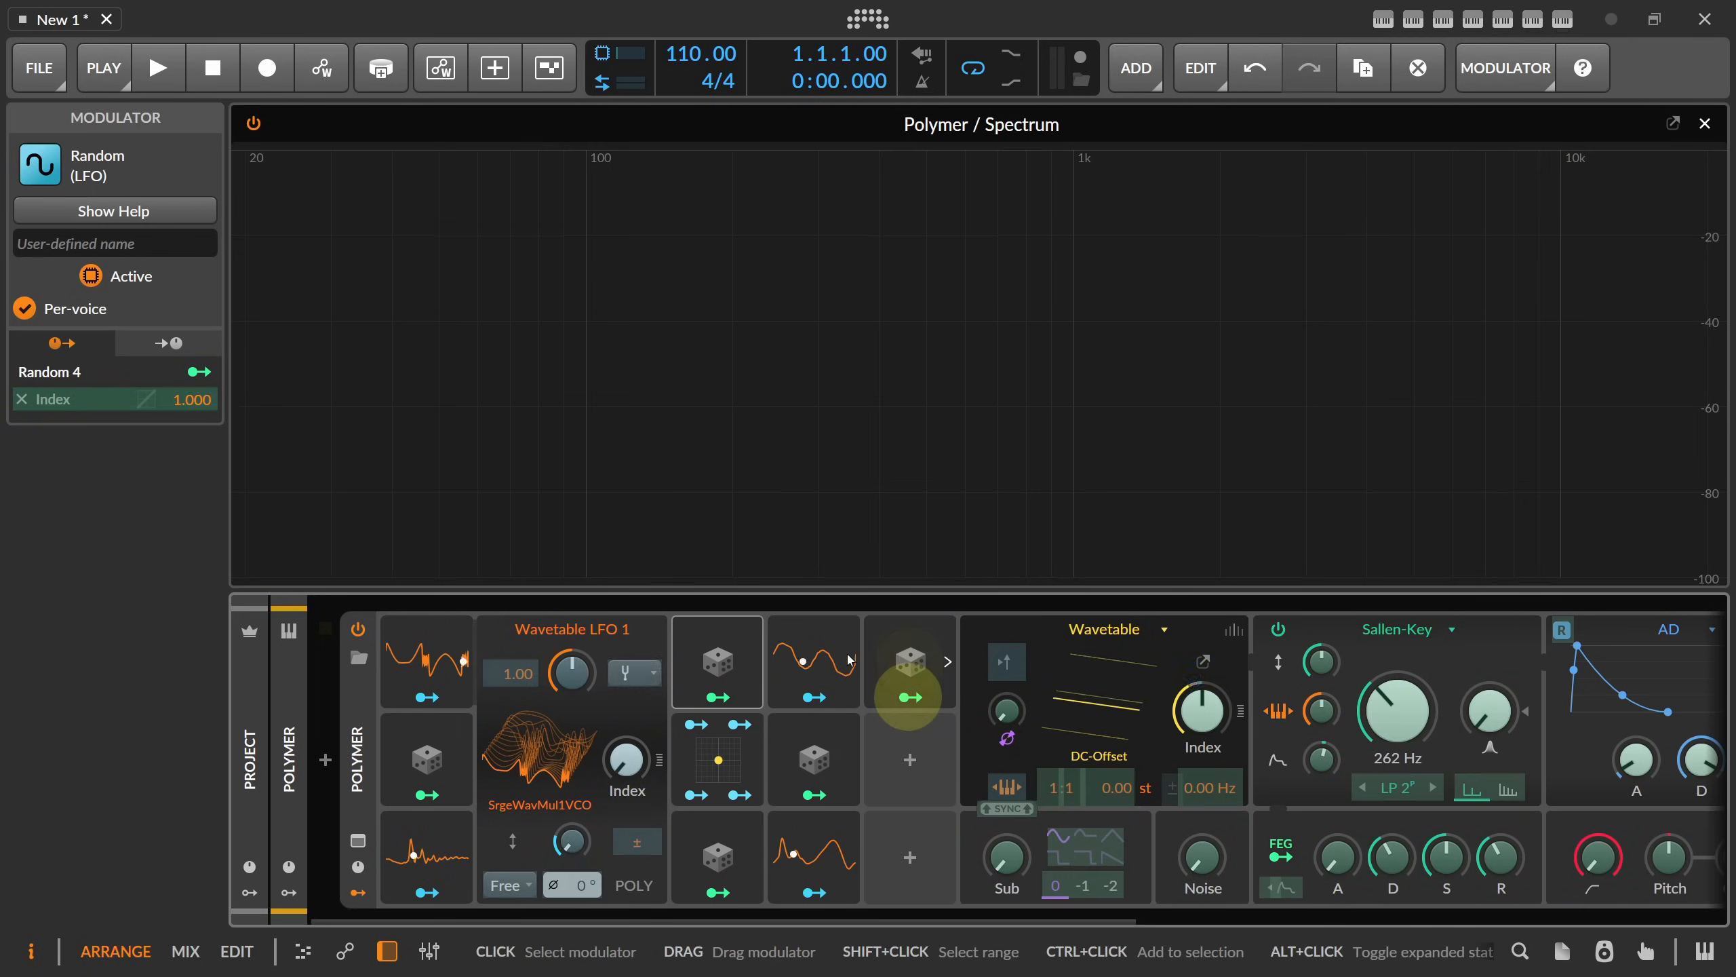
left_click(819, 700)
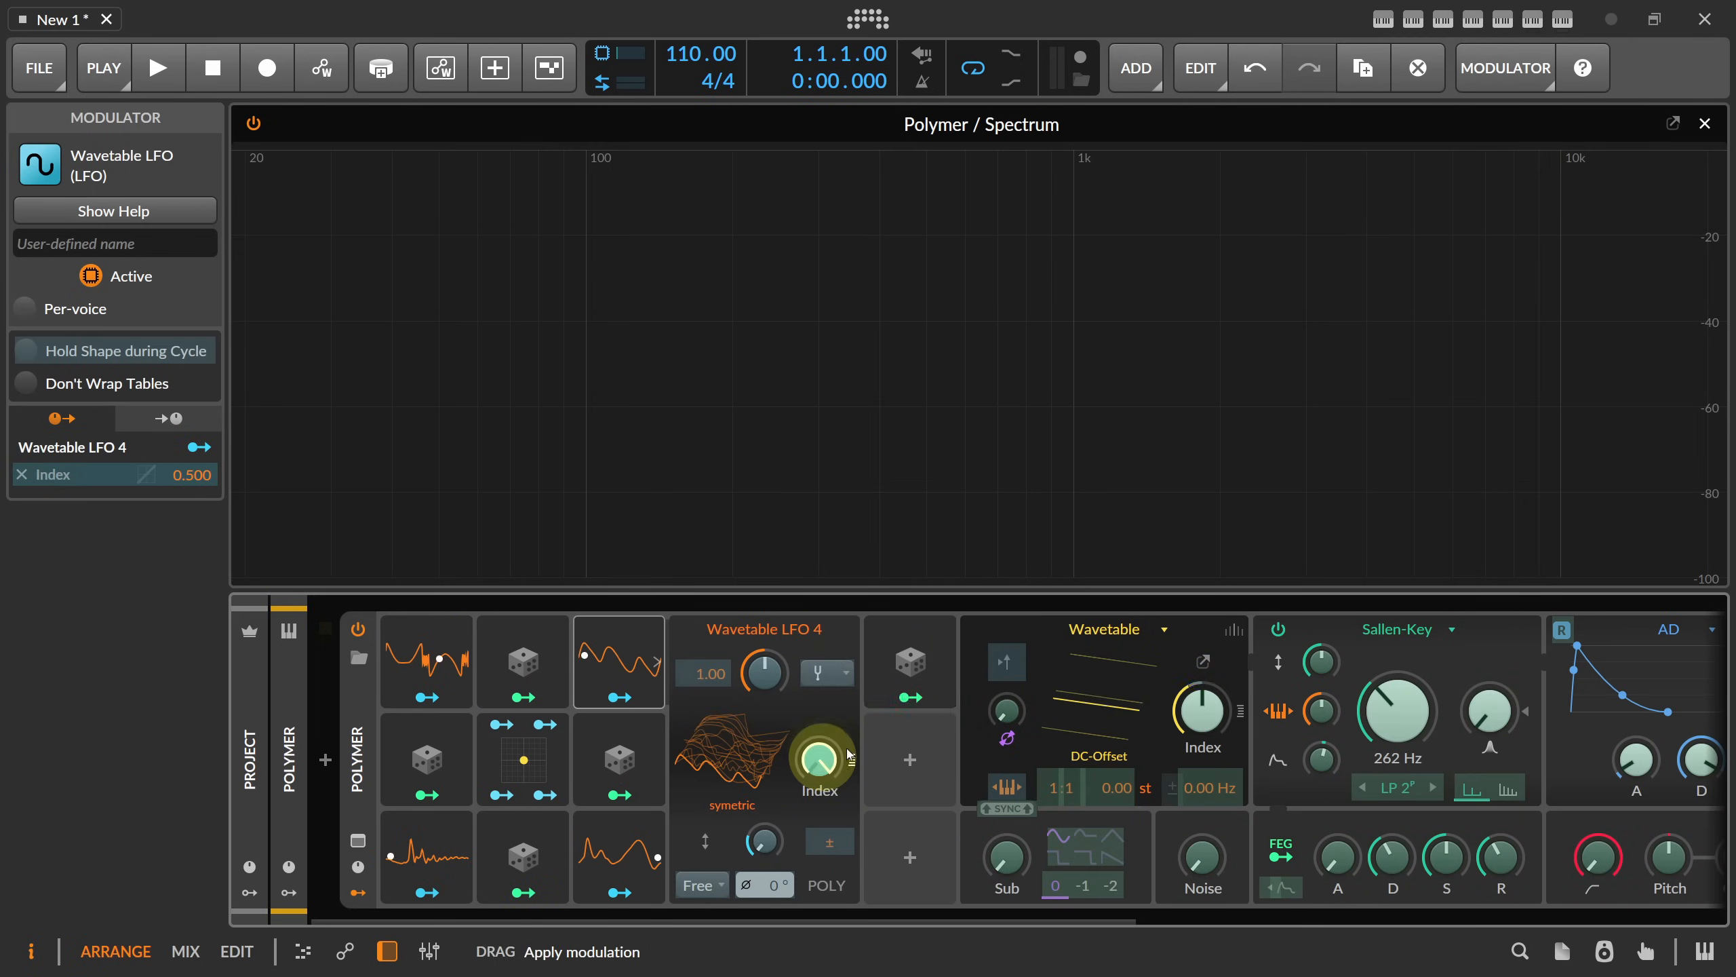
- Duplicate the last Random into the bottom slot, map the copy to Wavetable LFO 3's Index at 1.000 and collapse the LFO
left_click_drag(907, 672, 906, 884)
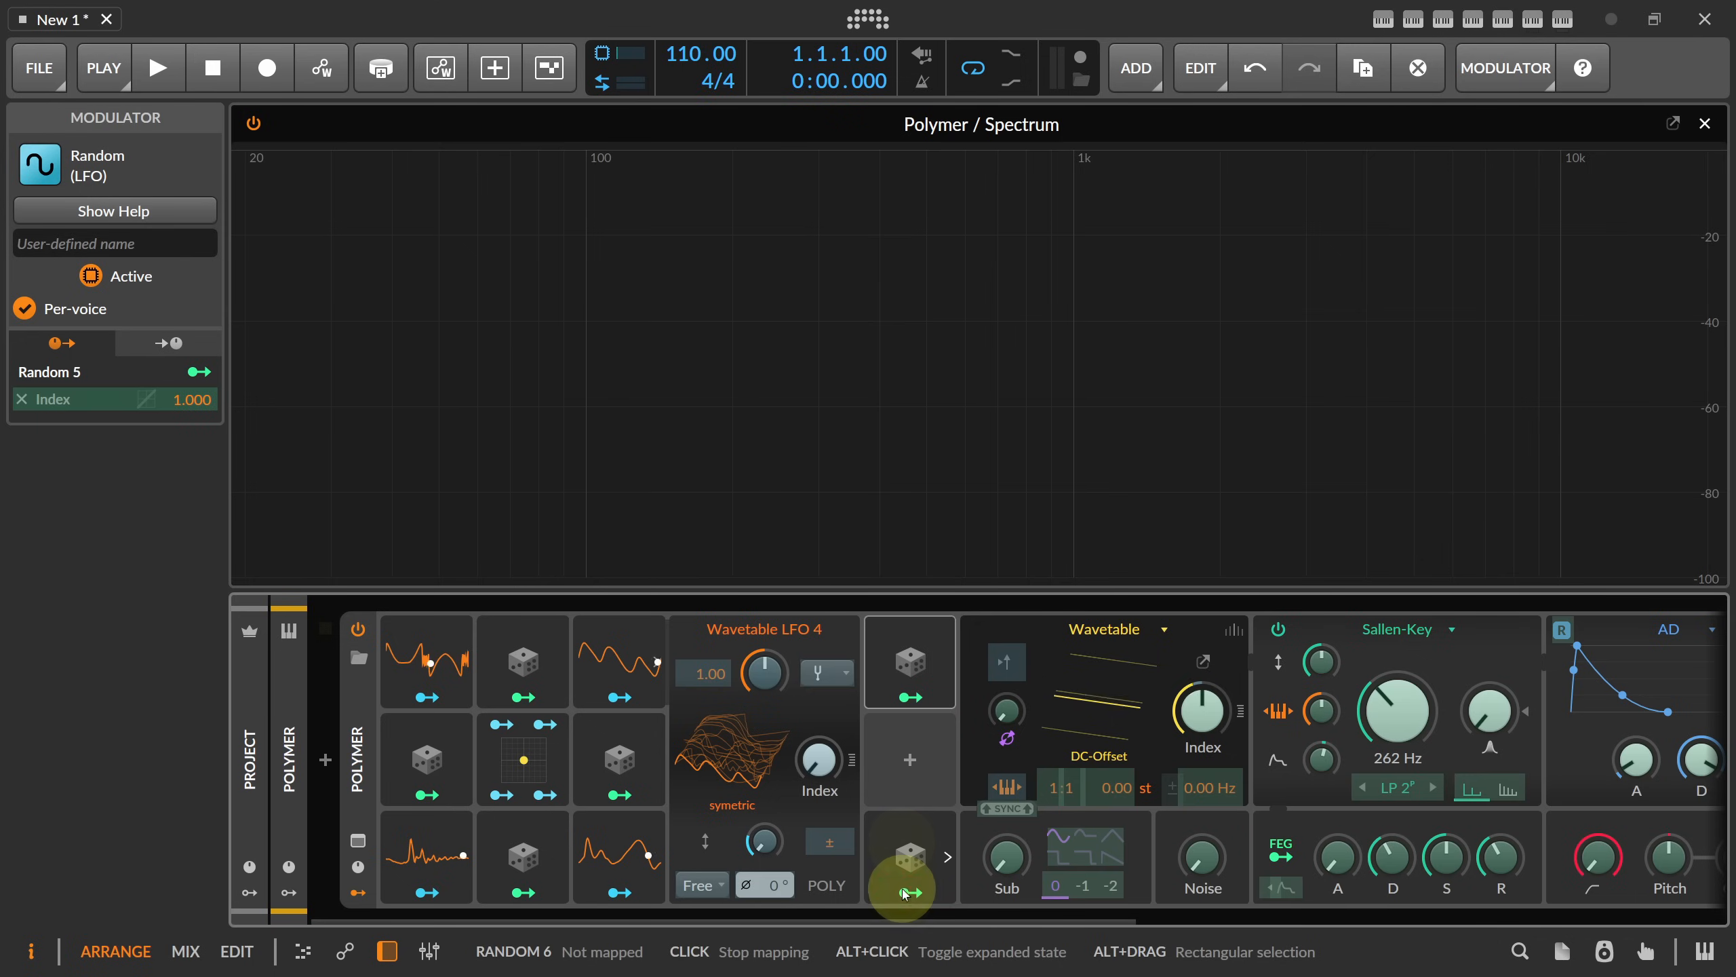
left_click(639, 848)
left_click_drag(820, 760, 823, 757)
left_click(910, 869)
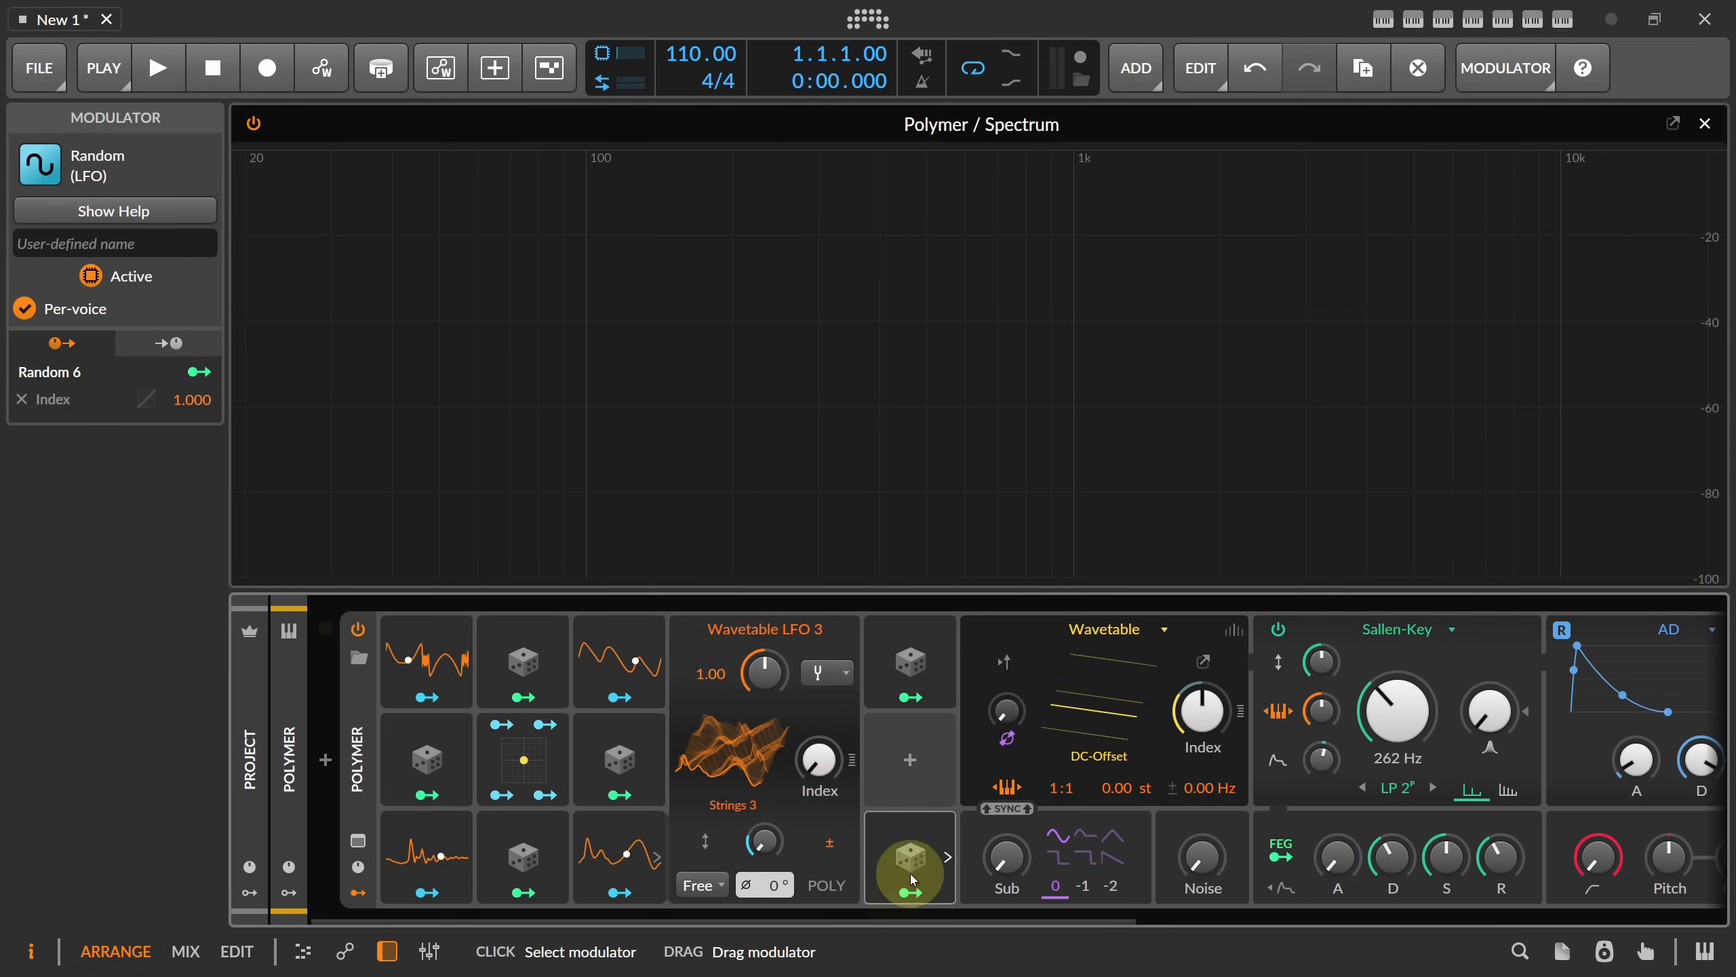
left_click(726, 841)
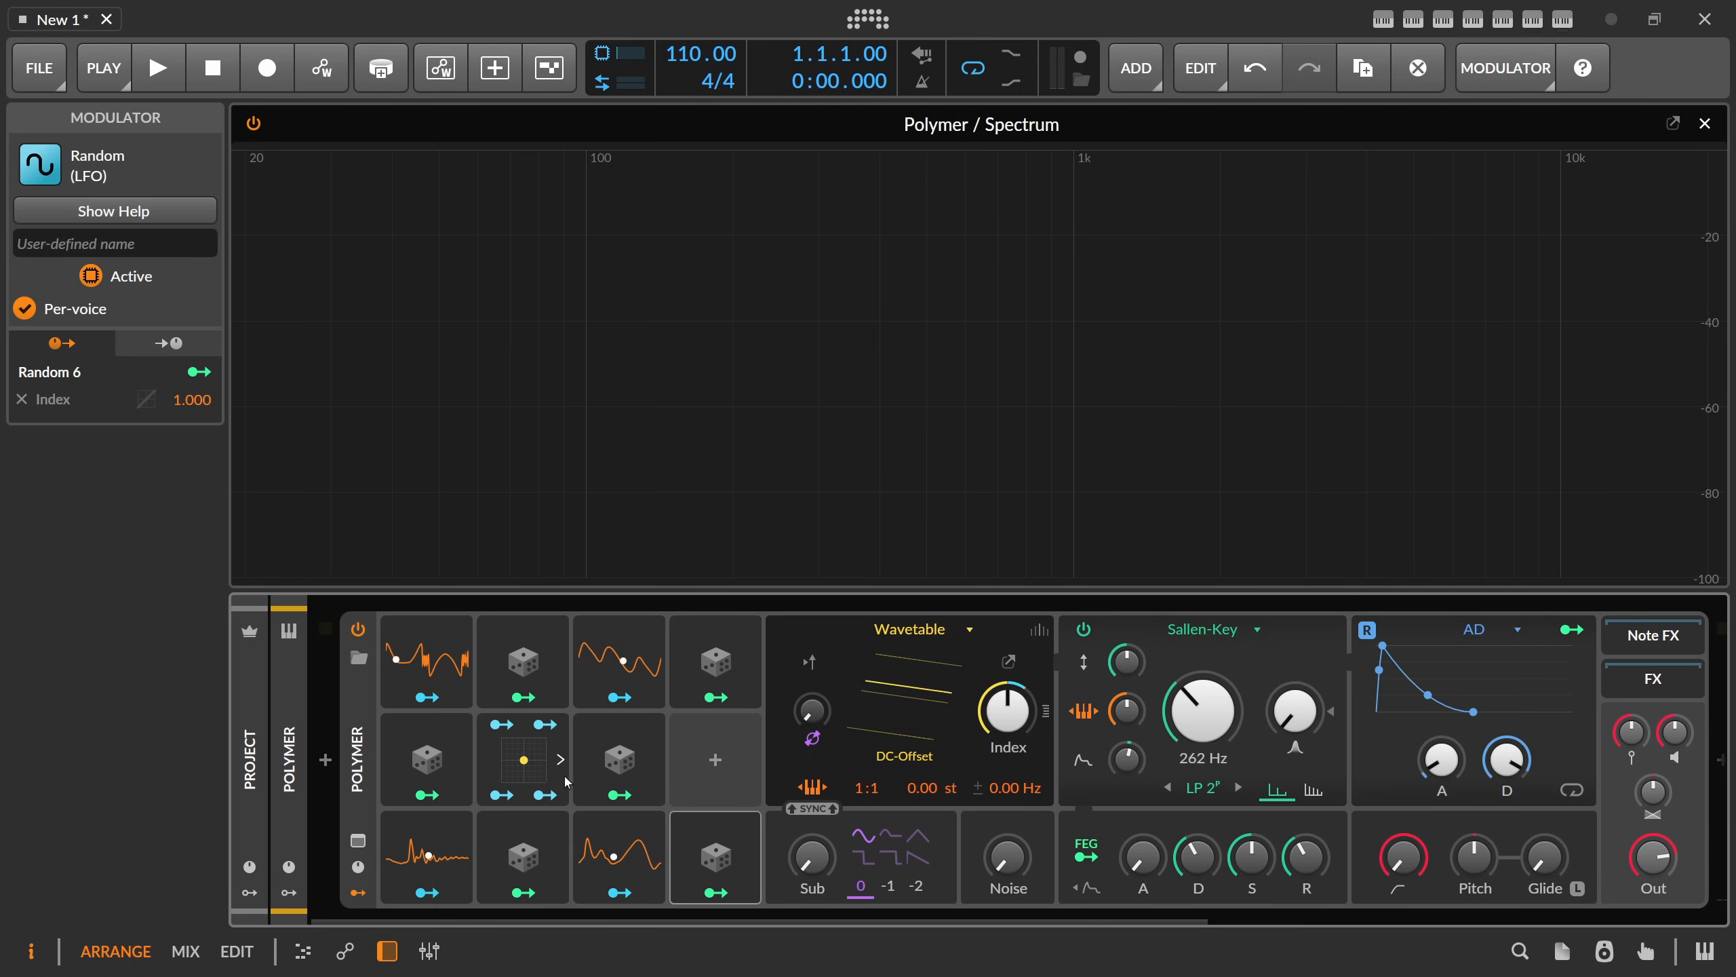
- Raise the AD envelope's attack and increase the Sallen-Key filter's envelope amount
left_click_drag(1441, 759, 1501, 748)
left_click_drag(1130, 755, 1130, 725)
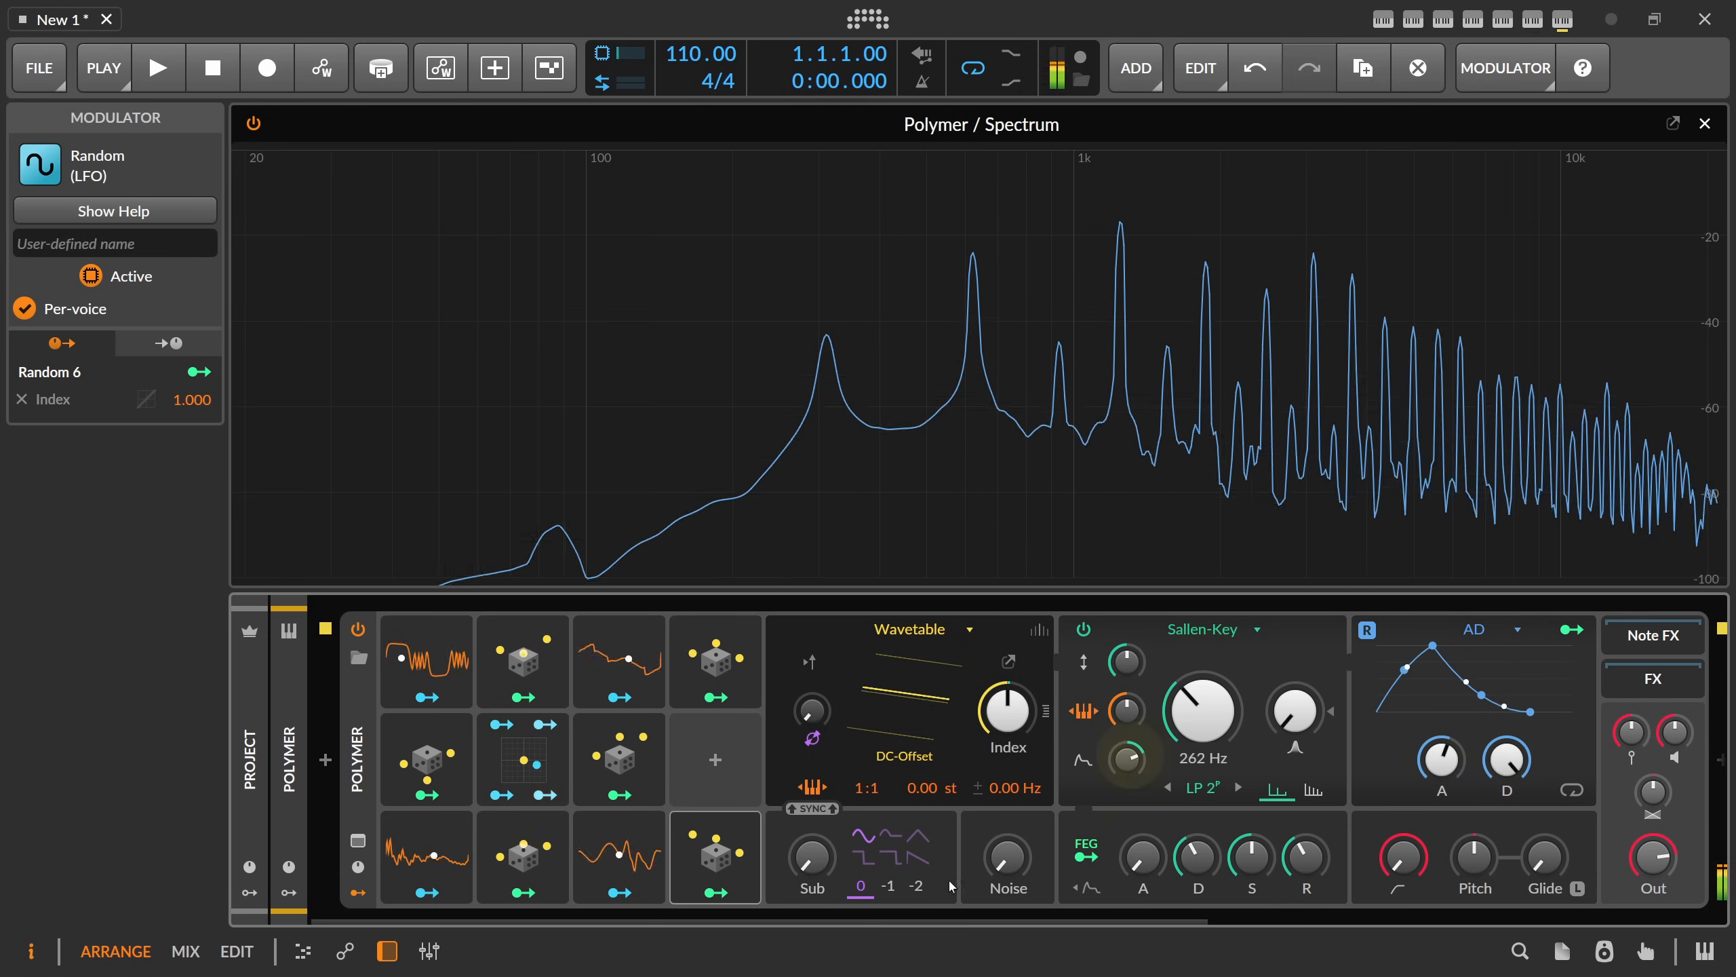
- Switch all four Wavetable LFOs to per-voice (POLY) operation and collapse the last one
left_click_drag(928, 919, 620, 918)
left_click(360, 736)
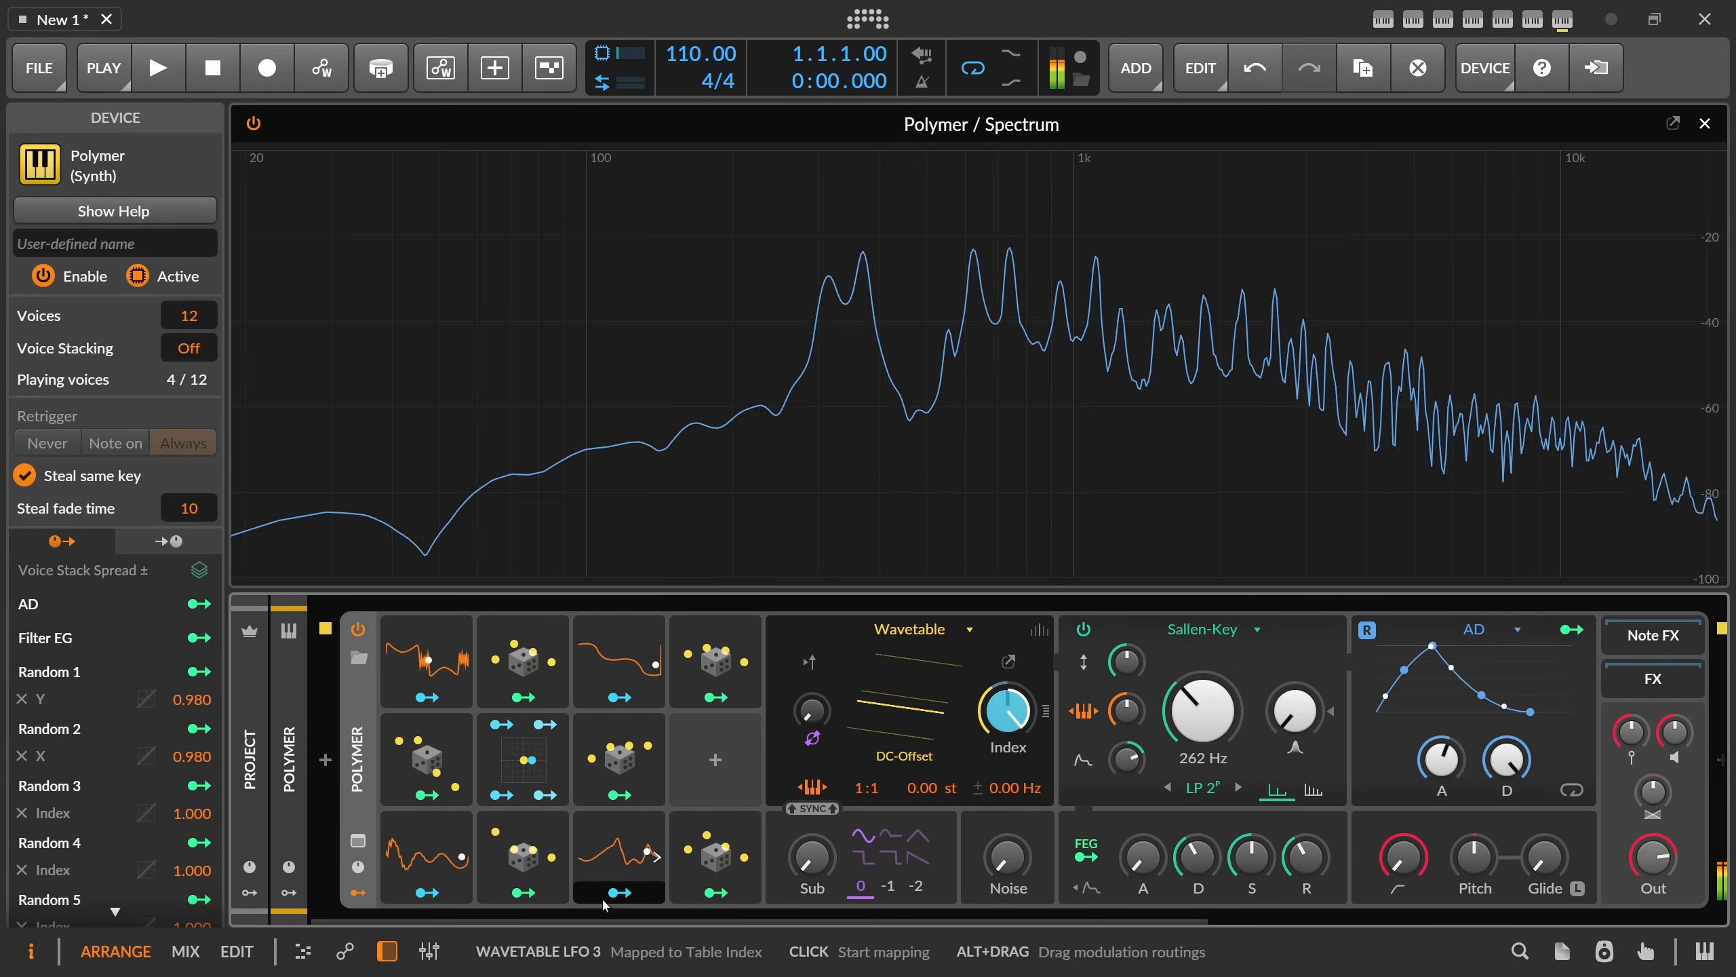
left_click(429, 850)
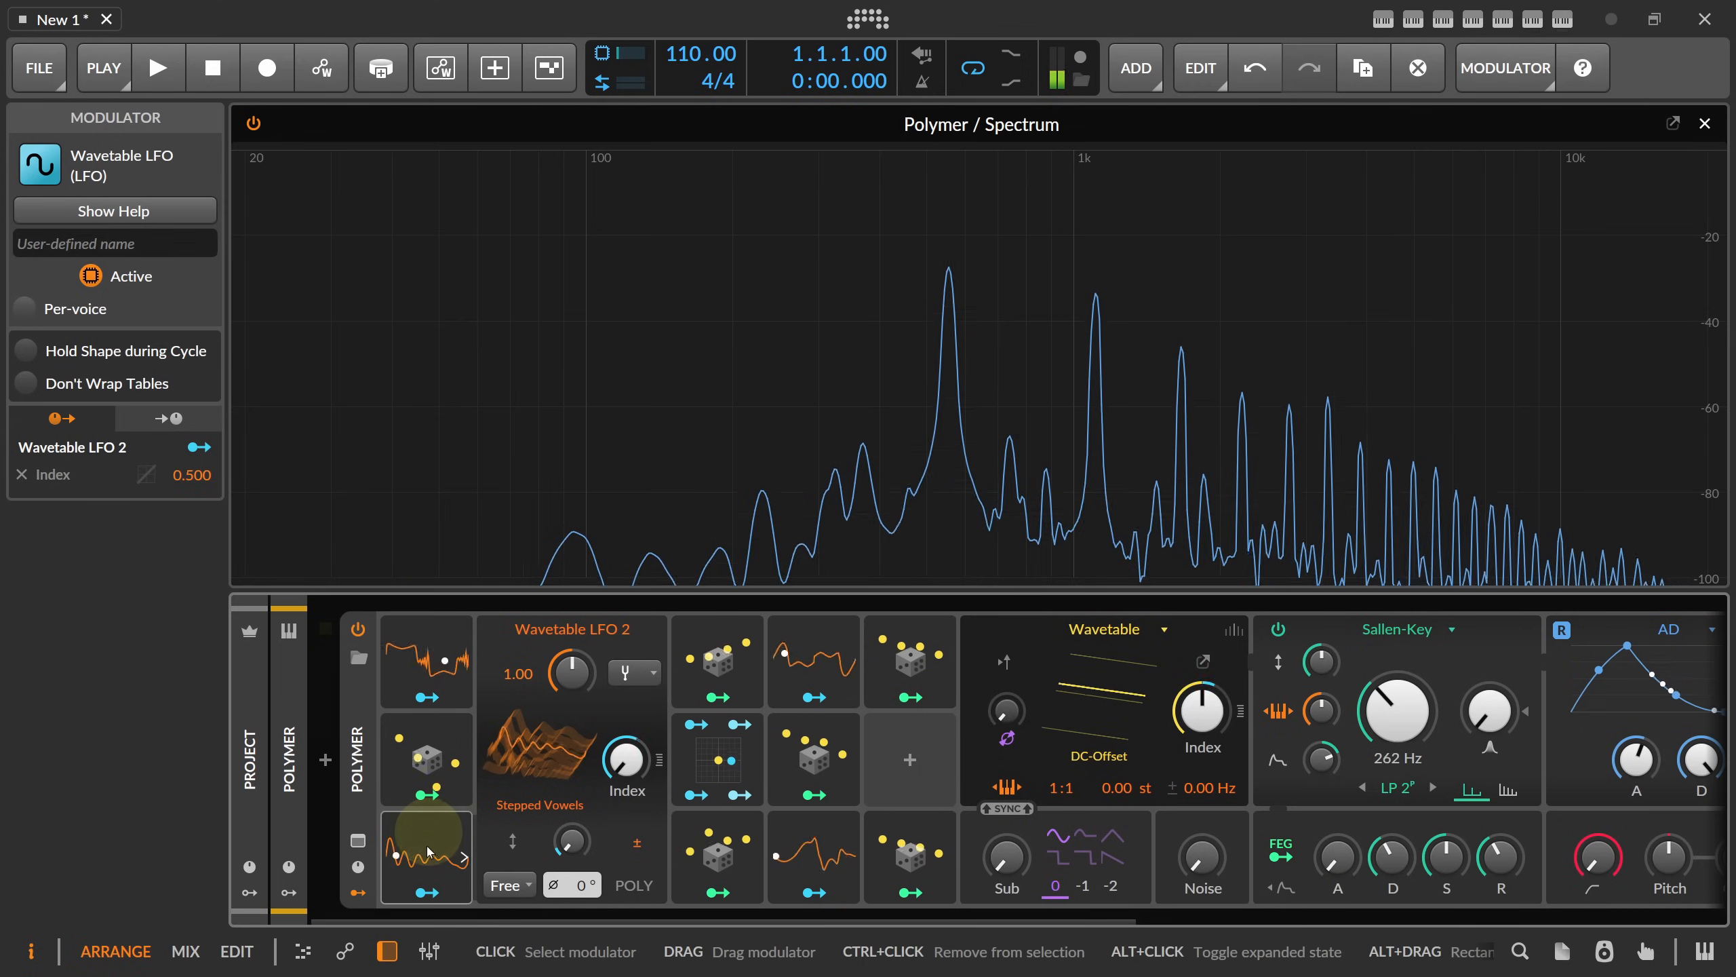
left_click(427, 660)
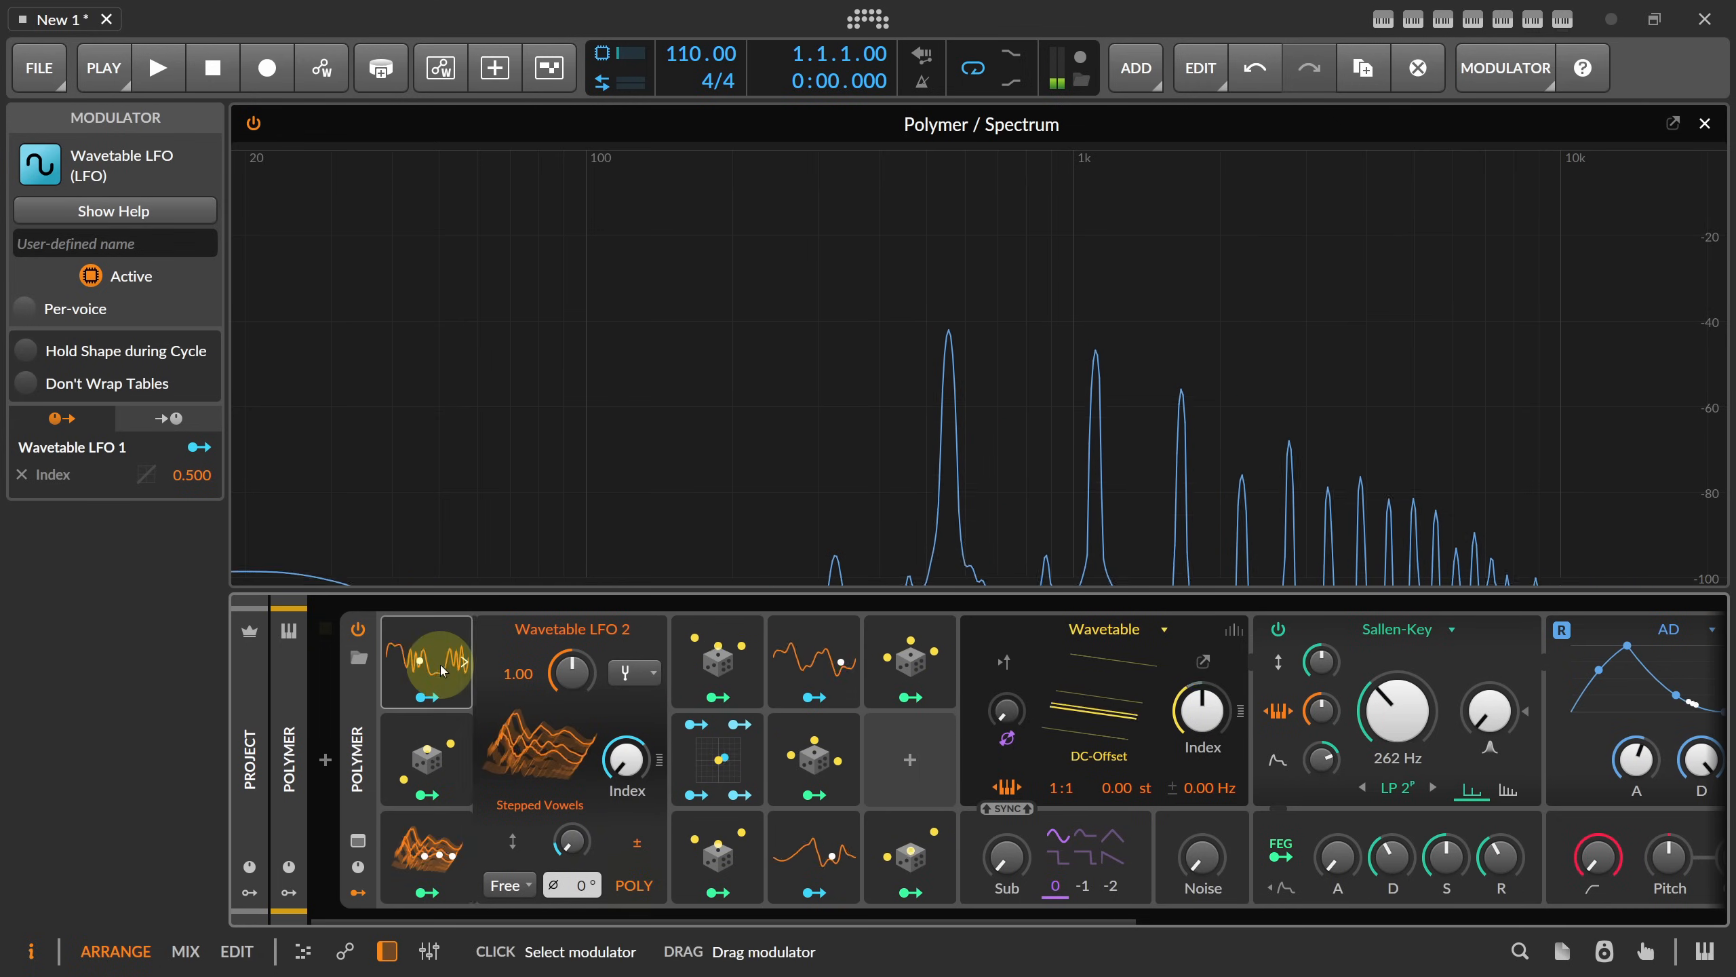
left_click(633, 885)
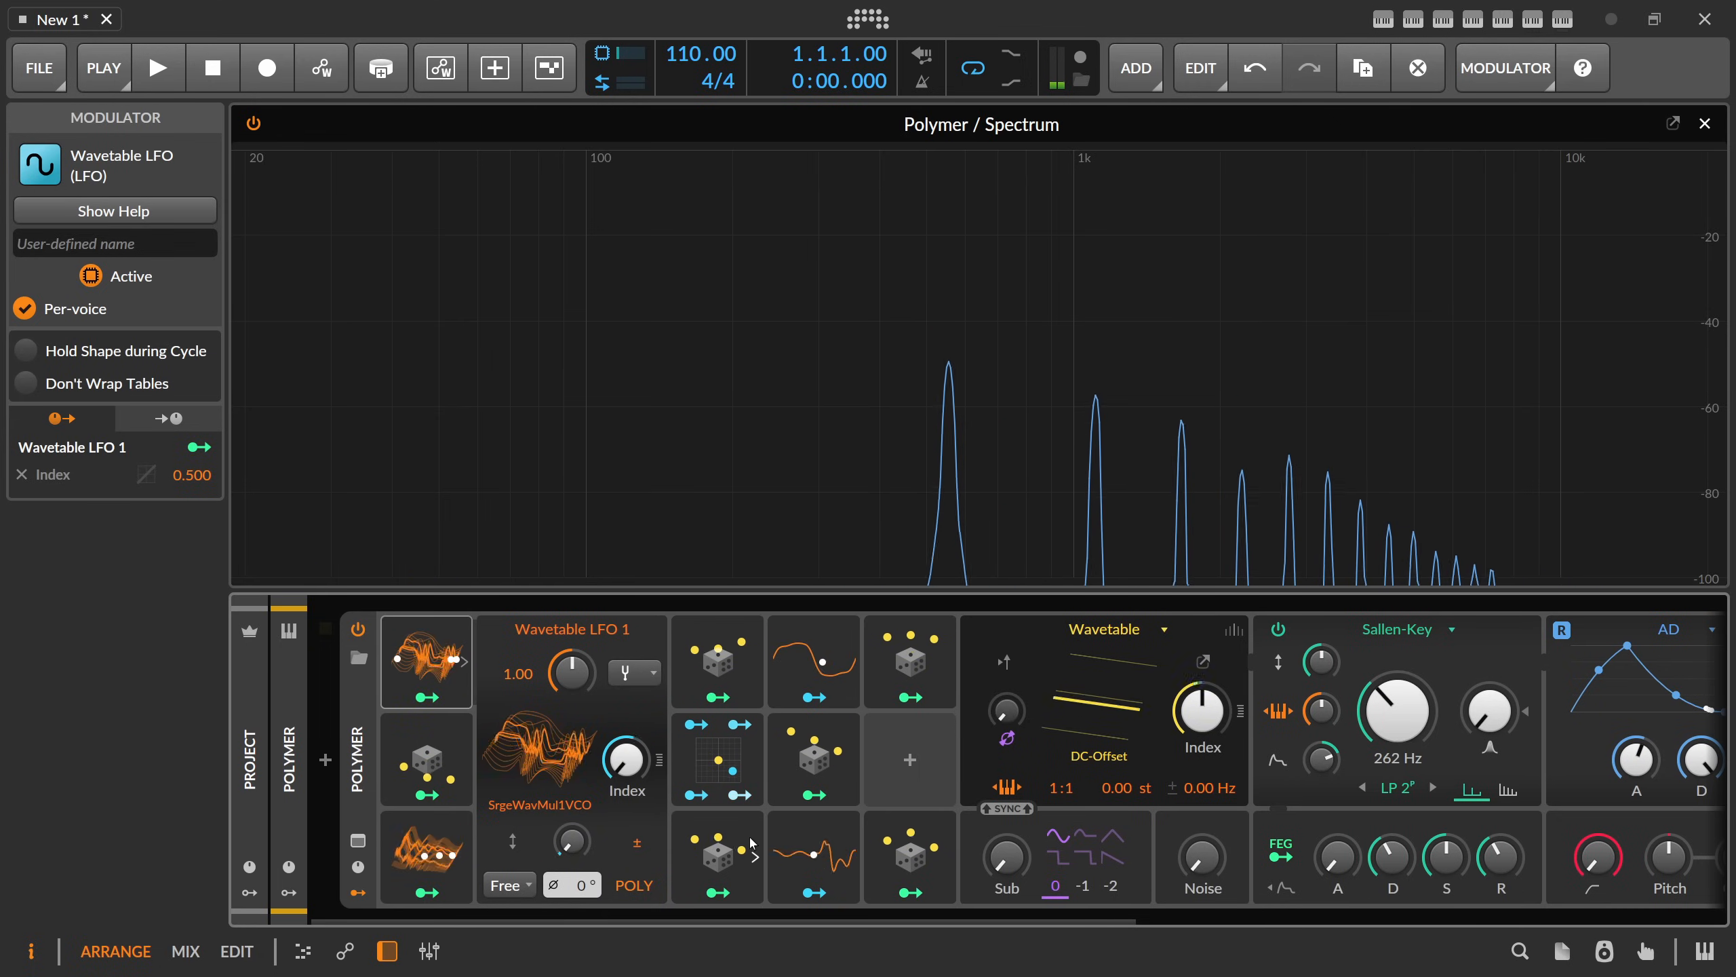
left_click(779, 845)
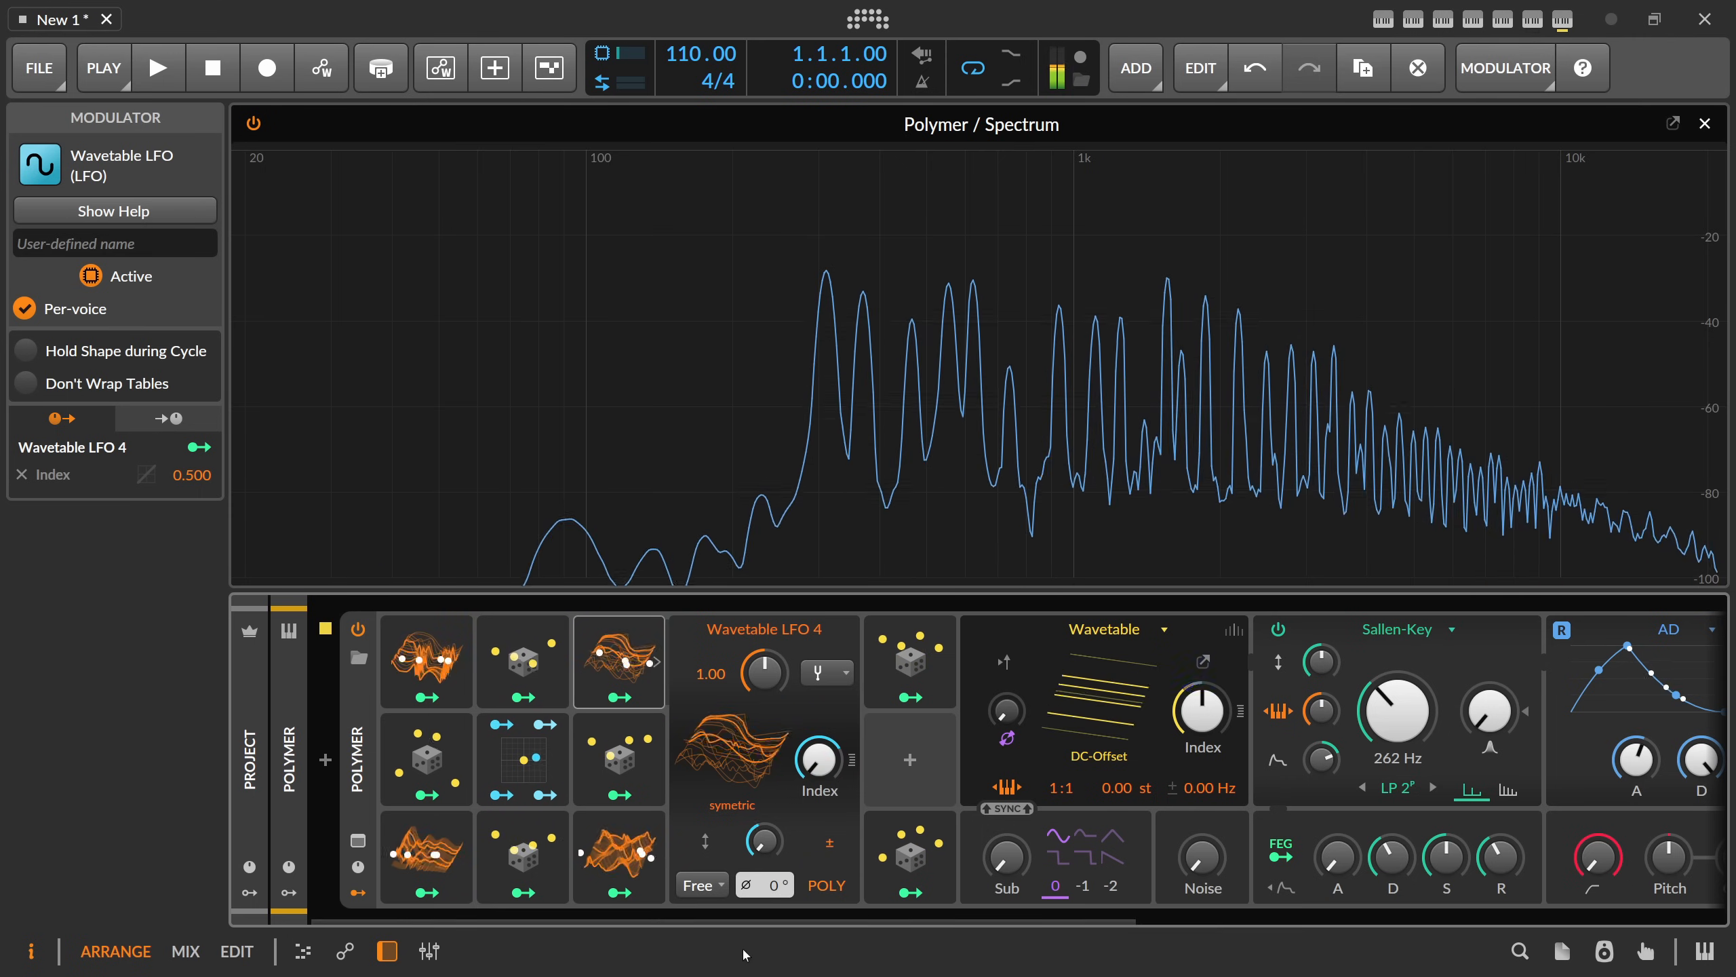
left_click(617, 853)
left_click(657, 856)
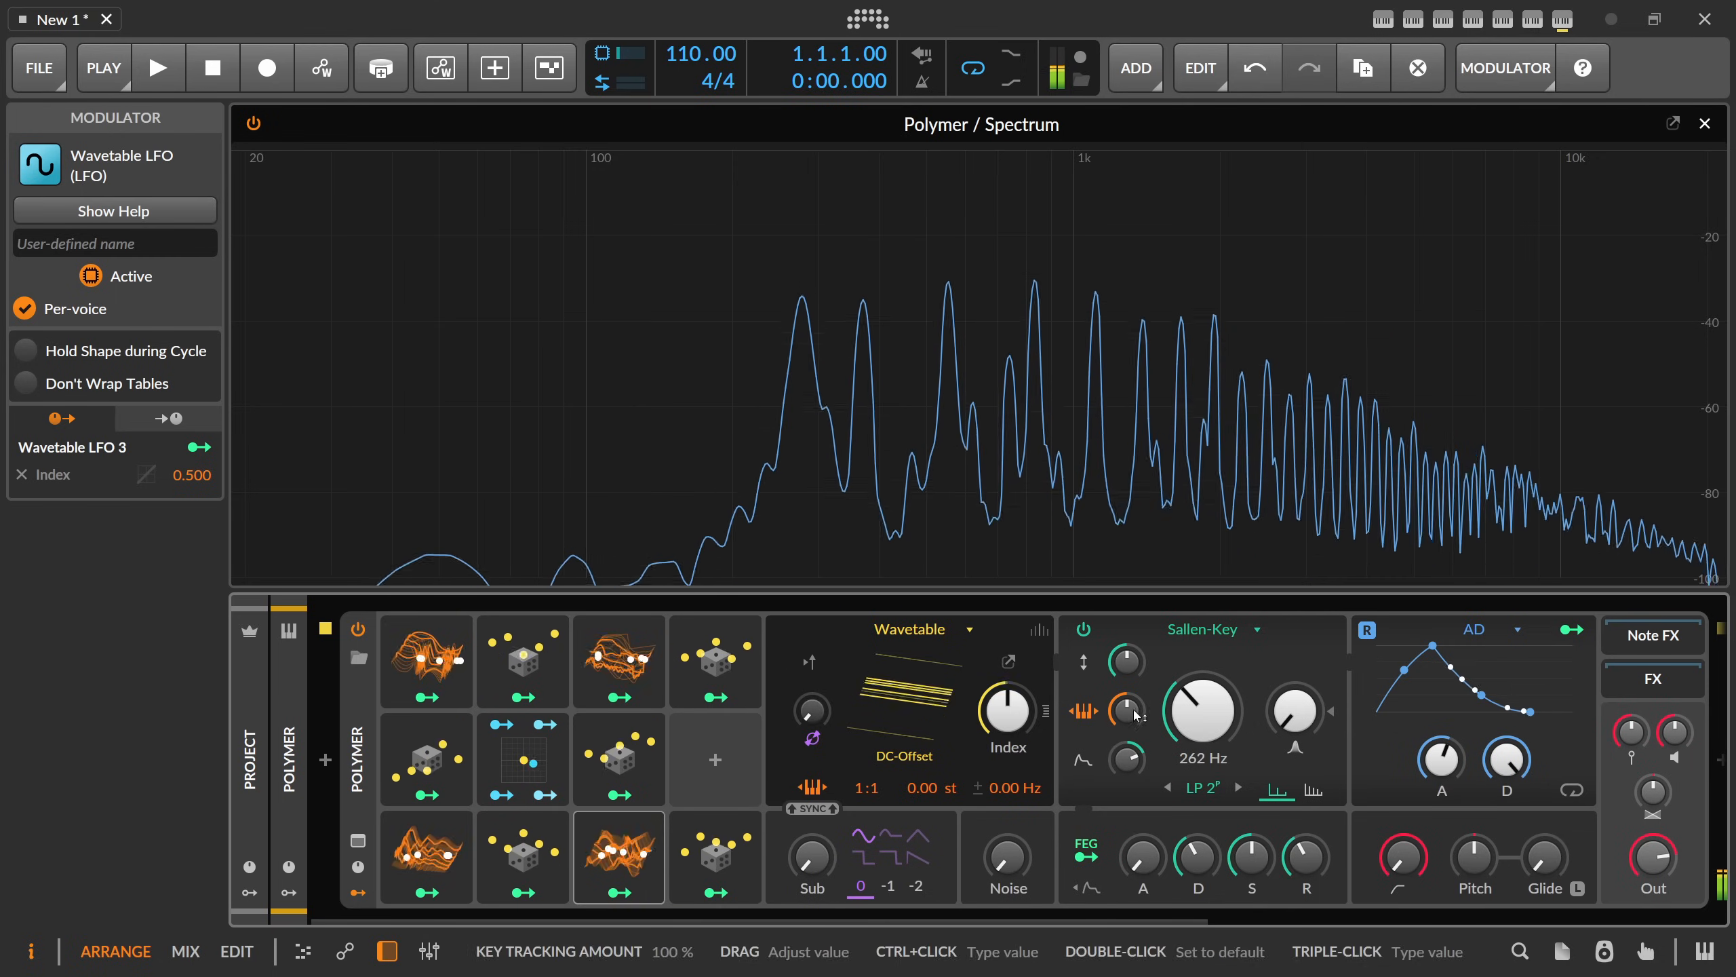
- Insert ValhallaSupermassive into Polymer's FX chain, set its Mix to 40.8 % and move its window clear of the spectrum display
left_click_drag(989, 920, 1384, 919)
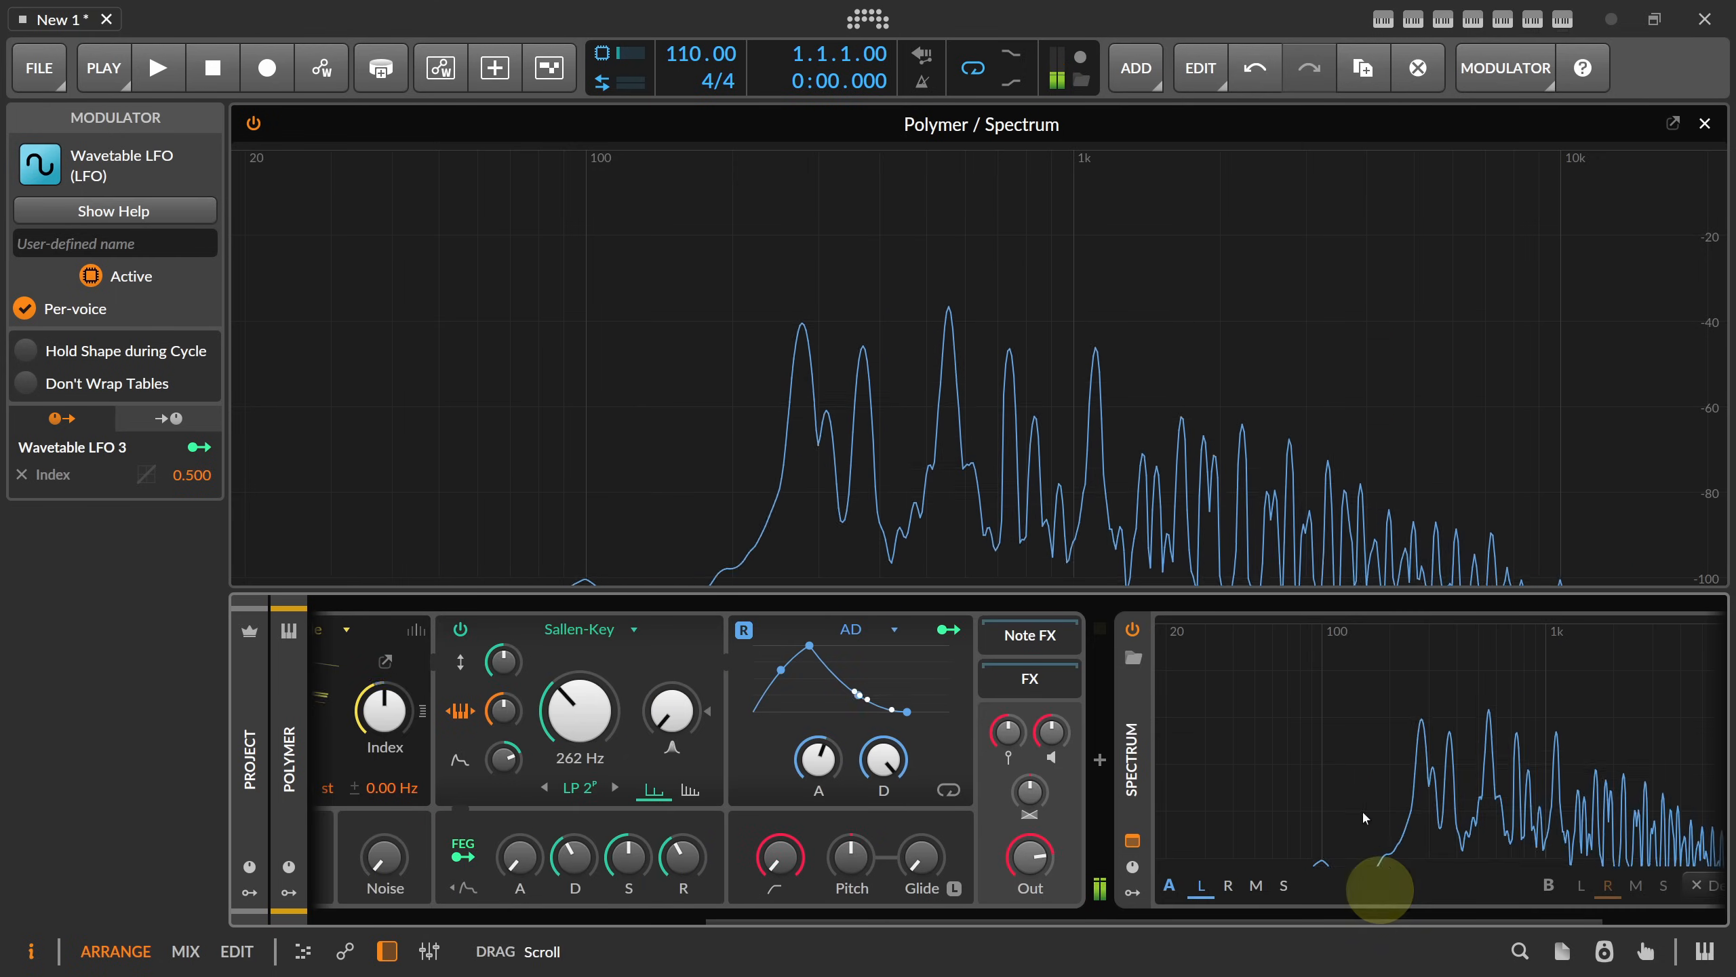
left_click(1095, 756)
type("supermassive")
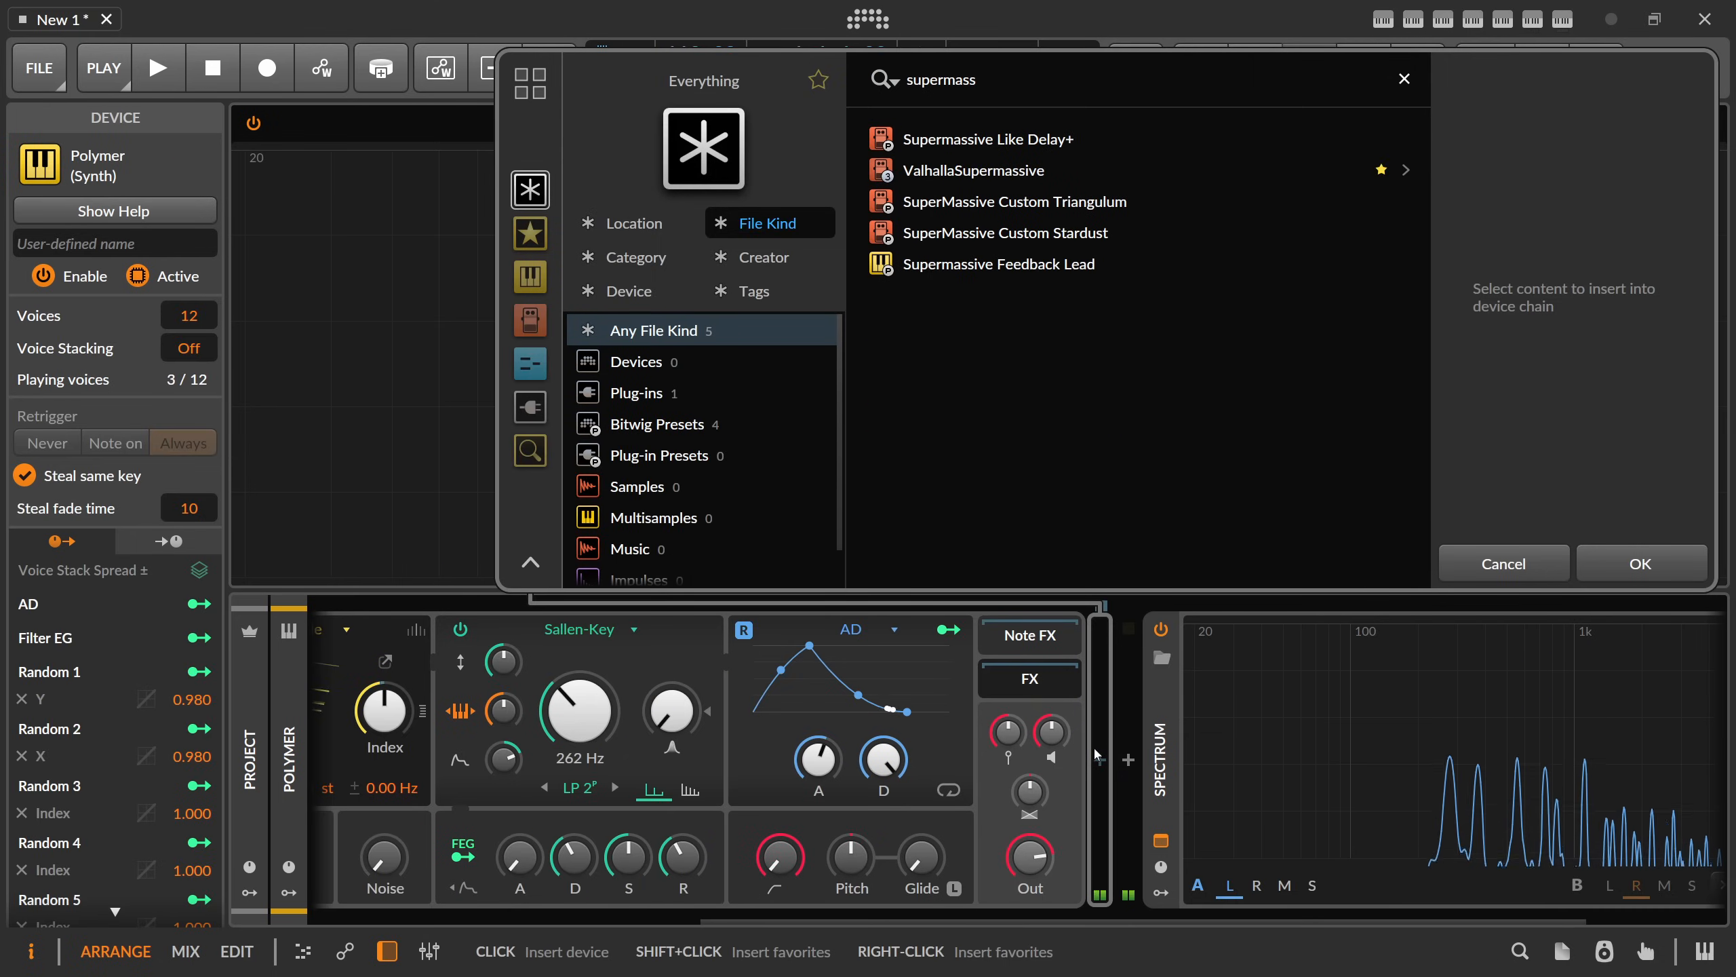
key("Down")
key("Down")
key("Return")
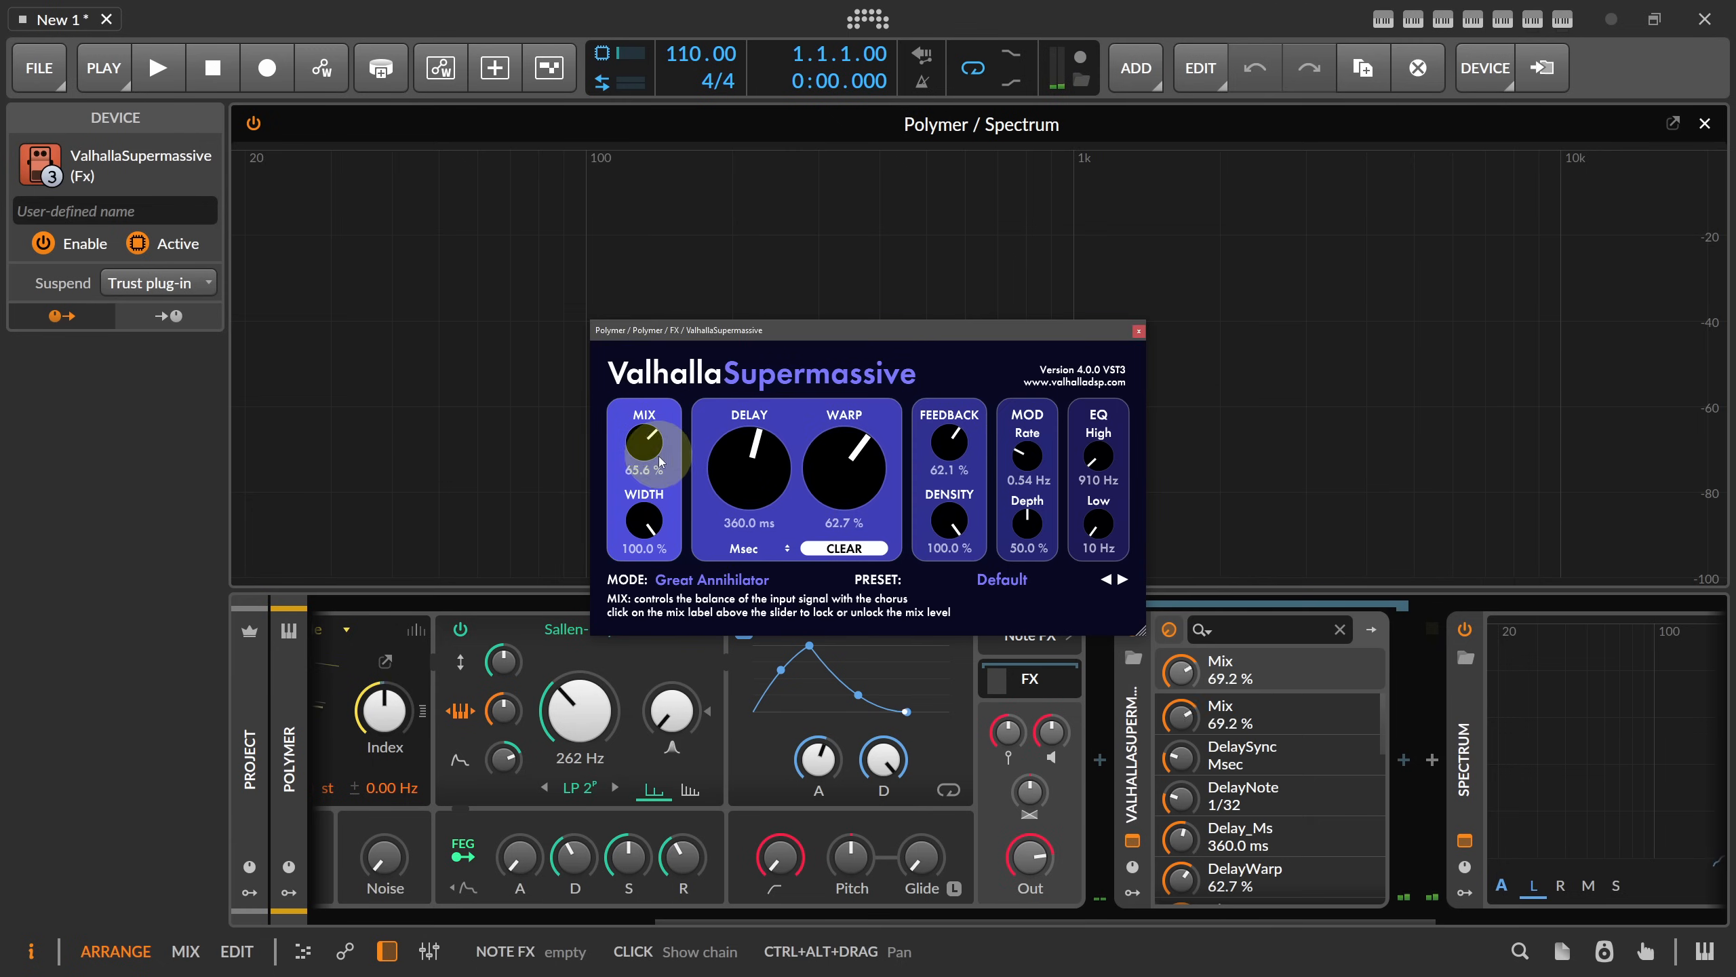
left_click_drag(644, 442, 670, 501)
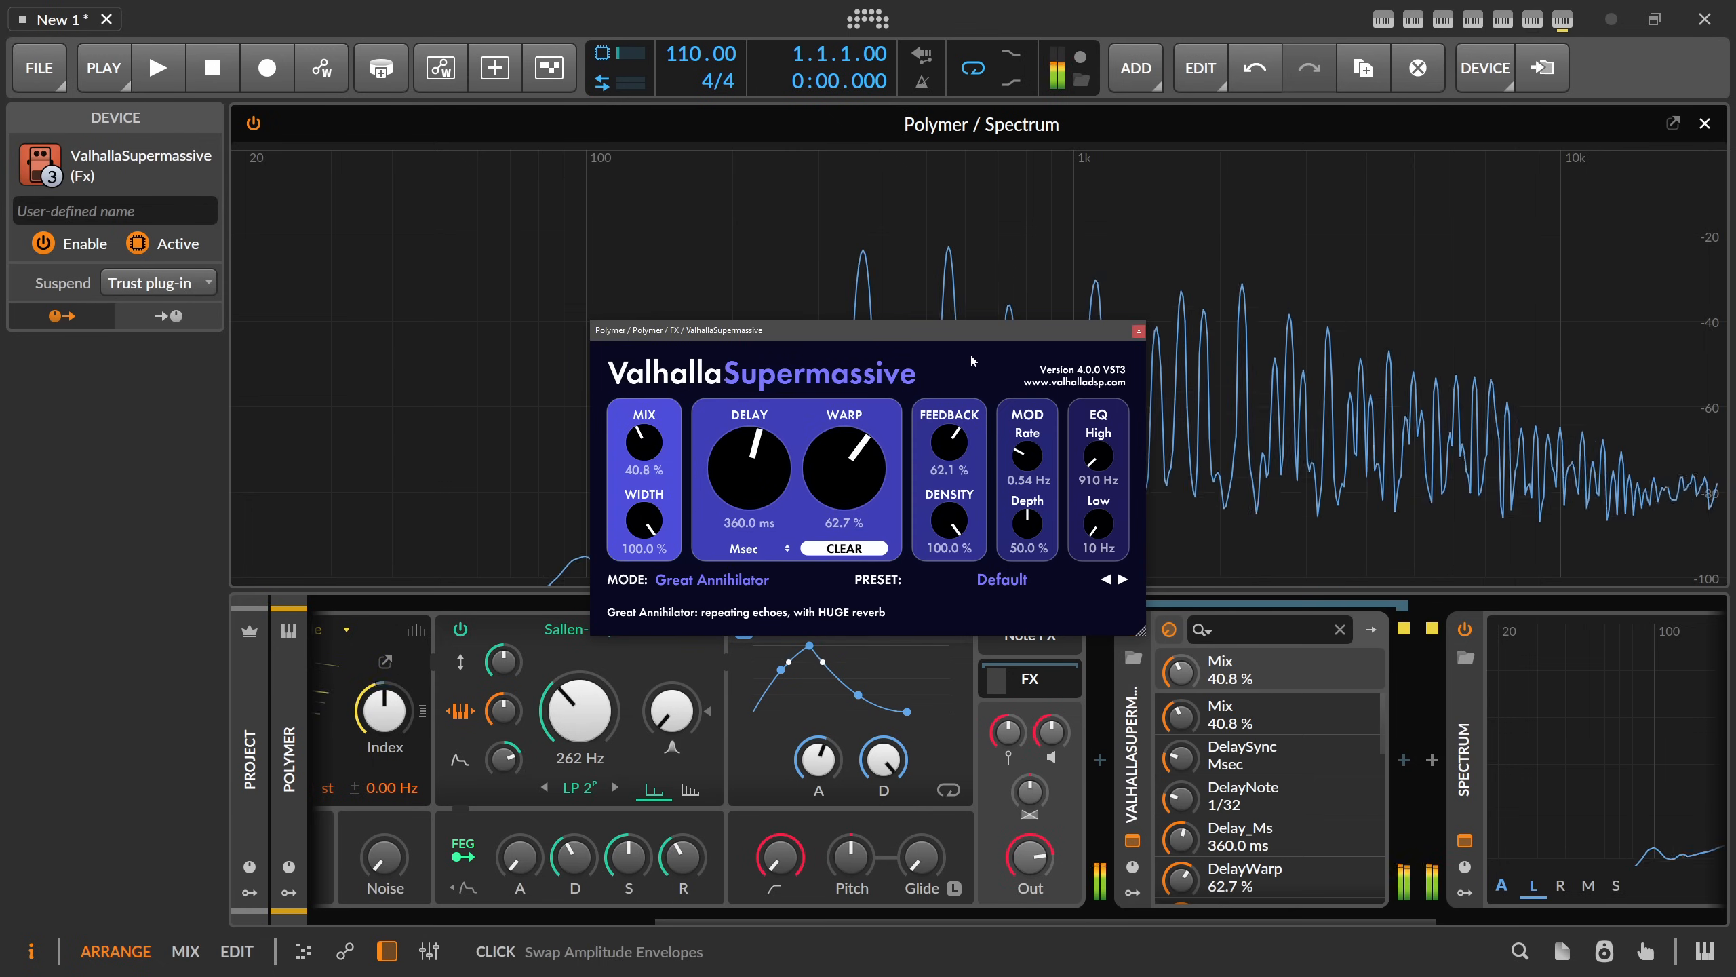
left_click_drag(972, 339, 1422, 294)
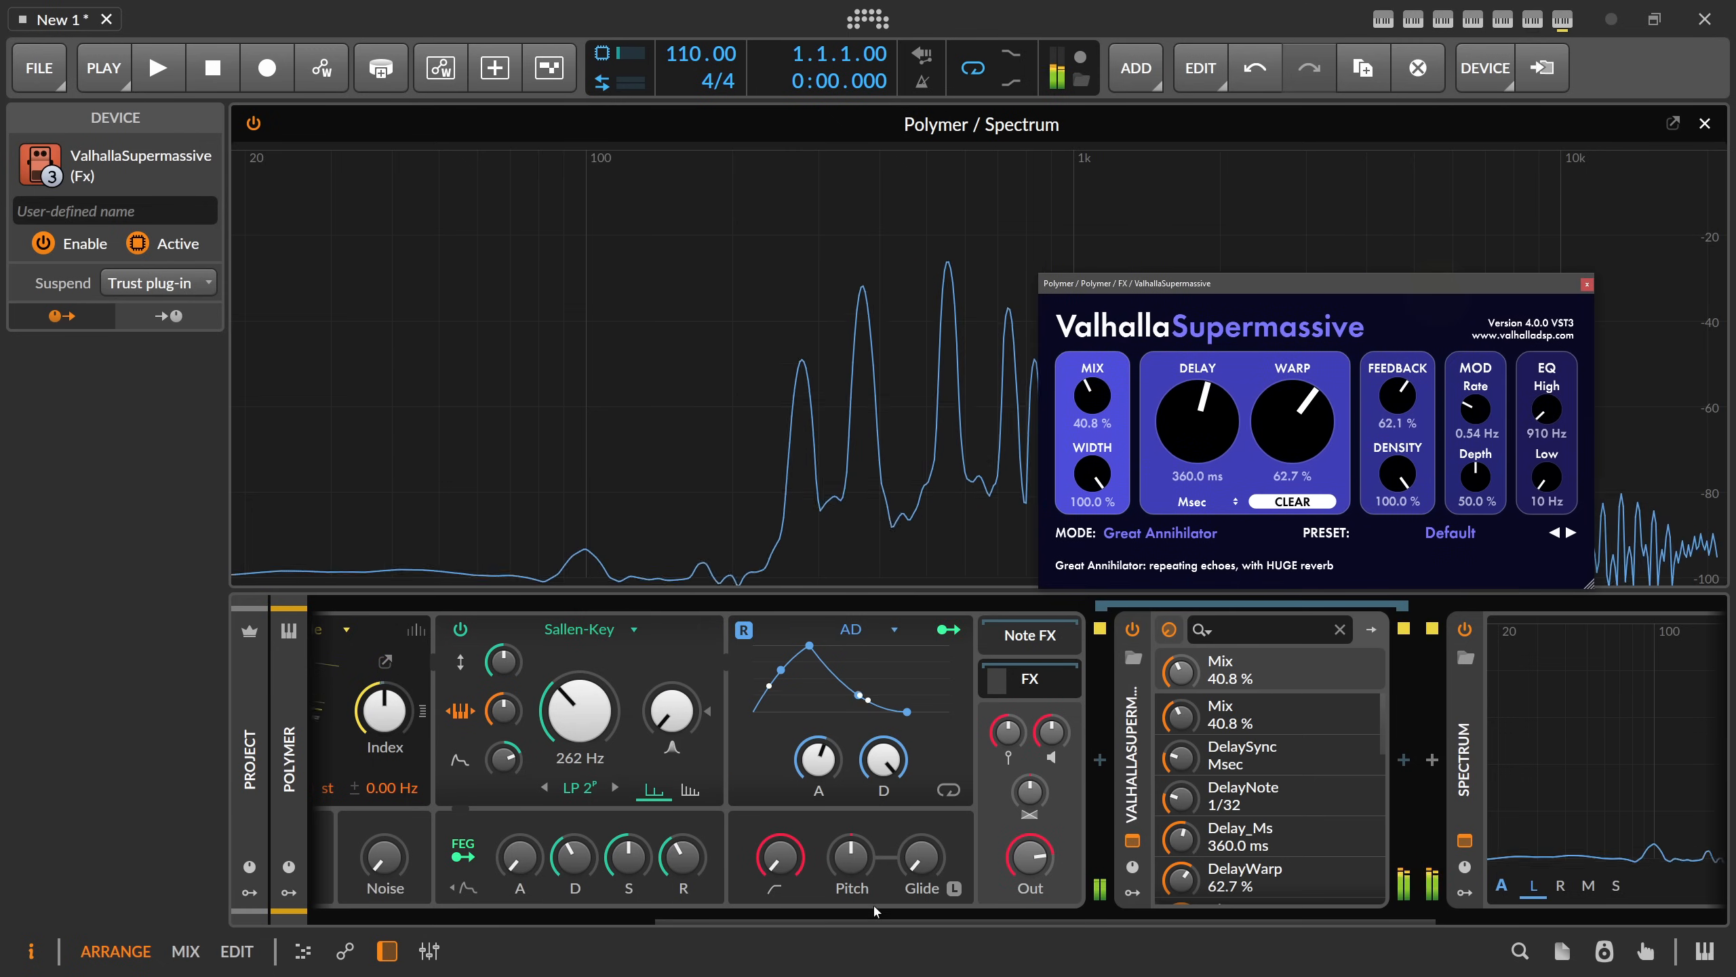
- Reduce the filter's envelope amount and lengthen the filter envelope's attack
left_click_drag(873, 902, 686, 897)
left_click_drag(851, 780, 851, 788)
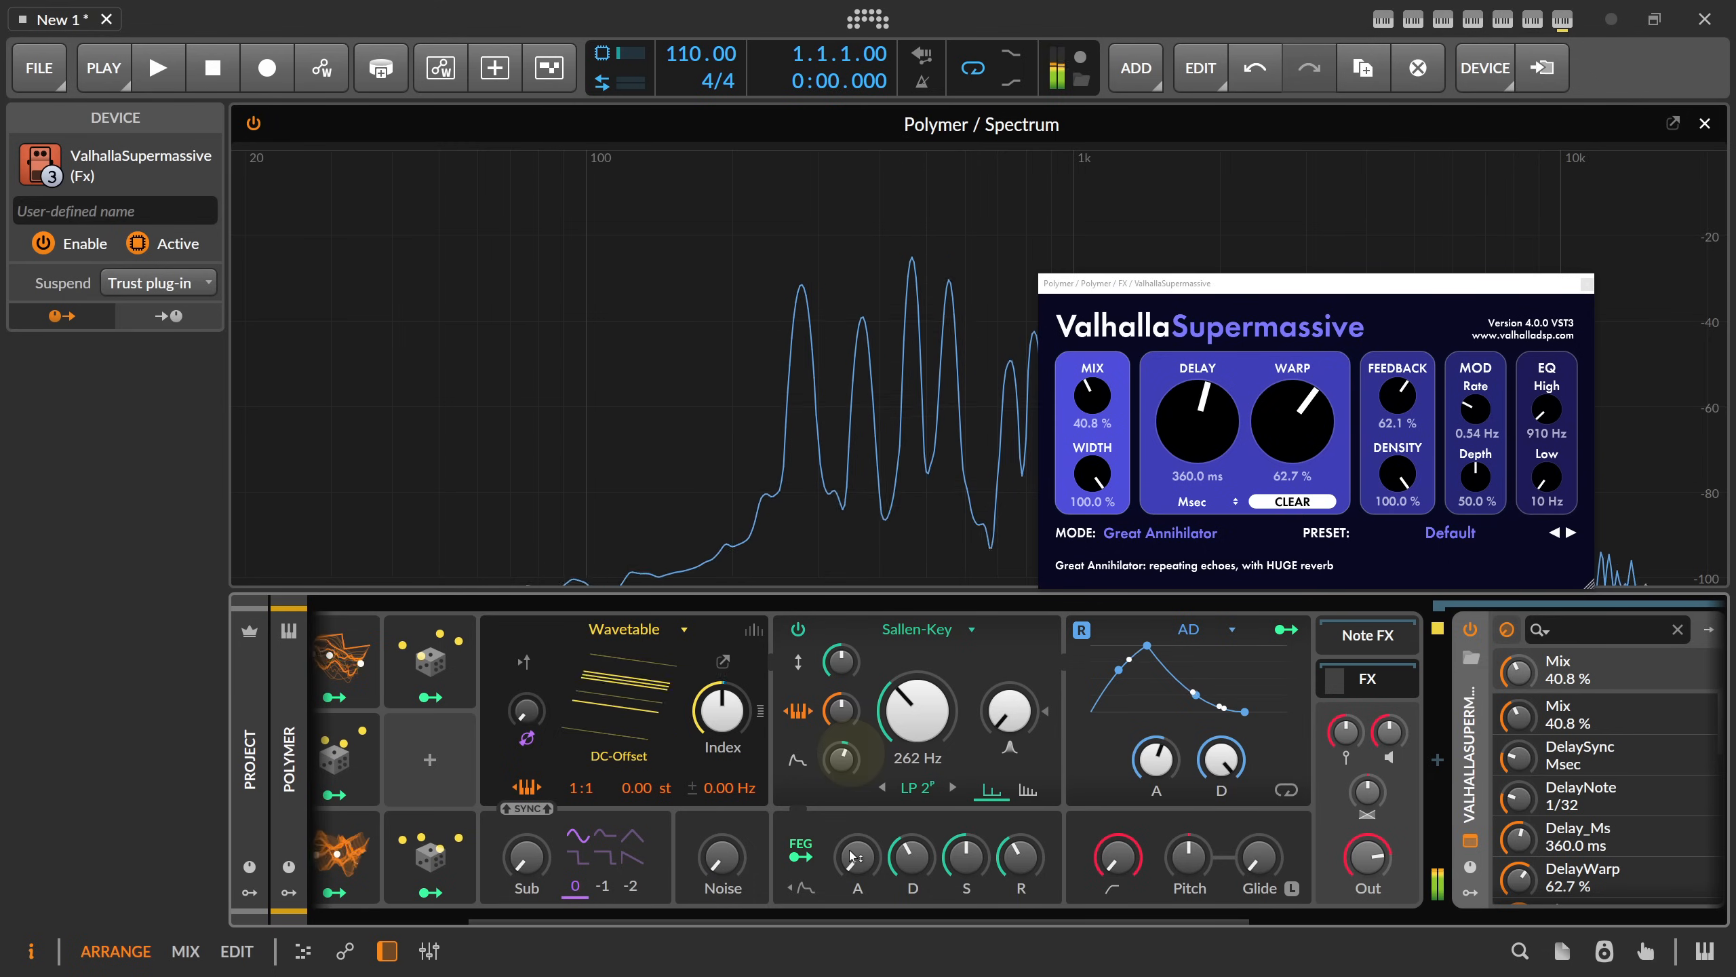
left_click_drag(857, 863, 858, 847)
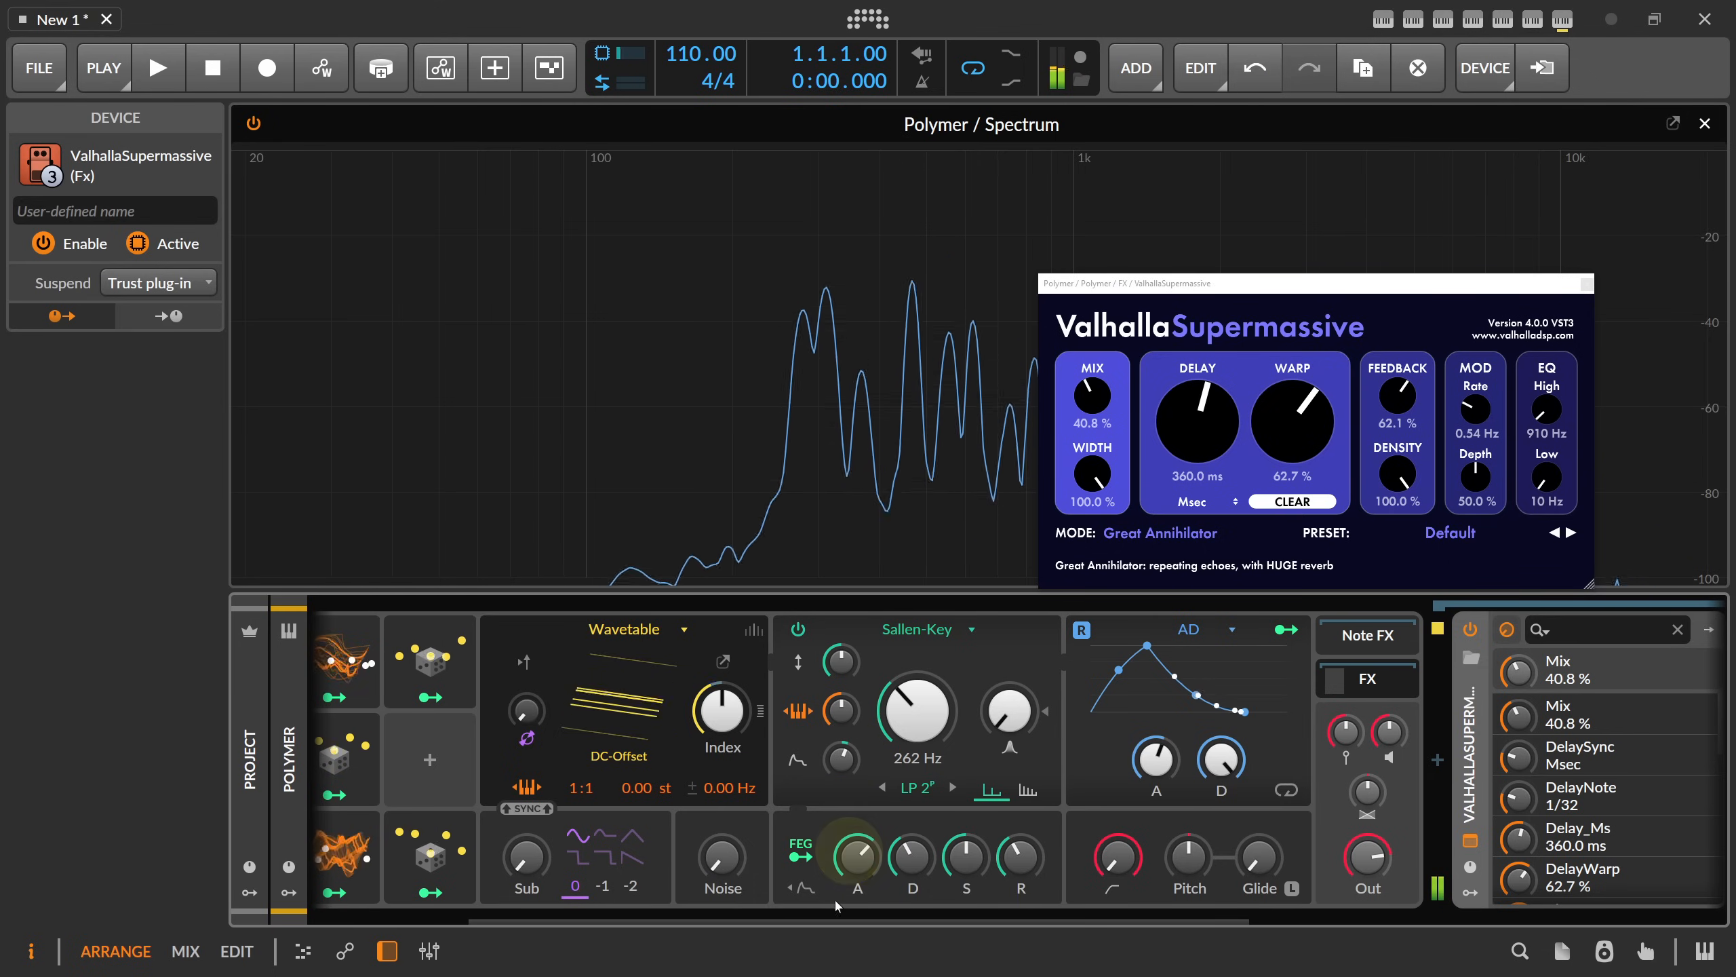
left_click_drag(786, 917, 627, 916)
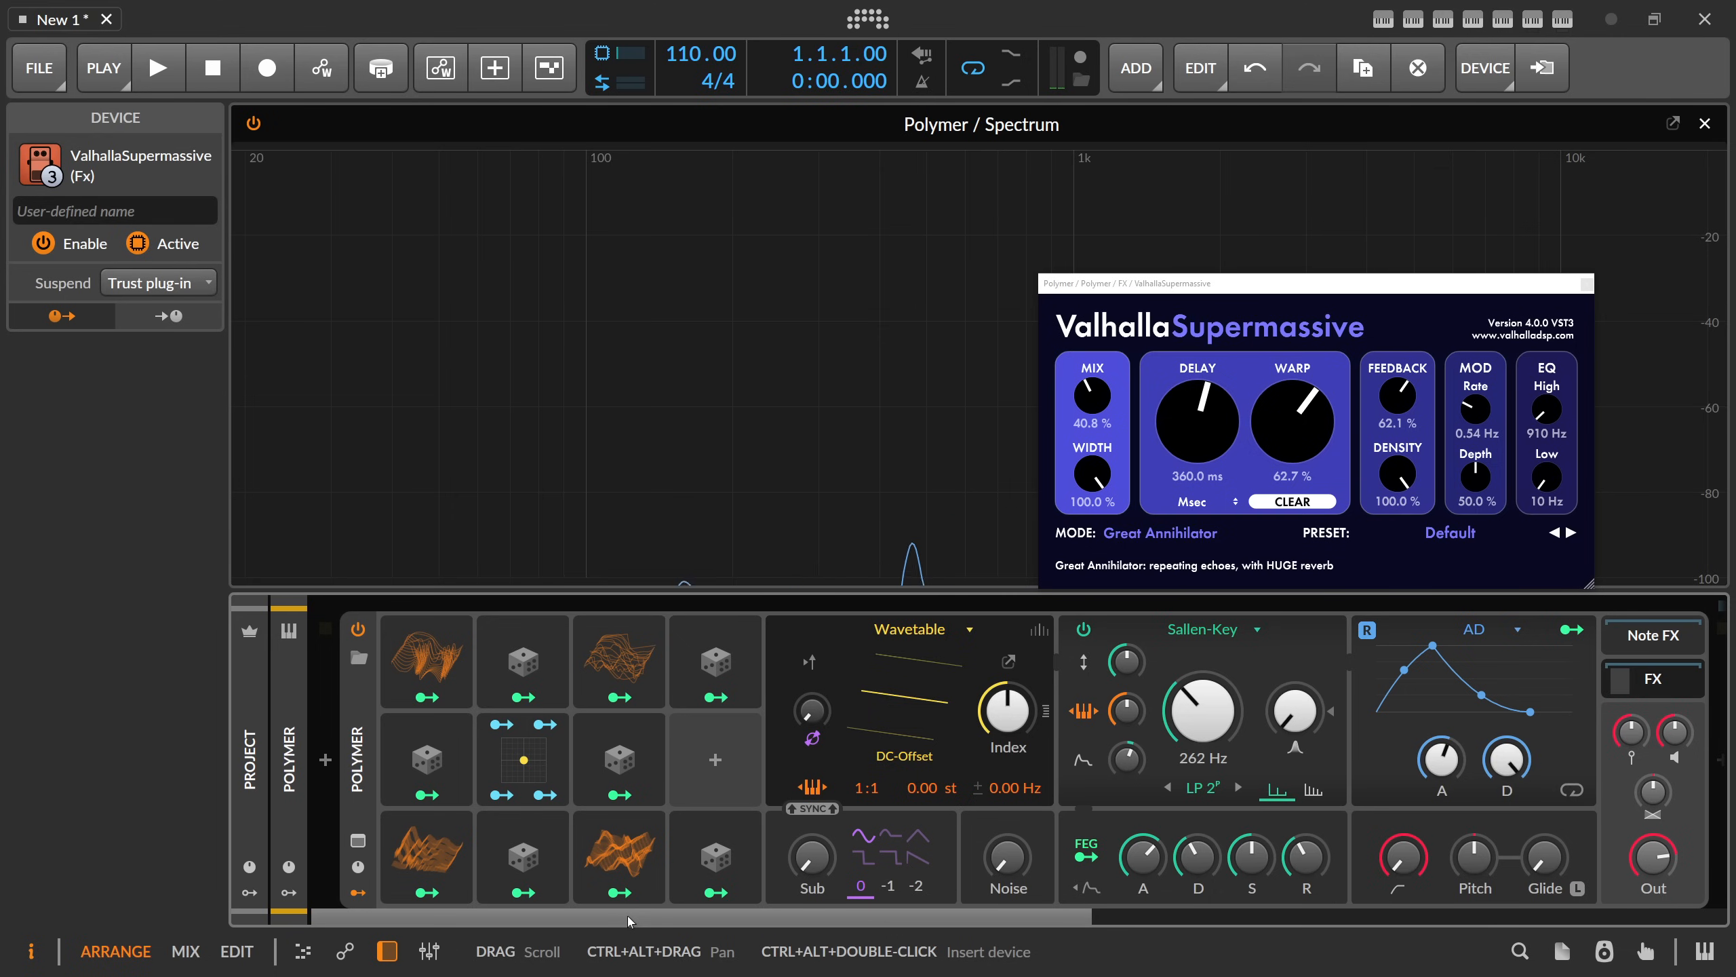
left_click(532, 756)
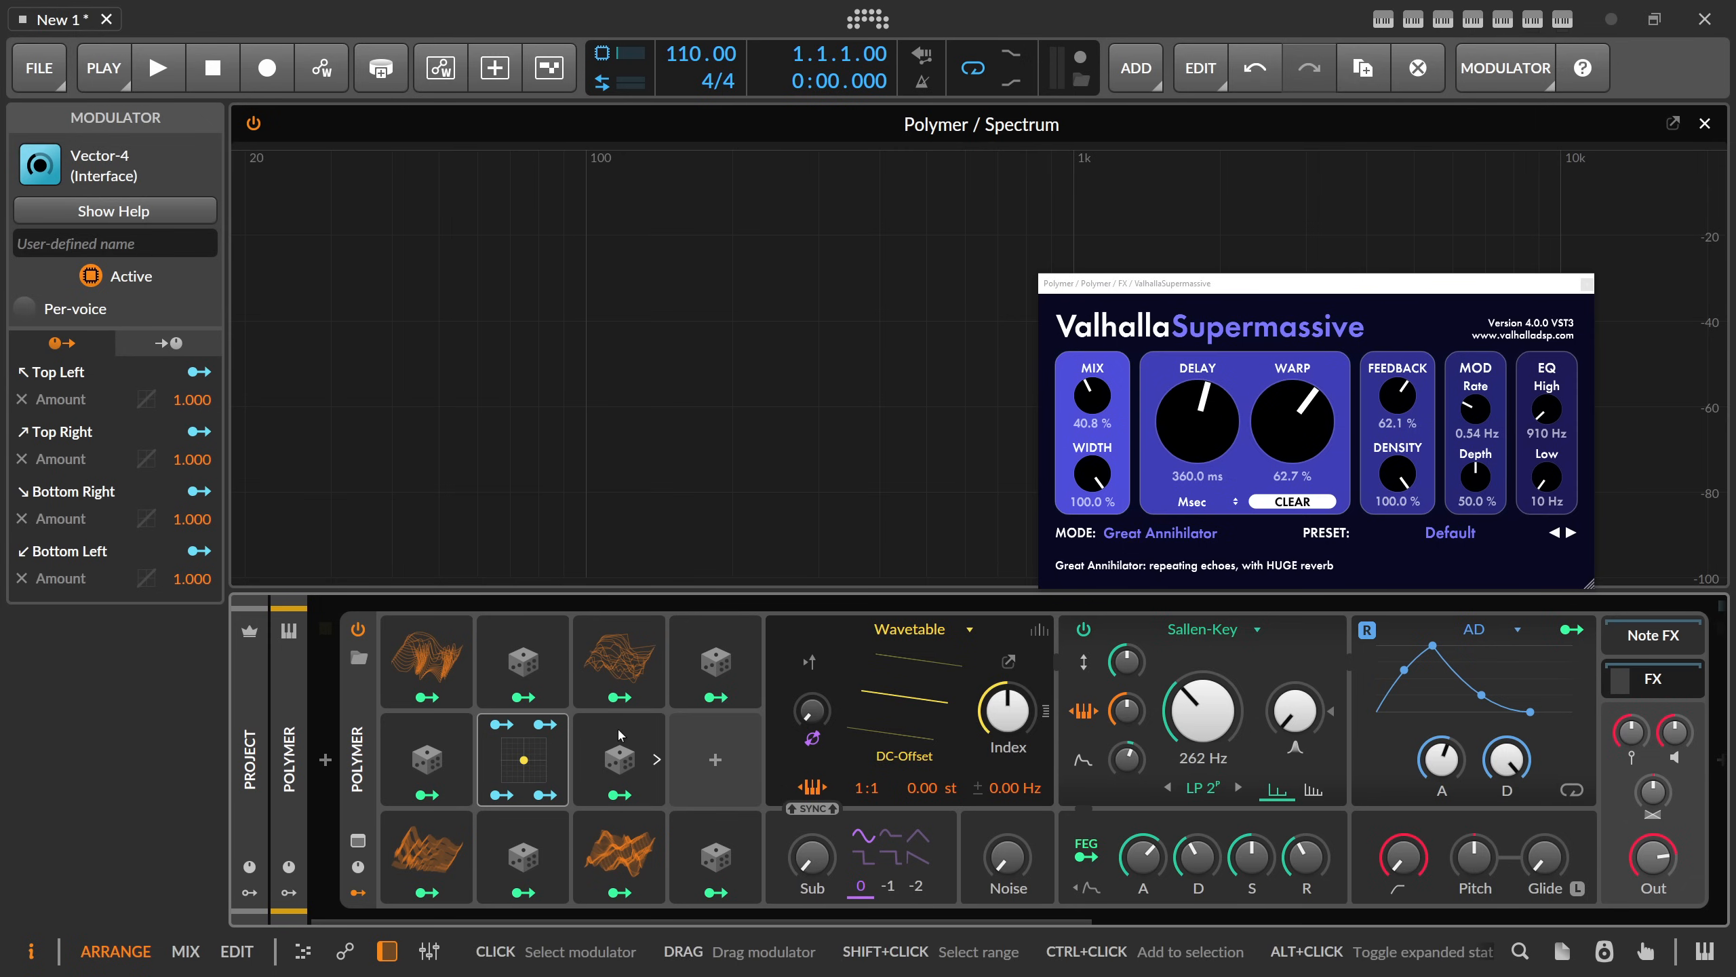
left_click(359, 731)
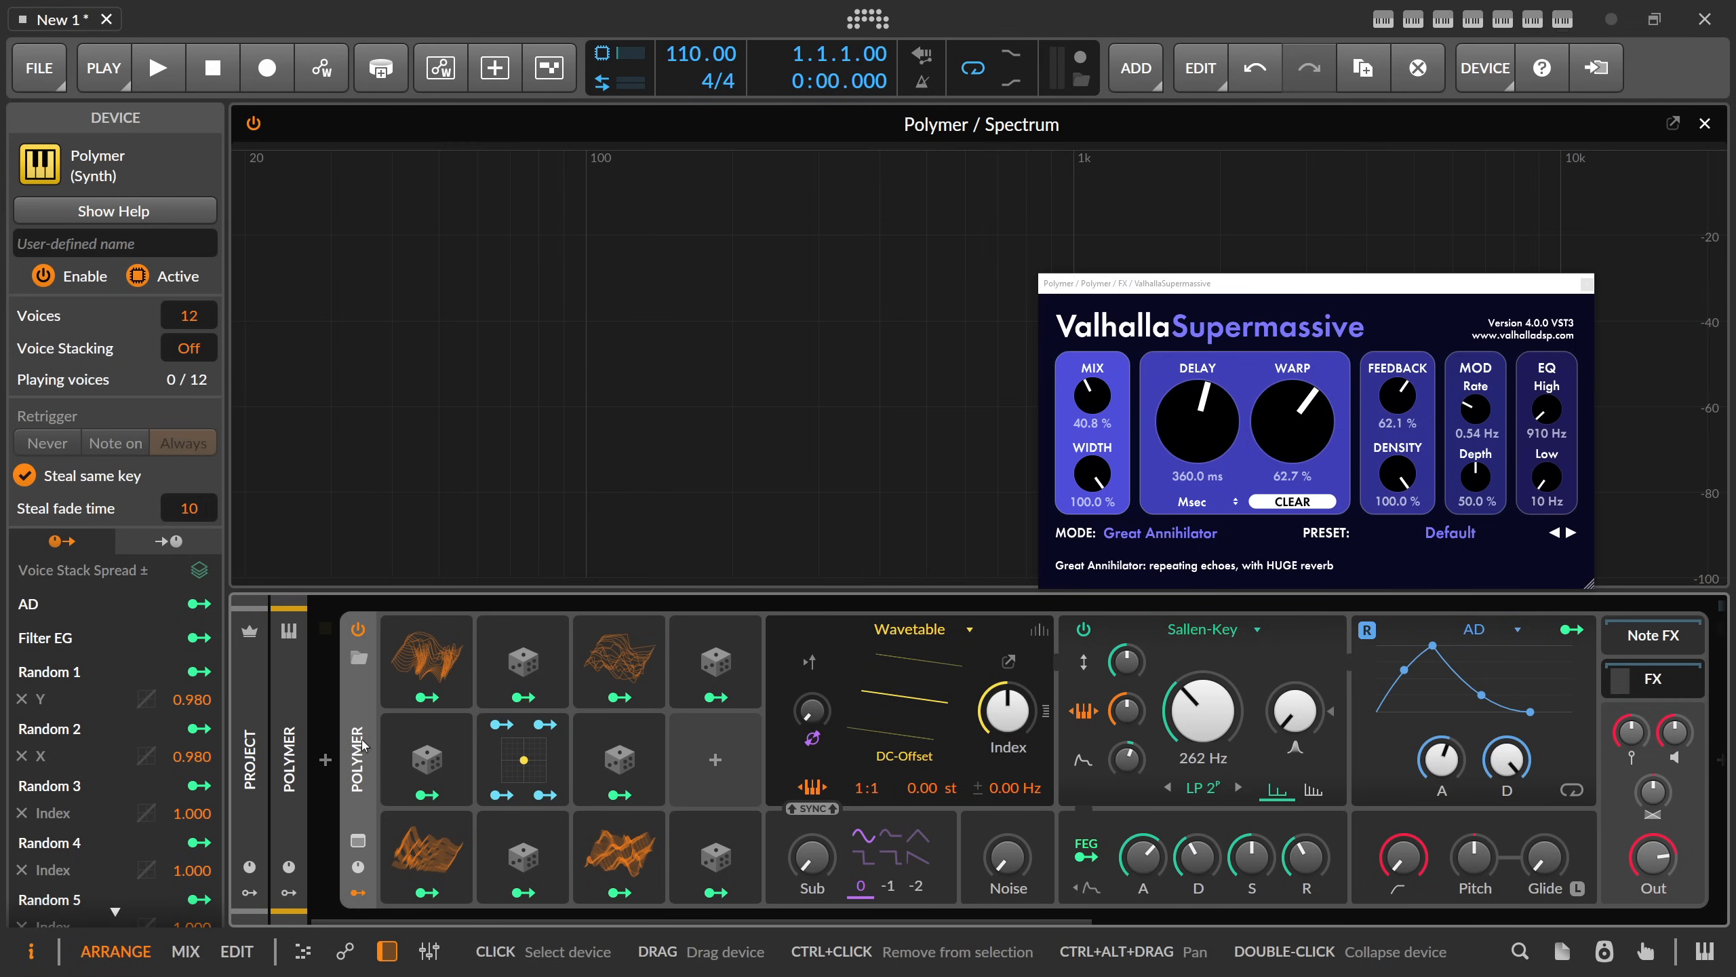
left_click(363, 743)
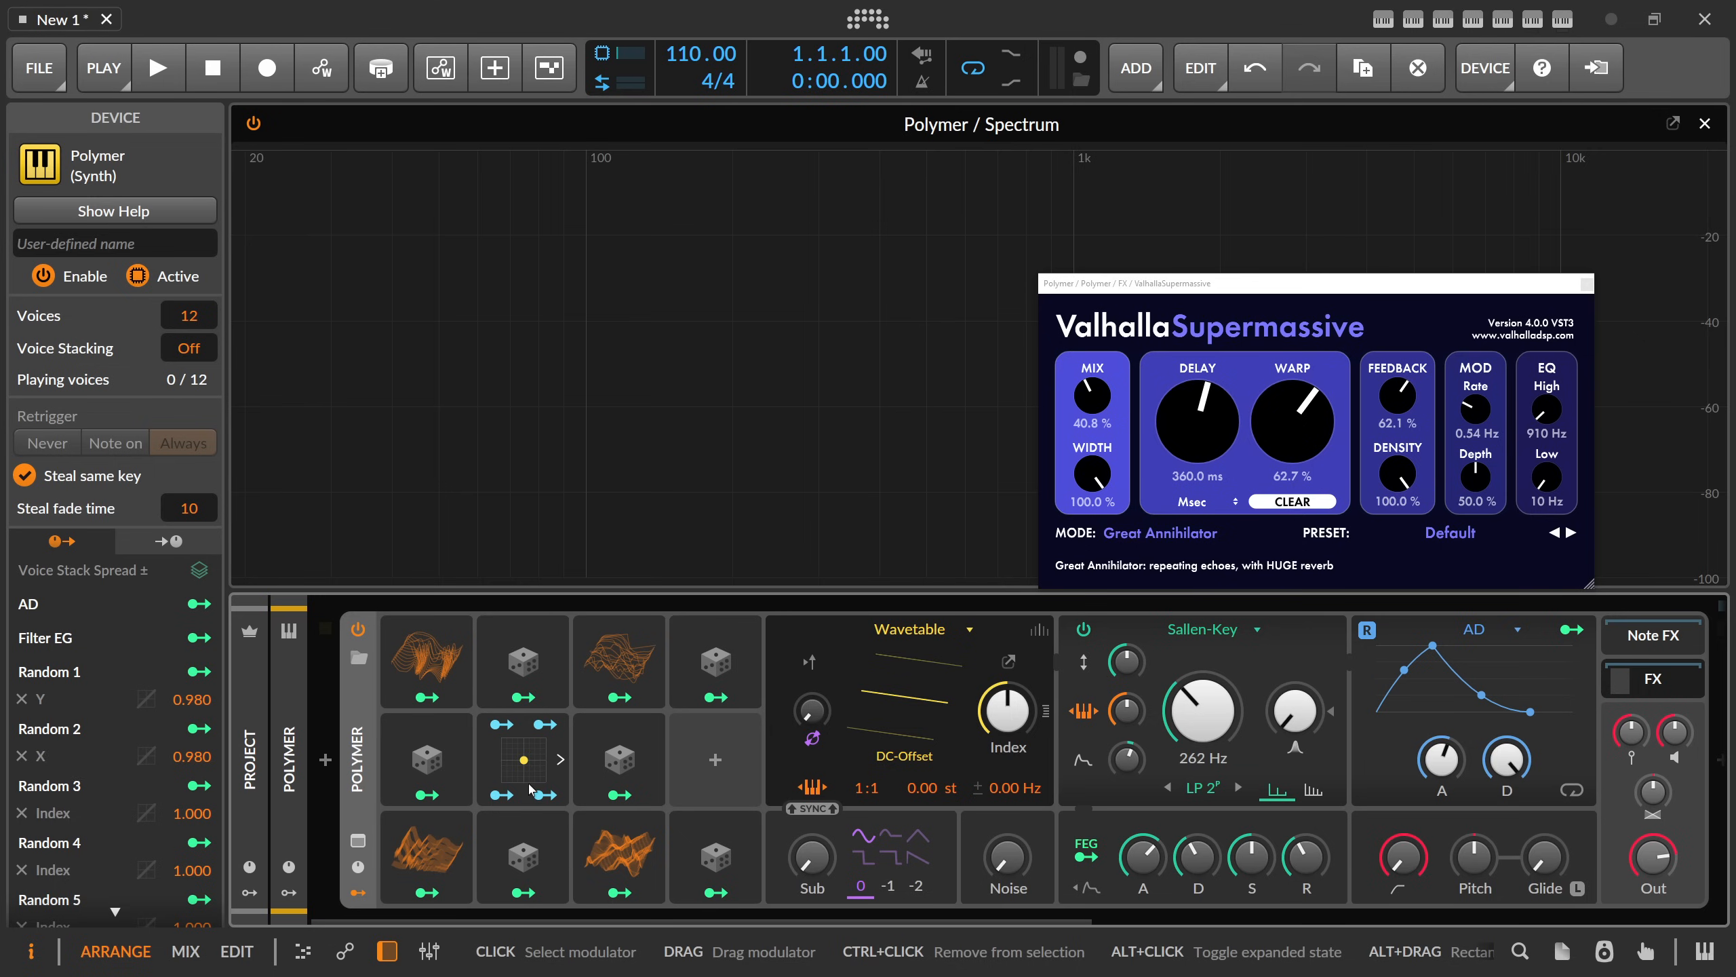
left_click(1704, 124)
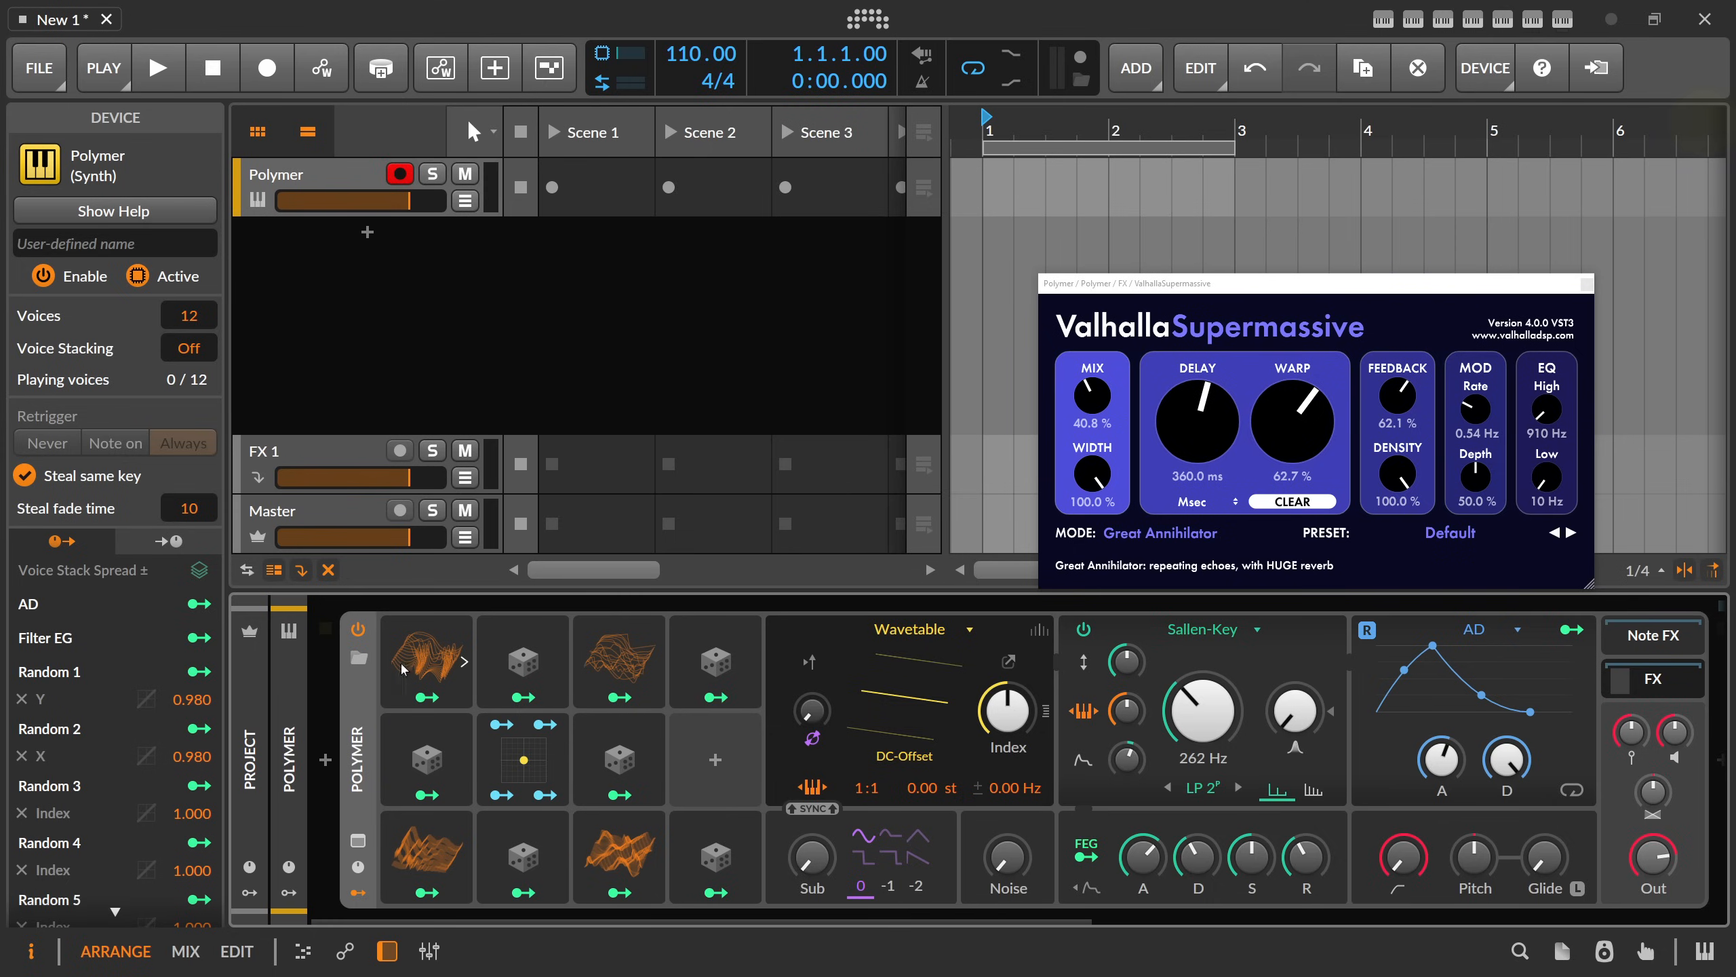
left_click(368, 736)
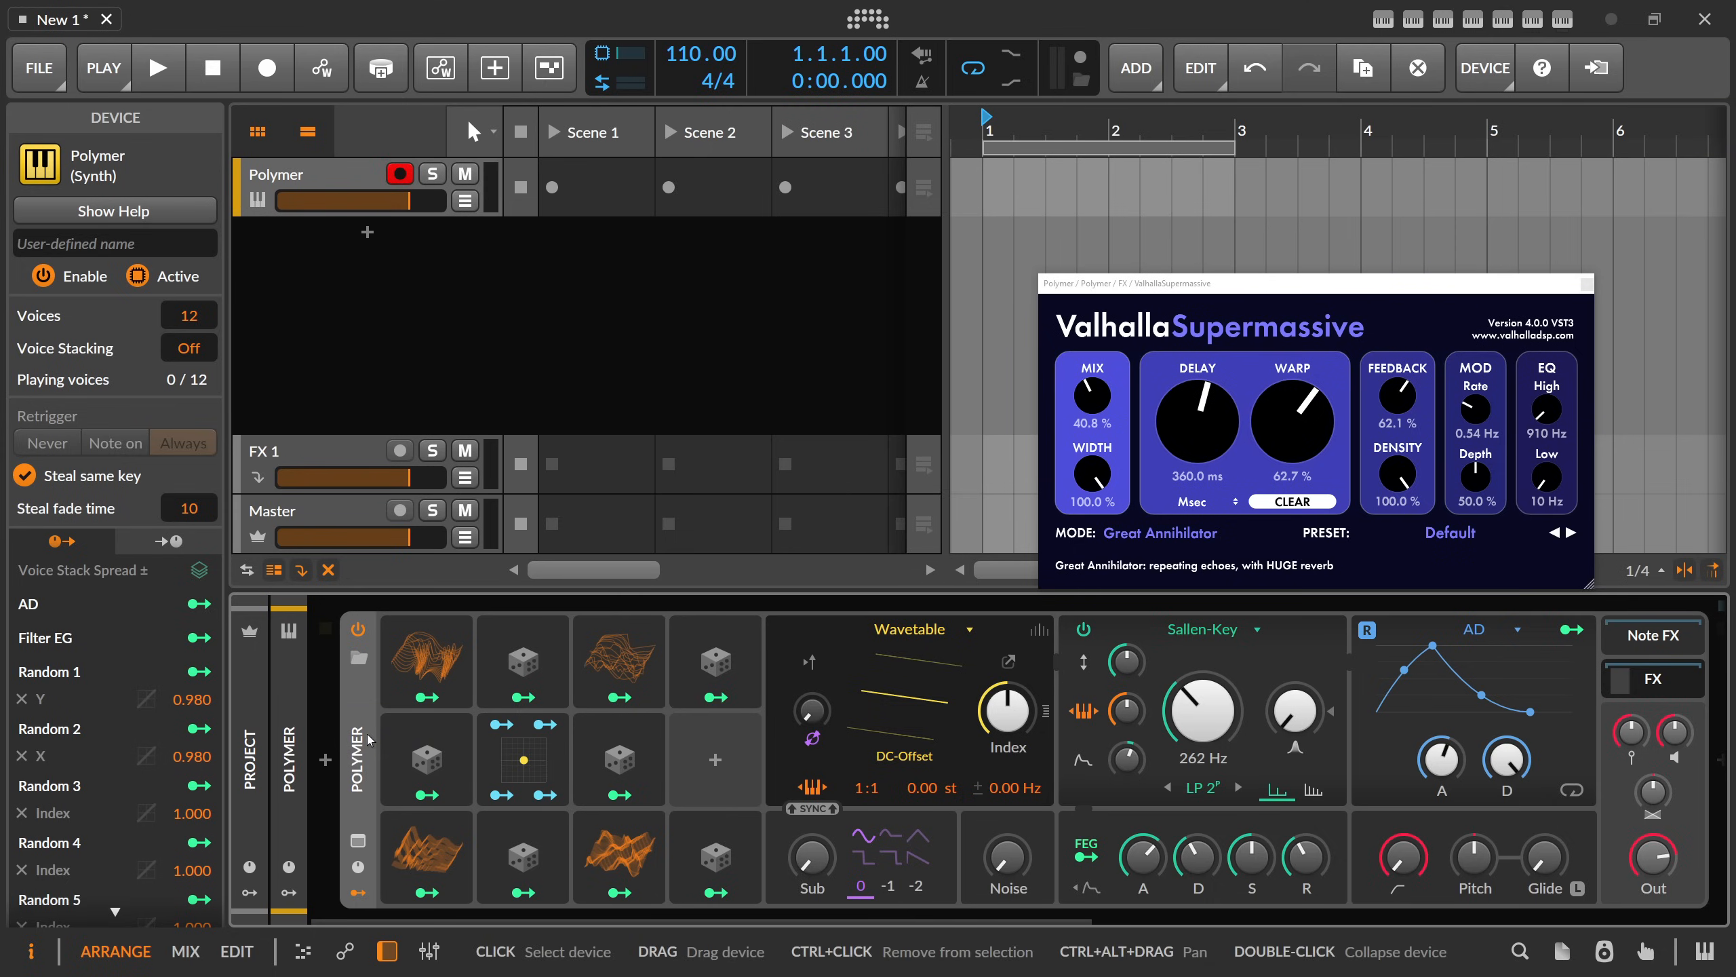
key("Delete")
left_click(325, 759)
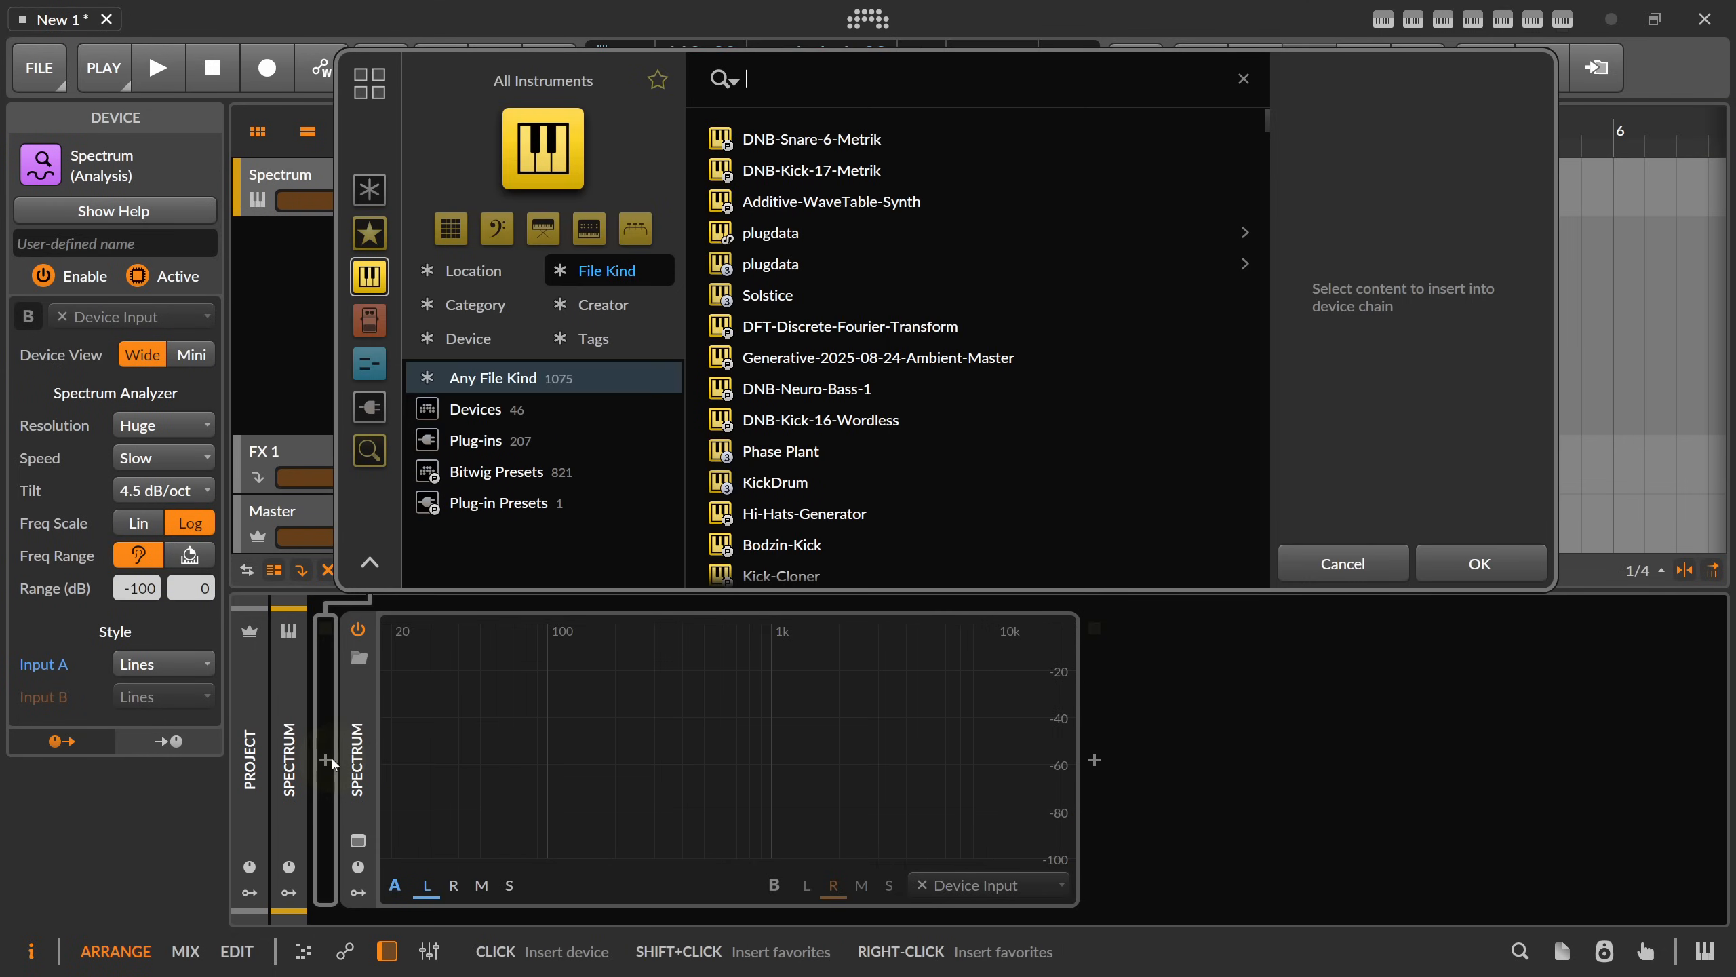
type("sampler")
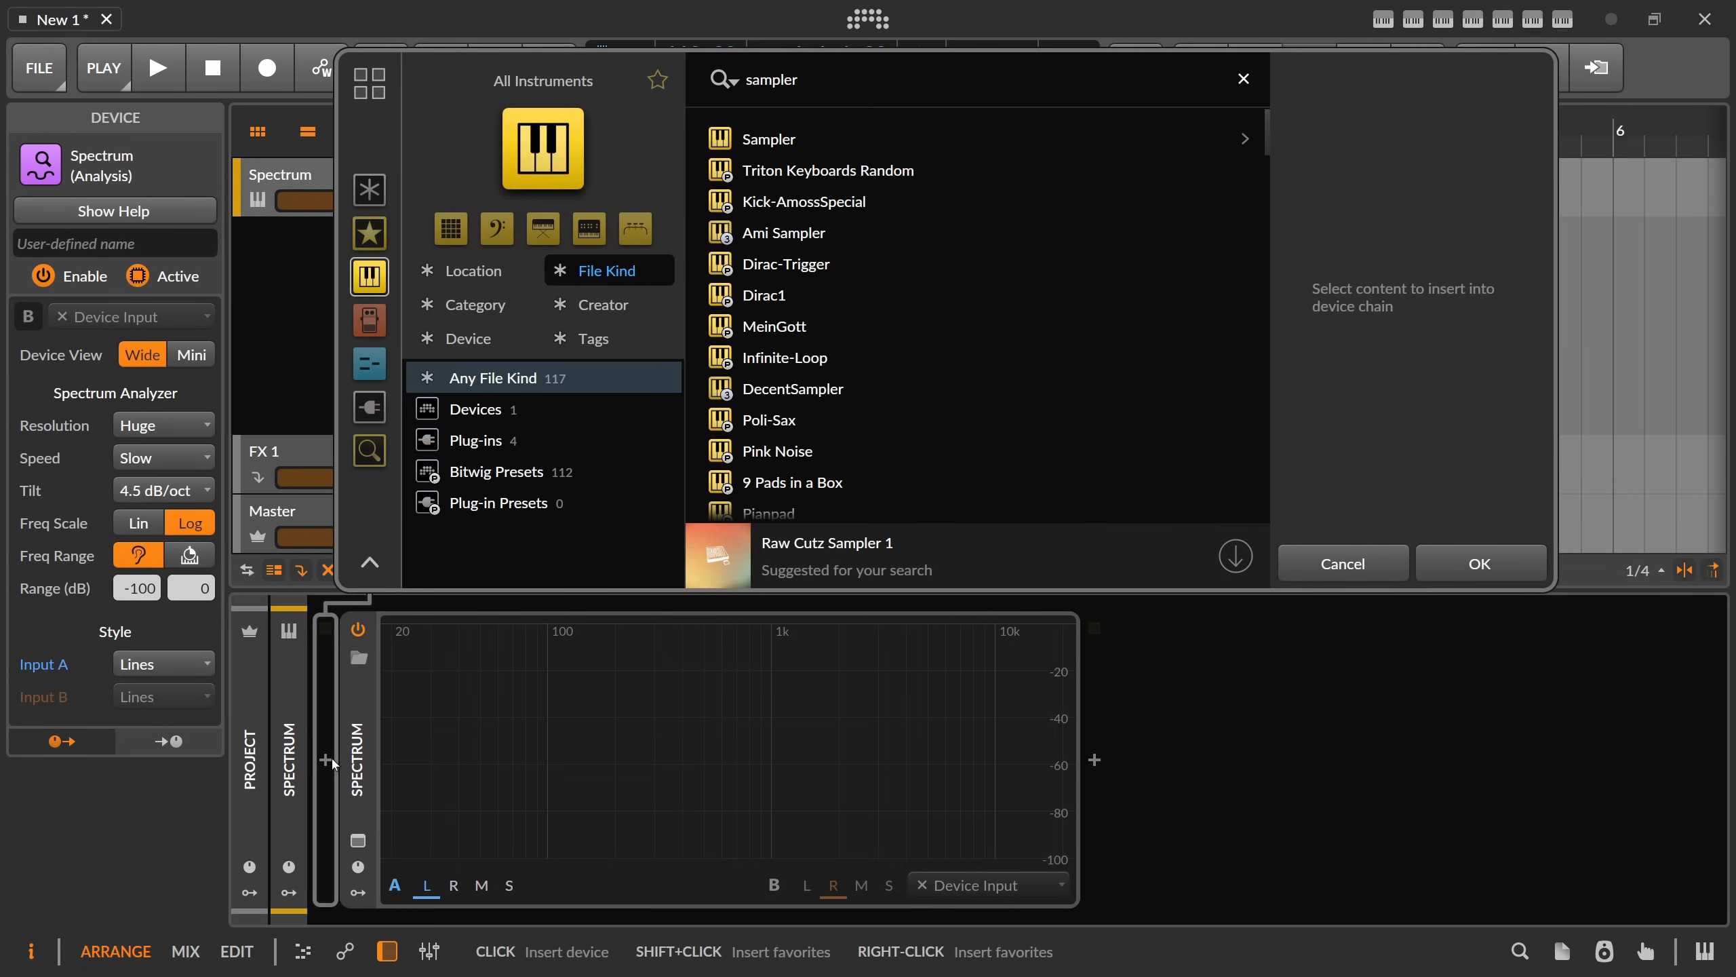
left_click(1319, 563)
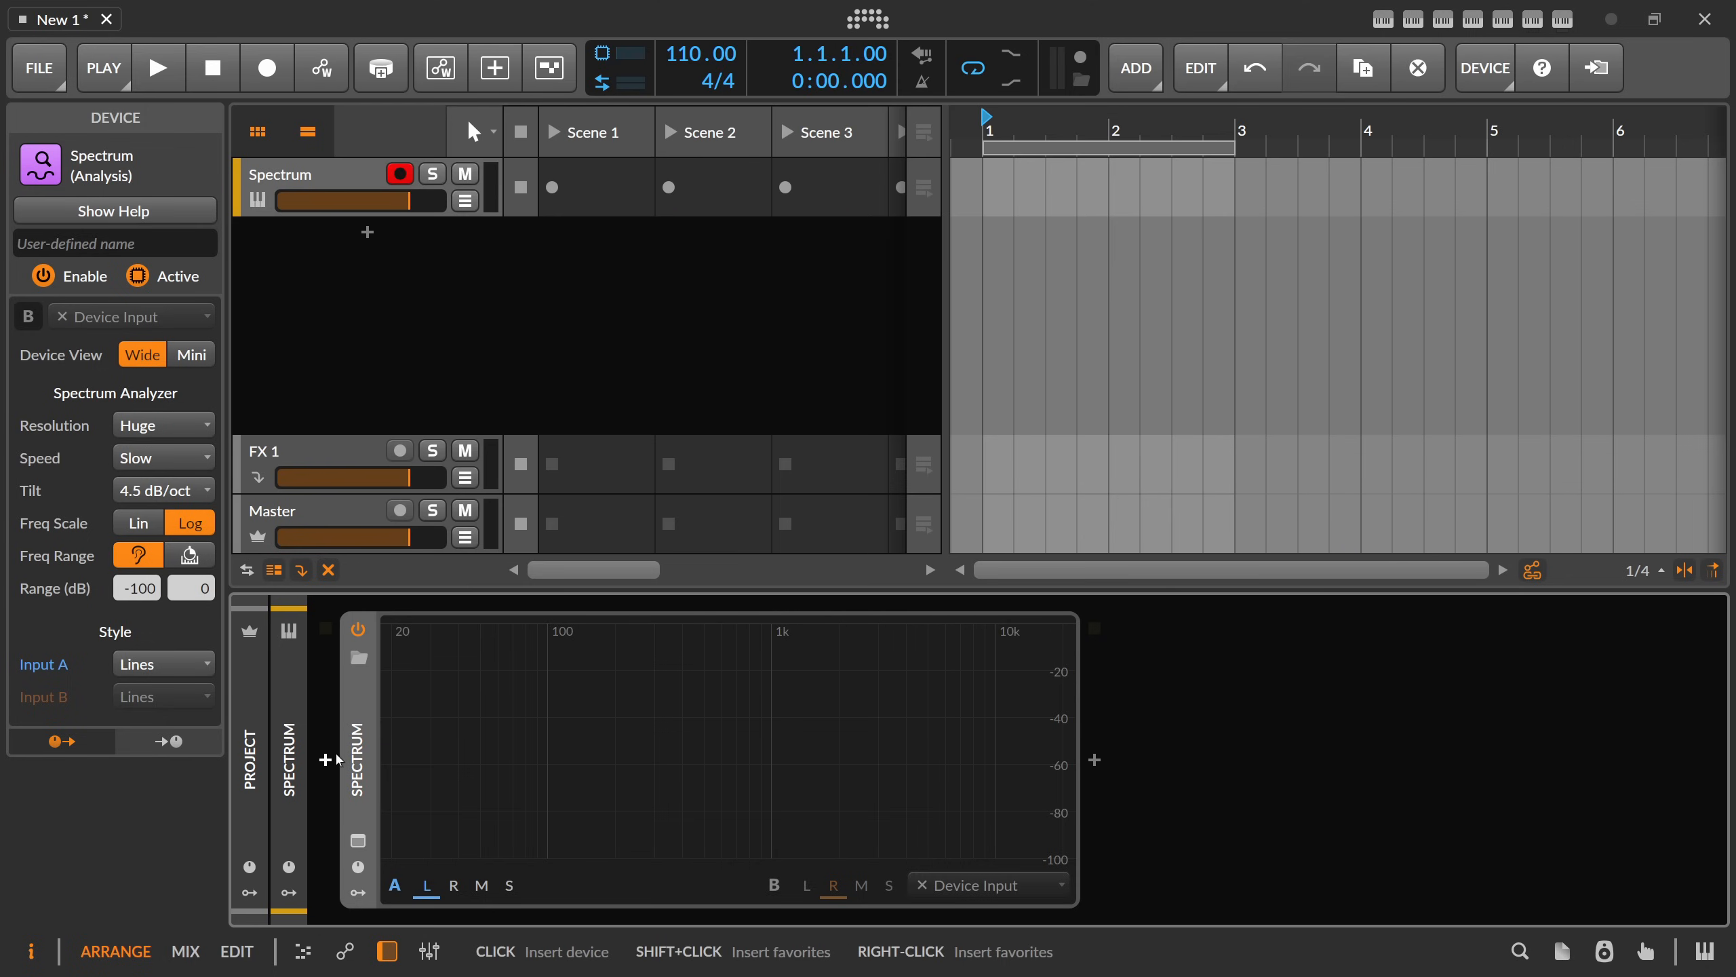
left_click(318, 785)
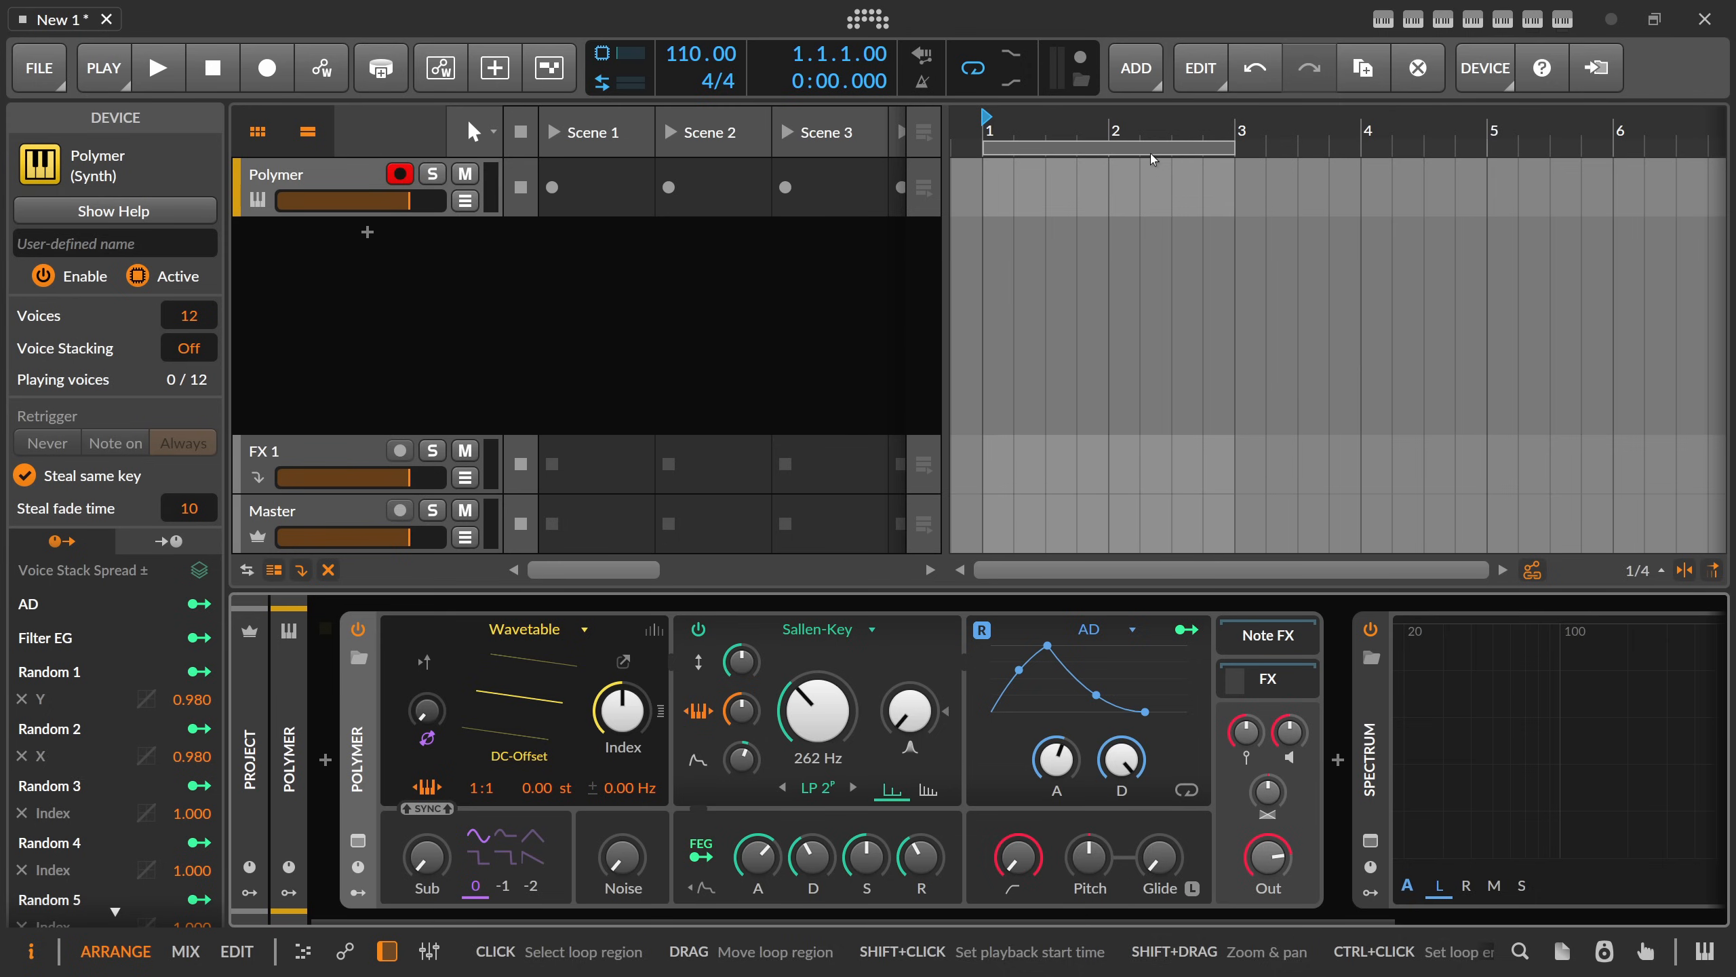
- Capture the sustained Polymer sound with the master recorder and stop the recording
left_click(1080, 65)
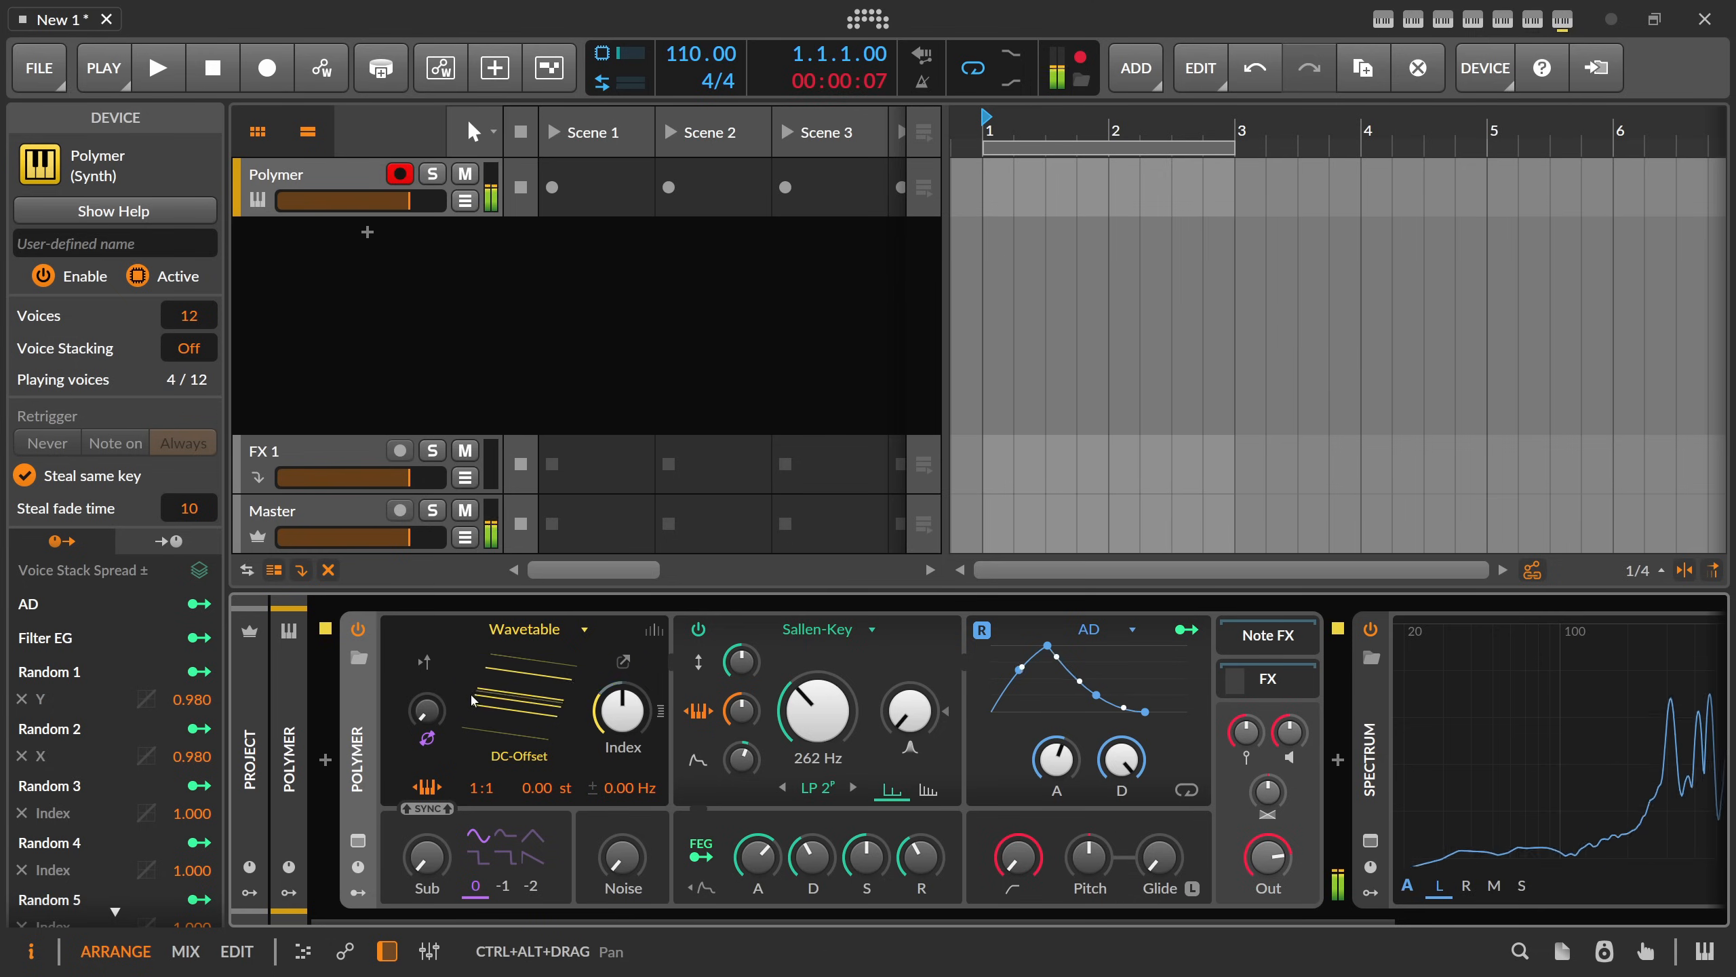
left_click(1080, 62)
- Delete Polymer from the track and insert a Sampler in front of the Spectrum
left_click(358, 714)
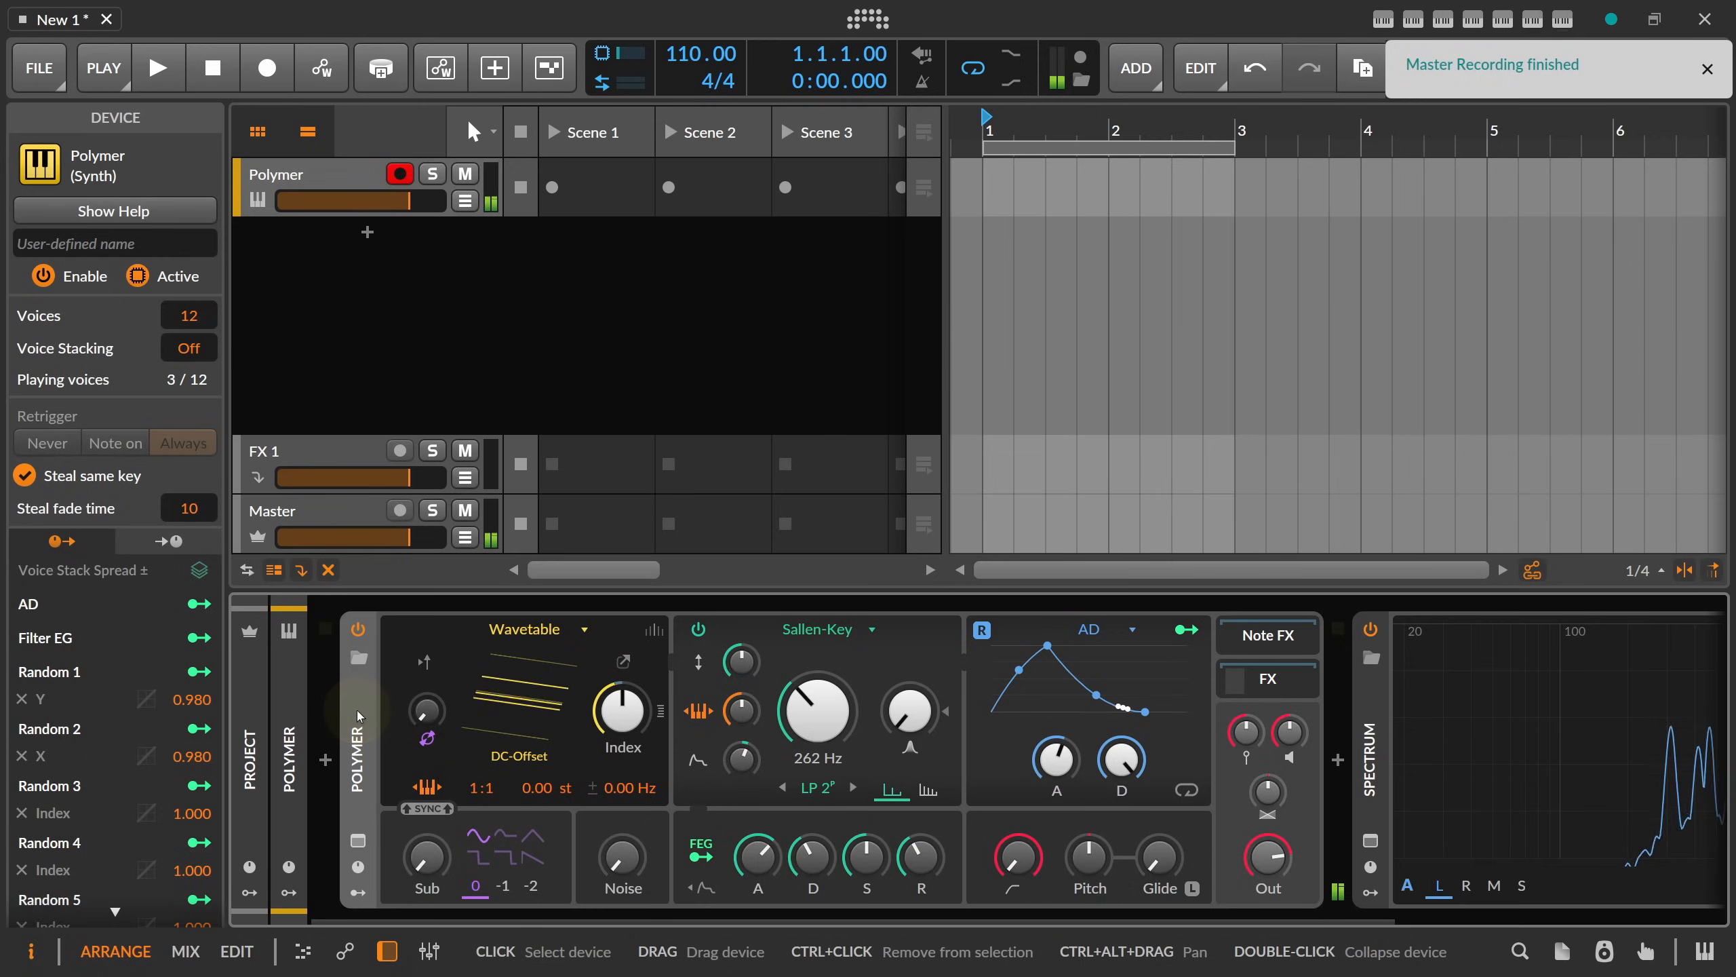
key("Delete")
left_click(323, 765)
type("sa")
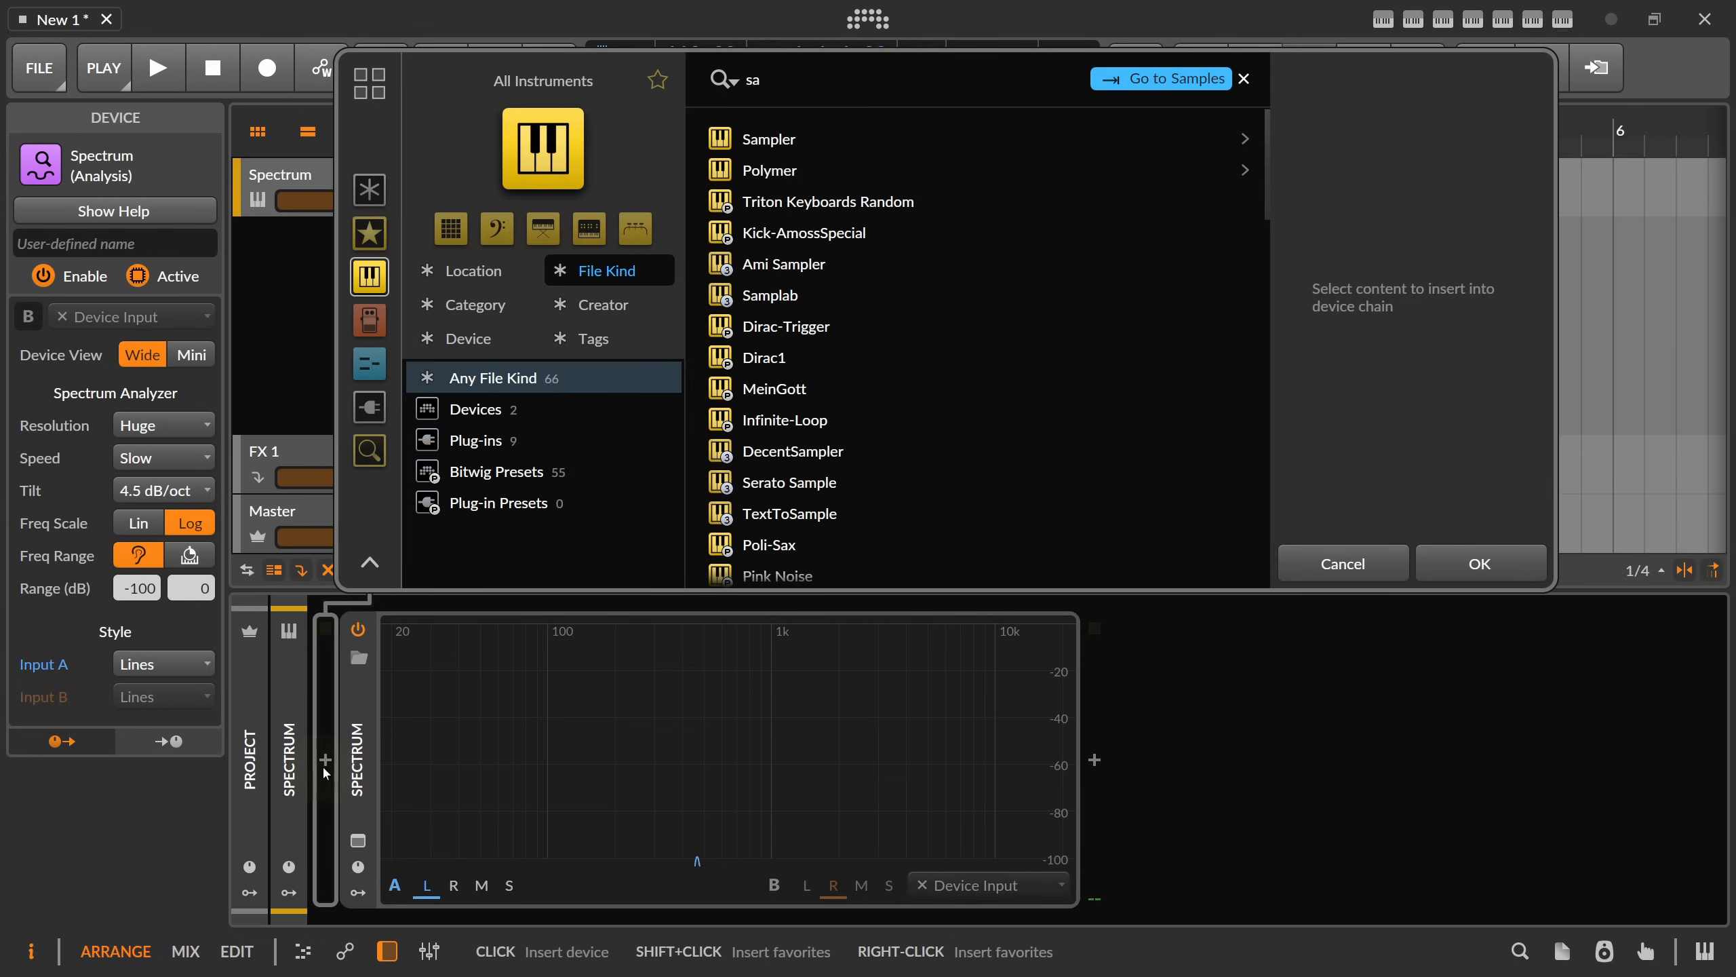
type("mpler")
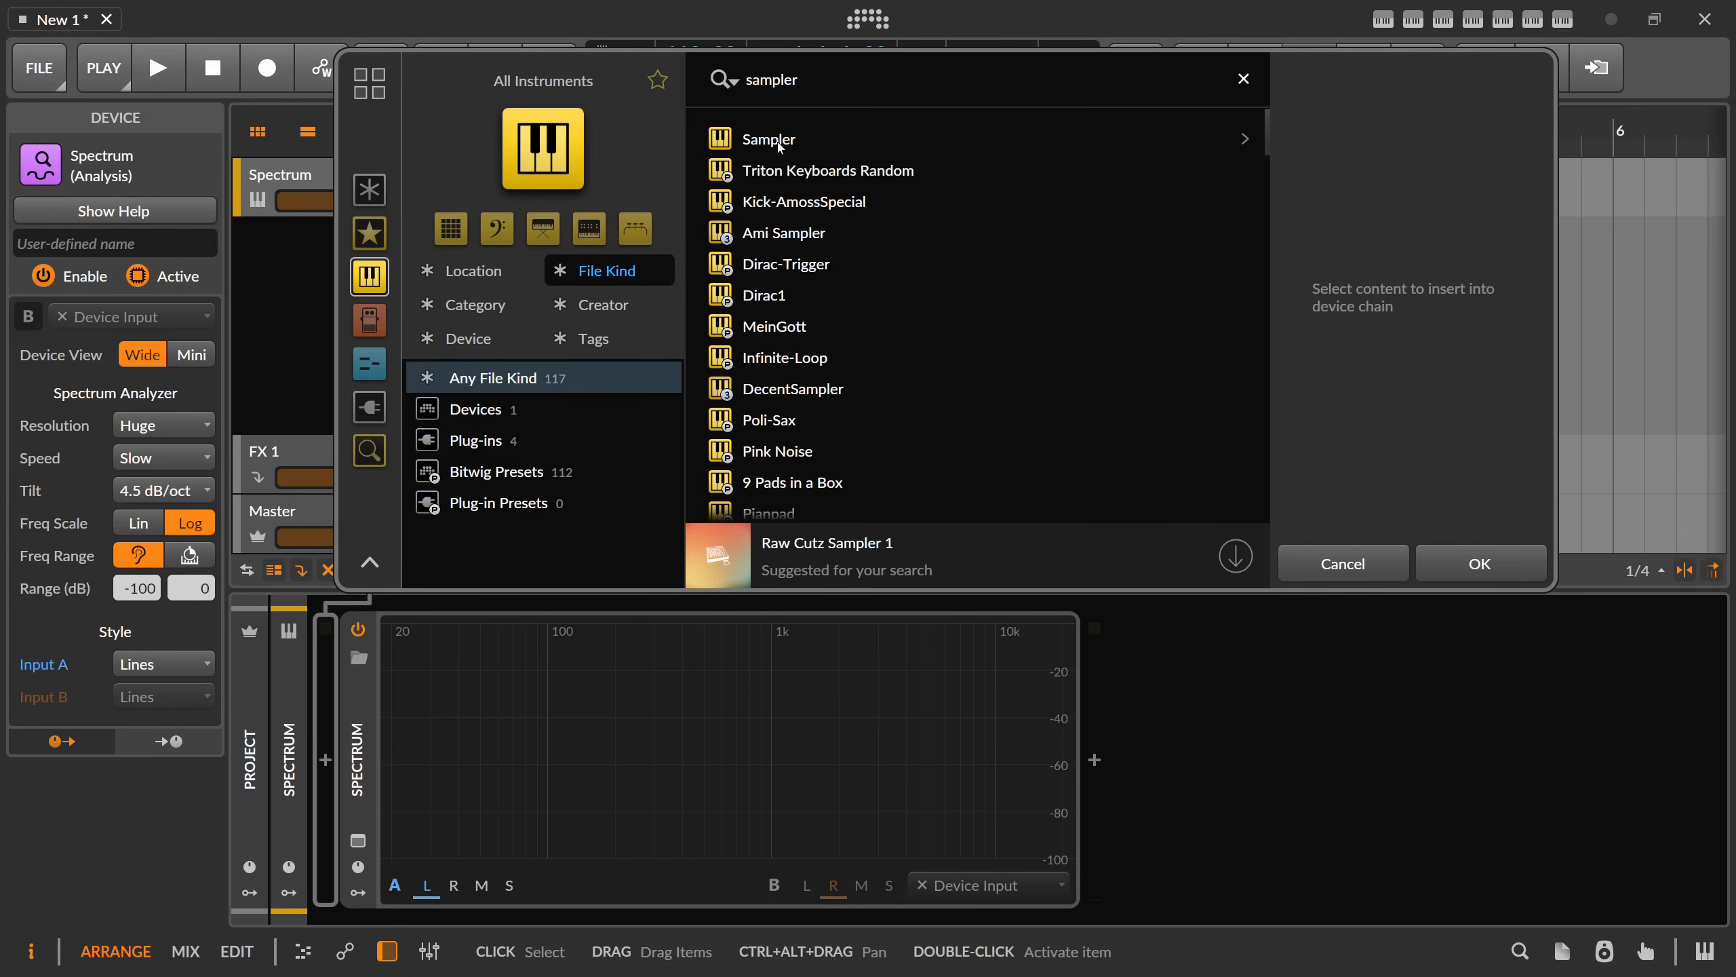
double_click(779, 142)
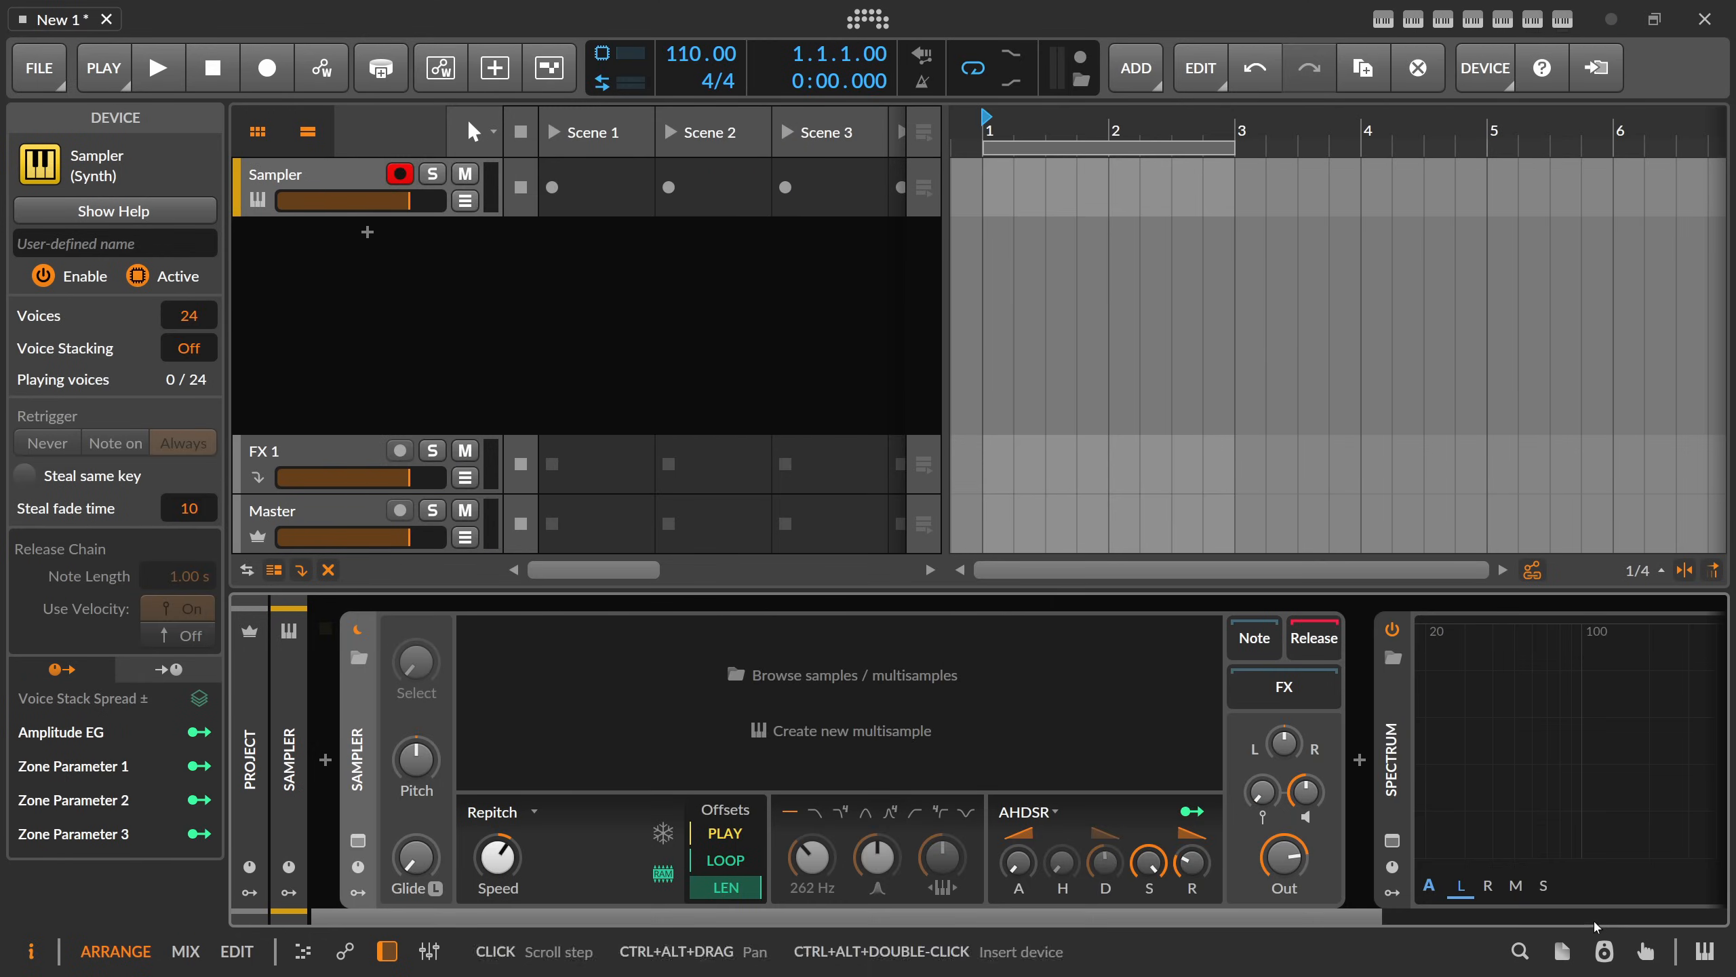
- Open the Spectrum's expanded view and show the Project Panel
left_click(1392, 840)
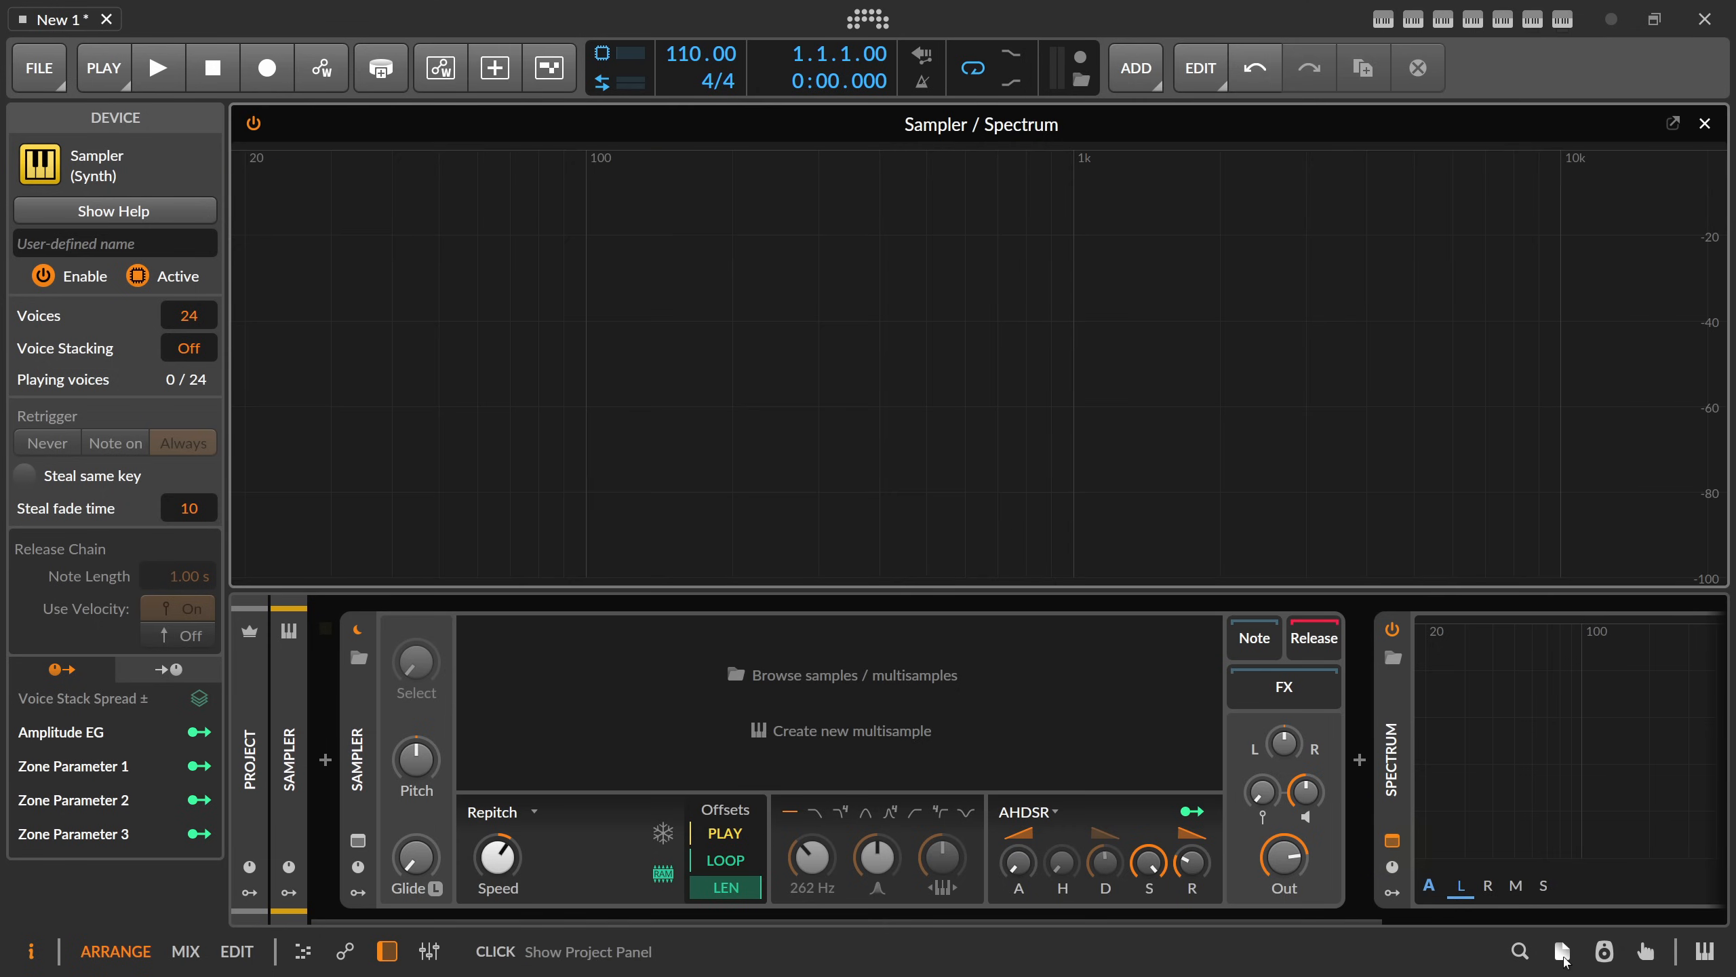
left_click(1521, 951)
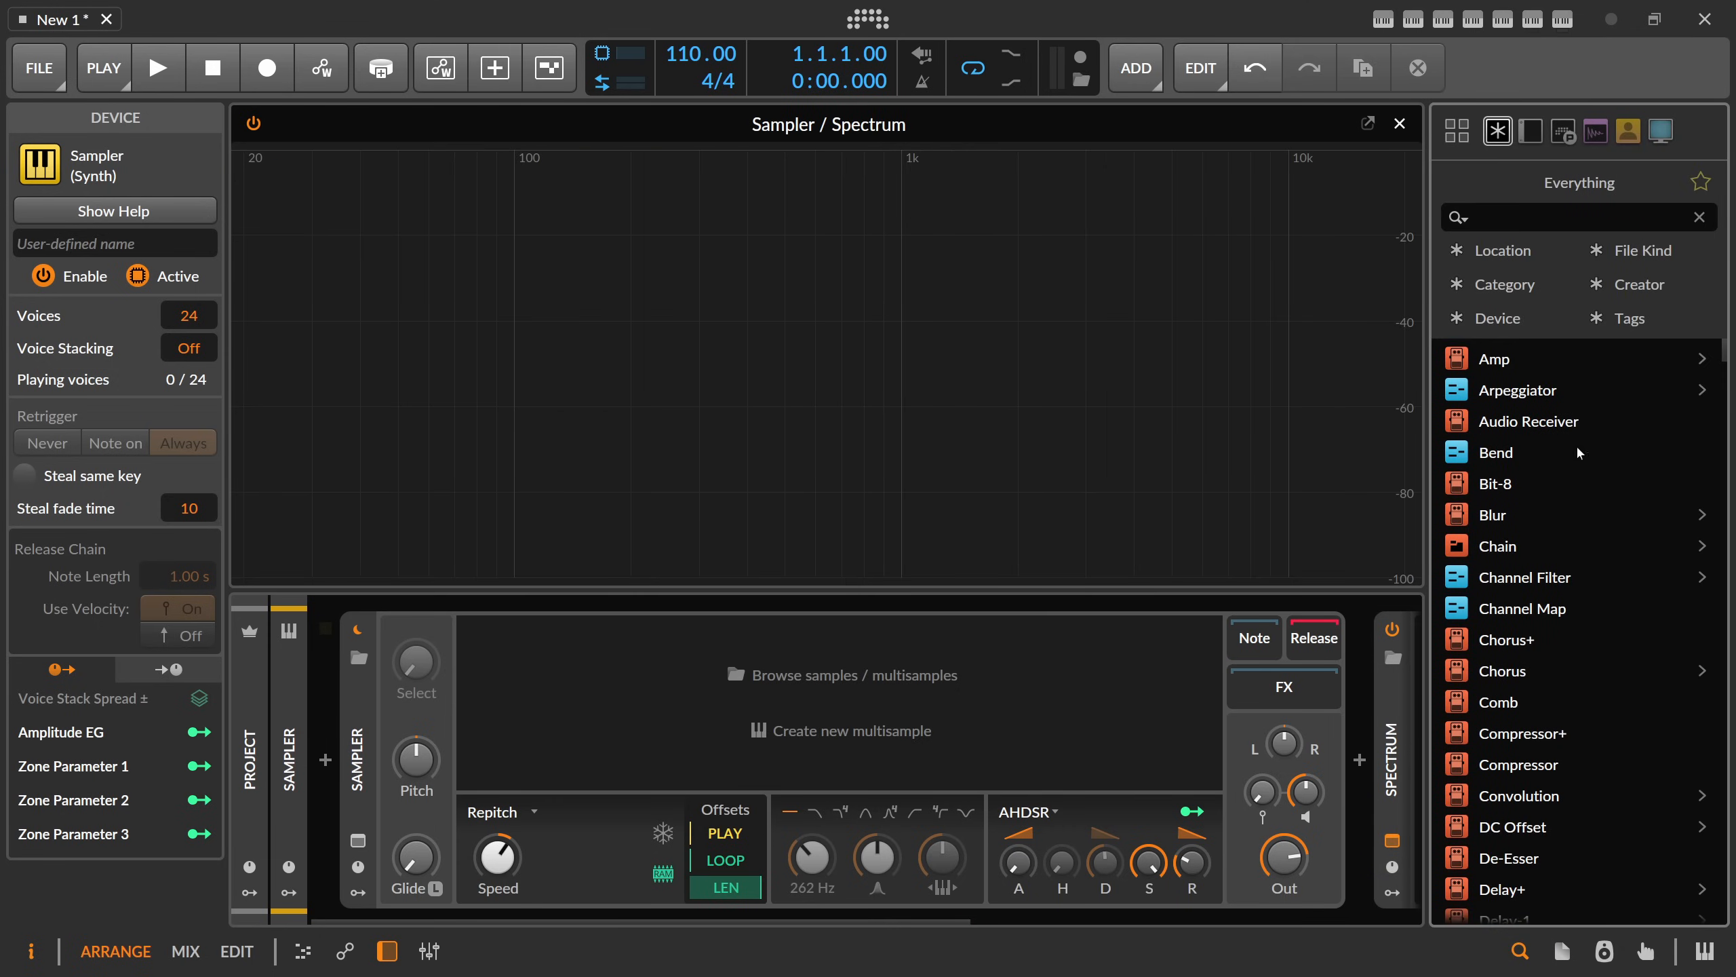
left_click(1562, 951)
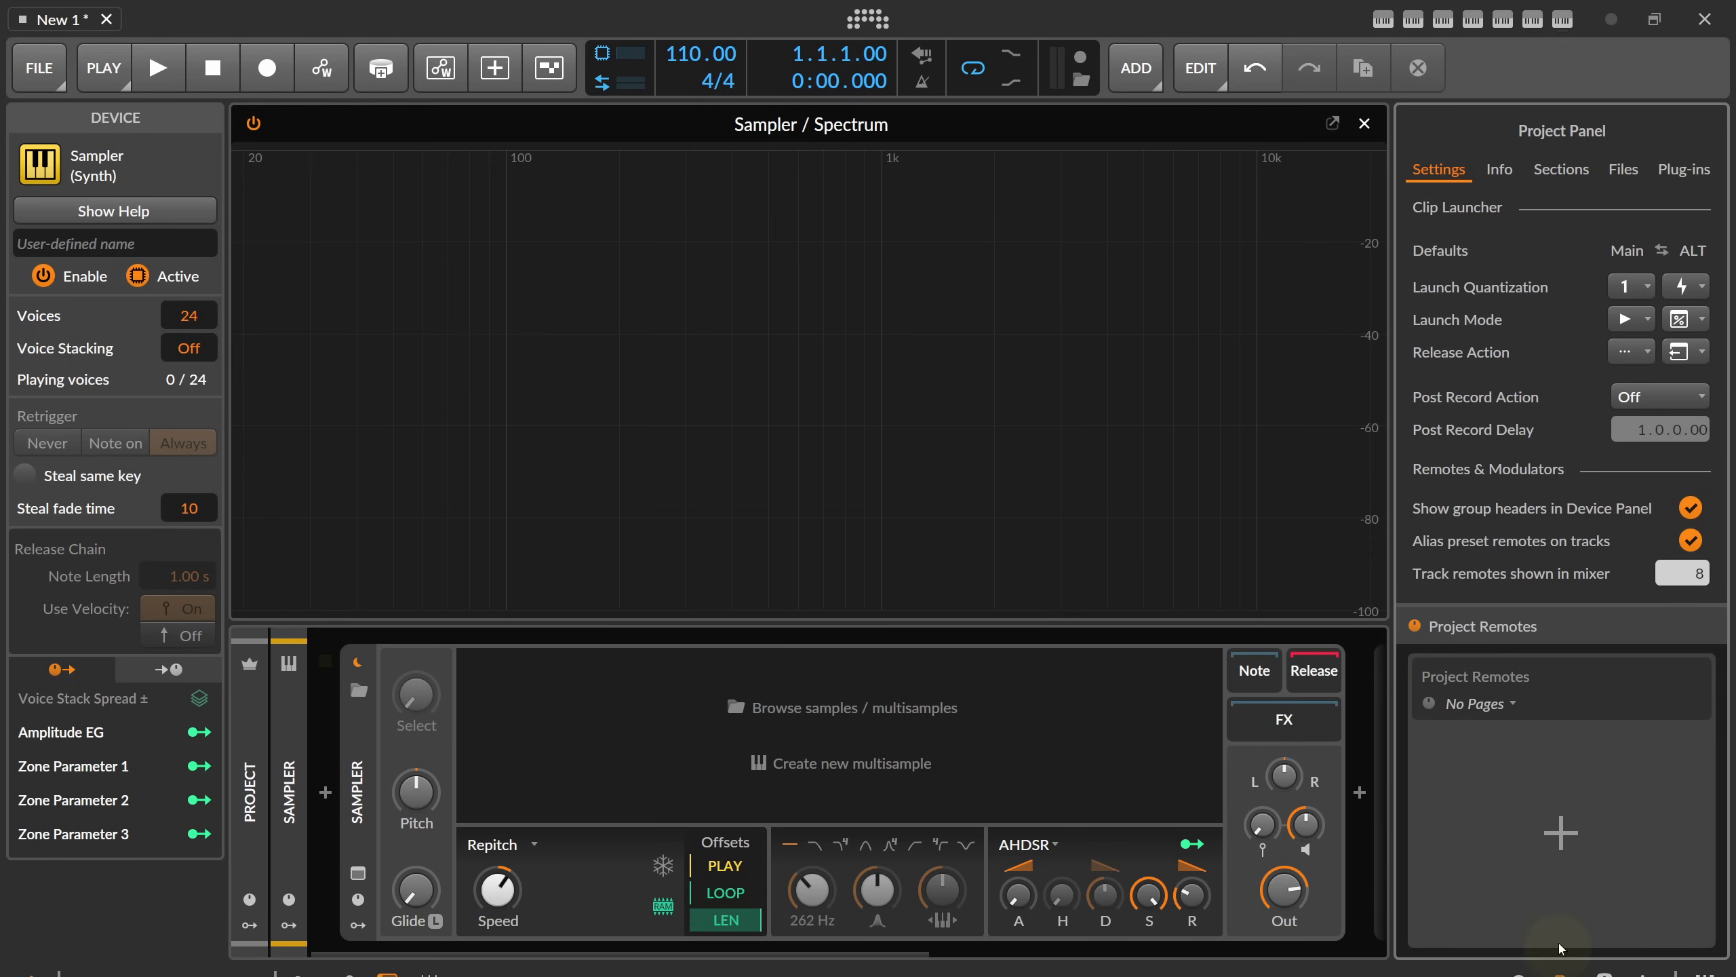
- Load 2025-09-29 17.32.57.wav from the project's master-recordings folder into the Sampler and refit the program window to the screen
left_click(1521, 951)
left_click(1078, 74)
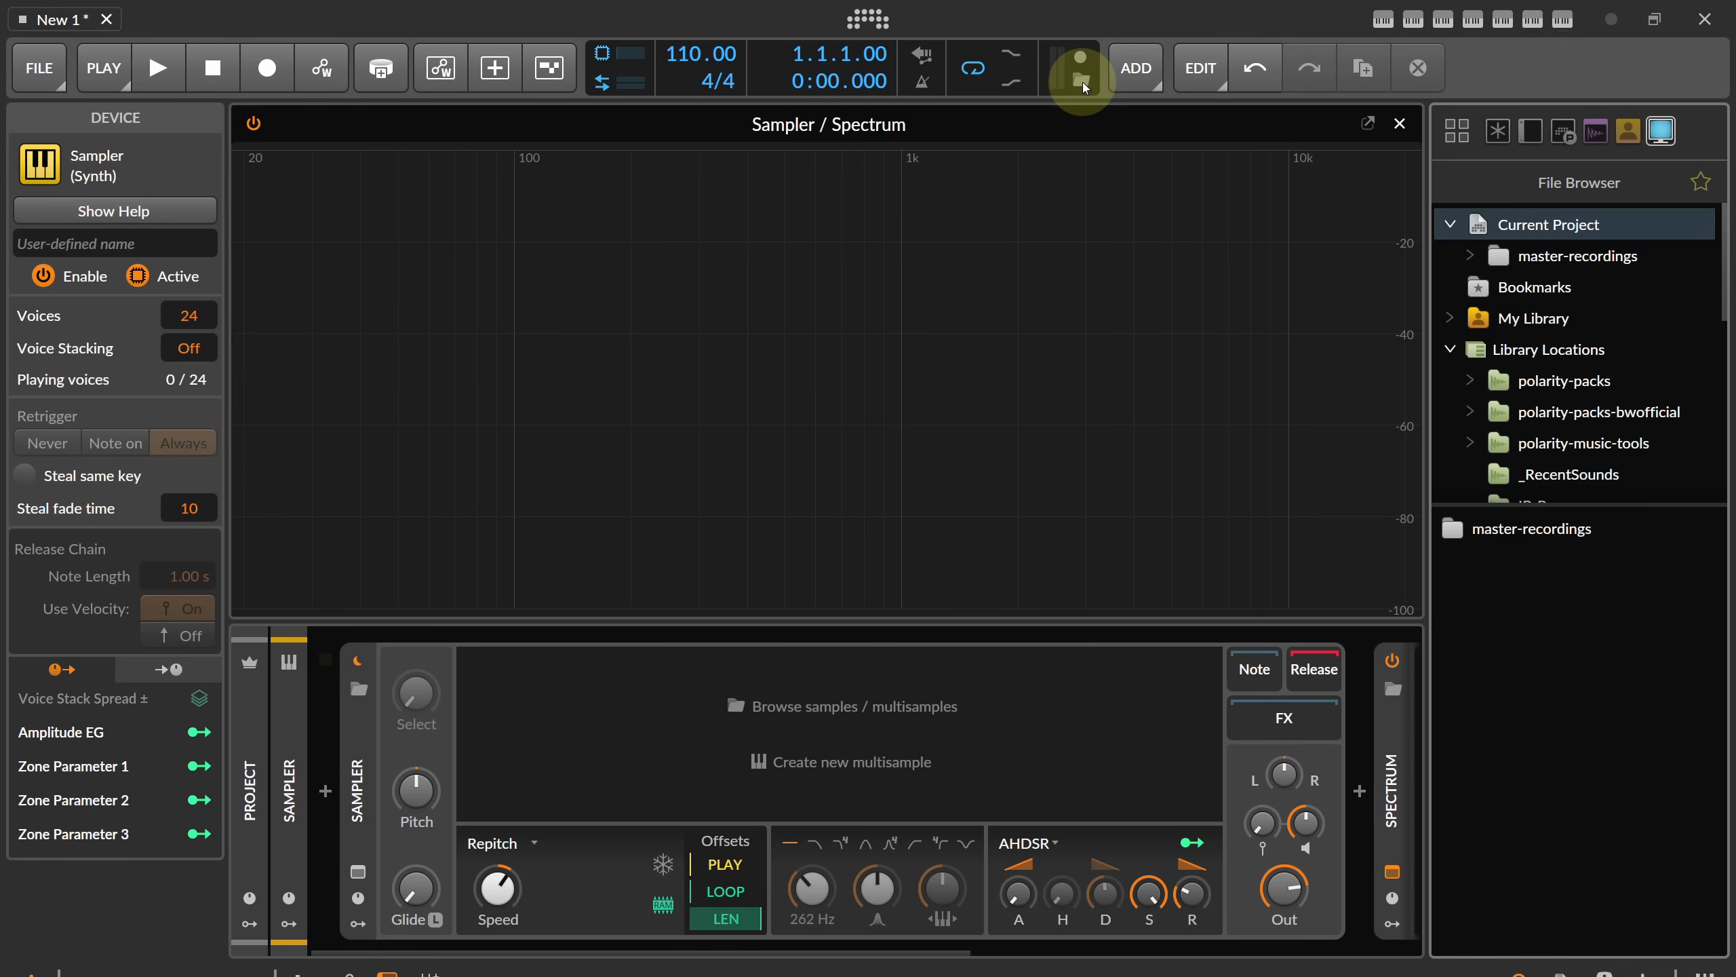
left_click(1504, 531)
double_click(1503, 533)
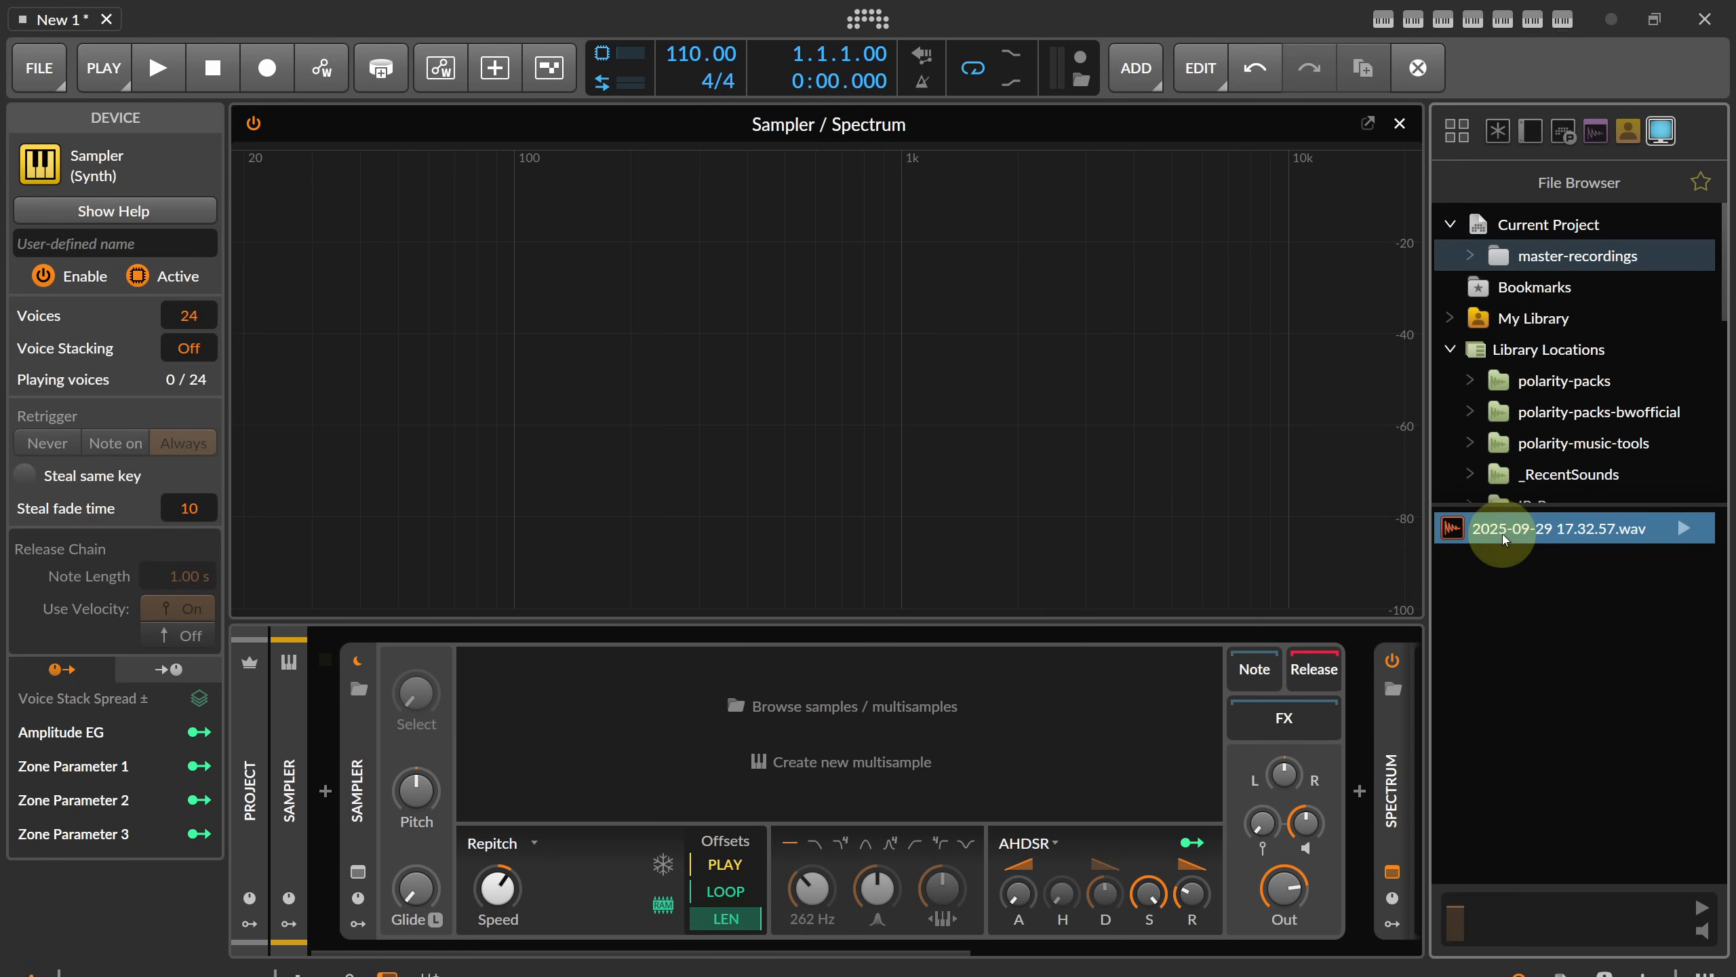
left_click_drag(1493, 531, 865, 706)
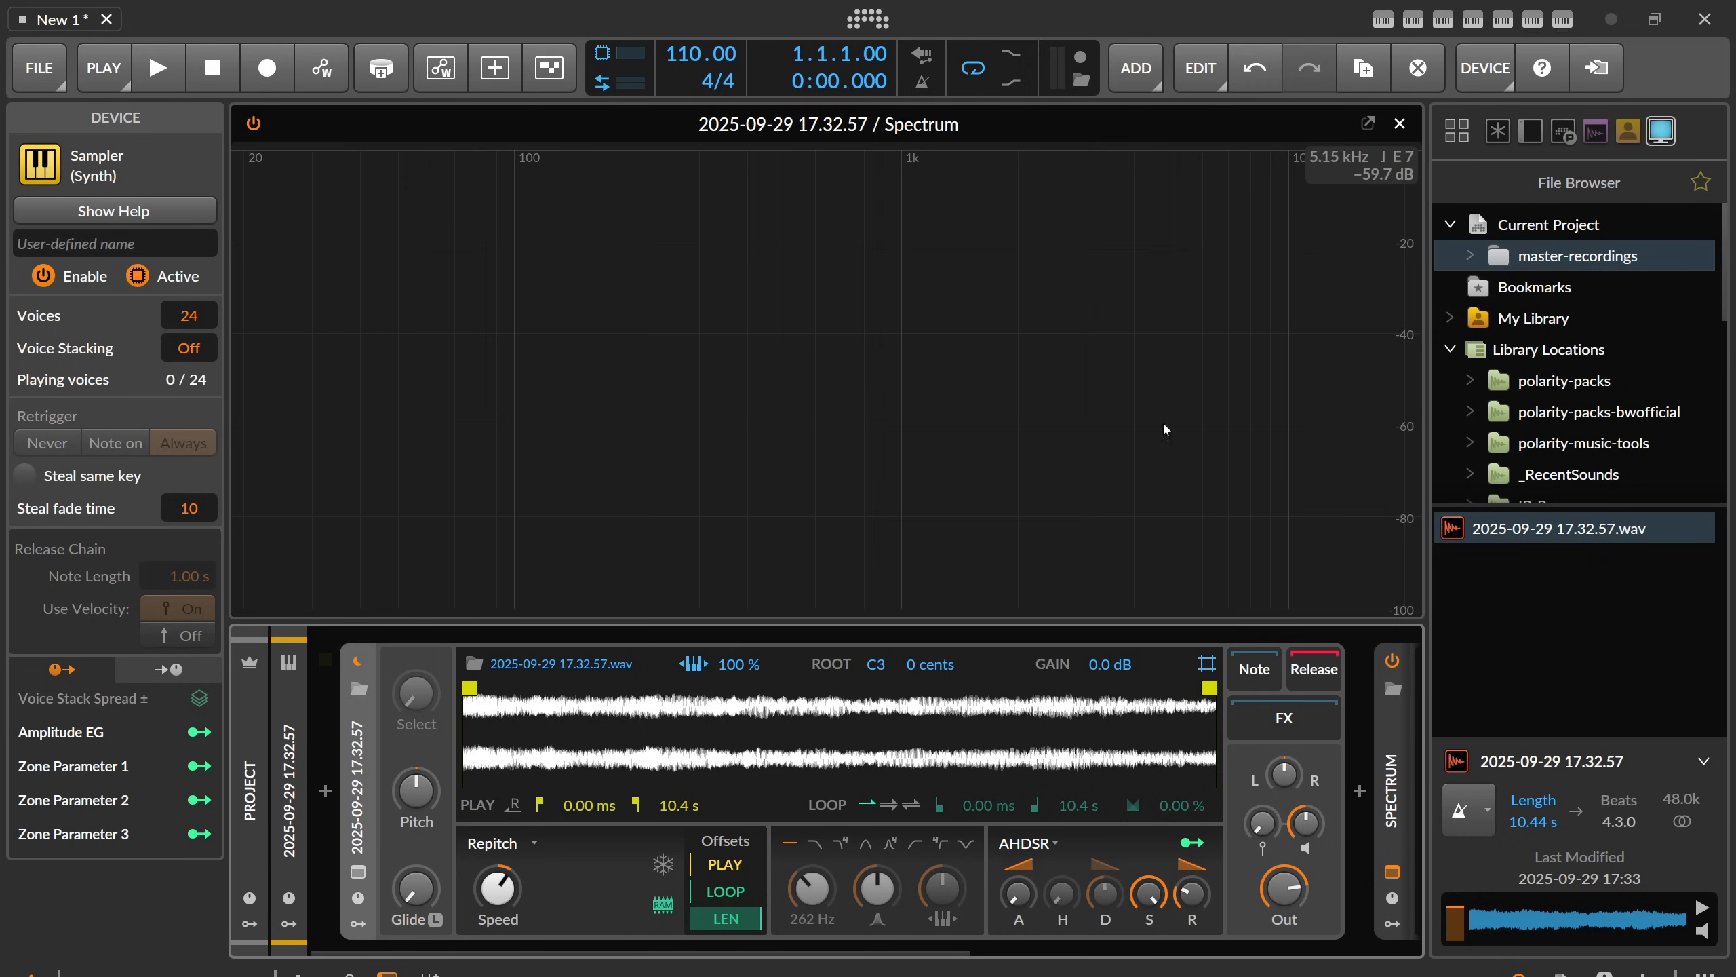
left_click(1654, 19)
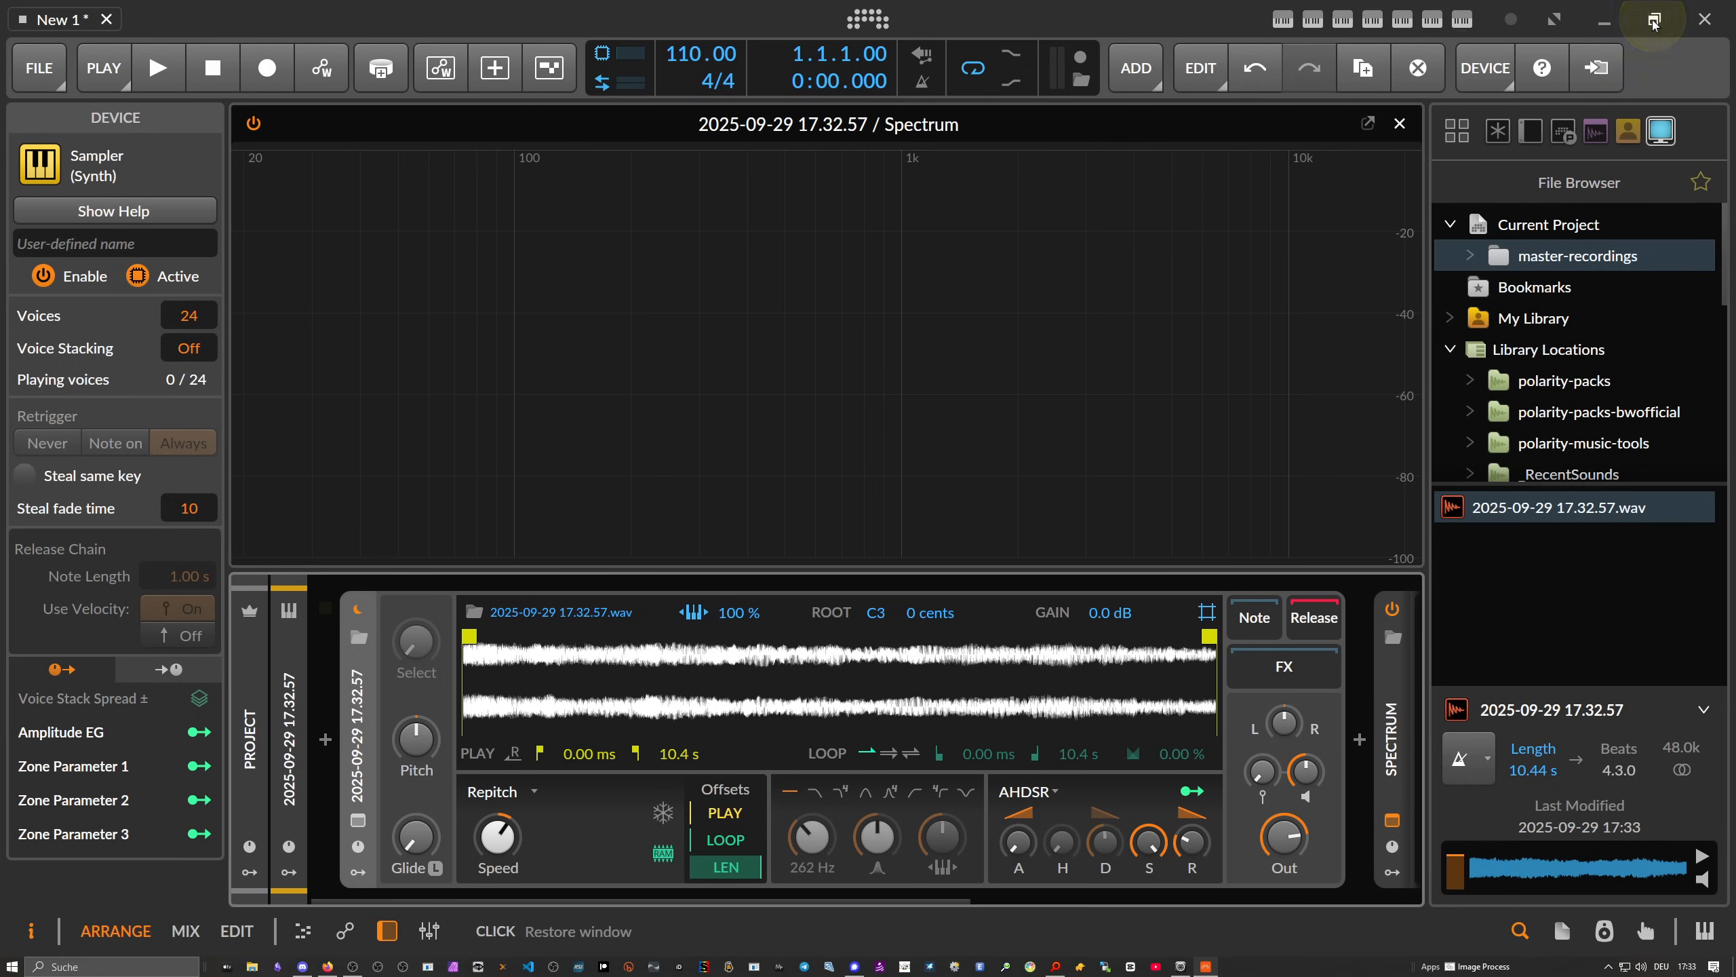
left_click(1555, 20)
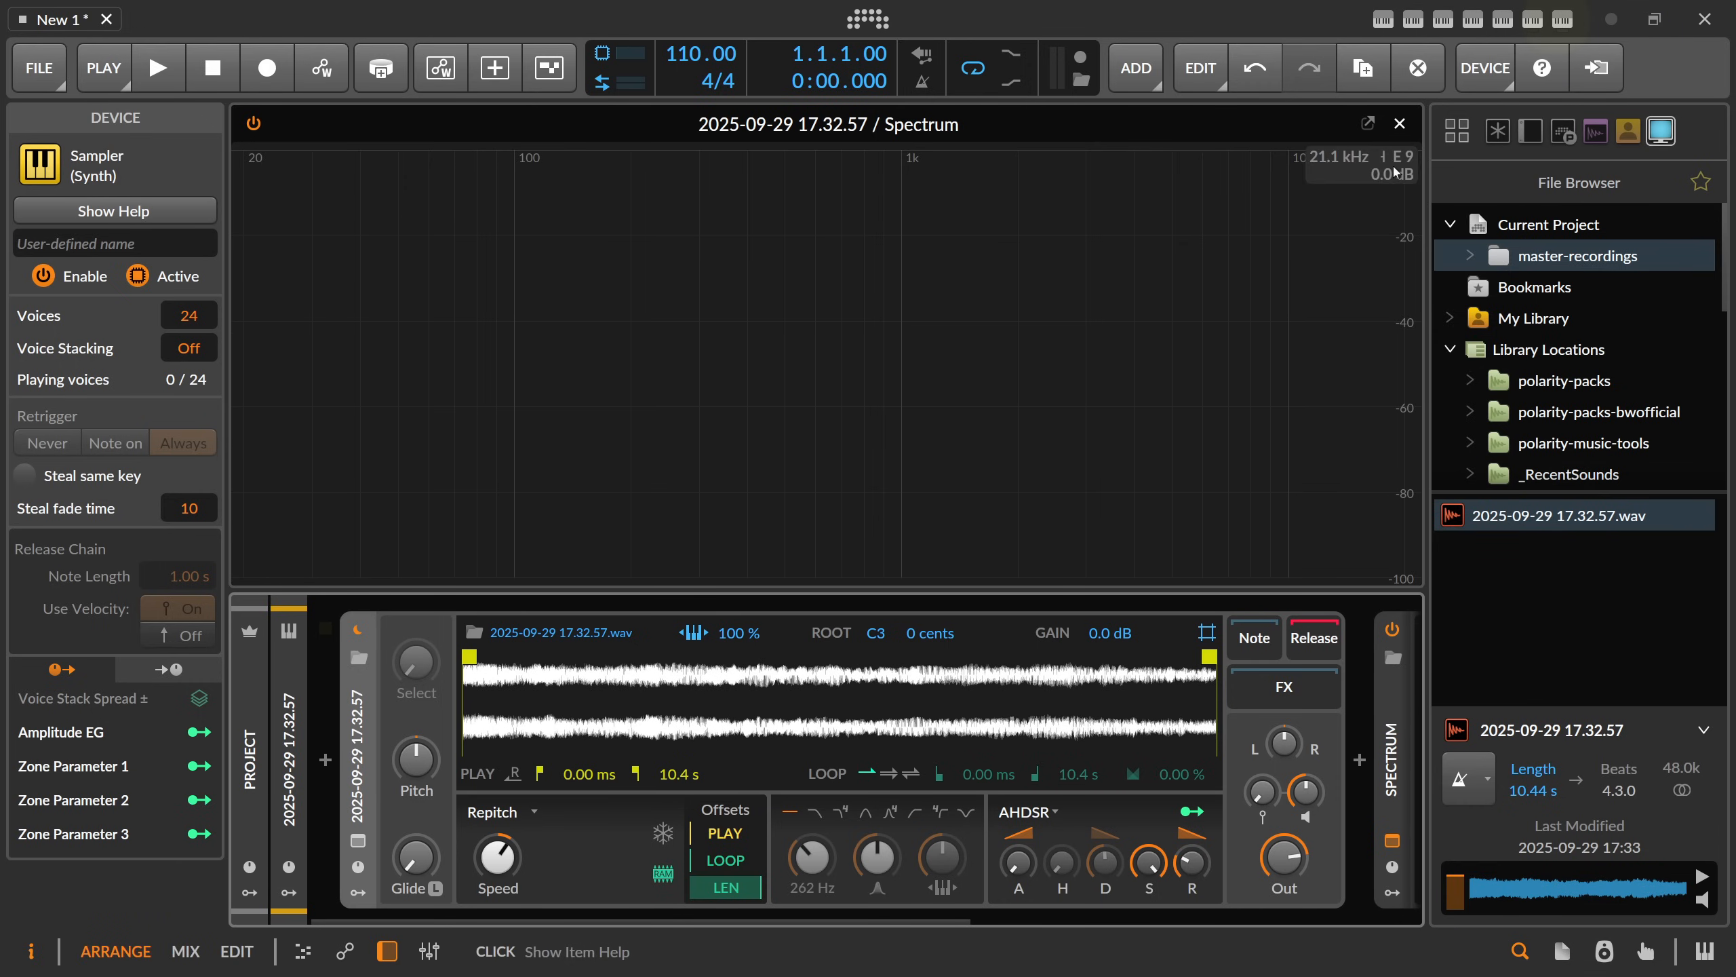
- Switch to Firefox and examine the Solstice page's sections on importing samples, in-depth control and spectral synthesis
key("alt+Tab")
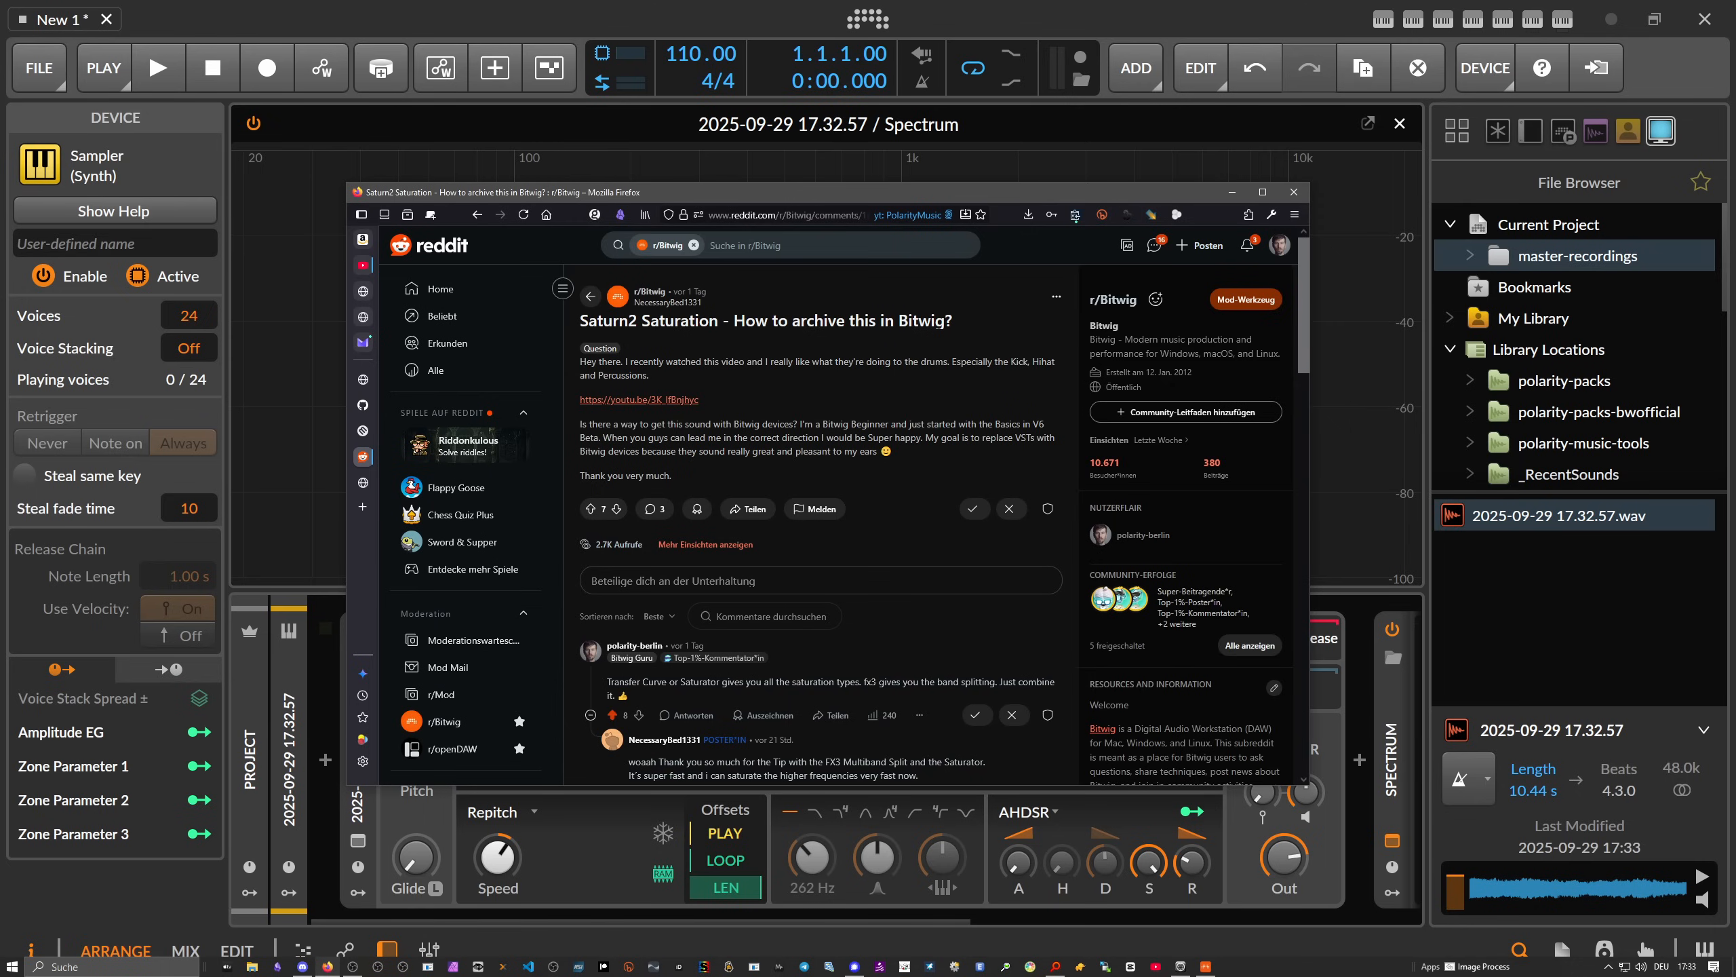
left_click(363, 430)
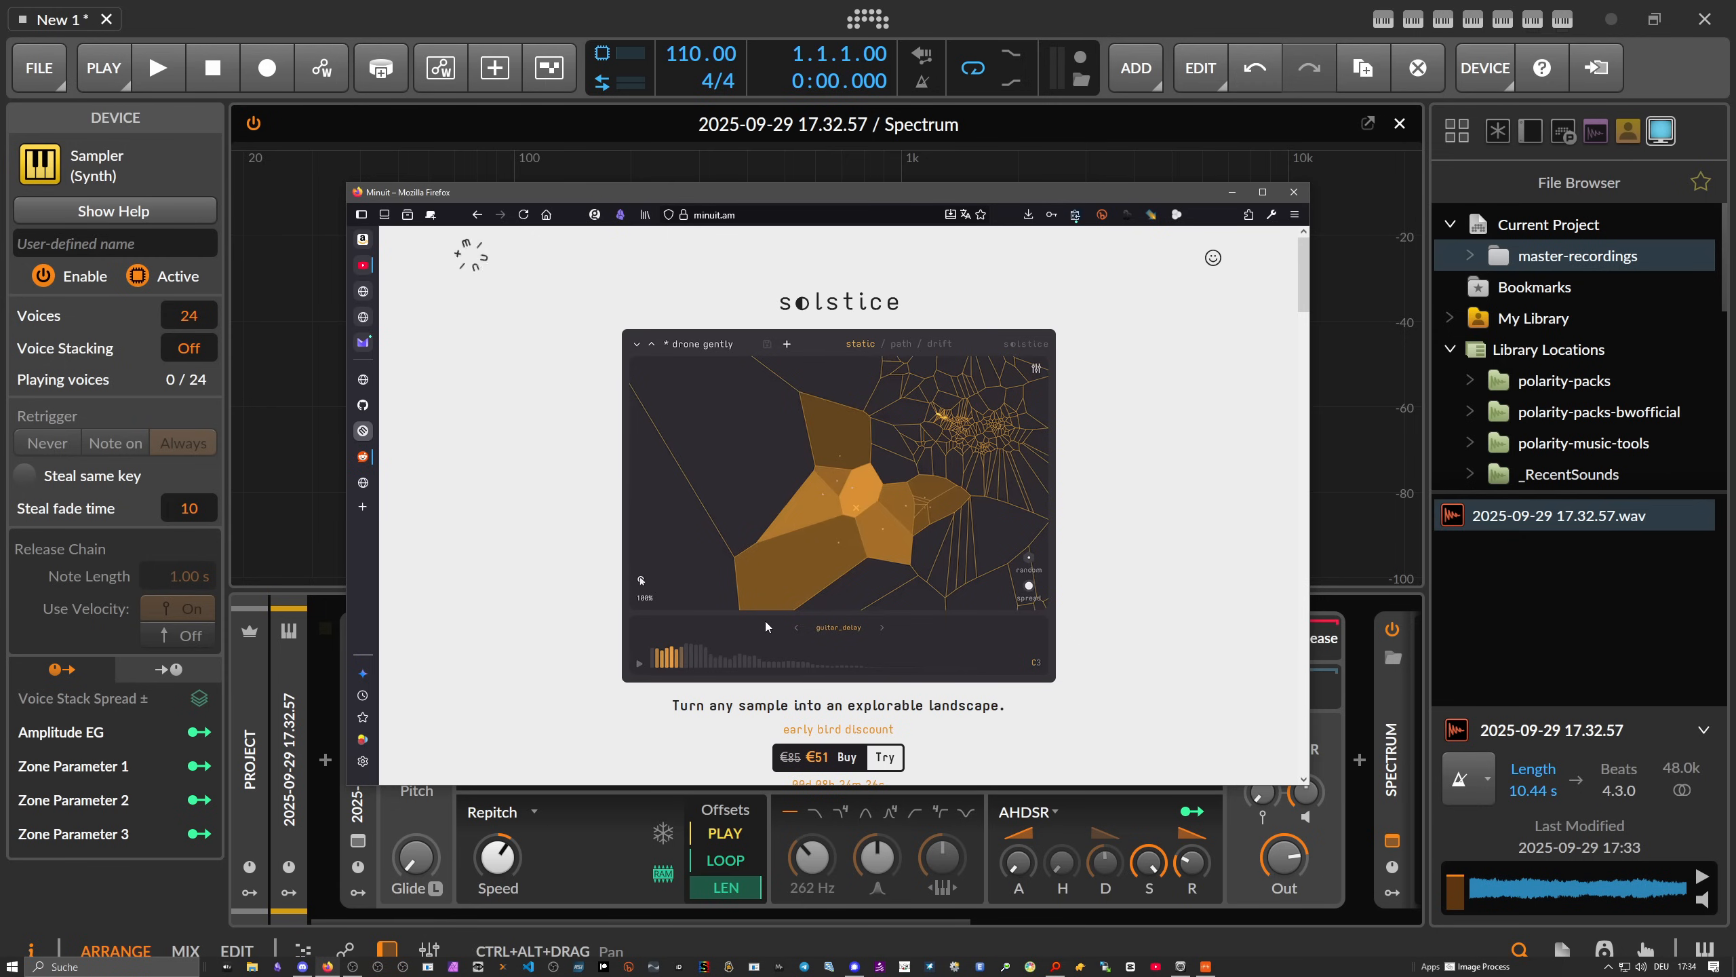
scroll(784, 581, "down", 5)
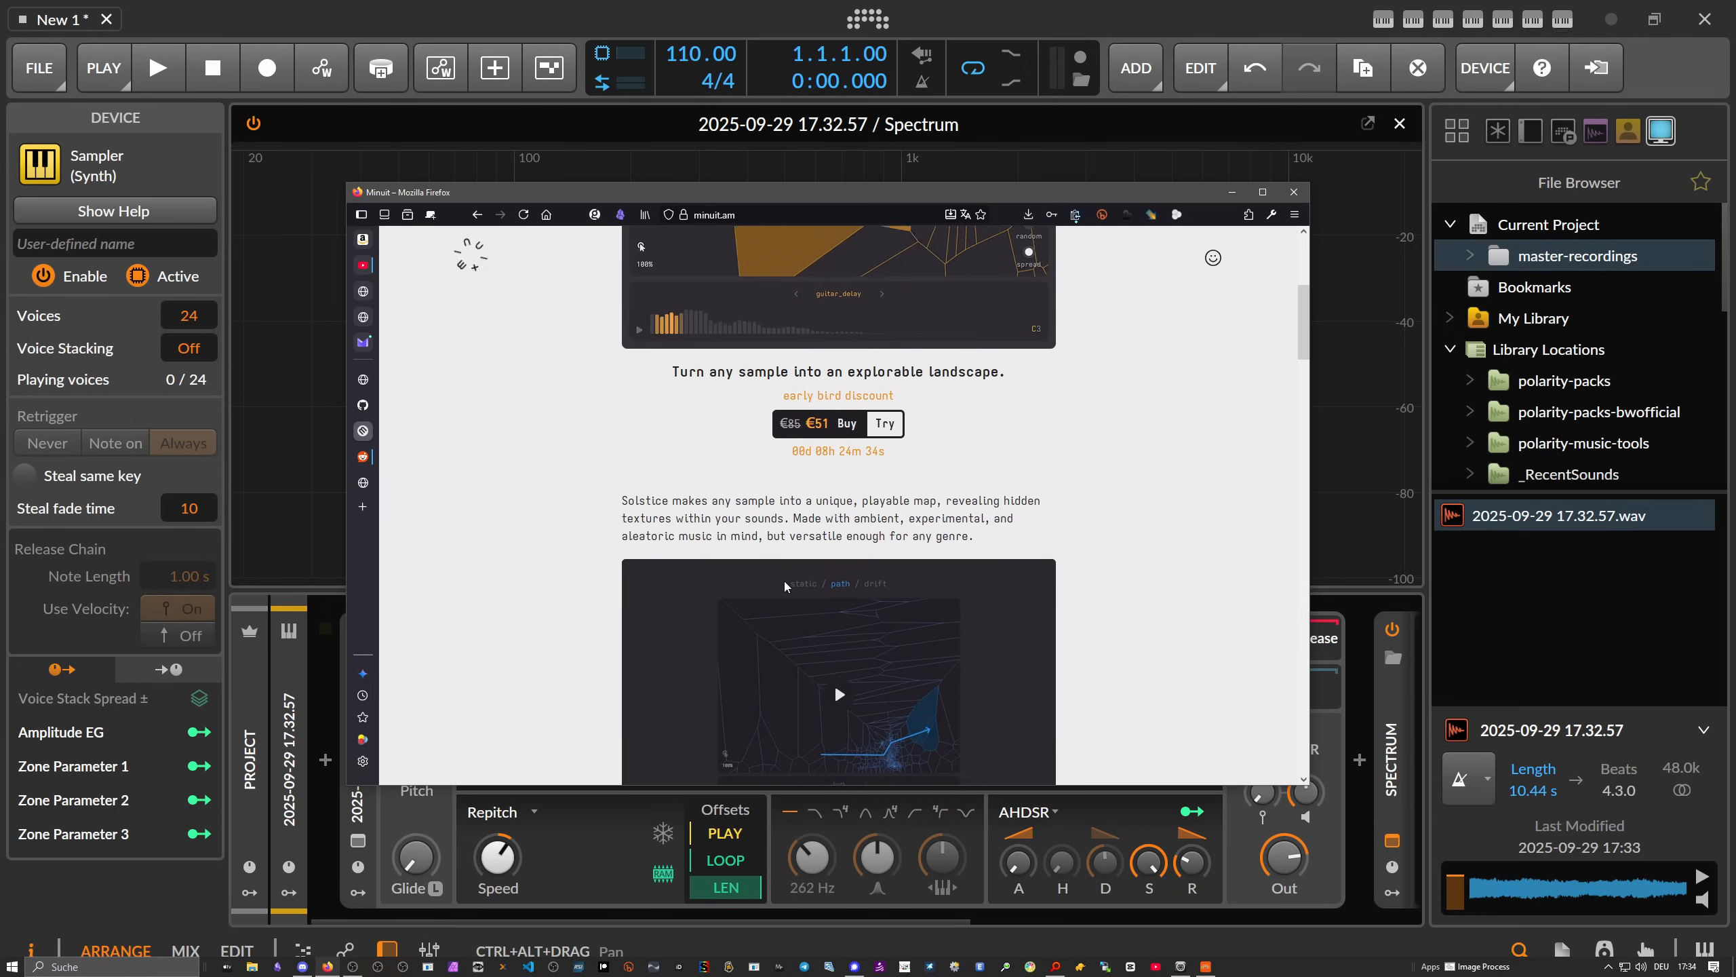
scroll(784, 580, "down", 20)
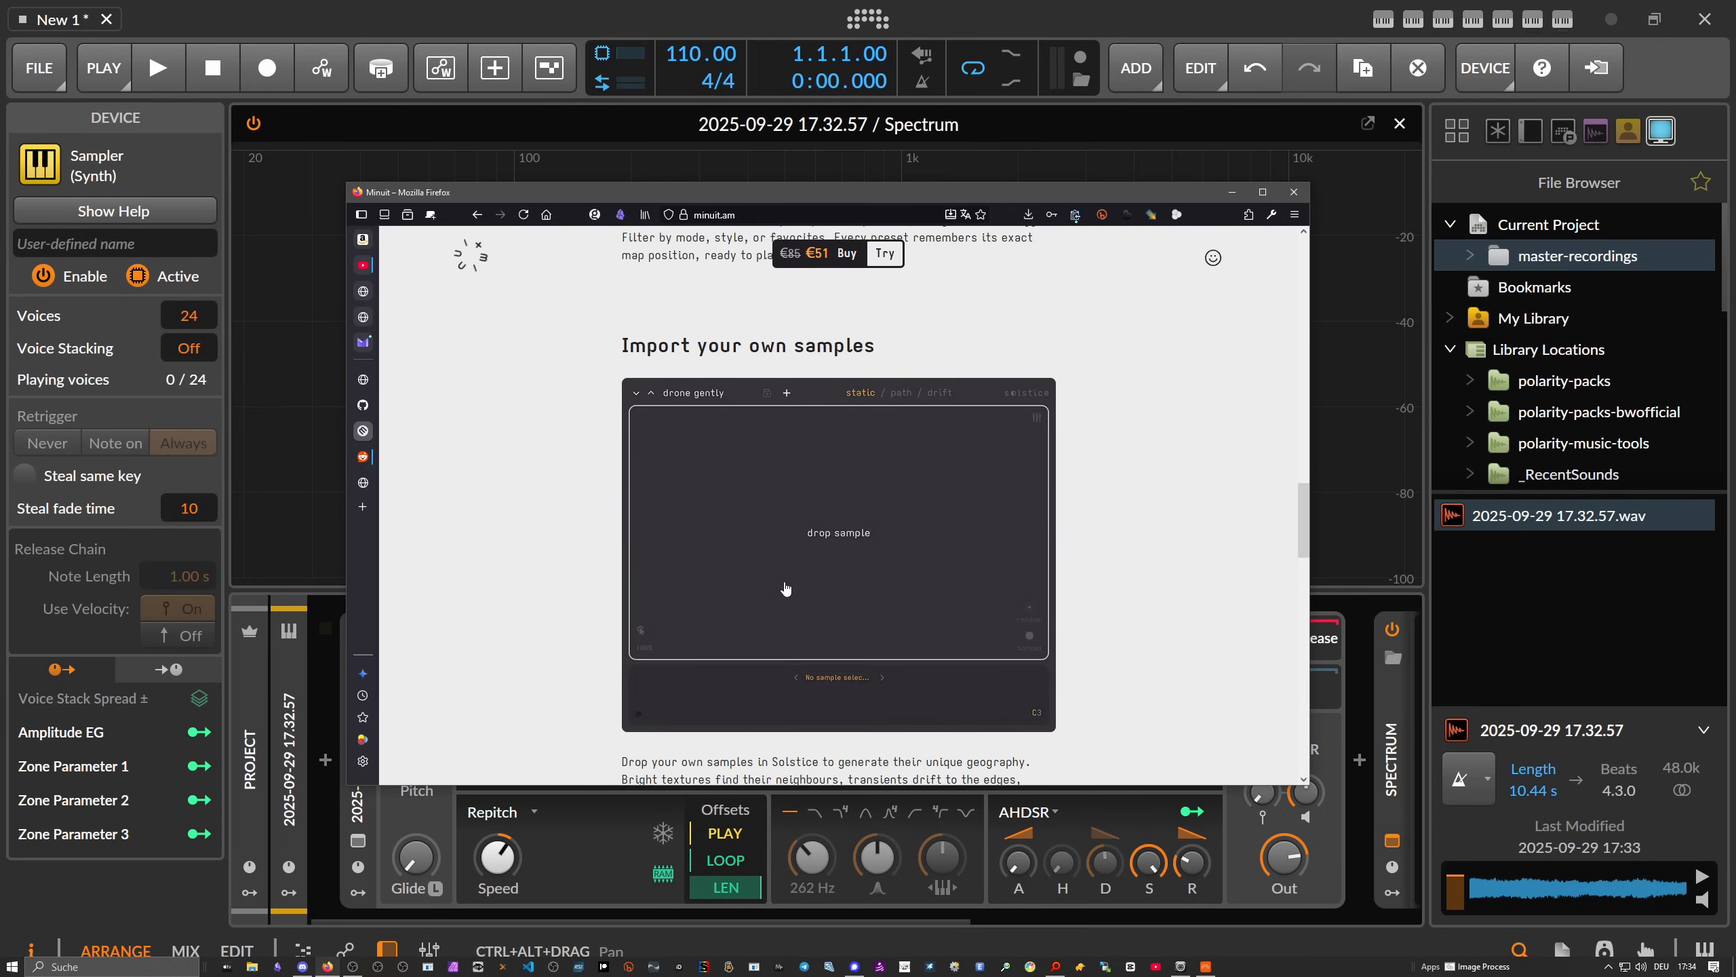
scroll(785, 588, "down", 4)
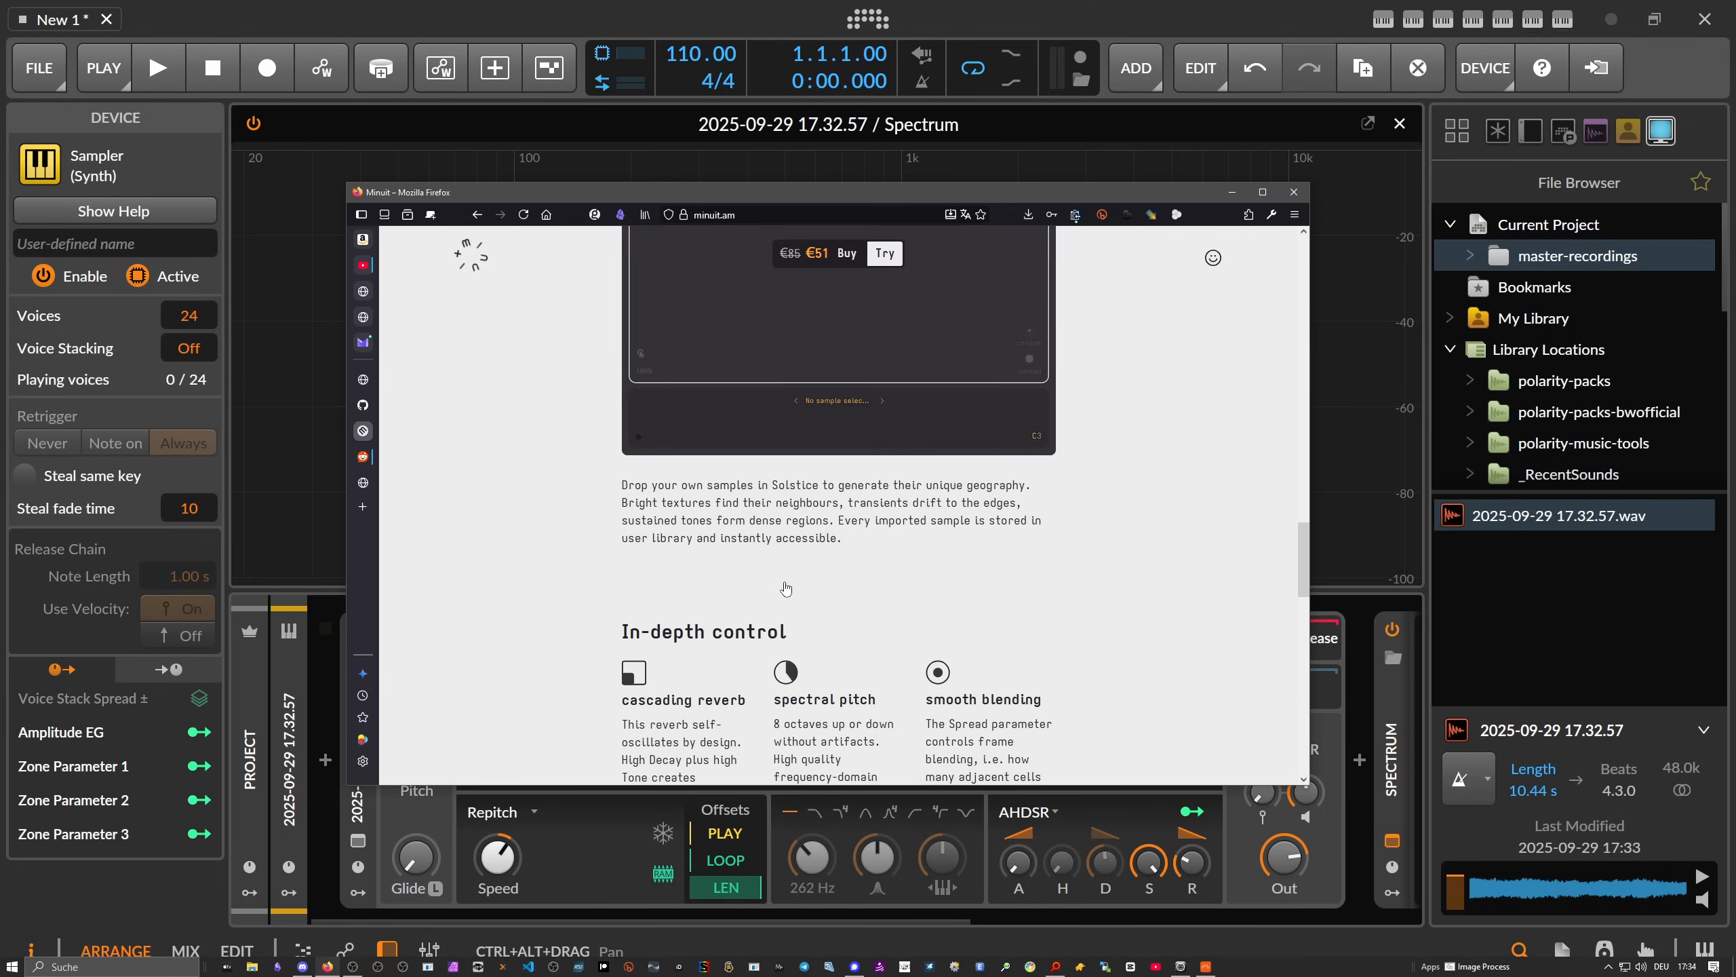
scroll(786, 588, "down", 1)
scroll(783, 585, "down", 3)
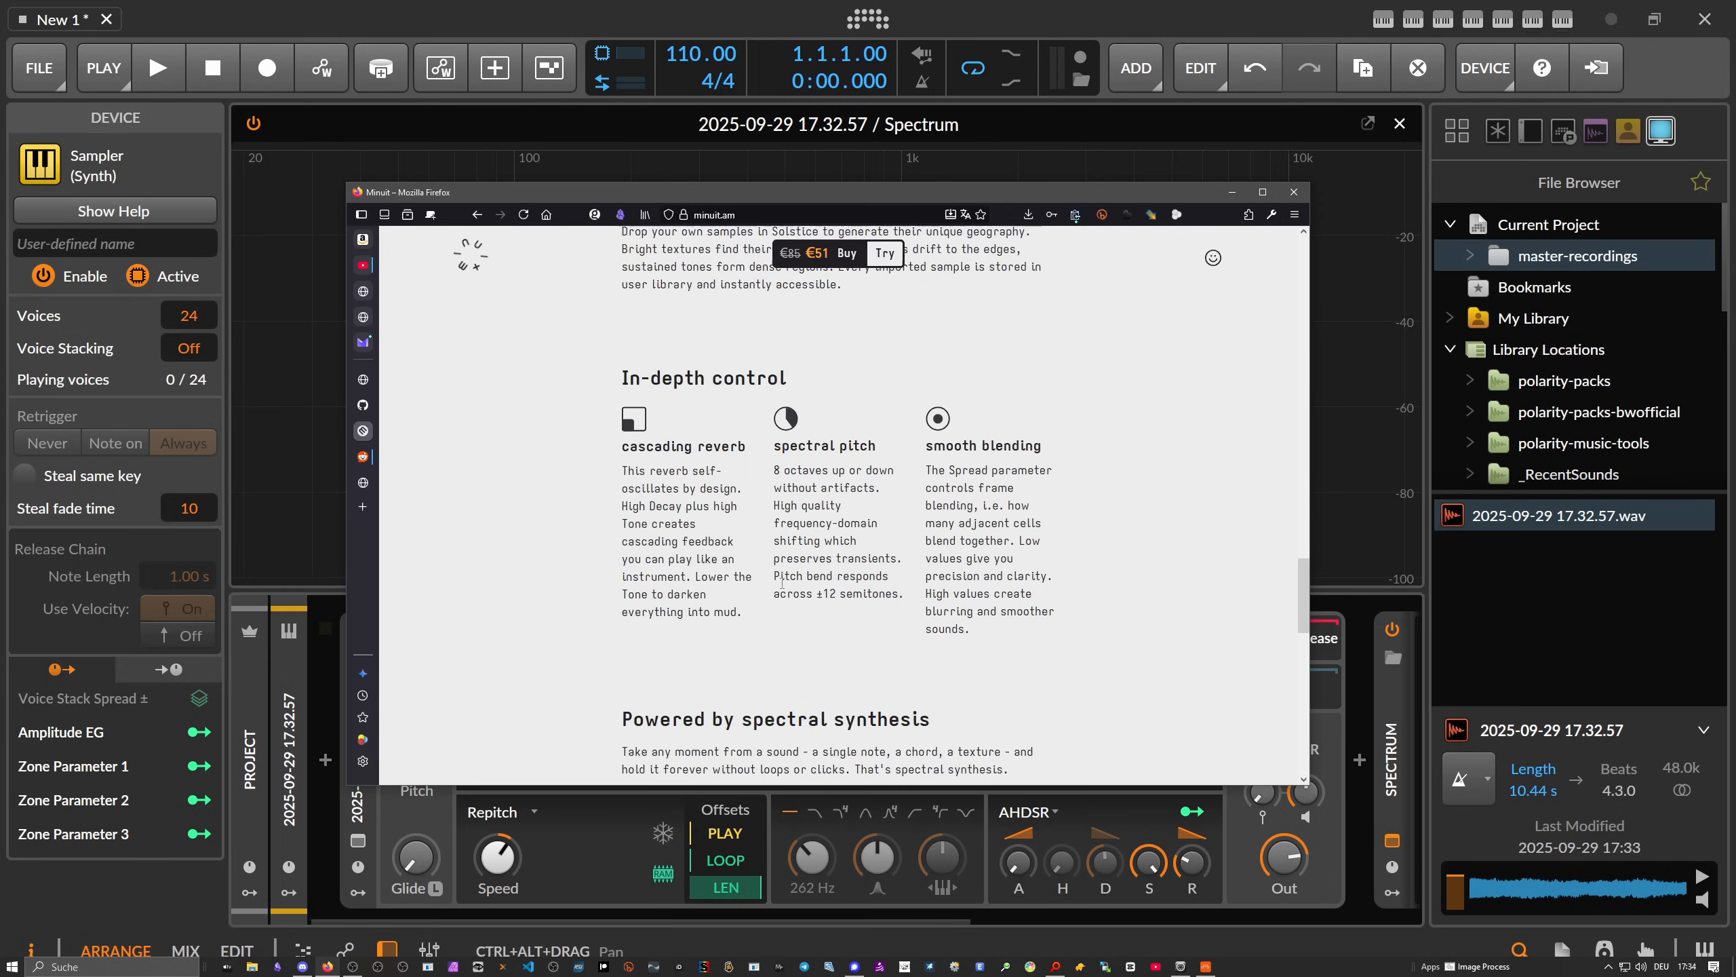
scroll(783, 582, "down", 4)
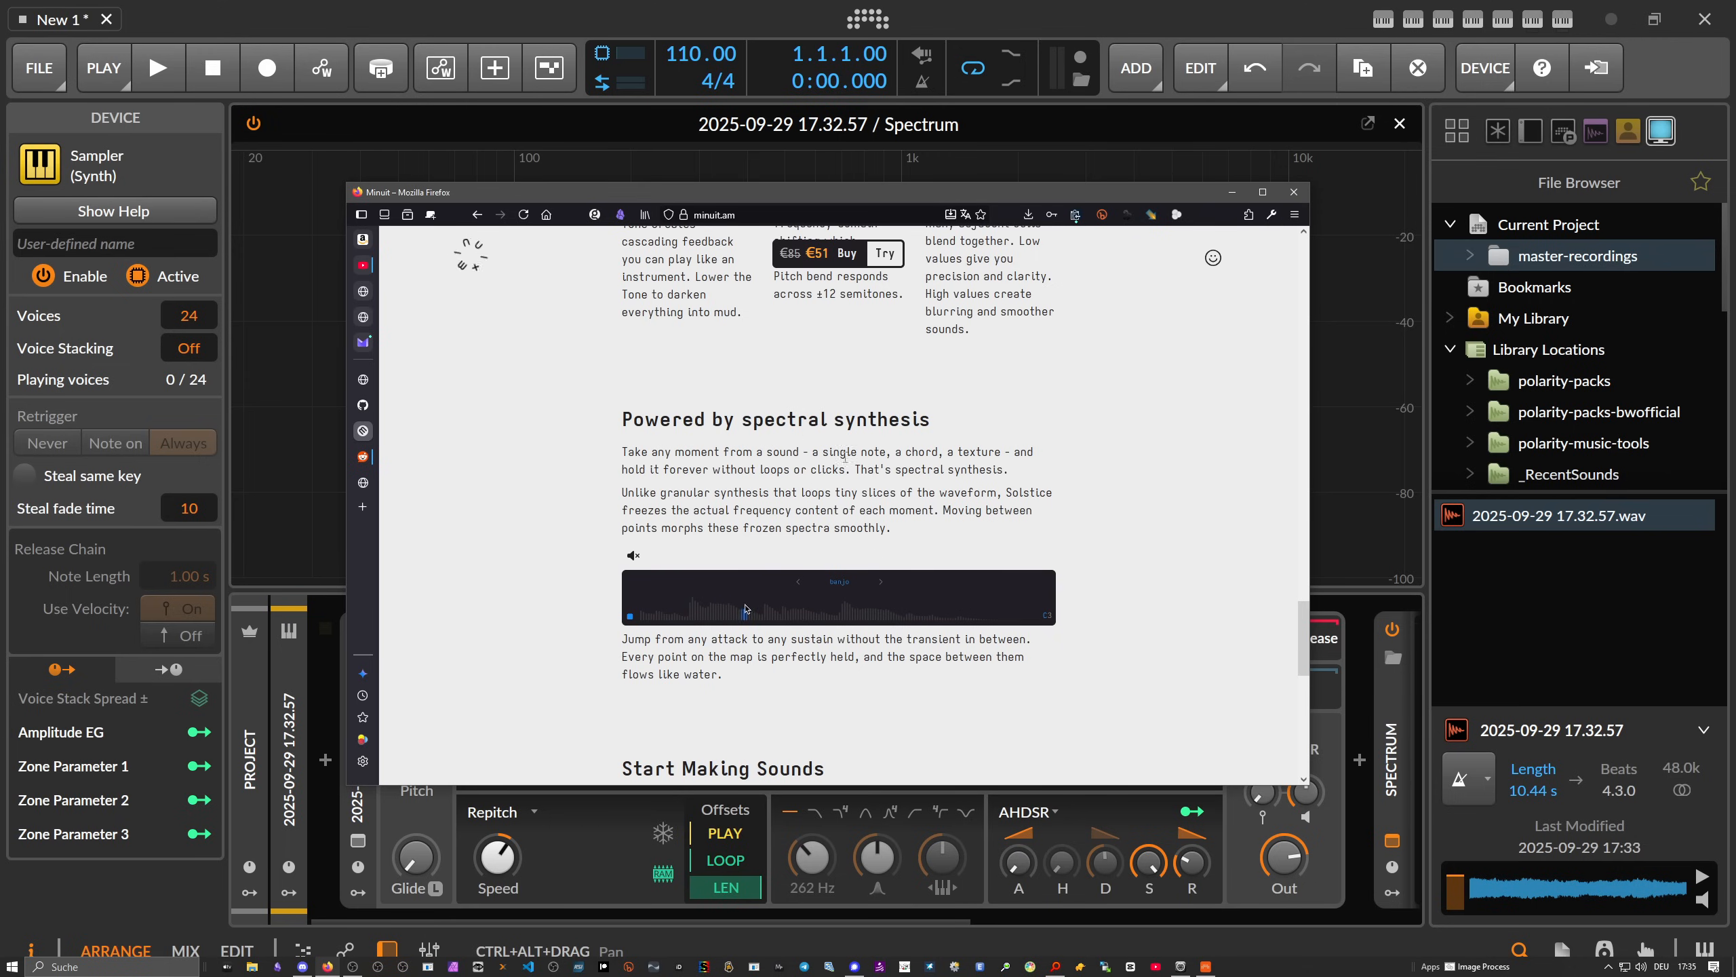
scroll(775, 479, "up", 4)
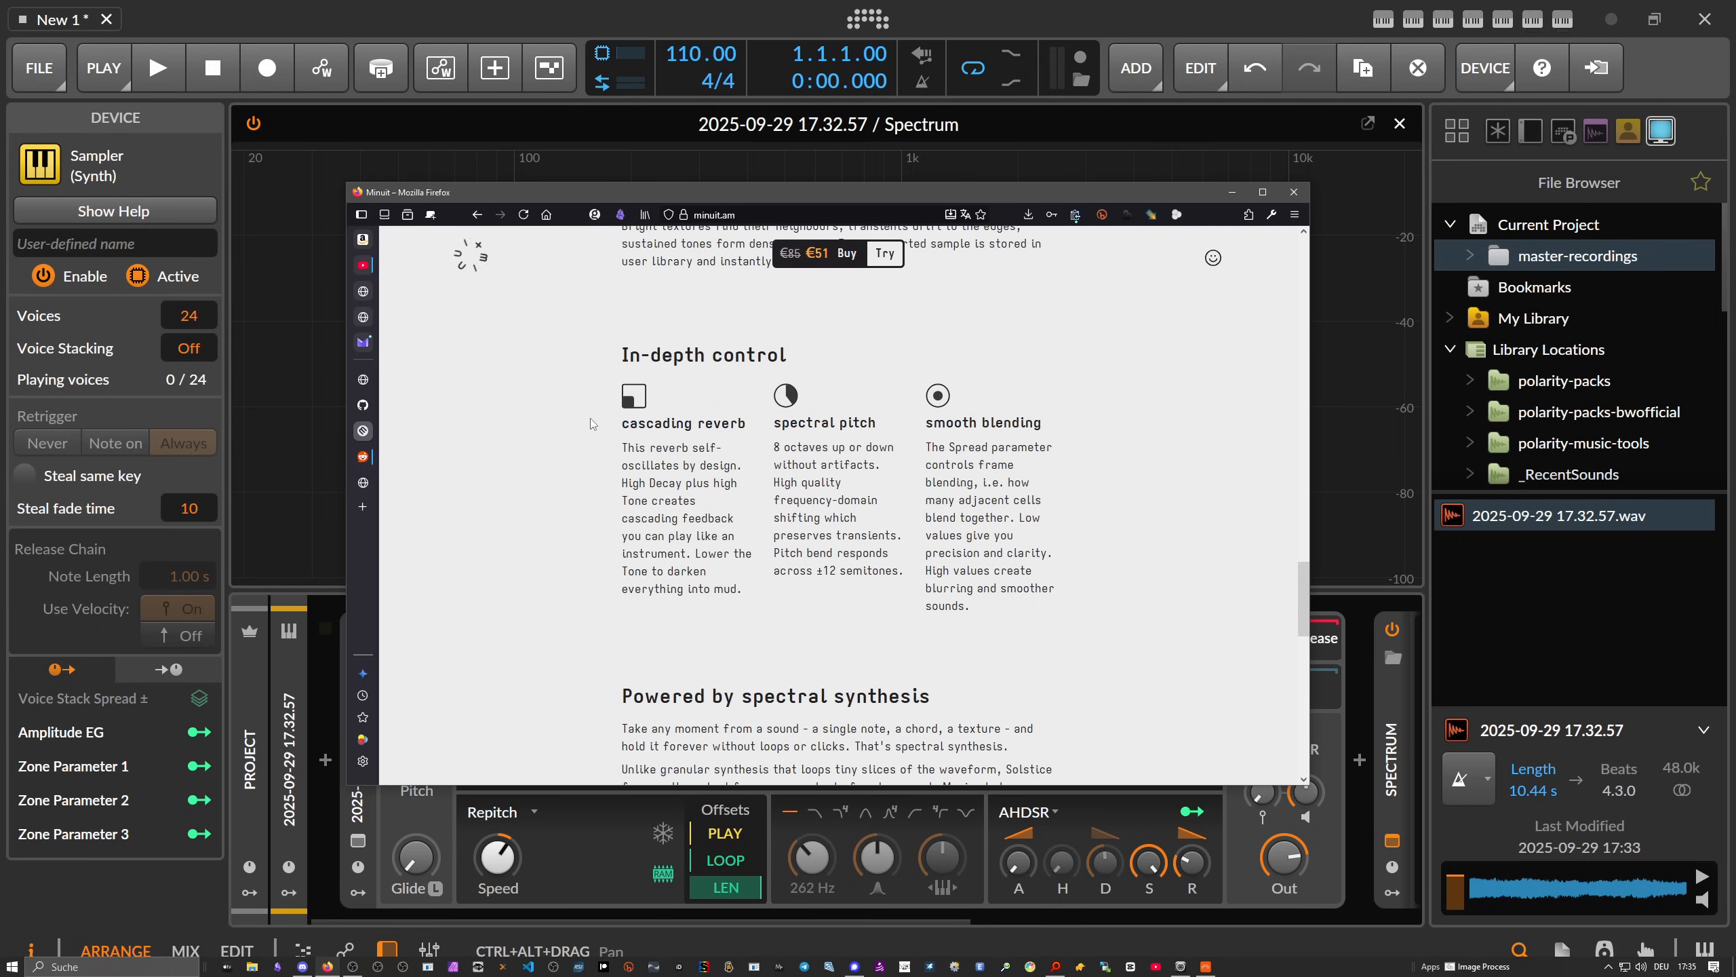
scroll(854, 348, "up", 15)
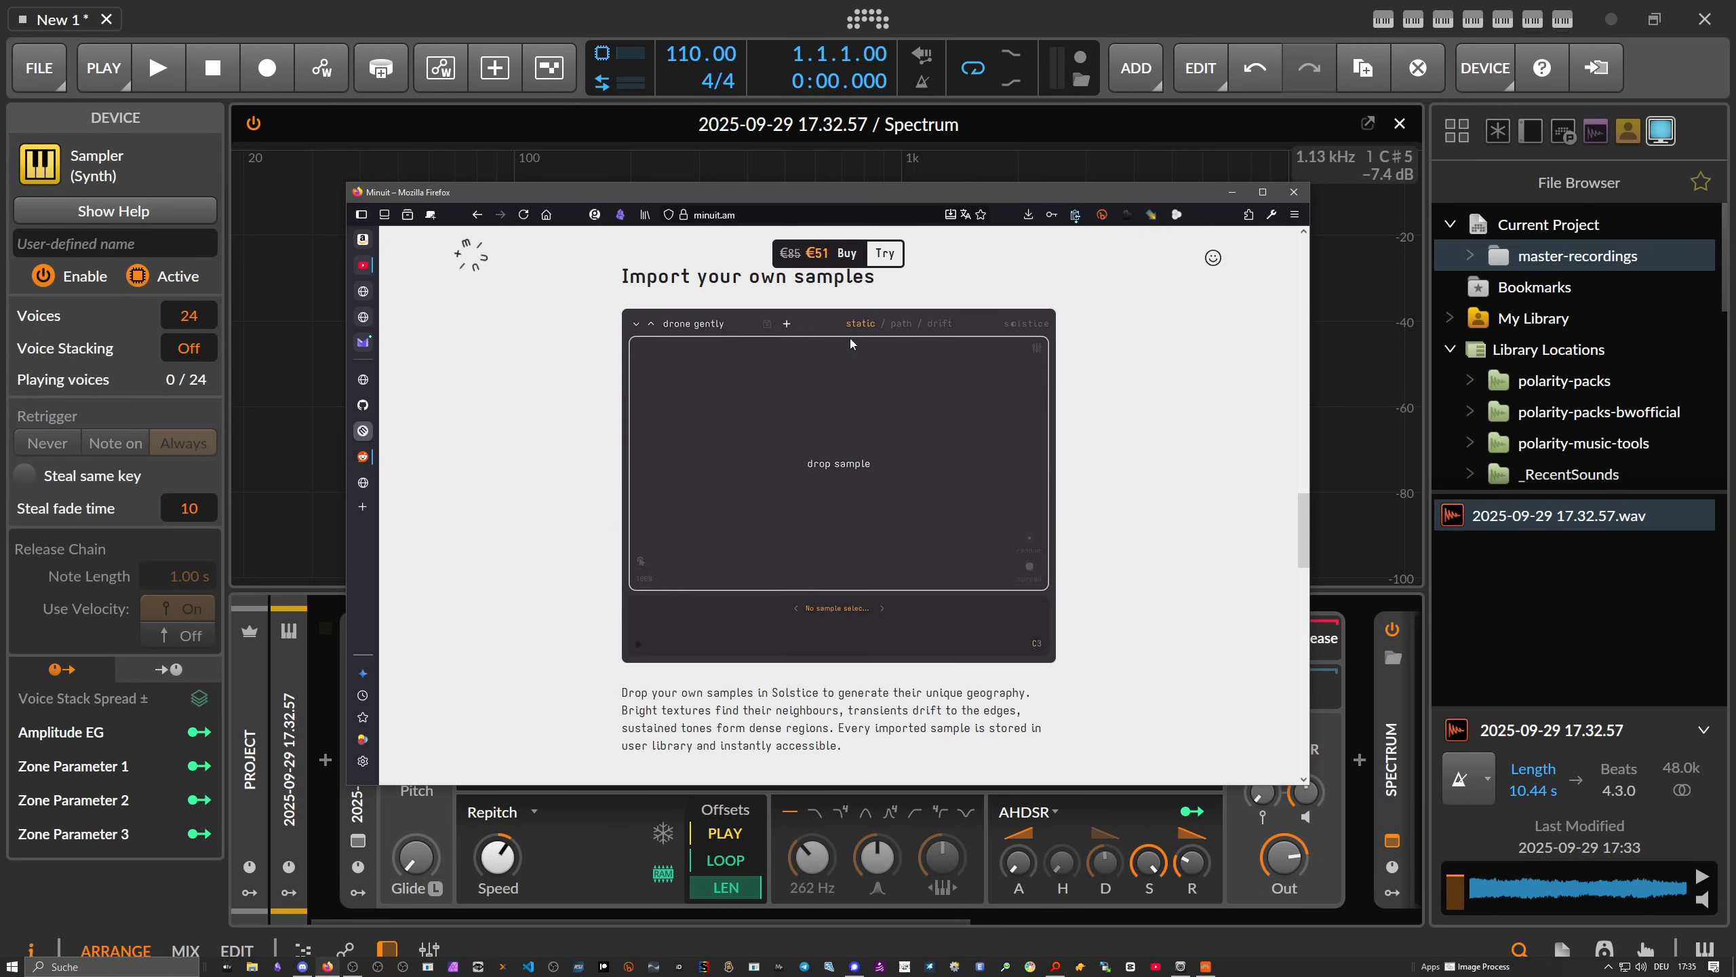
scroll(853, 347, "up", 8)
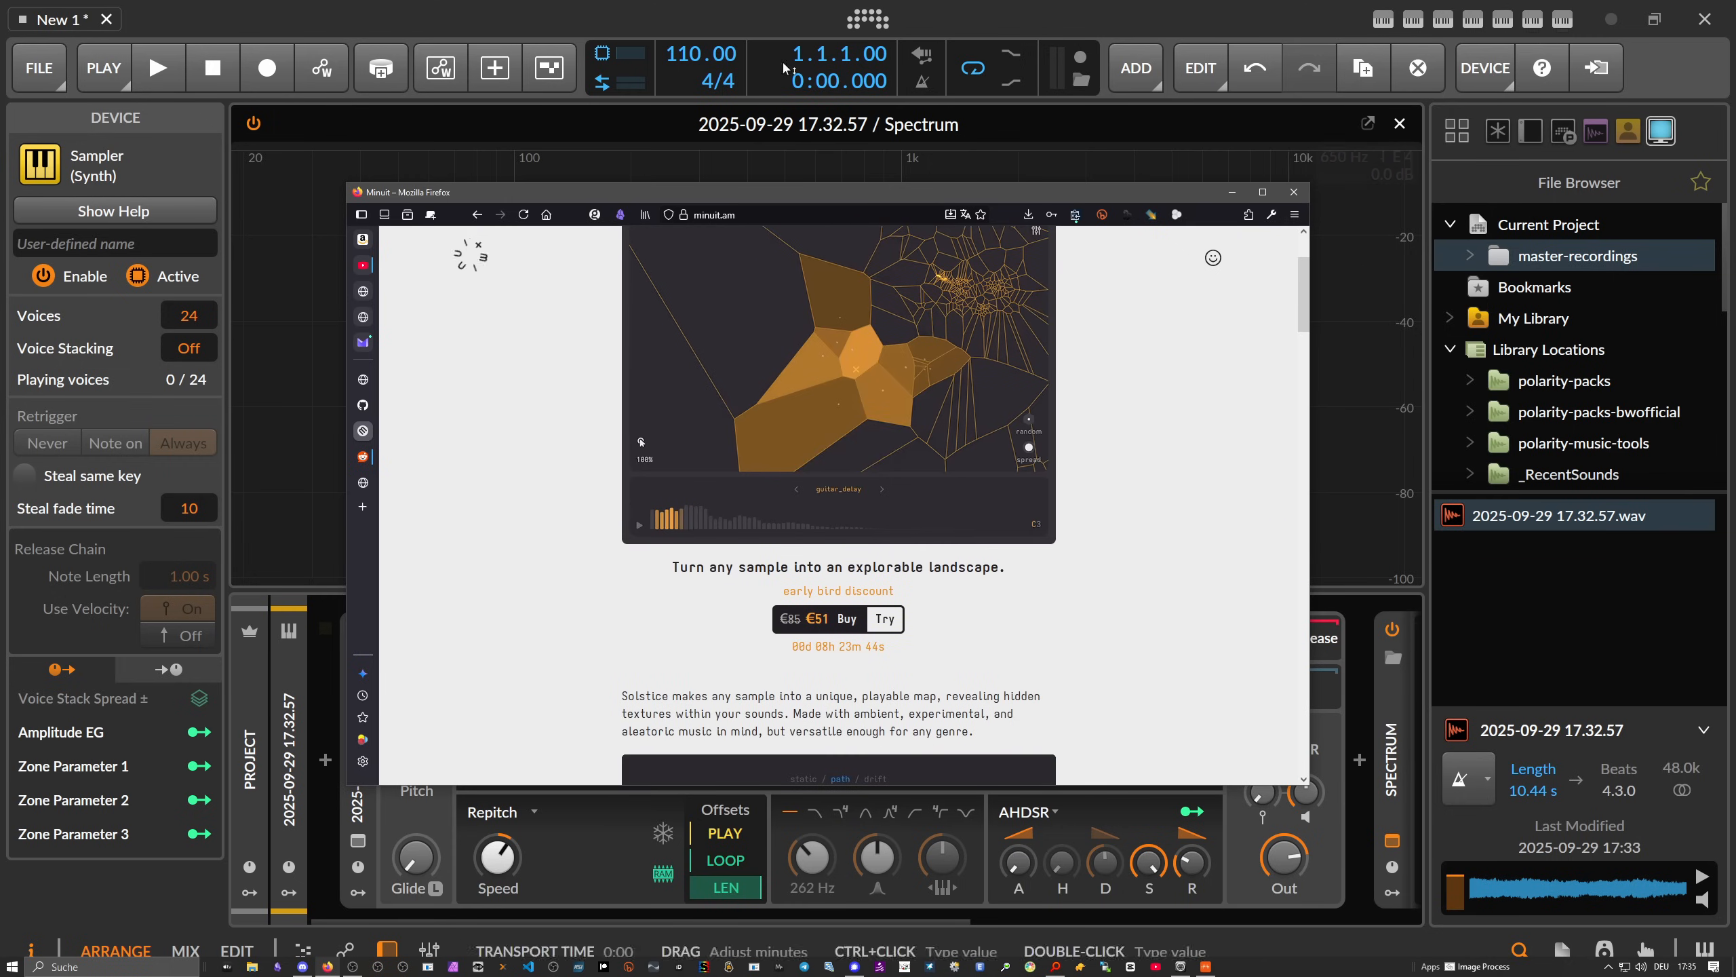
left_click(752, 26)
- Try to insert the Solstice plug-in in front of the Sampler and reload its interface page
left_click(326, 759)
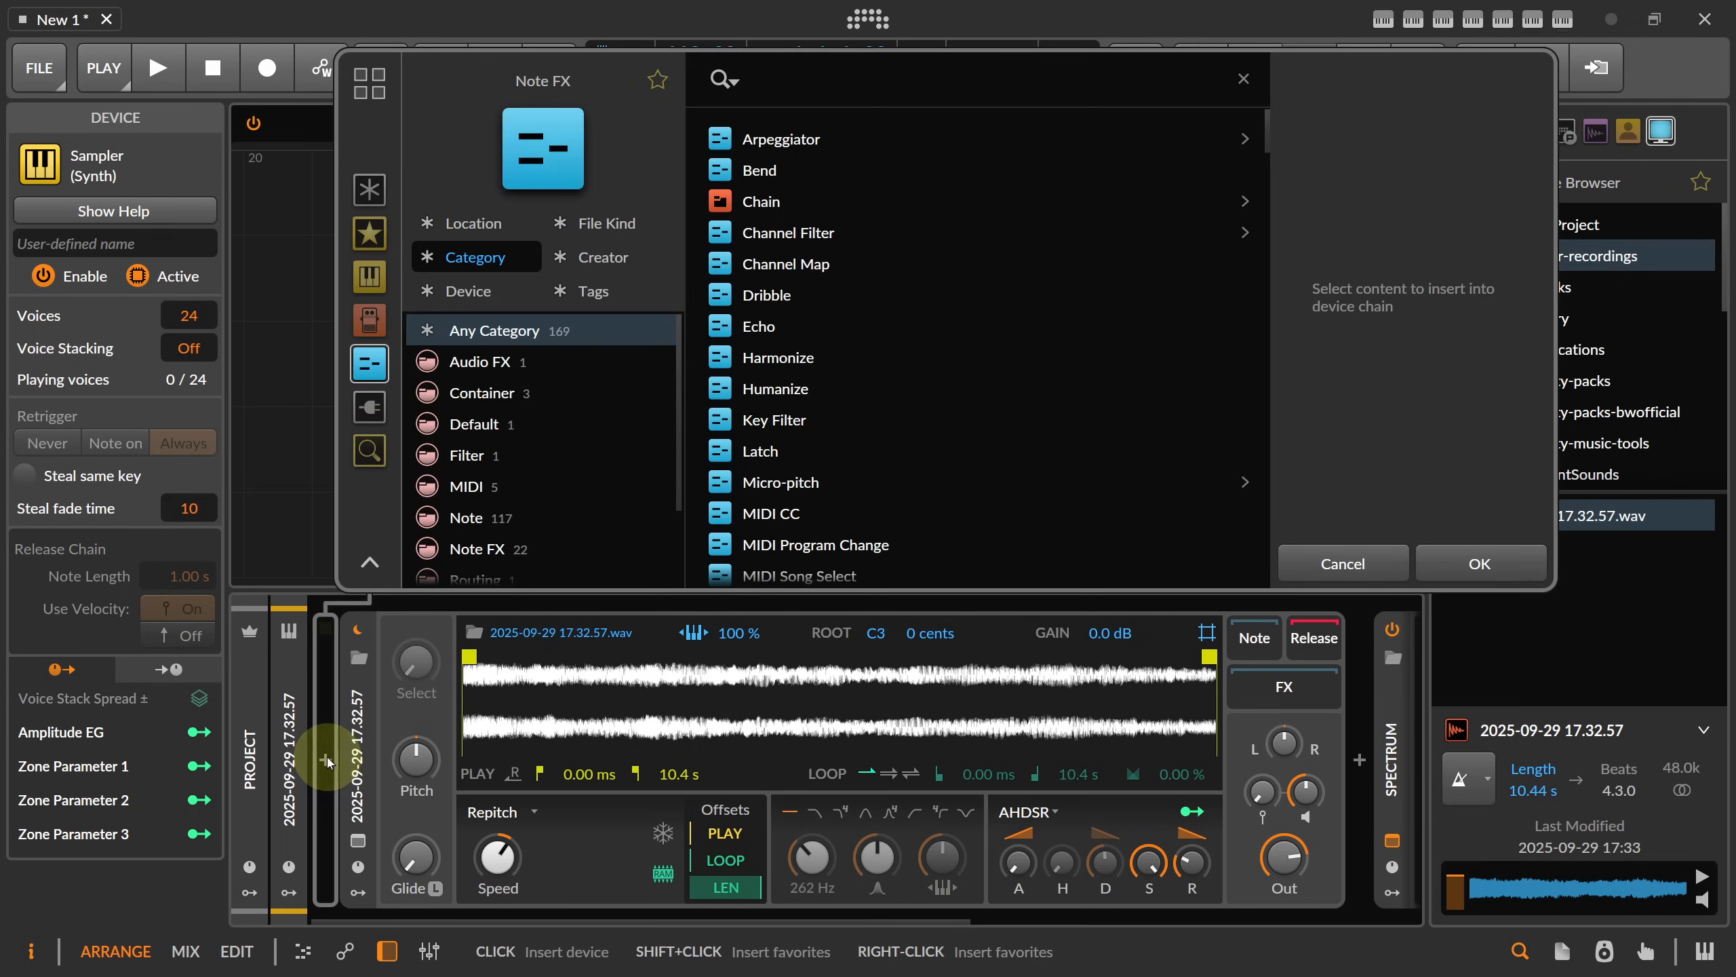
type("sol")
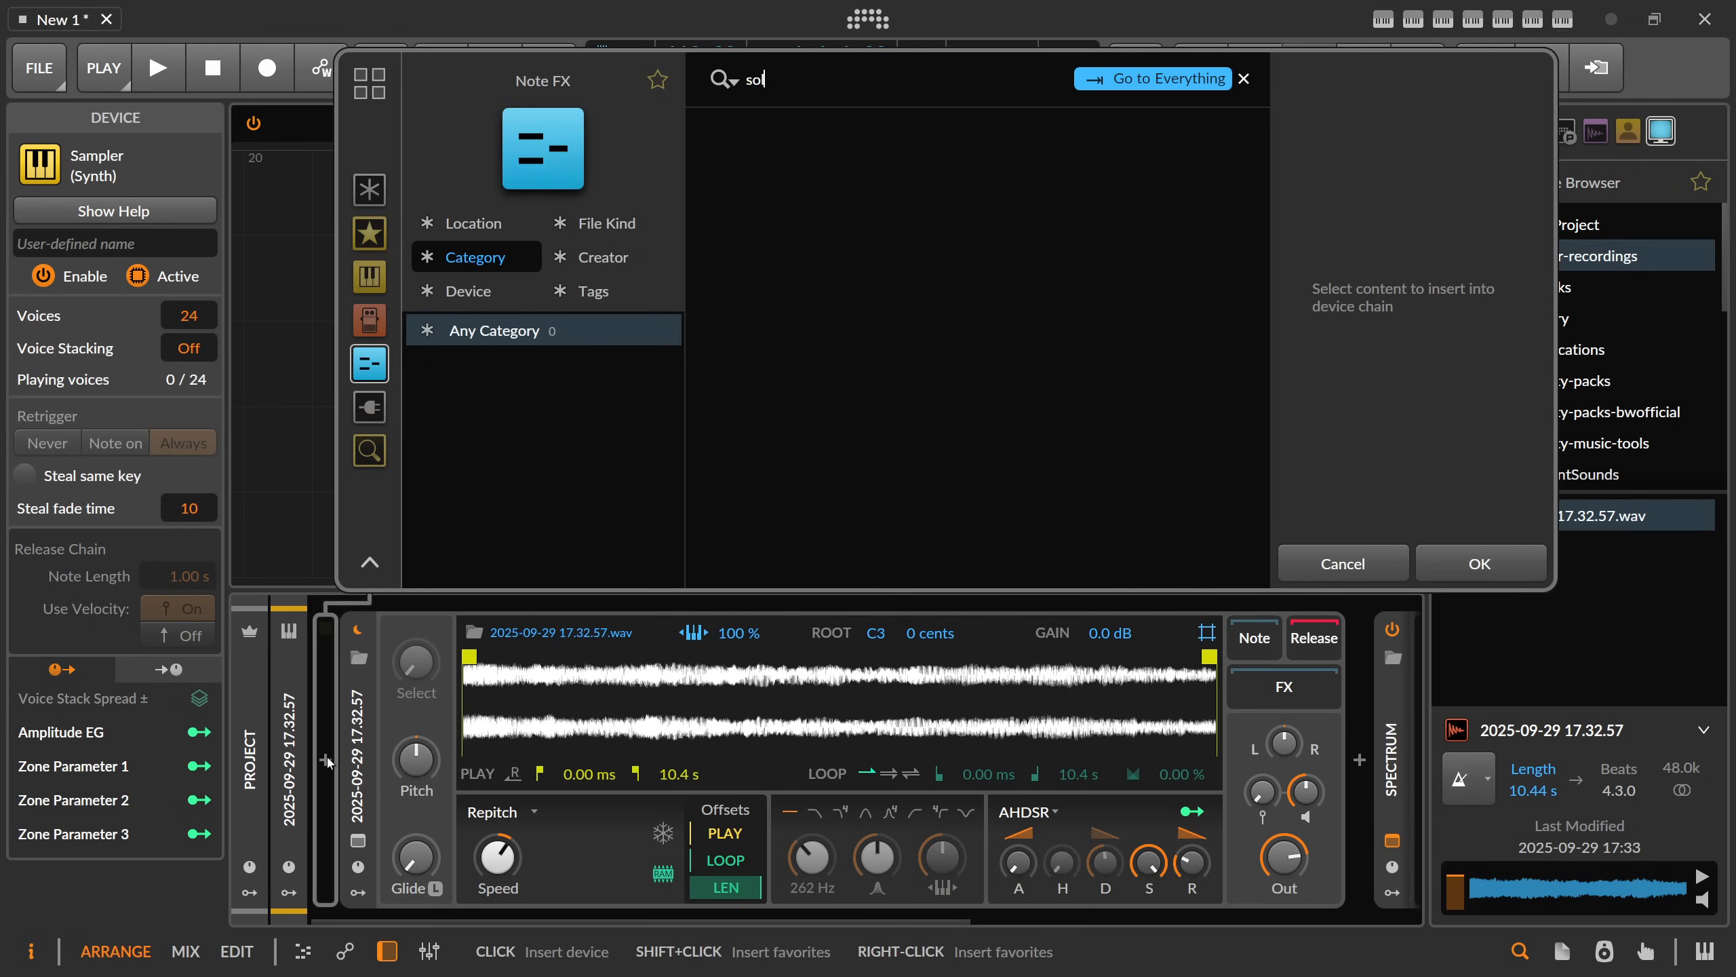
type("s")
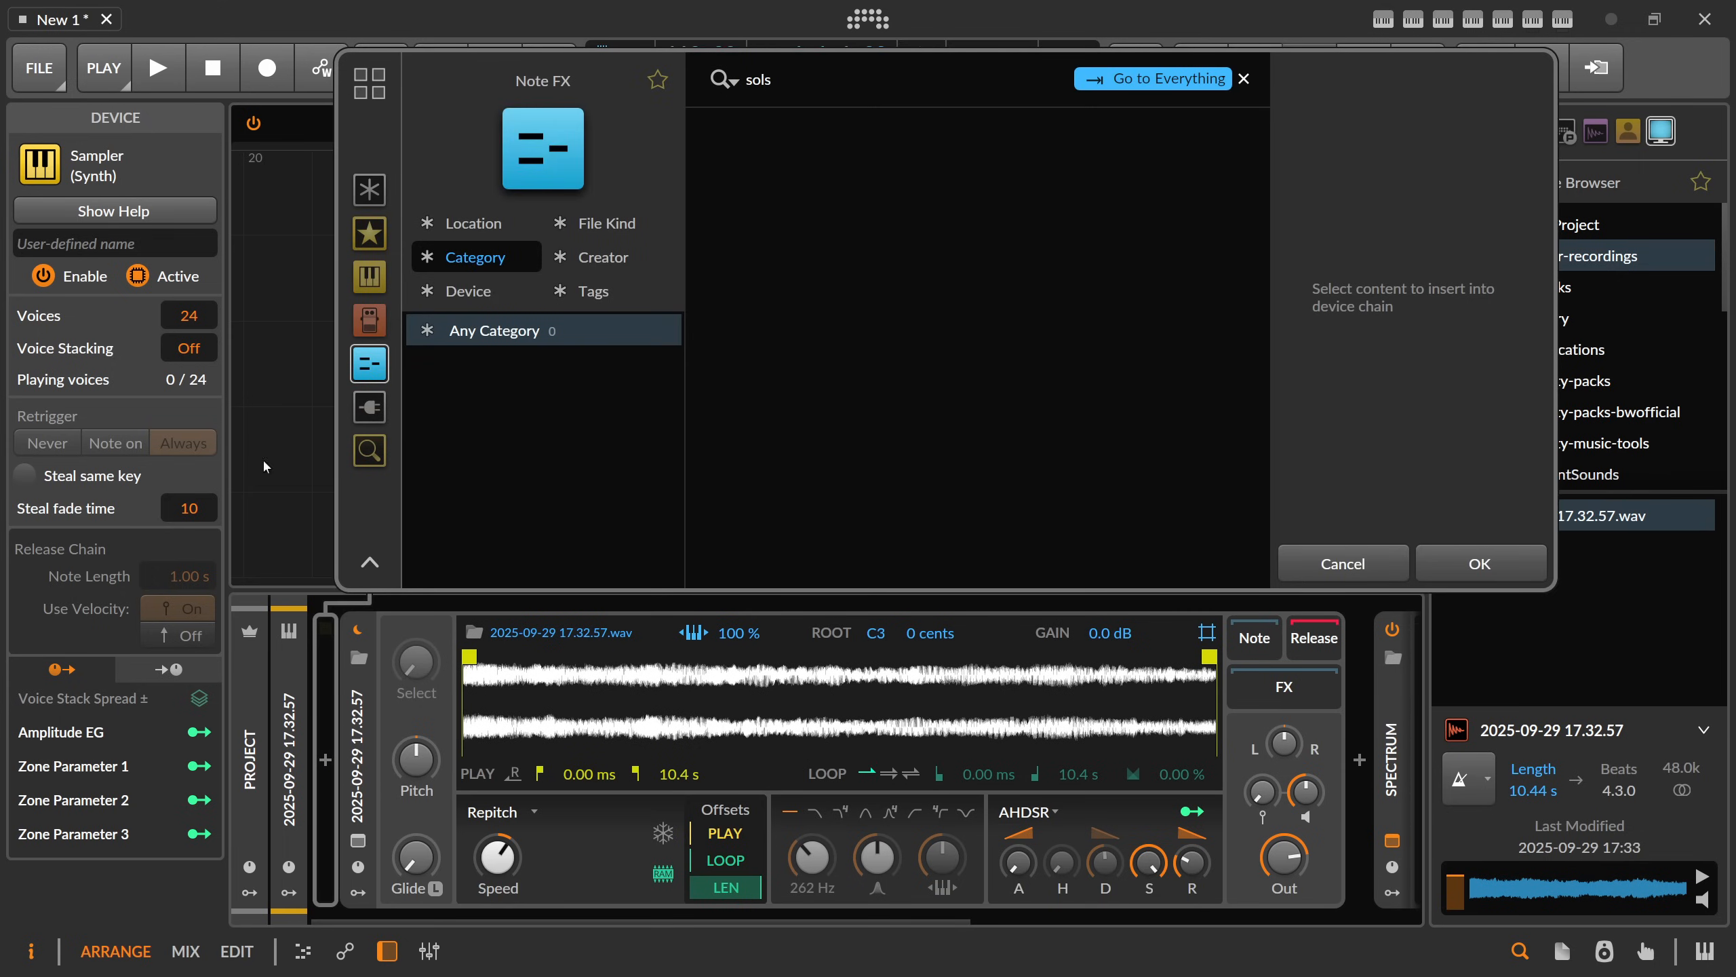
left_click(370, 190)
double_click(786, 135)
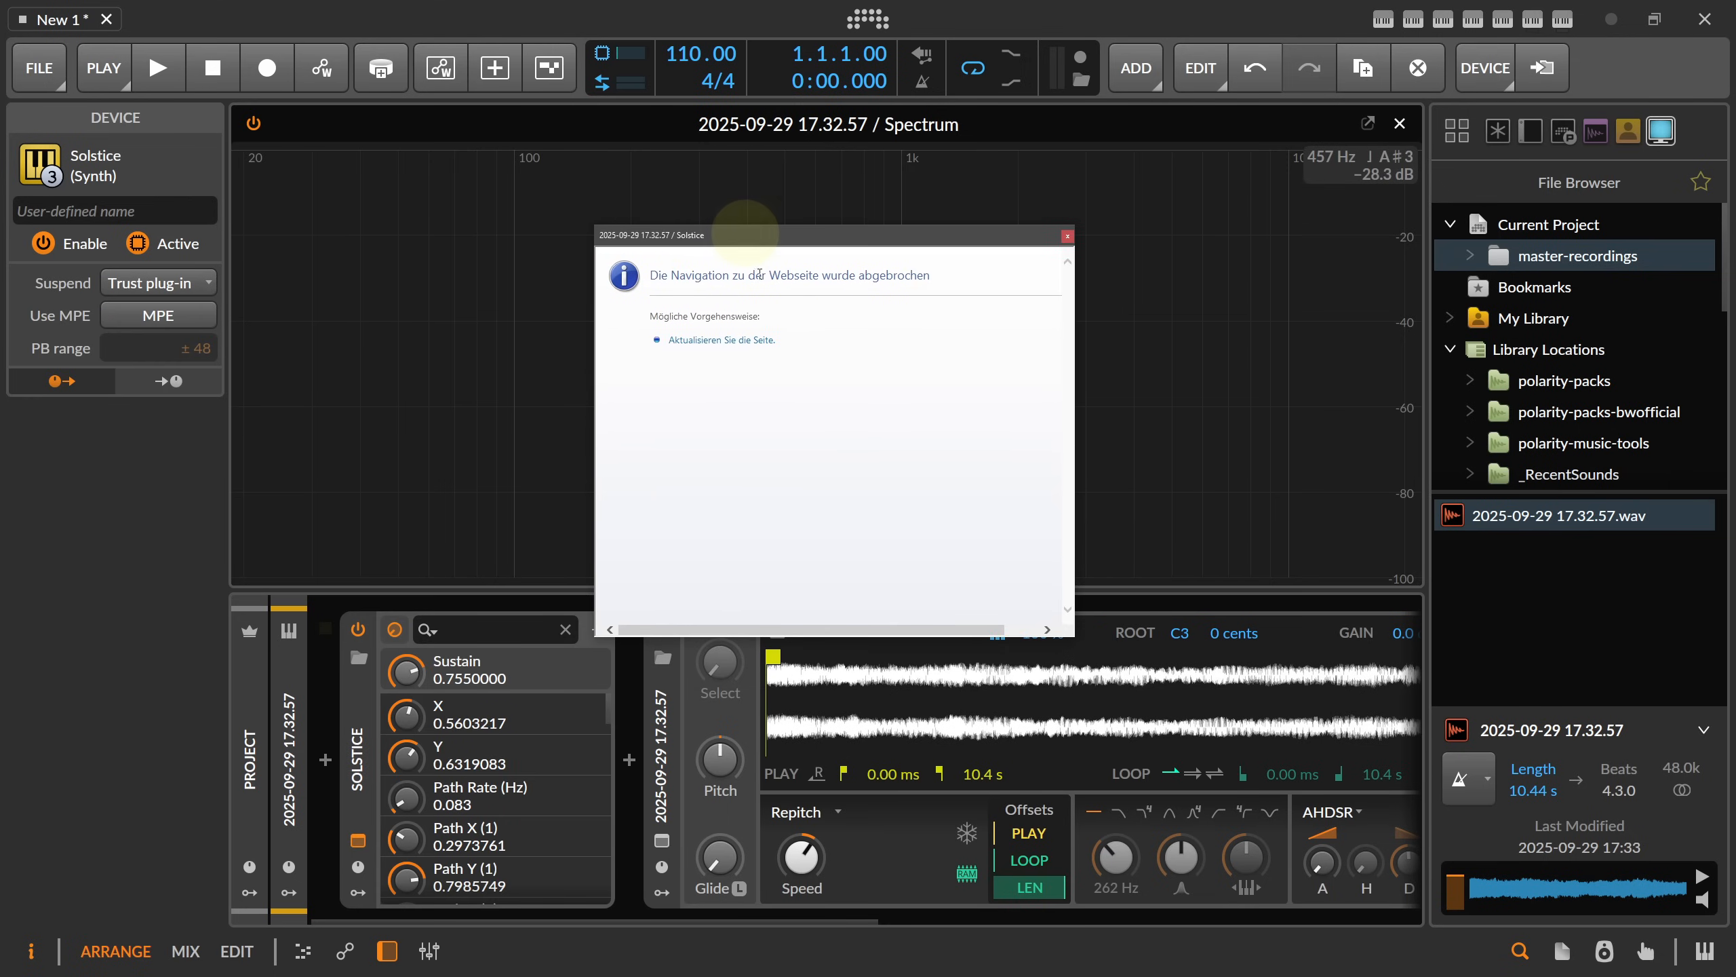
left_click(736, 341)
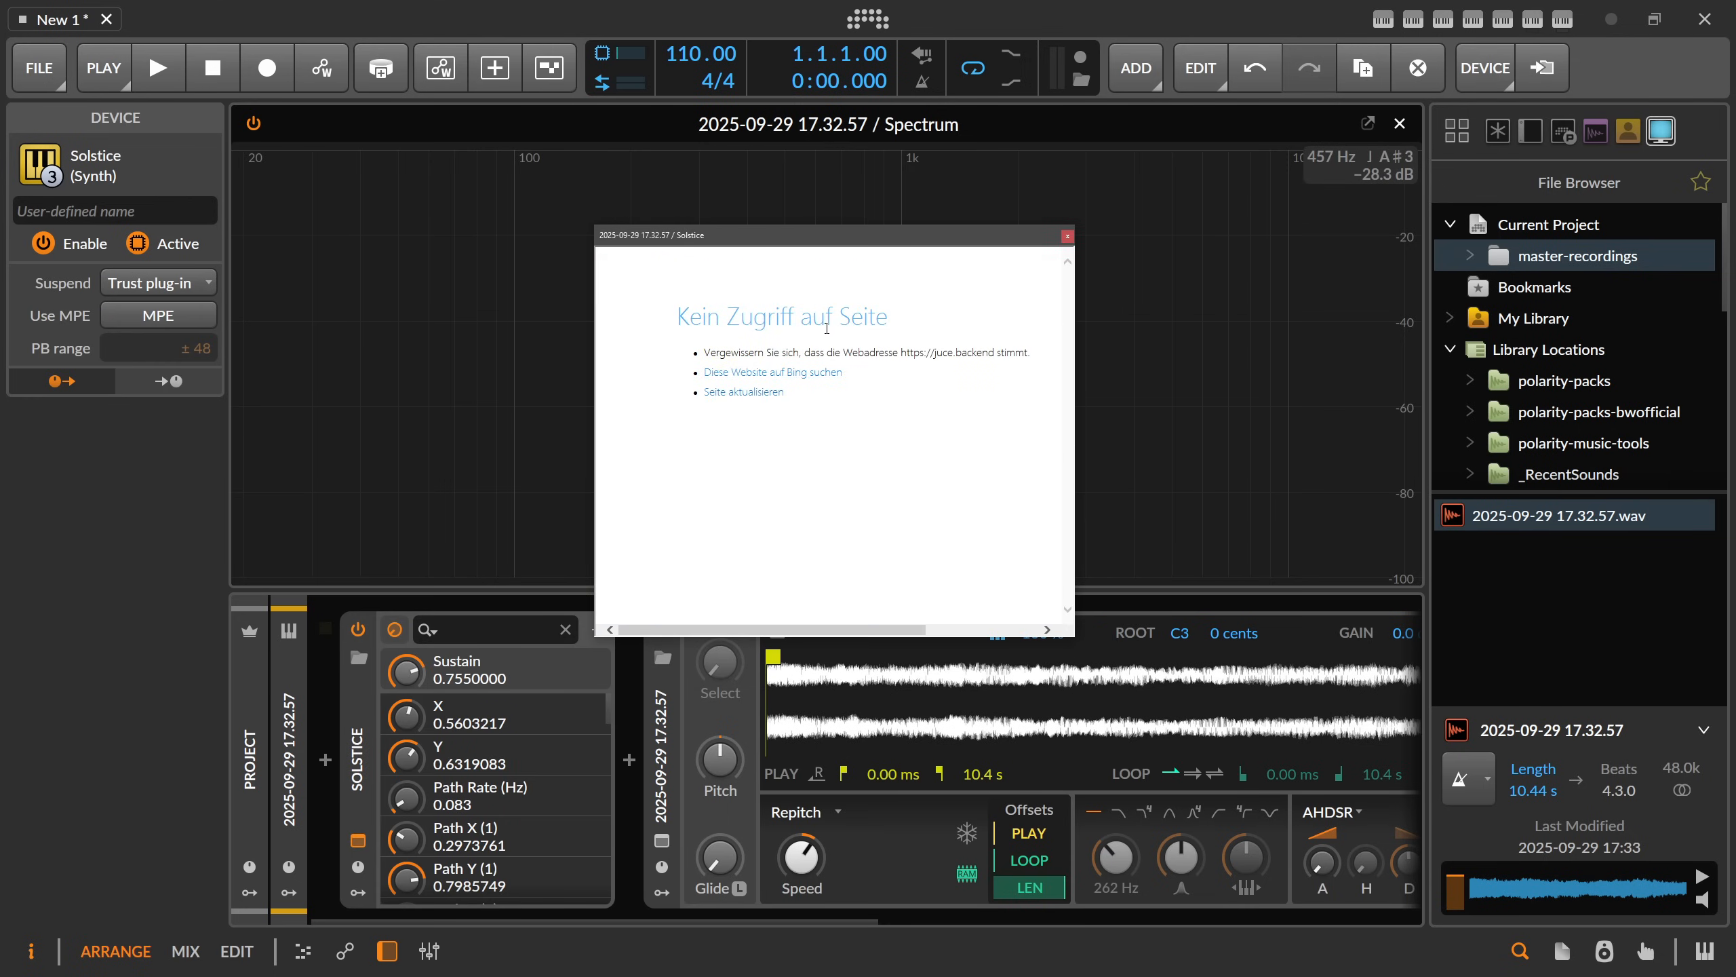
- Close the Solstice plug-in window and delete Solstice from the device chain
left_click(1067, 236)
left_click(357, 755)
key("Delete")
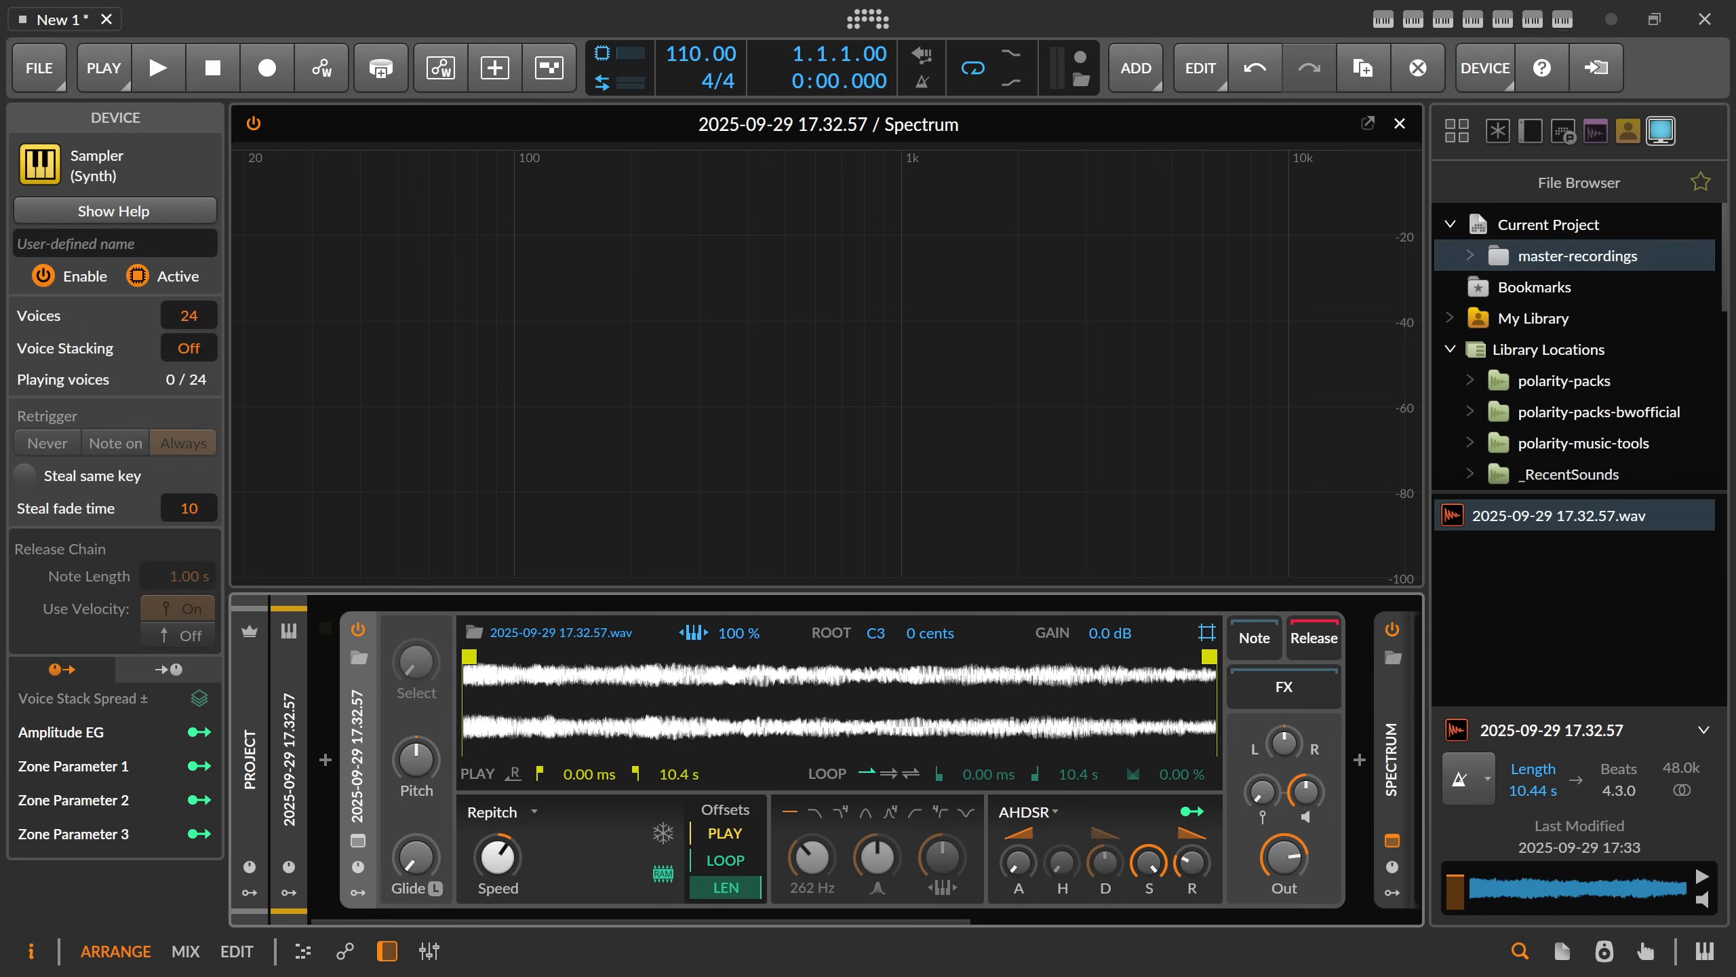
- Review the sample map image at the start of the Solstice page in Firefox and return to Bitwig
key("alt+Tab")
scroll(855, 466, "up", 2)
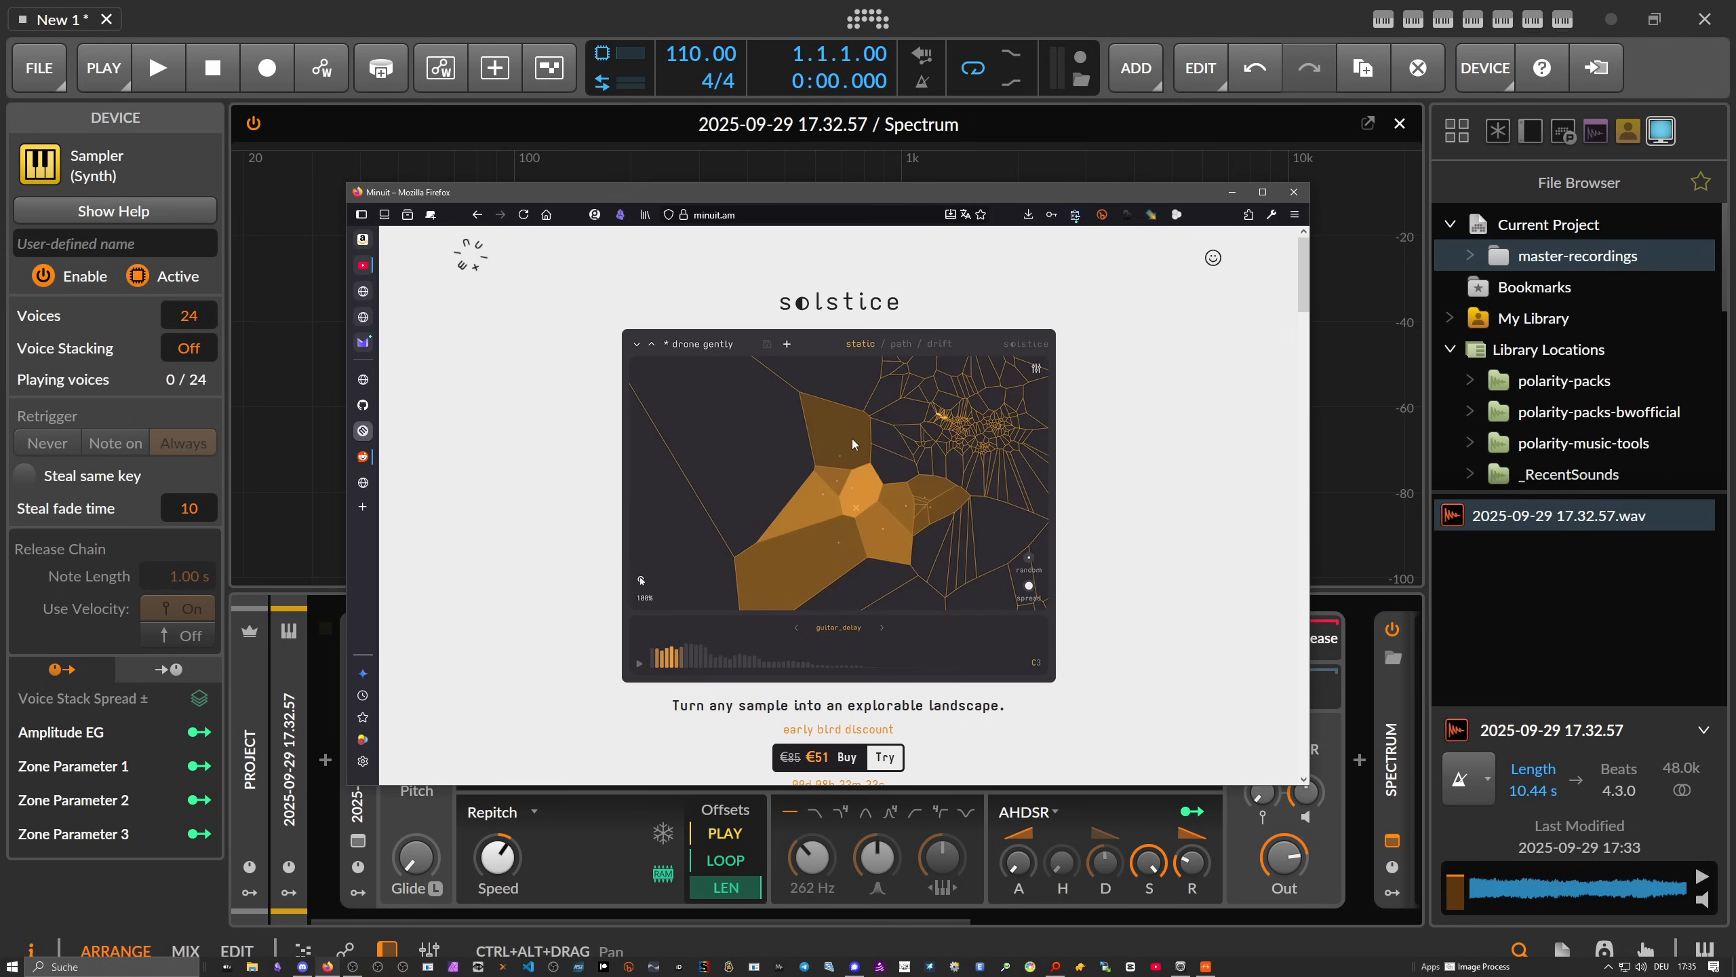
key("alt+Tab")
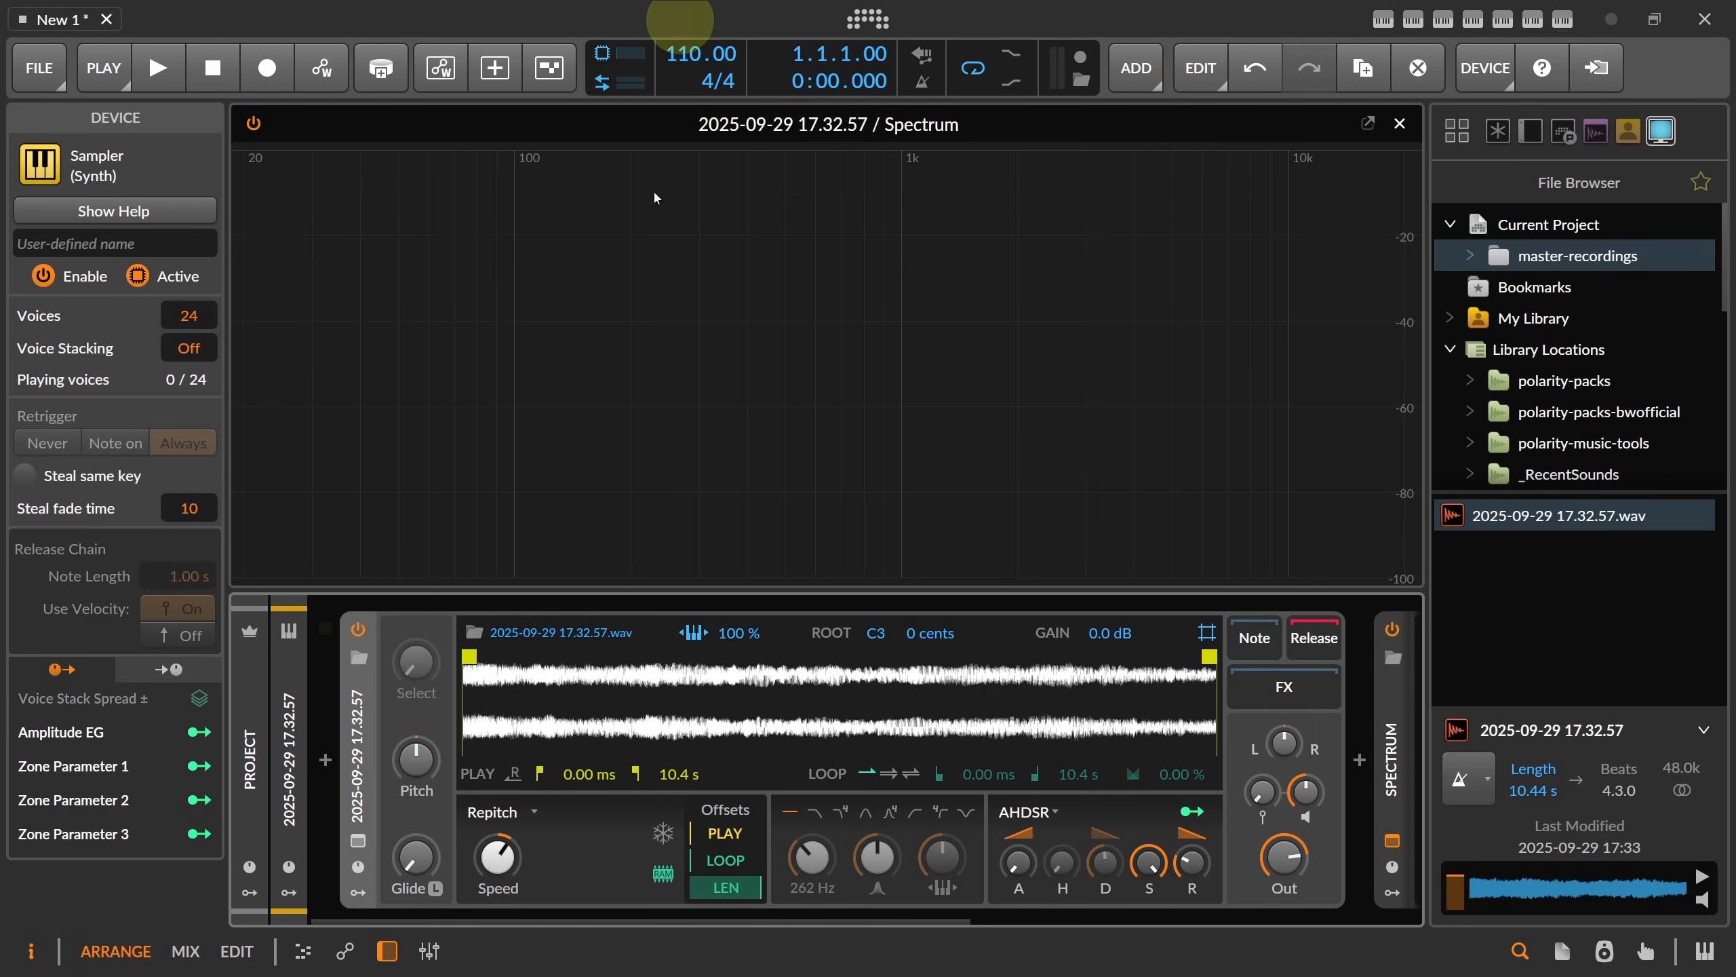
- Switch the Sampler's playback mode from Repitch to Textures and freeze its playhead
left_click(292, 753)
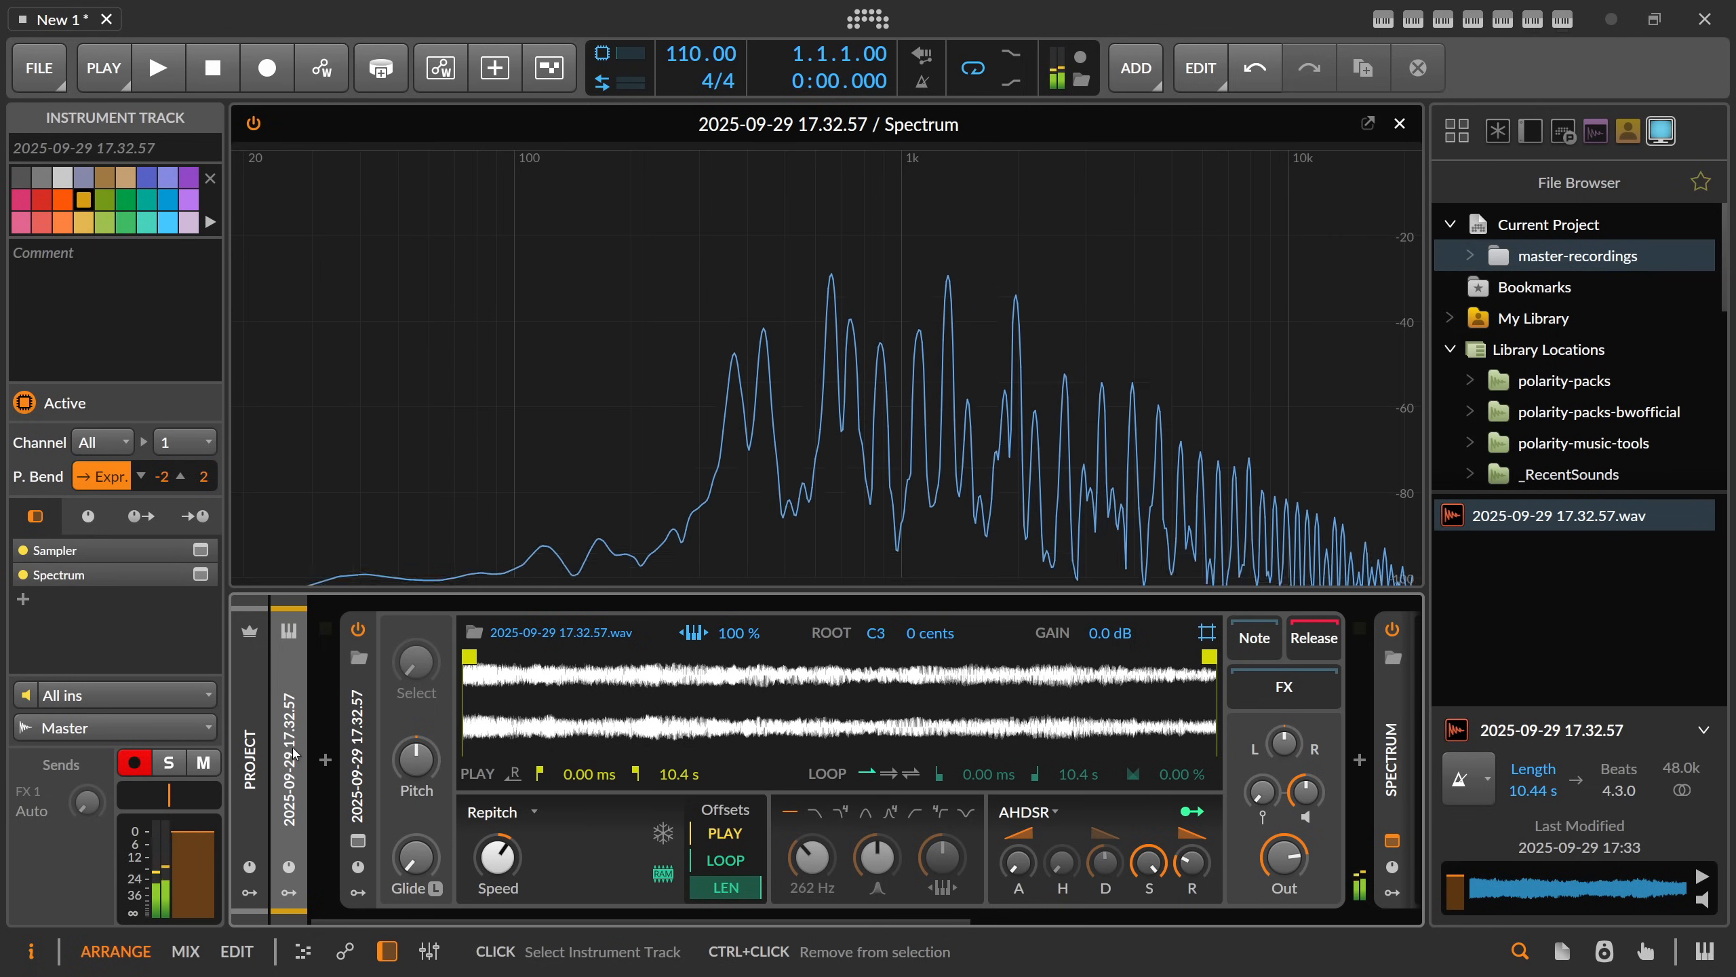
left_click(499, 811)
left_click(540, 898)
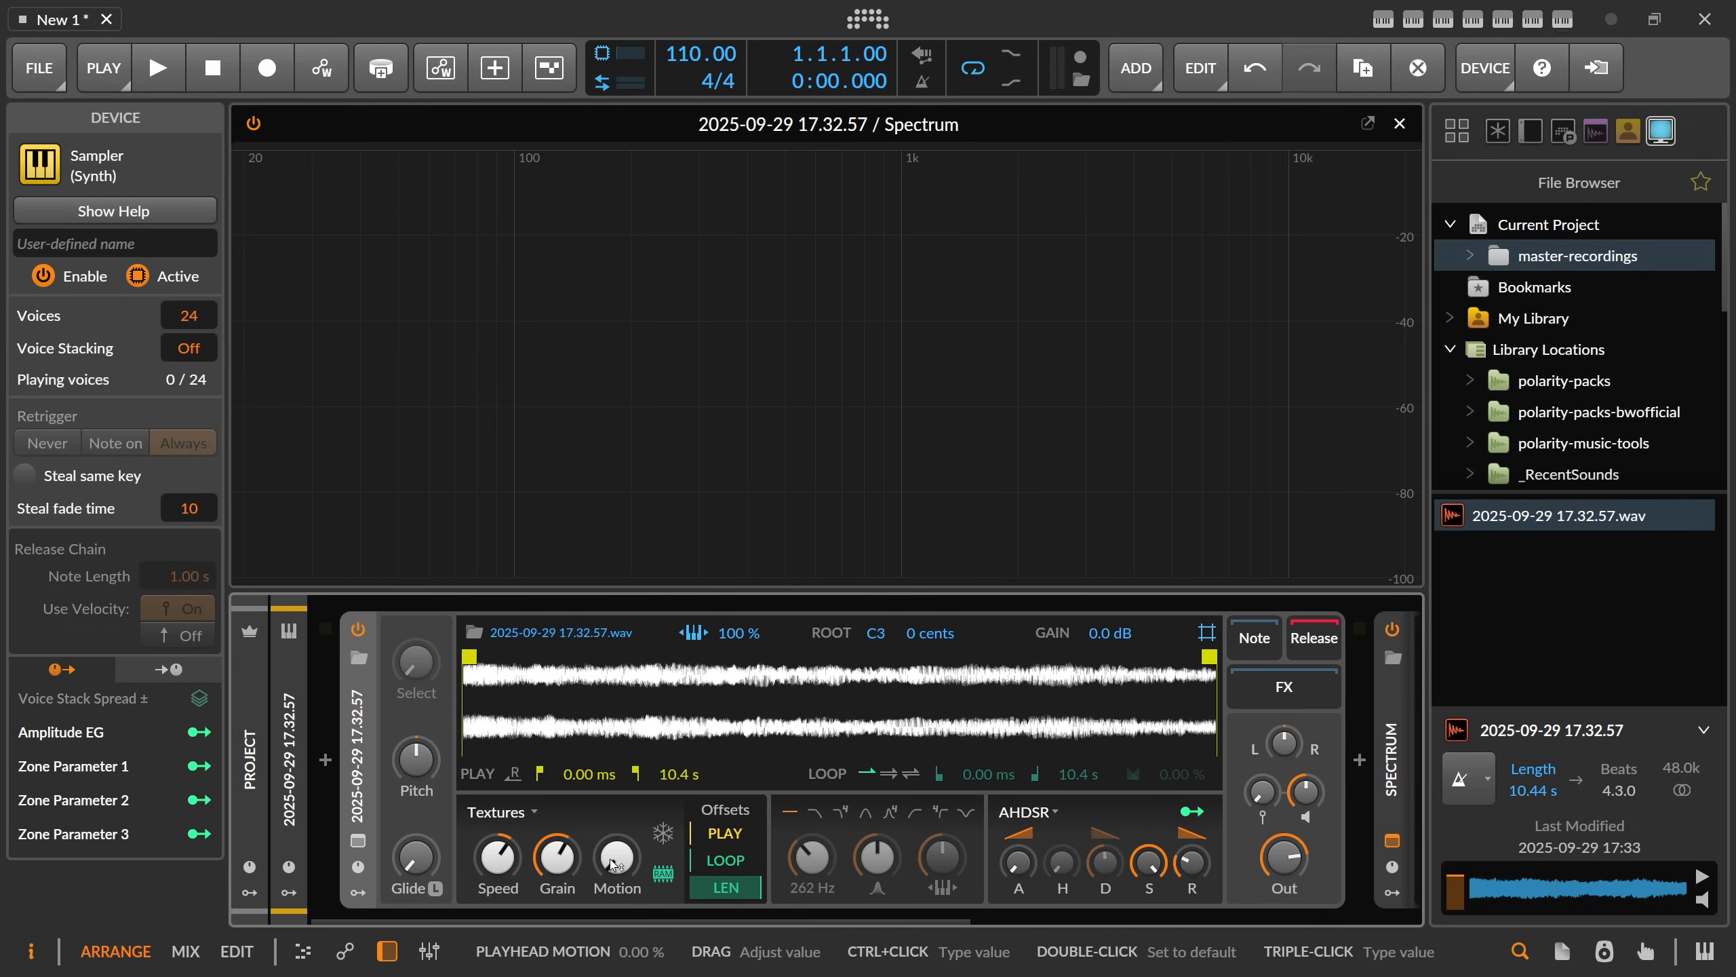
left_click(660, 841)
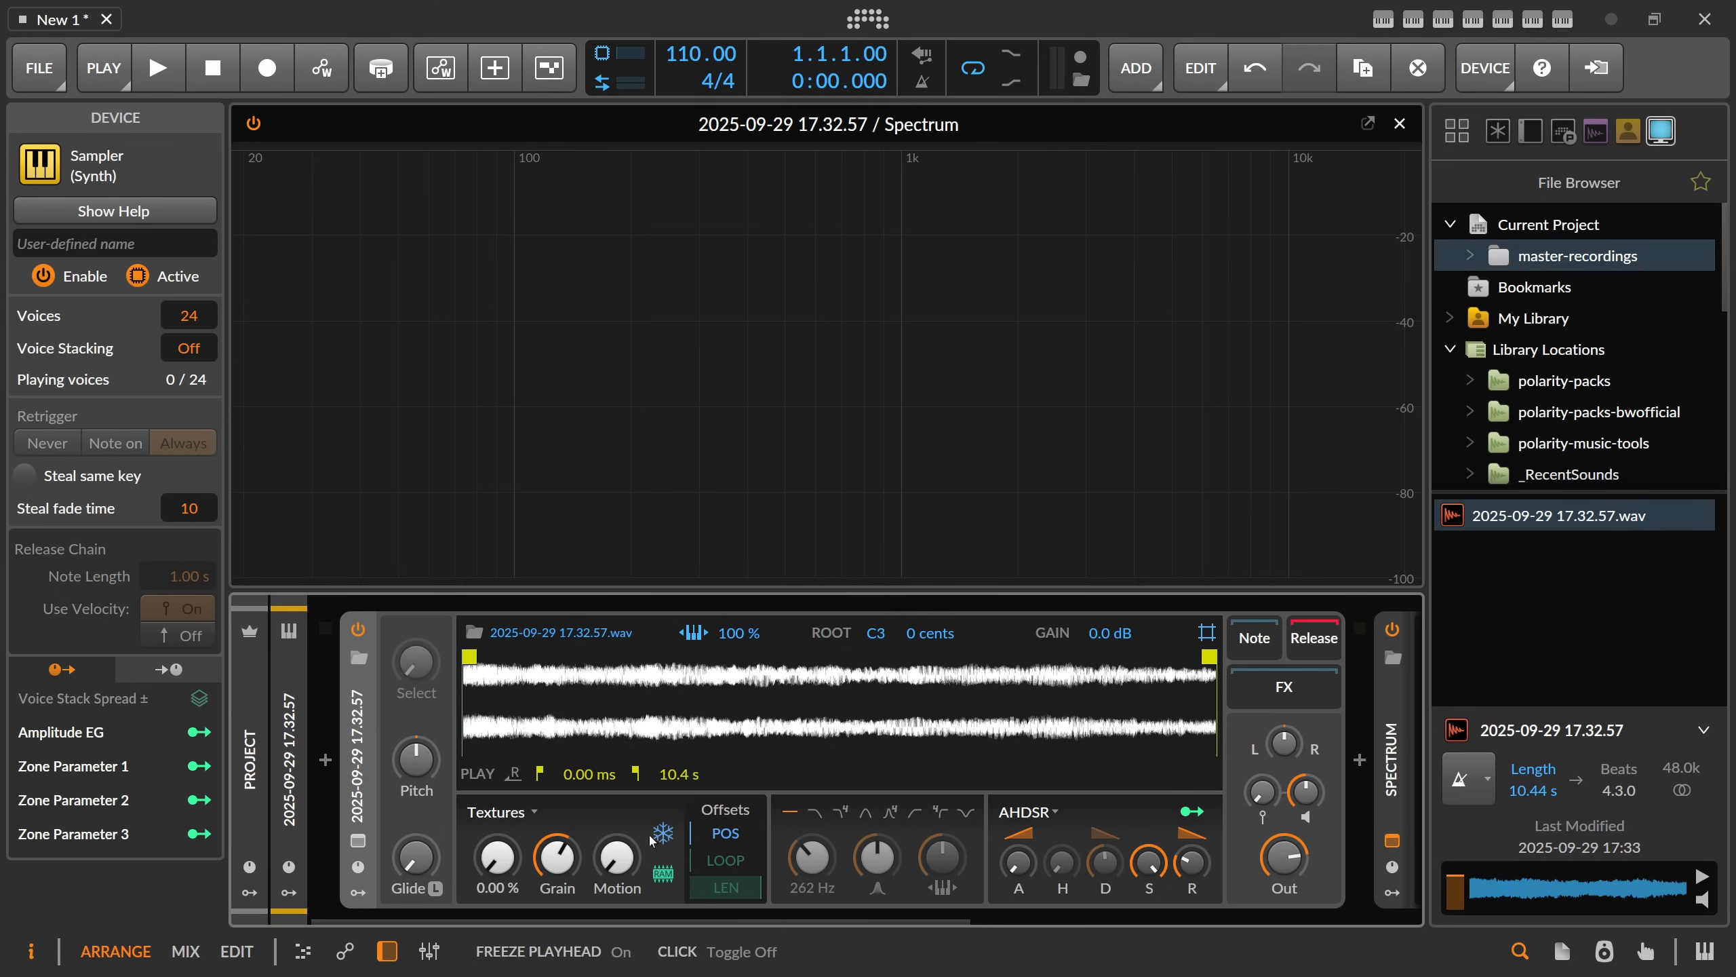
- Scan the frozen playhead through the sample, adjust the grain size and set the playhead position to 56.0 %
mouse_move(502, 862)
left_mouse_down()
mouse_move(503, 834)
mouse_move(503, 889)
mouse_move(497, 842)
left_mouse_up()
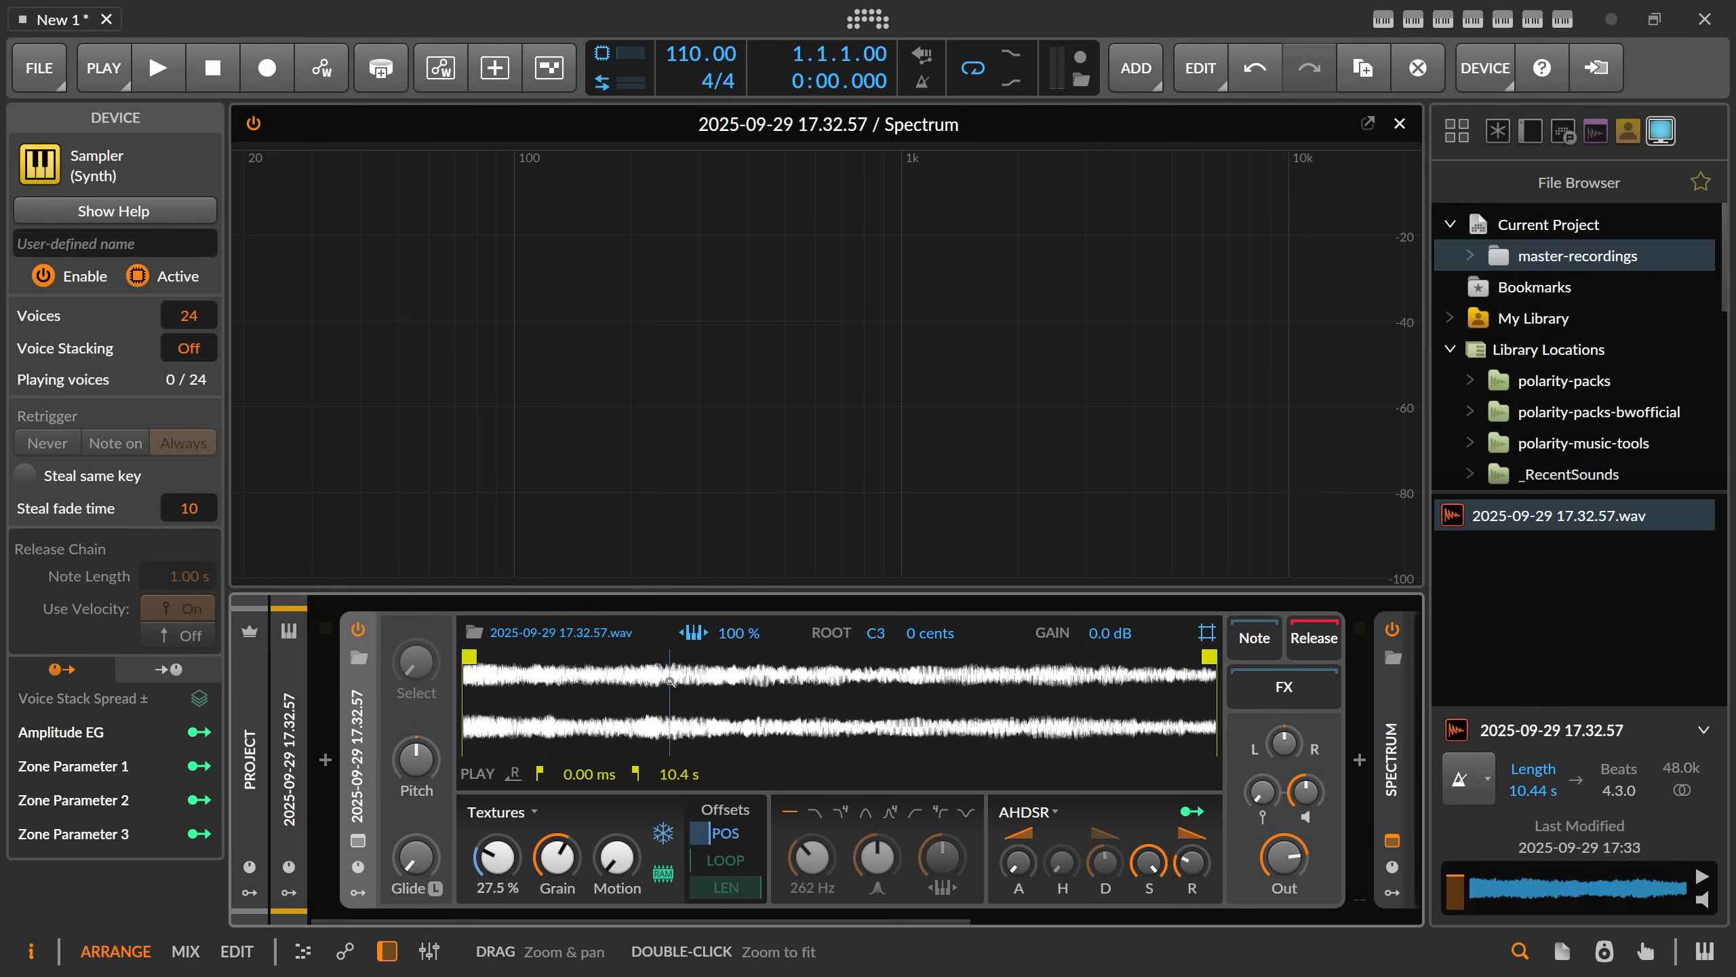
mouse_move(498, 855)
left_mouse_down()
mouse_move(497, 871)
mouse_move(497, 825)
left_mouse_up()
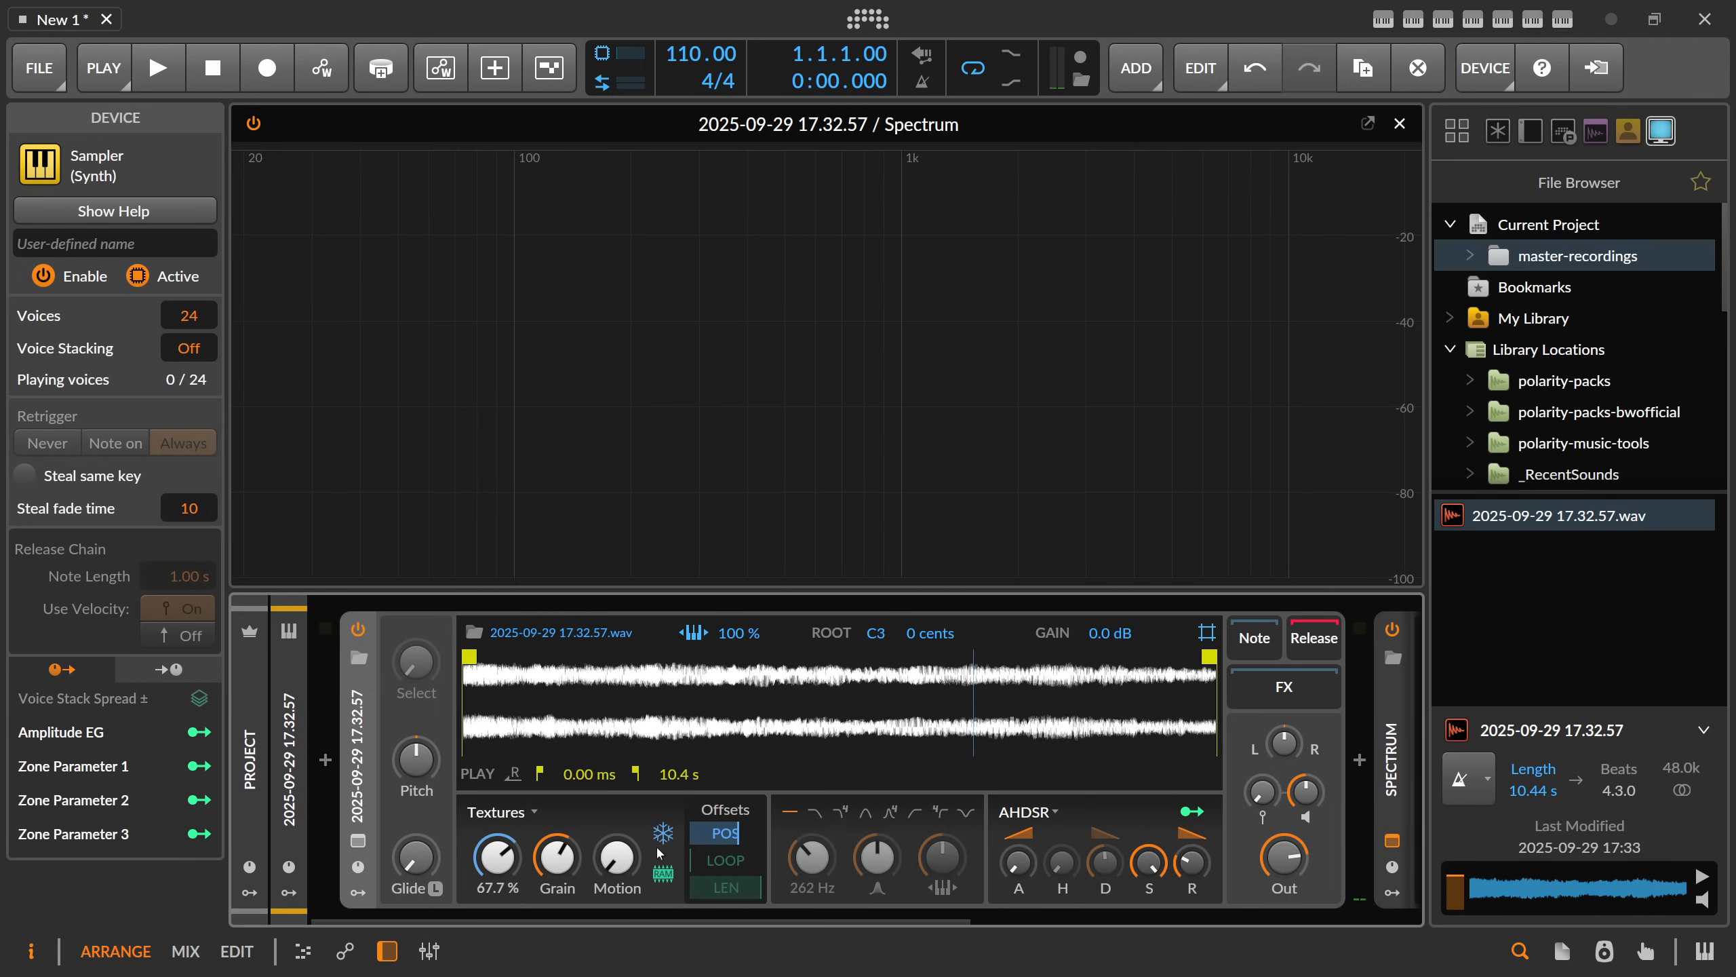
left_click_drag(557, 856, 506, 852)
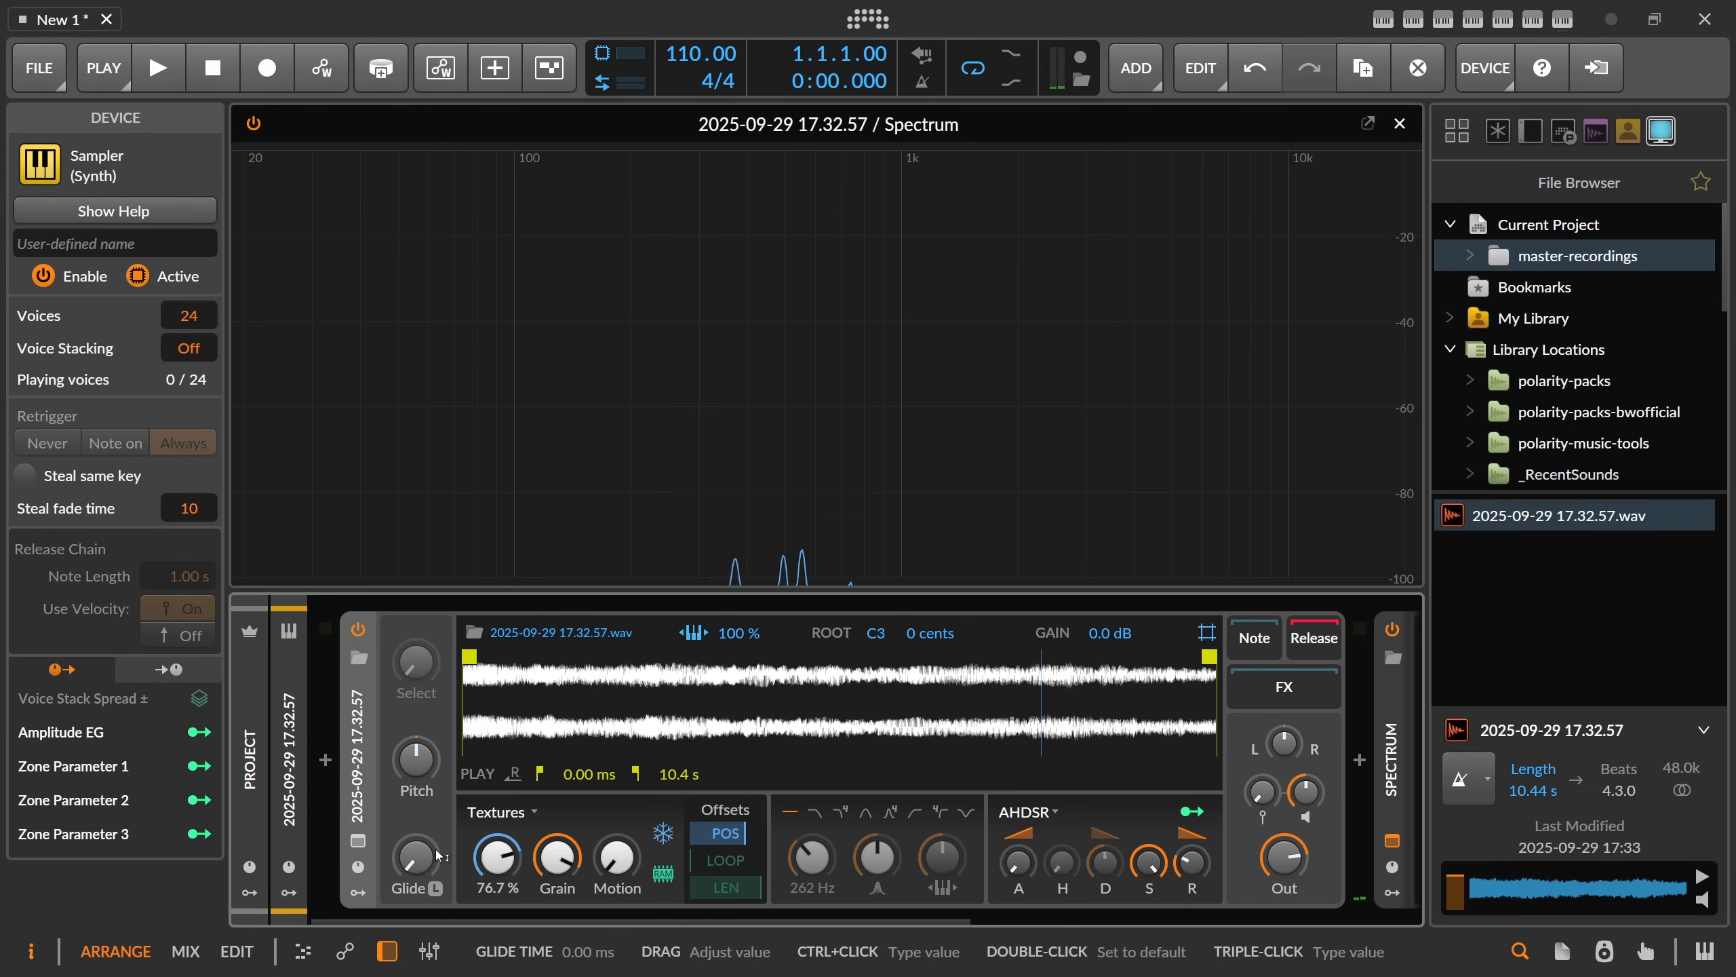
mouse_move(497, 857)
left_mouse_down()
mouse_move(497, 882)
mouse_move(497, 840)
mouse_move(497, 856)
left_mouse_up()
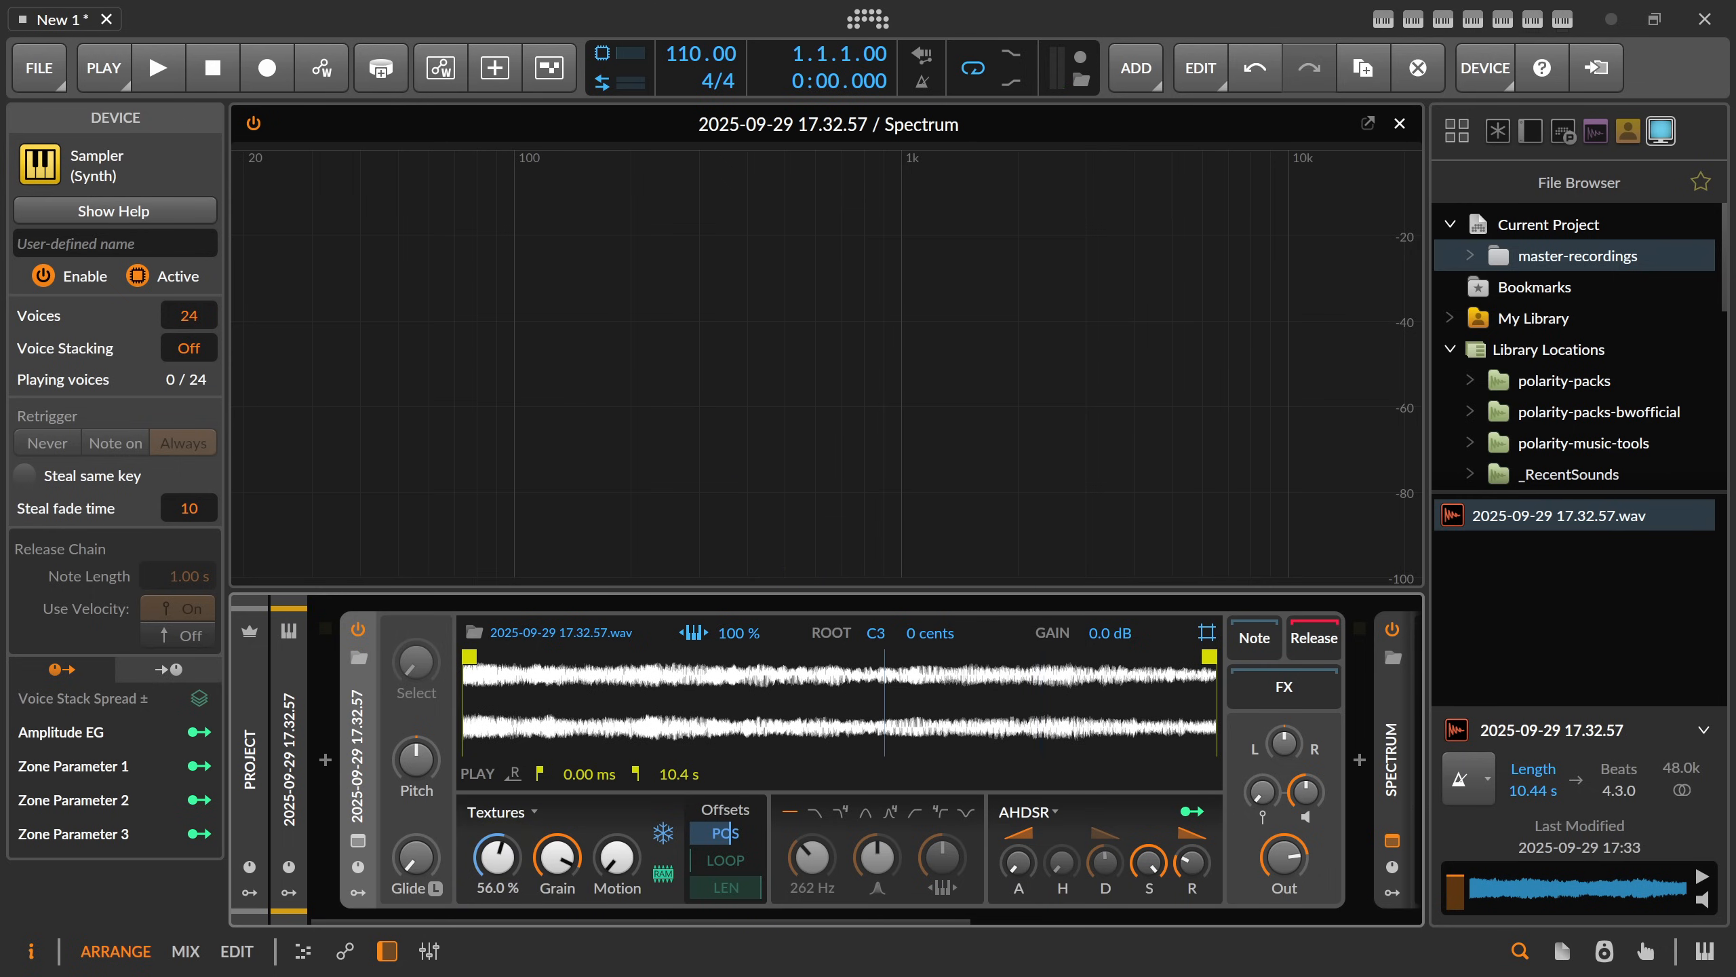
- Add a Steps modulator to the Sampler's first modulator slot and expand its 16-step editor
left_click(357, 893)
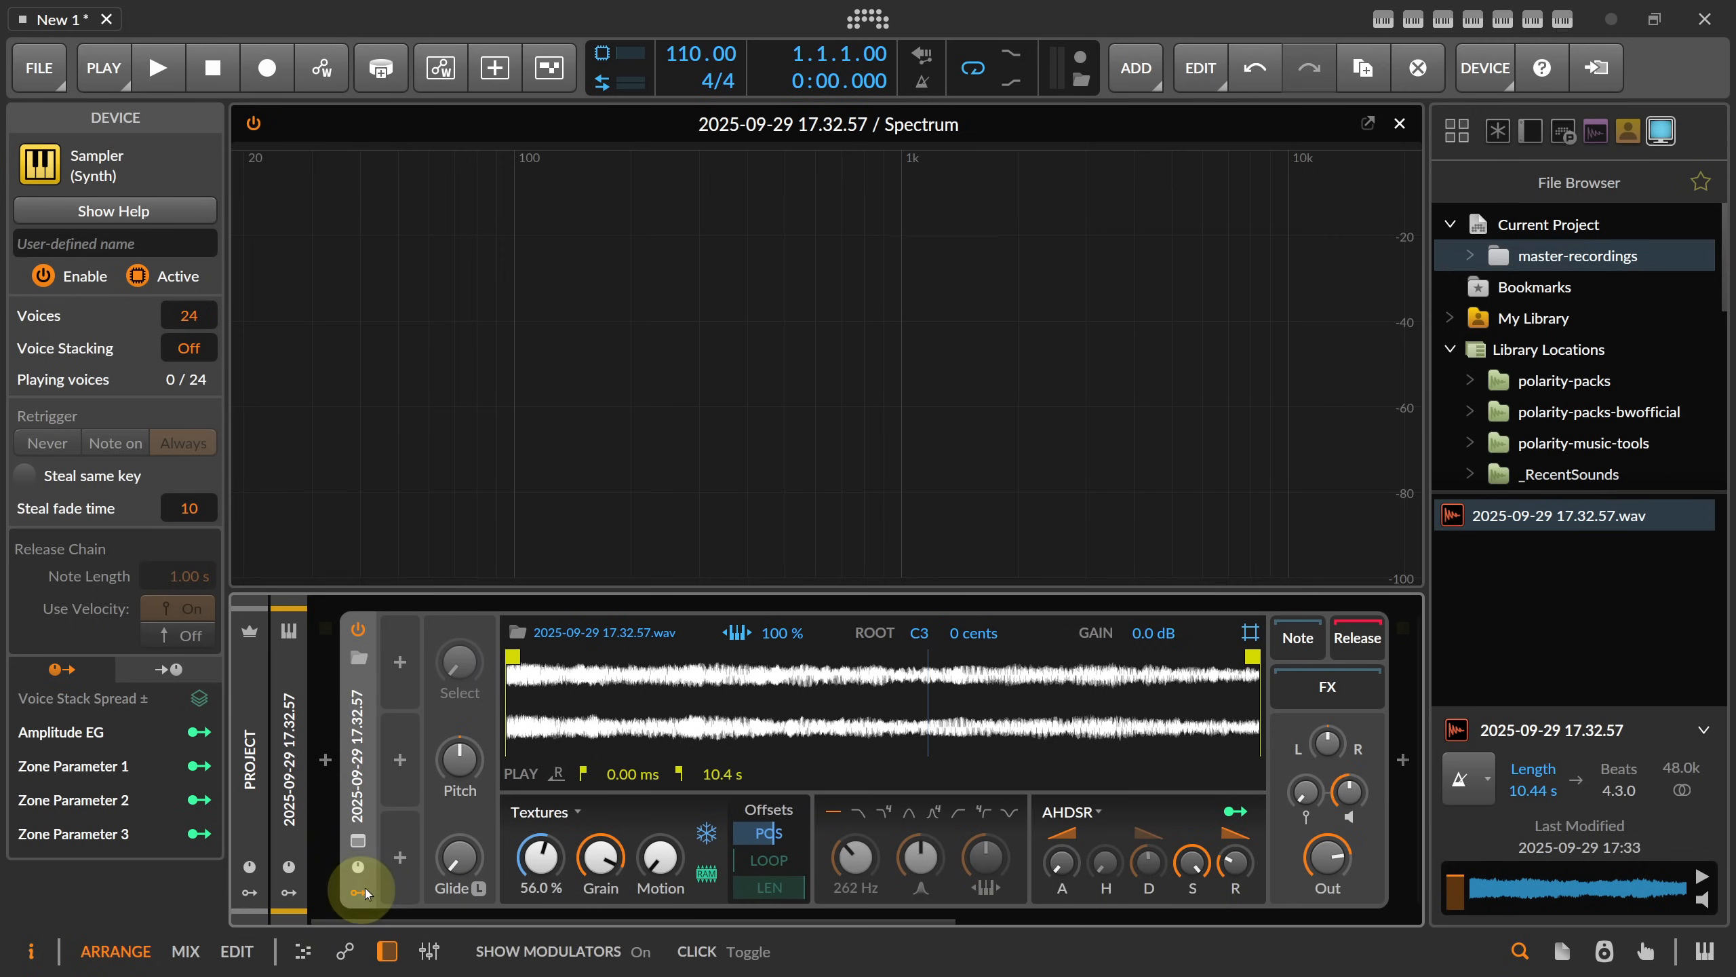
left_click(400, 661)
type("step")
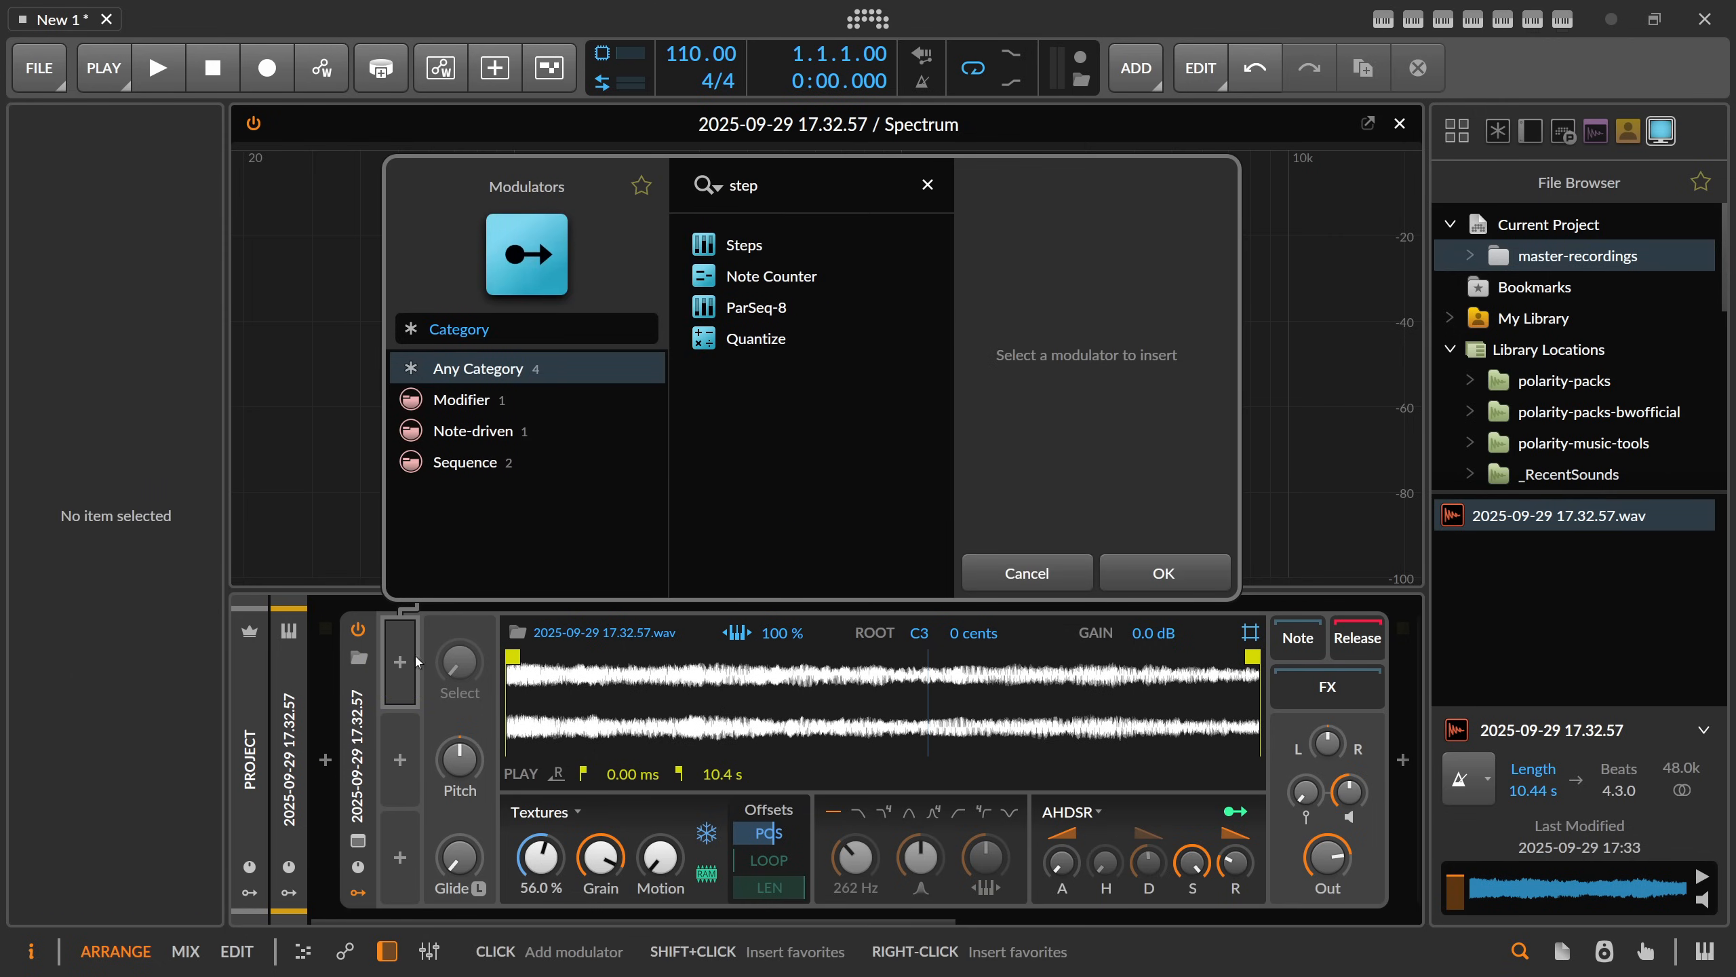
double_click(744, 245)
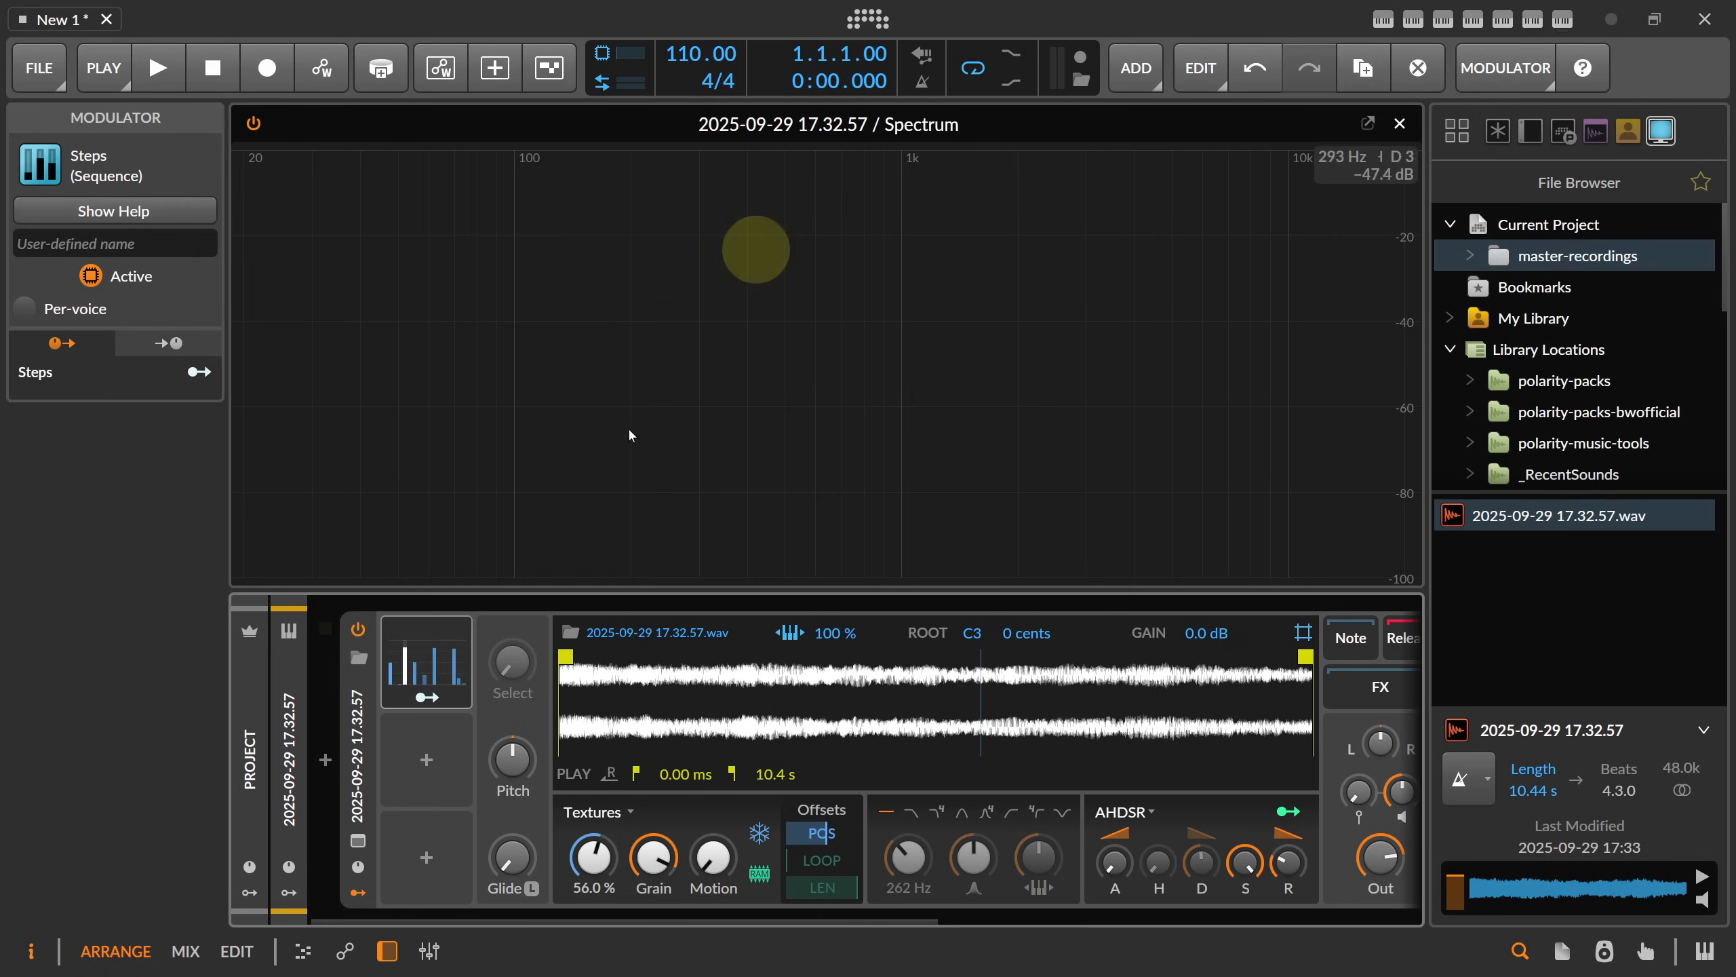
left_click(431, 660)
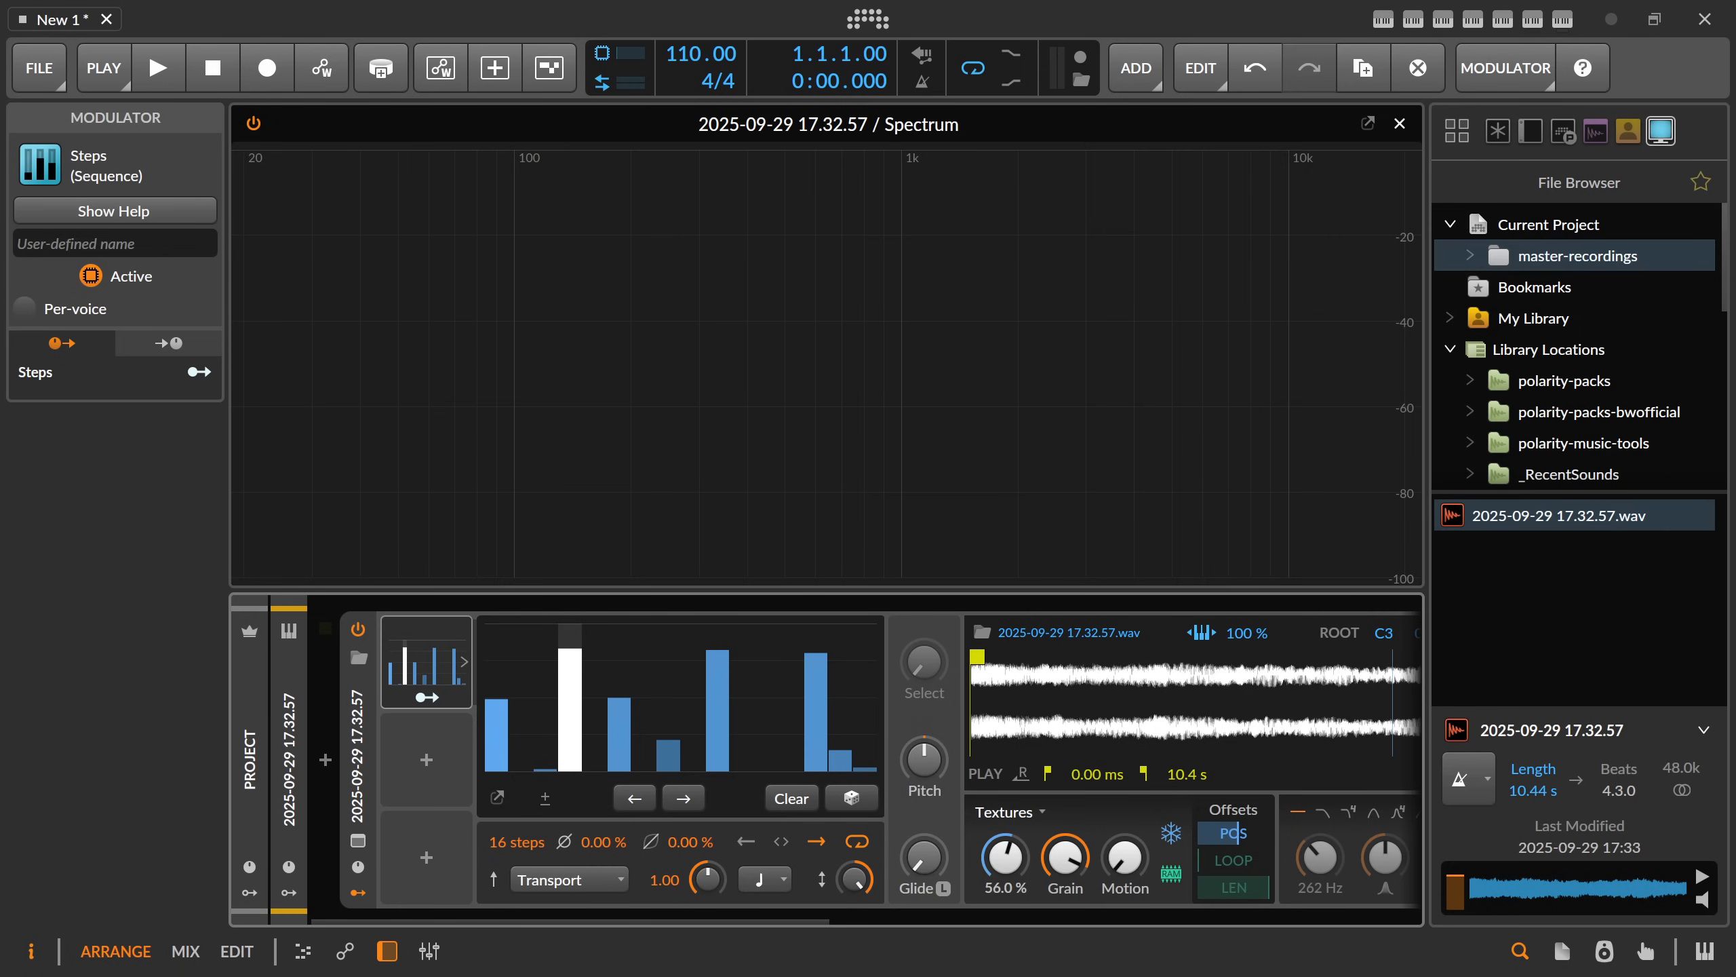
- Check the Solstice page in Firefox, return to Bitwig and fill the Steps modulator's 16 steps with a random pattern
key("alt+Tab")
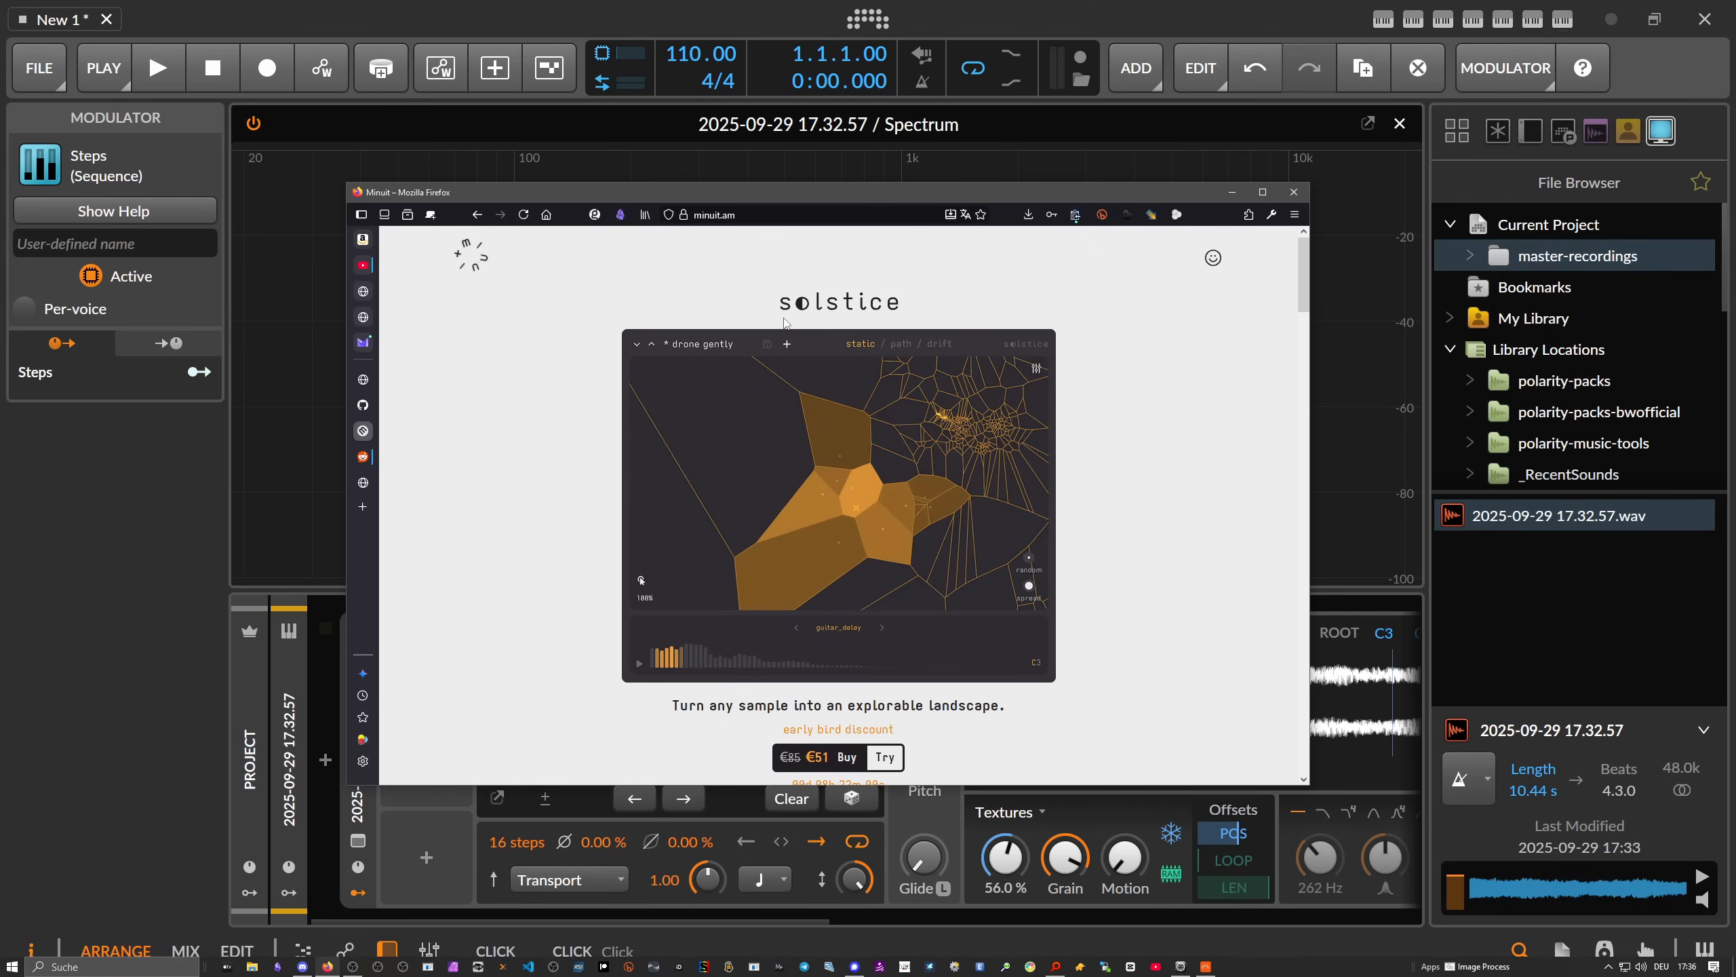
left_click(725, 17)
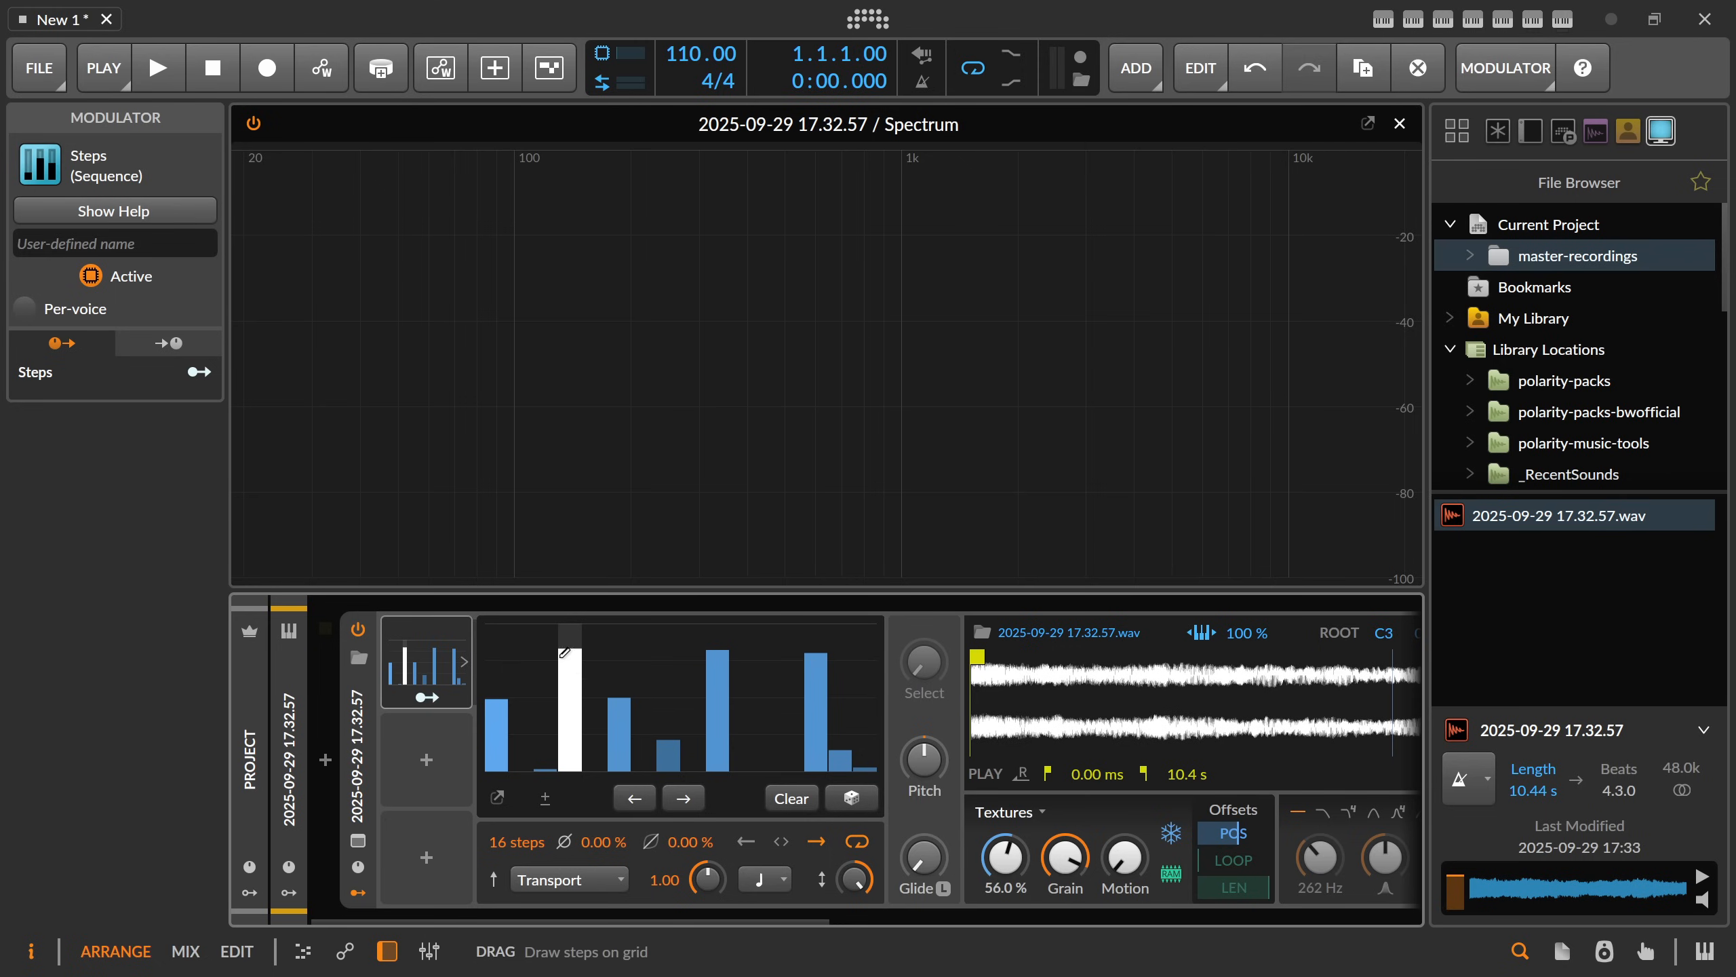
mouse_move(535, 668)
left_mouse_down()
mouse_move(659, 736)
mouse_move(613, 697)
mouse_move(588, 719)
left_mouse_up()
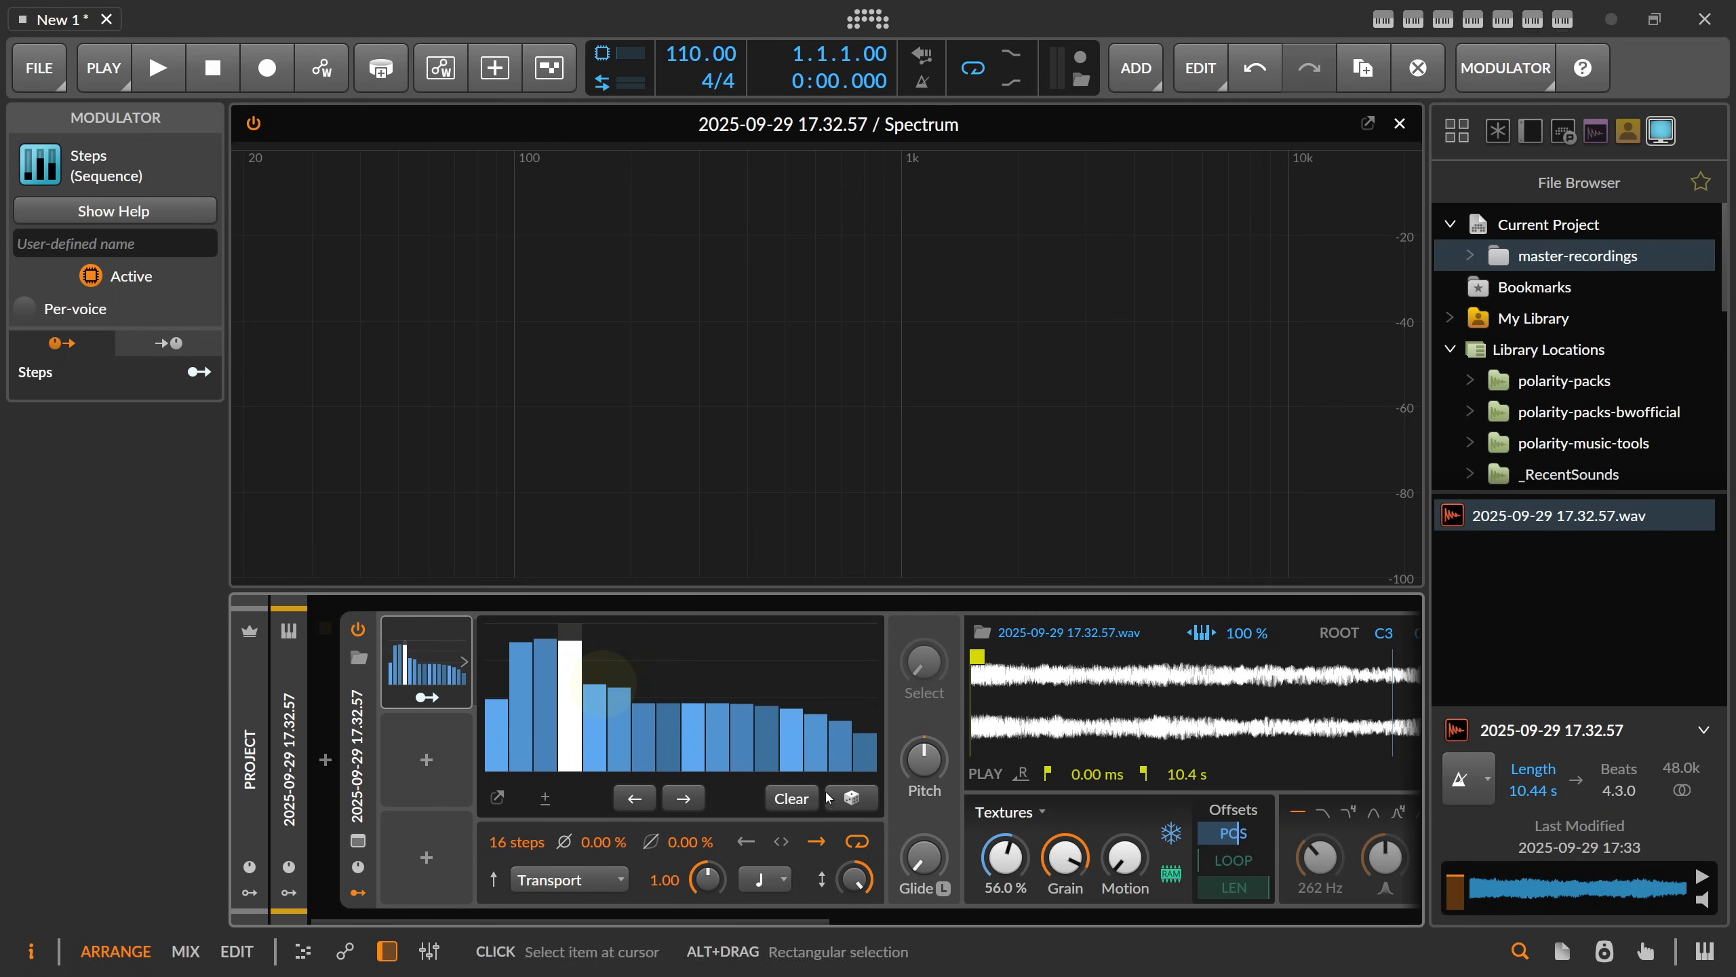
left_click(851, 797)
left_click(852, 797)
left_click(851, 798)
left_click(851, 797)
- Set the Textures playhead position to 11.7 % and map the Steps modulator to it with an amount of 0.747
left_click(426, 697)
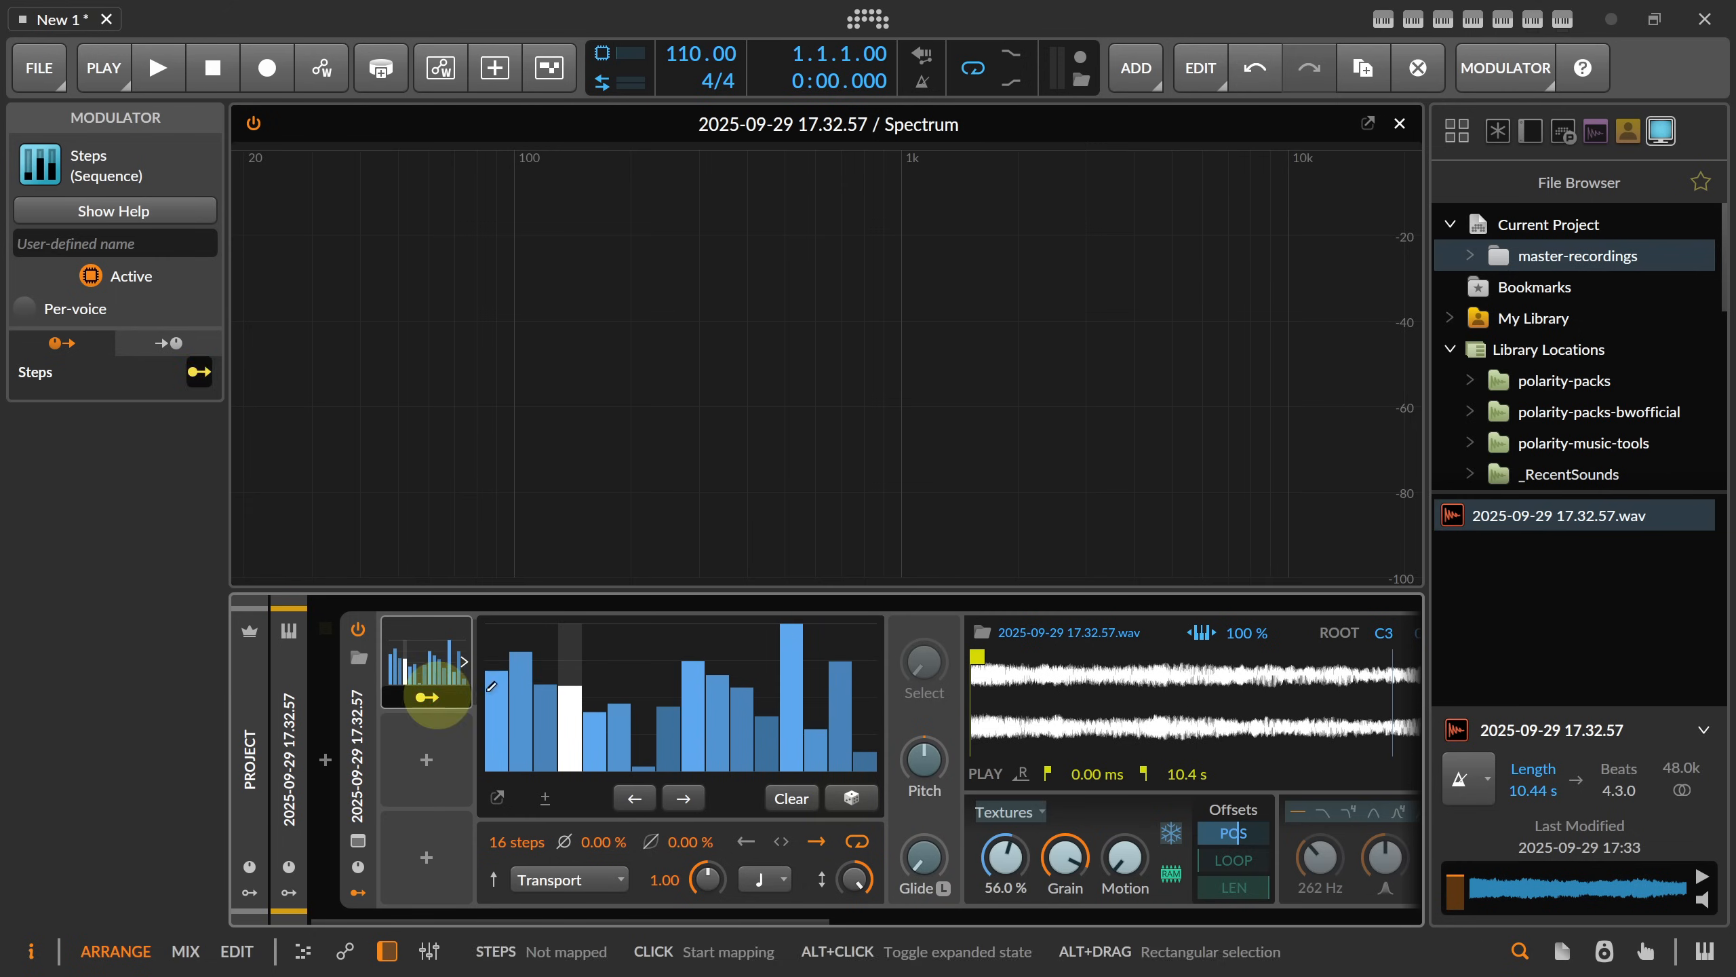
scroll(580, 891, "down", 3)
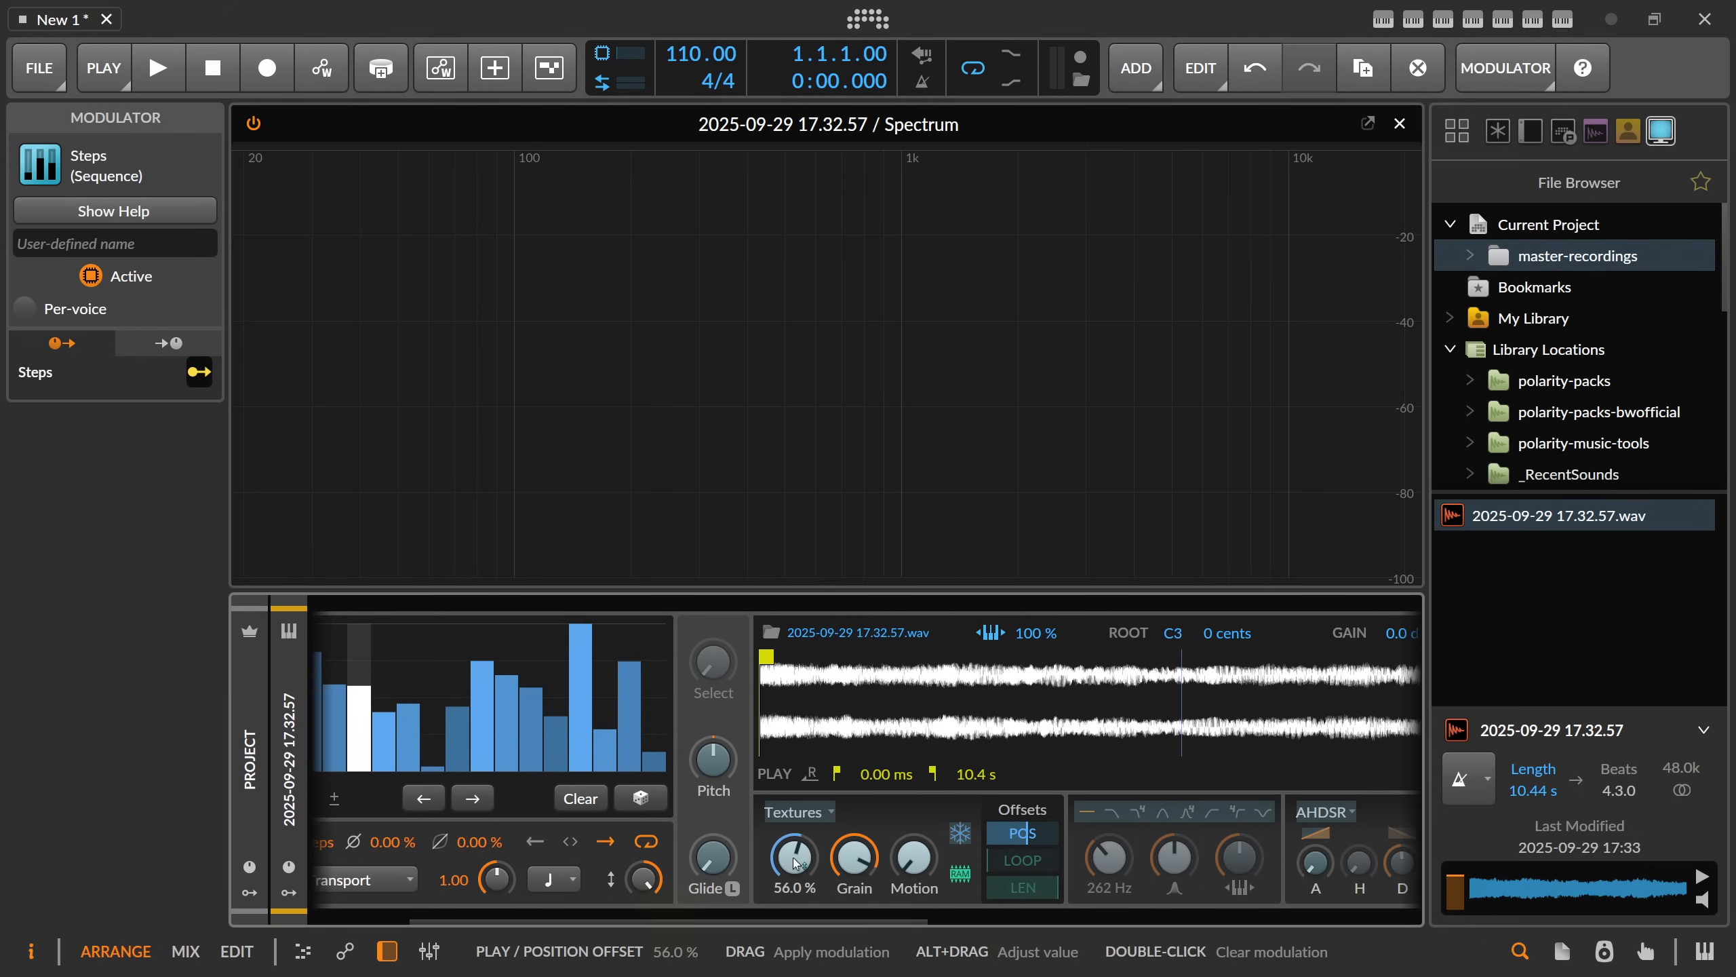
left_click_drag(793, 867, 793, 821)
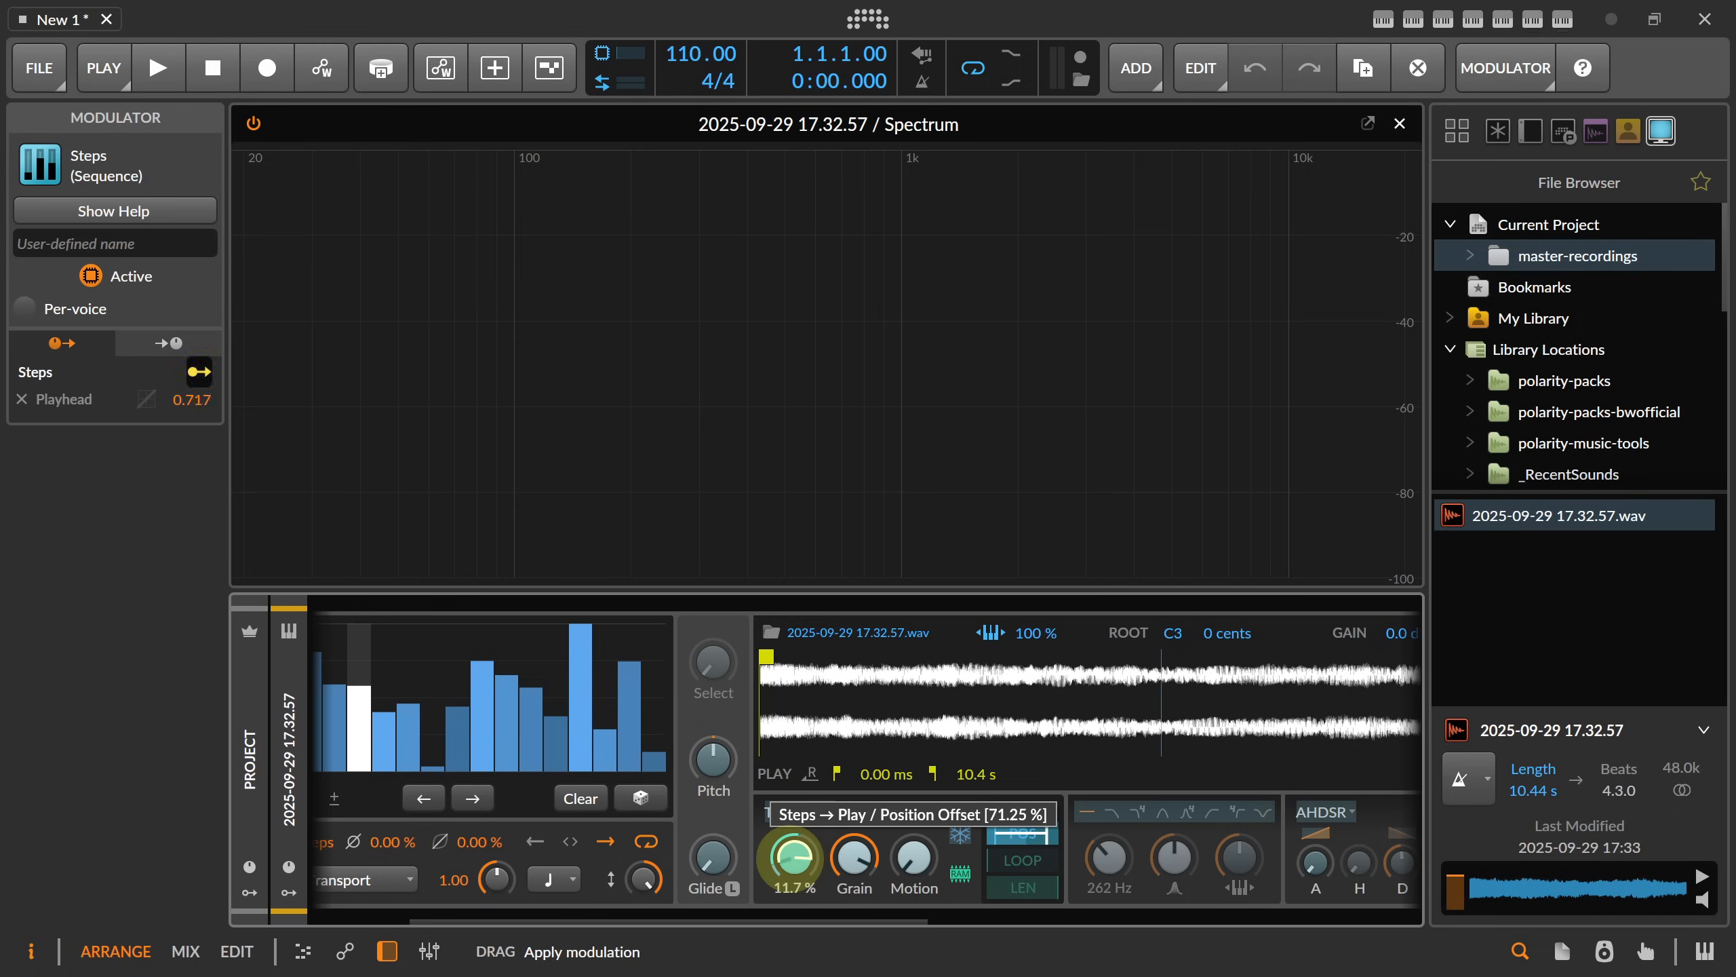
scroll(793, 882, "up", 3)
left_click(1520, 950)
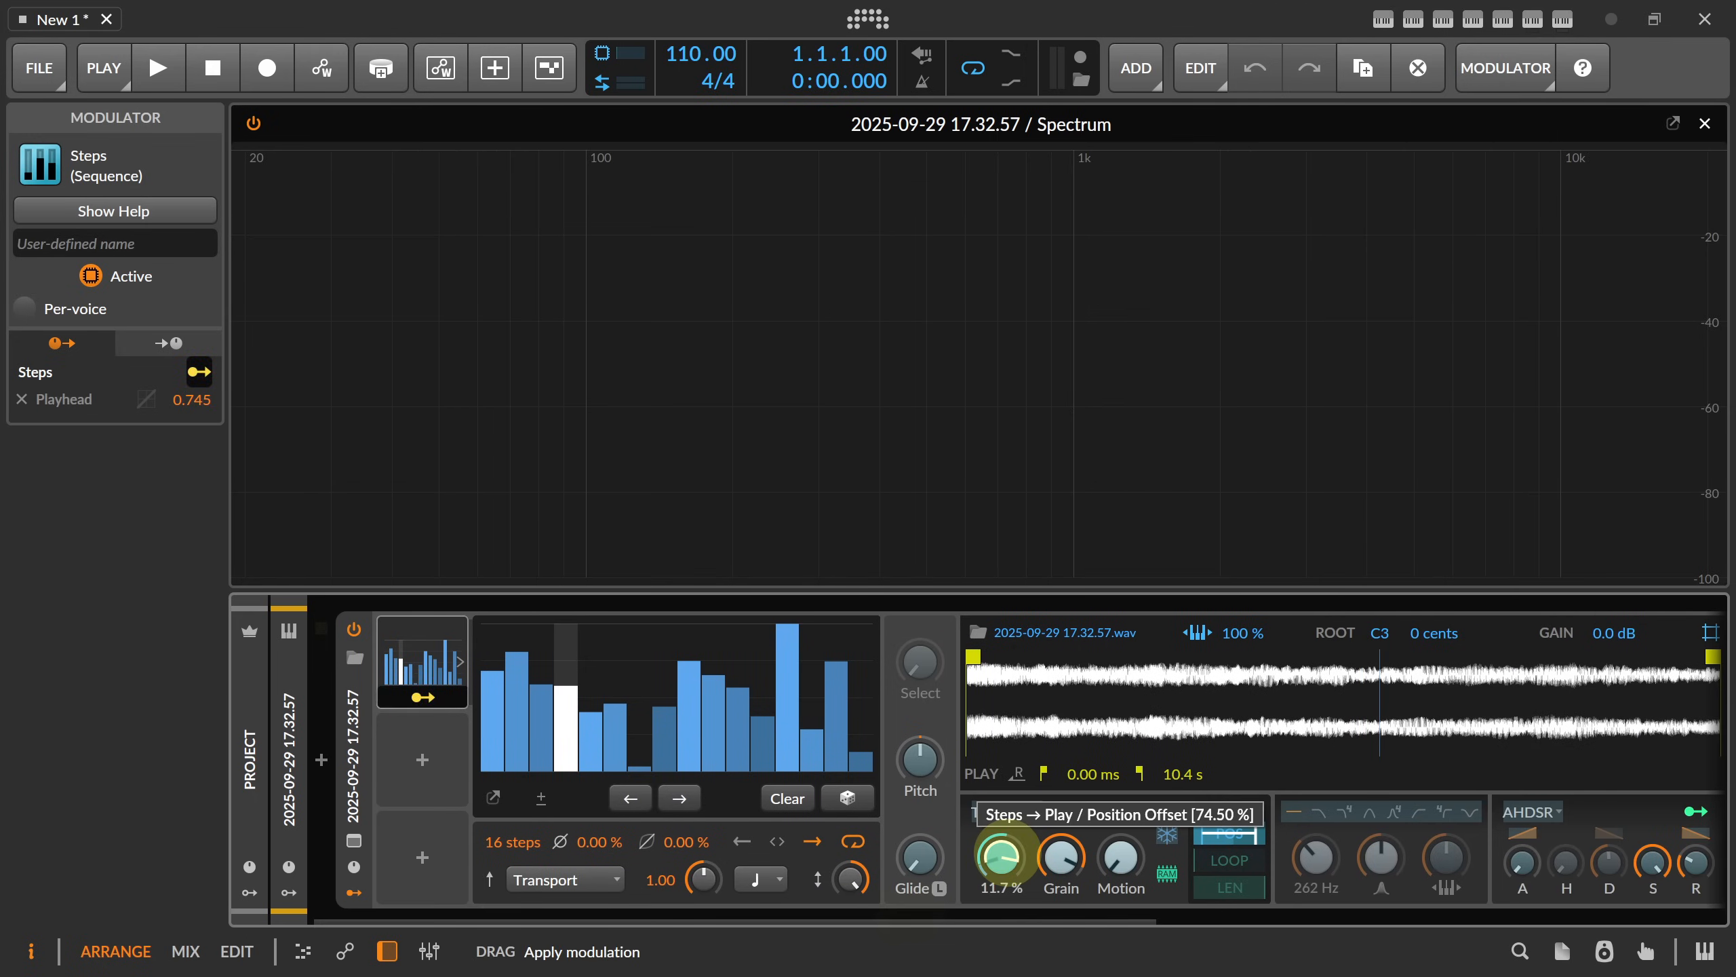
left_click_drag(1007, 853, 1008, 851)
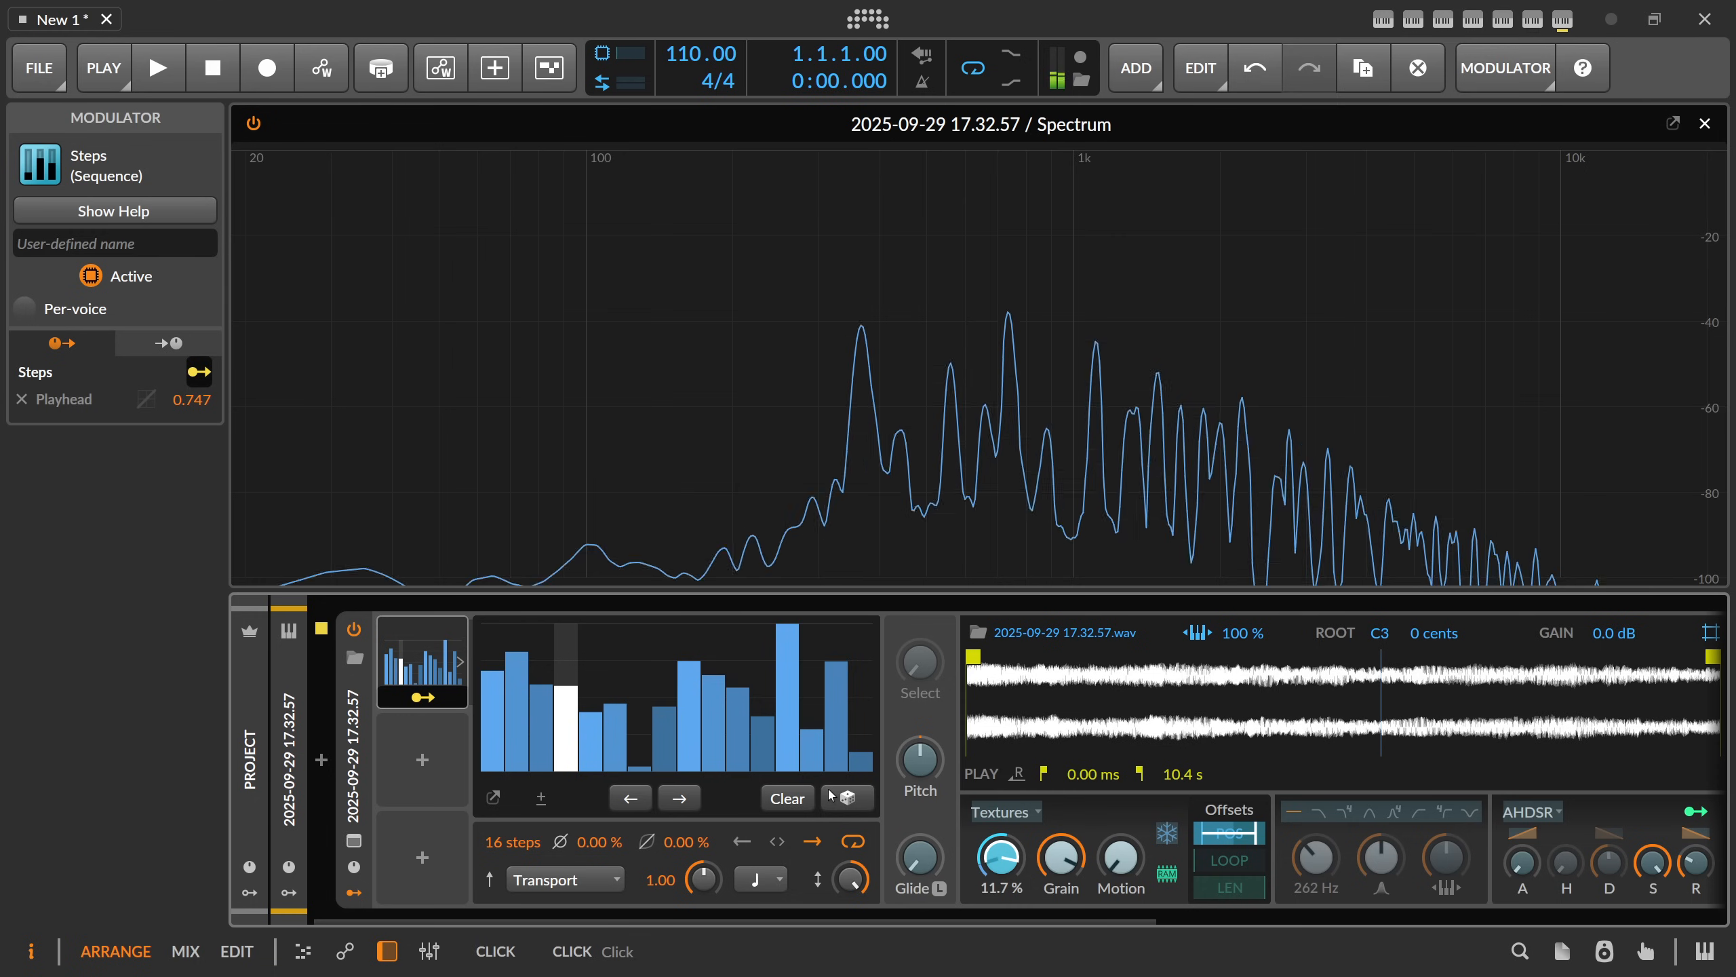
- Start playback and randomize the Steps pattern several times while the modulated playhead plays
left_click(173, 72)
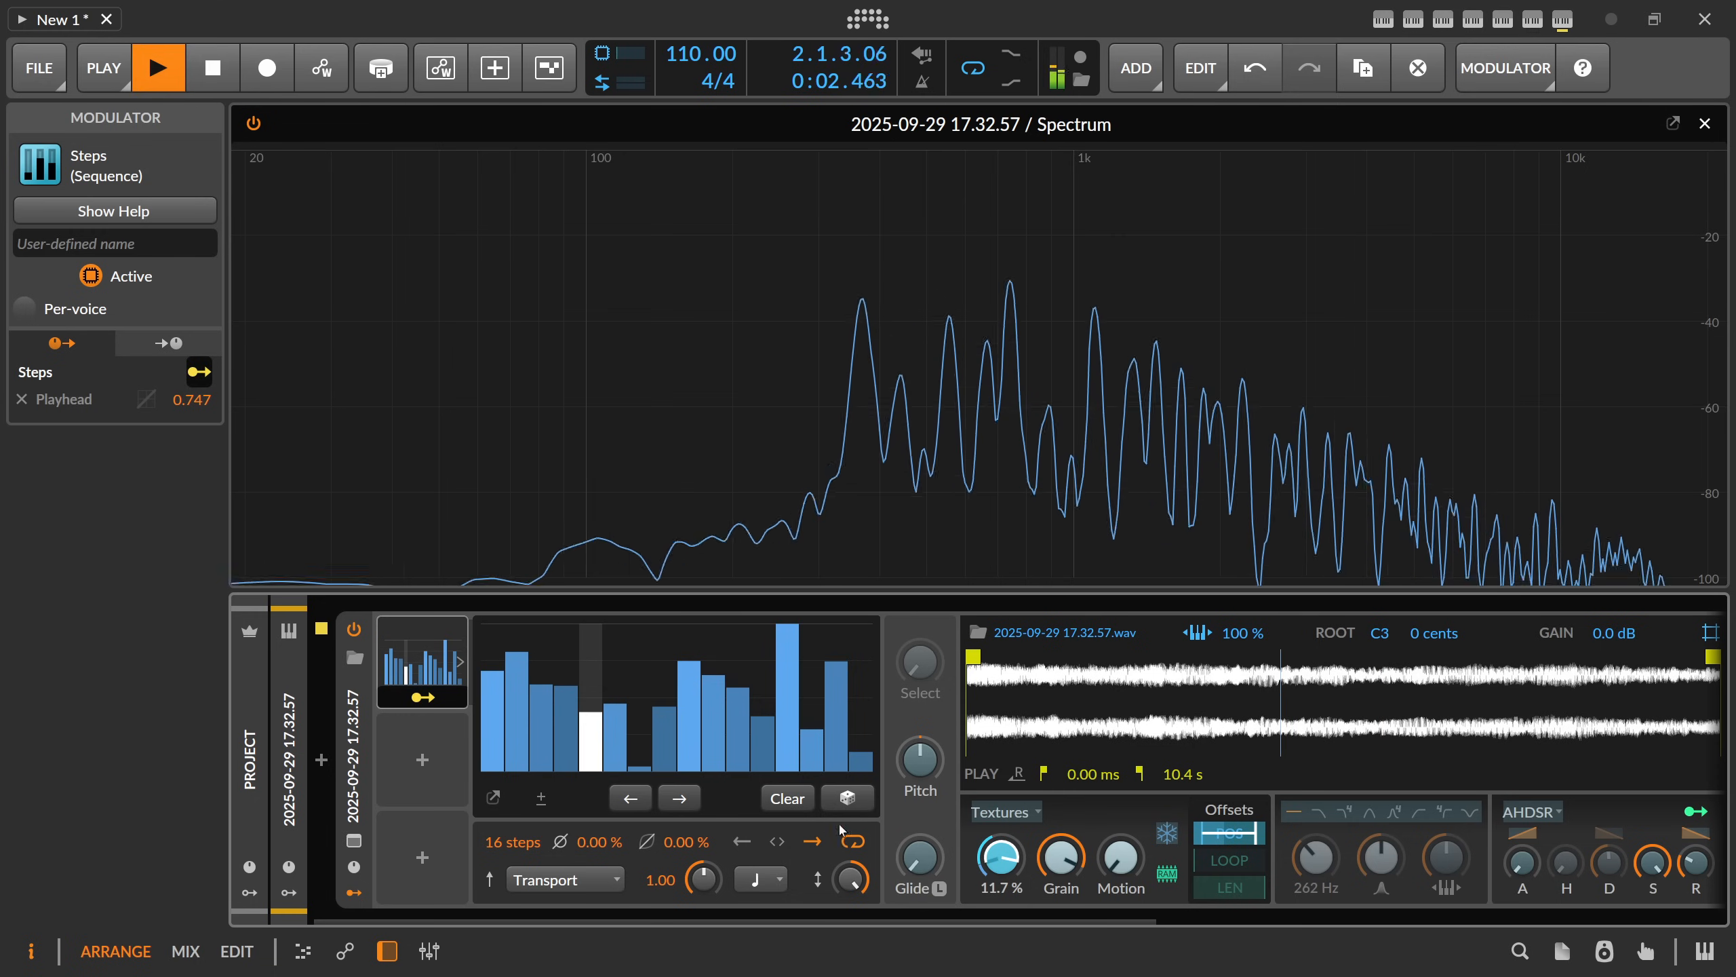
left_click(847, 797)
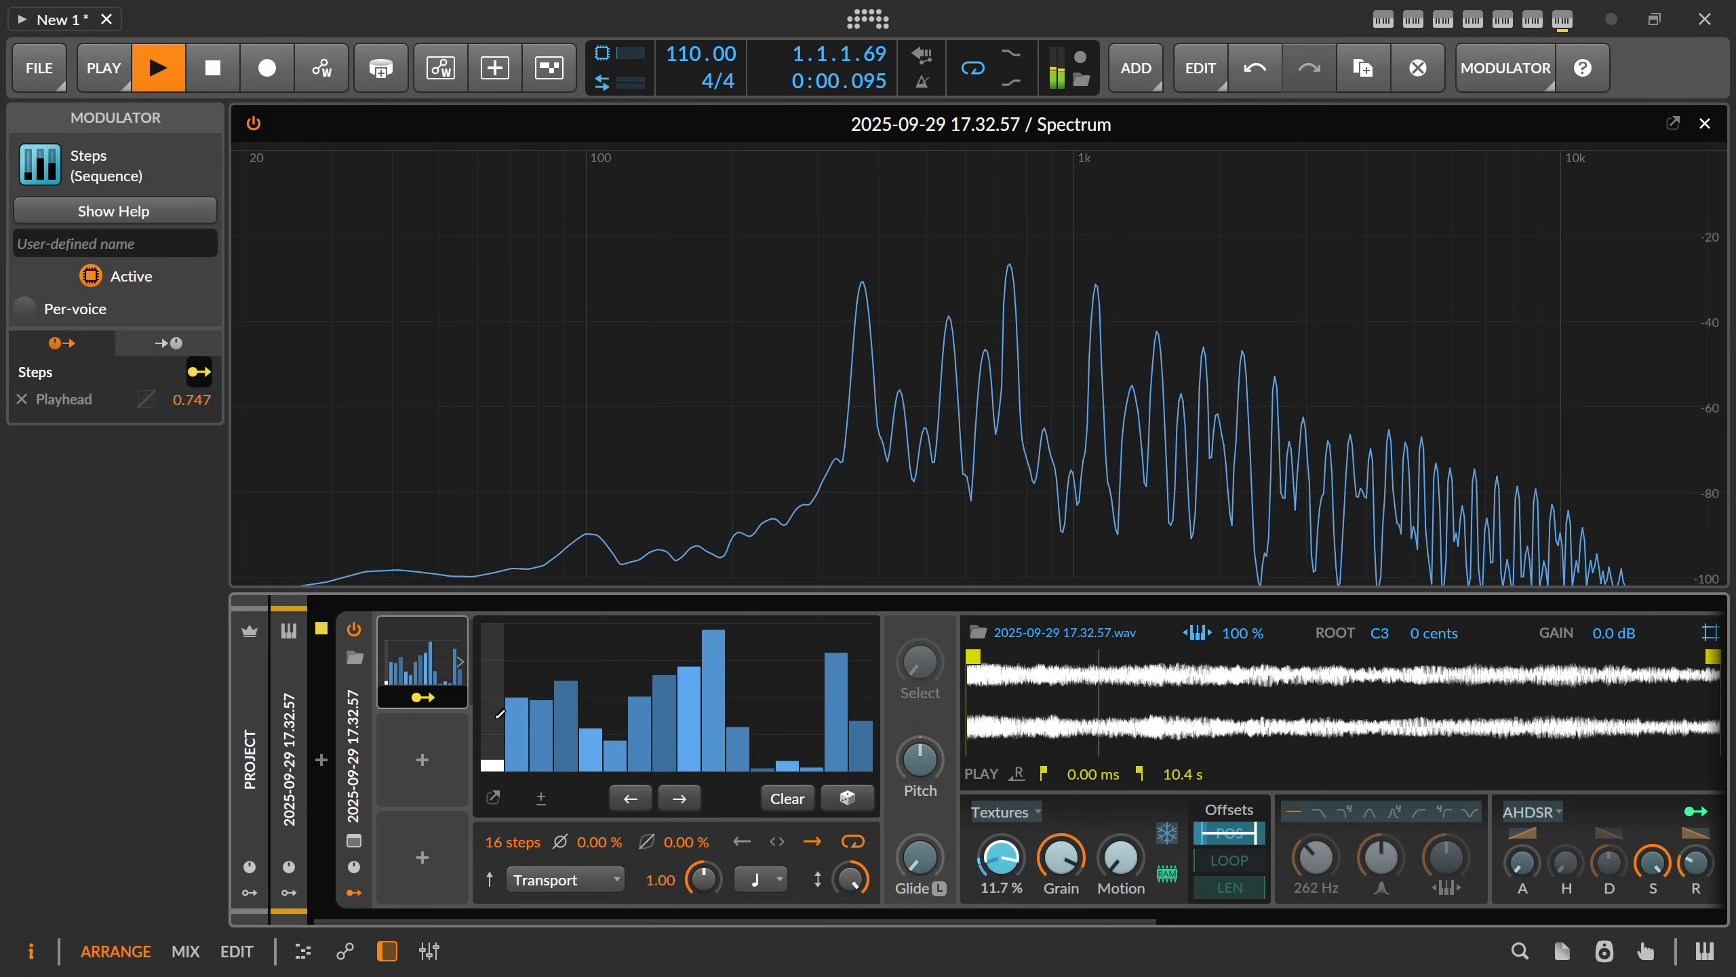
left_click(446, 702)
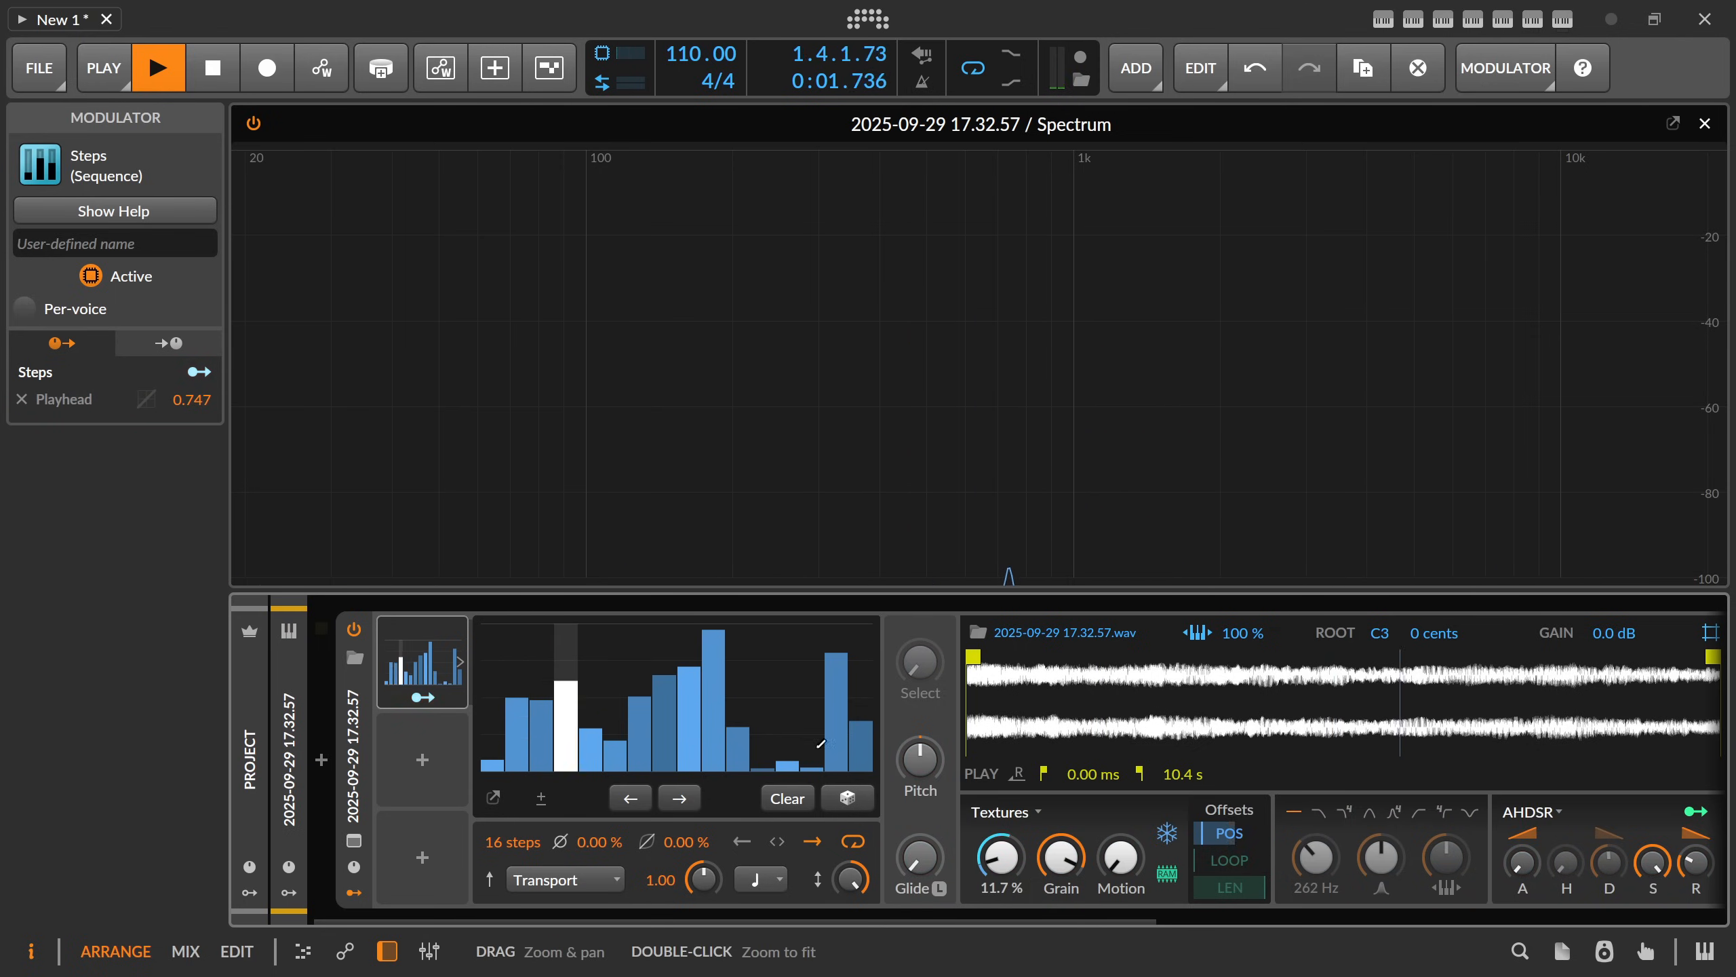
left_click(856, 804)
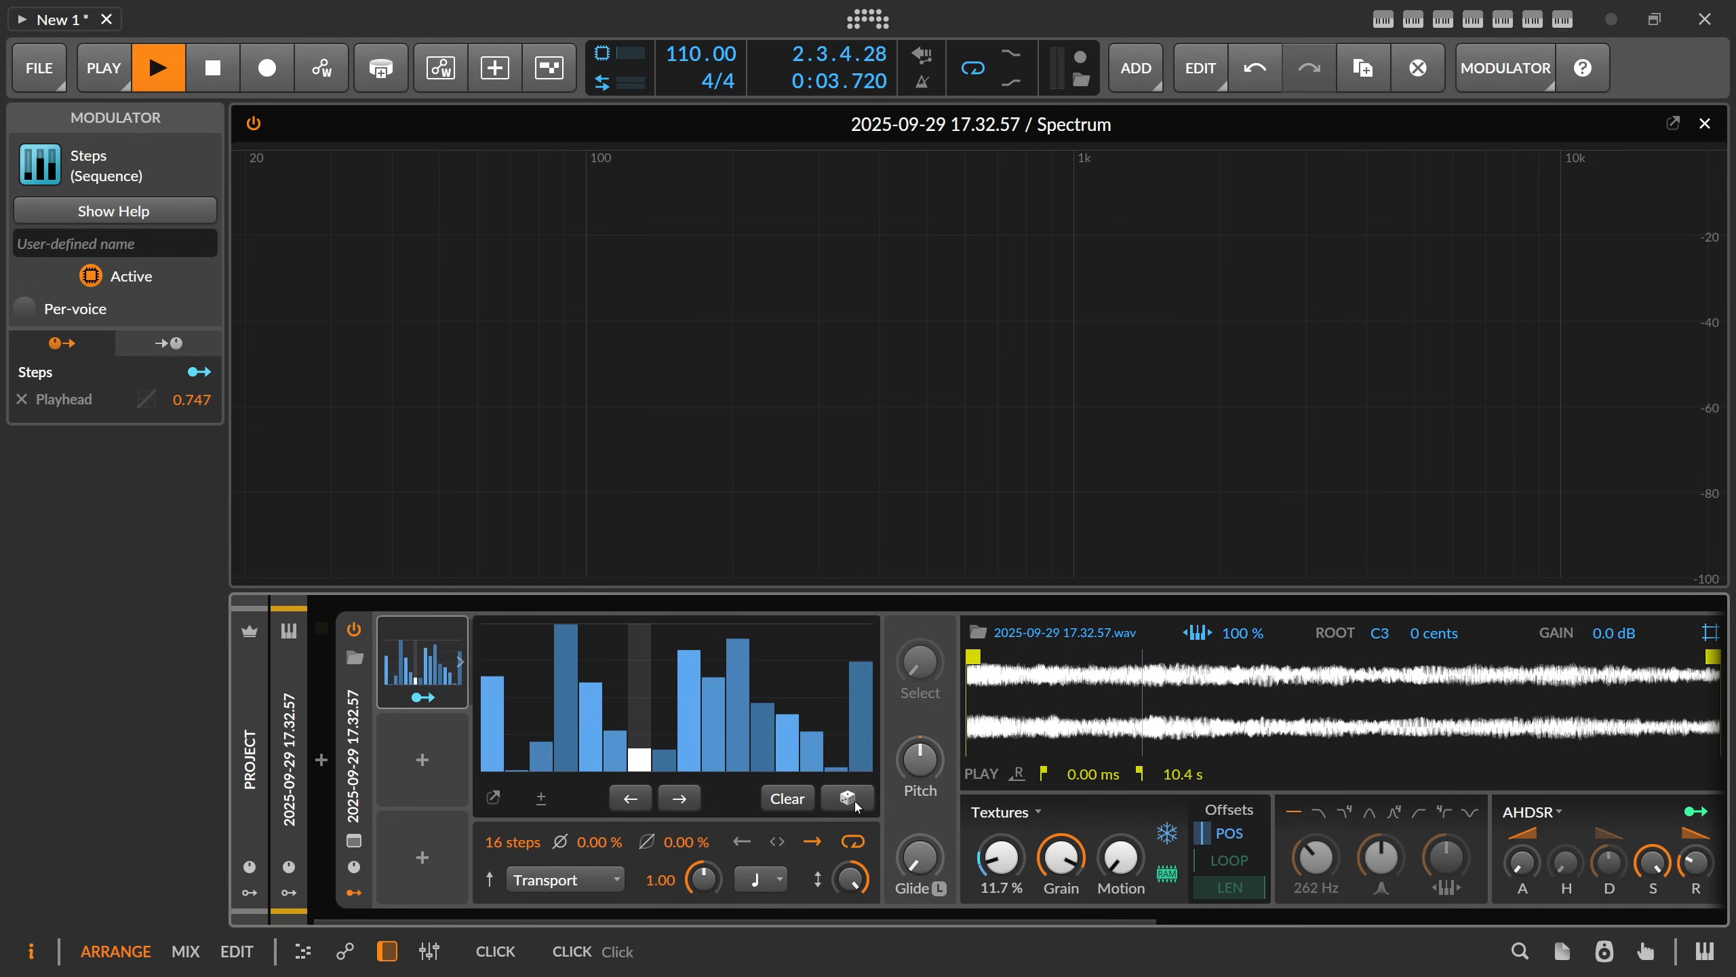
left_click(856, 806)
left_click(854, 806)
left_click(853, 807)
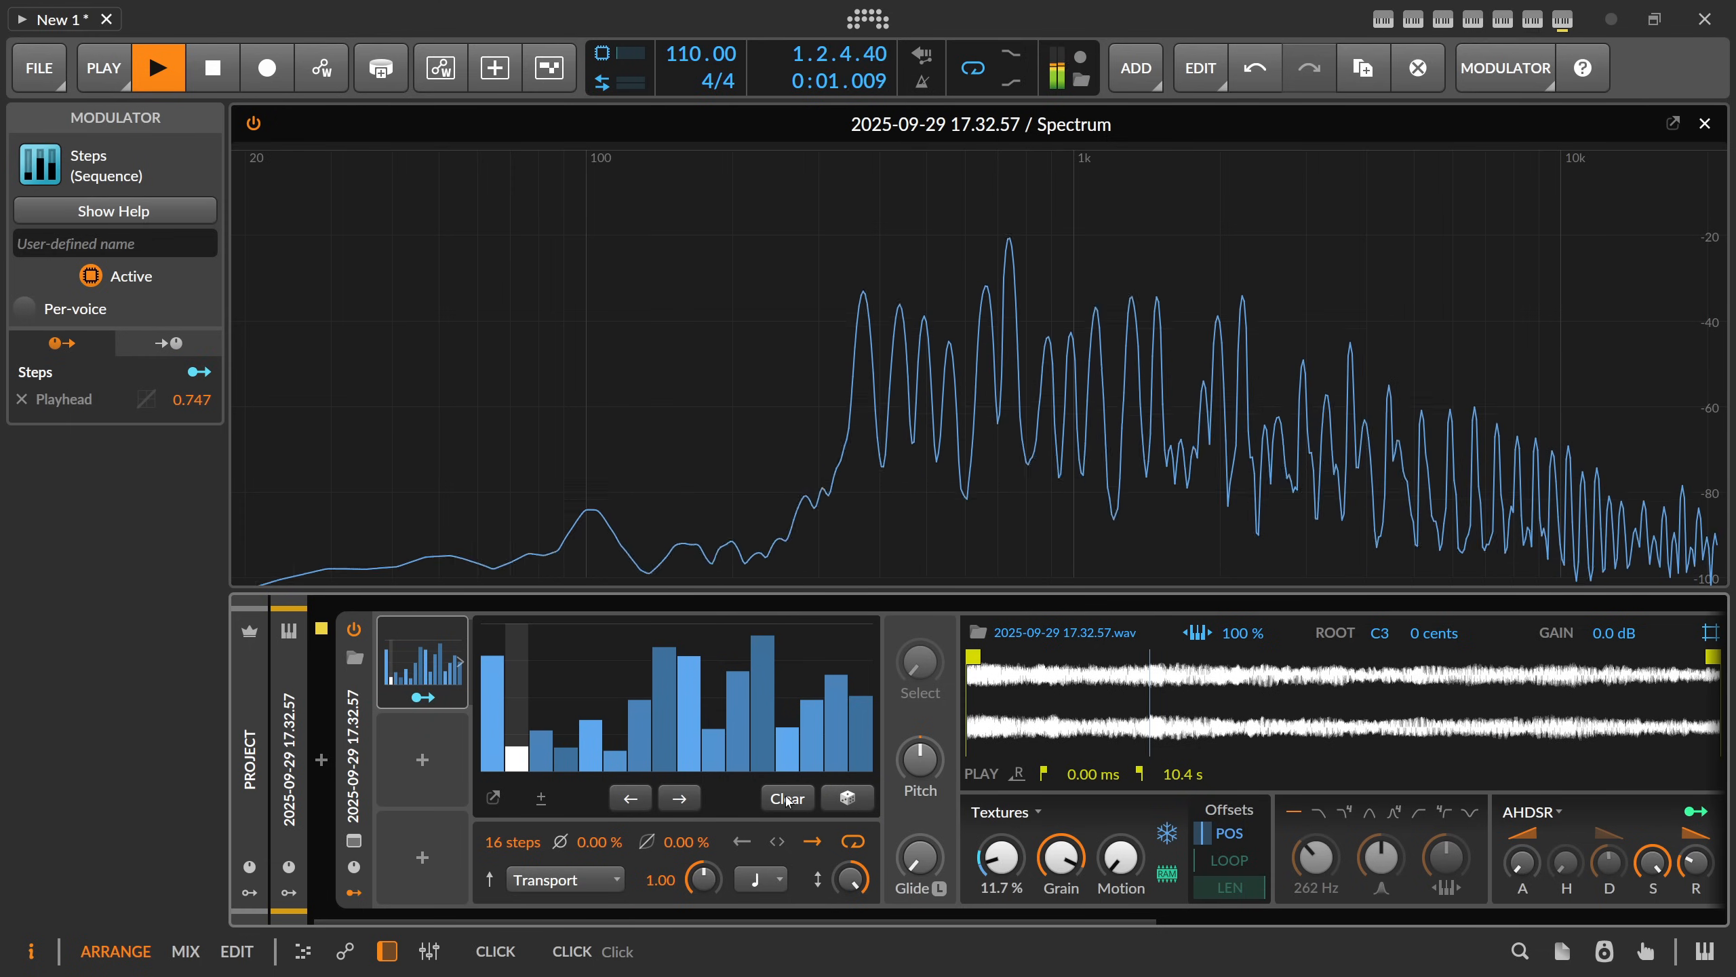
- Set the Steps modulator's timebase to 16th note and lower its ninth and thirteenth steps
left_click(761, 879)
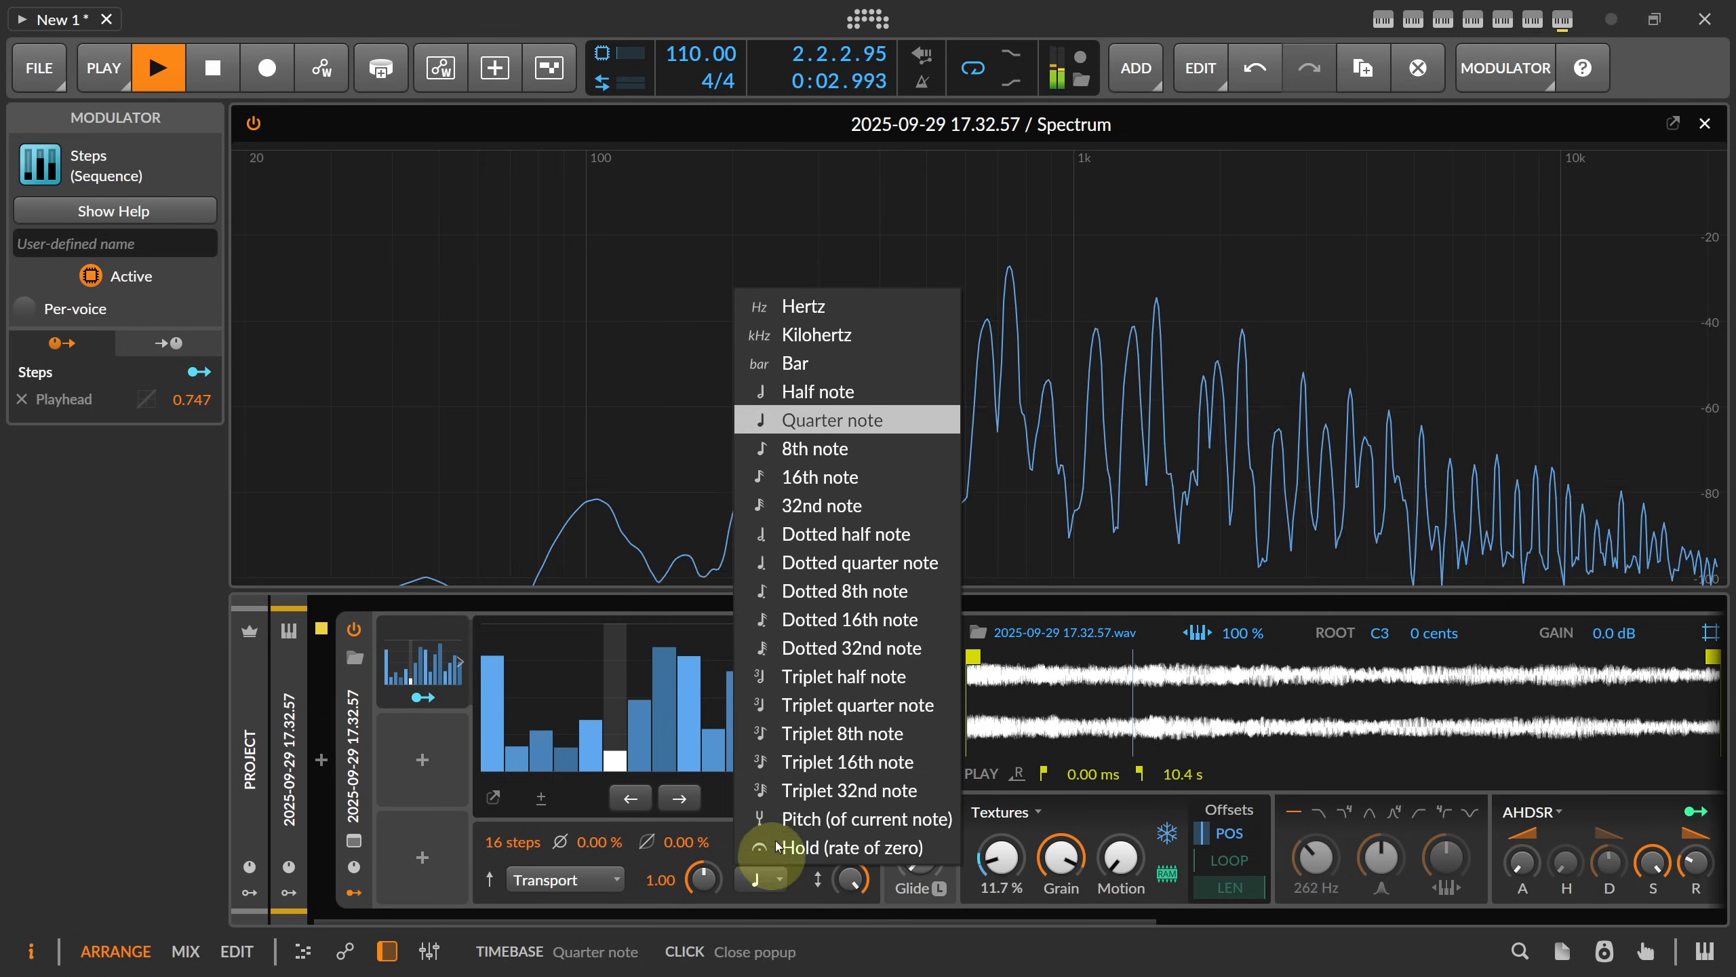
left_click(829, 487)
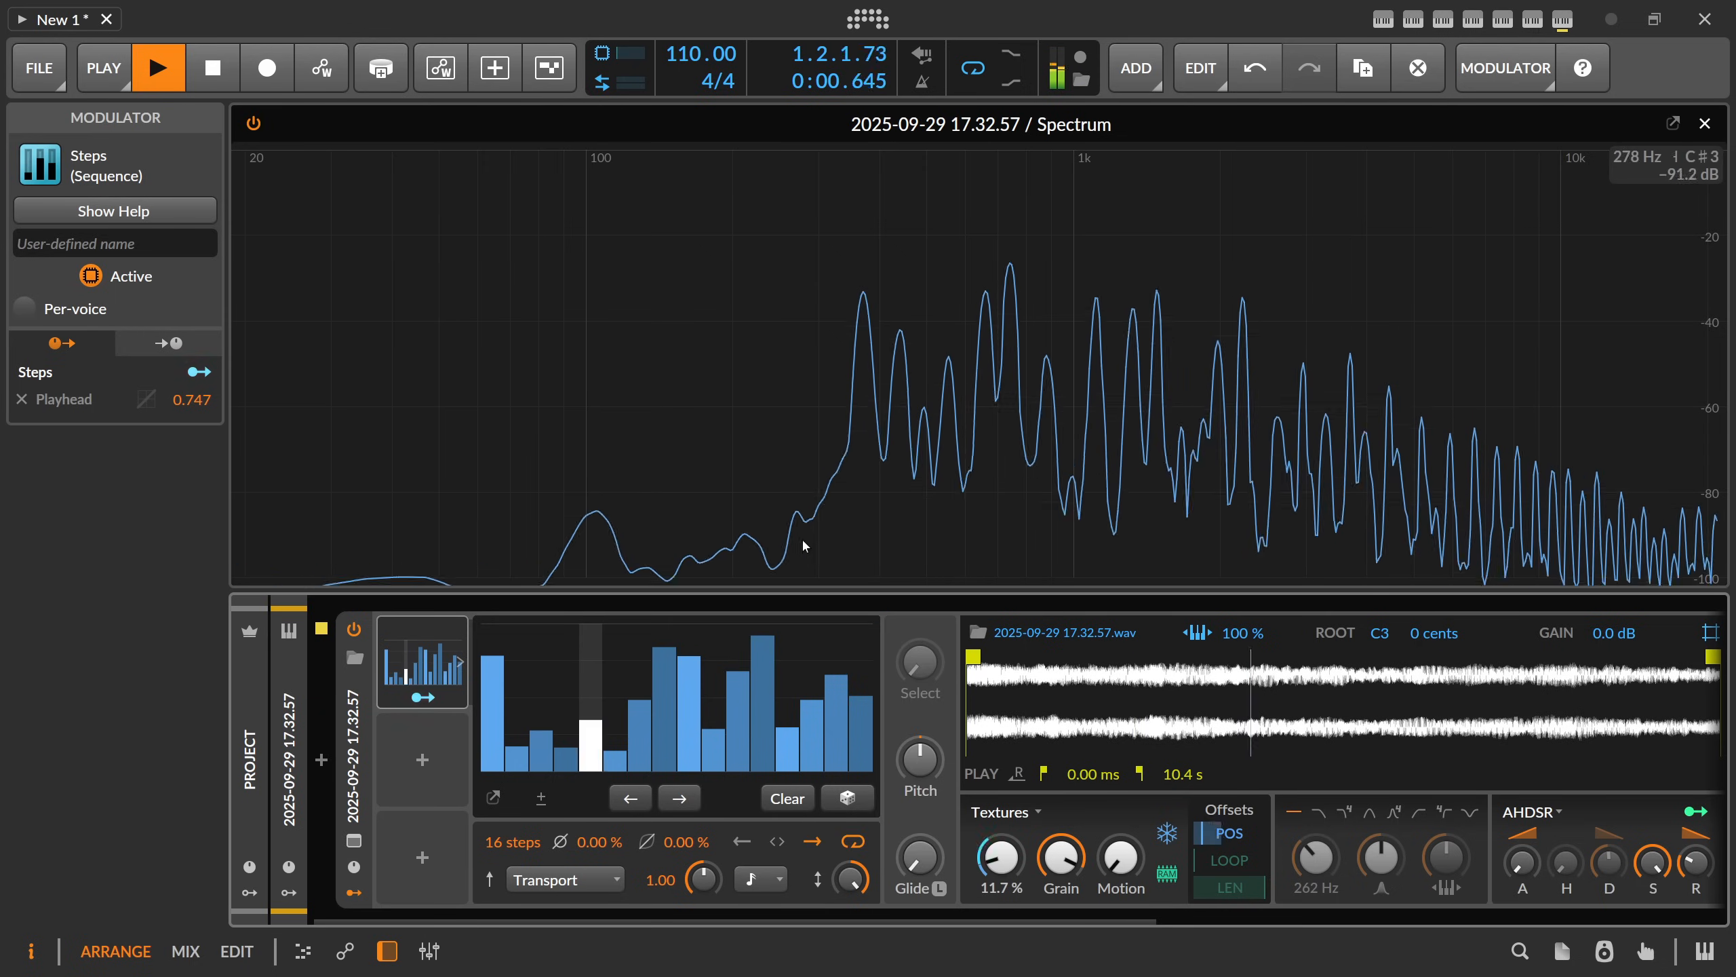
left_click_drag(685, 729, 685, 758)
left_click(790, 748)
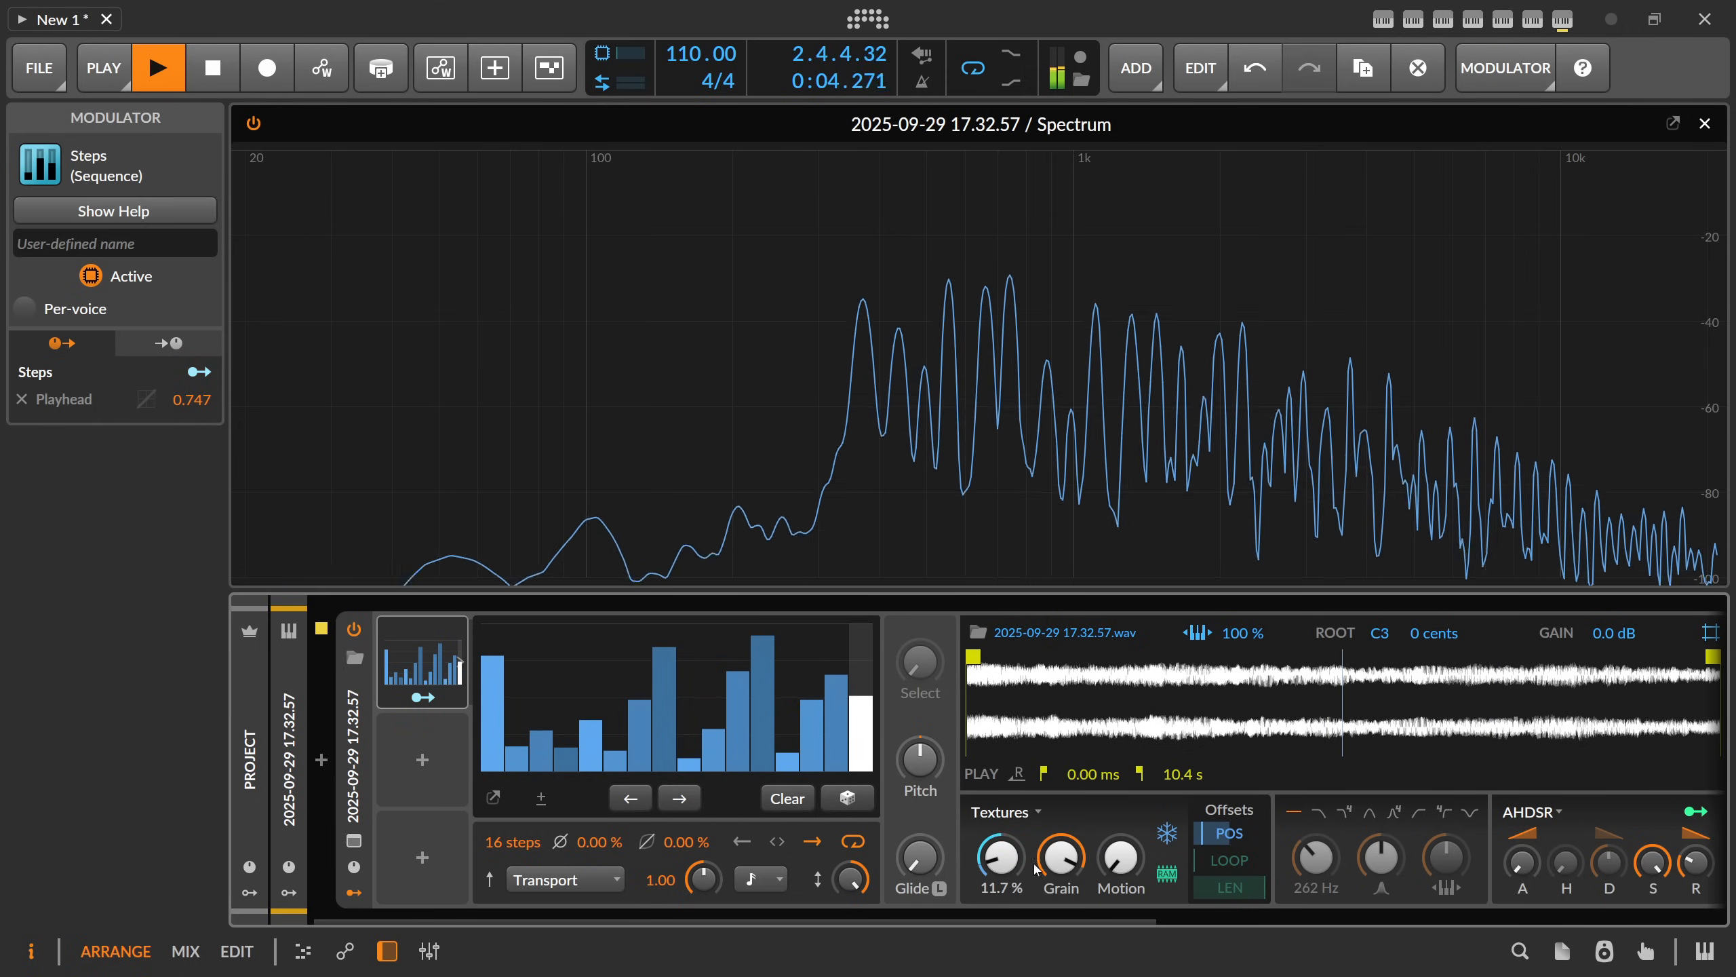
- Duplicate the Steps modulator into the second modulator slot and map the copy to the Grain size with an amount of +2.79
mouse_move(1061, 855)
left_mouse_down()
mouse_move(1061, 875)
mouse_move(1061, 856)
left_mouse_up()
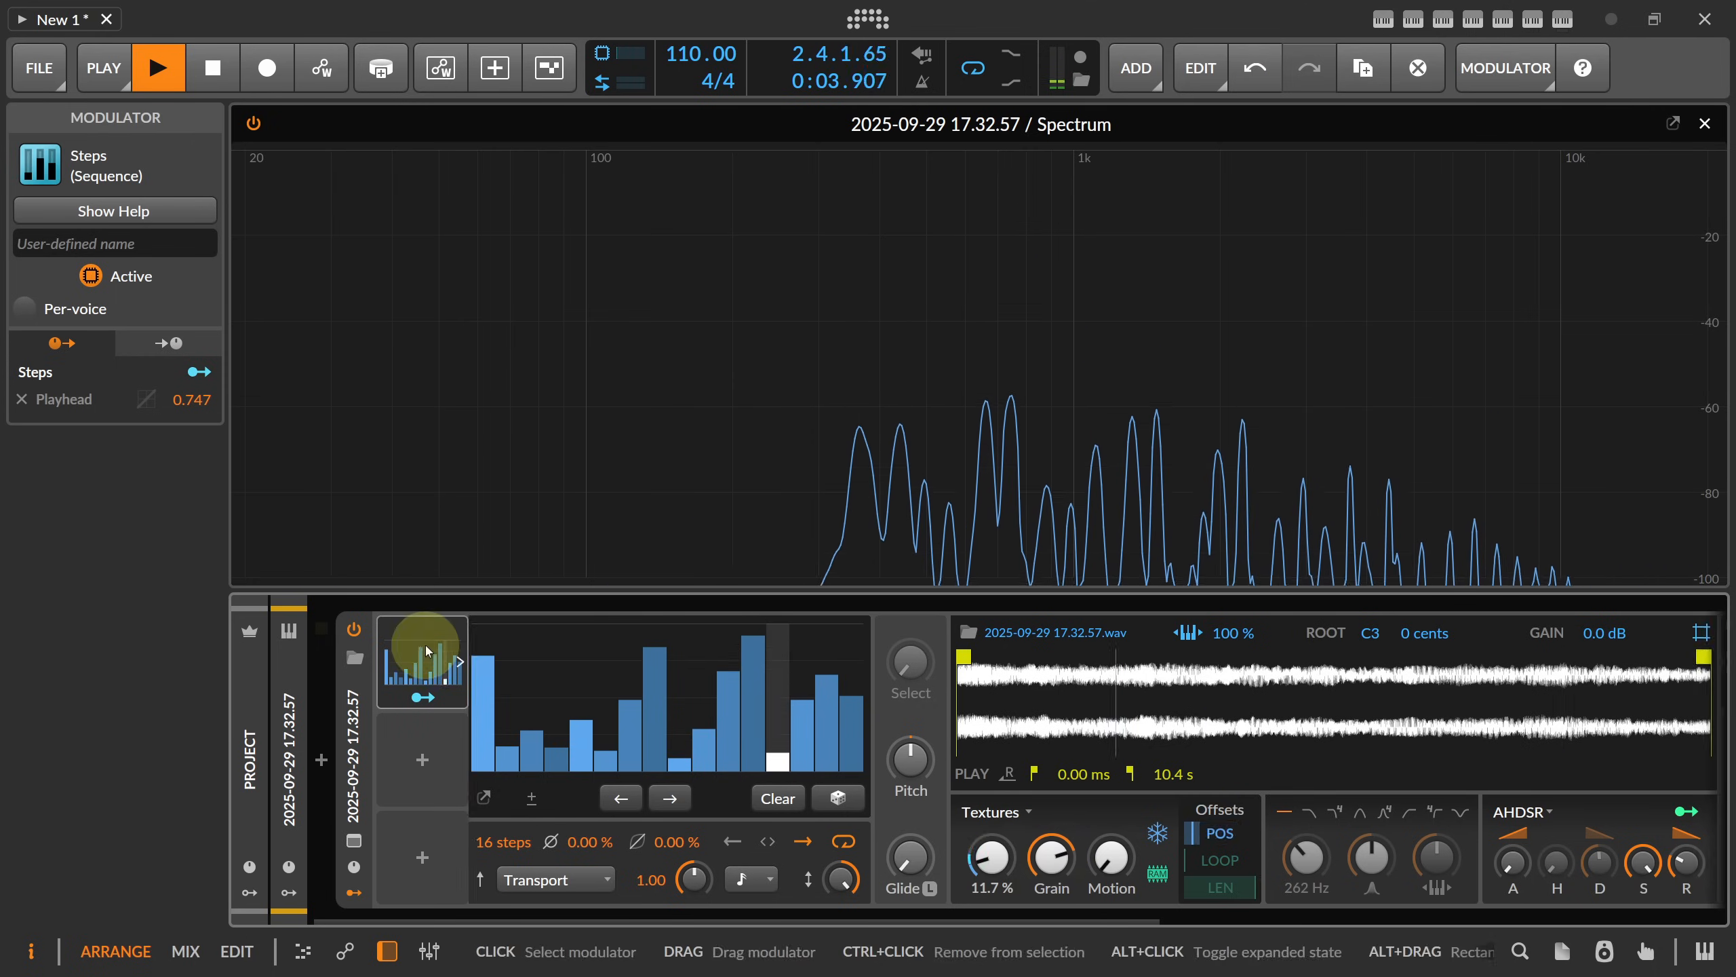
double_click(425, 653)
left_click_drag(425, 652, 444, 730)
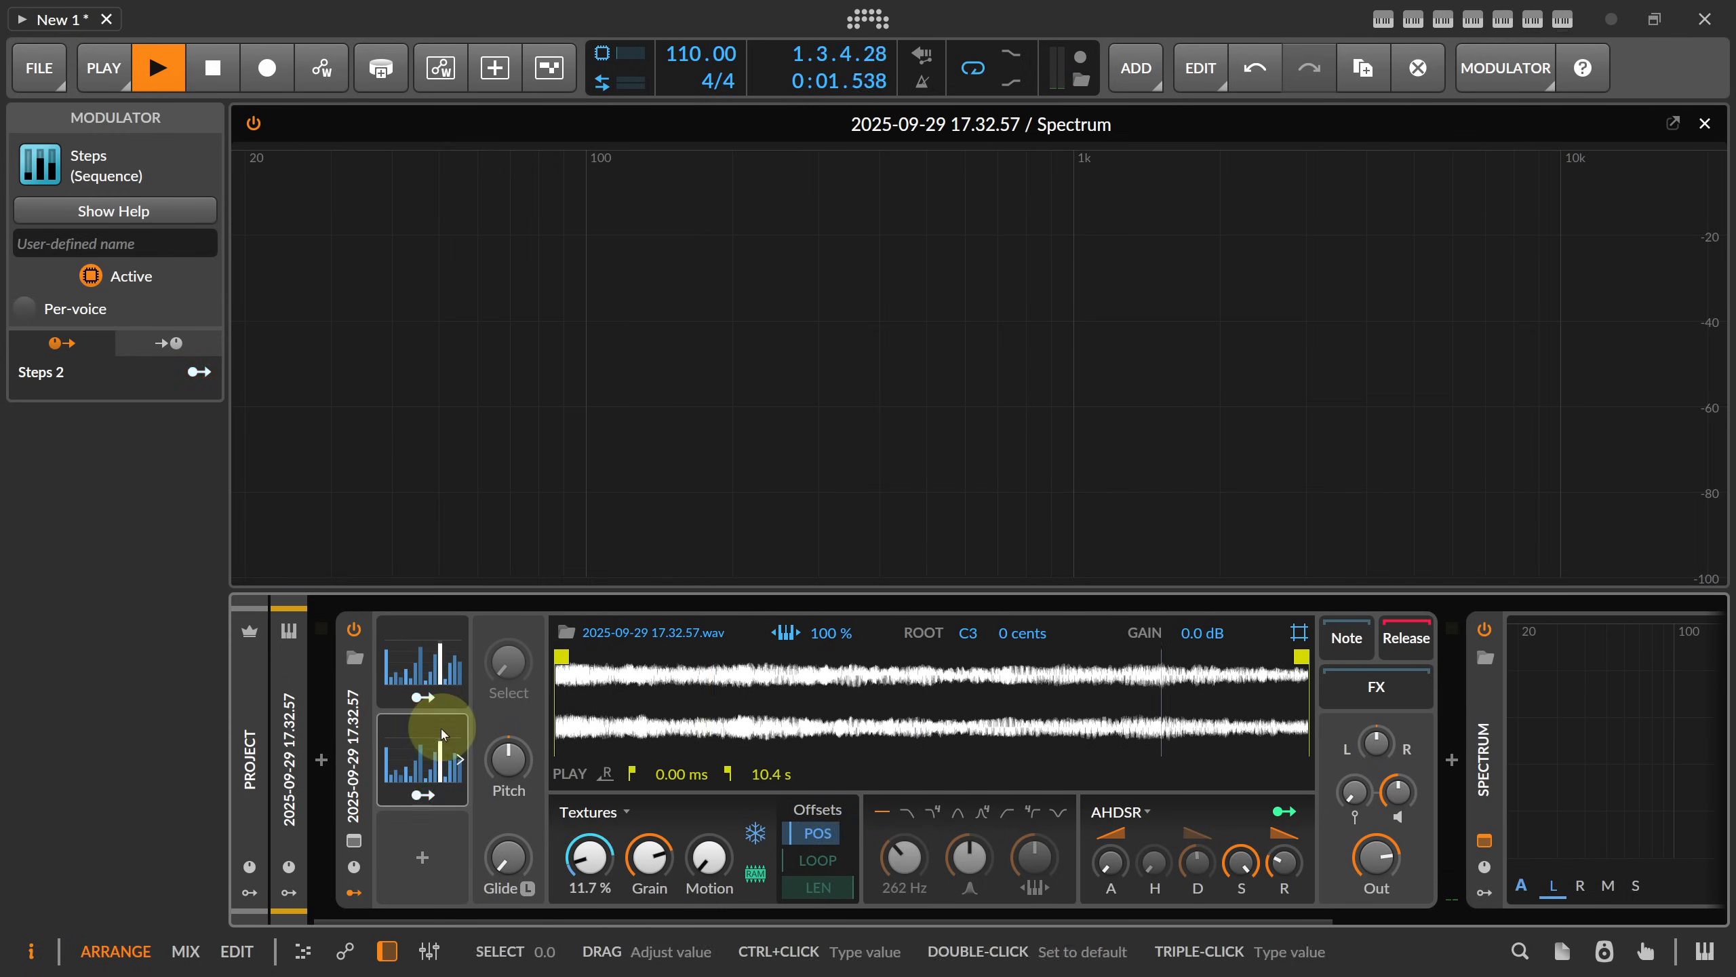
left_click(429, 795)
left_click_drag(657, 845, 662, 852)
double_click(440, 765)
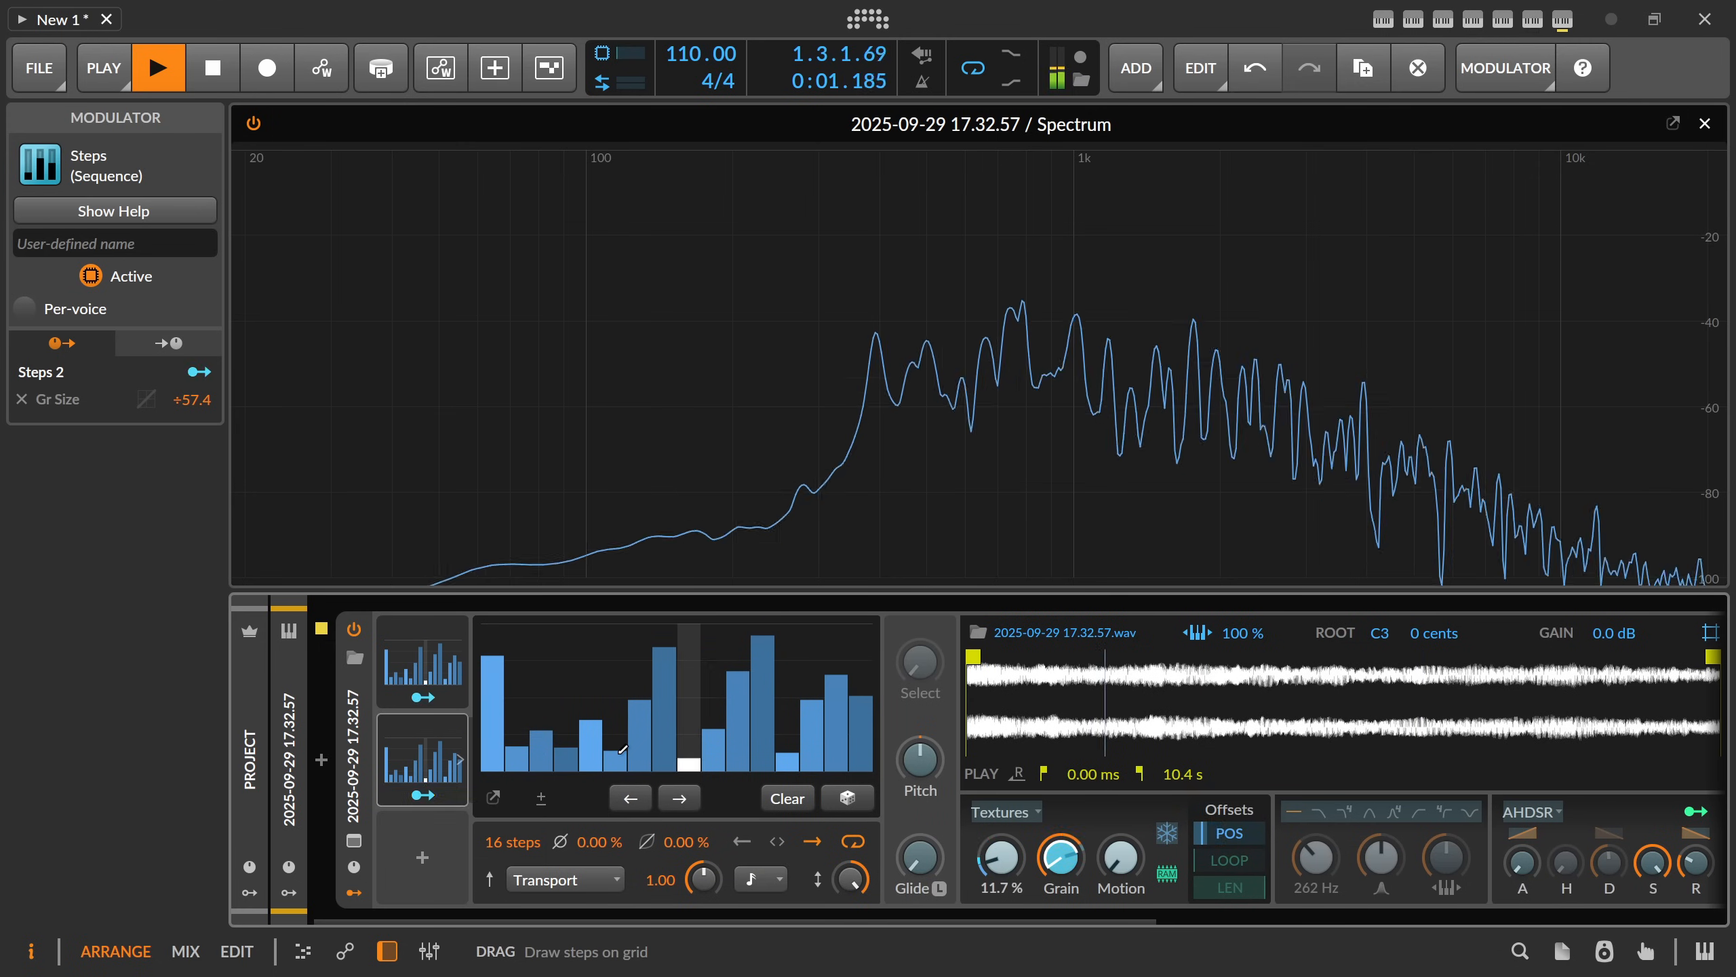
left_click_drag(1061, 855, 1060, 861)
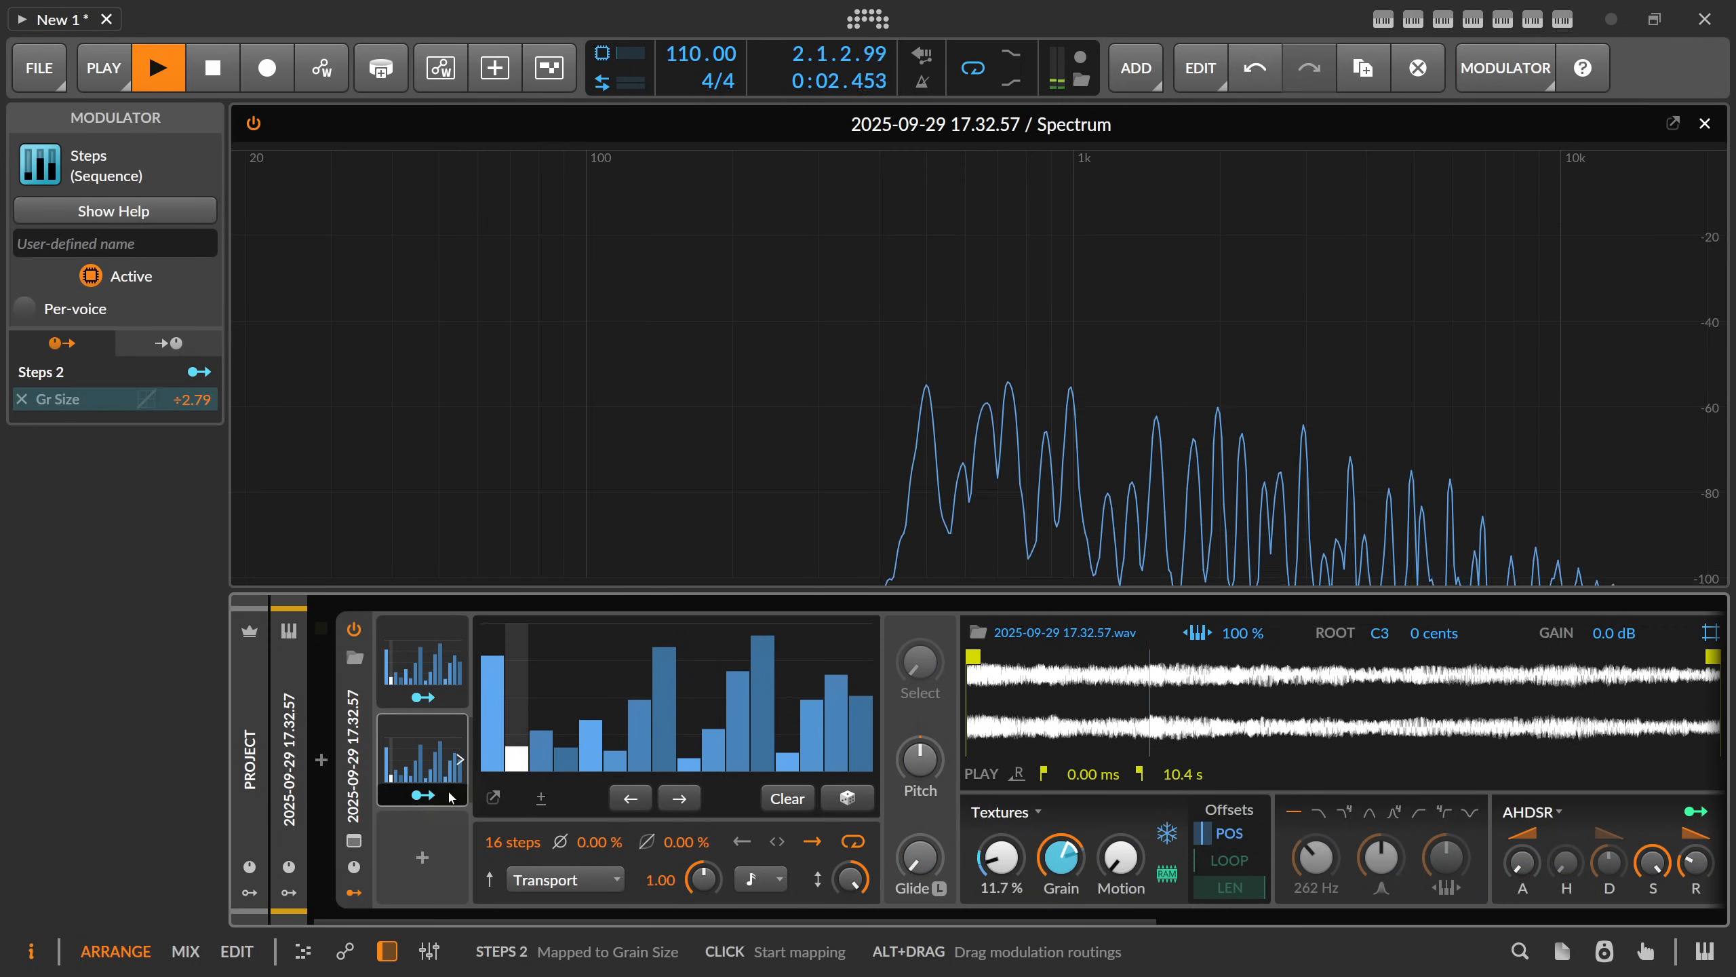
- Compare the Solstice page in Firefox with the Sampler setup and review the Steps 1 pattern, leaving both step editors collapsed
key("alt+Tab")
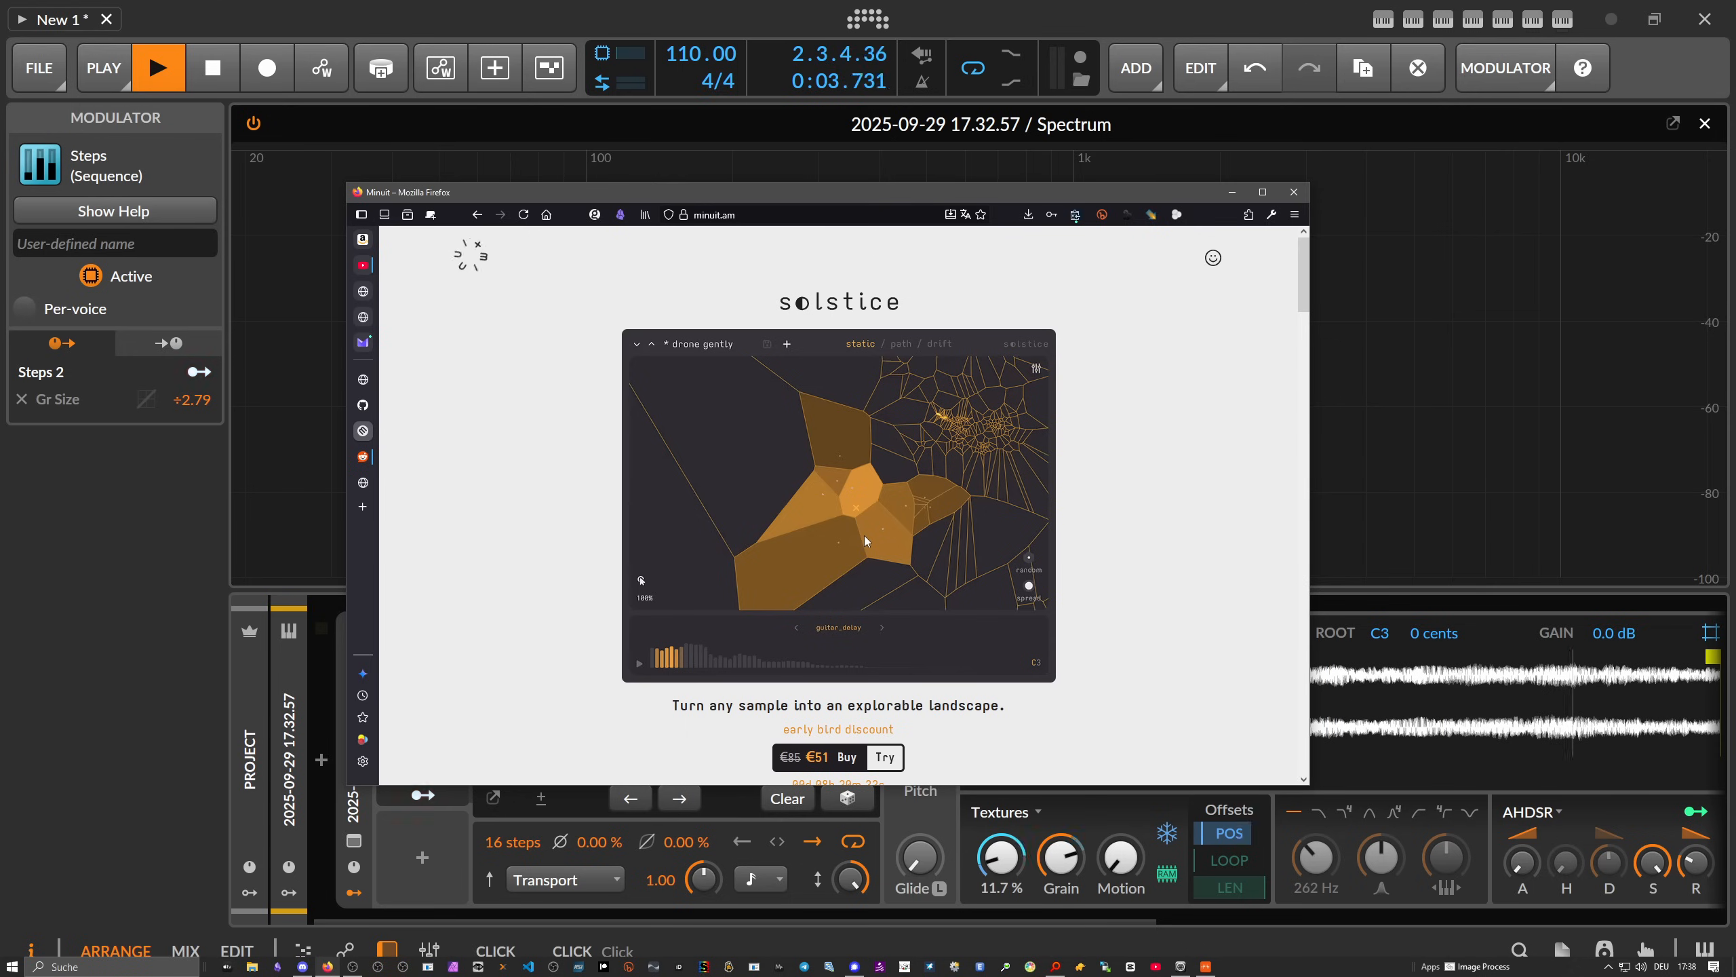
left_click(722, 29)
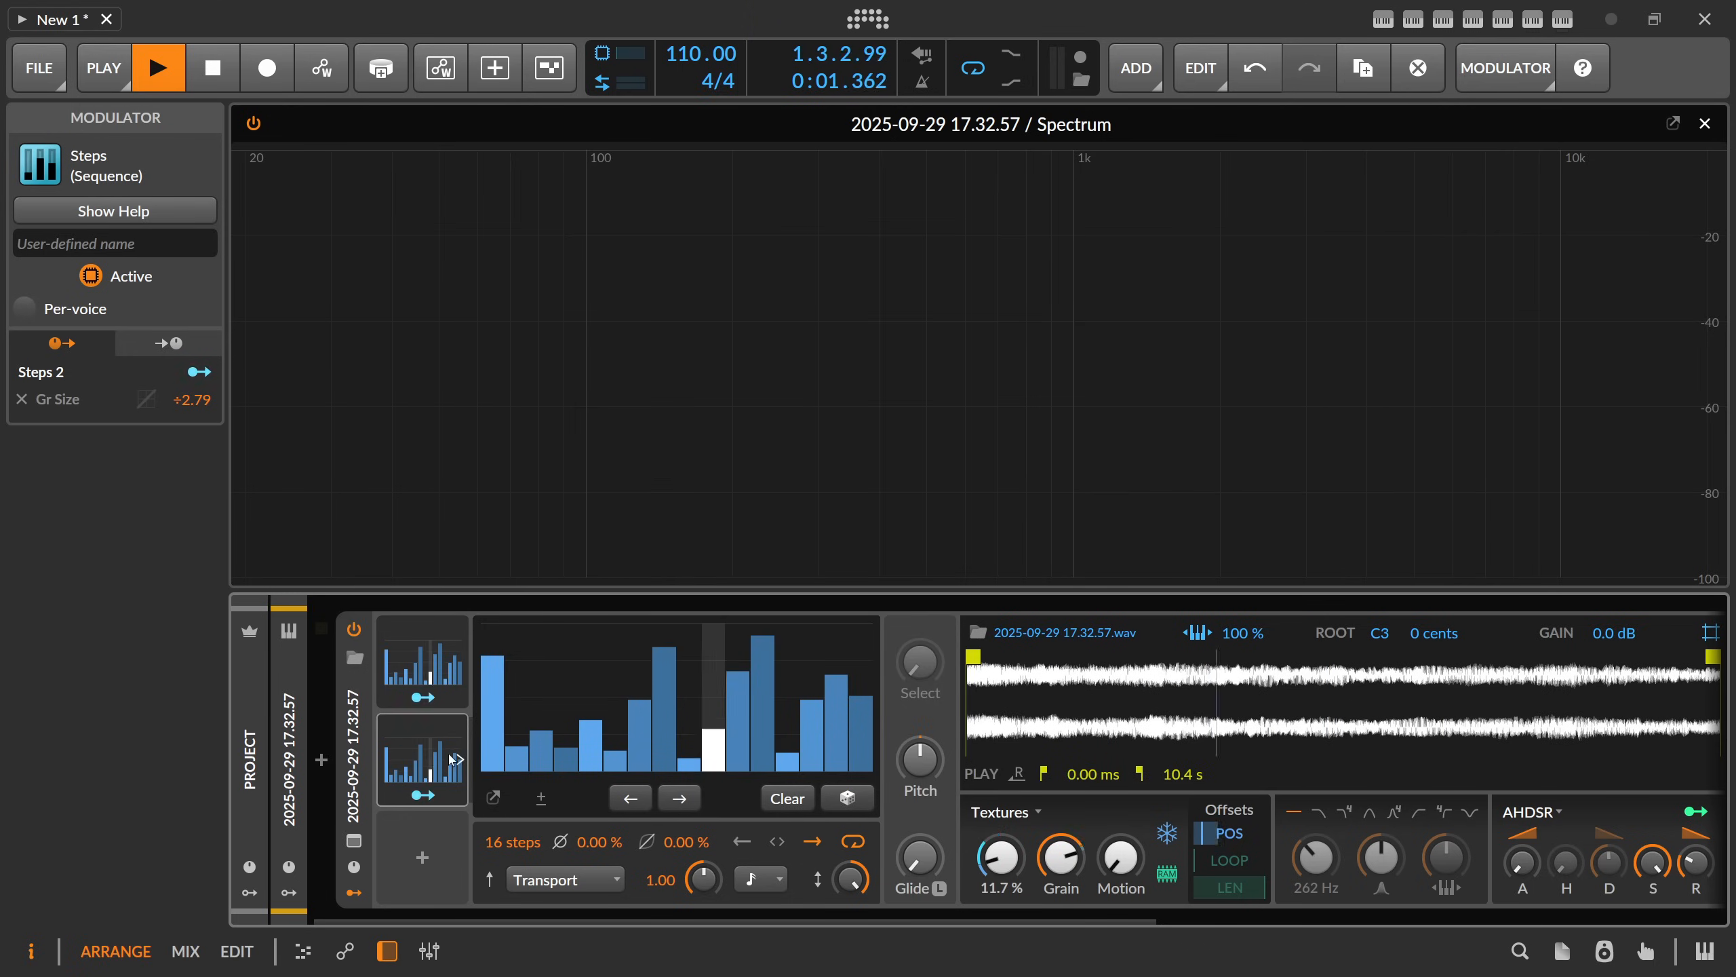
left_click(424, 754)
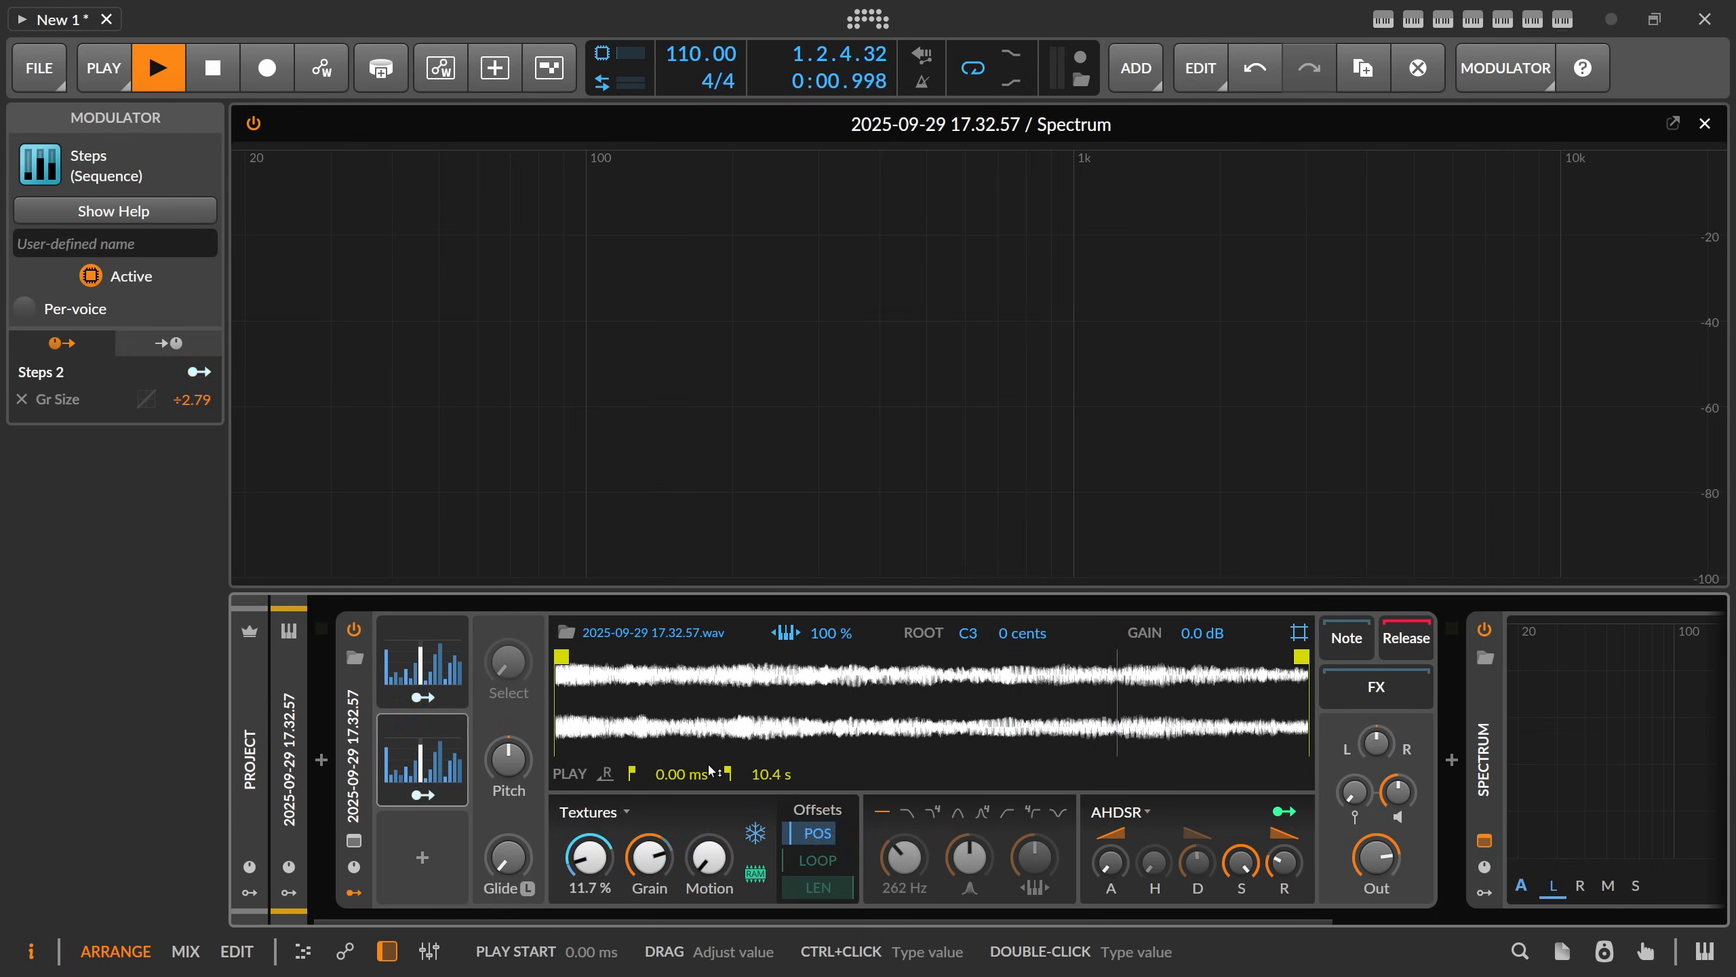
left_click(461, 657)
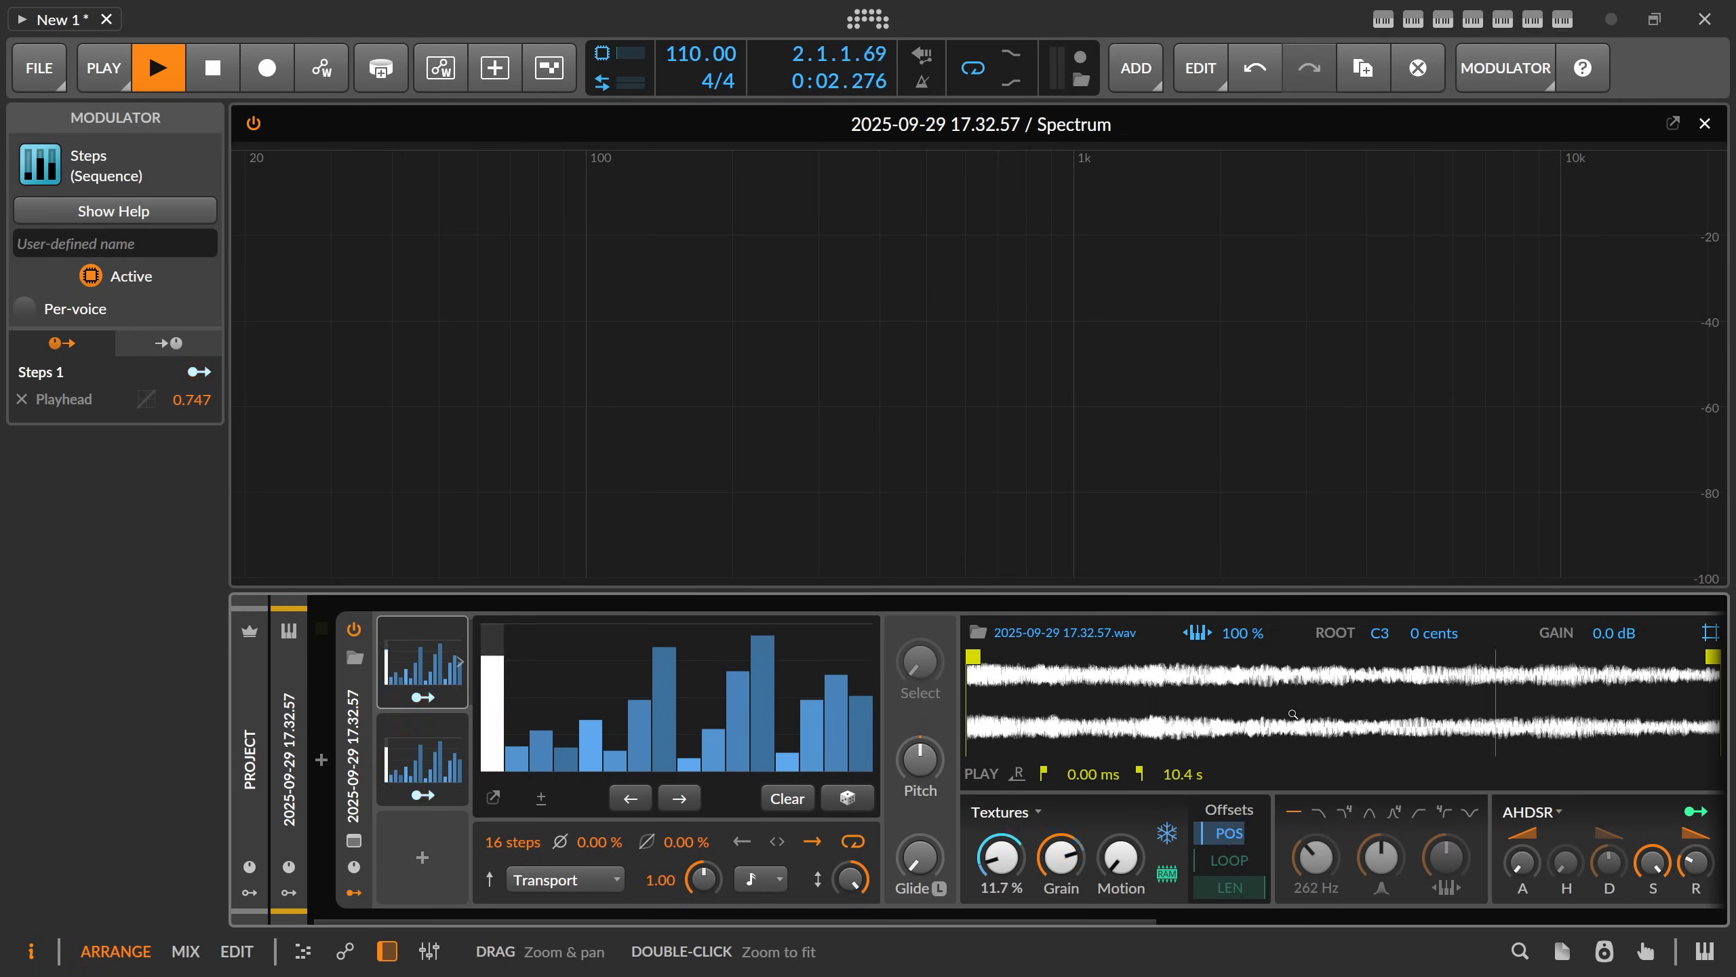
left_click(460, 661)
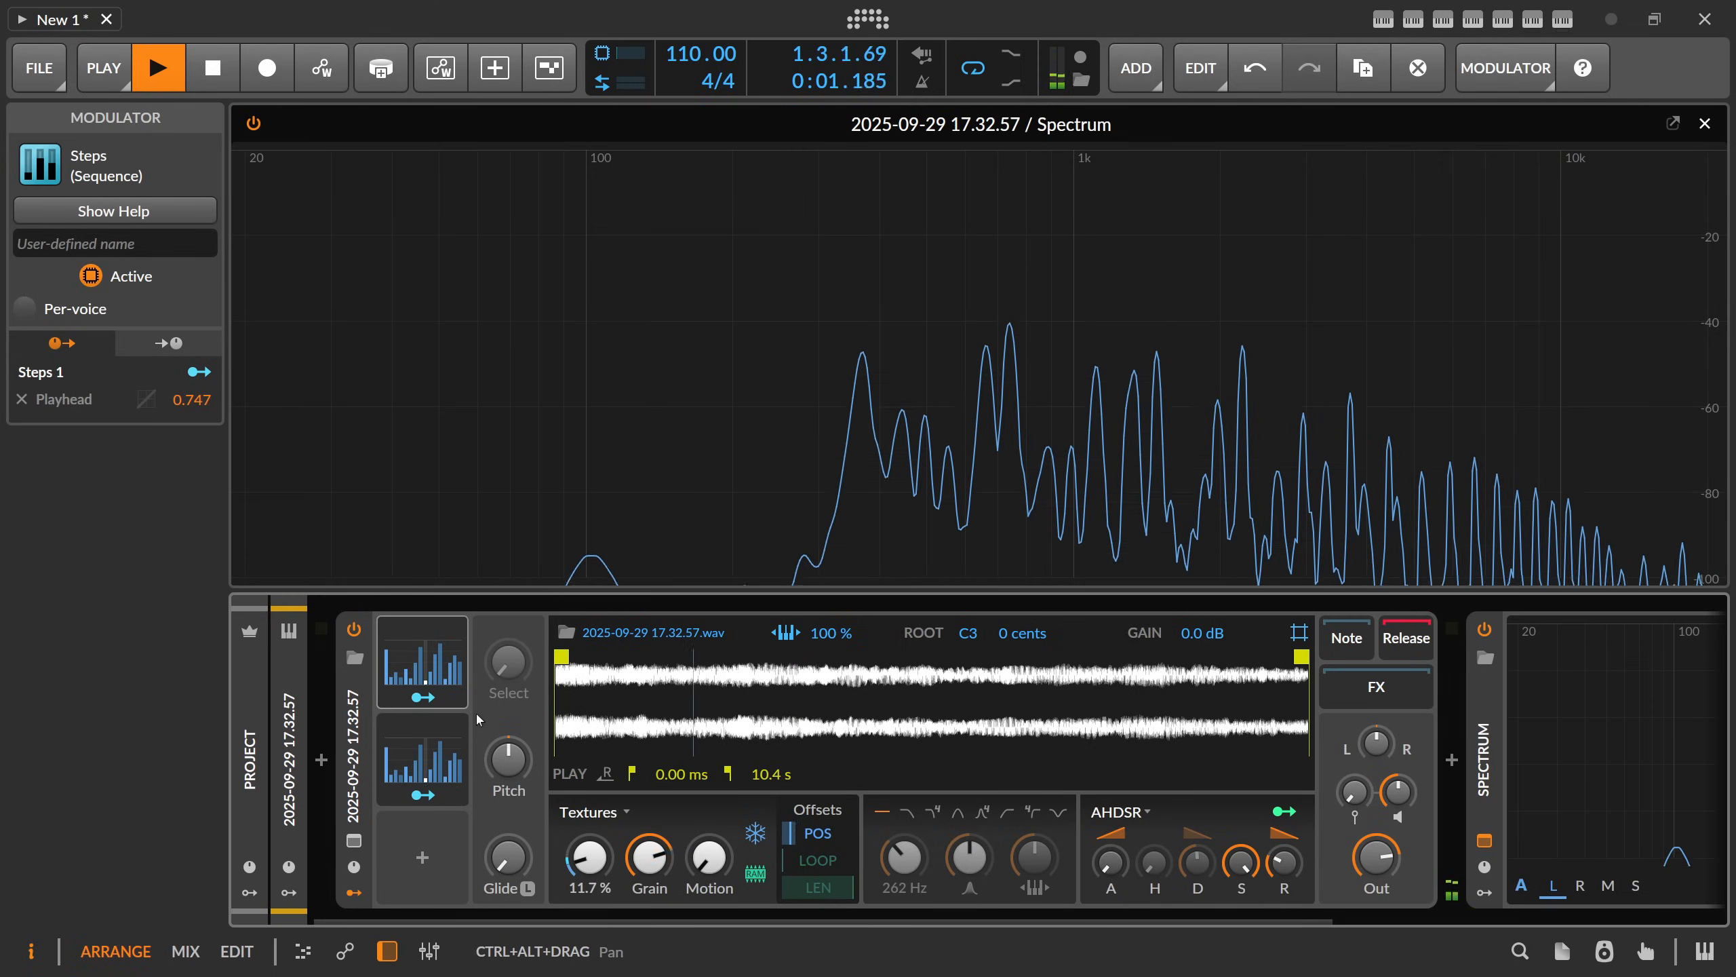
- Set the Sampler's voice stacking to 2 and add a Voice Control modulator in the third modulator slot
left_click(362, 741)
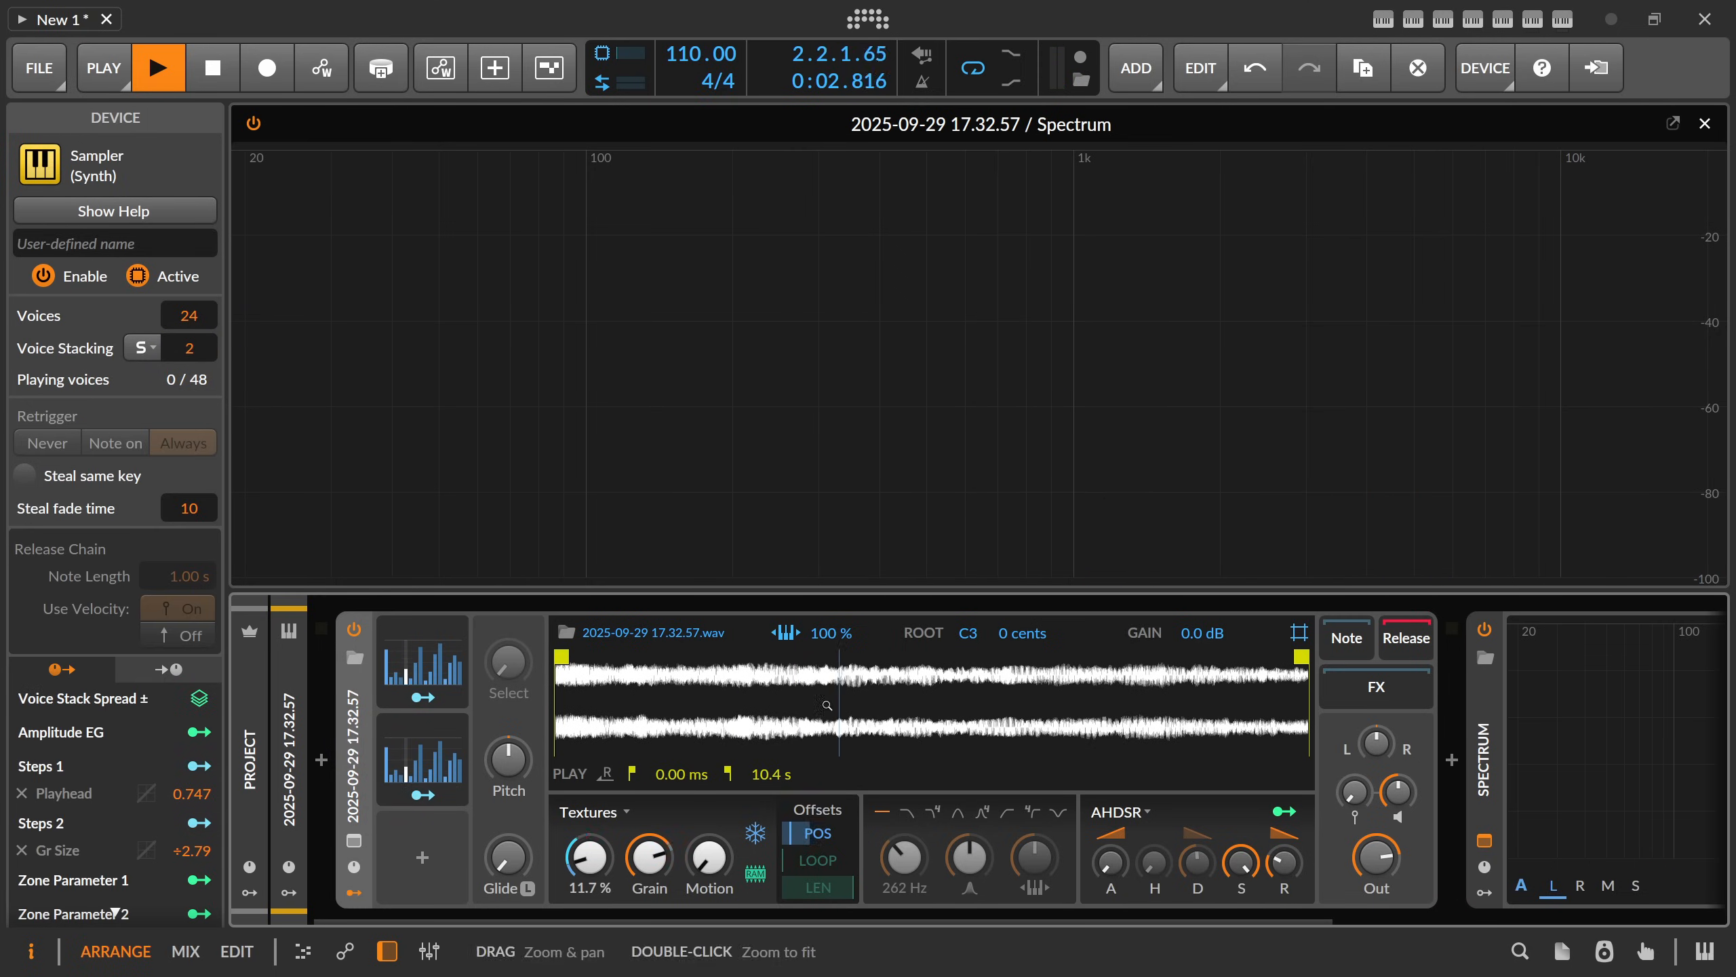
mouse_move(196, 346)
left_mouse_down()
mouse_move(224, 399)
mouse_move(215, 321)
left_mouse_up()
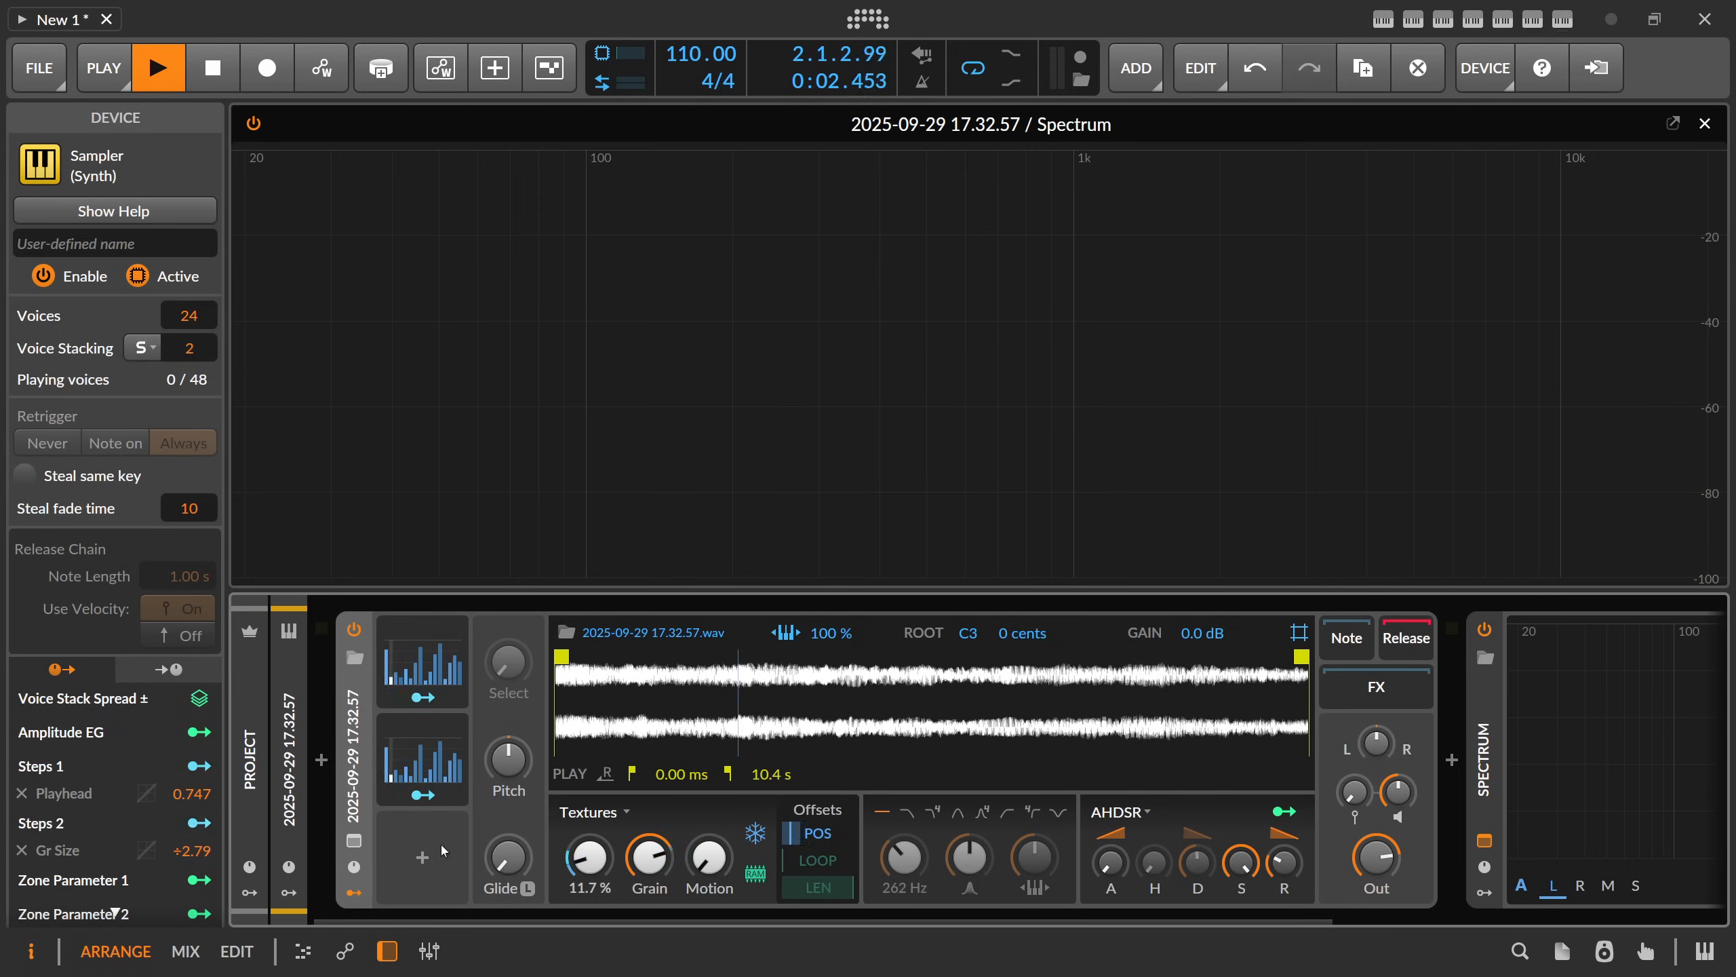
left_click(427, 860)
type("stack")
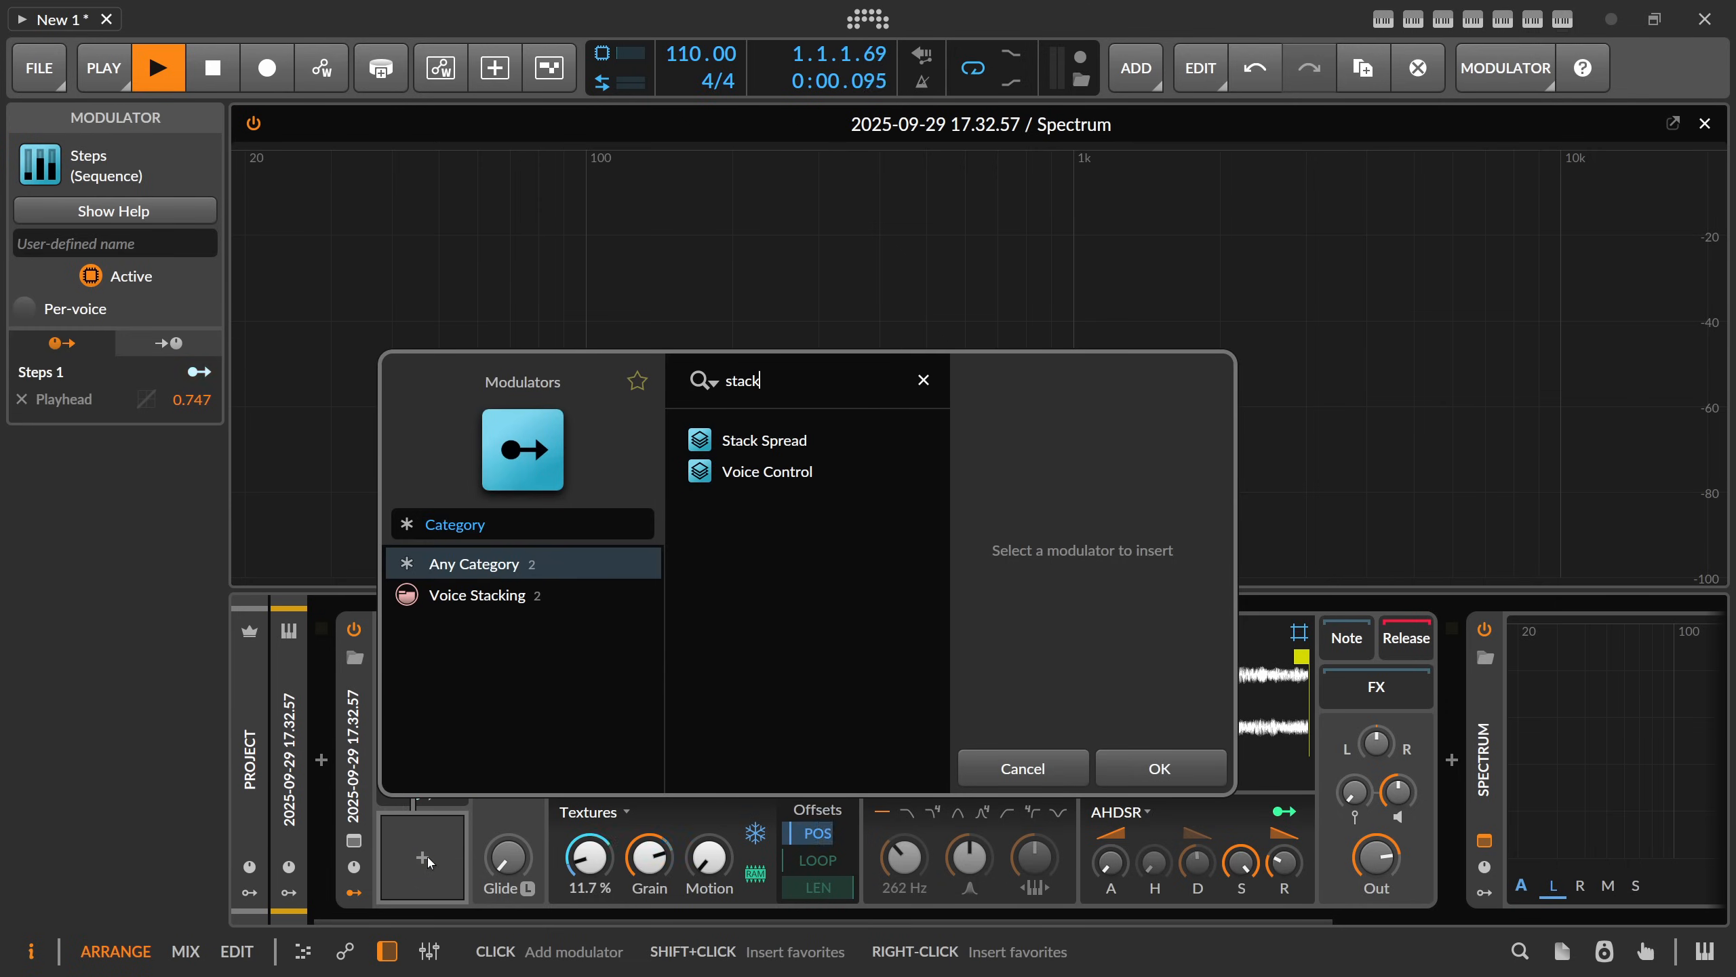
left_click(765, 481)
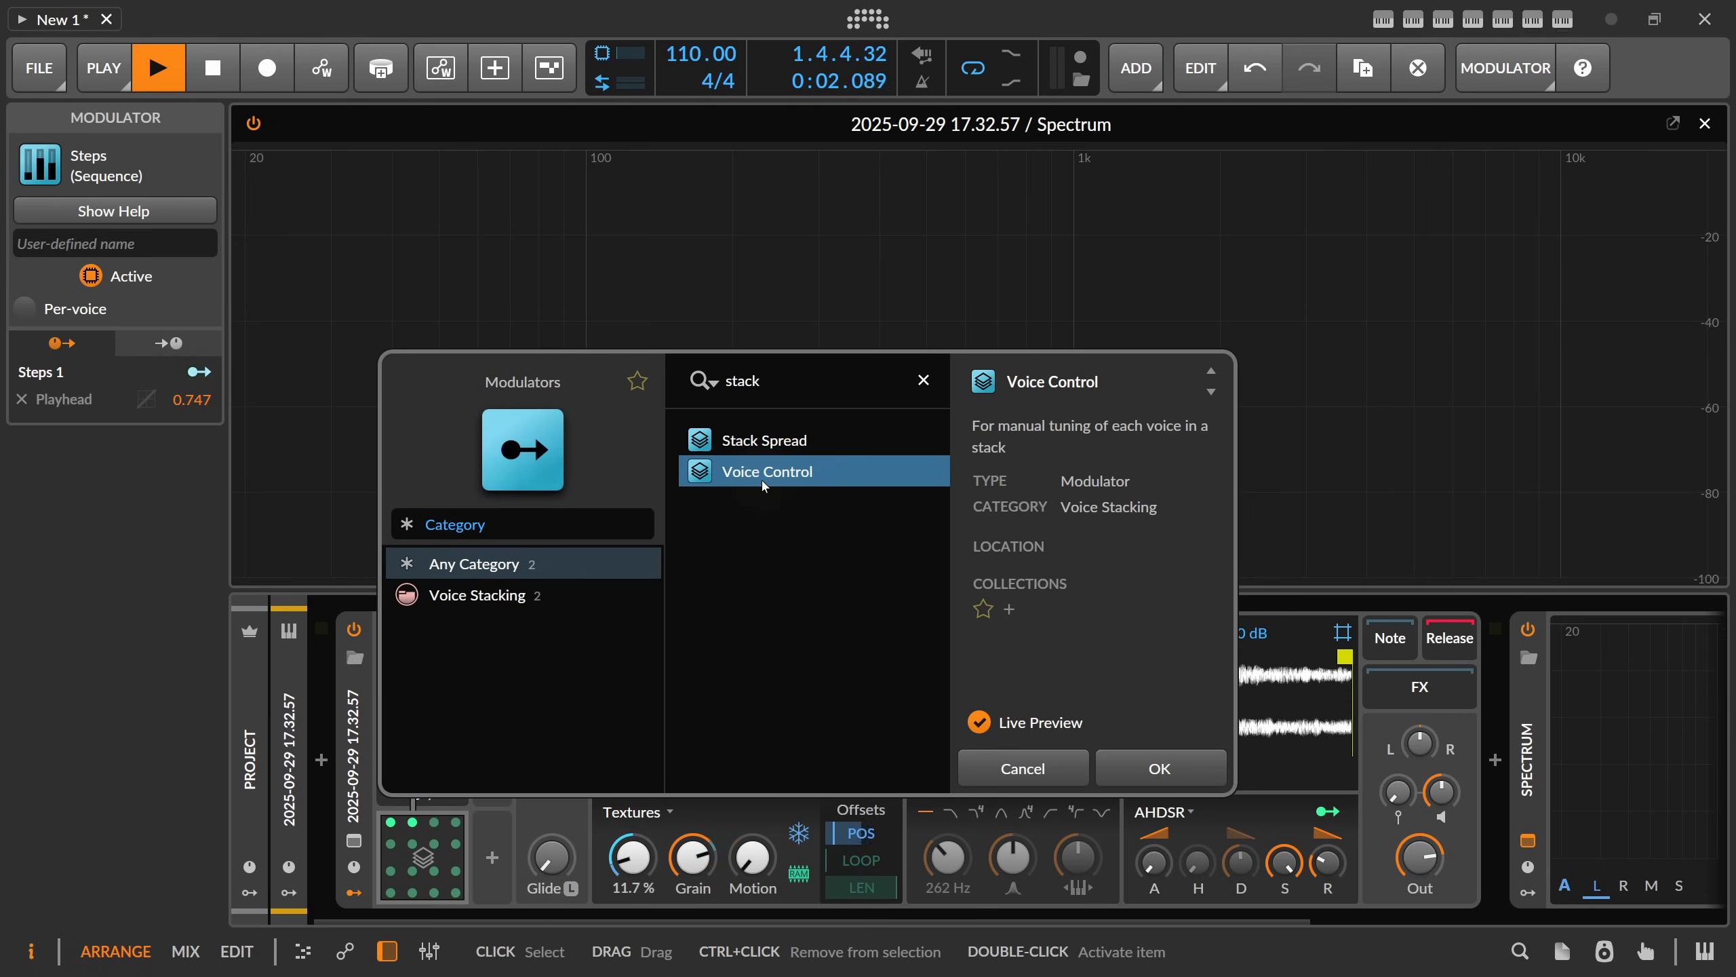
left_click(772, 445)
double_click(759, 472)
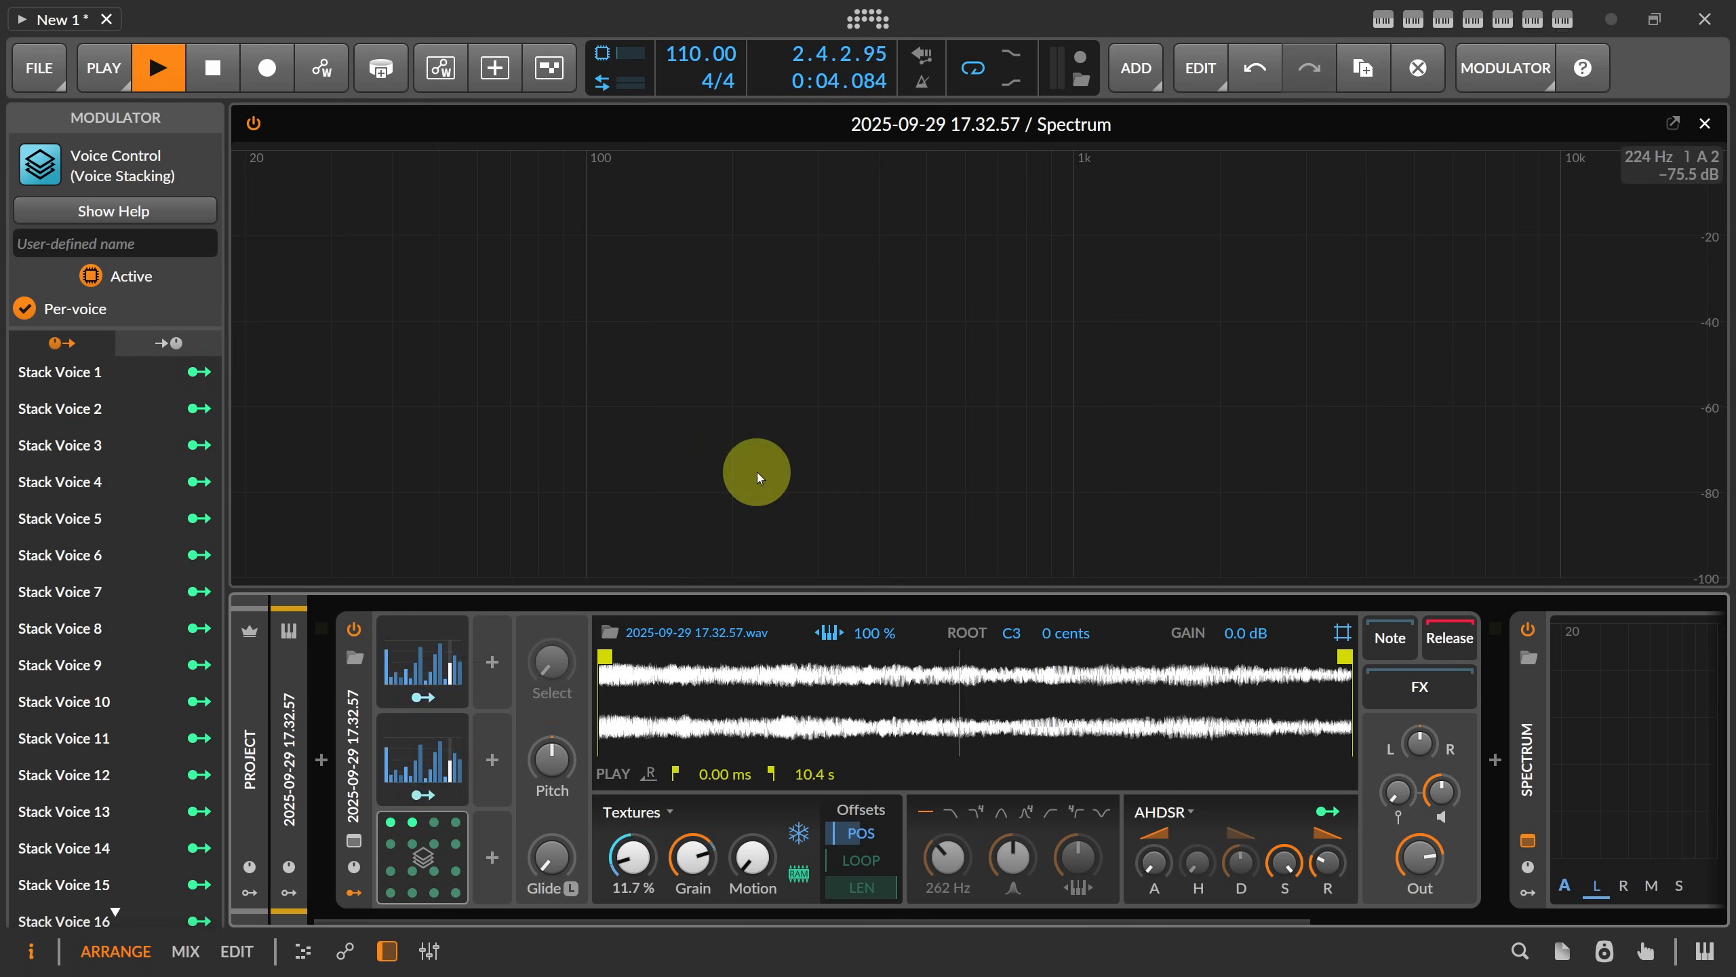
- Map Stack Voice 2 of the Voice Control modulator to the Sampler's Pitch with about -12 semitones
left_click(413, 825)
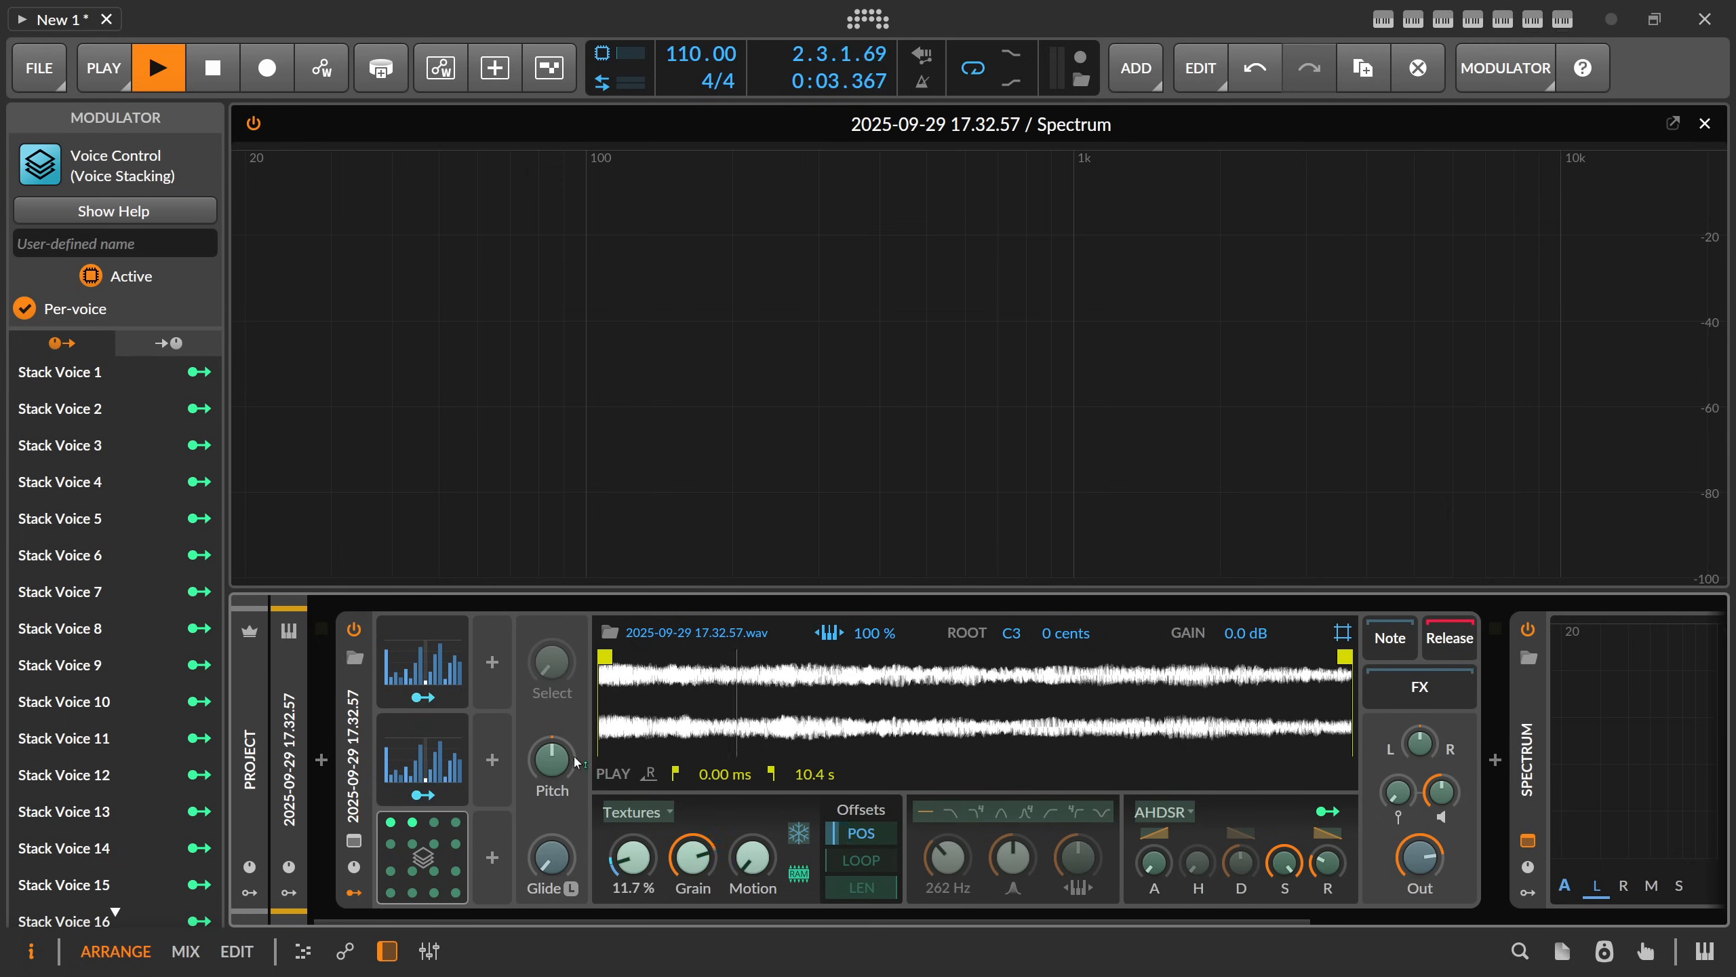
left_click_drag(573, 766, 573, 775)
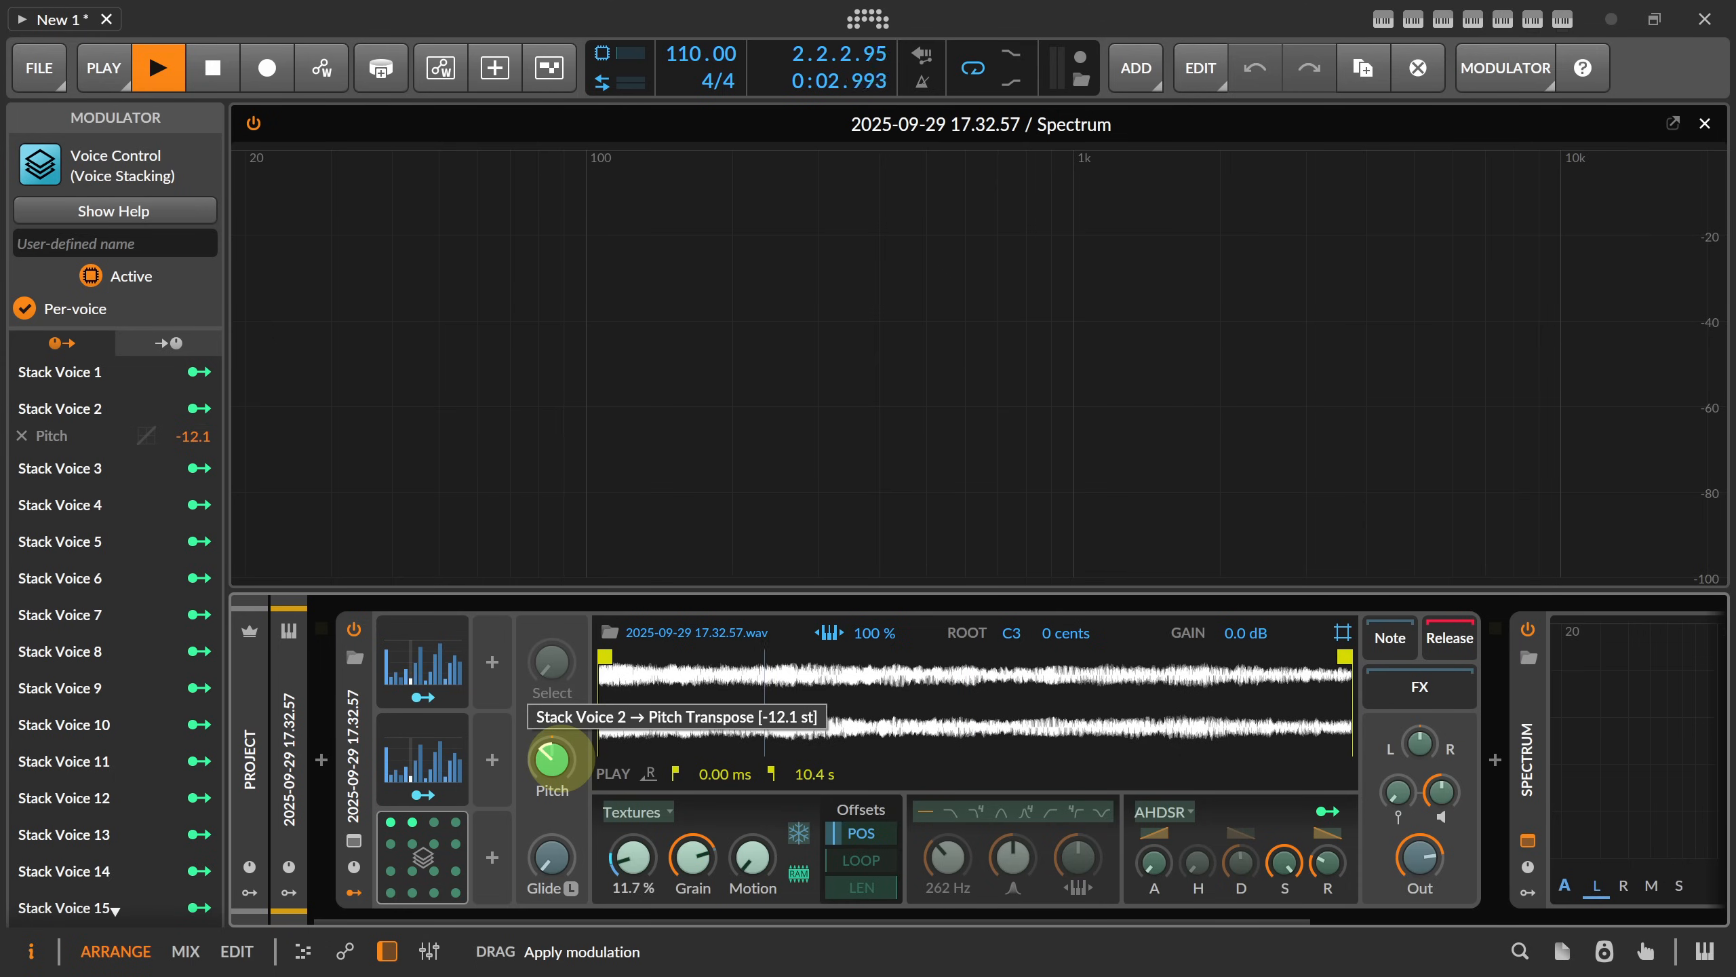
left_click_drag(564, 764, 565, 763)
- Expand the second Steps modulator and modulate its timebase with Stack Voice 2
left_click(425, 746)
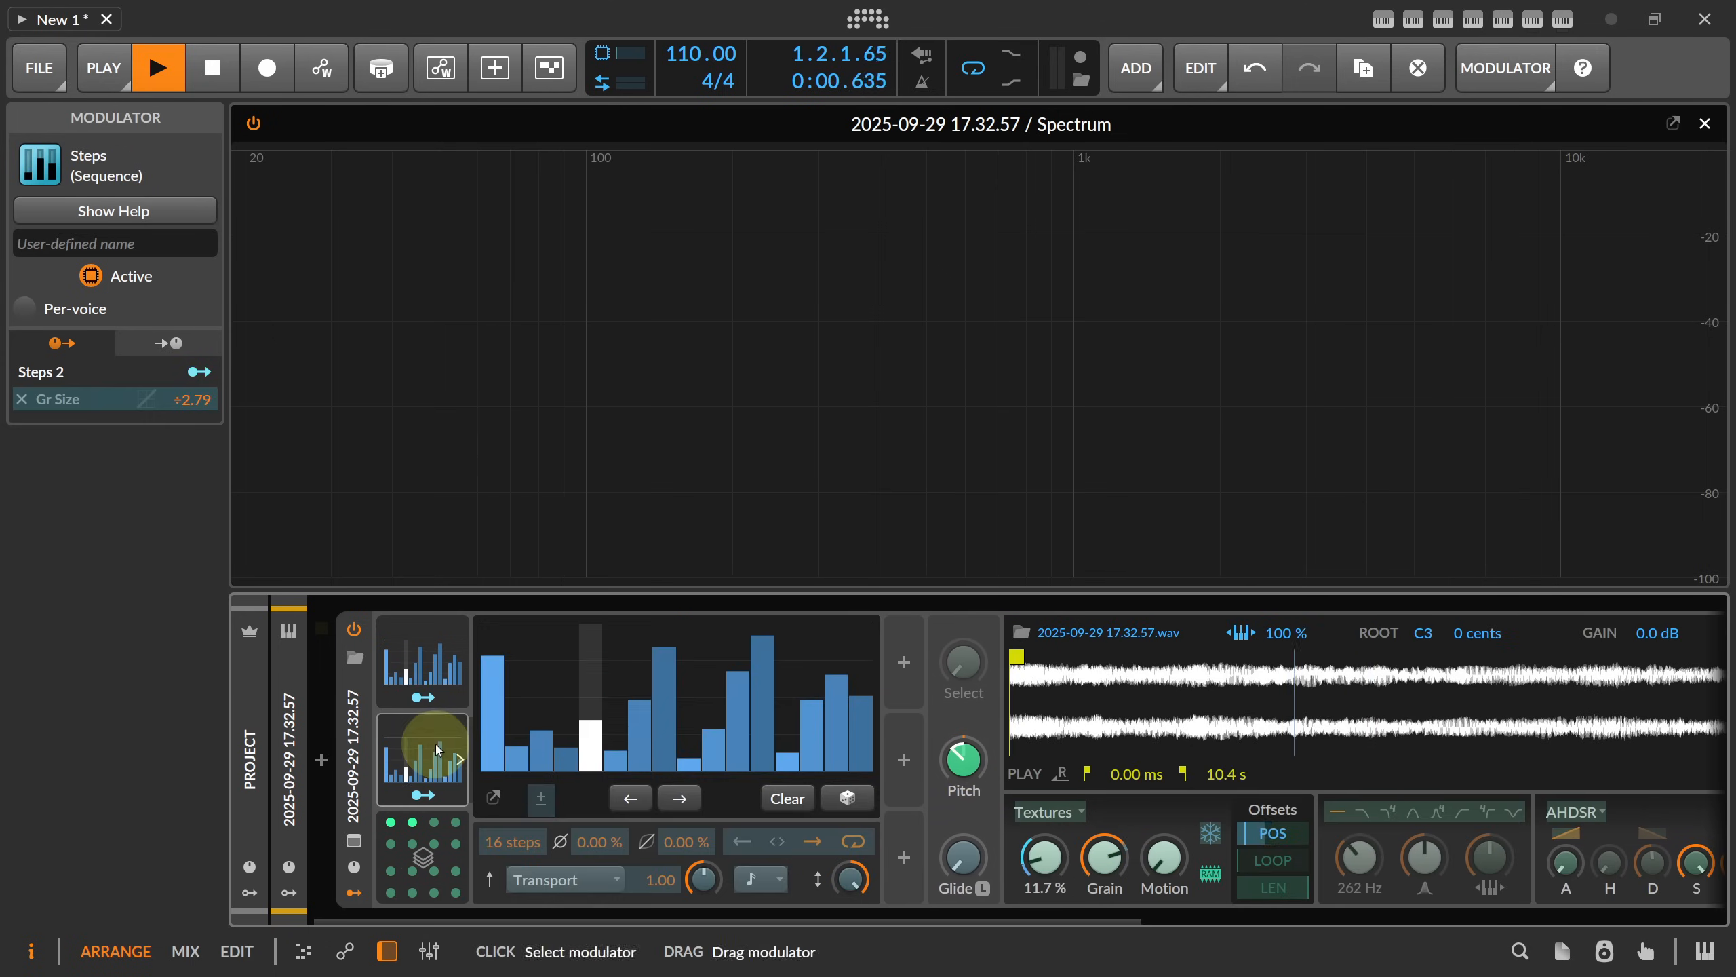
left_click(757, 879)
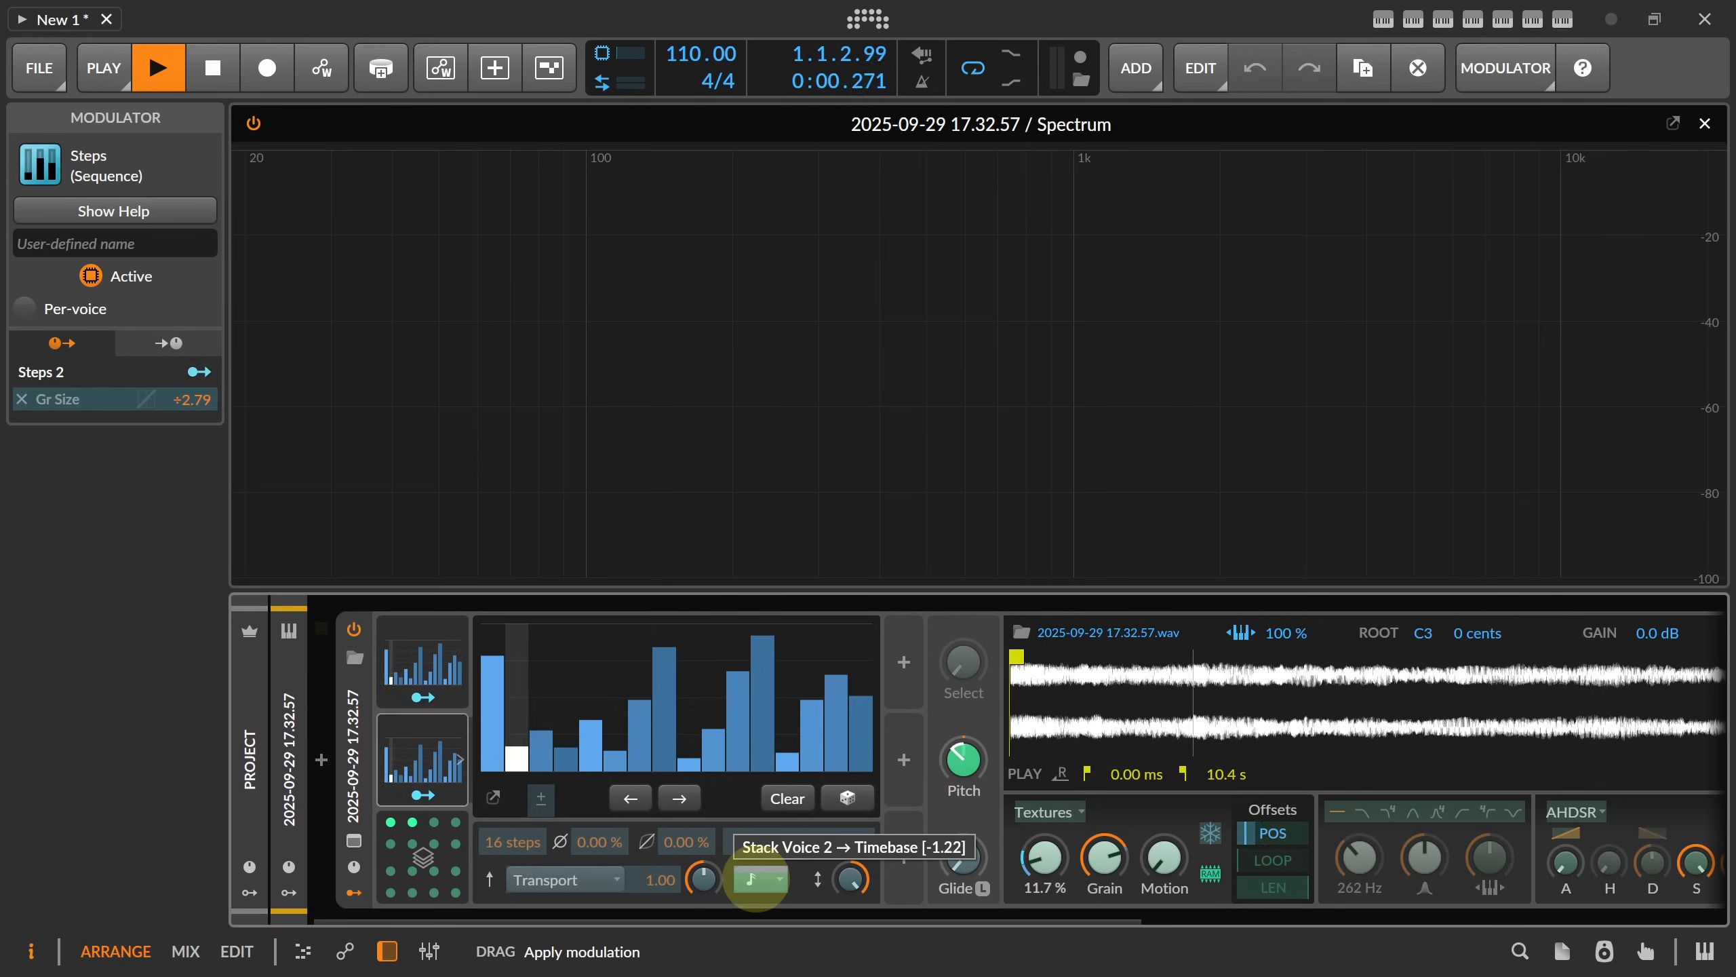
left_click_drag(757, 879, 757, 879)
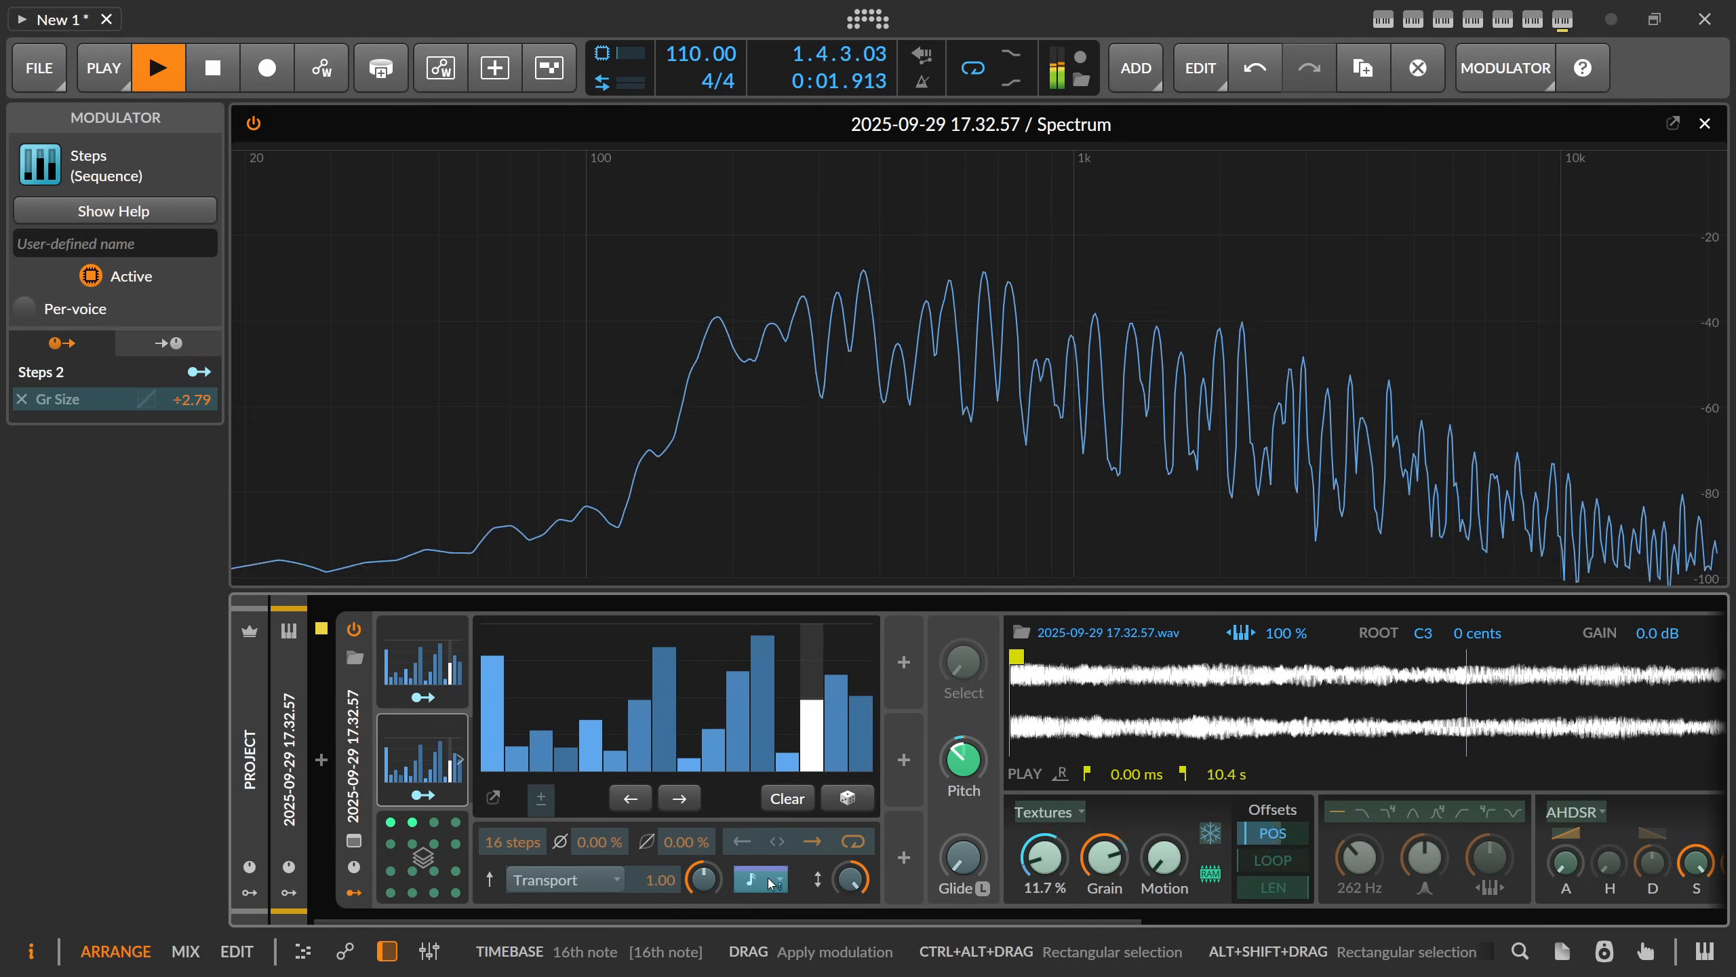
- Make both Steps modulators, for playhead and grain size, work per voice
left_click(420, 744)
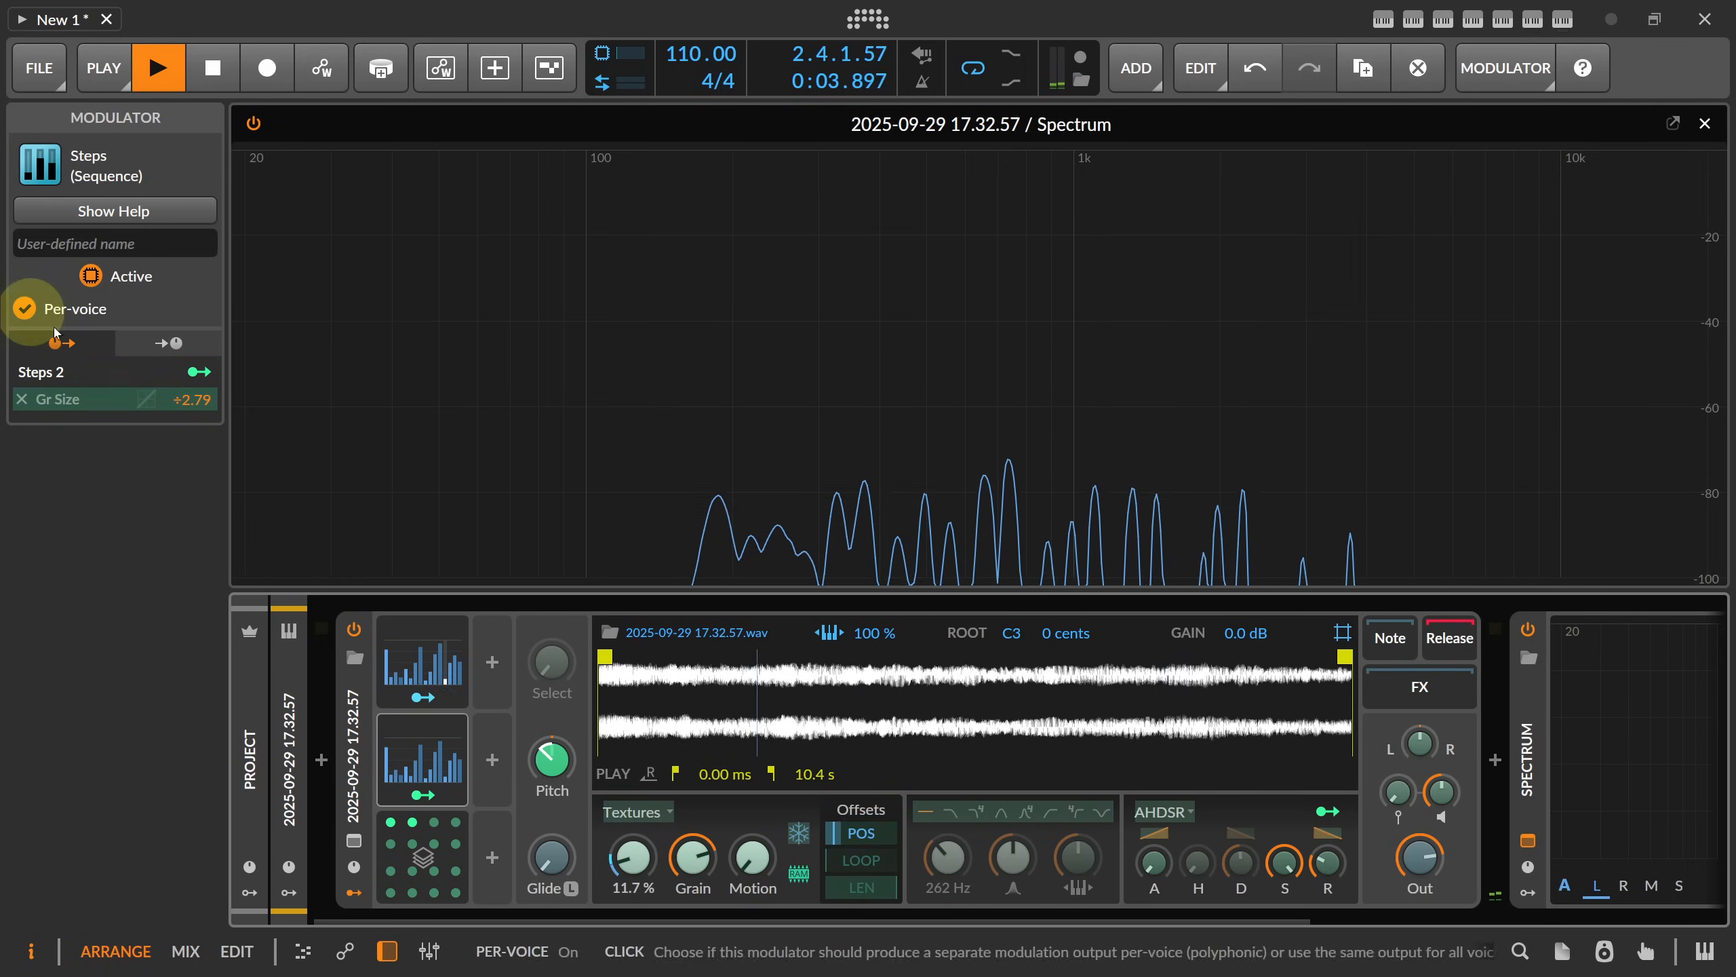
left_click(408, 633)
left_click(24, 309)
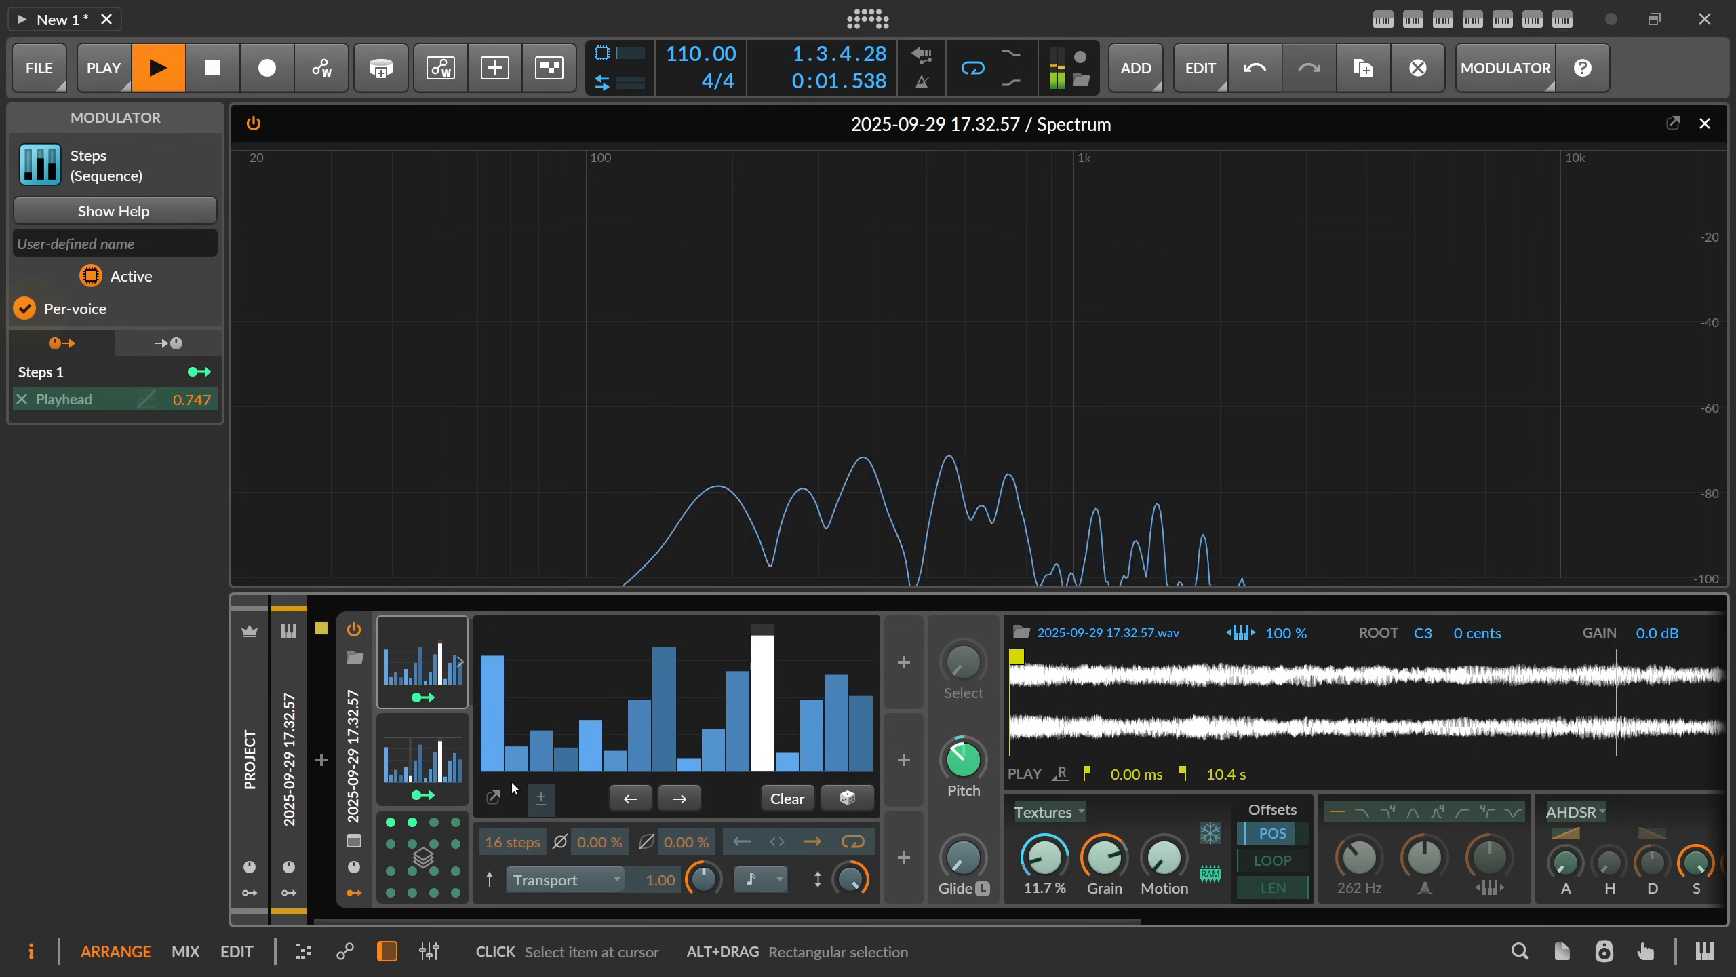
left_click(445, 775)
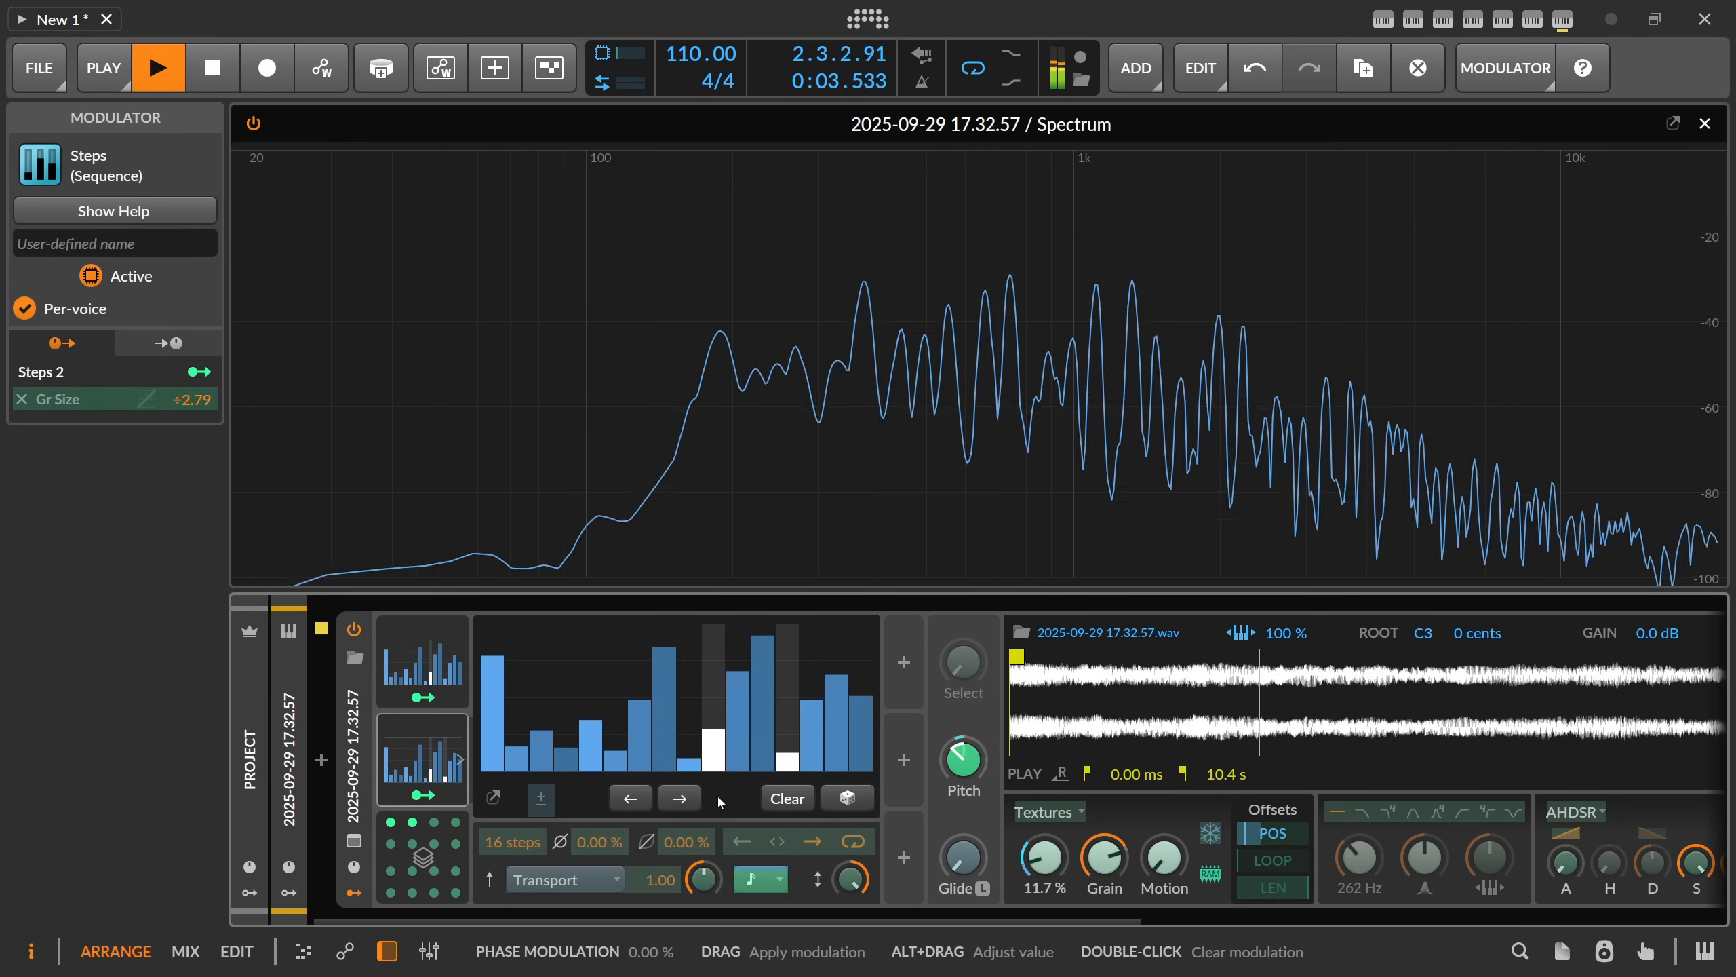
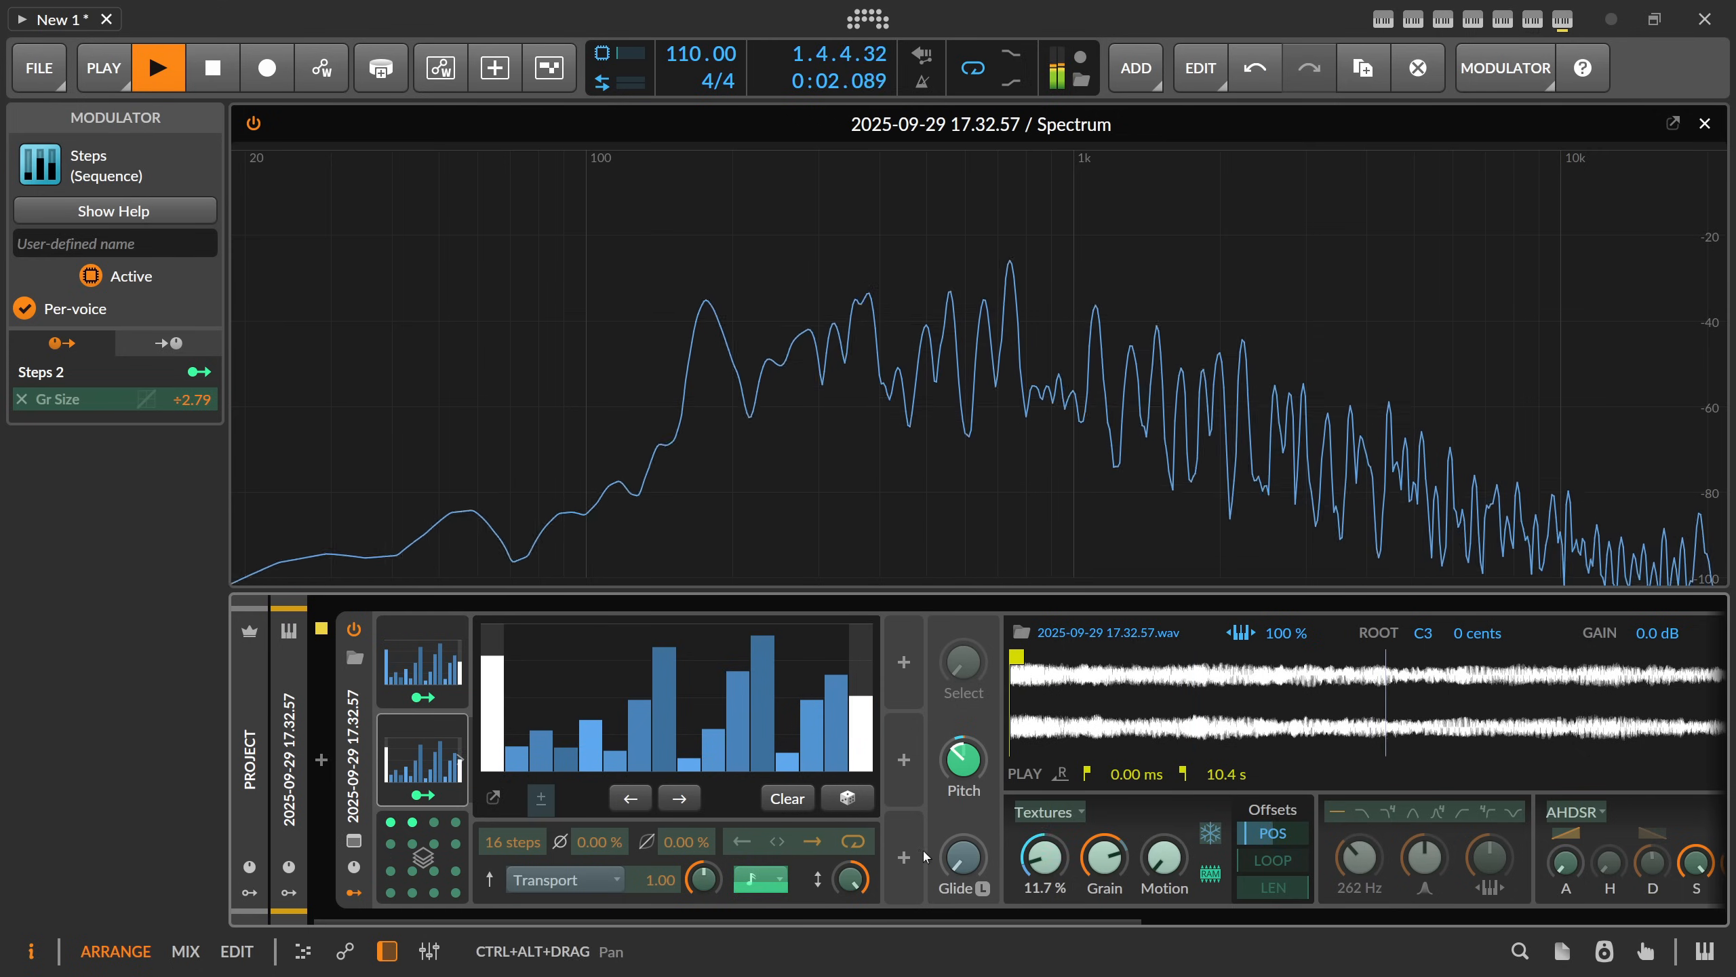
- Modulate the Steps 1 timebase with Stack Voice 2 and map Stack Voice 1 to the Sampler's Gain at about -0.24
left_click_drag(657, 915, 562, 883)
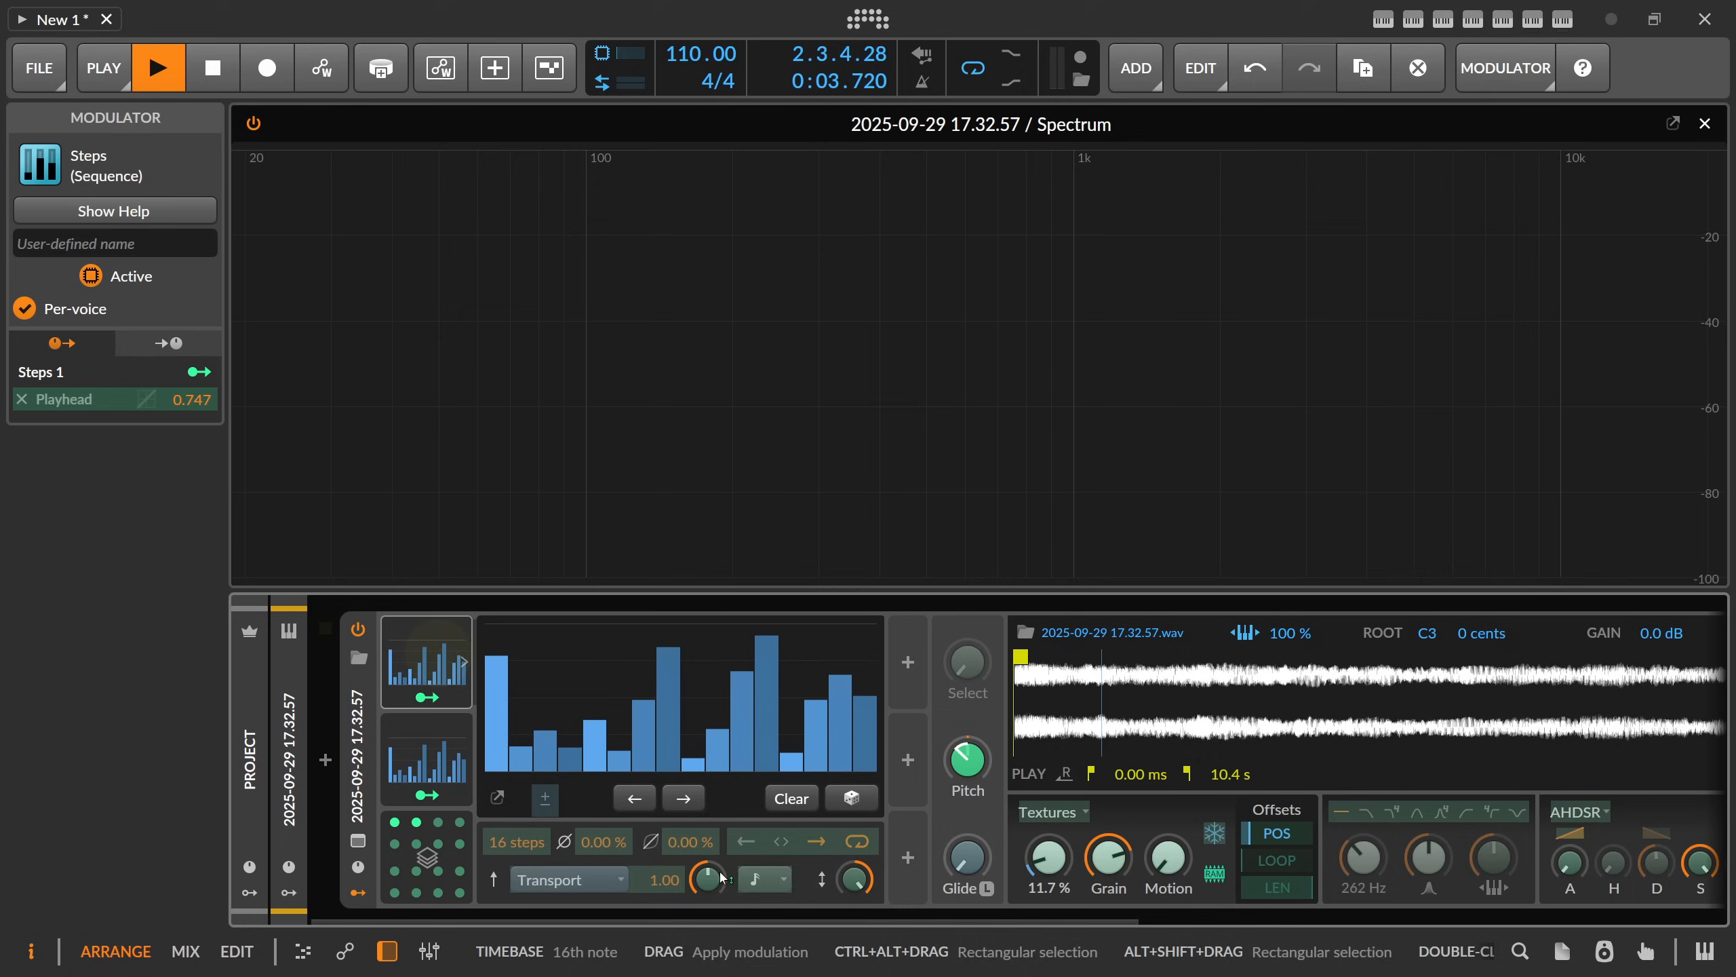
left_click(779, 883)
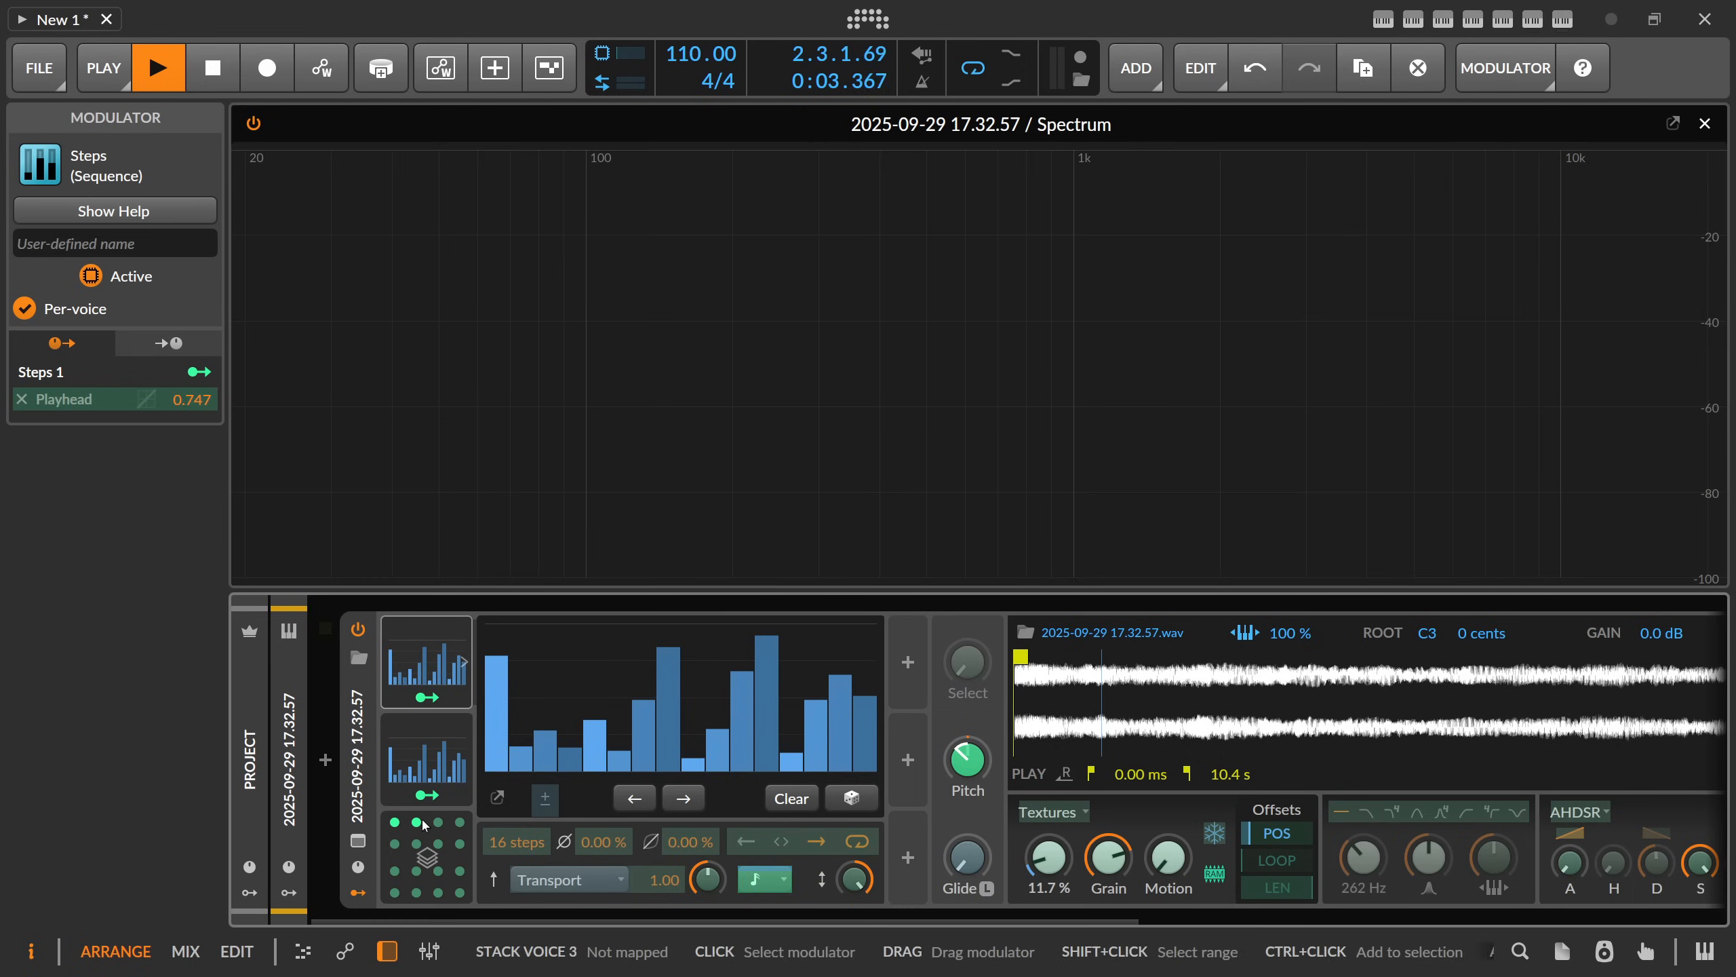
left_click_drag(869, 911, 1104, 921)
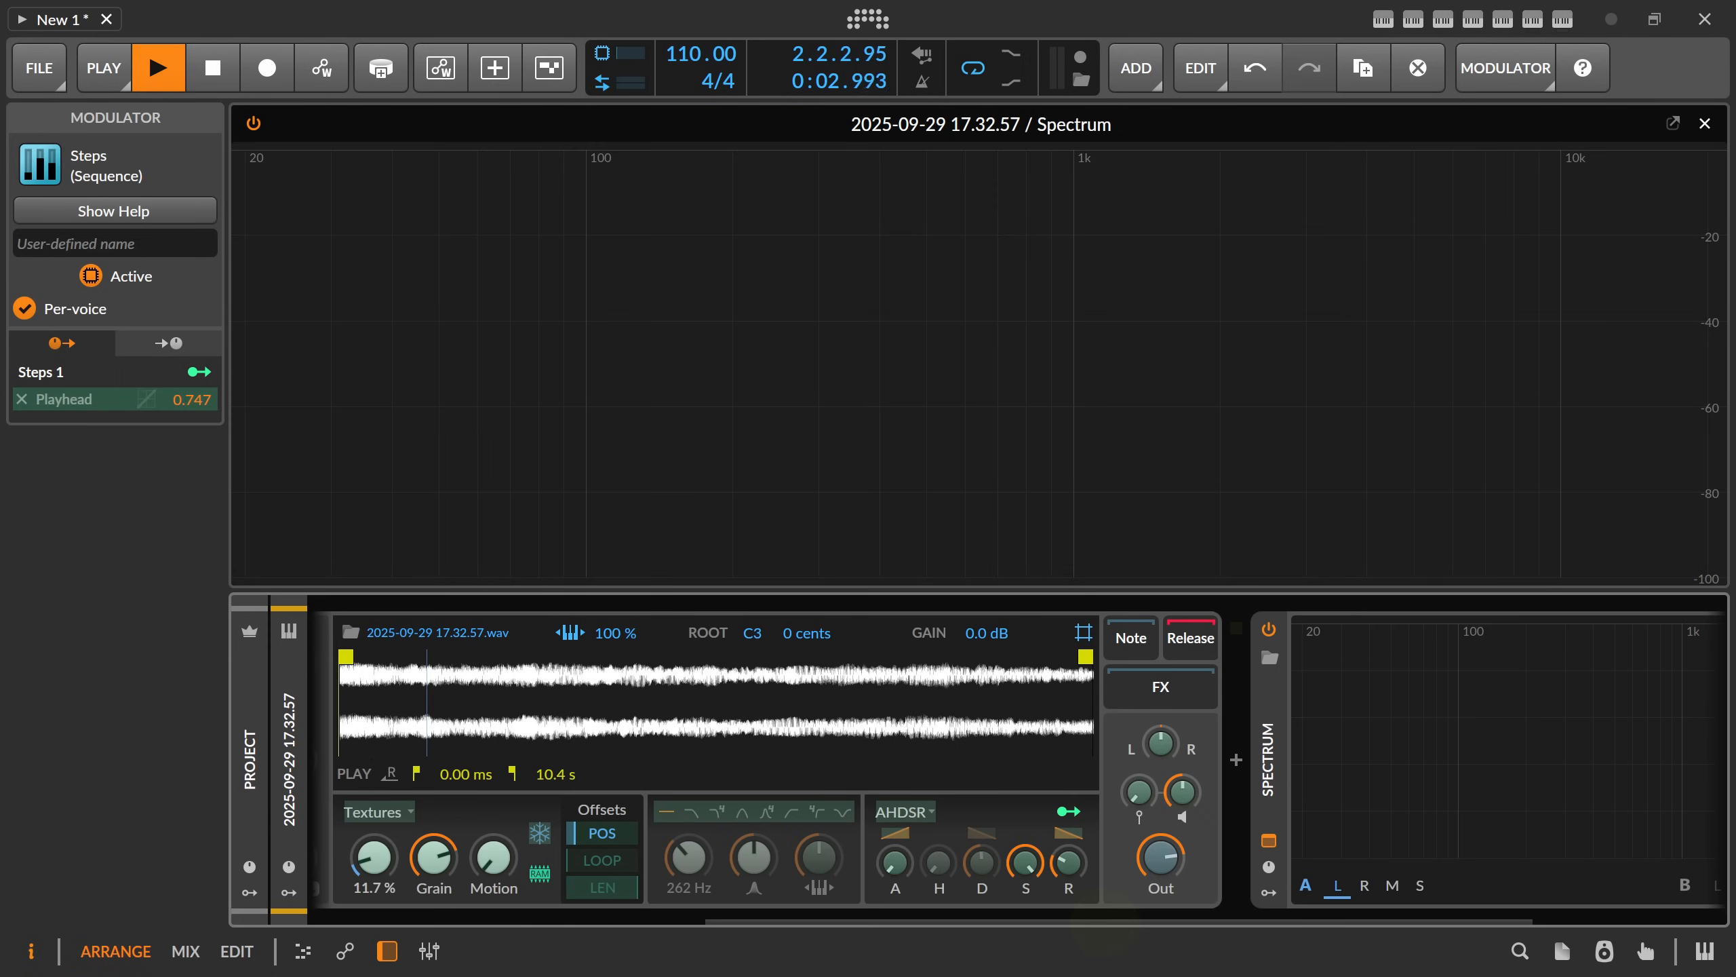
key("space")
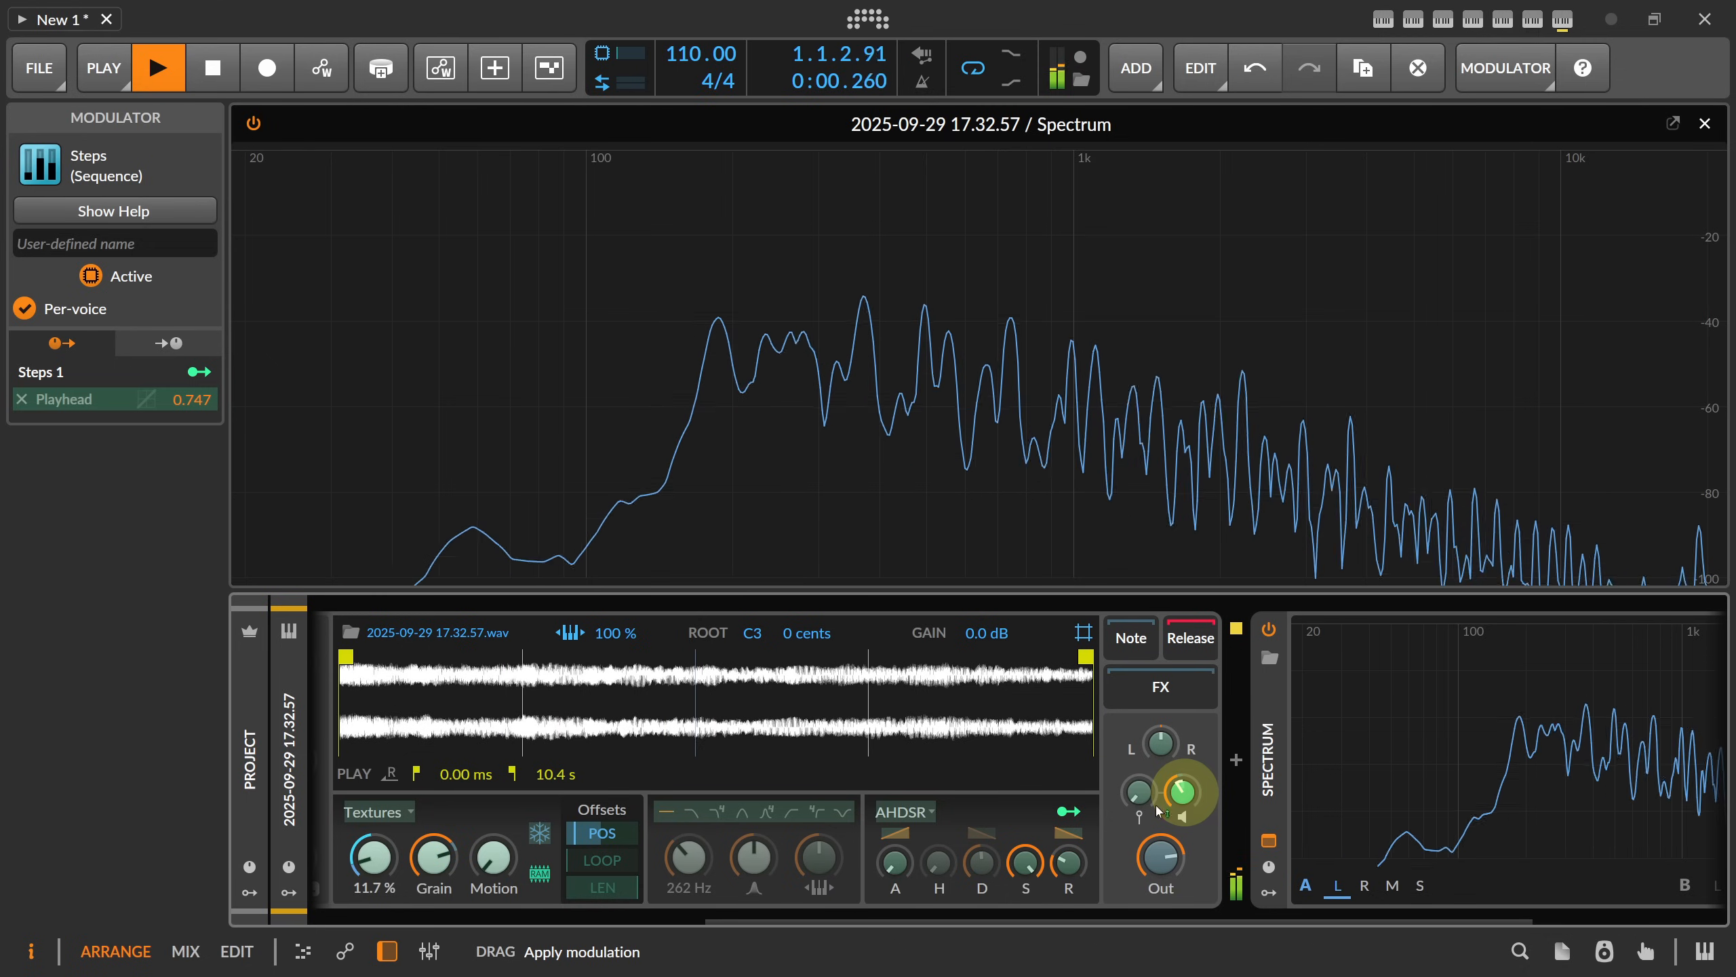
left_click_drag(945, 920, 472, 920)
- Set the timebase of Steps 1 to Quarter note and that of Steps 2 to 8th note
left_click(763, 878)
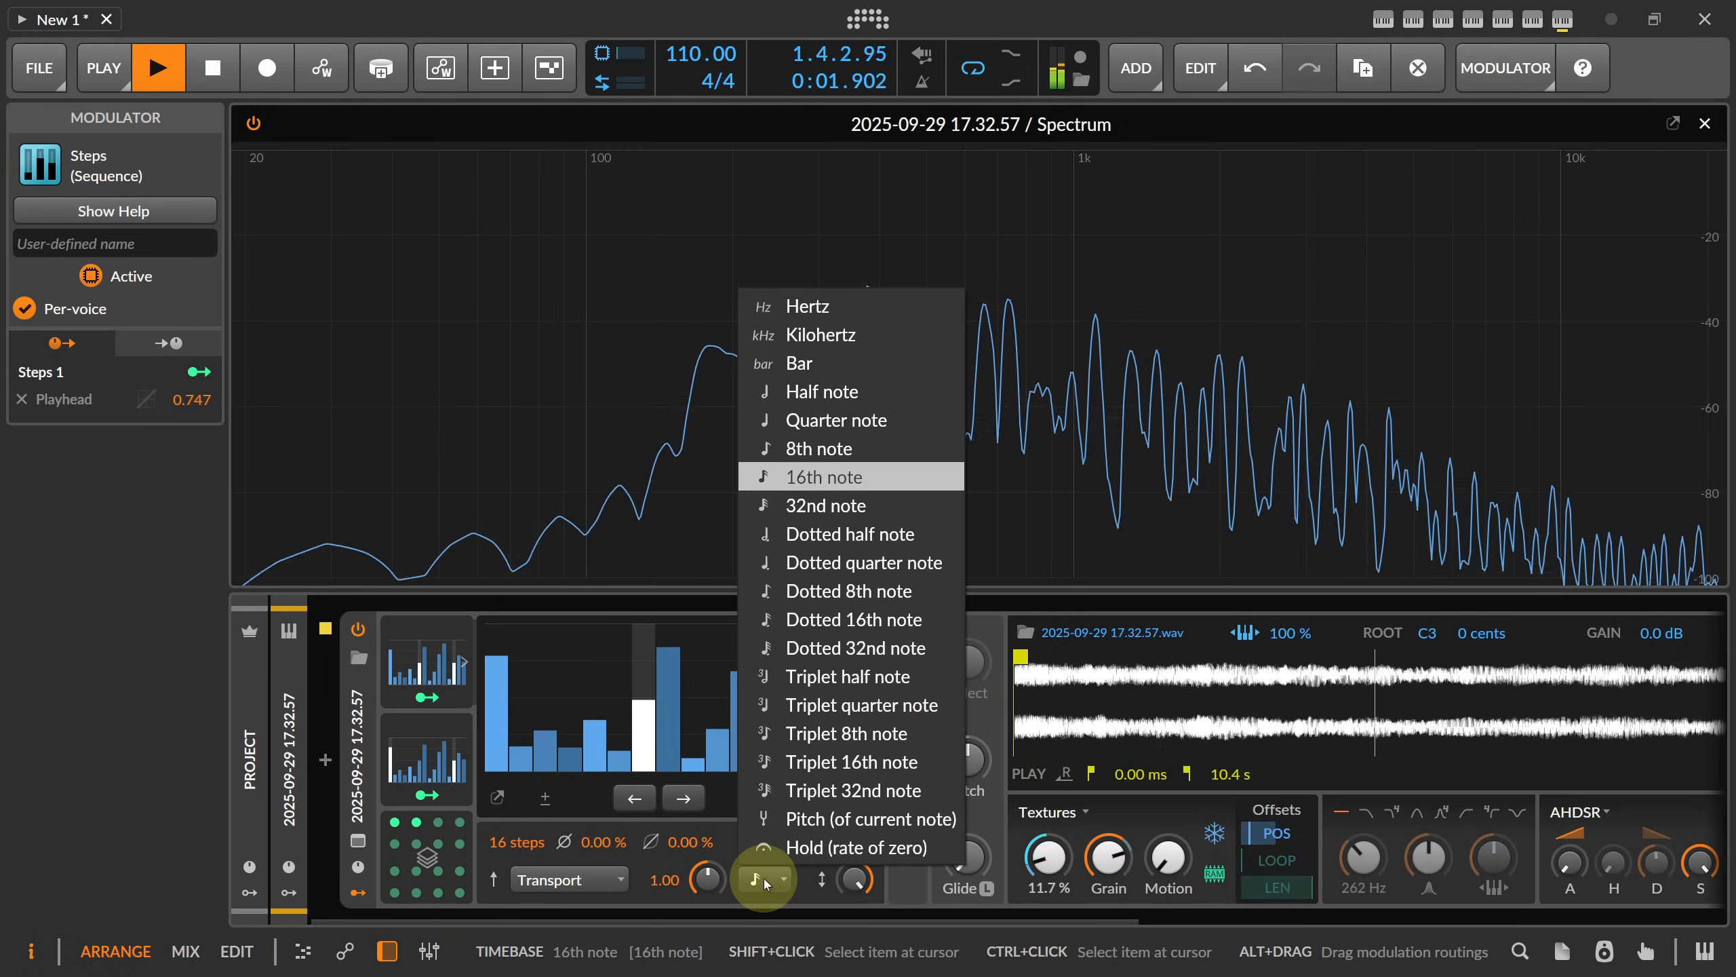
left_click(875, 420)
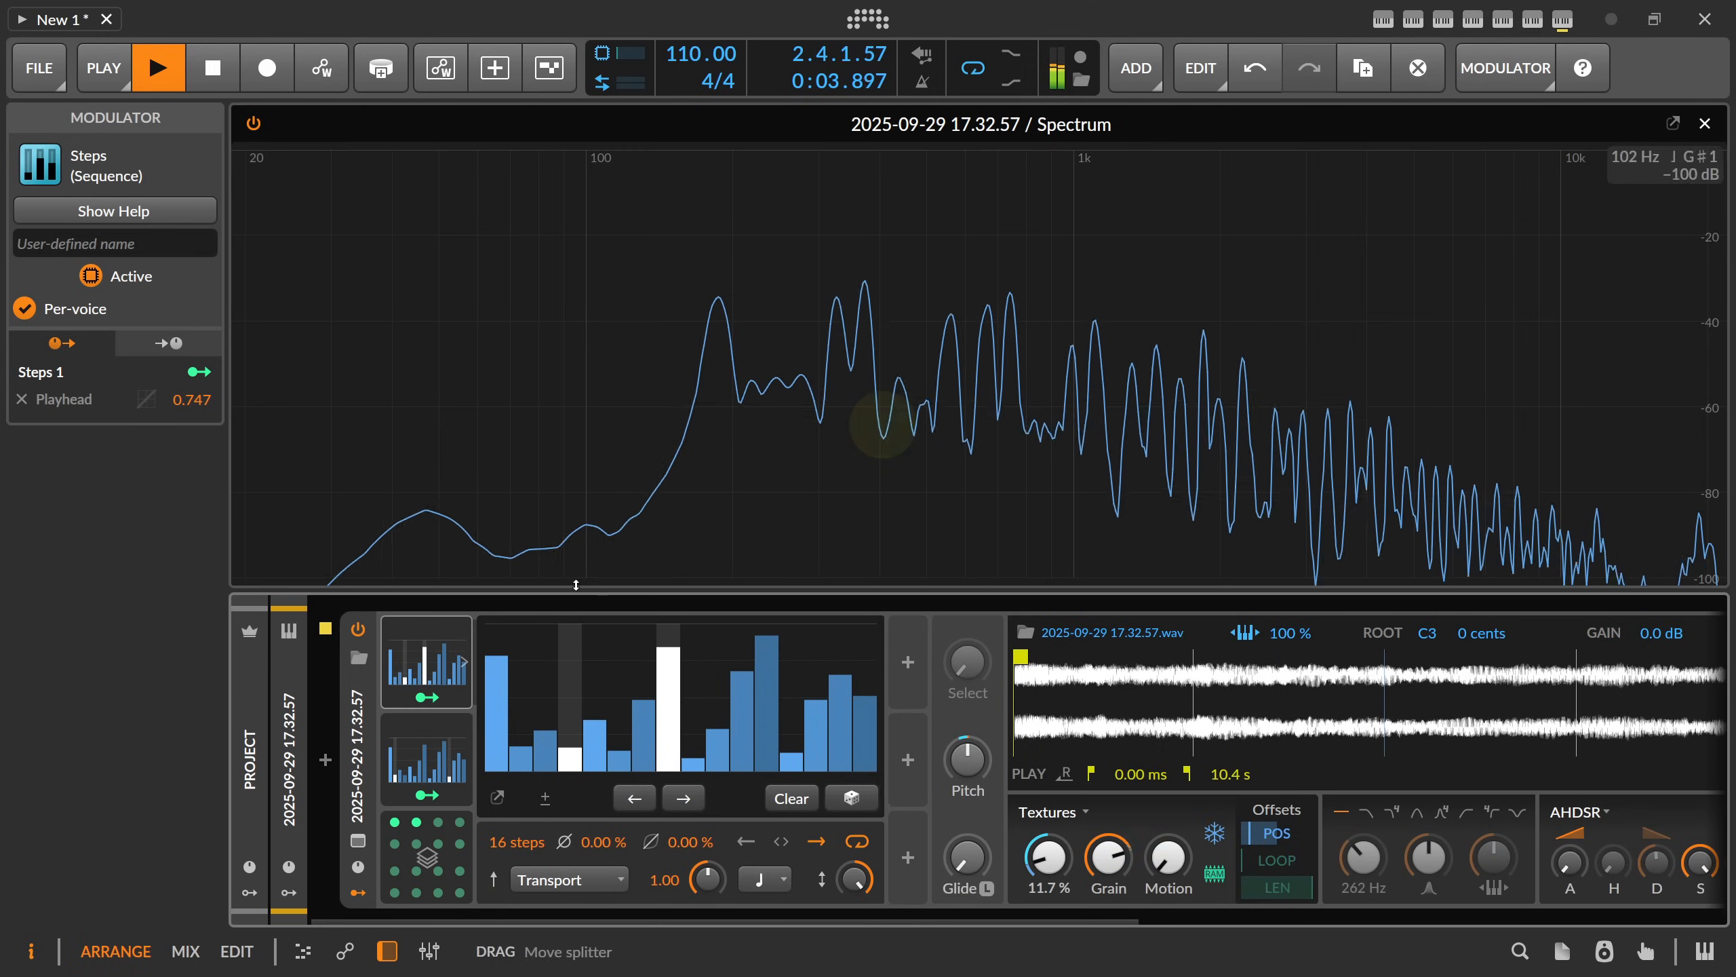
left_click(437, 648)
left_click(437, 741)
left_click(764, 878)
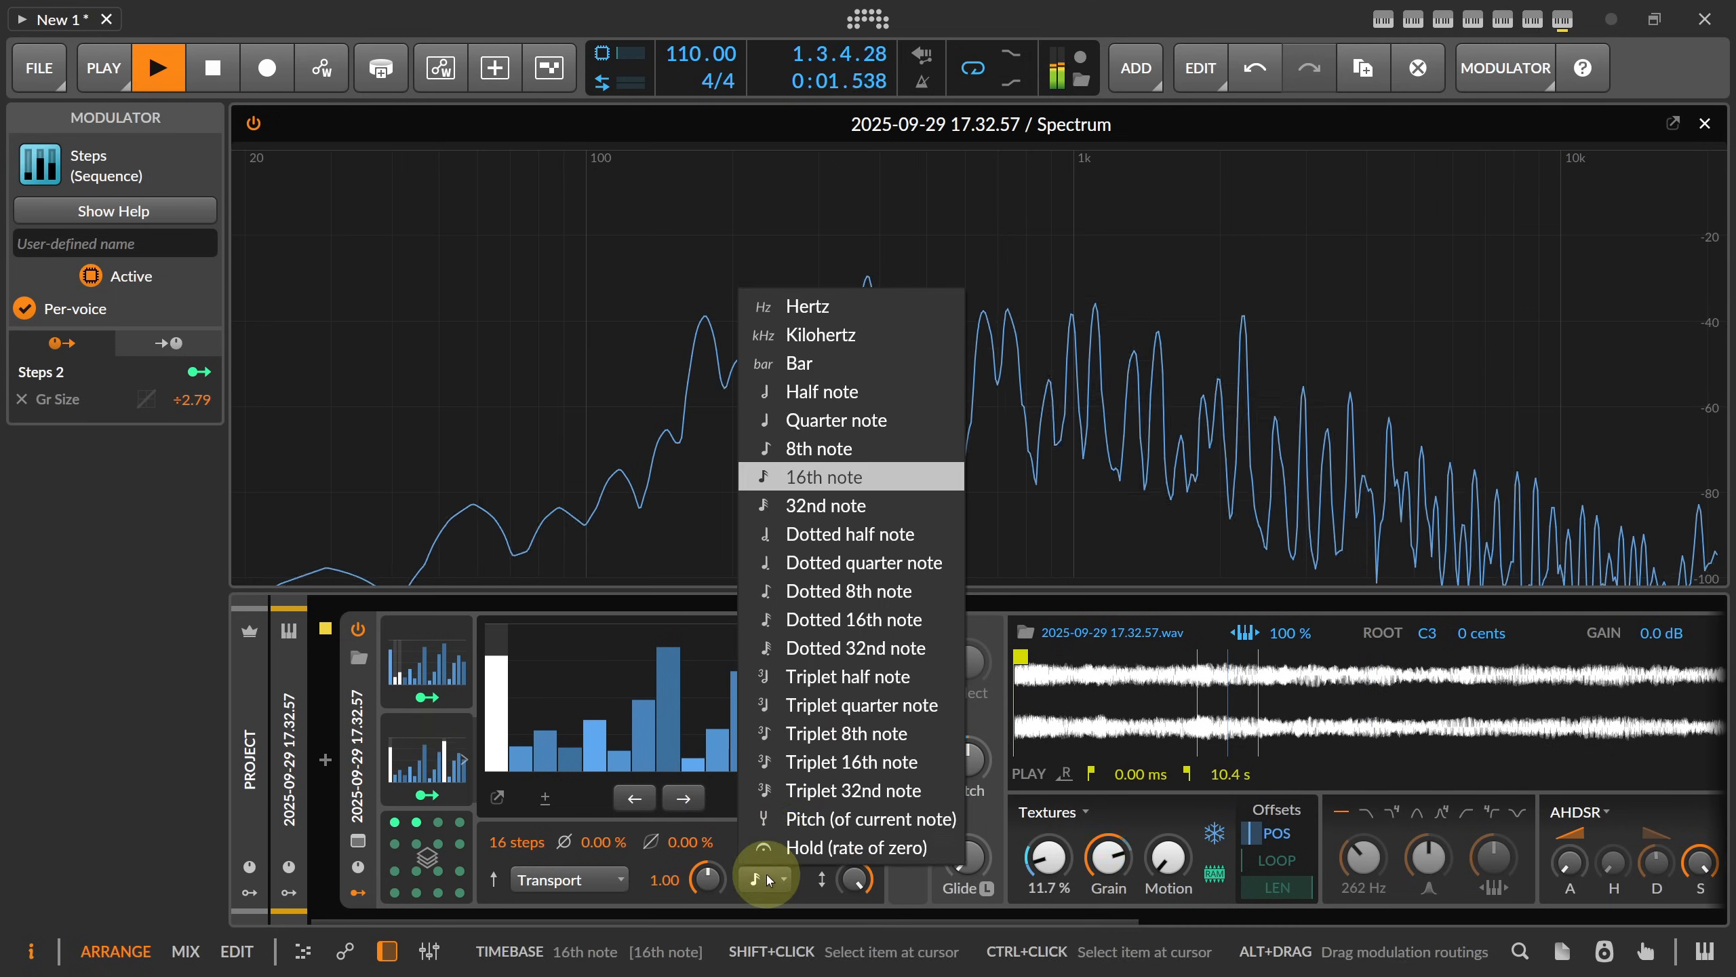
left_click(852, 455)
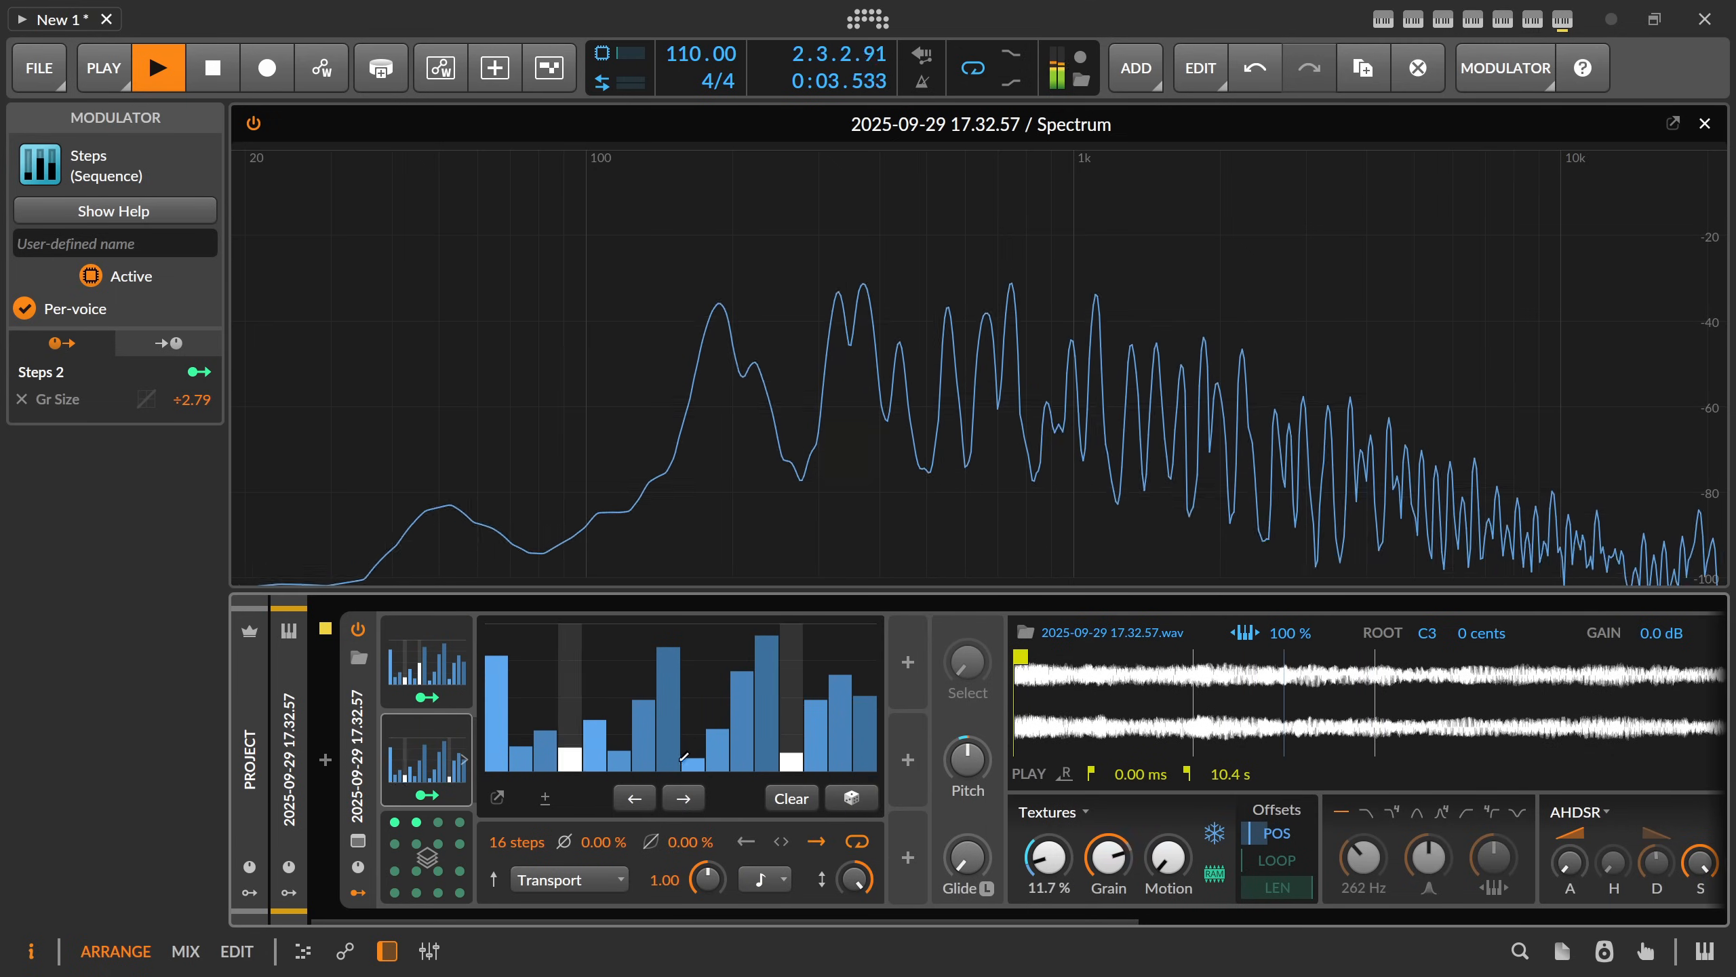
- Set the smoothing of Steps 2 to about 41.3 % and of Steps 1 to about 81.1 %
left_click(682, 845)
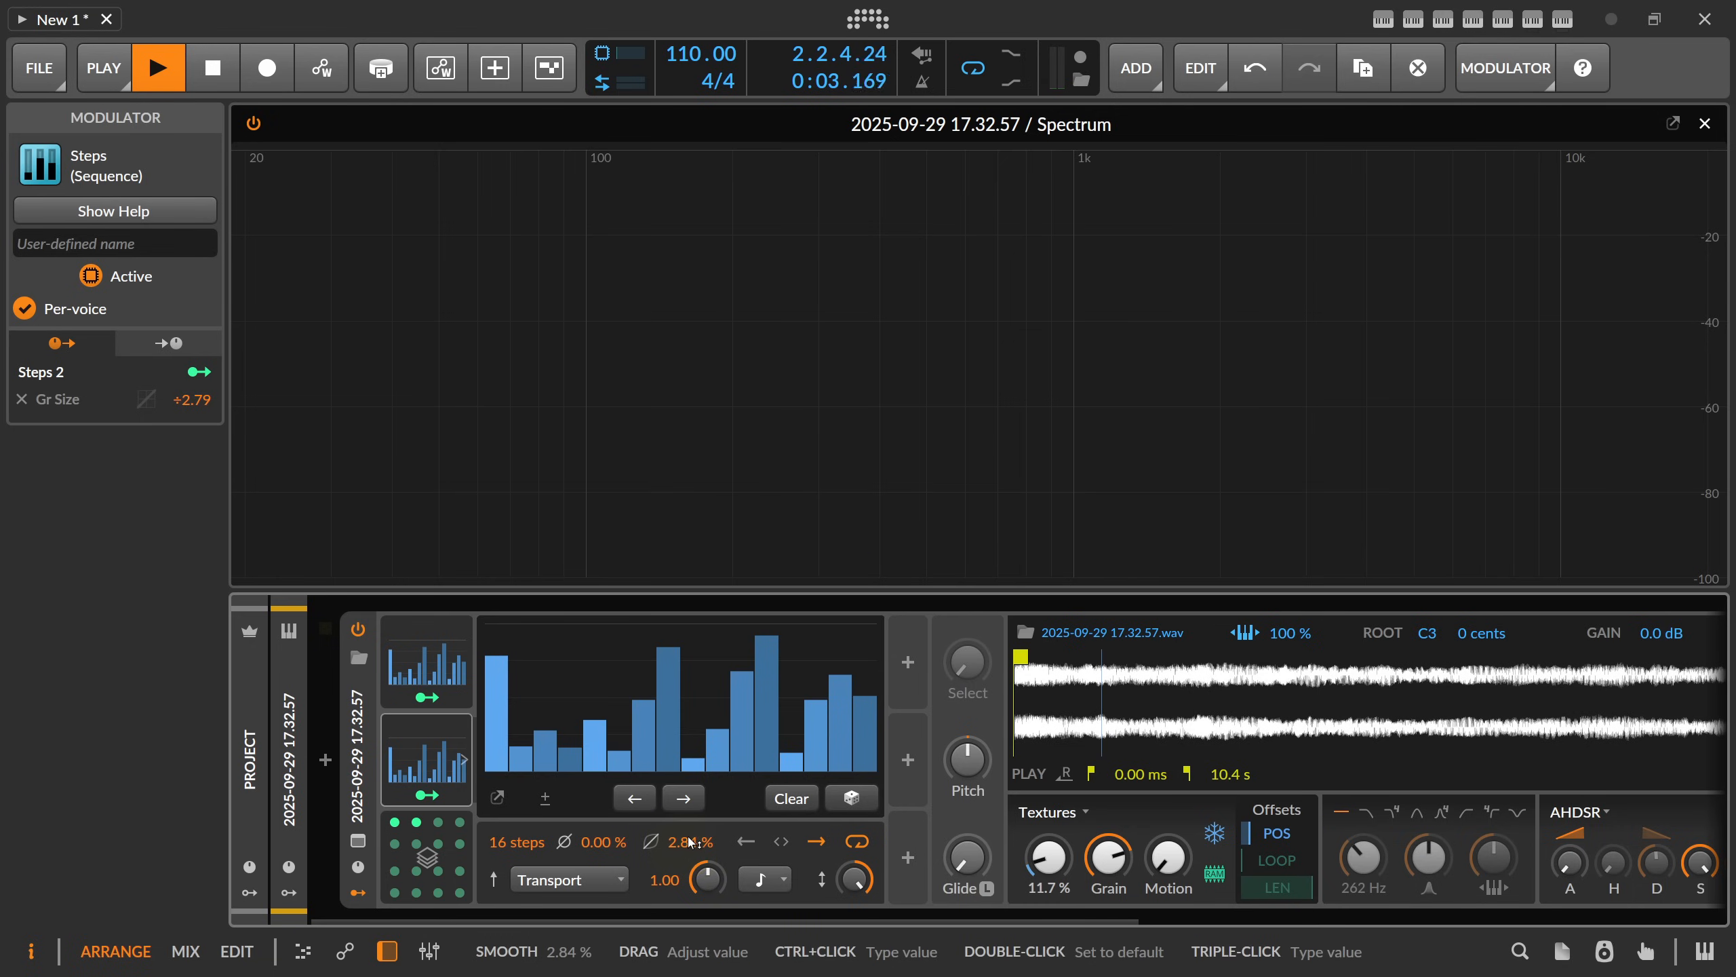
left_click_drag(692, 842, 689, 841)
left_click(431, 664)
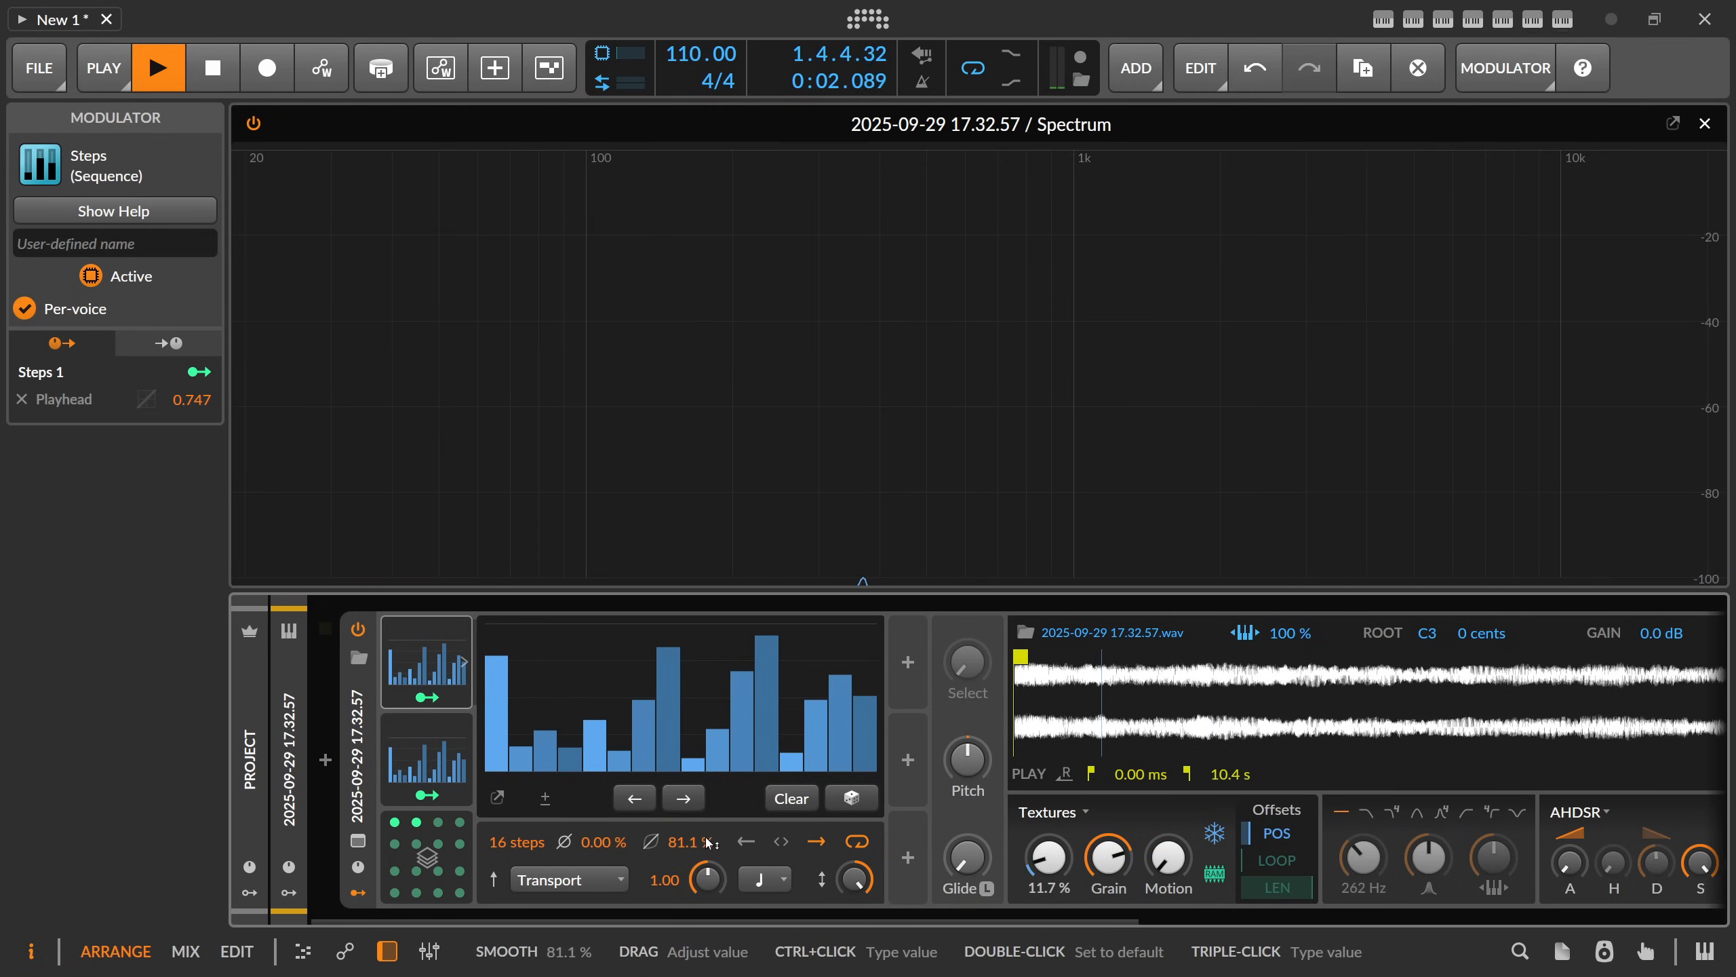
left_click_drag(714, 917, 571, 928)
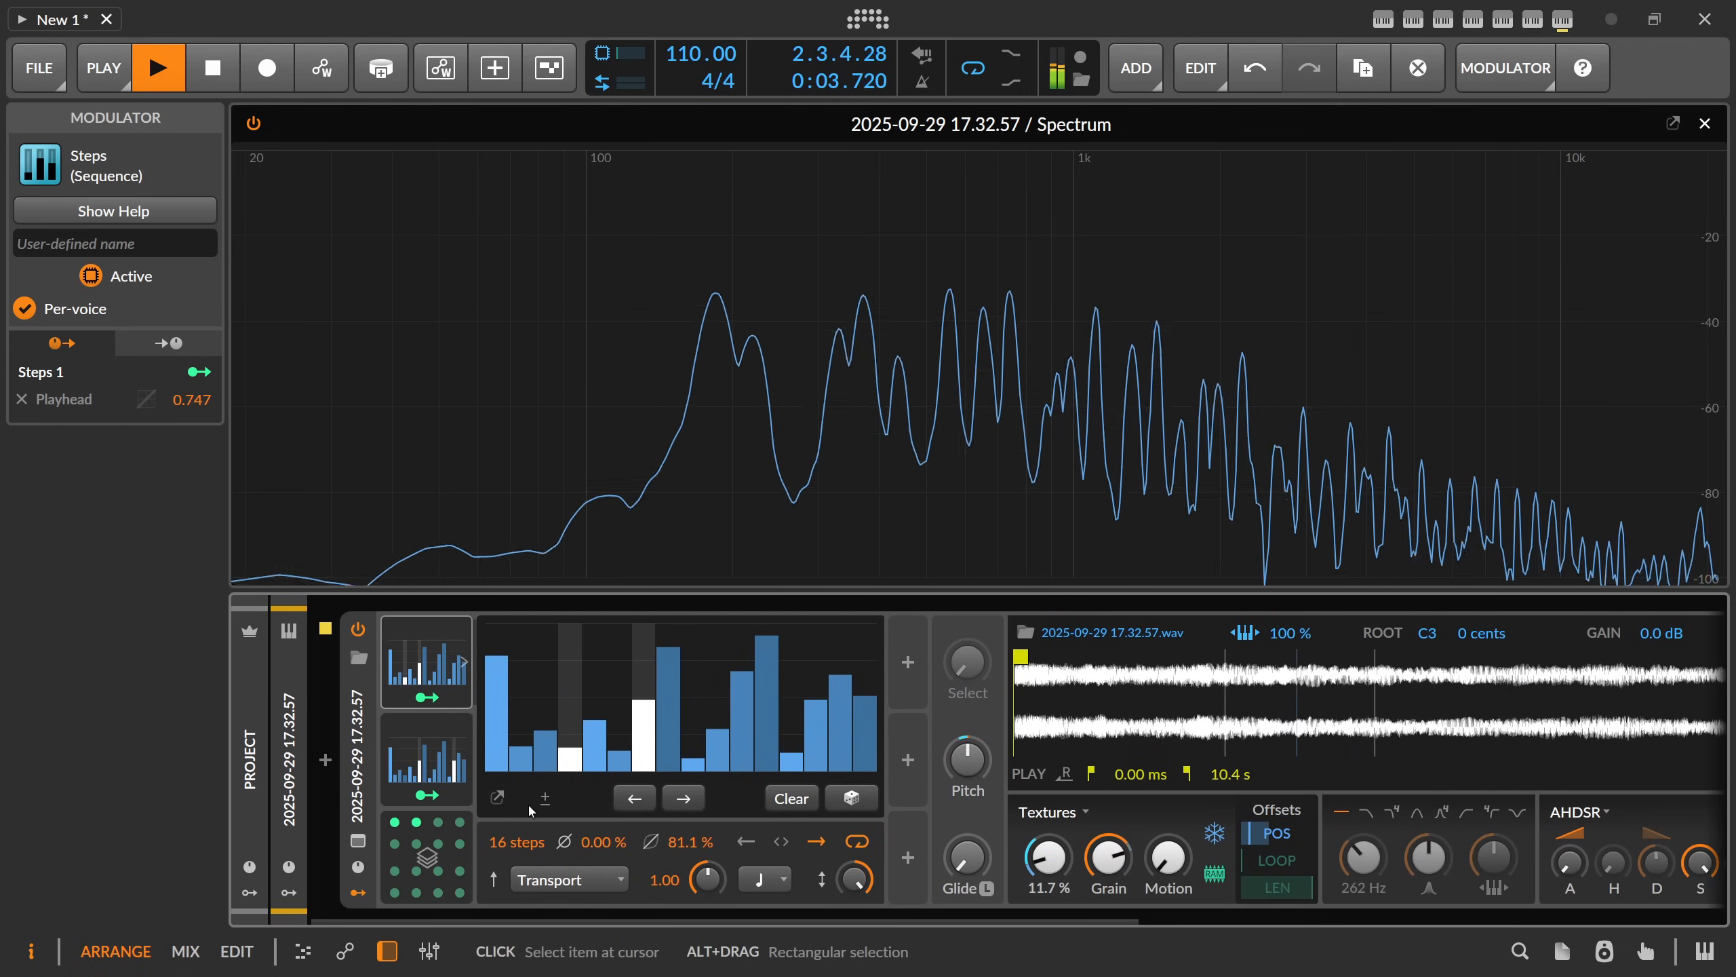
- Find ValhallaSupermassive with the search "super" and insert it into the Sampler's FX chain
left_click_drag(559, 919, 1155, 918)
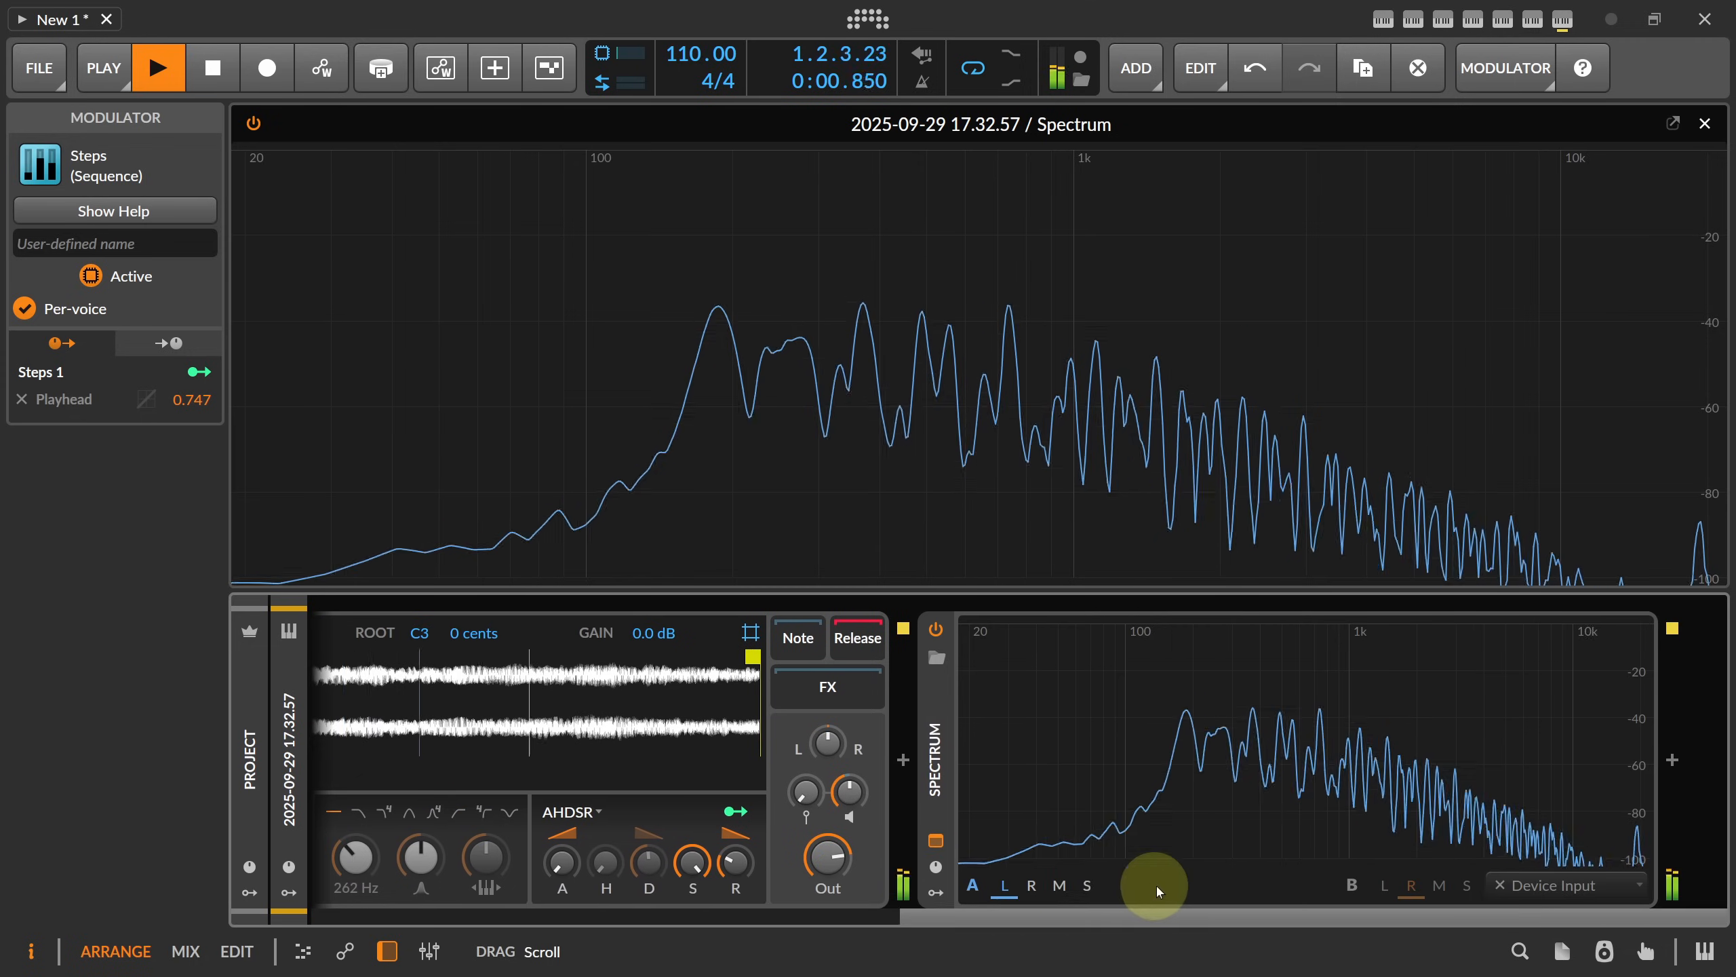
left_click(902, 759)
type("s")
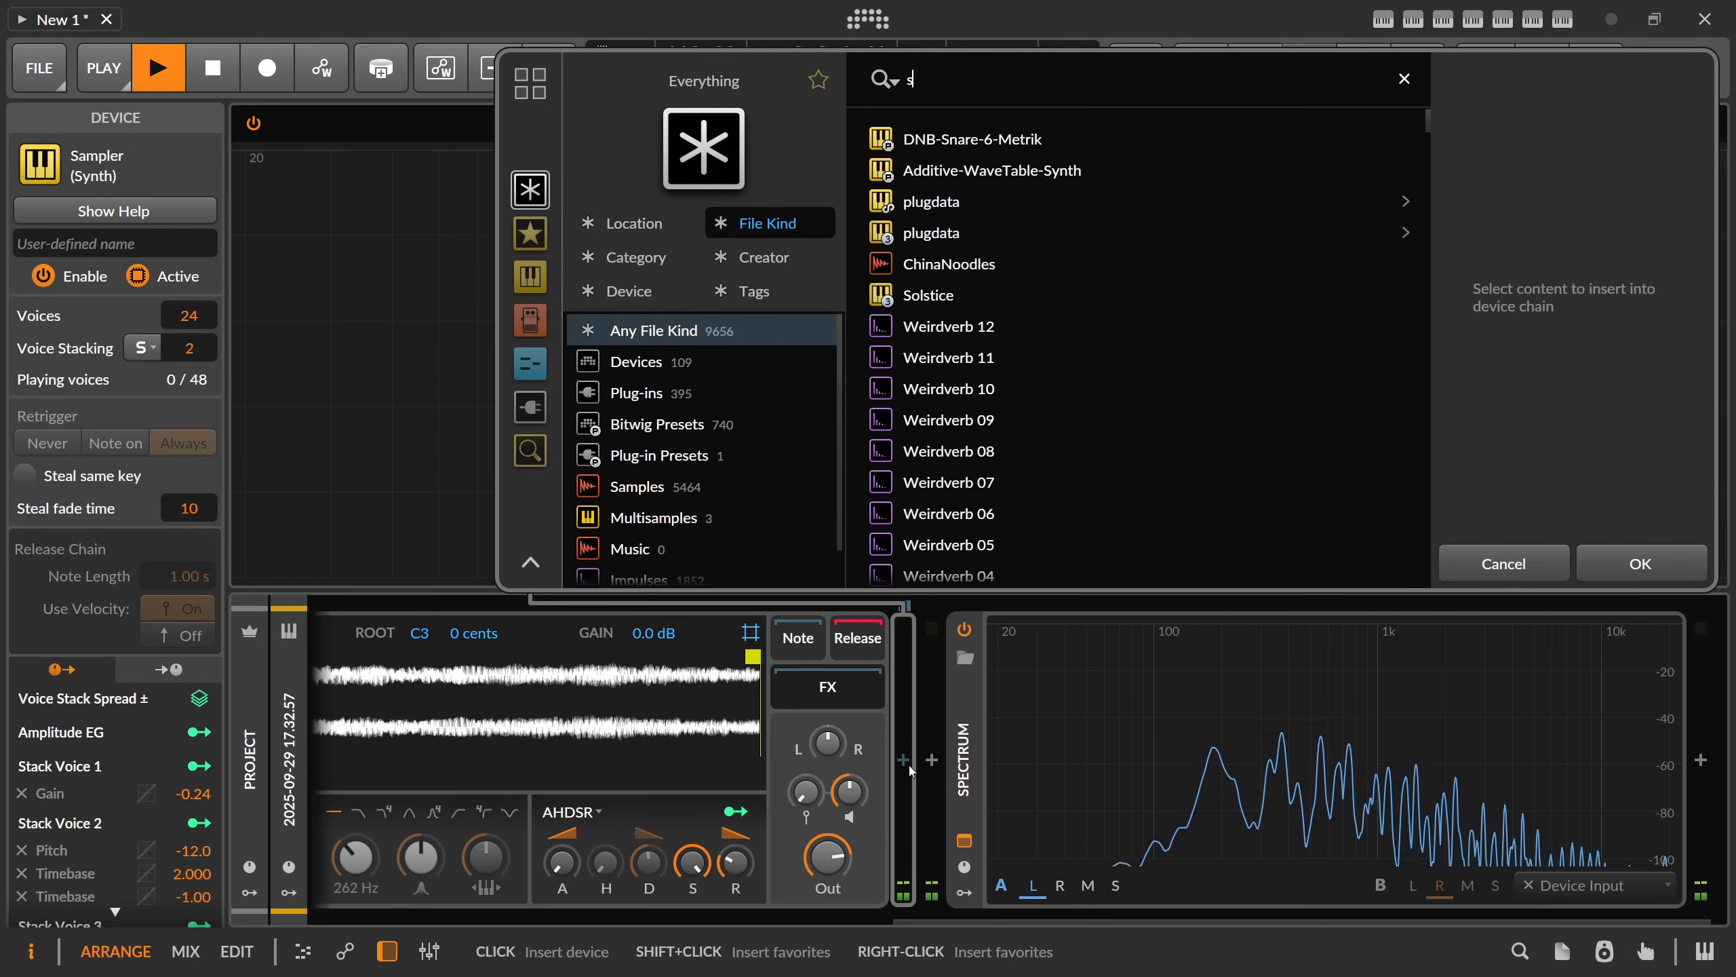
type("uper")
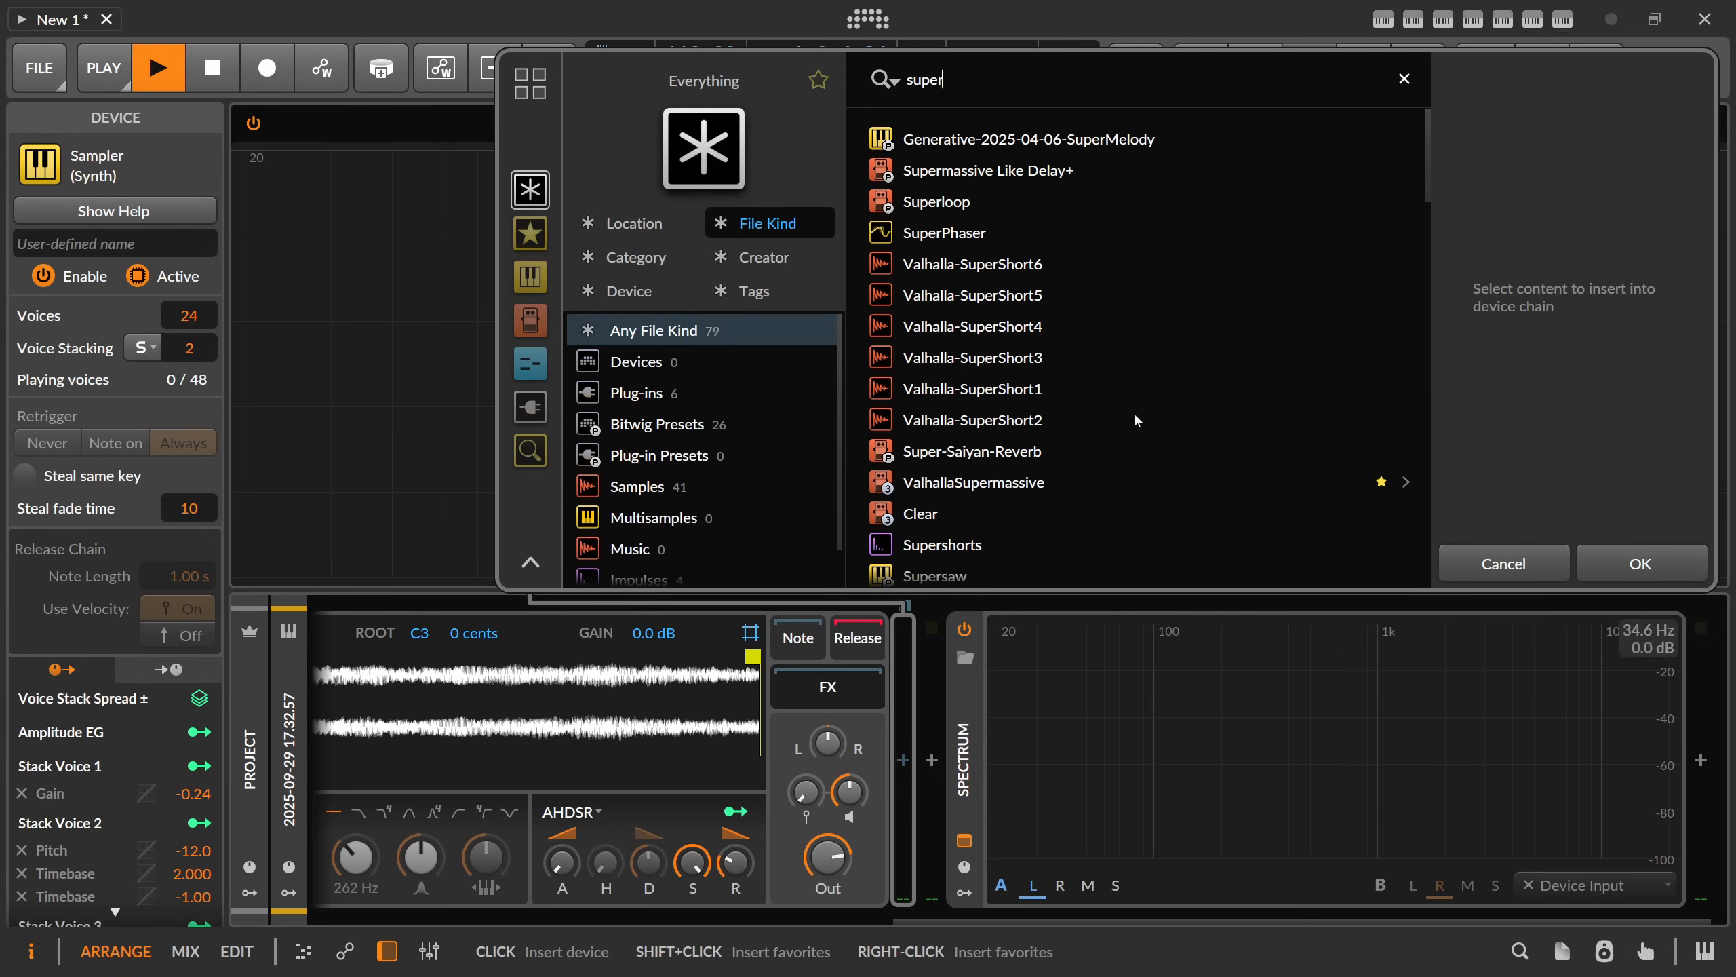
key("Return")
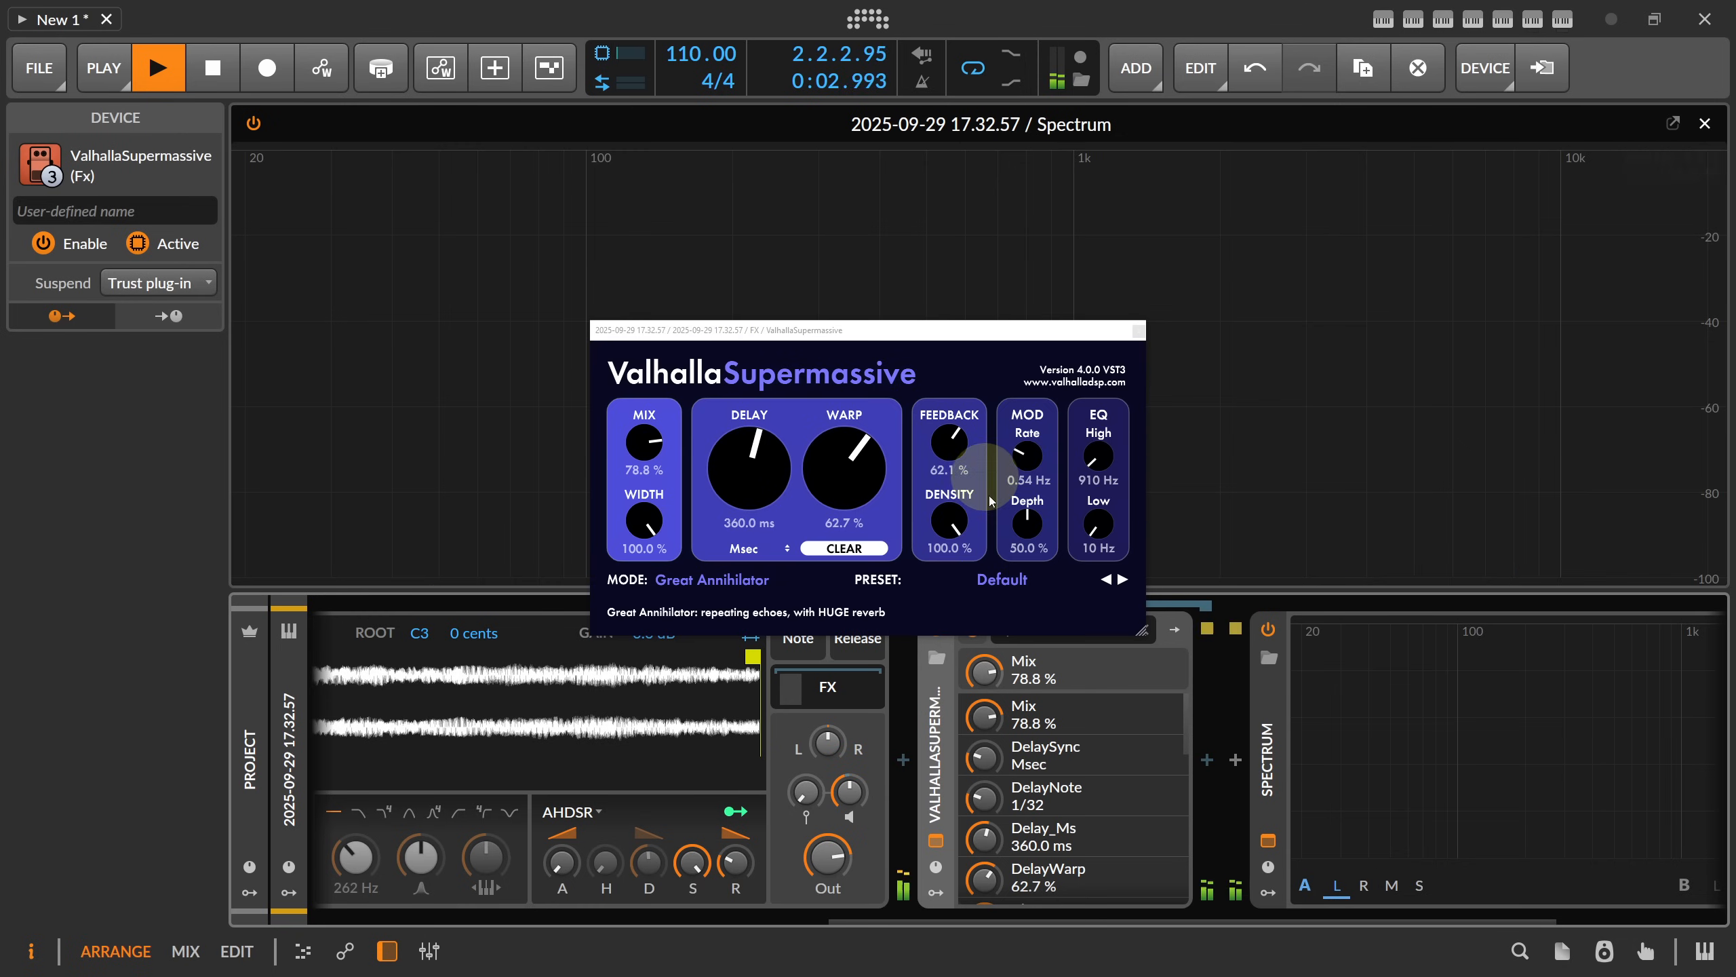
- Set the ValhallaSupermassive mix to about 47.6 % and warp to 100 %, leaving its window closed
left_click_drag(643, 443, 670, 501)
left_click_drag(848, 482, 878, 397)
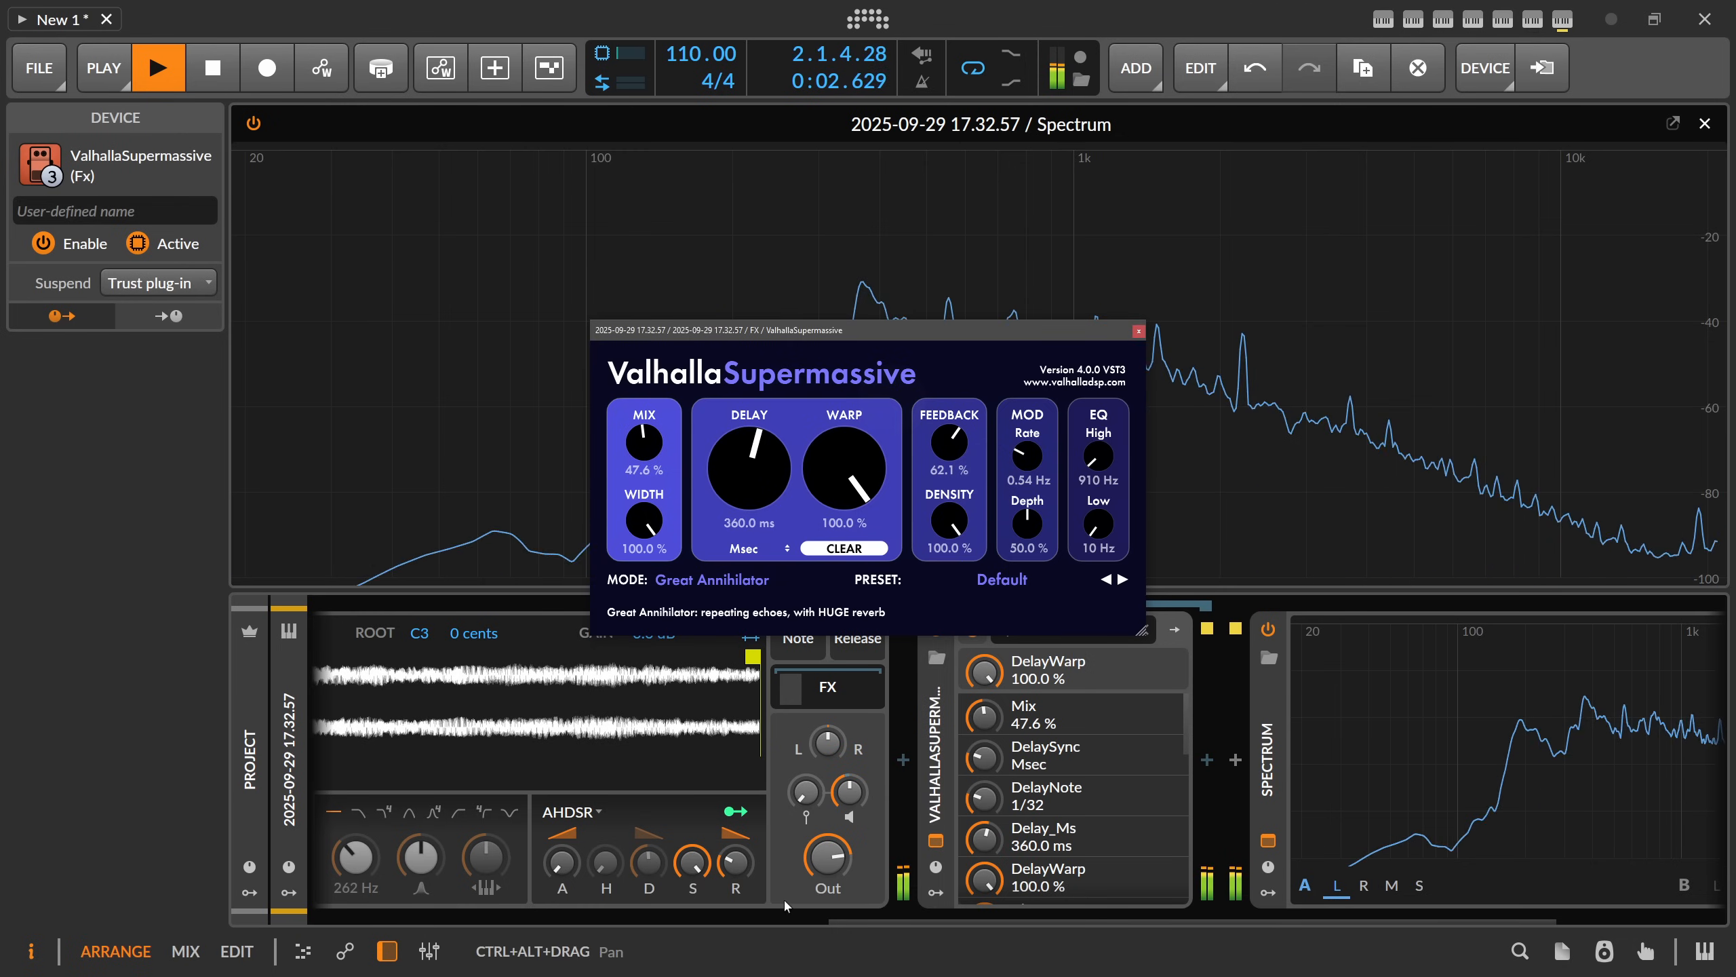
left_click(804, 916)
left_click(1138, 331)
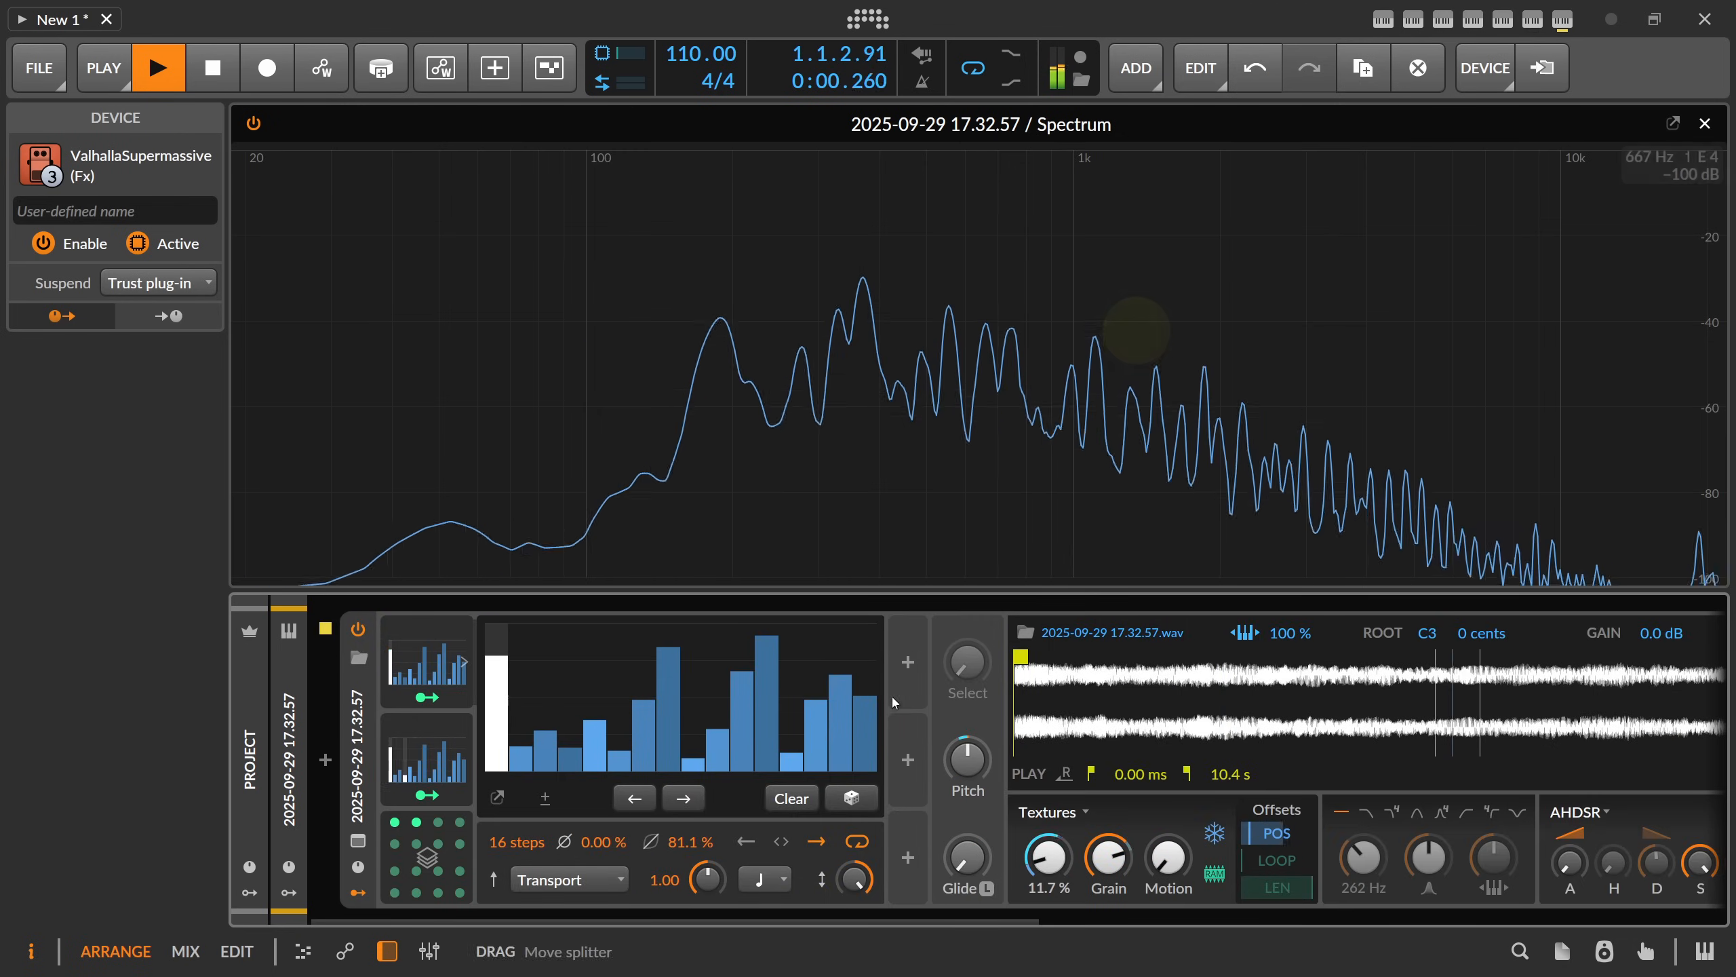
- Adjust Stack Voice 2's modulation amount on the Sampler's Pitch and check the mappings of both Steps modulators
left_click(441, 824)
mouse_move(967, 758)
left_mouse_down()
mouse_move(967, 781)
mouse_move(979, 759)
left_mouse_up()
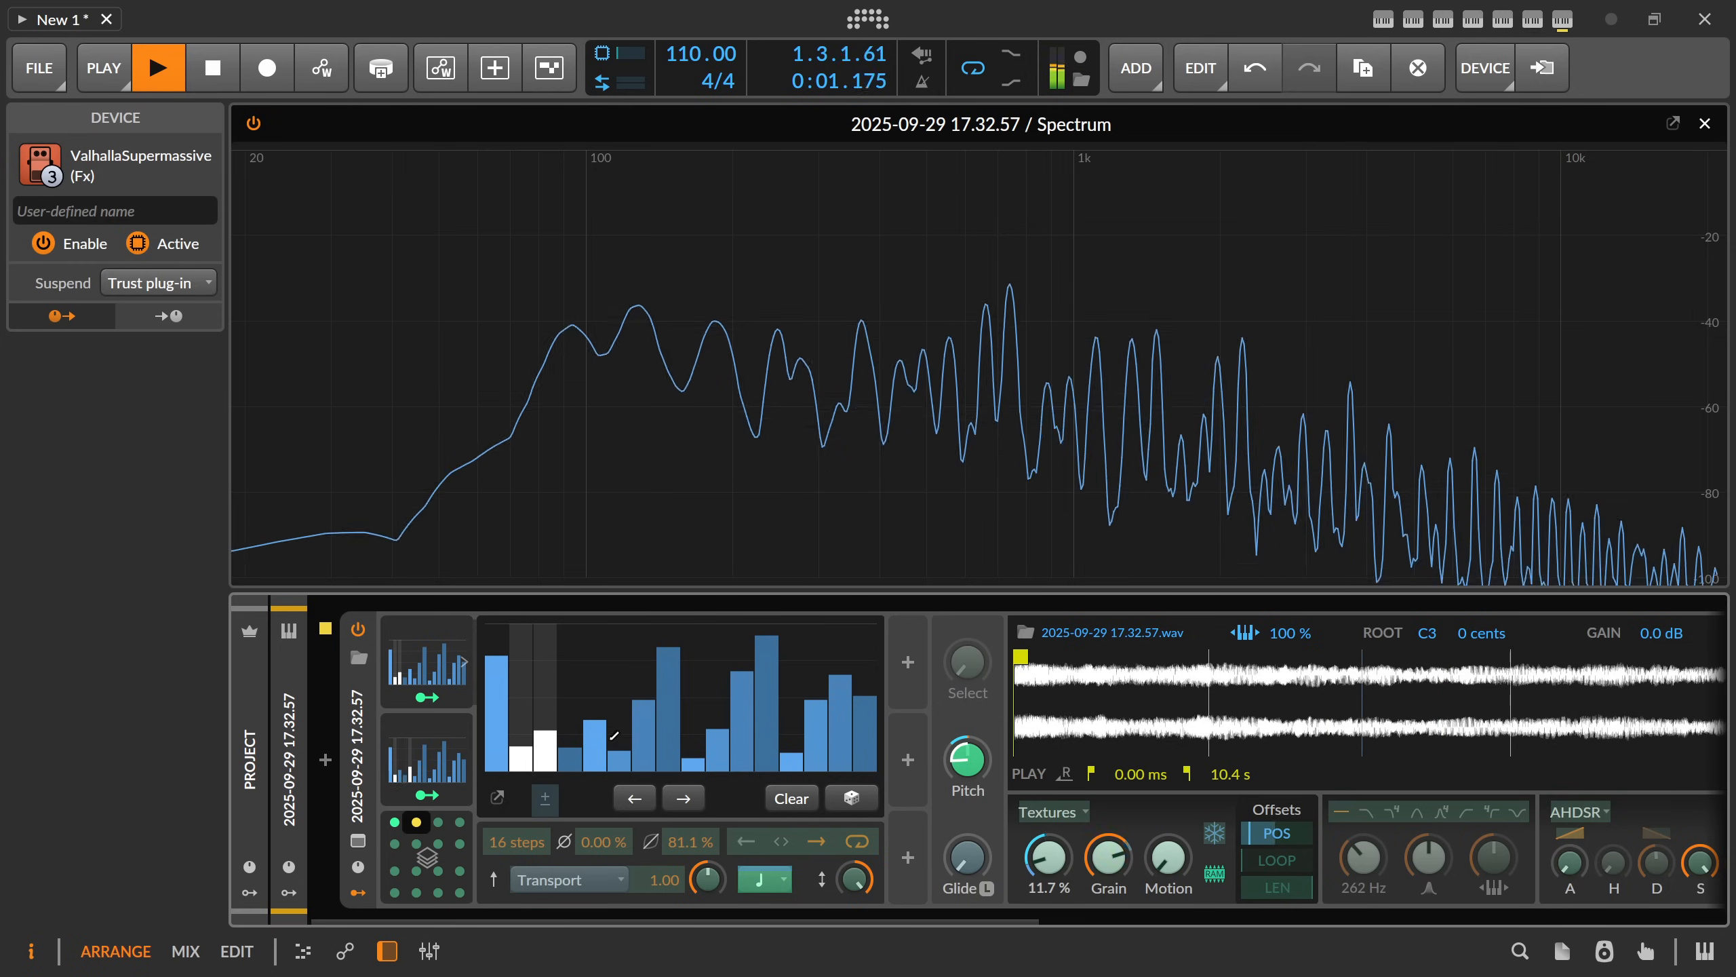
left_click(449, 803)
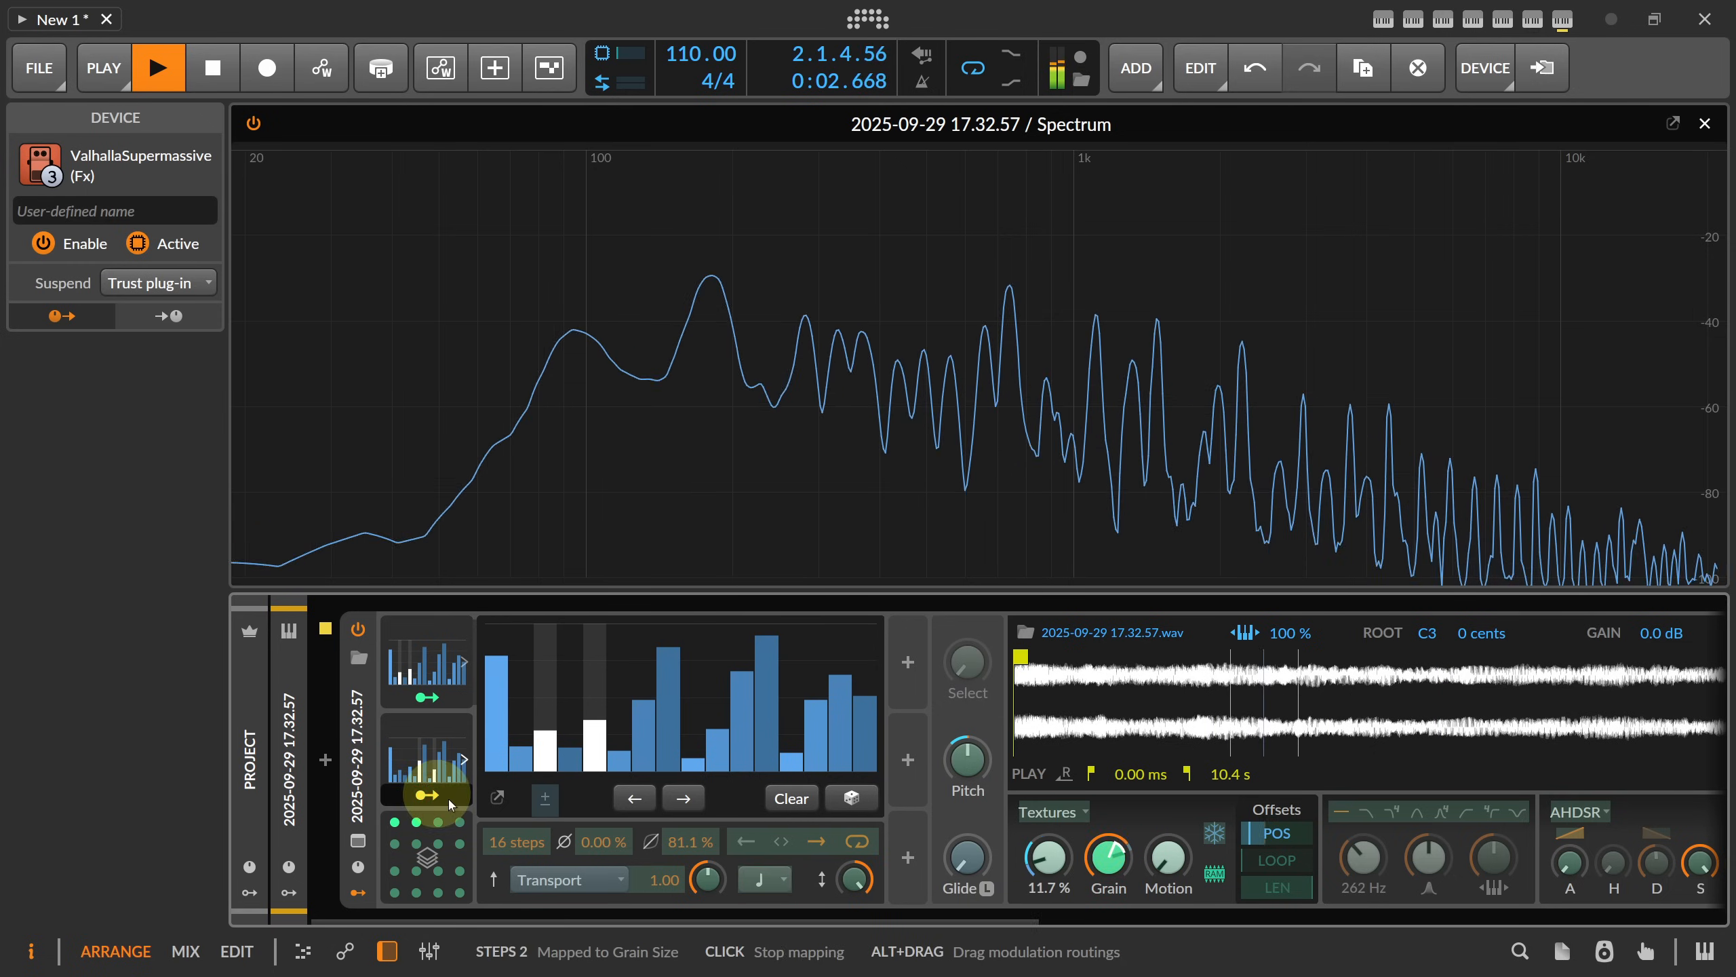
left_click(440, 702)
left_click(440, 702)
- Slow the Steps modulators by setting the Steps 1 timebase to Half note and the Steps 2 timebase to Quarter note
left_click(436, 657)
left_click(444, 660)
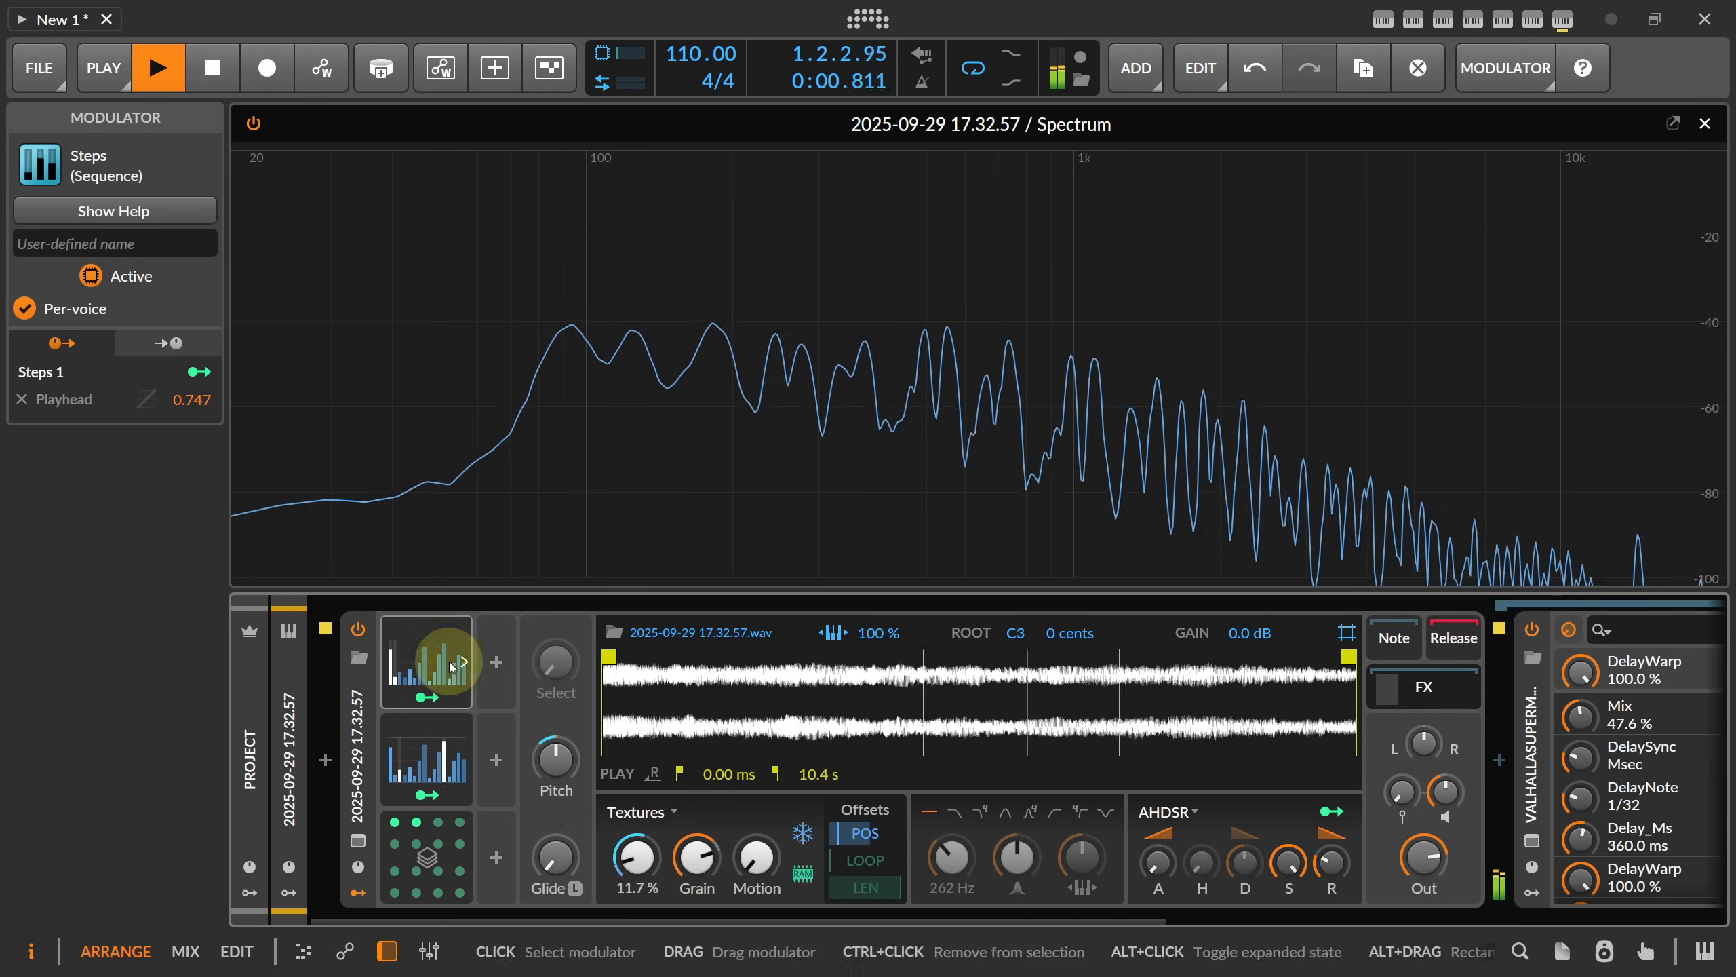
left_click(765, 878)
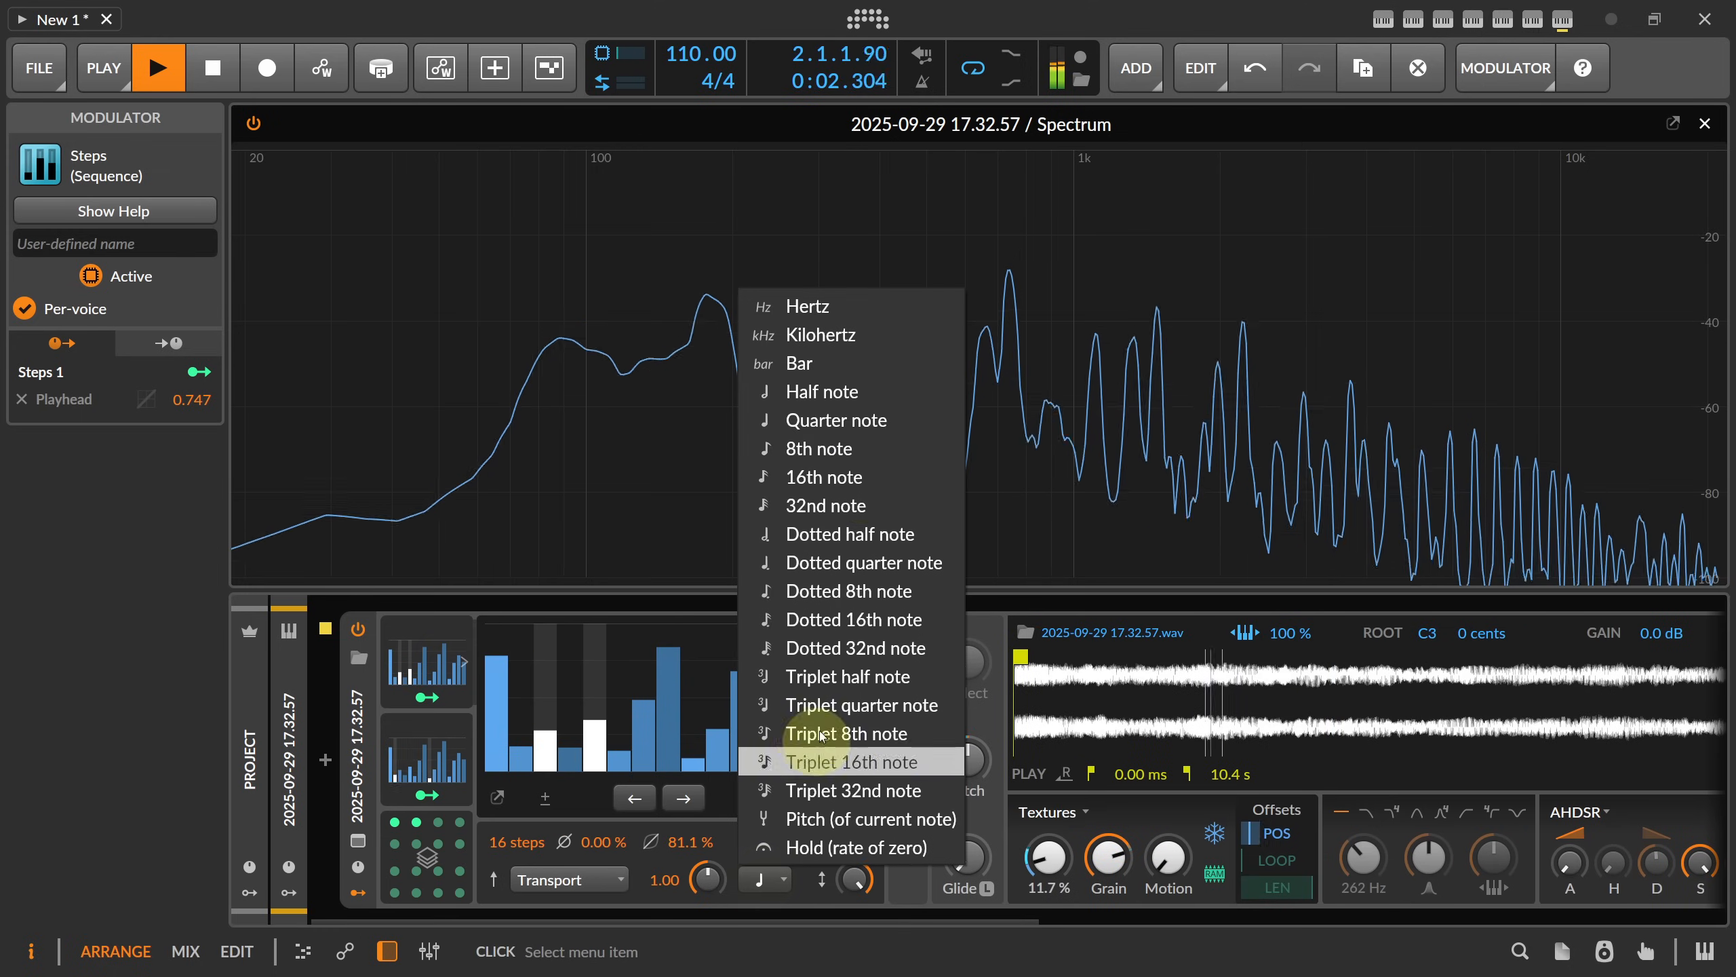
left_click(881, 401)
left_click(426, 742)
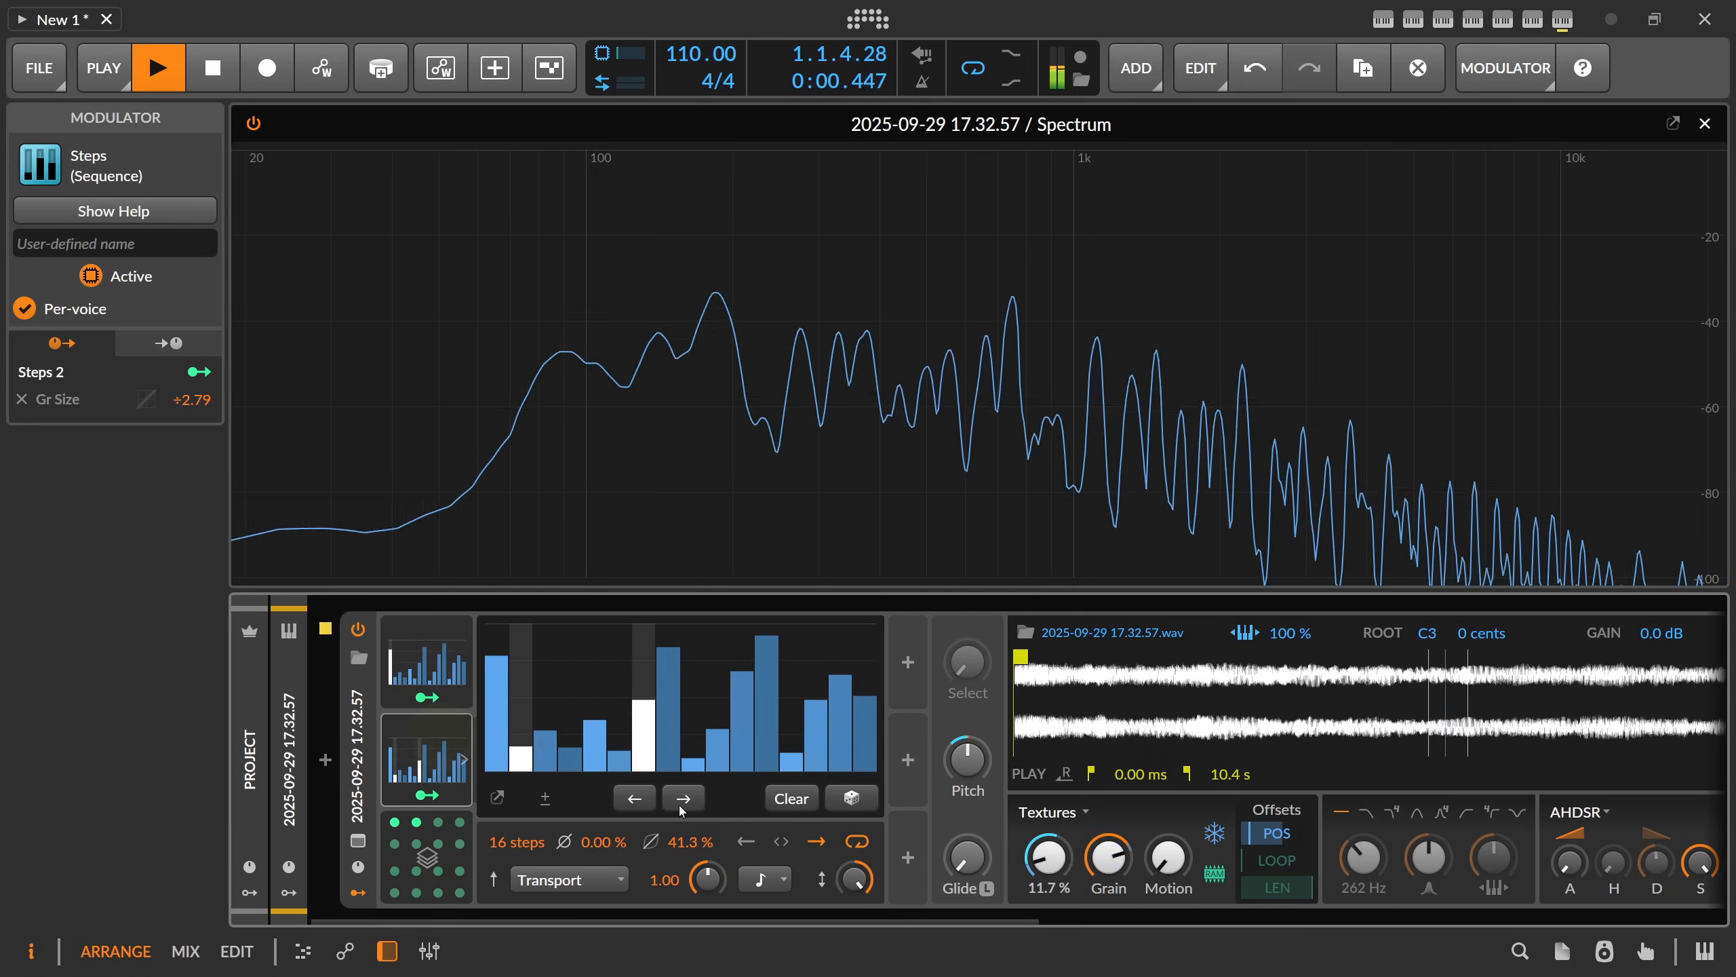
left_click(762, 878)
left_click(813, 420)
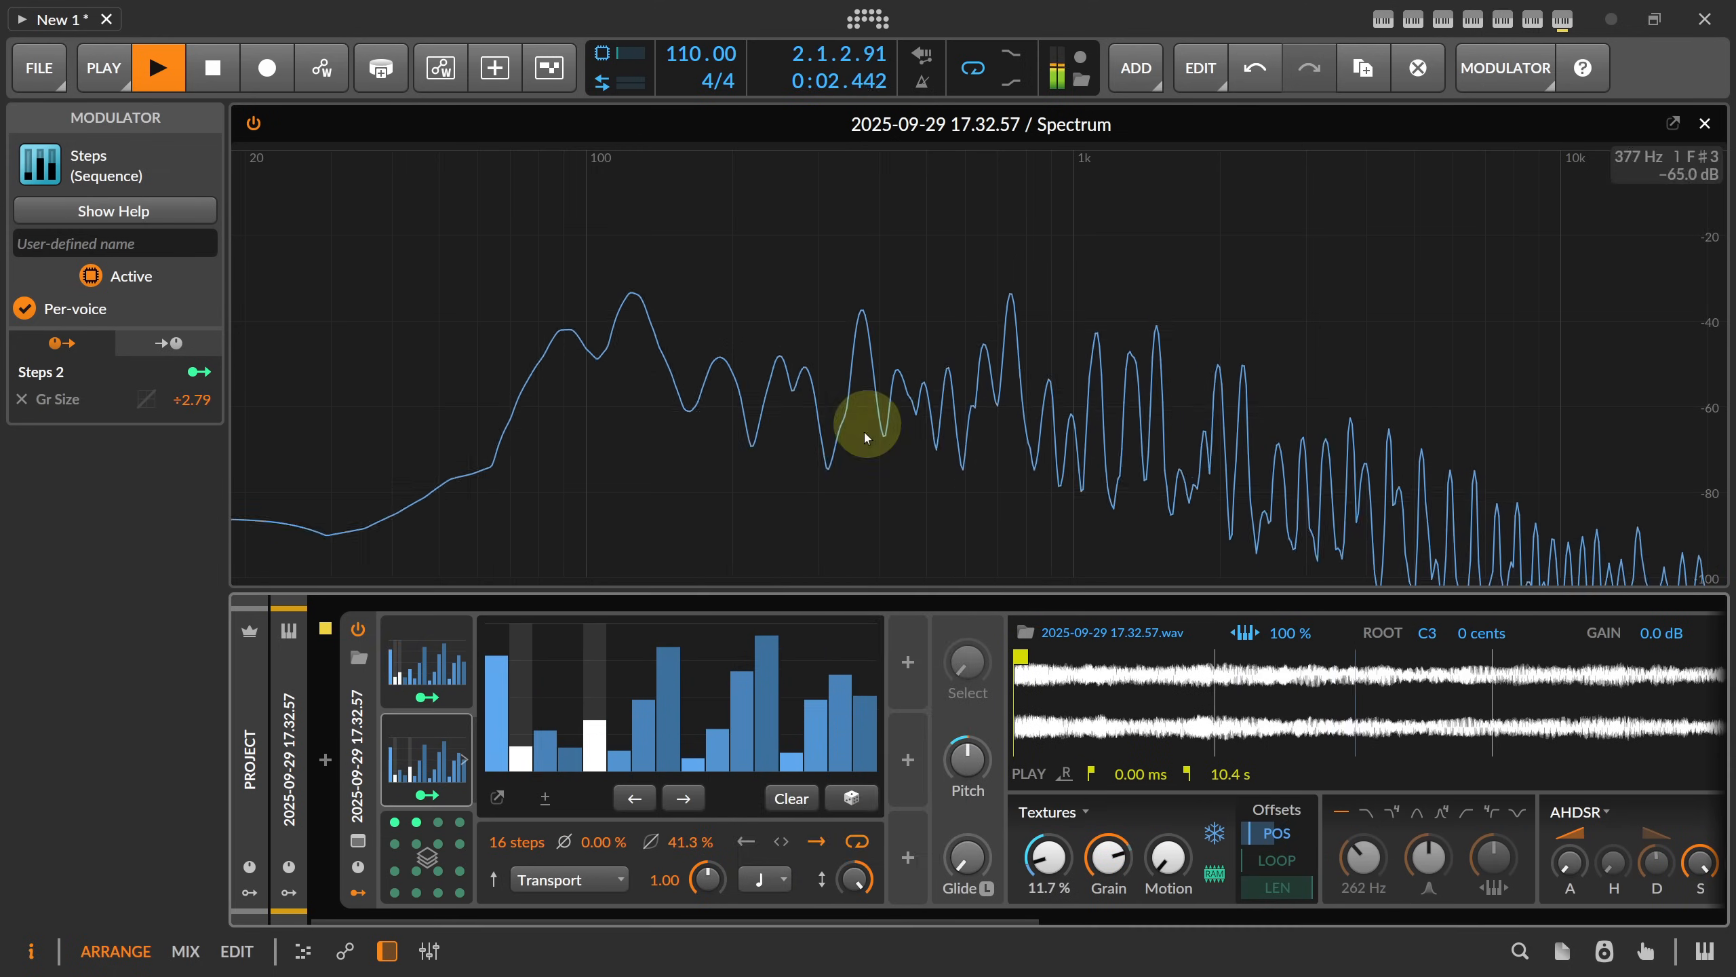
- Redraw most of the Steps 2 pattern with low values and set the Sampler's playhead position to 12.0 %
left_click(438, 745)
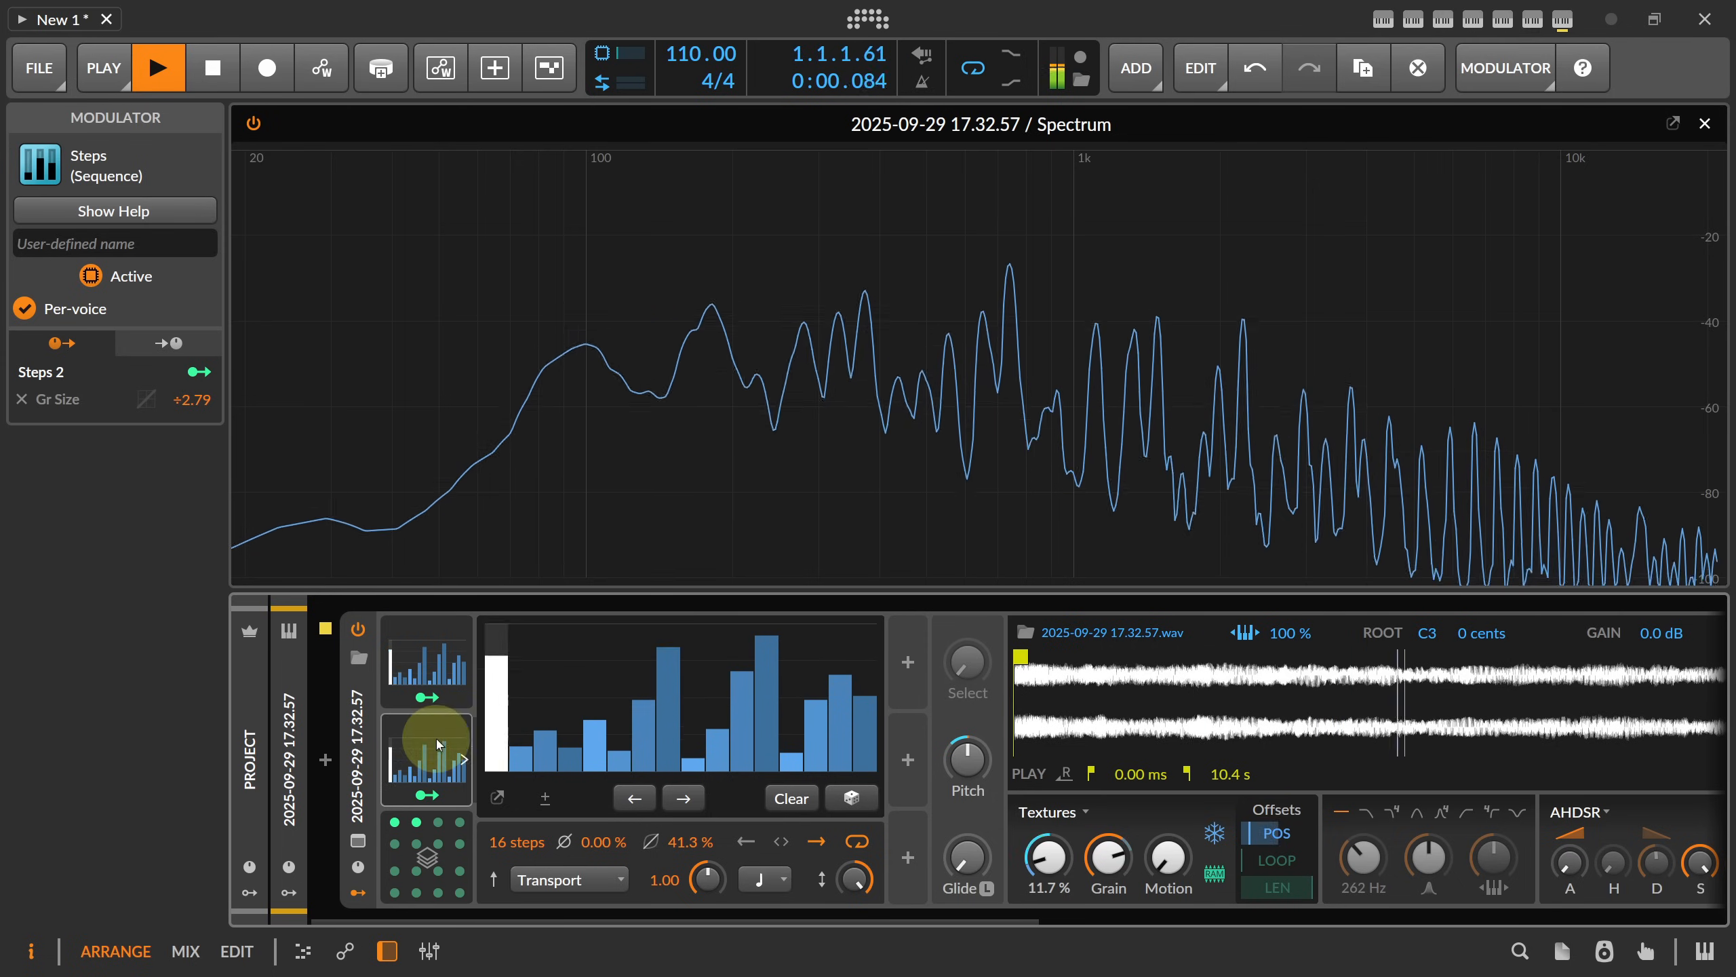
left_click(438, 751)
mouse_move(498, 755)
left_mouse_down()
mouse_move(848, 711)
mouse_move(611, 749)
mouse_move(574, 737)
mouse_move(543, 756)
left_mouse_up()
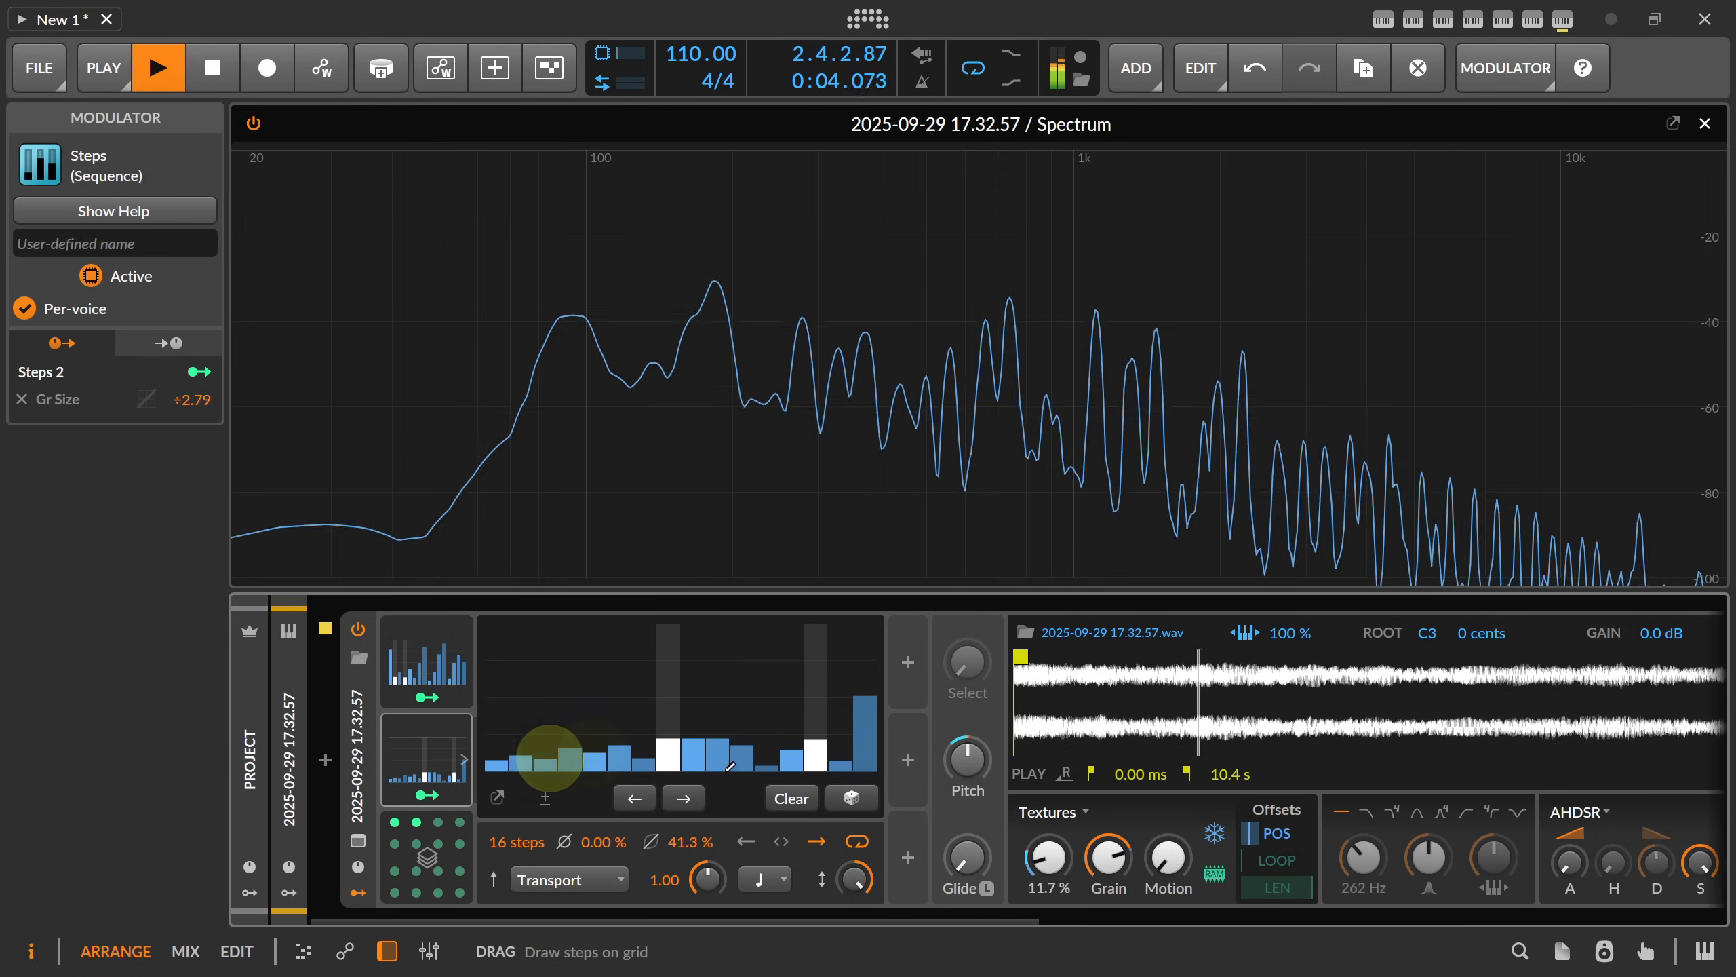
left_click_drag(1046, 859, 1112, 838)
- Switch to Firefox and look over the Solstice product page for comparison with the Sampler setup
left_click_drag(794, 918, 1110, 896)
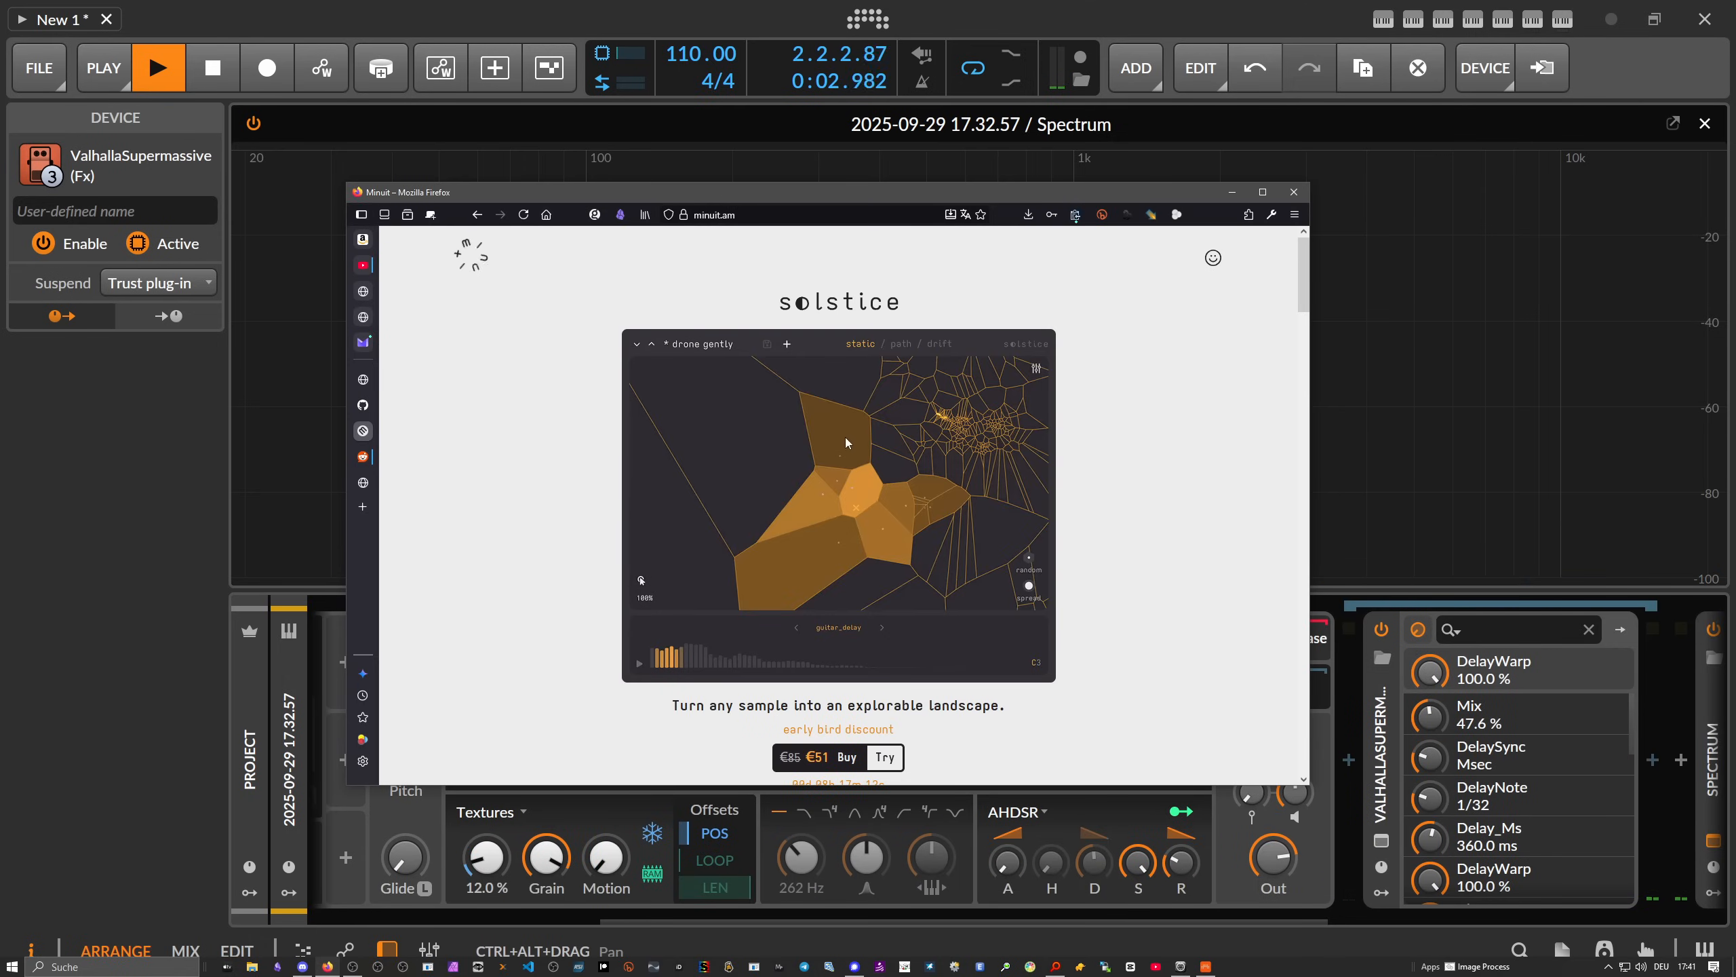
scroll(817, 420, "down", 3)
scroll(817, 421, "up", 3)
- Return to Bitwig Studio and collapse the Steps 2 step editor so the whole Sampler fits in view
left_click(713, 804)
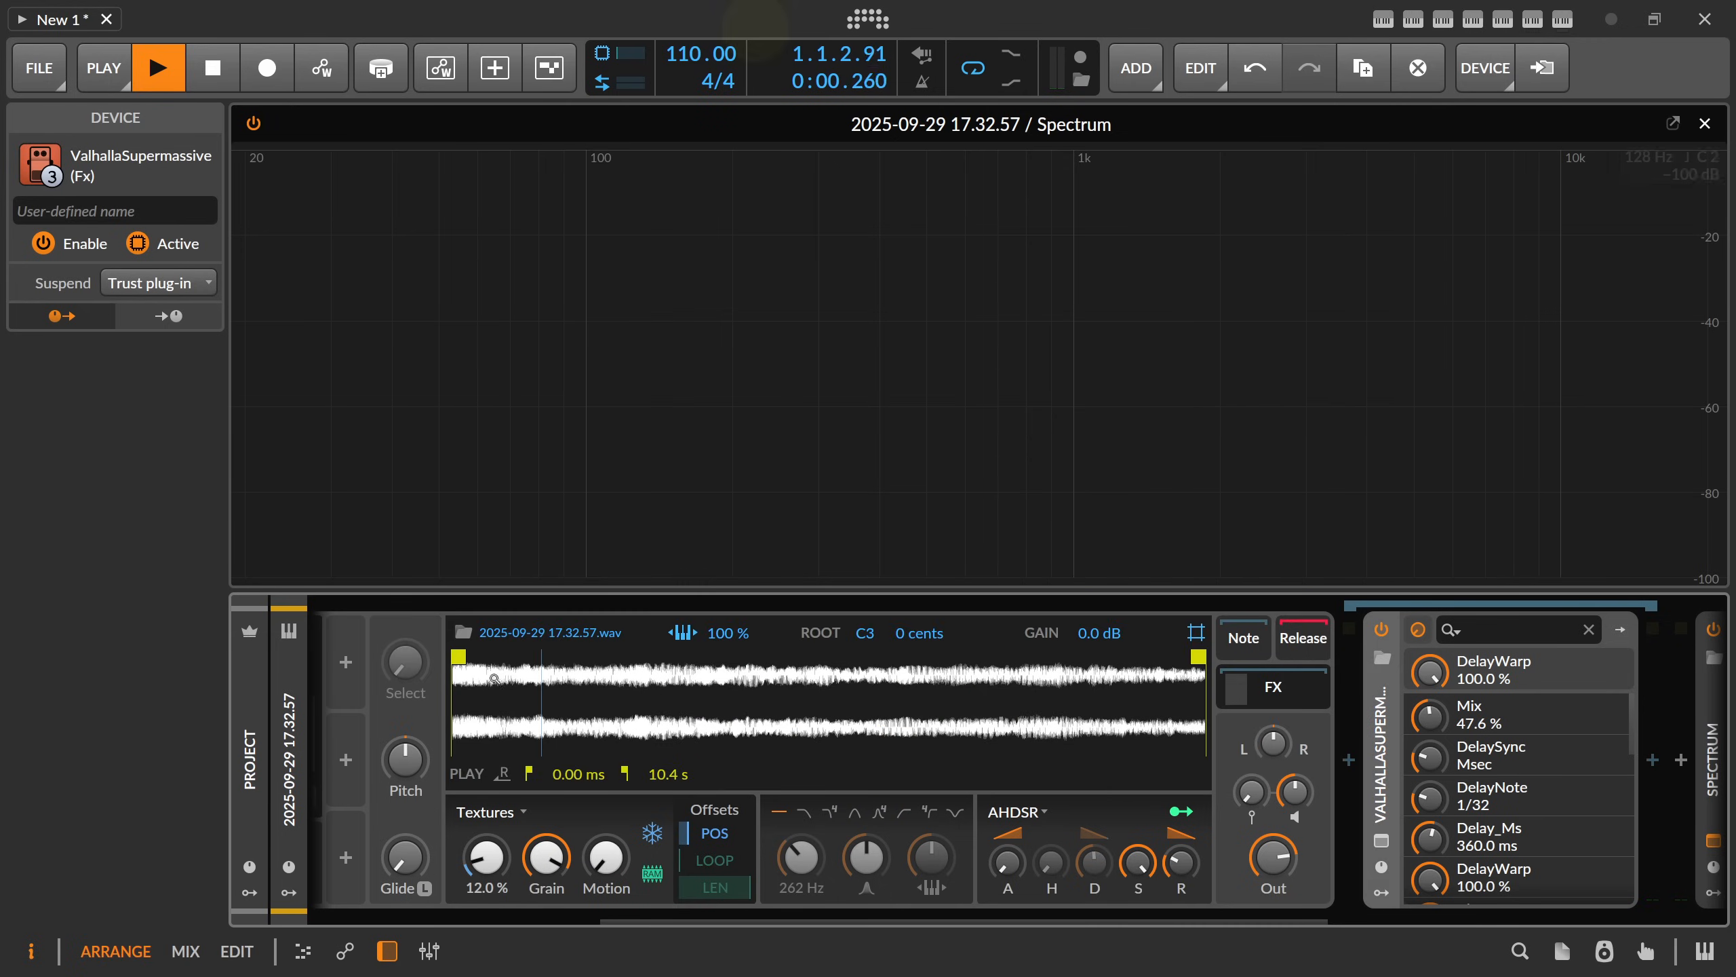
left_click_drag(727, 917, 431, 917)
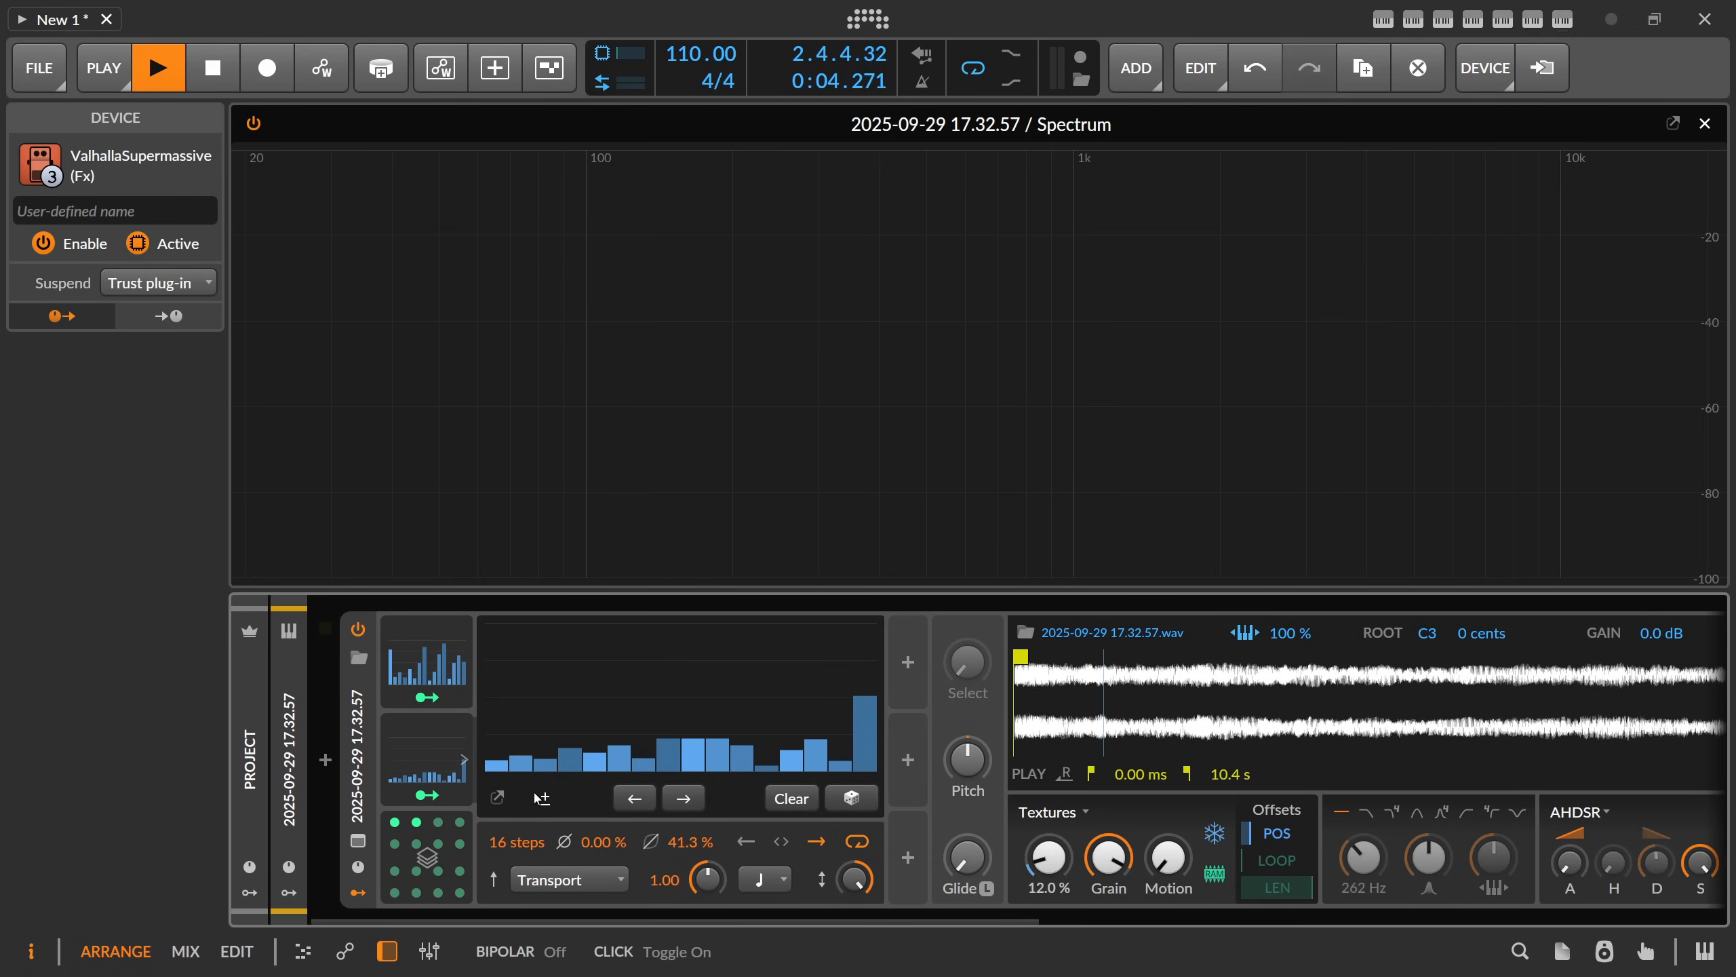
left_click(425, 745)
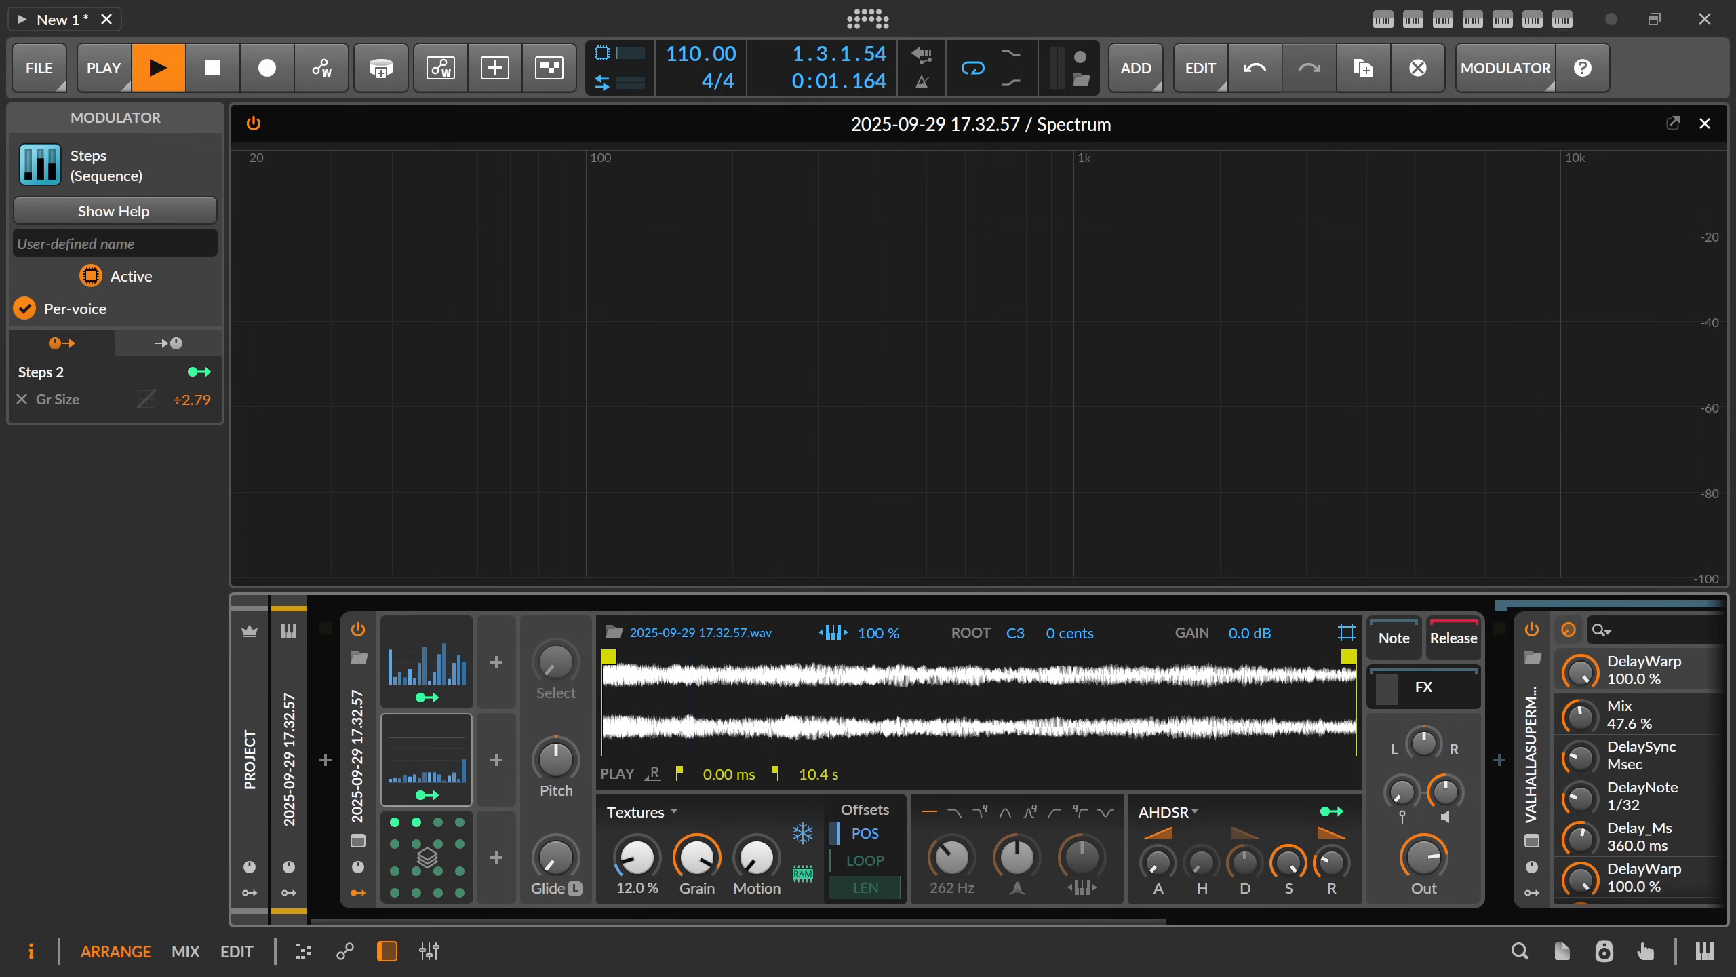
- Switch to Firefox and open the r/Bitwig post about Saturn2 saturation on Reddit
key("alt+Tab")
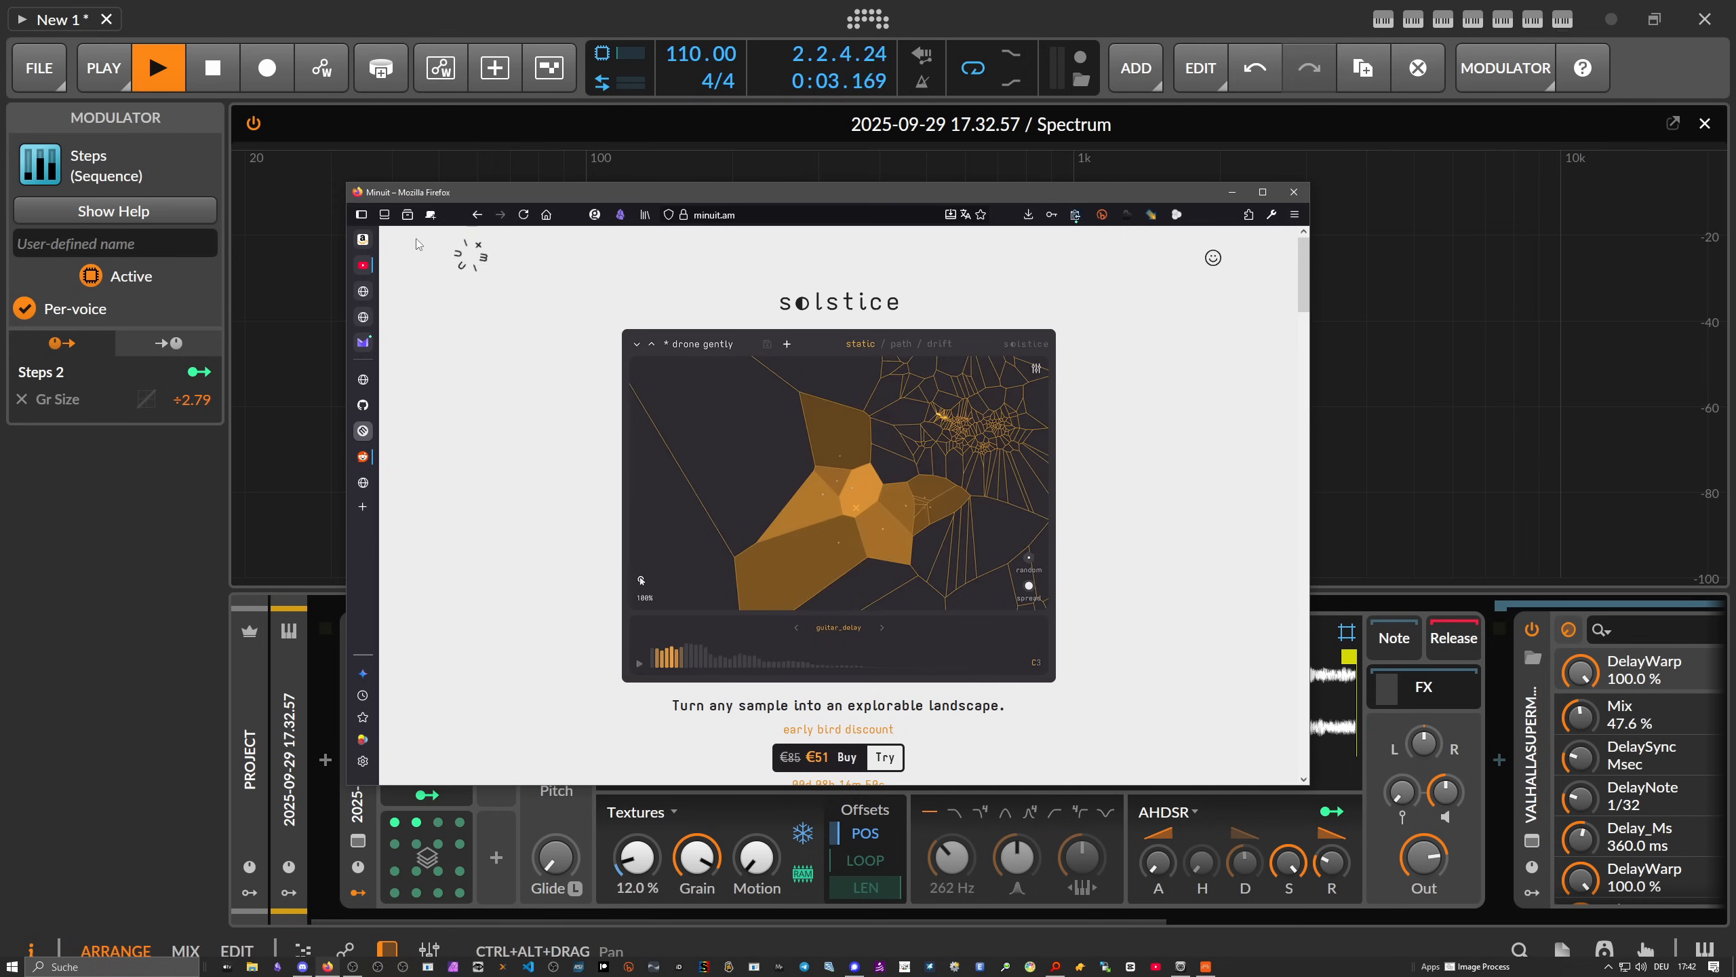
left_click(363, 457)
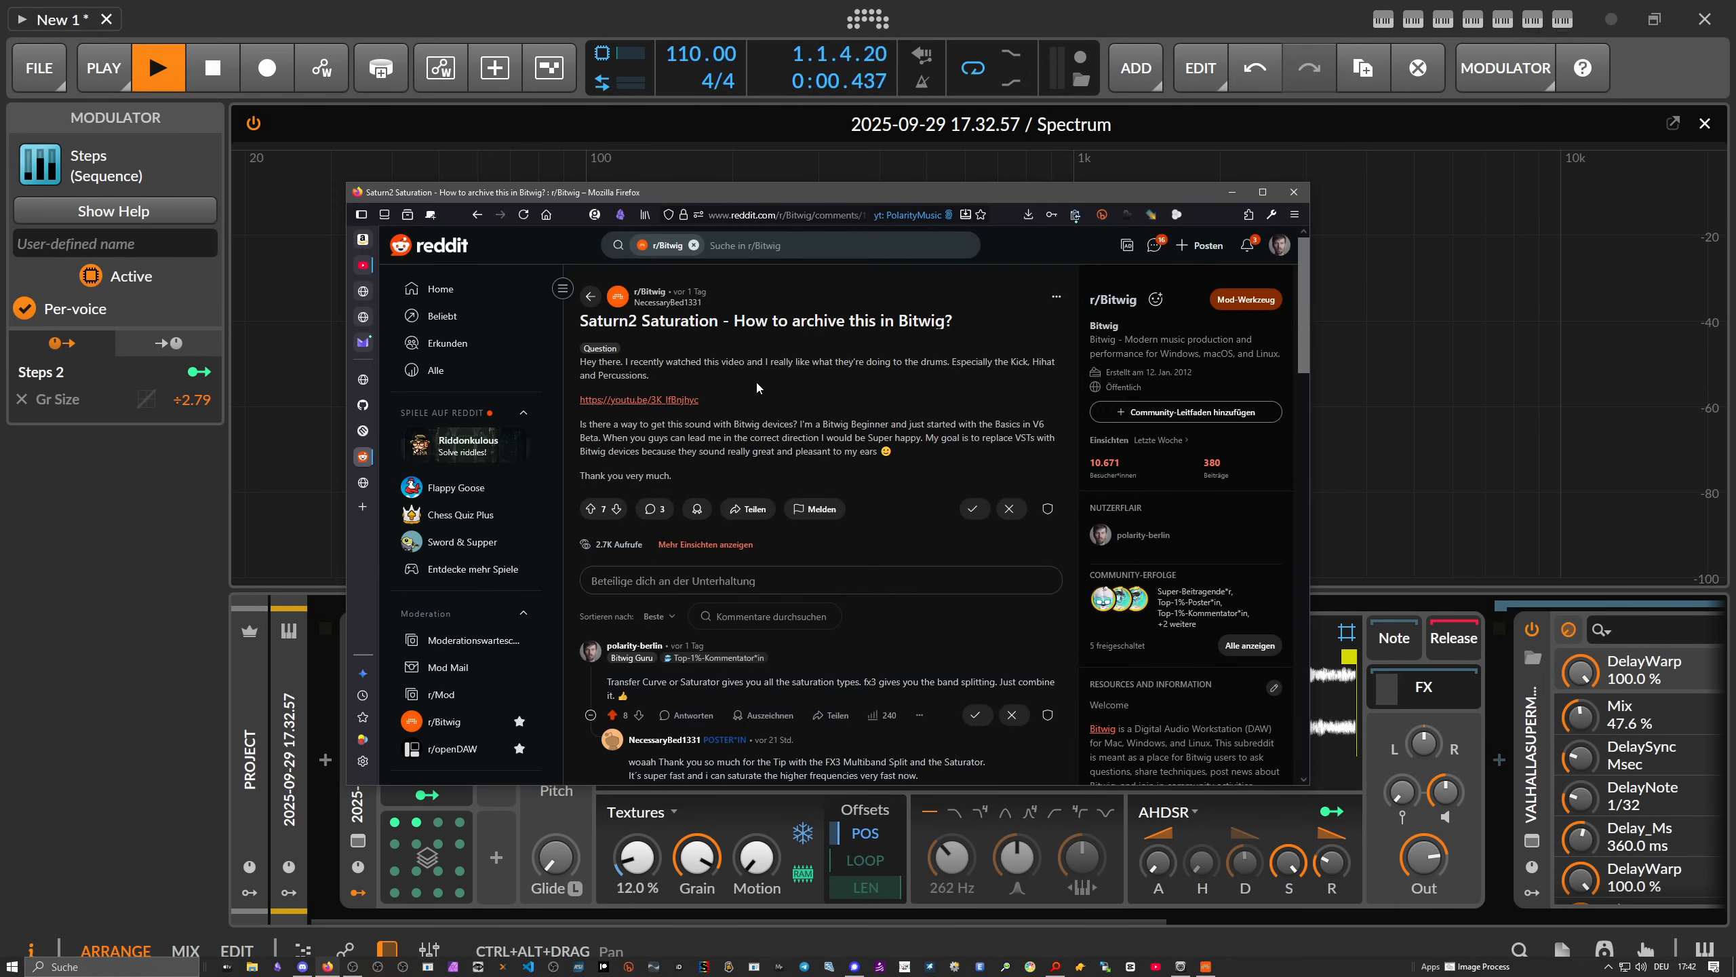
- Enlarge the browser window and read the Saturn2 saturation post with its replies about band splitting
left_click_drag(1306, 787, 1508, 866)
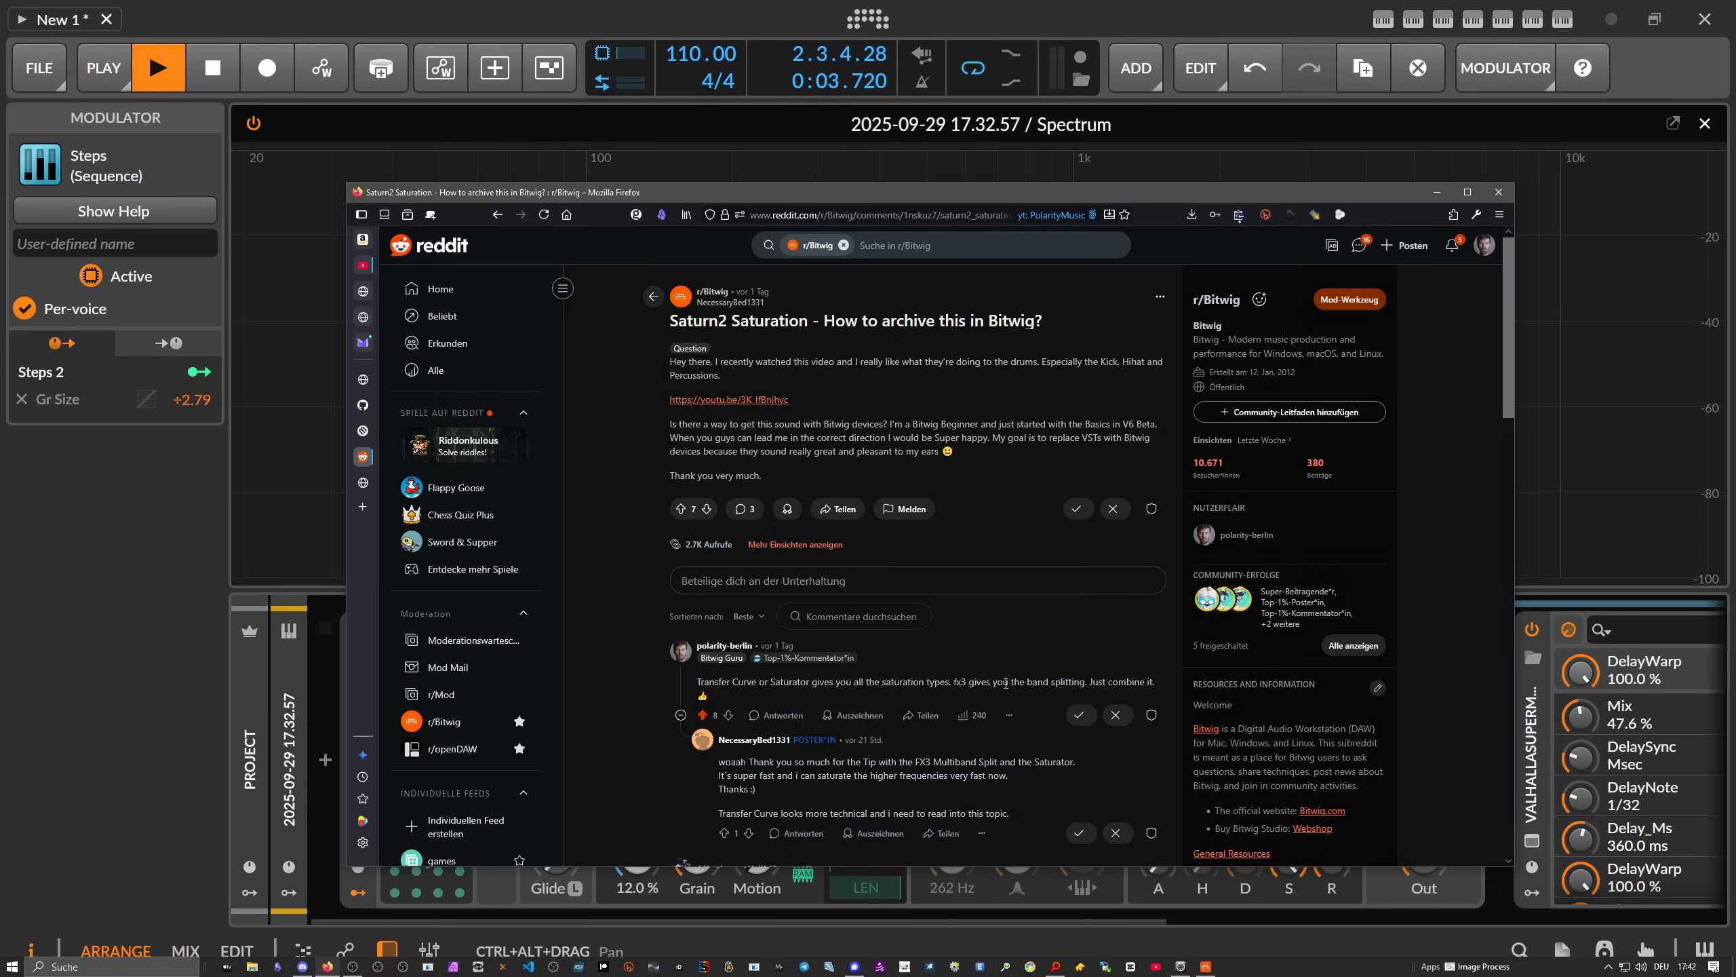
- Switch back to Bitwig Studio, close the expanded Spectrum view and hide the Sampler's FX chain
left_click(719, 126)
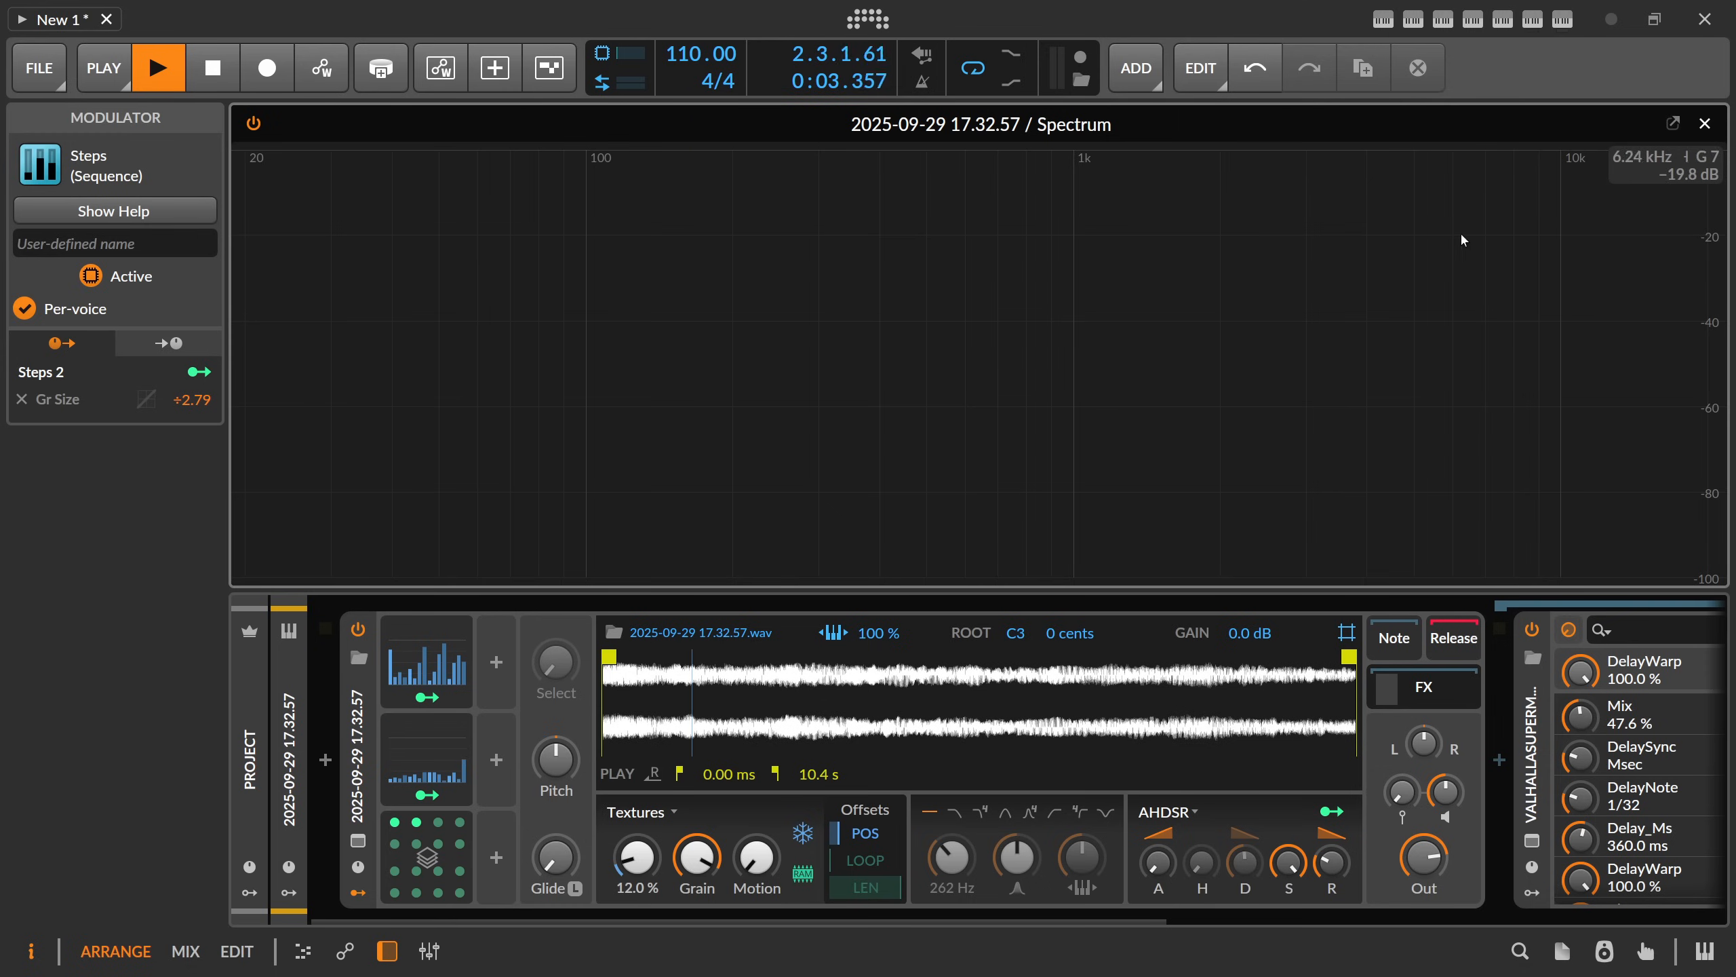
left_click(1704, 125)
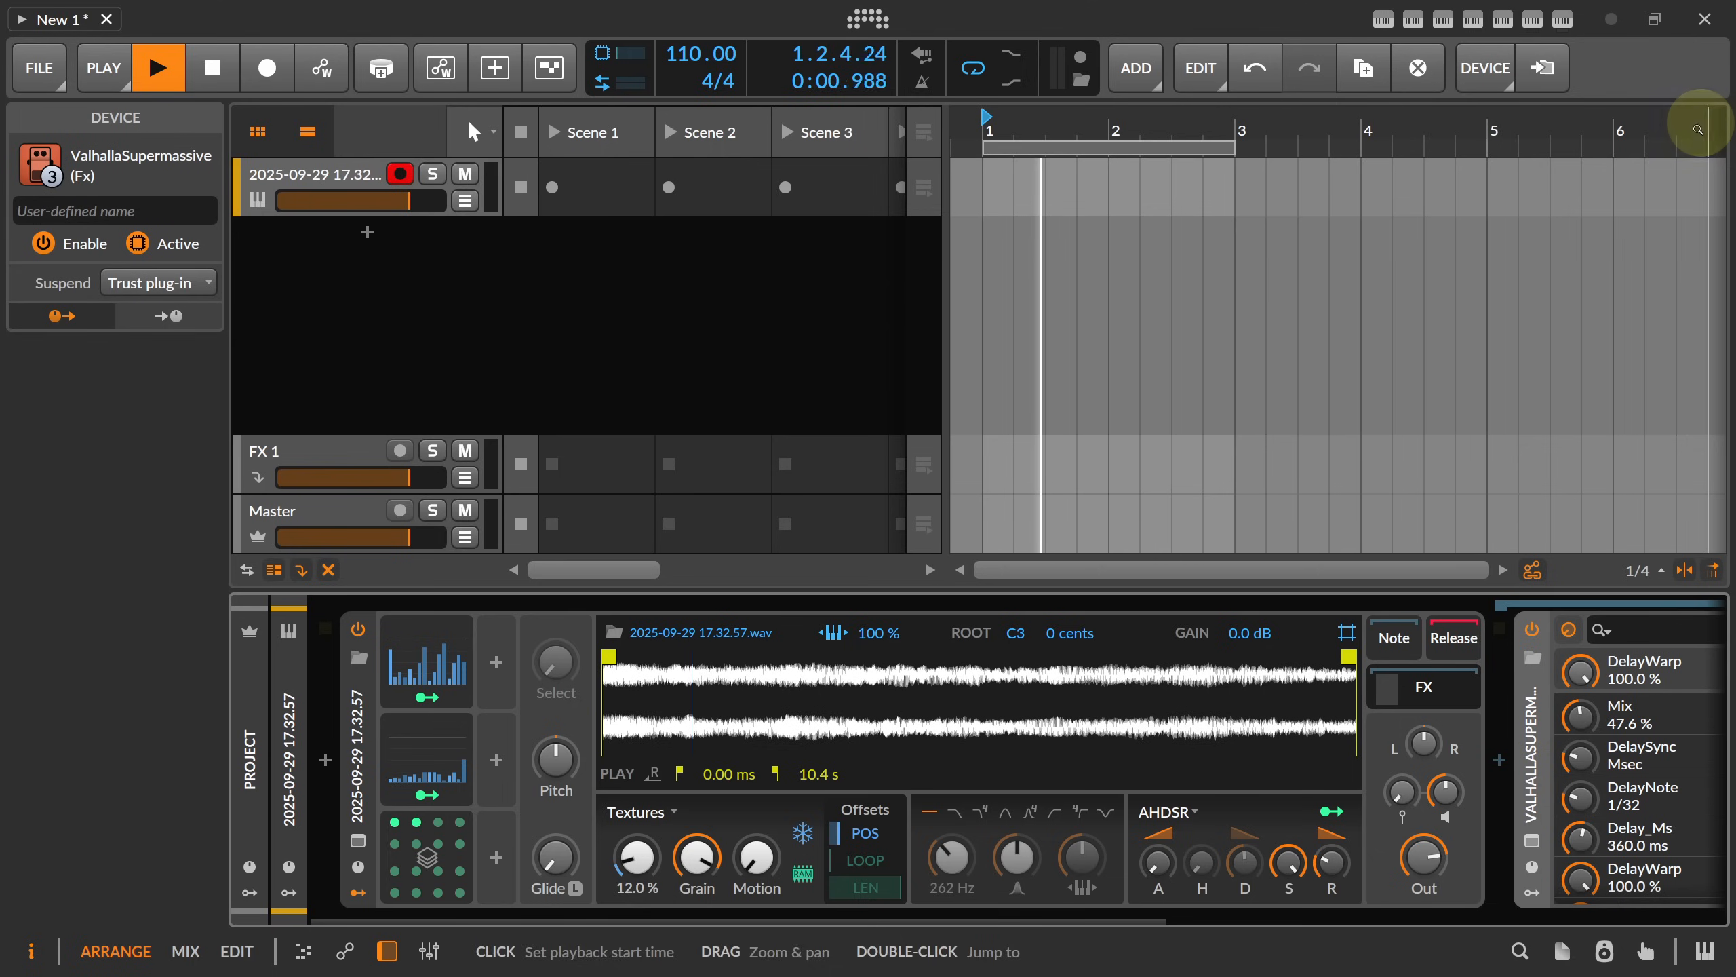
left_click(1391, 689)
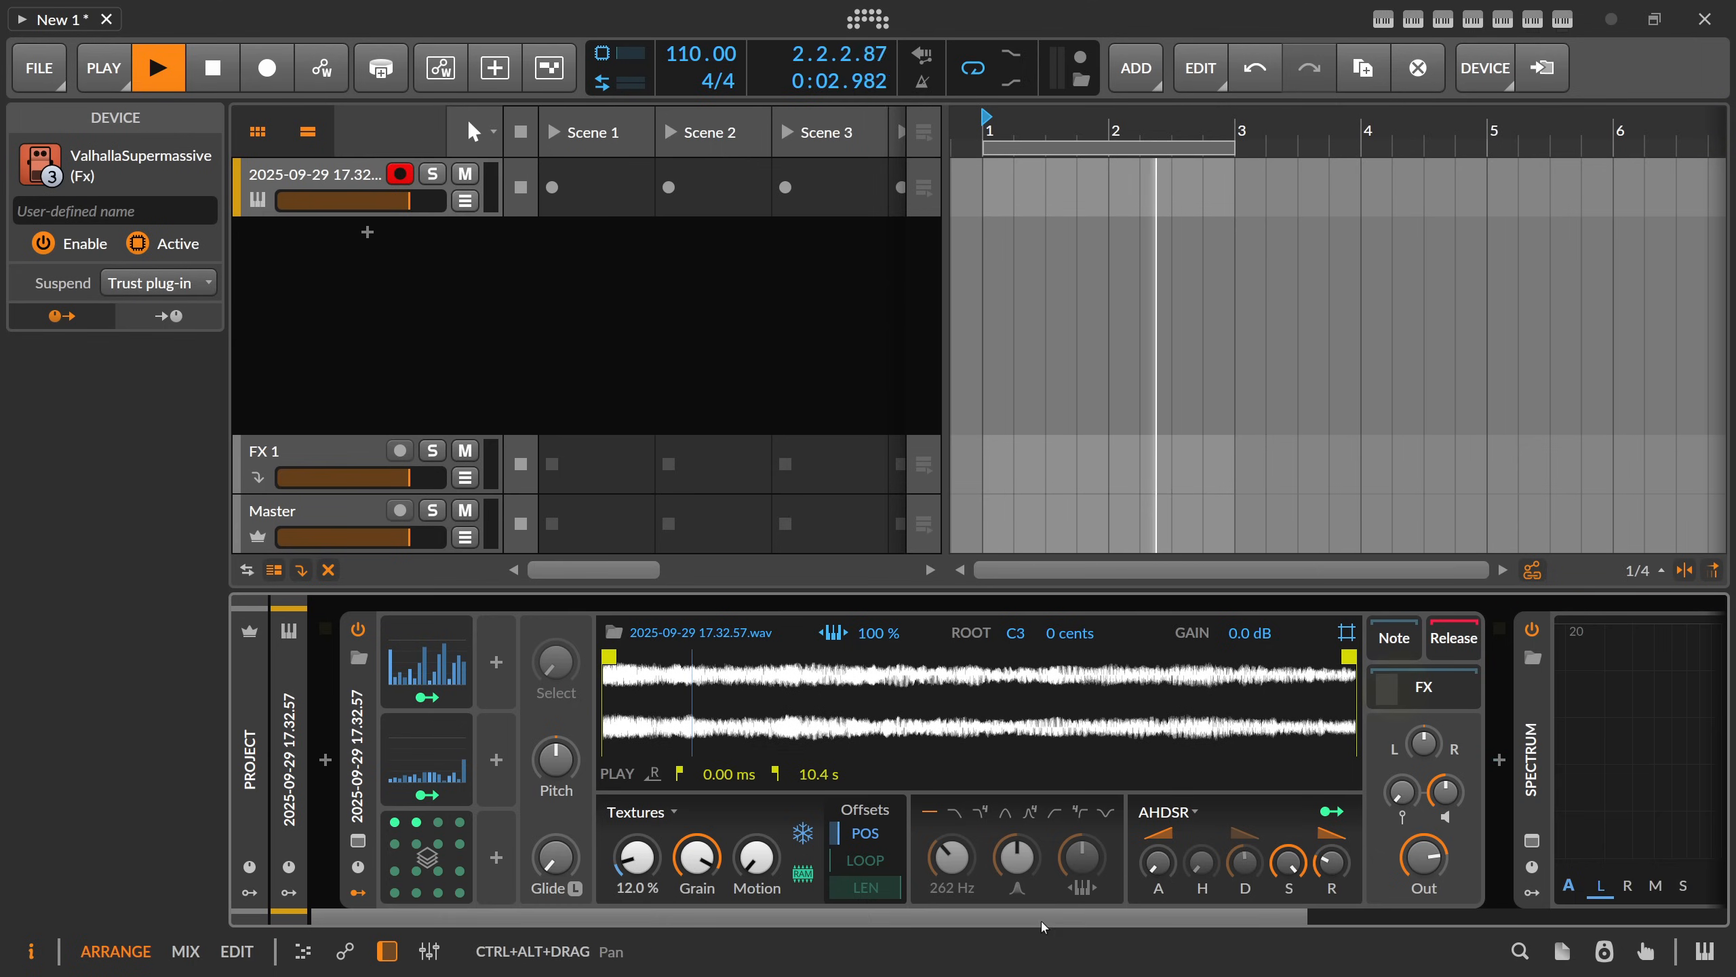
- Insert a Multiband FX-3 device between the Sampler and the Spectrum analyzer
scroll(1039, 919, "right", 5)
left_click(903, 760)
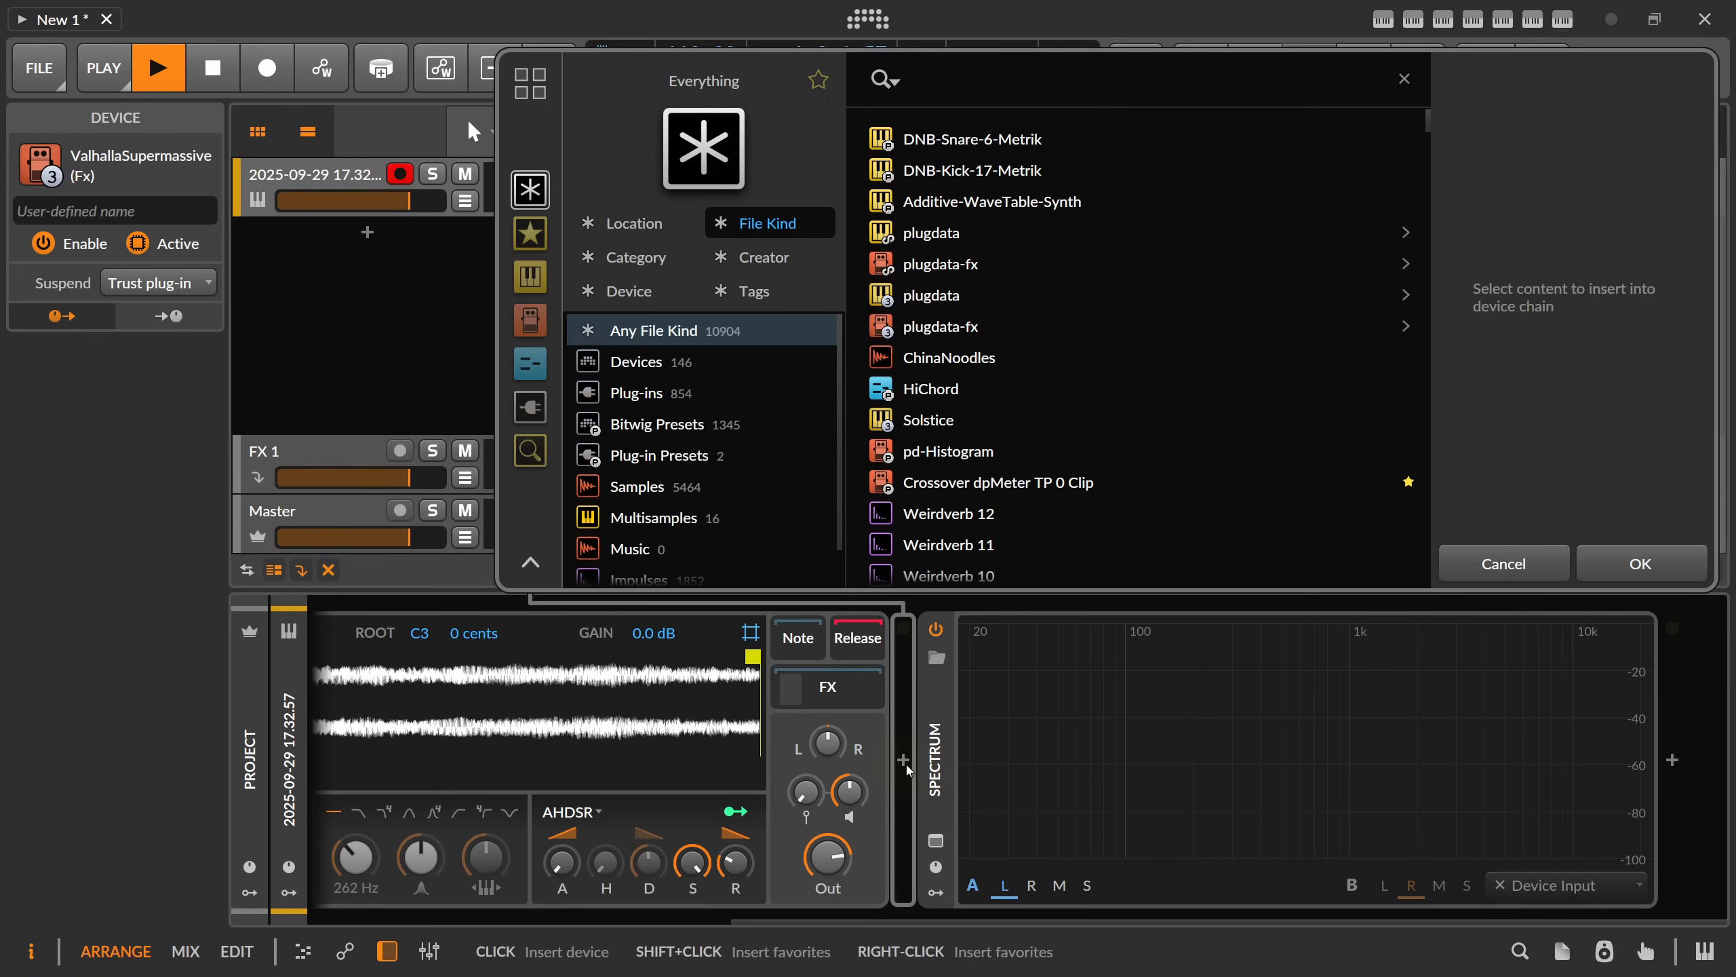
type("fx")
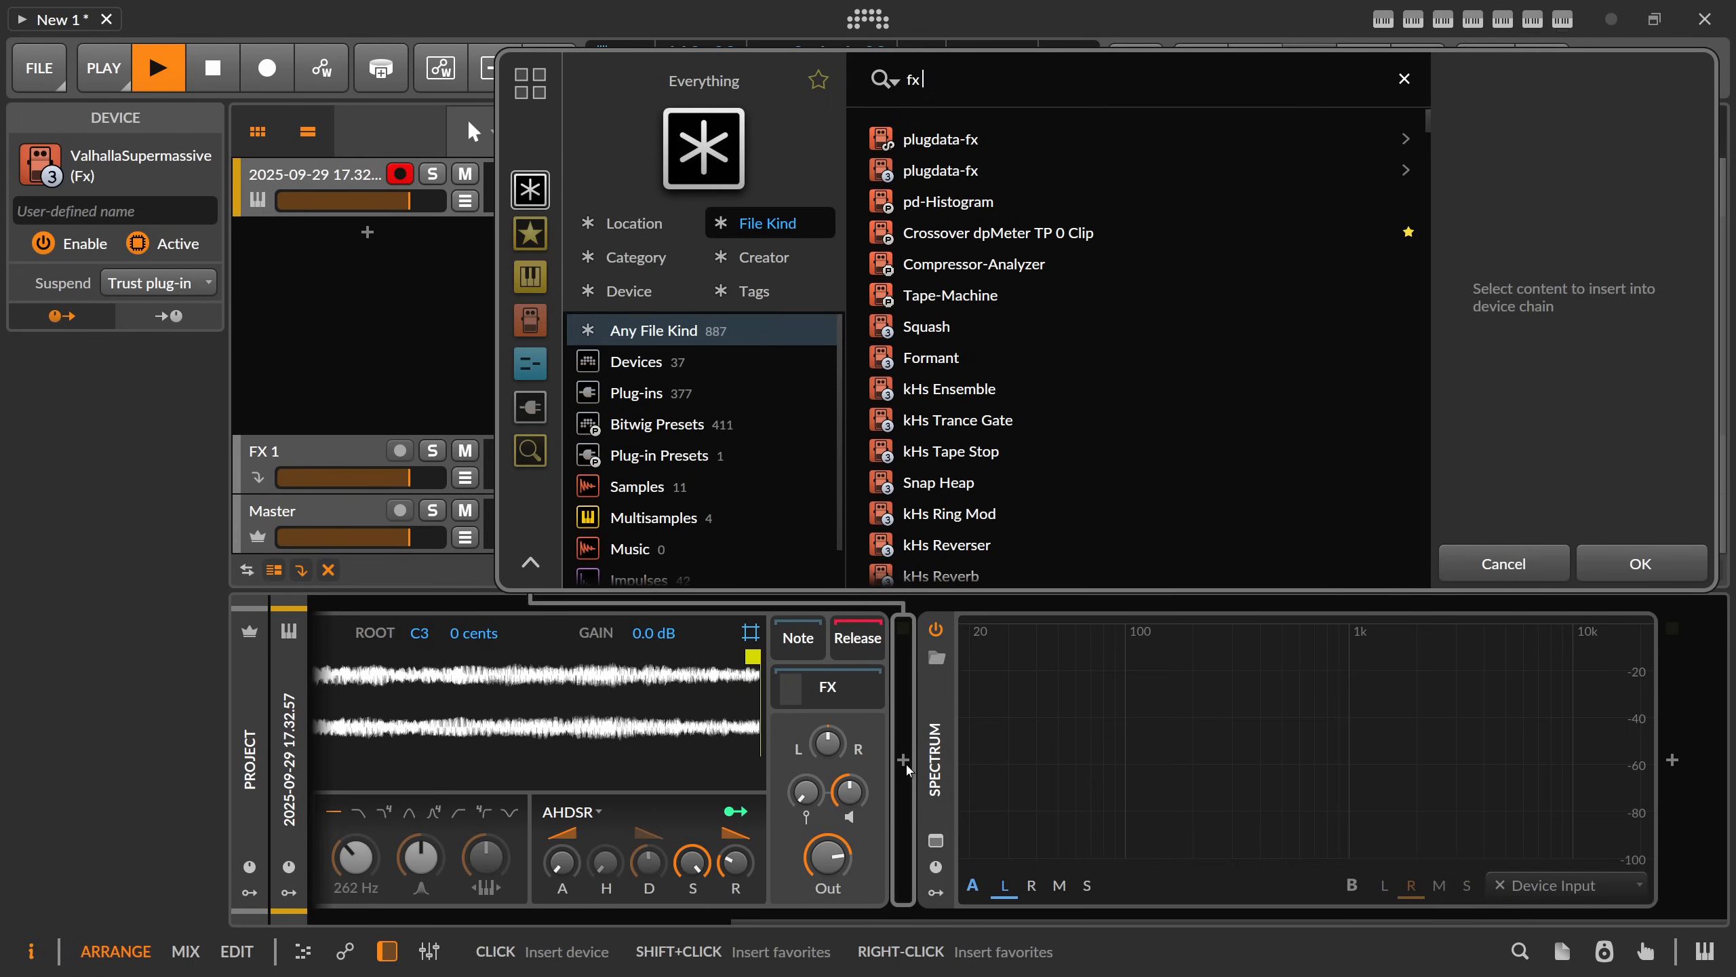
type("-3")
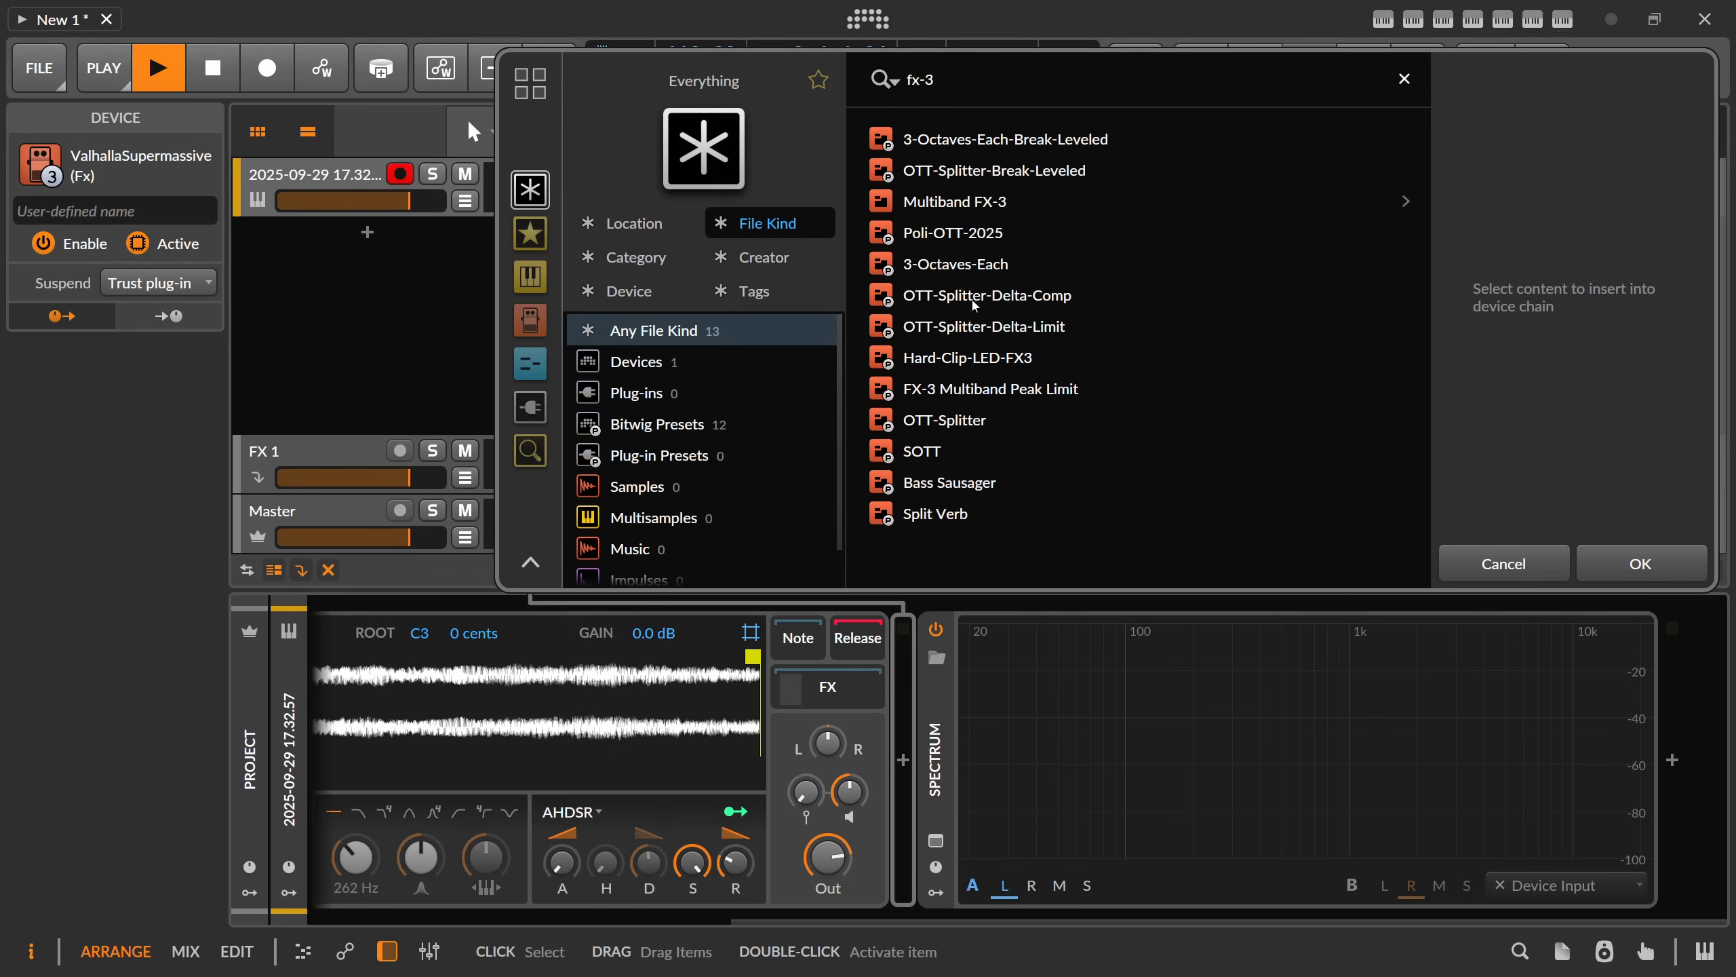
double_click(955, 200)
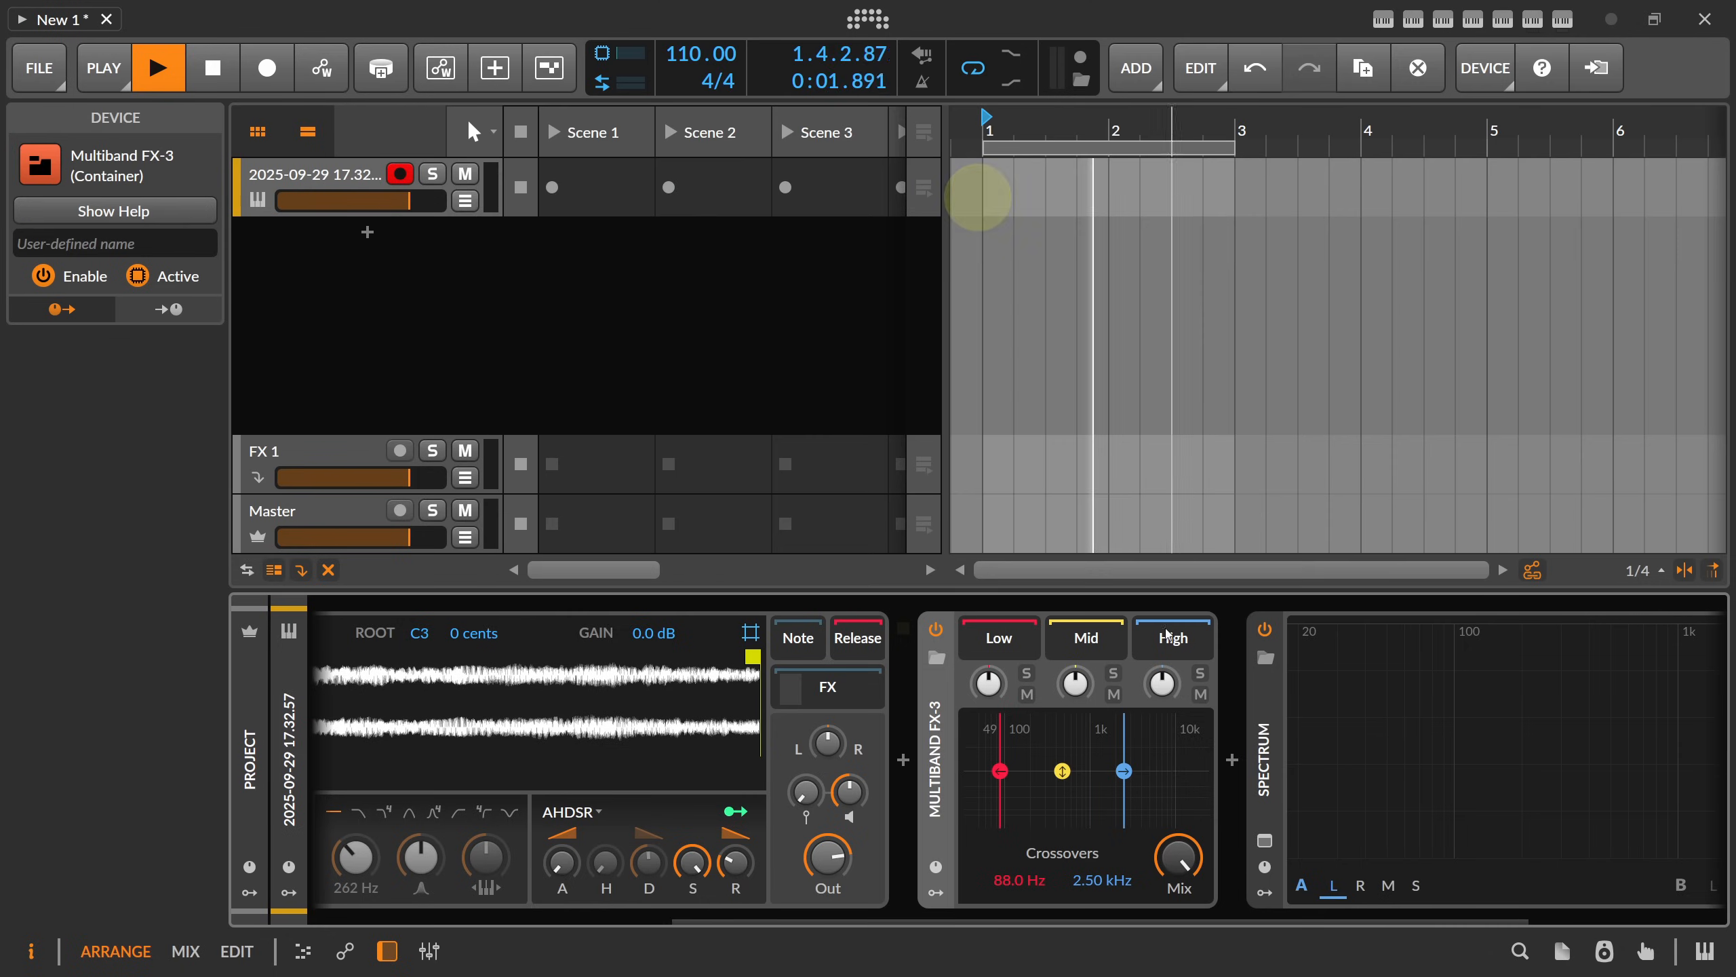
left_click_drag(932, 915, 1071, 908)
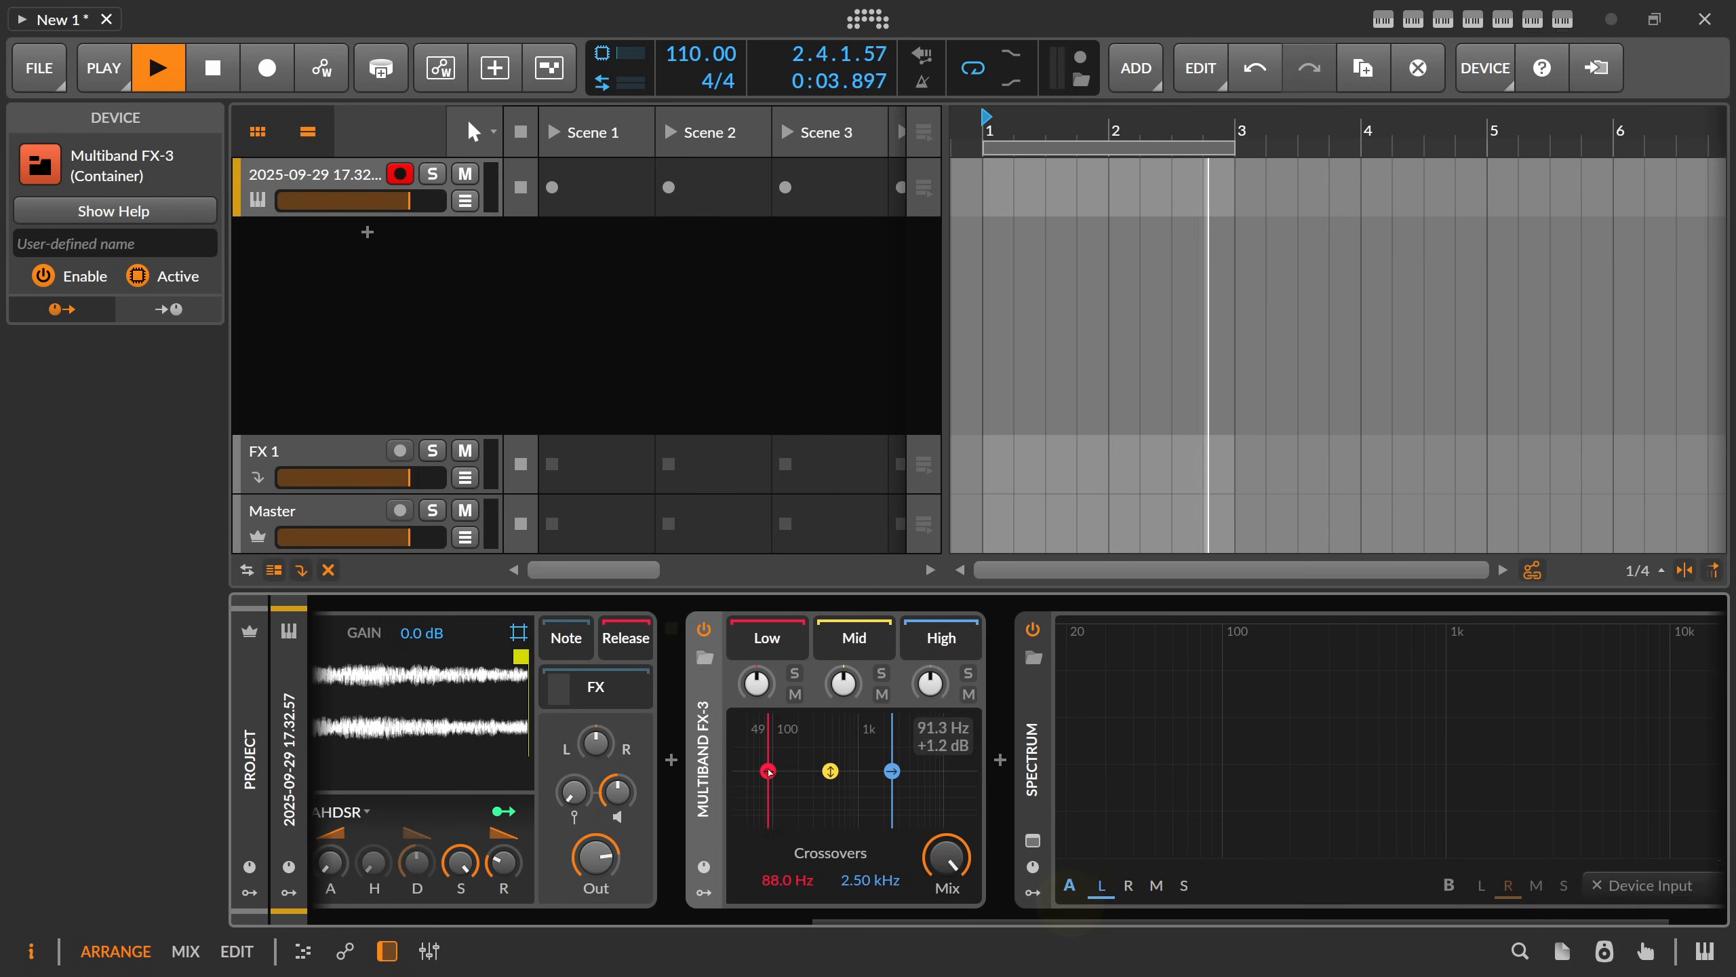
- Set the Multiband FX-3 low crossover to 203 Hz and insert a Filter+ device in the Low band
left_click_drag(766, 774, 797, 776)
left_click(787, 643)
left_click(1000, 759)
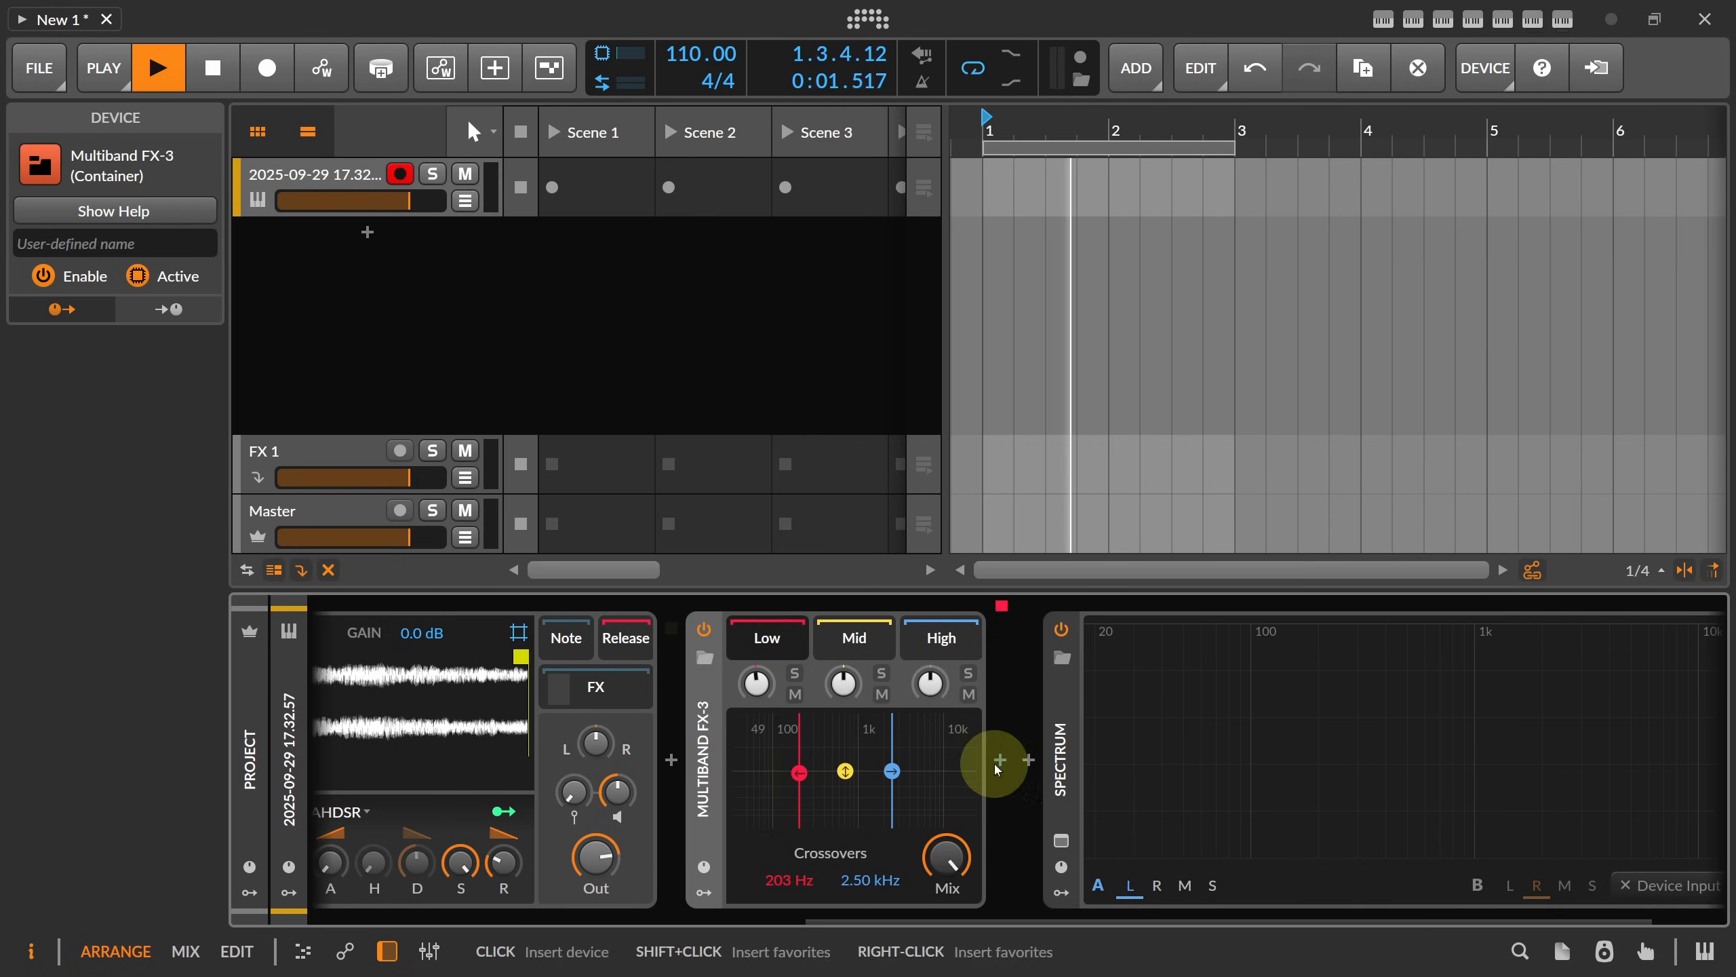
type("filter")
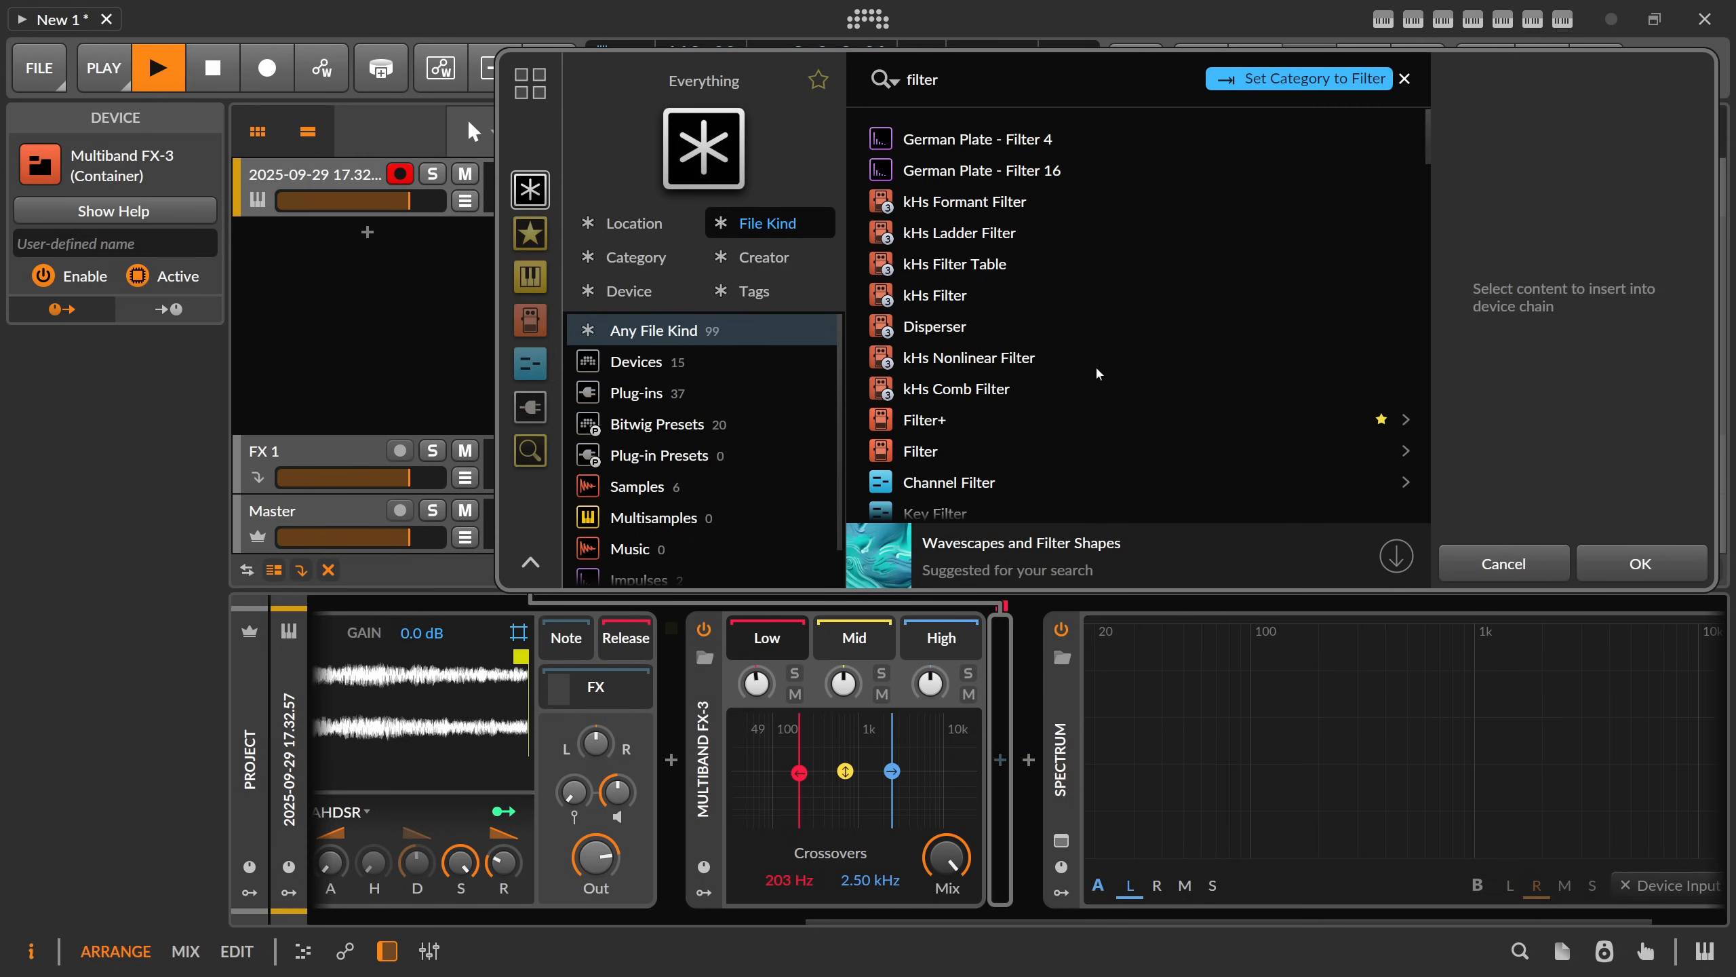
double_click(927, 419)
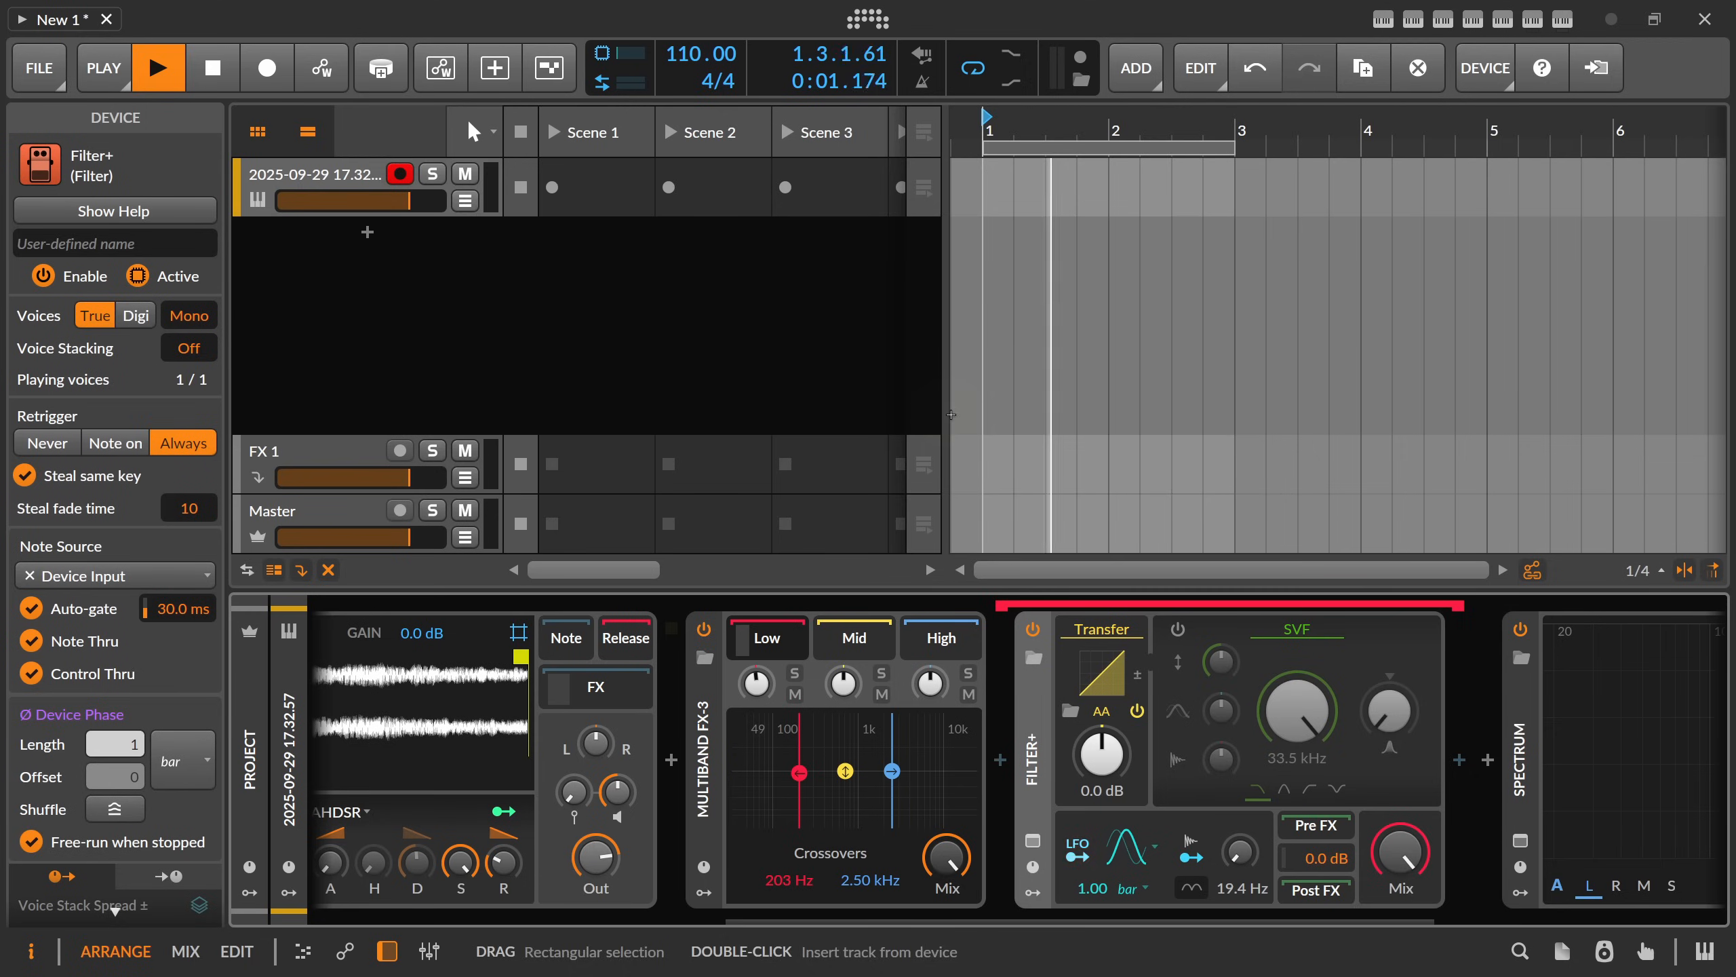
- Make the Filter+ transfer curve bipolar and shape it into an S-curve around a centre point, with the snap grid at 4 × 3
left_click(1096, 661)
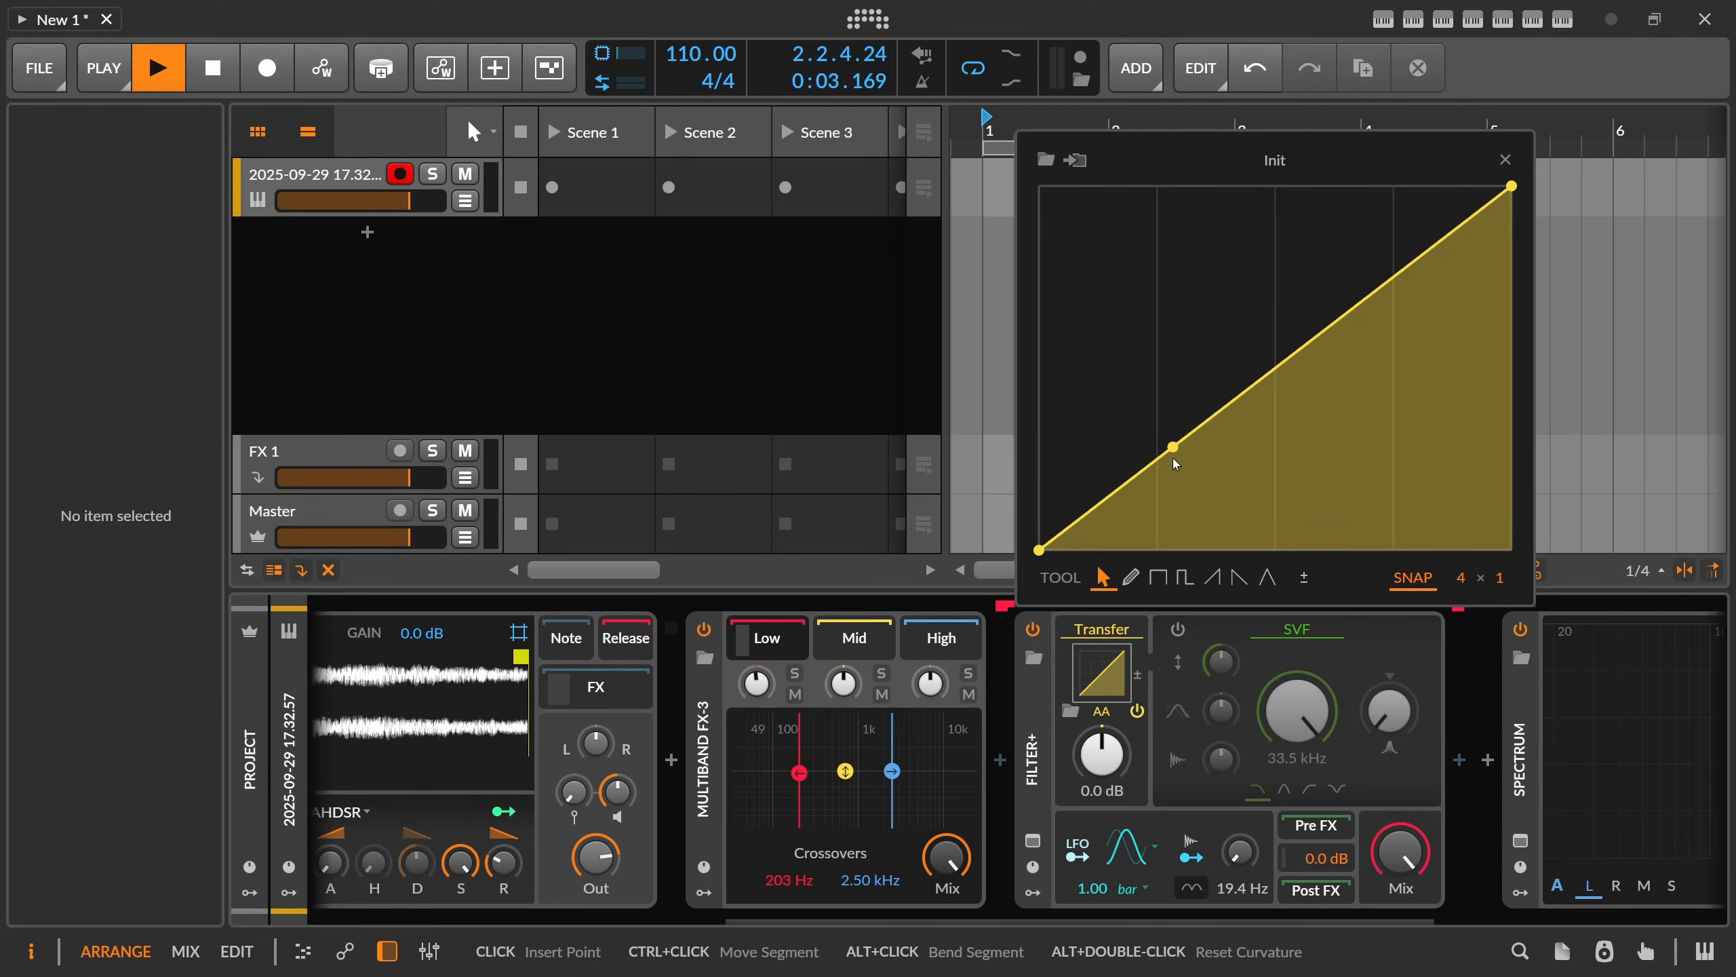
left_click_drag(1175, 464, 1112, 547)
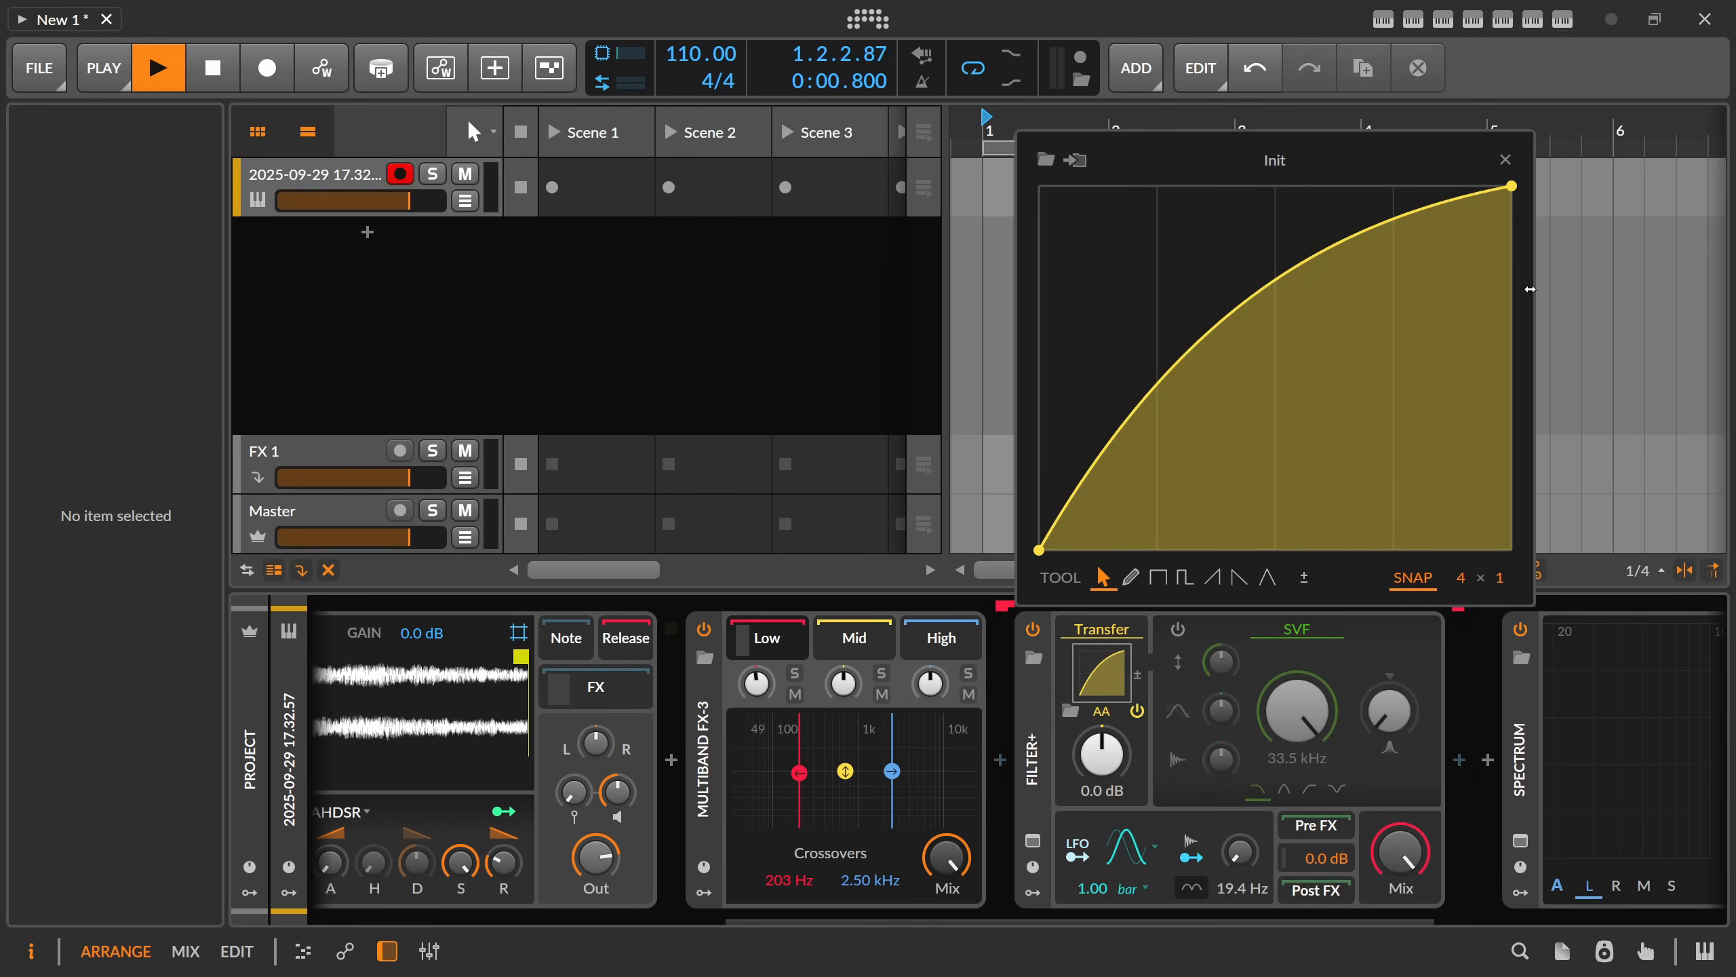
left_click(1137, 675)
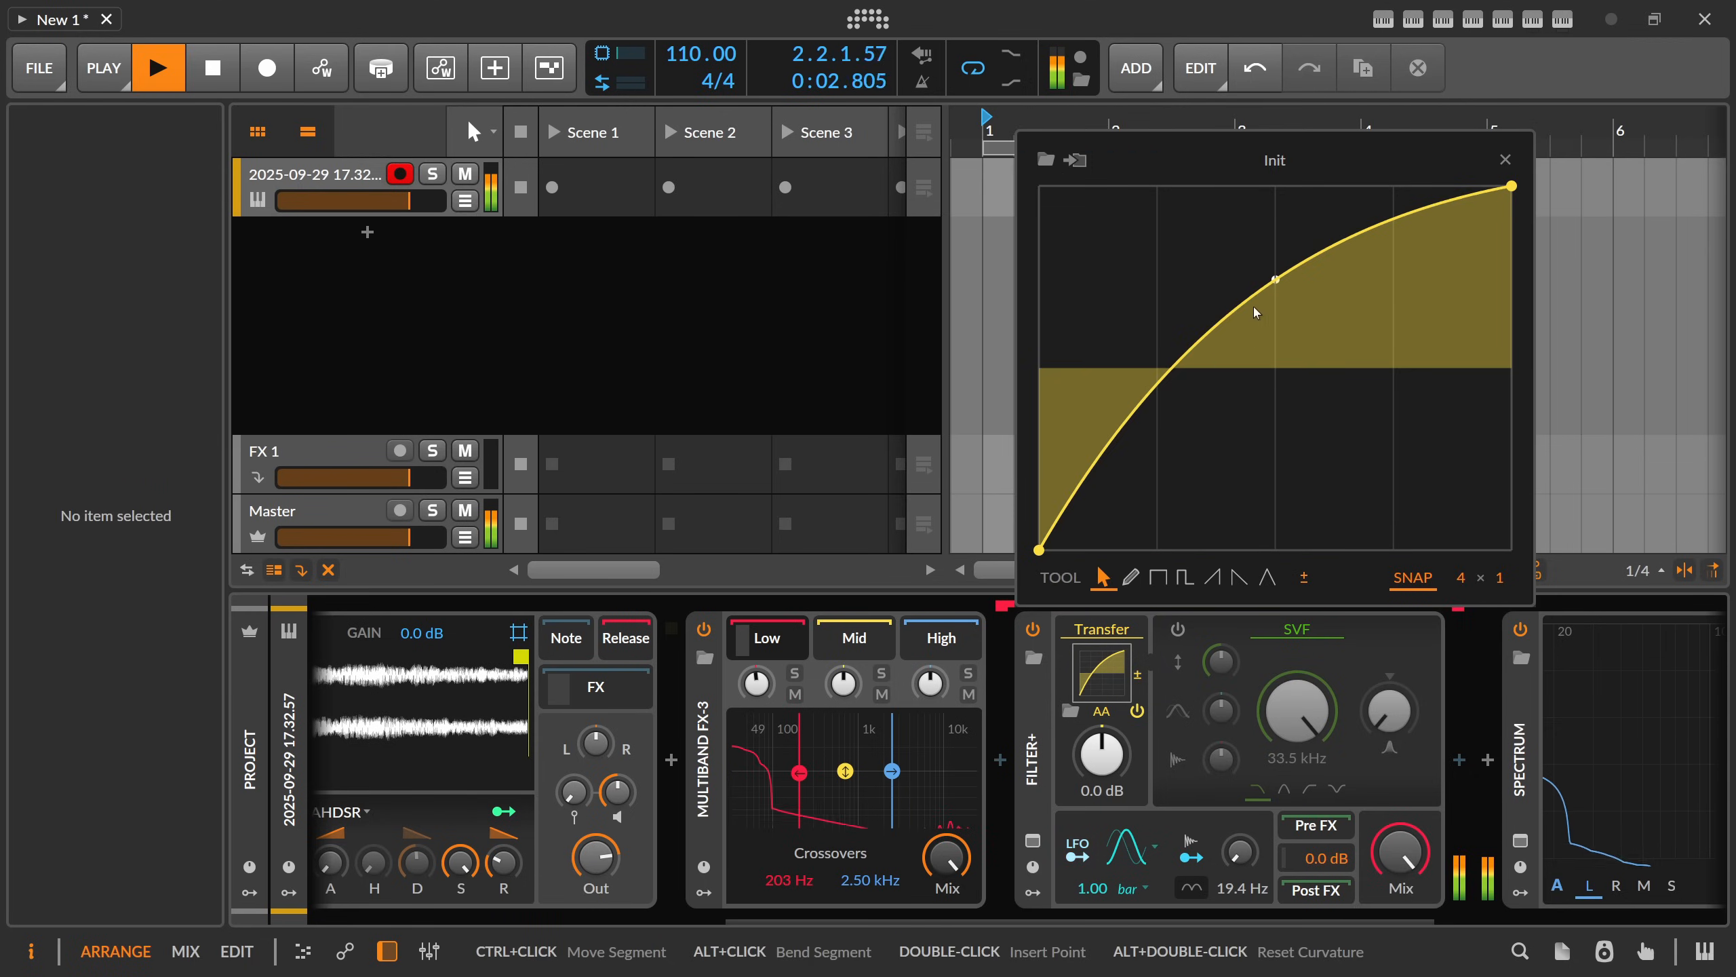
left_click_drag(1276, 279, 1276, 365)
left_click_drag(1500, 578, 1494, 576)
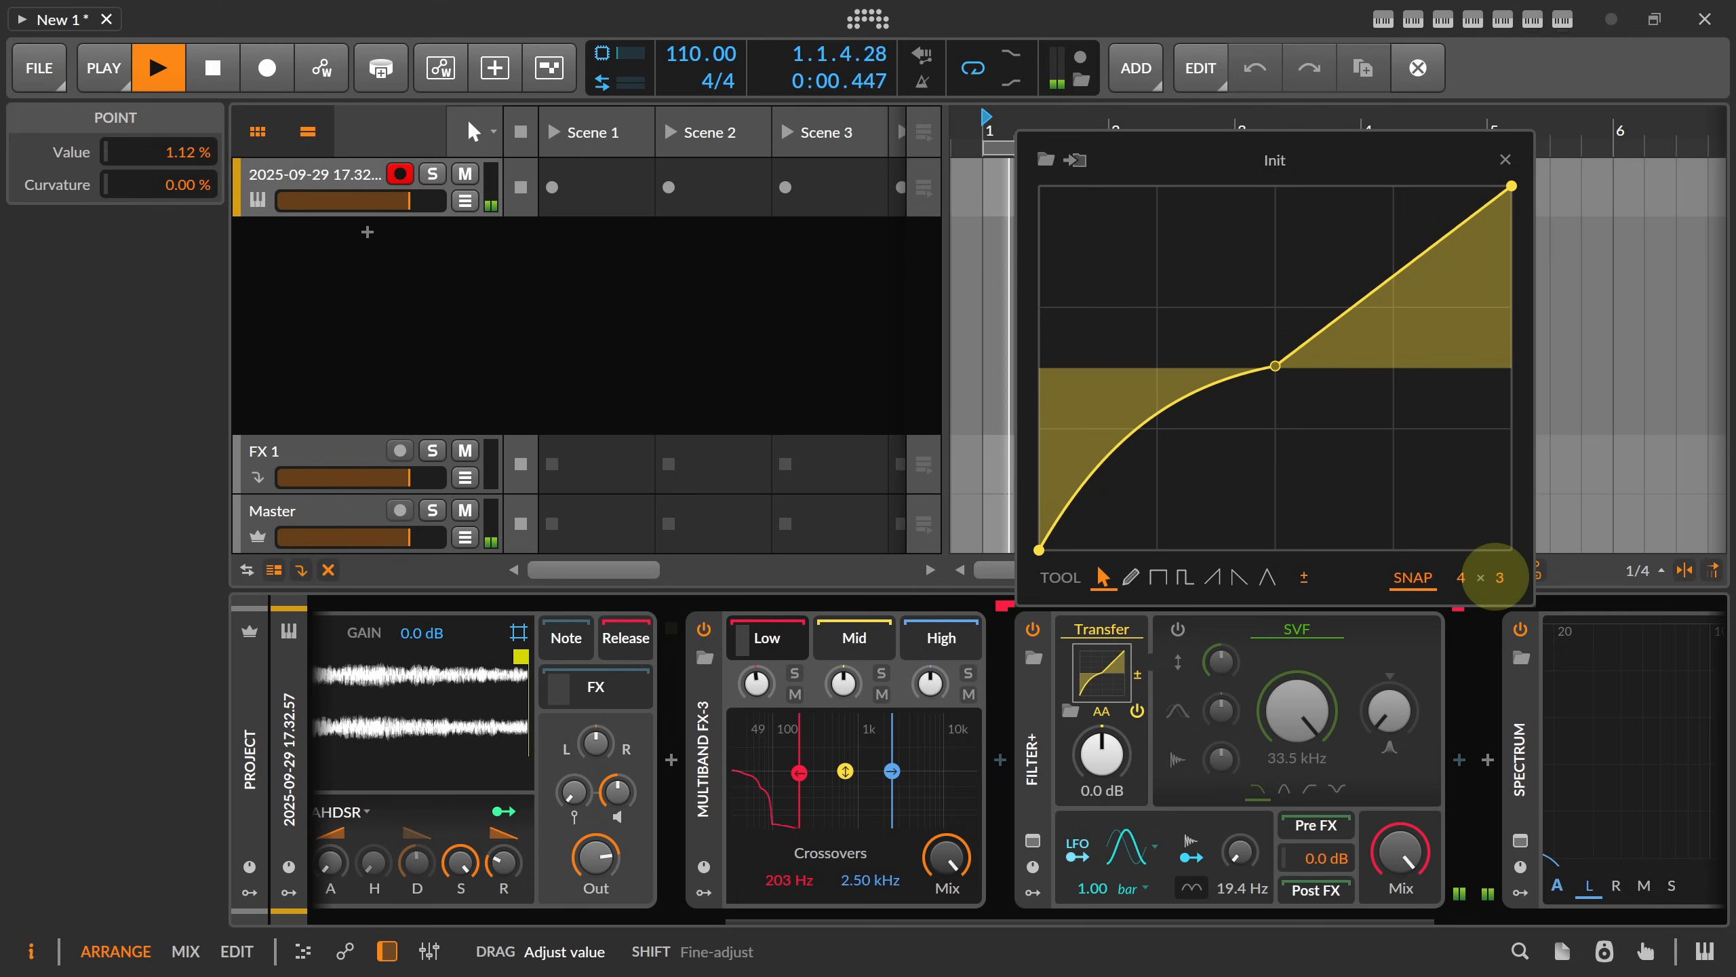
left_click_drag(1194, 392, 1200, 410)
left_click_drag(1326, 327, 1326, 321)
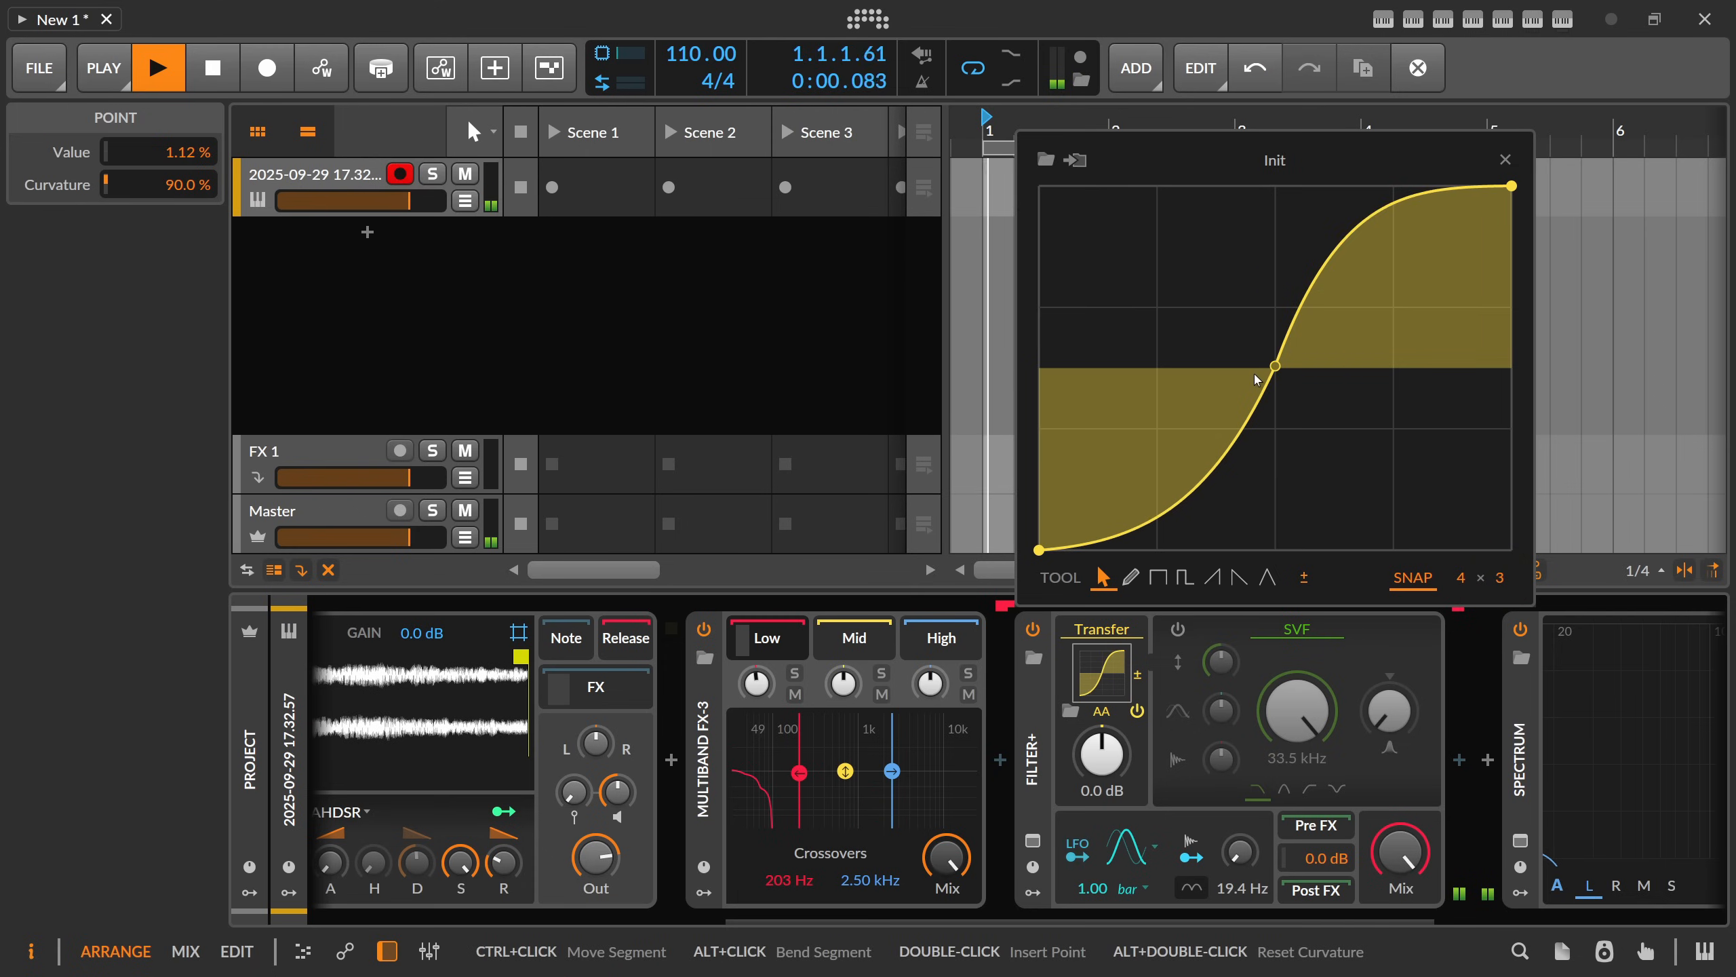
- Add four points to the transfer curve so each half folds back in a zigzag
double_click(1141, 463)
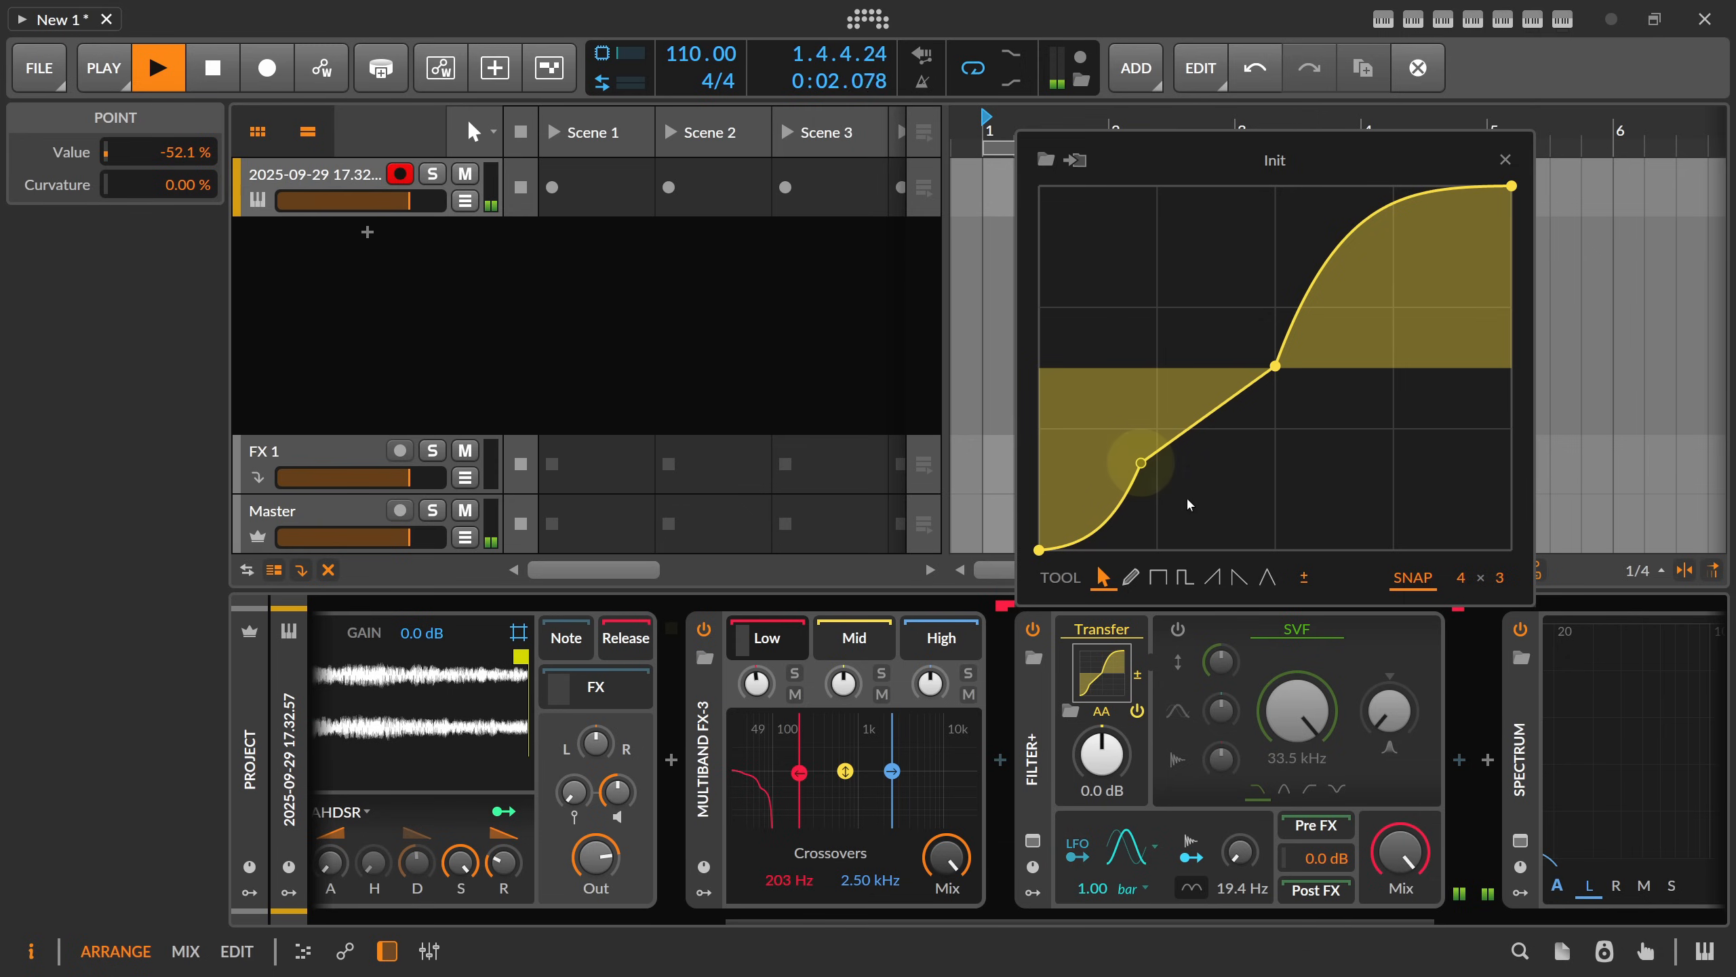
double_click(1204, 498)
double_click(1326, 228)
double_click(1368, 299)
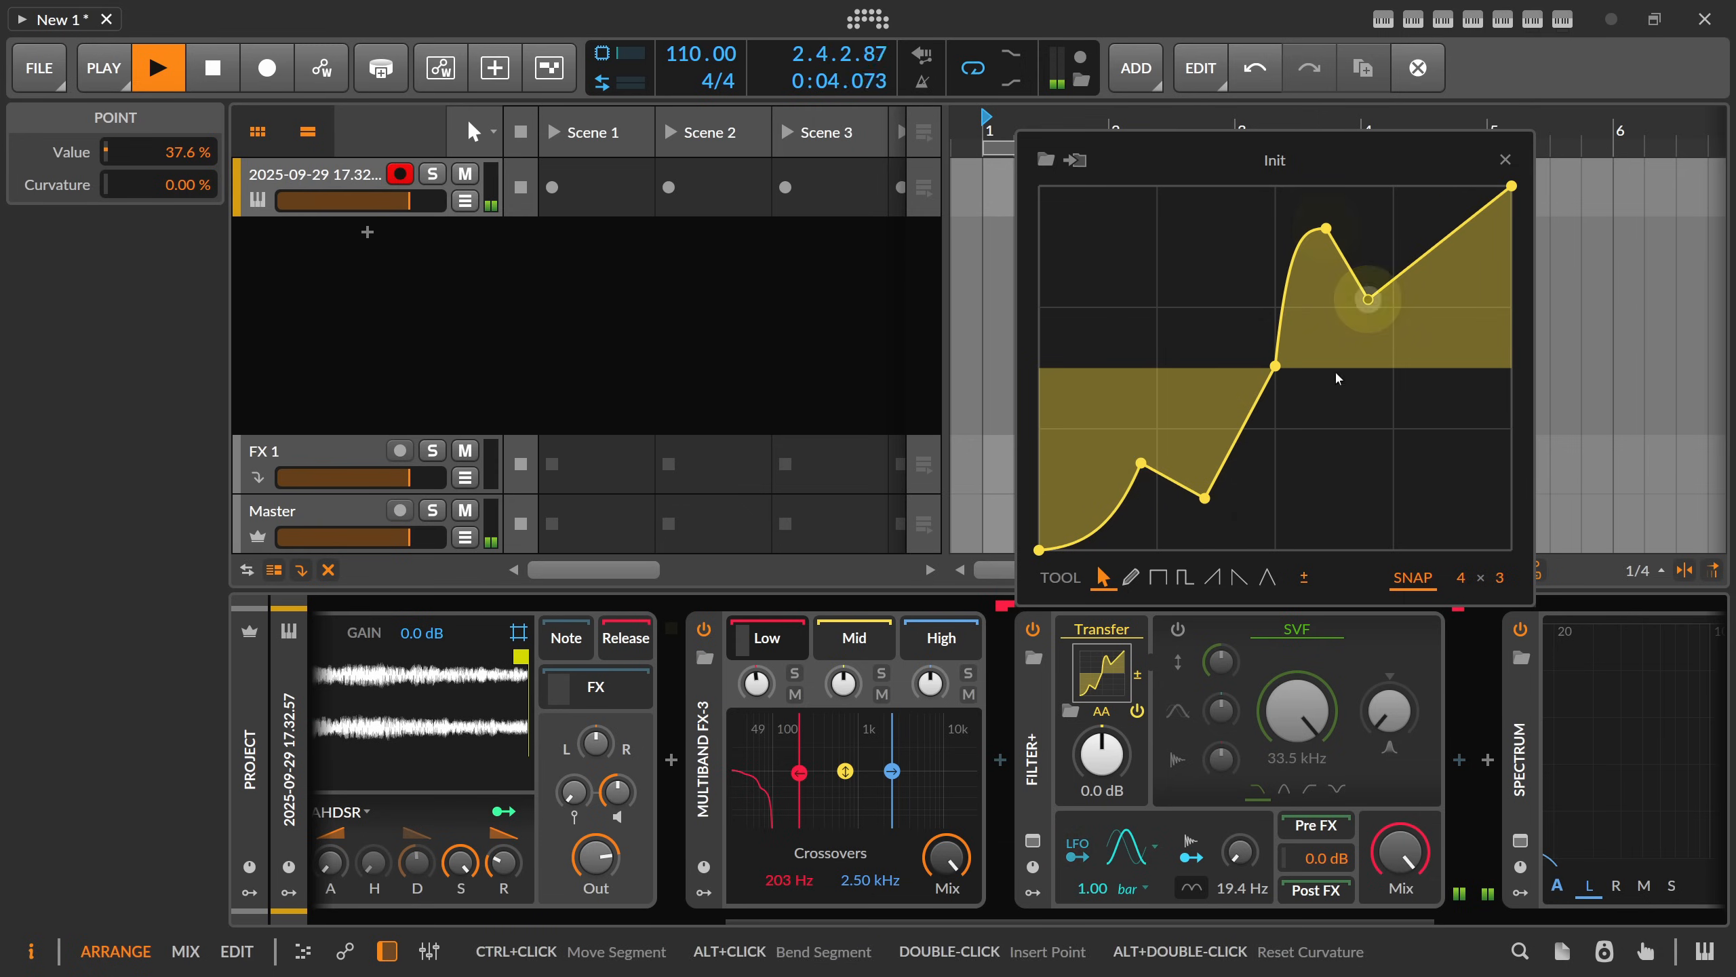
- Set the low crossover to 291 Hz and snap the transfer curve's centre point to 0.00 % on a 4 × 2 grid
left_click_drag(799, 772, 817, 775)
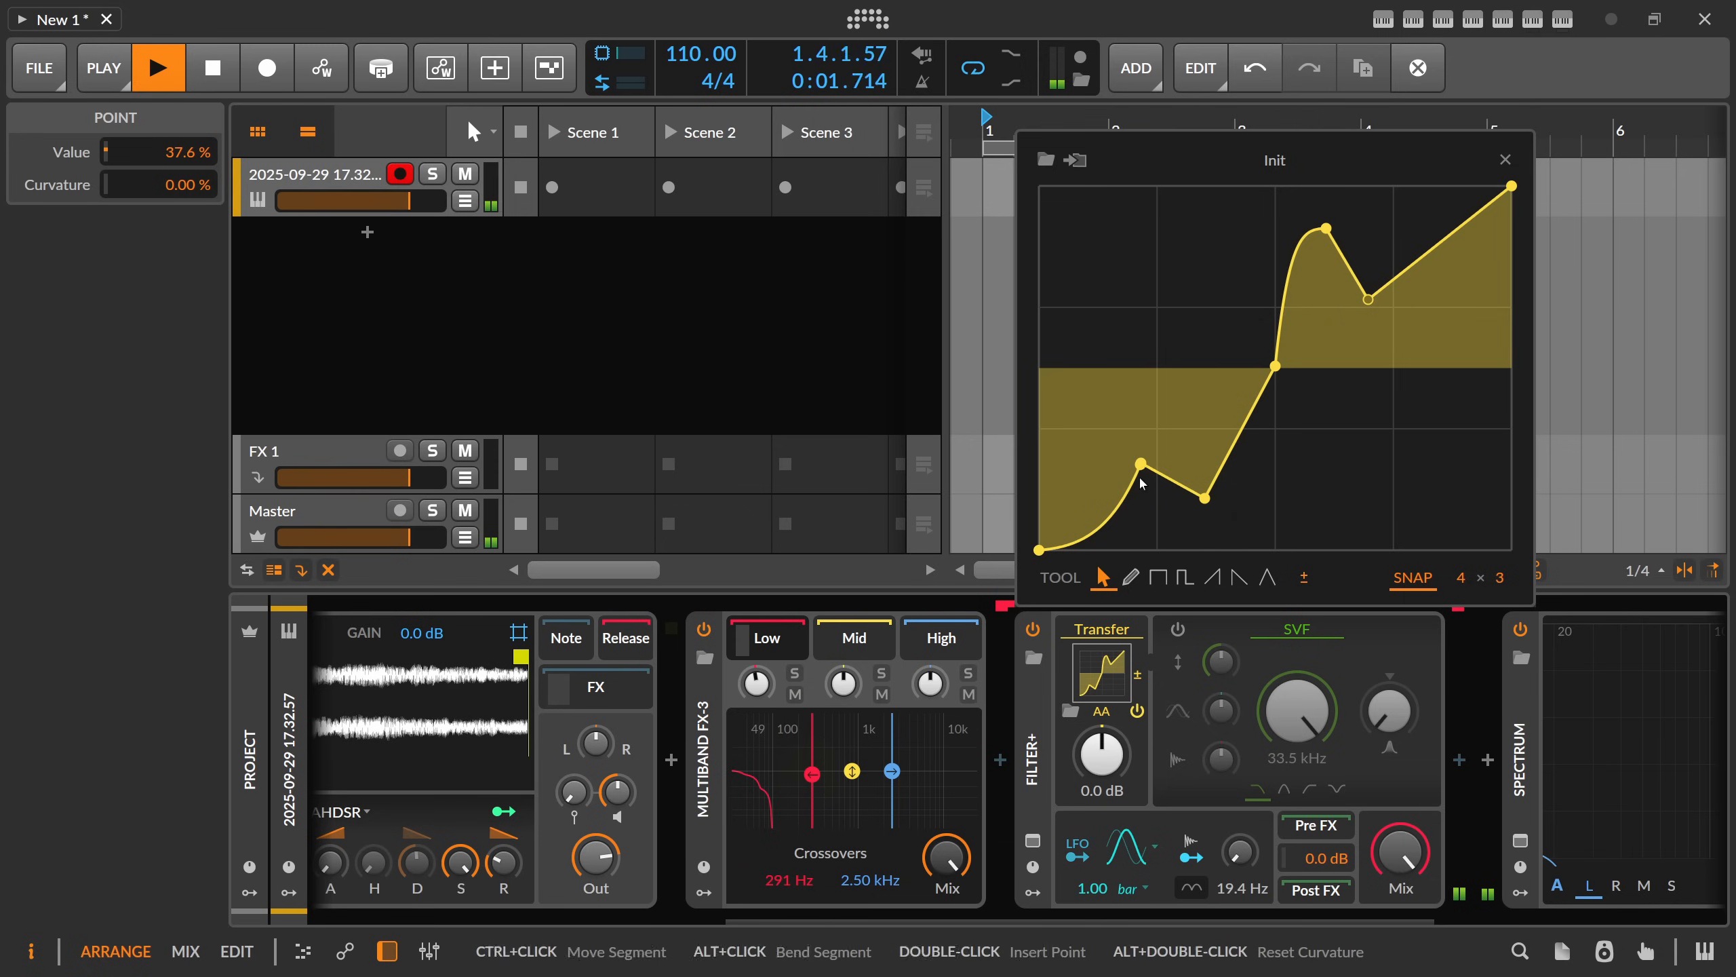
left_click_drag(1275, 367, 1268, 369)
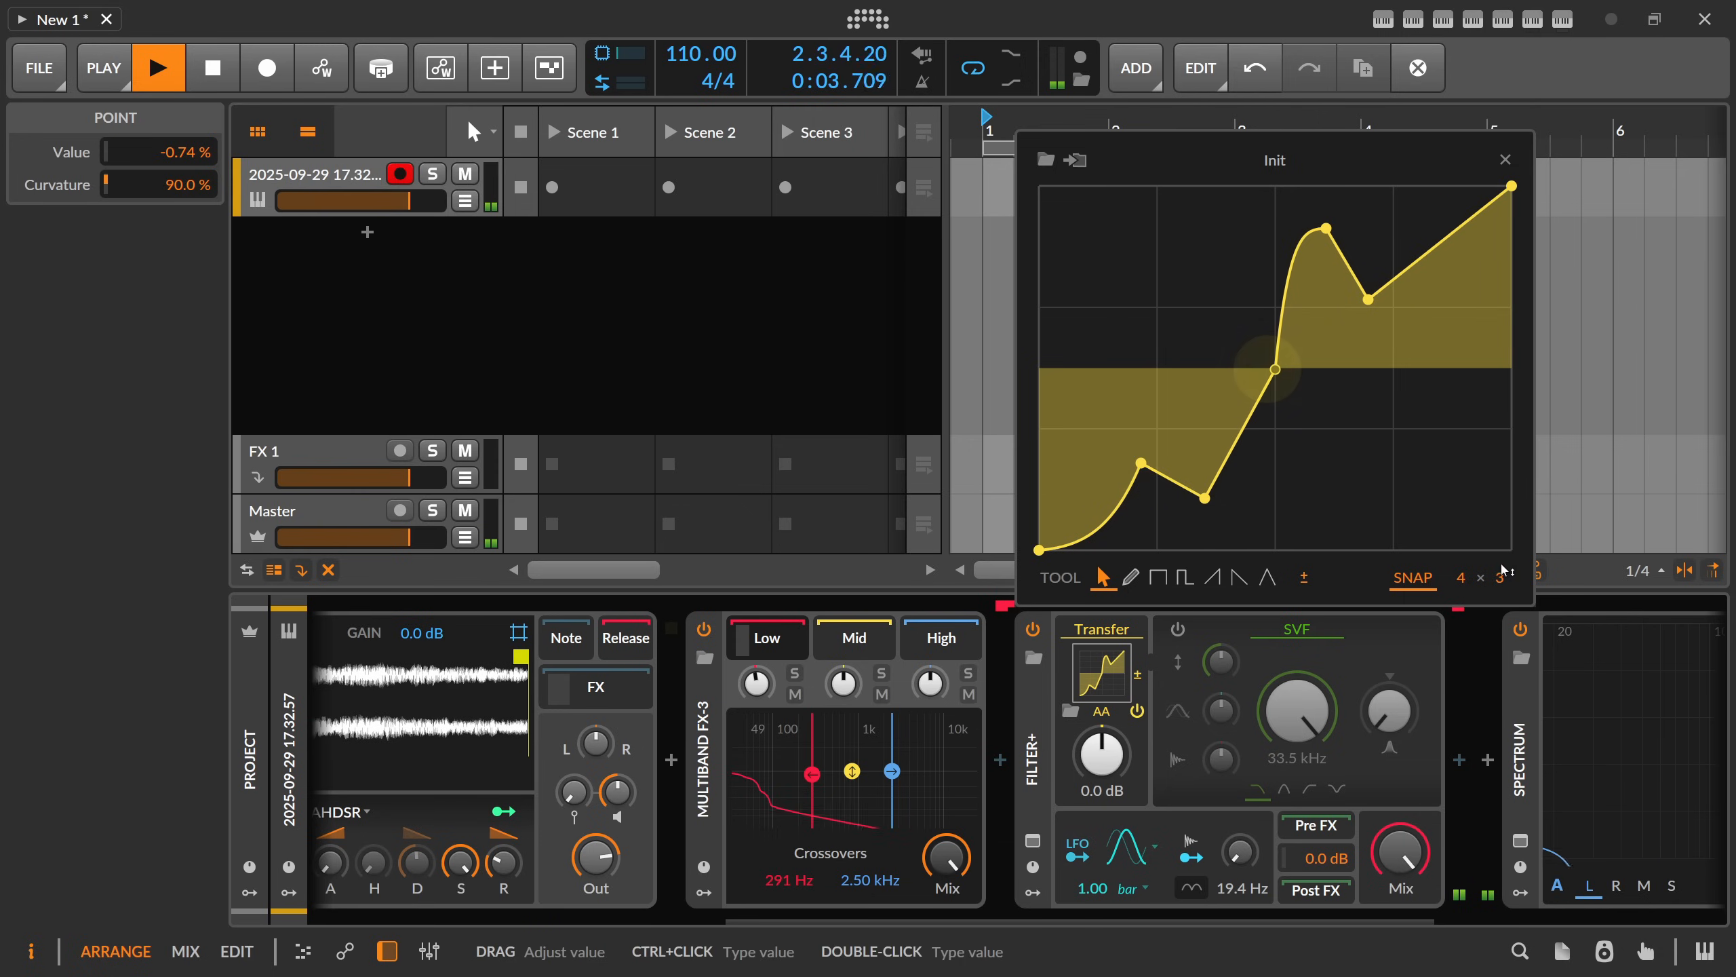
left_click_drag(1494, 576, 1496, 580)
left_click_drag(1276, 370, 1277, 357)
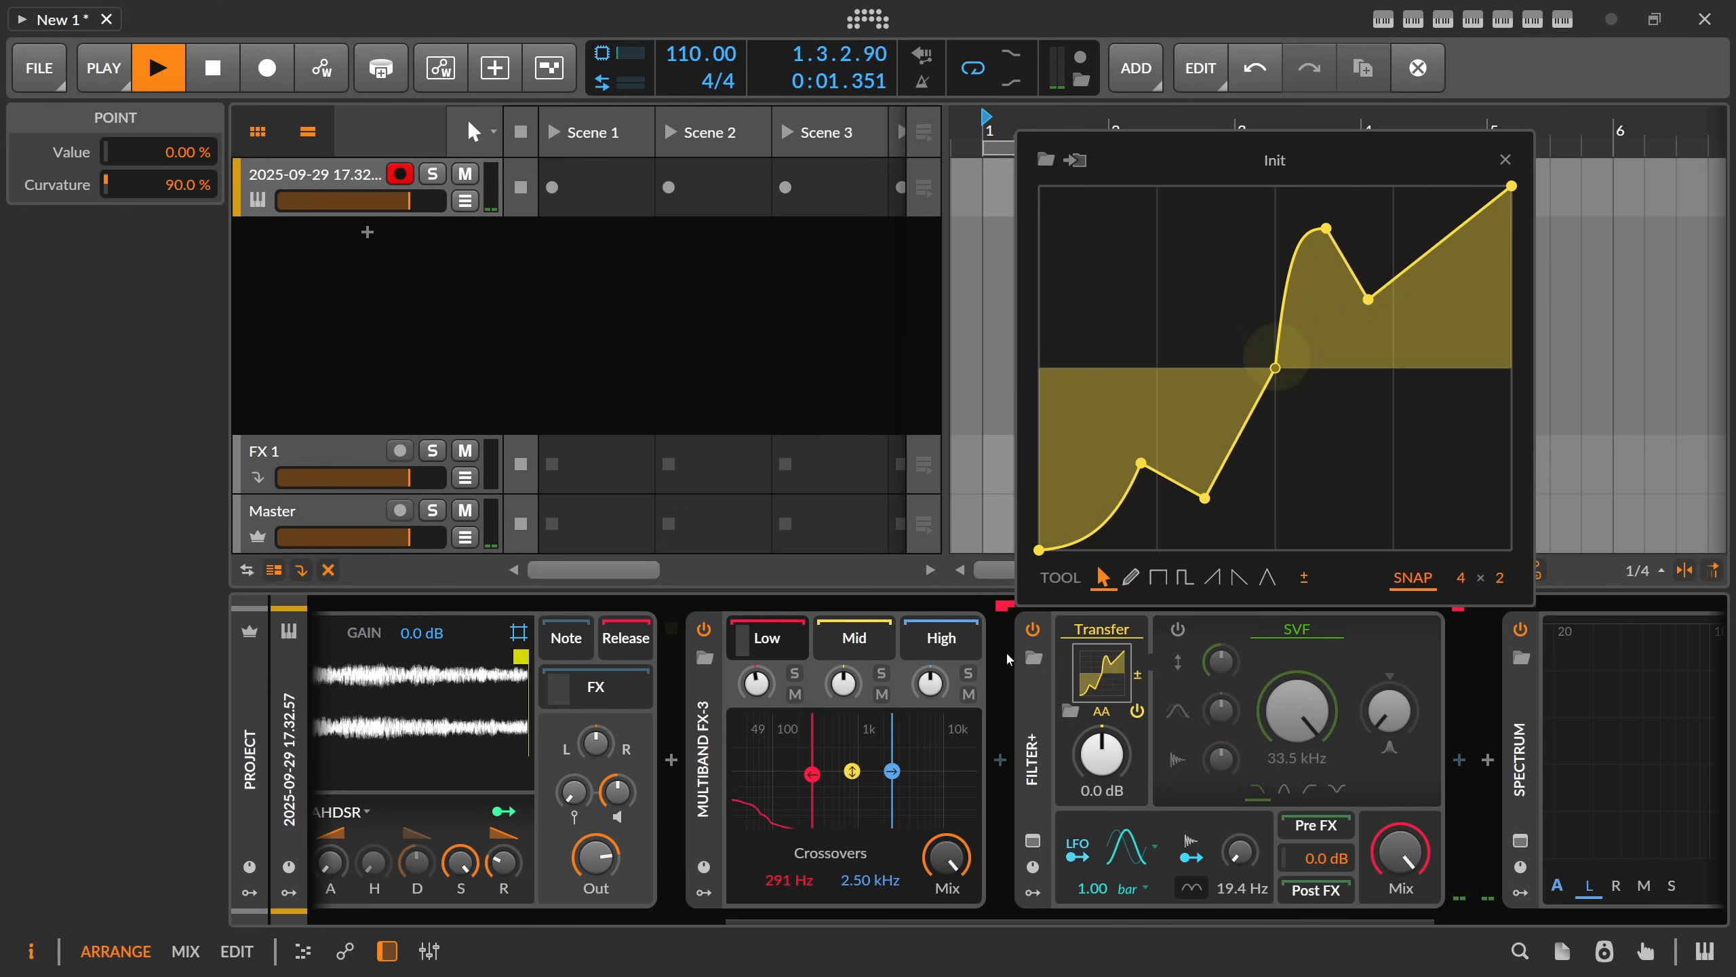
- Copy the Low band's Filter+ into the High and Mid bands of Multiband FX-3
left_click(862, 643)
left_click(775, 639)
left_click(1035, 752)
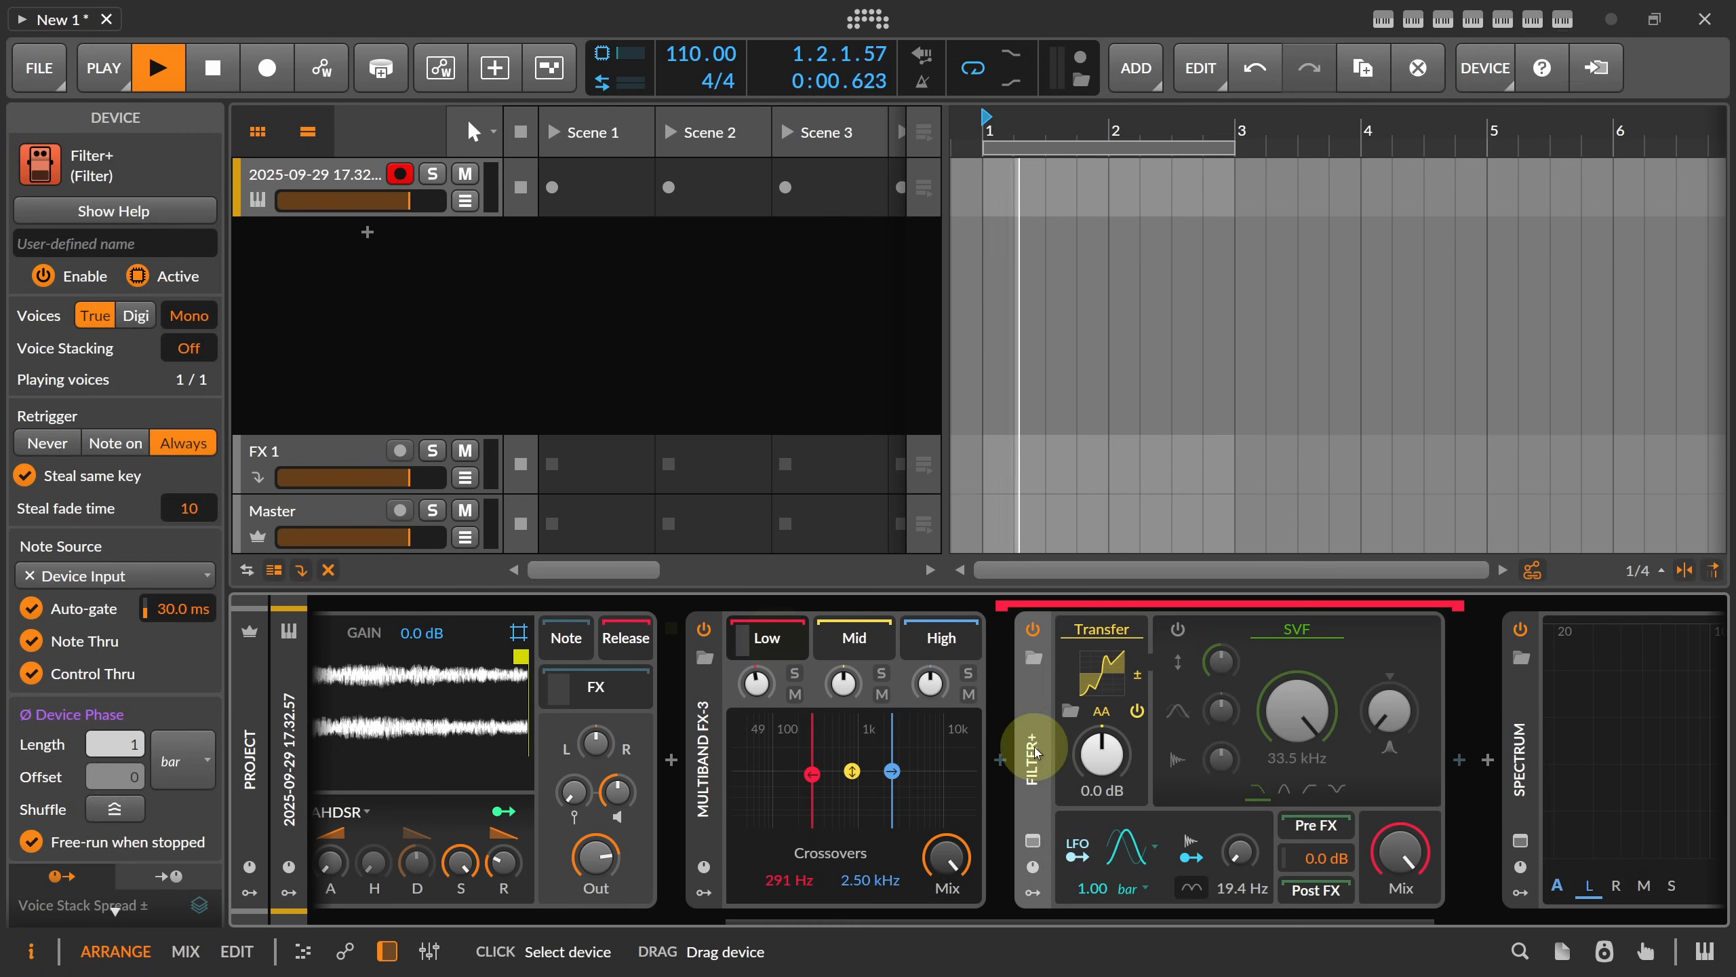
left_click(956, 646)
left_click(859, 644)
left_click(785, 646)
left_click(853, 646)
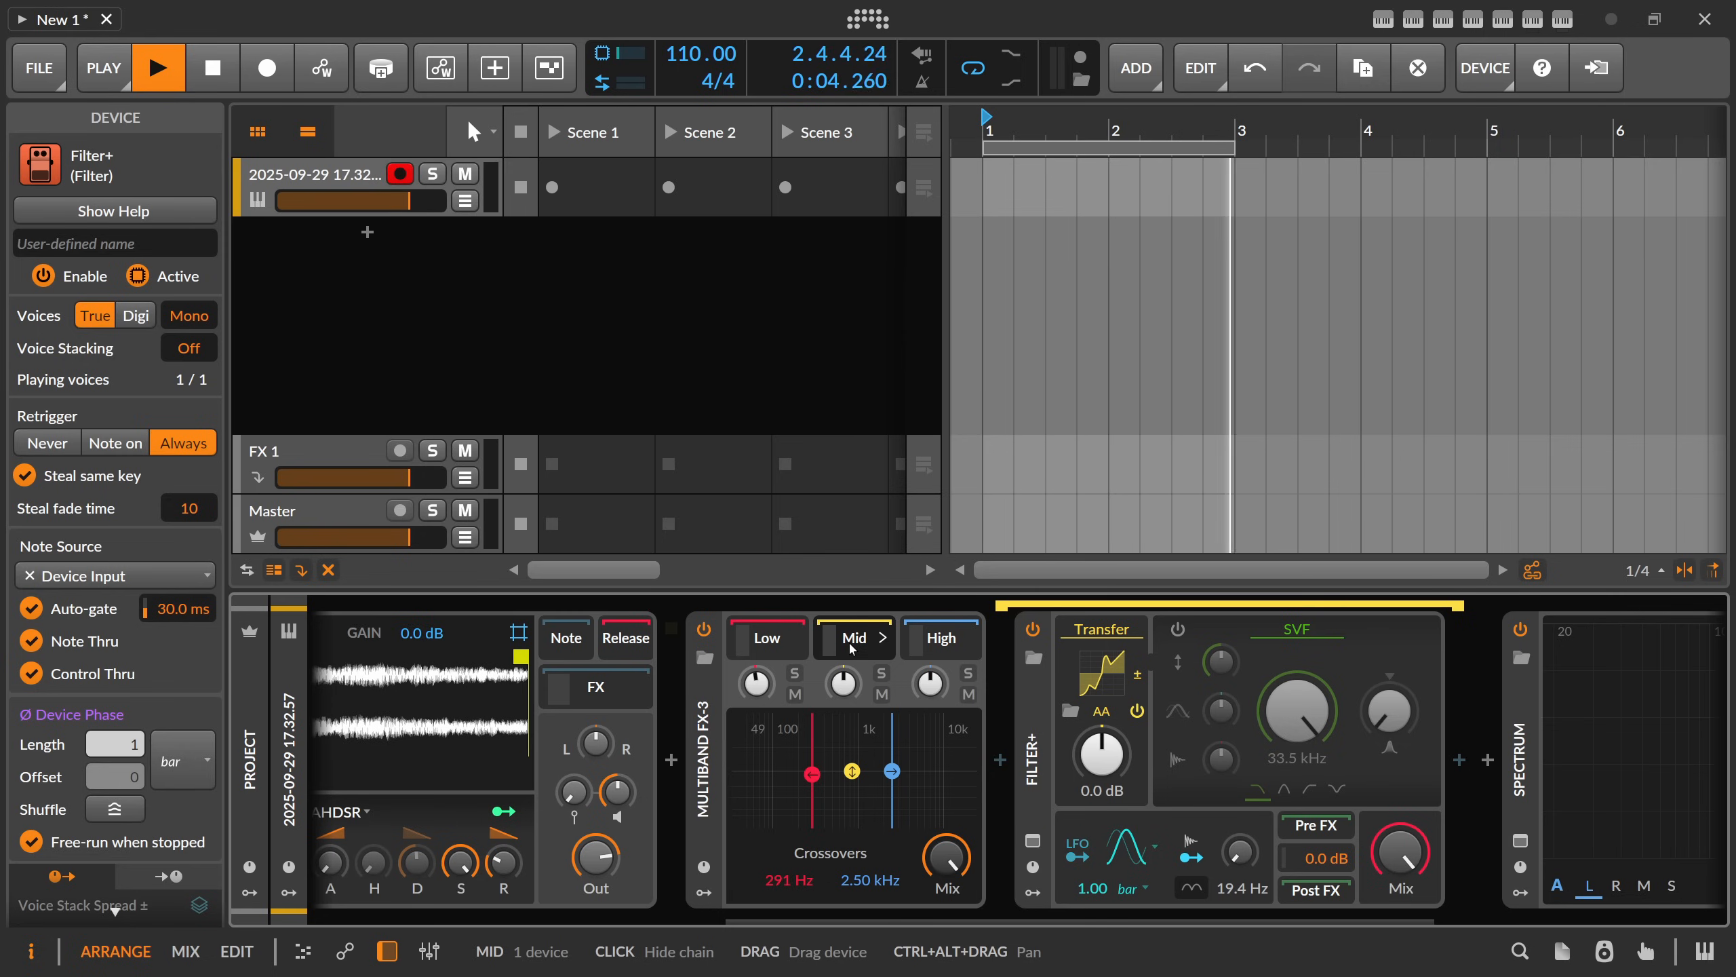
- Set the crossovers to 190 Hz and 3.02 kHz and look over the Mid band's Filter+ transfer curve
left_click_drag(812, 774, 905, 779)
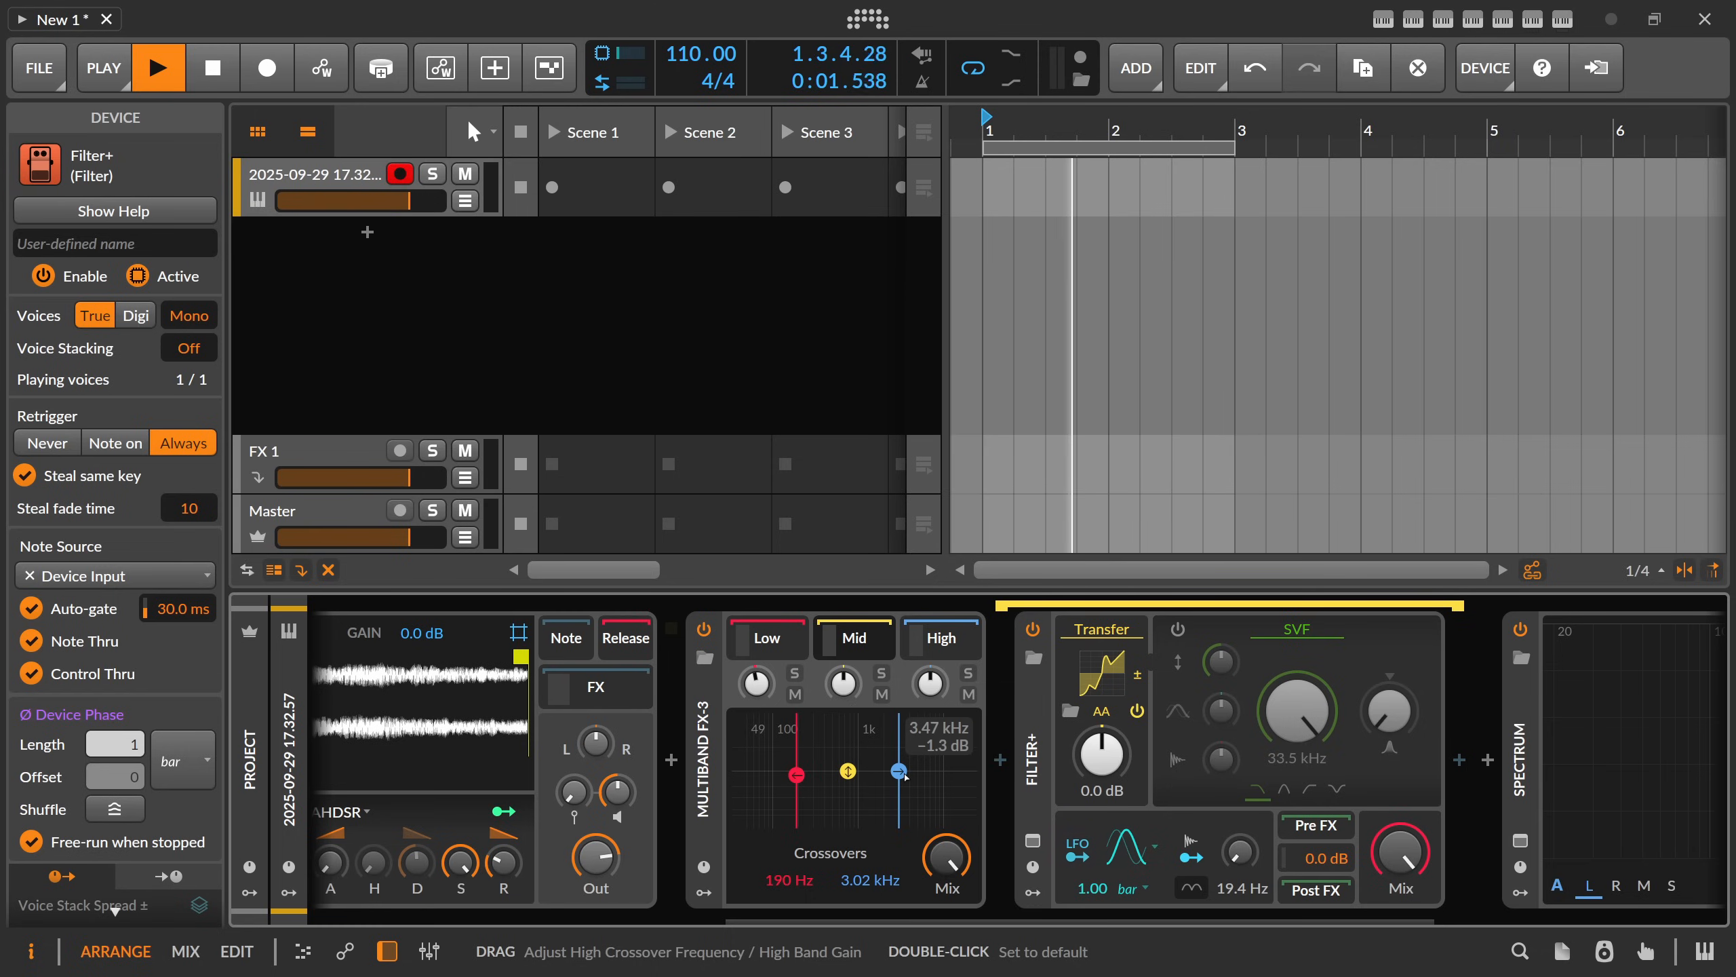
left_click(1101, 674)
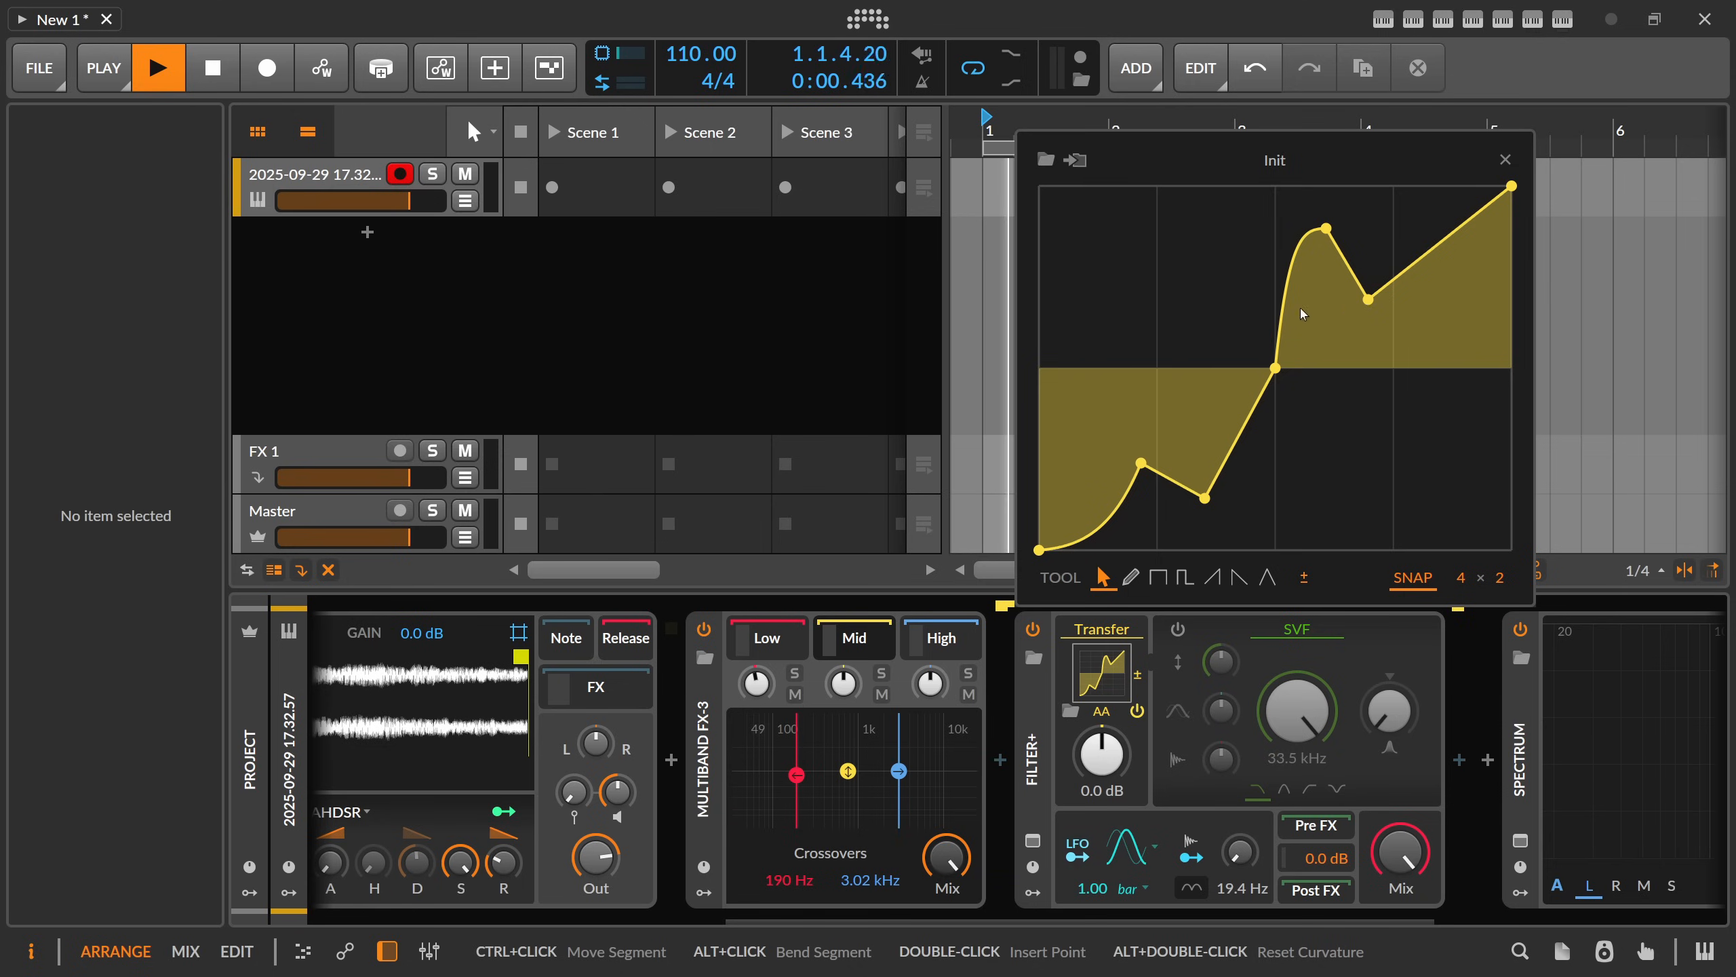
left_click(1506, 160)
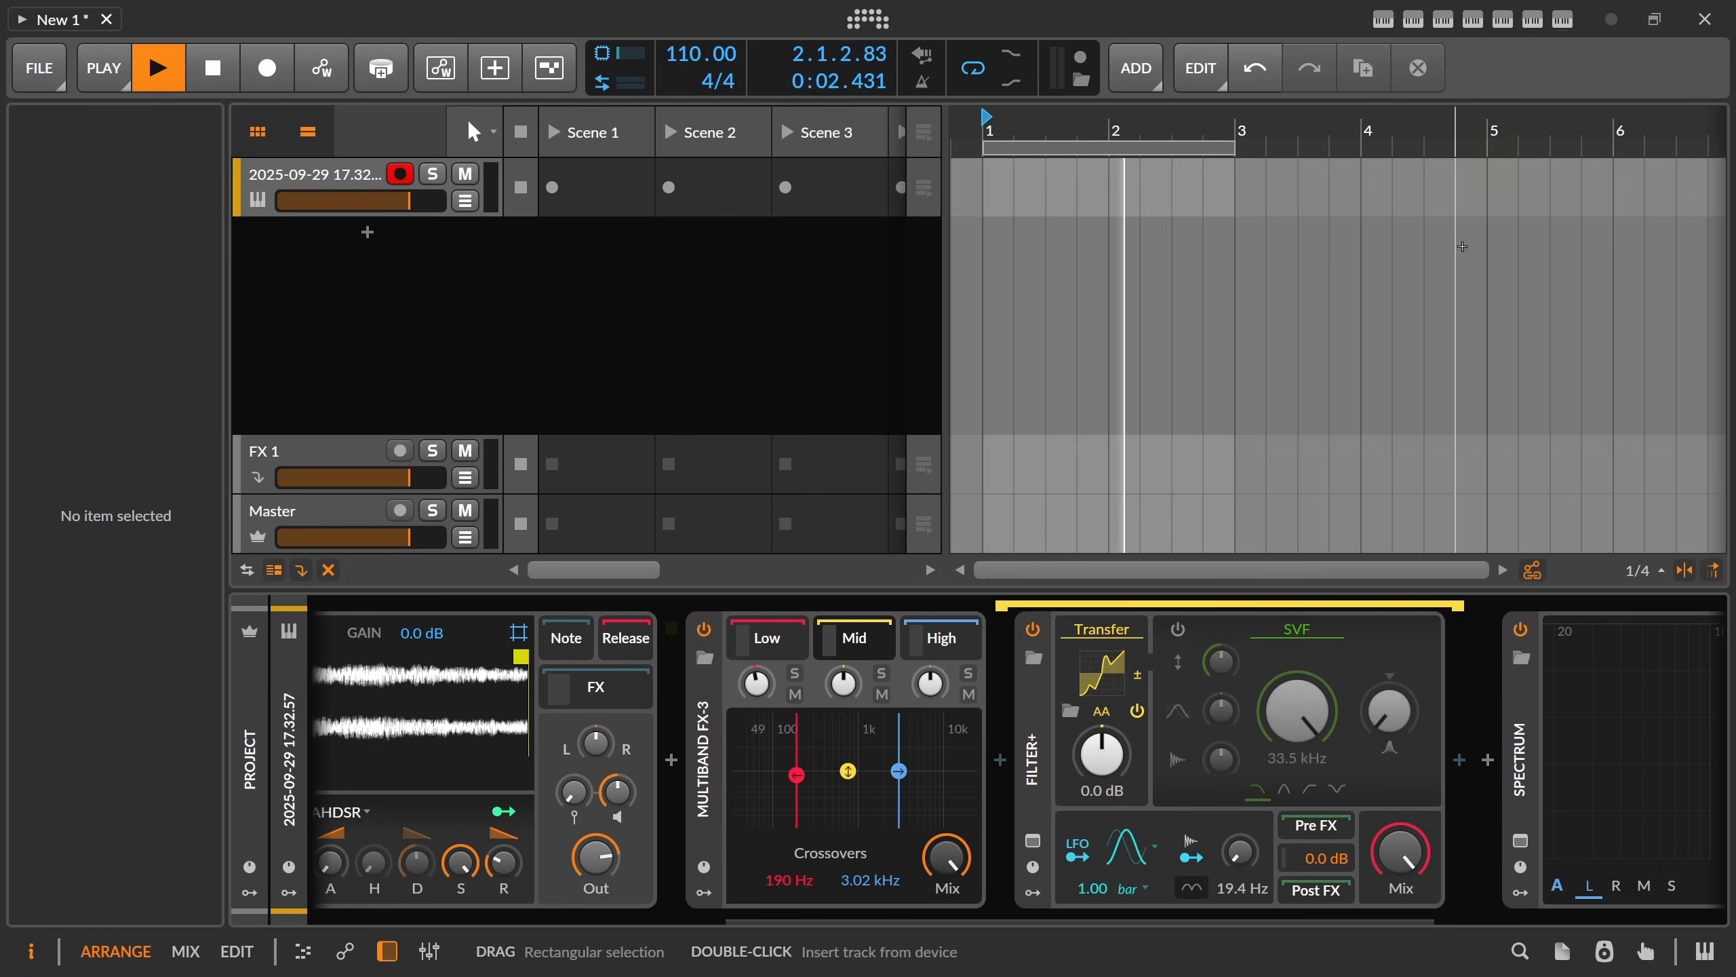
- Hide the Mid band's chain and delete the Multiband FX-3 device from the track
key("Delete")
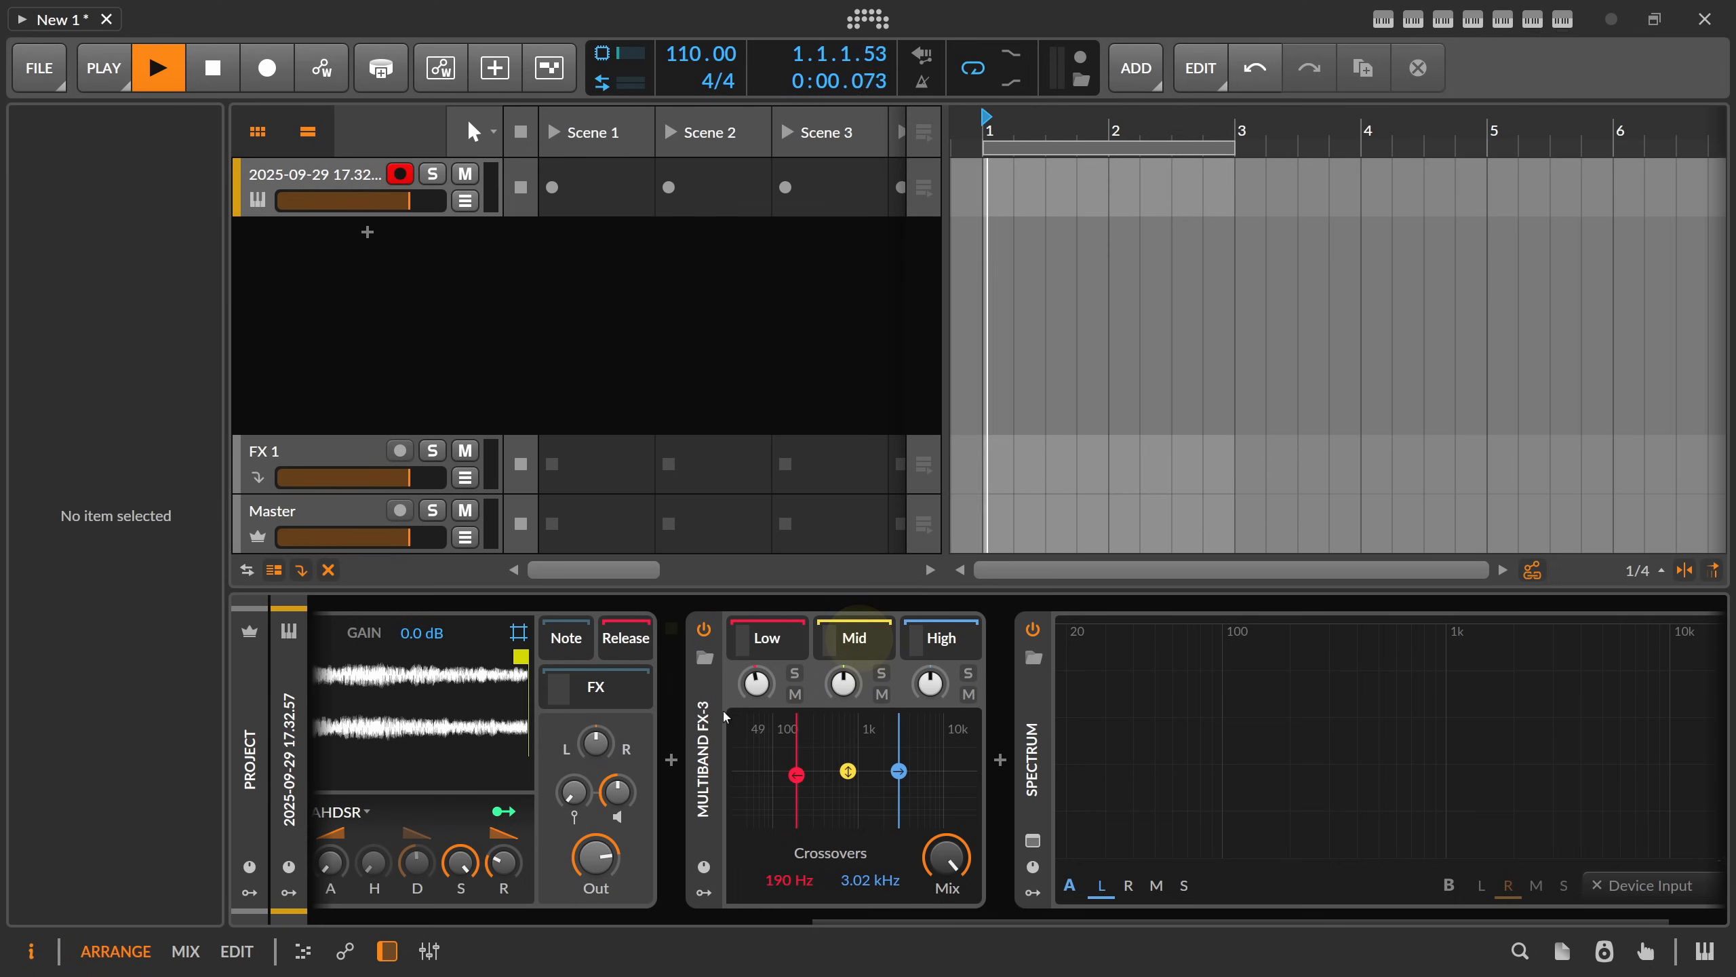
left_click(705, 730)
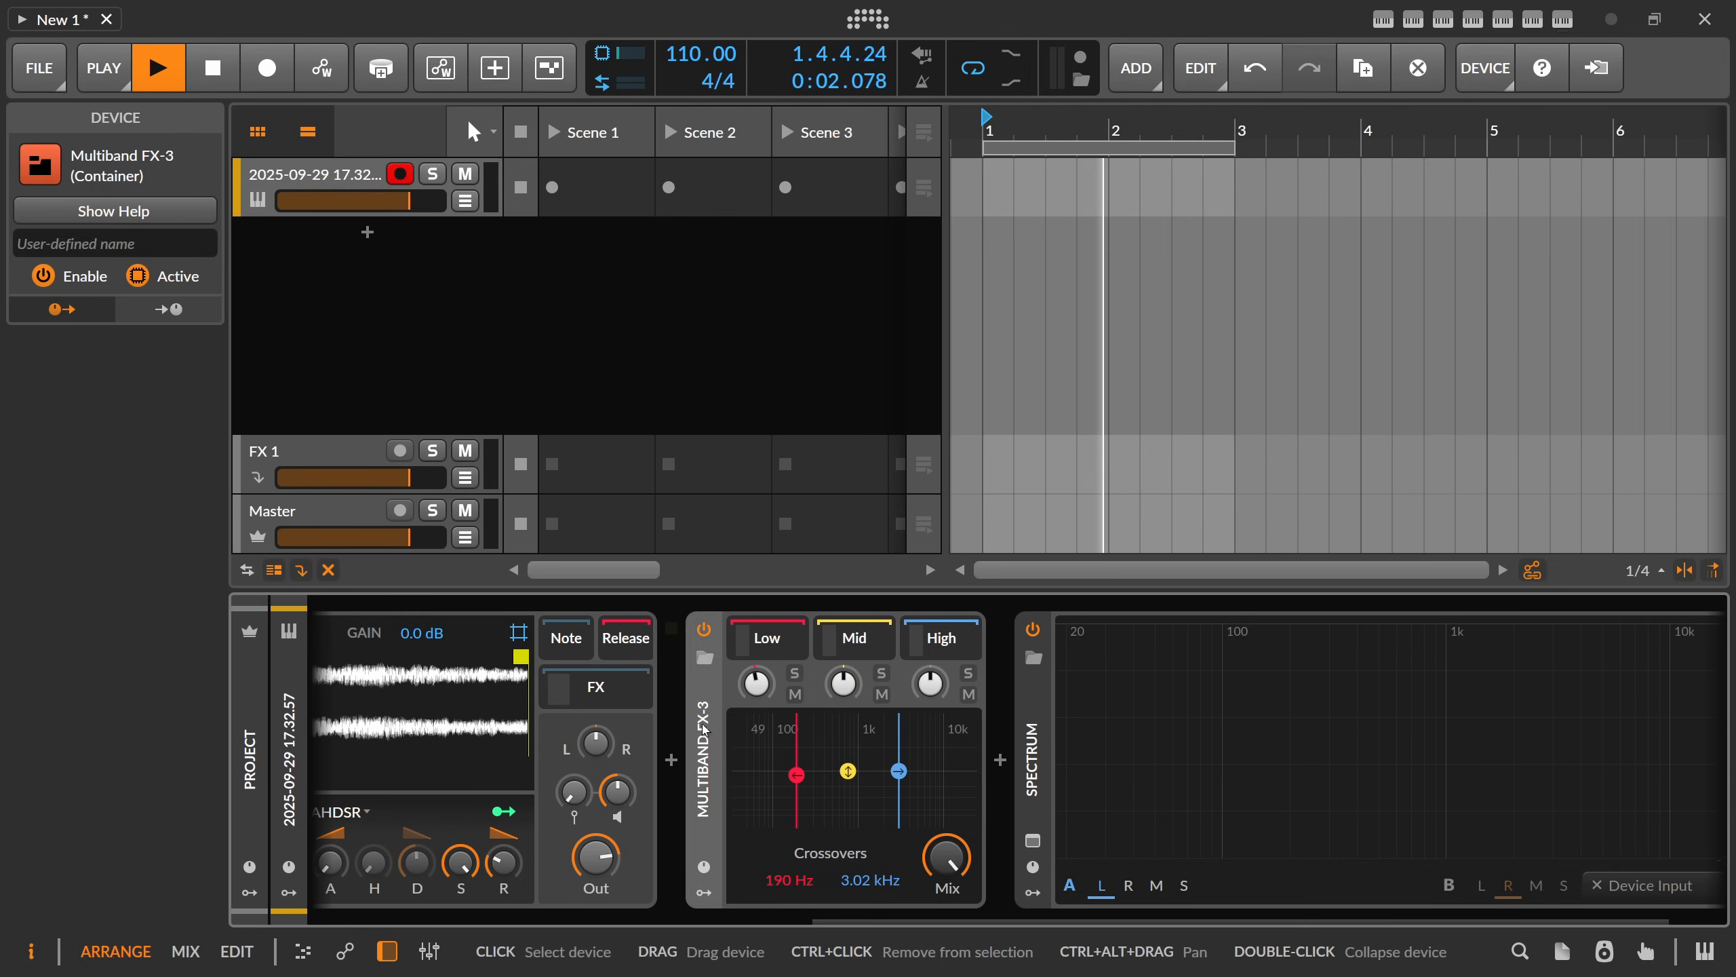
key("Delete")
left_click(924, 722)
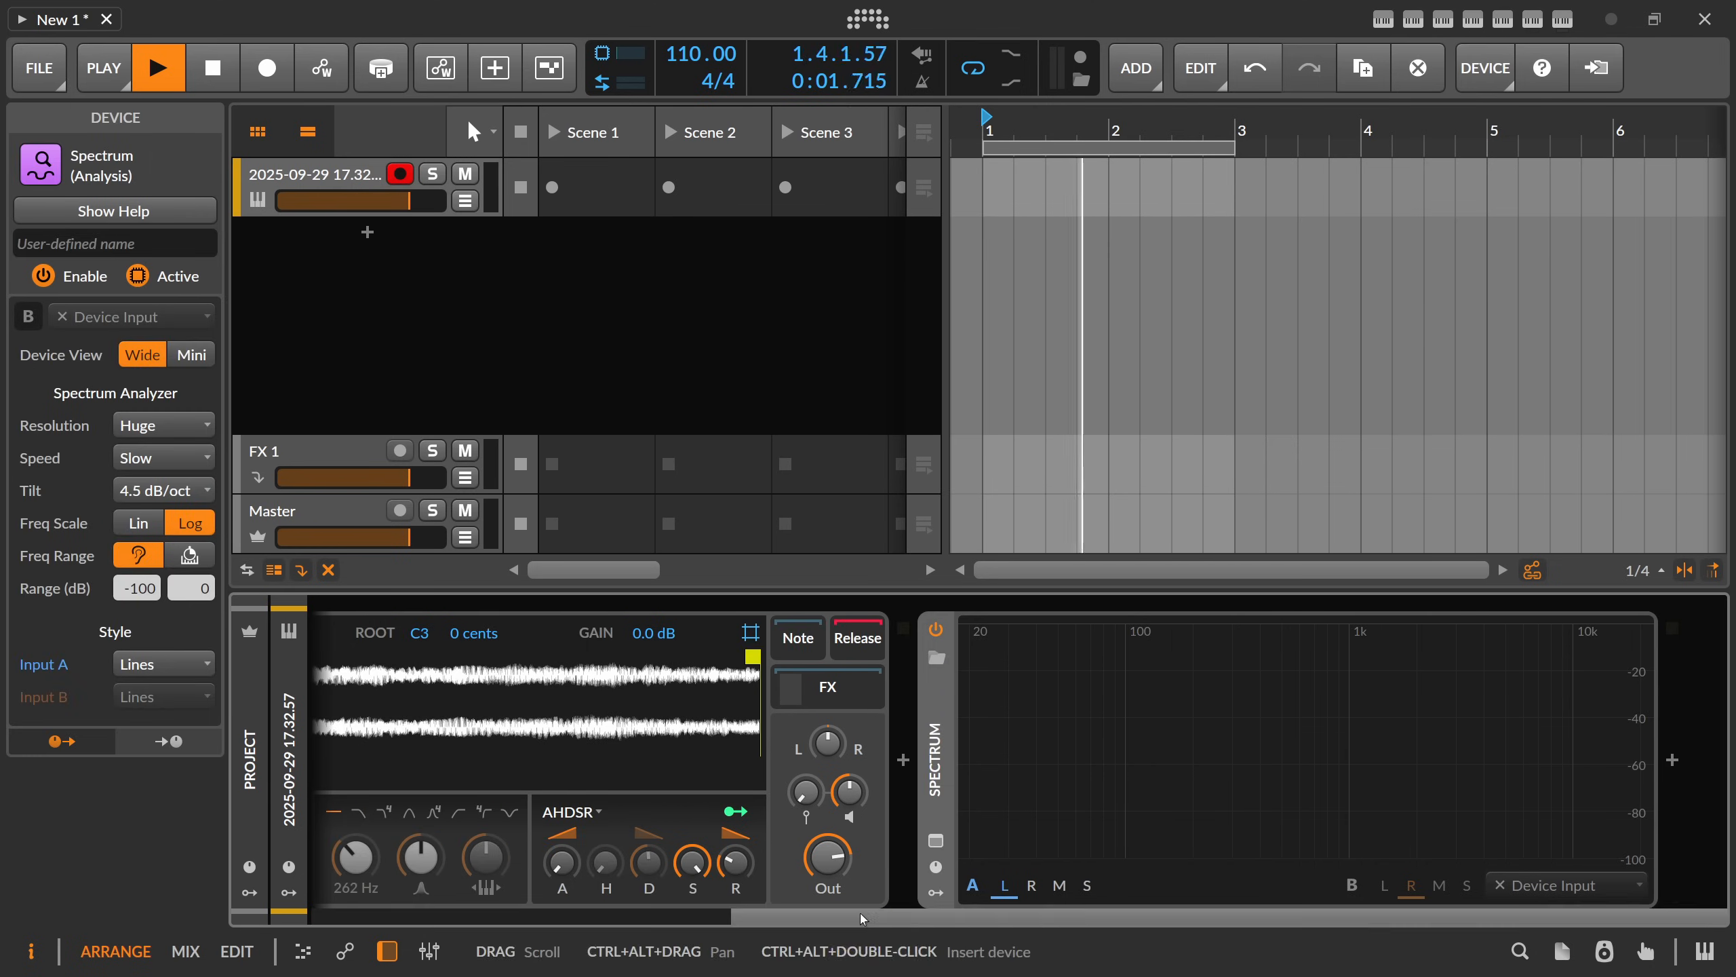
left_click(314, 909)
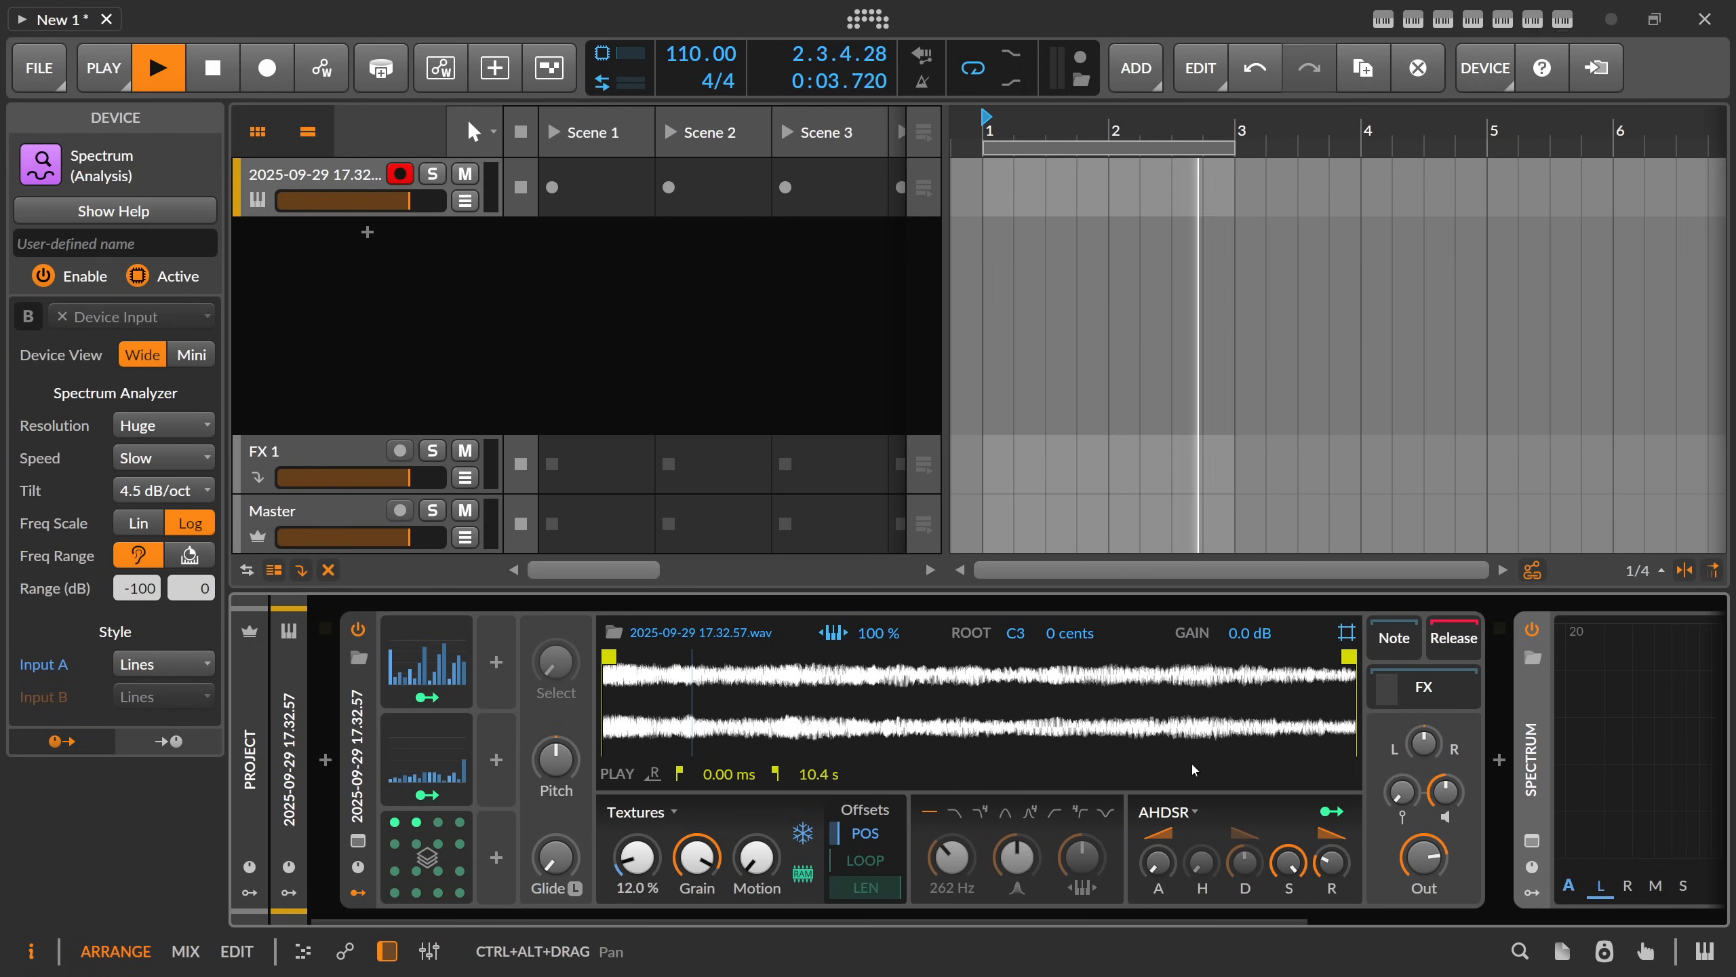